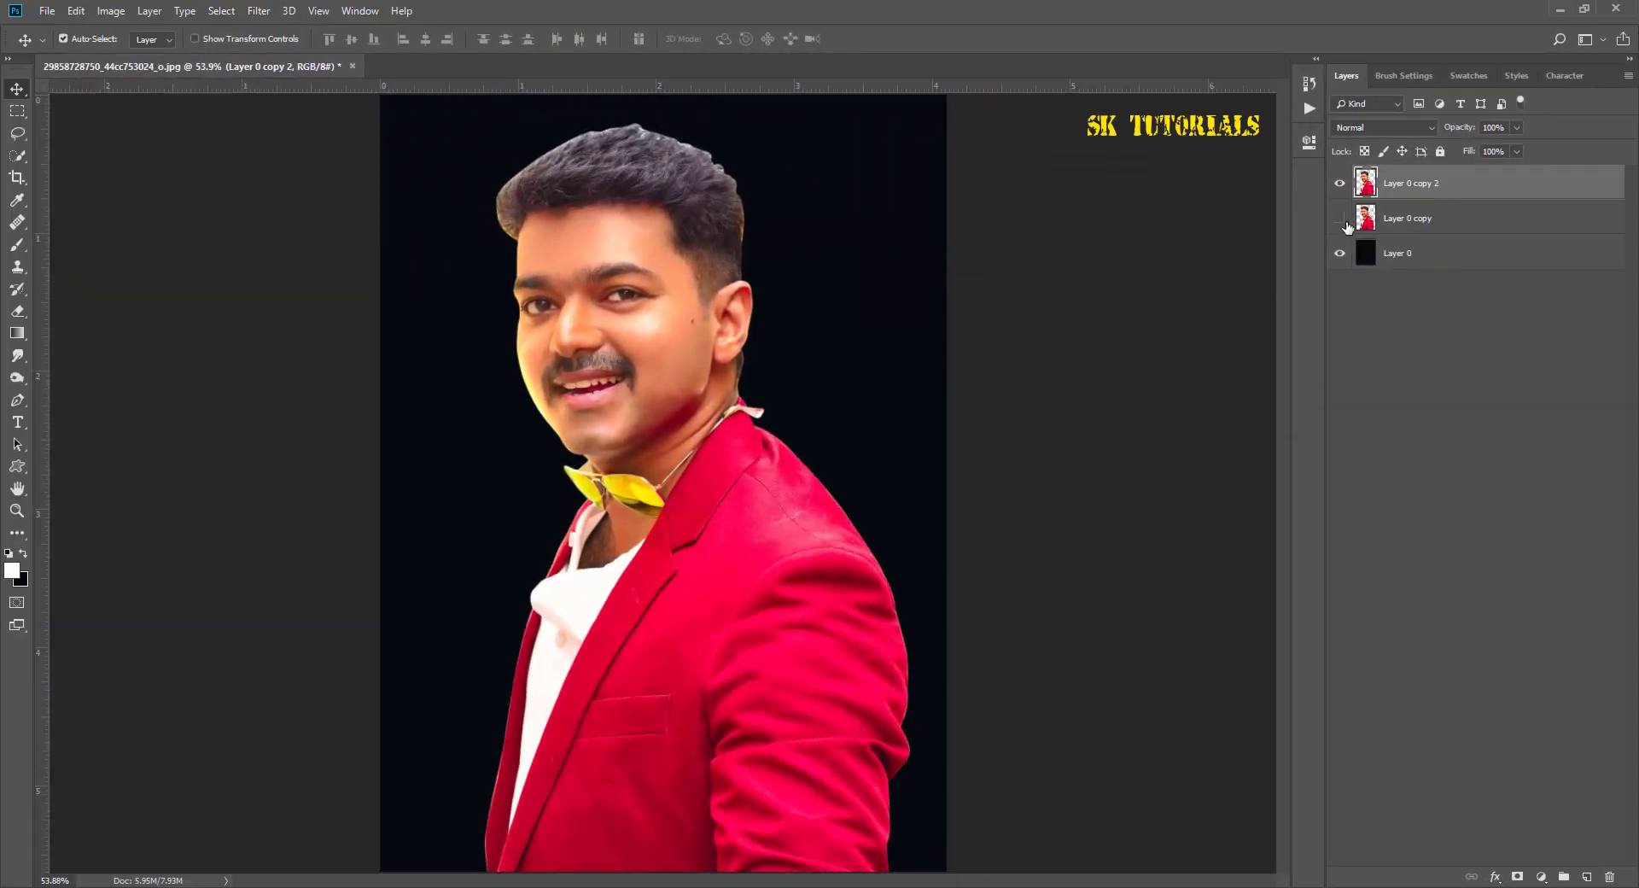
Step: In Camera Raw HSL, lower Oranges saturation to -24 and luminance to -19
{"action": "key", "text": "shift+ctrl+a"}
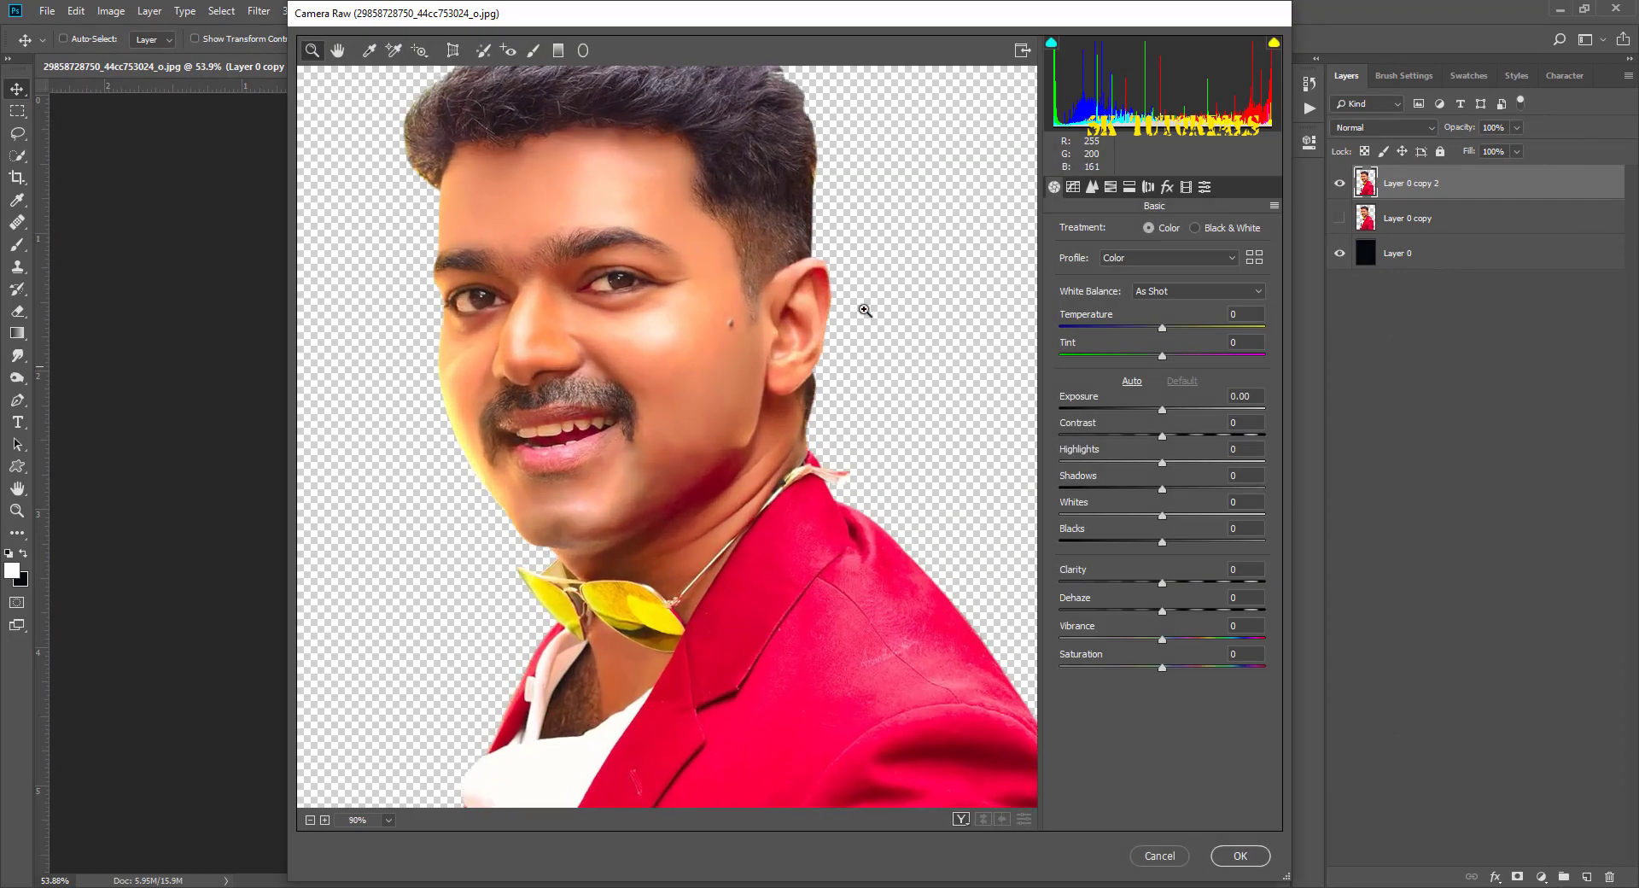
{"action": "left_click", "coordinate": [1110, 186]}
{"action": "mouse_move", "coordinate": [1161, 322]}
{"action": "left_mouse_down"}
{"action": "mouse_move", "coordinate": [1136, 321]}
{"action": "mouse_move", "coordinate": [1164, 293]}
{"action": "left_mouse_up"}
{"action": "left_click", "coordinate": [1178, 234]}
{"action": "left_click", "coordinate": [1123, 232]}
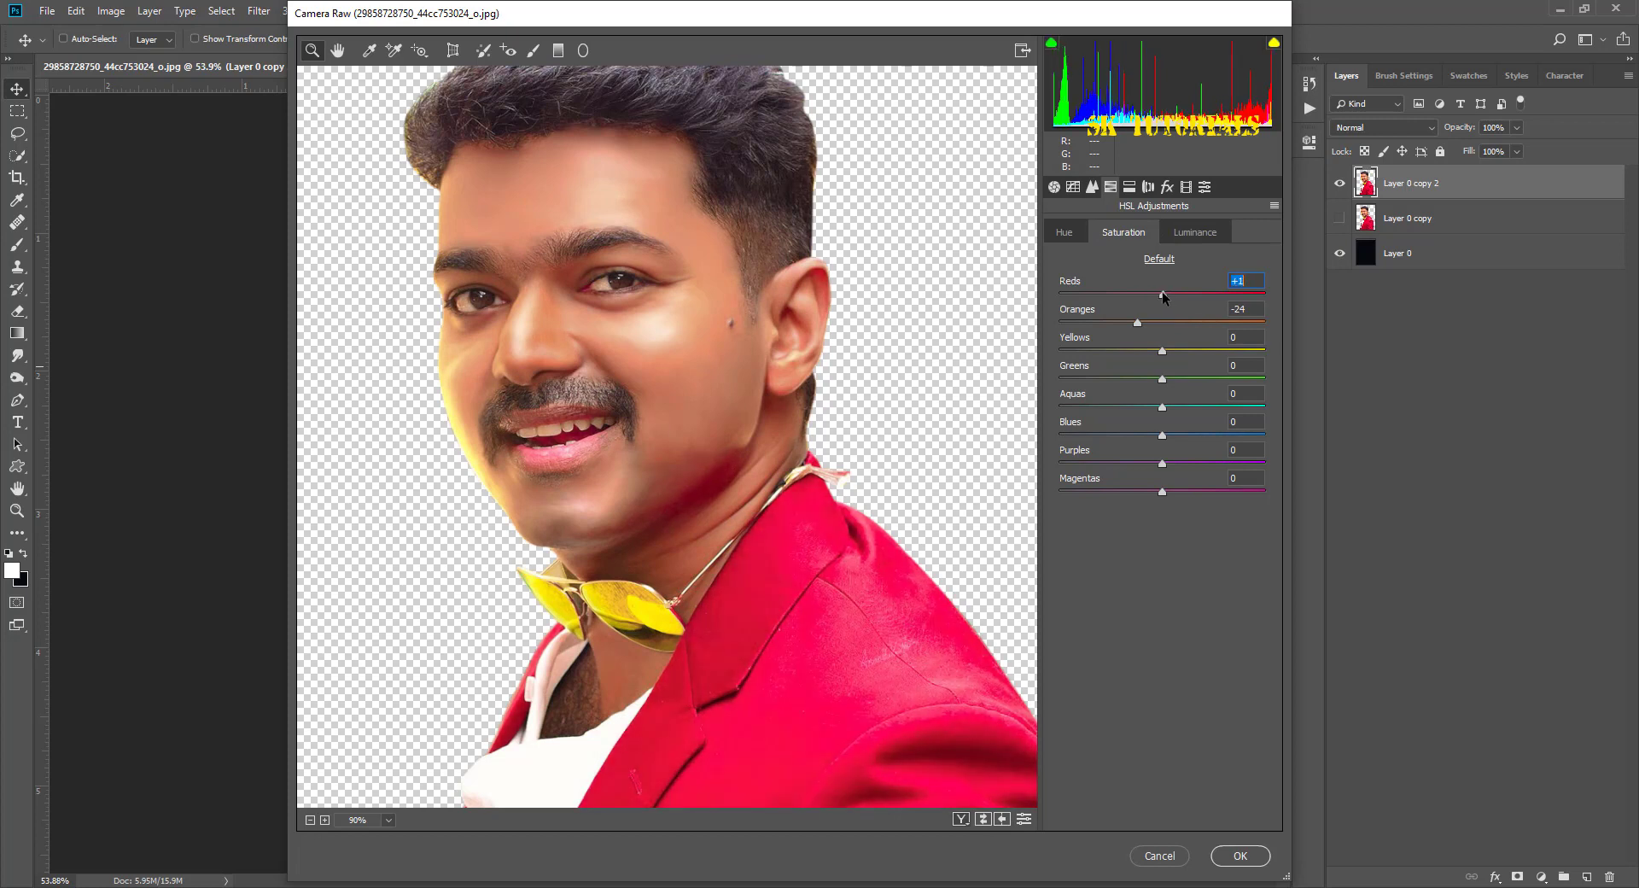
Step: In Basic, raise contrast, deepen shadows, lift whites, lower blacks, and apply the filter
{"action": "left_click", "coordinate": [1054, 186]}
{"action": "mouse_move", "coordinate": [1162, 435]}
{"action": "left_mouse_down"}
{"action": "mouse_move", "coordinate": [1203, 435]}
{"action": "mouse_move", "coordinate": [1060, 461]}
{"action": "left_mouse_up"}
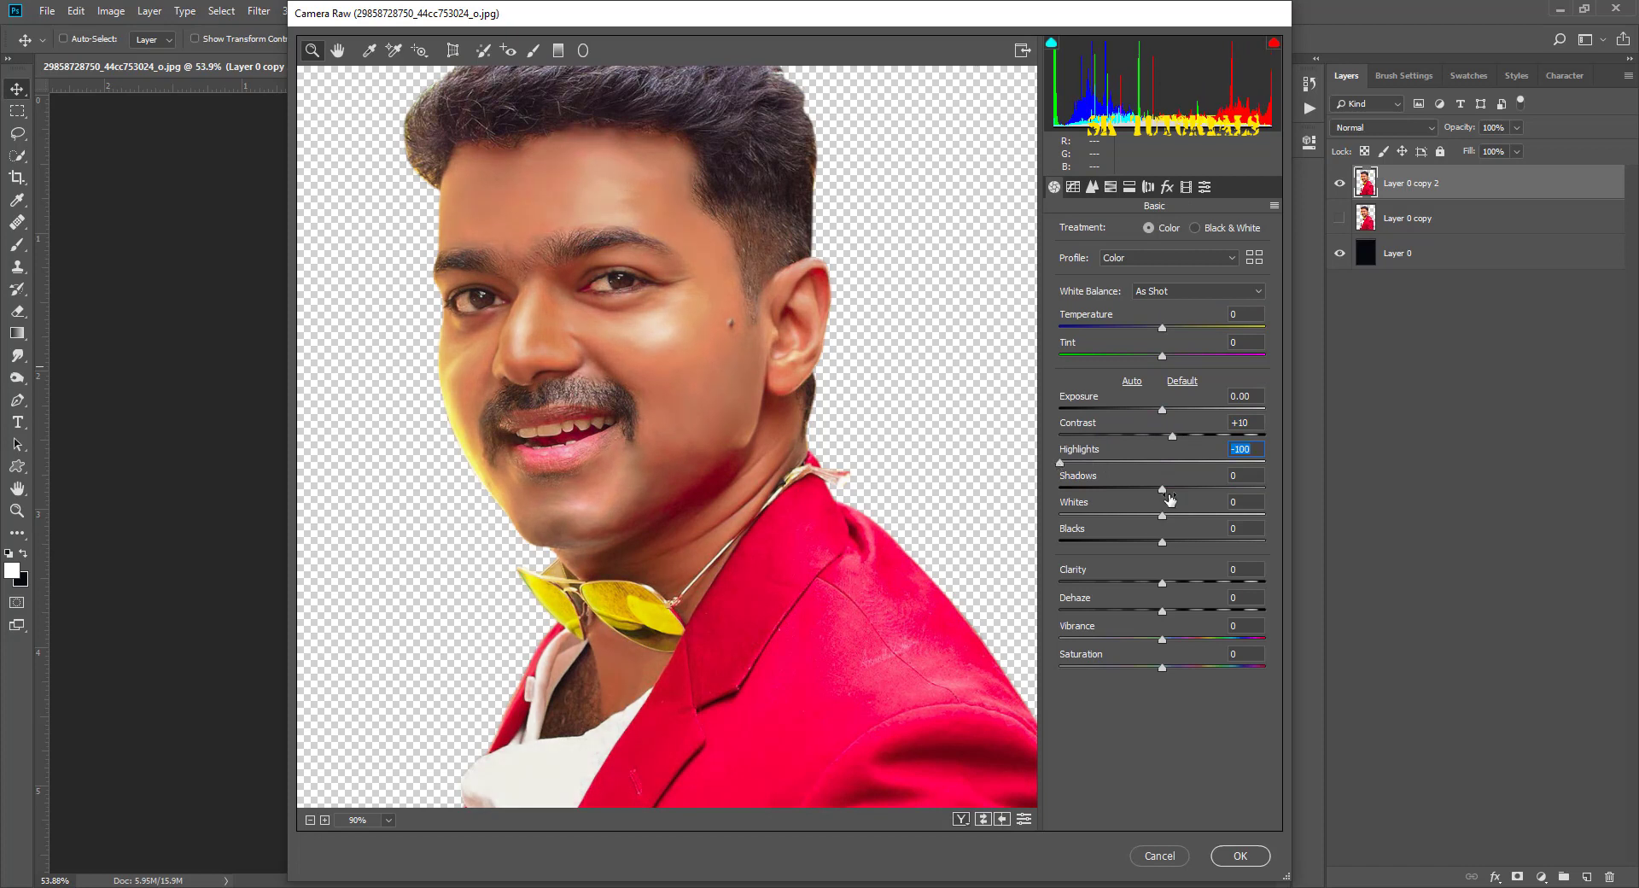
{"action": "left_click_drag", "start_coordinate": [1168, 490], "coordinate": [1123, 488]}
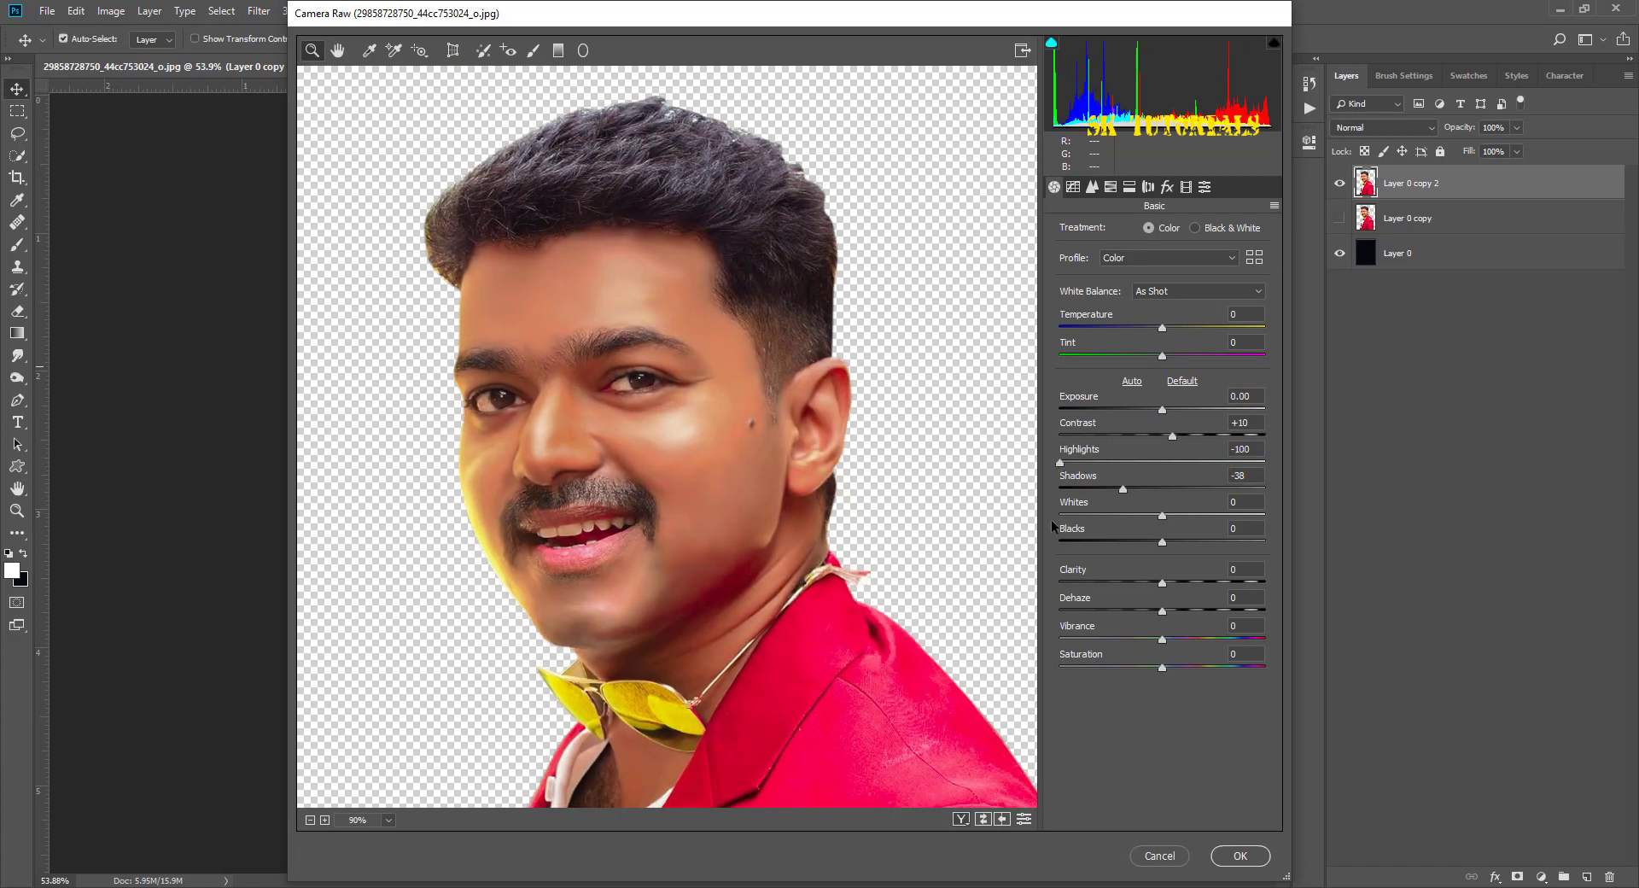
{"action": "left_click", "coordinate": [1059, 488]}
{"action": "mouse_move", "coordinate": [1162, 516]}
{"action": "left_mouse_down"}
{"action": "mouse_move", "coordinate": [1183, 515]}
{"action": "mouse_move", "coordinate": [1129, 536]}
{"action": "mouse_move", "coordinate": [1204, 582]}
{"action": "mouse_move", "coordinate": [1150, 639]}
{"action": "mouse_move", "coordinate": [1178, 643]}
{"action": "left_mouse_up"}
{"action": "left_click", "coordinate": [1219, 854]}
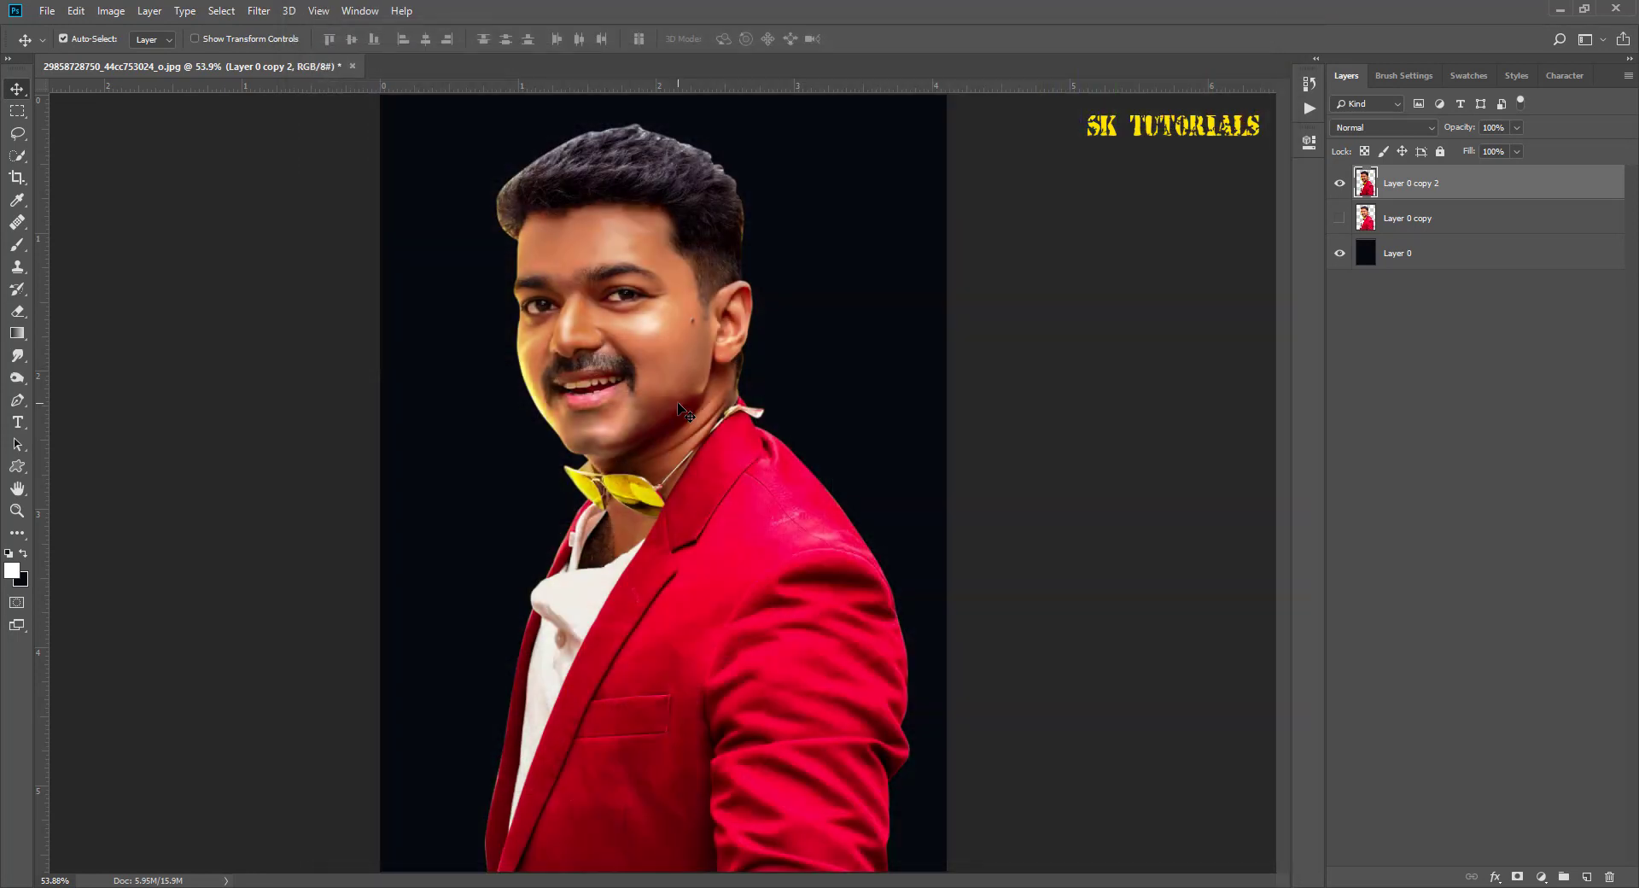
Step: Compare the edited layer with the original, then hide the unedited Layer 0 copy
{"action": "left_click", "coordinate": [1340, 218]}
{"action": "left_click", "coordinate": [1341, 184]}
{"action": "left_click", "coordinate": [1340, 183]}
{"action": "left_click", "coordinate": [1340, 183]}
{"action": "left_click", "coordinate": [1341, 184]}
{"action": "left_click", "coordinate": [1340, 217]}
{"action": "scroll", "coordinate": [365, 539], "scroll_direction": "up", "scroll_amount": 5}
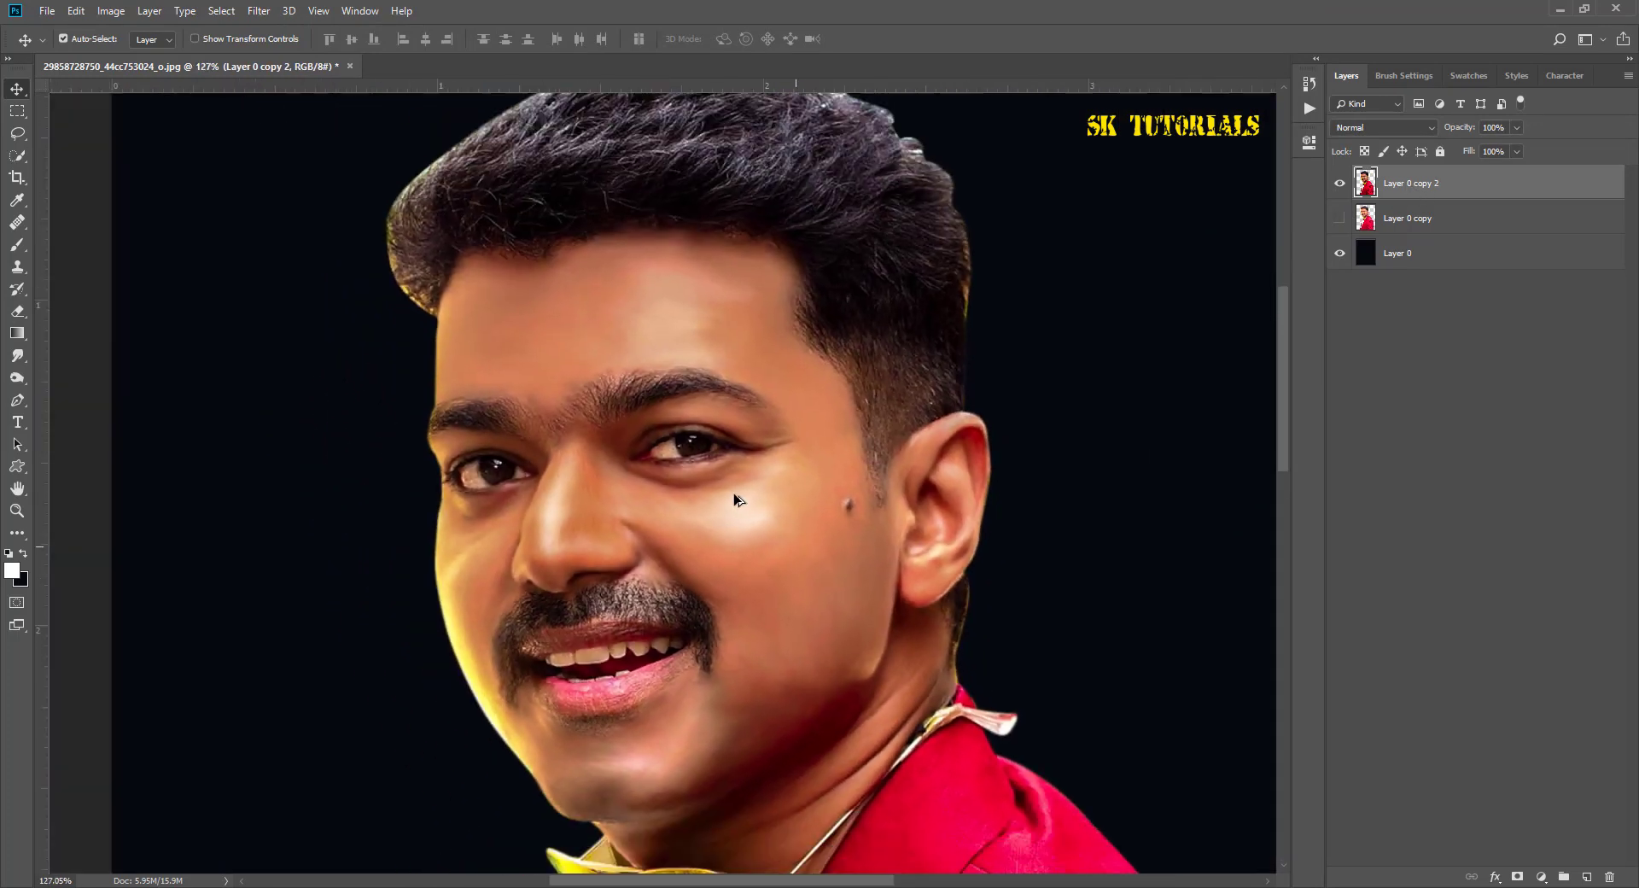
{"action": "left_click", "coordinate": [1584, 877]}
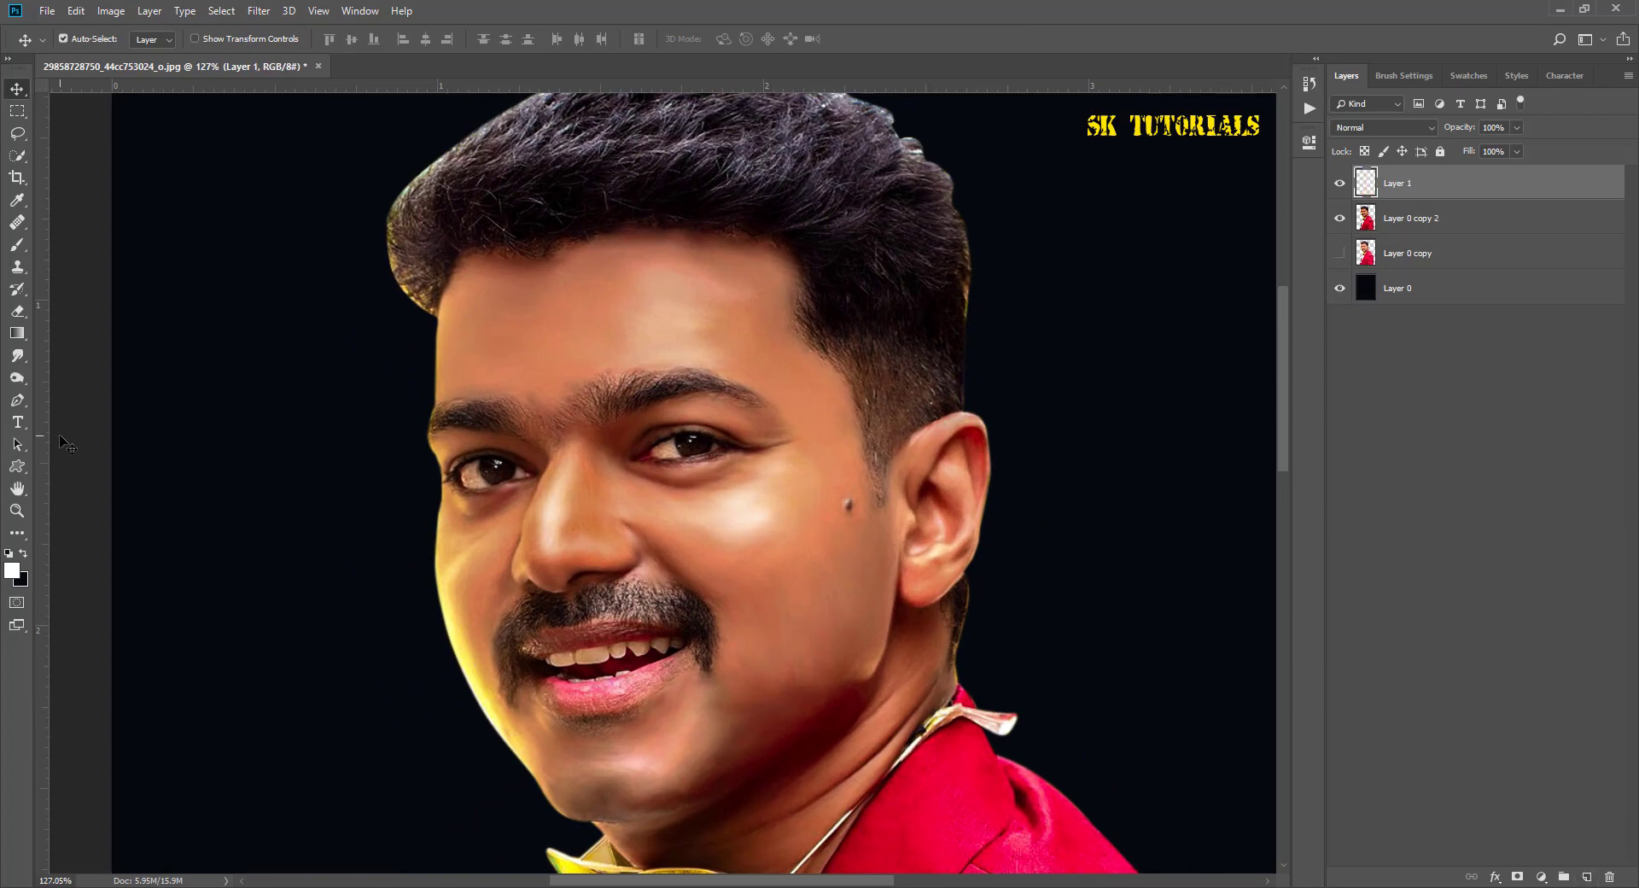
{"action": "key", "text": "ctrl+z"}
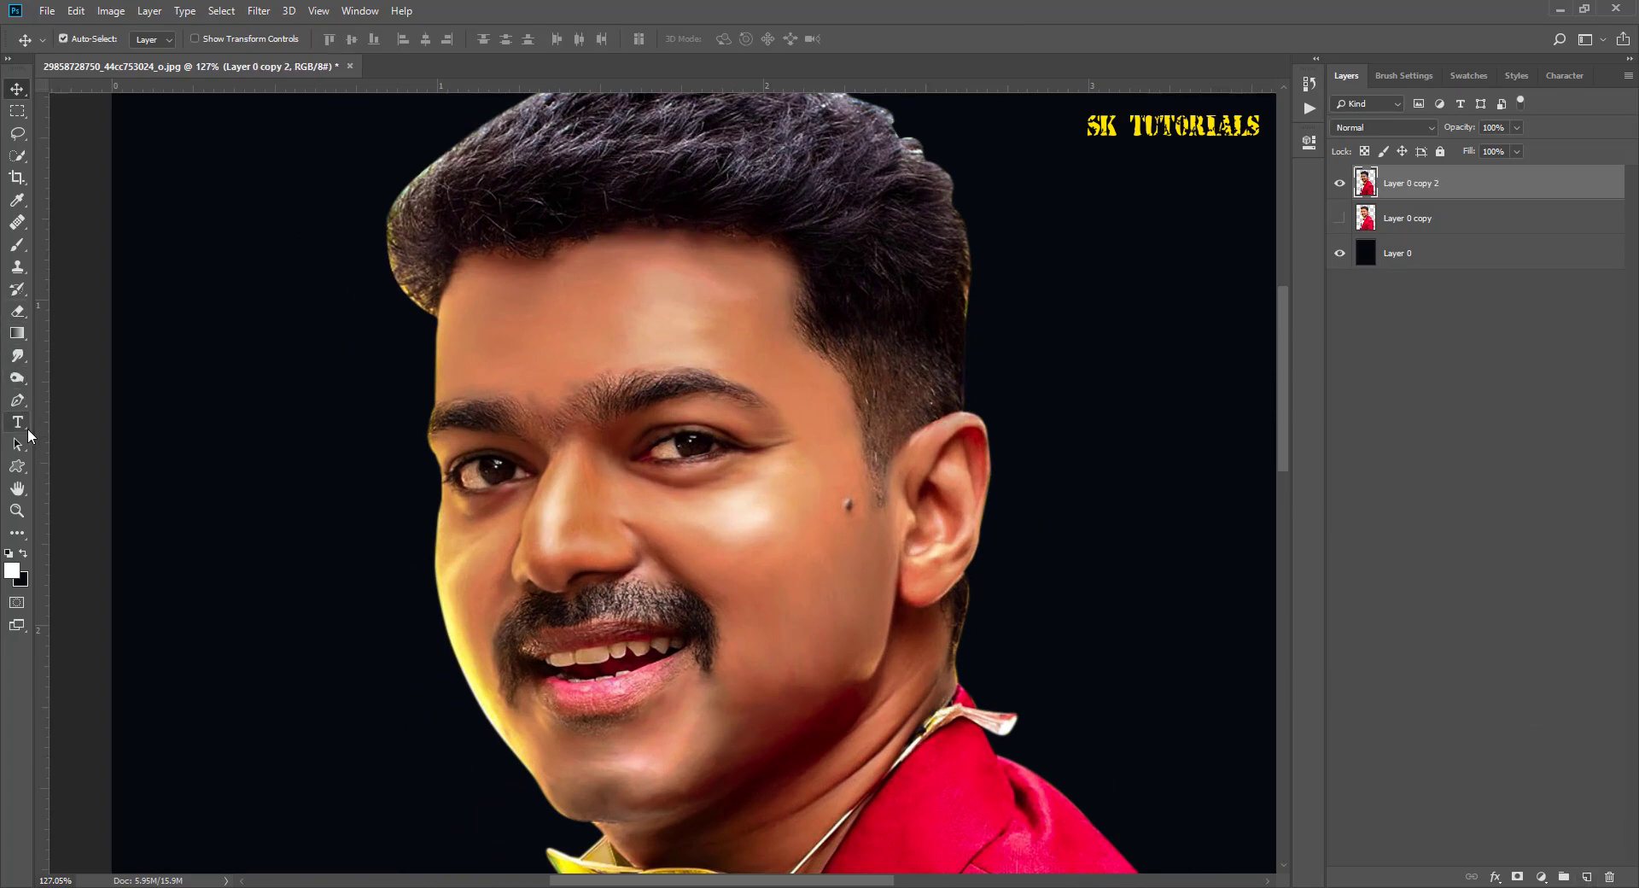
Step: With the Burn Tool at brush size 30, darken the nose bridge shading
{"action": "left_click", "coordinate": [17, 378]}
{"action": "right_click", "coordinate": [17, 377]}
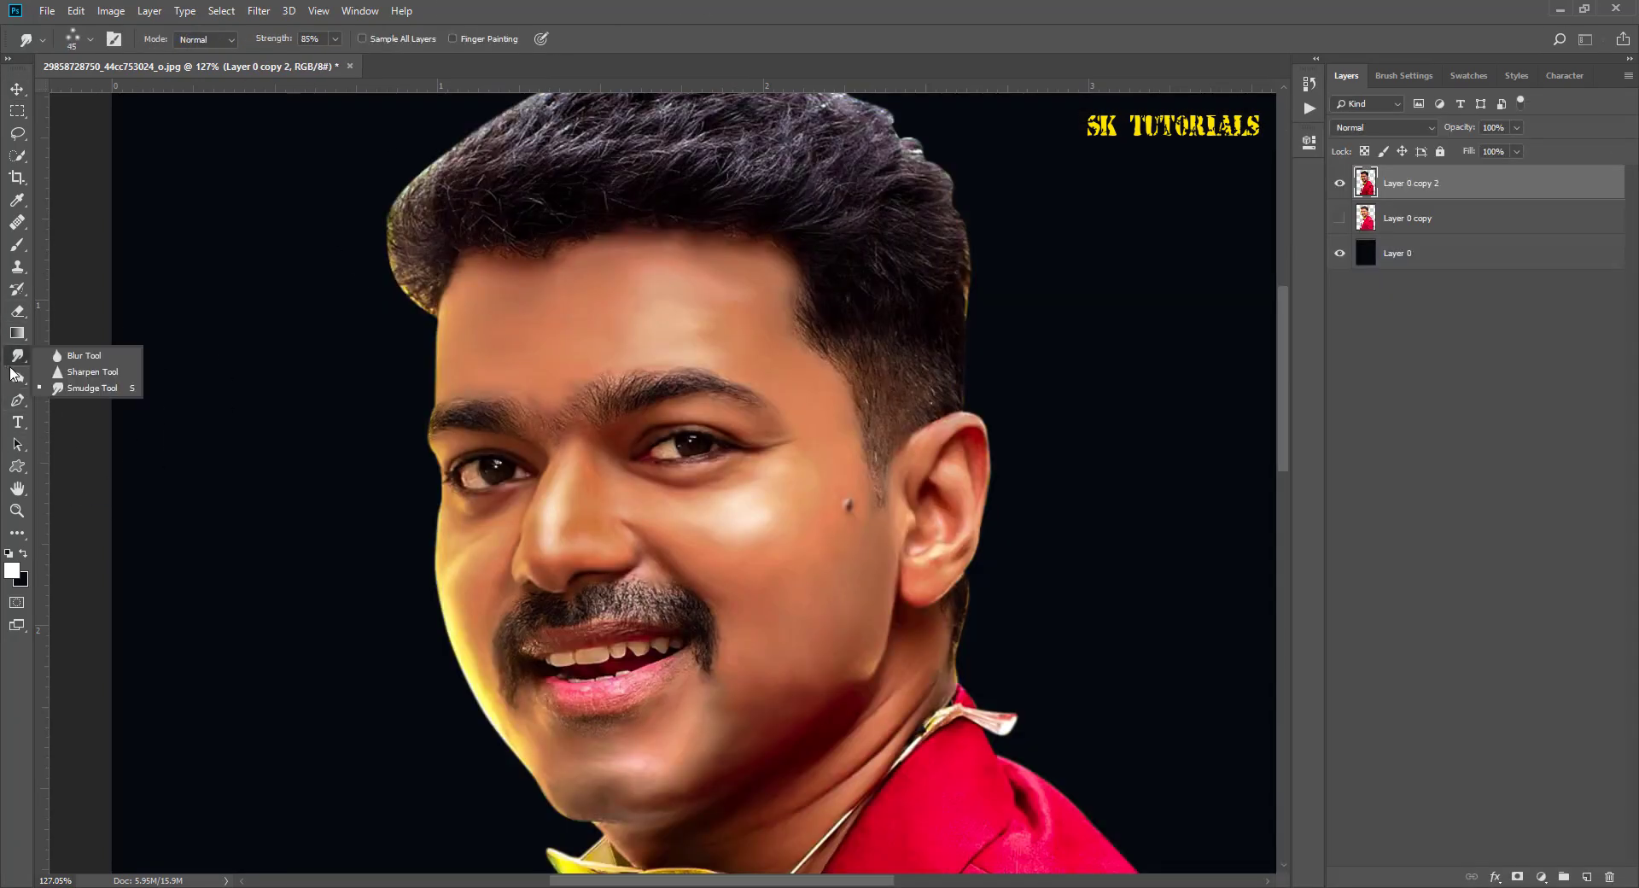
{"action": "left_click", "coordinate": [86, 397]}
{"action": "key", "text": "bracketleft"}
{"action": "key", "text": "bracketleft"}
{"action": "key", "text": "bracketleft"}
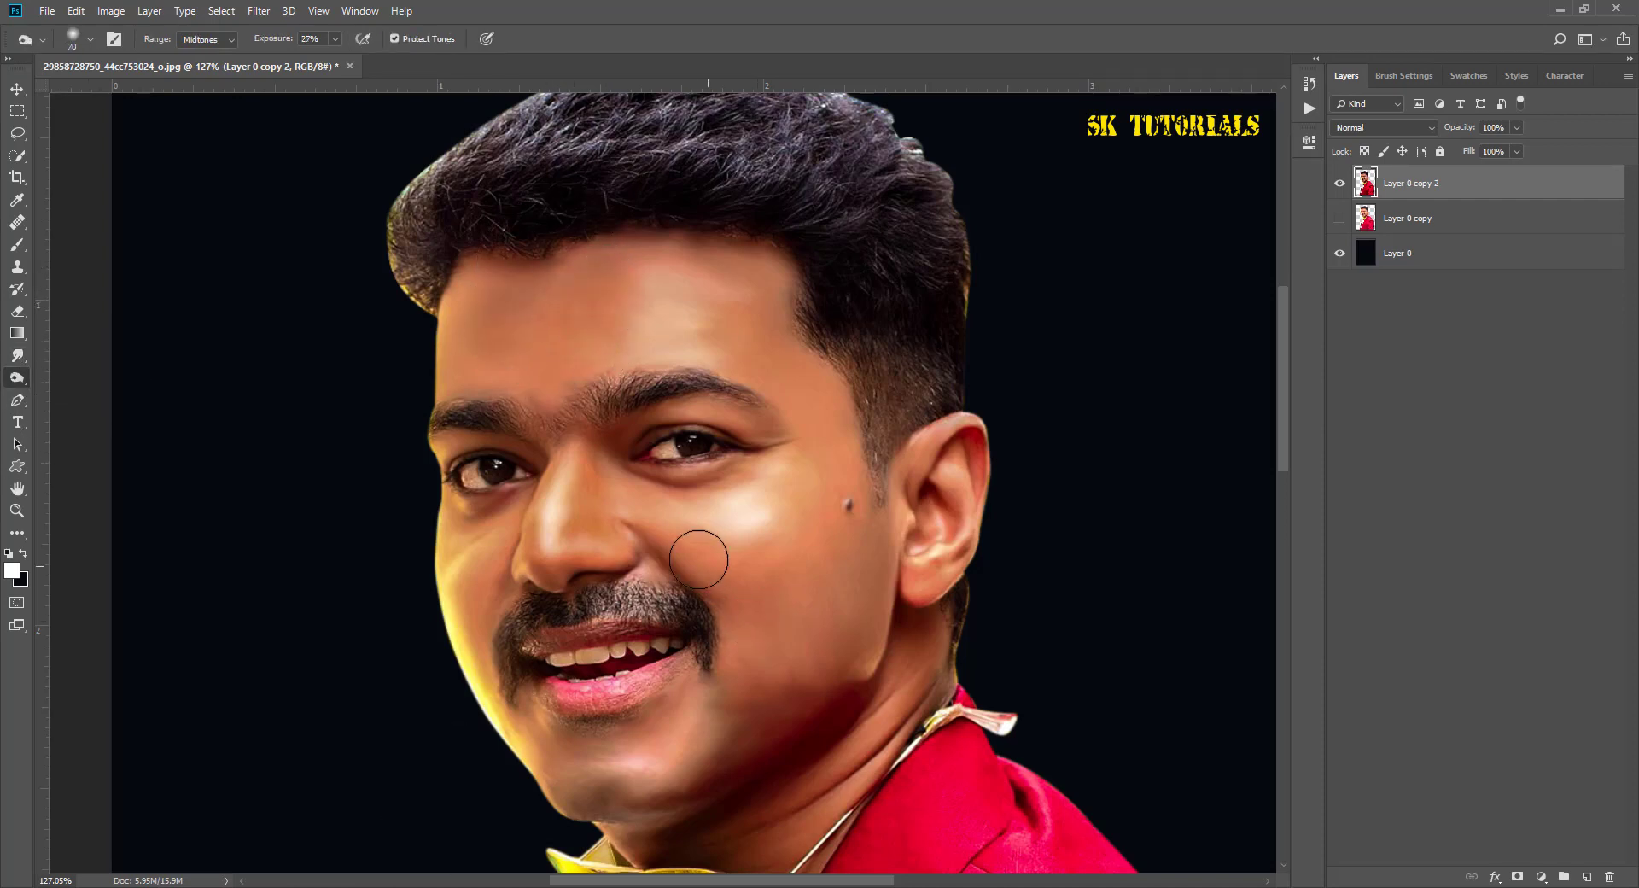
{"action": "key", "text": "bracketleft"}
{"action": "key", "text": "bracketleft"}
{"action": "key", "text": "bracketleft"}
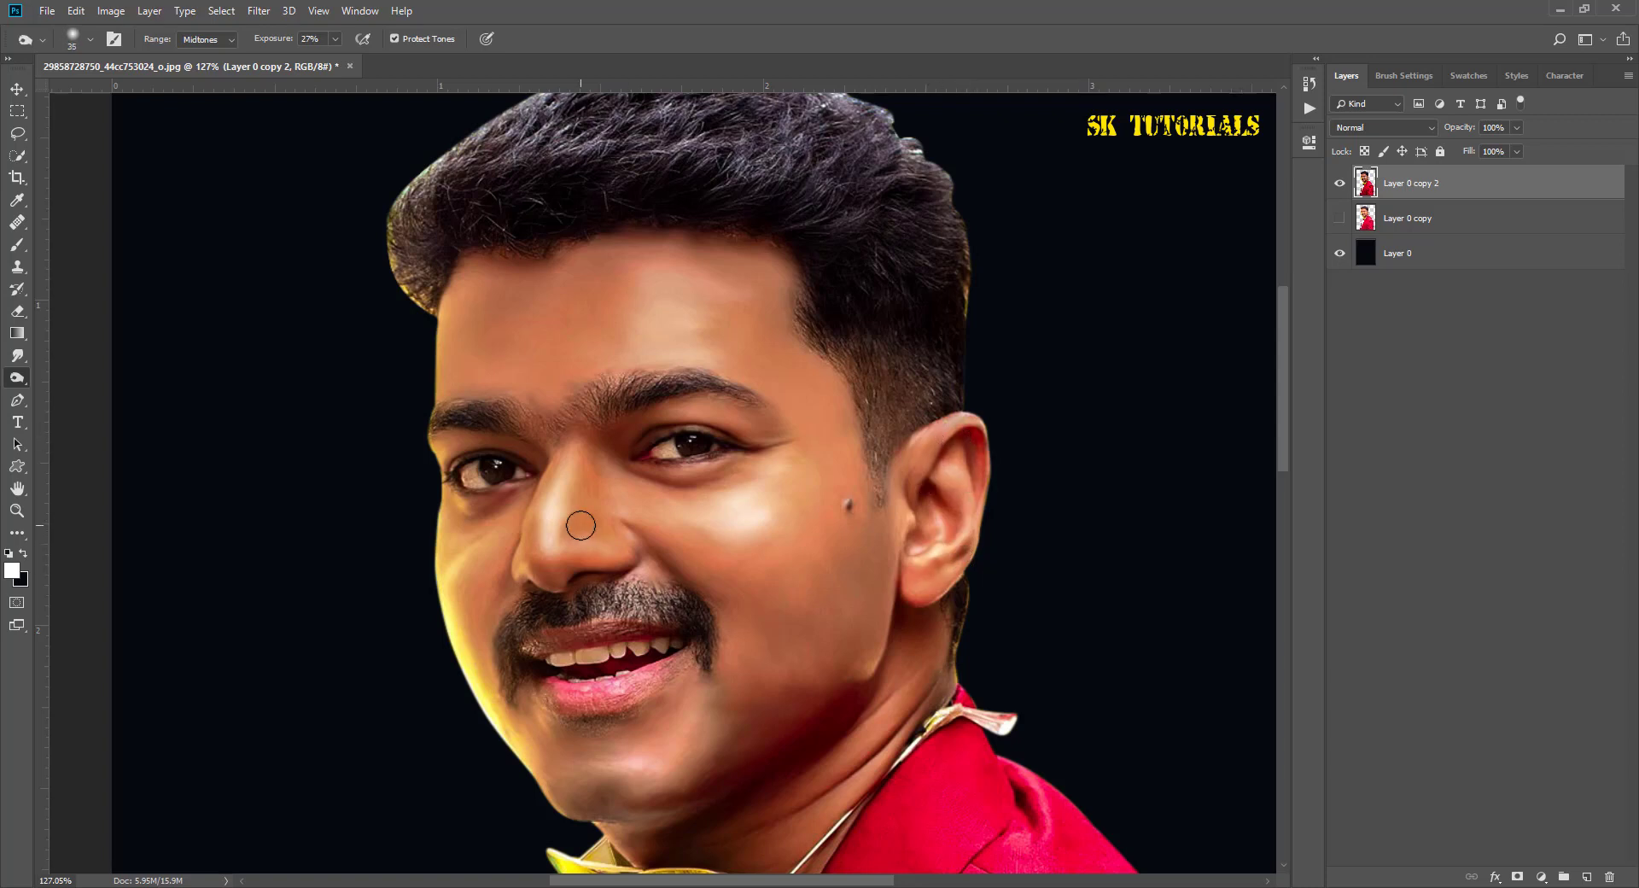
{"action": "left_click_drag", "start_coordinate": [580, 525], "coordinate": [587, 461]}
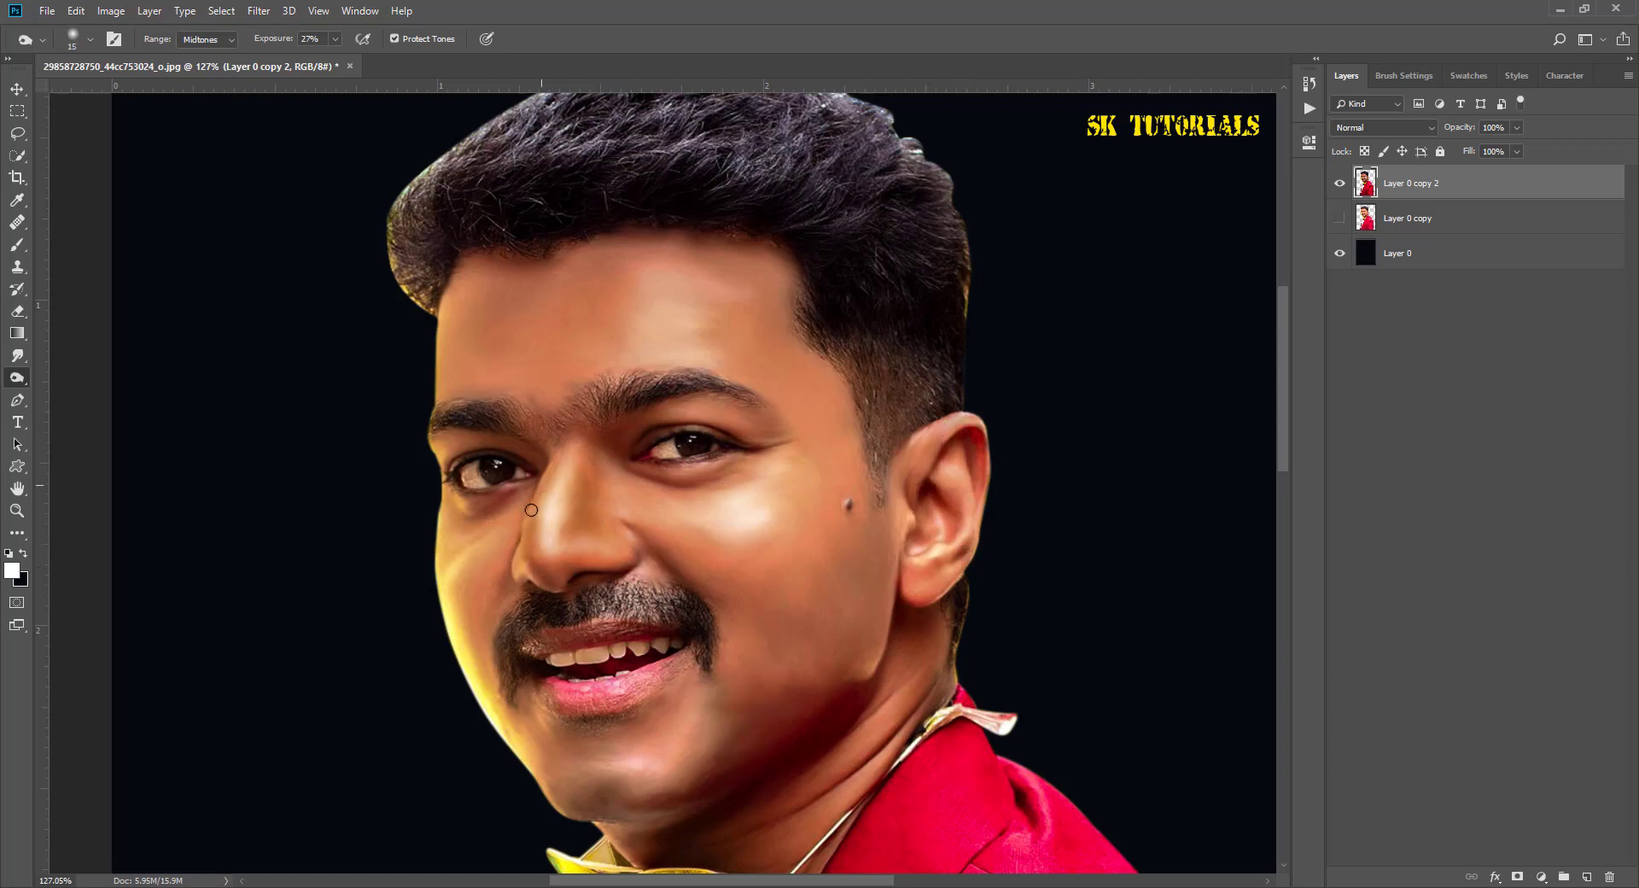
Step: Burn under the lower lip at size 80 and down the neck at size 25
{"action": "key", "text": "bracketright"}
{"action": "key", "text": "bracketright"}
{"action": "key", "text": "bracketright"}
{"action": "key", "text": "bracketright"}
{"action": "key", "text": "bracketright"}
{"action": "key", "text": "bracketright"}
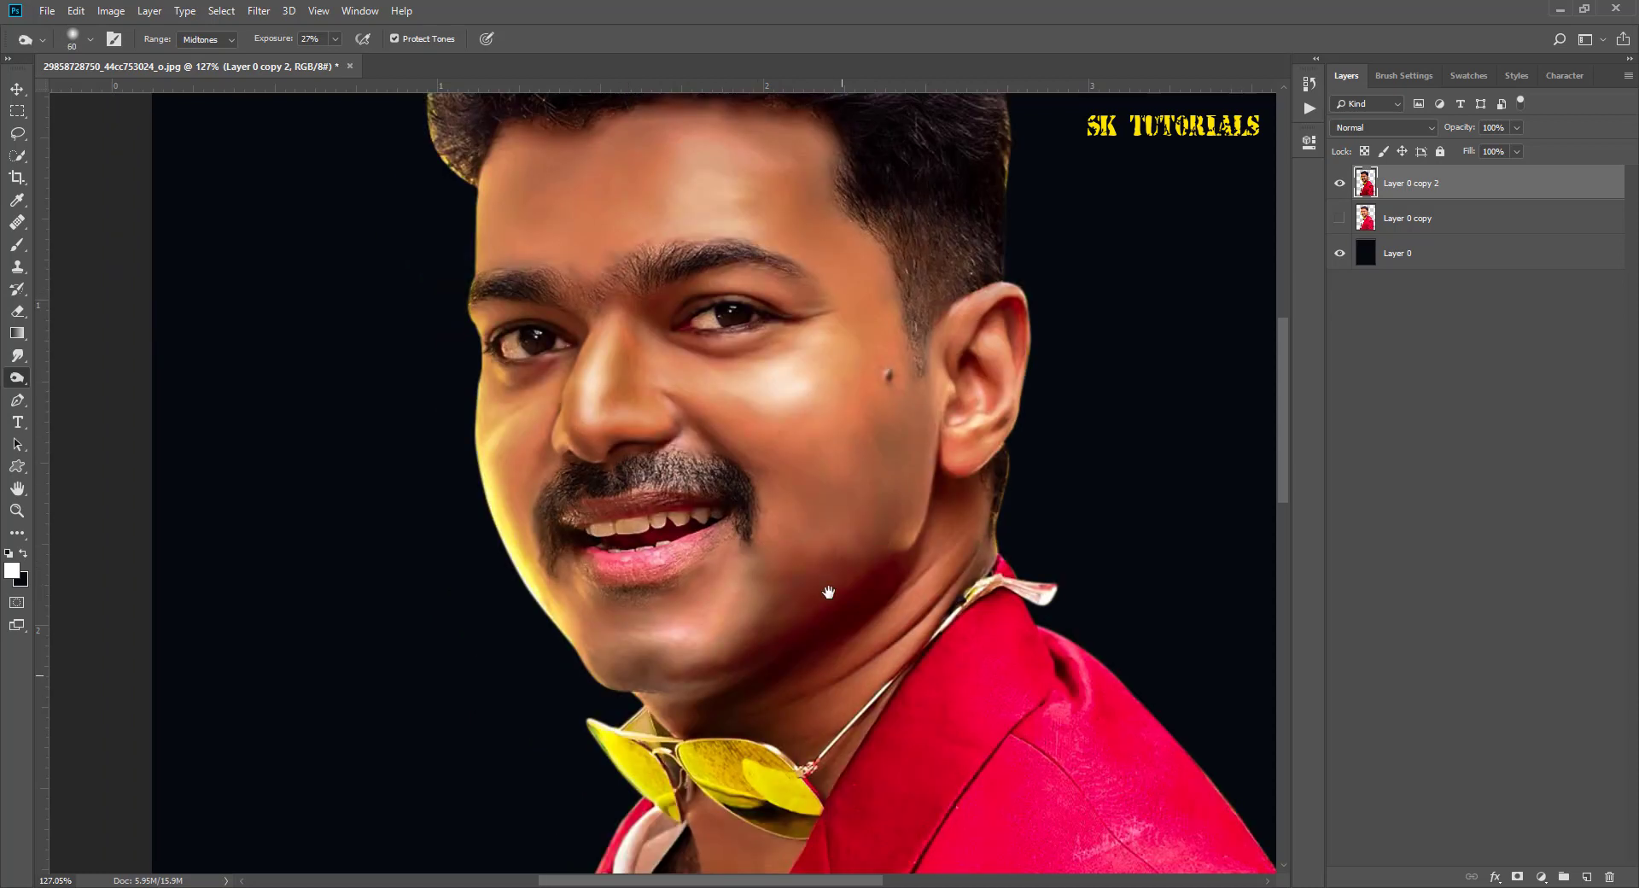
{"action": "left_click_drag", "start_coordinate": [608, 595], "coordinate": [662, 597]}
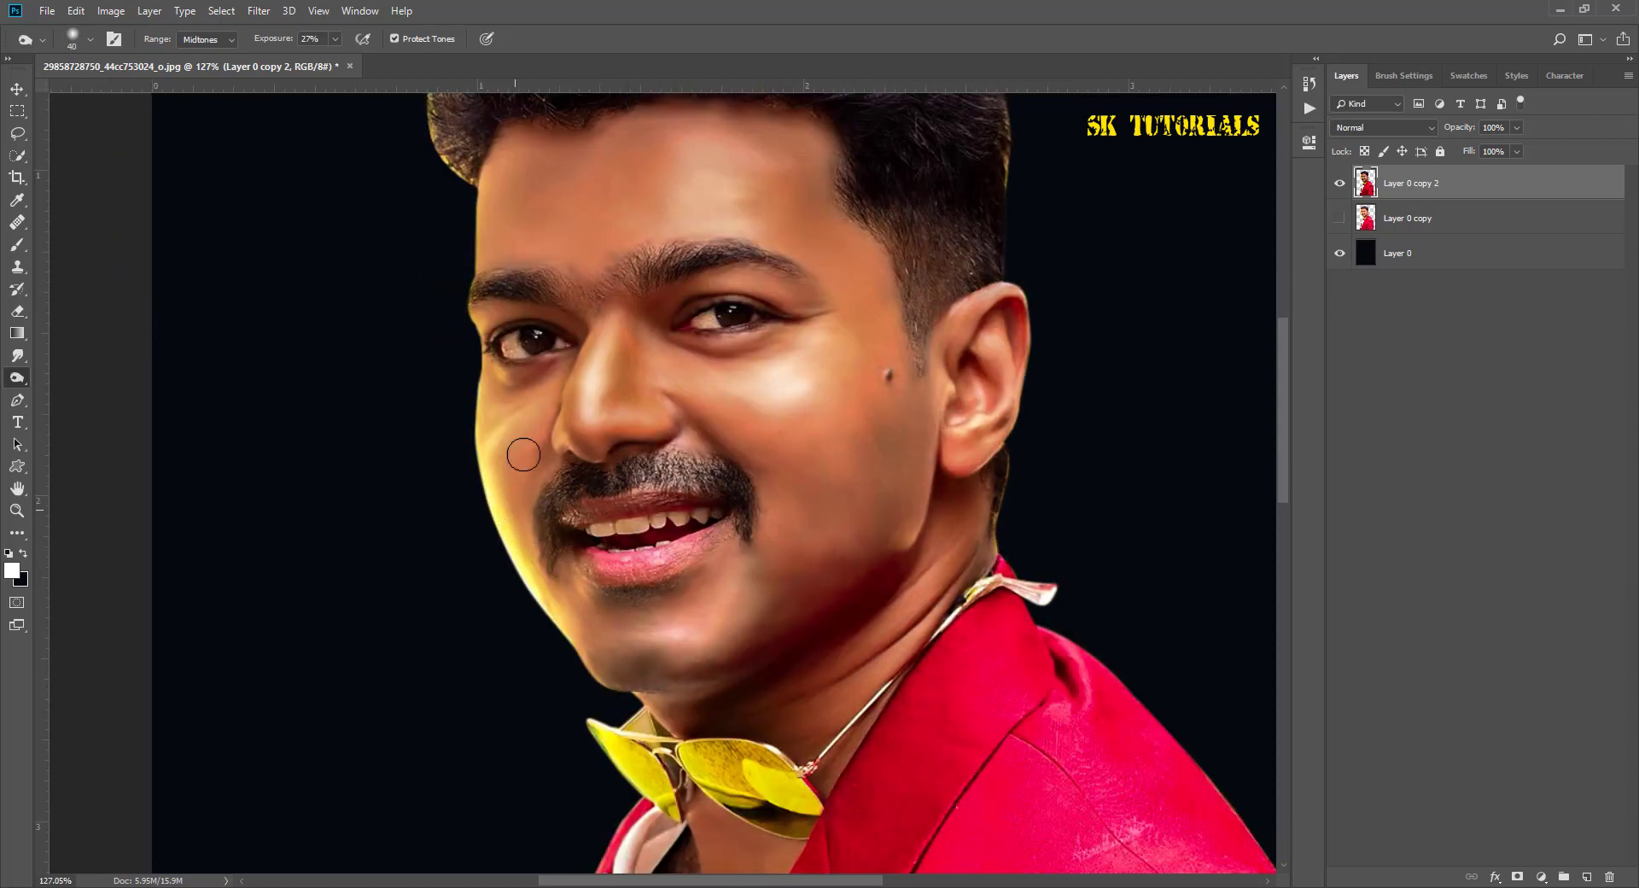
{"action": "key", "text": "bracketleft"}
{"action": "key", "text": "bracketleft"}
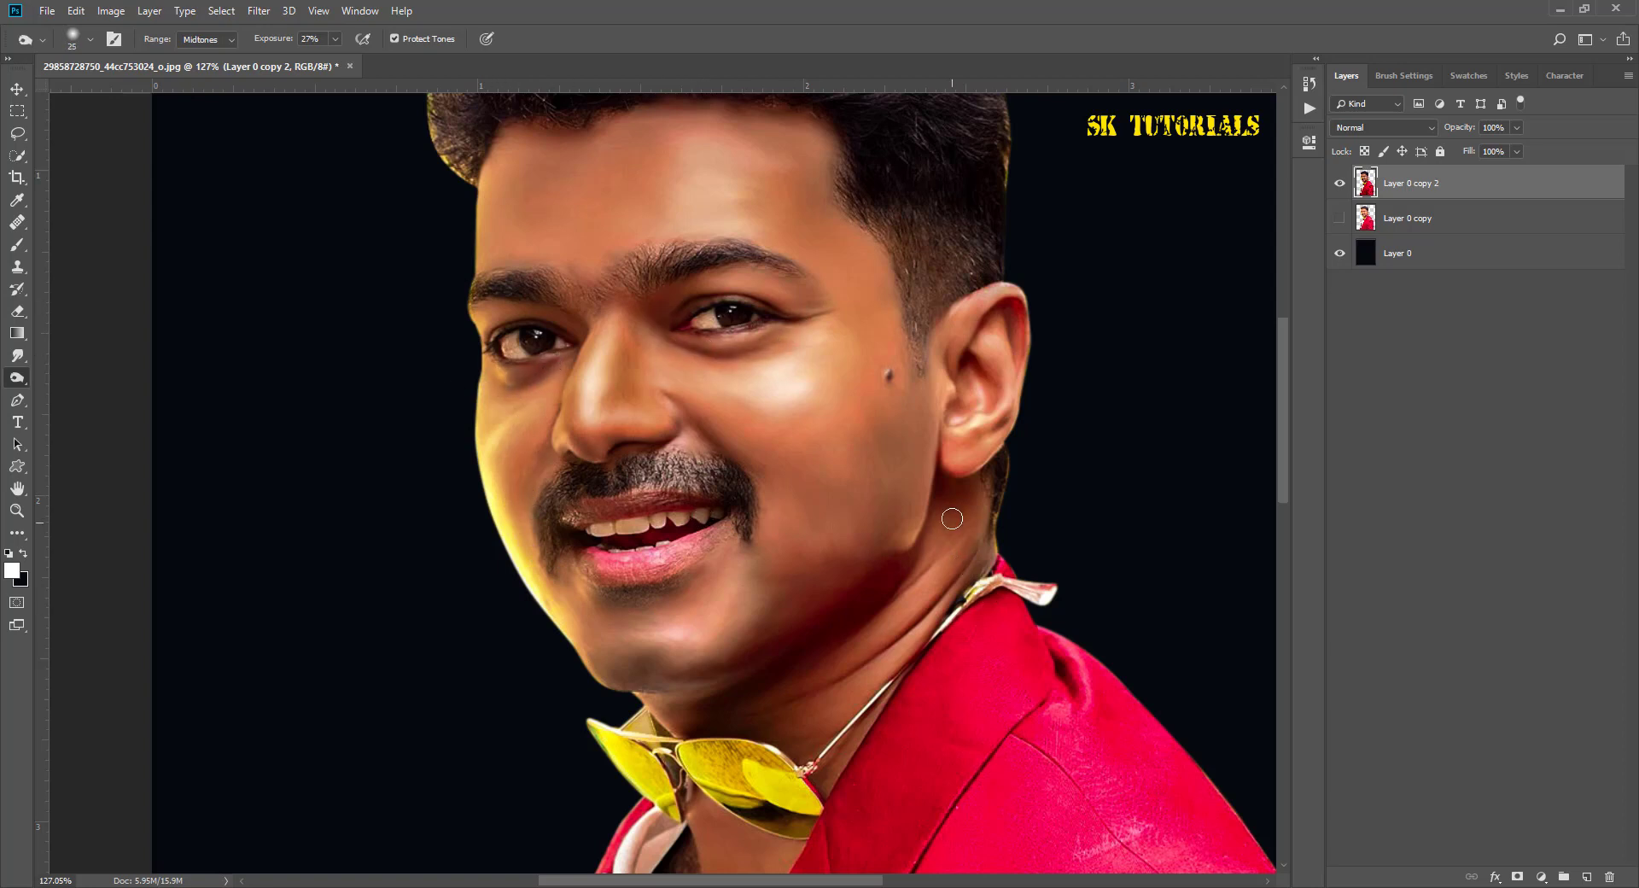
{"action": "left_click_drag", "start_coordinate": [978, 565], "coordinate": [729, 717]}
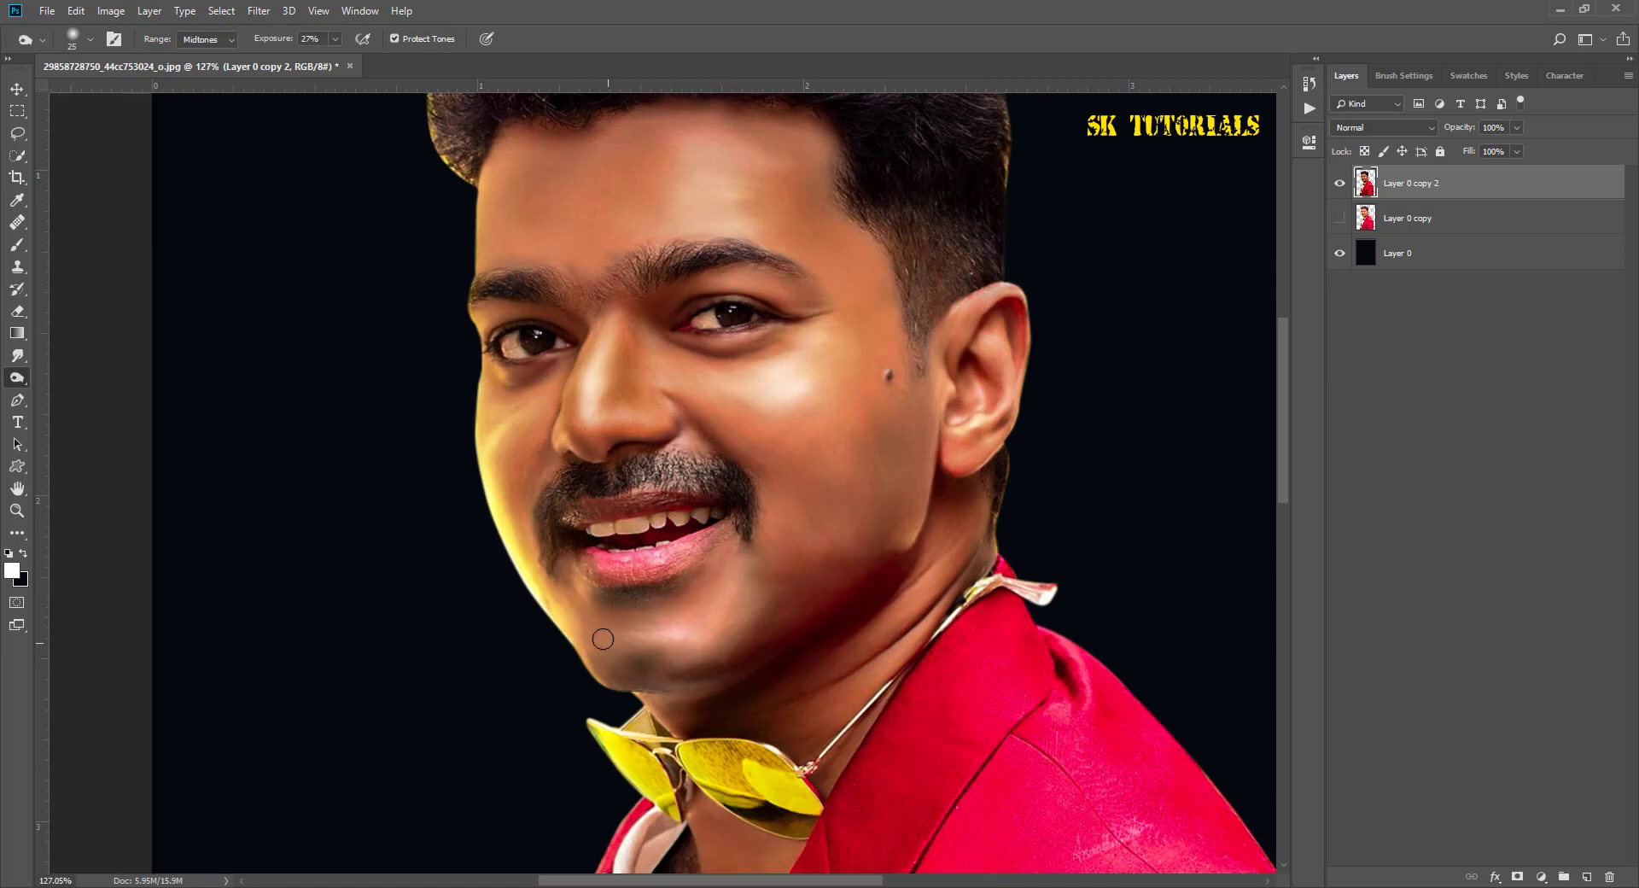
{"action": "left_click_drag", "start_coordinate": [614, 384], "coordinate": [606, 456]}
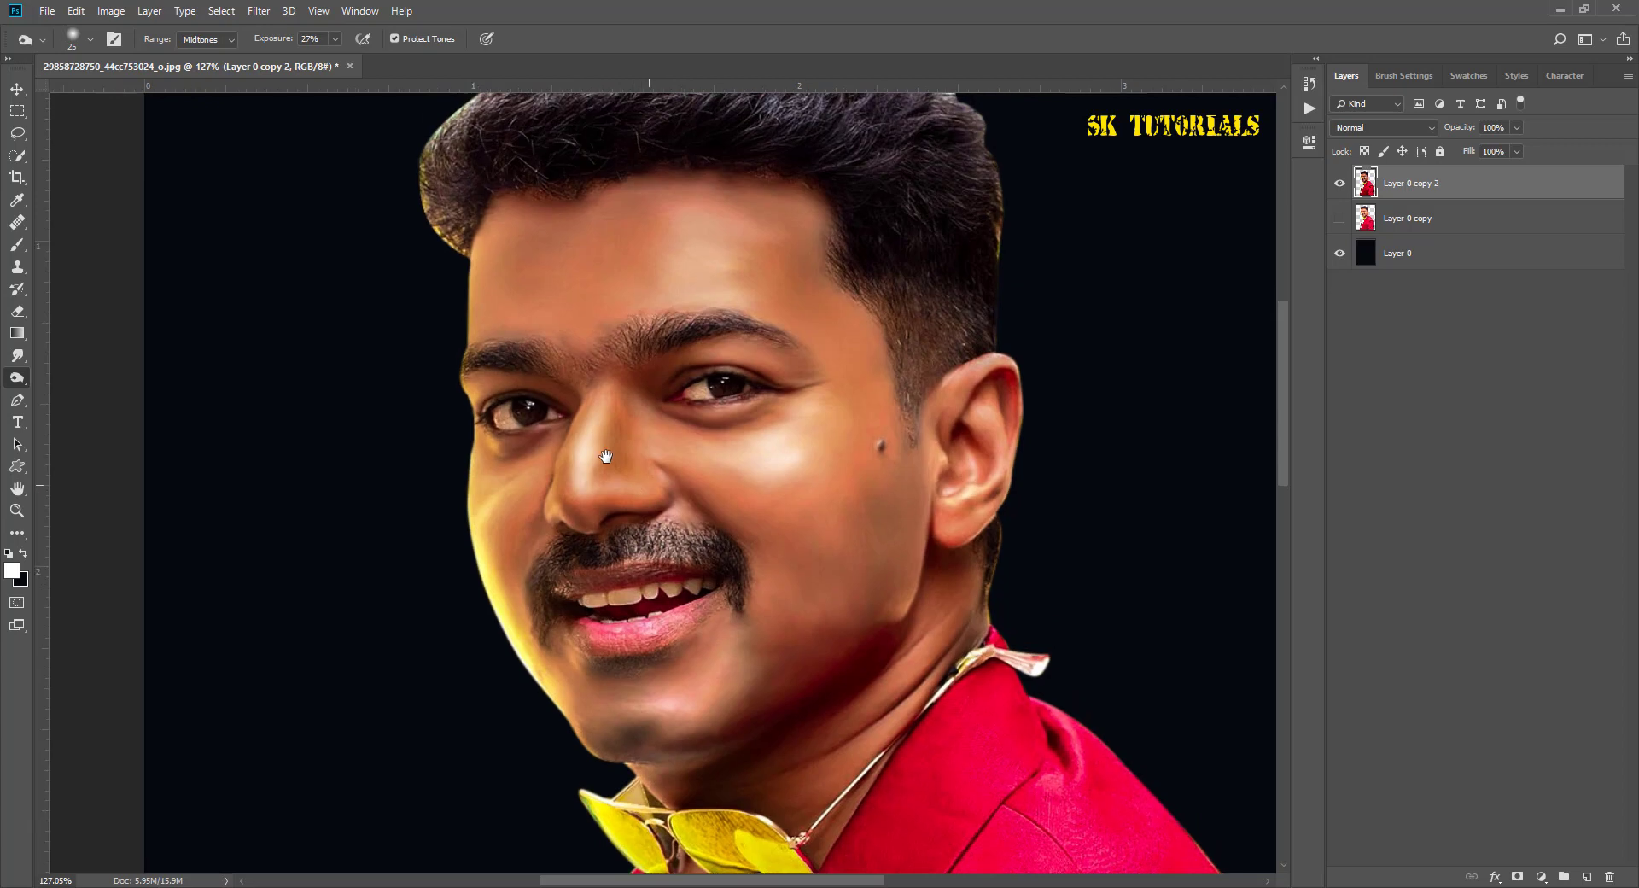
Step: With the Dodge Tool at about 31% exposure, brighten the cheek and forehead
{"action": "right_click", "coordinate": [18, 378]}
{"action": "left_click", "coordinate": [77, 380]}
{"action": "left_click_drag", "start_coordinate": [739, 497], "coordinate": [721, 464]}
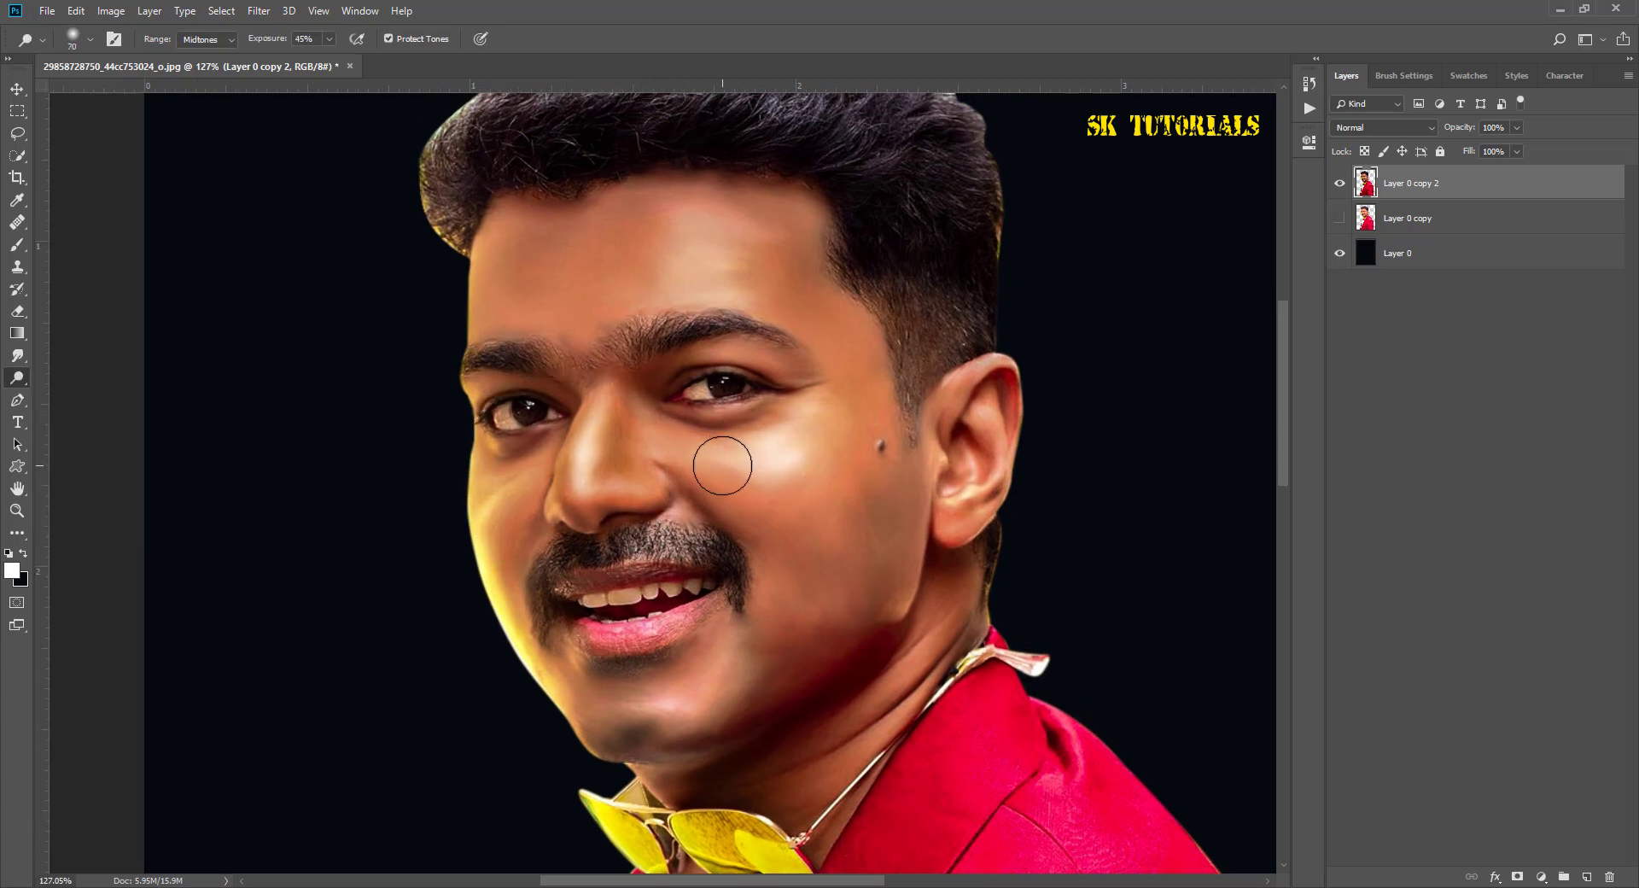
{"action": "key", "text": "bracketleft"}
{"action": "key", "text": "bracketleft"}
{"action": "key", "text": "bracketleft"}
{"action": "left_click_drag", "start_coordinate": [273, 40], "coordinate": [258, 44]}
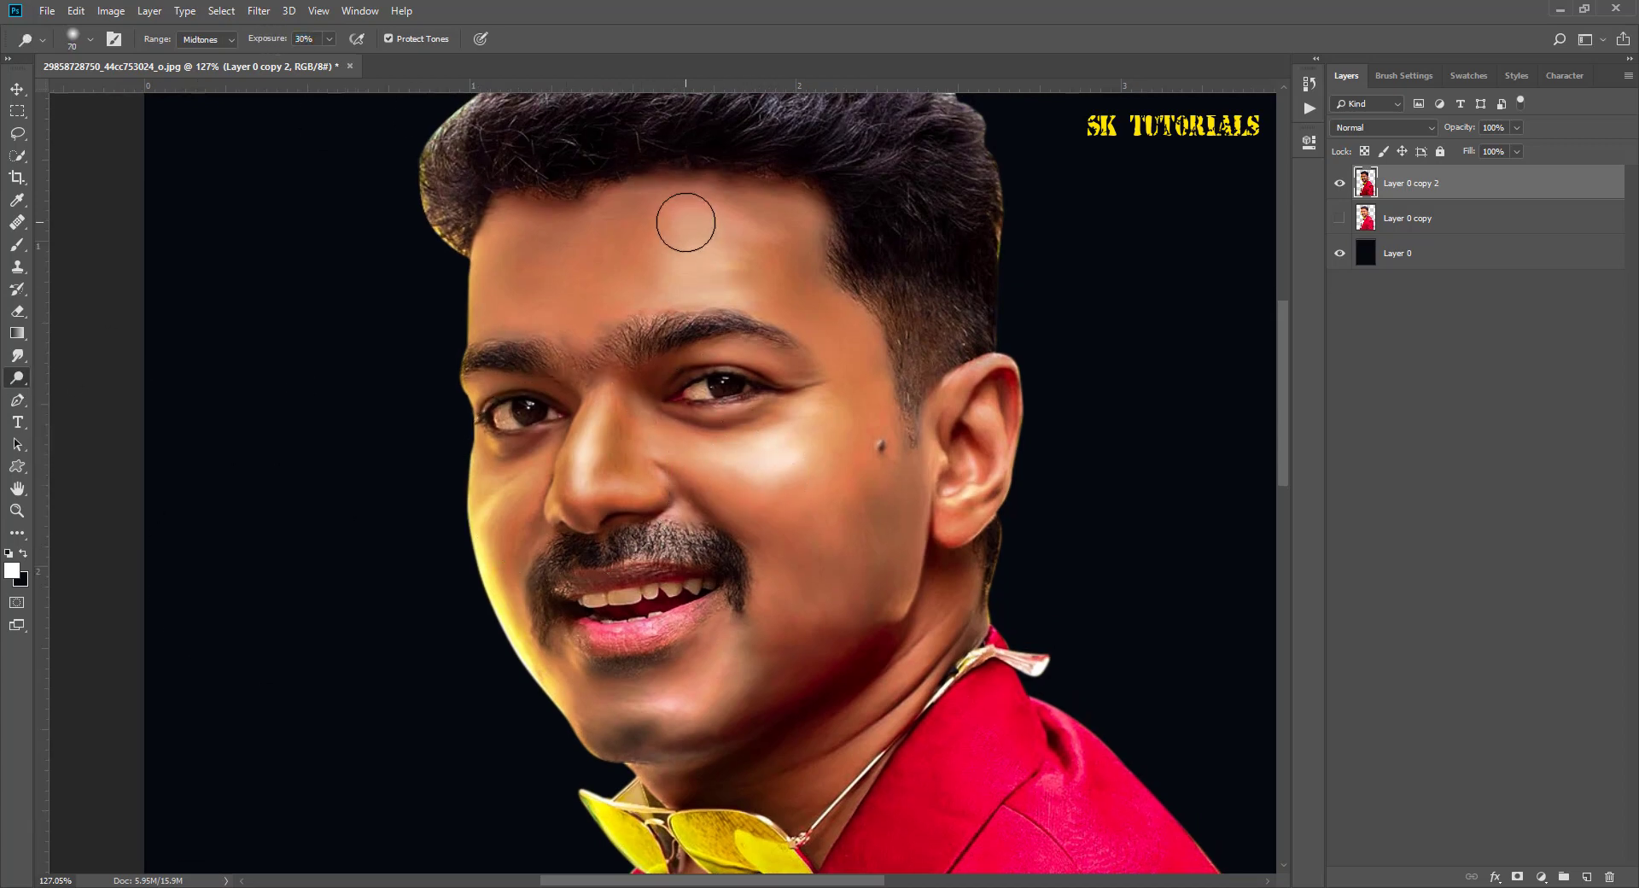
{"action": "left_click_drag", "start_coordinate": [683, 223], "coordinate": [757, 212]}
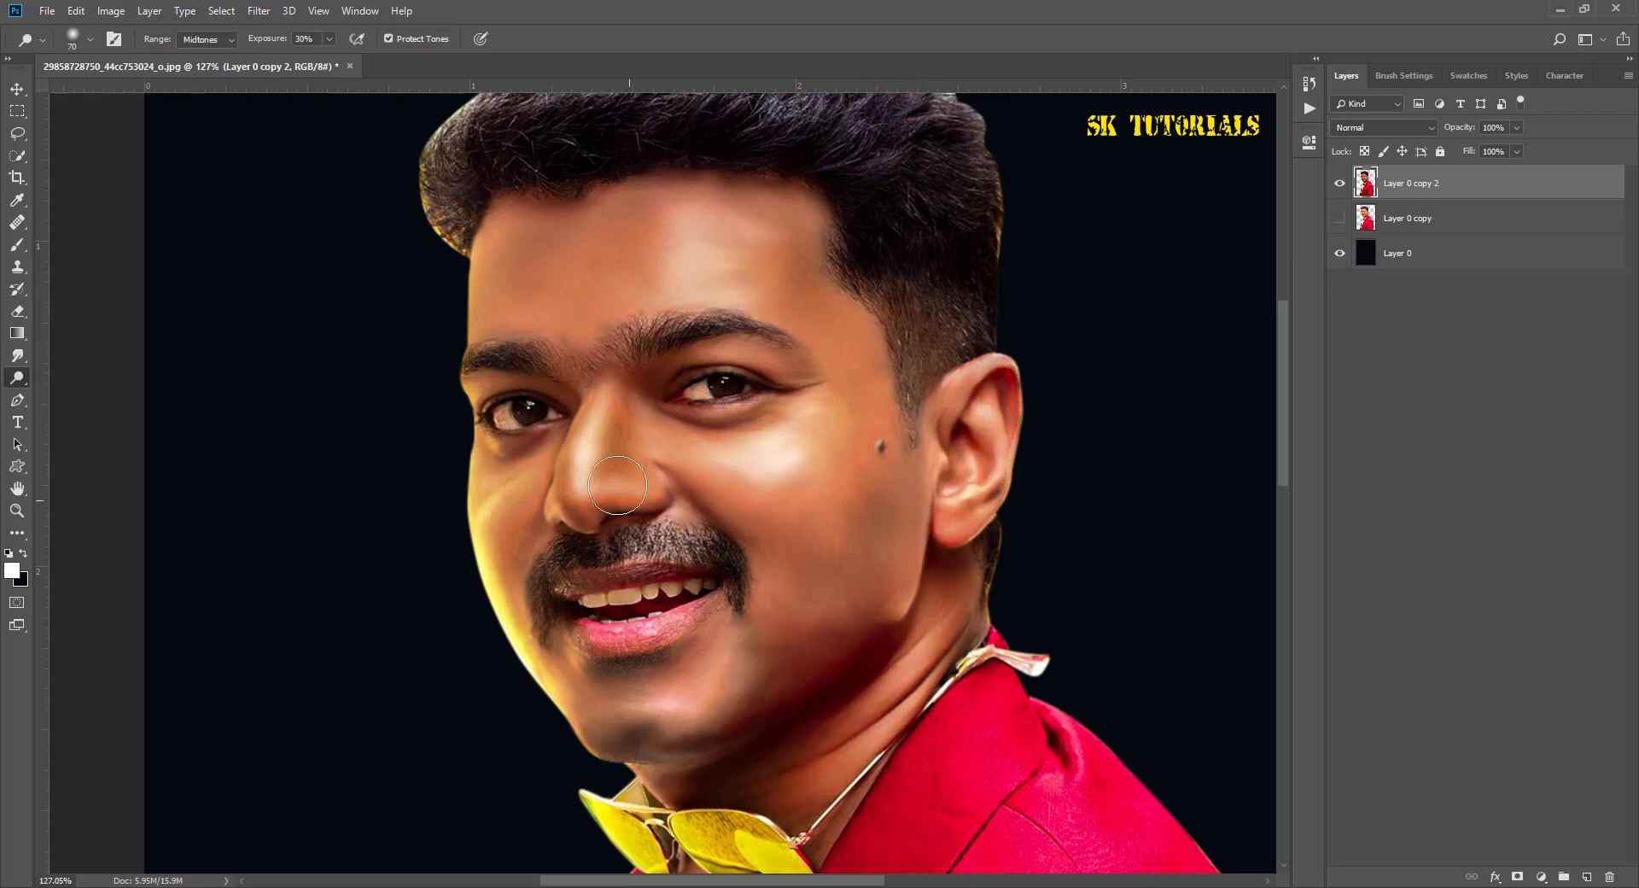
Step: Dodge the left cheek and the forehead edge near the left temple with a 25–30 brush
{"action": "key", "text": "bracketleft"}
{"action": "key", "text": "bracketleft"}
{"action": "key", "text": "bracketleft"}
{"action": "key", "text": "bracketleft"}
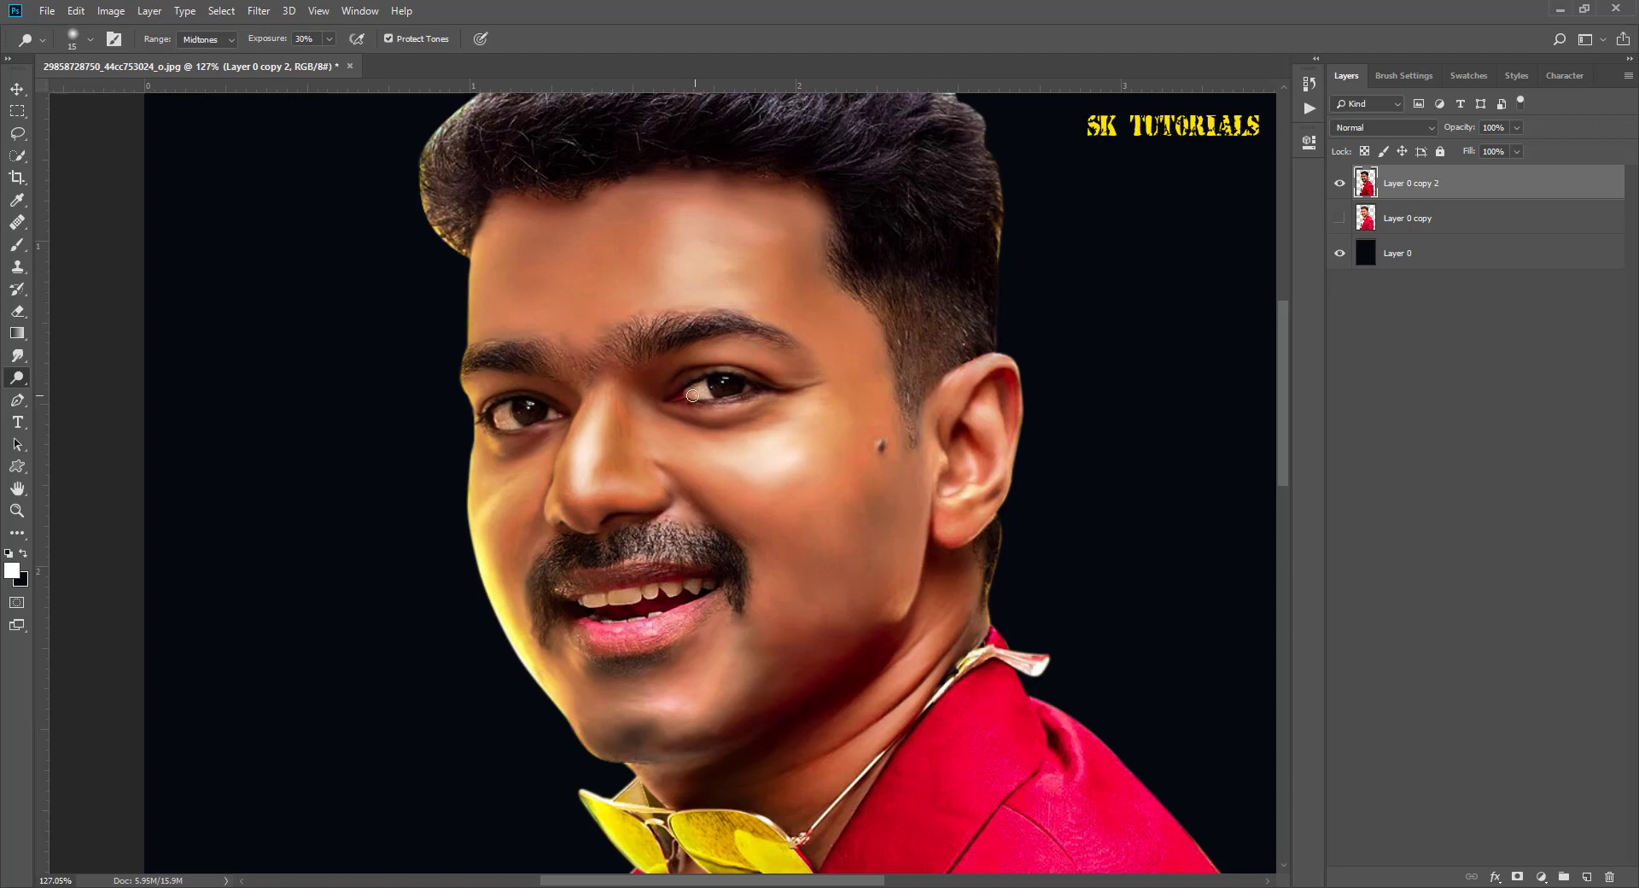
{"action": "key", "text": "bracketleft"}
{"action": "key", "text": "bracketright"}
{"action": "left_click_drag", "start_coordinate": [488, 450], "coordinate": [519, 568]}
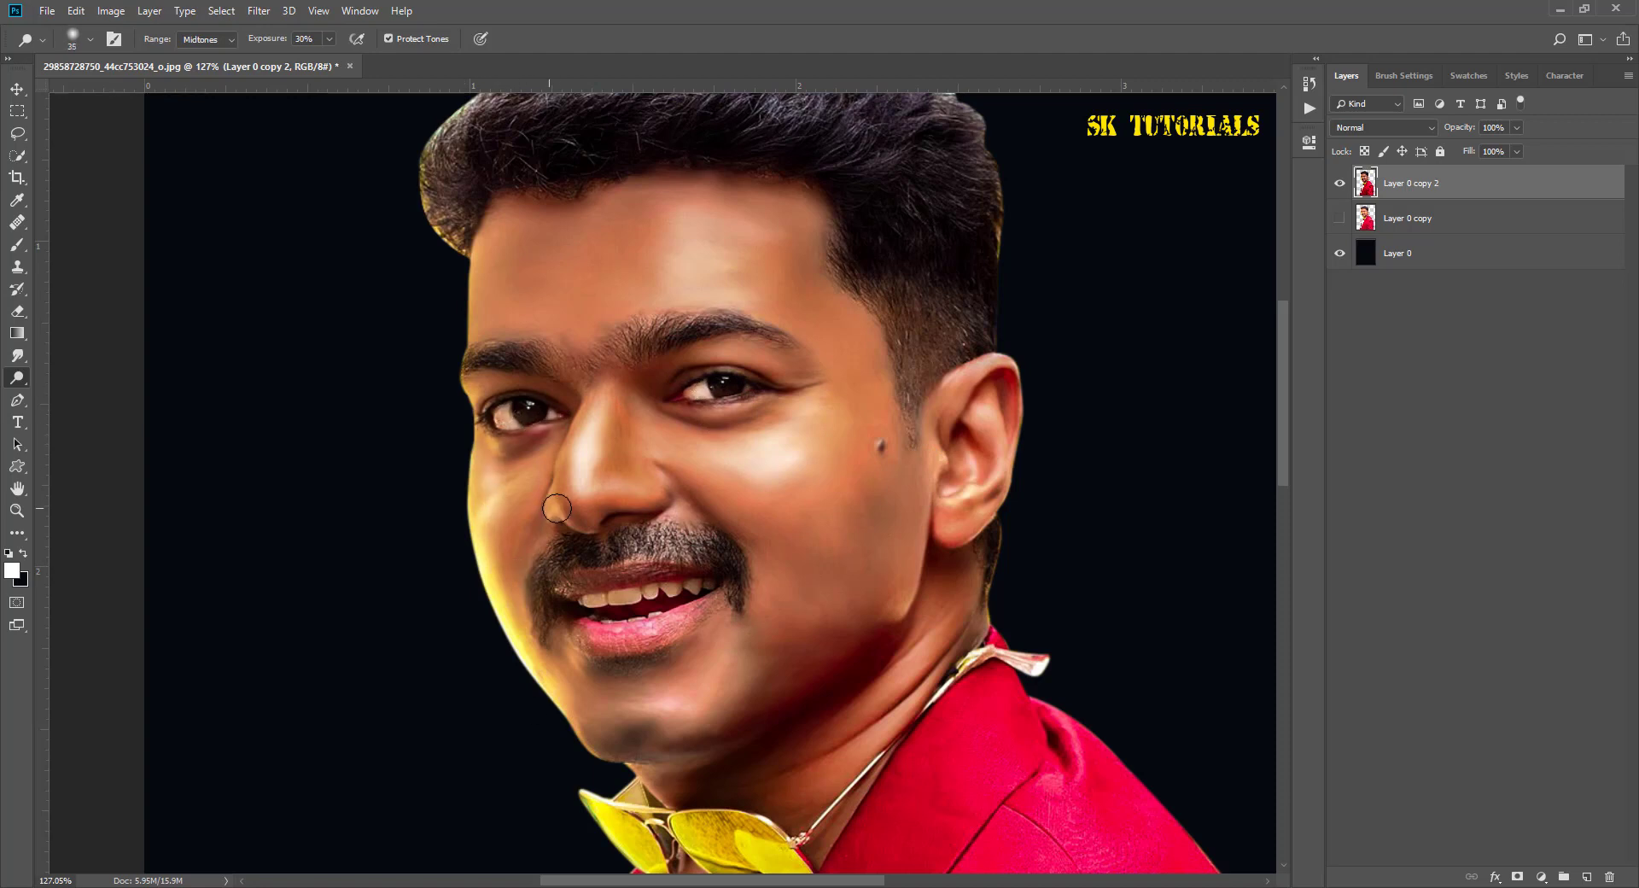
{"action": "key", "text": "bracketright"}
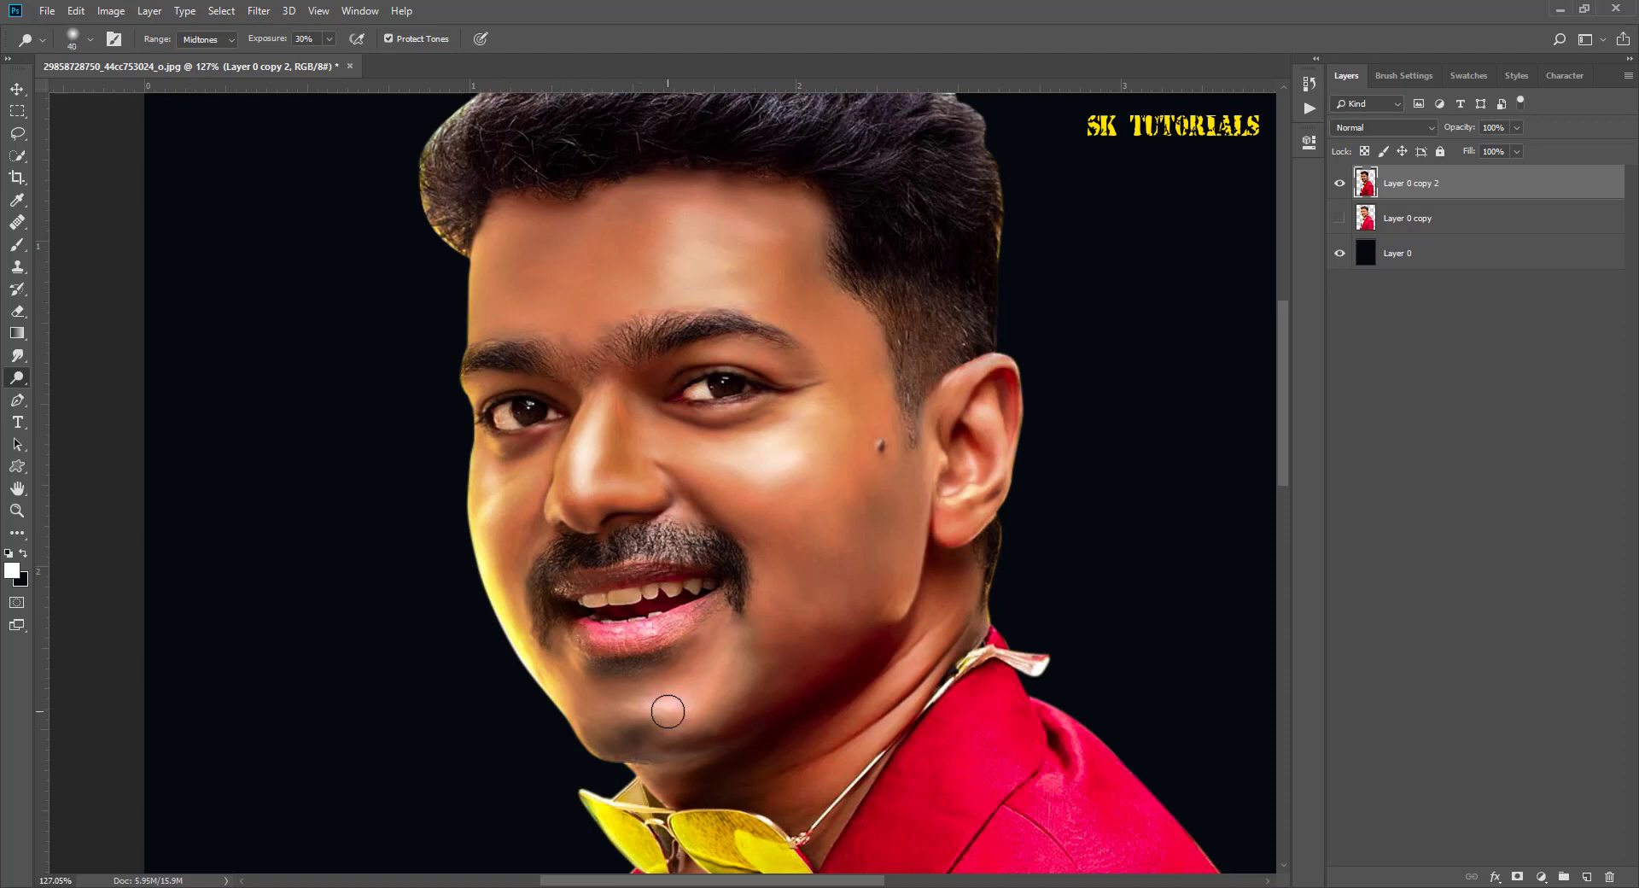
{"action": "key", "text": "bracketleft"}
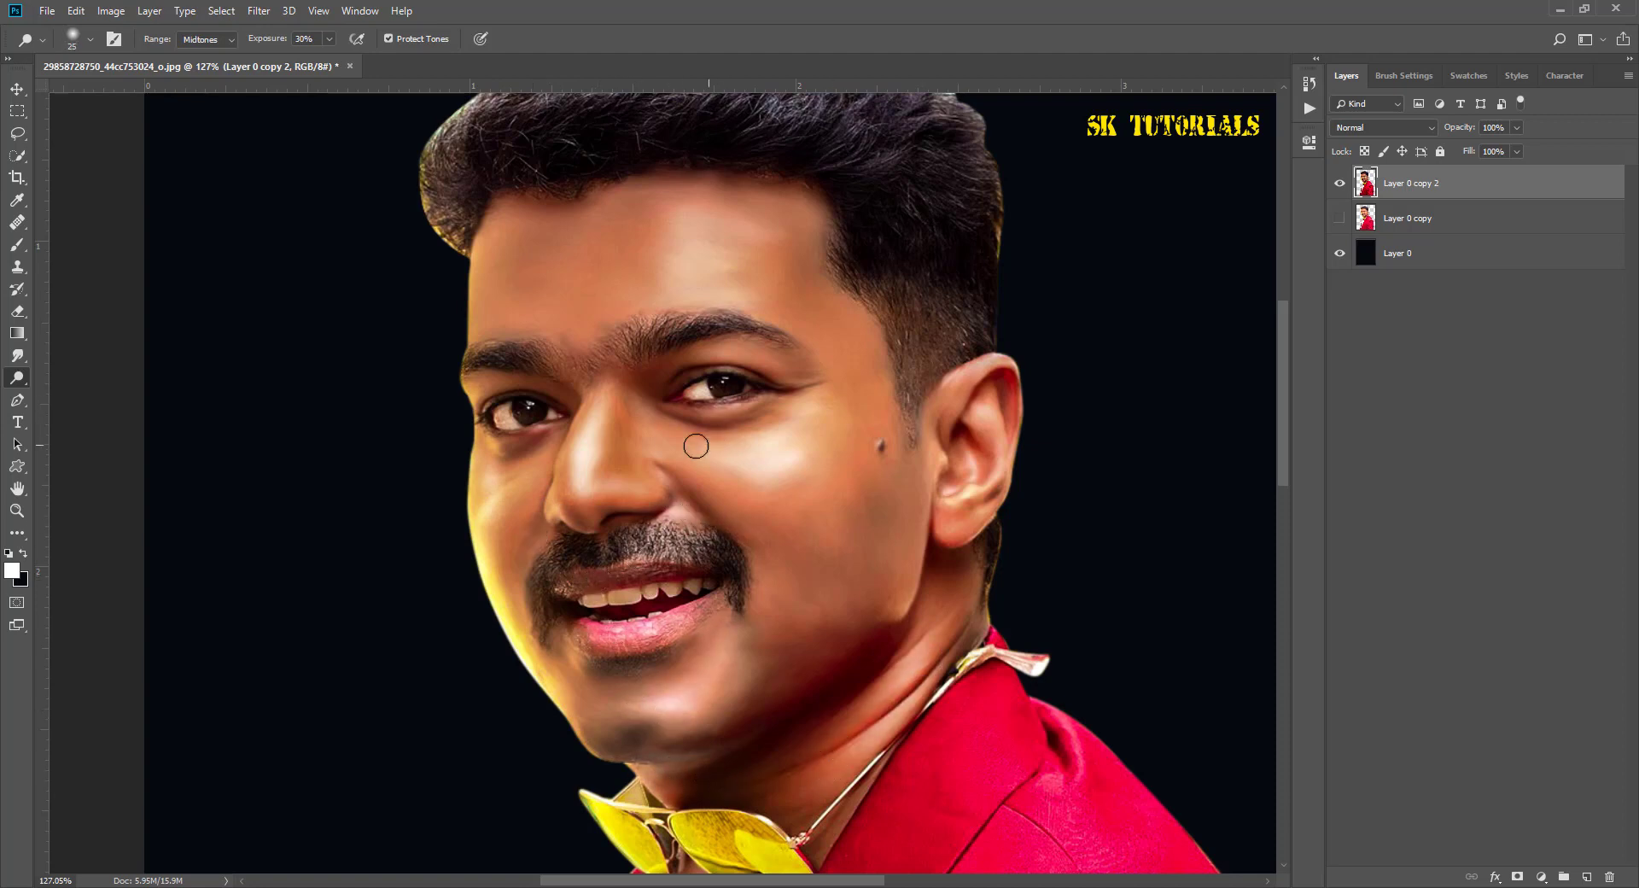
{"action": "key", "text": "bracketright"}
{"action": "left_click_drag", "start_coordinate": [475, 286], "coordinate": [484, 329]}
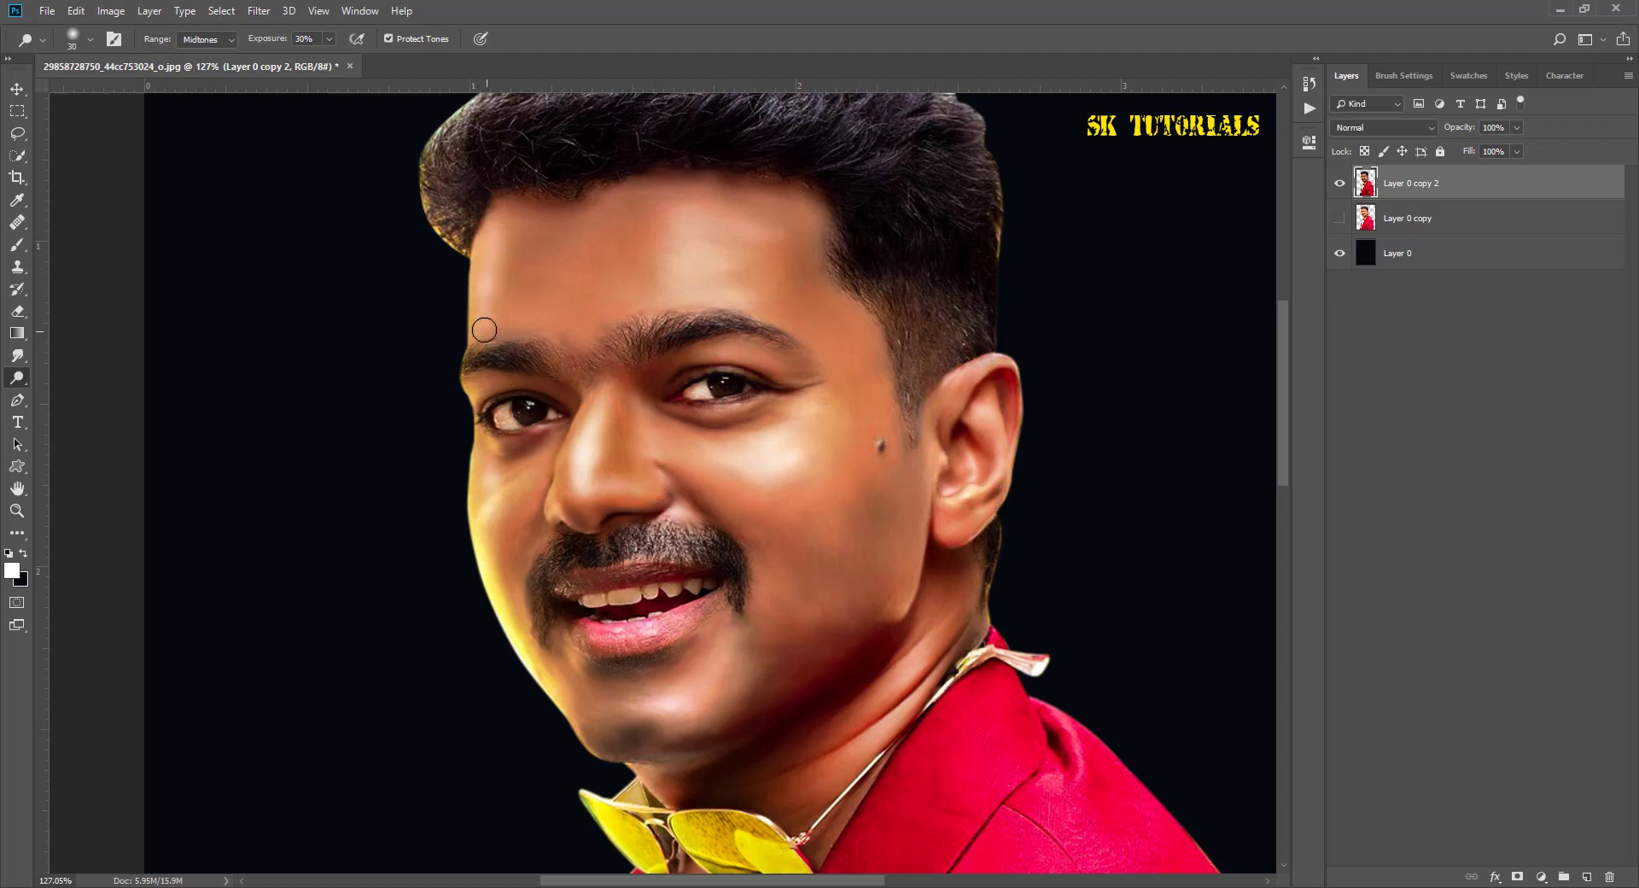
Step: Fit the image on screen and add a highlight to the jacket shoulder
{"action": "key", "text": "ctrl+0"}
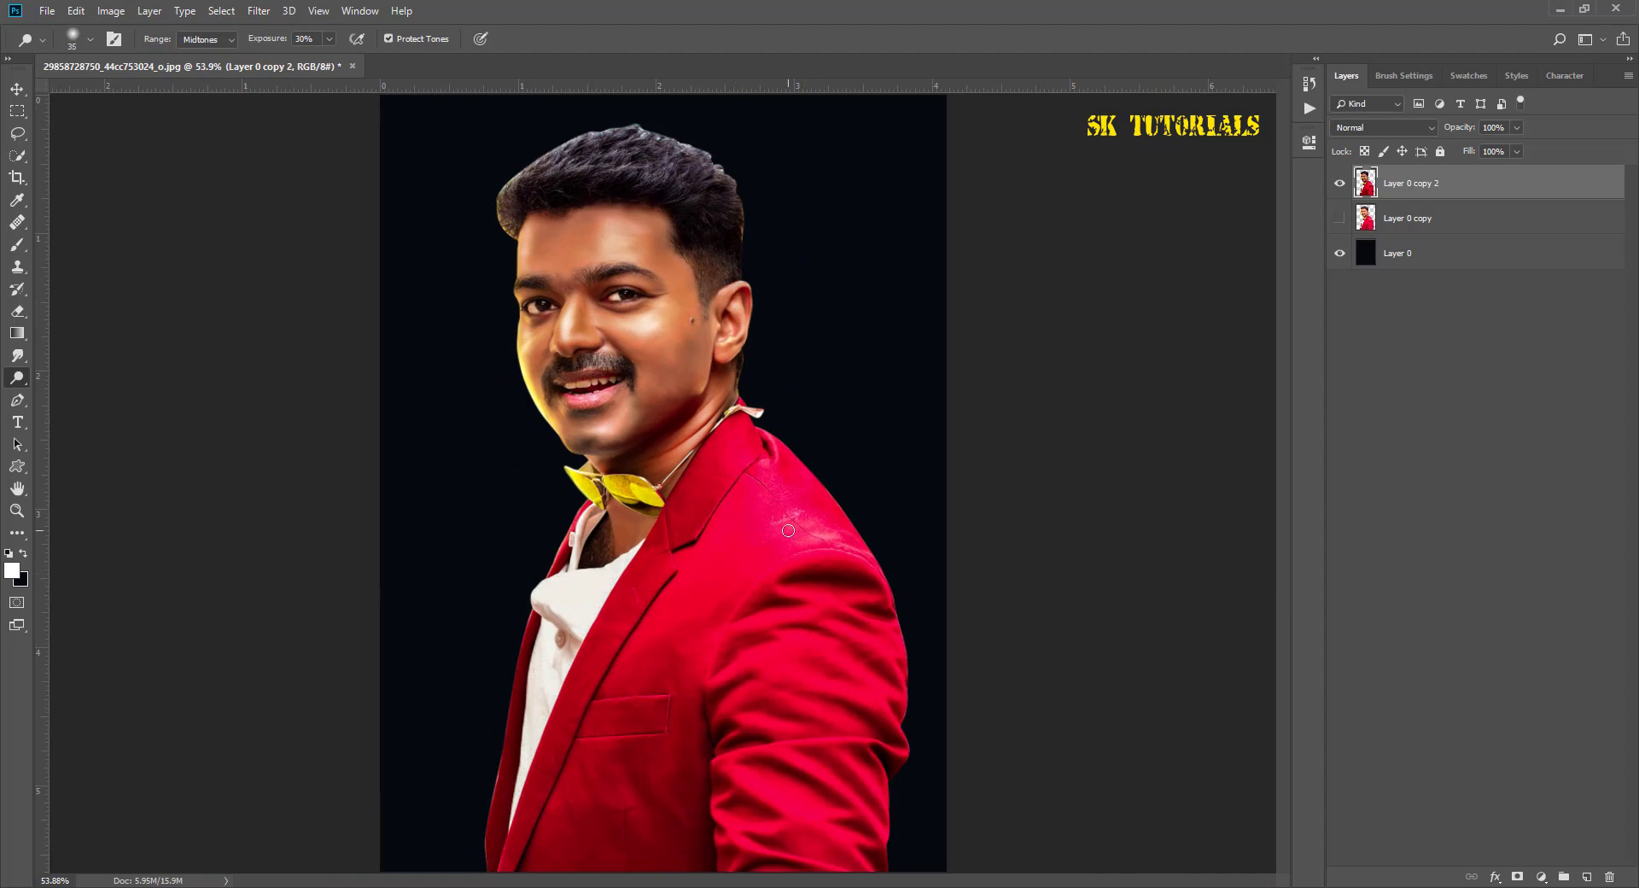
{"action": "left_click_drag", "start_coordinate": [777, 503], "coordinate": [825, 538]}
{"action": "key", "text": "bracketleft"}
{"action": "key", "text": "bracketleft"}
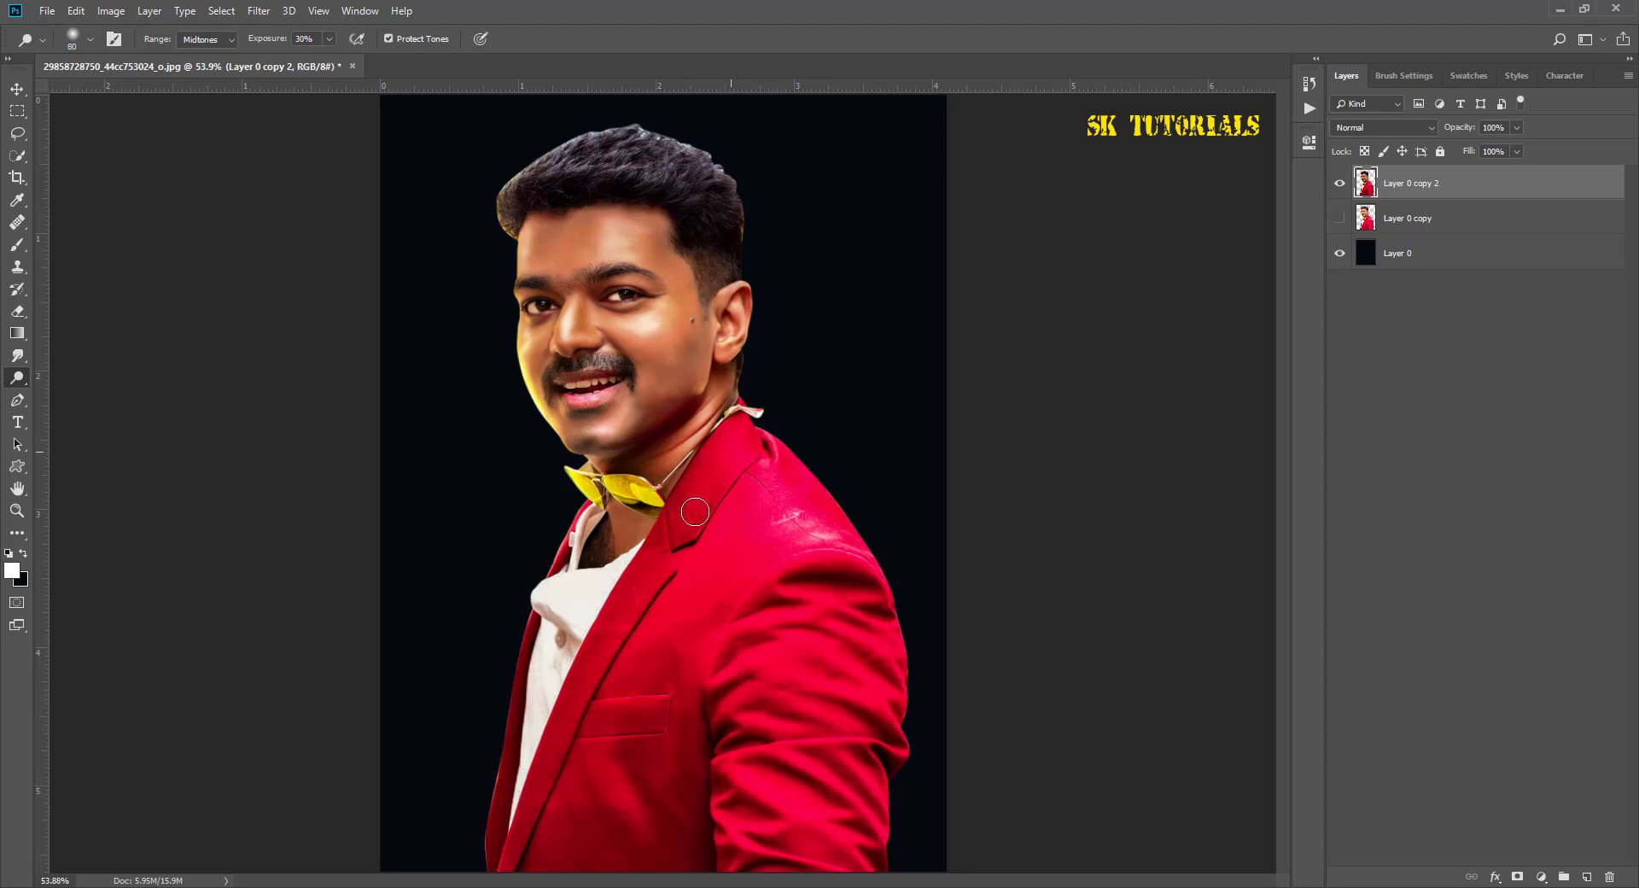
{"action": "scroll", "coordinate": [675, 608], "scroll_direction": "down", "scroll_amount": 3}
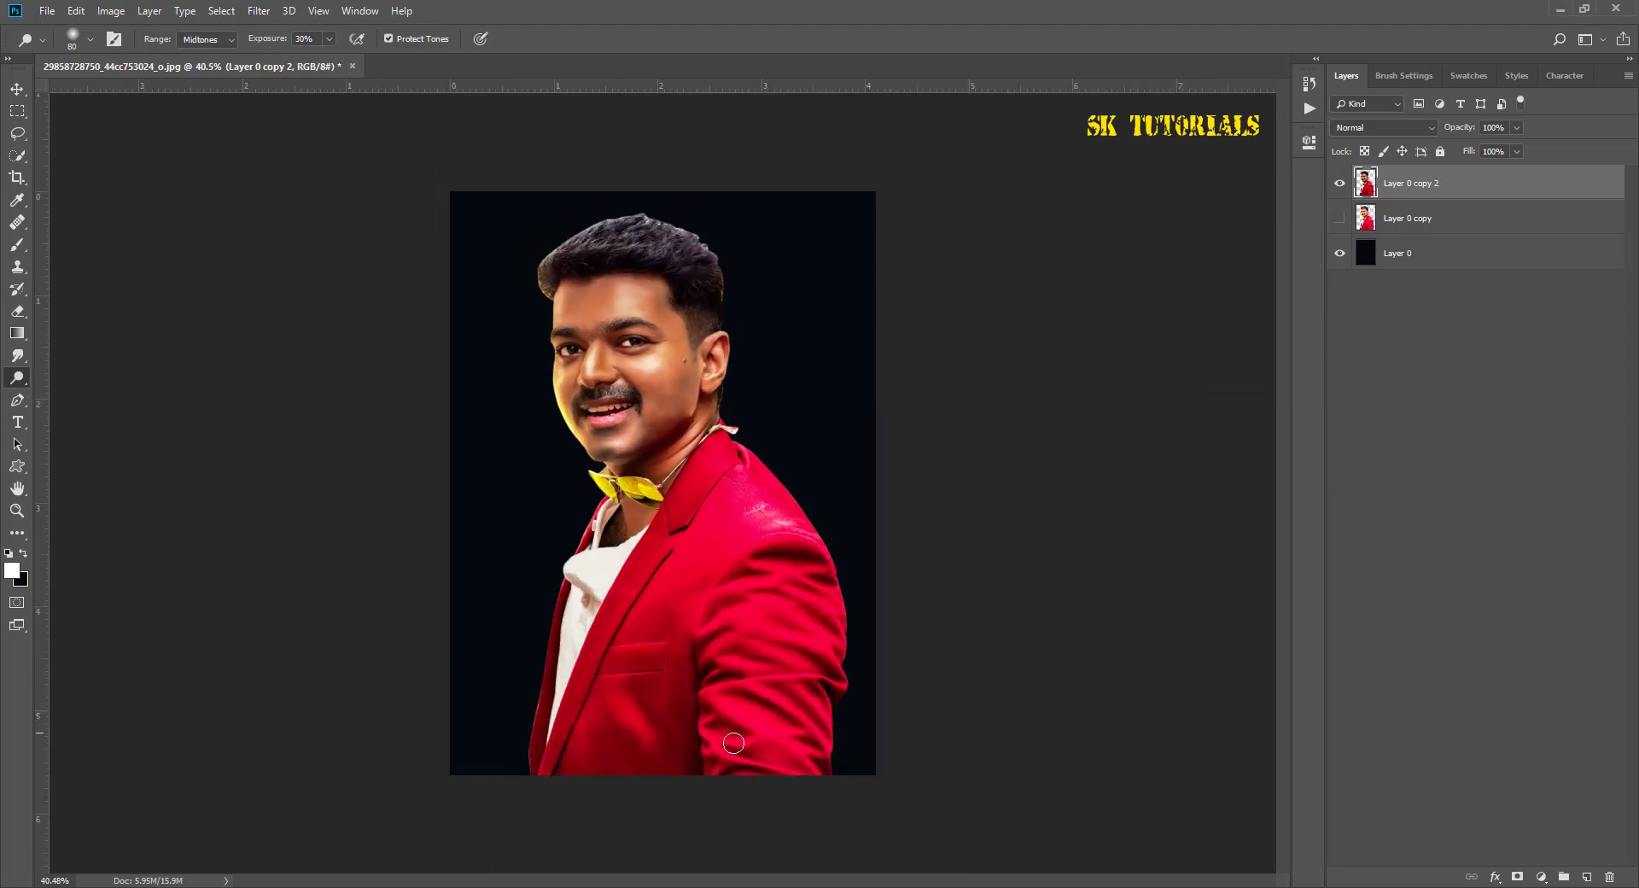
Step: With the Dodge Tool, lighten the skin from the neck up over the jaw to the cheek
{"action": "right_click", "coordinate": [17, 377]}
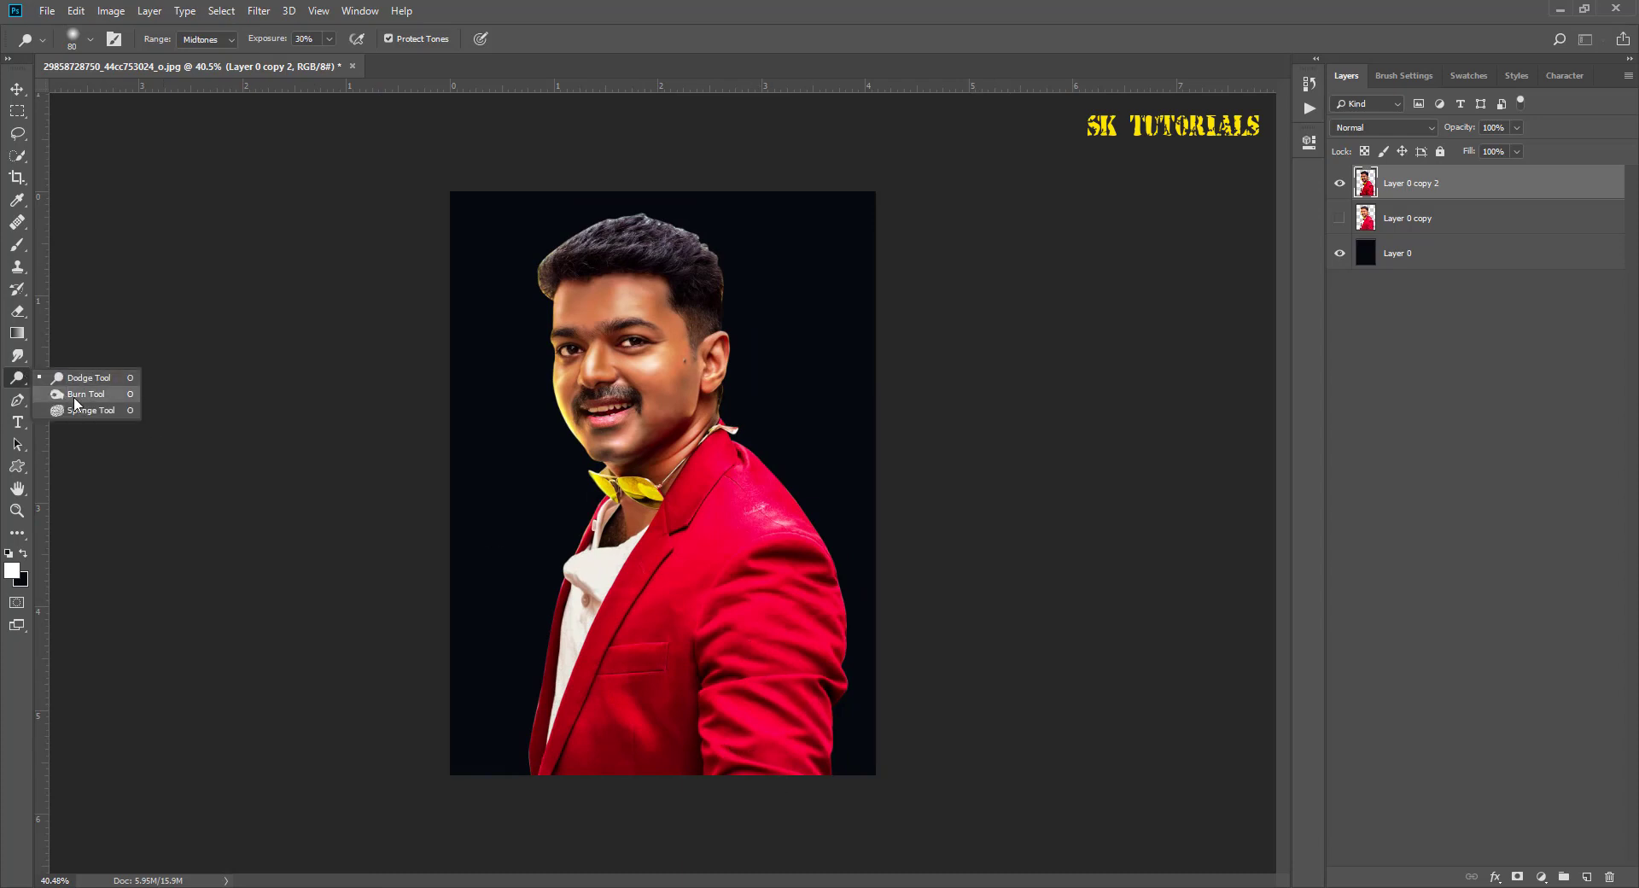
{"action": "left_click", "coordinate": [68, 395]}
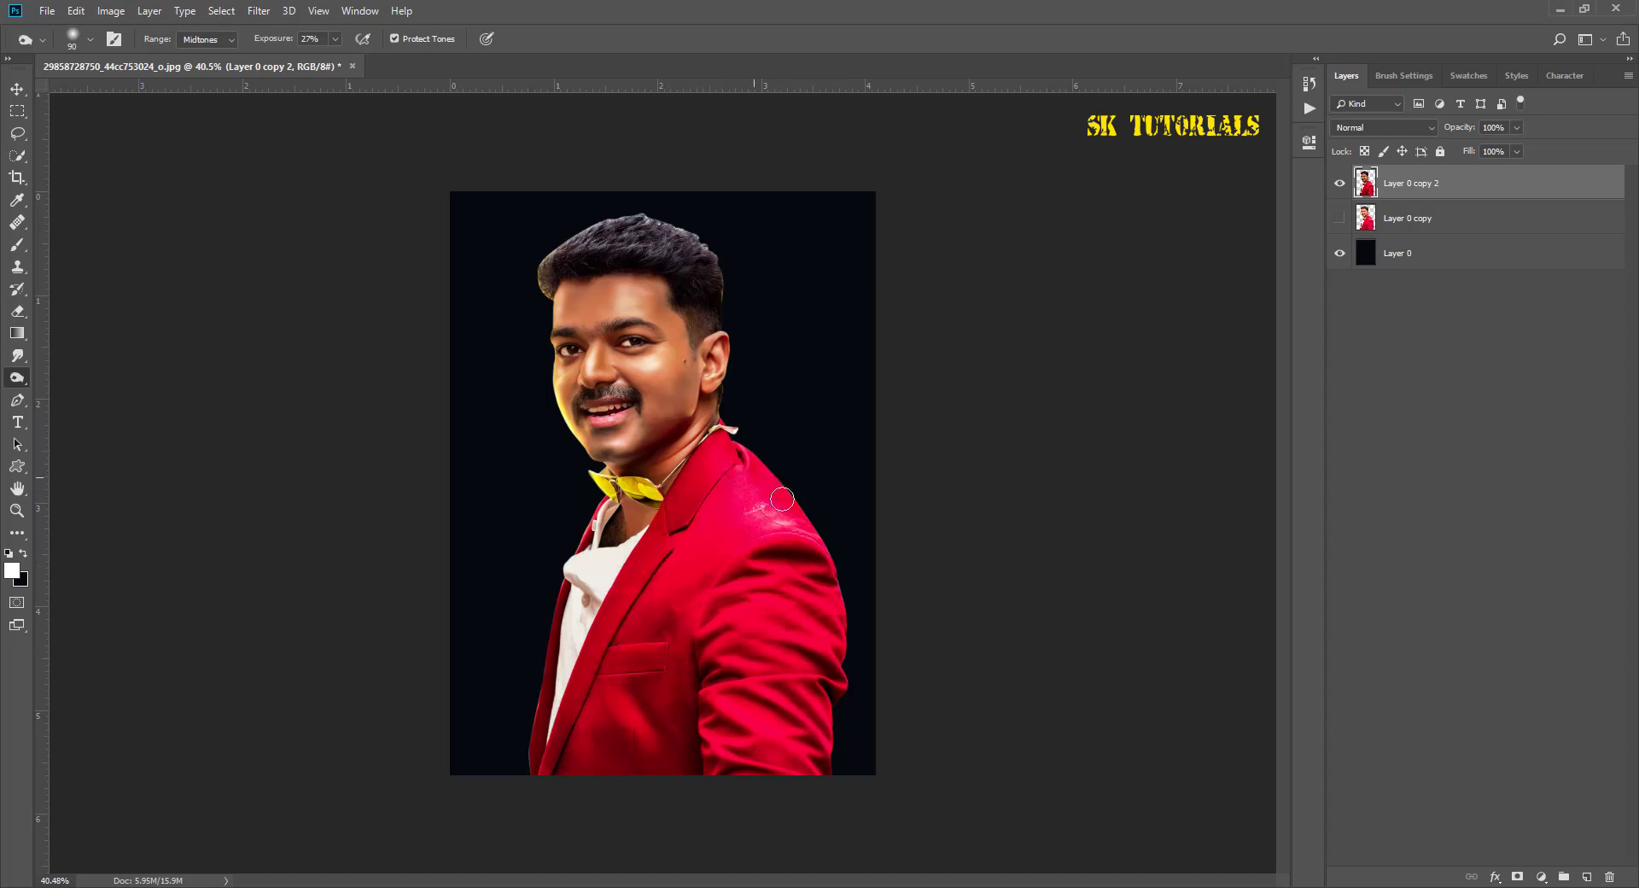
{"action": "scroll", "coordinate": [583, 366], "scroll_direction": "up", "scroll_amount": 5}
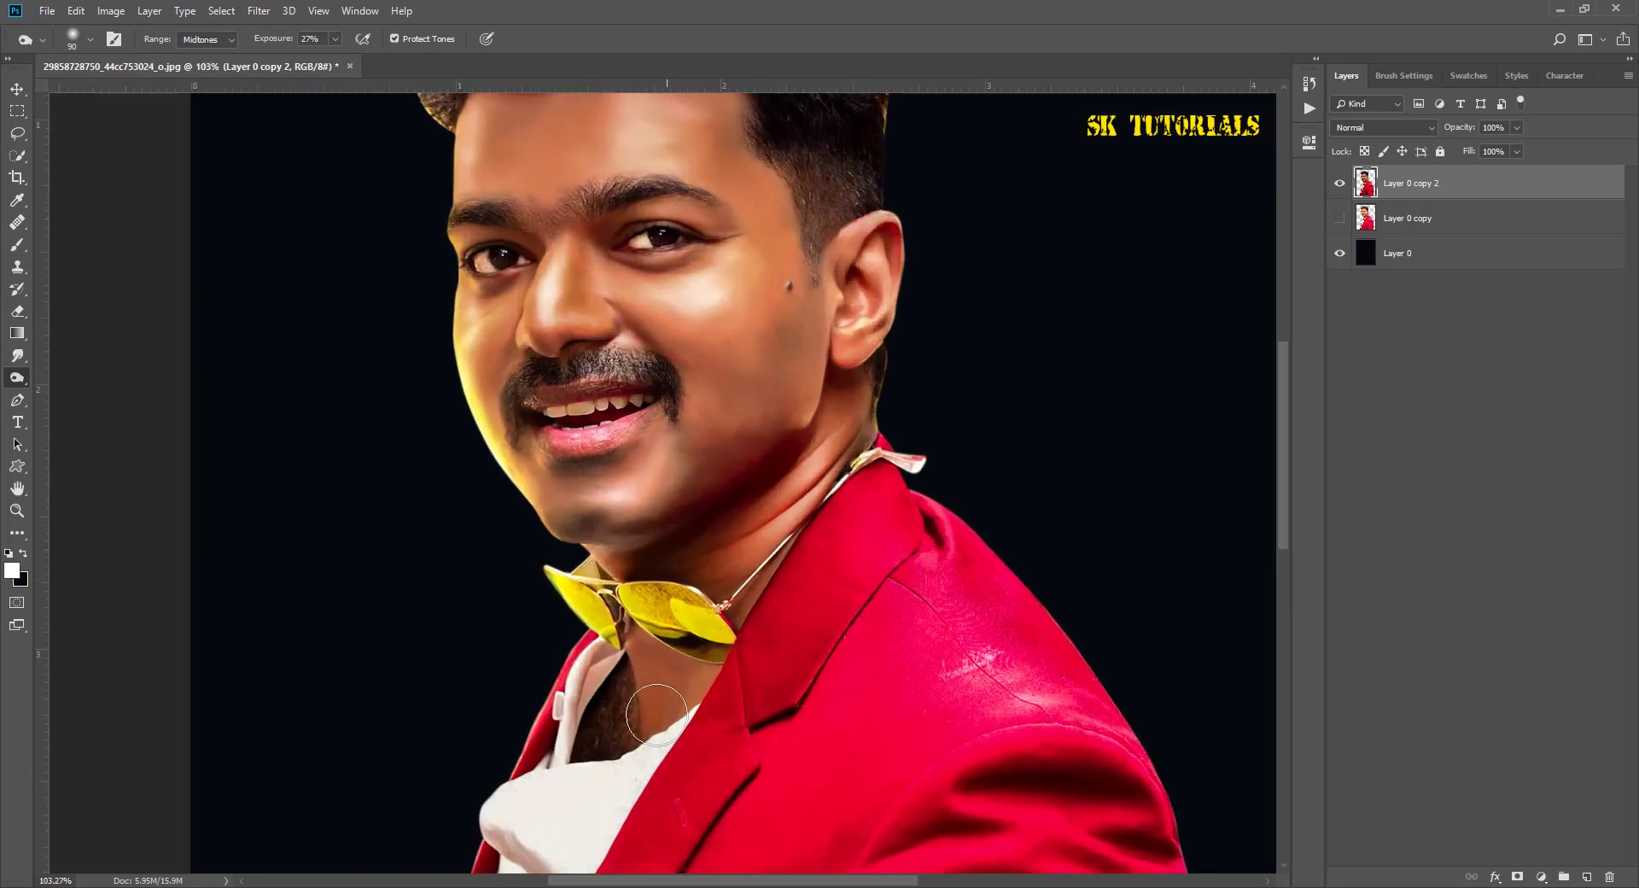
{"action": "right_click", "coordinate": [17, 377]}
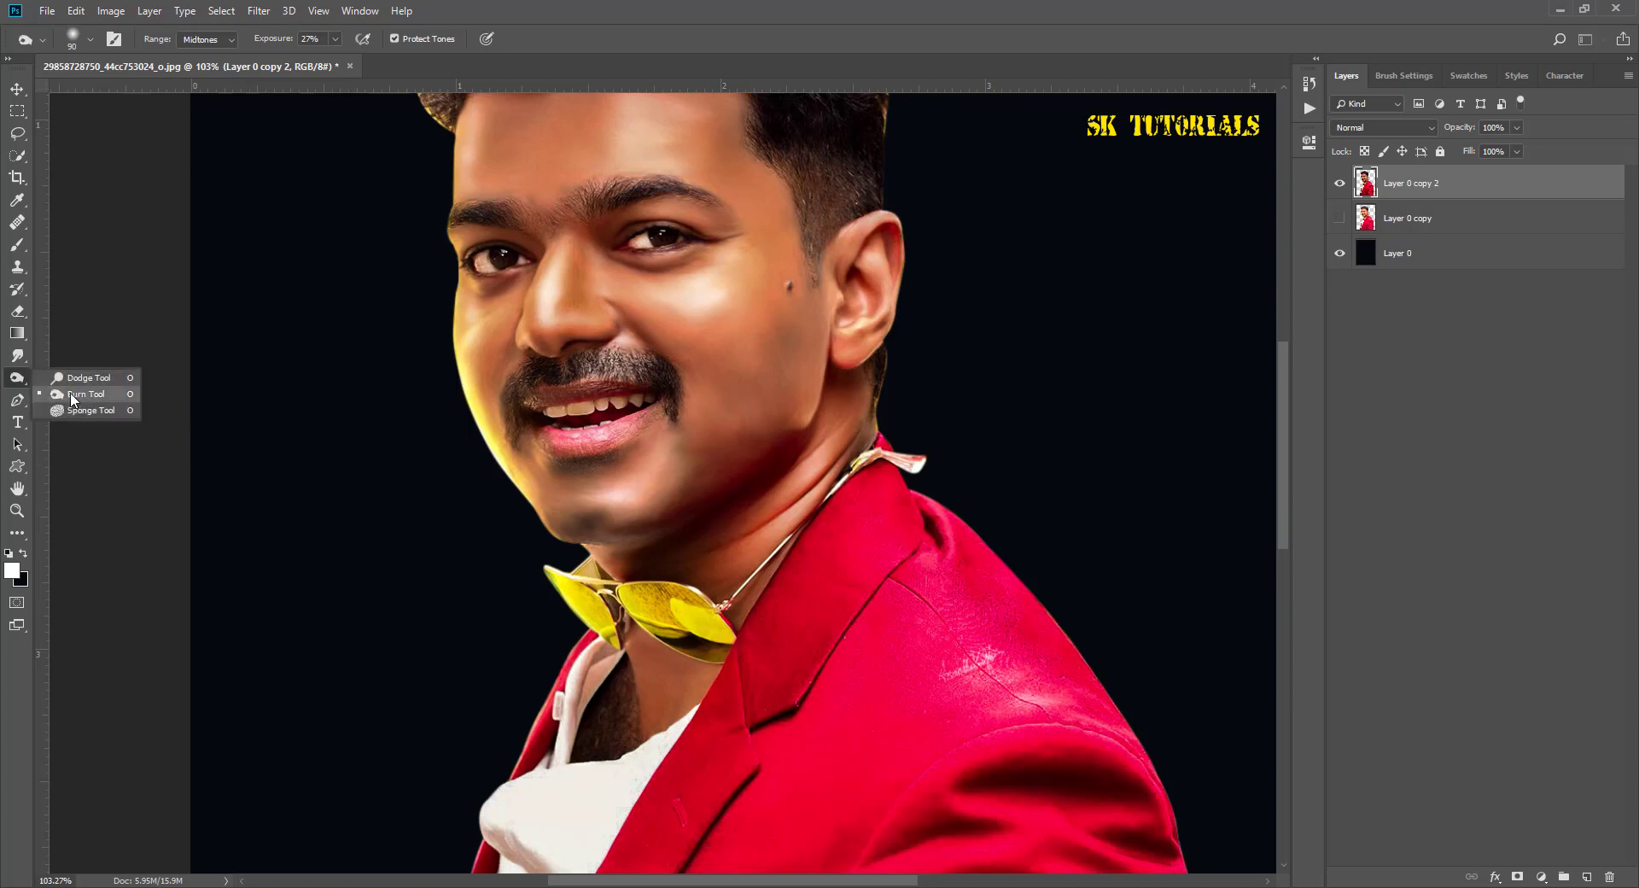
{"action": "left_click", "coordinate": [73, 378]}
{"action": "mouse_move", "coordinate": [665, 701]}
{"action": "left_mouse_down"}
{"action": "mouse_move", "coordinate": [773, 378]}
{"action": "mouse_move", "coordinate": [797, 495]}
{"action": "left_mouse_up"}
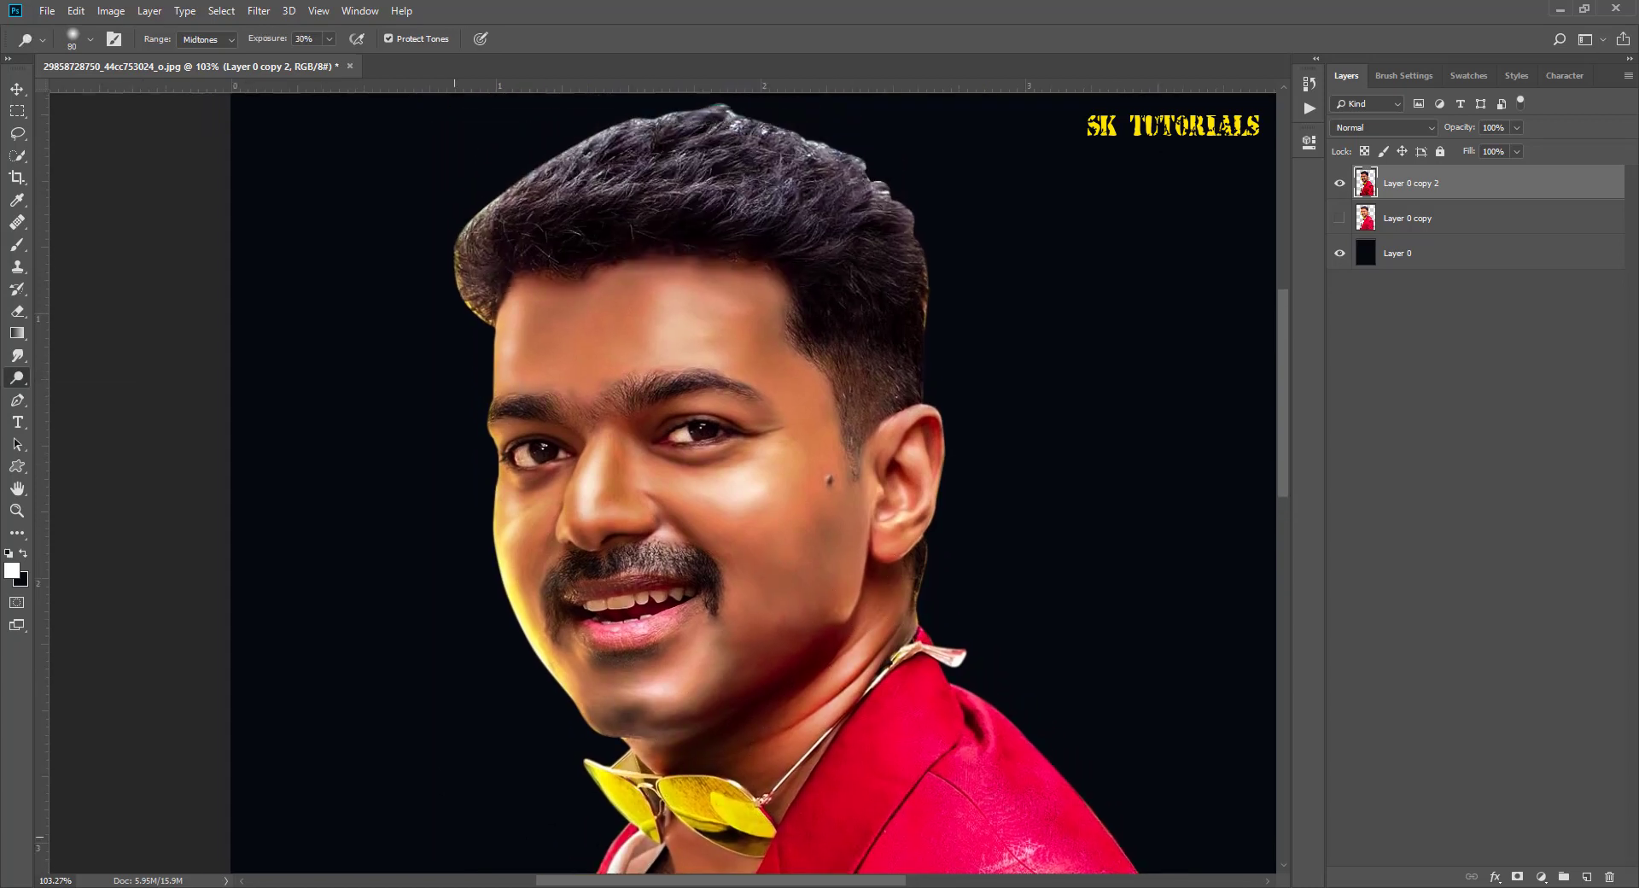
Step: Add a new empty Layer 1 on top and pick the Smudge tool
{"action": "key", "text": "v"}
{"action": "scroll", "coordinate": [751, 408], "scroll_direction": "down", "scroll_amount": 1}
{"action": "left_click", "coordinate": [1586, 876]}
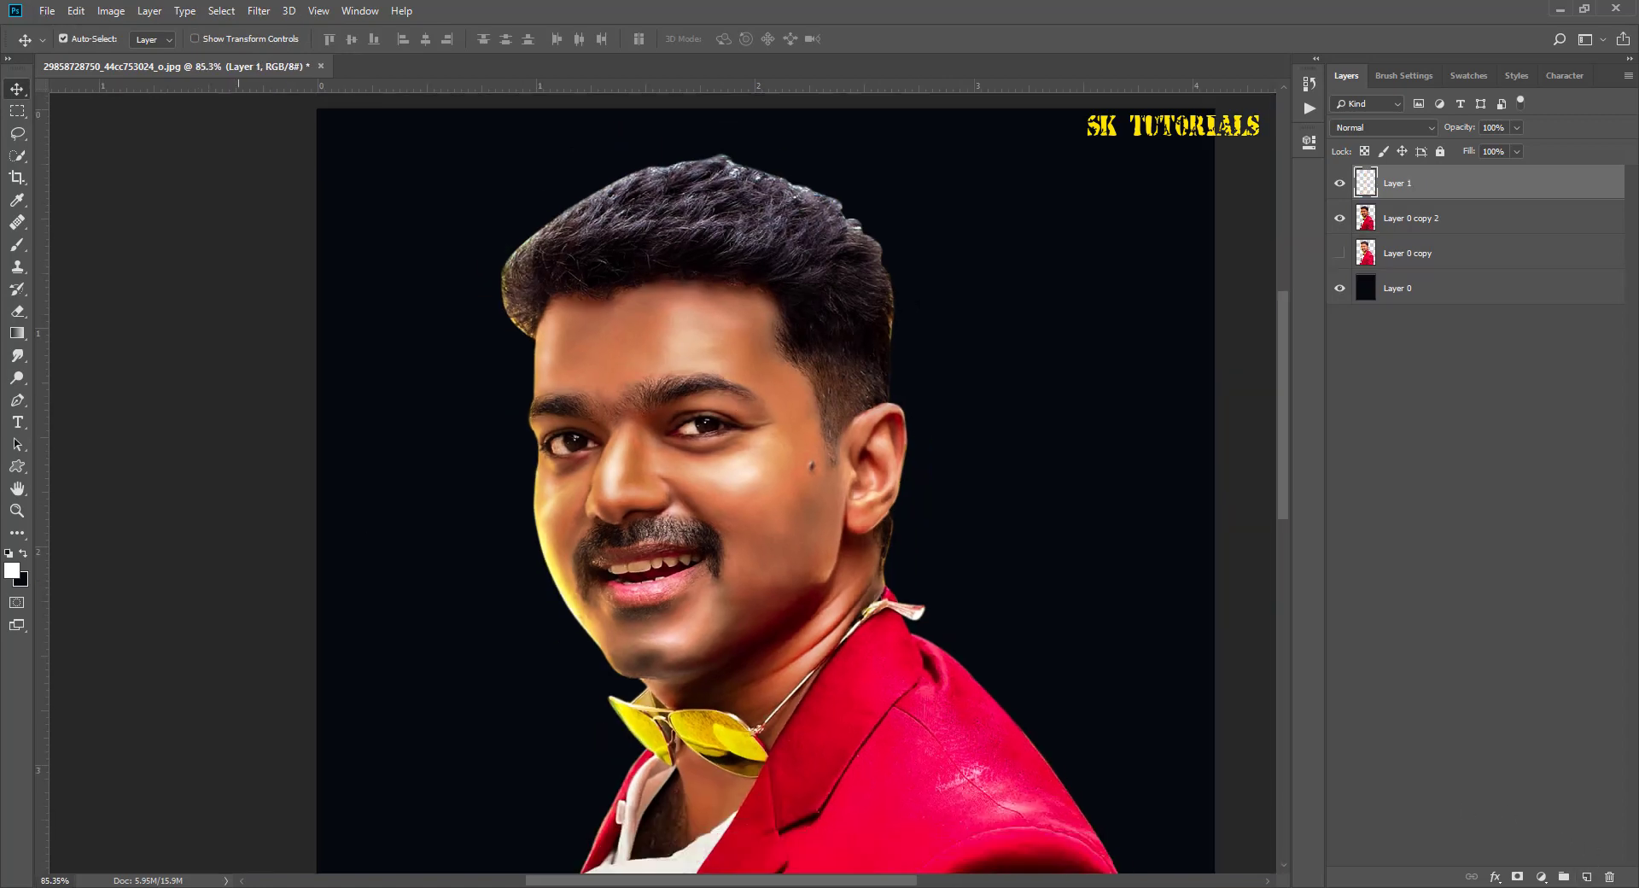
{"action": "left_click", "coordinate": [17, 355]}
{"action": "right_click", "coordinate": [106, 342]}
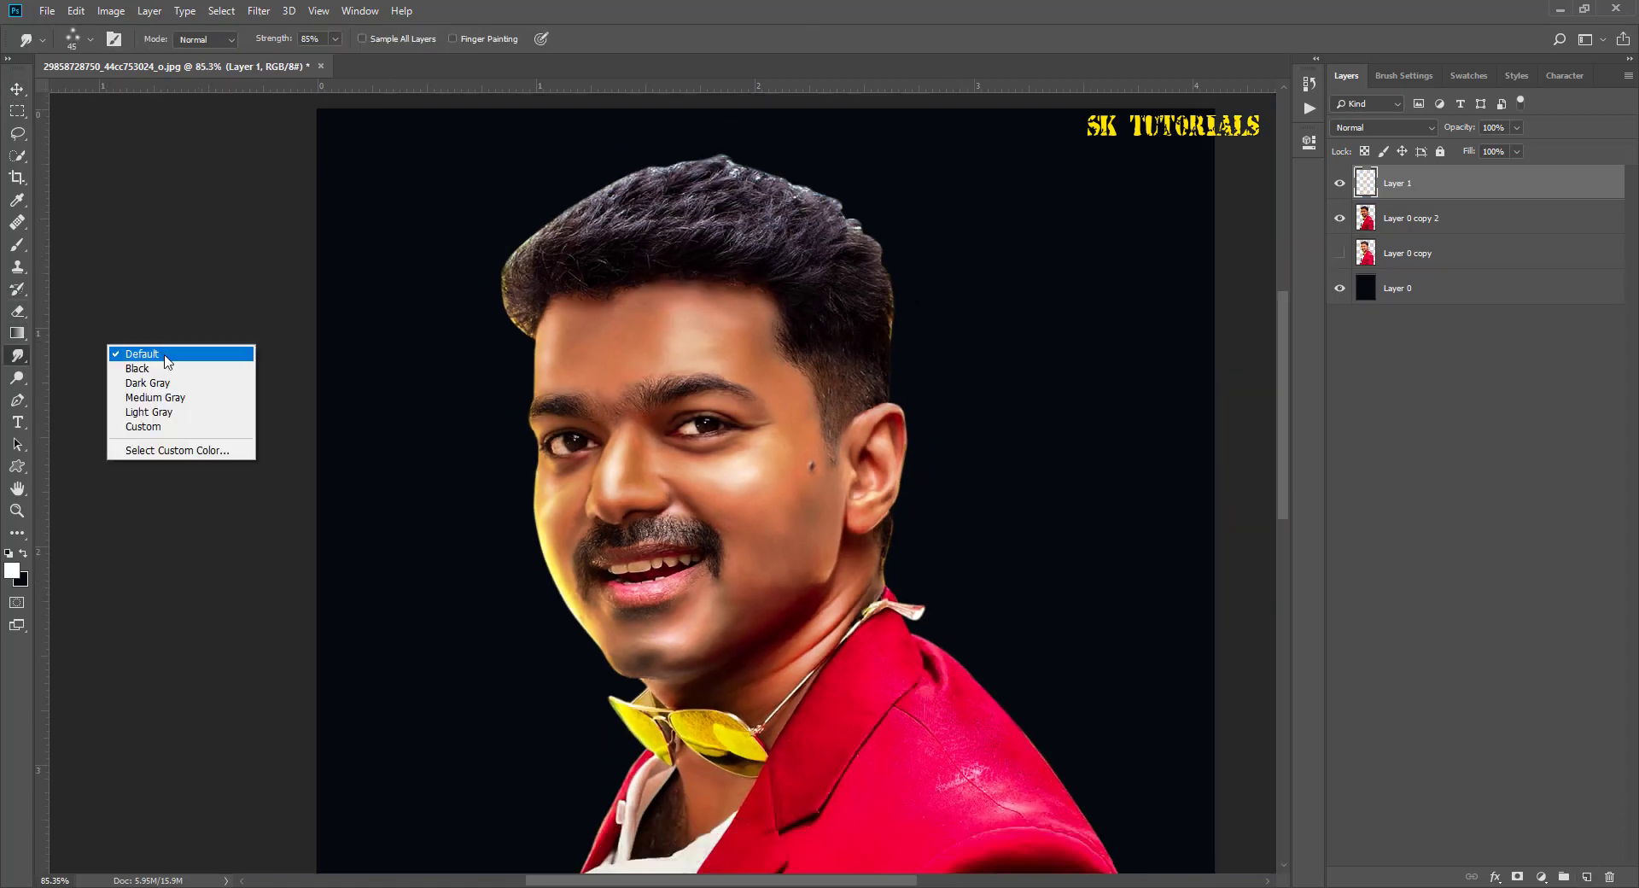
{"action": "left_click", "coordinate": [115, 346]}
Step: Use the Smudge Brush preset at about 40% strength with Sample All Layers enabled
{"action": "right_click", "coordinate": [601, 297]}
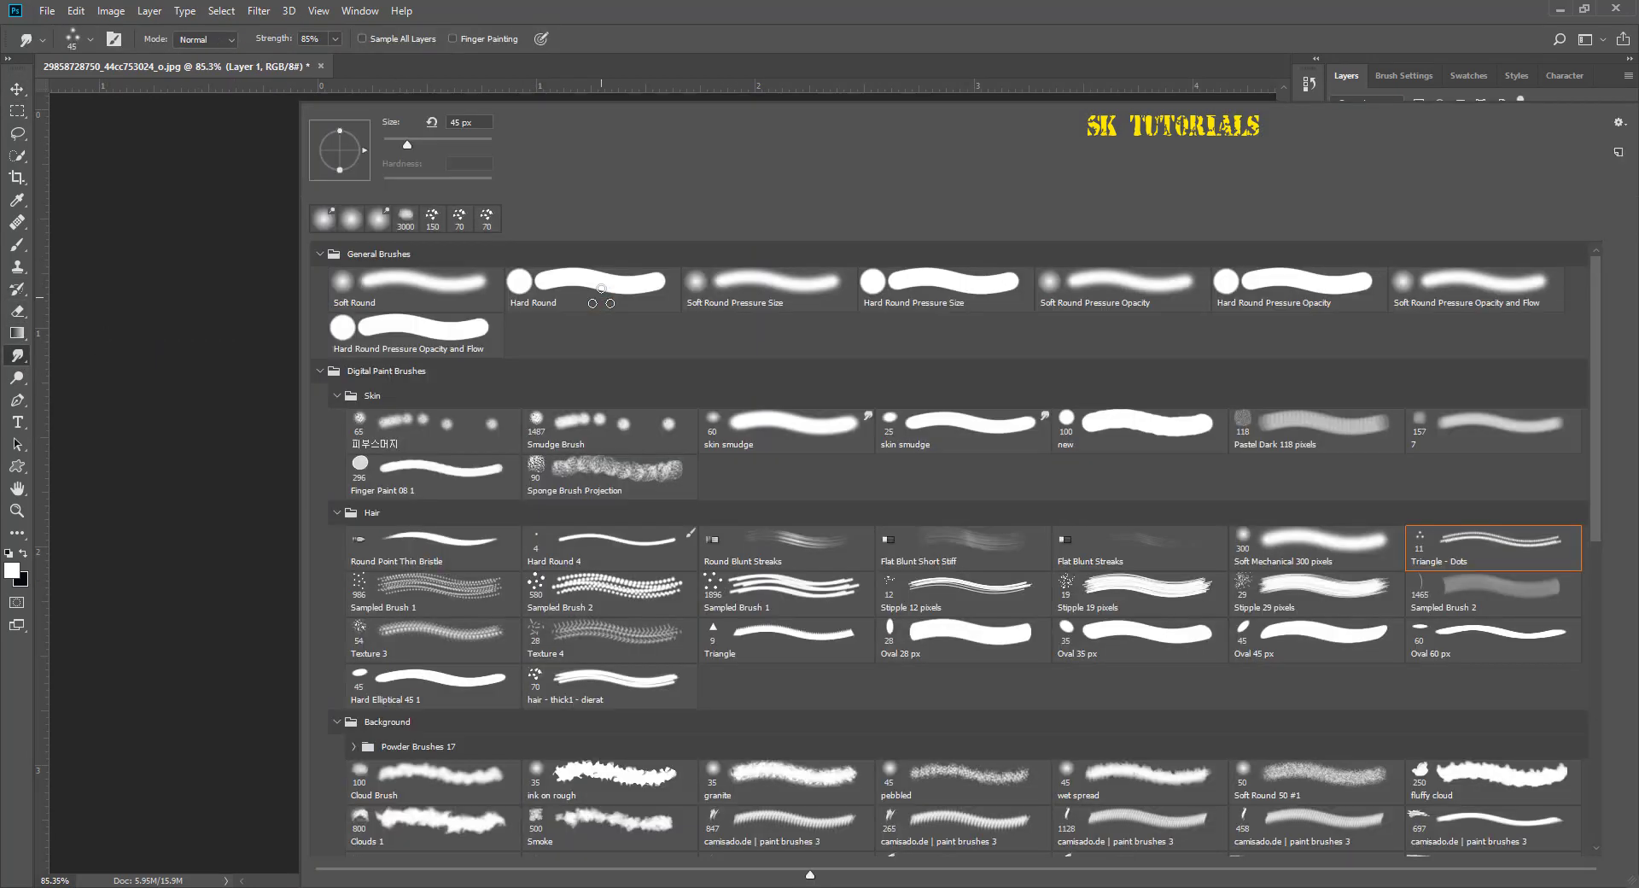
{"action": "double_click", "coordinate": [598, 416]}
{"action": "left_click_drag", "start_coordinate": [269, 44], "coordinate": [239, 43]}
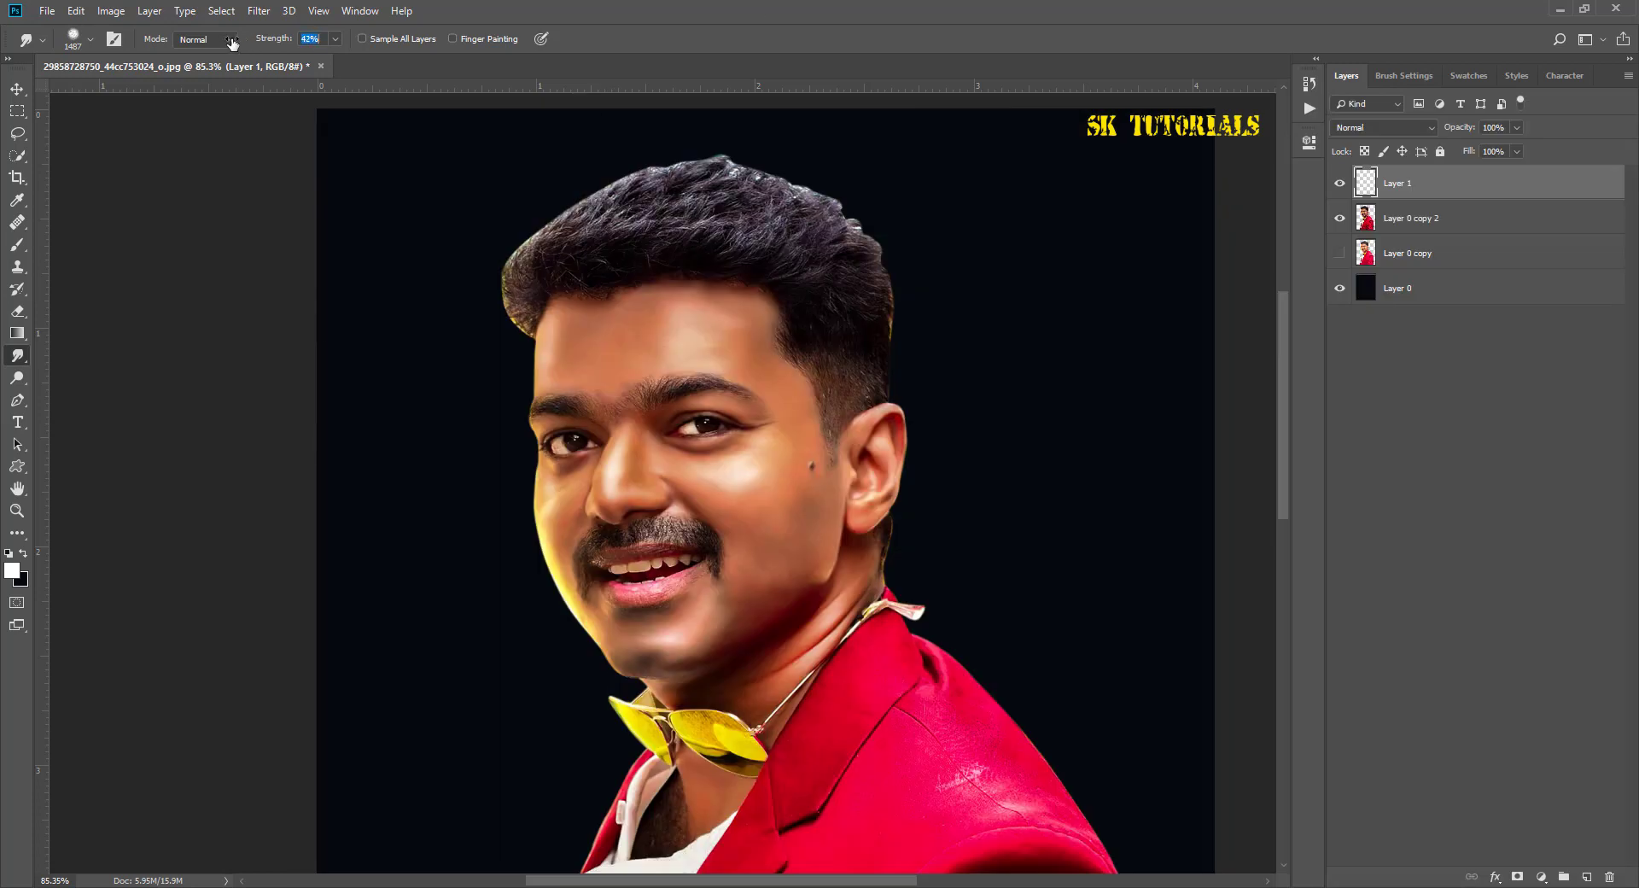
{"action": "scroll", "coordinate": [641, 450], "scroll_direction": "up", "scroll_amount": 3}
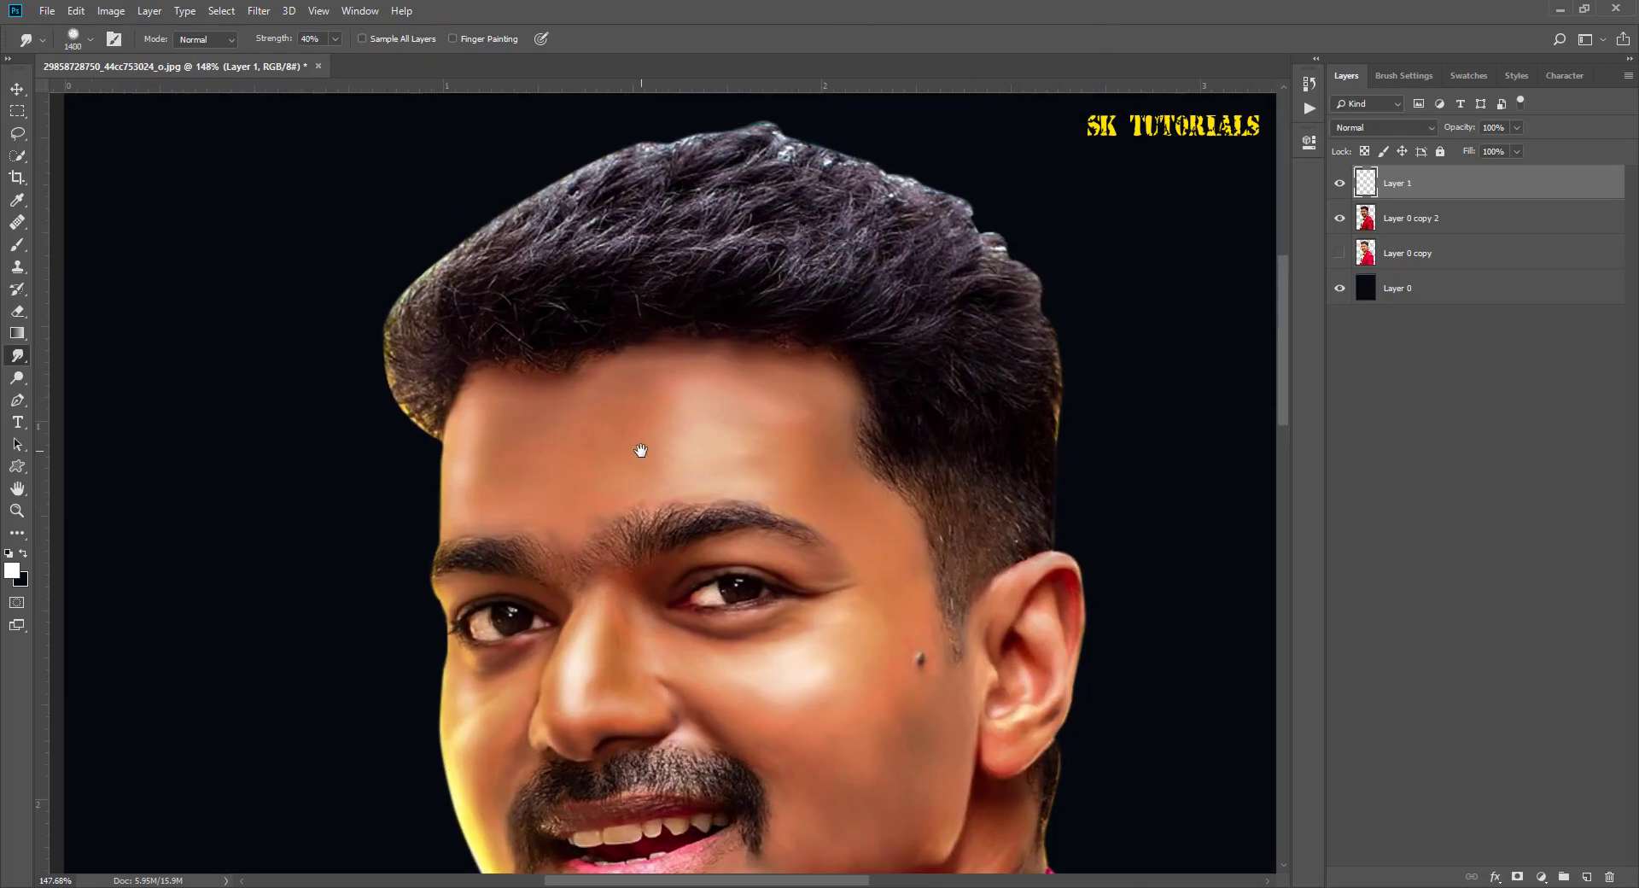
{"action": "left_click", "coordinate": [362, 39]}
{"action": "left_click", "coordinate": [1365, 218], "text": "ctrl"}
Step: Smudge the forehead at size 70 and the left cheek and jaw at size 30
{"action": "key", "text": "bracketleft"}
{"action": "key", "text": "bracketleft"}
{"action": "key", "text": "bracketleft"}
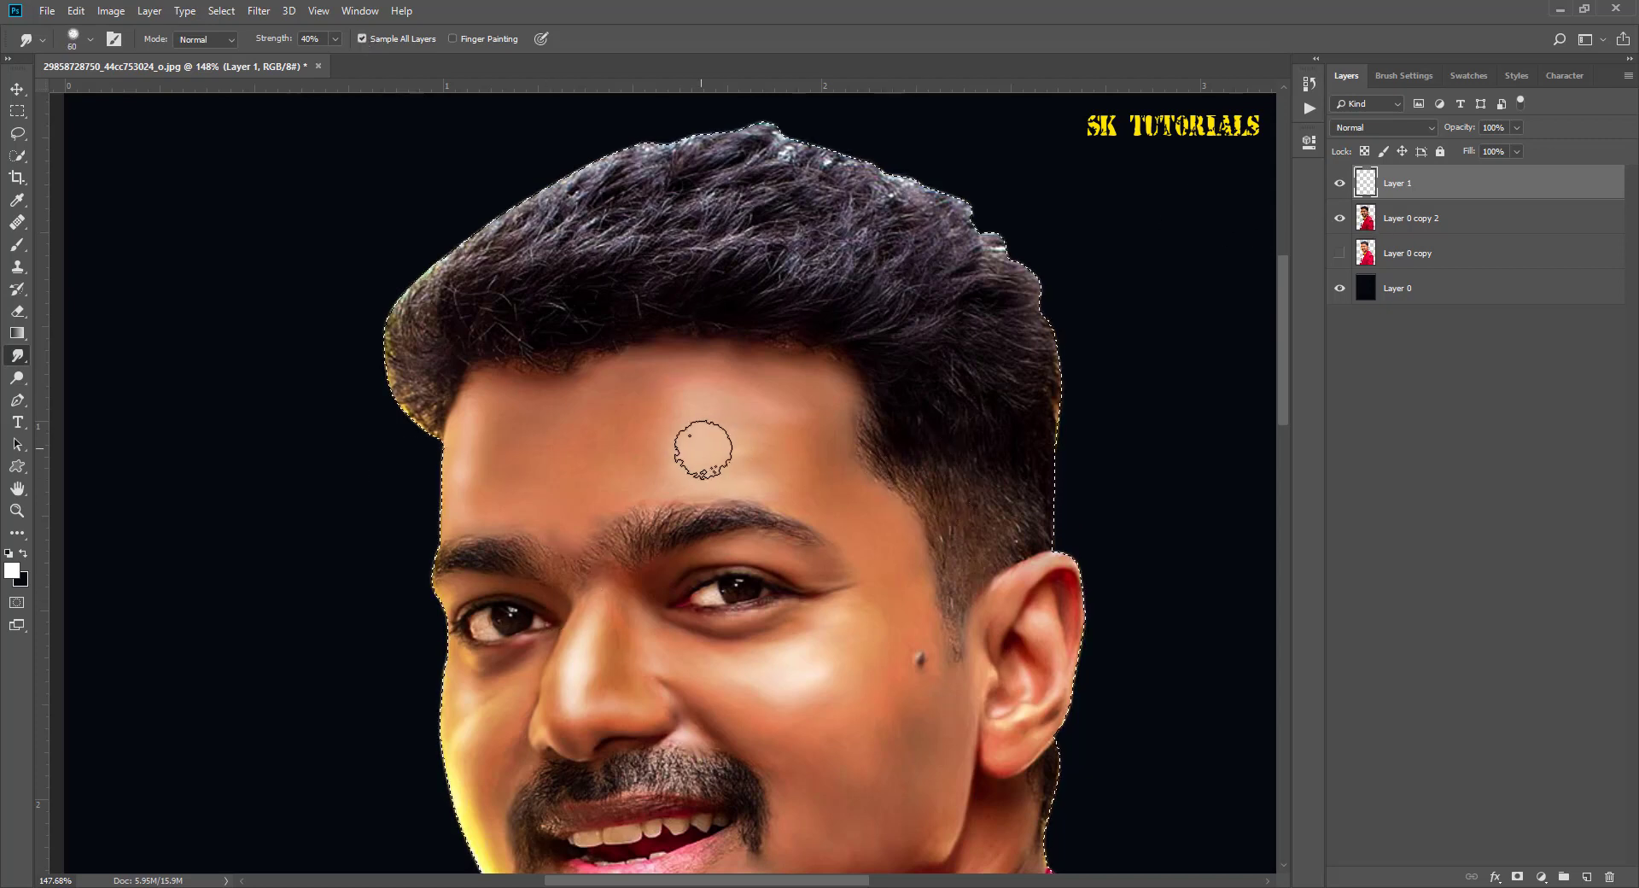
{"action": "key", "text": "bracketright"}
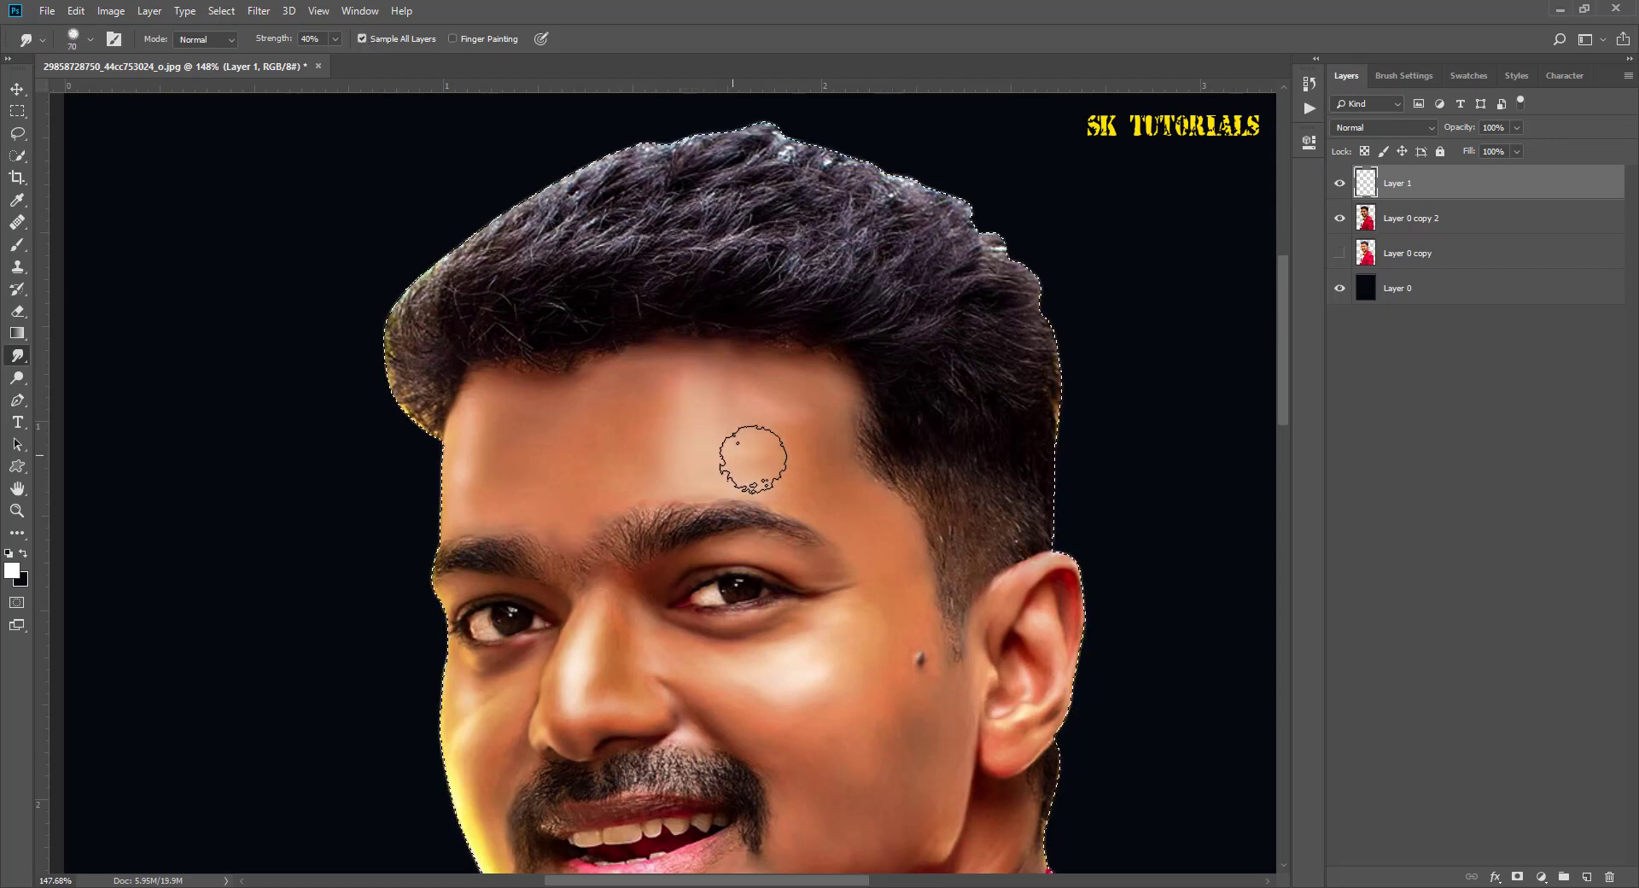
{"action": "left_click_drag", "start_coordinate": [752, 458], "coordinate": [693, 455]}
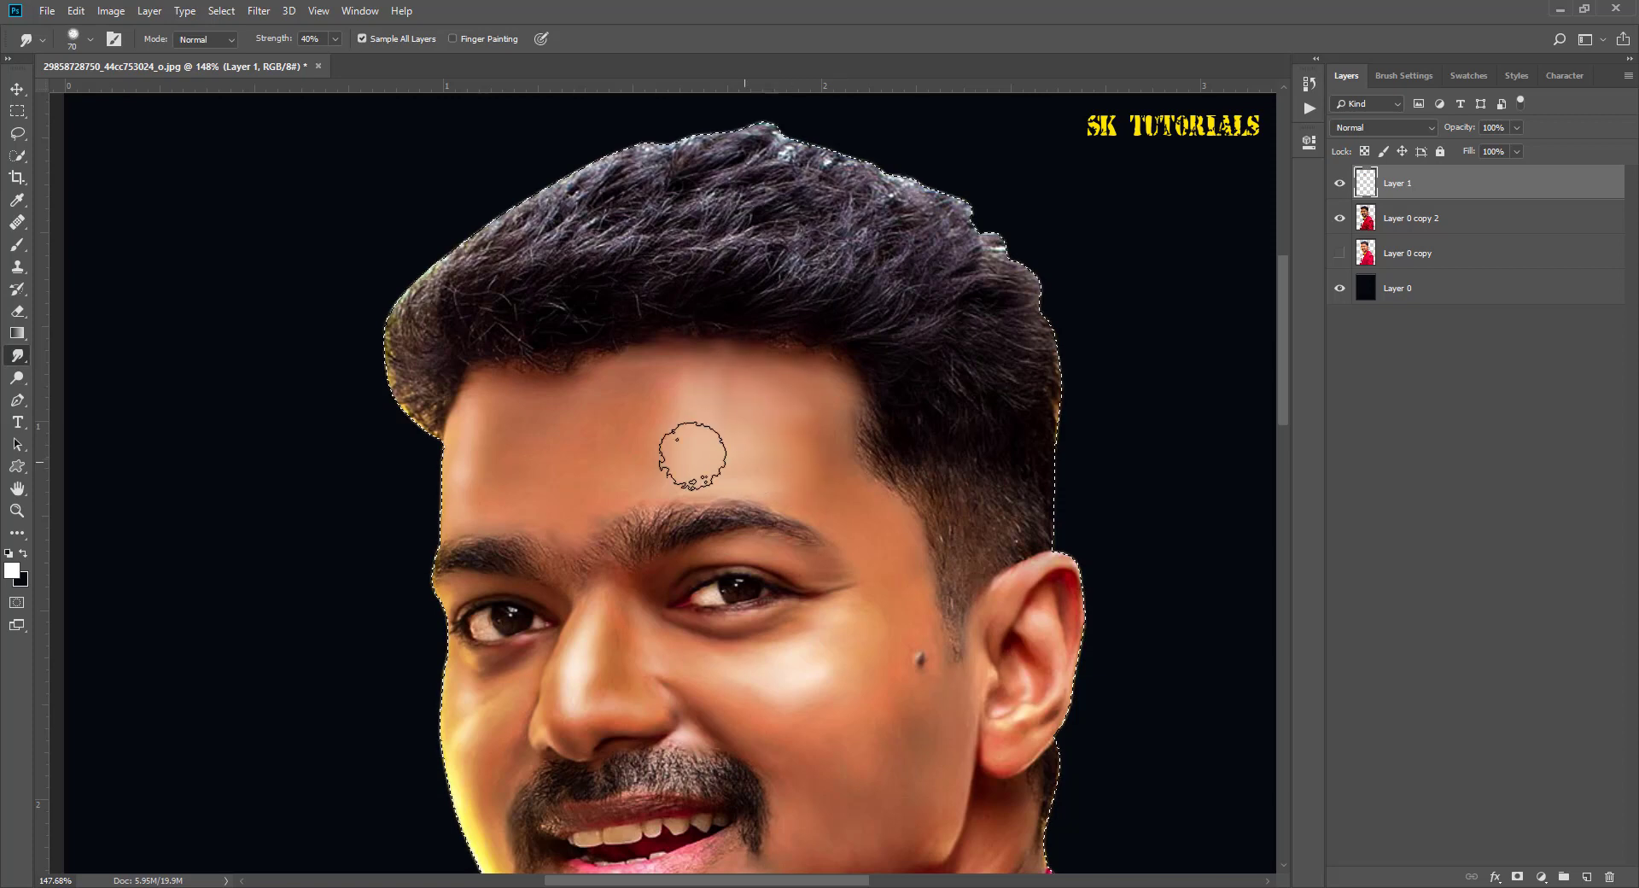
{"action": "key", "text": "bracketleft"}
{"action": "key", "text": "bracketleft"}
{"action": "key", "text": "bracketleft"}
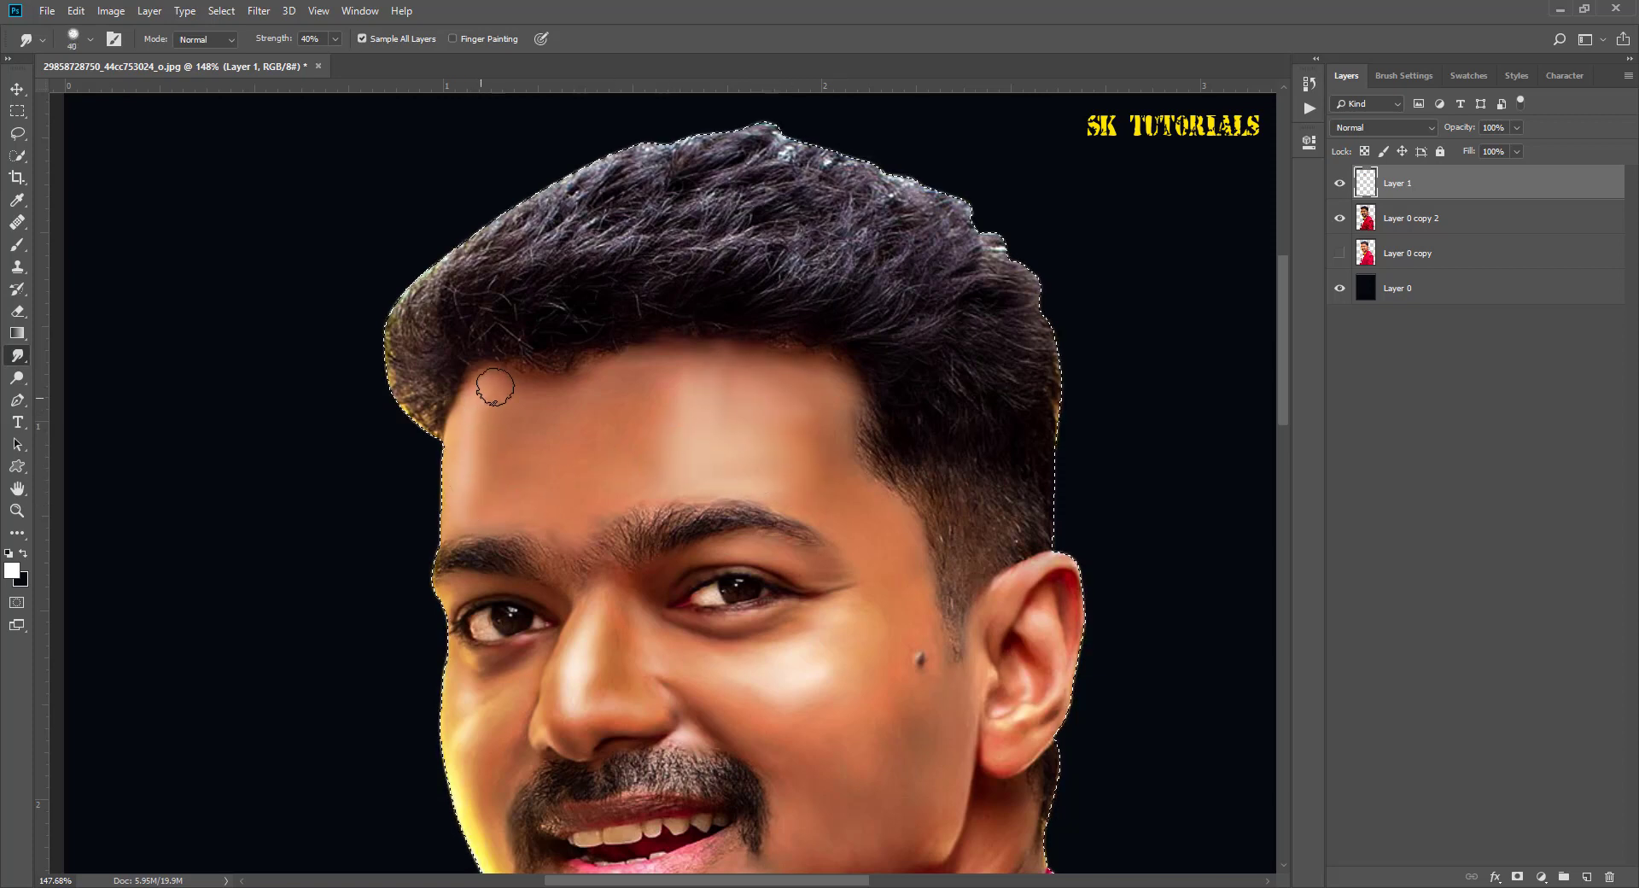
{"action": "scroll", "coordinate": [464, 486], "scroll_direction": "down", "scroll_amount": 2}
{"action": "key", "text": "bracketleft"}
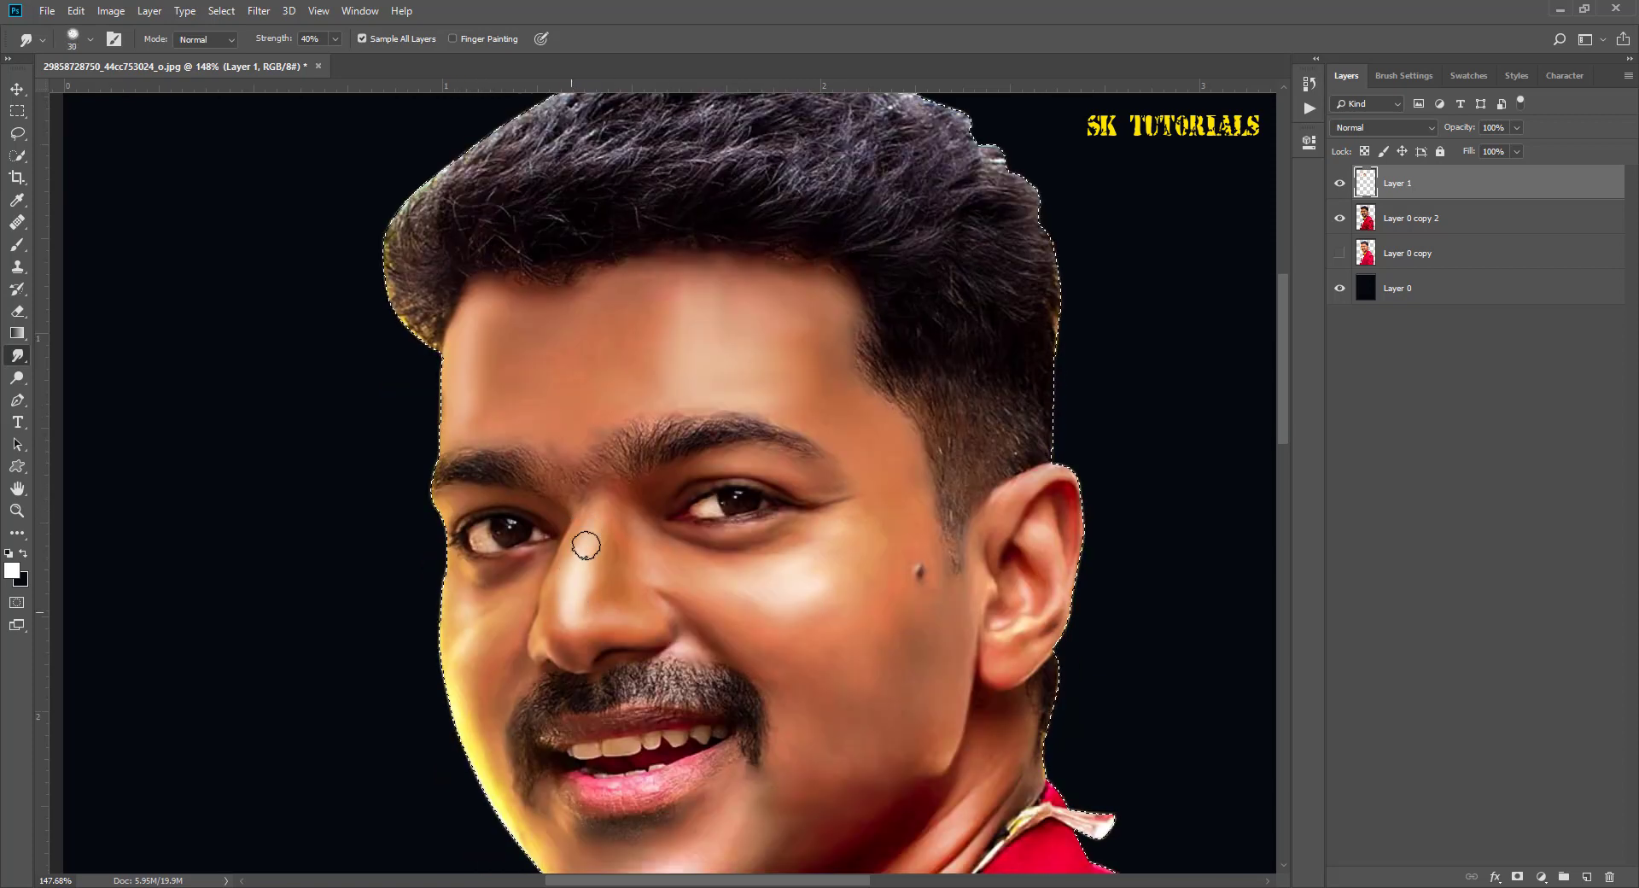
{"action": "scroll", "coordinate": [587, 544], "scroll_direction": "down", "scroll_amount": 2}
{"action": "mouse_move", "coordinate": [498, 563]}
{"action": "left_mouse_down"}
{"action": "mouse_move", "coordinate": [561, 802]}
{"action": "mouse_move", "coordinate": [454, 659]}
{"action": "left_mouse_up"}
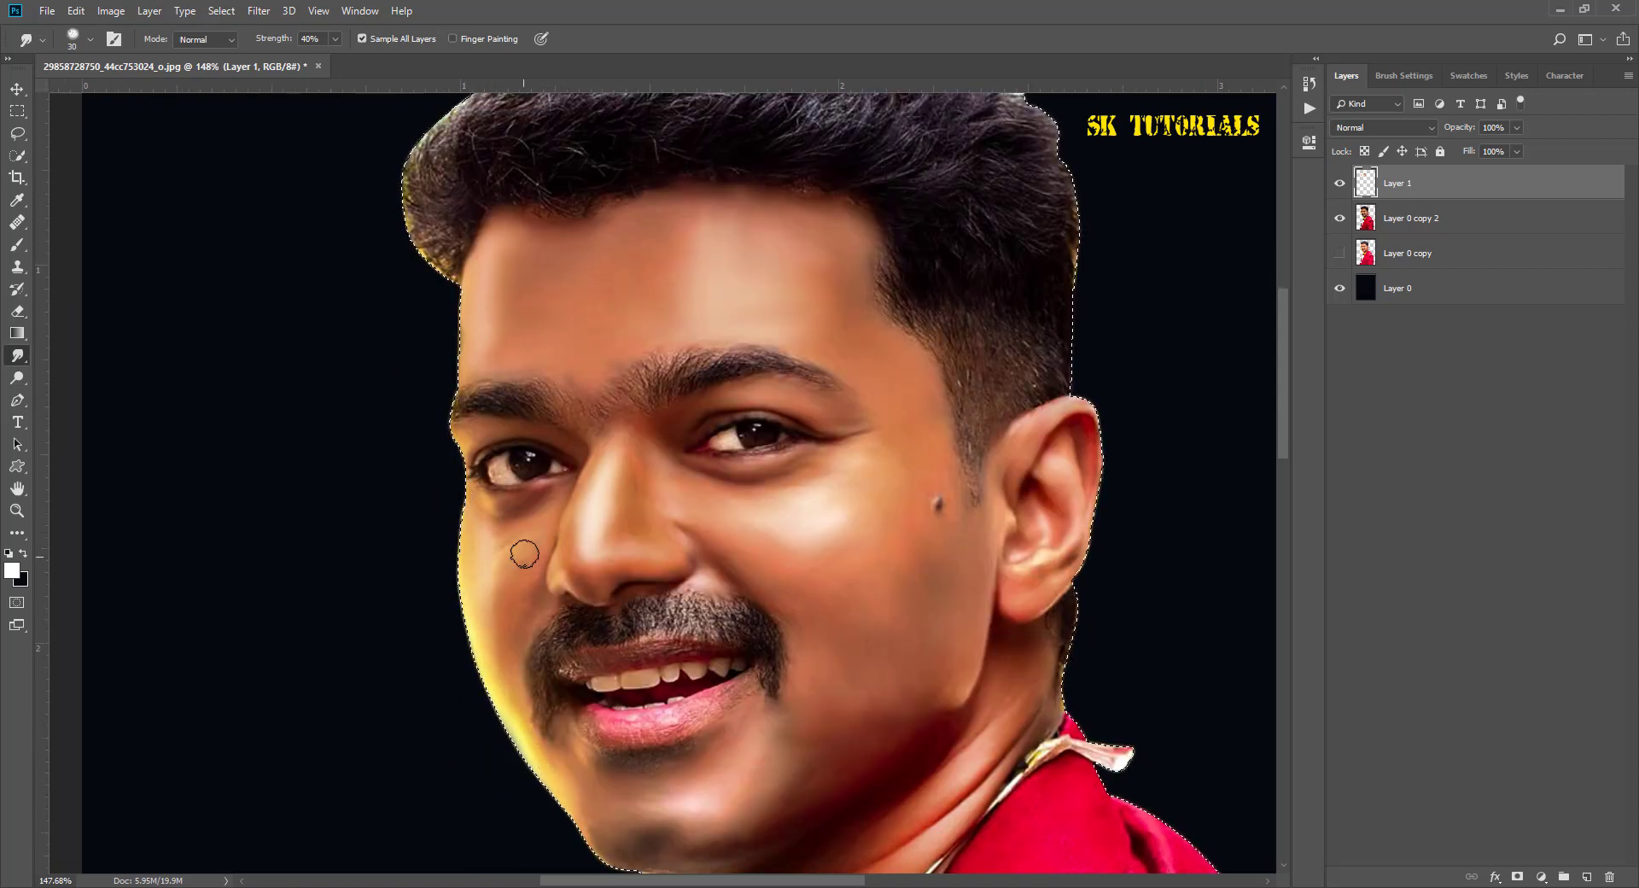
Step: Smooth the neck crease below the jaw with a size 20 brush
{"action": "key", "text": "bracketleft"}
{"action": "key", "text": "bracketleft"}
{"action": "key", "text": "bracketleft"}
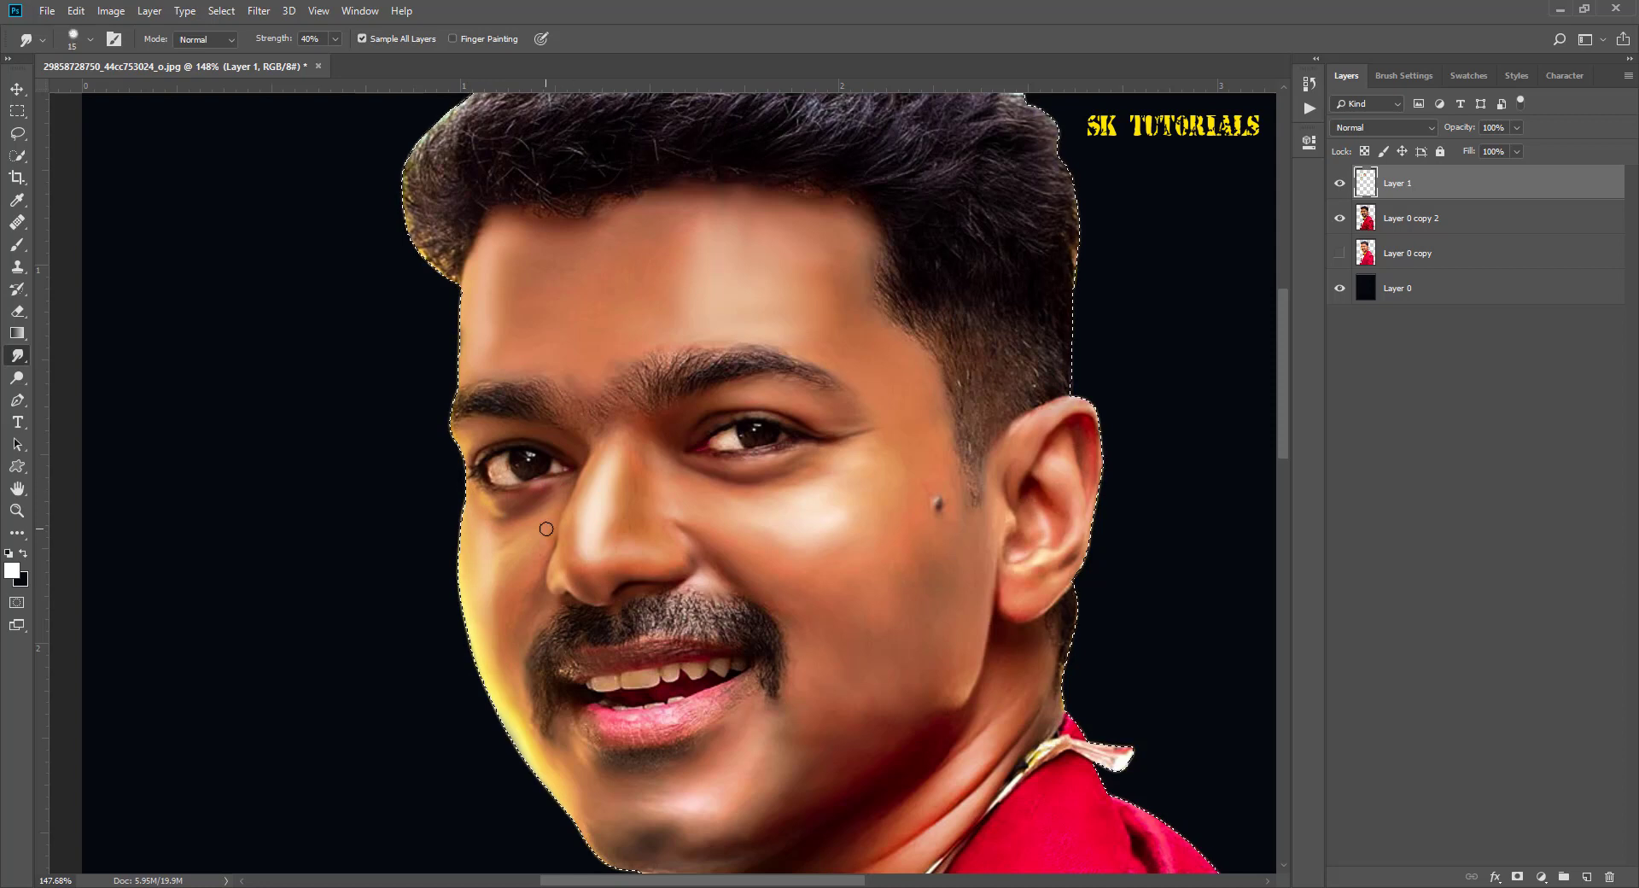
{"action": "key", "text": "bracketright"}
{"action": "key", "text": "bracketright"}
{"action": "key", "text": "bracketright"}
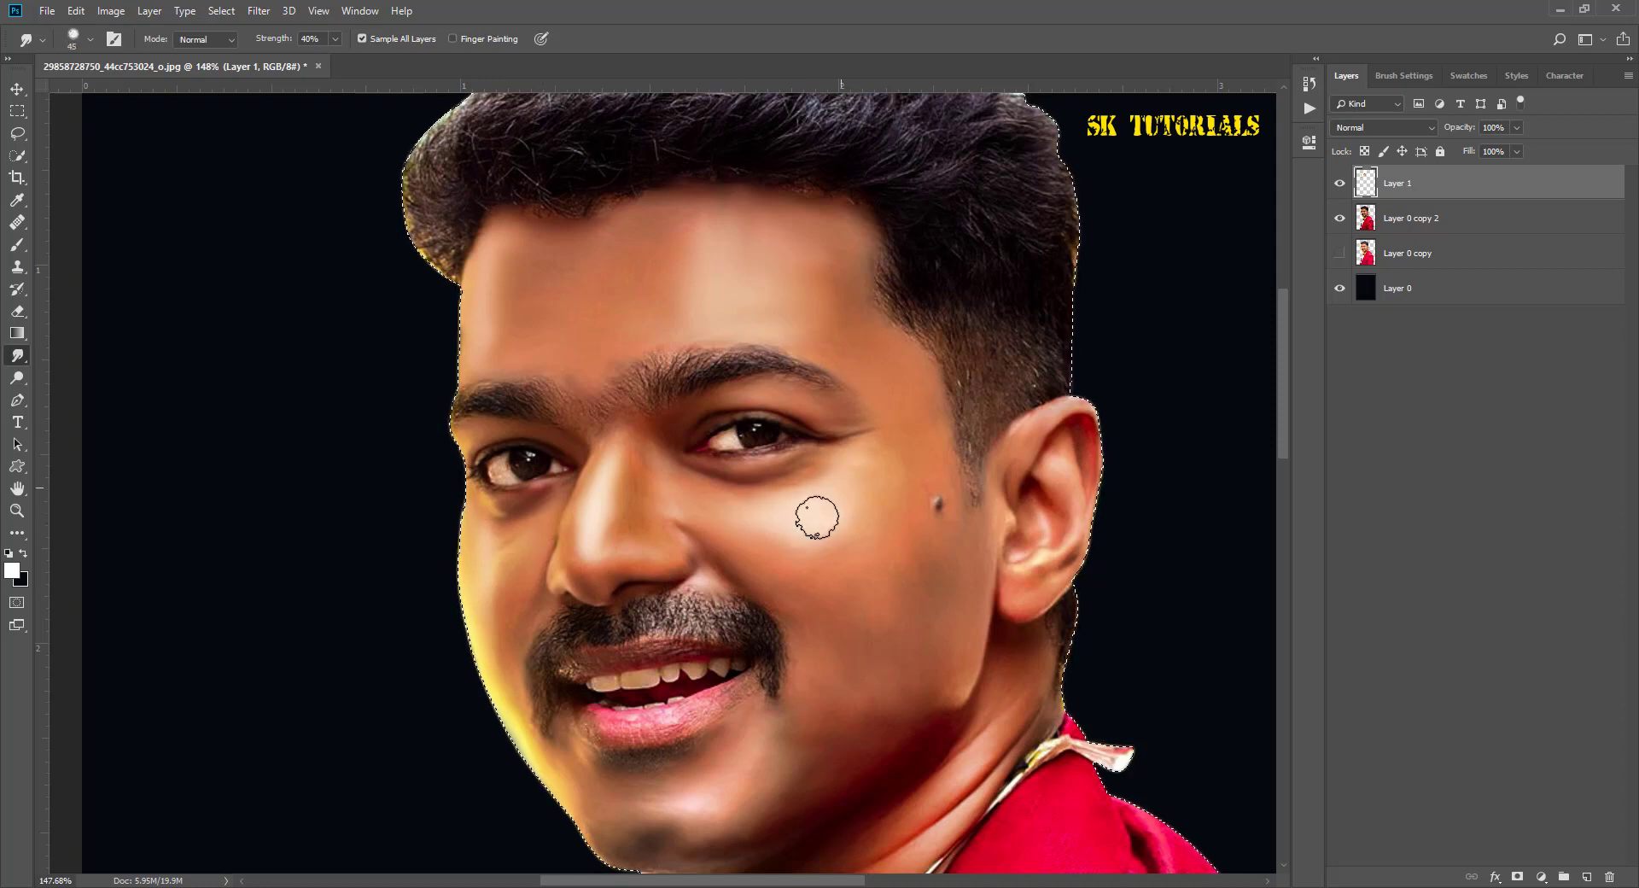
{"action": "key", "text": "bracketleft"}
{"action": "left_click_drag", "start_coordinate": [861, 678], "coordinate": [866, 595]}
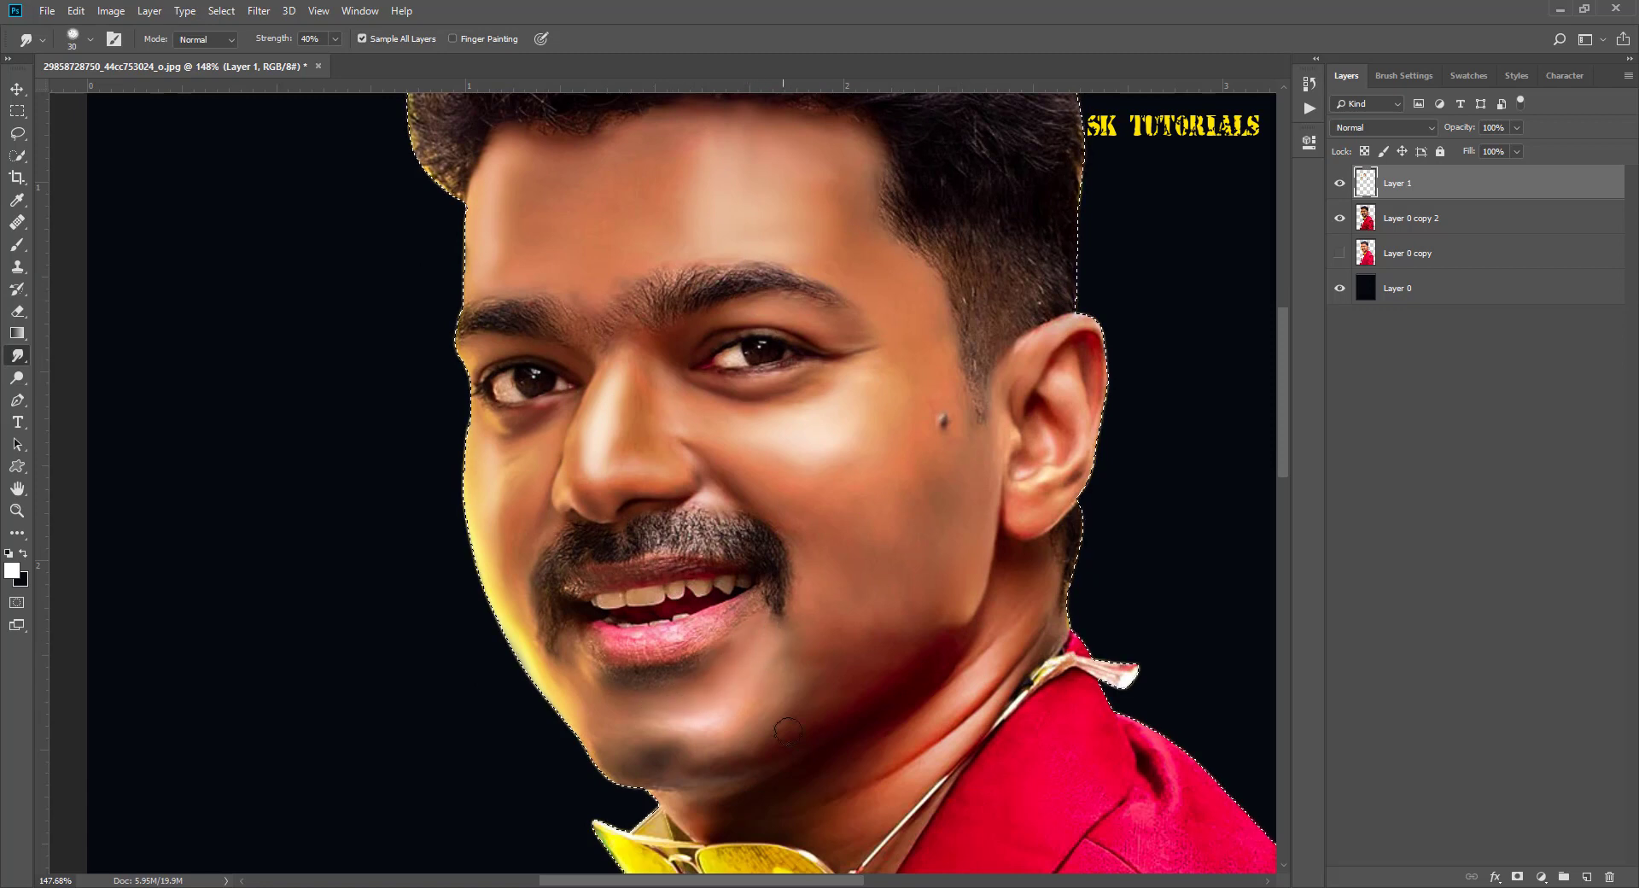
{"action": "left_click_drag", "start_coordinate": [787, 731], "coordinate": [770, 645]}
{"action": "key", "text": "bracketleft"}
{"action": "left_click_drag", "start_coordinate": [928, 673], "coordinate": [961, 565]}
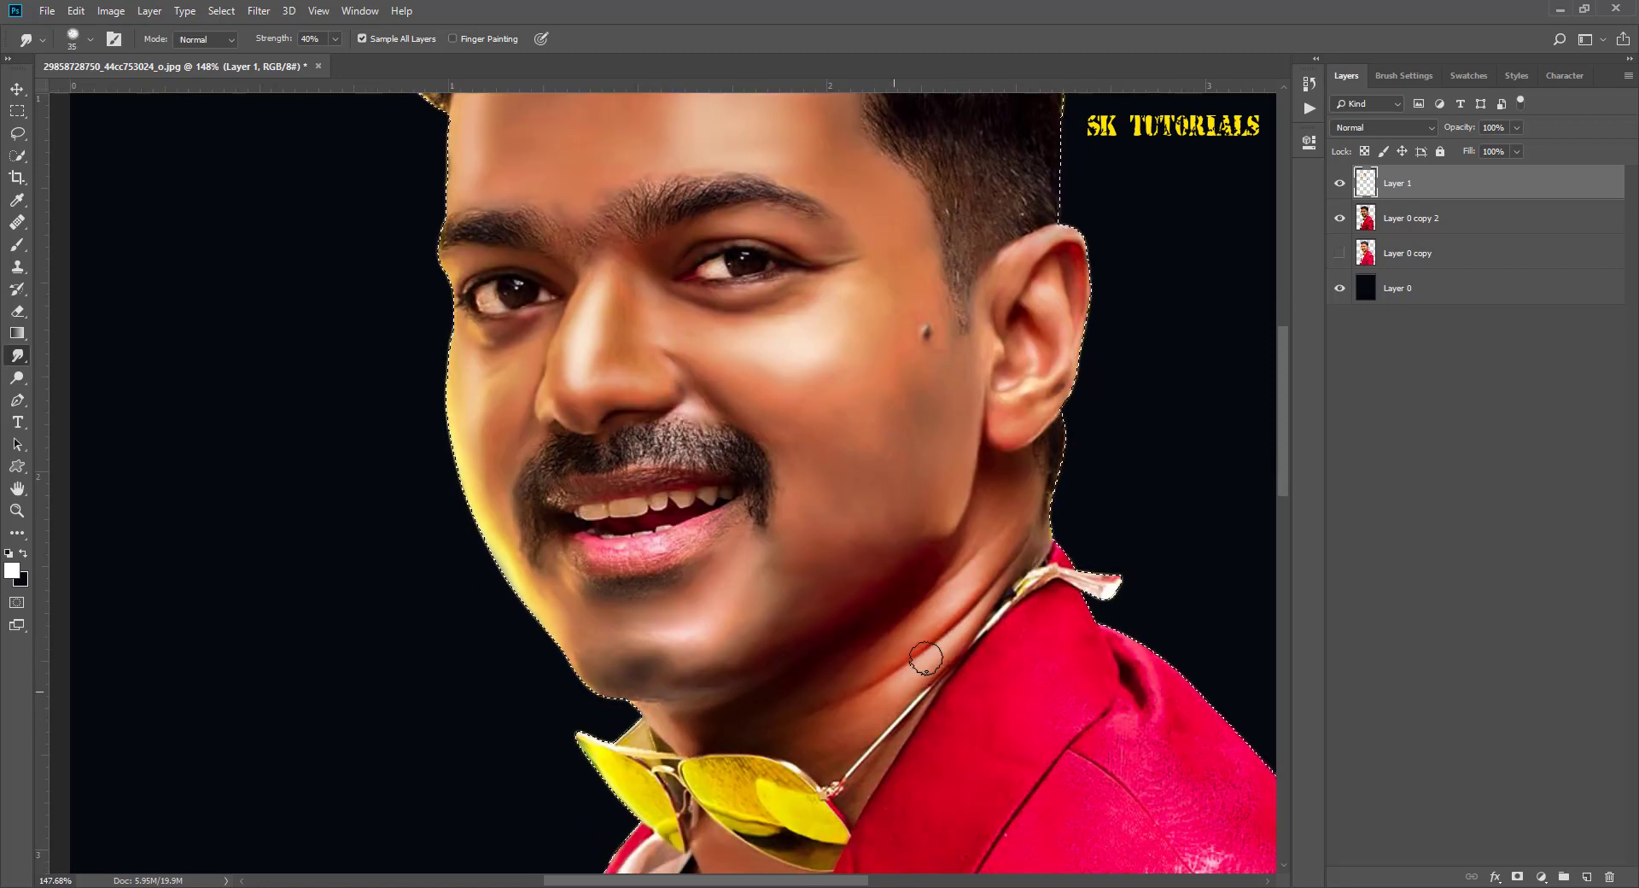
Step: Smooth the ear's inner fold and rim at size 20, then bring the neck and jacket into view
{"action": "scroll", "coordinate": [962, 565], "scroll_direction": "up", "scroll_amount": 3}
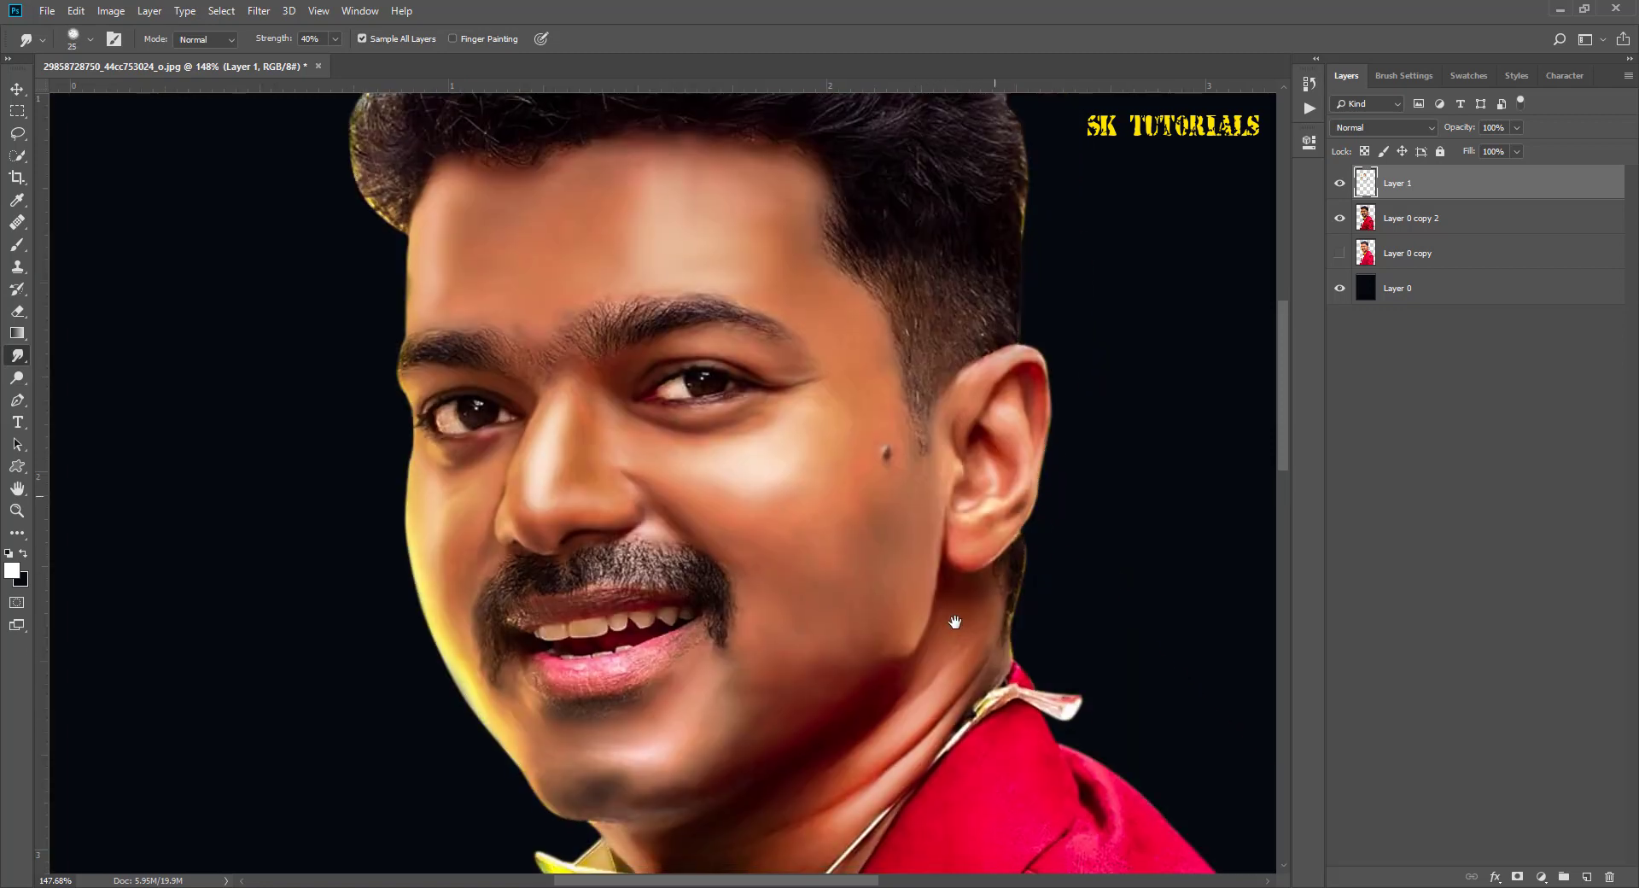
{"action": "key", "text": "bracketleft"}
{"action": "left_click_drag", "start_coordinate": [1008, 422], "coordinate": [987, 512]}
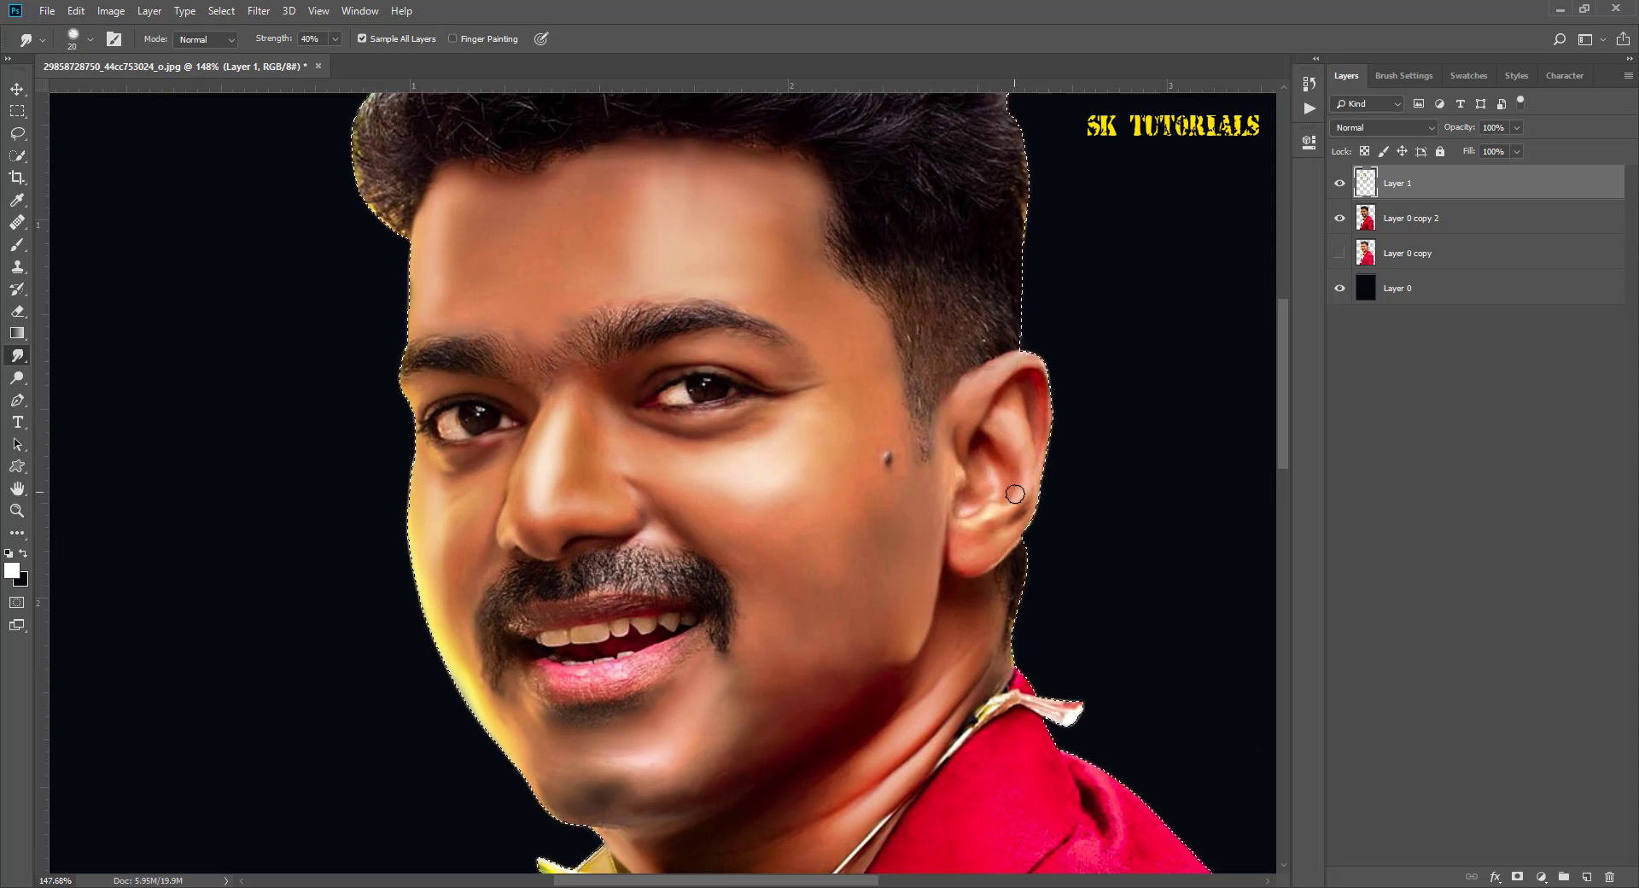
{"action": "scroll", "coordinate": [940, 496], "scroll_direction": "down", "scroll_amount": 3}
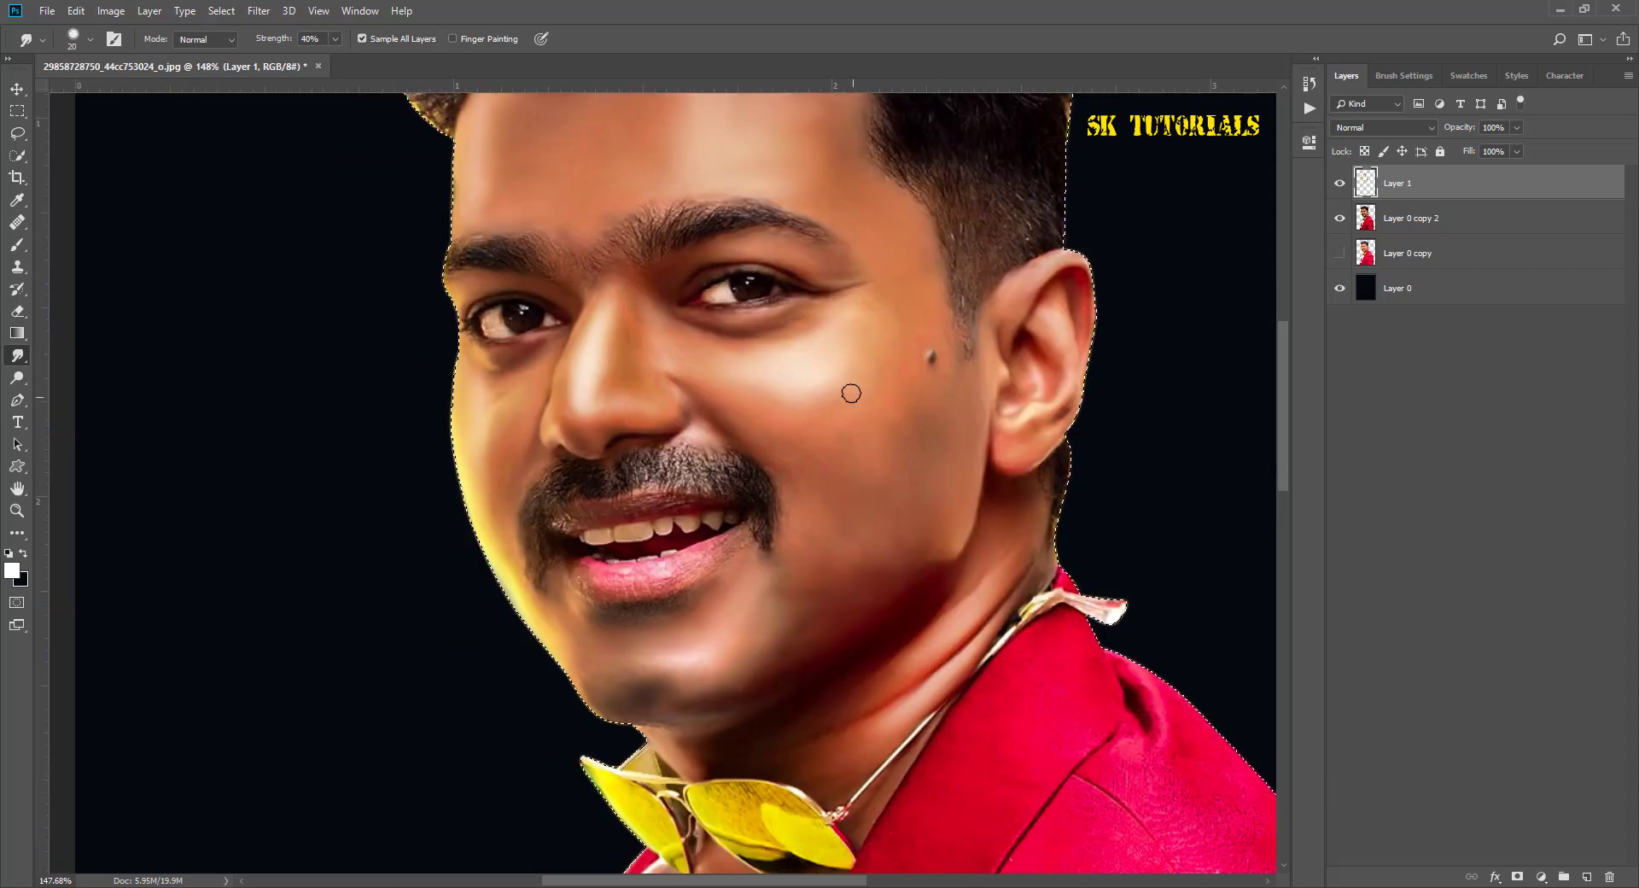
{"action": "key", "text": "bracketright"}
{"action": "key", "text": "bracketleft"}
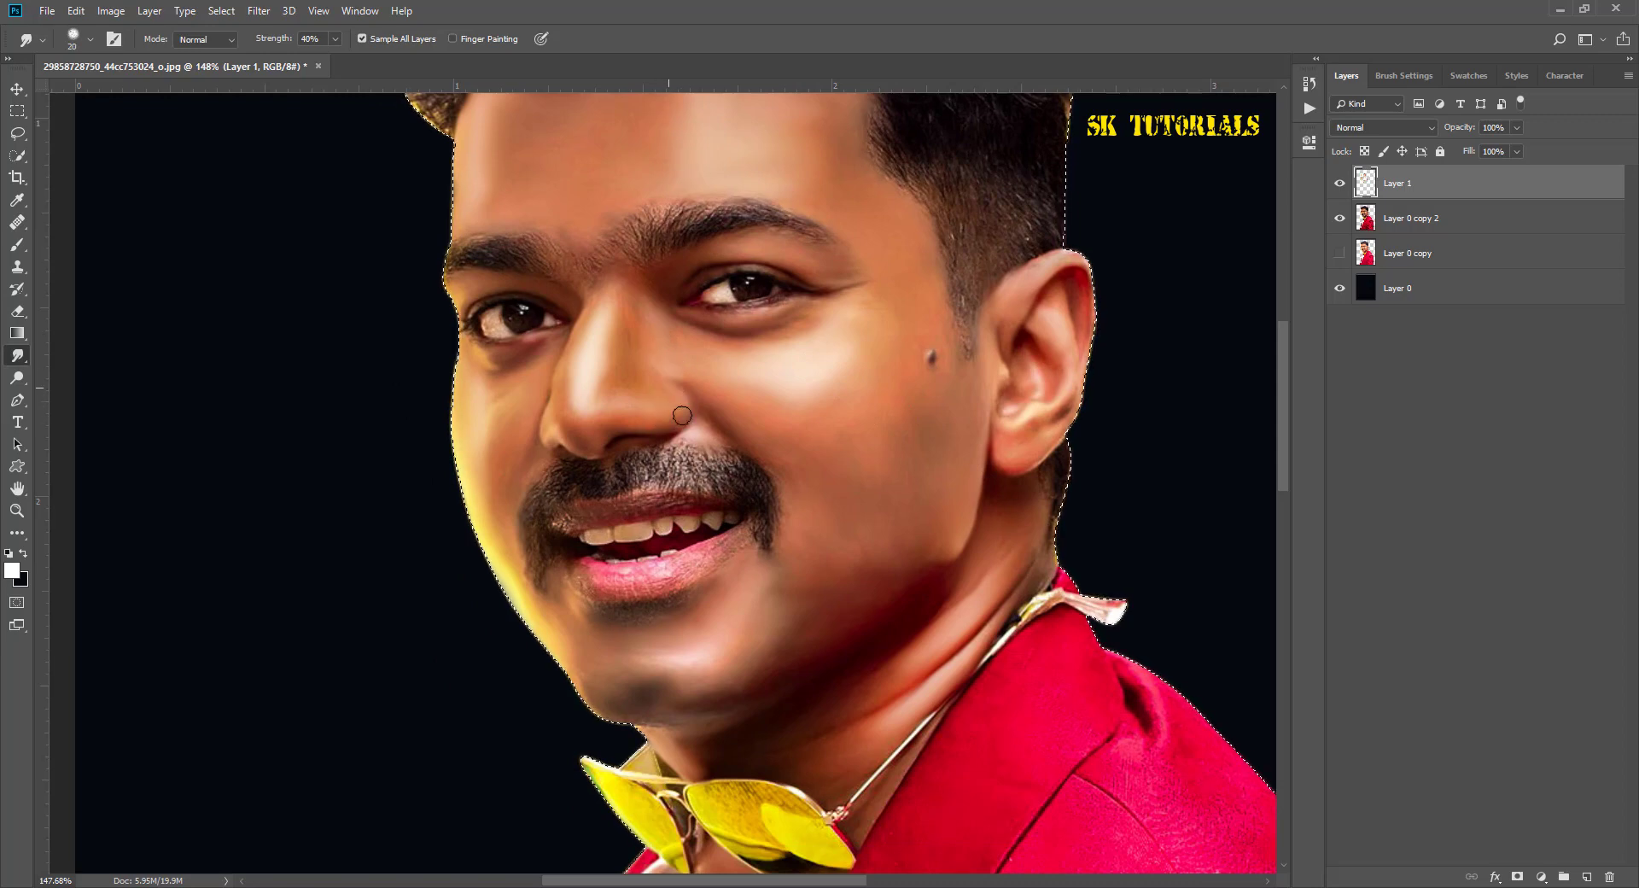
{"action": "mouse_move", "coordinate": [786, 628]}
{"action": "left_mouse_down"}
{"action": "mouse_move", "coordinate": [790, 473]}
{"action": "mouse_move", "coordinate": [764, 342]}
{"action": "left_mouse_up"}
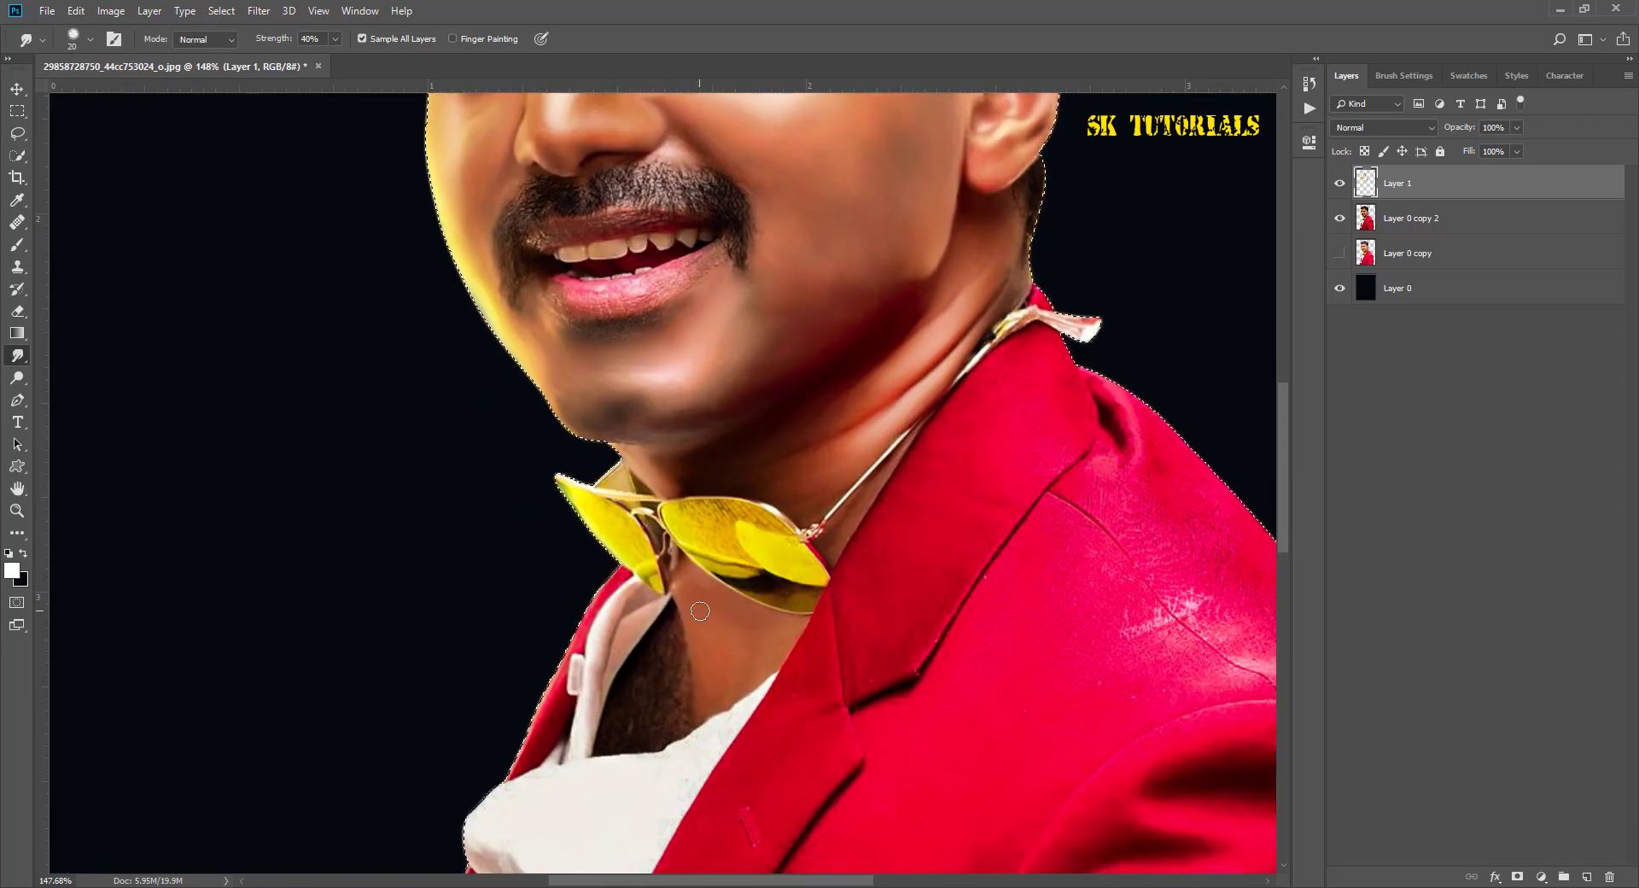
{"action": "scroll", "coordinate": [700, 595], "scroll_direction": "down", "scroll_amount": 5}
{"action": "key", "text": "bracketright"}
{"action": "key", "text": "bracketright"}
{"action": "key", "text": "bracketright"}
Step: Smudge the bright spot on the red jacket's shoulder
{"action": "left_click_drag", "start_coordinate": [993, 634], "coordinate": [1059, 653]}
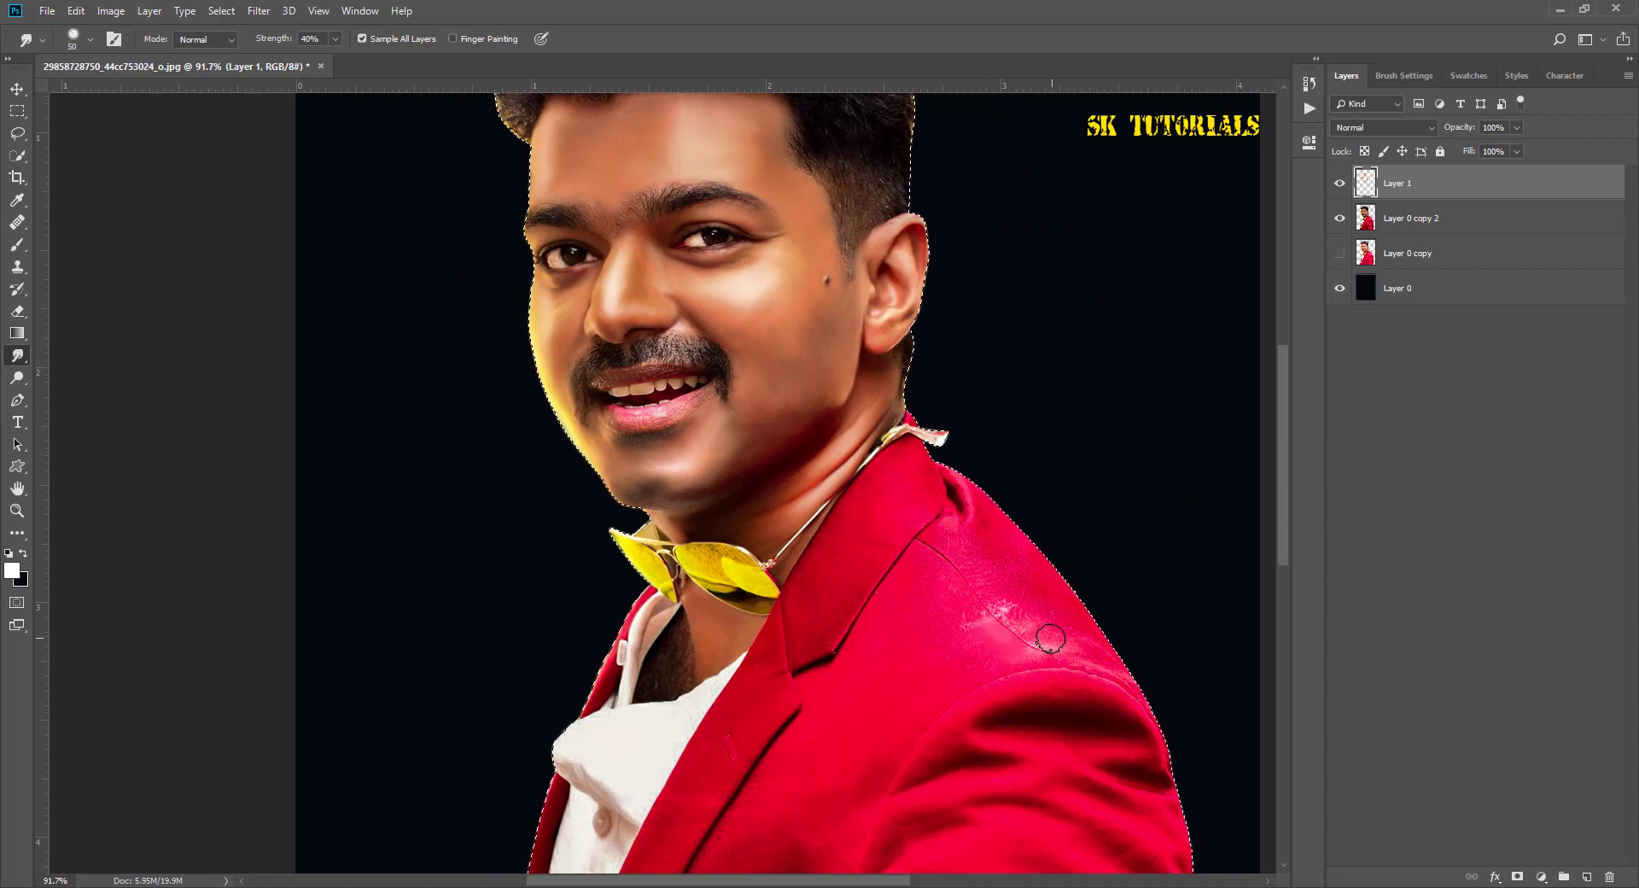
{"action": "key", "text": "bracketleft"}
{"action": "key", "text": "bracketleft"}
{"action": "key", "text": "bracketright"}
Step: Smooth the lower sleeve folds at size 50, then deselect and fit the portrait in view
{"action": "scroll", "coordinate": [854, 623], "scroll_direction": "down", "scroll_amount": 3}
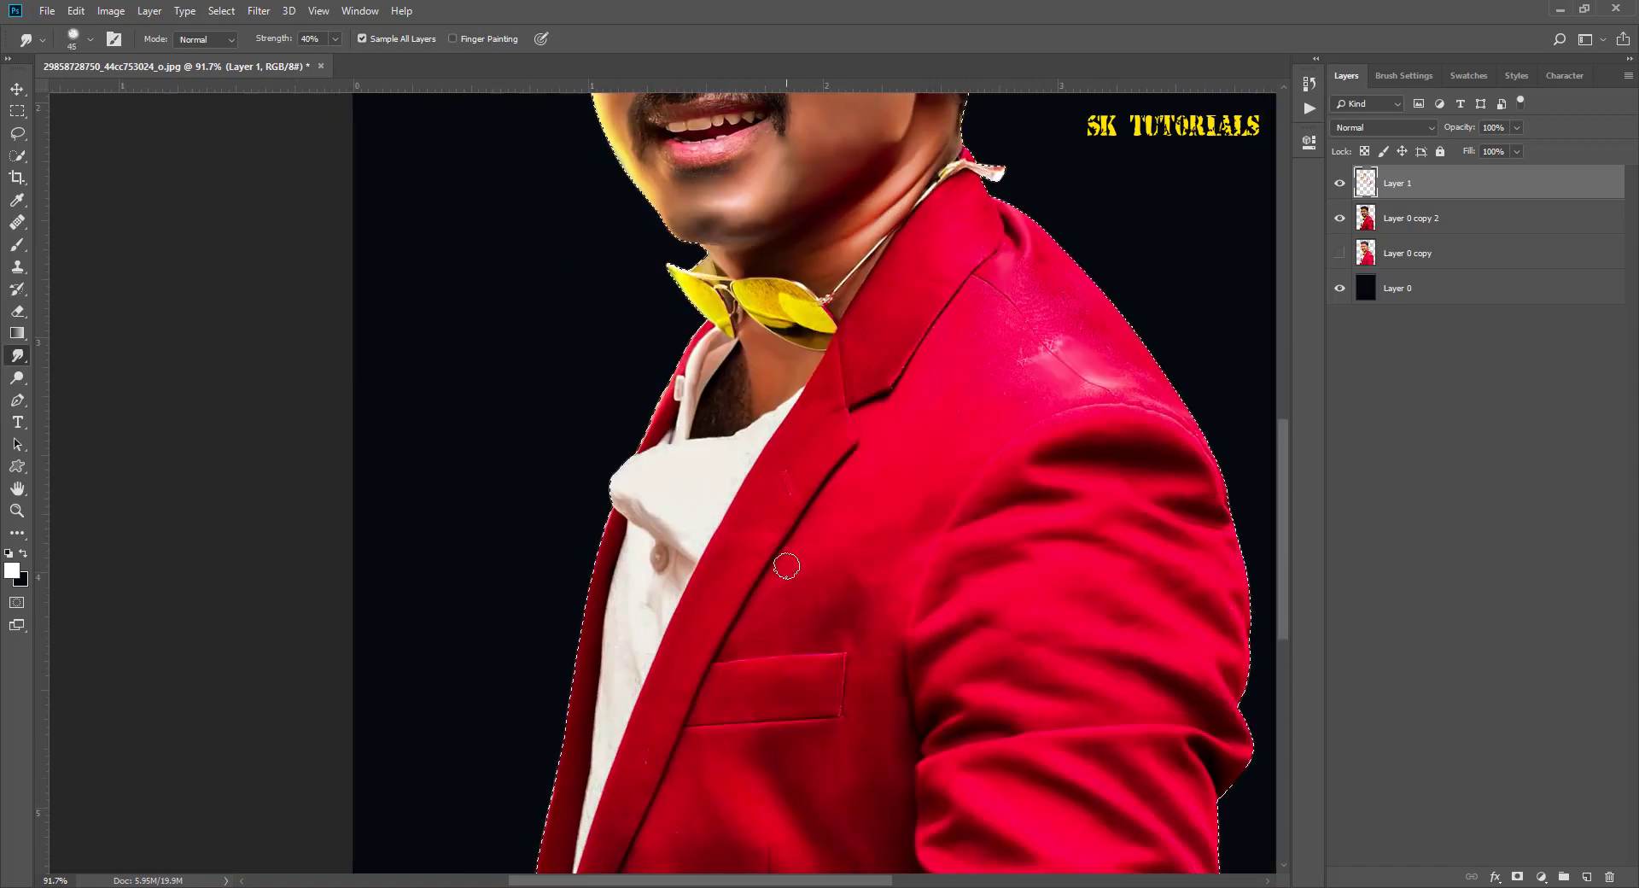
{"action": "scroll", "coordinate": [757, 563], "scroll_direction": "down", "scroll_amount": 2}
{"action": "key", "text": "bracketright"}
{"action": "key", "text": "bracketright"}
{"action": "key", "text": "bracketright"}
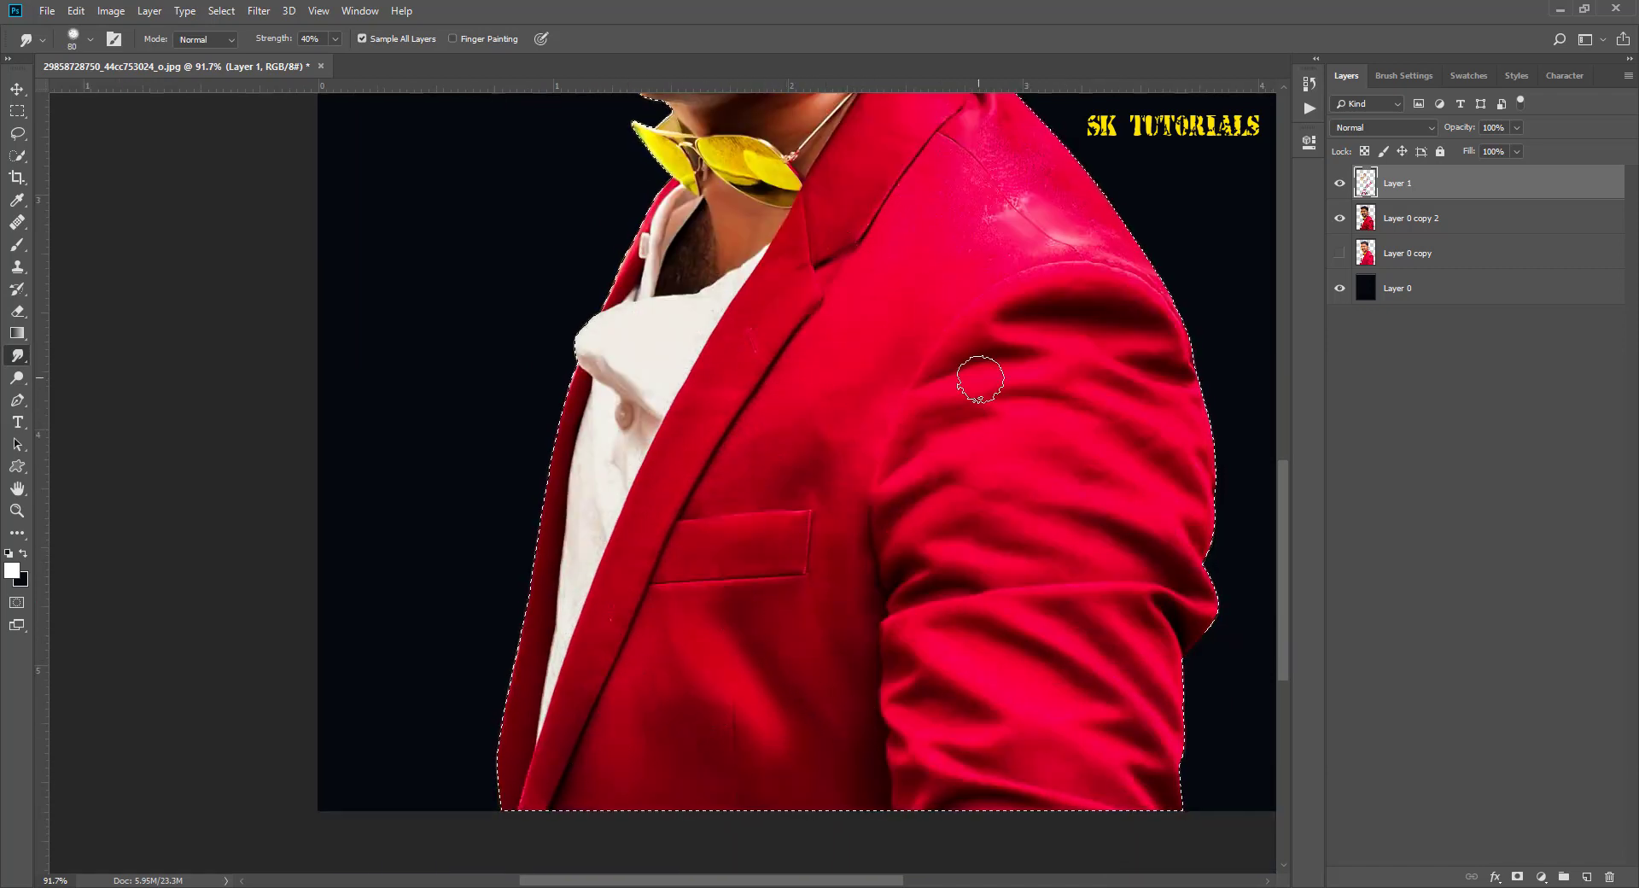
{"action": "key", "text": "bracketleft"}
{"action": "key", "text": "bracketleft"}
{"action": "key", "text": "bracketleft"}
{"action": "mouse_move", "coordinate": [1000, 613]}
{"action": "left_mouse_down"}
{"action": "mouse_move", "coordinate": [959, 644]}
{"action": "mouse_move", "coordinate": [1016, 726]}
{"action": "mouse_move", "coordinate": [1097, 749]}
{"action": "mouse_move", "coordinate": [1016, 792]}
{"action": "left_mouse_up"}
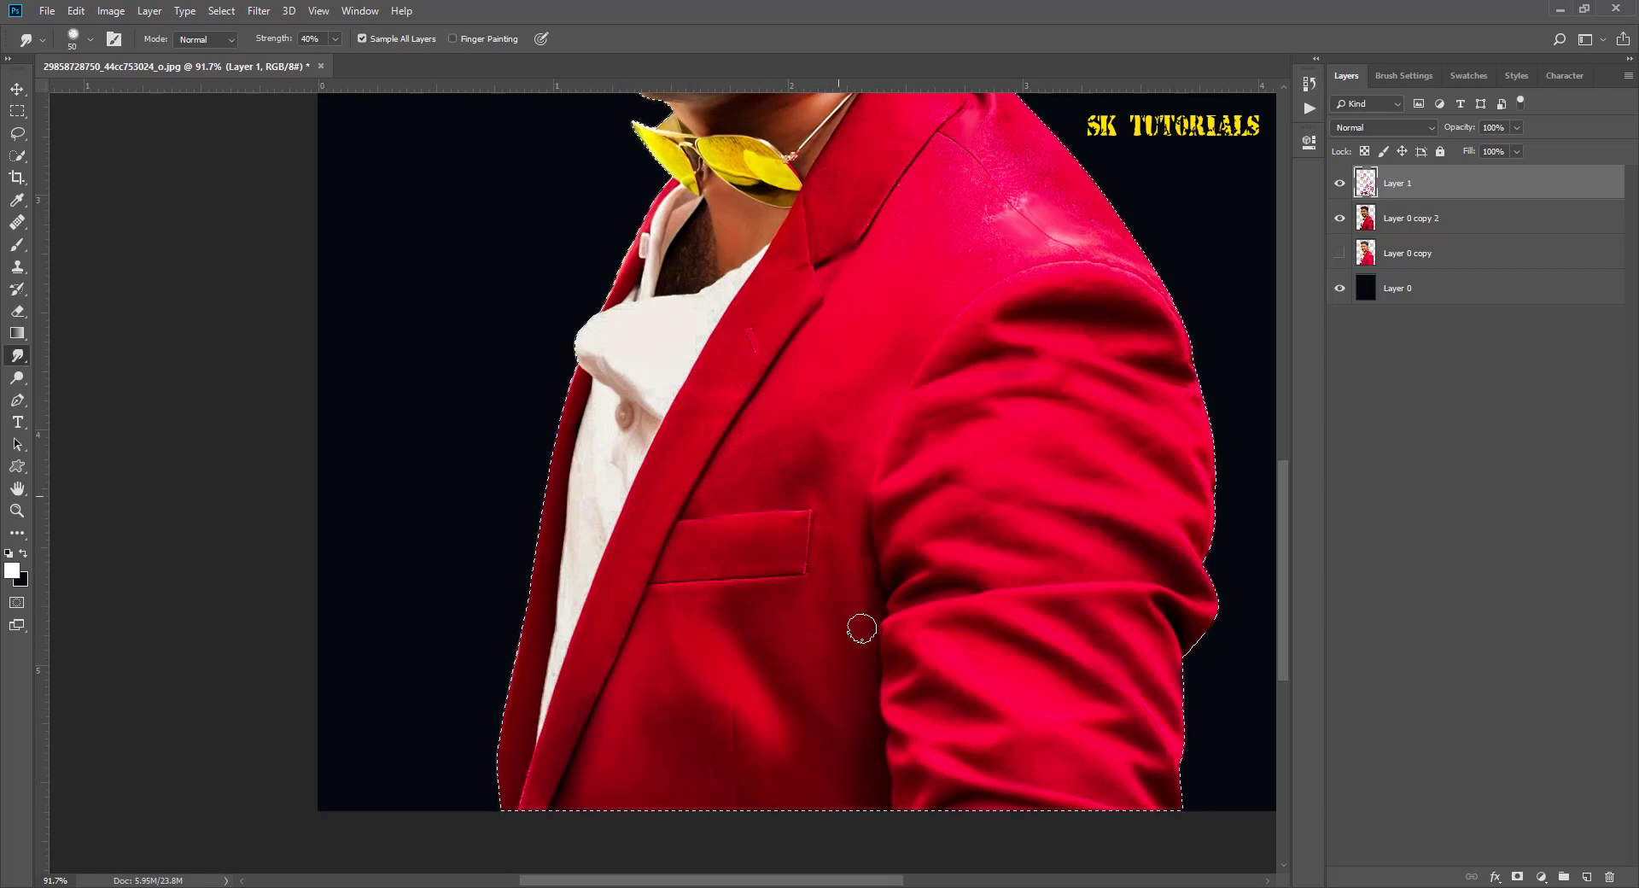
{"action": "key", "text": "ctrl+d"}
{"action": "key", "text": "ctrl+0"}
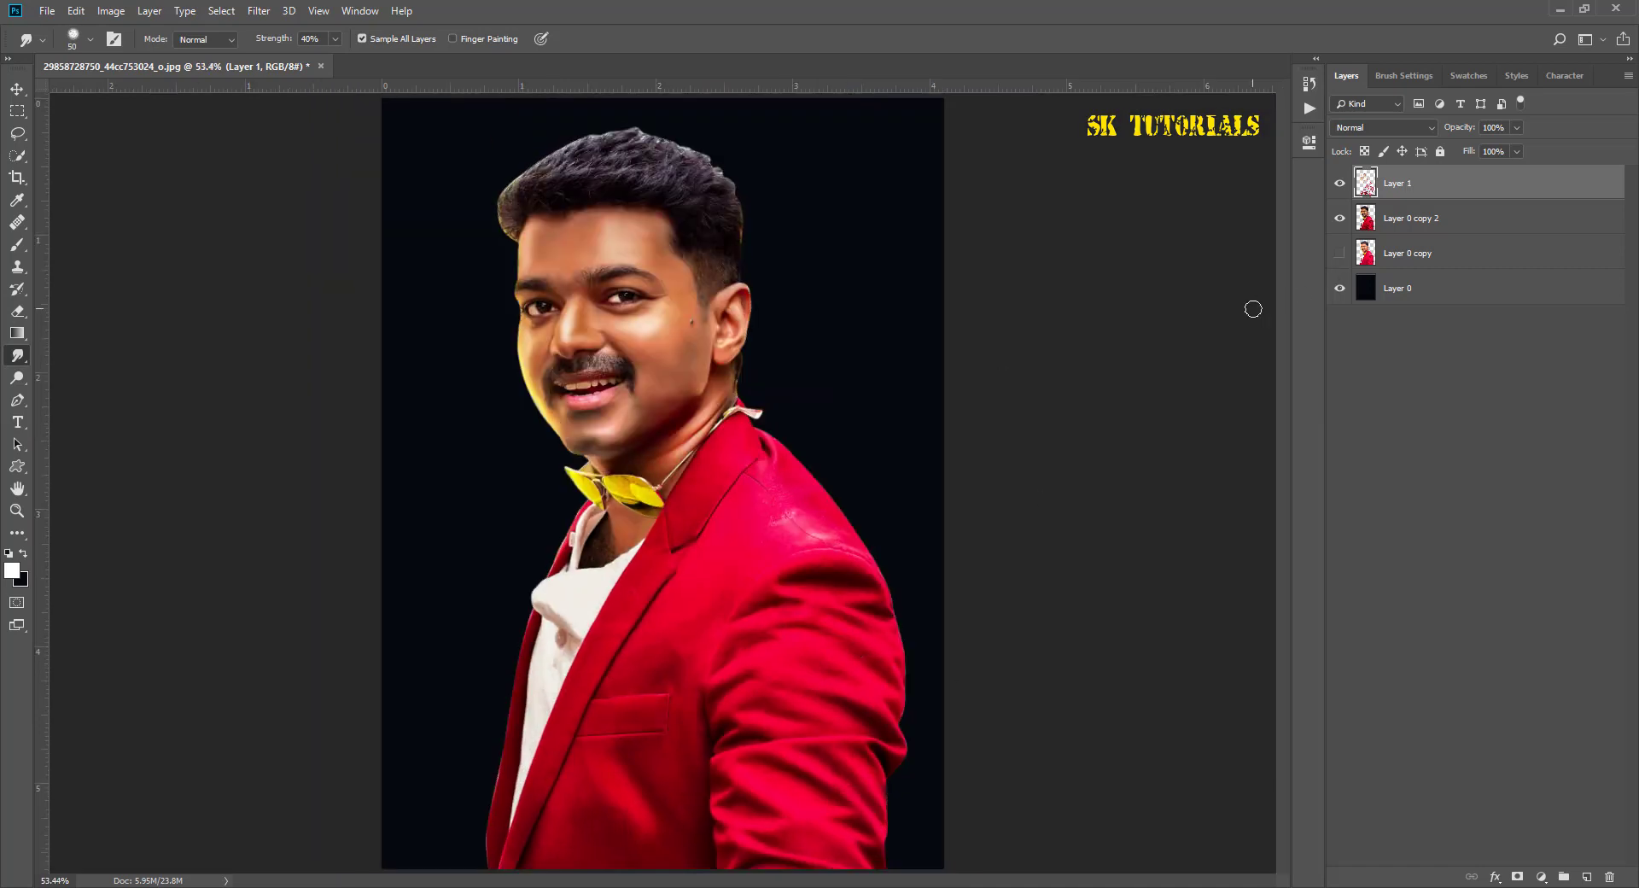
Step: Apply Brightness/Contrast with Brightness raised to about 24
{"action": "left_click", "coordinate": [111, 11]}
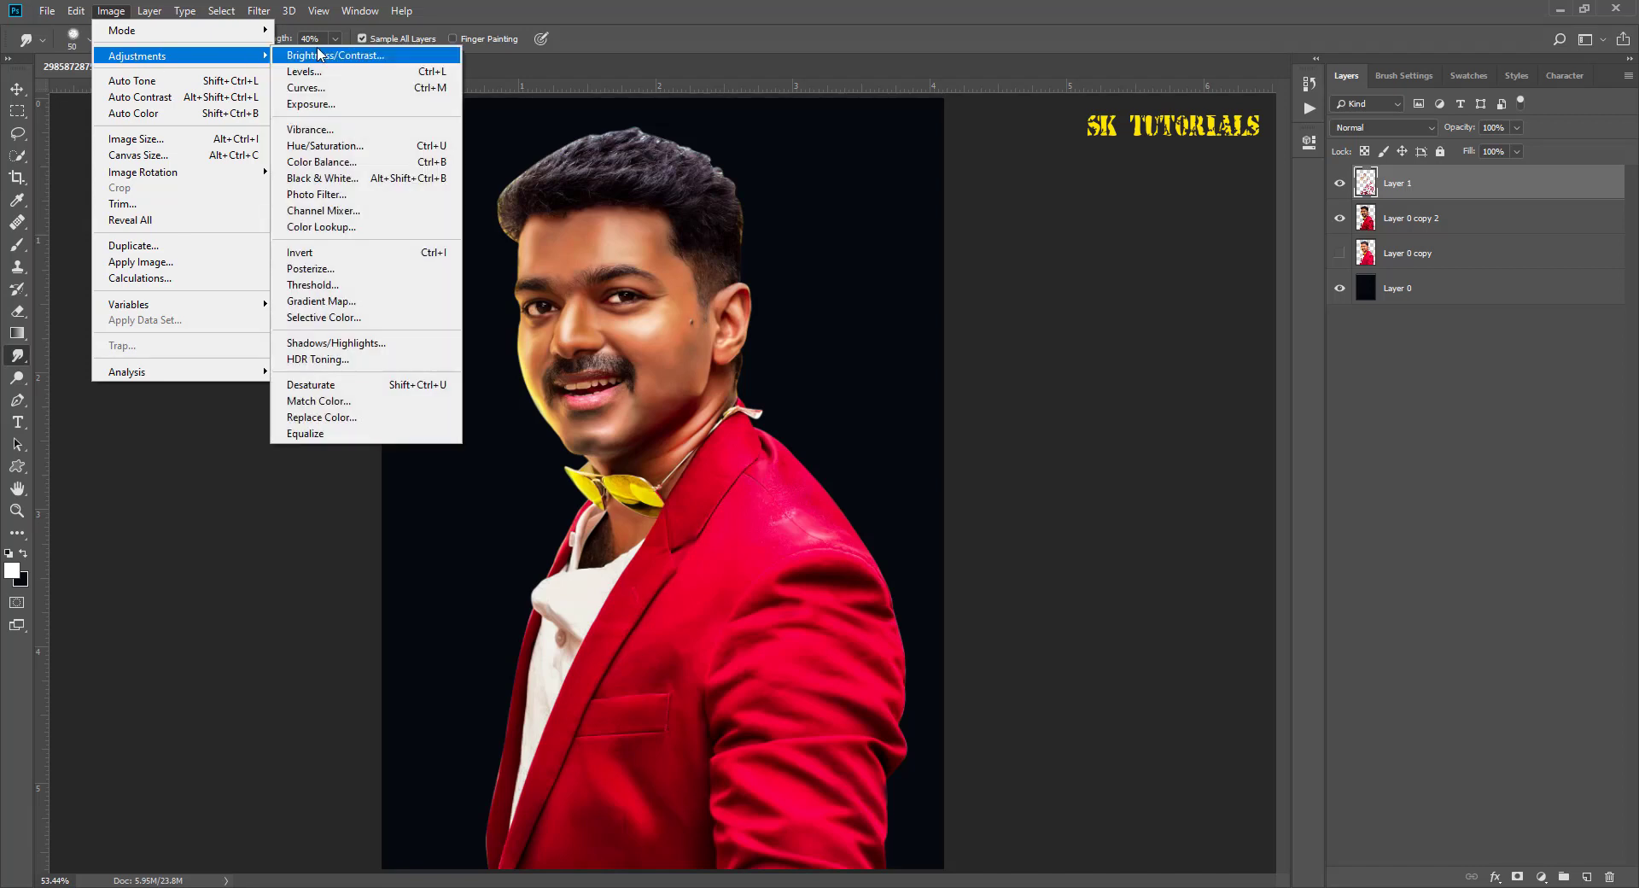
{"action": "left_click", "coordinate": [325, 58]}
{"action": "left_click_drag", "start_coordinate": [1020, 255], "coordinate": [1032, 257]}
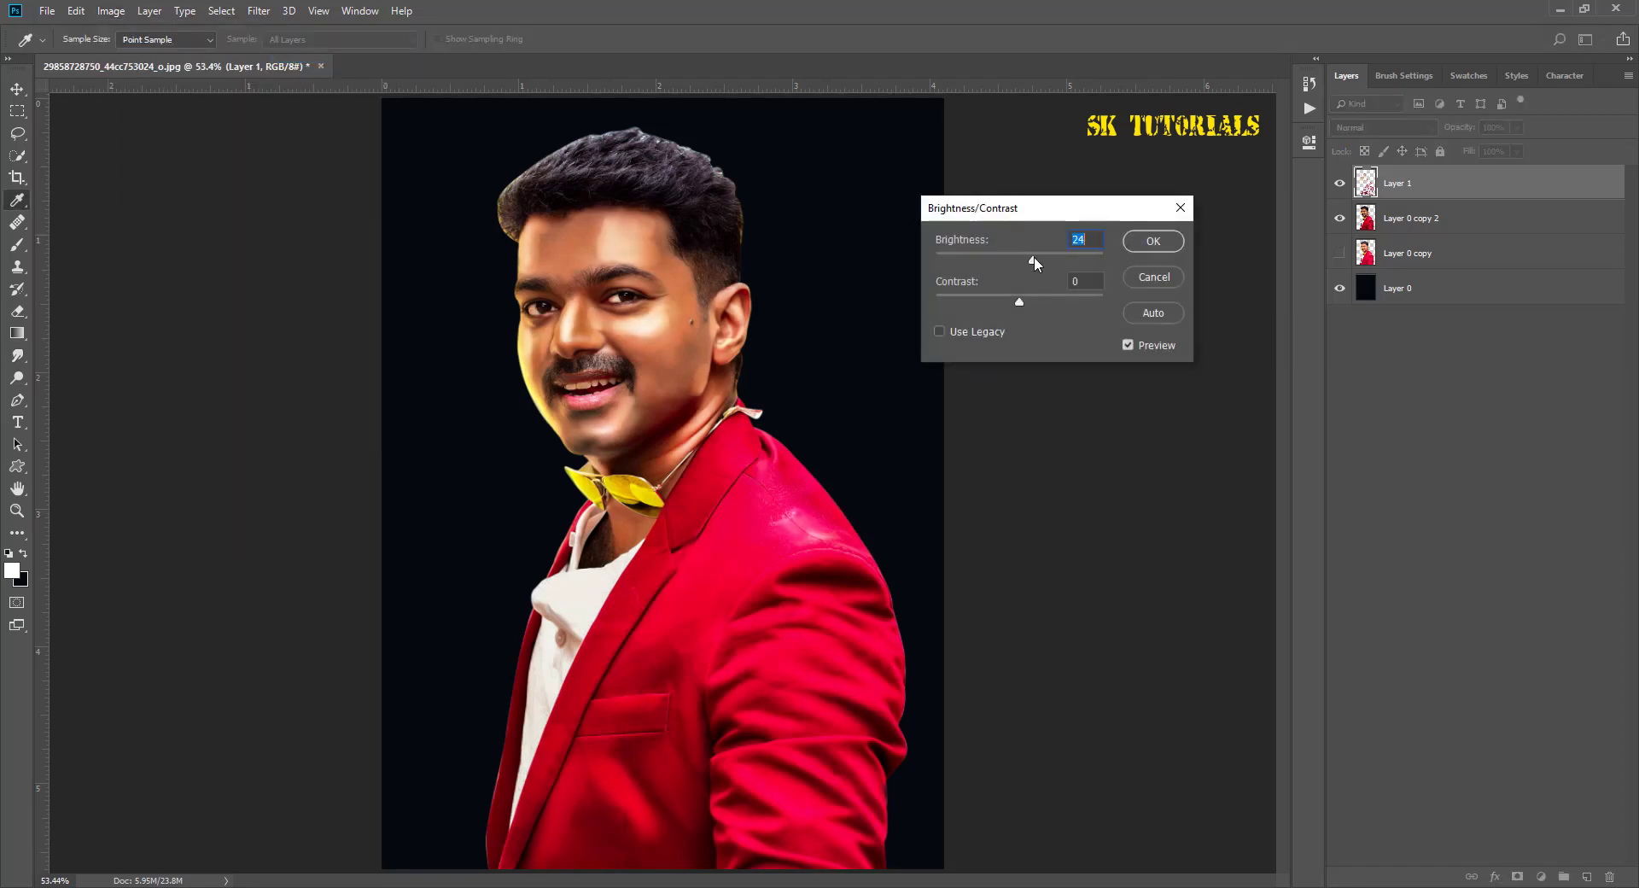
{"action": "left_click", "coordinate": [1150, 242]}
{"action": "key", "text": "r"}
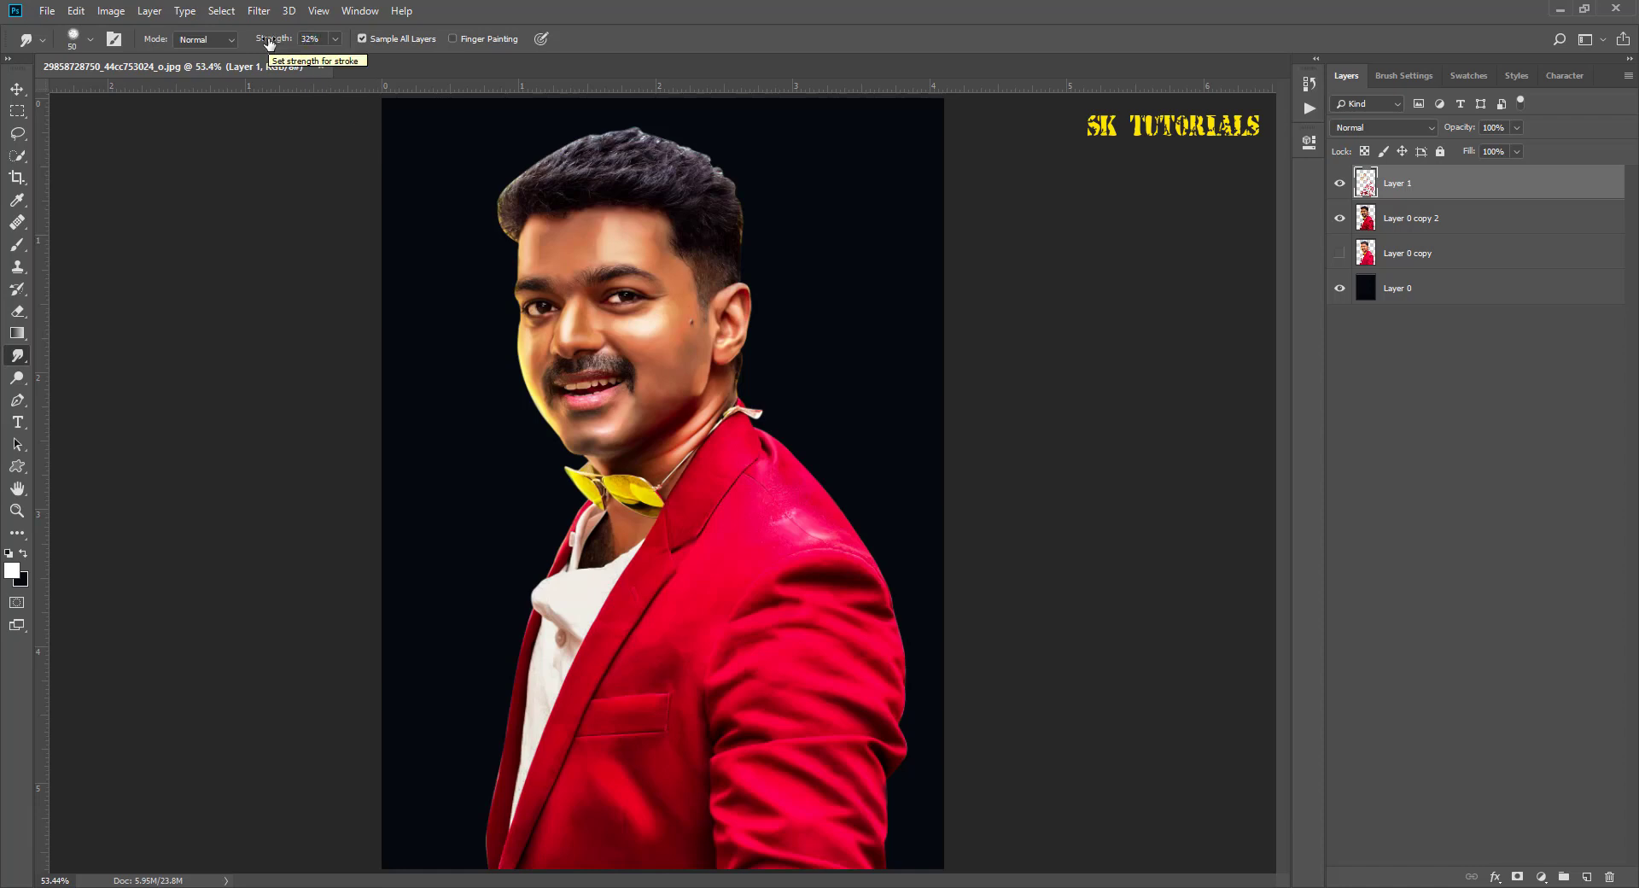
Step: Set the smudge brush to size 80 at 25% strength and smooth the forehead skin
{"action": "scroll", "coordinate": [659, 340], "scroll_direction": "up", "scroll_amount": 3}
{"action": "scroll", "coordinate": [669, 486], "scroll_direction": "up", "scroll_amount": 3}
{"action": "scroll", "coordinate": [725, 529], "scroll_direction": "up", "scroll_amount": 2}
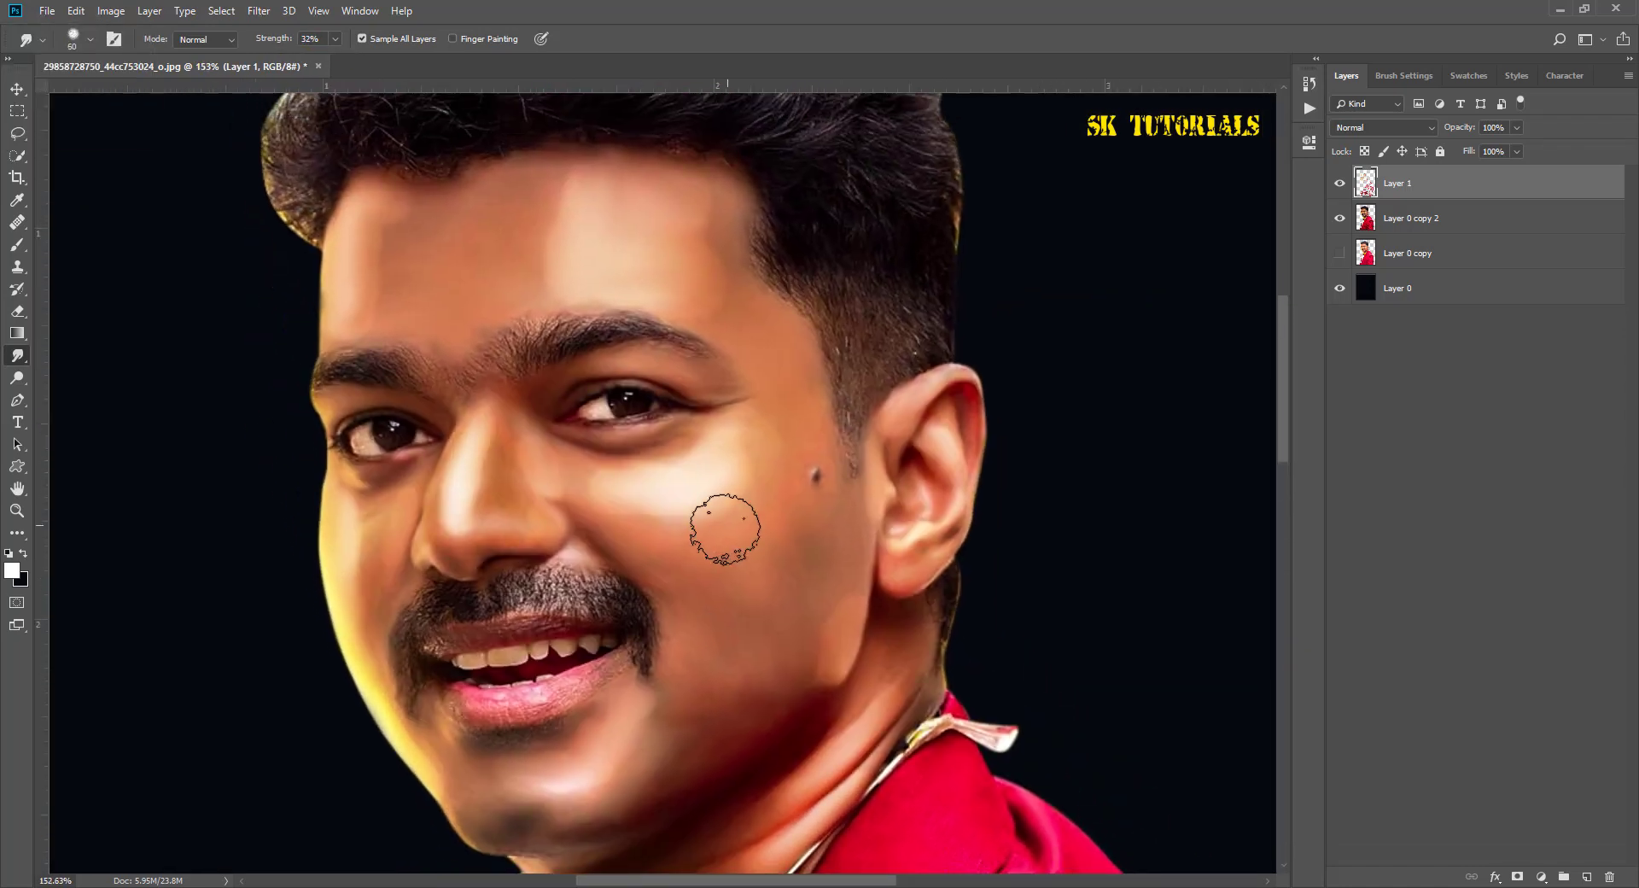
{"action": "key", "text": "bracketright"}
{"action": "key", "text": "bracketright"}
{"action": "key", "text": "bracketright"}
{"action": "key", "text": "2"}
{"action": "key", "text": "5"}
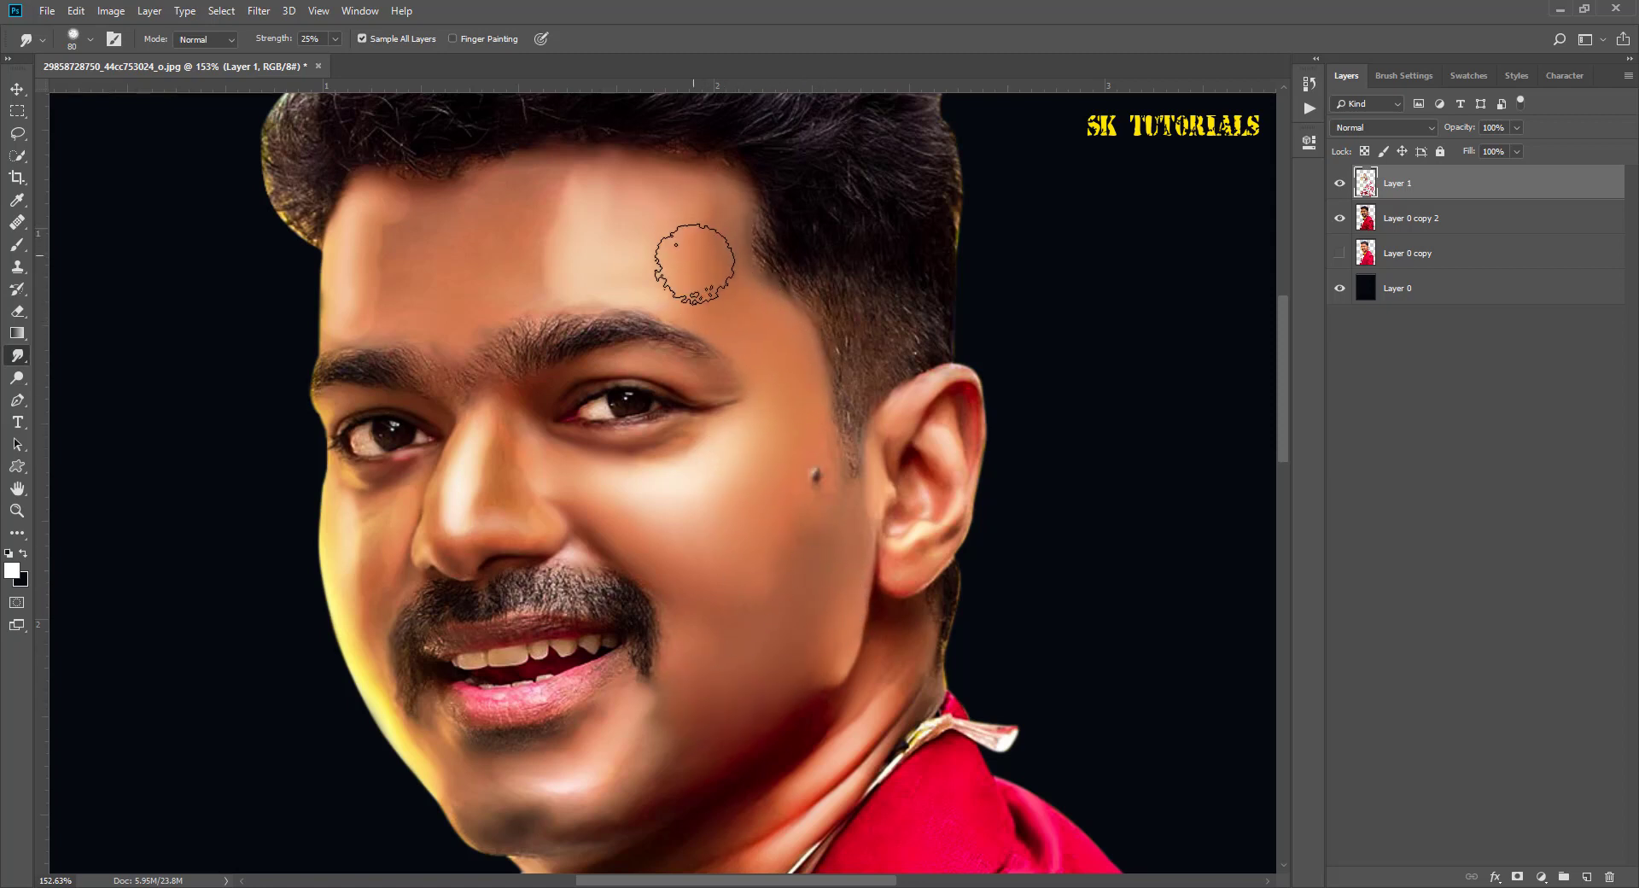
{"action": "left_click_drag", "start_coordinate": [693, 263], "coordinate": [800, 438]}
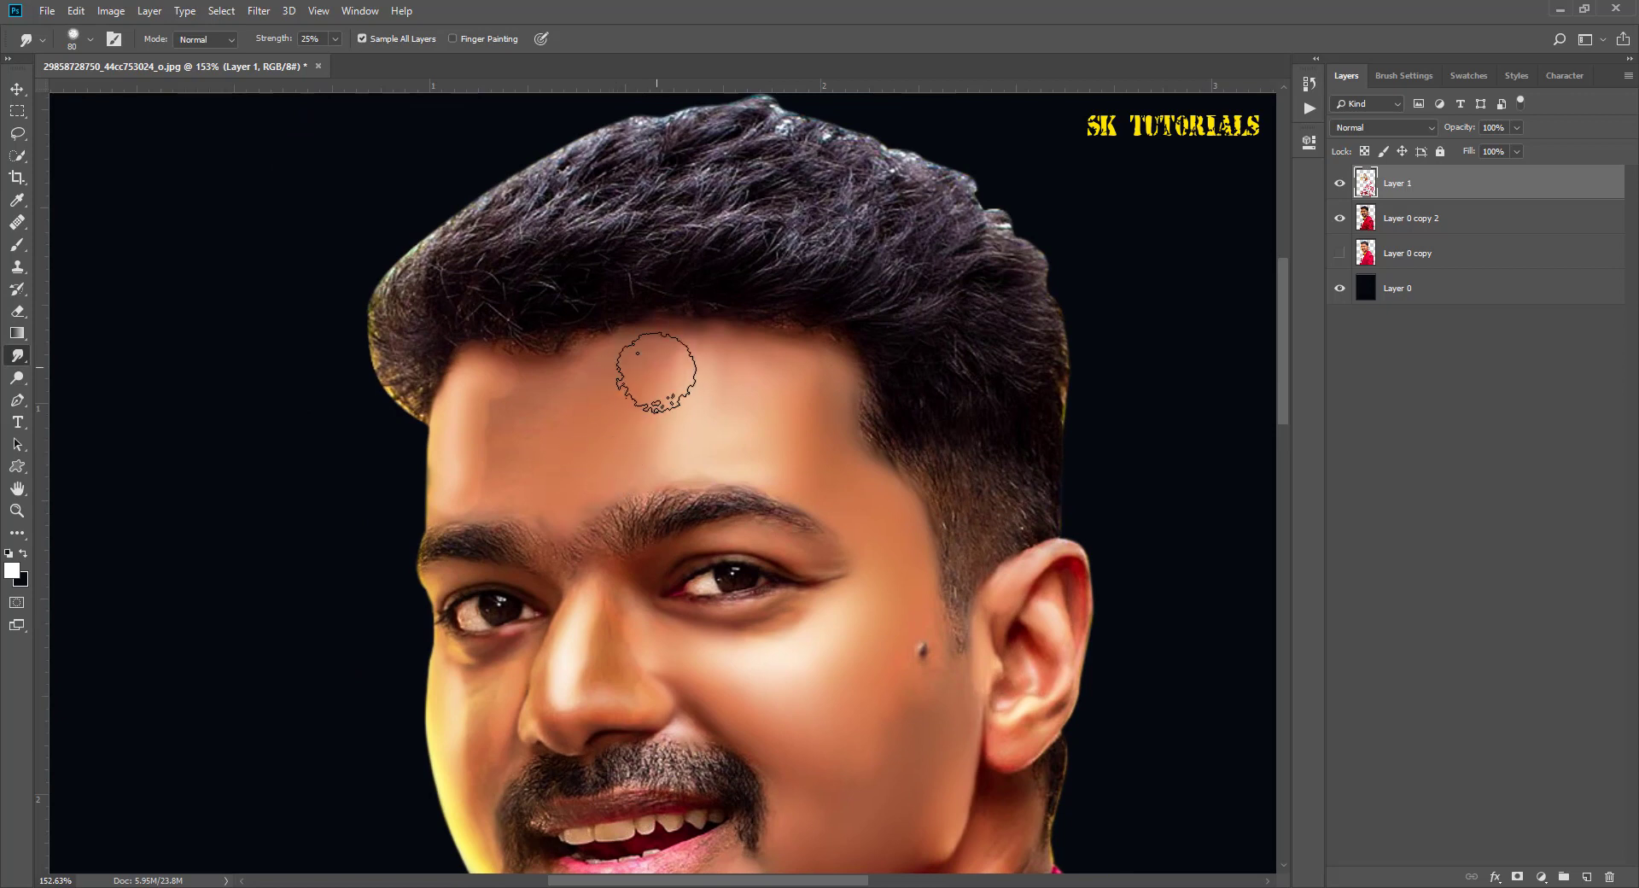
{"action": "mouse_move", "coordinate": [656, 371]}
{"action": "left_mouse_down"}
{"action": "mouse_move", "coordinate": [510, 415]}
{"action": "mouse_move", "coordinate": [556, 392]}
{"action": "mouse_move", "coordinate": [641, 438]}
{"action": "mouse_move", "coordinate": [760, 376]}
{"action": "mouse_move", "coordinate": [468, 465]}
{"action": "mouse_move", "coordinate": [560, 395]}
{"action": "left_mouse_up"}
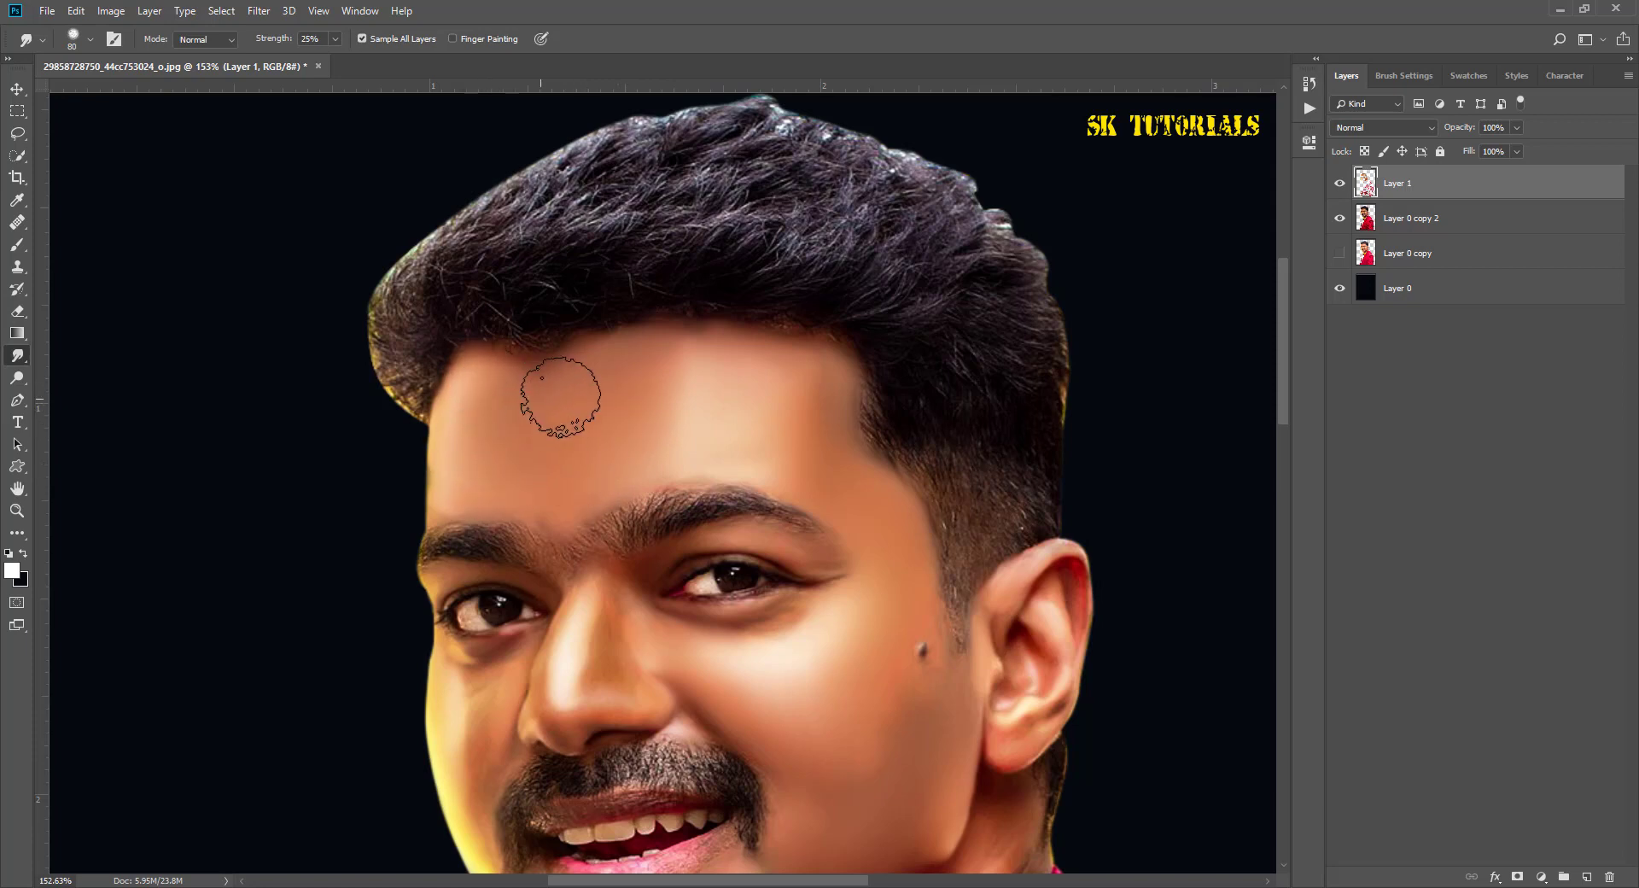
Step: Resize the smudge brush between 30 and 50 for finer blending of the cheeks
{"action": "scroll", "coordinate": [579, 424], "scroll_direction": "down", "scroll_amount": 3}
{"action": "key", "text": "bracketleft"}
{"action": "key", "text": "bracketleft"}
{"action": "key", "text": "bracketleft"}
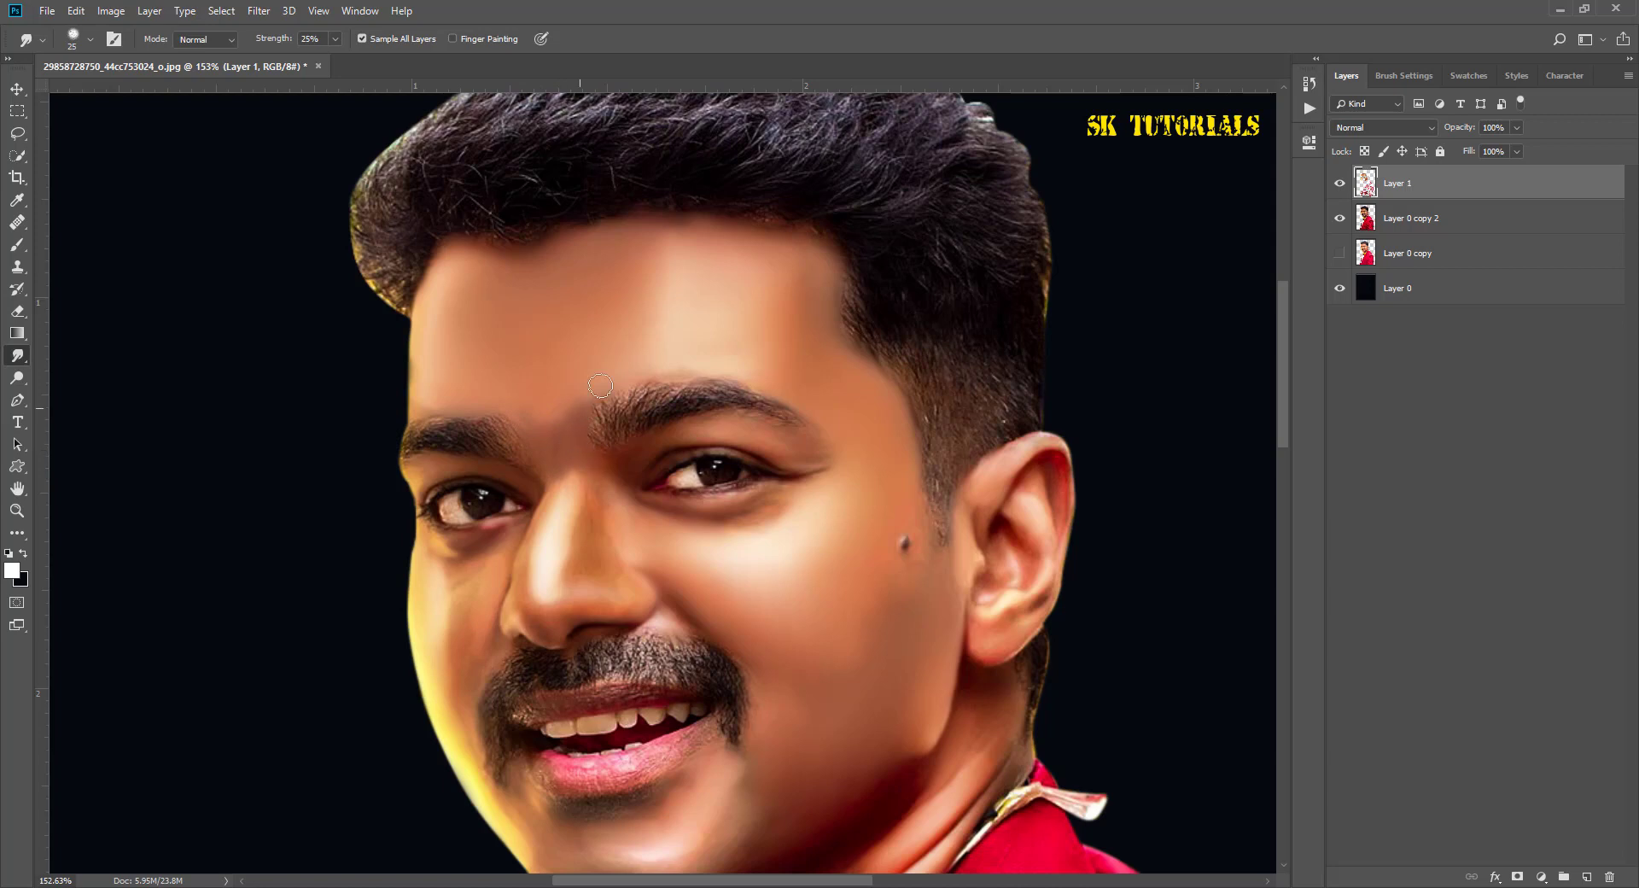
{"action": "key", "text": "bracketright"}
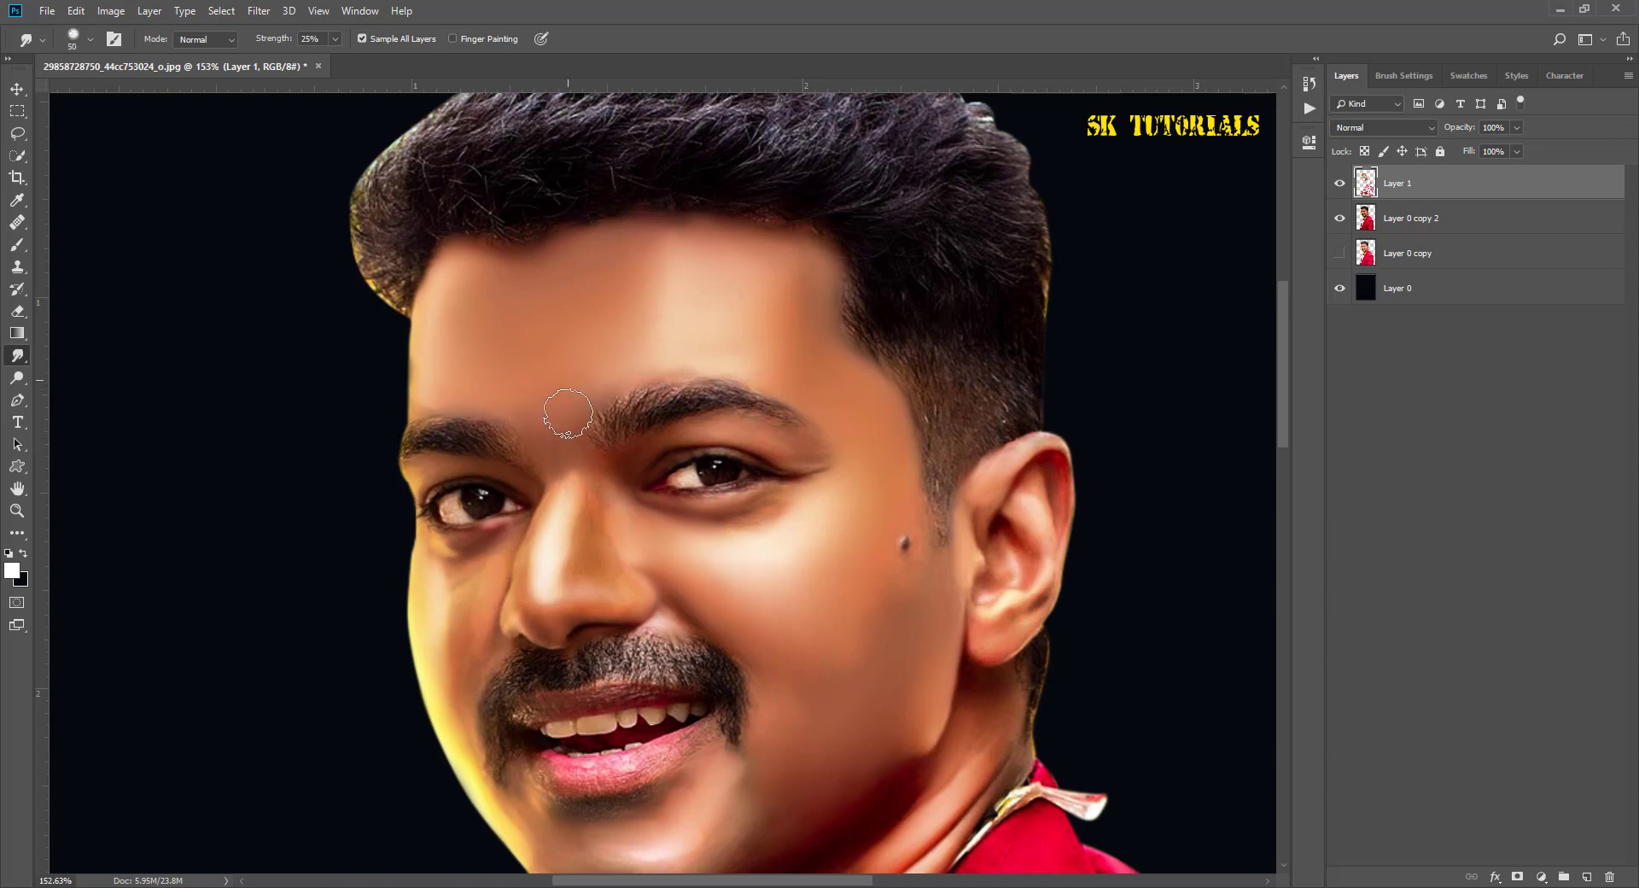
{"action": "scroll", "coordinate": [605, 383], "scroll_direction": "down", "scroll_amount": 2}
{"action": "key", "text": "bracketleft"}
{"action": "key", "text": "bracketleft"}
{"action": "key", "text": "bracketleft"}
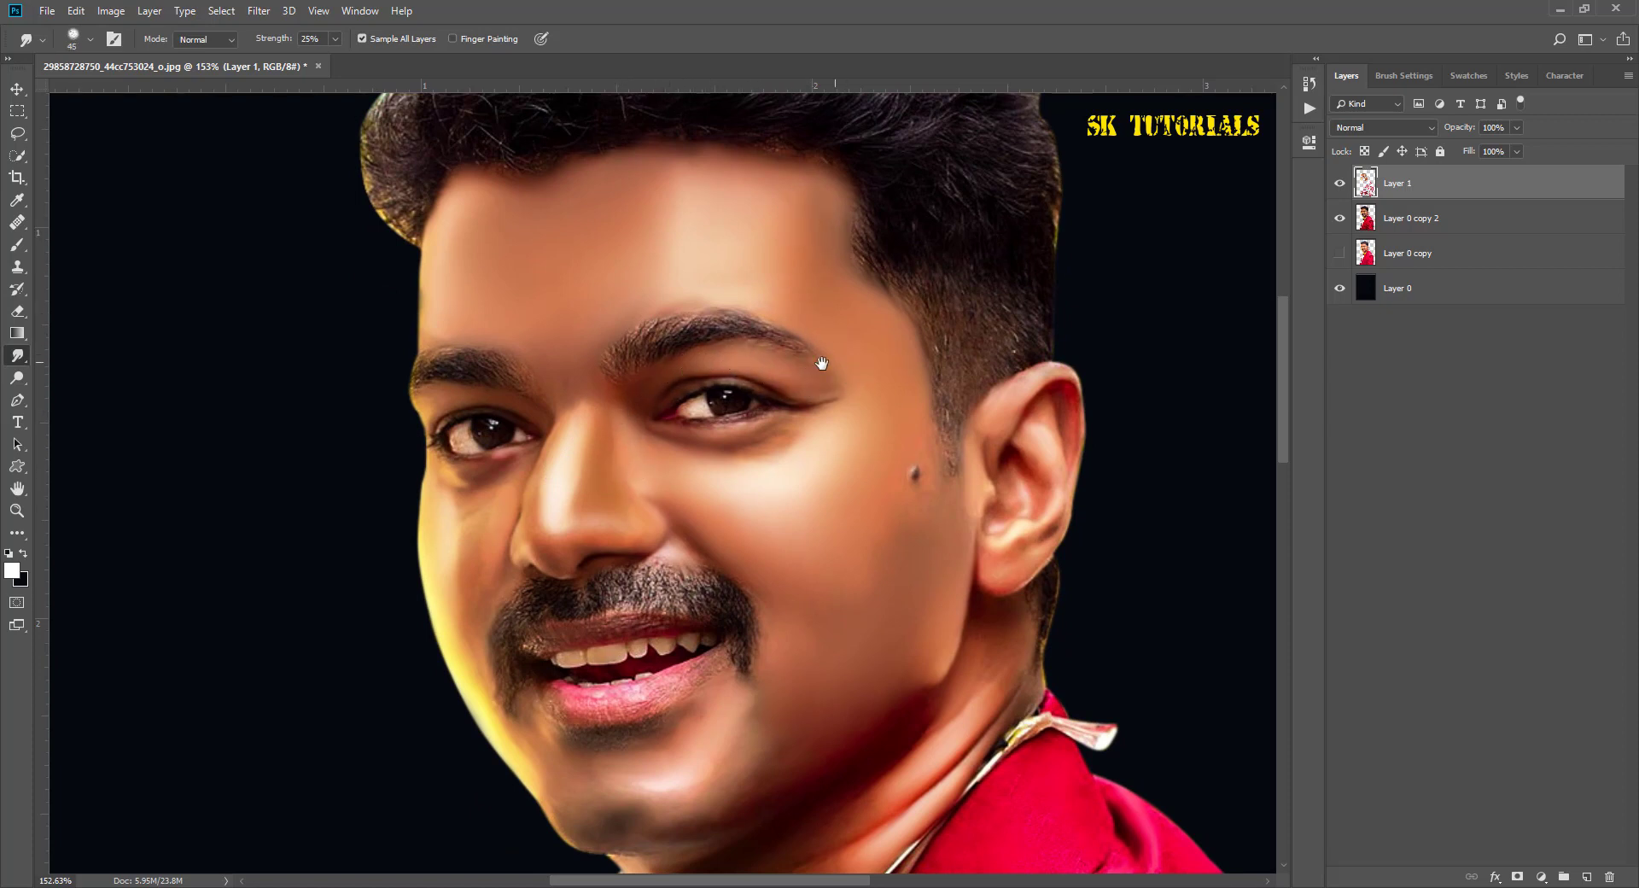
{"action": "key", "text": "bracketright"}
{"action": "key", "text": "bracketright"}
{"action": "key", "text": "bracketright"}
{"action": "key", "text": "bracketleft"}
{"action": "scroll", "coordinate": [605, 525], "scroll_direction": "up", "scroll_amount": 3}
{"action": "scroll", "coordinate": [688, 509], "scroll_direction": "up", "scroll_amount": 2}
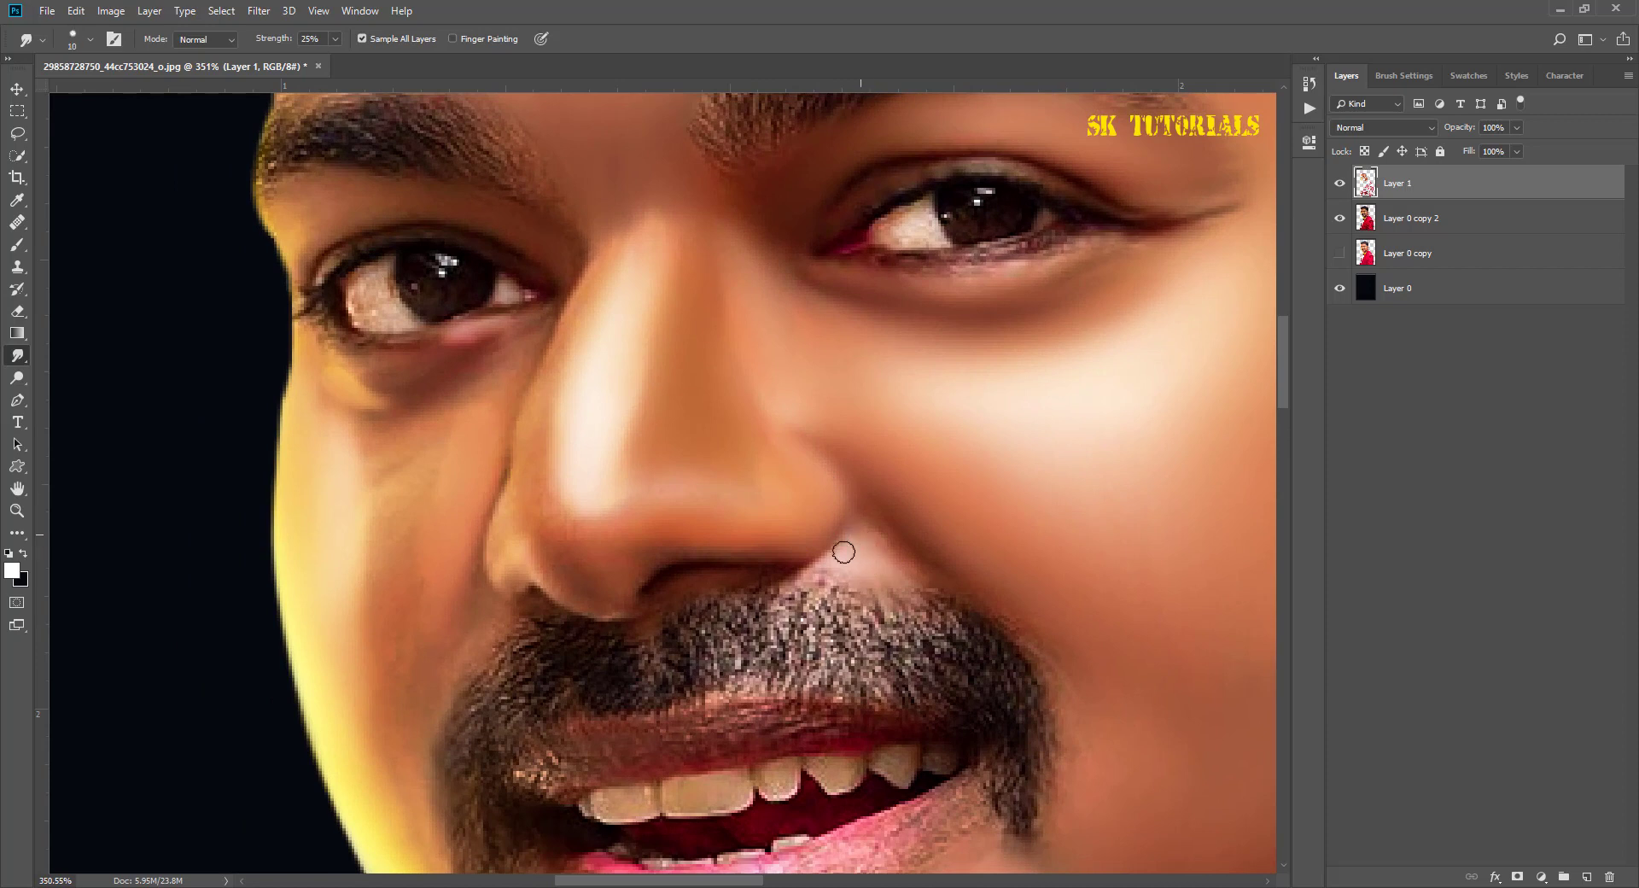
Step: Smudge the skin under the nose and the shadow under the left eye with a 15 brush
{"action": "key", "text": "bracketright"}
{"action": "left_click_drag", "start_coordinate": [863, 556], "coordinate": [942, 566]}
{"action": "left_click_drag", "start_coordinate": [700, 463], "coordinate": [805, 515]}
{"action": "key", "text": "bracketright"}
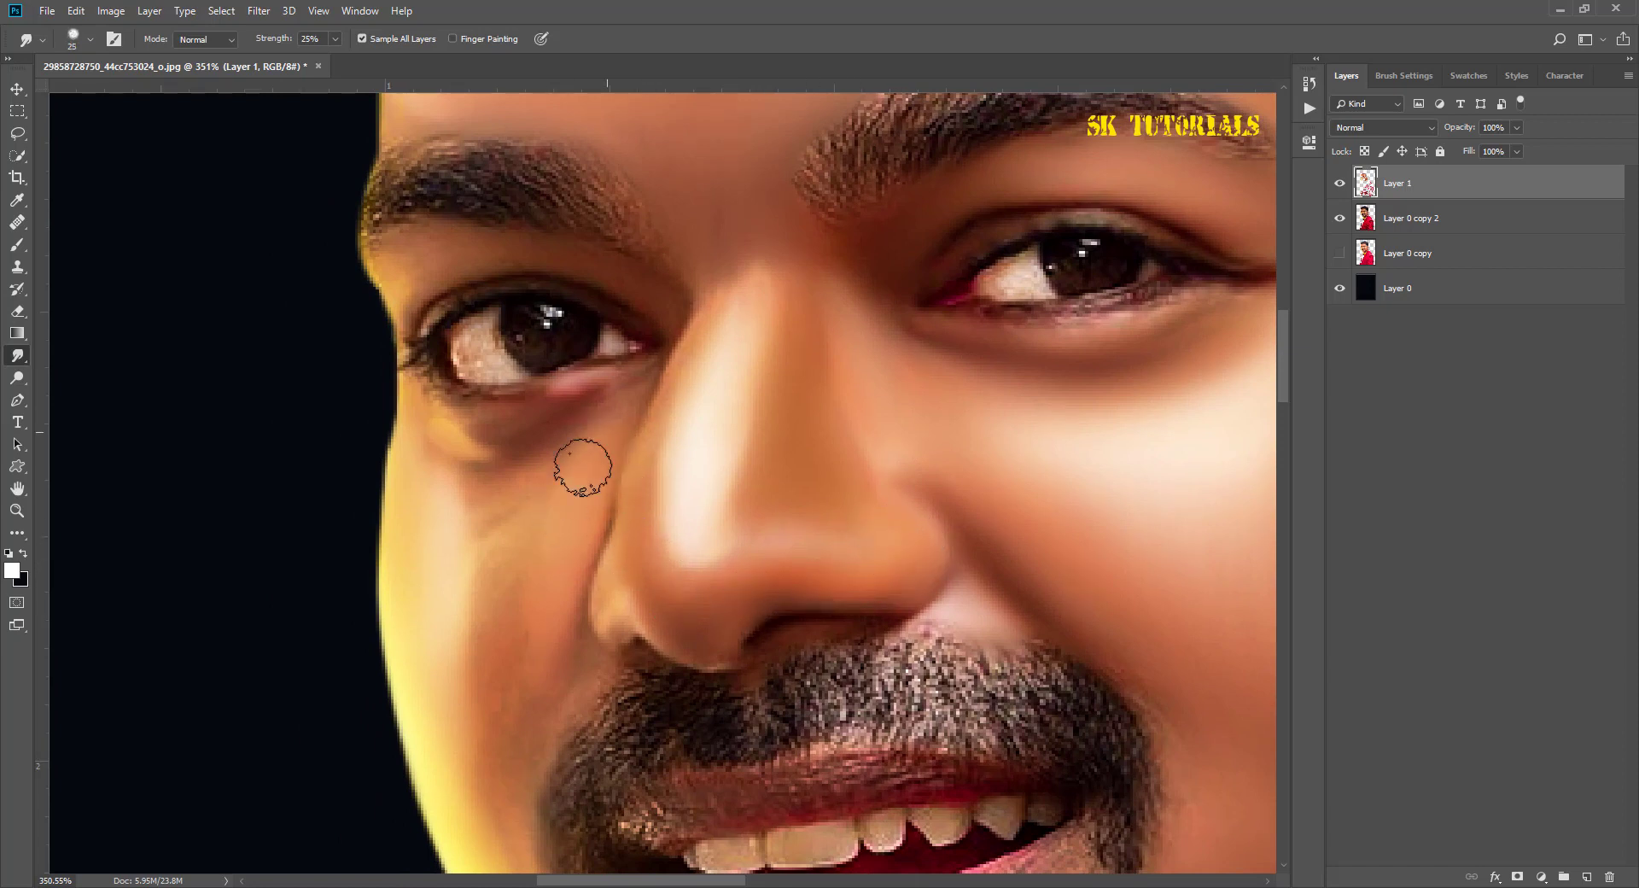
{"action": "key", "text": "bracketleft"}
{"action": "key", "text": "bracketright"}
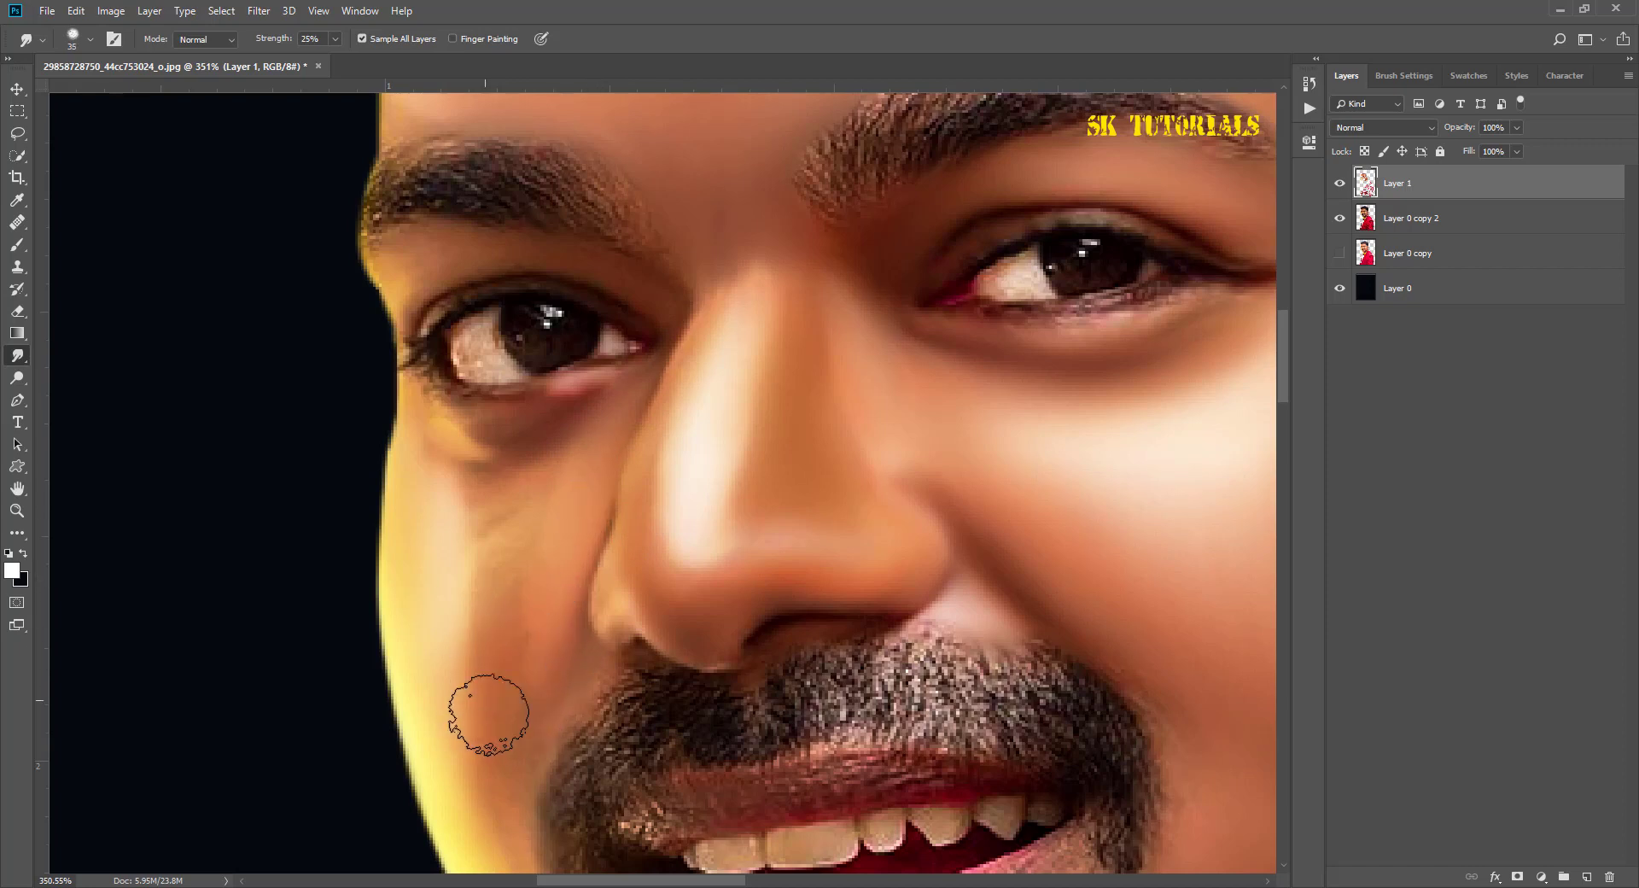
{"action": "key", "text": "bracketright"}
{"action": "key", "text": "bracketright"}
{"action": "key", "text": "bracketright"}
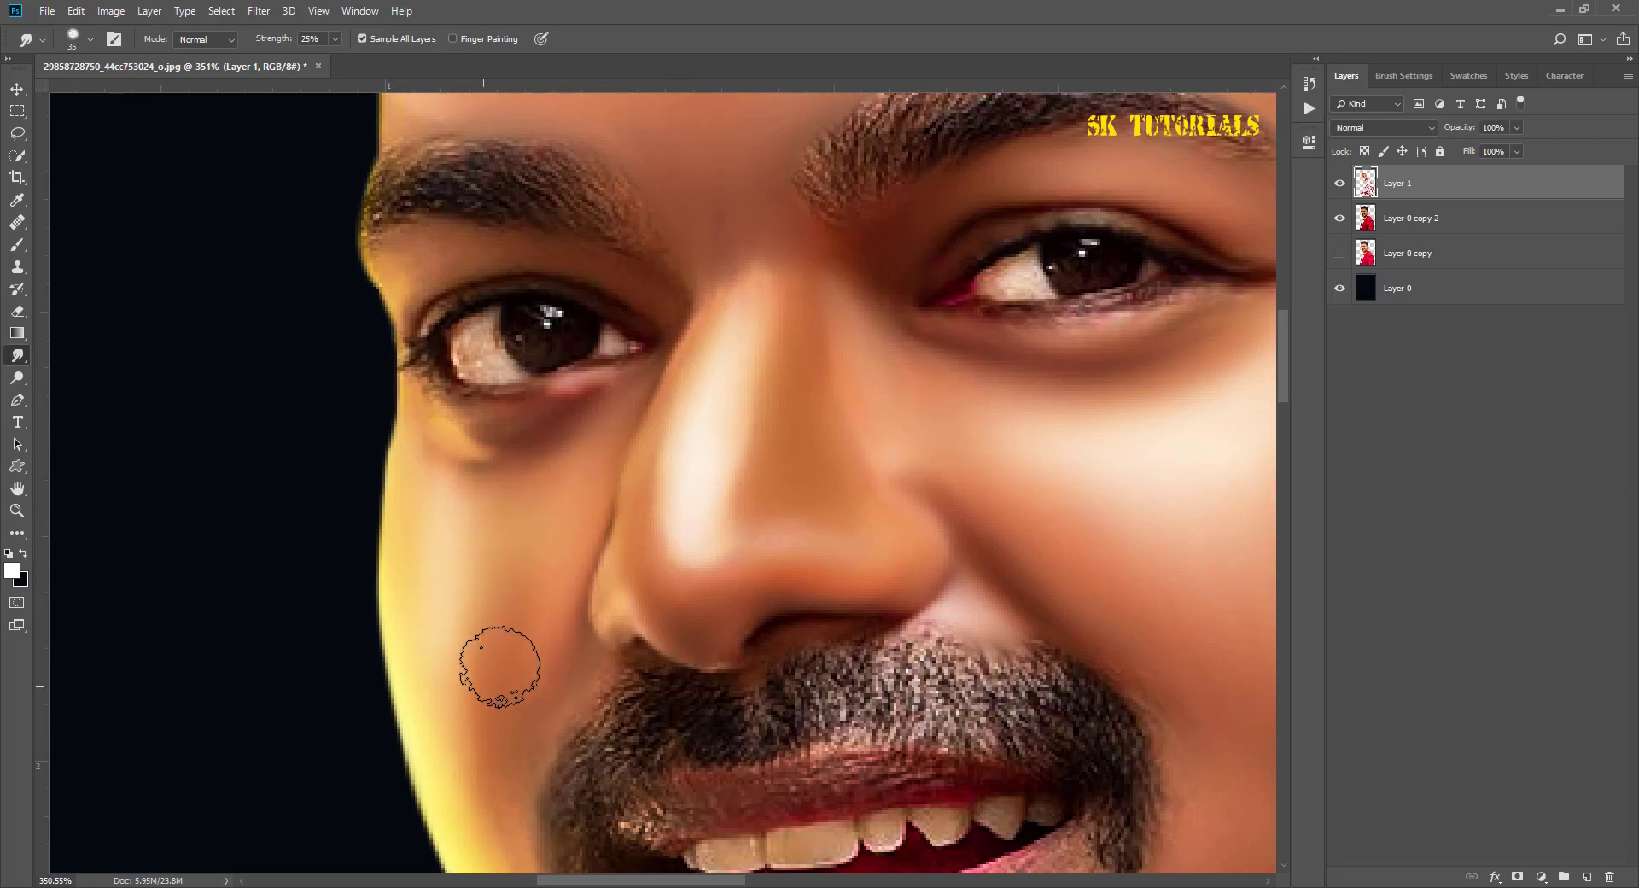
{"action": "key", "text": "bracketleft"}
{"action": "key", "text": "bracketleft"}
{"action": "key", "text": "bracketleft"}
{"action": "left_click_drag", "start_coordinate": [499, 442], "coordinate": [511, 419]}
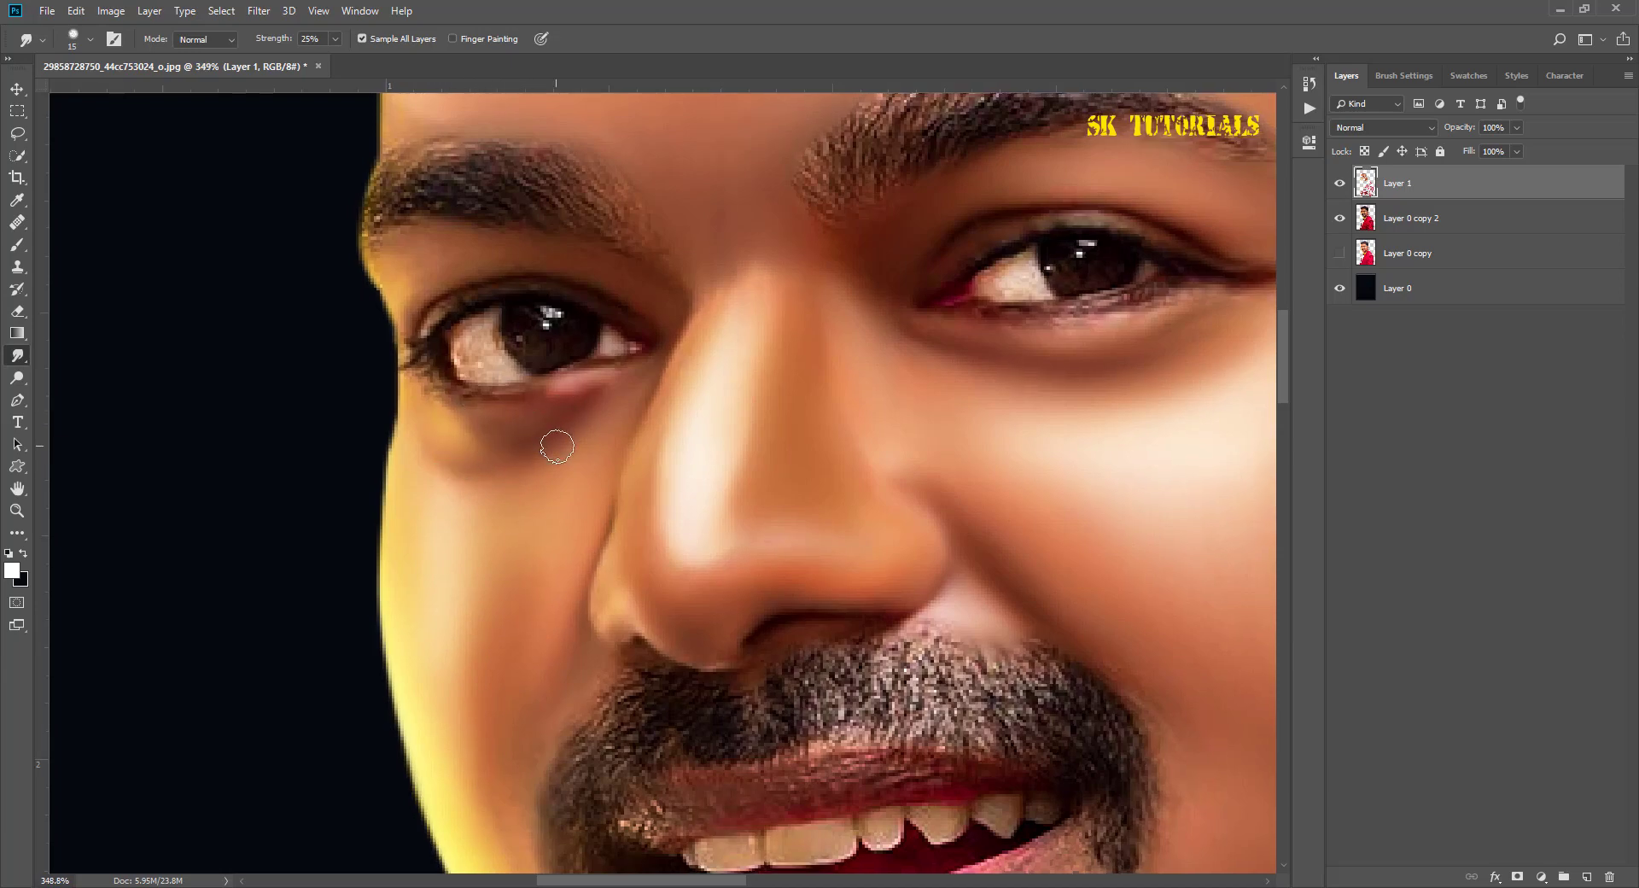
Step: With a 25 brush, smooth the left eye's lower lashes, lid and lower eyelid skin
{"action": "scroll", "coordinate": [551, 436], "scroll_direction": "down", "scroll_amount": 5}
{"action": "left_click_drag", "start_coordinate": [552, 436], "coordinate": [554, 395]}
{"action": "key", "text": "bracketright"}
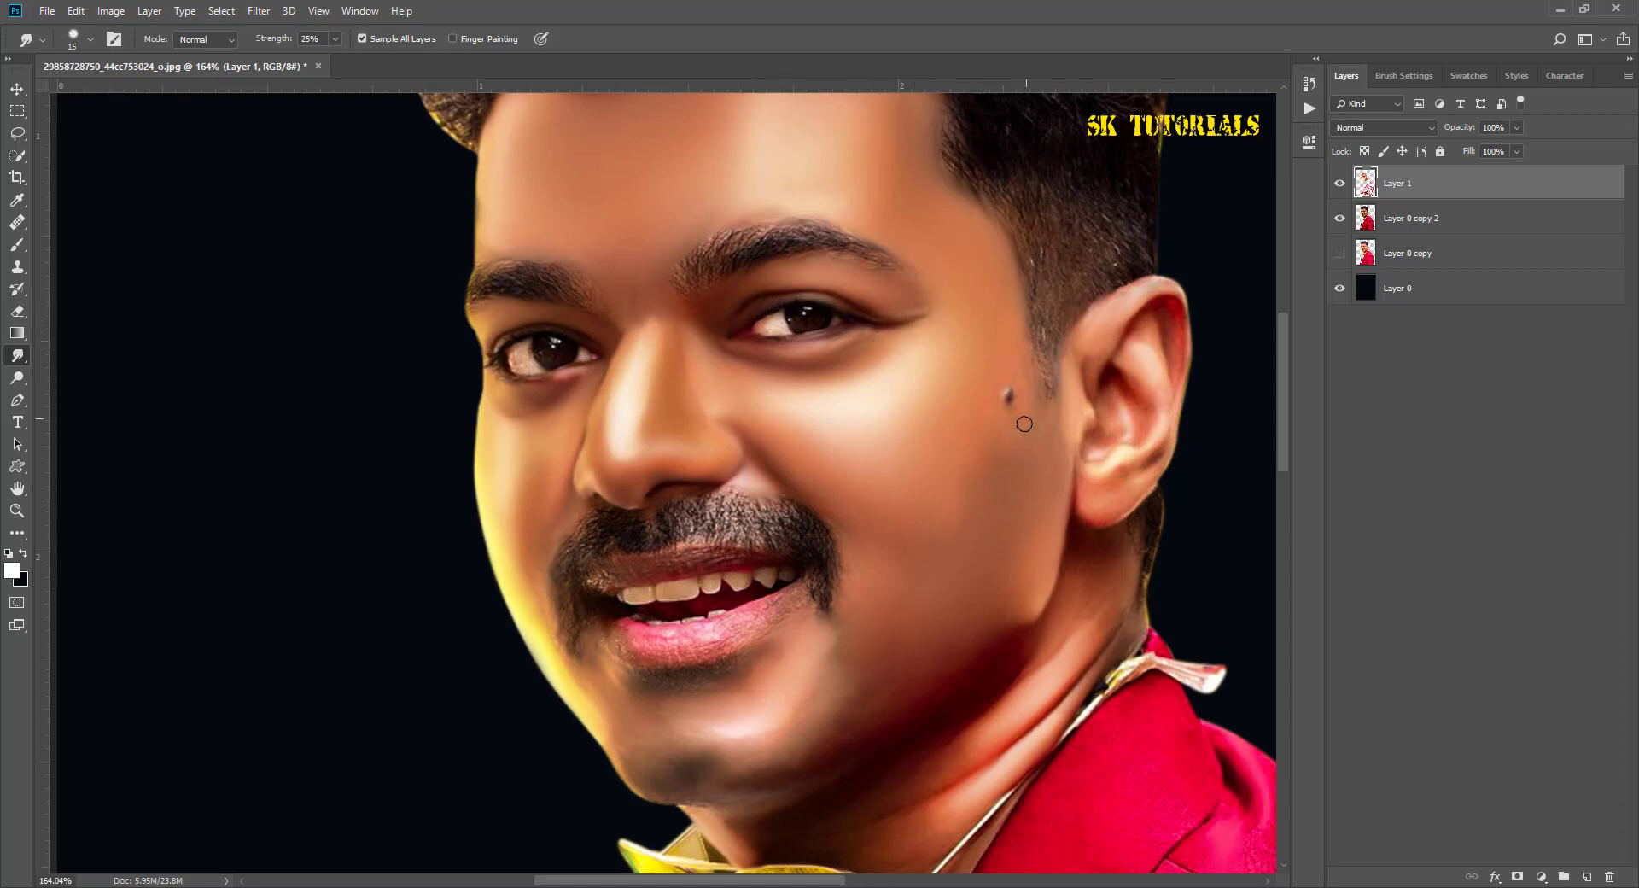
{"action": "scroll", "coordinate": [546, 372], "scroll_direction": "up", "scroll_amount": 3}
{"action": "scroll", "coordinate": [546, 372], "scroll_direction": "up", "scroll_amount": 2}
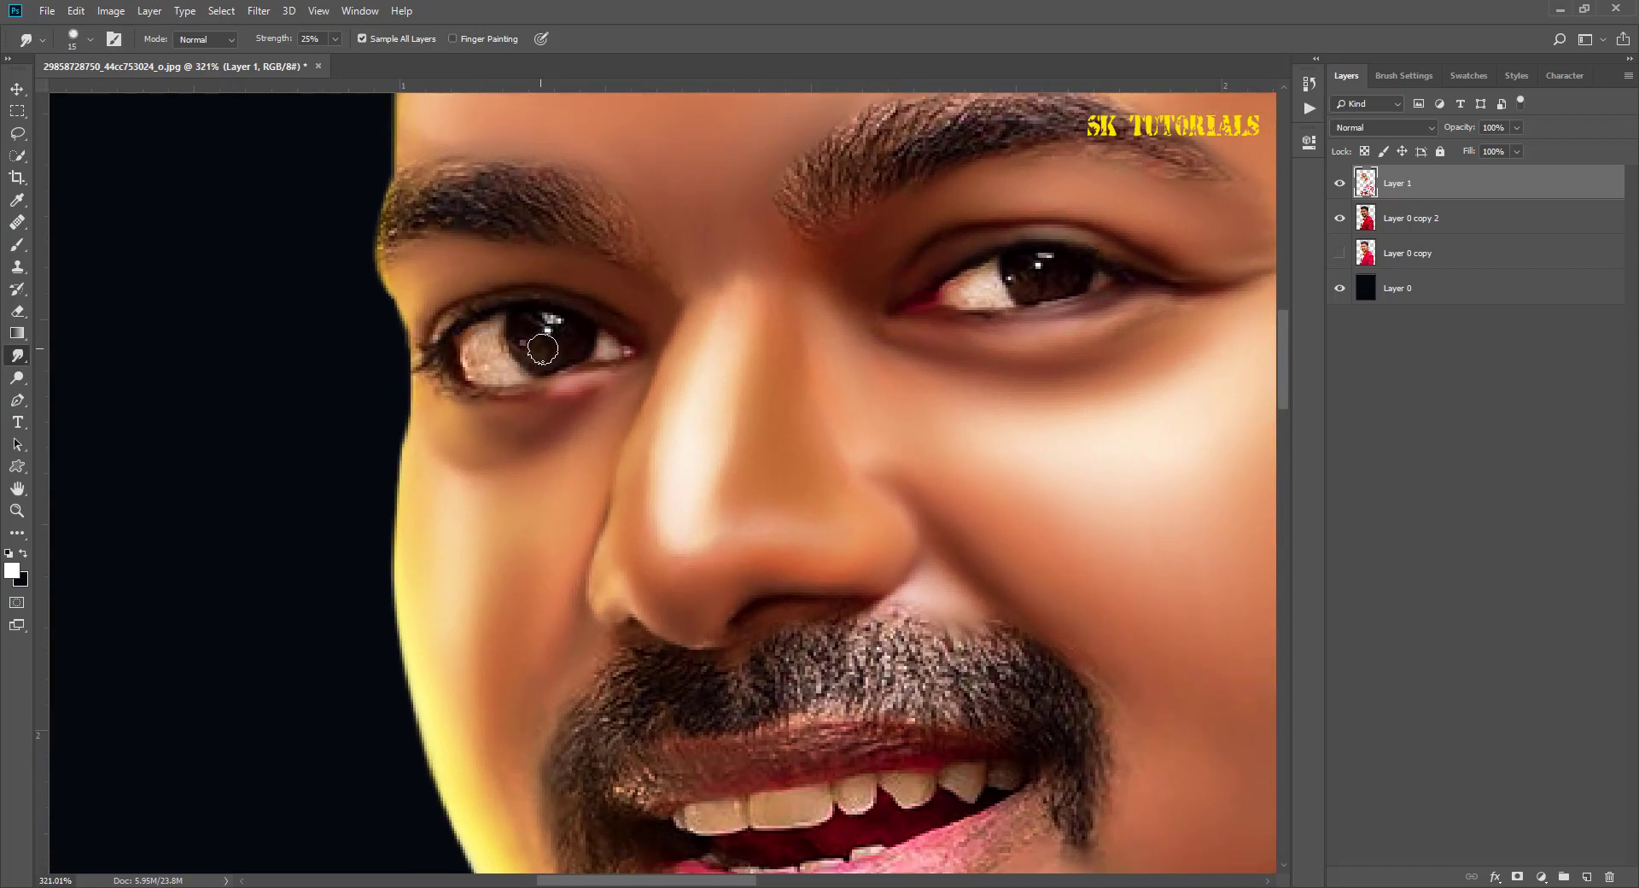
{"action": "mouse_move", "coordinate": [475, 298]}
{"action": "left_mouse_down"}
{"action": "mouse_move", "coordinate": [424, 348]}
{"action": "mouse_move", "coordinate": [455, 395]}
{"action": "mouse_move", "coordinate": [508, 386]}
{"action": "mouse_move", "coordinate": [495, 314]}
{"action": "mouse_move", "coordinate": [548, 330]}
{"action": "left_mouse_up"}
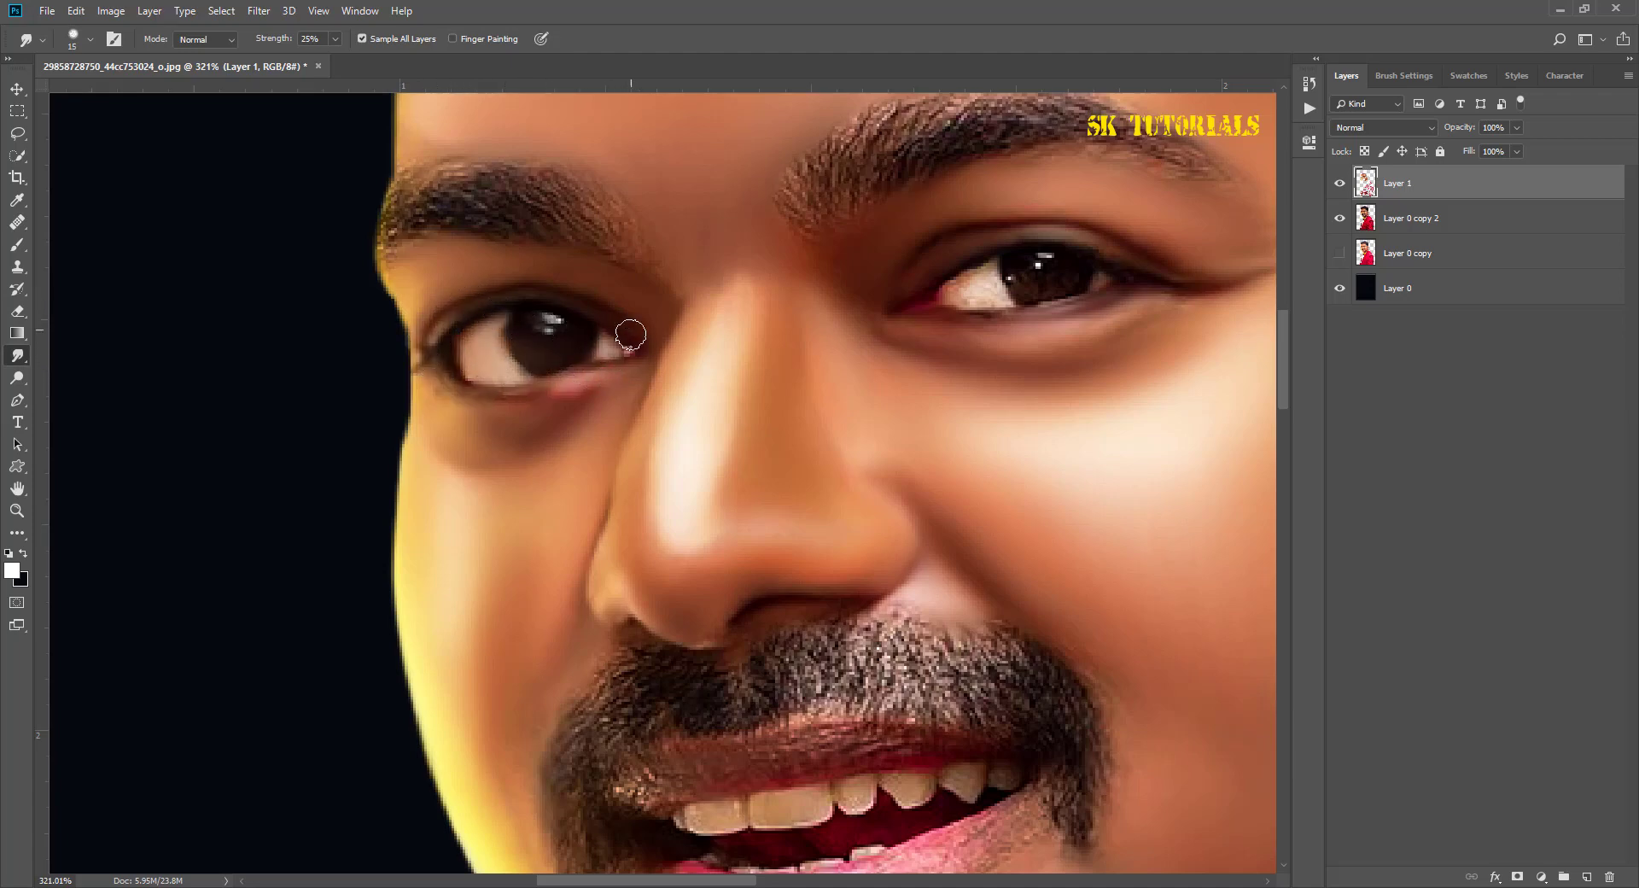
{"action": "scroll", "coordinate": [615, 358], "scroll_direction": "down", "scroll_amount": 5}
{"action": "scroll", "coordinate": [546, 529], "scroll_direction": "up", "scroll_amount": 5}
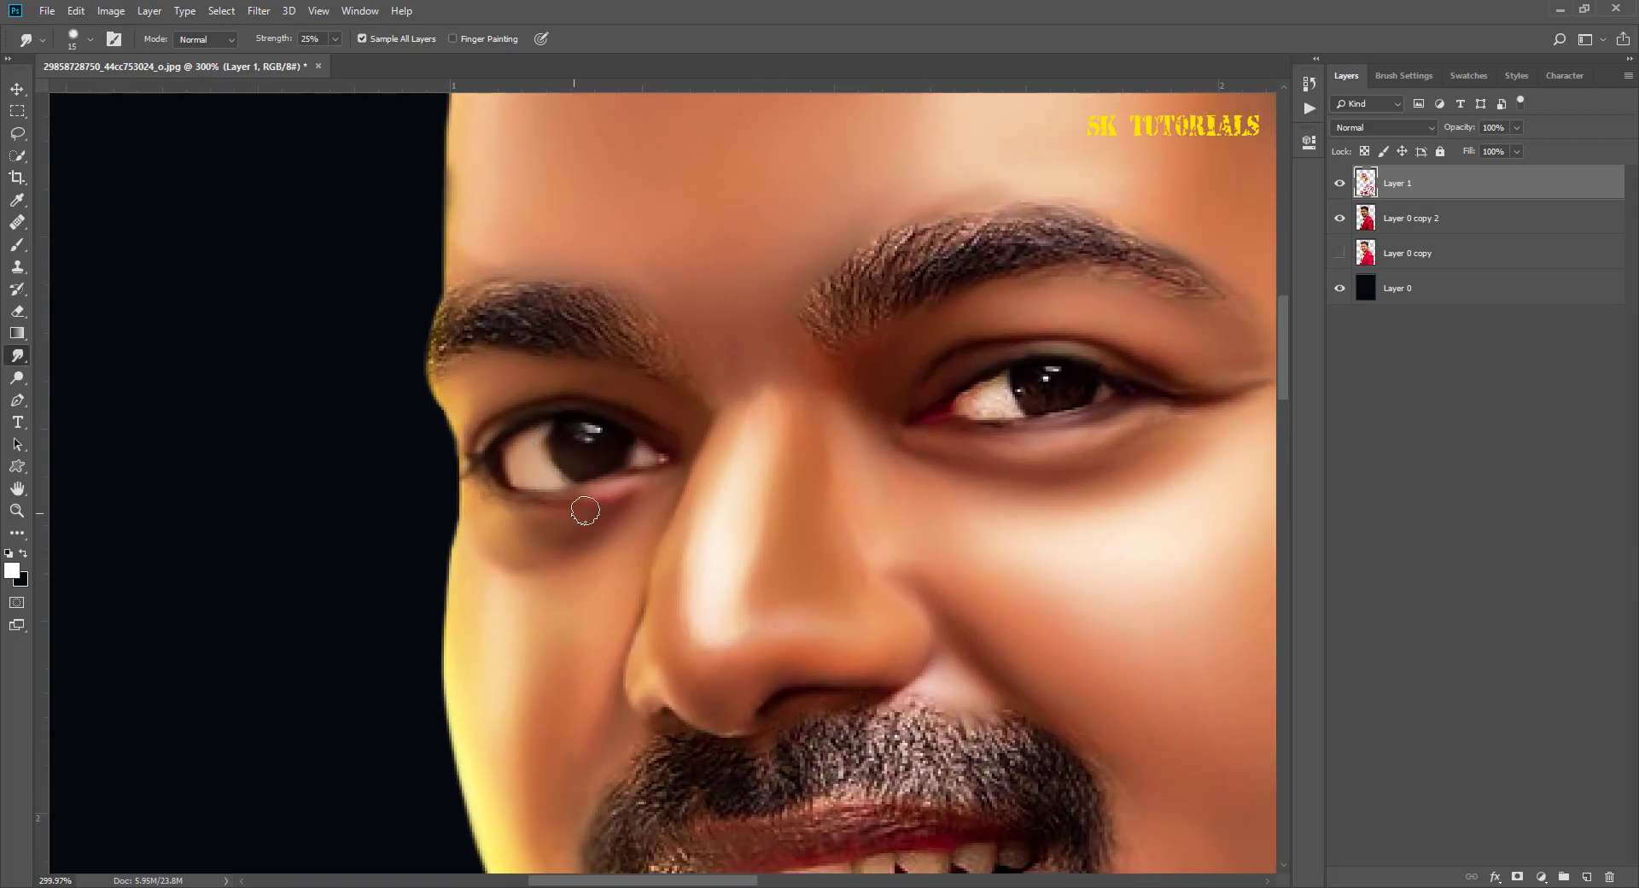
{"action": "left_click_drag", "start_coordinate": [603, 505], "coordinate": [618, 498]}
Step: Blend the right eye's inner corner into the iris
{"action": "scroll", "coordinate": [604, 432], "scroll_direction": "down", "scroll_amount": 5}
{"action": "scroll", "coordinate": [795, 352], "scroll_direction": "up", "scroll_amount": 4}
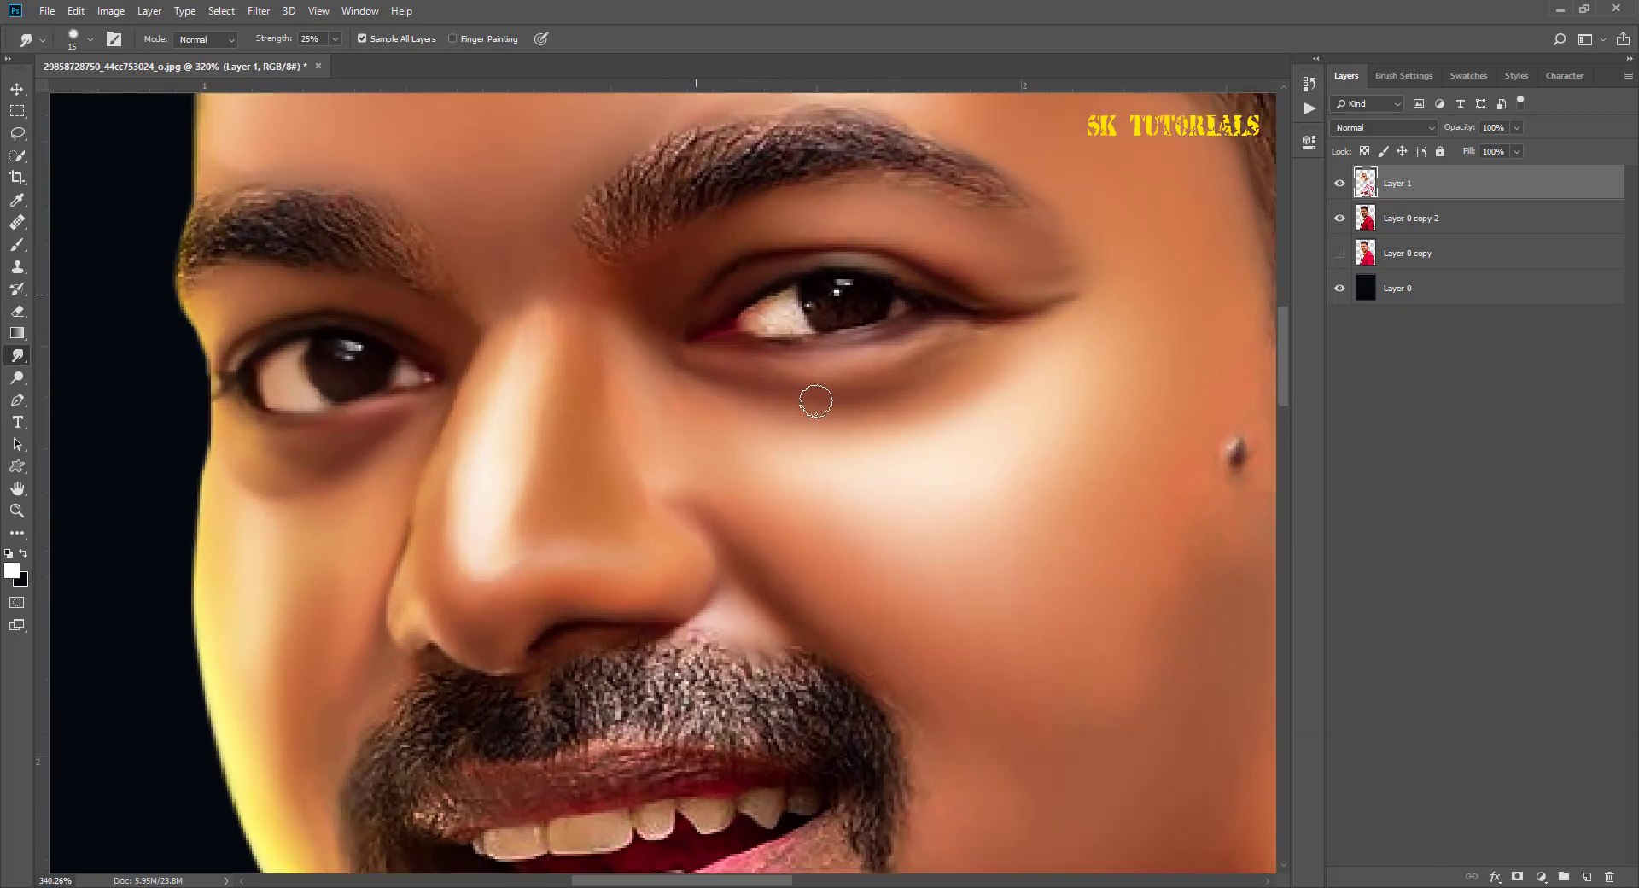
{"action": "scroll", "coordinate": [795, 352], "scroll_direction": "up", "scroll_amount": 1}
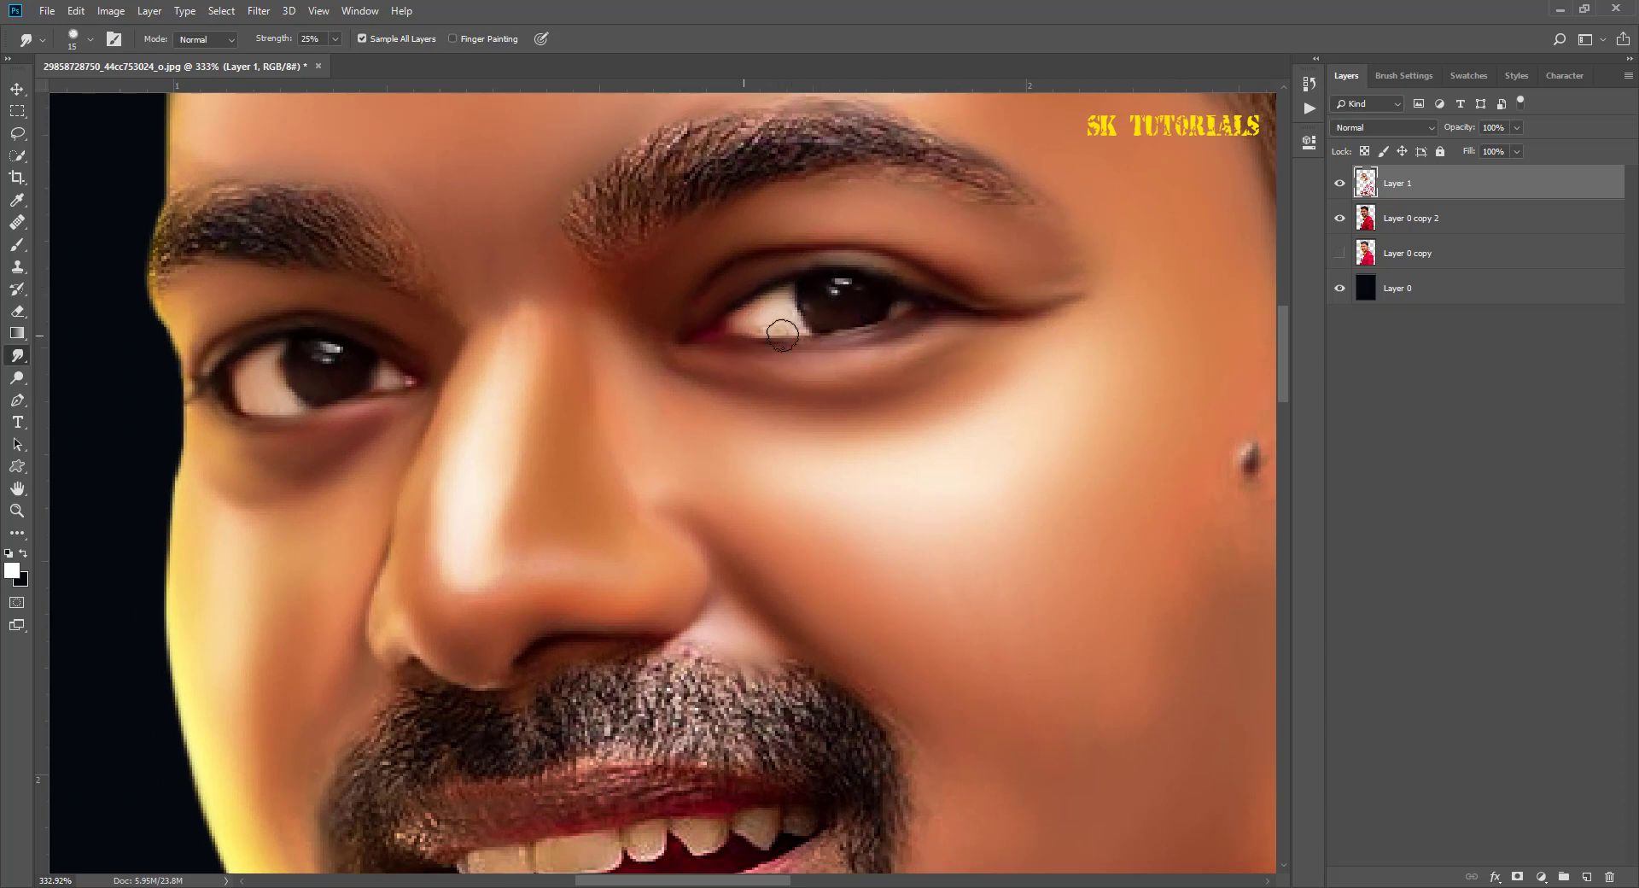
{"action": "left_click_drag", "start_coordinate": [748, 312], "coordinate": [846, 307]}
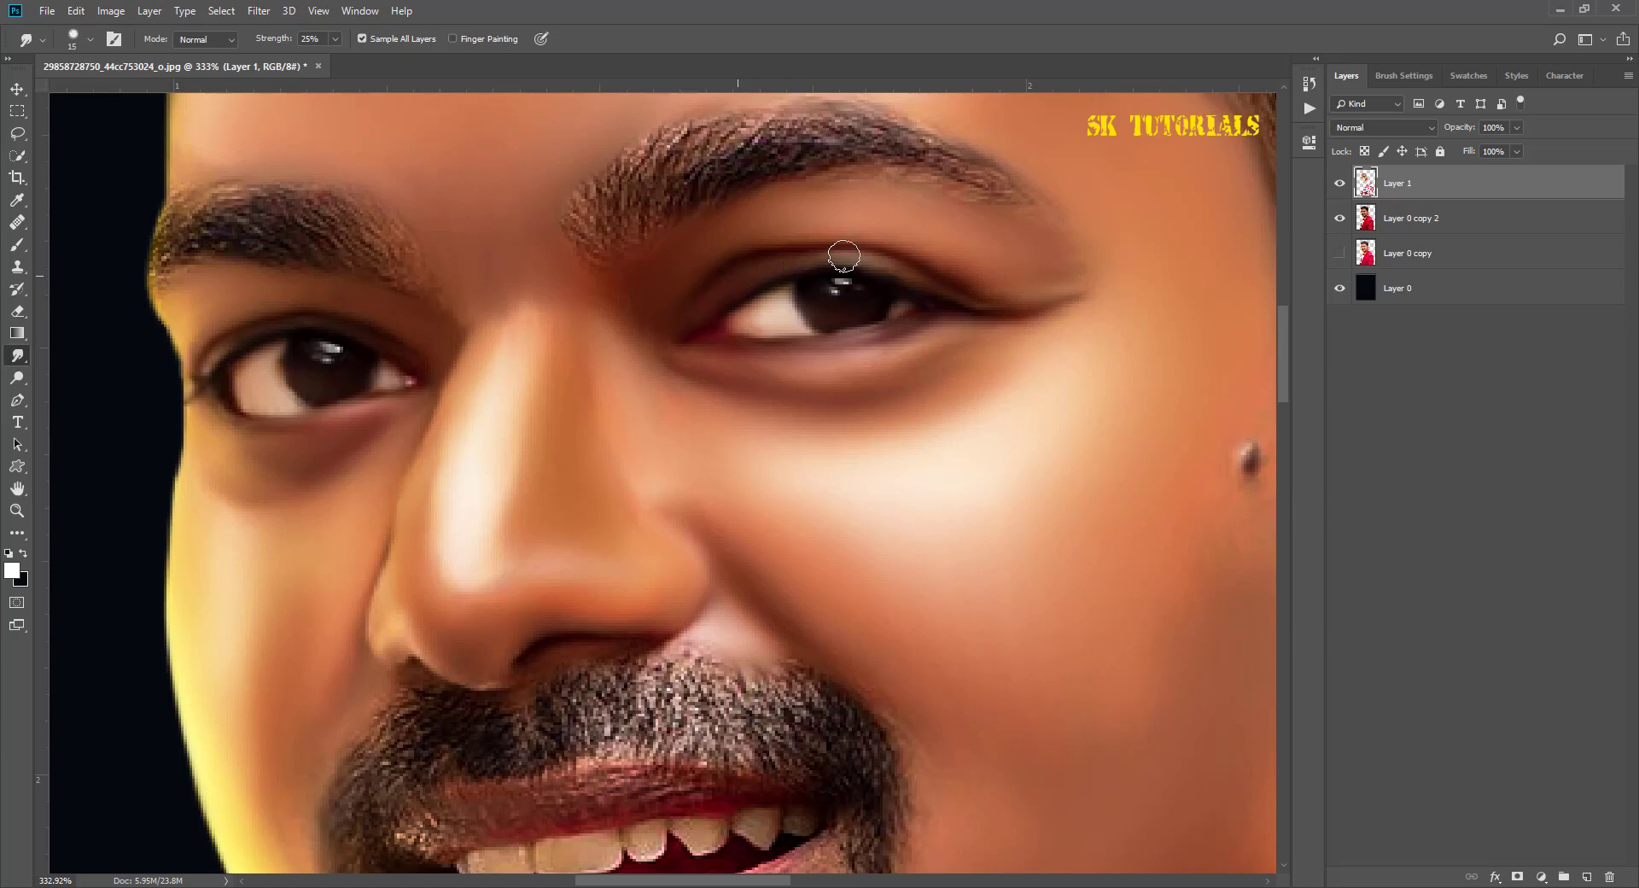
{"action": "scroll", "coordinate": [845, 402], "scroll_direction": "down", "scroll_amount": 3}
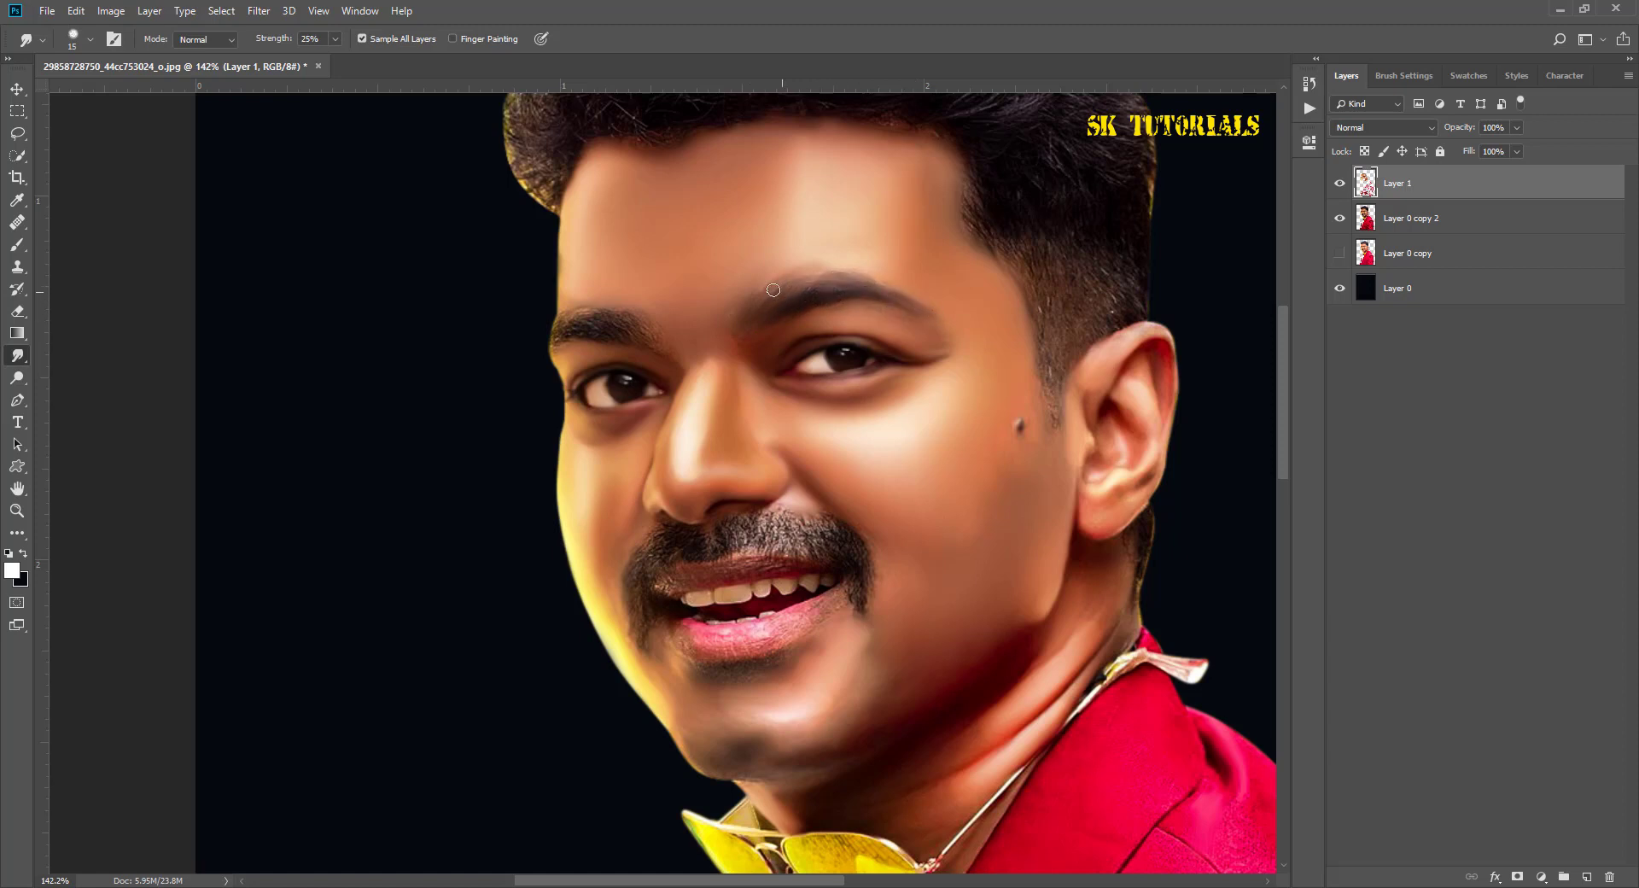
Step: Smooth the neck shading up toward the ear with a 40 smudge brush
{"action": "scroll", "coordinate": [841, 251], "scroll_direction": "up", "scroll_amount": 3}
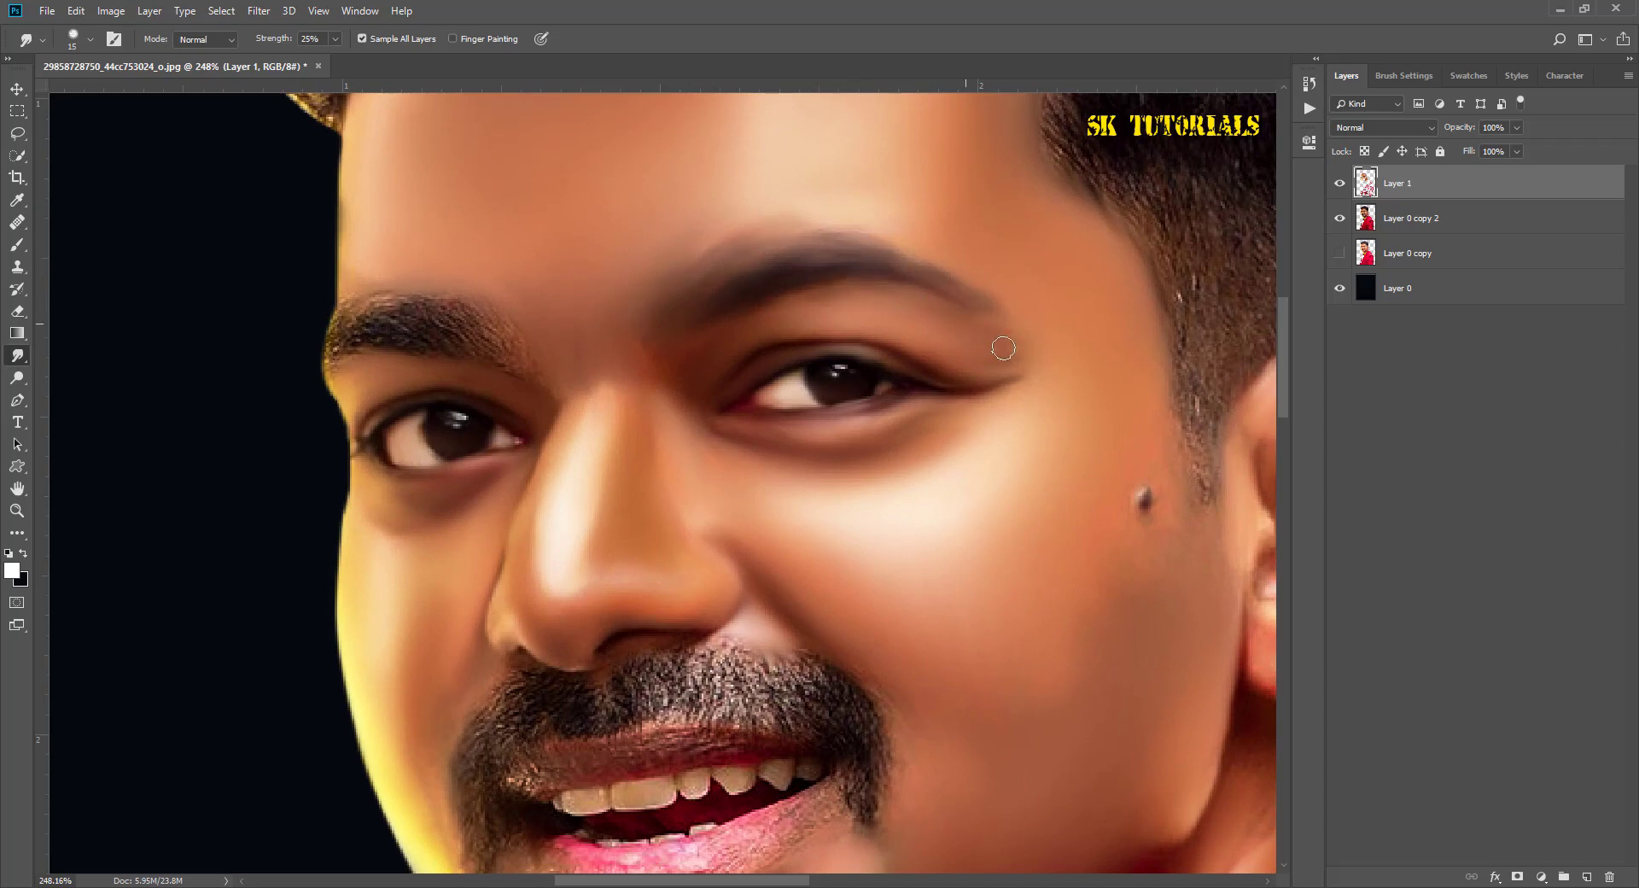
{"action": "scroll", "coordinate": [851, 356], "scroll_direction": "down", "scroll_amount": 4}
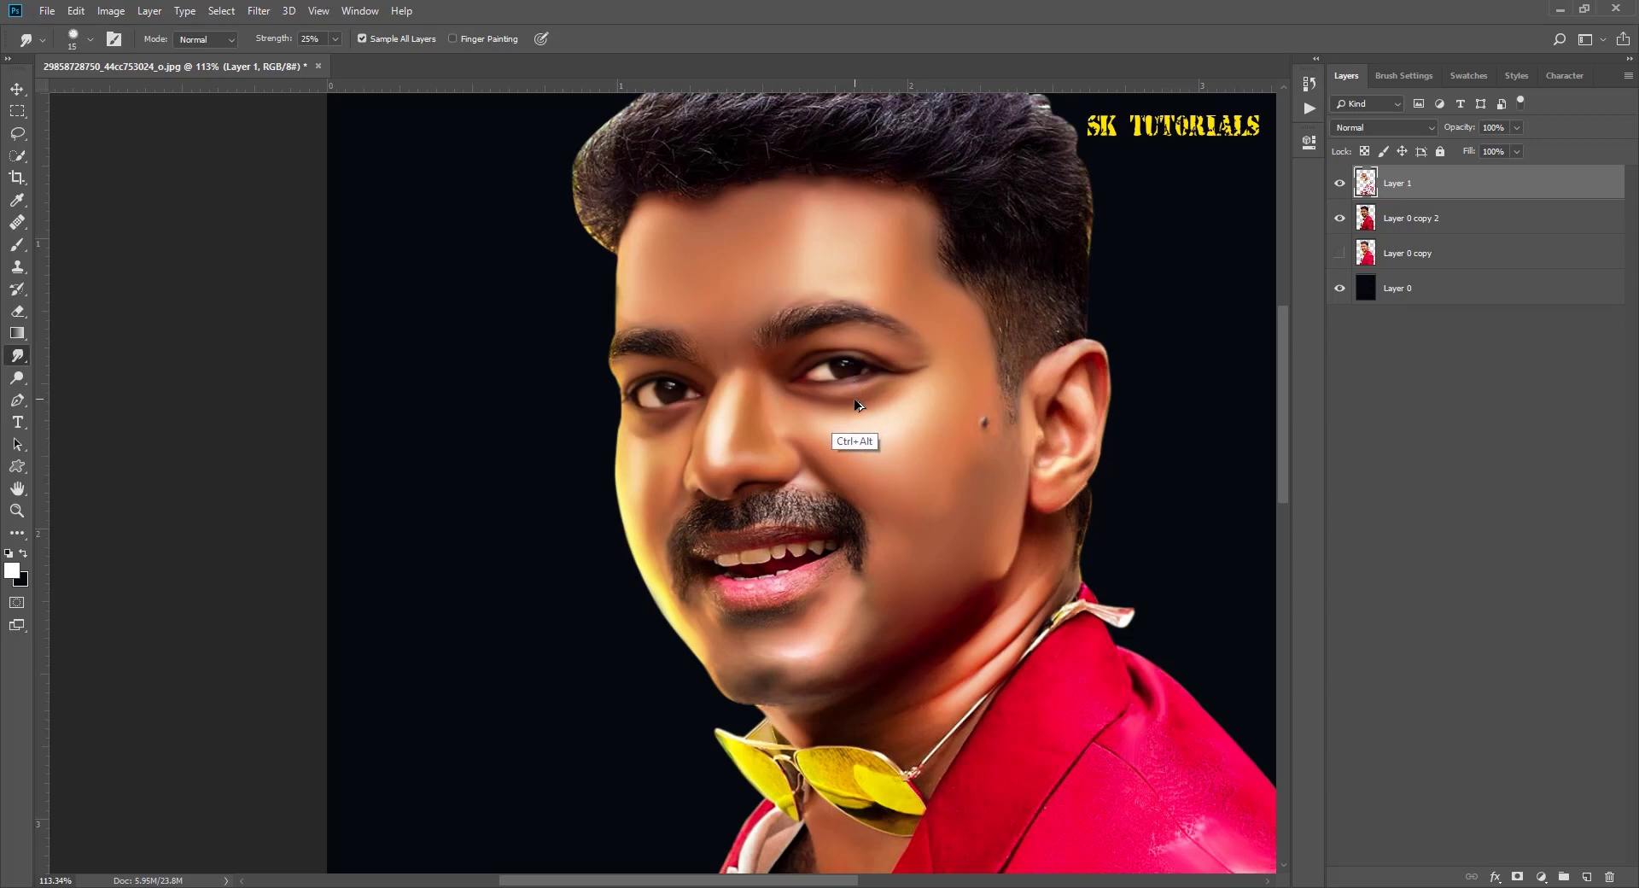
{"action": "scroll", "coordinate": [938, 444], "scroll_direction": "up", "scroll_amount": 3}
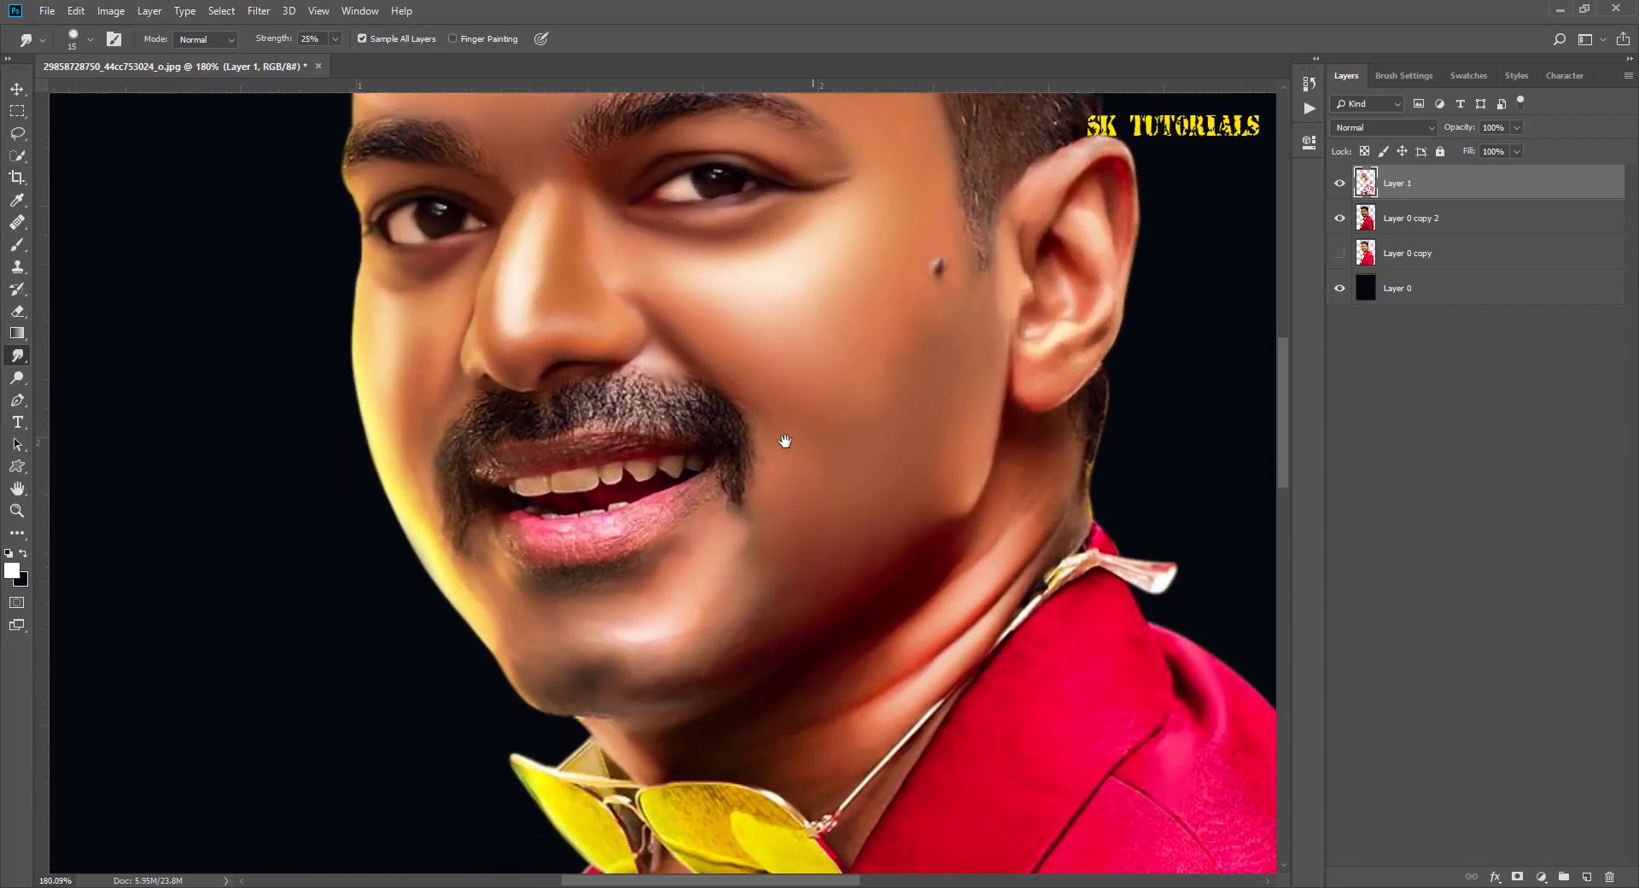
{"action": "left_click_drag", "start_coordinate": [784, 441], "coordinate": [962, 422]}
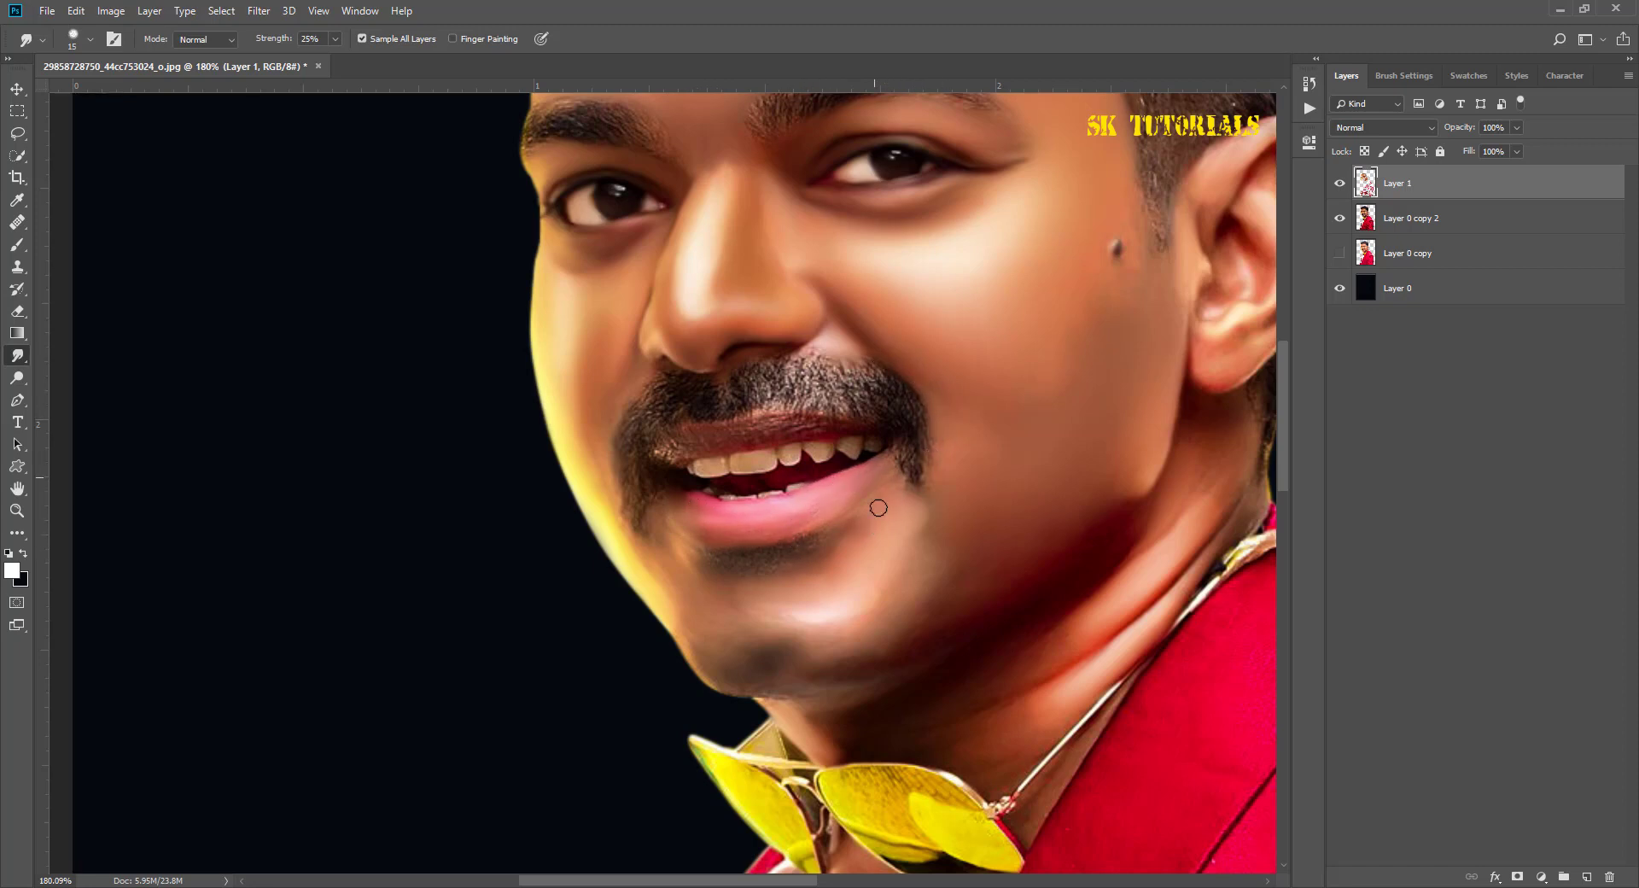
{"action": "key", "text": "bracketright"}
{"action": "key", "text": "bracketright"}
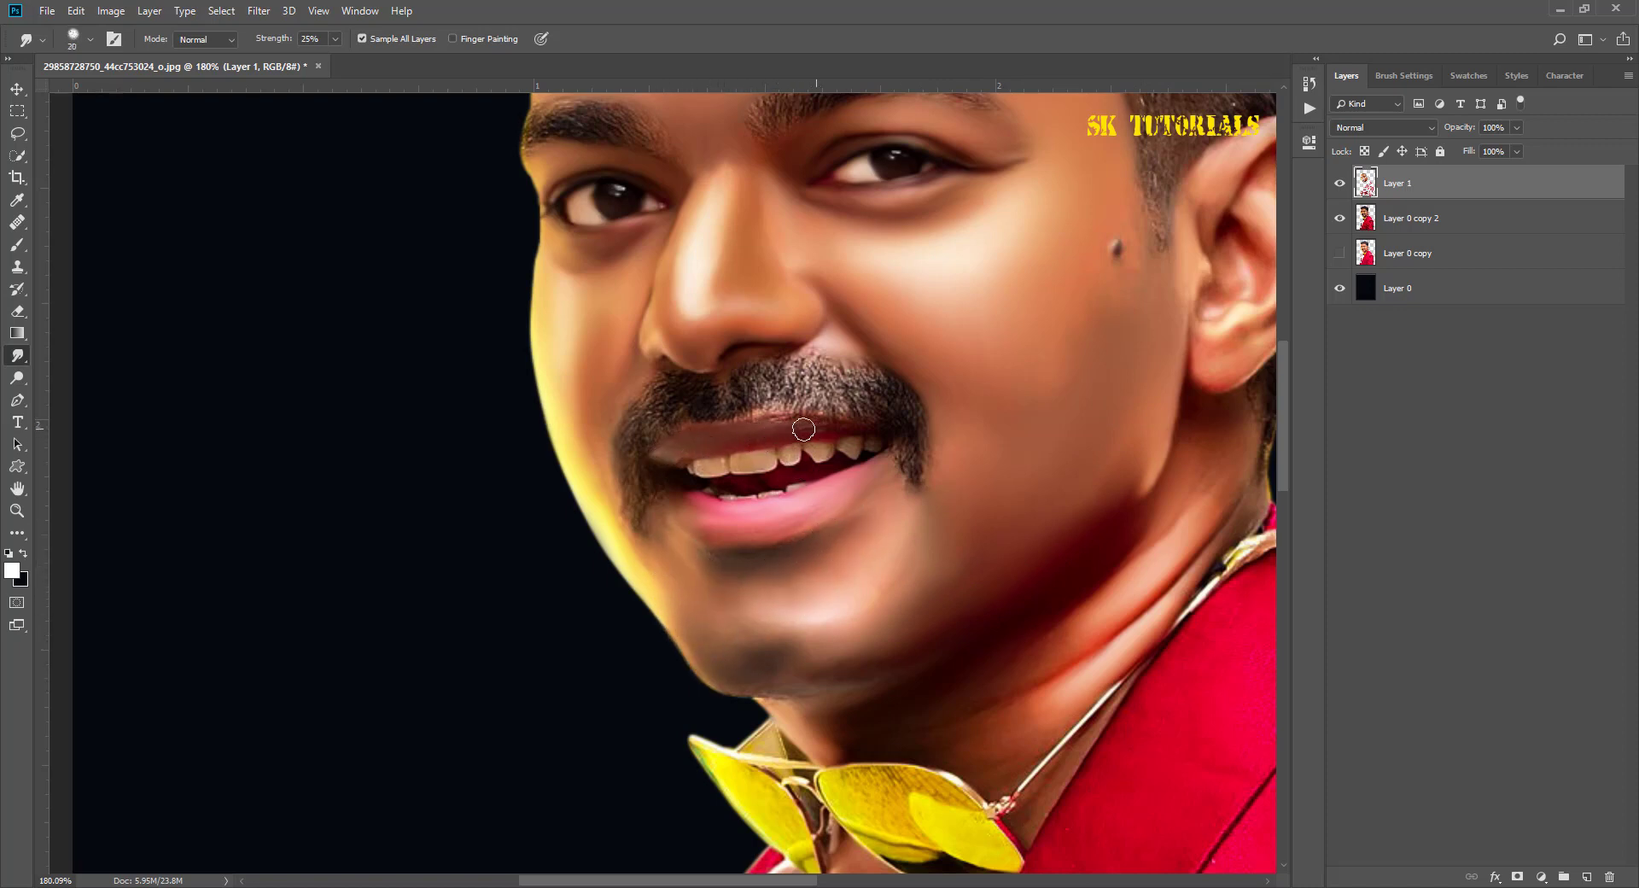
{"action": "scroll", "coordinate": [747, 493], "scroll_direction": "up", "scroll_amount": 3}
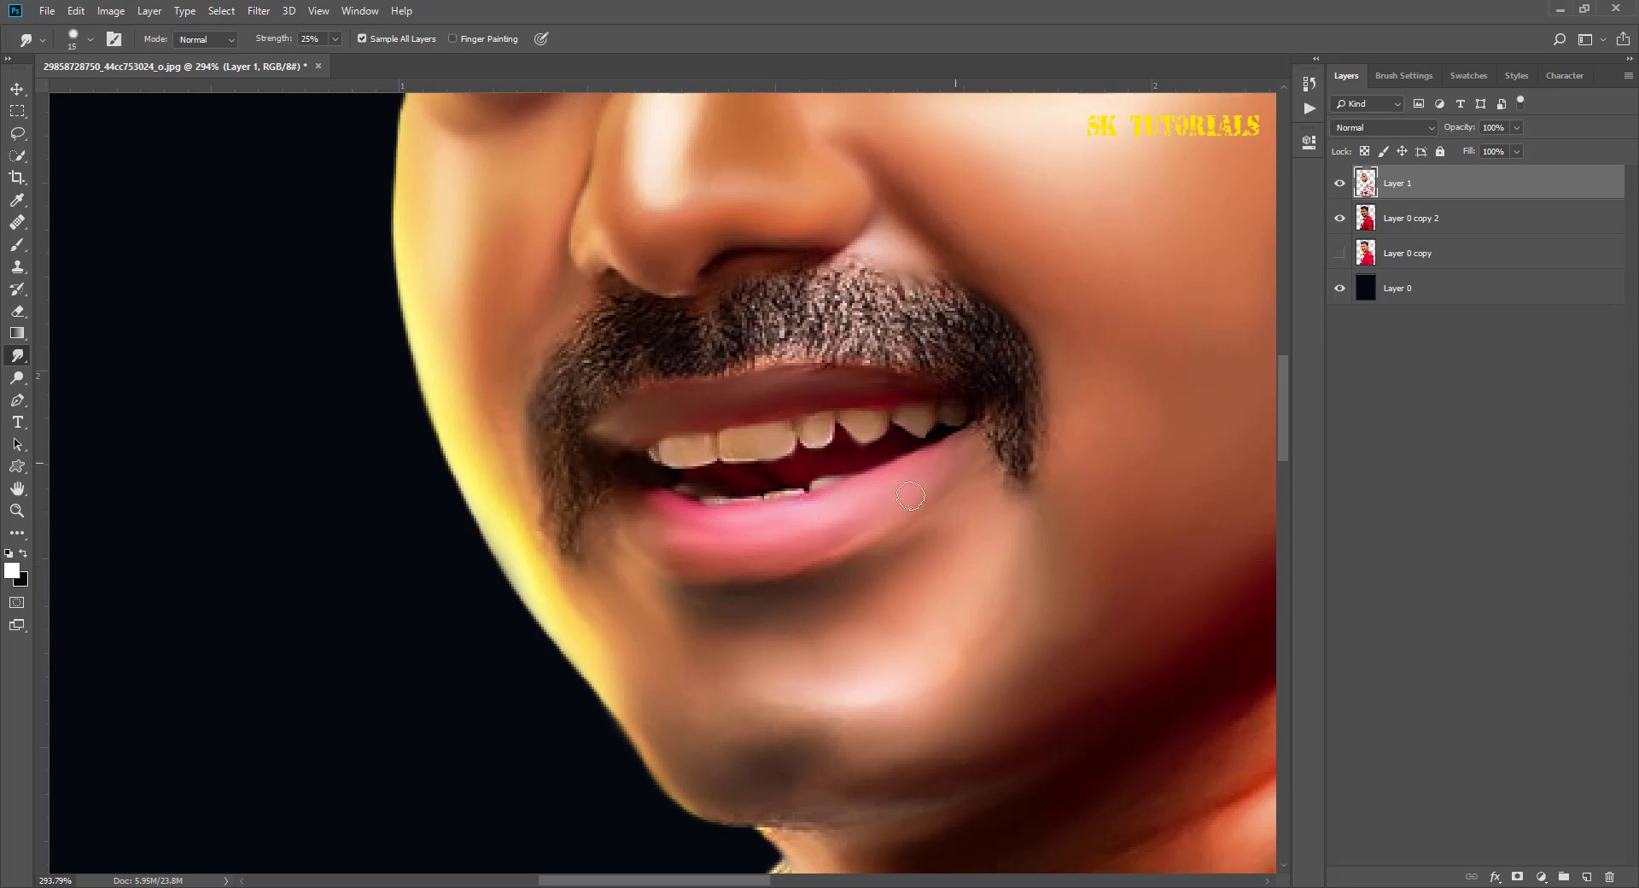
{"action": "scroll", "coordinate": [841, 505], "scroll_direction": "down", "scroll_amount": 5}
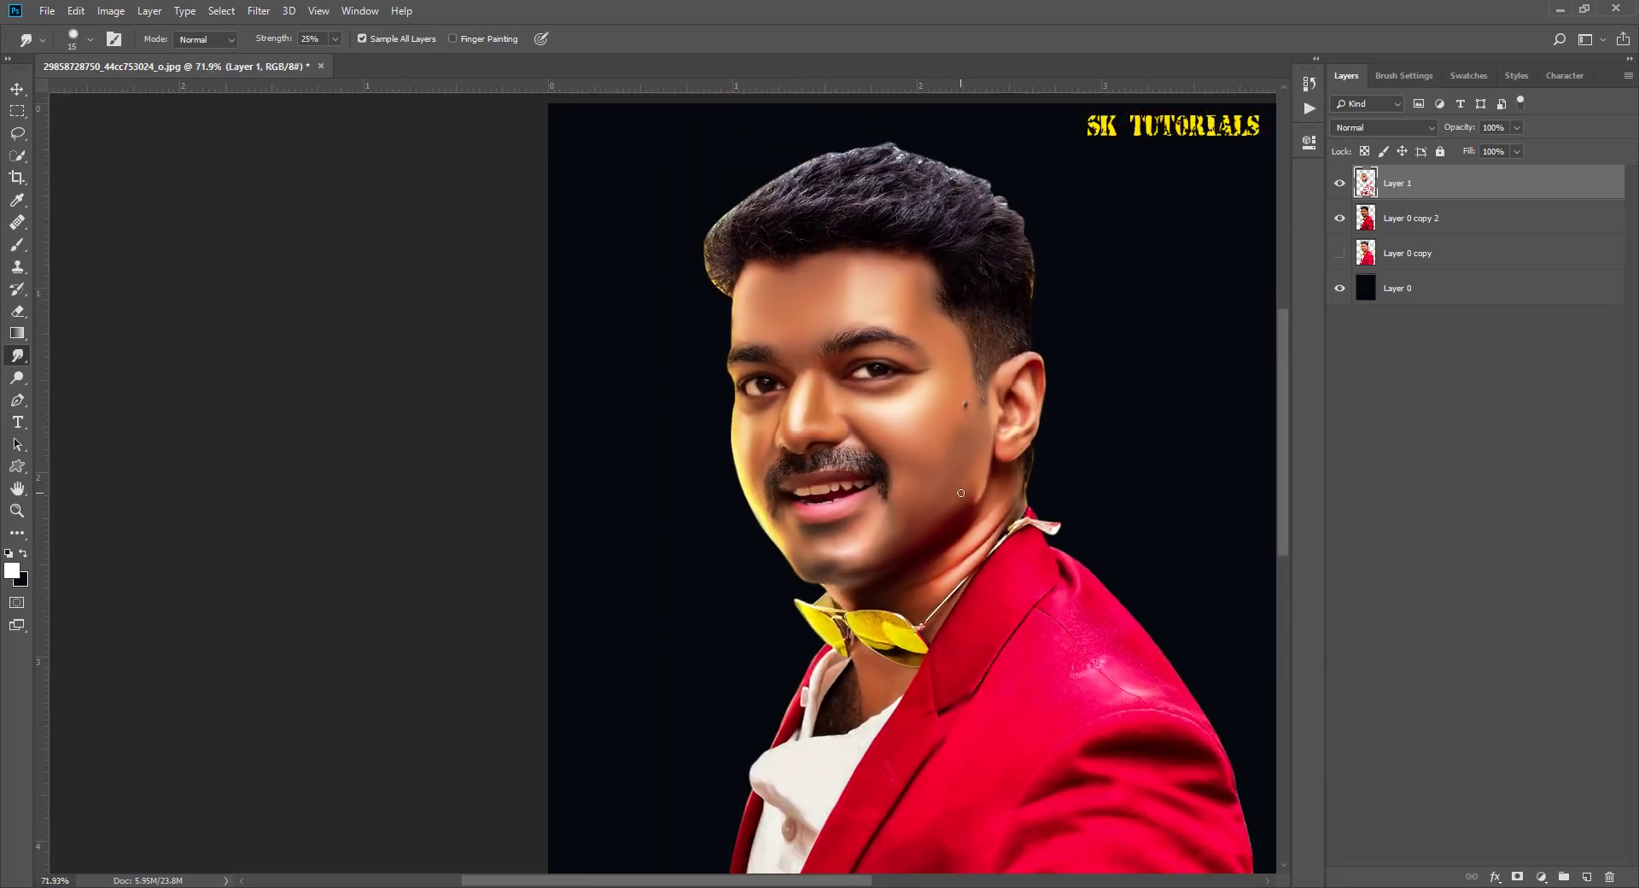
{"action": "scroll", "coordinate": [873, 484], "scroll_direction": "up", "scroll_amount": 2}
{"action": "key", "text": "bracketright"}
{"action": "key", "text": "bracketright"}
{"action": "key", "text": "bracketright"}
{"action": "left_click_drag", "start_coordinate": [835, 523], "coordinate": [964, 398]}
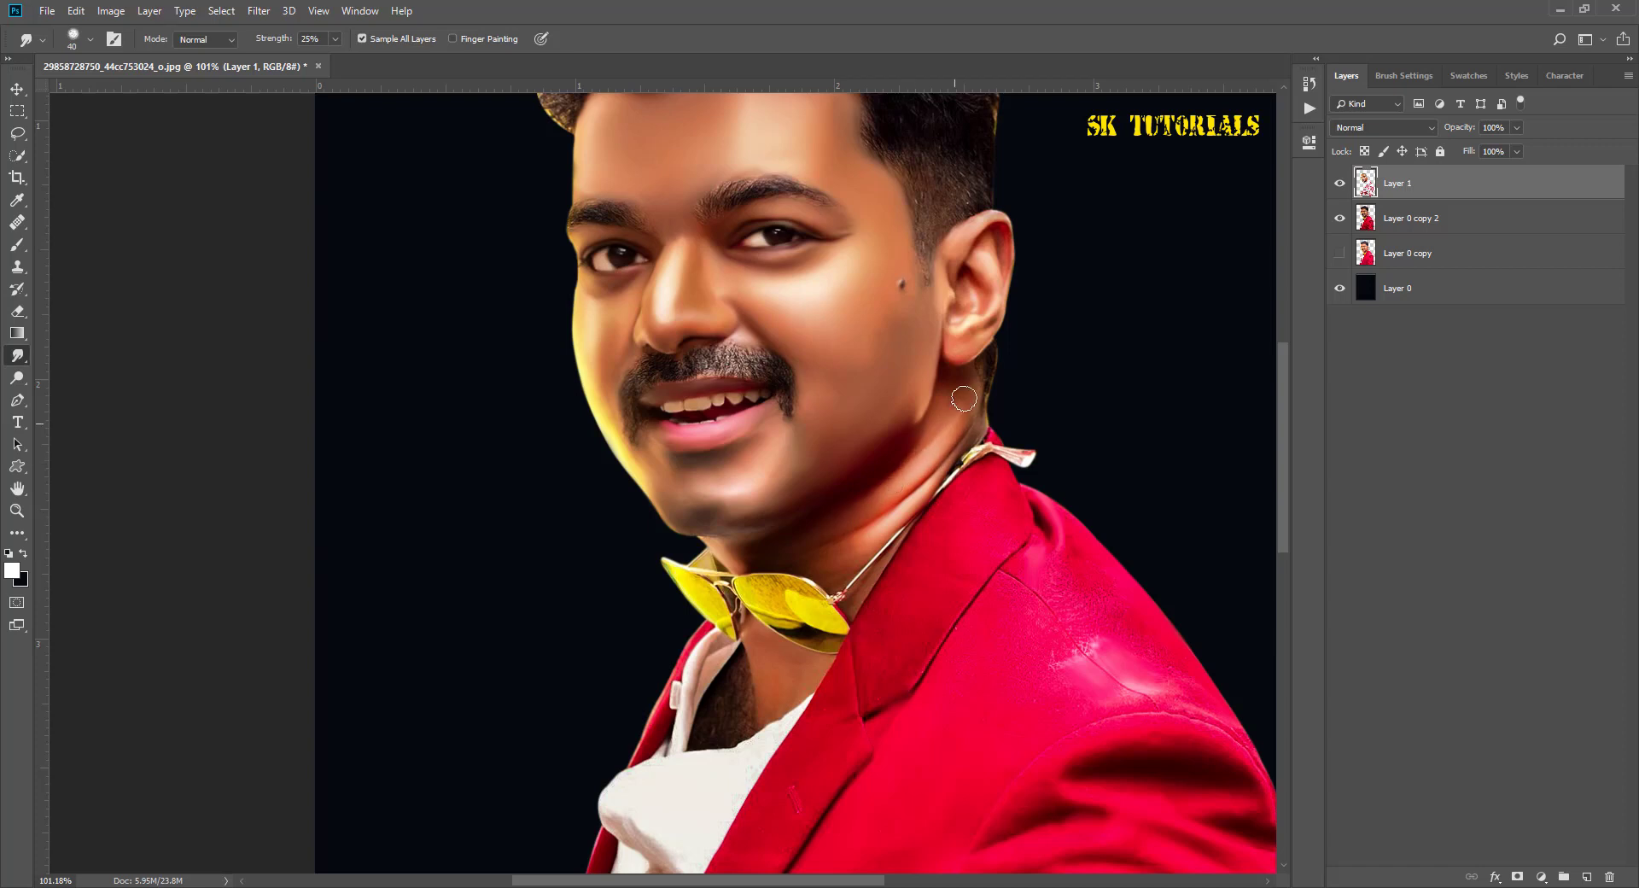
Step: Select the person's outline and smudge the bright highlight on the jacket shoulder
{"action": "left_click", "coordinate": [1359, 219], "text": "ctrl"}
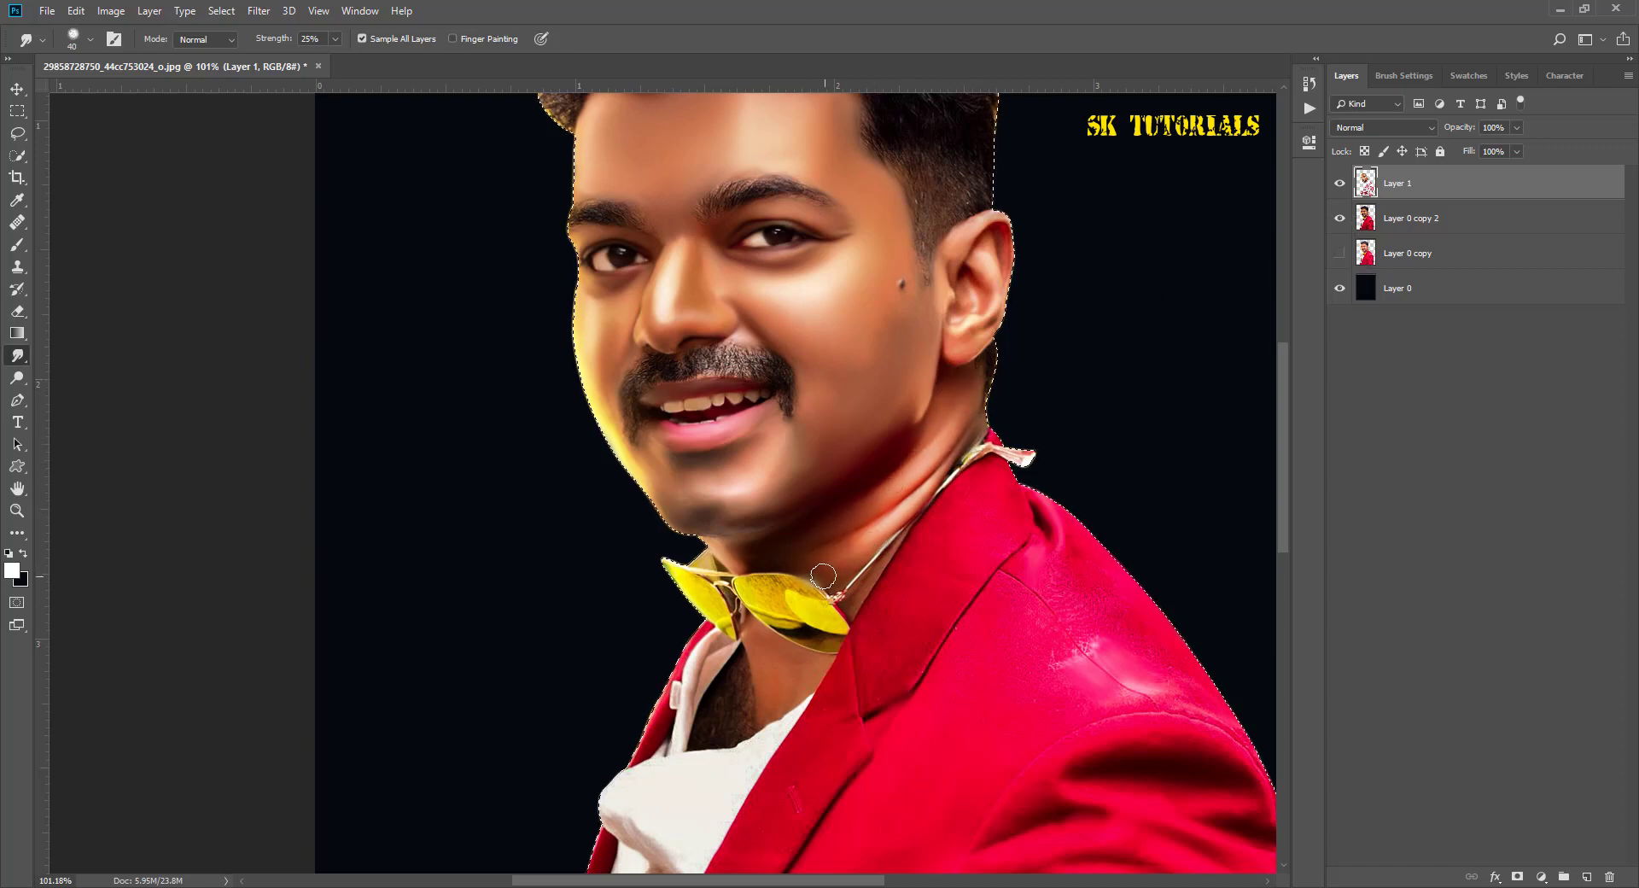
{"action": "scroll", "coordinate": [908, 510], "scroll_direction": "up", "scroll_amount": 2}
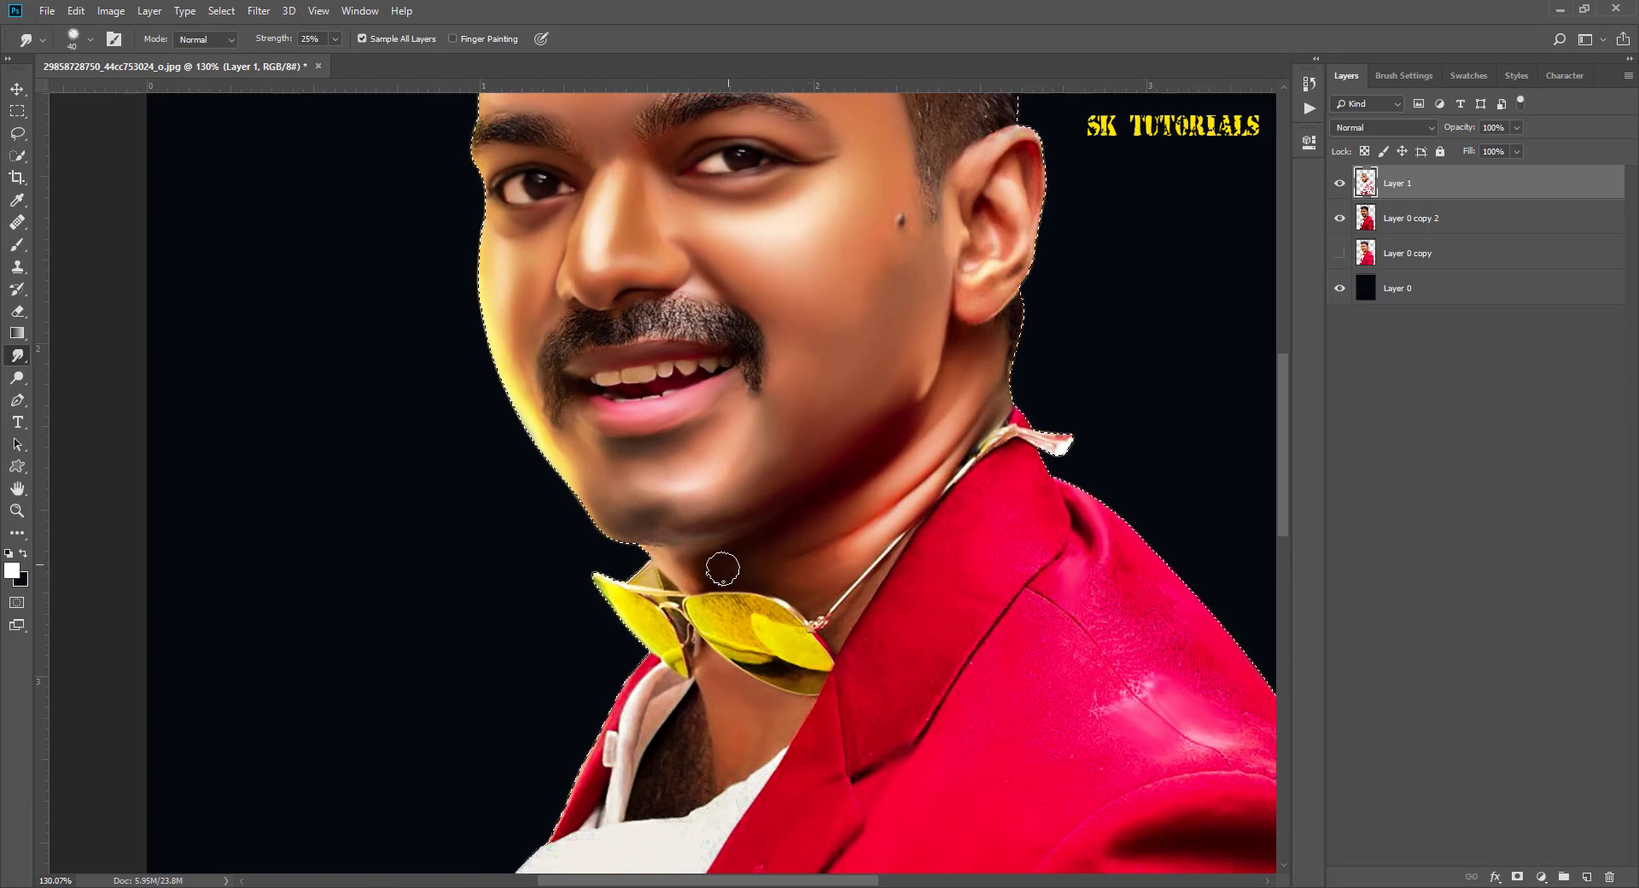
{"action": "scroll", "coordinate": [891, 508], "scroll_direction": "down", "scroll_amount": 4}
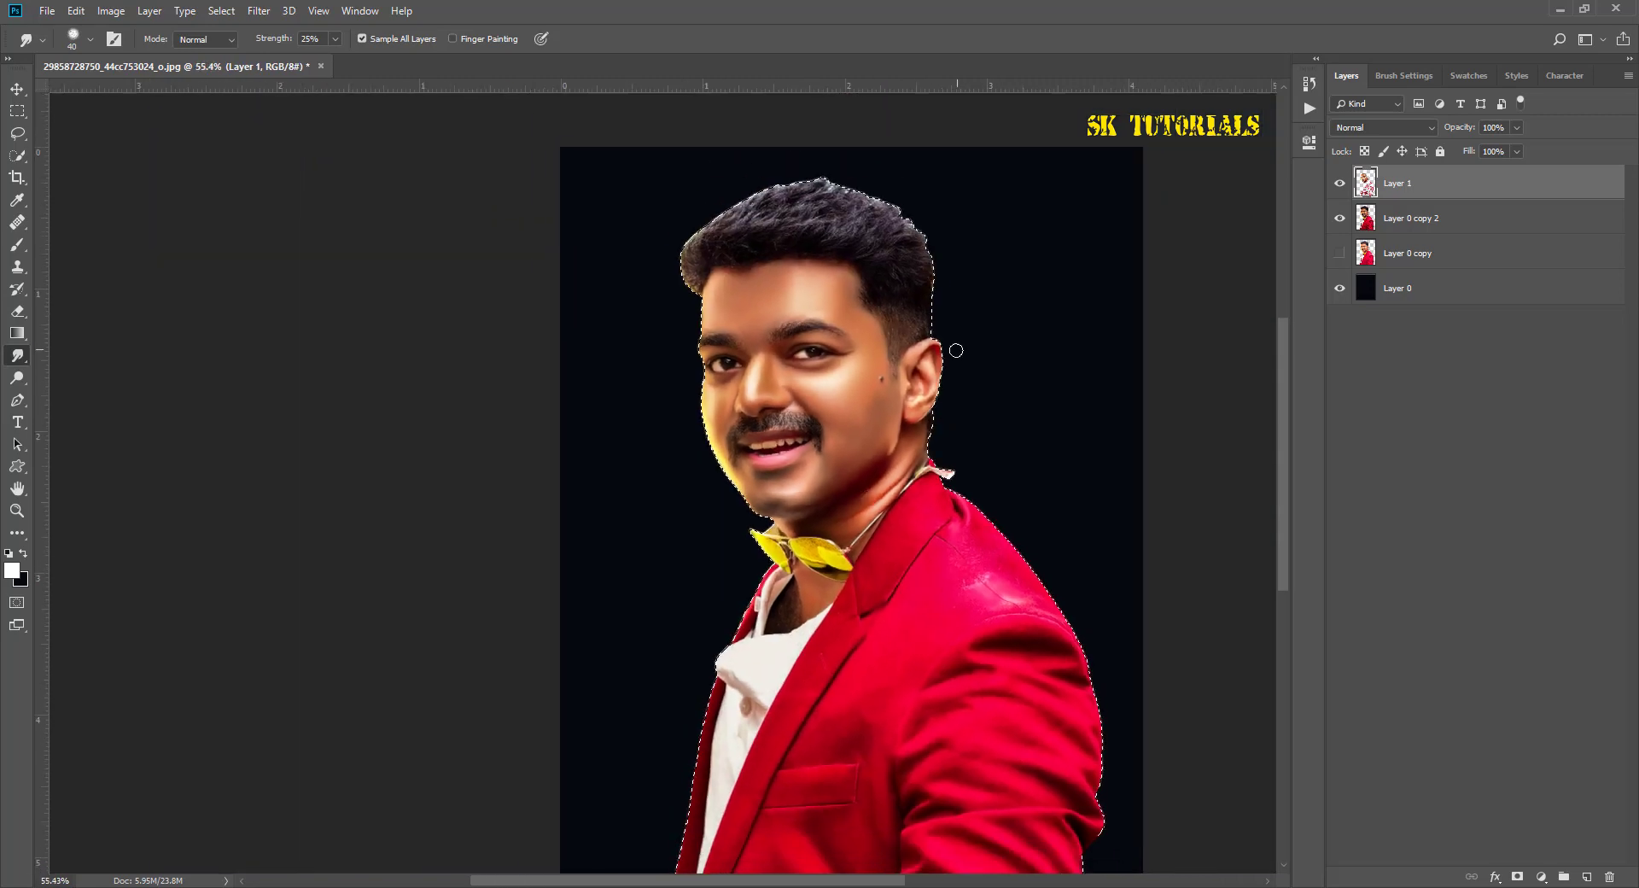
{"action": "scroll", "coordinate": [891, 507], "scroll_direction": "down", "scroll_amount": 1}
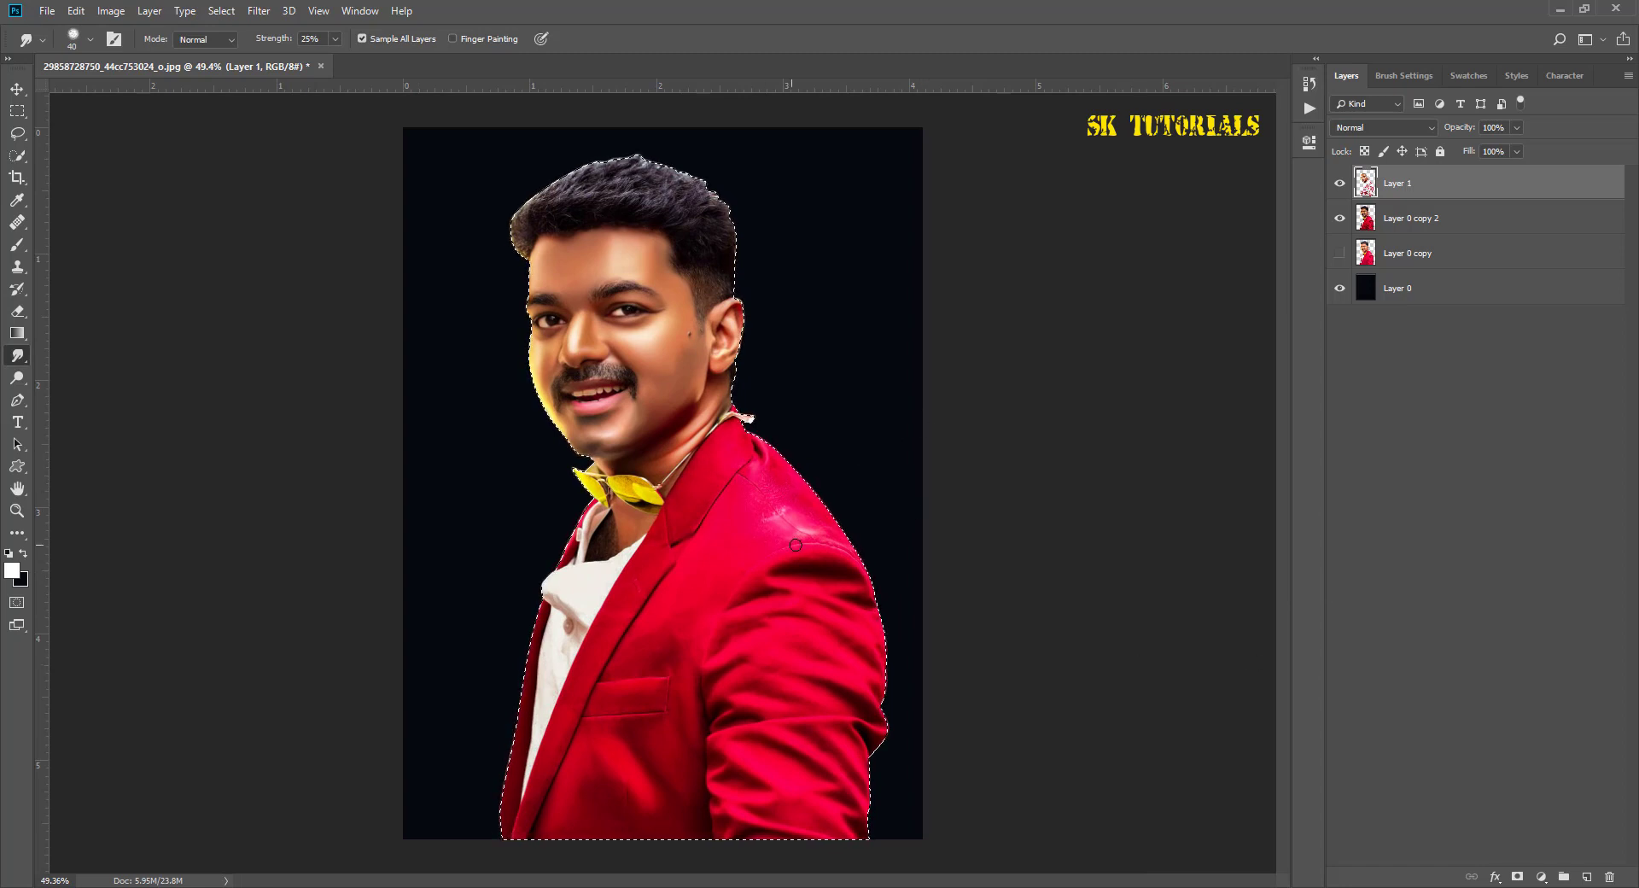
{"action": "scroll", "coordinate": [772, 538], "scroll_direction": "up", "scroll_amount": 3}
{"action": "left_click_drag", "start_coordinate": [776, 446], "coordinate": [768, 476]}
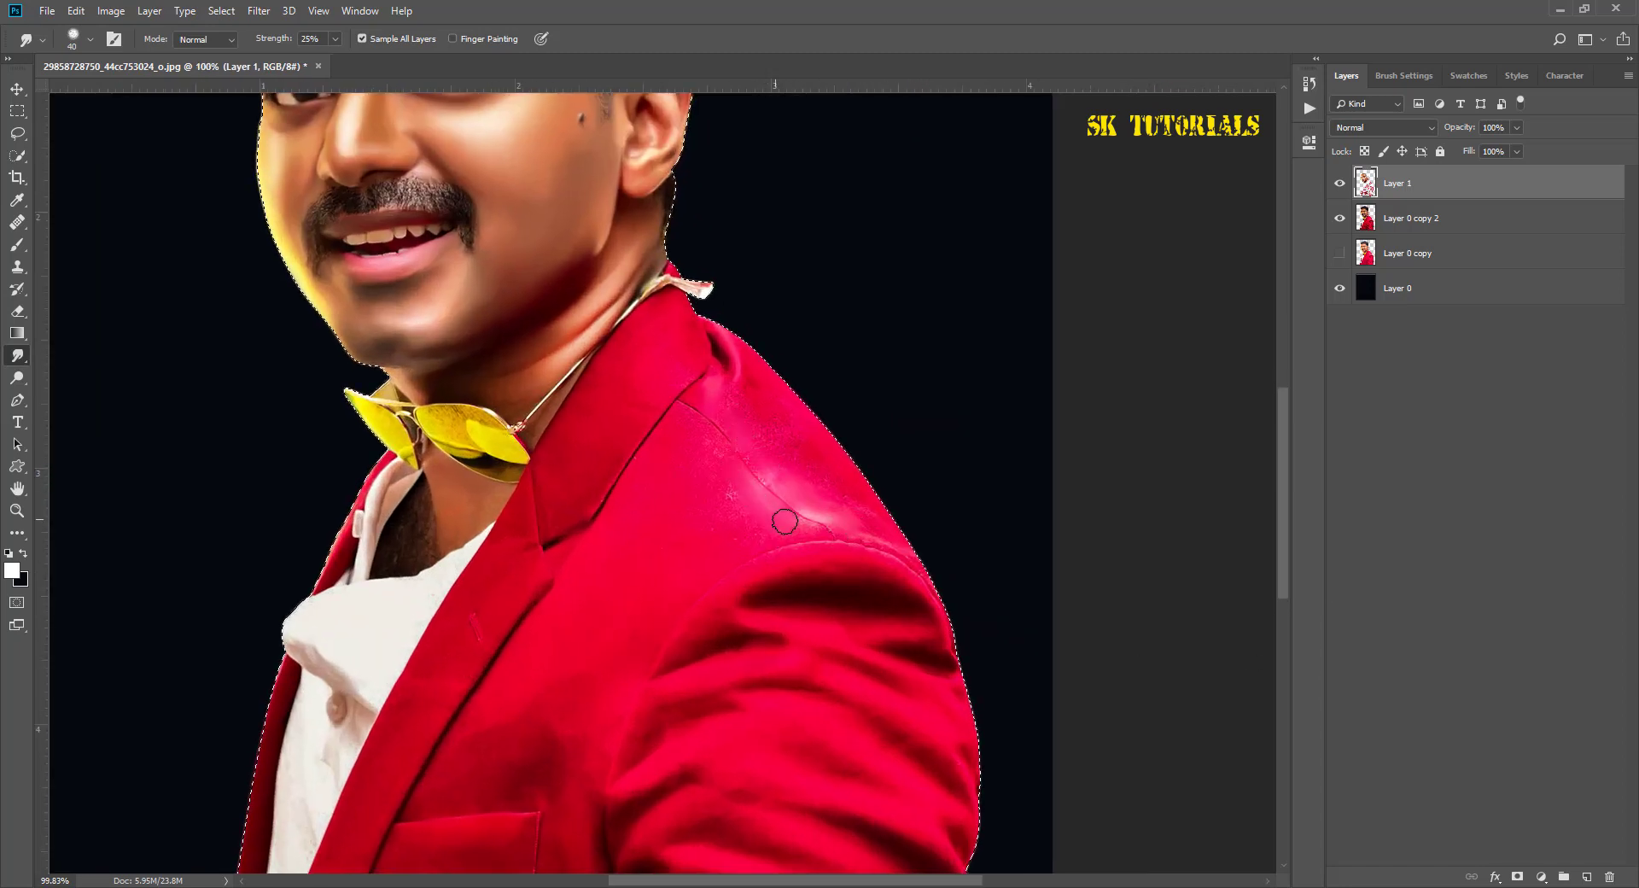
Step: Zoom out and add a new empty Layer 2 on top
{"action": "scroll", "coordinate": [744, 403], "scroll_direction": "down", "scroll_amount": 6}
{"action": "scroll", "coordinate": [745, 403], "scroll_direction": "down", "scroll_amount": 1}
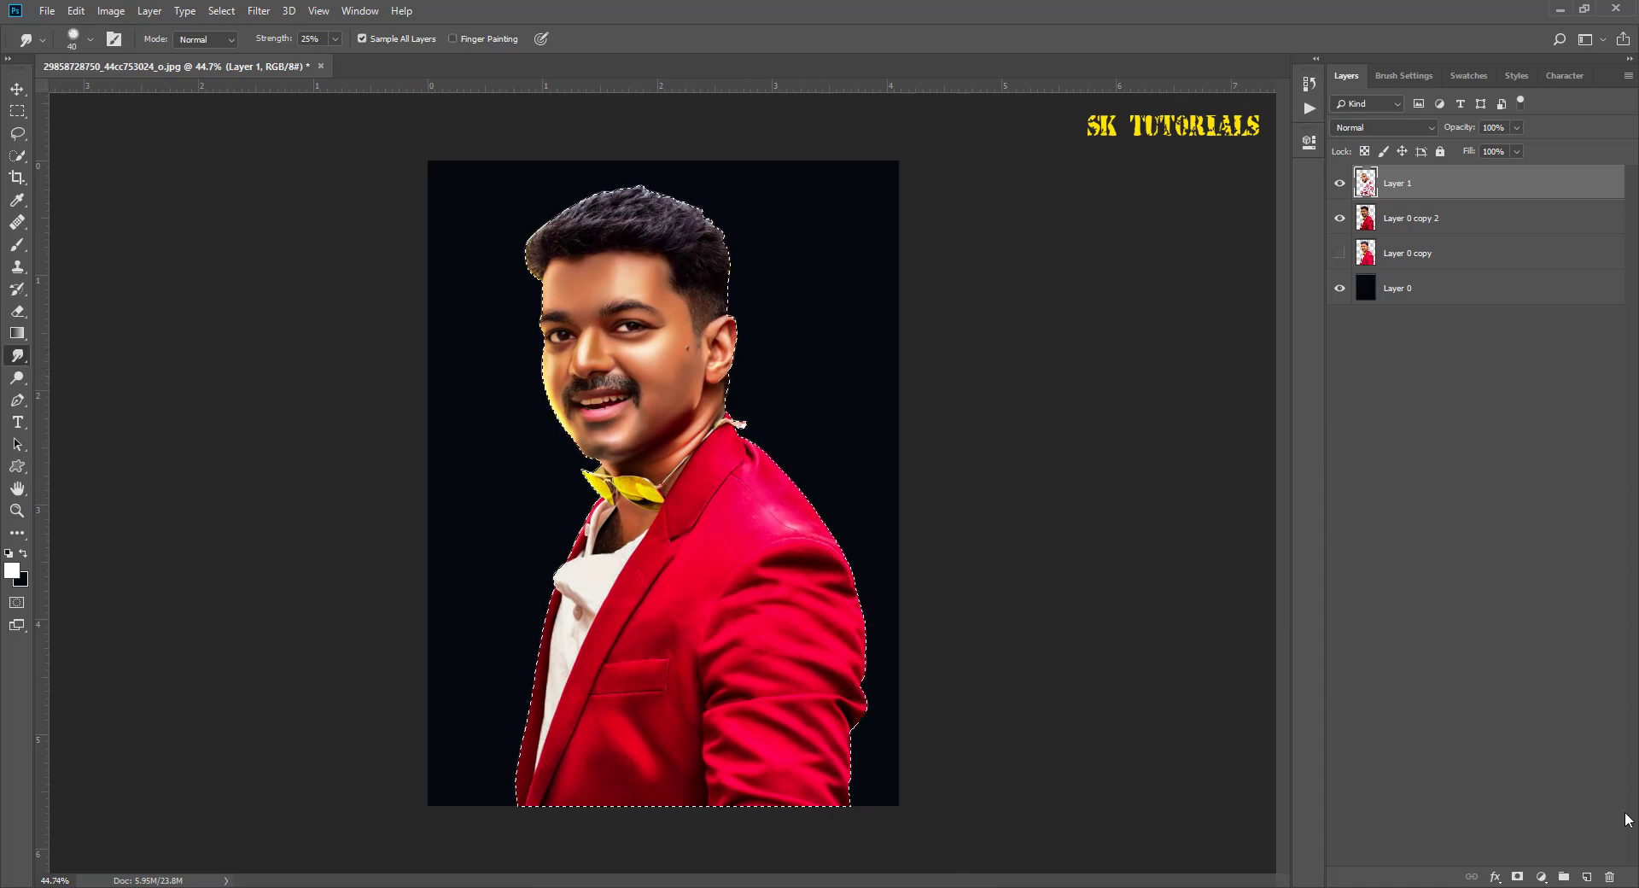
{"action": "left_click", "coordinate": [1582, 877]}
Step: Set white foreground and a Soft Round brush at size 20, 20% opacity
{"action": "left_click", "coordinate": [11, 570]}
{"action": "left_click", "coordinate": [921, 478]}
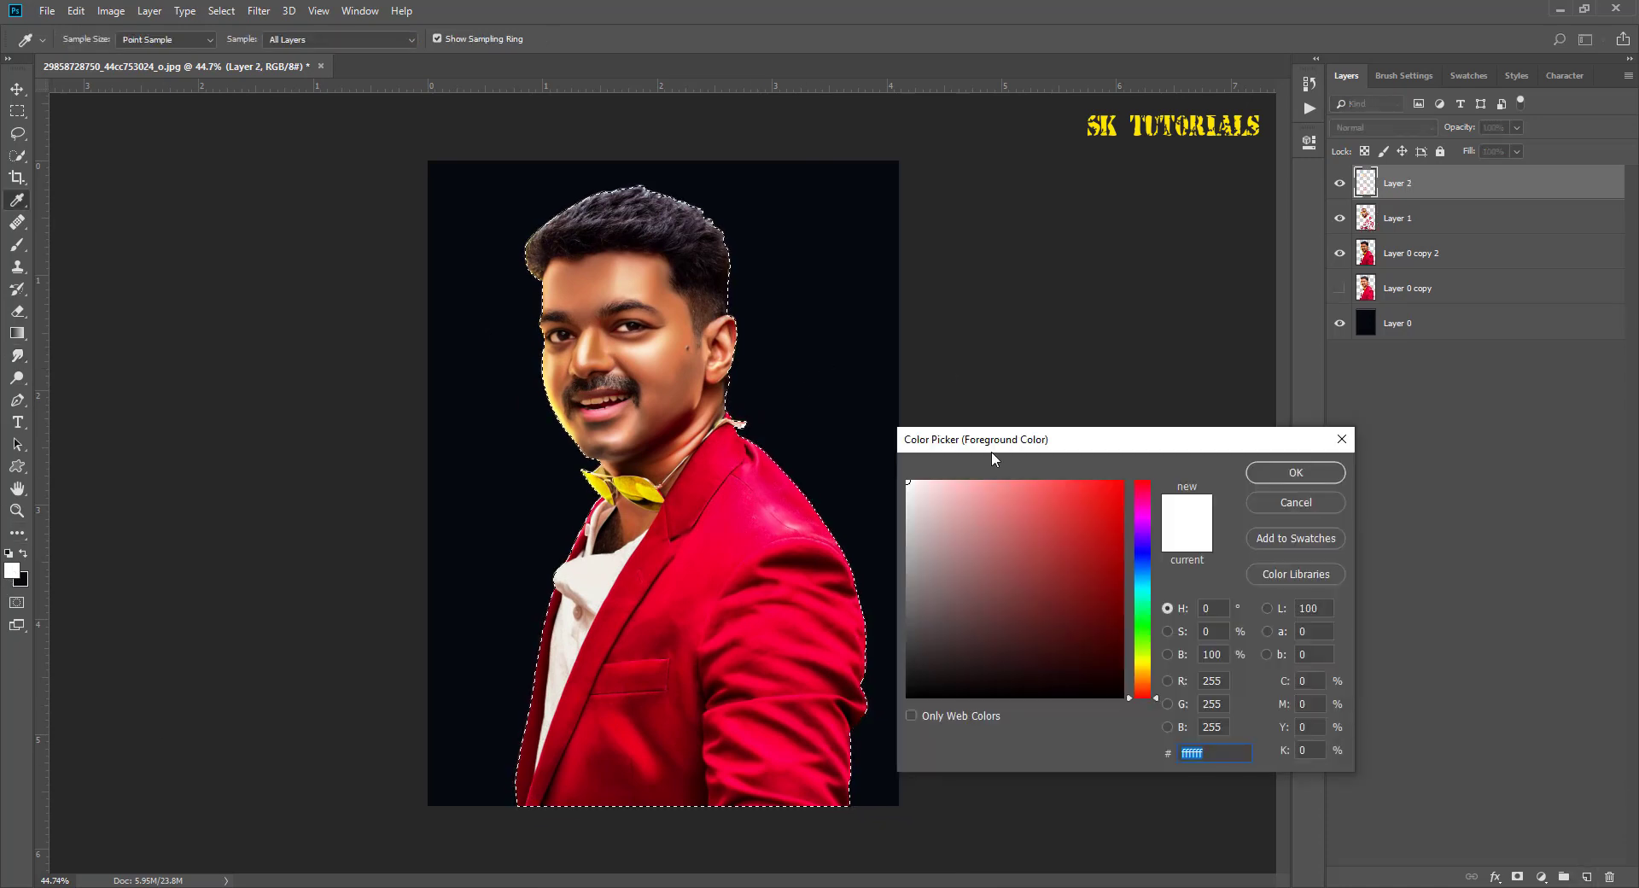
{"action": "left_click", "coordinate": [1288, 470]}
{"action": "key", "text": "b"}
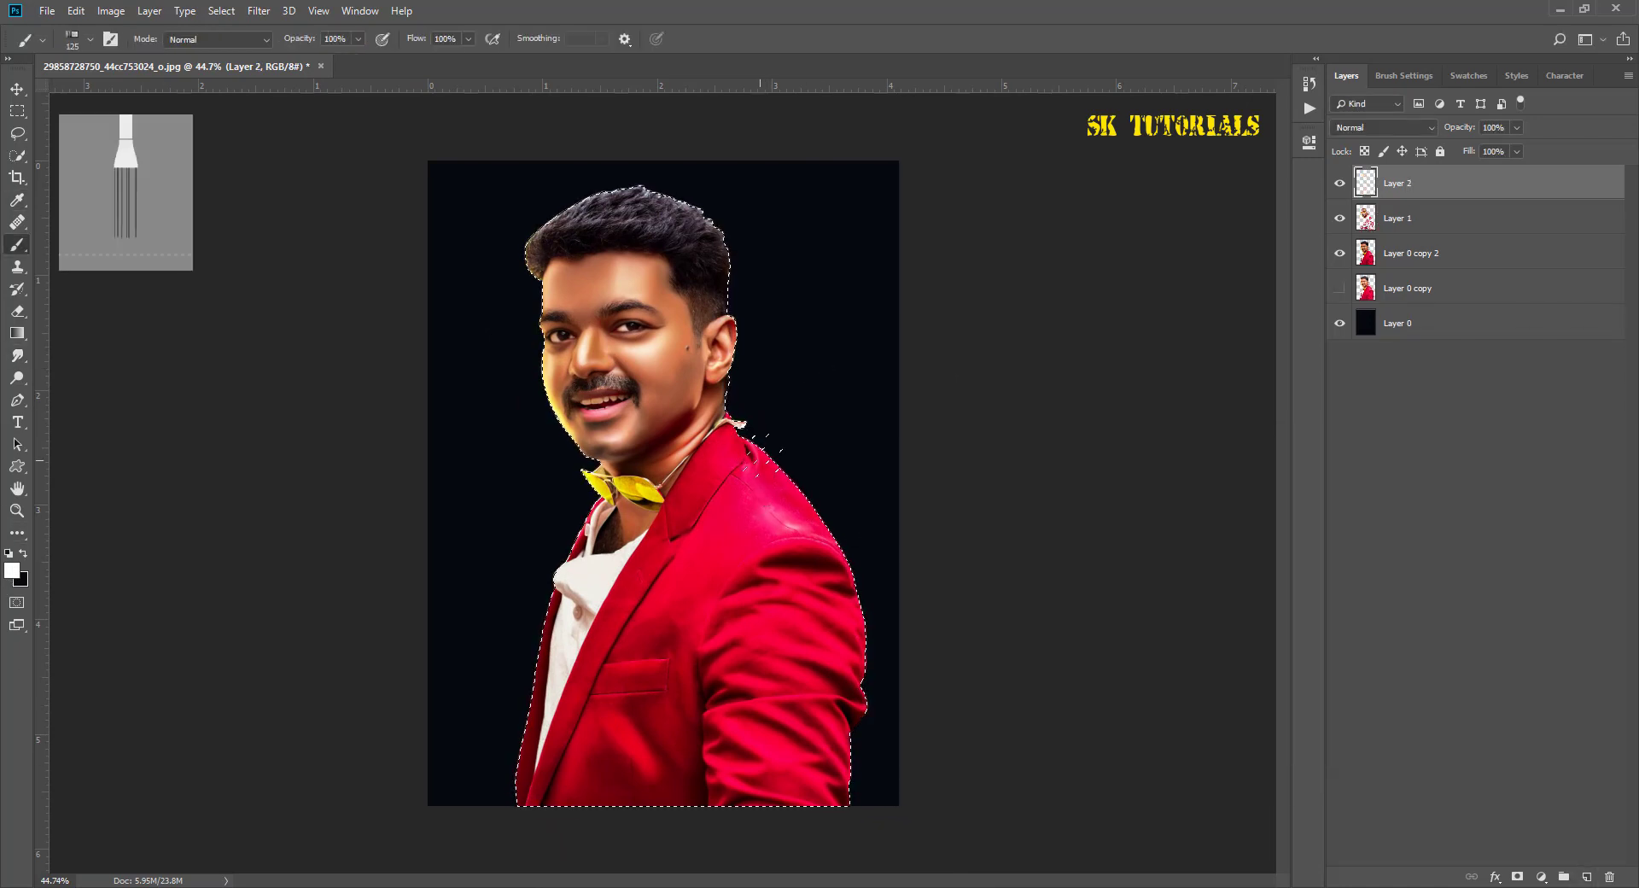
{"action": "right_click", "coordinate": [759, 459]}
{"action": "left_click", "coordinate": [342, 282]}
{"action": "key", "text": "Return"}
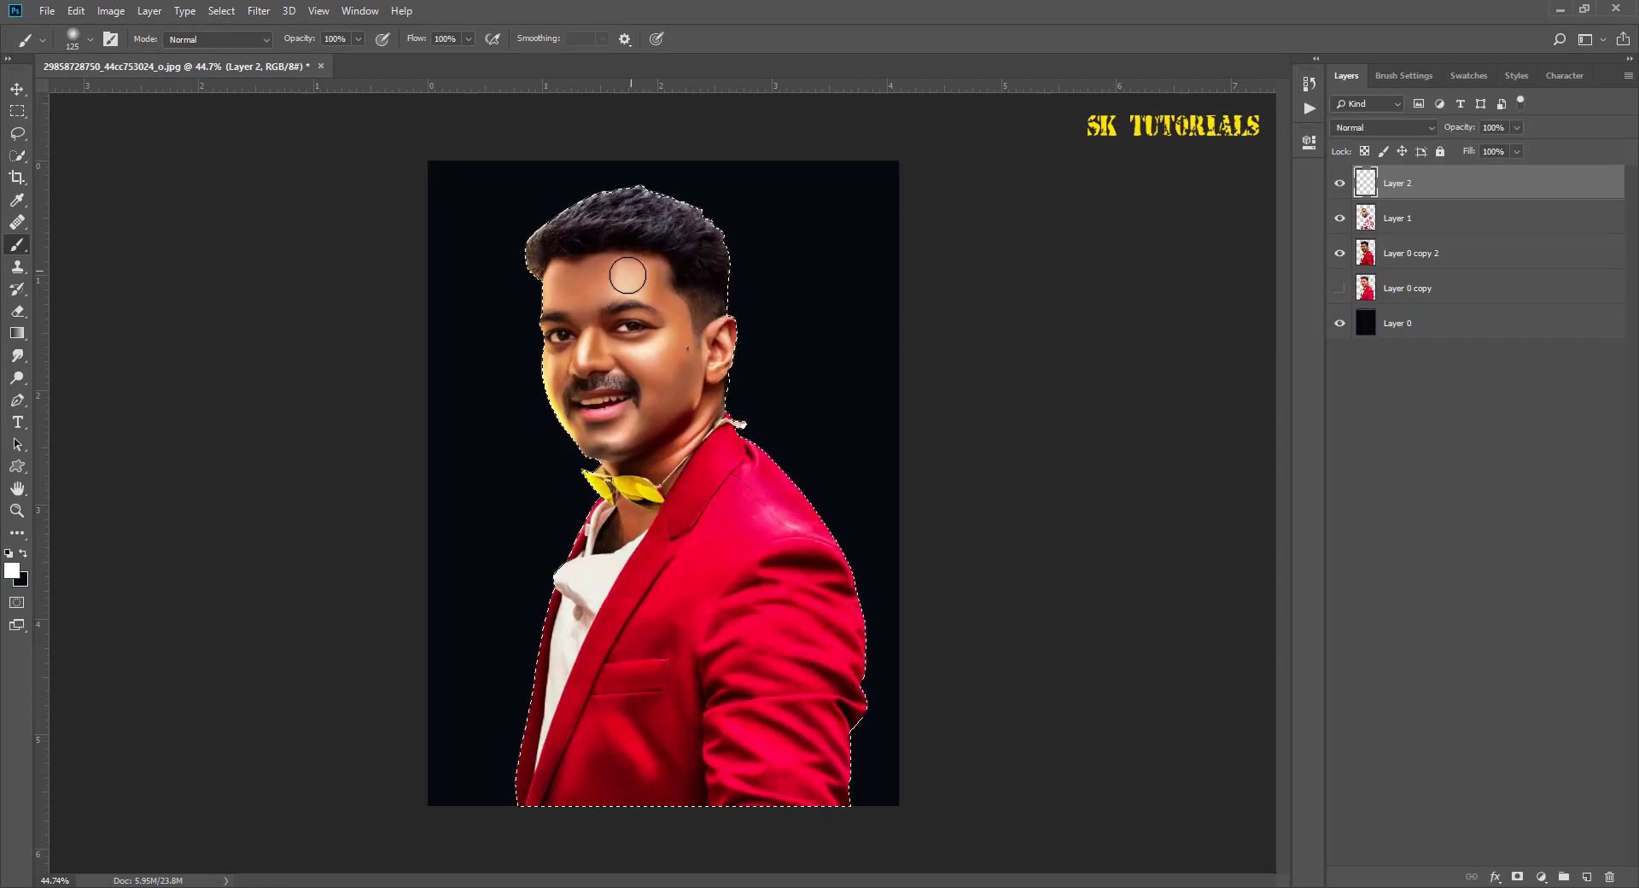
{"action": "key", "text": "bracketleft"}
{"action": "key", "text": "bracketleft"}
{"action": "key", "text": "bracketleft"}
{"action": "key", "text": "2"}
Step: Paint faint white strokes along the shoulder edge, below it and on the lower arm
{"action": "scroll", "coordinate": [811, 512], "scroll_direction": "up", "scroll_amount": 2, "text": "alt"}
{"action": "scroll", "coordinate": [837, 538], "scroll_direction": "up", "scroll_amount": 1, "text": "alt"}
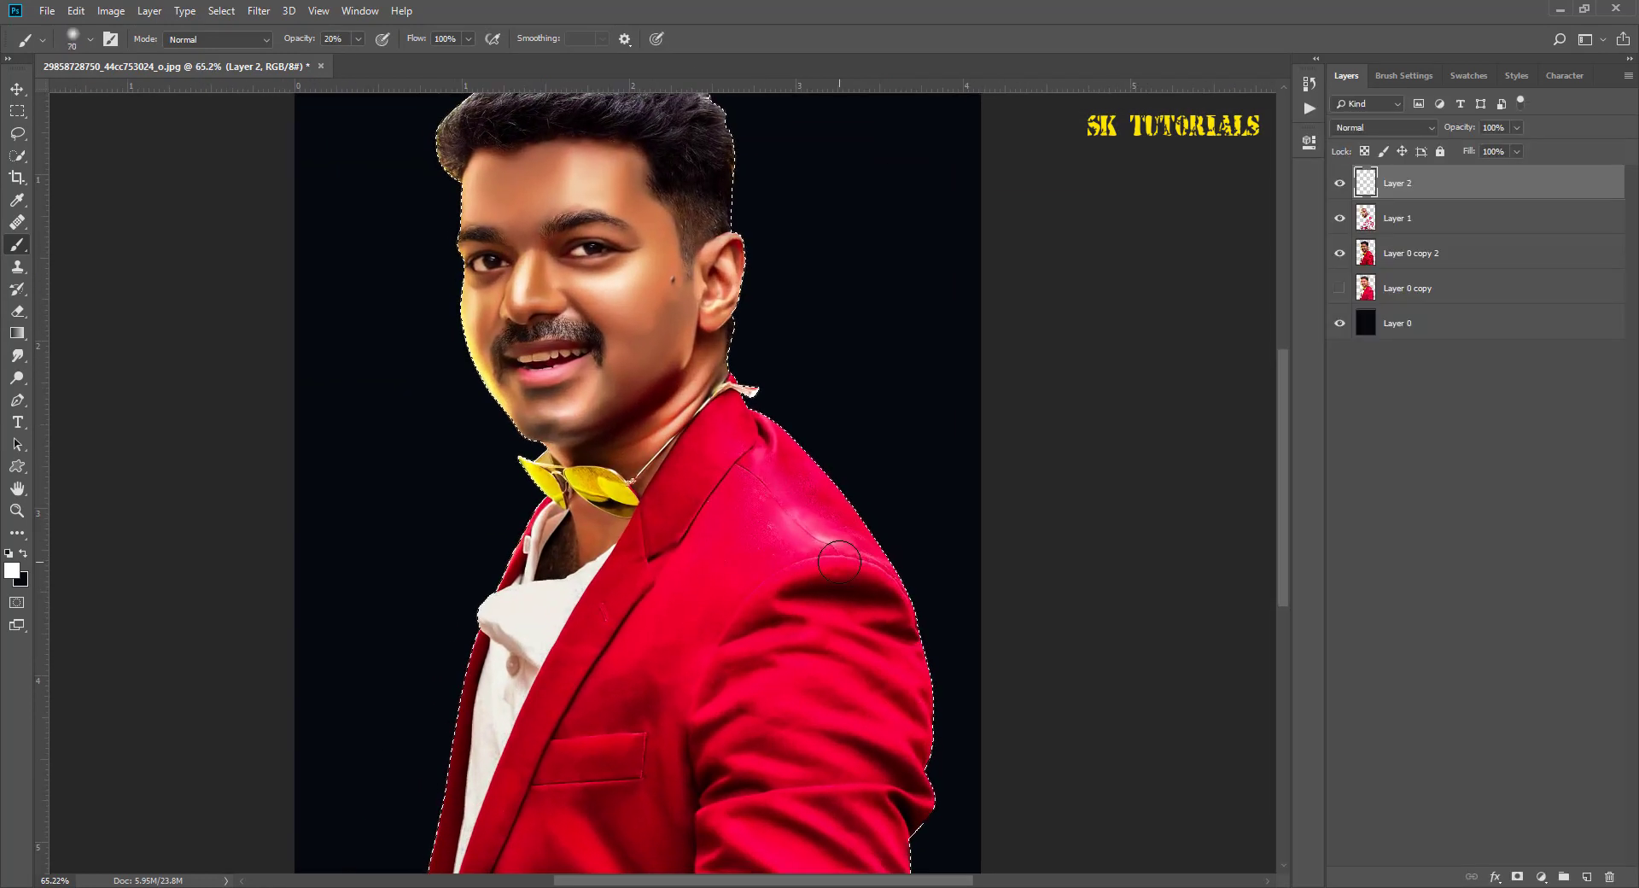
{"action": "left_click_drag", "start_coordinate": [862, 563], "coordinate": [900, 589]}
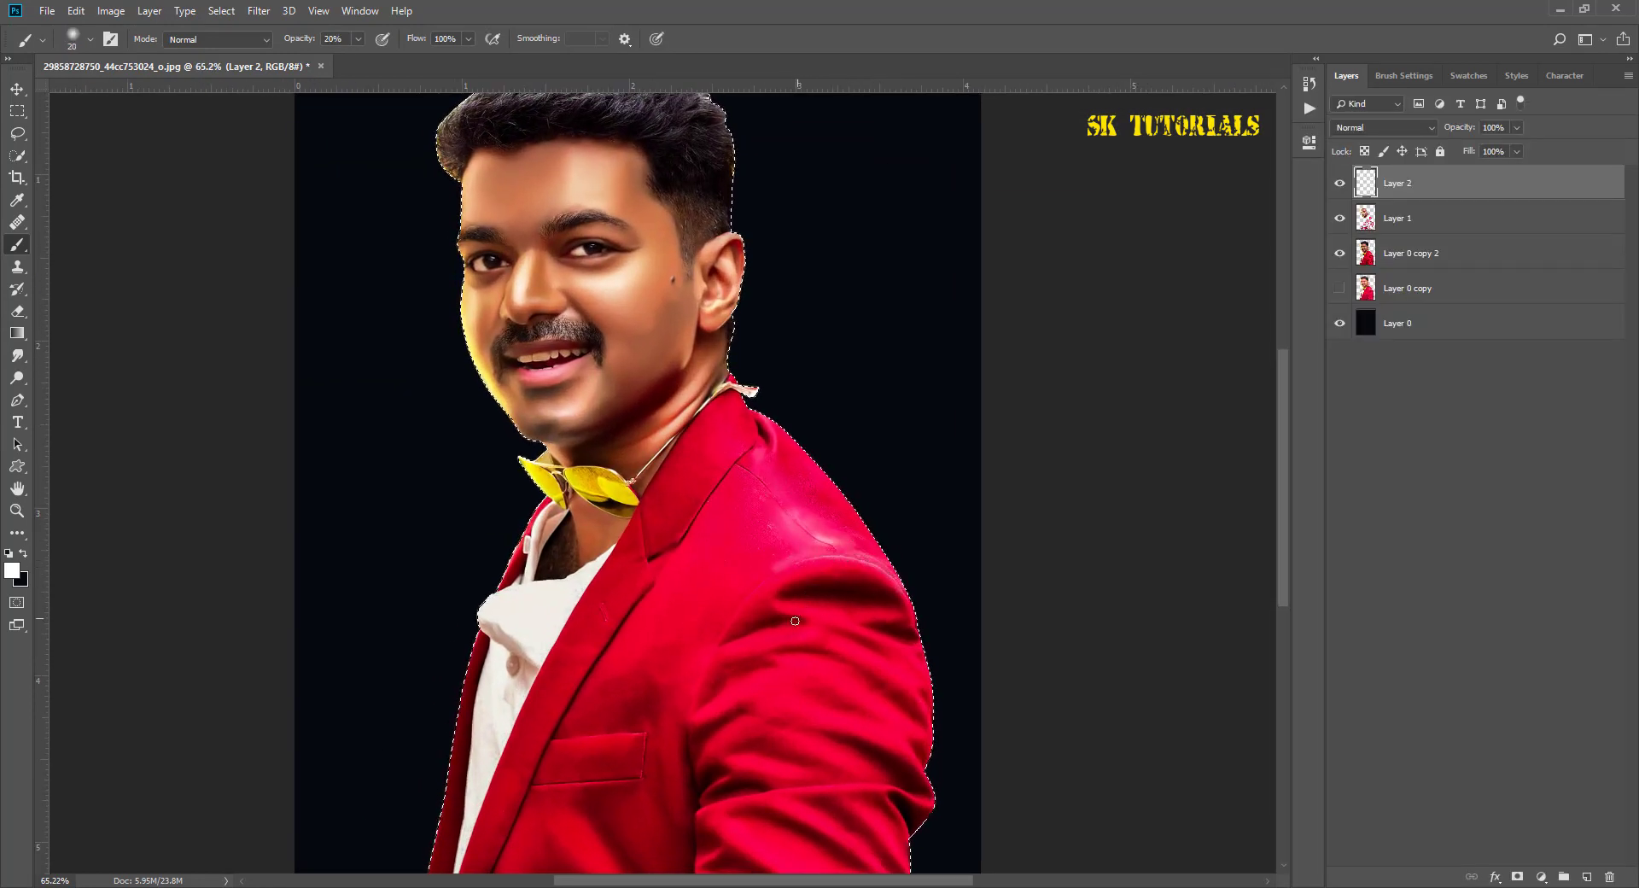
{"action": "mouse_move", "coordinate": [777, 604]}
{"action": "left_mouse_down"}
{"action": "mouse_move", "coordinate": [832, 616]}
{"action": "mouse_move", "coordinate": [815, 563]}
{"action": "mouse_move", "coordinate": [868, 659]}
{"action": "left_mouse_up"}
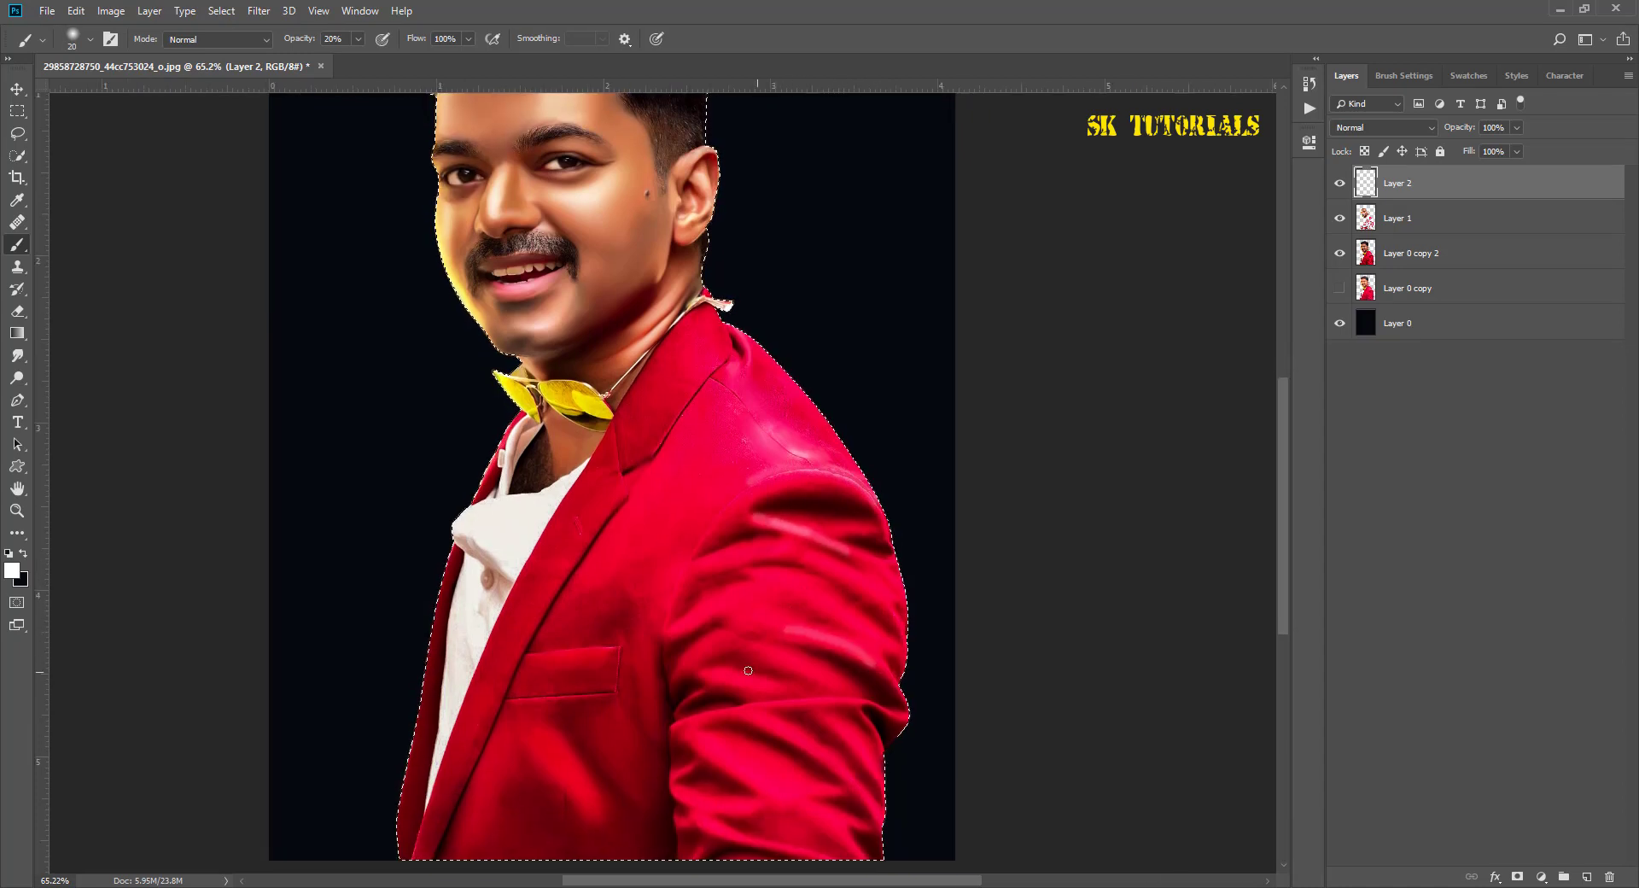
{"action": "mouse_move", "coordinate": [722, 667]}
{"action": "left_mouse_down"}
{"action": "mouse_move", "coordinate": [781, 703]}
{"action": "mouse_move", "coordinate": [675, 730]}
{"action": "mouse_move", "coordinate": [789, 806]}
{"action": "left_mouse_up"}
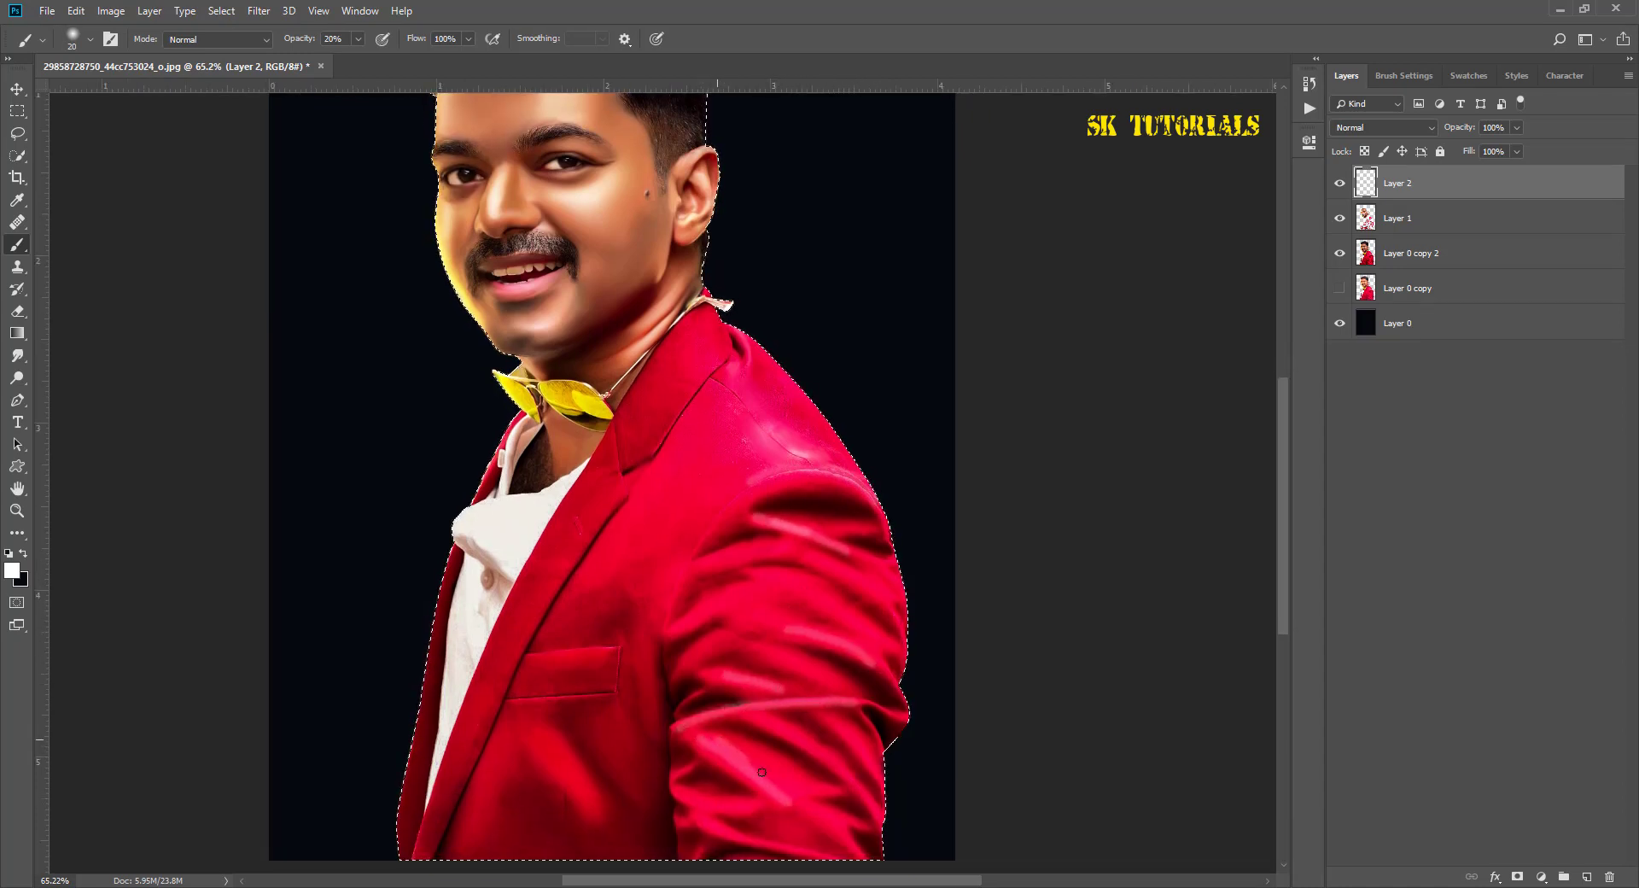
{"action": "mouse_move", "coordinate": [730, 741]}
{"action": "left_mouse_down"}
{"action": "mouse_move", "coordinate": [789, 794]}
{"action": "mouse_move", "coordinate": [863, 756]}
{"action": "mouse_move", "coordinate": [895, 569]}
{"action": "left_mouse_up"}
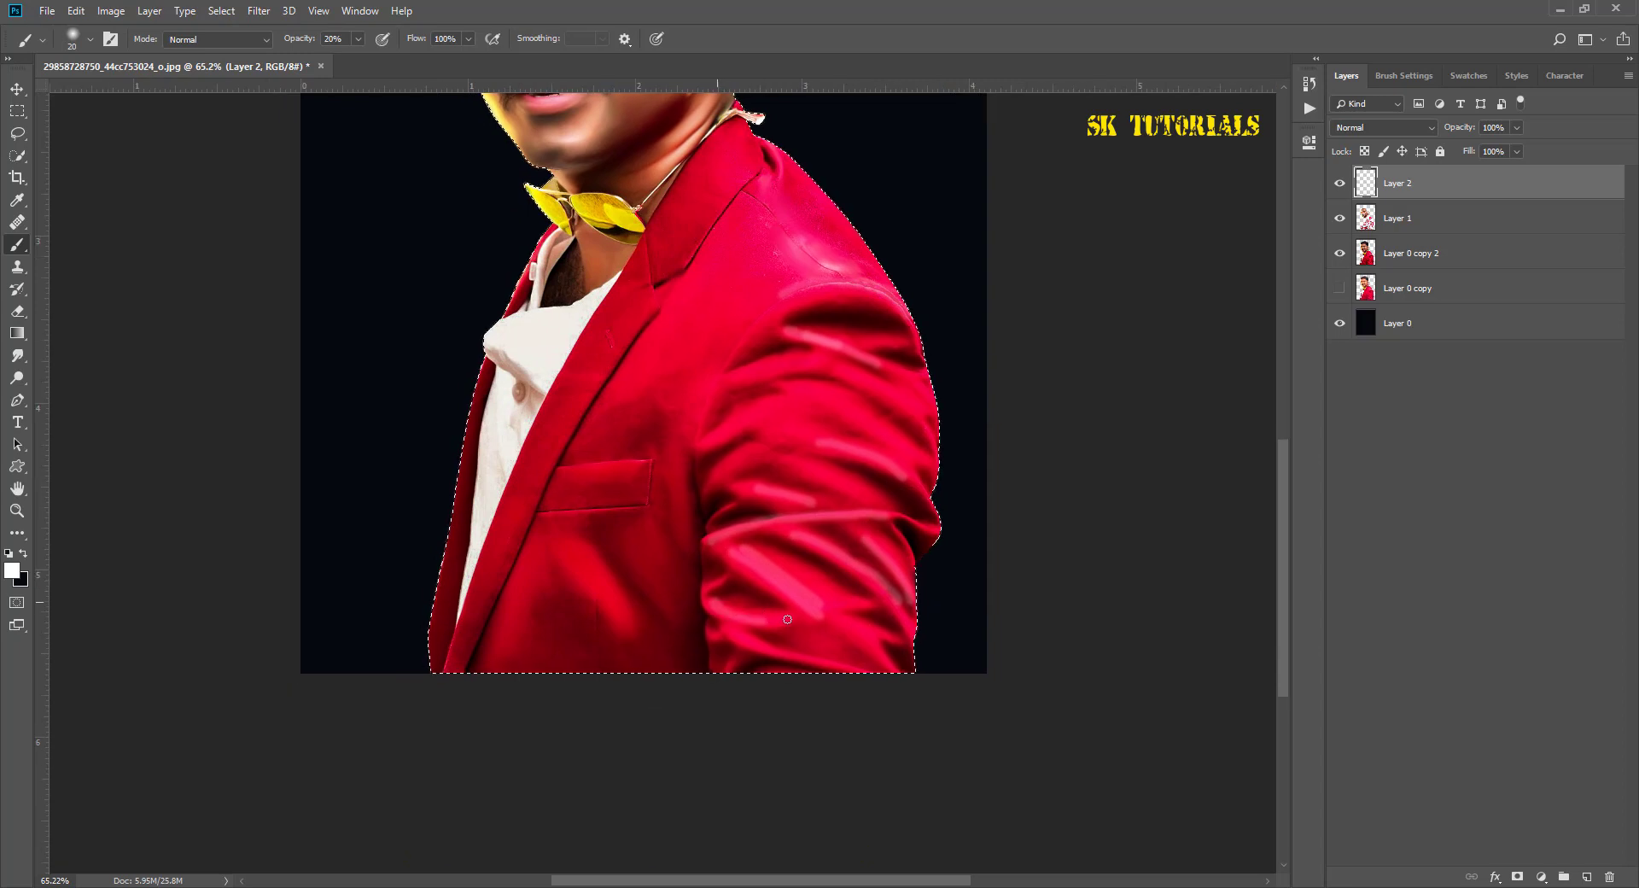
Step: With brush sizes 35–50, paint white strokes over the pocket, chest, upper shoulder and lower left
{"action": "key", "text": "bracketright"}
{"action": "key", "text": "bracketright"}
{"action": "key", "text": "bracketright"}
{"action": "mouse_move", "coordinate": [629, 632]}
{"action": "left_mouse_down"}
{"action": "mouse_move", "coordinate": [578, 548]}
{"action": "mouse_move", "coordinate": [685, 606]}
{"action": "left_mouse_up"}
{"action": "mouse_move", "coordinate": [680, 519]}
{"action": "left_mouse_down"}
{"action": "mouse_move", "coordinate": [677, 427]}
{"action": "mouse_move", "coordinate": [790, 400]}
{"action": "left_mouse_up"}
{"action": "key", "text": "bracketleft"}
{"action": "left_click_drag", "start_coordinate": [559, 465], "coordinate": [644, 461]}
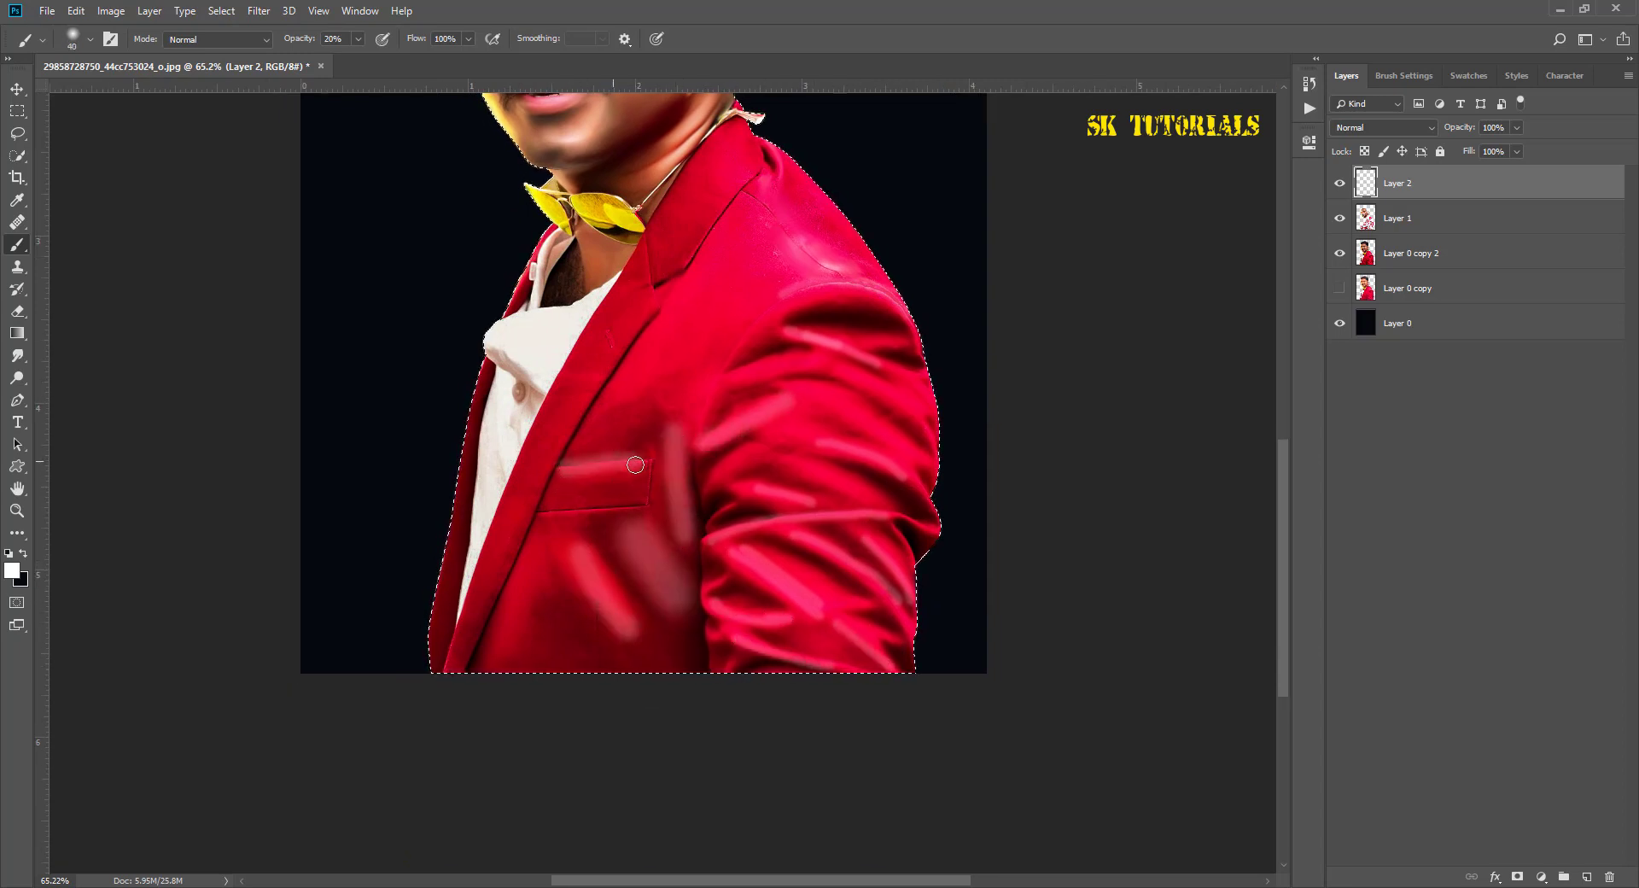
{"action": "mouse_move", "coordinate": [610, 392]}
{"action": "left_mouse_down"}
{"action": "mouse_move", "coordinate": [725, 239]}
{"action": "mouse_move", "coordinate": [853, 145]}
{"action": "left_mouse_up"}
{"action": "key", "text": "bracketright"}
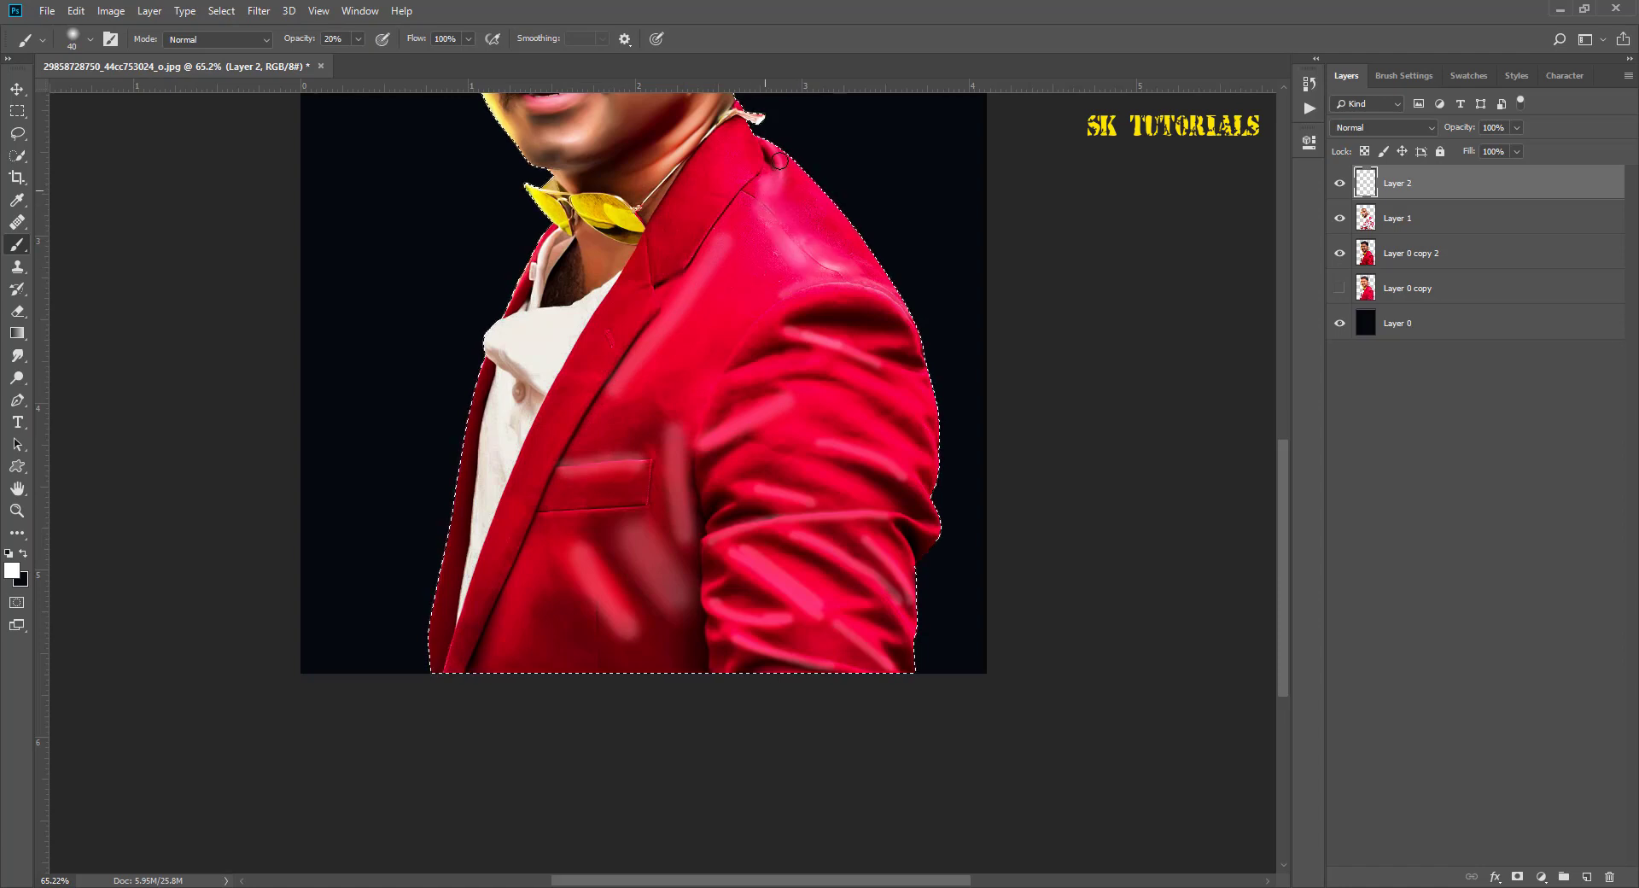
{"action": "mouse_move", "coordinate": [777, 214]}
{"action": "left_mouse_down"}
{"action": "mouse_move", "coordinate": [845, 145]}
{"action": "mouse_move", "coordinate": [944, 413]}
{"action": "mouse_move", "coordinate": [922, 632]}
{"action": "left_mouse_up"}
{"action": "left_click_drag", "start_coordinate": [476, 681], "coordinate": [589, 375]}
{"action": "key", "text": "bracketleft"}
{"action": "key", "text": "bracketleft"}
{"action": "key", "text": "bracketleft"}
{"action": "scroll", "coordinate": [686, 401], "scroll_direction": "up", "scroll_amount": 1}
{"action": "scroll", "coordinate": [685, 401], "scroll_direction": "up", "scroll_amount": 5}
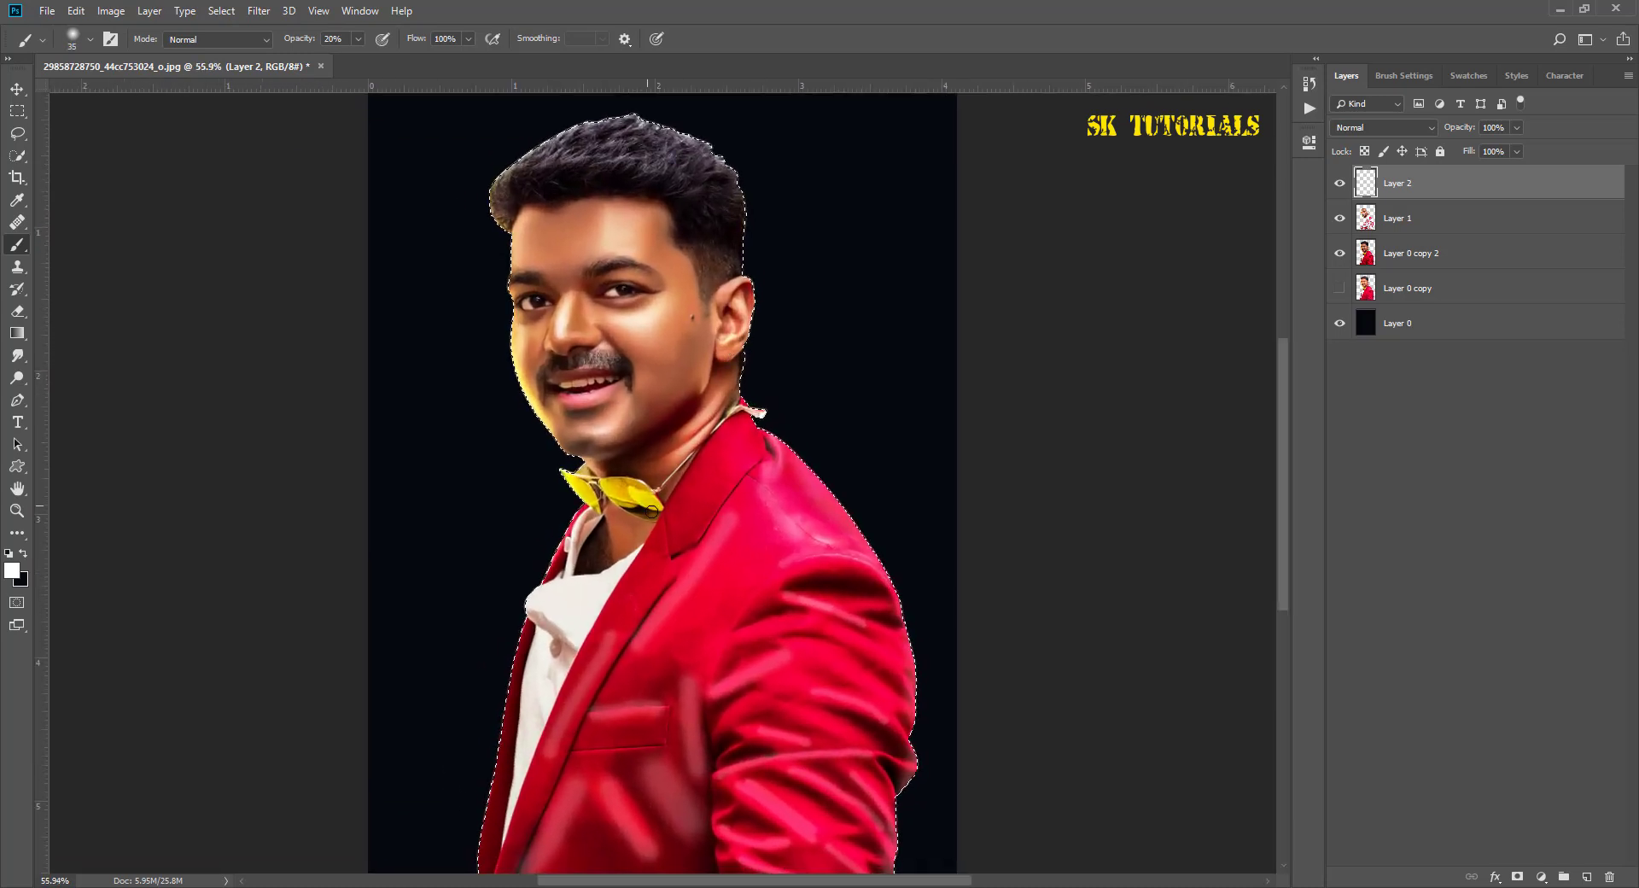
Step: Preview Overlay, Soft Light and other blend modes on Layer 2, then restore Normal
{"action": "left_click", "coordinate": [1383, 128]}
{"action": "left_click", "coordinate": [1359, 333]}
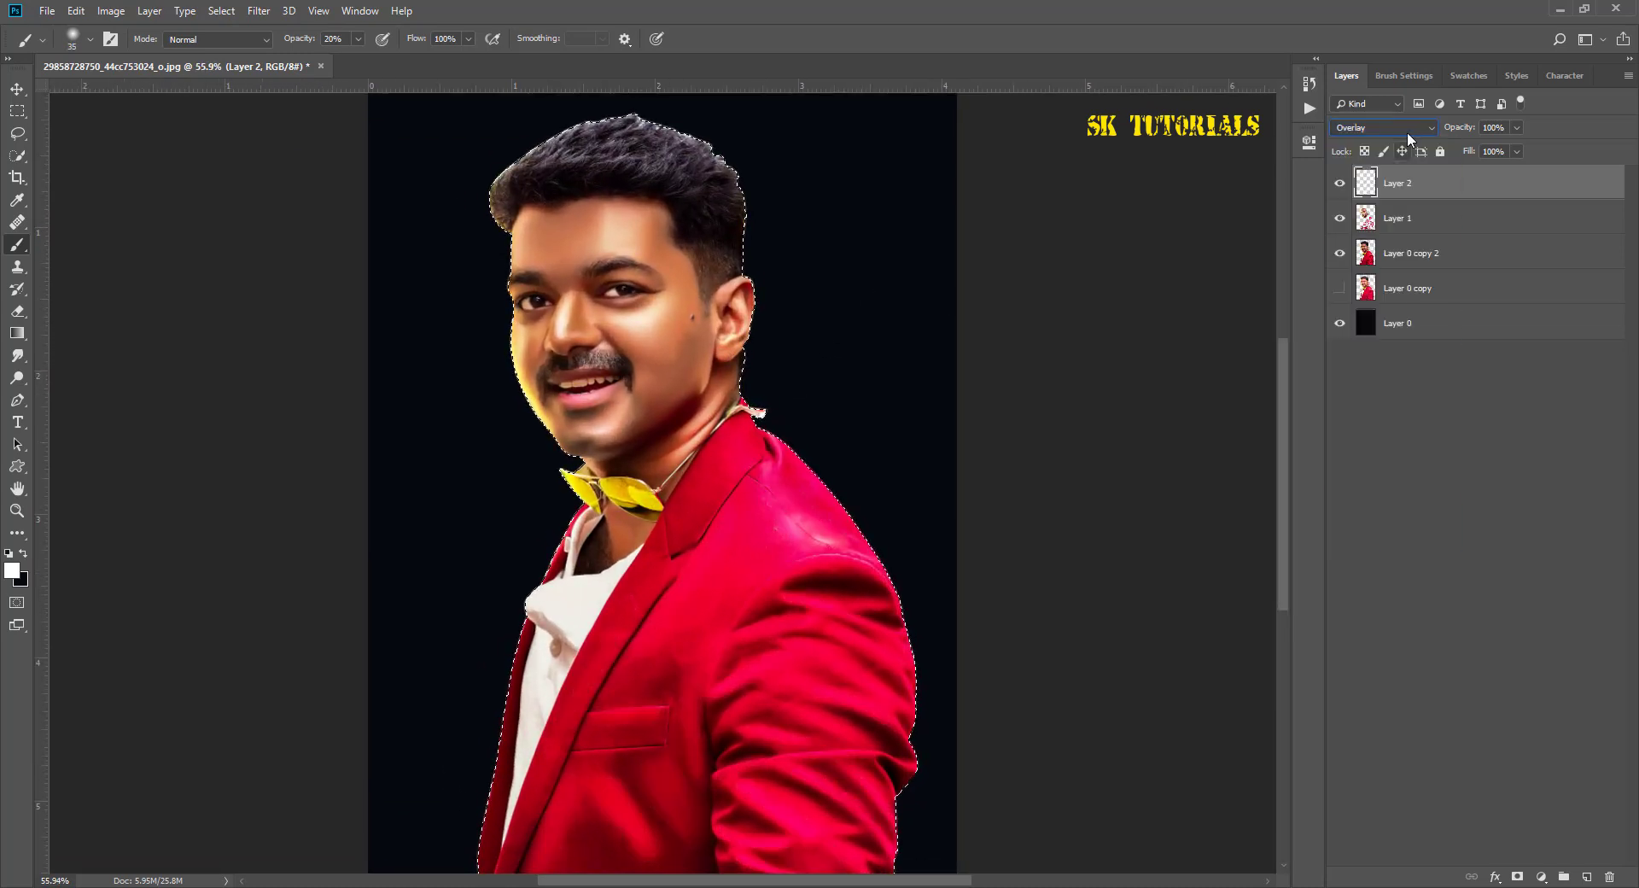
{"action": "left_click", "coordinate": [1406, 130]}
{"action": "left_click", "coordinate": [1364, 348]}
{"action": "key", "text": "Down"}
{"action": "key", "text": "Down"}
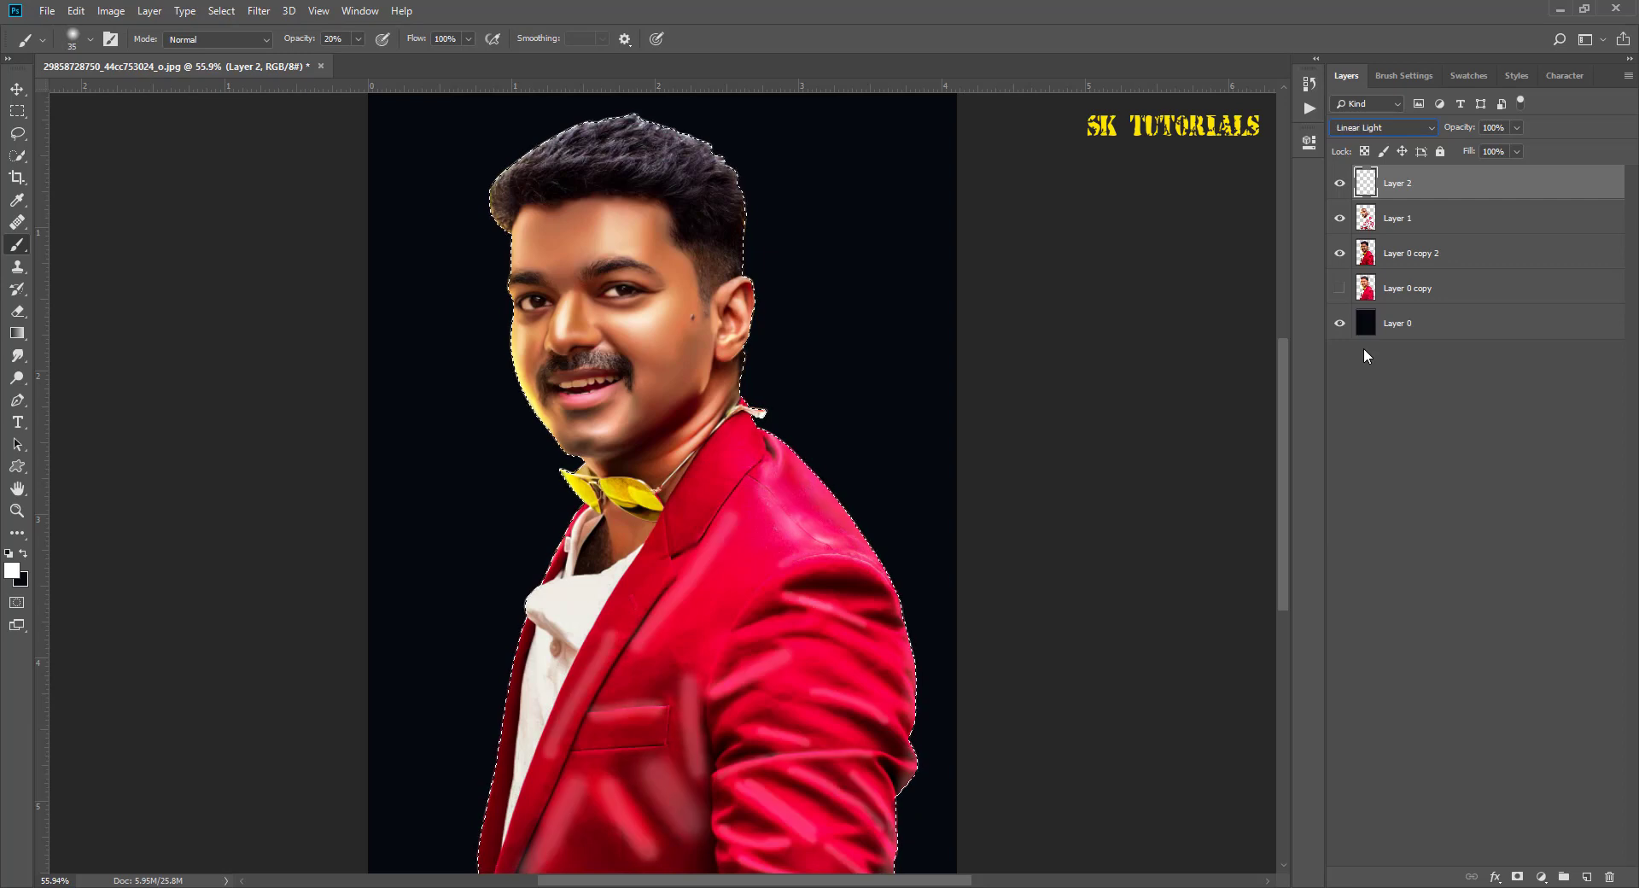
{"action": "key", "text": "Down"}
{"action": "key", "text": "Down"}
{"action": "key", "text": "Down"}
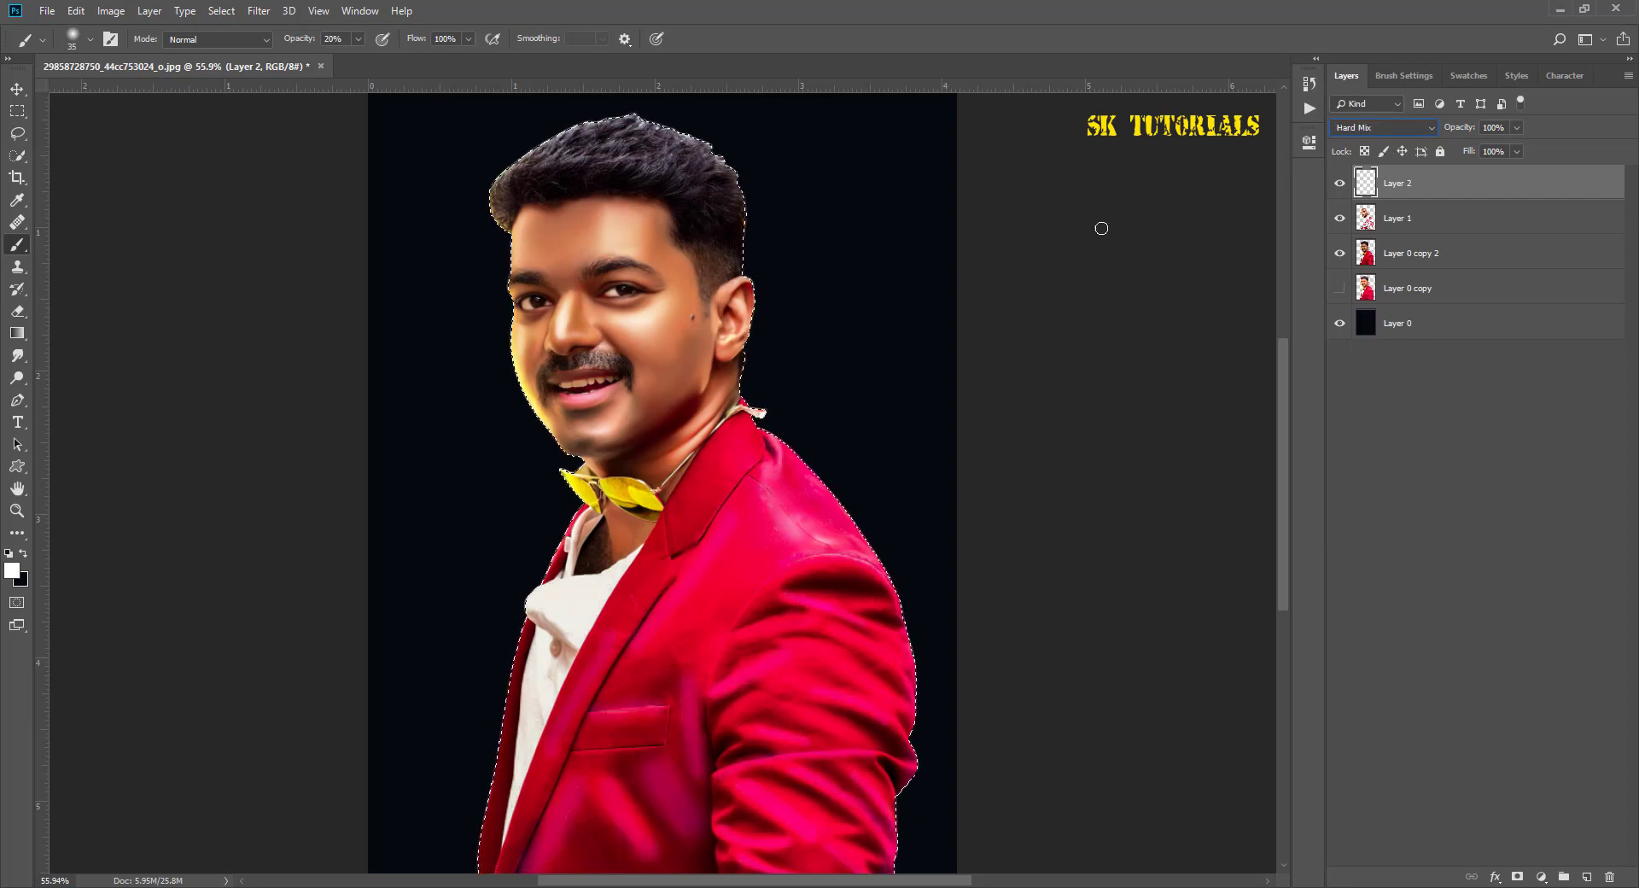
{"action": "key", "text": "Down"}
{"action": "key", "text": "Down"}
{"action": "key", "text": "Down"}
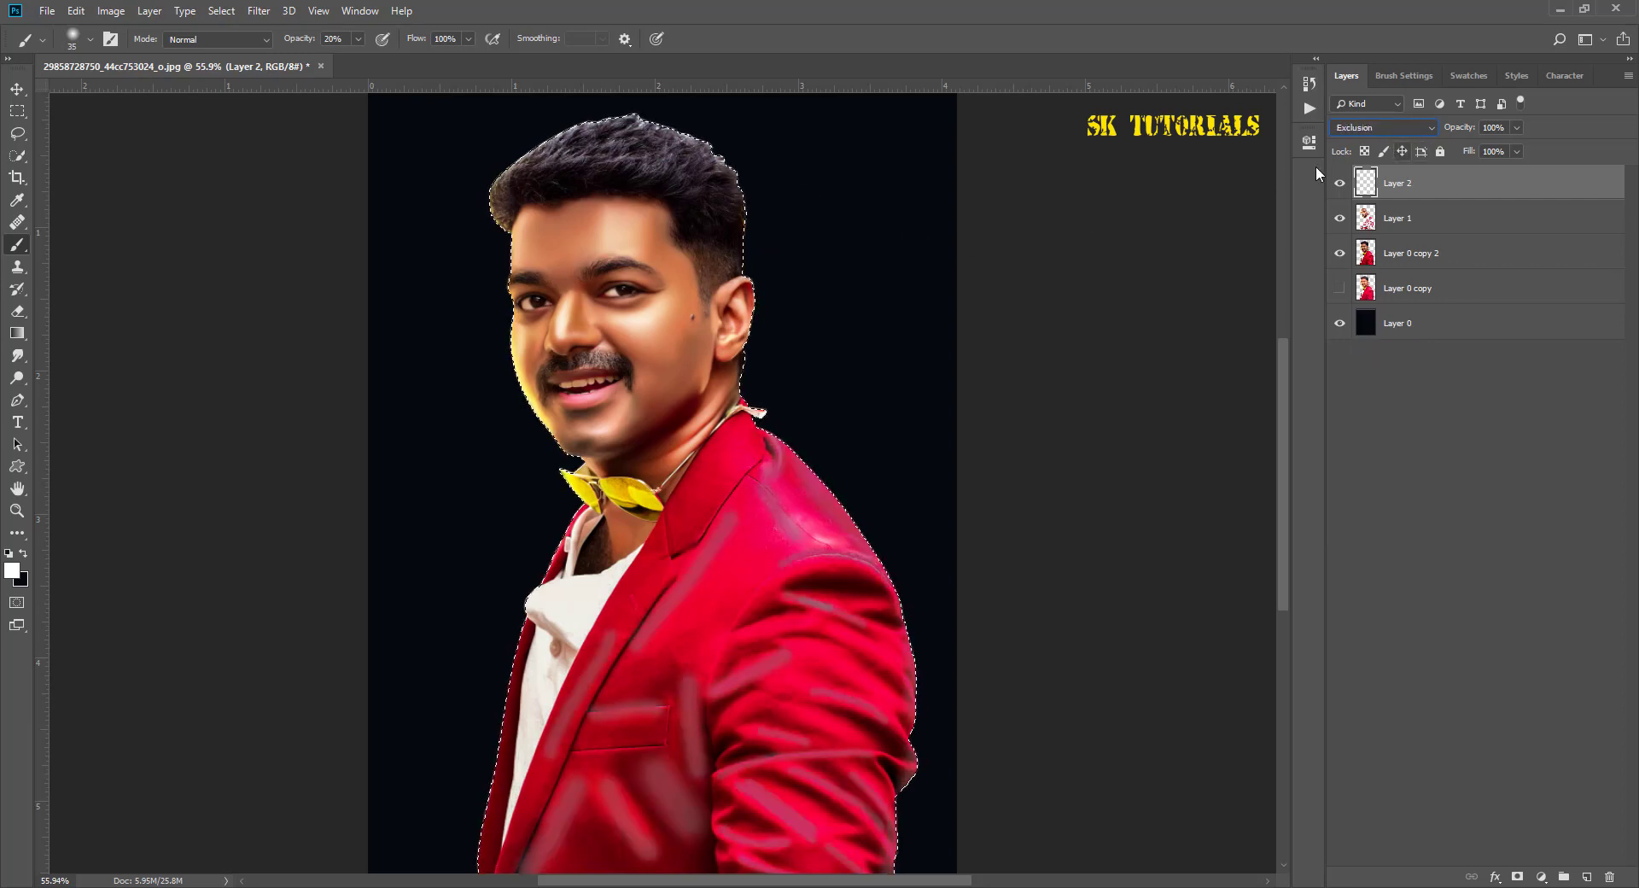
{"action": "key", "text": "Home"}
Step: Apply a 29.1-pixel Gaussian Blur to the Layer 2 strokes
{"action": "left_click", "coordinate": [259, 10]}
{"action": "mouse_move", "coordinate": [268, 203]}
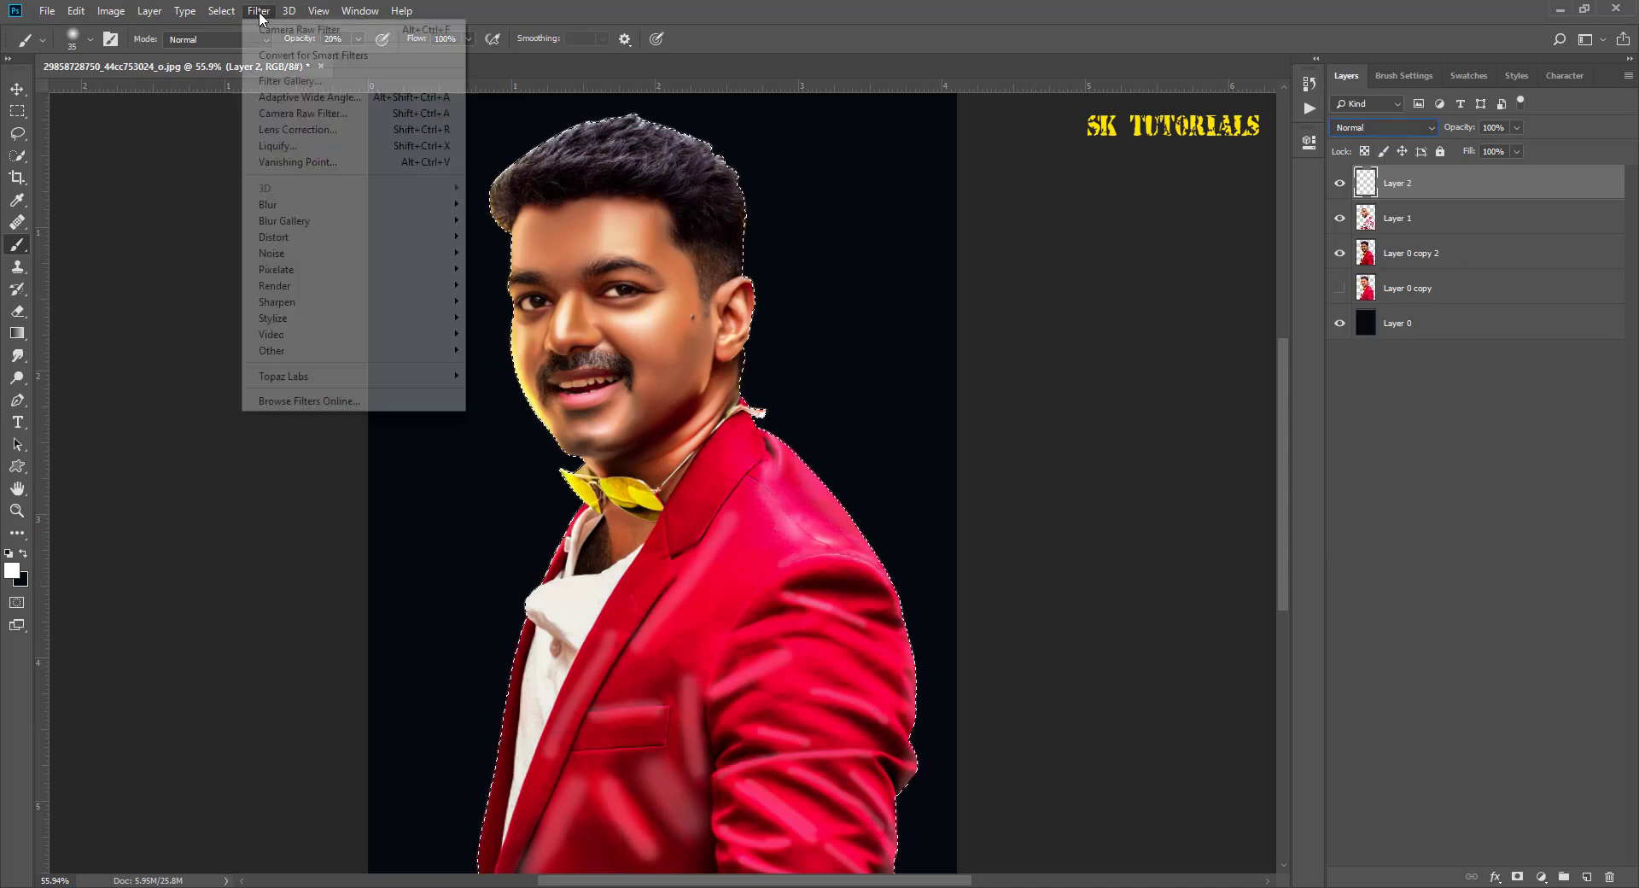
{"action": "left_click", "coordinate": [504, 269]}
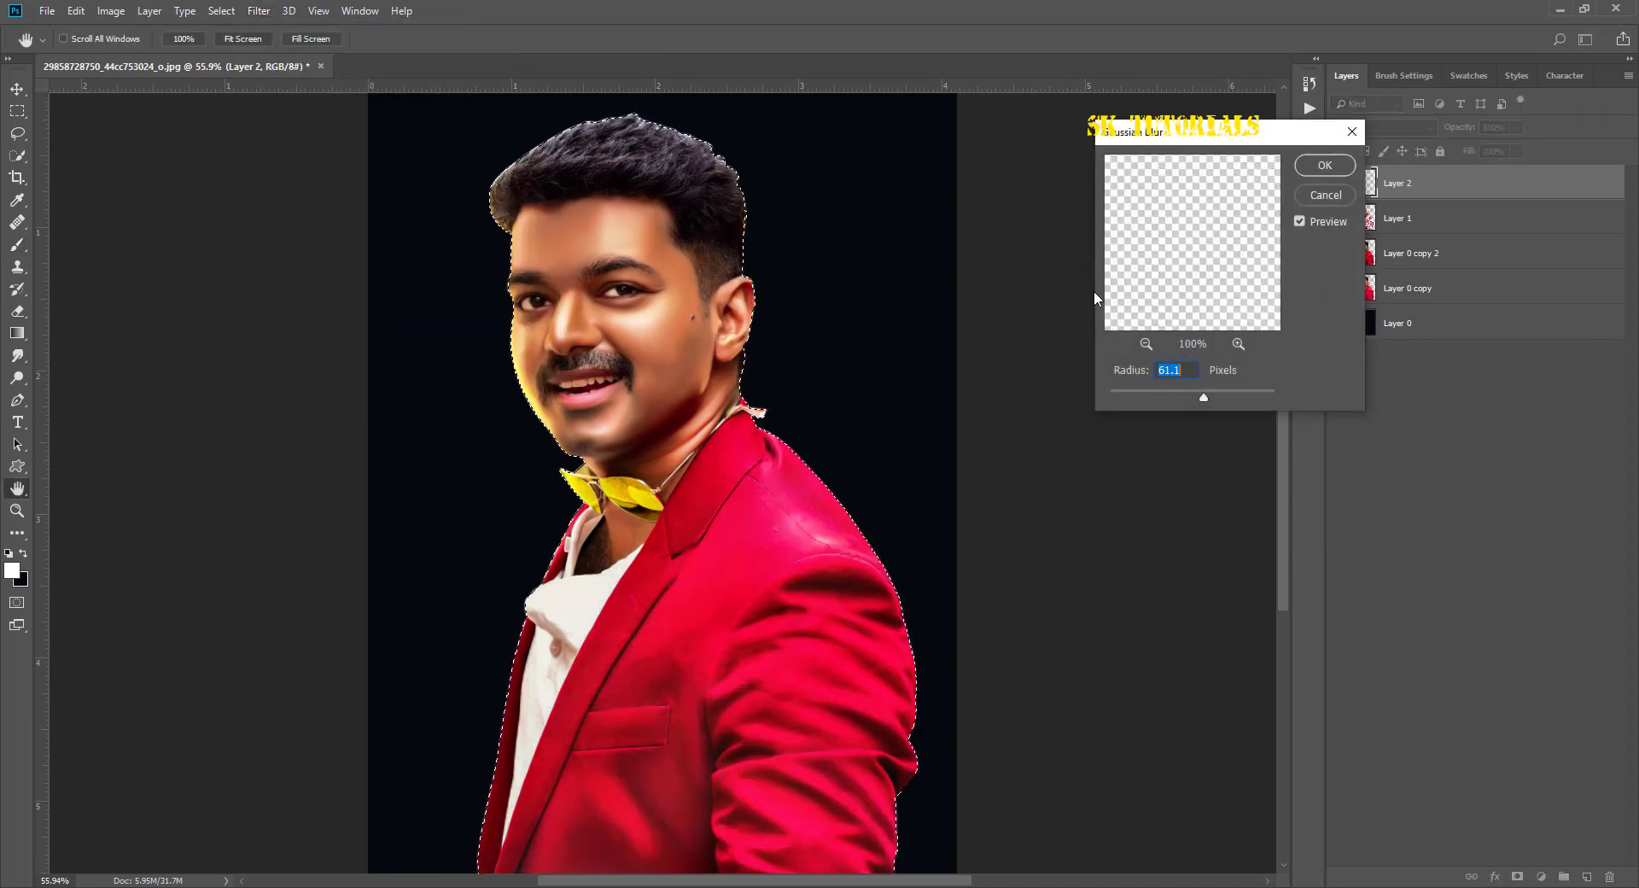
{"action": "mouse_move", "coordinate": [1204, 397]}
{"action": "left_mouse_down"}
{"action": "mouse_move", "coordinate": [1161, 397]}
{"action": "mouse_move", "coordinate": [1183, 397]}
{"action": "left_mouse_up"}
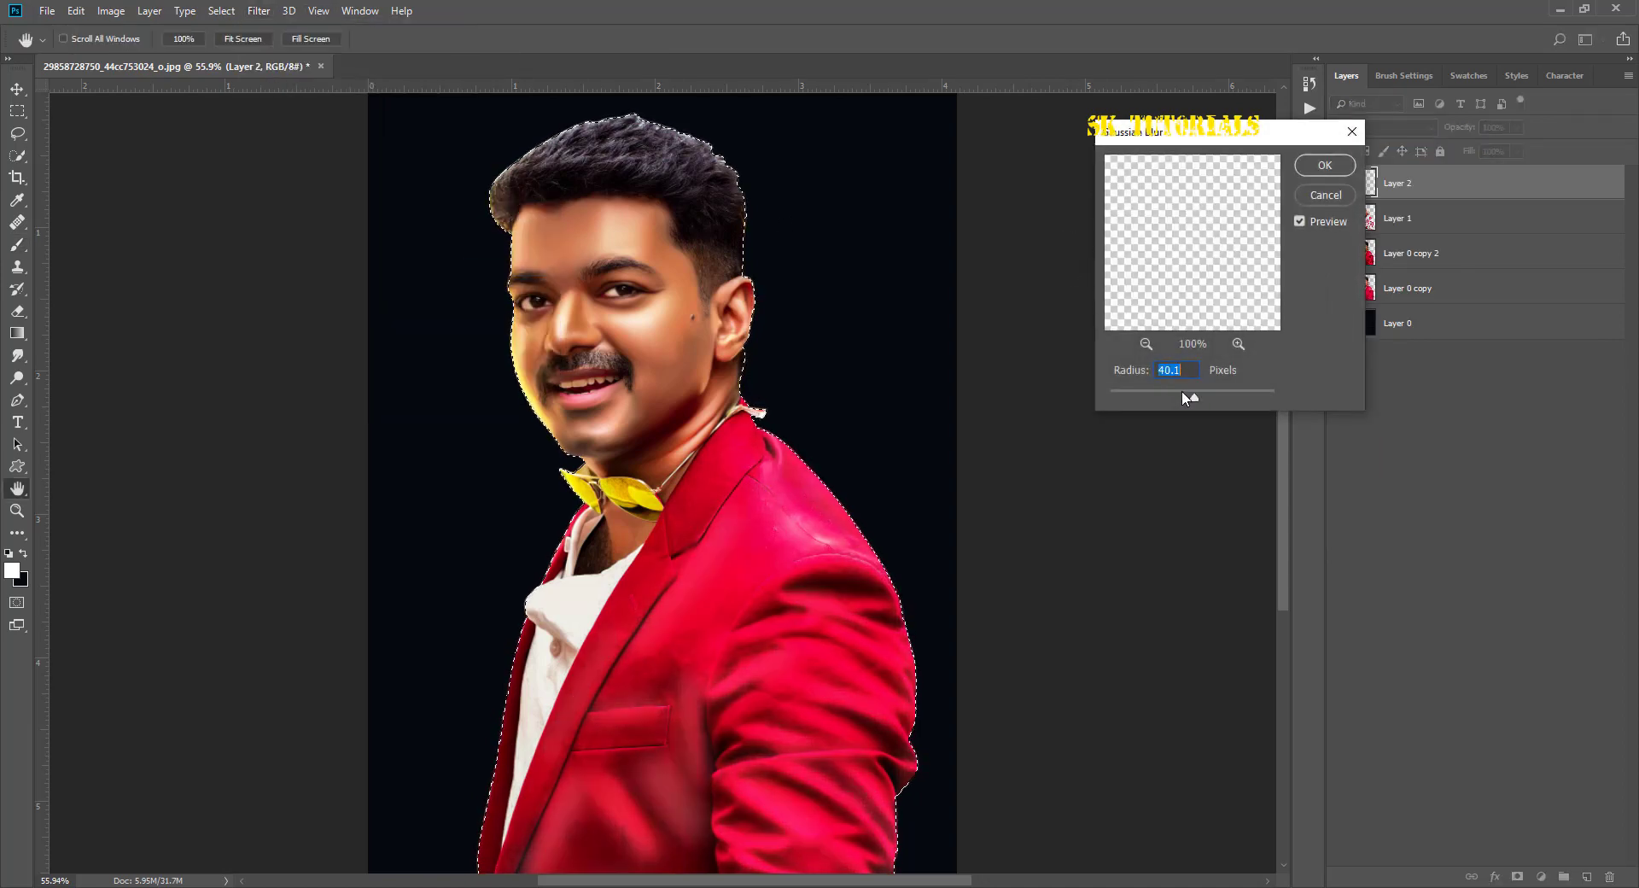
{"action": "left_click", "coordinate": [1299, 221]}
{"action": "left_click", "coordinate": [1299, 221]}
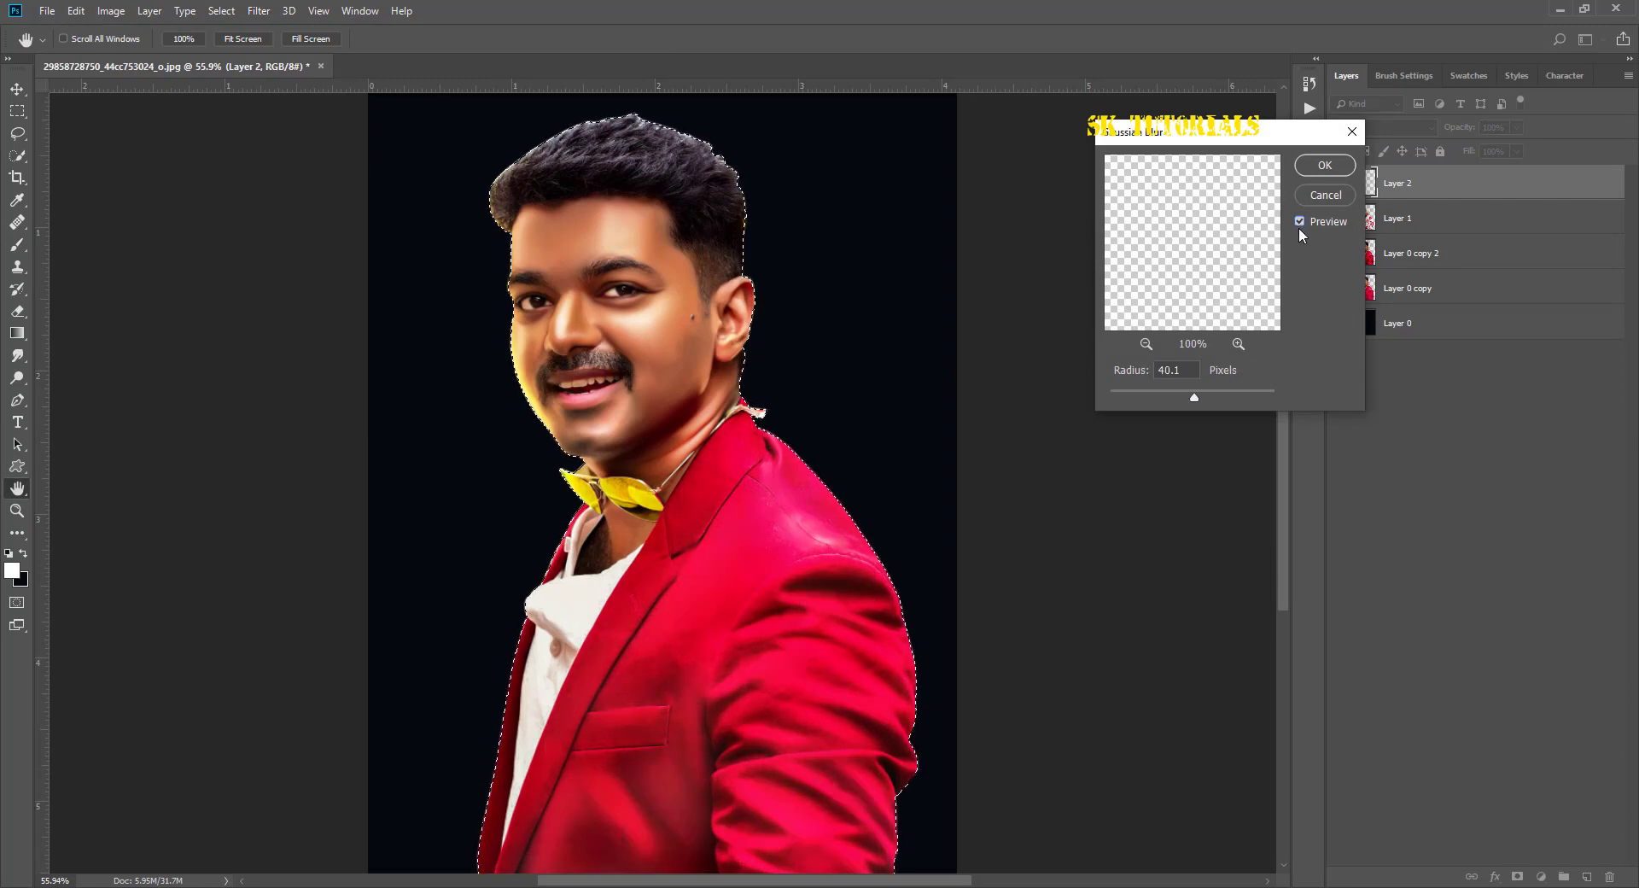
{"action": "left_click_drag", "start_coordinate": [1194, 397], "coordinate": [1192, 398]}
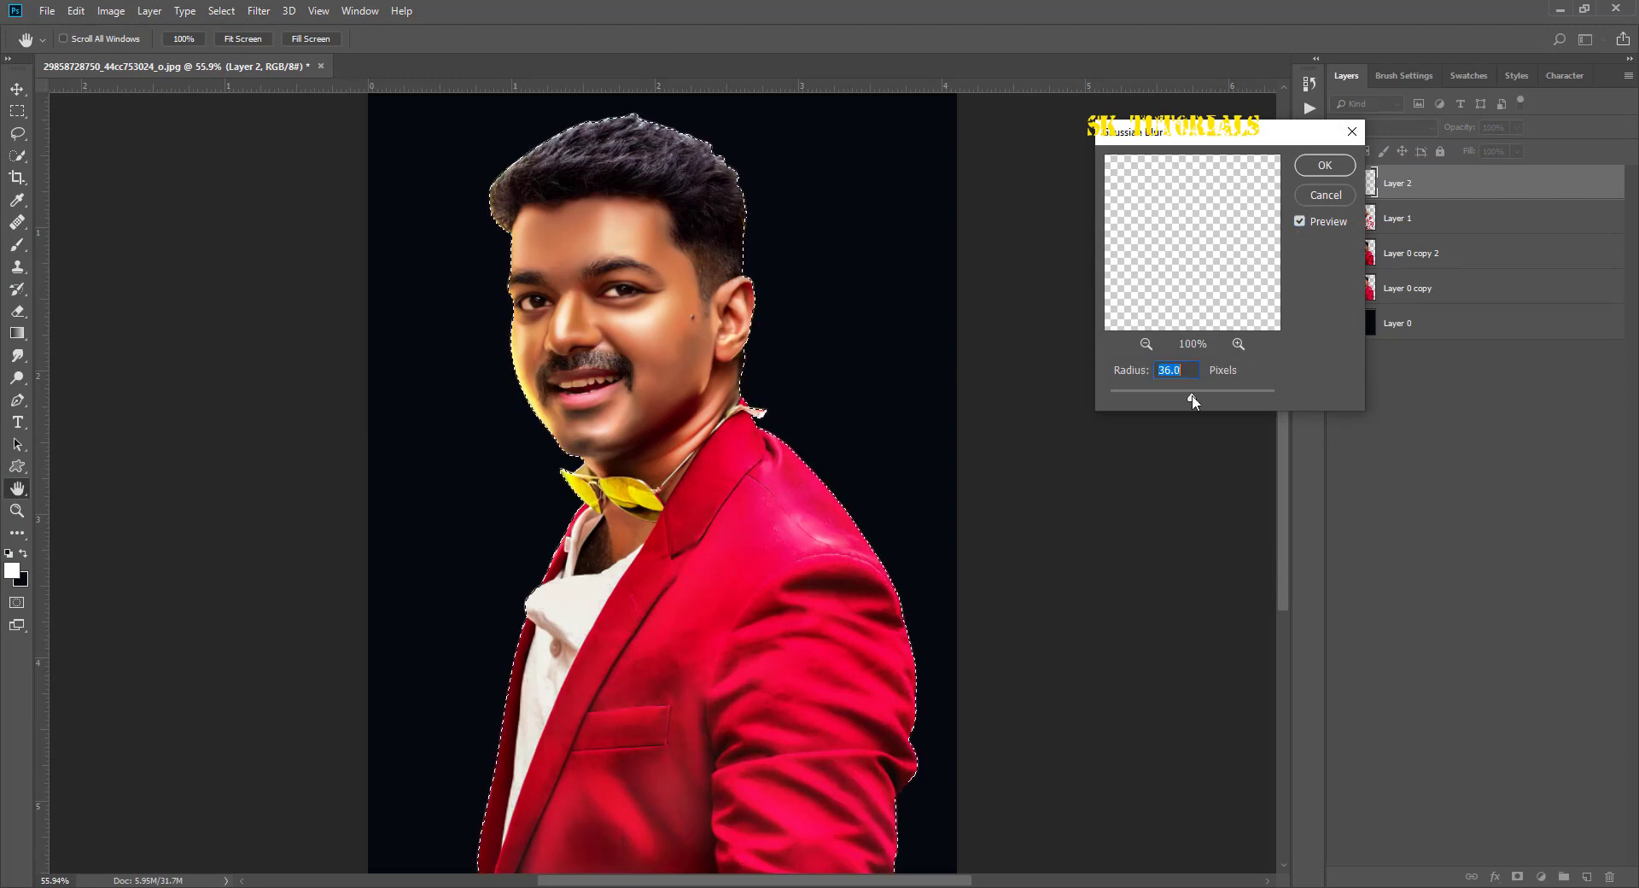
{"action": "left_click", "coordinate": [1325, 165]}
{"action": "key", "text": "v"}
{"action": "scroll", "coordinate": [707, 381], "scroll_direction": "down", "scroll_amount": 2, "text": "alt"}
{"action": "scroll", "coordinate": [707, 382], "scroll_direction": "up", "scroll_amount": 1, "text": "alt"}
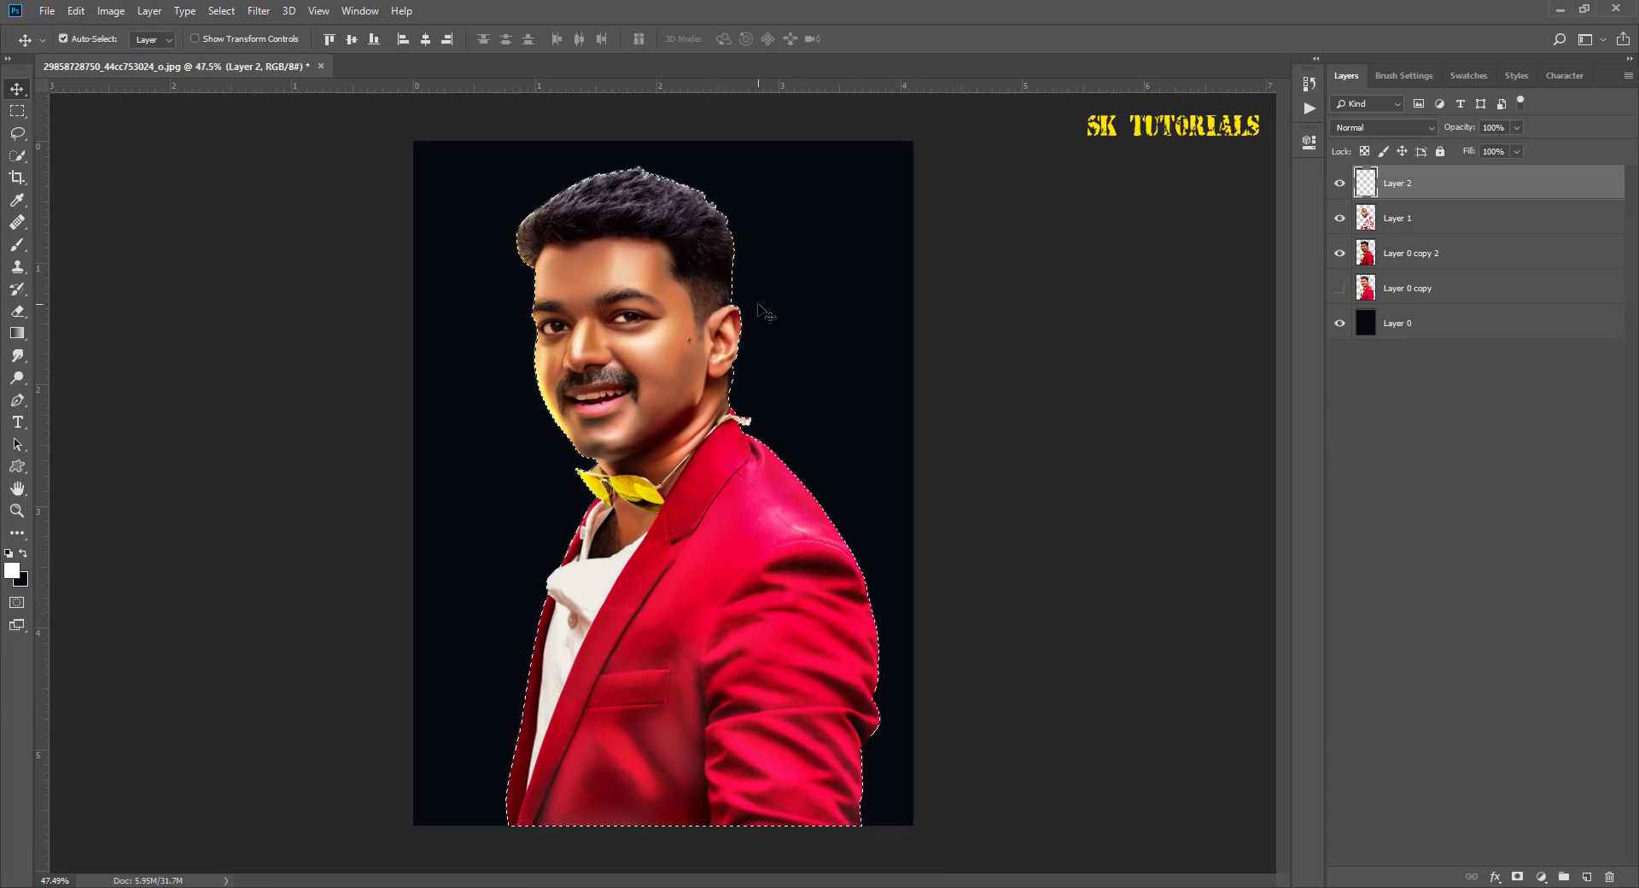
{"action": "key", "text": "ctrl+d"}
{"action": "scroll", "coordinate": [652, 367], "scroll_direction": "up", "scroll_amount": 4, "text": "alt"}
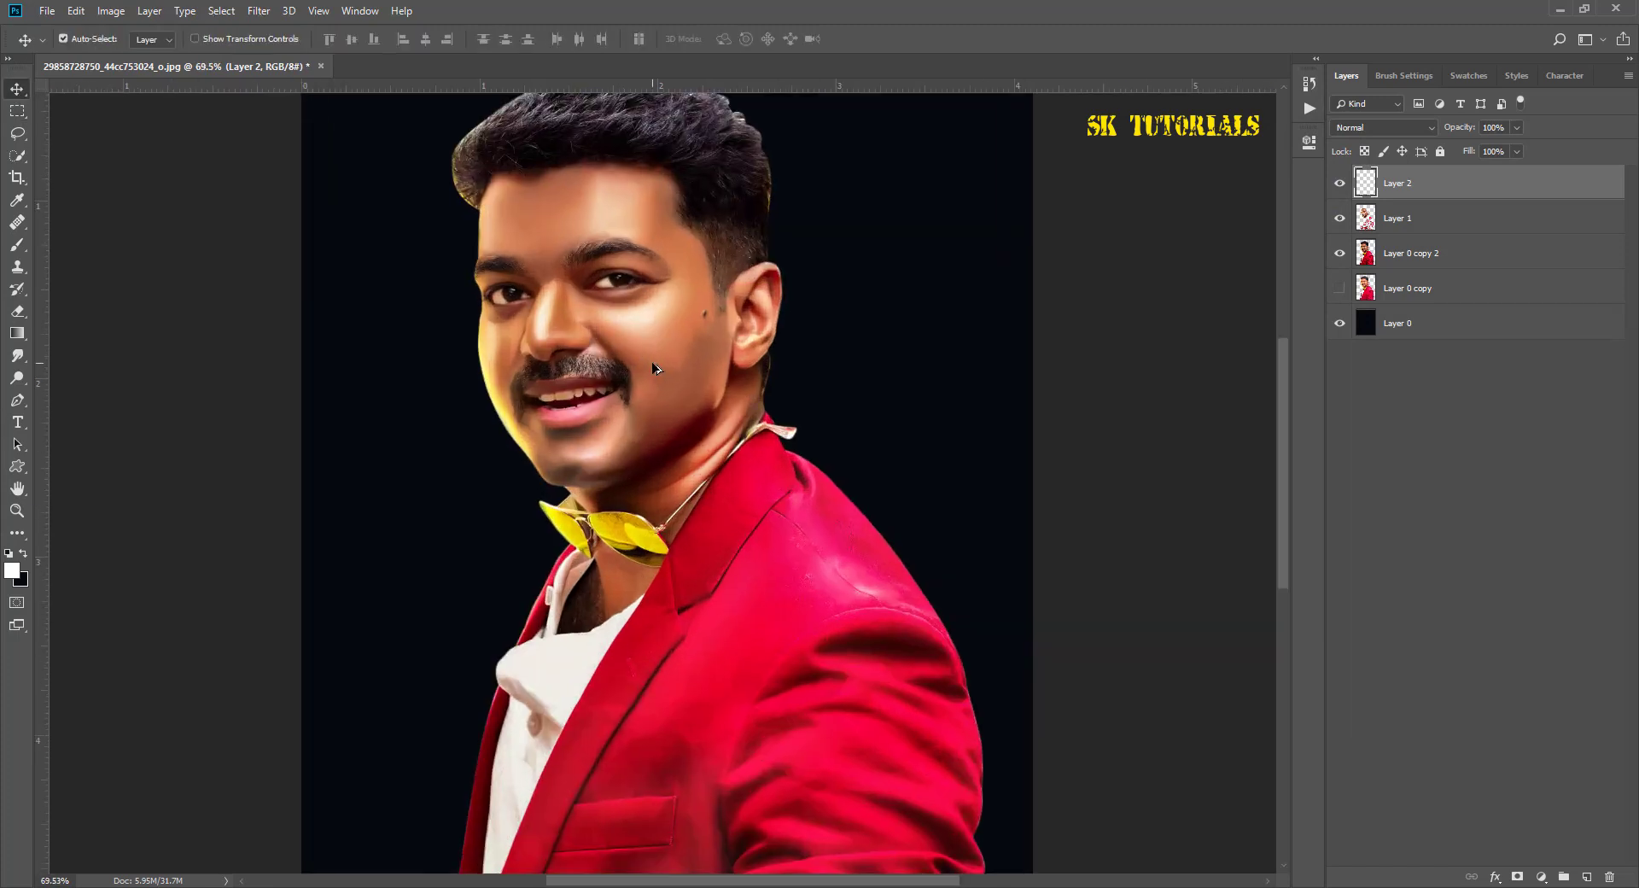
{"action": "scroll", "coordinate": [652, 367], "scroll_direction": "up", "scroll_amount": 3, "text": "alt"}
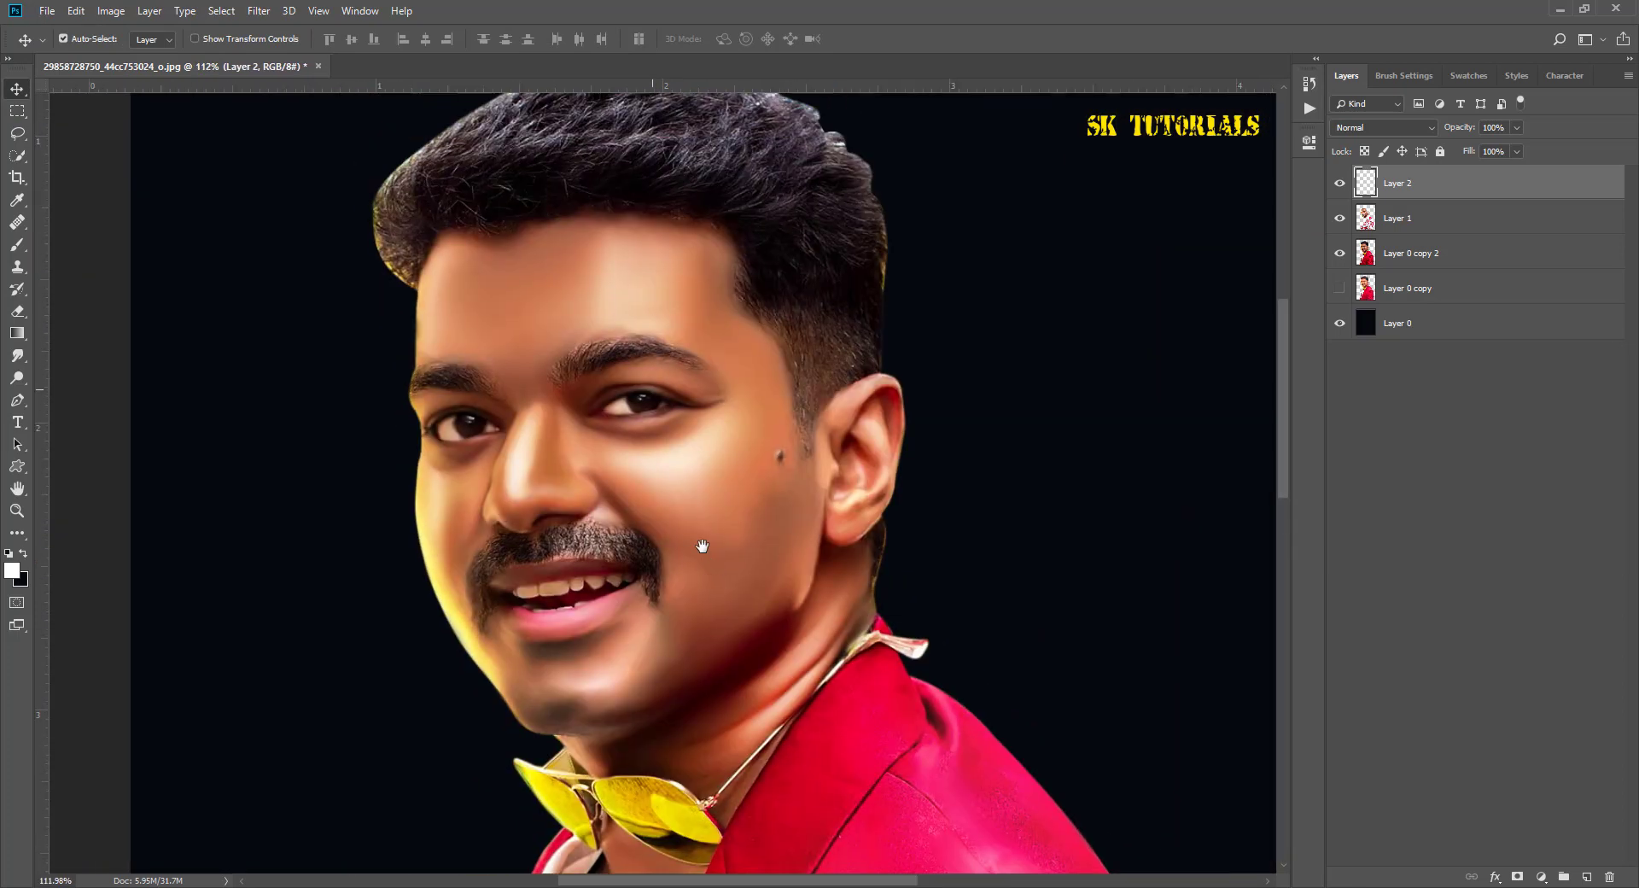
{"action": "left_click_drag", "start_coordinate": [702, 546], "coordinate": [727, 591]}
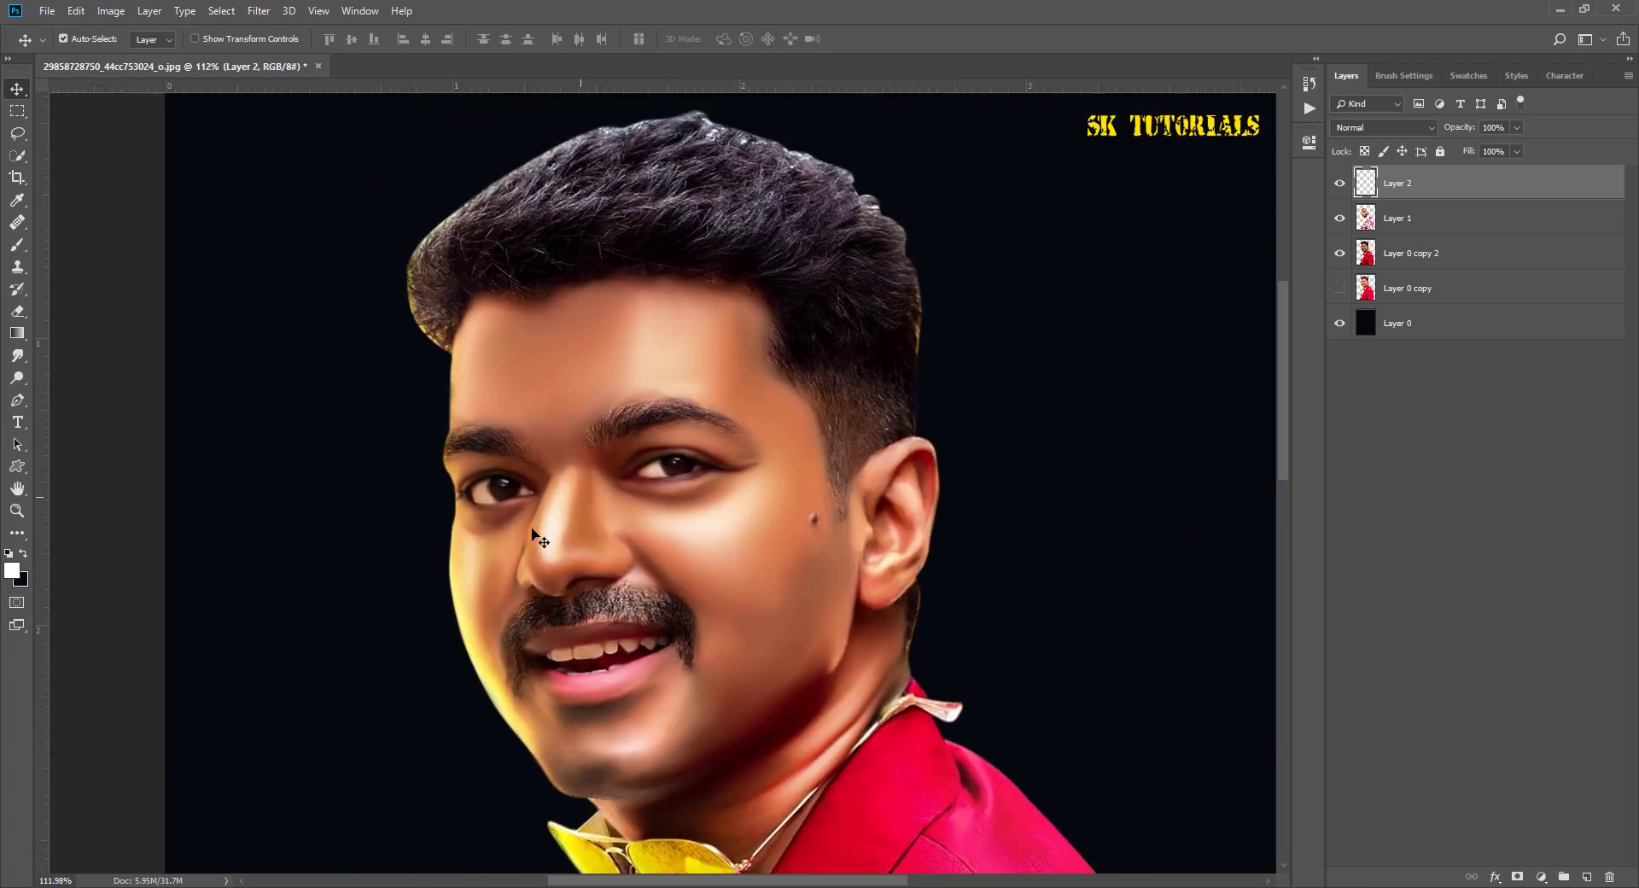
{"action": "scroll", "coordinate": [754, 490], "scroll_direction": "down", "scroll_amount": 1, "text": "alt"}
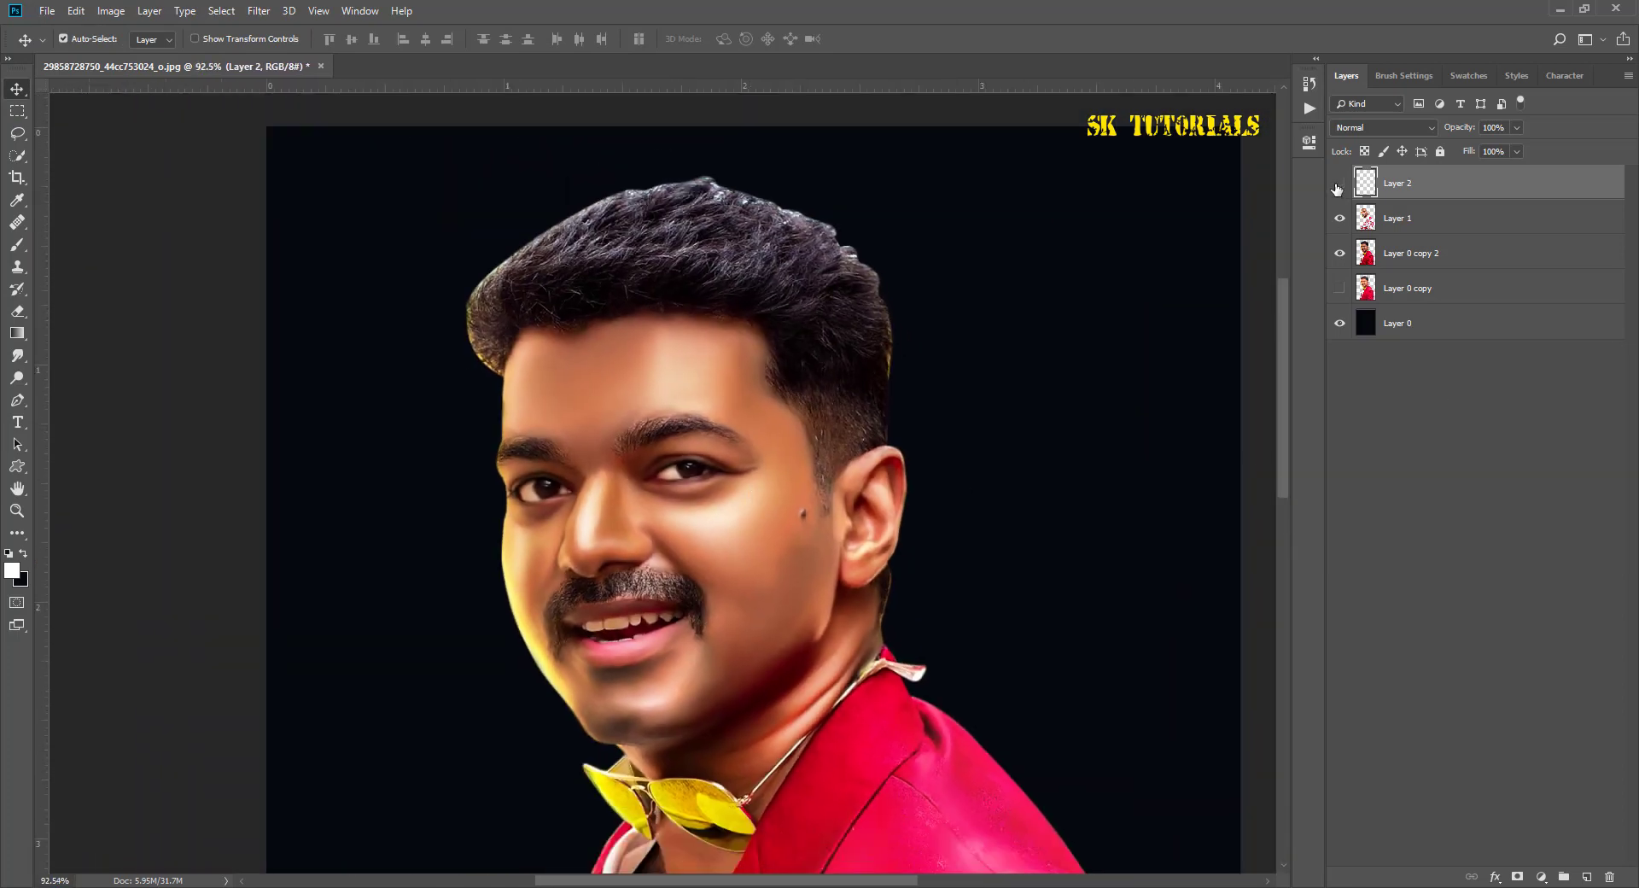
{"action": "scroll", "coordinate": [1101, 266], "scroll_direction": "down", "scroll_amount": 3, "text": "alt"}
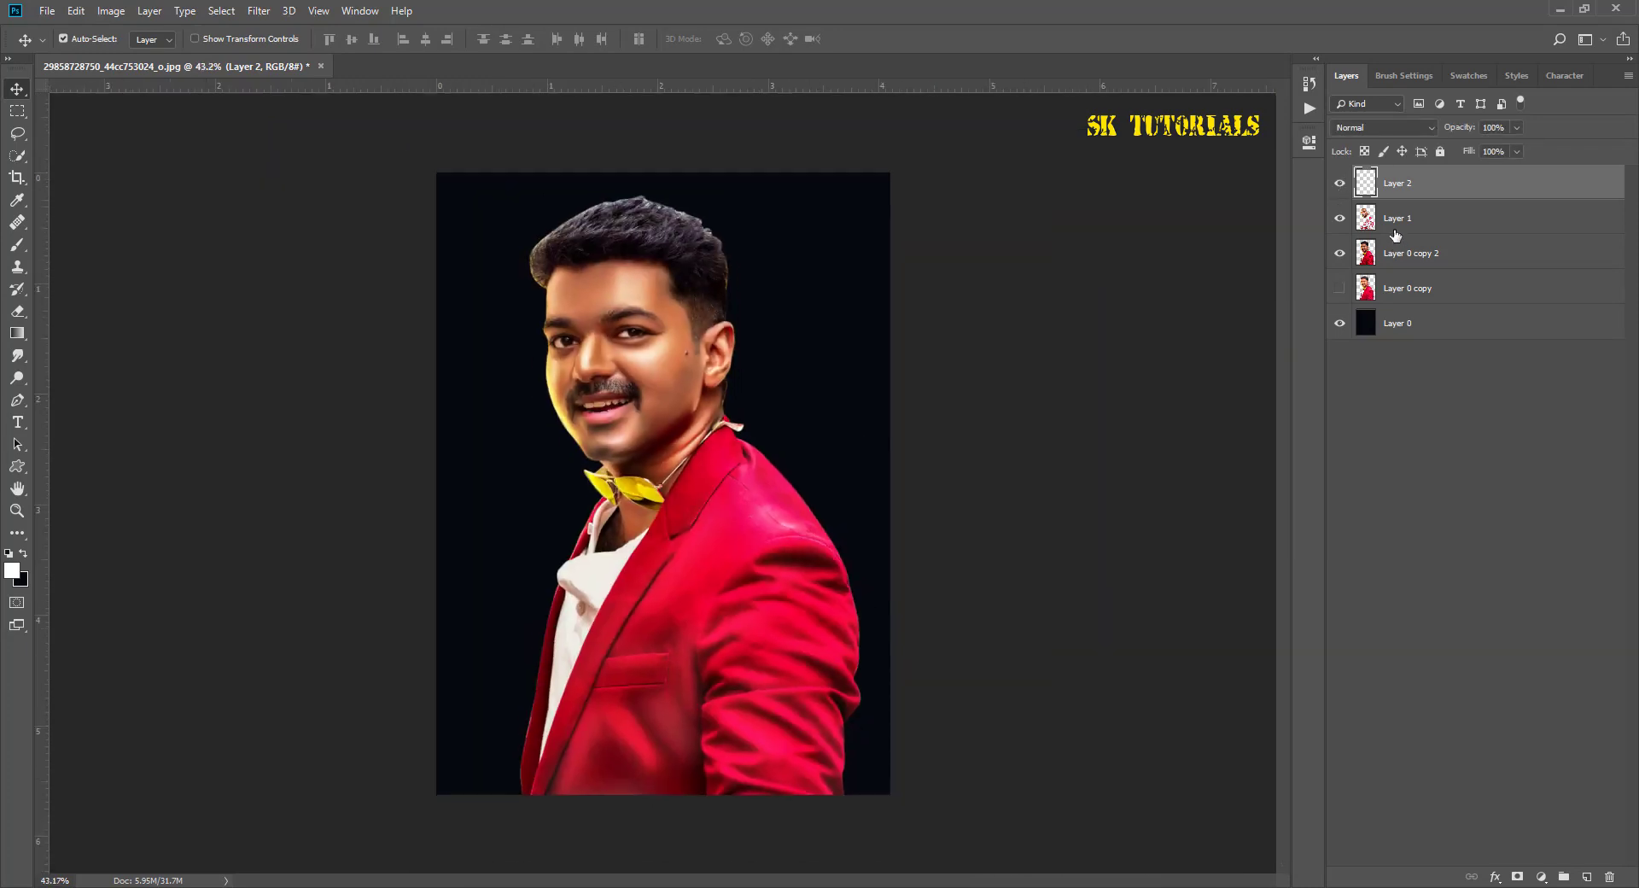
{"action": "left_click", "coordinate": [1339, 218]}
{"action": "left_click", "coordinate": [1340, 218]}
{"action": "left_click", "coordinate": [1404, 260], "text": "shift"}
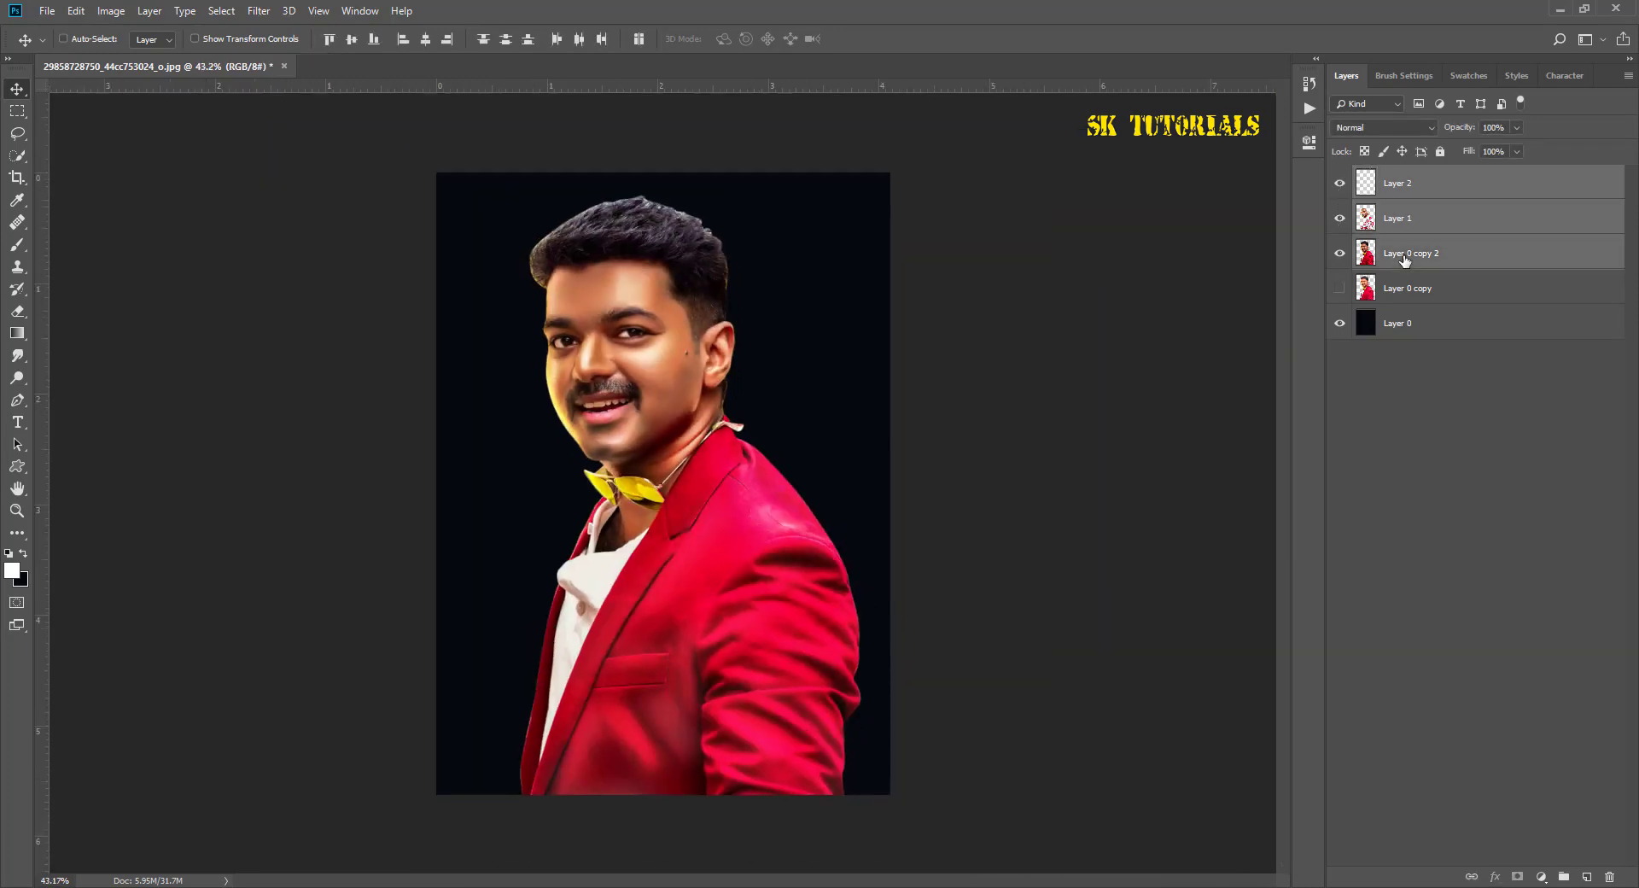
{"action": "key", "text": "ctrl+e"}
{"action": "scroll", "coordinate": [584, 339], "scroll_direction": "up", "scroll_amount": 1, "text": "alt"}
{"action": "scroll", "coordinate": [585, 339], "scroll_direction": "up", "scroll_amount": 2, "text": "alt"}
{"action": "scroll", "coordinate": [525, 353], "scroll_direction": "up", "scroll_amount": 1, "text": "alt"}
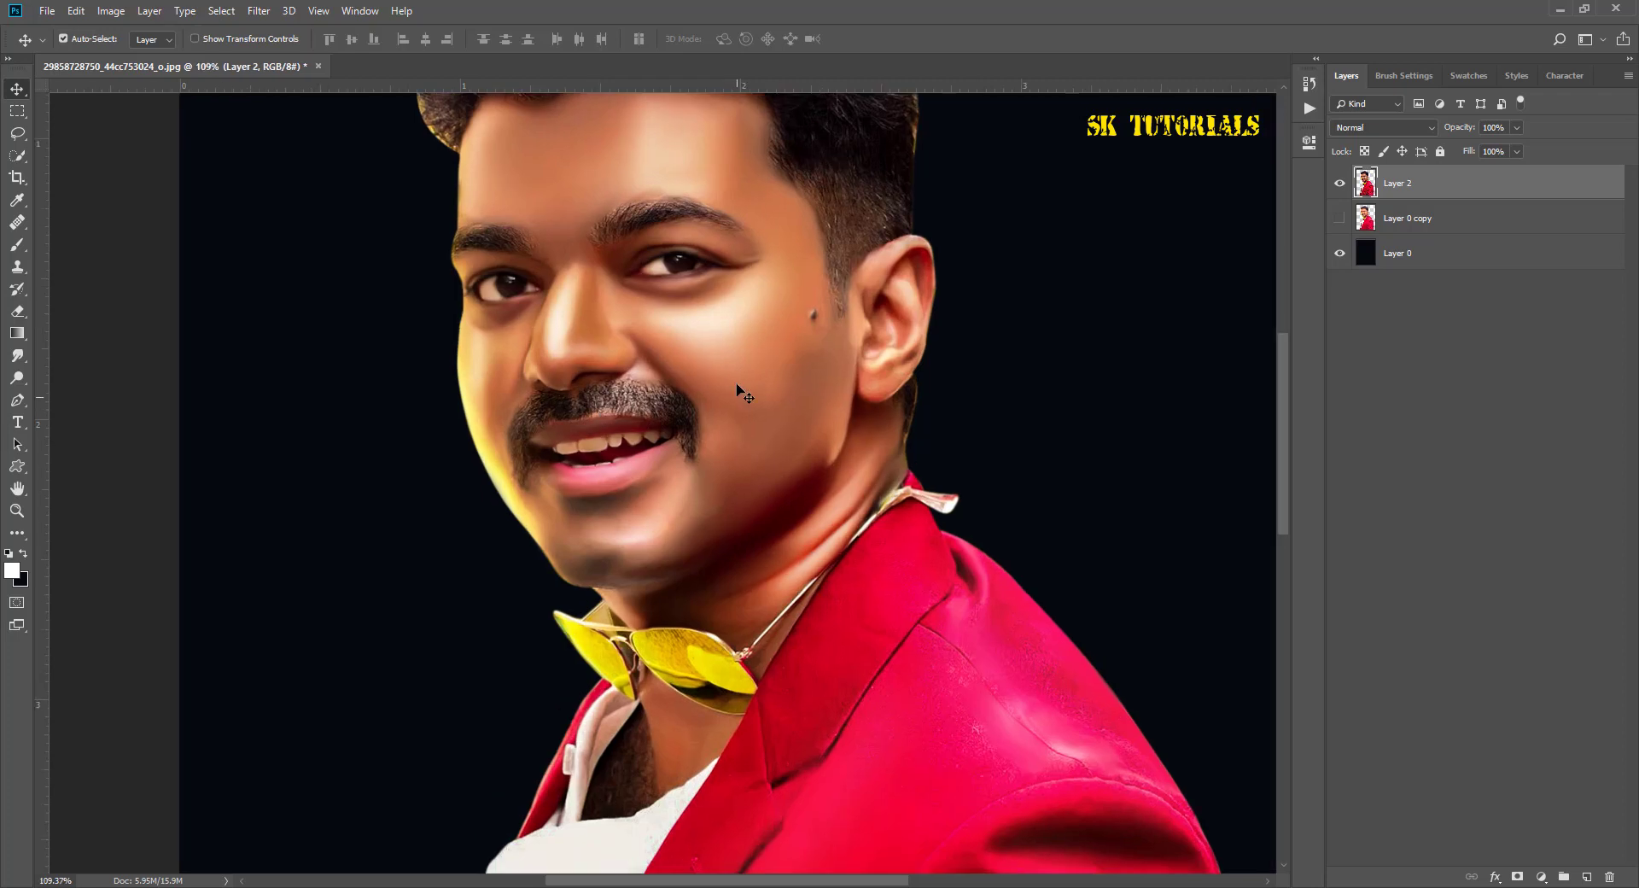
{"action": "scroll", "coordinate": [341, 397], "scroll_direction": "up", "scroll_amount": 2}
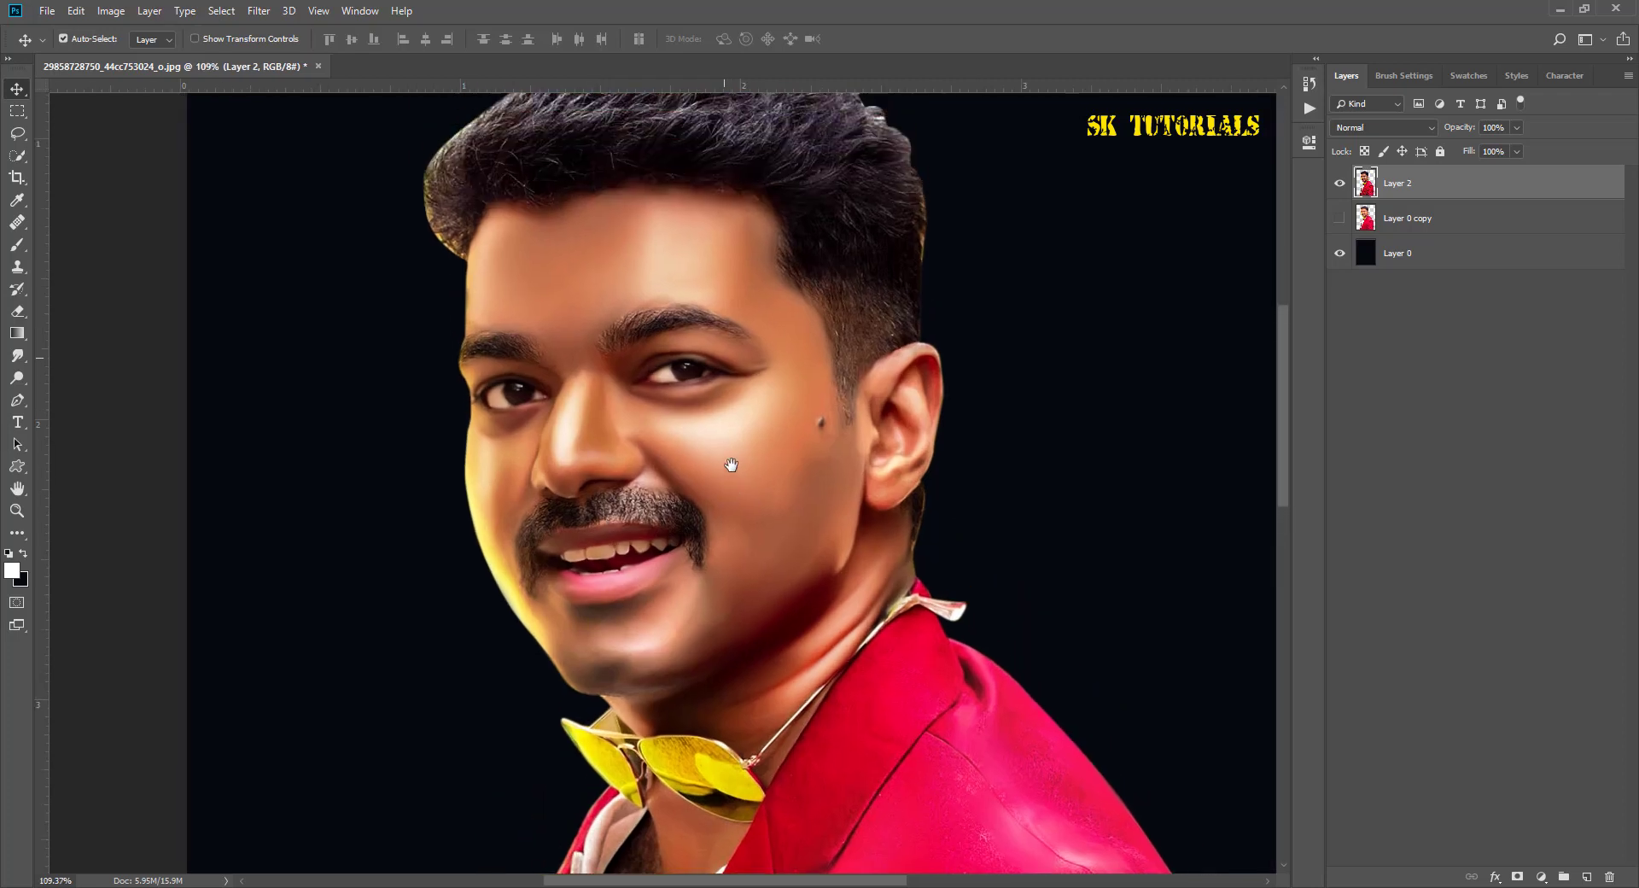
Step: Lasso the cheek and jaw and add a new empty Layer 3 above Layer 2
{"action": "left_click", "coordinate": [18, 134]}
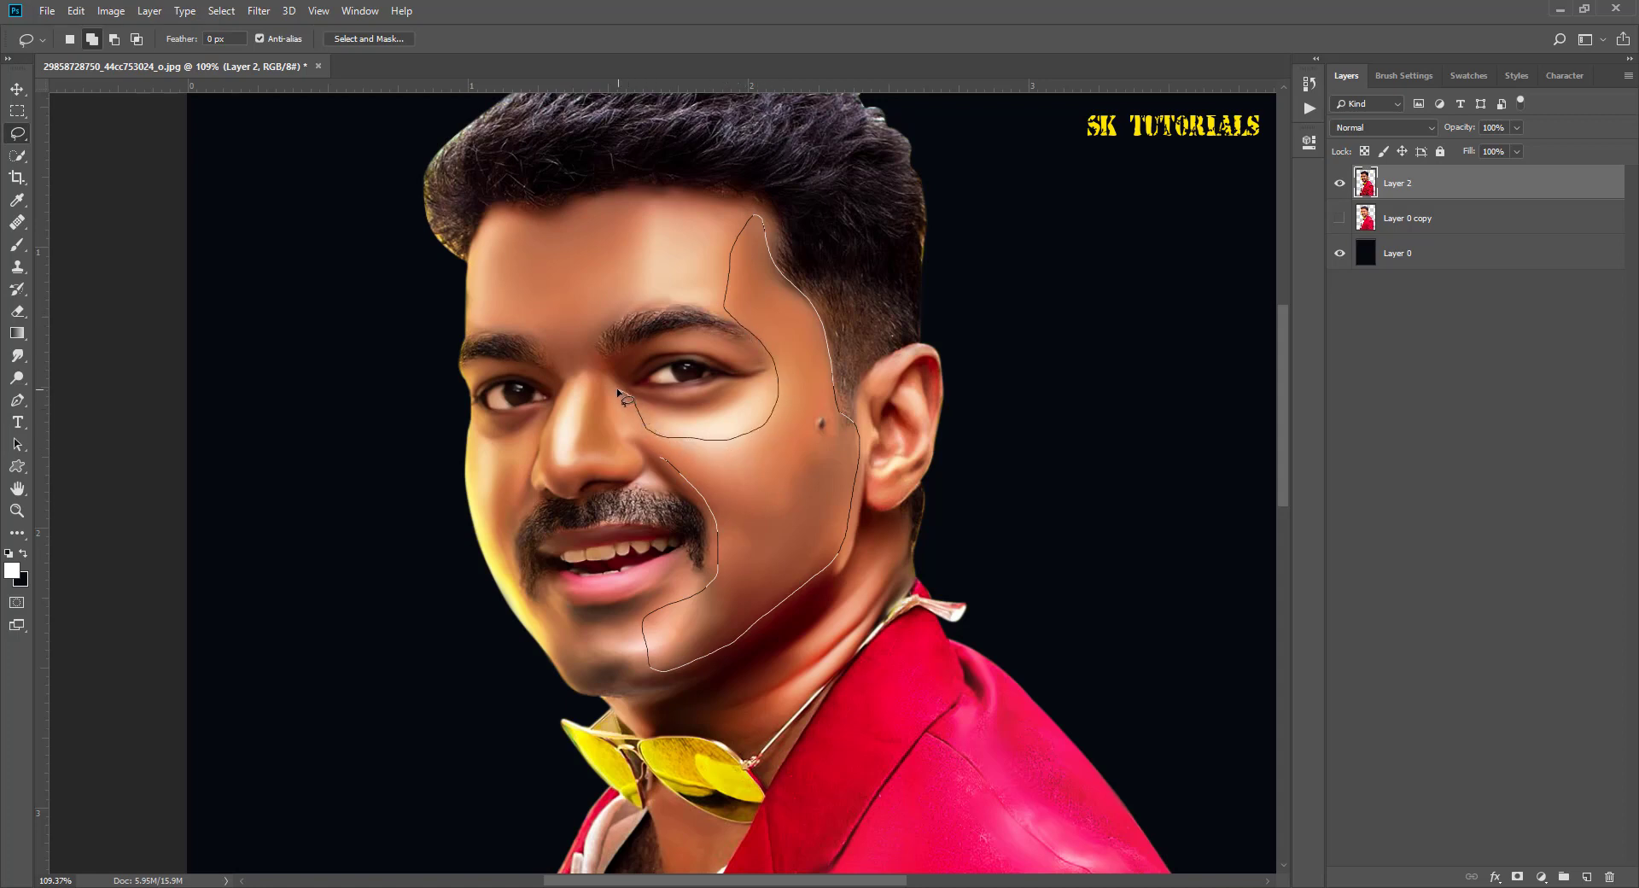
{"action": "left_click_drag", "start_coordinate": [665, 464], "coordinate": [668, 467]}
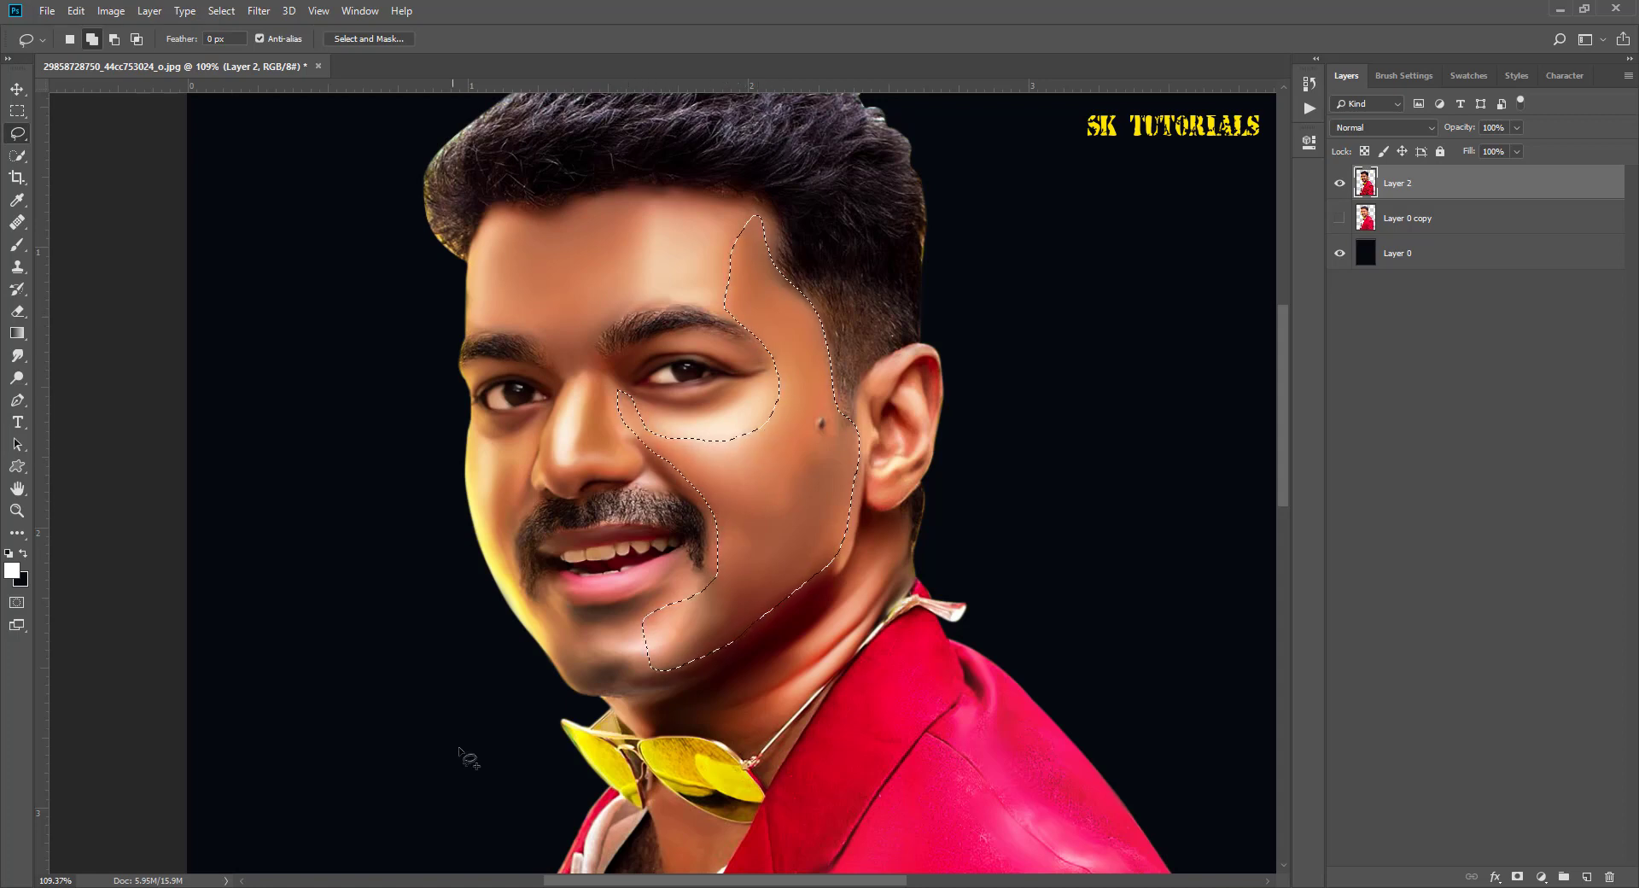
{"action": "key", "text": "ctrl+shift+alt+n"}
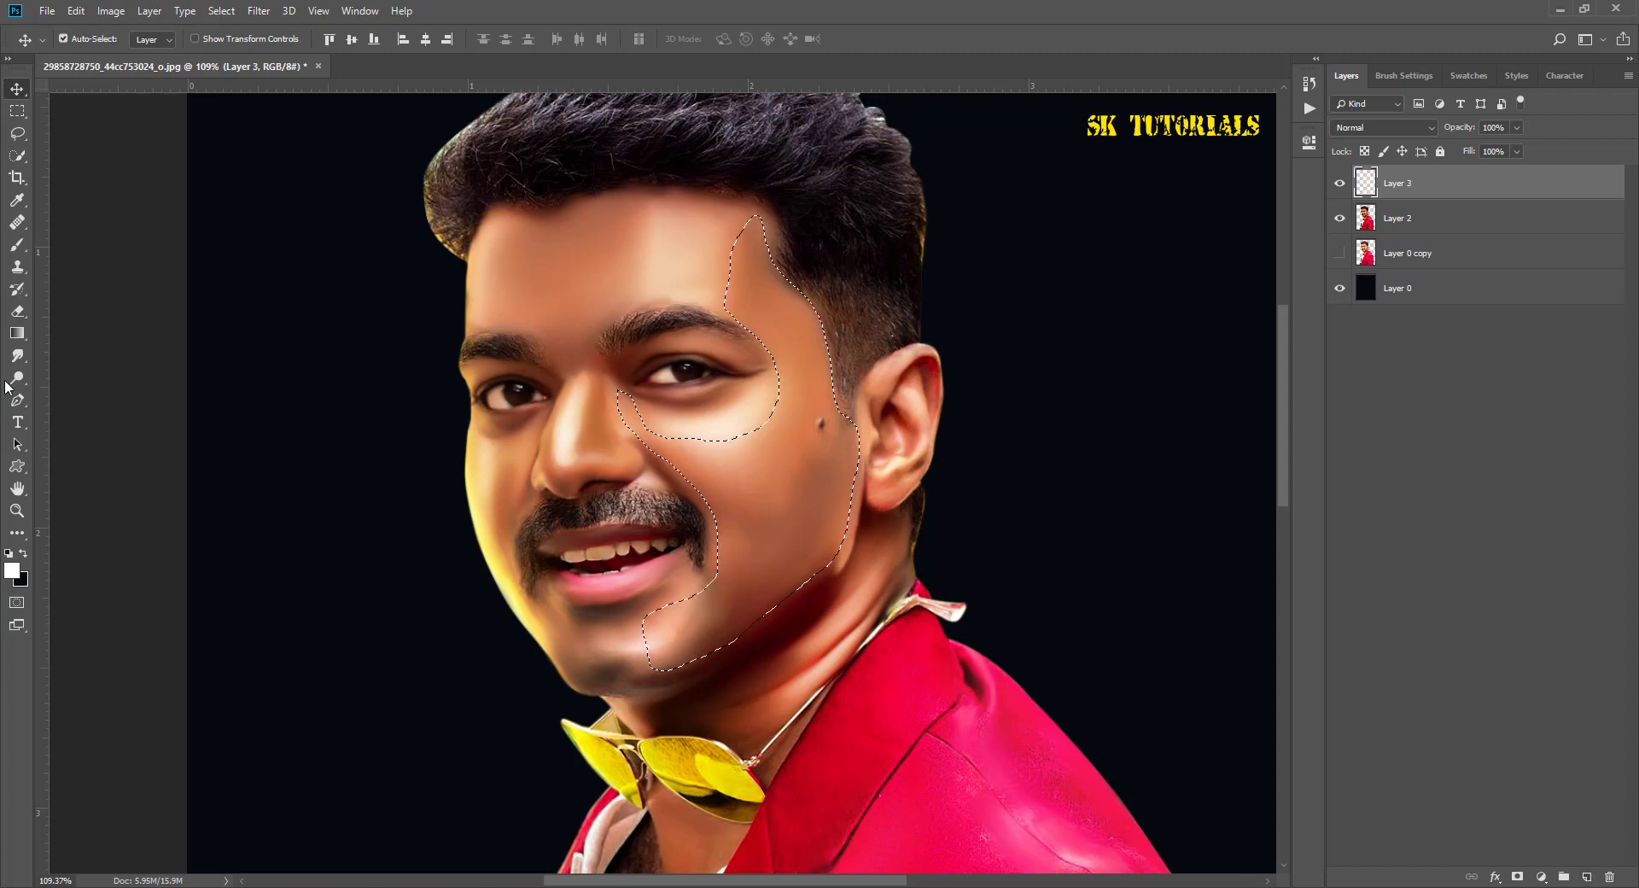
Step: Smudge the right cheek and jaw at 30% strength with 40–90 brushes, then deselect
{"action": "left_click", "coordinate": [17, 355]}
{"action": "key", "text": "3"}
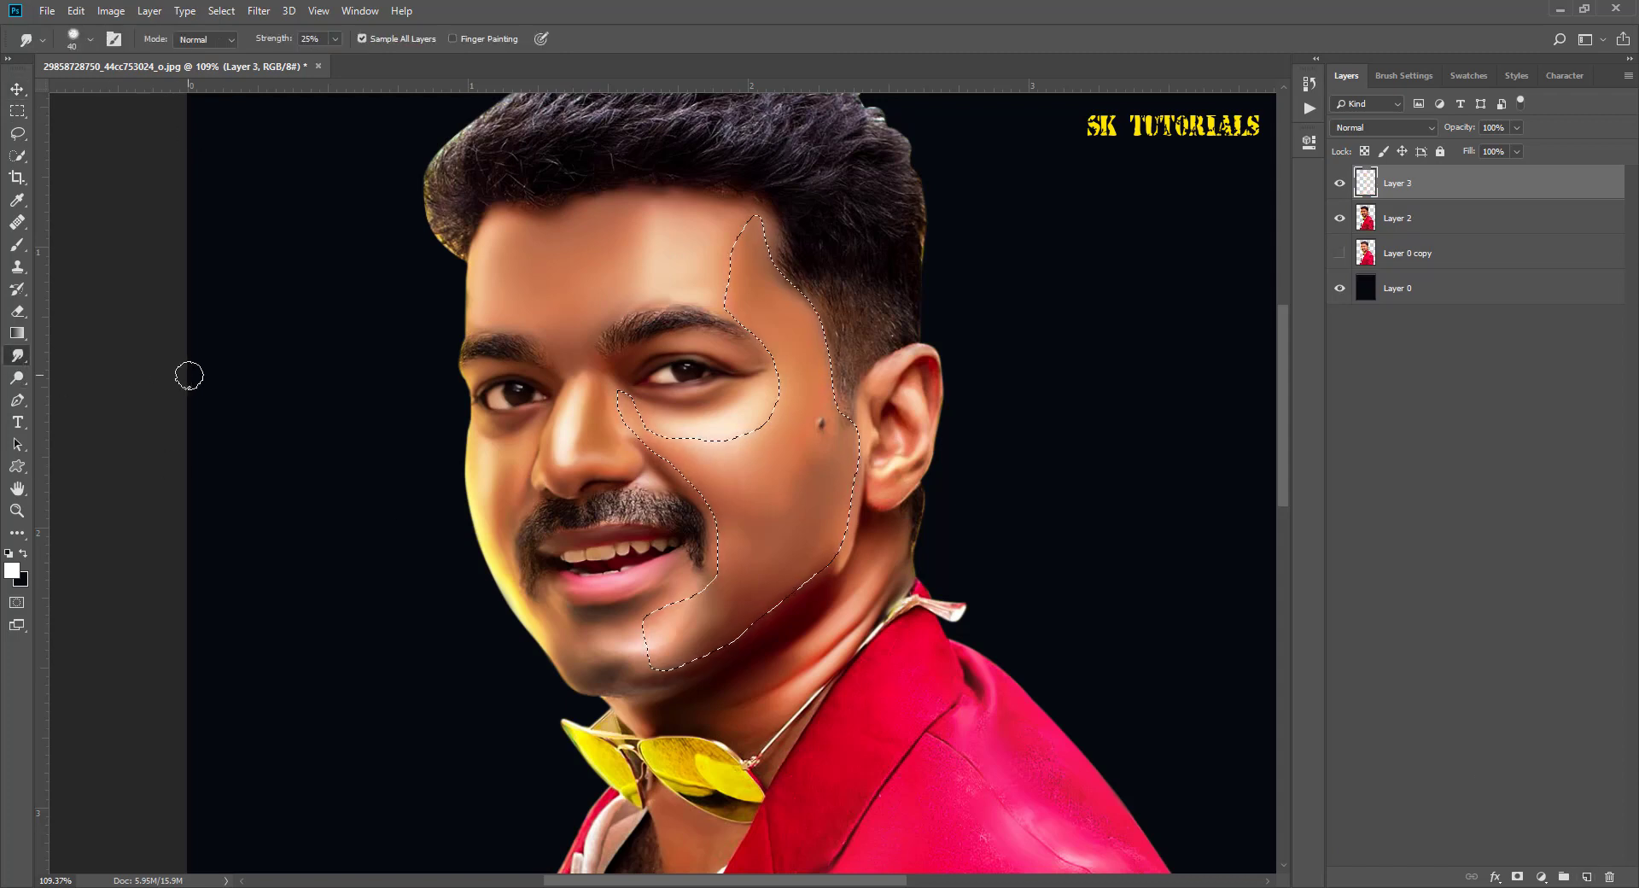
{"action": "key", "text": "bracketright"}
{"action": "key", "text": "bracketright"}
{"action": "key", "text": "bracketright"}
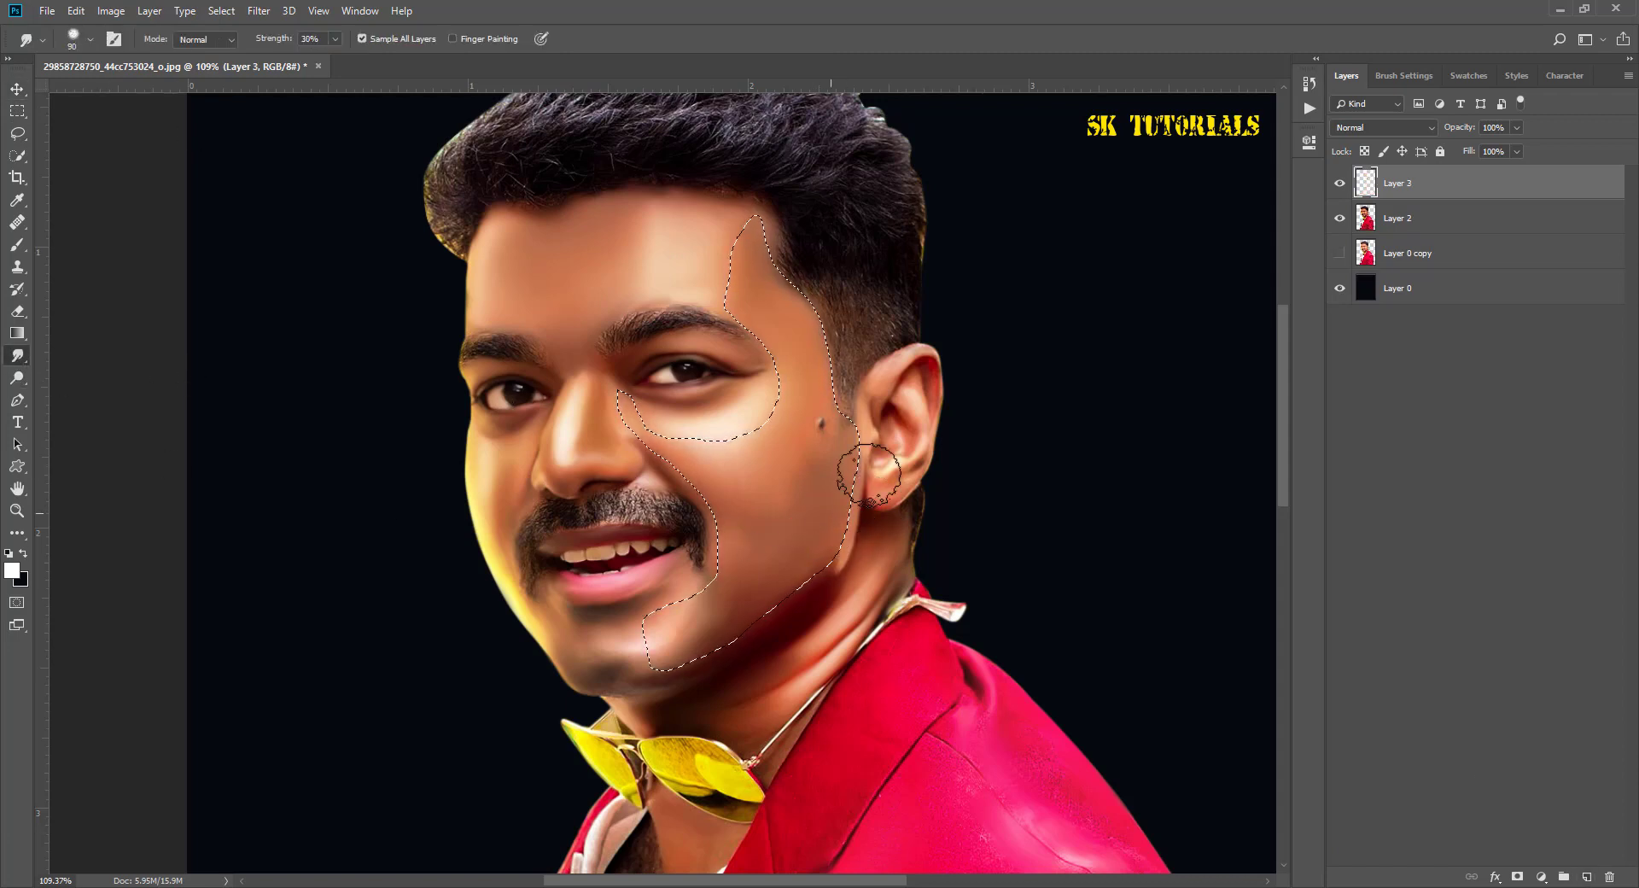
{"action": "key", "text": "bracketleft"}
{"action": "key", "text": "bracketleft"}
{"action": "key", "text": "bracketleft"}
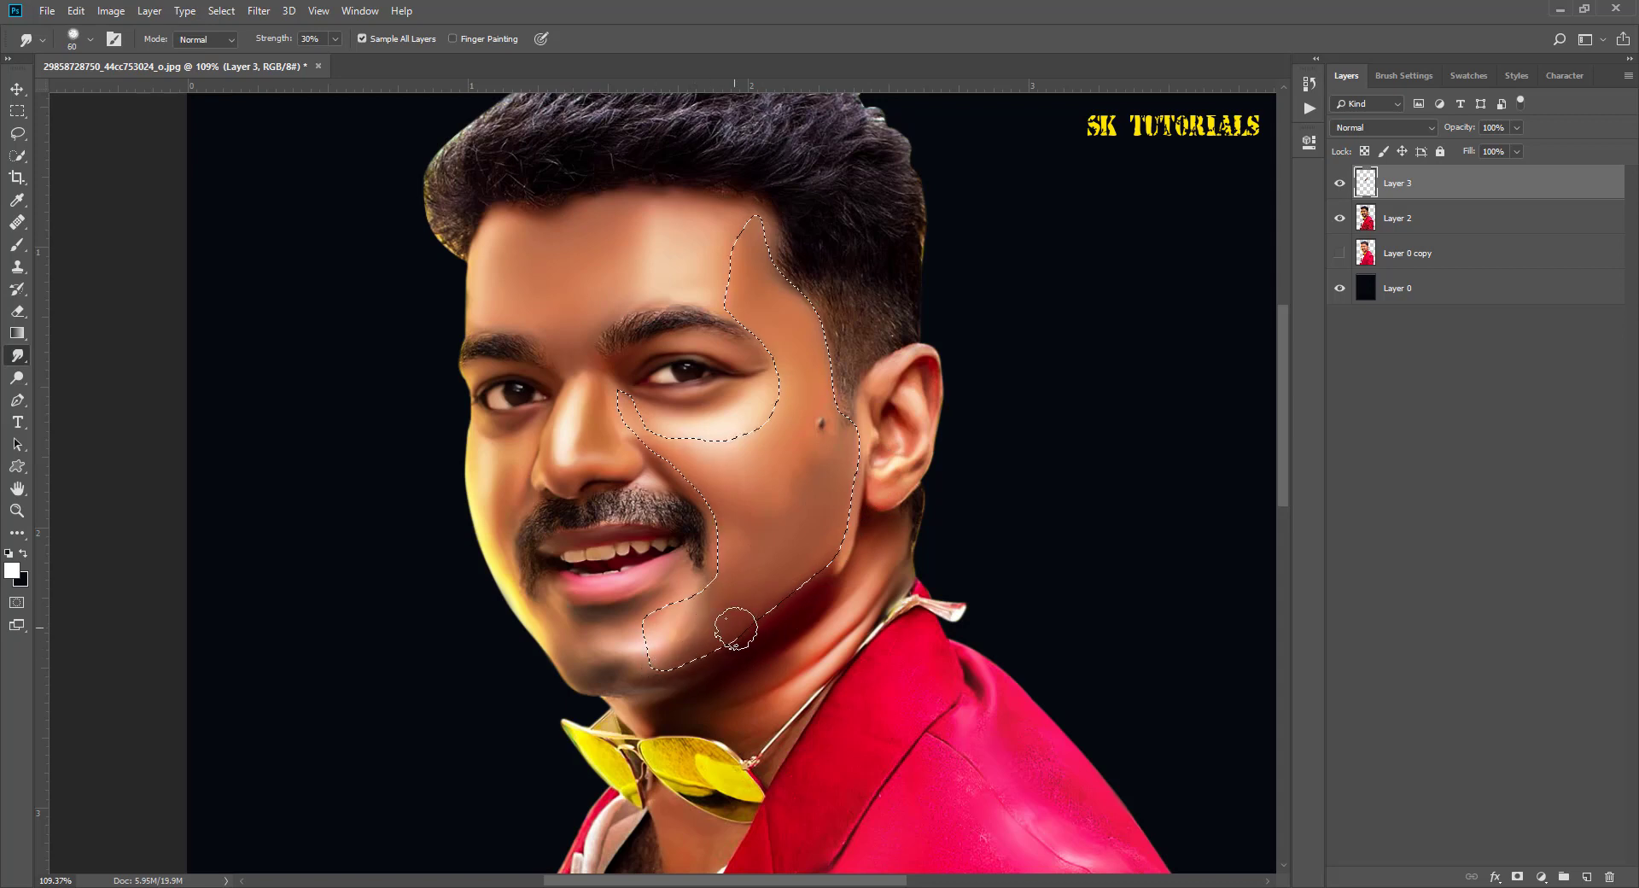
{"action": "key", "text": "bracketleft"}
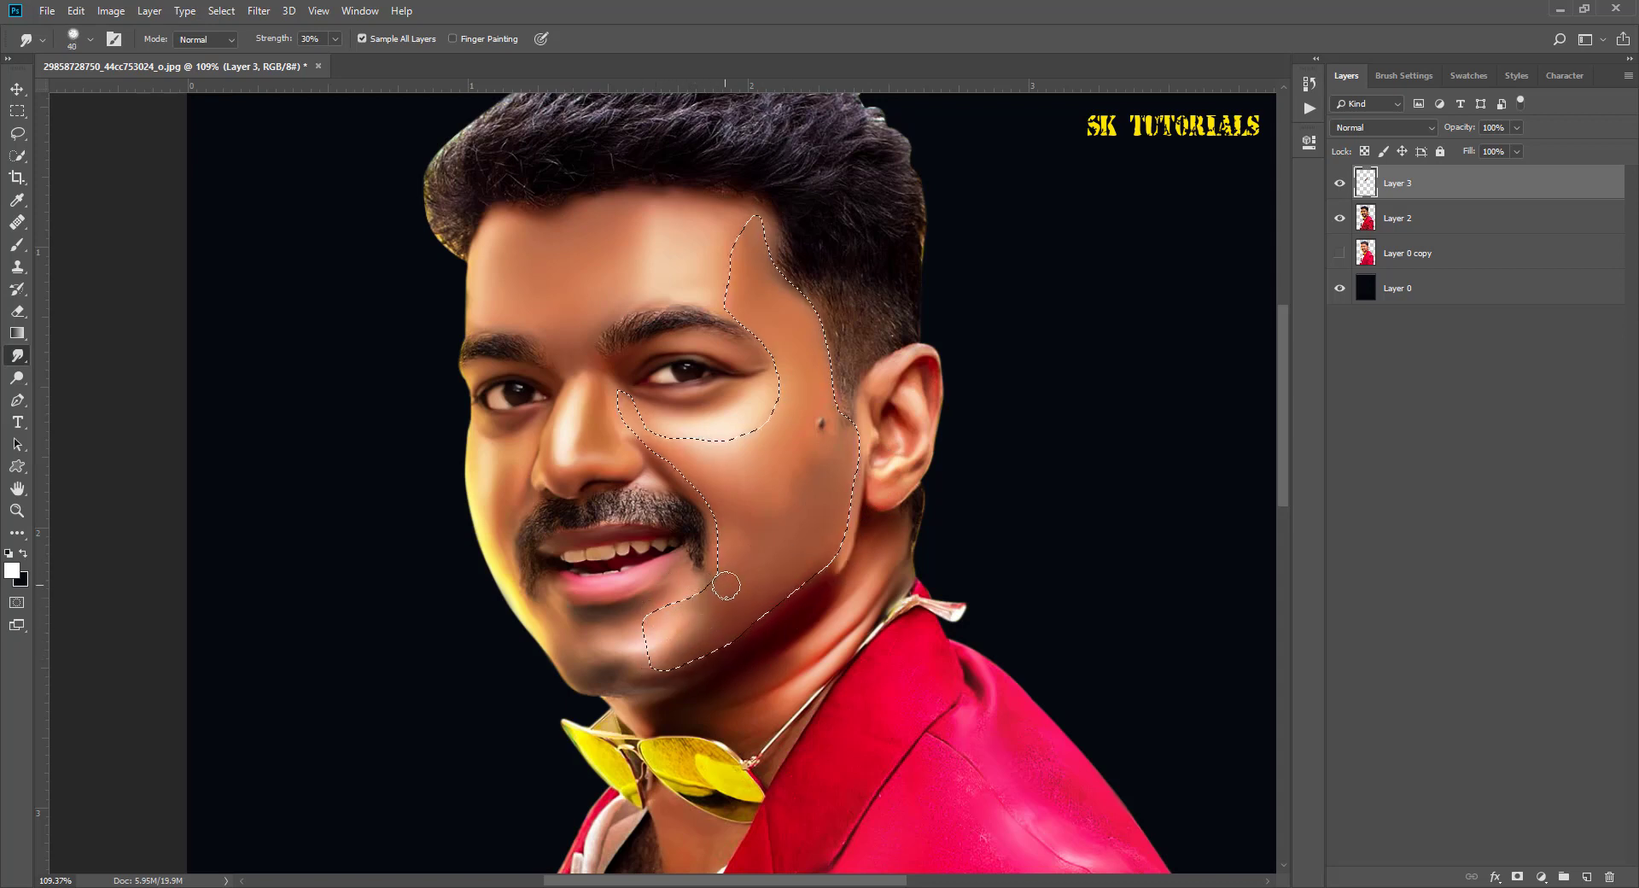
{"action": "key", "text": "bracketright"}
{"action": "key", "text": "bracketright"}
{"action": "key", "text": "bracketright"}
{"action": "key", "text": "bracketright"}
{"action": "key", "text": "bracketright"}
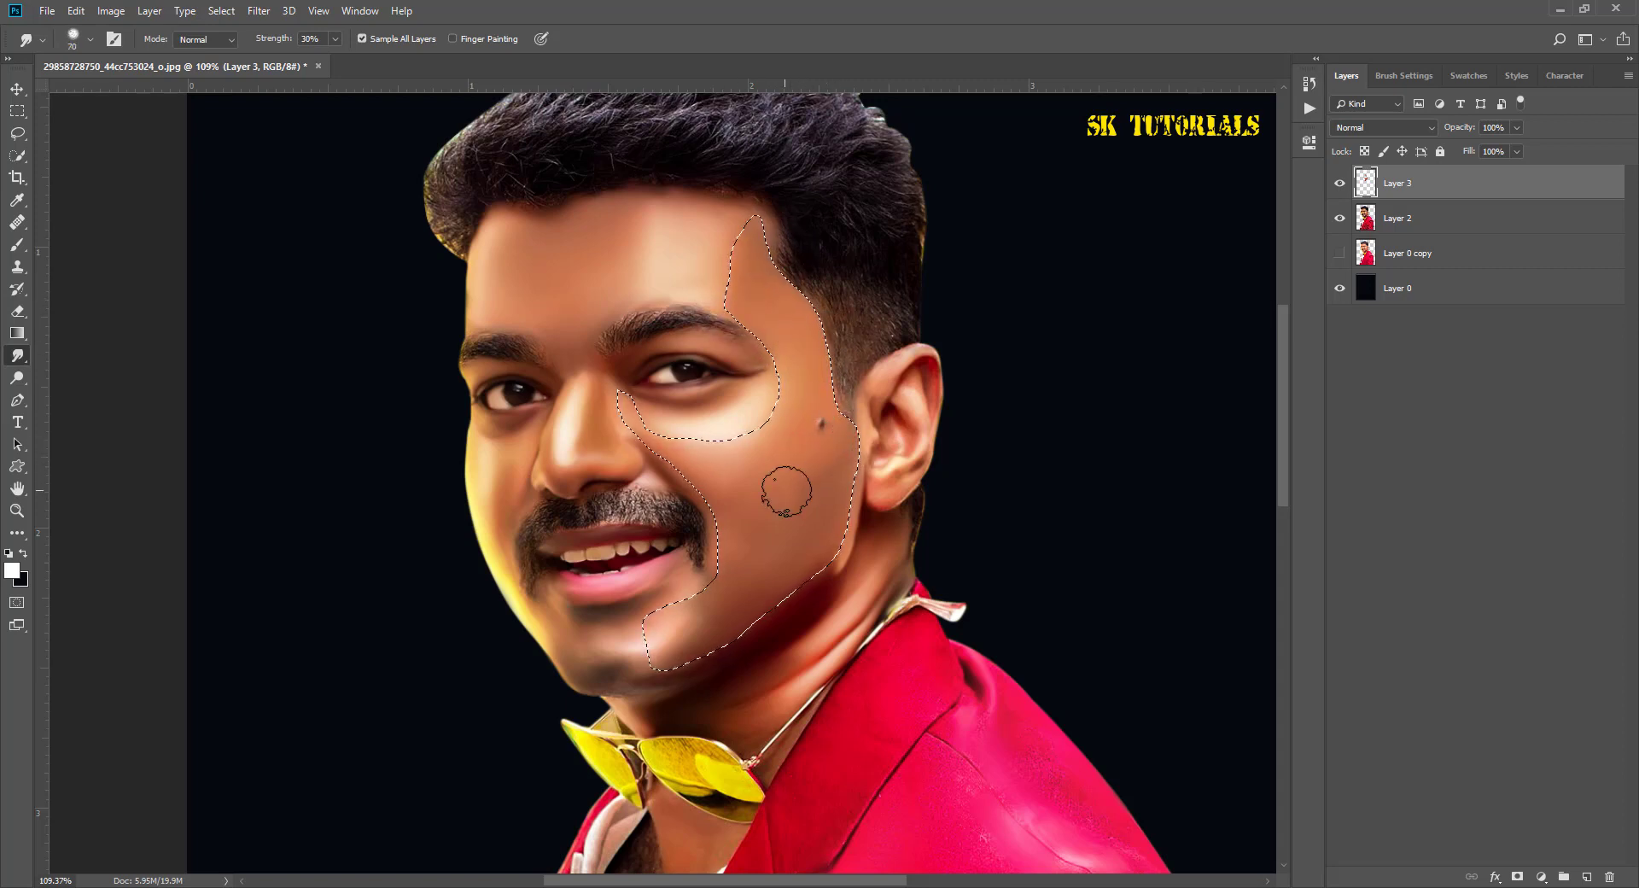
{"action": "key", "text": "bracketright"}
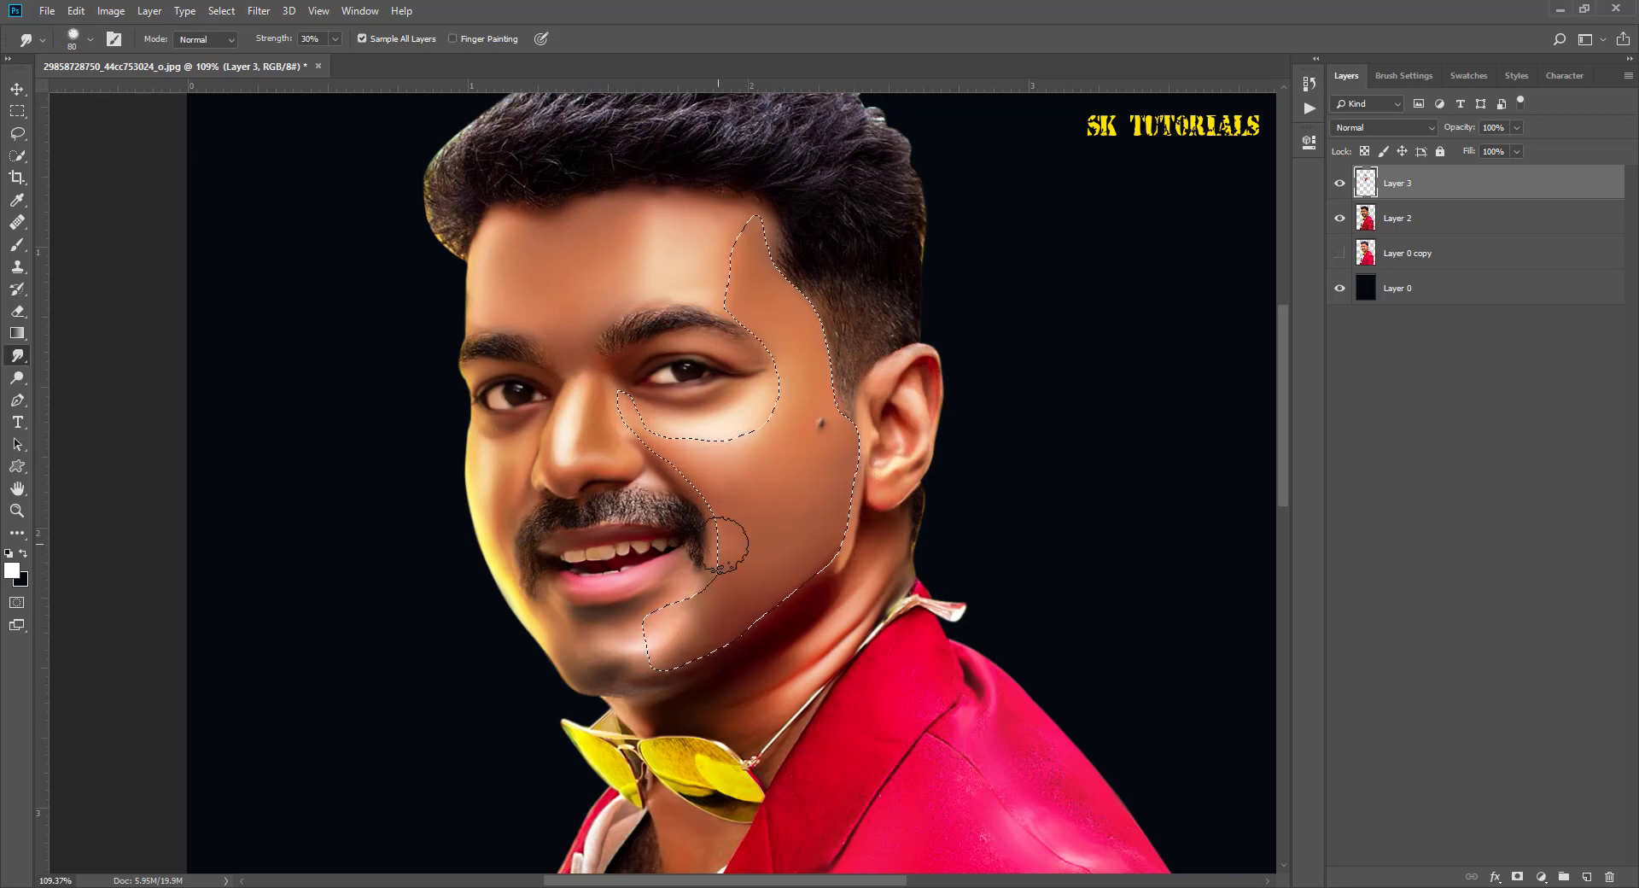
{"action": "key", "text": "ctrl+d"}
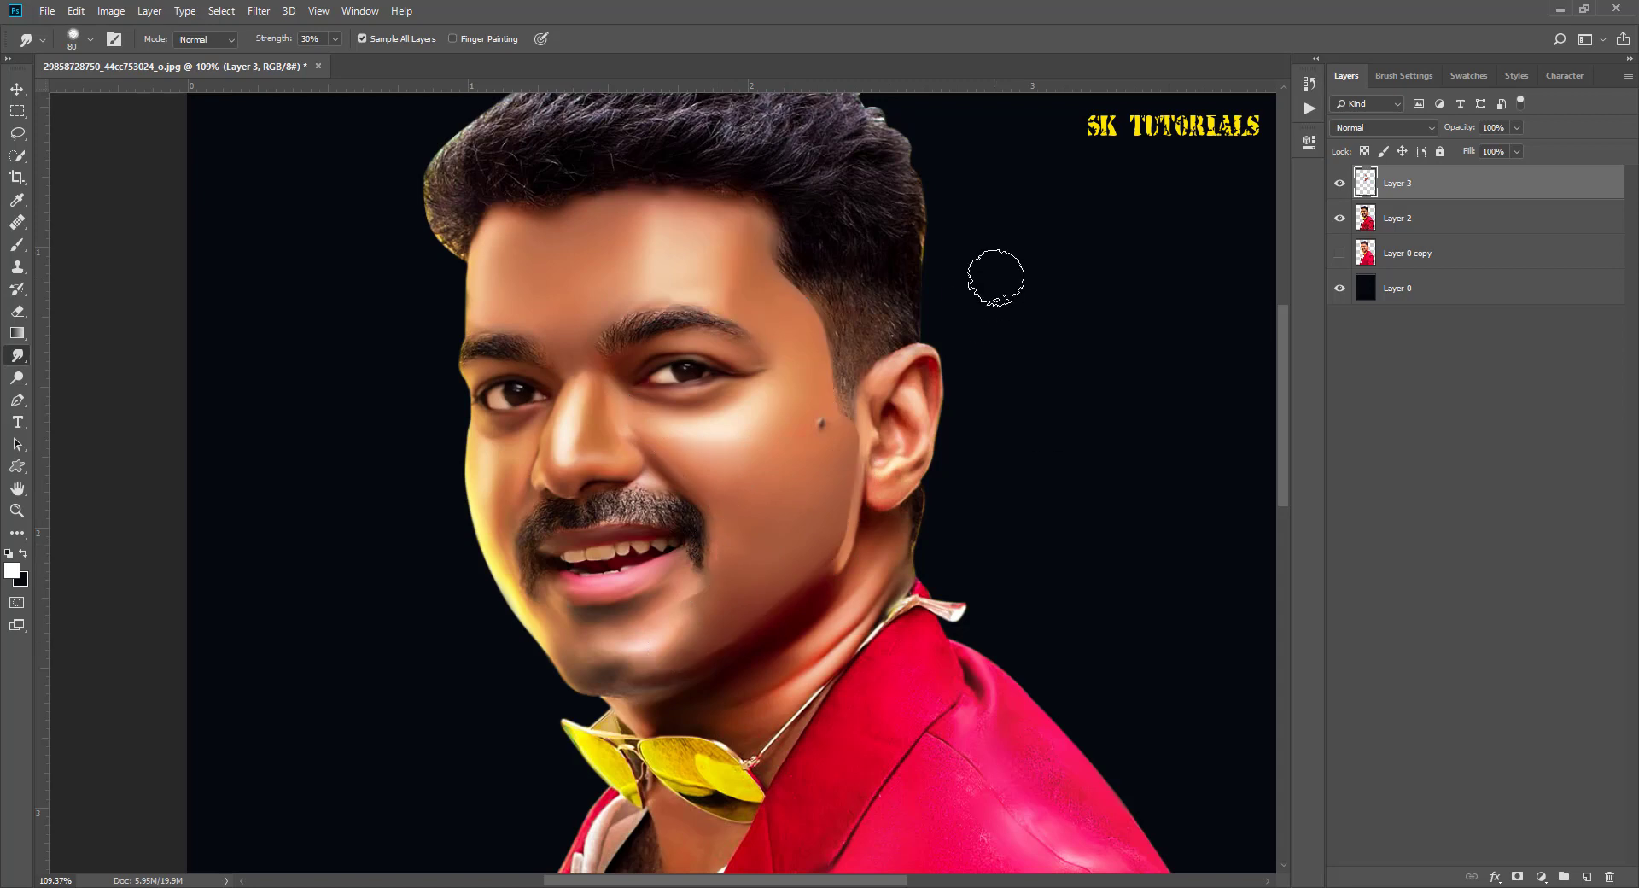
Step: Raise the image Brightness to 40 with Brightness/Contrast
{"action": "left_click", "coordinate": [111, 11]}
{"action": "left_click", "coordinate": [324, 52]}
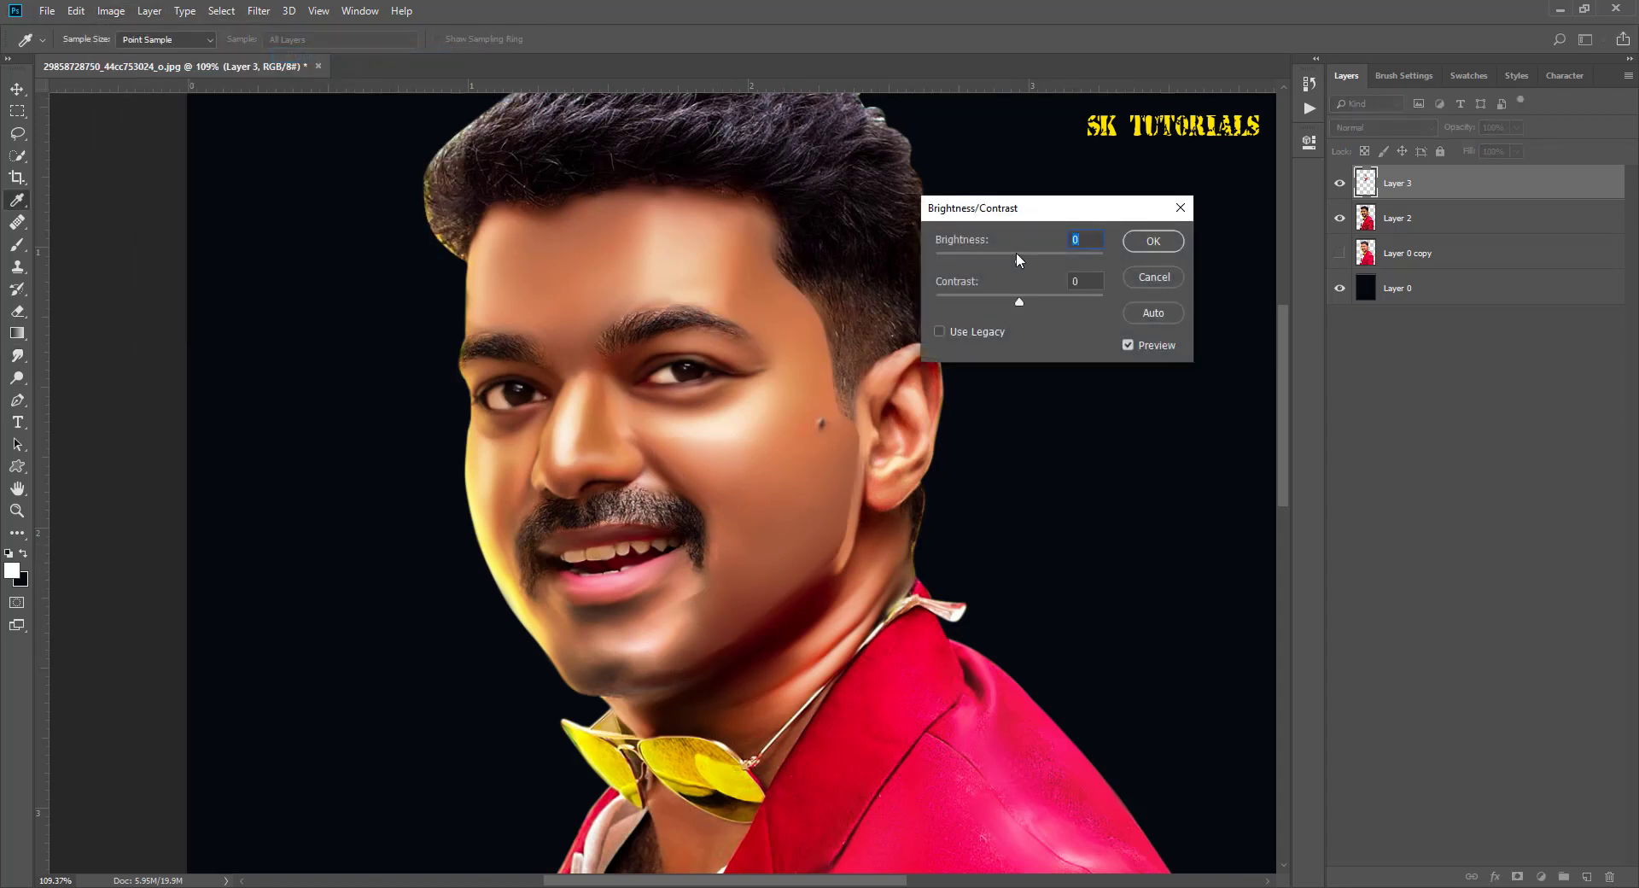
{"action": "left_click_drag", "start_coordinate": [1018, 254], "coordinate": [1043, 268]}
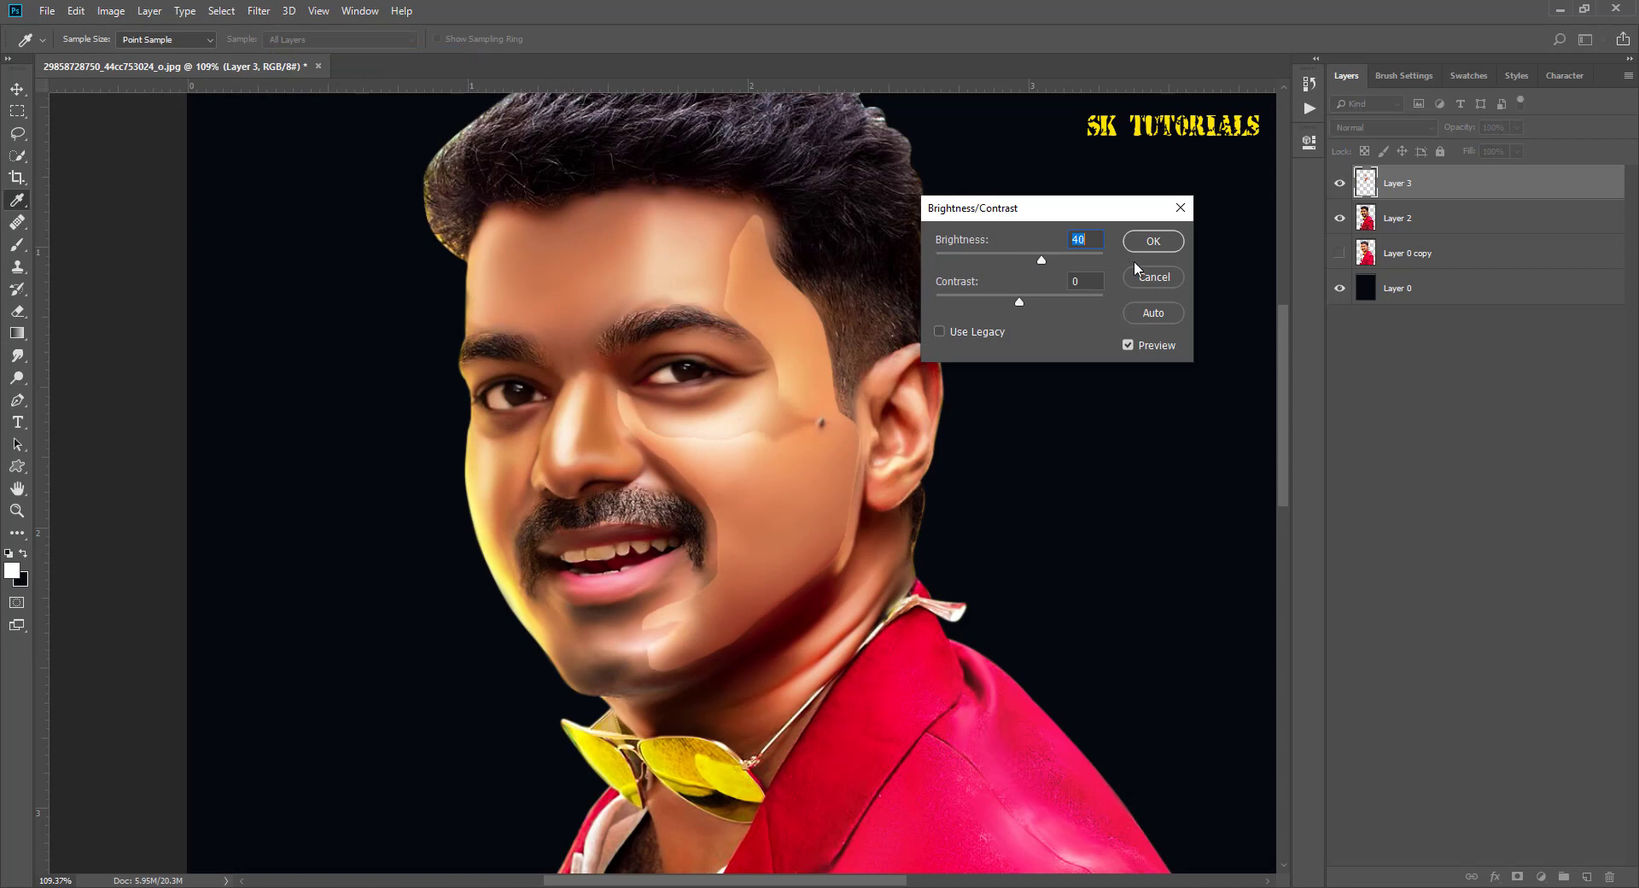
{"action": "left_click", "coordinate": [1151, 242]}
Step: Smudge the hard light edge under the eye and the chin skin with a 50 brush
{"action": "key", "text": "bracketleft"}
{"action": "key", "text": "bracketleft"}
{"action": "key", "text": "bracketleft"}
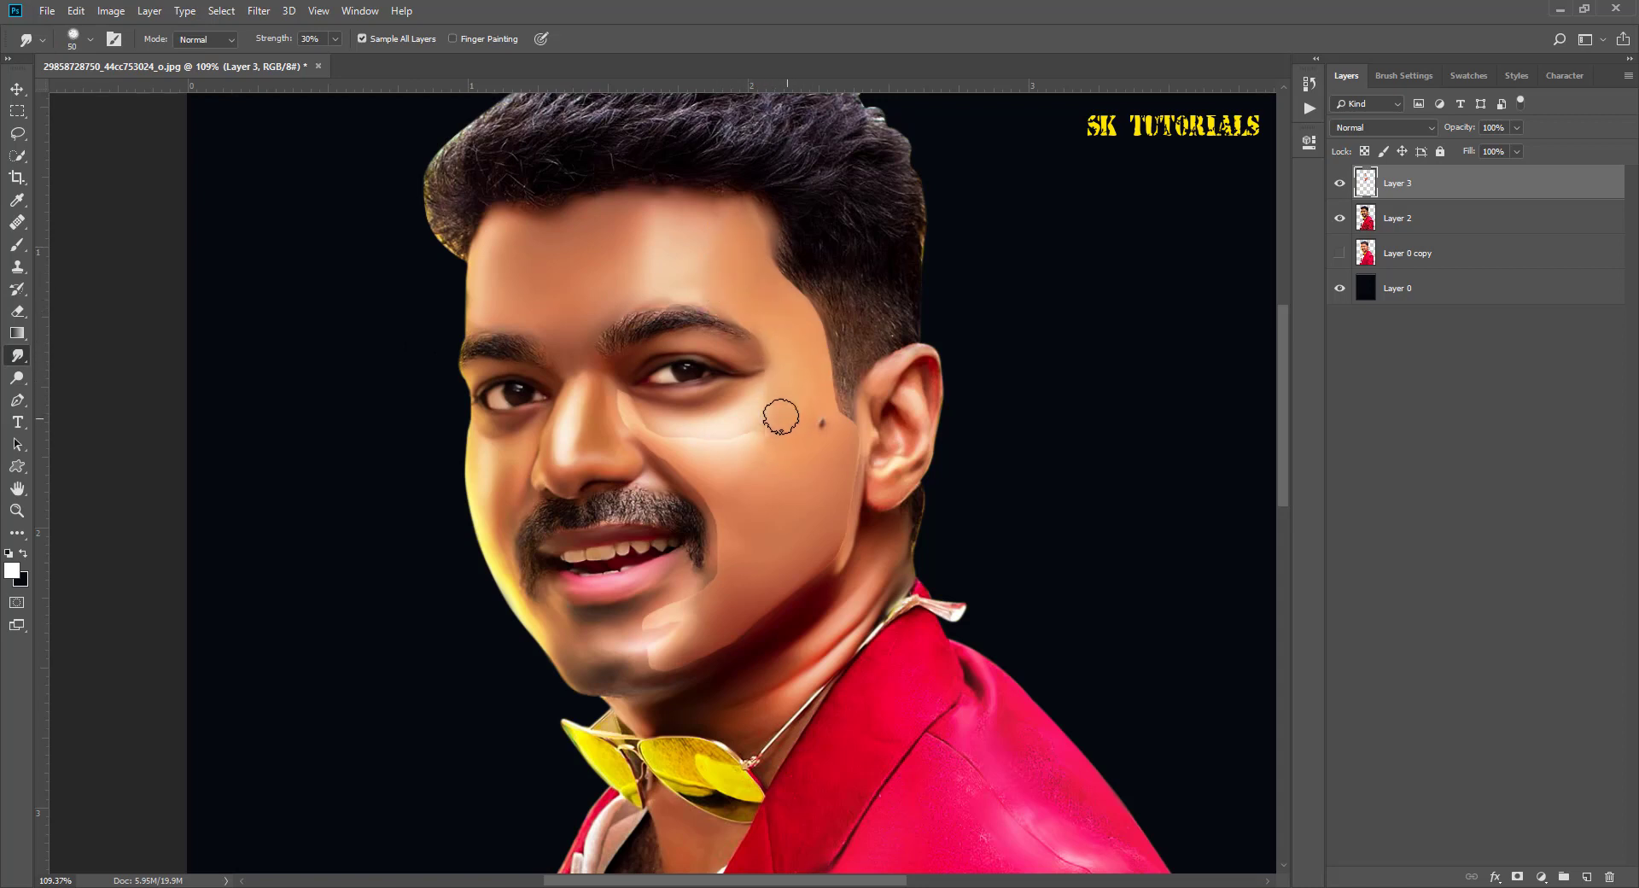
{"action": "mouse_move", "coordinate": [781, 417]}
{"action": "left_mouse_down"}
{"action": "mouse_move", "coordinate": [677, 443]}
{"action": "mouse_move", "coordinate": [645, 415]}
{"action": "left_mouse_up"}
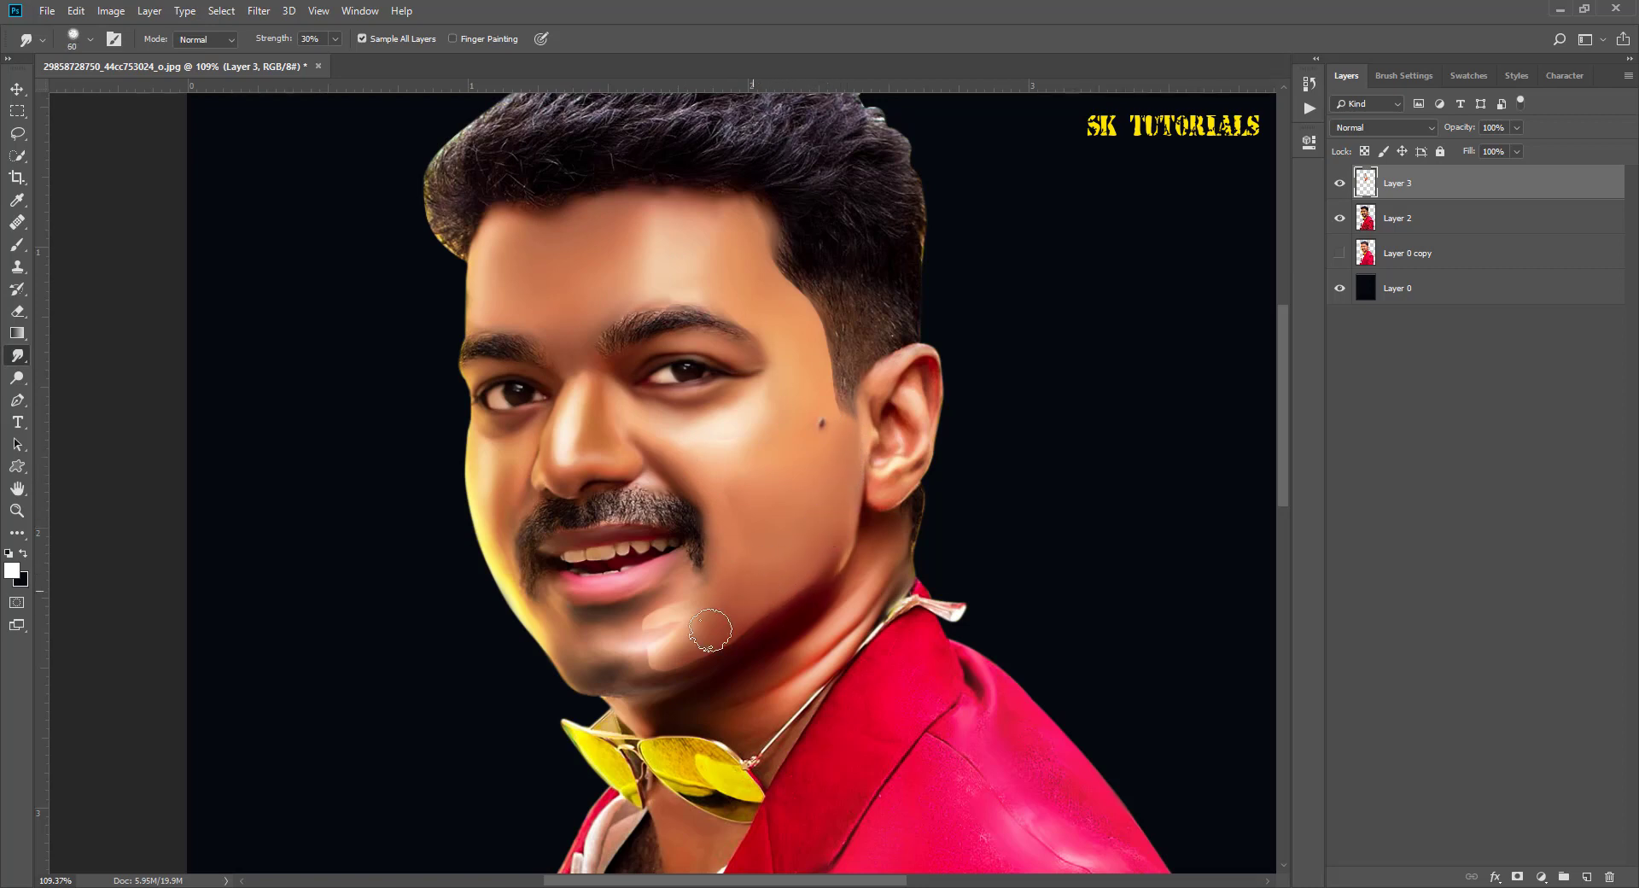
{"action": "mouse_move", "coordinate": [727, 632]}
{"action": "left_mouse_down"}
{"action": "mouse_move", "coordinate": [653, 653]}
{"action": "mouse_move", "coordinate": [690, 633]}
{"action": "left_mouse_up"}
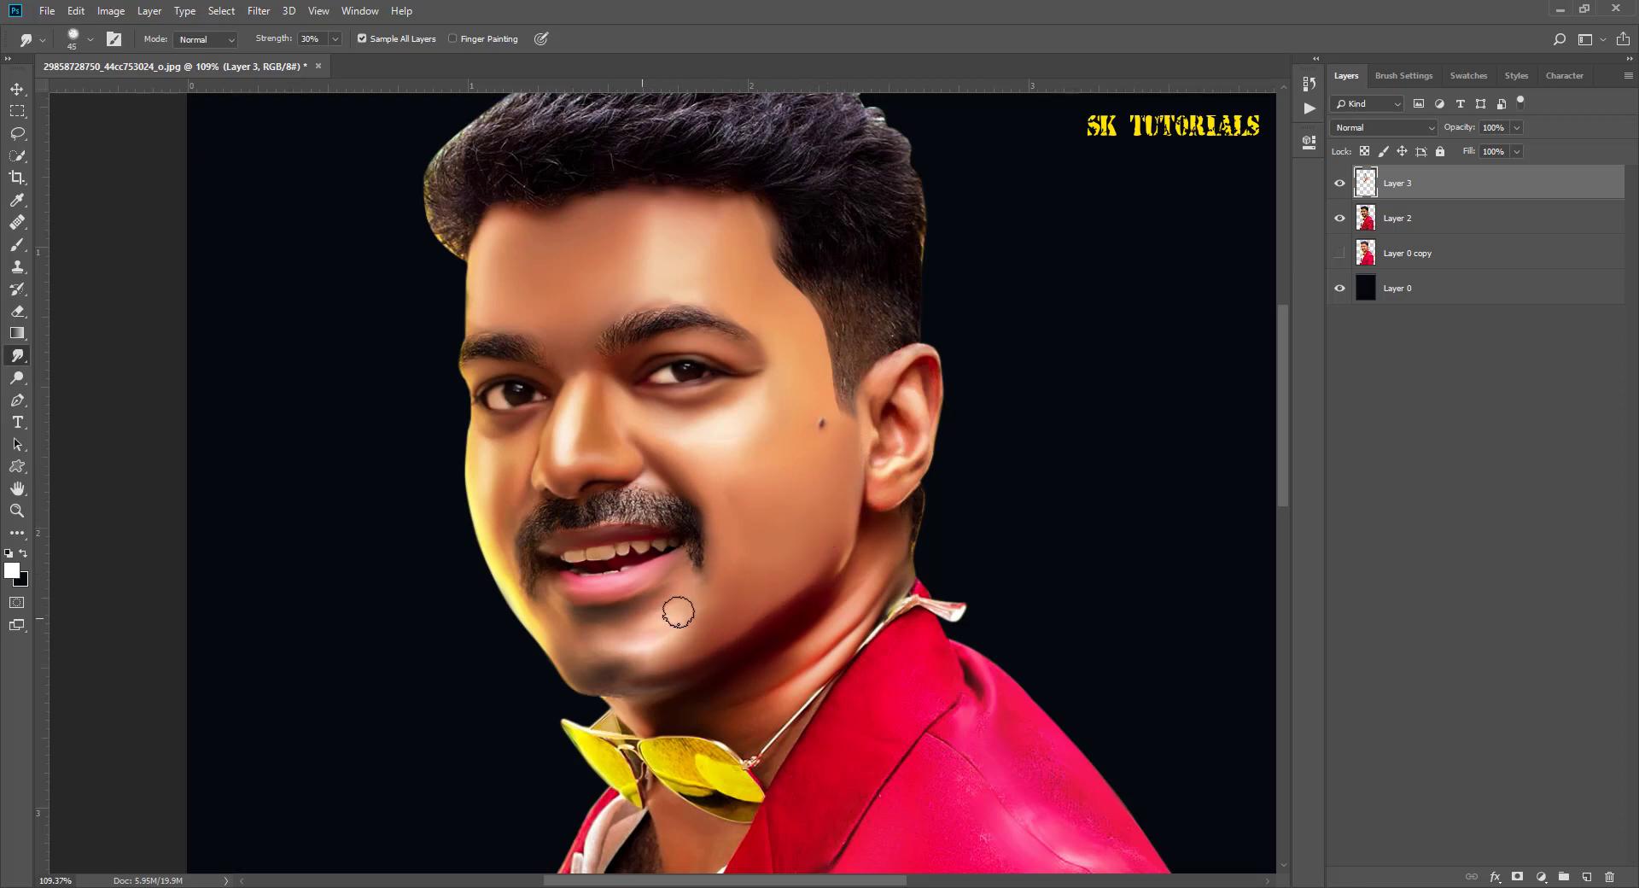
{"action": "key", "text": "bracketright"}
{"action": "key", "text": "bracketright"}
{"action": "key", "text": "bracketright"}
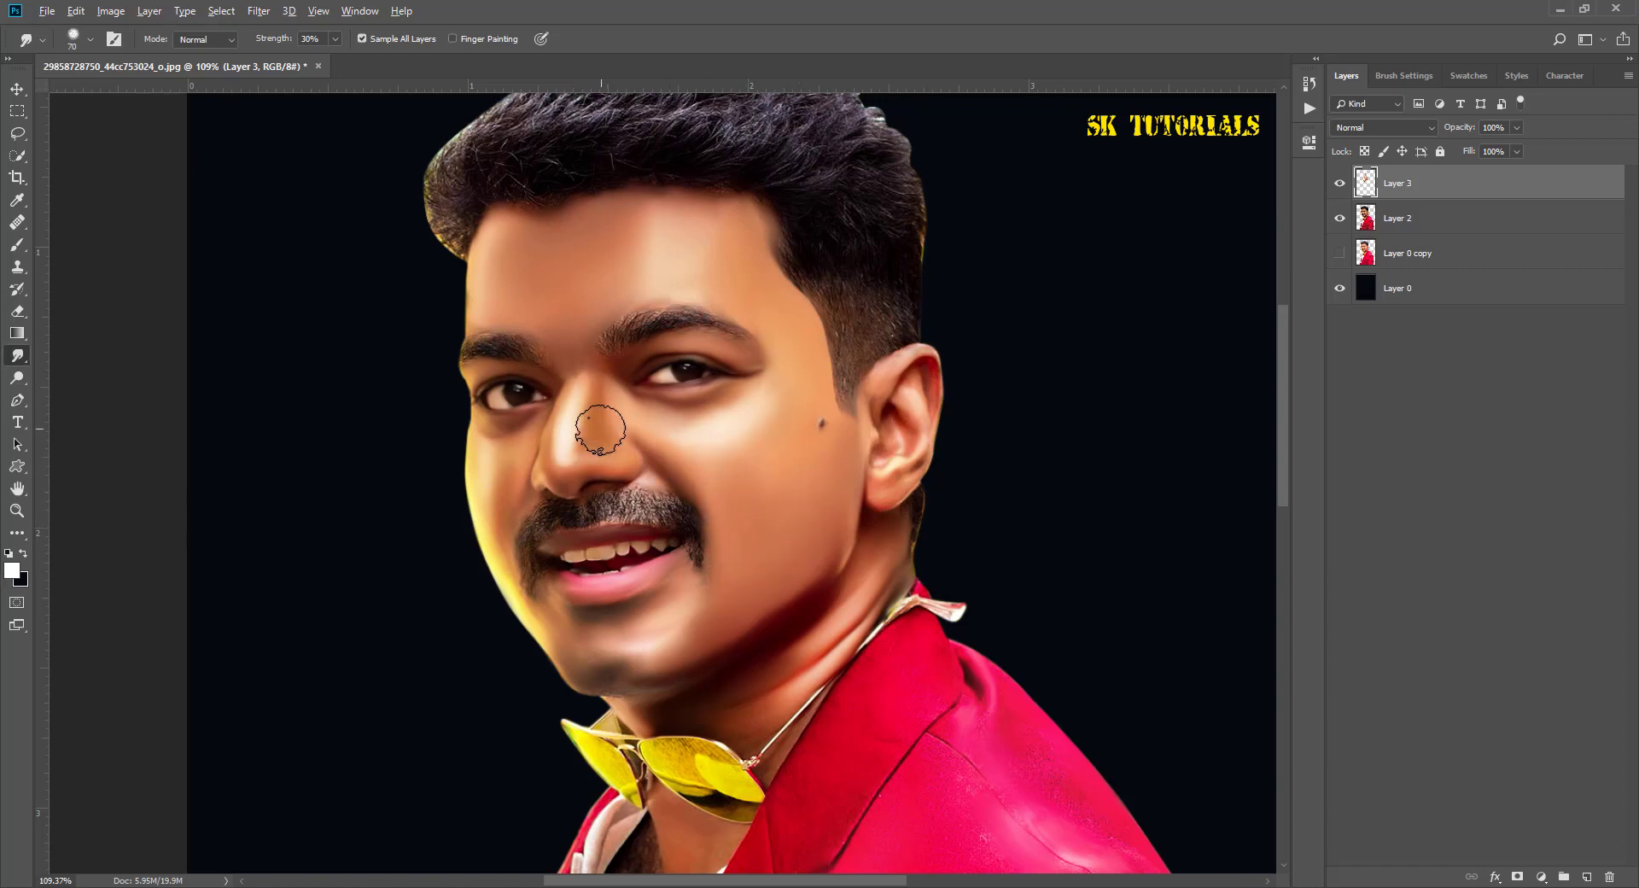
Step: Pick orange-brown bd6d38 as foreground and smudge it across the cheek
{"action": "left_click", "coordinate": [12, 573]}
{"action": "left_click", "coordinate": [597, 427]}
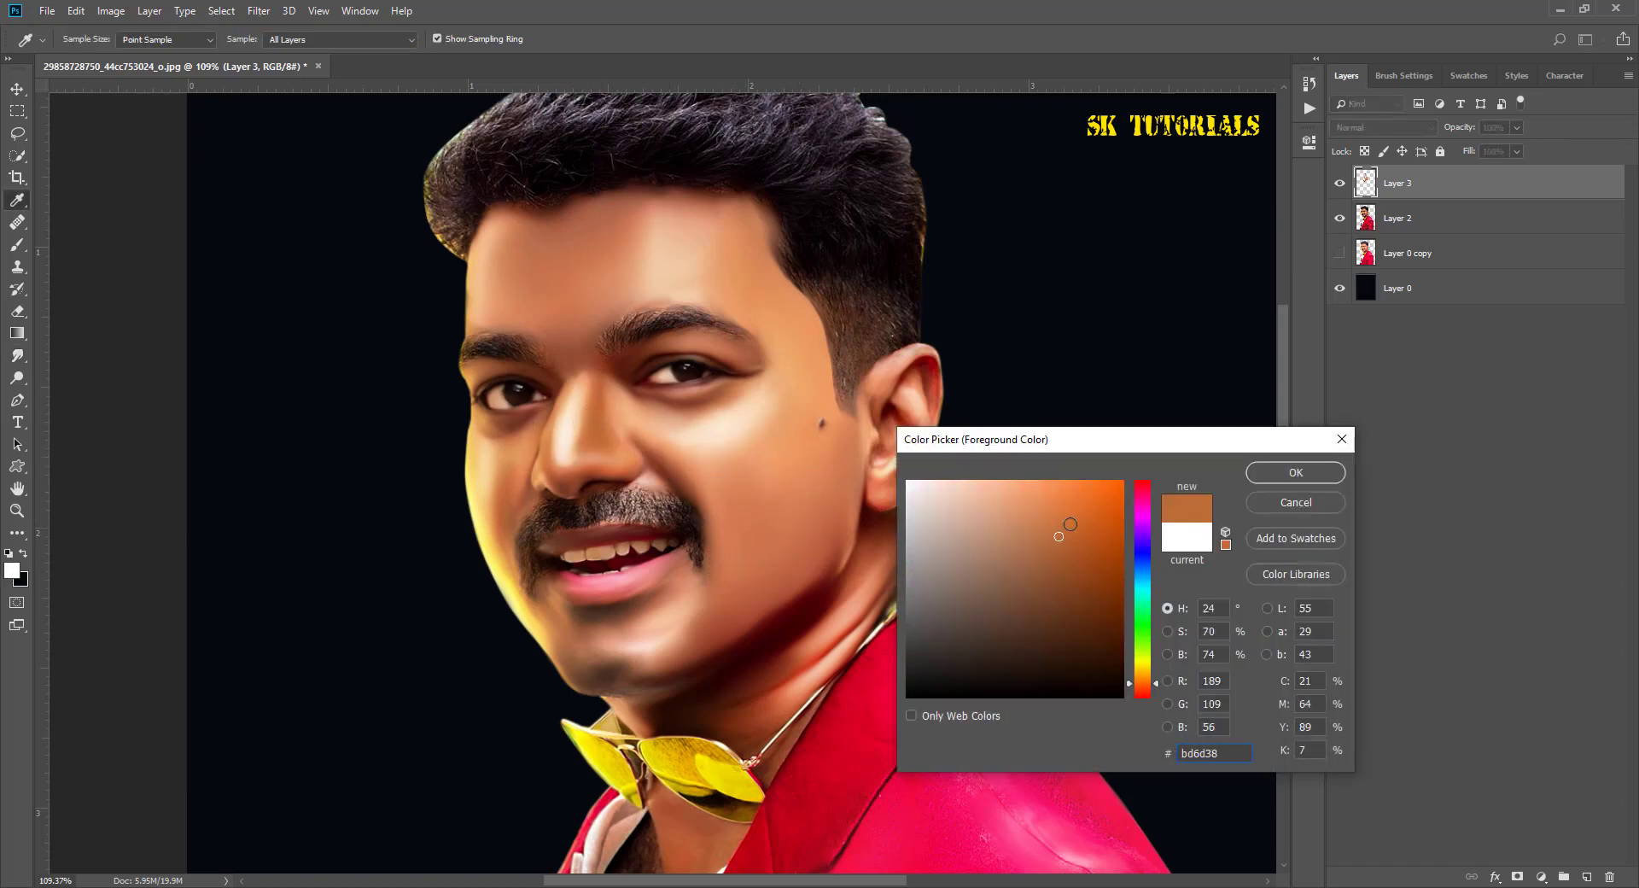
{"action": "left_click", "coordinate": [1071, 523]}
{"action": "left_click", "coordinate": [1289, 472]}
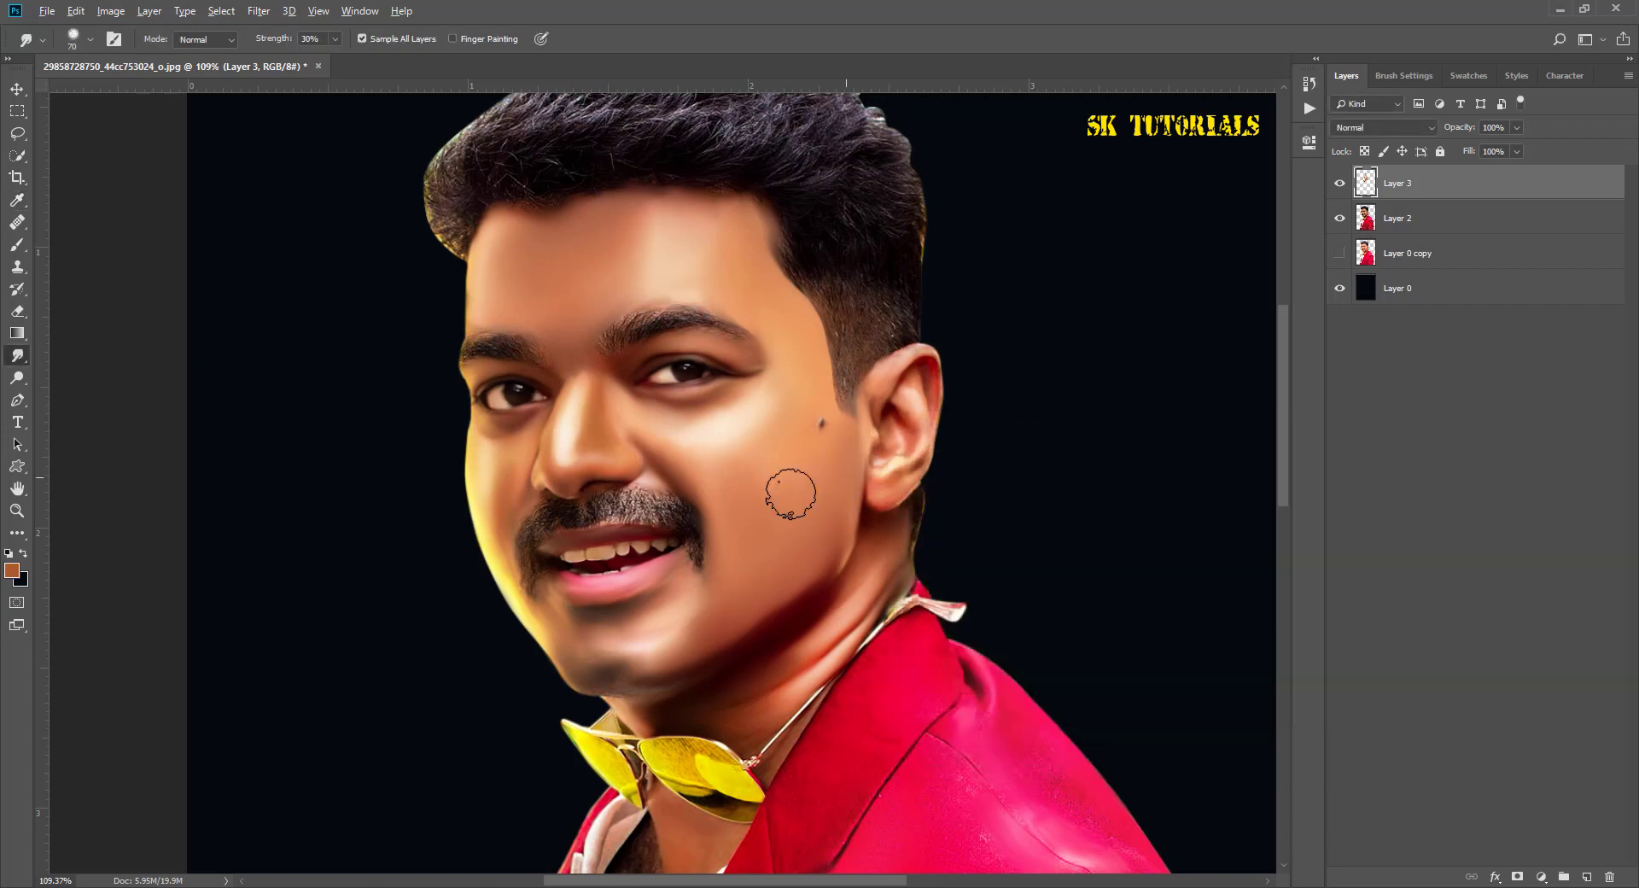
{"action": "mouse_move", "coordinate": [806, 485]}
{"action": "left_mouse_down"}
{"action": "mouse_move", "coordinate": [776, 488]}
{"action": "mouse_move", "coordinate": [767, 529]}
{"action": "left_mouse_up"}
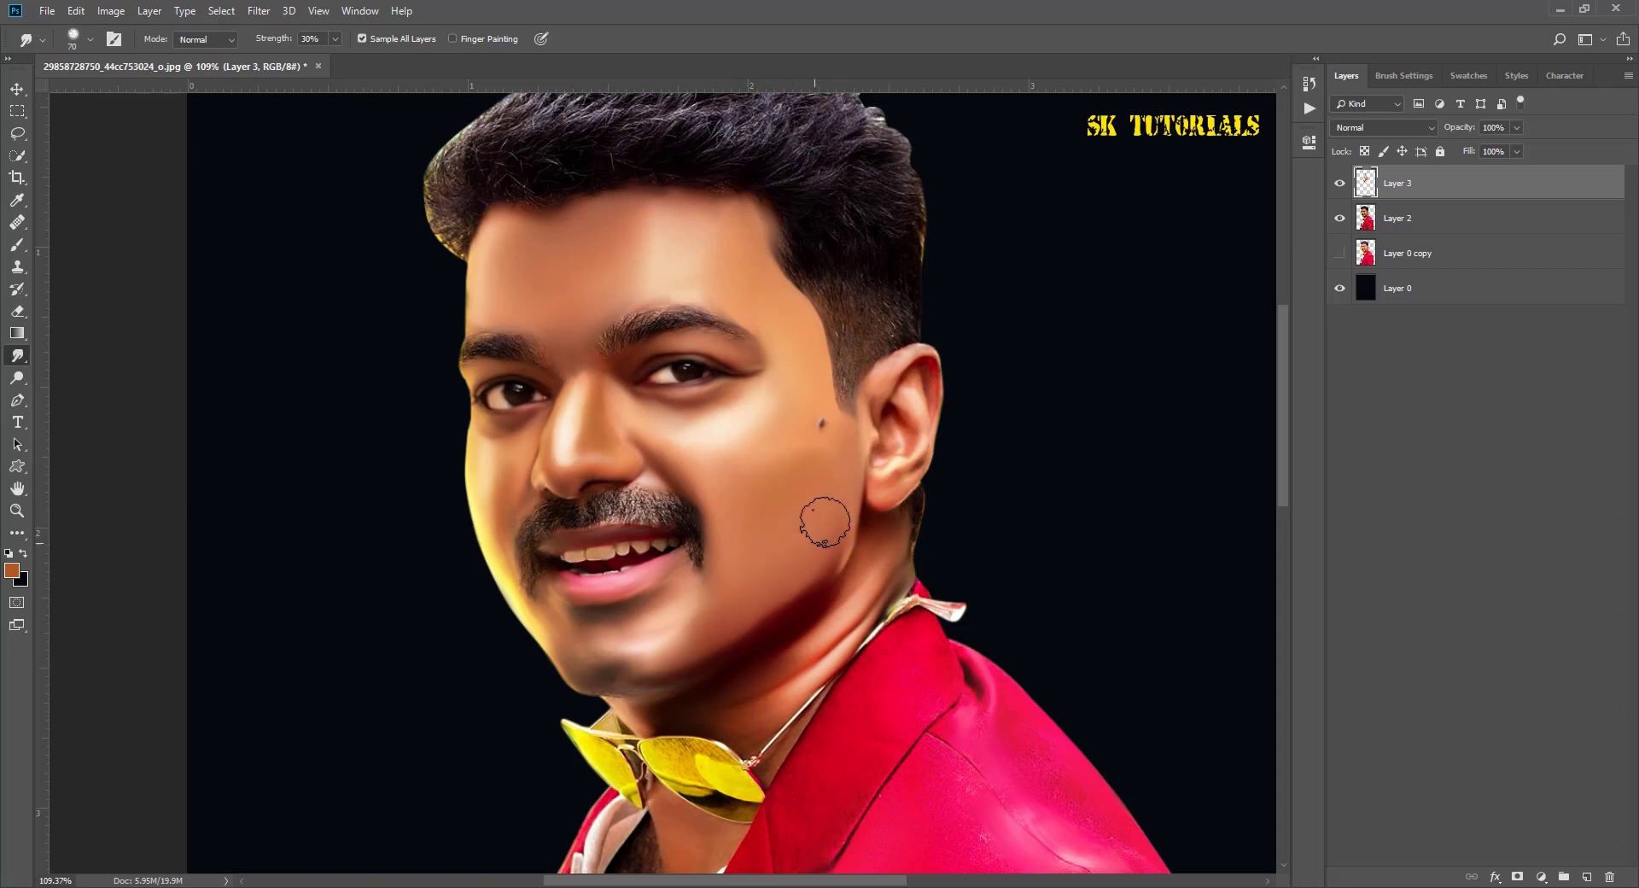
{"action": "scroll", "coordinate": [816, 534], "scroll_direction": "down", "scroll_amount": 3}
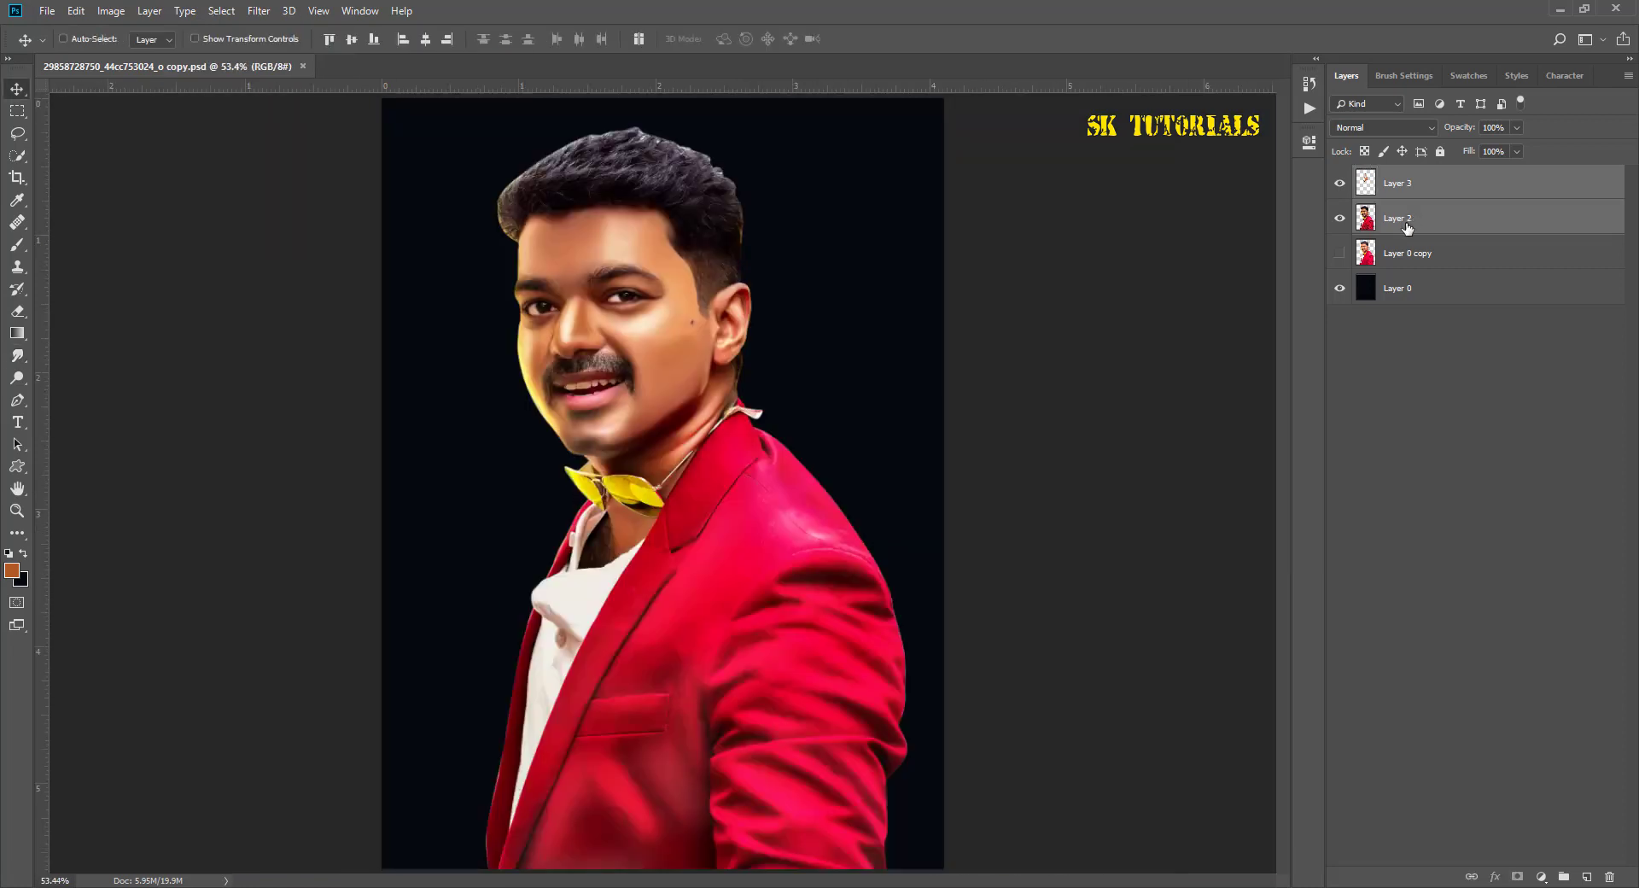
Step: Merge Layer 3 down into Layer 2, then duplicate it as Layer 3 copy
{"action": "key", "text": "ctrl+e"}
{"action": "scroll", "coordinate": [561, 371], "scroll_direction": "down", "scroll_amount": 1}
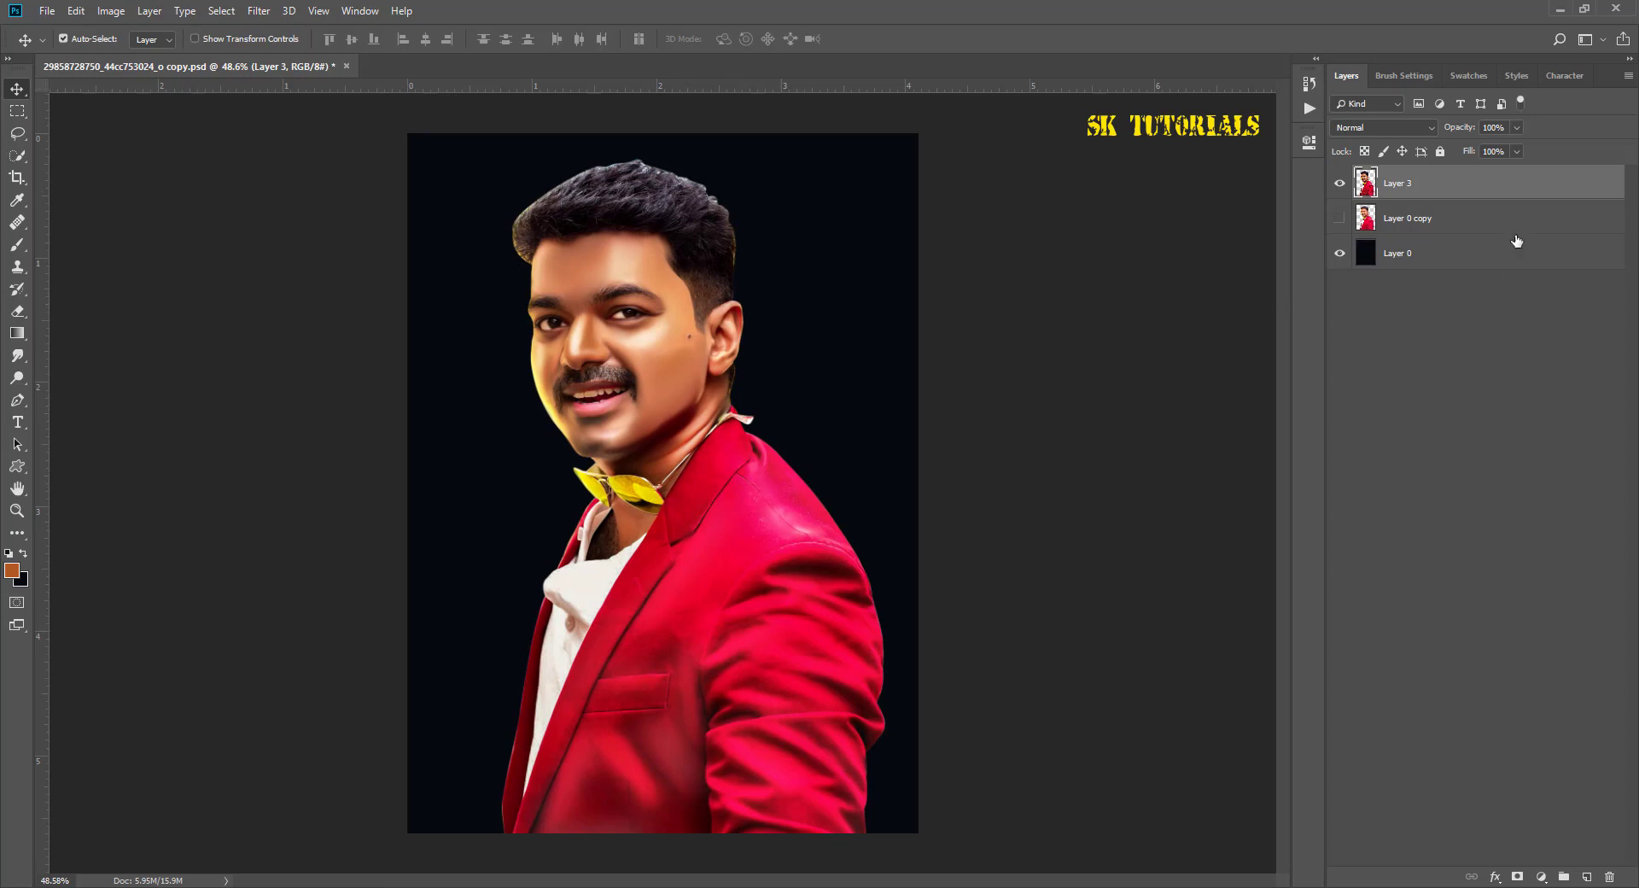
{"action": "key", "text": "ctrl+j"}
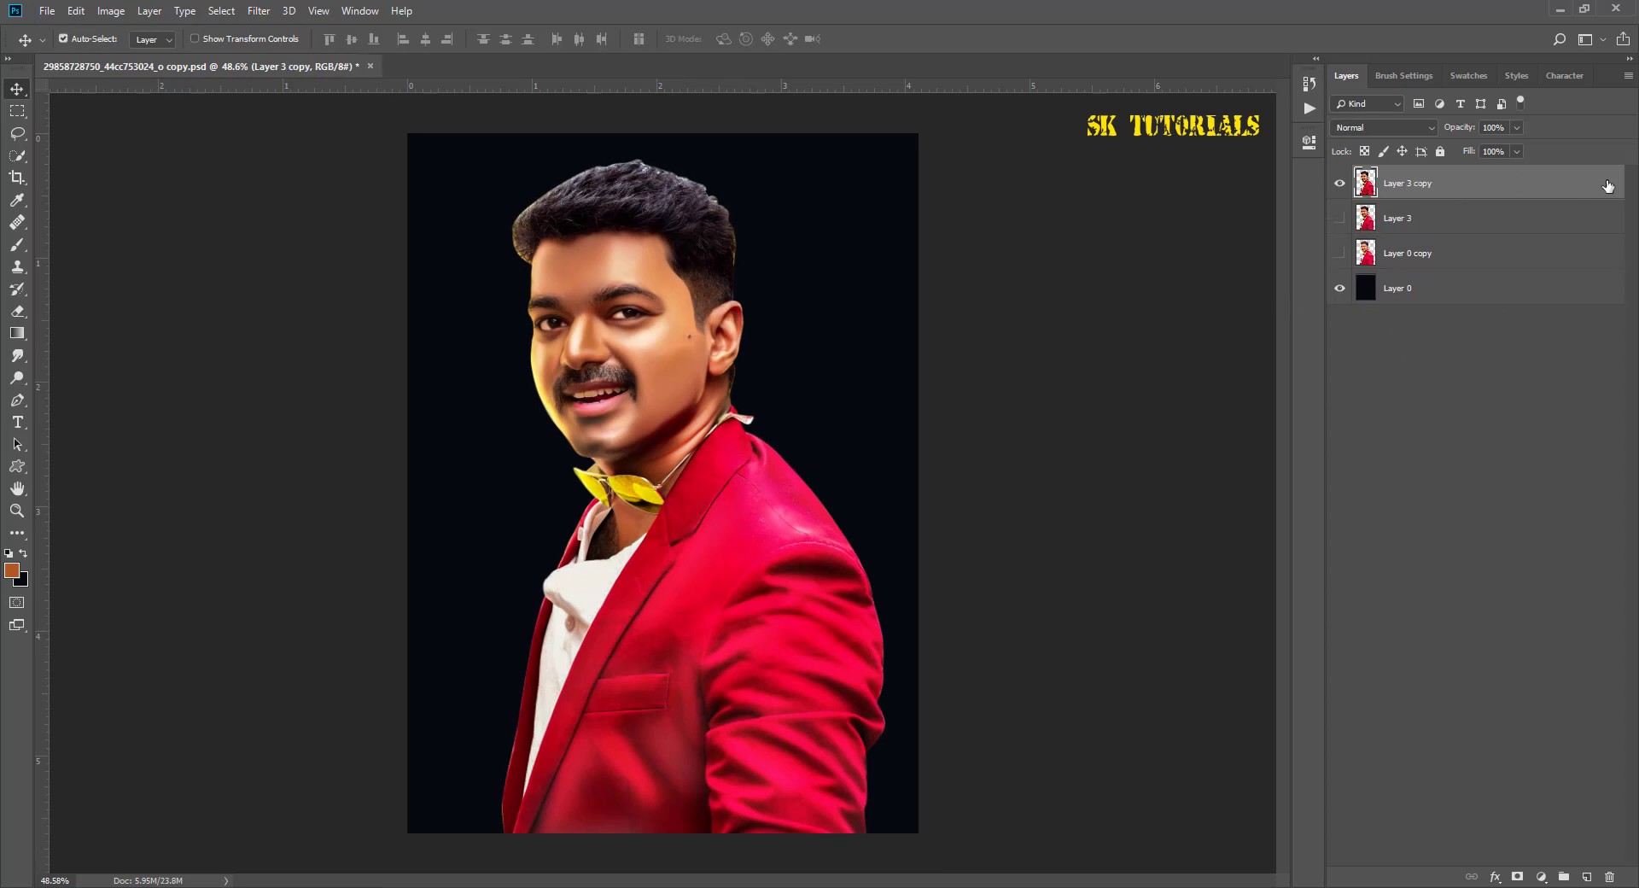
Step: Set the foreground to yellow face02 and load the person's outline as a selection
{"action": "left_click", "coordinate": [11, 570]}
{"action": "left_click_drag", "start_coordinate": [1107, 443], "coordinate": [1146, 362]}
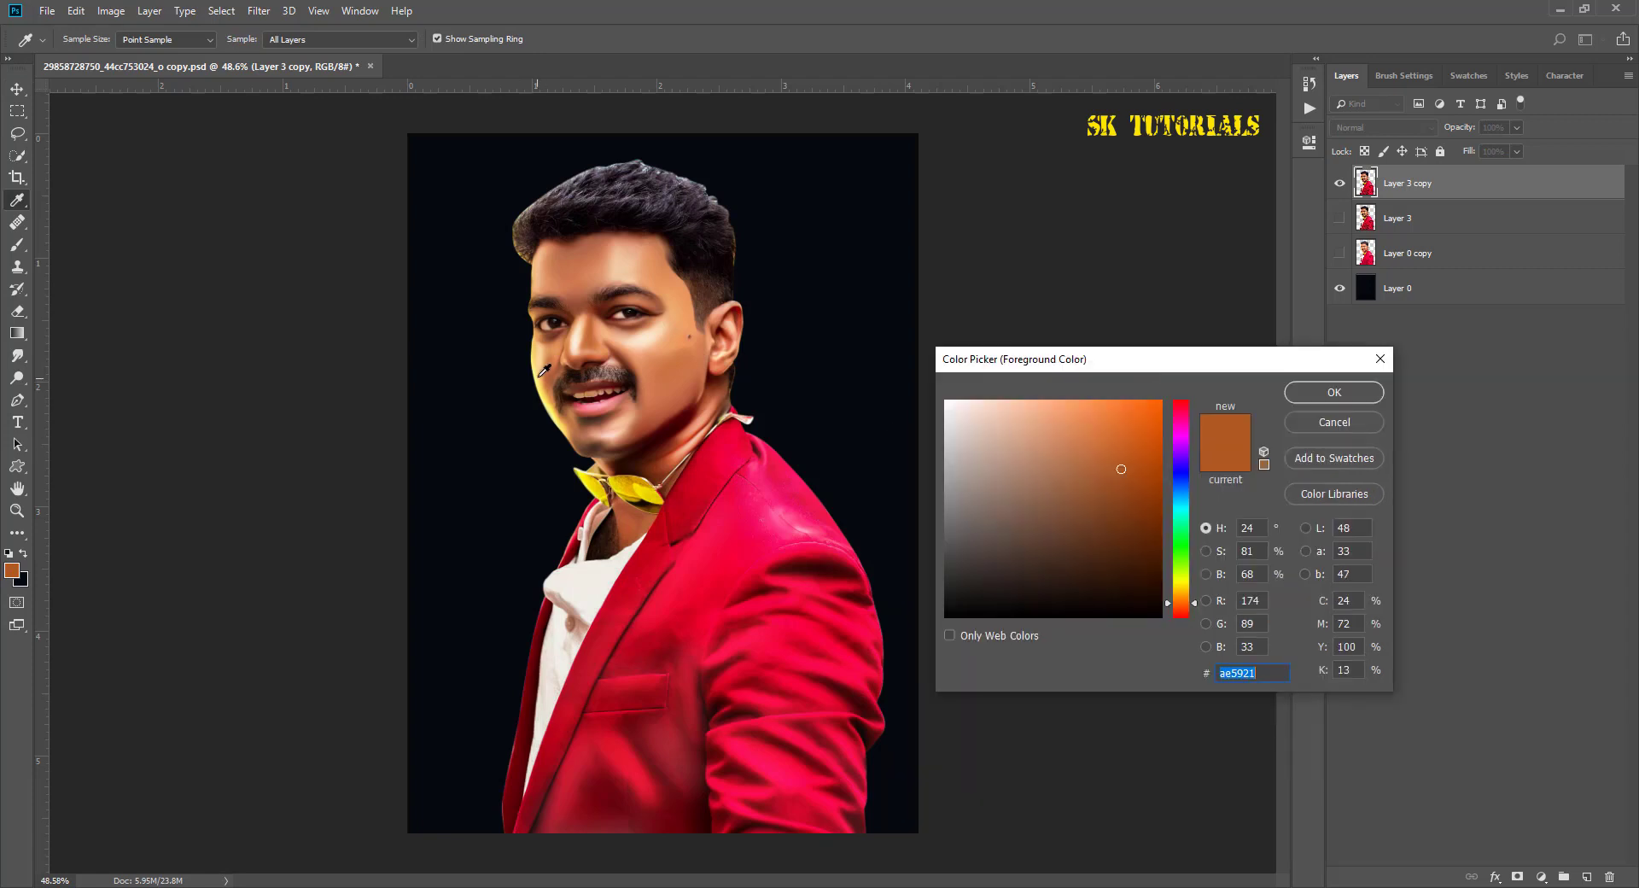
{"action": "left_click", "coordinate": [572, 399]}
{"action": "left_click_drag", "start_coordinate": [1146, 425], "coordinate": [1160, 404]}
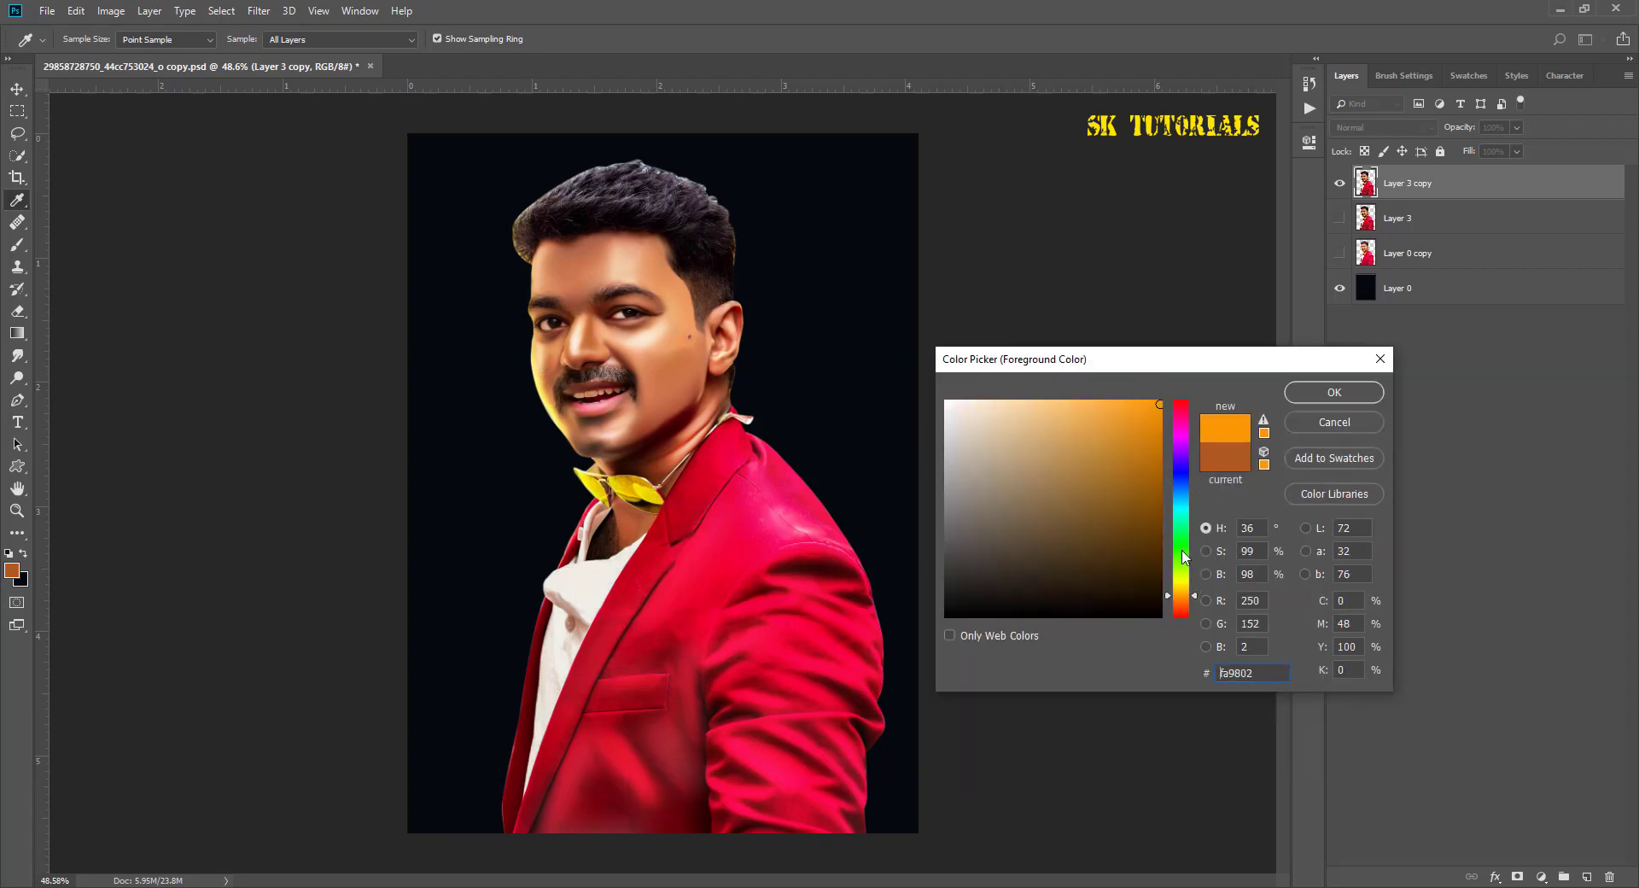
{"action": "left_click", "coordinate": [1182, 585]}
{"action": "left_click_drag", "start_coordinate": [1181, 585], "coordinate": [1183, 591]}
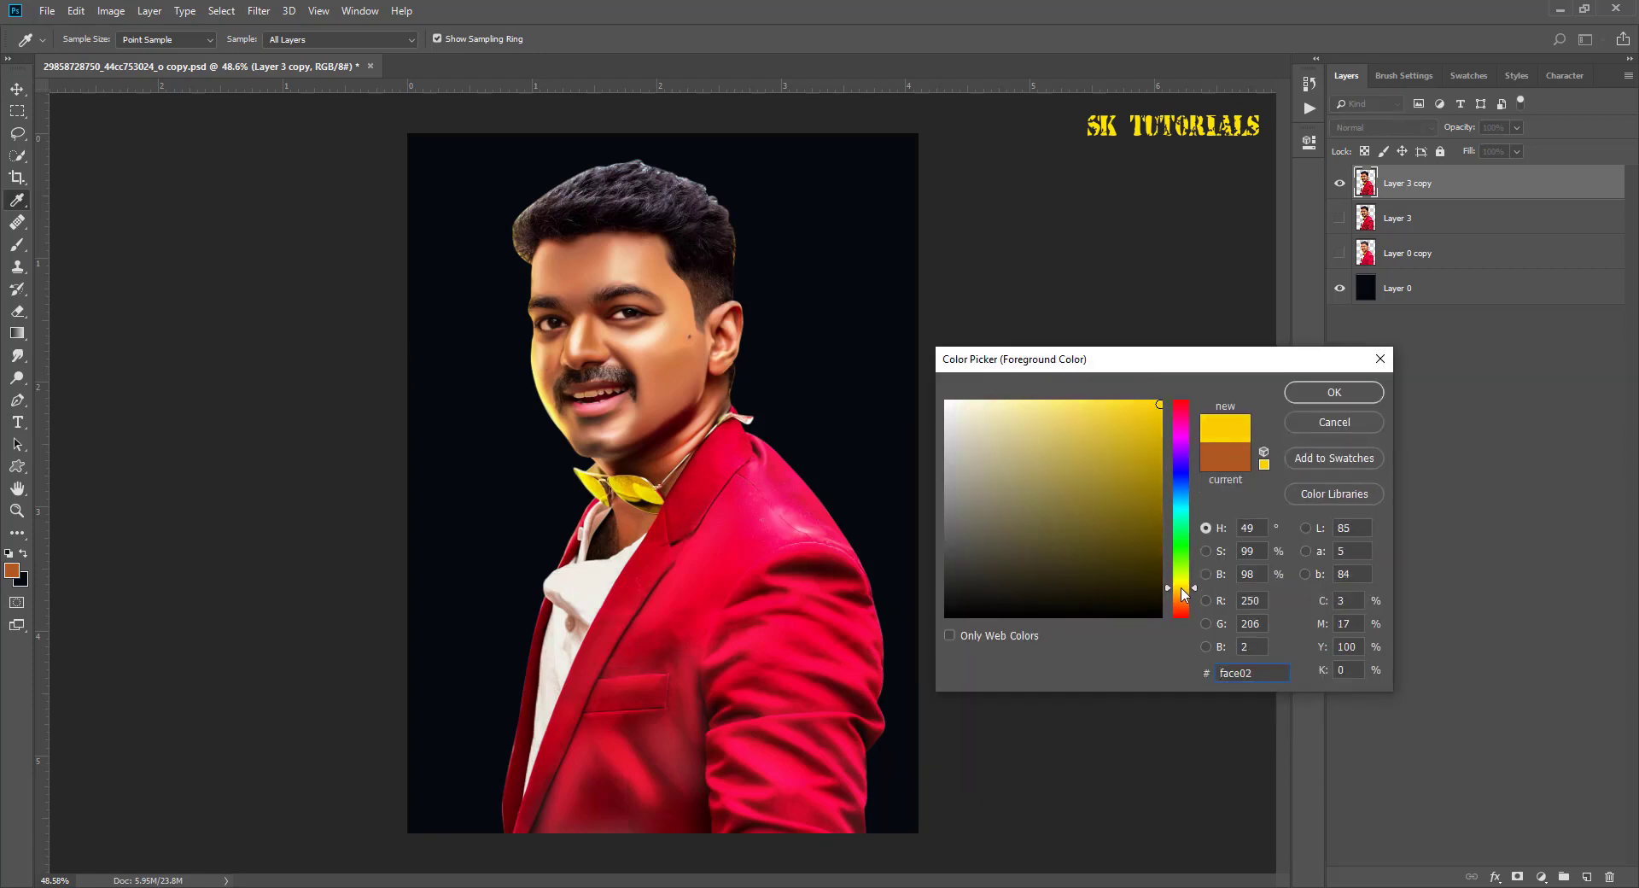
{"action": "left_click", "coordinate": [1315, 392]}
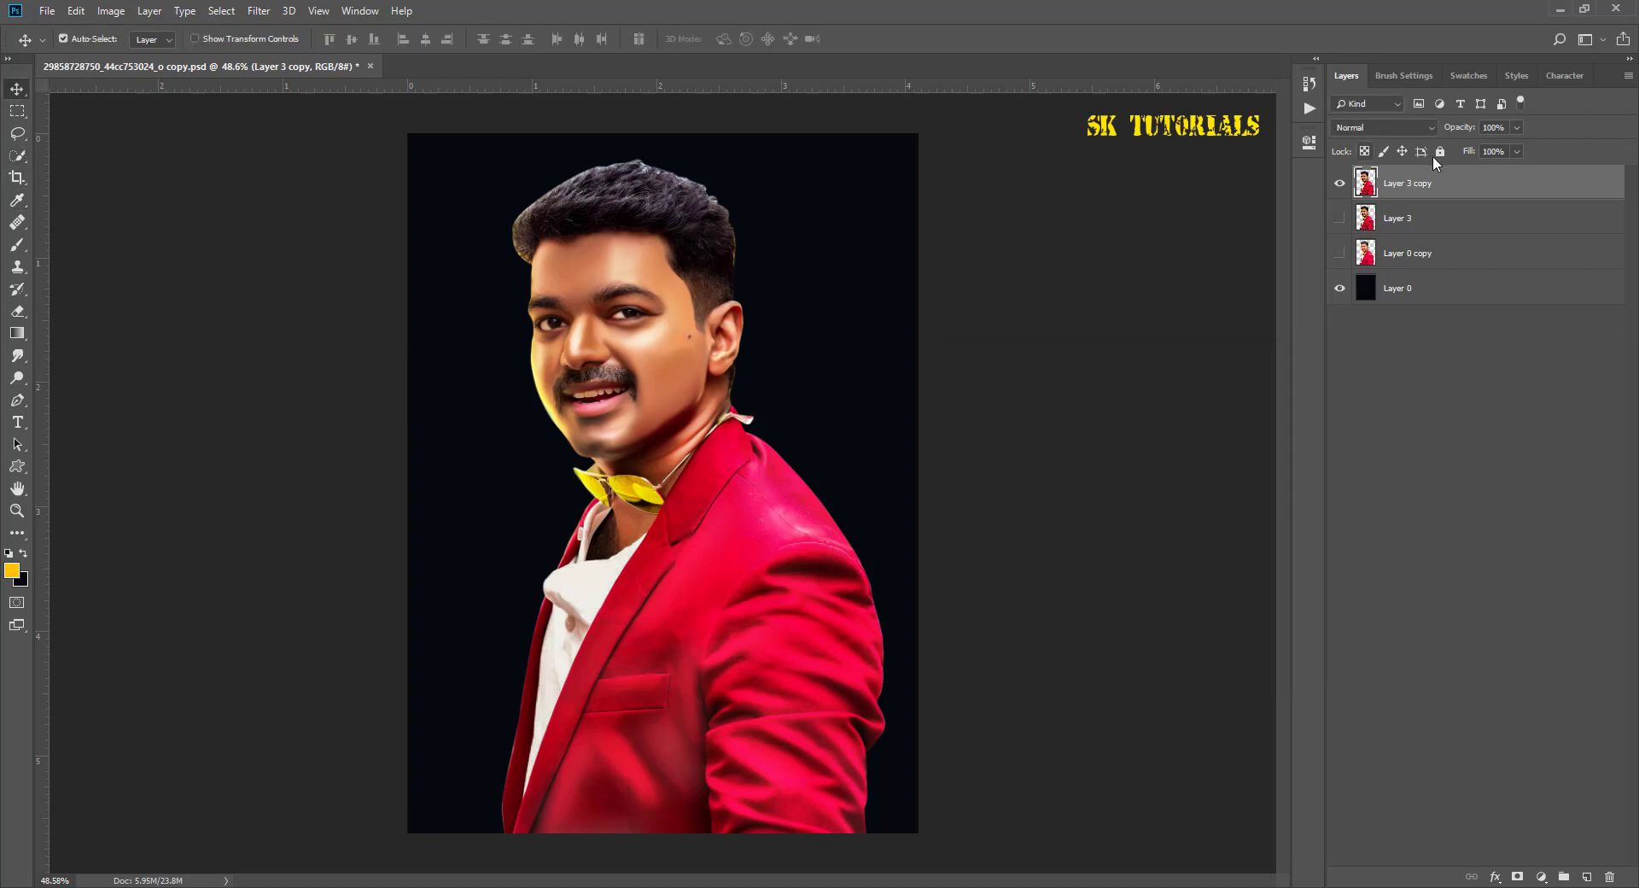
{"action": "left_click", "coordinate": [1366, 182], "text": "ctrl"}
Step: On a new Layer 4, paint golden light over the hair with a 500 brush at 100 opacity
{"action": "left_click", "coordinate": [29, 239]}
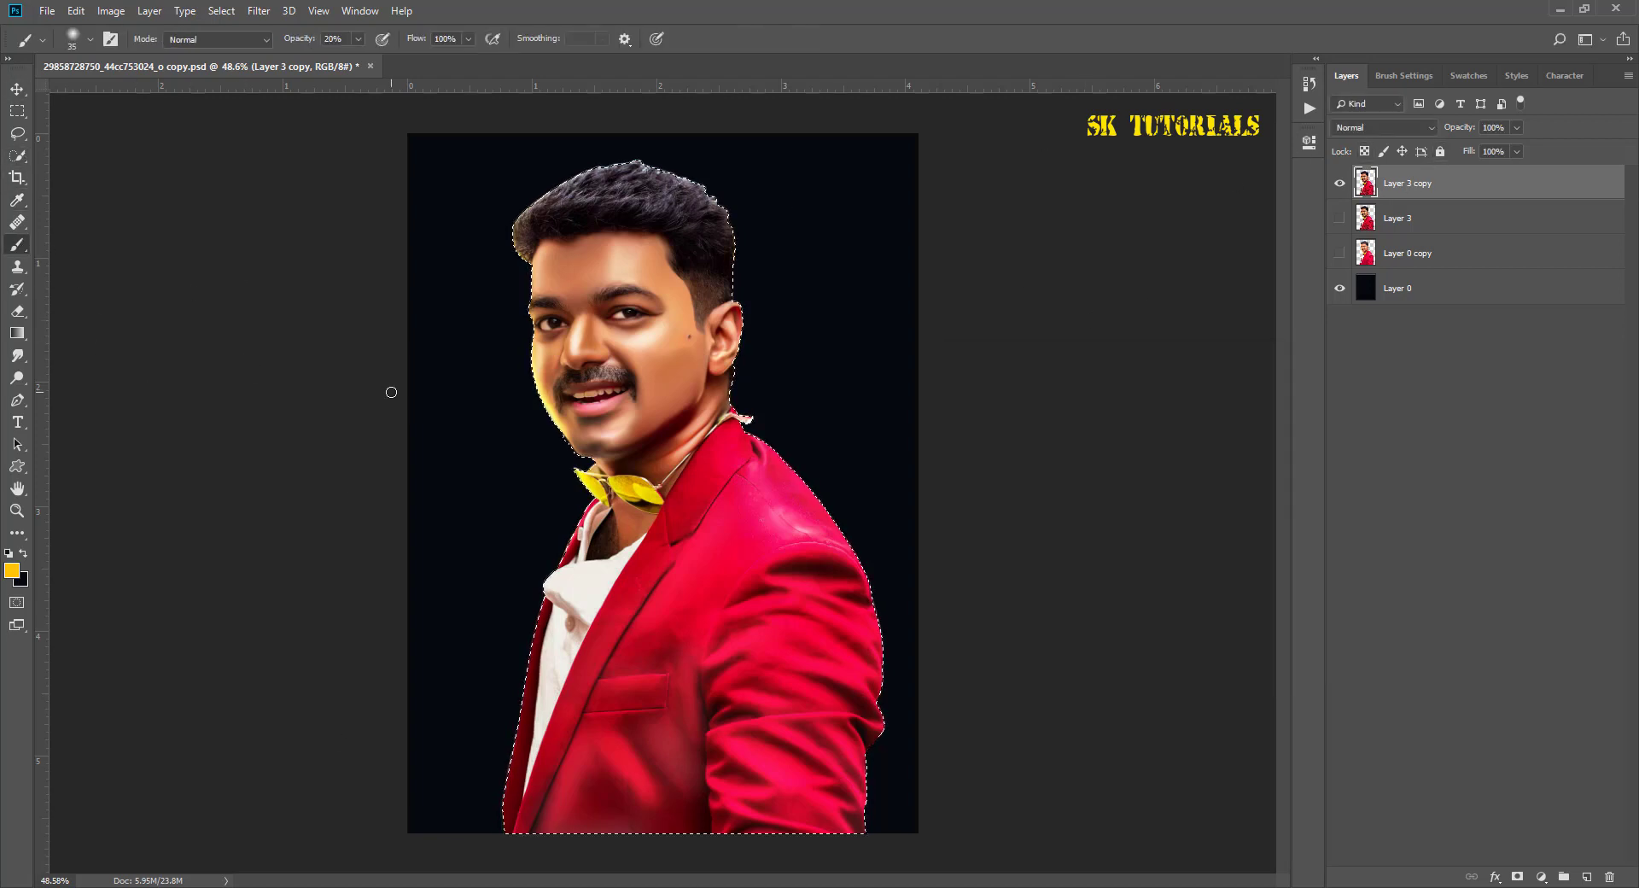
{"action": "key", "text": "ctrl+shift+alt+n"}
{"action": "key", "text": "bracketright"}
{"action": "key", "text": "bracketright"}
{"action": "key", "text": "bracketright"}
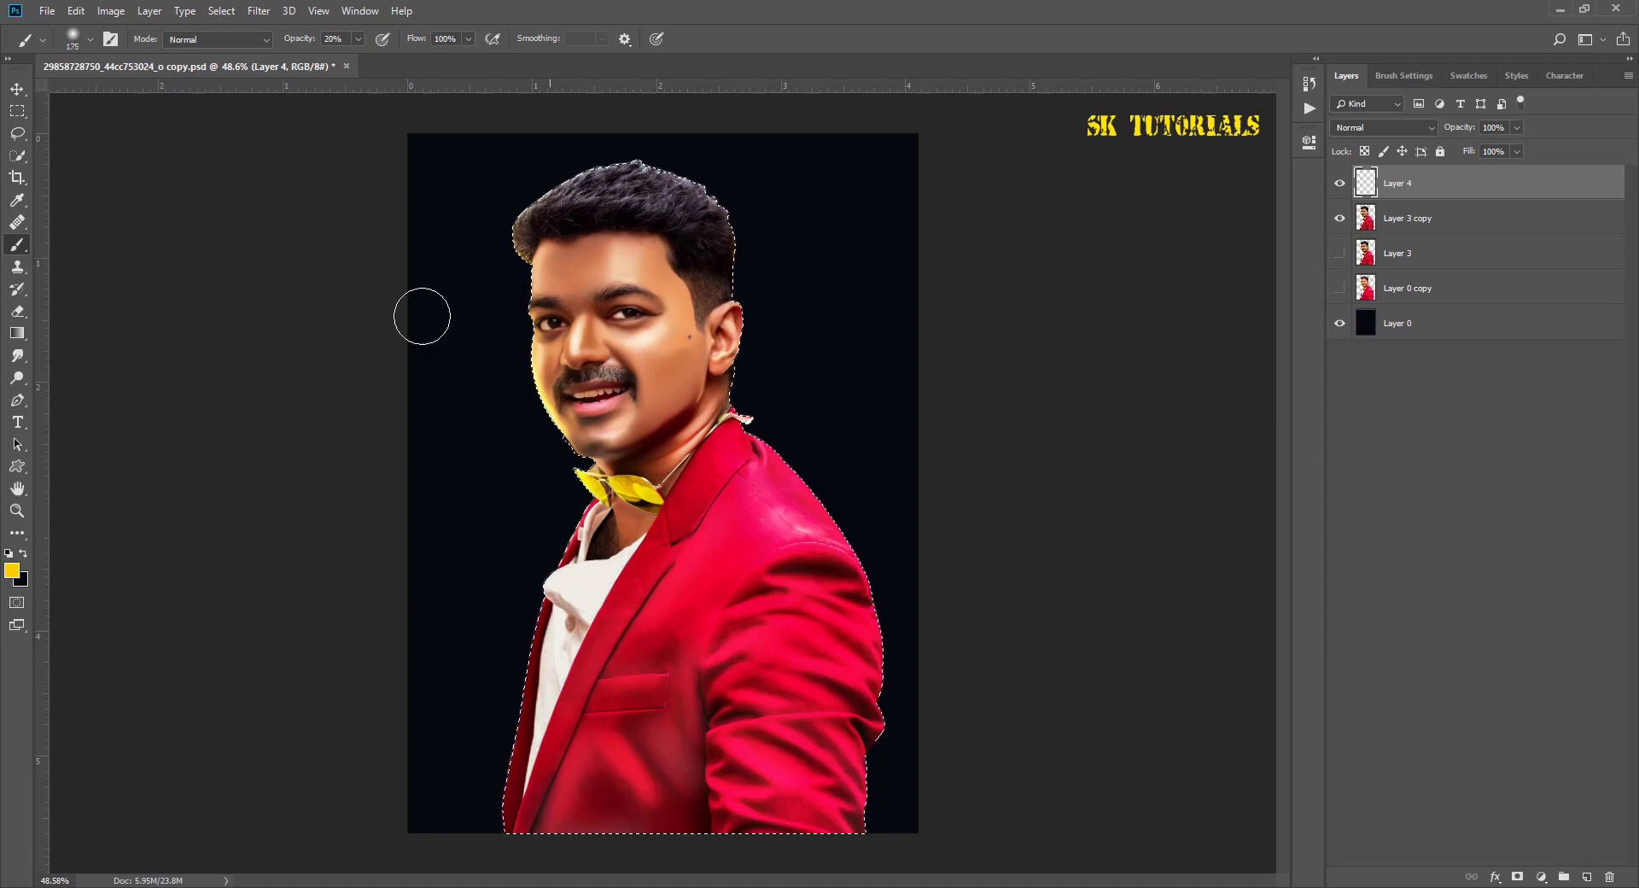
{"action": "key", "text": "bracketright"}
{"action": "key", "text": "bracketright"}
{"action": "key", "text": "bracketright"}
{"action": "mouse_move", "coordinate": [476, 220]}
{"action": "left_mouse_down"}
{"action": "mouse_move", "coordinate": [566, 128]}
{"action": "mouse_move", "coordinate": [468, 285]}
{"action": "mouse_move", "coordinate": [507, 466]}
{"action": "mouse_move", "coordinate": [458, 779]}
{"action": "left_mouse_up"}
{"action": "left_click", "coordinate": [335, 39]}
{"action": "type", "text": "100"}
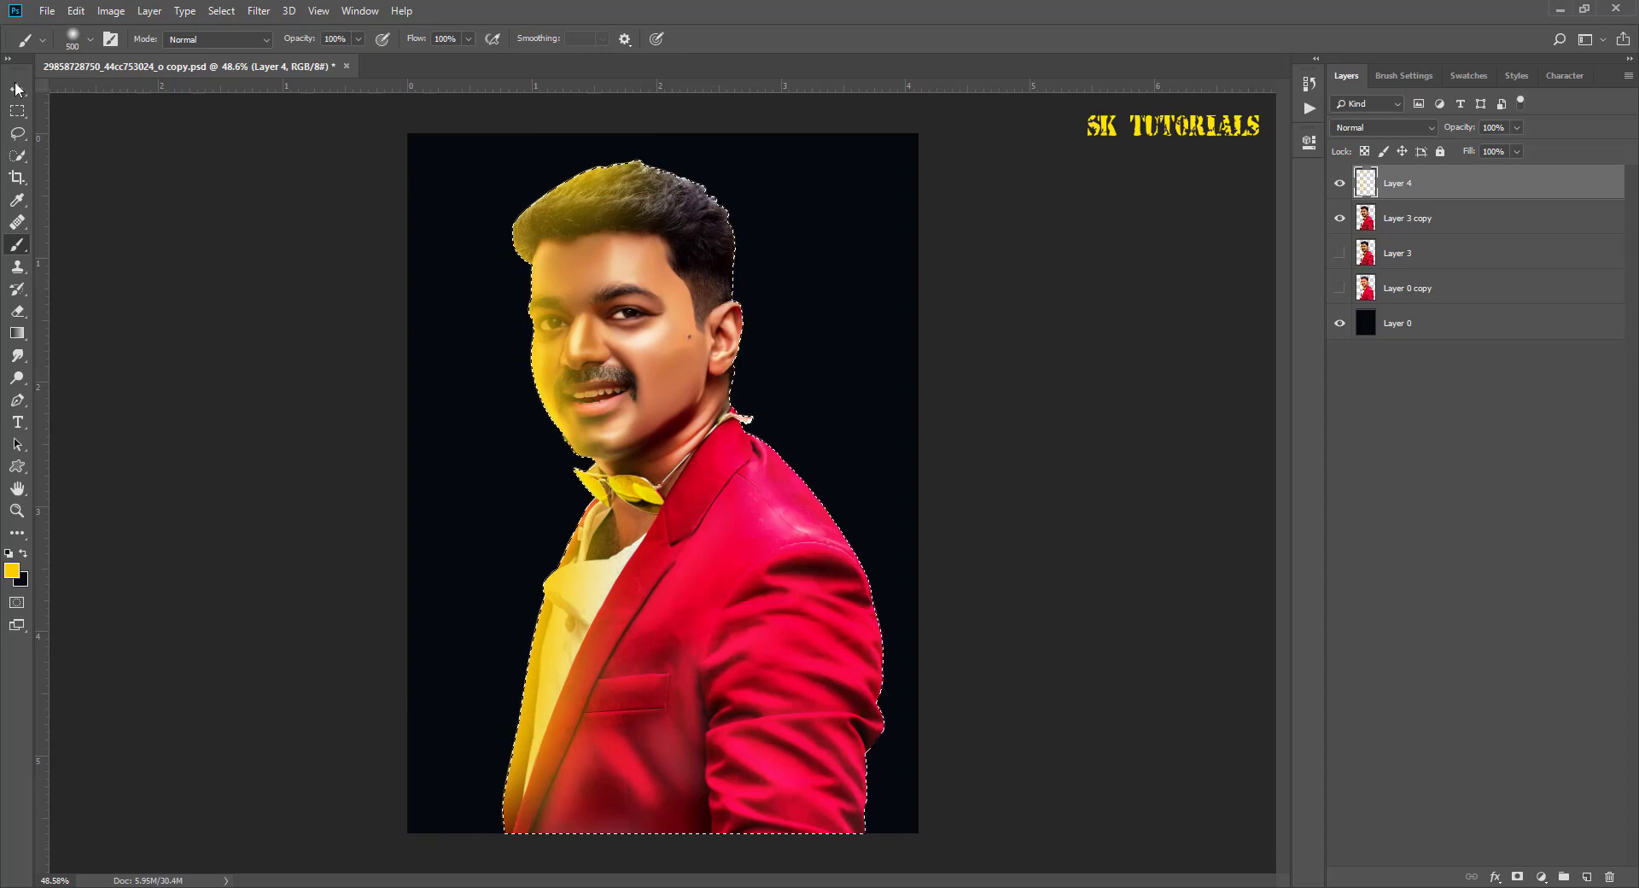
Step: Paint cyan light down the figure's right side over hair, ear and shoulder, then deselect
{"action": "left_click", "coordinate": [17, 88]}
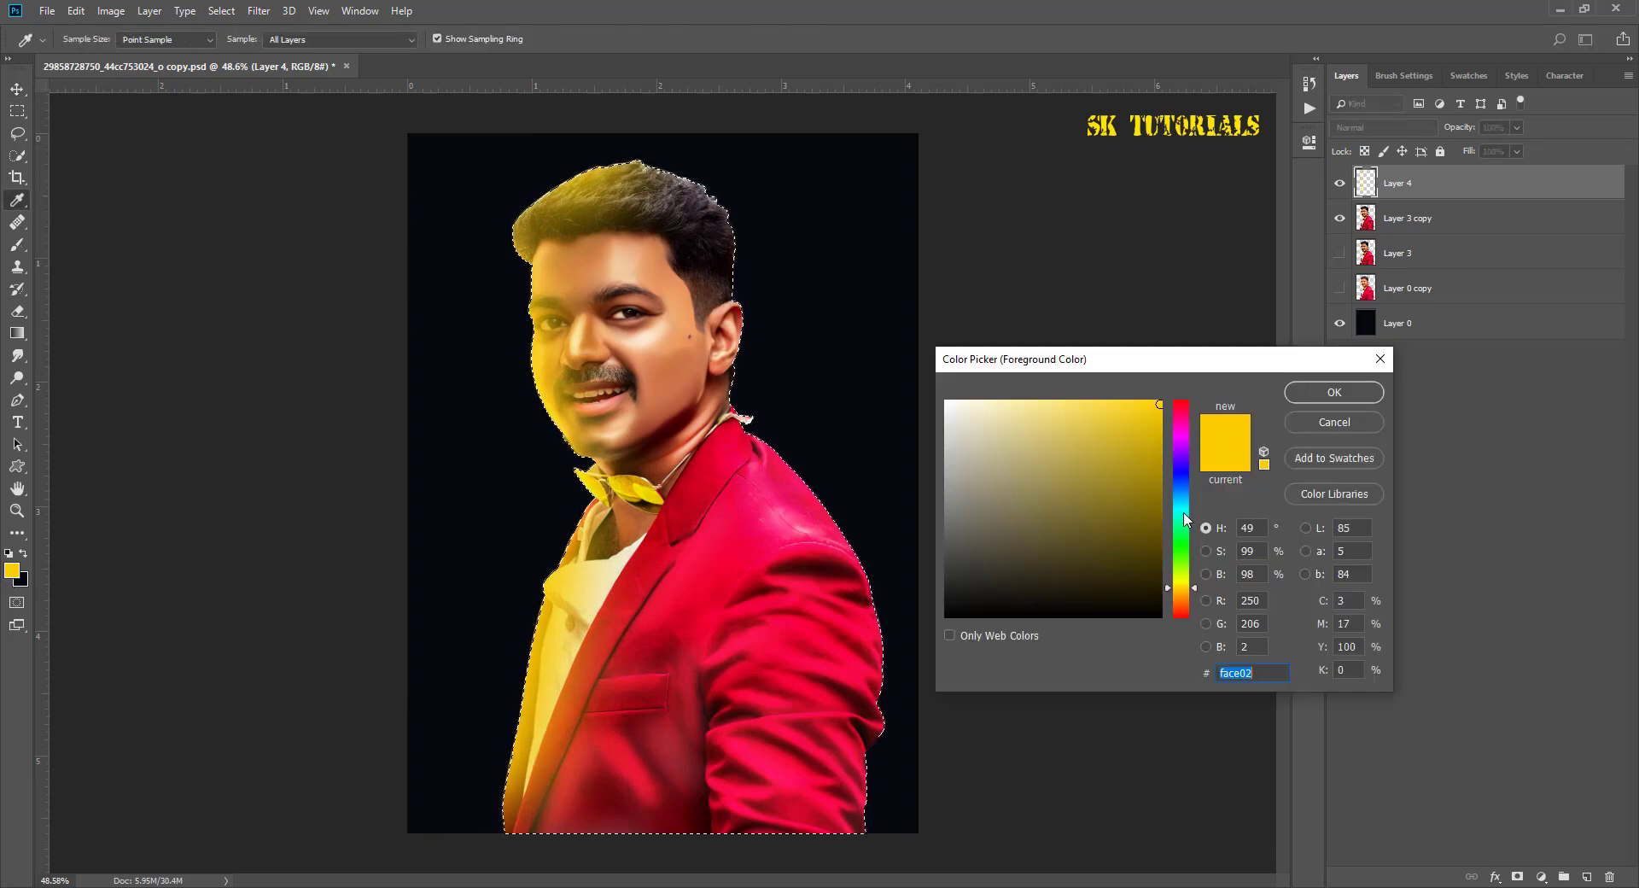
{"action": "left_click", "coordinate": [1185, 519]}
{"action": "left_click", "coordinate": [1306, 392]}
{"action": "key", "text": "b"}
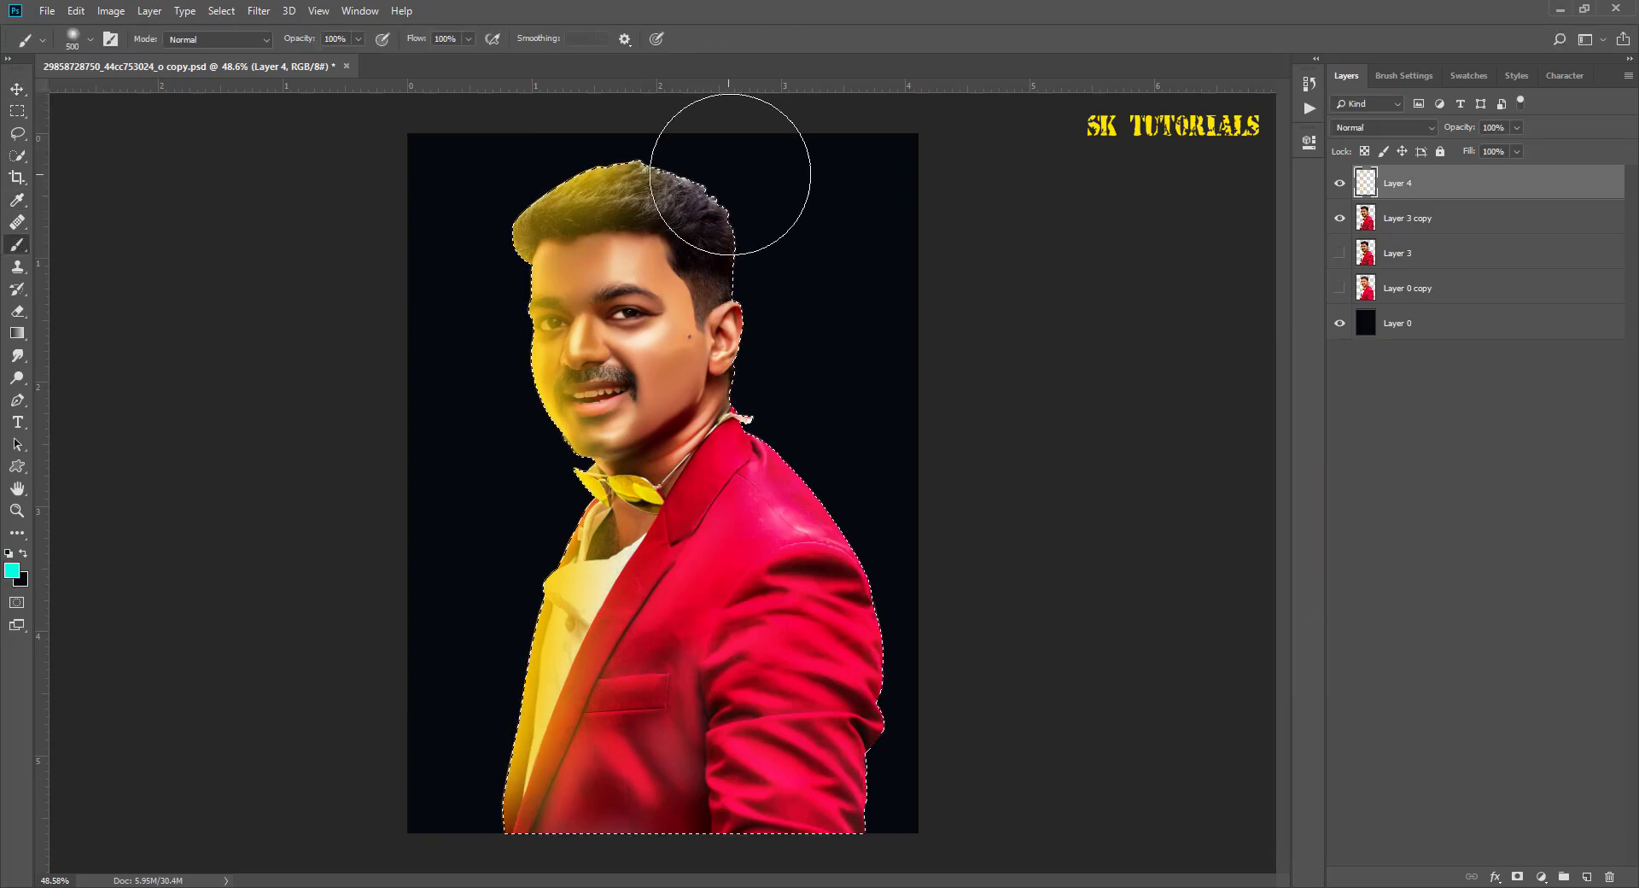
{"action": "left_click_drag", "start_coordinate": [730, 174], "coordinate": [924, 791]}
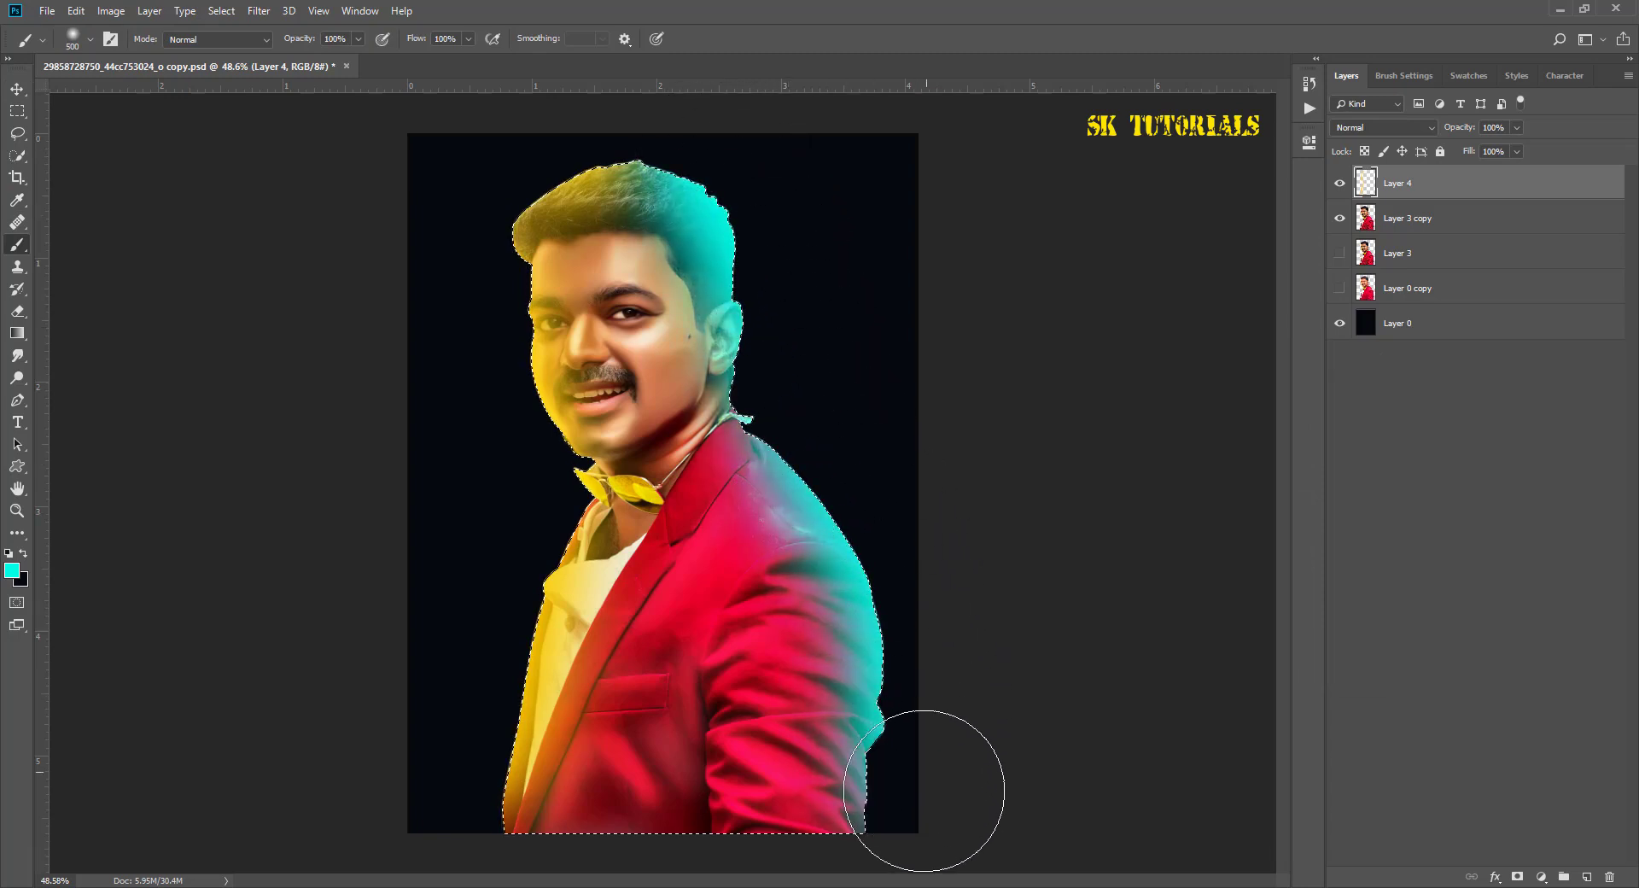
{"action": "key", "text": "ctrl+d"}
{"action": "scroll", "coordinate": [632, 402], "scroll_direction": "up", "scroll_amount": 5}
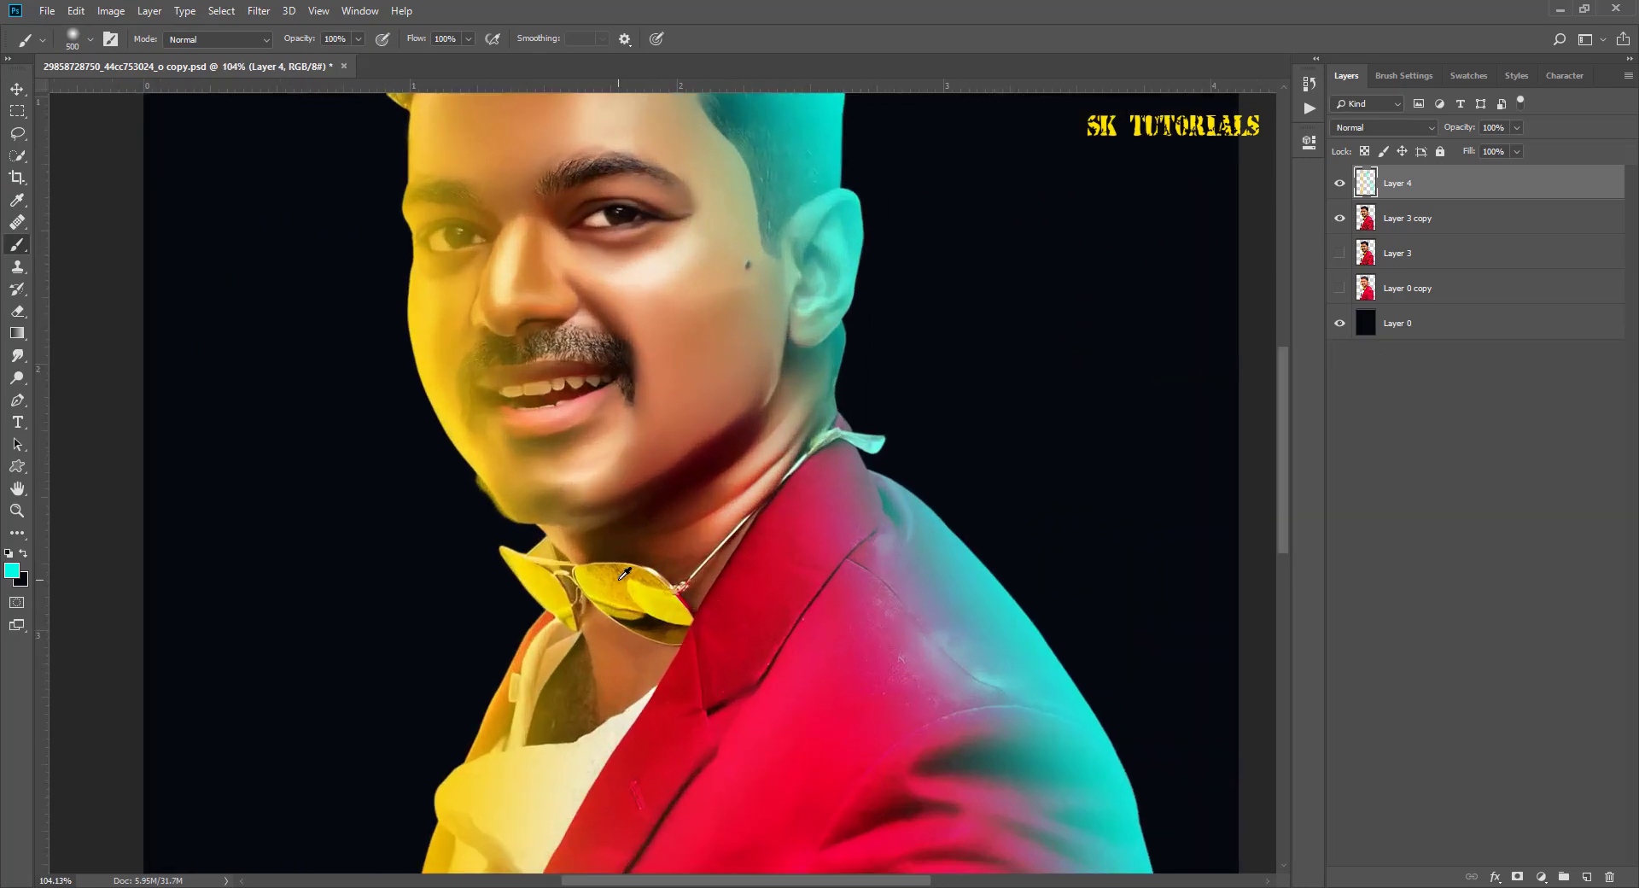
{"action": "scroll", "coordinate": [623, 573], "scroll_direction": "down", "scroll_amount": 3}
{"action": "scroll", "coordinate": [683, 478], "scroll_direction": "down", "scroll_amount": 2}
Step: Set Layer 4's blend mode to Overlay so the yellow and cyan paint blends in
{"action": "left_click", "coordinate": [17, 88]}
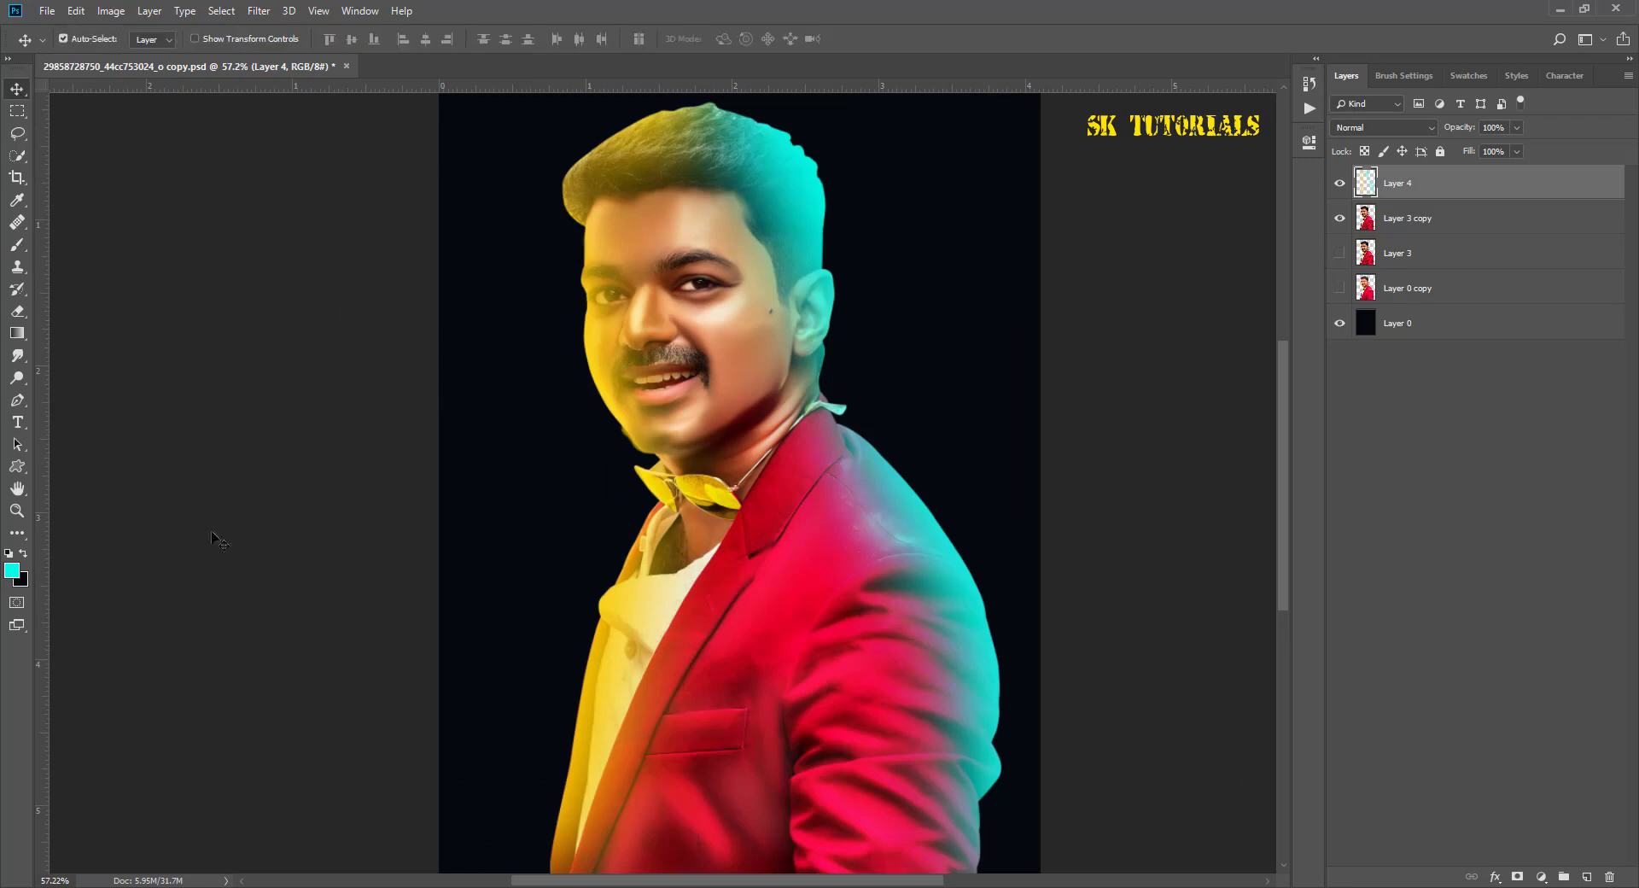
{"action": "left_click", "coordinate": [1353, 129]}
{"action": "left_click", "coordinate": [1357, 336]}
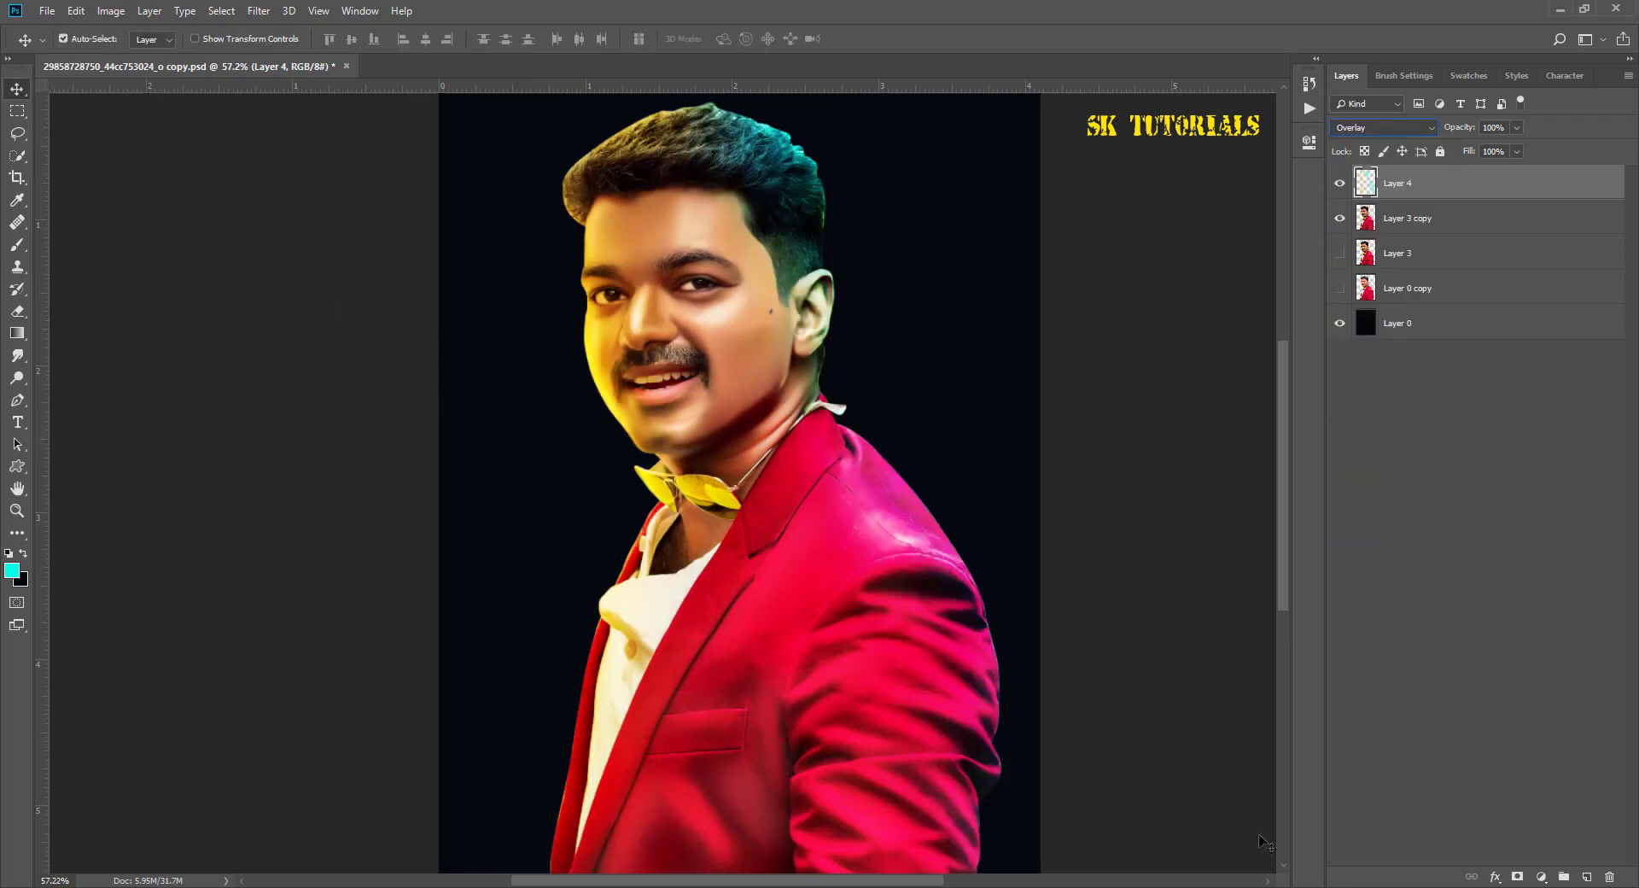
{"action": "left_click", "coordinate": [913, 348]}
{"action": "scroll", "coordinate": [683, 359], "scroll_direction": "down", "scroll_amount": 1}
{"action": "scroll", "coordinate": [555, 333], "scroll_direction": "up", "scroll_amount": 3}
{"action": "scroll", "coordinate": [540, 326], "scroll_direction": "up", "scroll_amount": 2}
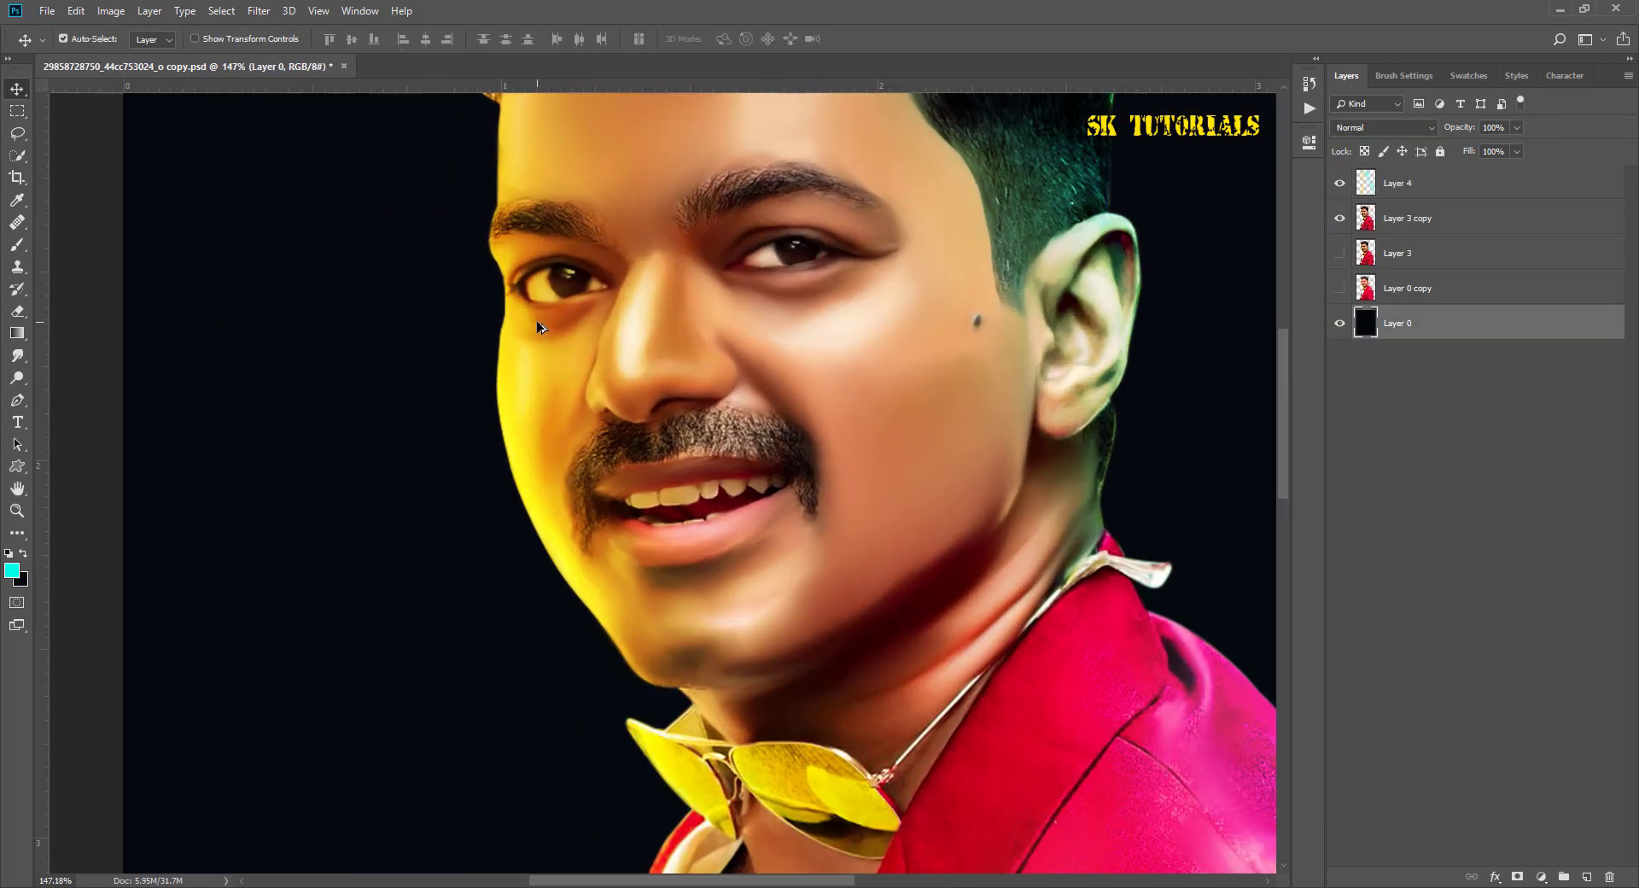
Step: Erase Layer 4's colour tint over the left eye with a small eraser
{"action": "key", "text": "e"}
{"action": "left_click", "coordinate": [1400, 183]}
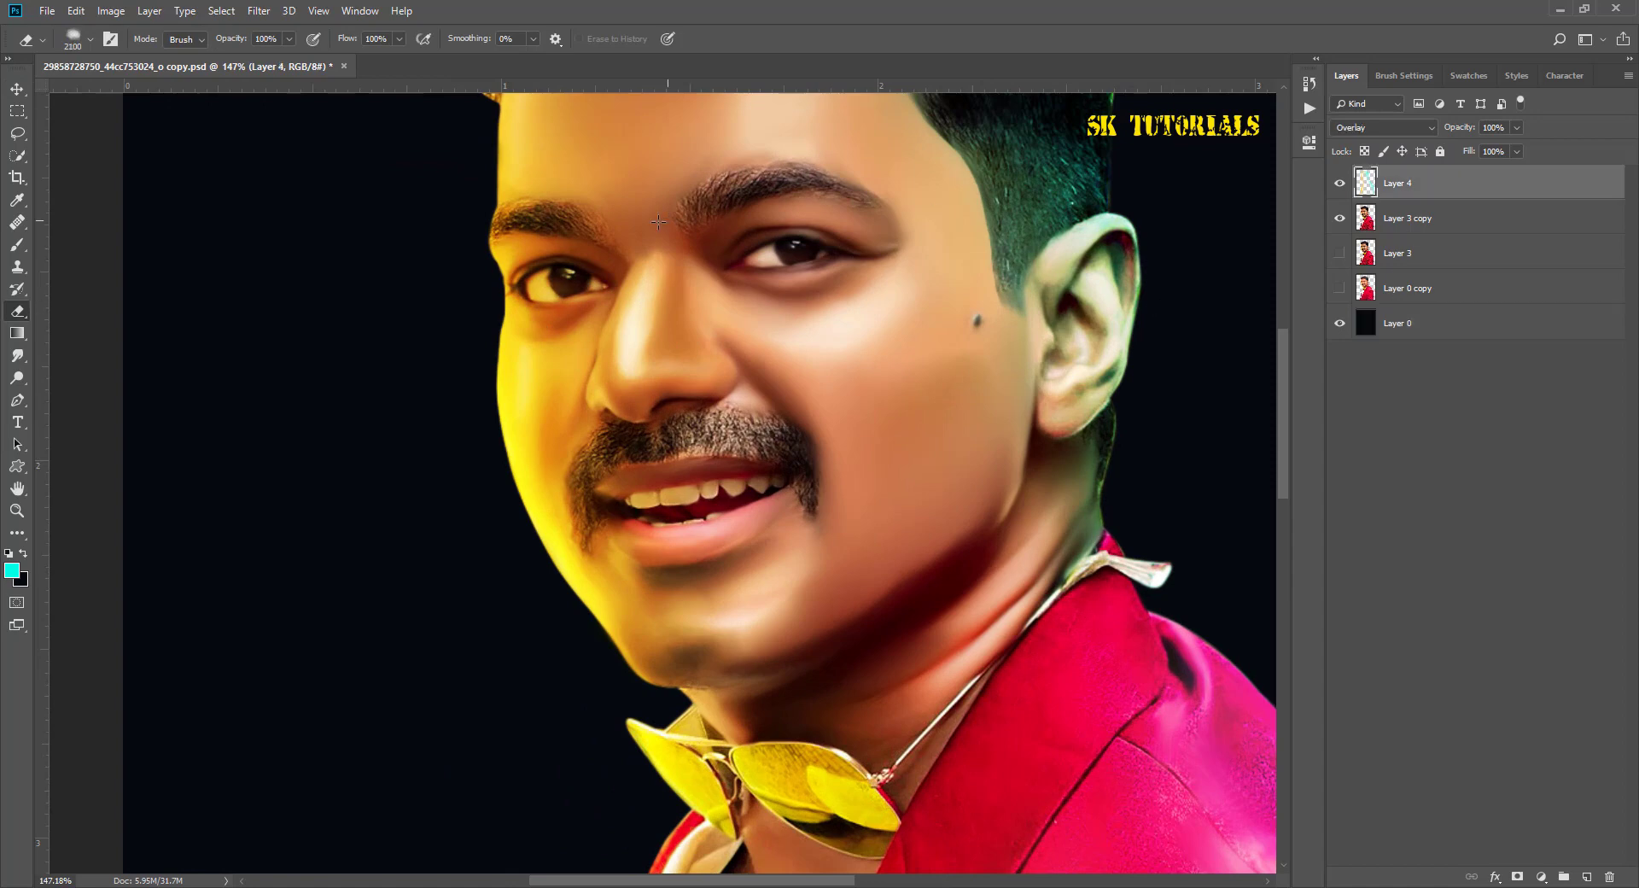
{"action": "right_click", "coordinate": [585, 248]}
{"action": "key", "text": "Return"}
{"action": "left_click_drag", "start_coordinate": [548, 271], "coordinate": [564, 294]}
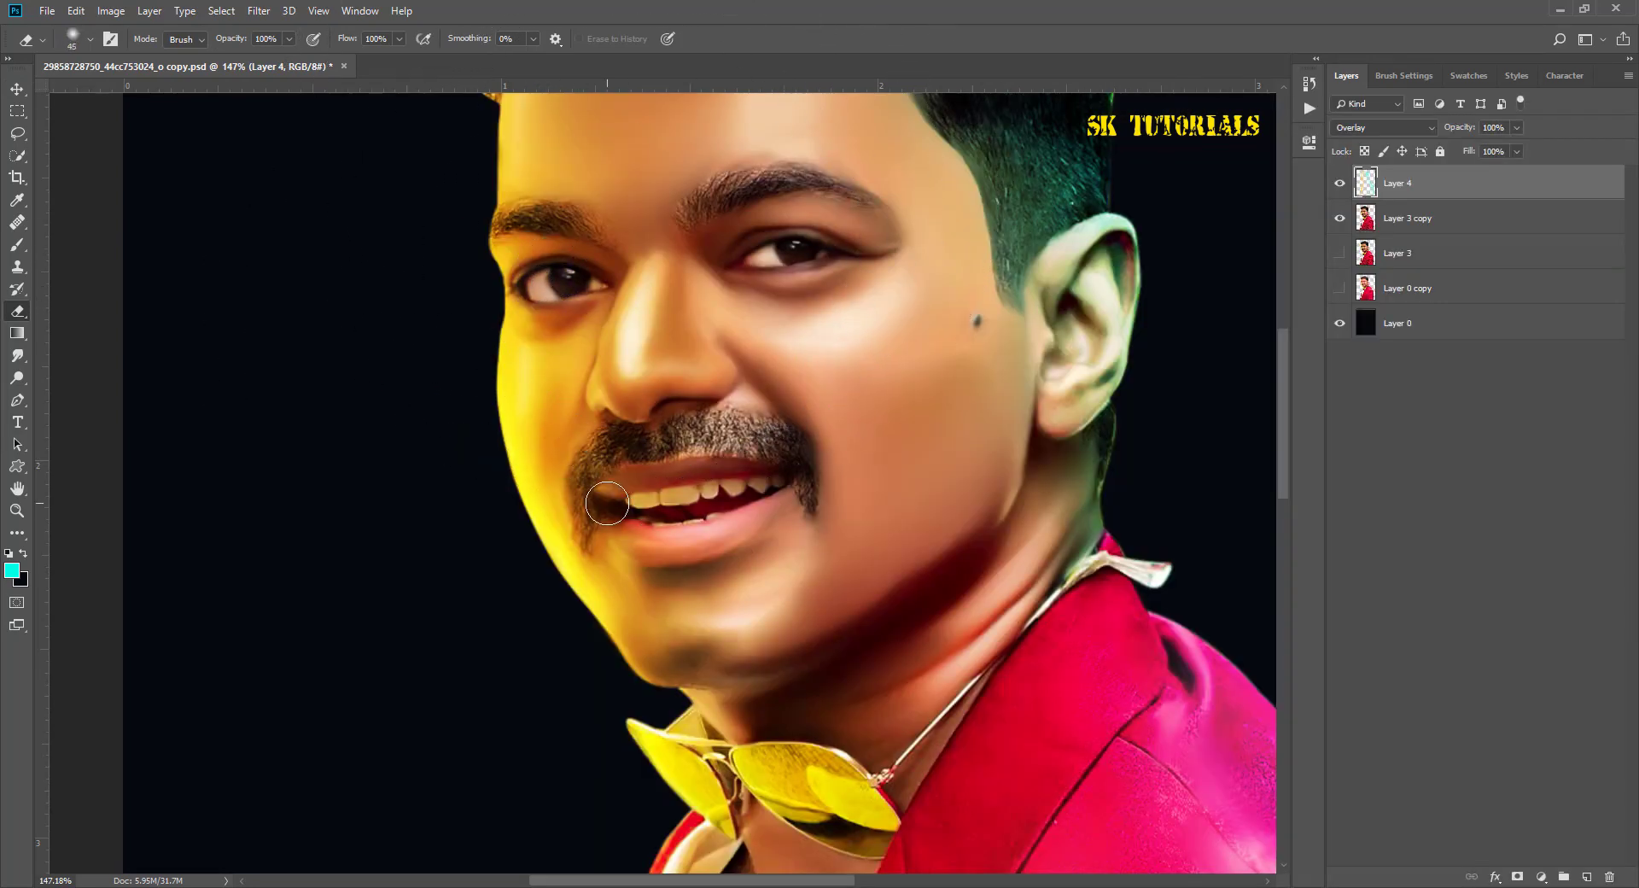
{"action": "key", "text": "bracketleft"}
{"action": "scroll", "coordinate": [691, 436], "scroll_direction": "down", "scroll_amount": 4}
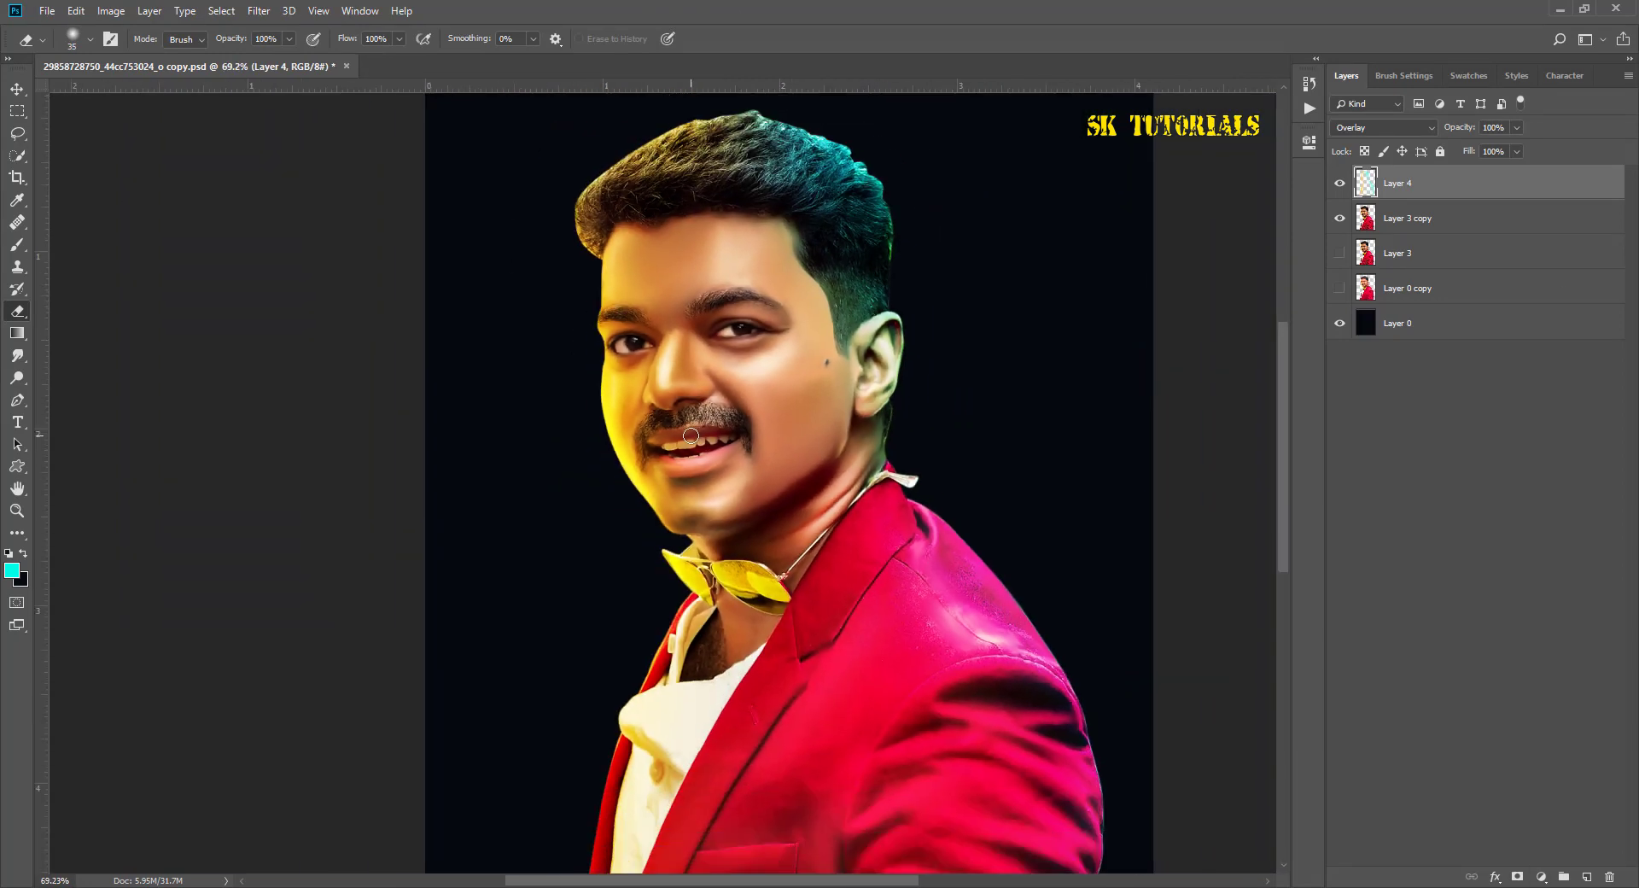
{"action": "scroll", "coordinate": [691, 435], "scroll_direction": "down", "scroll_amount": 1}
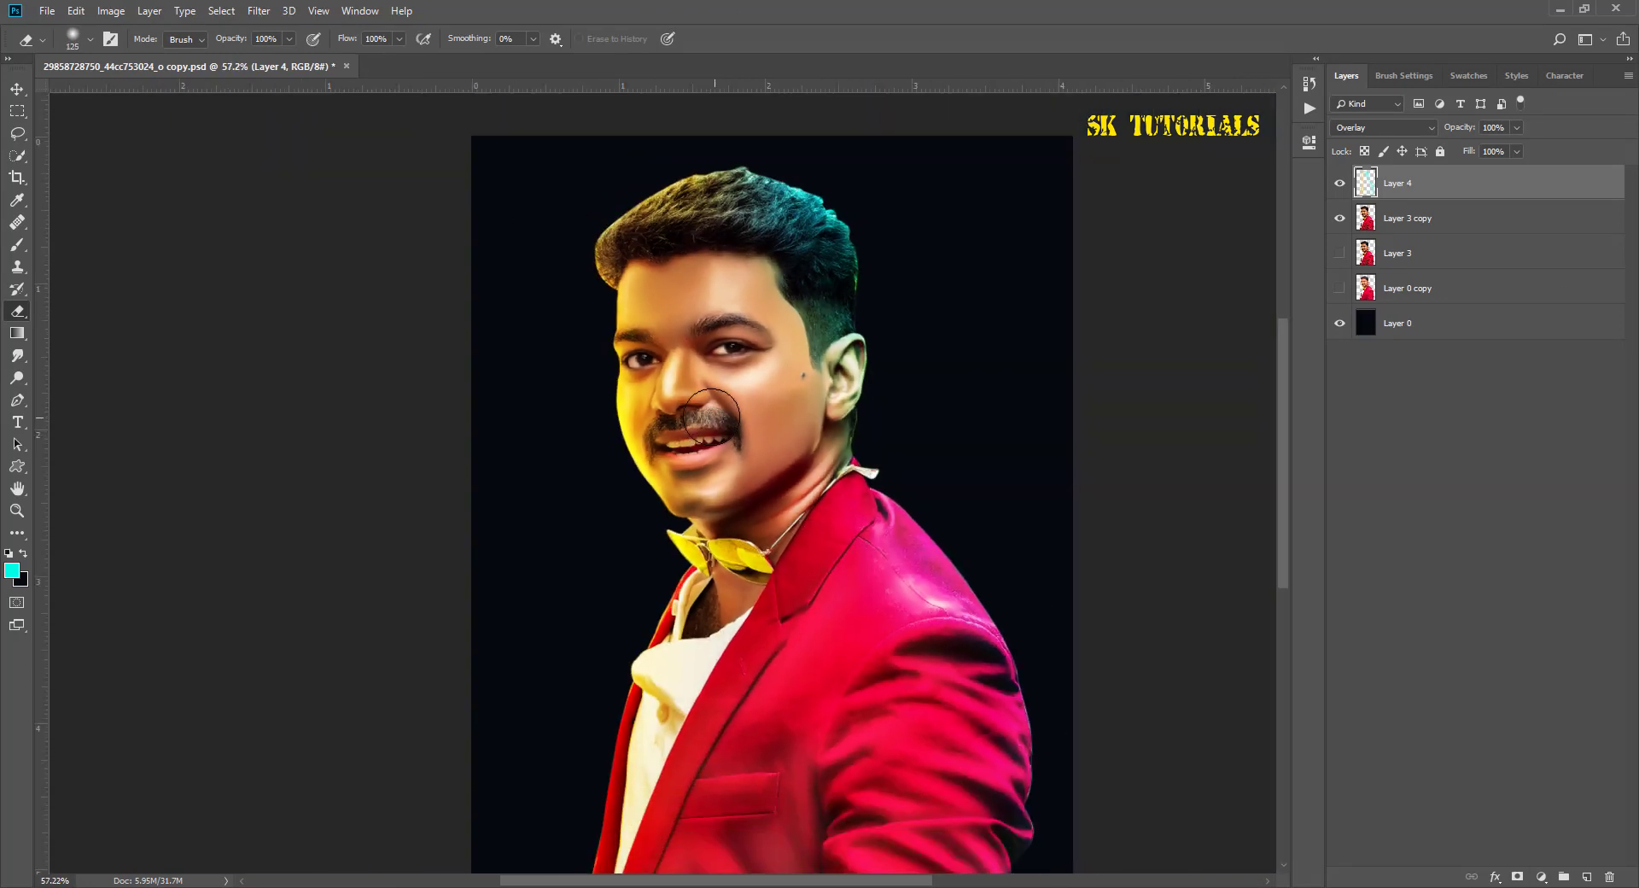
{"action": "key", "text": "bracketright"}
{"action": "key", "text": "bracketright"}
{"action": "key", "text": "bracketright"}
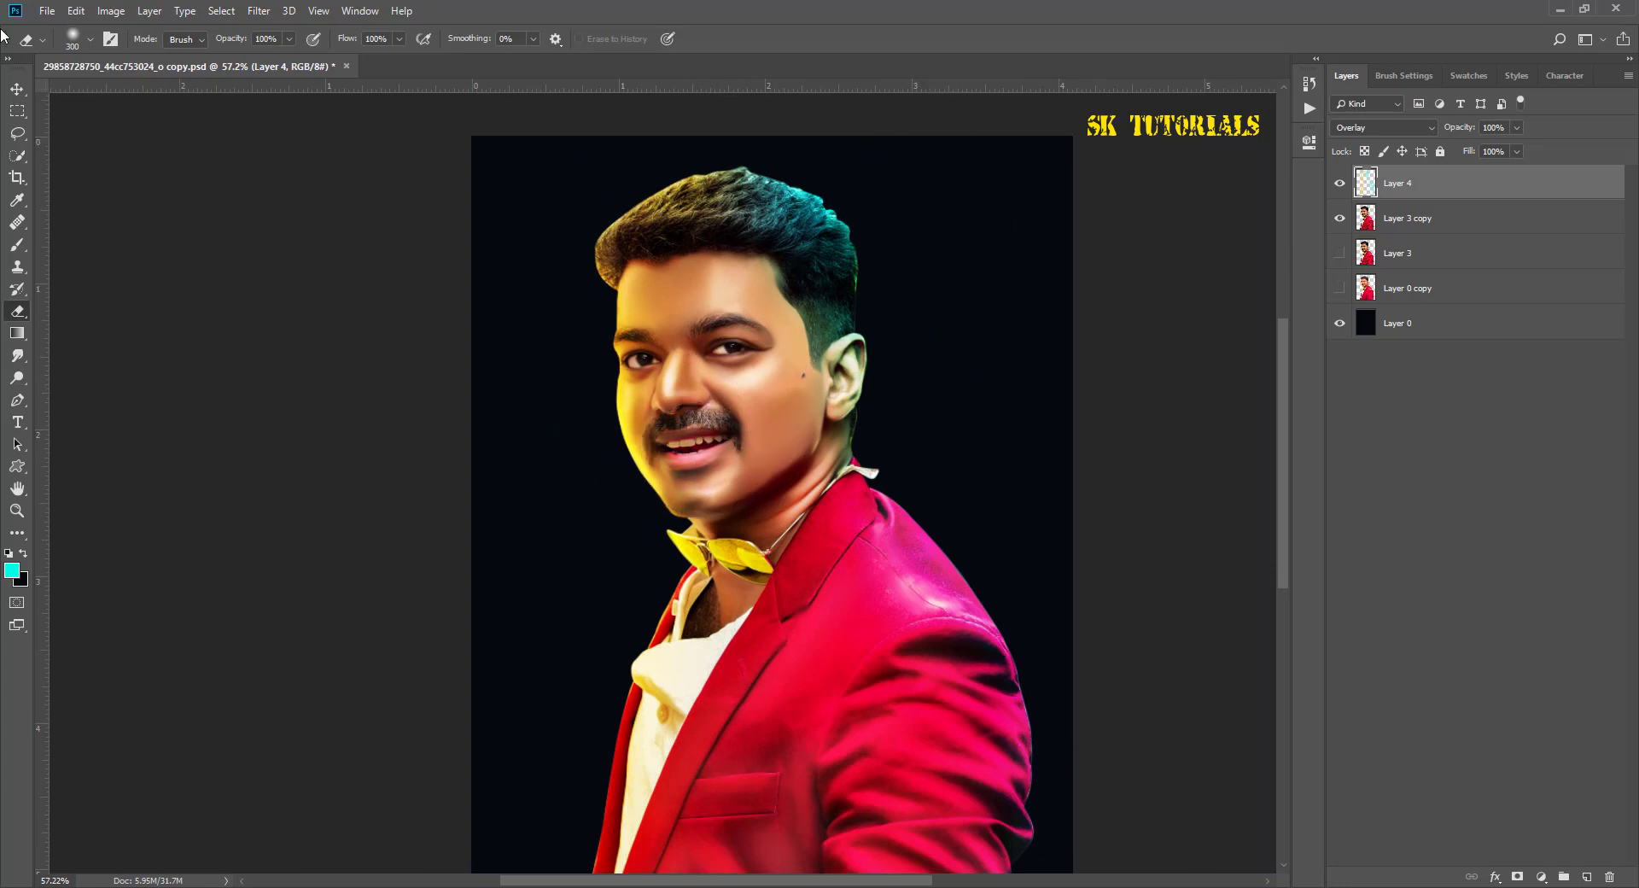
{"action": "left_click", "coordinate": [17, 88]}
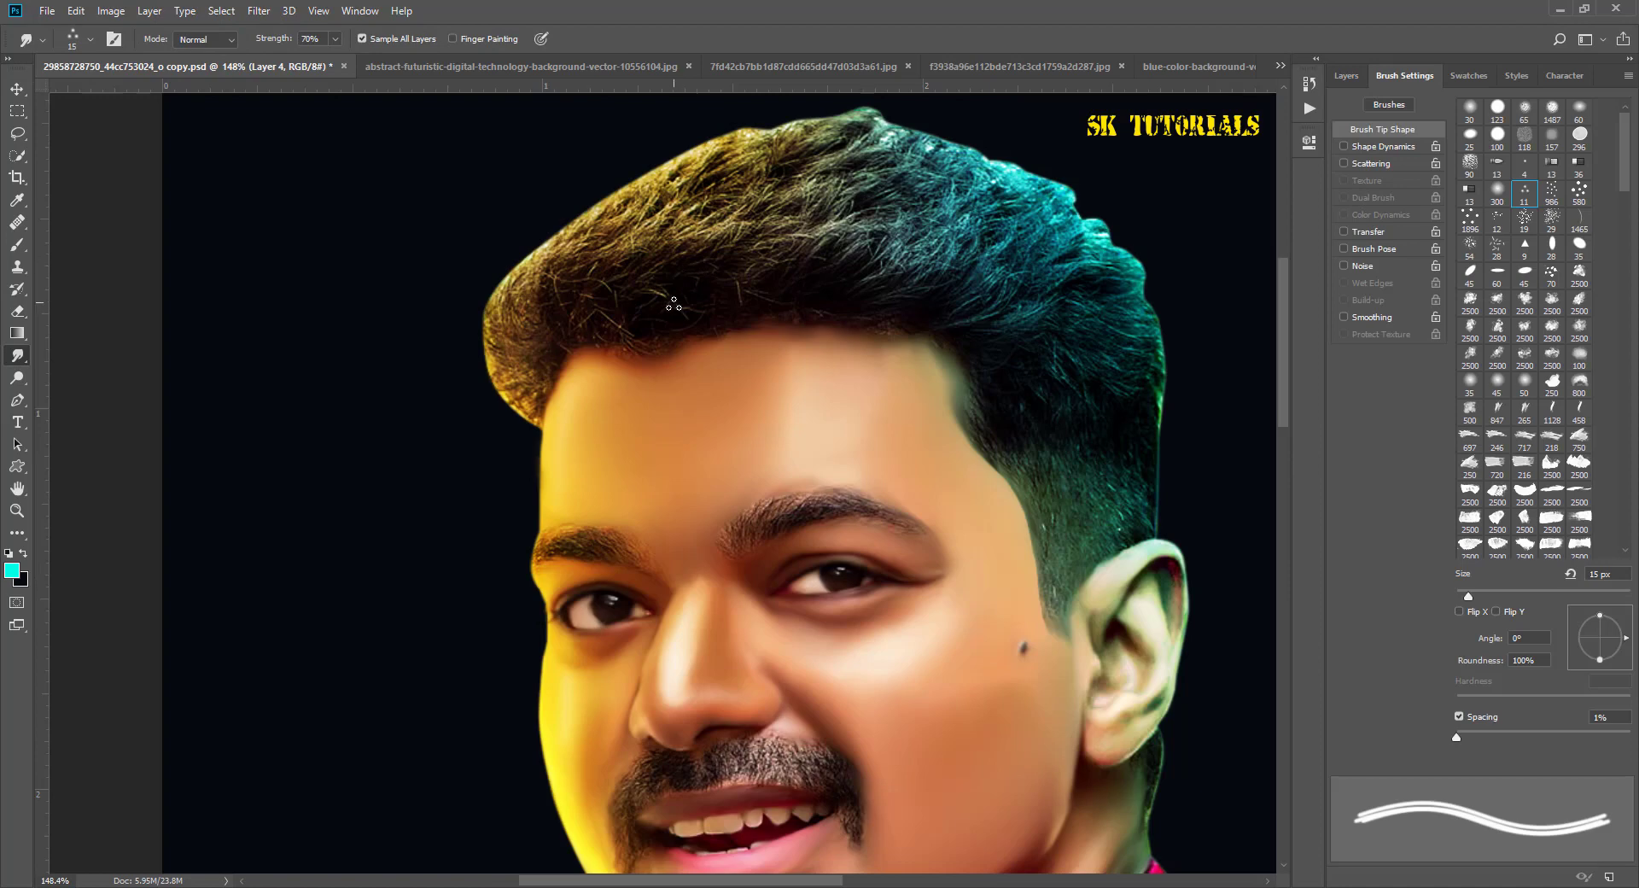
Step: Smudge the lower hairline and upper-left hair strands upward toward the crown
{"action": "scroll", "coordinate": [507, 518], "scroll_direction": "up", "scroll_amount": 3}
{"action": "scroll", "coordinate": [507, 519], "scroll_direction": "up", "scroll_amount": 3}
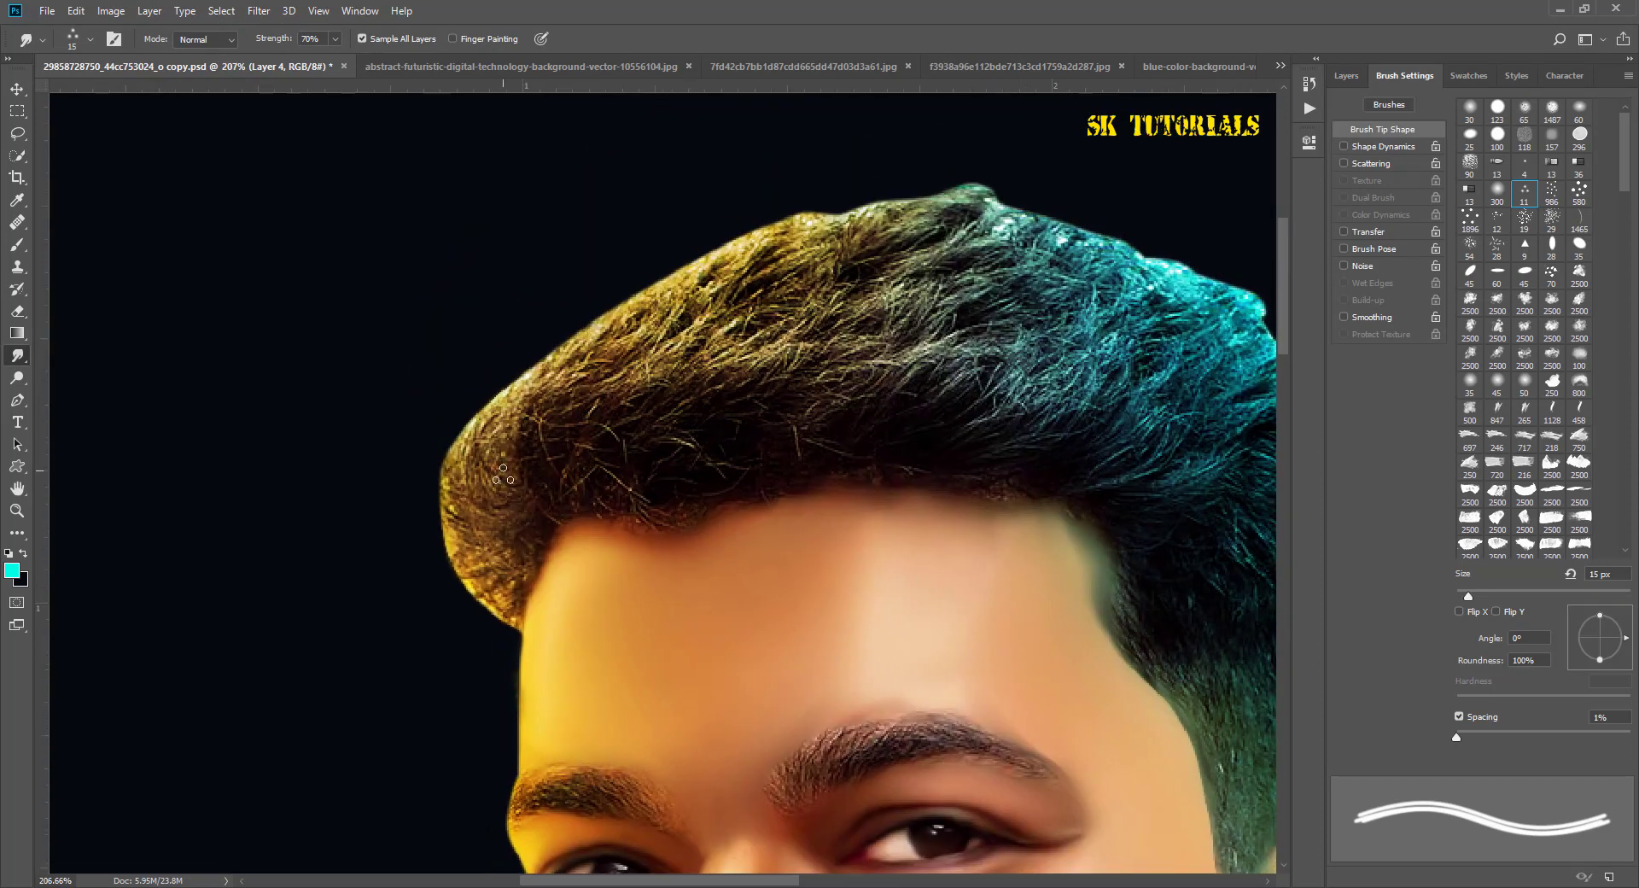
{"action": "mouse_move", "coordinate": [507, 518]}
{"action": "left_mouse_down"}
{"action": "mouse_move", "coordinate": [471, 452]}
{"action": "mouse_move", "coordinate": [551, 547]}
{"action": "mouse_move", "coordinate": [444, 491]}
{"action": "mouse_move", "coordinate": [452, 512]}
{"action": "mouse_move", "coordinate": [566, 534]}
{"action": "mouse_move", "coordinate": [432, 541]}
{"action": "mouse_move", "coordinate": [490, 610]}
{"action": "mouse_move", "coordinate": [453, 603]}
{"action": "mouse_move", "coordinate": [547, 555]}
{"action": "mouse_move", "coordinate": [435, 529]}
{"action": "mouse_move", "coordinate": [512, 492]}
{"action": "mouse_move", "coordinate": [507, 423]}
{"action": "mouse_move", "coordinate": [487, 444]}
{"action": "mouse_move", "coordinate": [474, 401]}
{"action": "mouse_move", "coordinate": [479, 500]}
{"action": "mouse_move", "coordinate": [491, 401]}
{"action": "mouse_move", "coordinate": [589, 367]}
{"action": "mouse_move", "coordinate": [538, 427]}
{"action": "mouse_move", "coordinate": [592, 358]}
{"action": "mouse_move", "coordinate": [537, 427]}
{"action": "mouse_move", "coordinate": [530, 507]}
{"action": "mouse_move", "coordinate": [512, 410]}
{"action": "mouse_move", "coordinate": [585, 333]}
{"action": "mouse_move", "coordinate": [628, 380]}
{"action": "mouse_move", "coordinate": [589, 452]}
{"action": "left_mouse_up"}
{"action": "mouse_move", "coordinate": [598, 393]}
{"action": "left_mouse_down"}
{"action": "mouse_move", "coordinate": [598, 500]}
{"action": "mouse_move", "coordinate": [640, 372]}
{"action": "left_mouse_up"}
{"action": "mouse_move", "coordinate": [731, 445]}
{"action": "left_mouse_down"}
{"action": "mouse_move", "coordinate": [585, 374]}
{"action": "mouse_move", "coordinate": [591, 428]}
{"action": "left_mouse_up"}
{"action": "mouse_move", "coordinate": [469, 359]}
{"action": "left_mouse_down"}
{"action": "mouse_move", "coordinate": [559, 247]}
{"action": "mouse_move", "coordinate": [503, 315]}
{"action": "left_mouse_up"}
{"action": "mouse_move", "coordinate": [598, 239]}
{"action": "left_mouse_down"}
{"action": "mouse_move", "coordinate": [495, 325]}
{"action": "mouse_move", "coordinate": [597, 239]}
{"action": "left_mouse_up"}
{"action": "mouse_move", "coordinate": [453, 342]}
{"action": "left_mouse_down"}
{"action": "mouse_move", "coordinate": [589, 230]}
{"action": "mouse_move", "coordinate": [465, 320]}
{"action": "mouse_move", "coordinate": [582, 239]}
{"action": "mouse_move", "coordinate": [525, 256]}
{"action": "left_mouse_up"}
{"action": "left_click_drag", "start_coordinate": [512, 333], "coordinate": [674, 214]}
{"action": "left_click_drag", "start_coordinate": [555, 290], "coordinate": [709, 205]}
{"action": "mouse_move", "coordinate": [581, 230]}
{"action": "left_mouse_down"}
{"action": "mouse_move", "coordinate": [725, 198]}
{"action": "mouse_move", "coordinate": [610, 224]}
{"action": "mouse_move", "coordinate": [597, 256]}
{"action": "left_mouse_up"}
Step: Sweep the light crown hair down into the darker hair
{"action": "mouse_move", "coordinate": [743, 239]}
{"action": "left_mouse_down"}
{"action": "mouse_move", "coordinate": [820, 167]}
{"action": "mouse_move", "coordinate": [845, 175]}
{"action": "left_mouse_up"}
{"action": "left_click_drag", "start_coordinate": [725, 273], "coordinate": [828, 227]}
{"action": "mouse_move", "coordinate": [725, 226]}
{"action": "left_mouse_down"}
{"action": "mouse_move", "coordinate": [862, 166]}
{"action": "mouse_move", "coordinate": [730, 200]}
{"action": "mouse_move", "coordinate": [773, 170]}
{"action": "mouse_move", "coordinate": [748, 187]}
{"action": "left_mouse_up"}
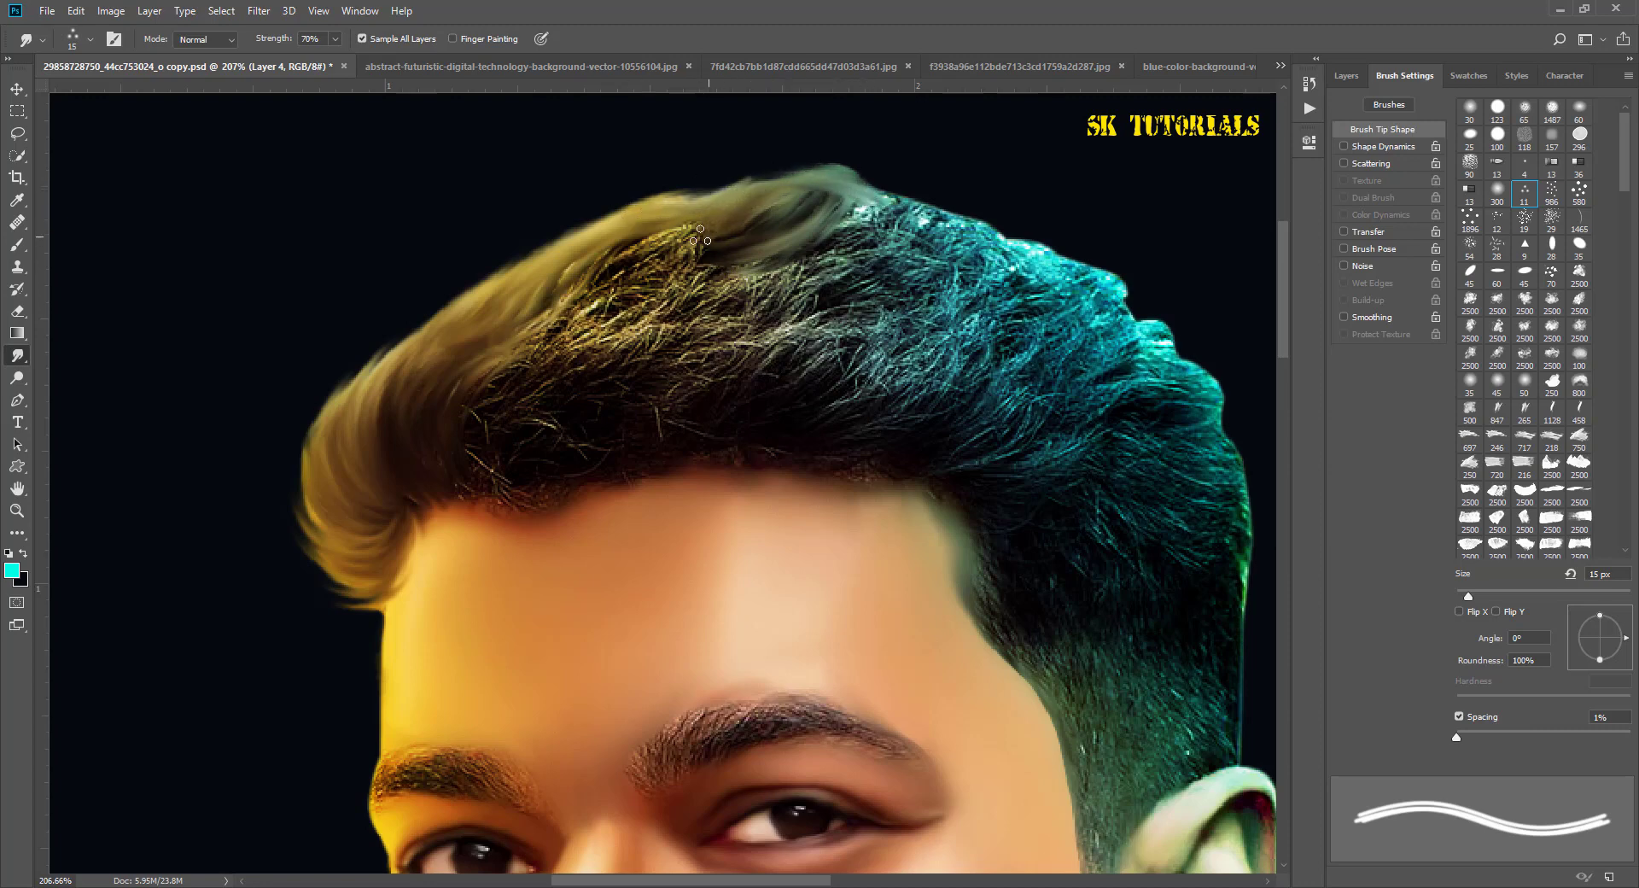
{"action": "mouse_move", "coordinate": [700, 237]}
{"action": "left_mouse_down"}
{"action": "mouse_move", "coordinate": [640, 299]}
{"action": "mouse_move", "coordinate": [580, 290]}
{"action": "mouse_move", "coordinate": [597, 285]}
{"action": "left_mouse_up"}
{"action": "left_click_drag", "start_coordinate": [698, 278], "coordinate": [636, 337]}
{"action": "left_click_drag", "start_coordinate": [721, 248], "coordinate": [662, 324]}
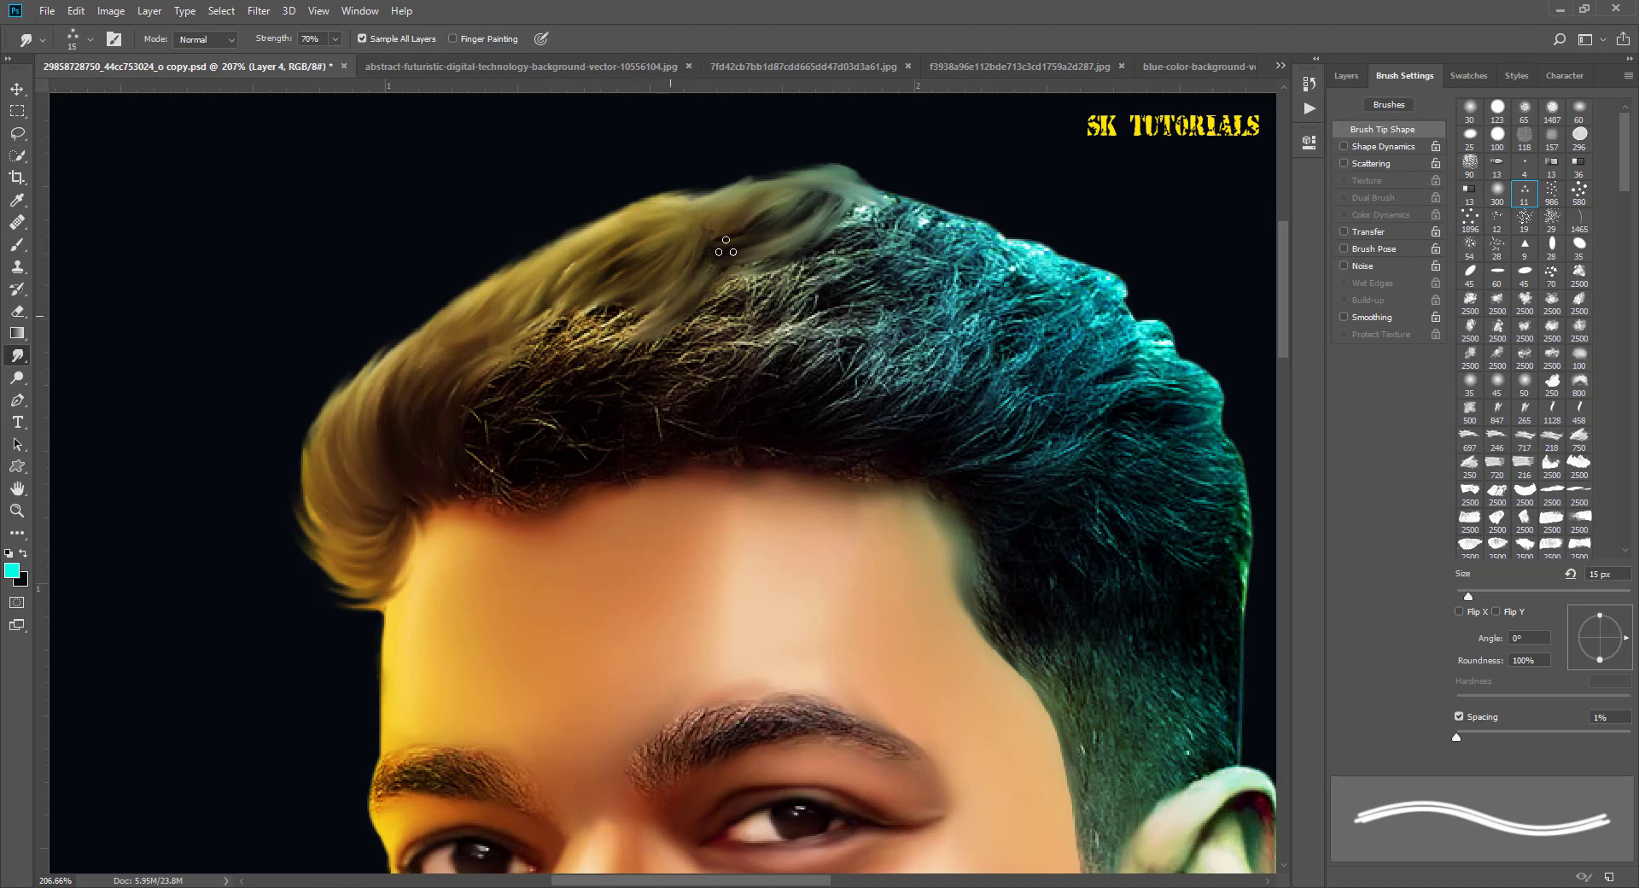
{"action": "mouse_move", "coordinate": [816, 247]}
{"action": "left_mouse_down"}
{"action": "mouse_move", "coordinate": [751, 315]}
{"action": "mouse_move", "coordinate": [772, 311]}
{"action": "mouse_move", "coordinate": [699, 307]}
{"action": "mouse_move", "coordinate": [696, 290]}
{"action": "left_mouse_up"}
{"action": "mouse_move", "coordinate": [821, 183]}
{"action": "left_mouse_down"}
{"action": "mouse_move", "coordinate": [789, 232]}
{"action": "mouse_move", "coordinate": [716, 246]}
{"action": "mouse_move", "coordinate": [621, 329]}
{"action": "left_mouse_up"}
{"action": "left_click_drag", "start_coordinate": [702, 247], "coordinate": [657, 359]}
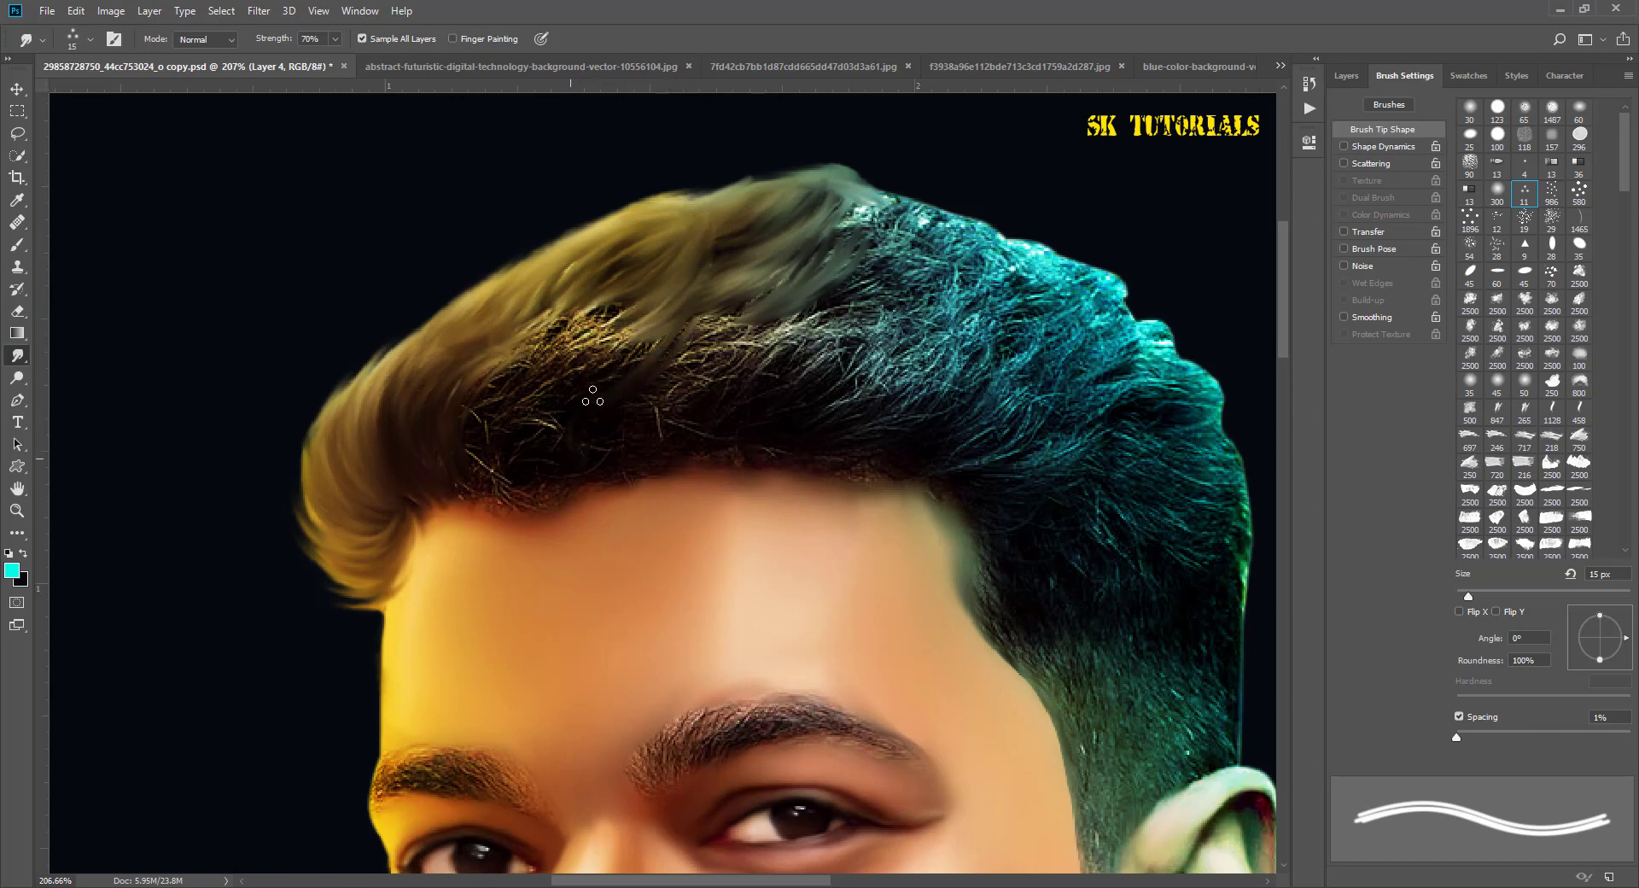
Step: Smooth the textured dark hair streaks near the hairline and above the temple
{"action": "mouse_move", "coordinate": [545, 423]}
{"action": "left_mouse_down"}
{"action": "mouse_move", "coordinate": [530, 467]}
{"action": "mouse_move", "coordinate": [479, 461]}
{"action": "mouse_move", "coordinate": [489, 488]}
{"action": "mouse_move", "coordinate": [428, 475]}
{"action": "left_mouse_up"}
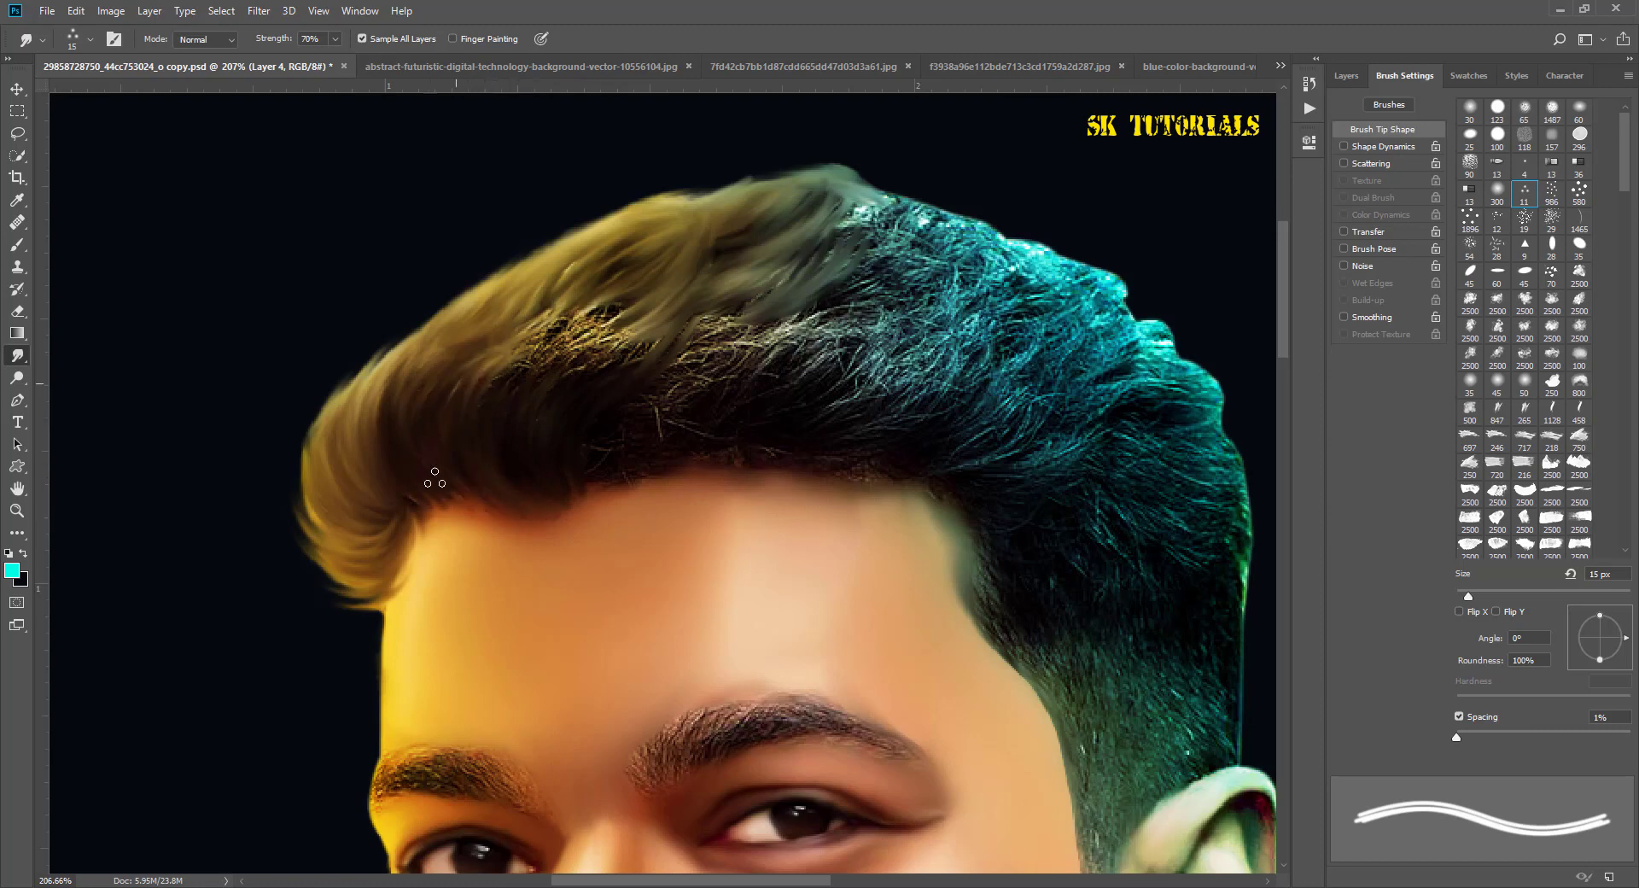
{"action": "mouse_move", "coordinate": [614, 332]}
{"action": "left_mouse_down"}
{"action": "mouse_move", "coordinate": [546, 404]}
{"action": "mouse_move", "coordinate": [581, 371]}
{"action": "mouse_move", "coordinate": [614, 375]}
{"action": "left_mouse_up"}
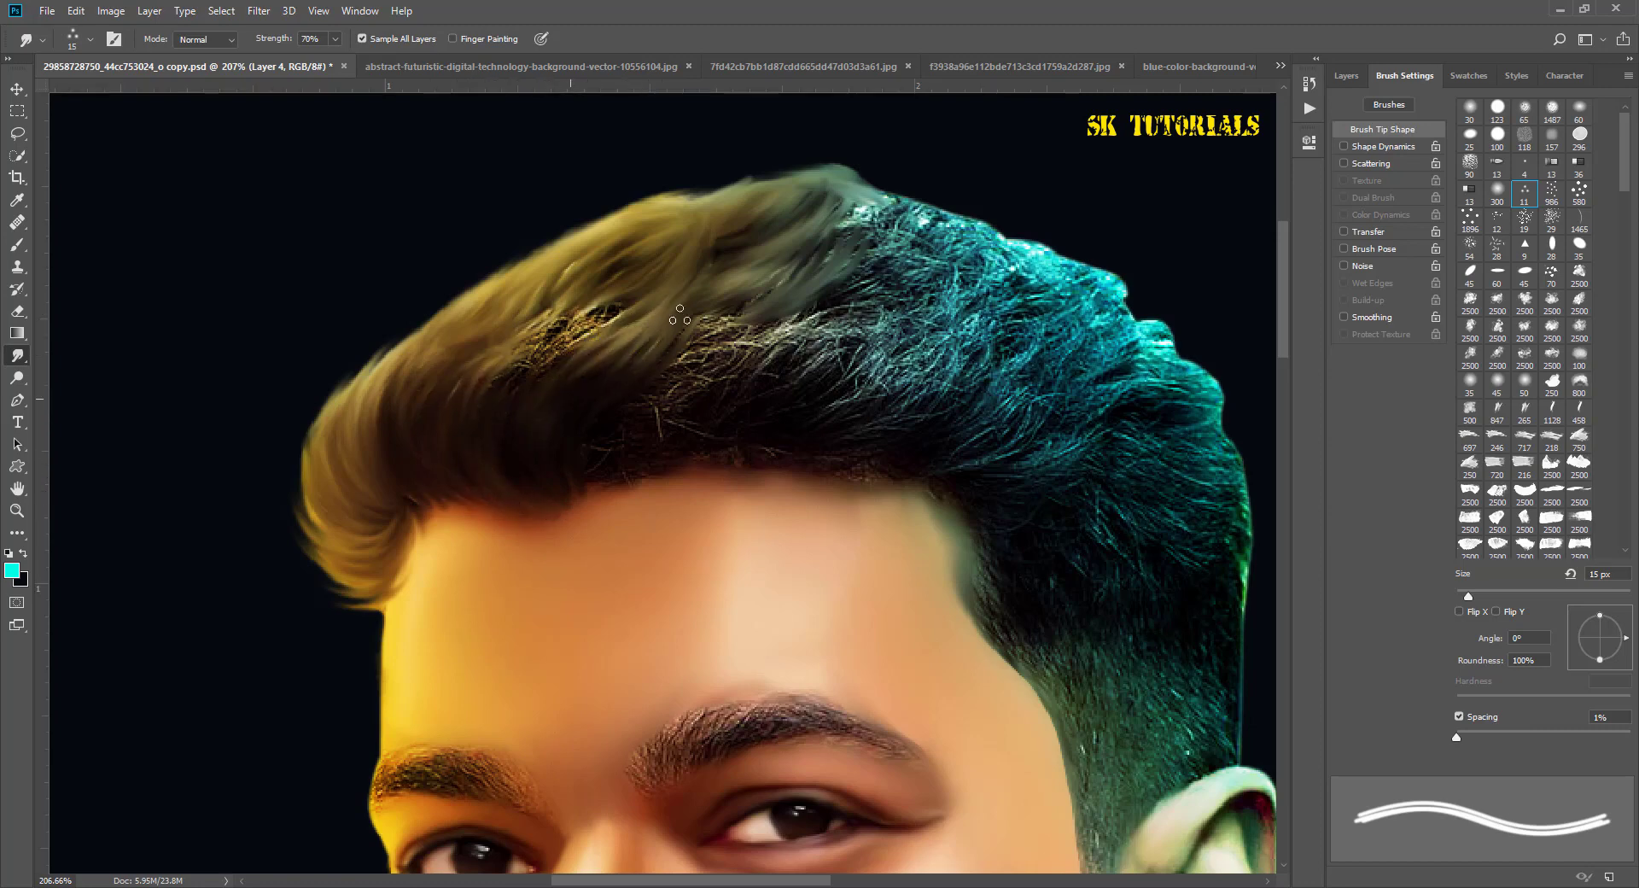
{"action": "left_click_drag", "start_coordinate": [671, 312], "coordinate": [597, 375]}
{"action": "mouse_move", "coordinate": [619, 303]}
{"action": "left_mouse_down"}
{"action": "mouse_move", "coordinate": [521, 381]}
{"action": "mouse_move", "coordinate": [483, 389]}
{"action": "left_mouse_up"}
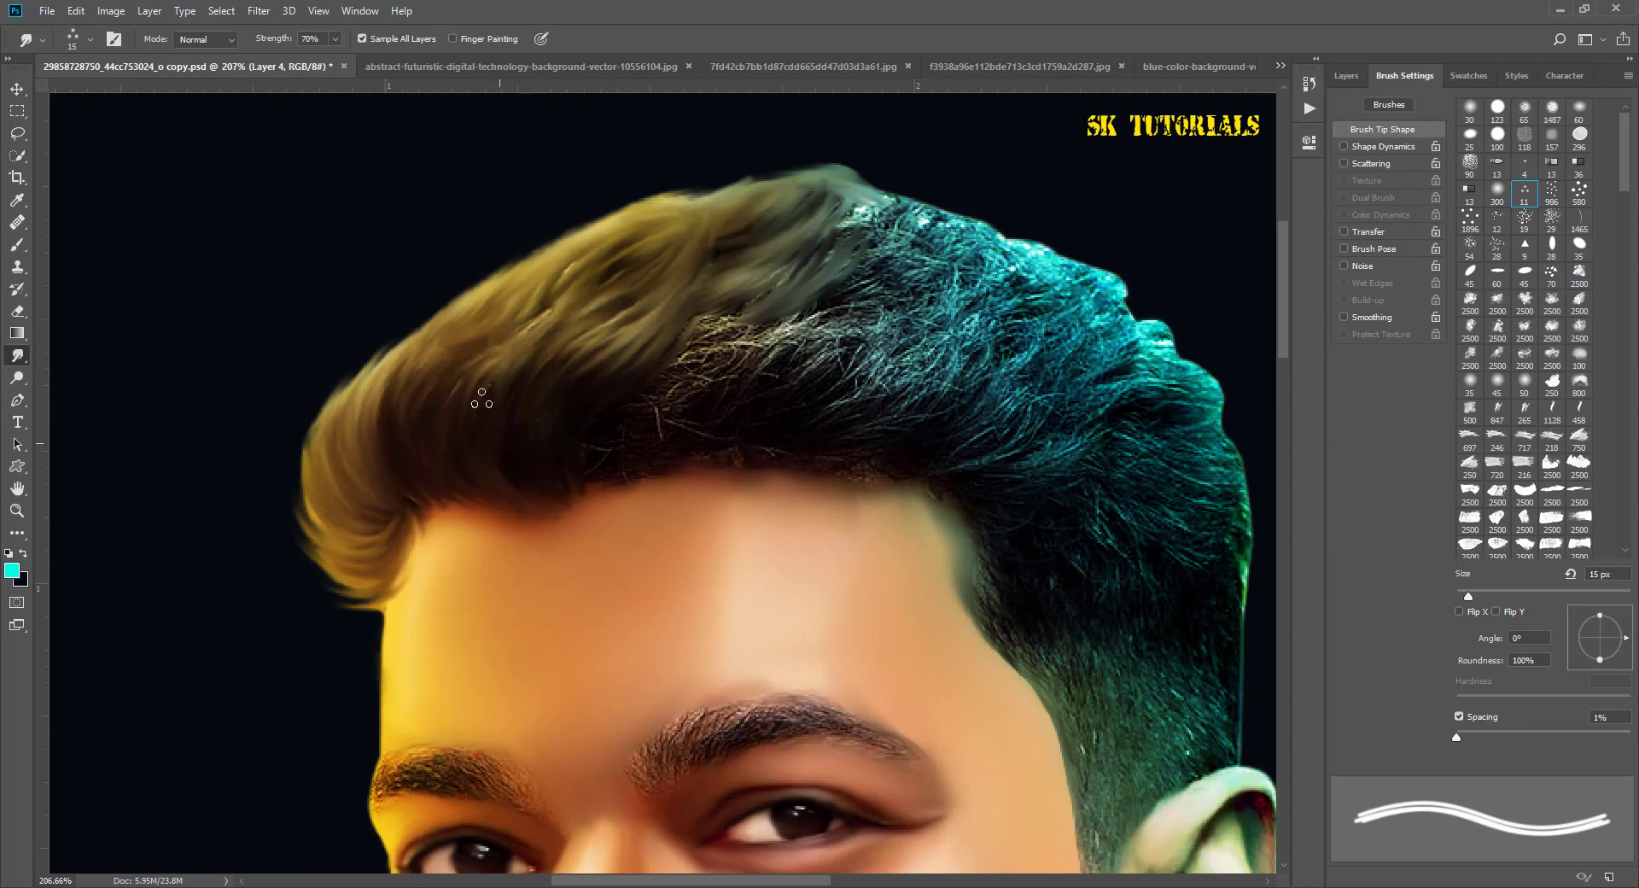
{"action": "left_click_drag", "start_coordinate": [537, 316], "coordinate": [482, 397]}
{"action": "left_click_drag", "start_coordinate": [611, 269], "coordinate": [563, 307]}
{"action": "left_click_drag", "start_coordinate": [700, 308], "coordinate": [666, 371]}
{"action": "left_click_drag", "start_coordinate": [742, 290], "coordinate": [691, 367]}
{"action": "mouse_move", "coordinate": [807, 315]}
{"action": "left_mouse_down"}
{"action": "mouse_move", "coordinate": [743, 380]}
{"action": "mouse_move", "coordinate": [586, 480]}
{"action": "left_mouse_up"}
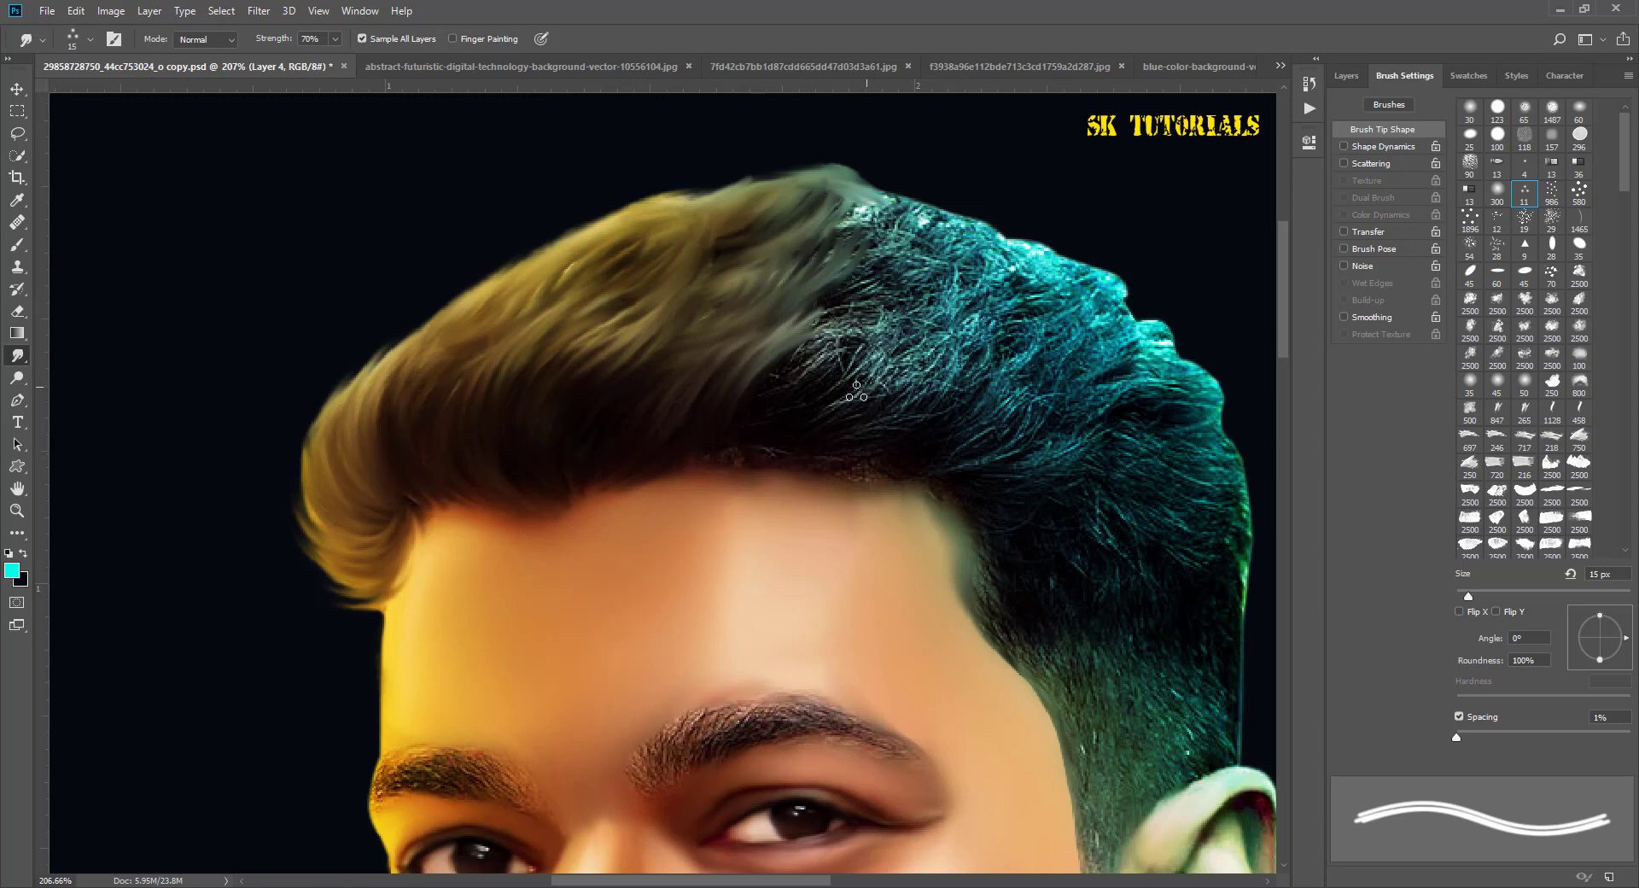
Step: Smooth the teal hair strands on the right and middle into darker sweeps
{"action": "left_click_drag", "start_coordinate": [857, 384], "coordinate": [832, 422]}
{"action": "mouse_move", "coordinate": [904, 350]}
{"action": "left_mouse_down"}
{"action": "mouse_move", "coordinate": [776, 458]}
{"action": "mouse_move", "coordinate": [888, 410]}
{"action": "mouse_move", "coordinate": [884, 434]}
{"action": "left_mouse_up"}
{"action": "mouse_move", "coordinate": [960, 350]}
{"action": "left_mouse_down"}
{"action": "mouse_move", "coordinate": [896, 435]}
{"action": "mouse_move", "coordinate": [931, 441]}
{"action": "left_mouse_up"}
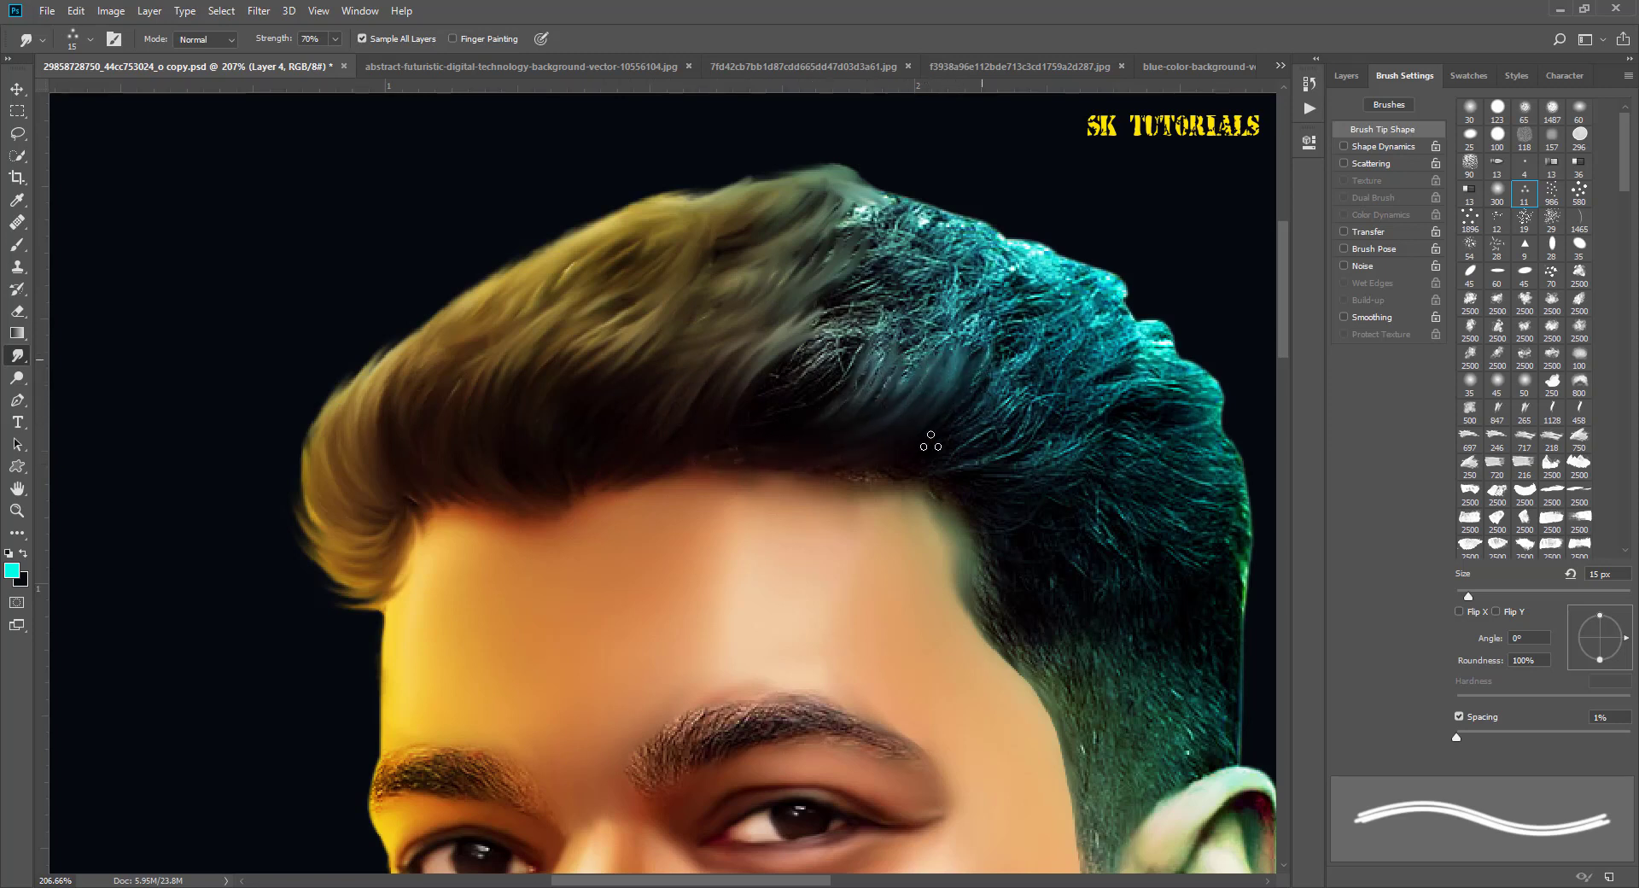
{"action": "left_click_drag", "start_coordinate": [1015, 363], "coordinate": [974, 439]}
{"action": "mouse_move", "coordinate": [1046, 393]}
{"action": "left_mouse_down"}
{"action": "mouse_move", "coordinate": [951, 474]}
{"action": "mouse_move", "coordinate": [867, 465]}
{"action": "left_mouse_up"}
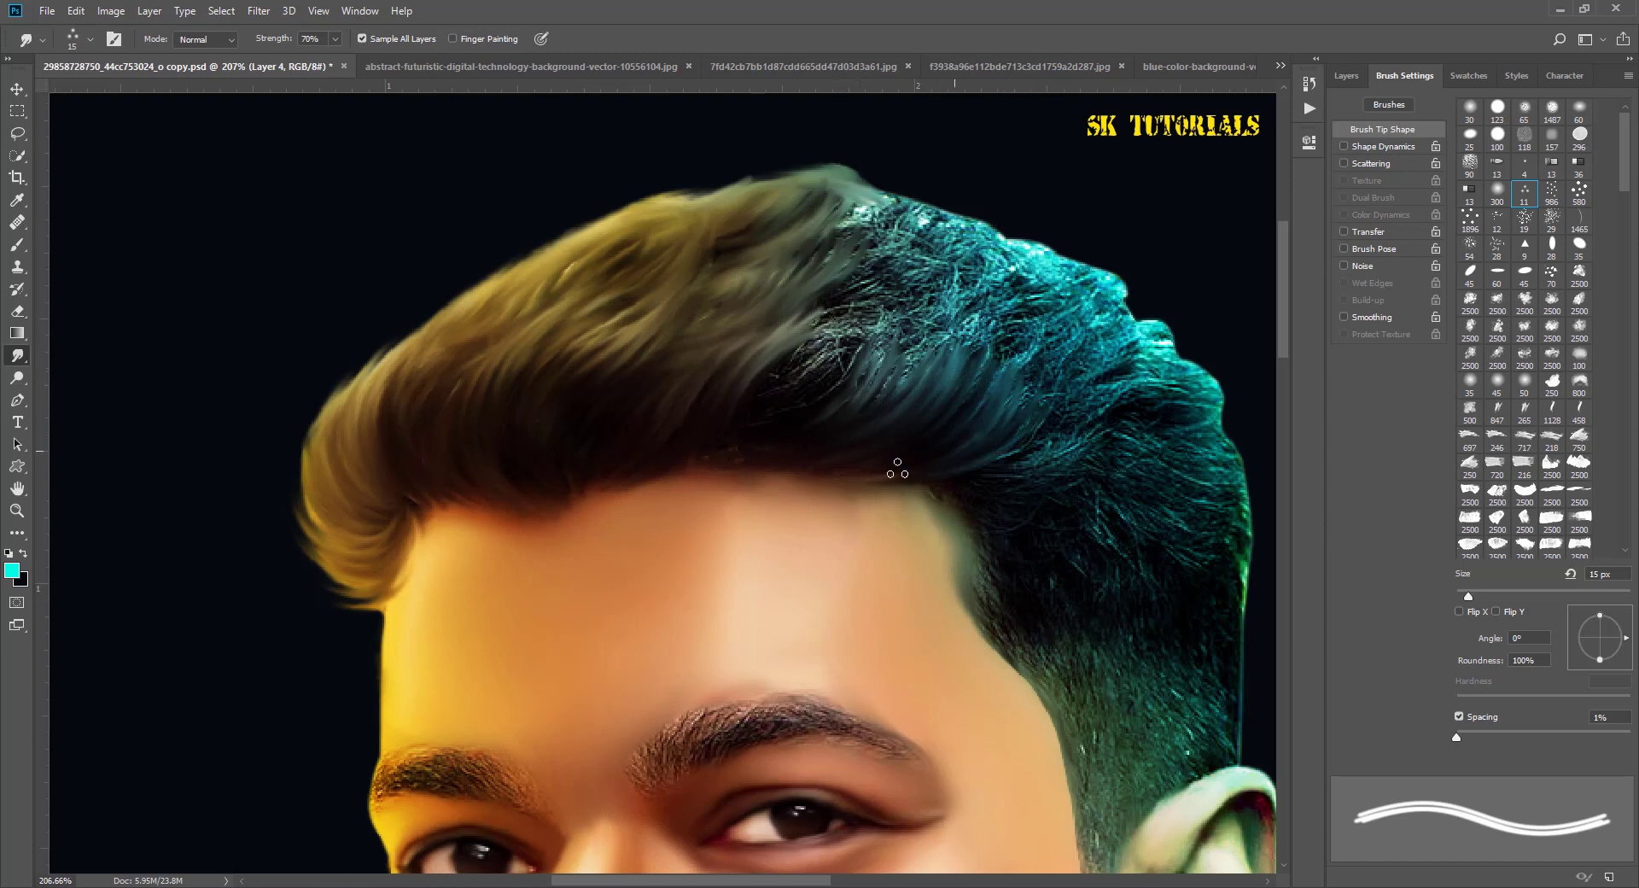
{"action": "mouse_move", "coordinate": [854, 342]}
{"action": "left_mouse_down"}
{"action": "mouse_move", "coordinate": [802, 376]}
{"action": "mouse_move", "coordinate": [794, 362]}
{"action": "left_mouse_up"}
{"action": "mouse_move", "coordinate": [867, 300]}
{"action": "left_mouse_down"}
{"action": "mouse_move", "coordinate": [781, 359]}
{"action": "mouse_move", "coordinate": [826, 389]}
{"action": "mouse_move", "coordinate": [849, 376]}
{"action": "left_mouse_up"}
{"action": "mouse_move", "coordinate": [918, 311]}
{"action": "left_mouse_down"}
{"action": "mouse_move", "coordinate": [866, 382]}
{"action": "mouse_move", "coordinate": [888, 401]}
{"action": "left_mouse_up"}
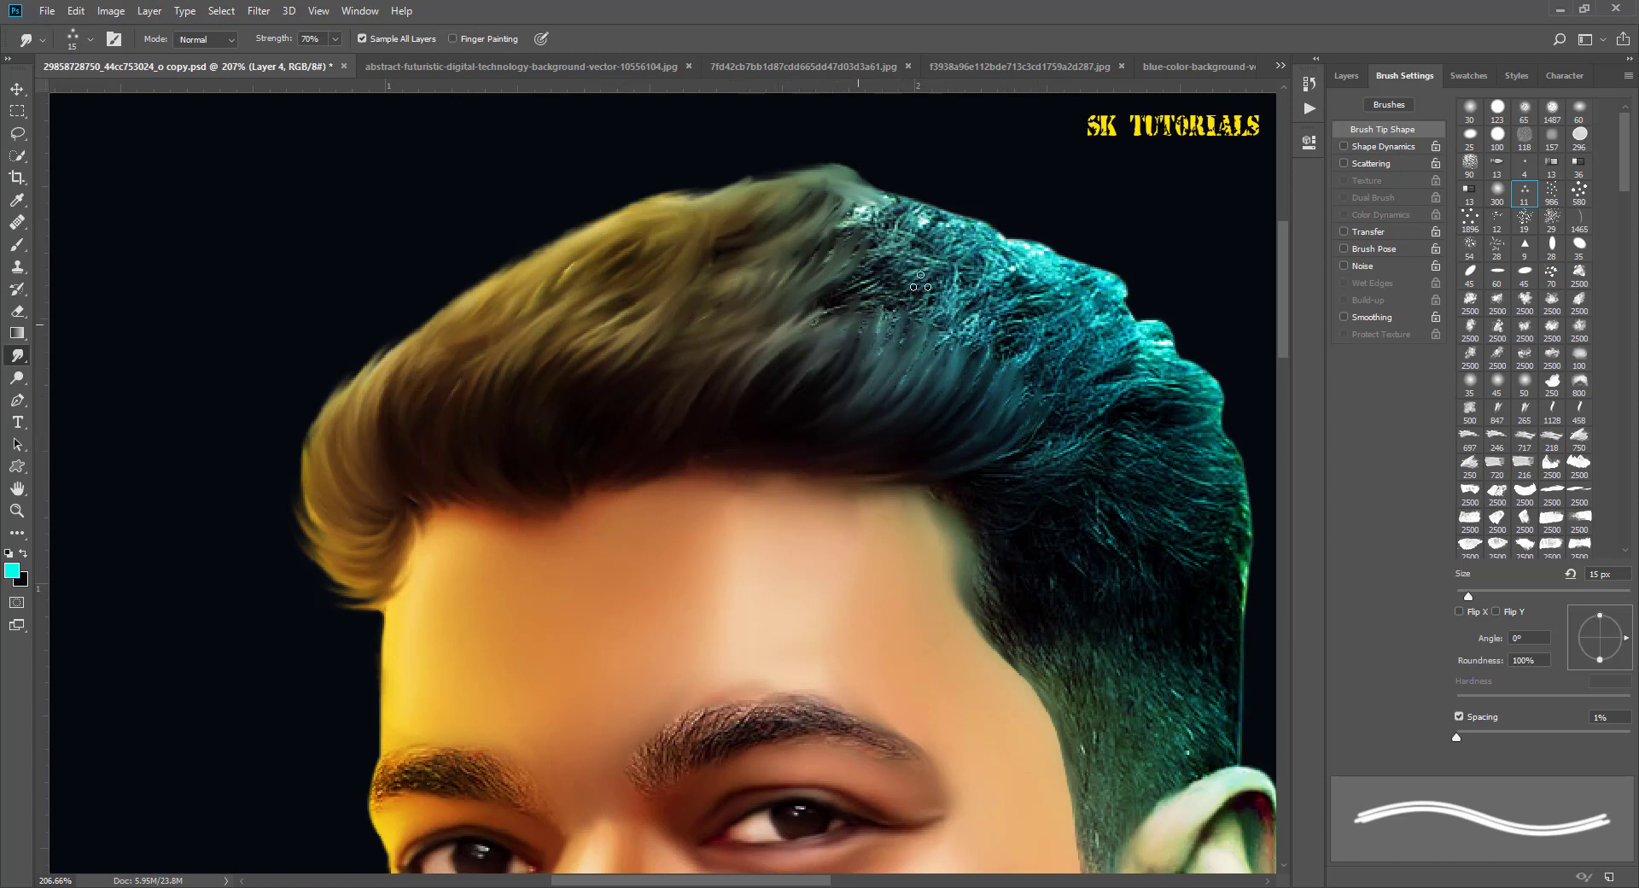
{"action": "left_click_drag", "start_coordinate": [888, 269], "coordinate": [815, 315]}
Step: Smooth the teal hair at the top and right edge, reshaping the top outline
{"action": "mouse_move", "coordinate": [893, 239]}
{"action": "left_mouse_down"}
{"action": "mouse_move", "coordinate": [819, 316]}
{"action": "mouse_move", "coordinate": [870, 328]}
{"action": "left_mouse_up"}
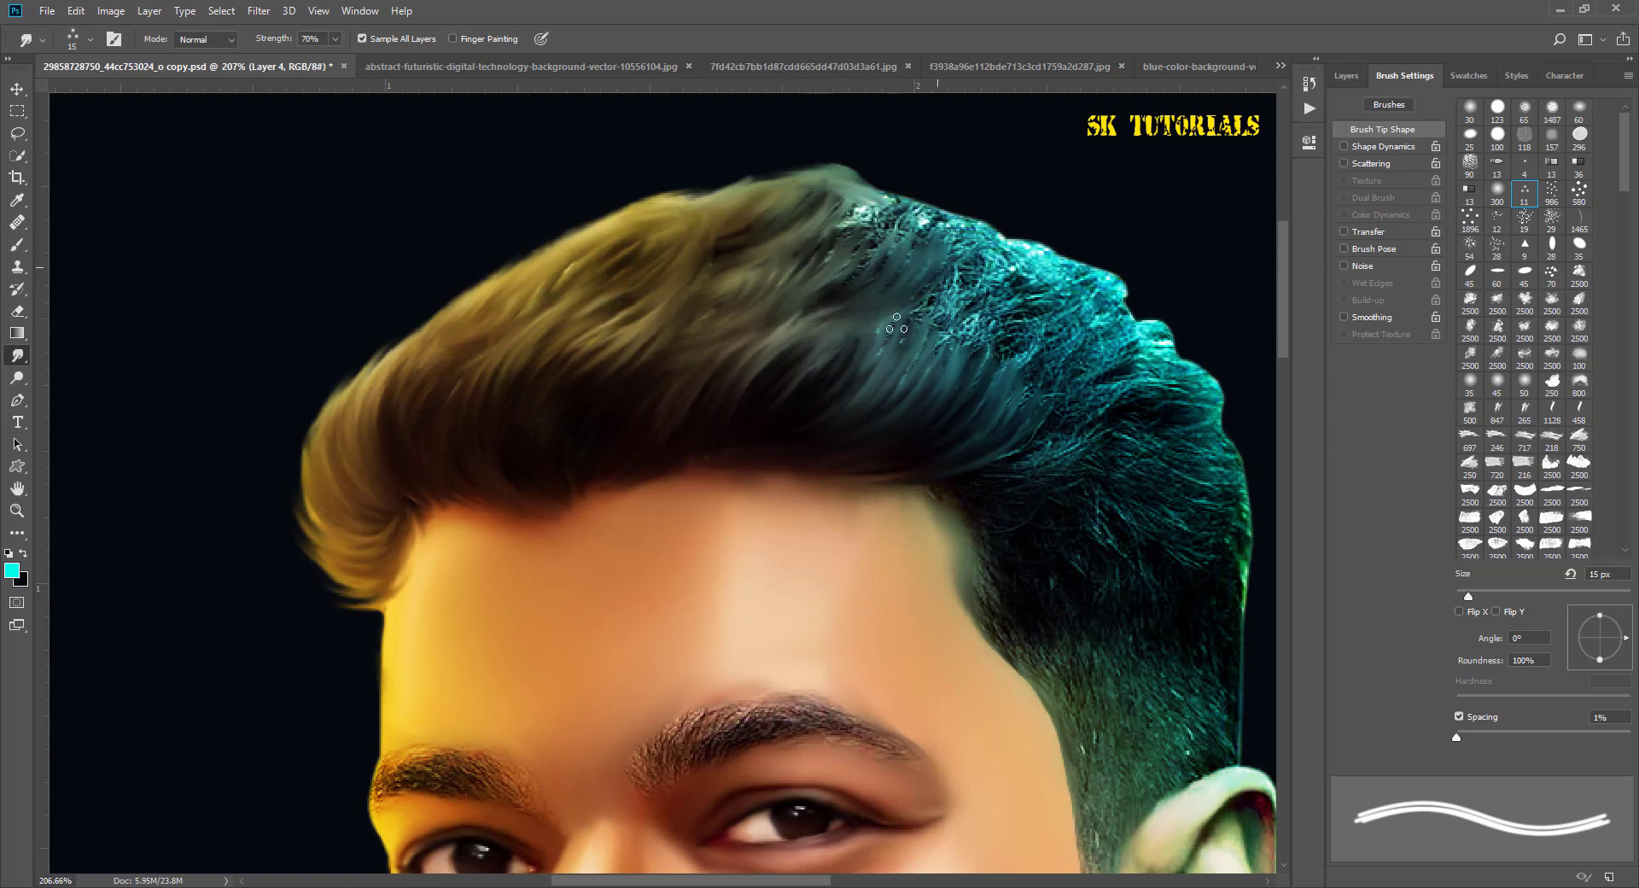
{"action": "mouse_move", "coordinate": [939, 273]}
{"action": "left_mouse_down"}
{"action": "mouse_move", "coordinate": [880, 373]}
{"action": "mouse_move", "coordinate": [947, 341]}
{"action": "left_mouse_up"}
{"action": "mouse_move", "coordinate": [999, 273]}
{"action": "left_mouse_down"}
{"action": "mouse_move", "coordinate": [961, 359]}
{"action": "mouse_move", "coordinate": [995, 372]}
{"action": "left_mouse_up"}
{"action": "left_click_drag", "start_coordinate": [1024, 299], "coordinate": [997, 375]}
{"action": "mouse_move", "coordinate": [1051, 323]}
{"action": "left_mouse_down"}
{"action": "mouse_move", "coordinate": [1023, 393]}
{"action": "mouse_move", "coordinate": [1046, 401]}
{"action": "left_mouse_up"}
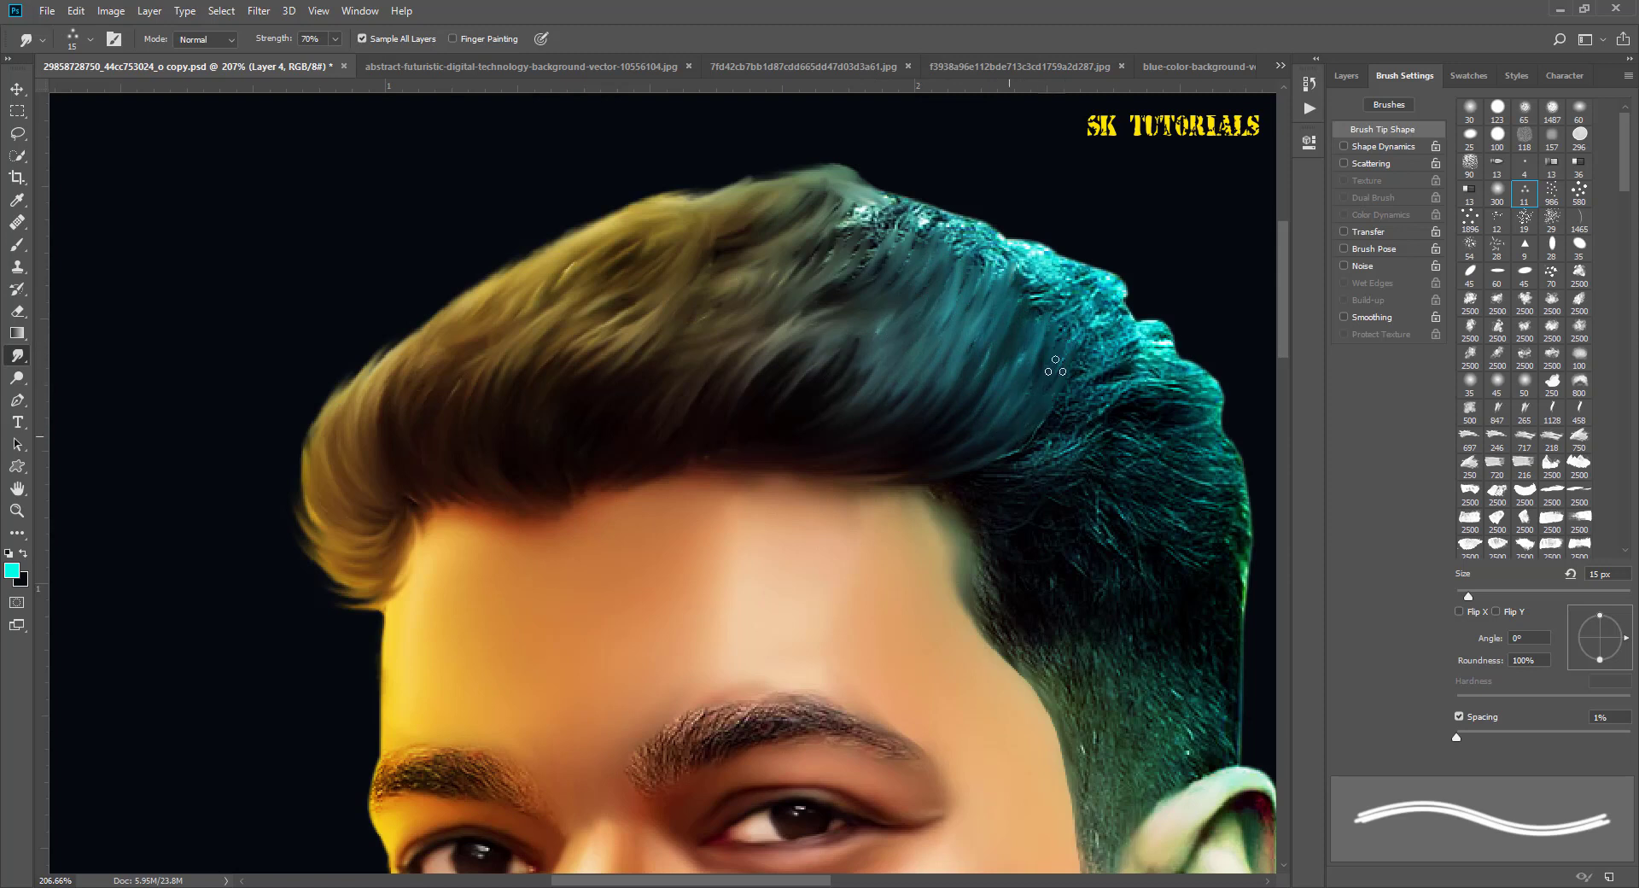
{"action": "mouse_move", "coordinate": [1033, 235]}
{"action": "left_mouse_down"}
{"action": "mouse_move", "coordinate": [982, 282]}
{"action": "mouse_move", "coordinate": [951, 278]}
{"action": "mouse_move", "coordinate": [937, 240]}
{"action": "mouse_move", "coordinate": [990, 219]}
{"action": "mouse_move", "coordinate": [883, 273]}
{"action": "left_mouse_up"}
{"action": "mouse_move", "coordinate": [939, 213]}
{"action": "left_mouse_down"}
{"action": "mouse_move", "coordinate": [858, 282]}
{"action": "mouse_move", "coordinate": [858, 235]}
{"action": "mouse_move", "coordinate": [815, 260]}
{"action": "left_mouse_up"}
{"action": "mouse_move", "coordinate": [896, 196]}
{"action": "left_mouse_down"}
{"action": "mouse_move", "coordinate": [889, 237]}
{"action": "mouse_move", "coordinate": [828, 156]}
{"action": "left_mouse_up"}
{"action": "mouse_move", "coordinate": [826, 229]}
{"action": "left_mouse_down"}
{"action": "mouse_move", "coordinate": [858, 164]}
{"action": "mouse_move", "coordinate": [768, 173]}
{"action": "mouse_move", "coordinate": [743, 193]}
{"action": "left_mouse_up"}
Step: Smooth the cyan hair patch and soften the bright green upper-right edge
{"action": "scroll", "coordinate": [832, 291], "scroll_direction": "down", "scroll_amount": 5, "text": "alt"}
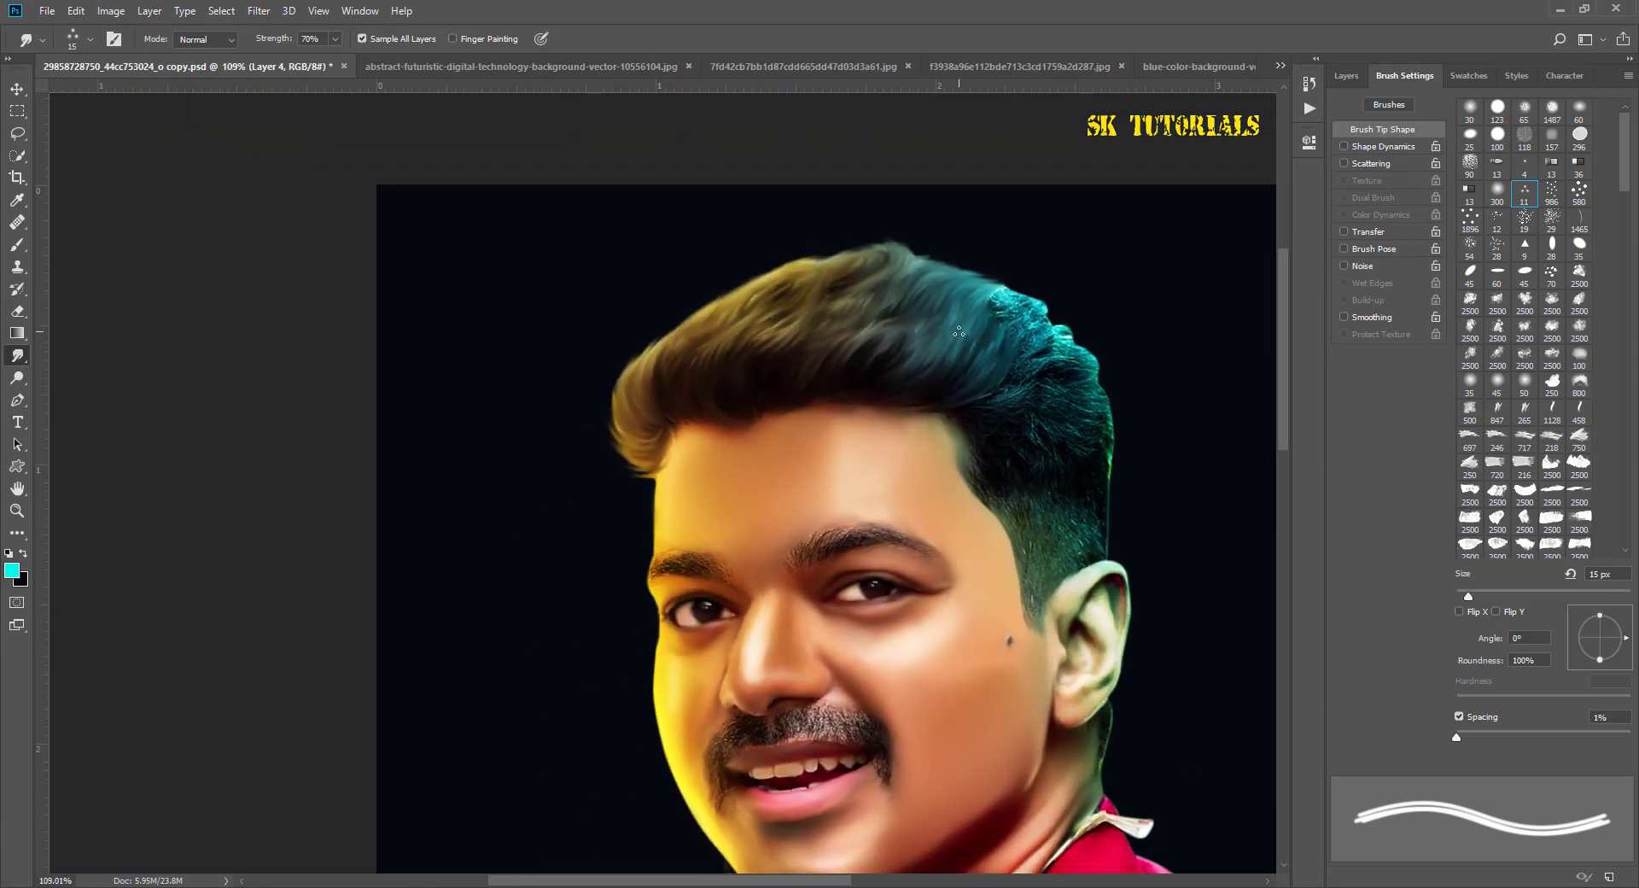
{"action": "scroll", "coordinate": [1022, 349], "scroll_direction": "up", "scroll_amount": 5, "text": "alt"}
{"action": "mouse_move", "coordinate": [1029, 353]}
{"action": "left_mouse_down"}
{"action": "mouse_move", "coordinate": [1067, 307]}
{"action": "mouse_move", "coordinate": [1054, 275]}
{"action": "mouse_move", "coordinate": [1014, 256]}
{"action": "left_mouse_up"}
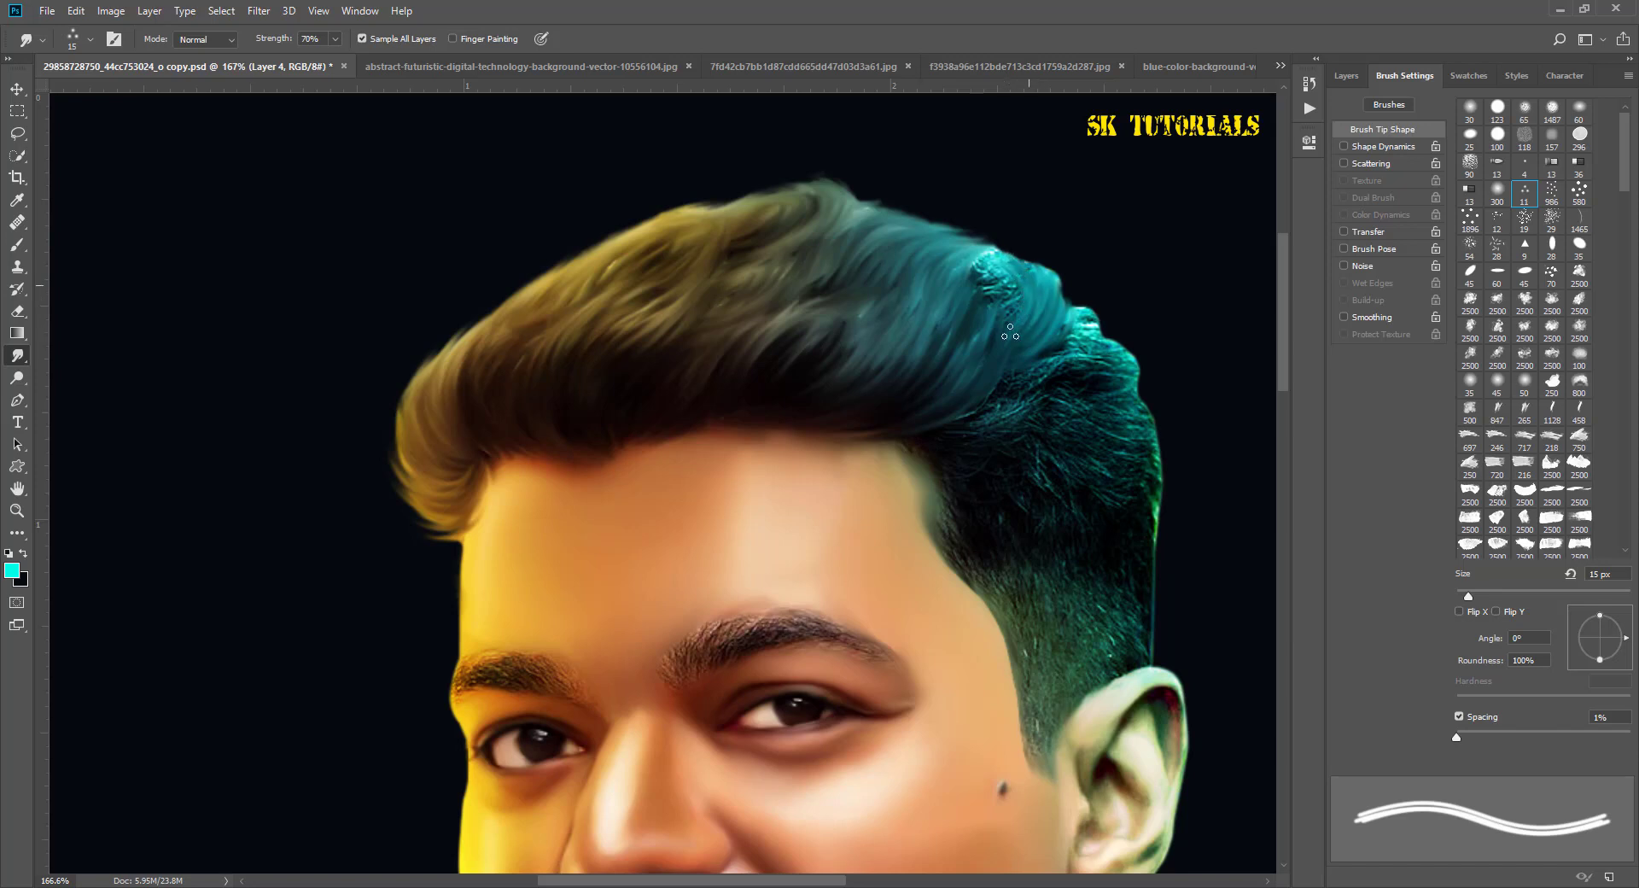
{"action": "mouse_move", "coordinate": [1016, 312]}
{"action": "left_mouse_down"}
{"action": "mouse_move", "coordinate": [990, 243]}
{"action": "mouse_move", "coordinate": [975, 267]}
{"action": "left_mouse_up"}
{"action": "left_click_drag", "start_coordinate": [1040, 391], "coordinate": [940, 443]}
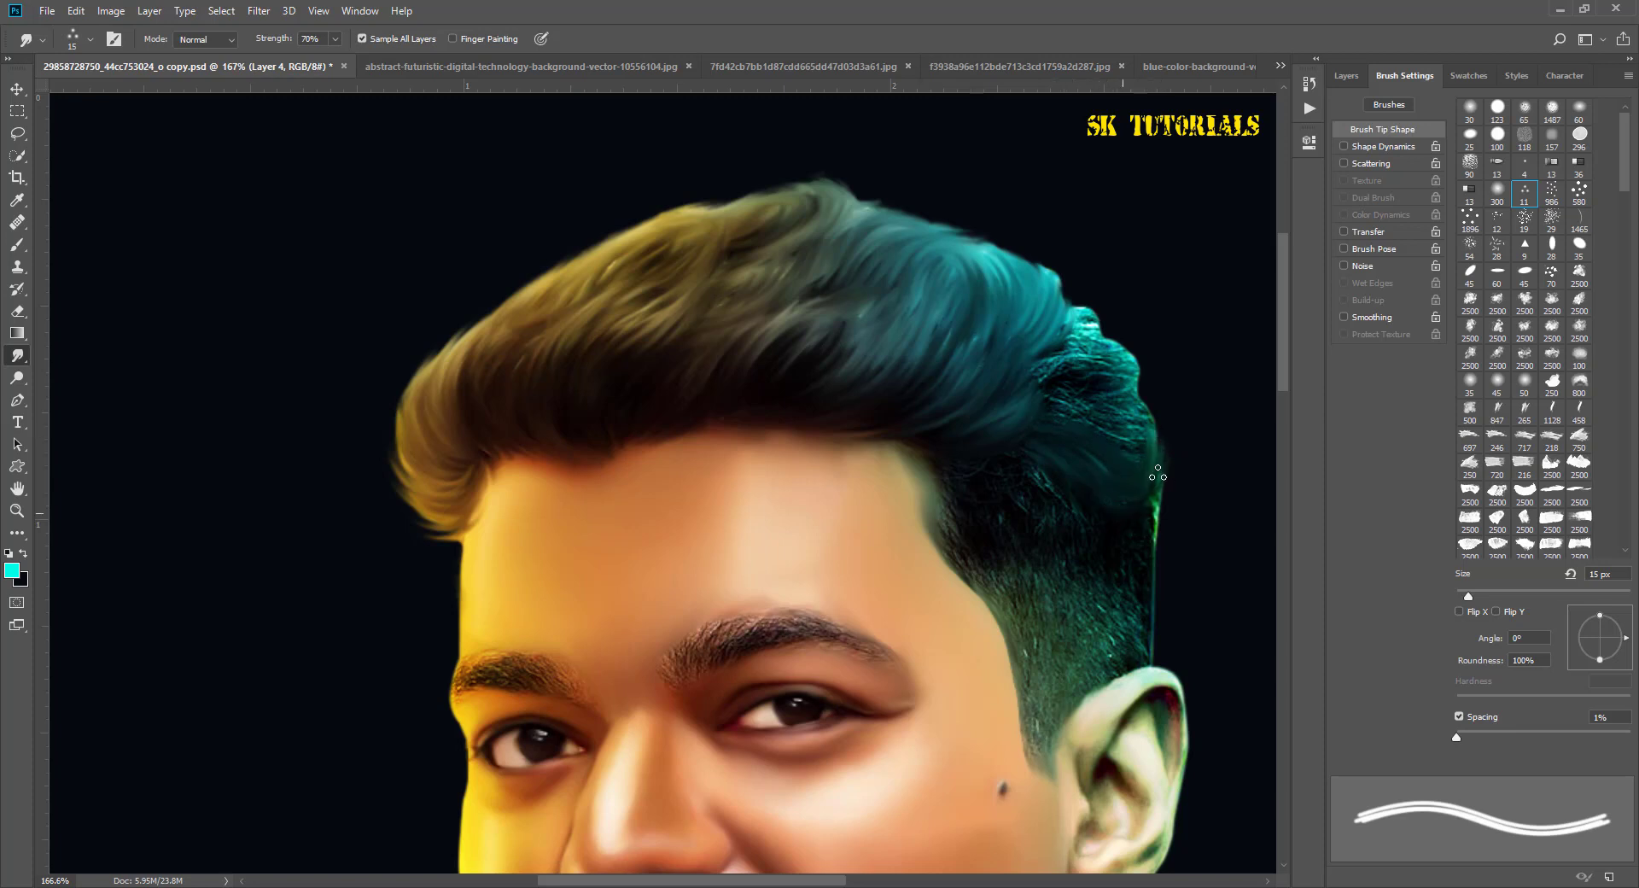
{"action": "left_click_drag", "start_coordinate": [1160, 489], "coordinate": [998, 486]}
{"action": "mouse_move", "coordinate": [1040, 403]}
{"action": "left_mouse_down"}
{"action": "mouse_move", "coordinate": [1055, 362]}
{"action": "mouse_move", "coordinate": [1057, 390]}
{"action": "mouse_move", "coordinate": [1124, 420]}
{"action": "left_mouse_up"}
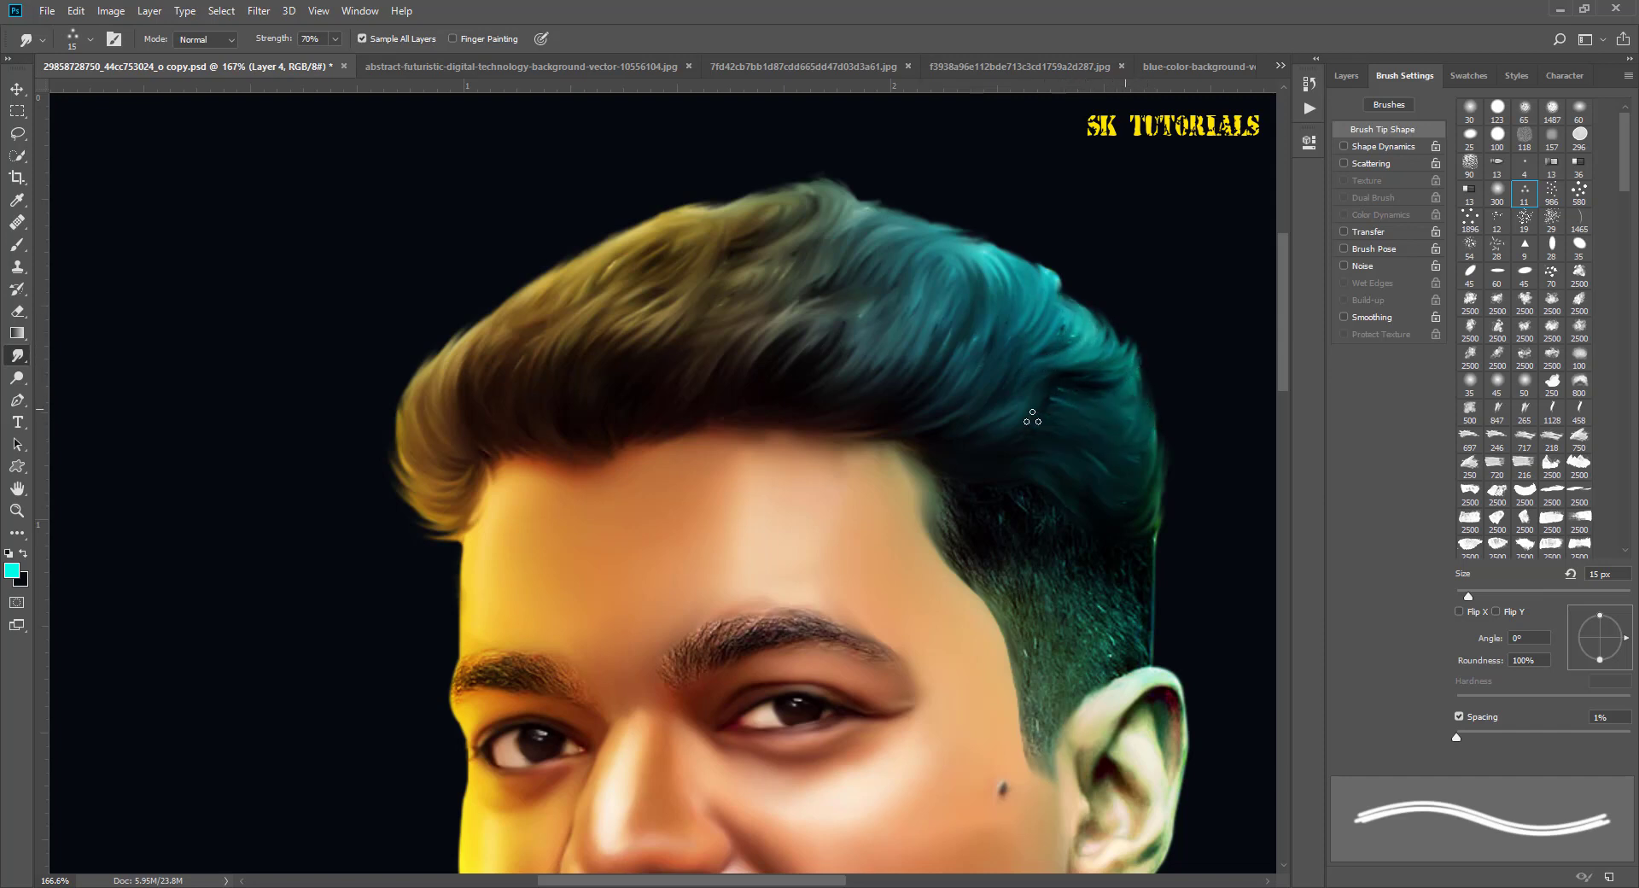
Step: Blend the hair edge over the ear and smudge hairline strands onto the forehead
{"action": "scroll", "coordinate": [1078, 408], "scroll_direction": "down", "scroll_amount": 2}
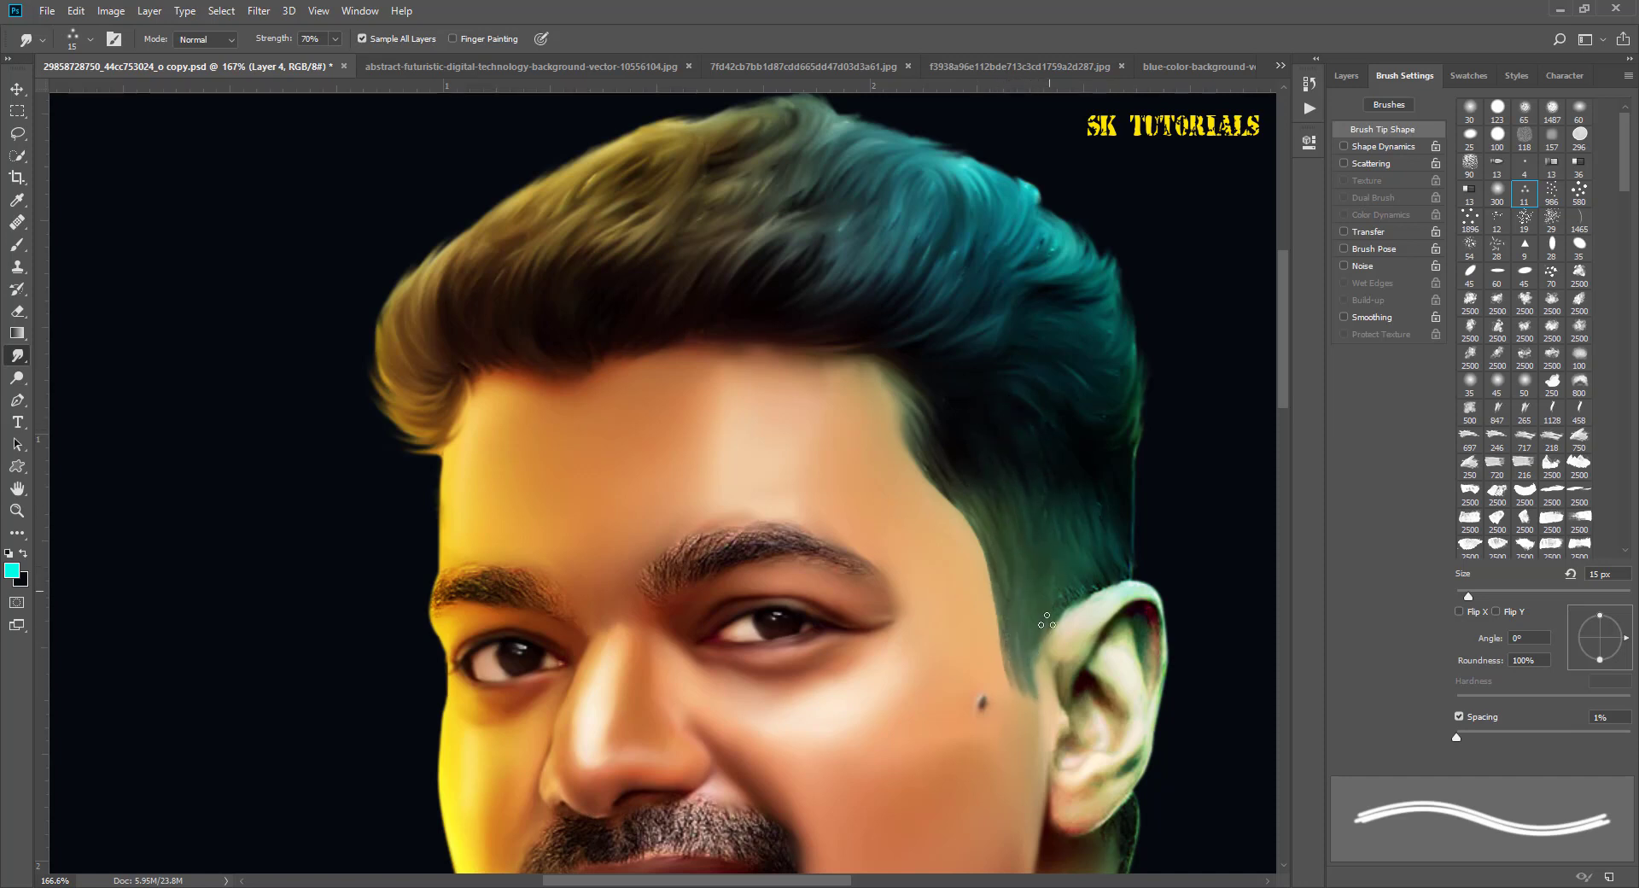
{"action": "left_click_drag", "start_coordinate": [1063, 615], "coordinate": [1043, 657]}
{"action": "left_click_drag", "start_coordinate": [1100, 584], "coordinate": [1077, 602]}
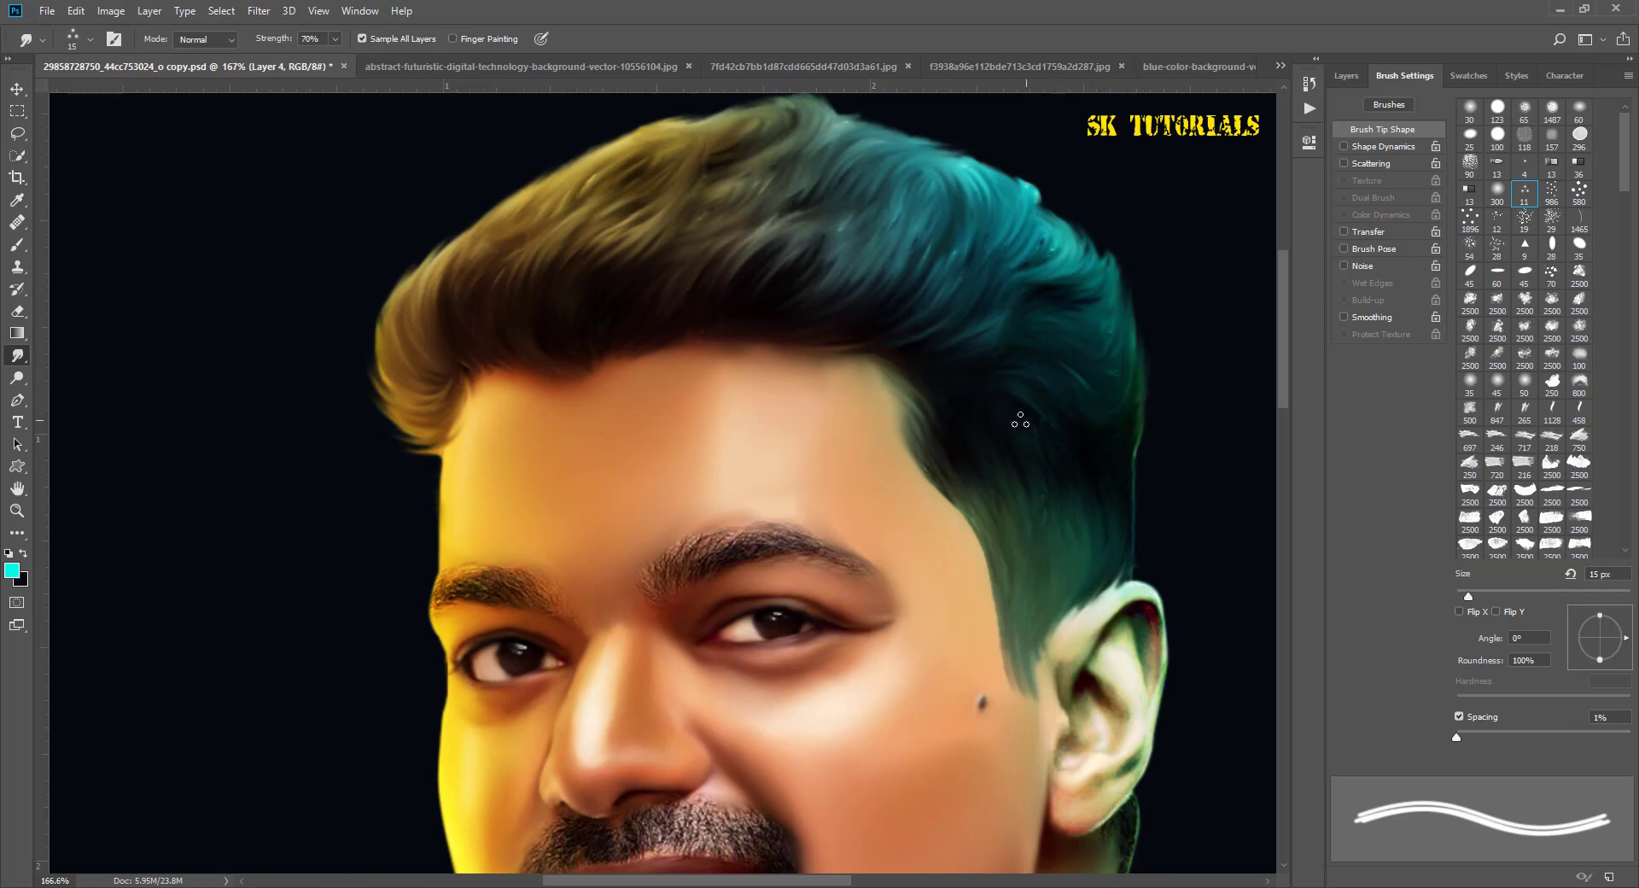
{"action": "left_click_drag", "start_coordinate": [1019, 189], "coordinate": [1051, 249]}
{"action": "left_click_drag", "start_coordinate": [593, 363], "coordinate": [594, 378]}
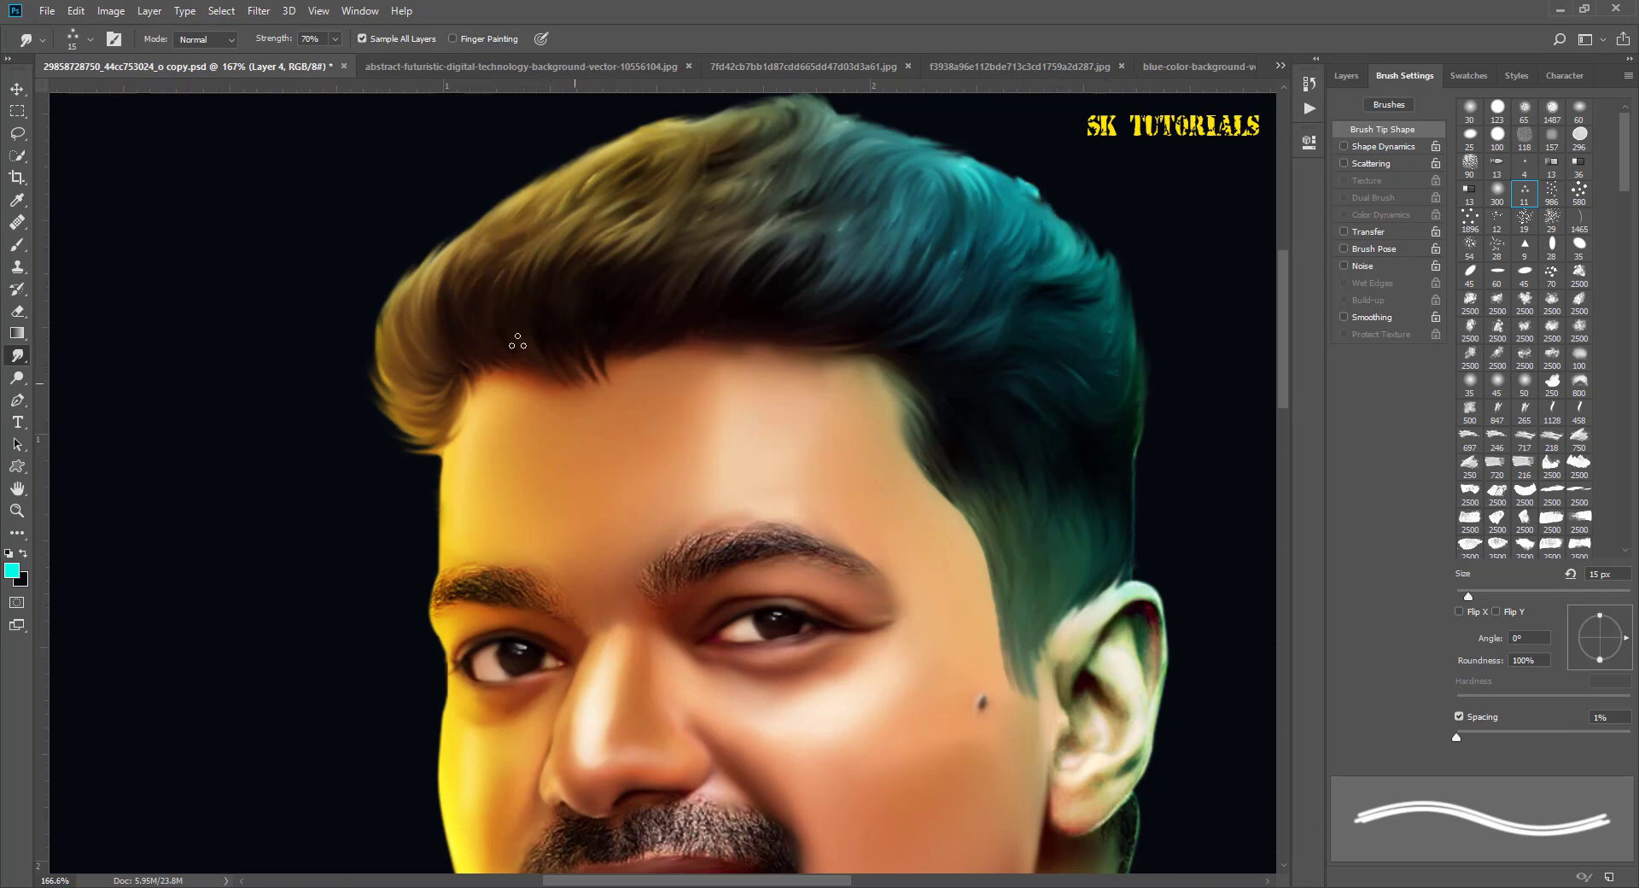
{"action": "left_click_drag", "start_coordinate": [468, 336], "coordinate": [486, 384]}
Step: Smooth the jaw and neck edge below the ear
{"action": "scroll", "coordinate": [738, 276], "scroll_direction": "down", "scroll_amount": 2}
{"action": "scroll", "coordinate": [751, 307], "scroll_direction": "down", "scroll_amount": 3}
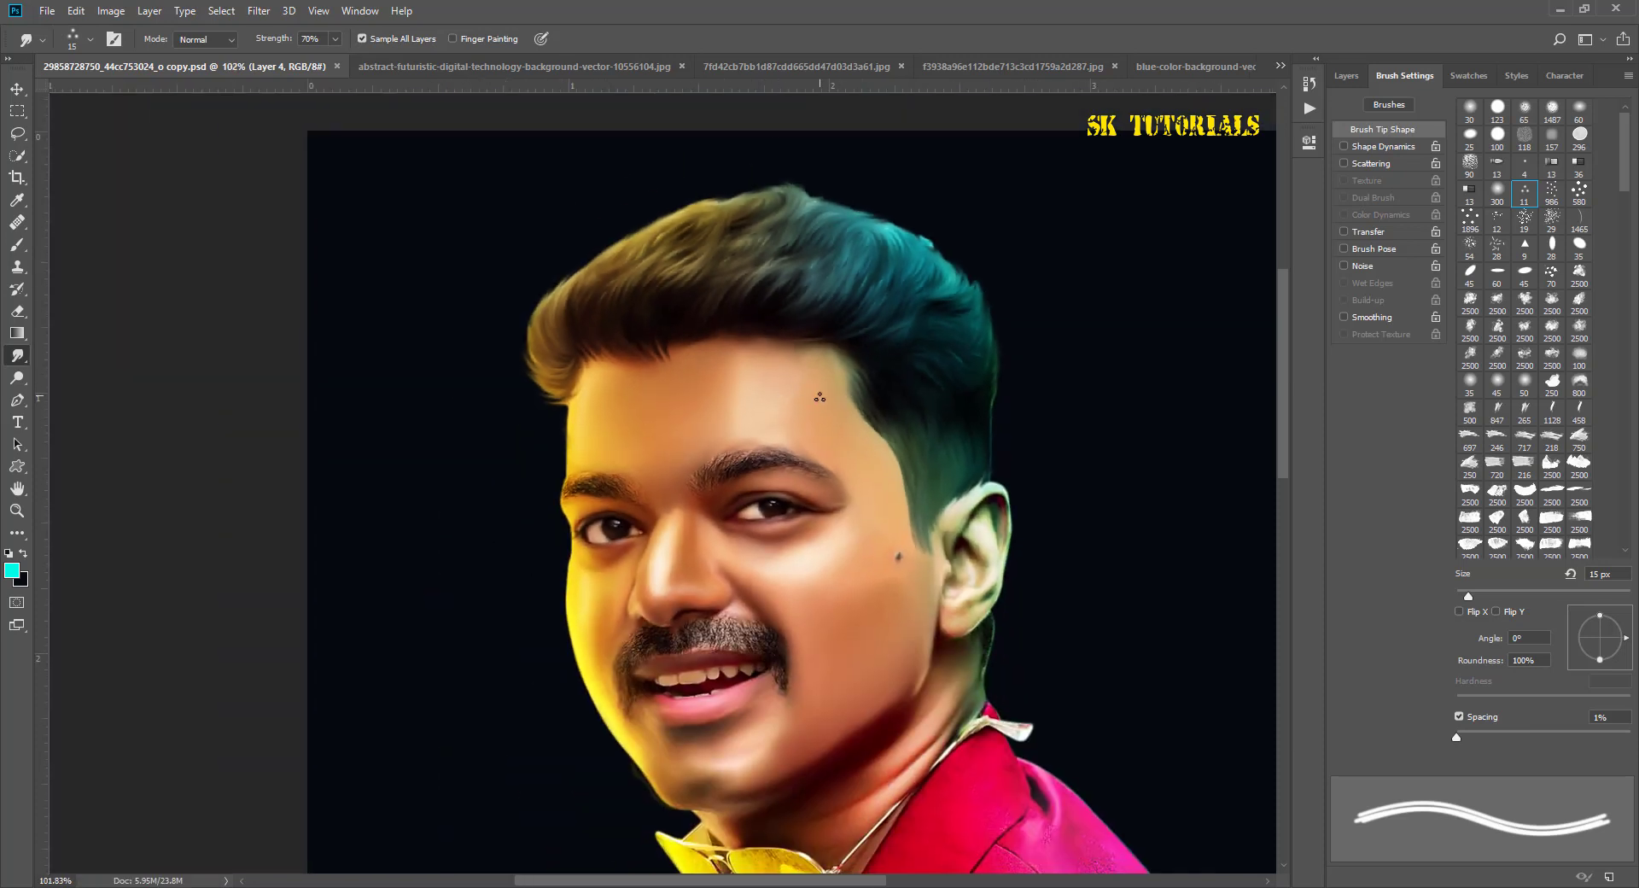
{"action": "scroll", "coordinate": [819, 397], "scroll_direction": "down", "scroll_amount": 2}
{"action": "scroll", "coordinate": [825, 329], "scroll_direction": "down", "scroll_amount": 2}
{"action": "scroll", "coordinate": [666, 358], "scroll_direction": "up", "scroll_amount": 2}
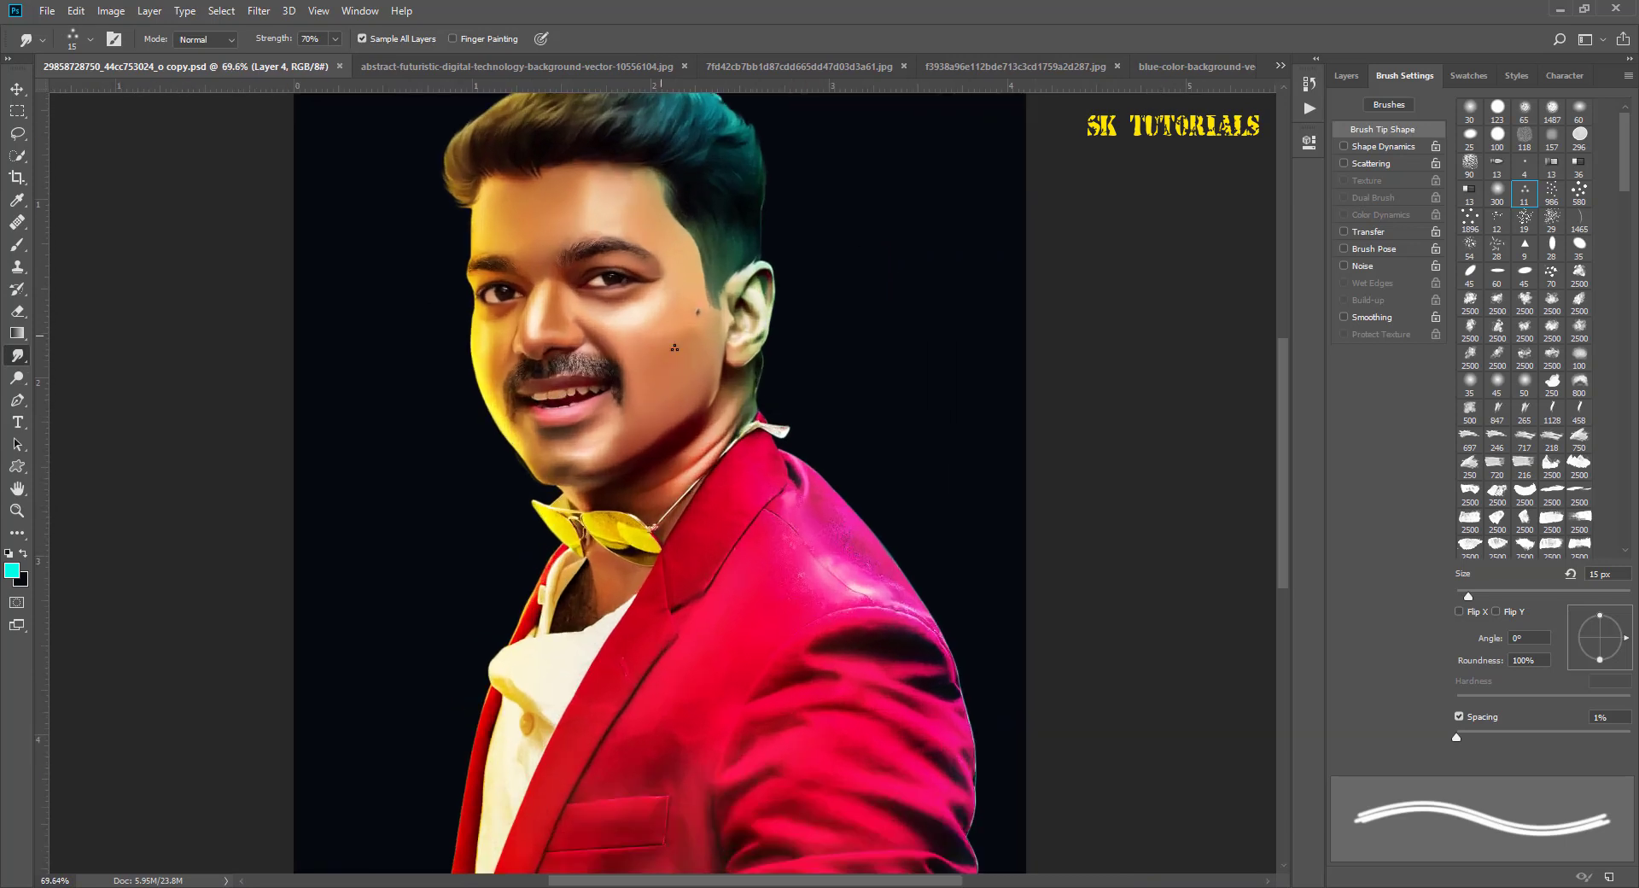
{"action": "scroll", "coordinate": [691, 393], "scroll_direction": "up", "scroll_amount": 2}
{"action": "scroll", "coordinate": [734, 427], "scroll_direction": "up", "scroll_amount": 3}
{"action": "scroll", "coordinate": [806, 478], "scroll_direction": "up", "scroll_amount": 2}
{"action": "left_click_drag", "start_coordinate": [806, 478], "coordinate": [811, 559]}
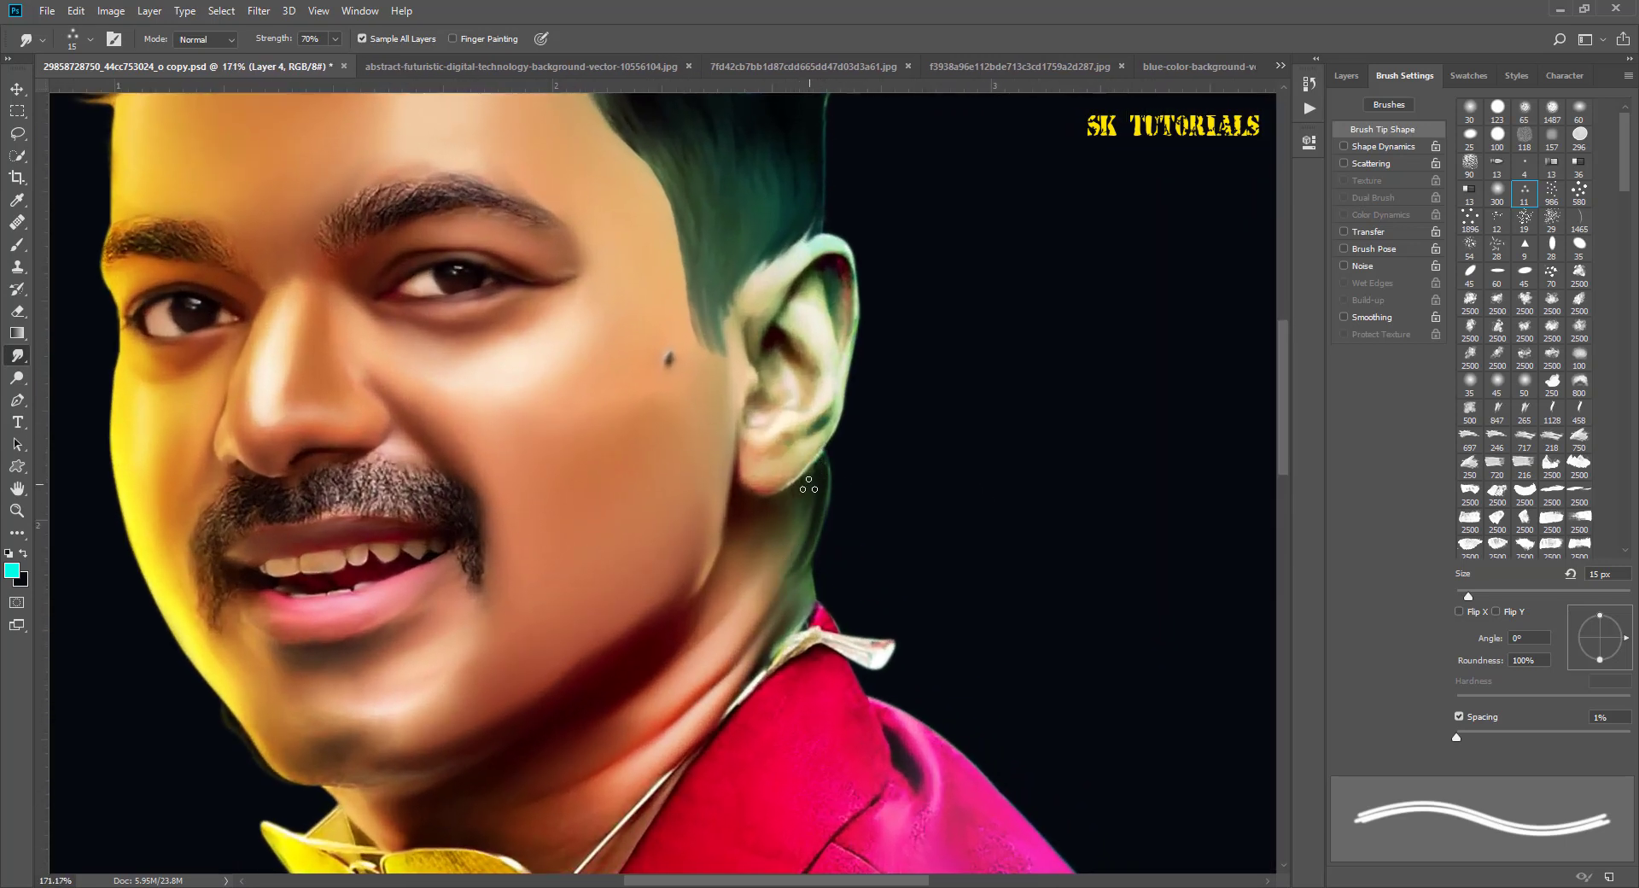
{"action": "scroll", "coordinate": [812, 467], "scroll_direction": "down", "scroll_amount": 3}
{"action": "scroll", "coordinate": [845, 393], "scroll_direction": "up", "scroll_amount": 1}
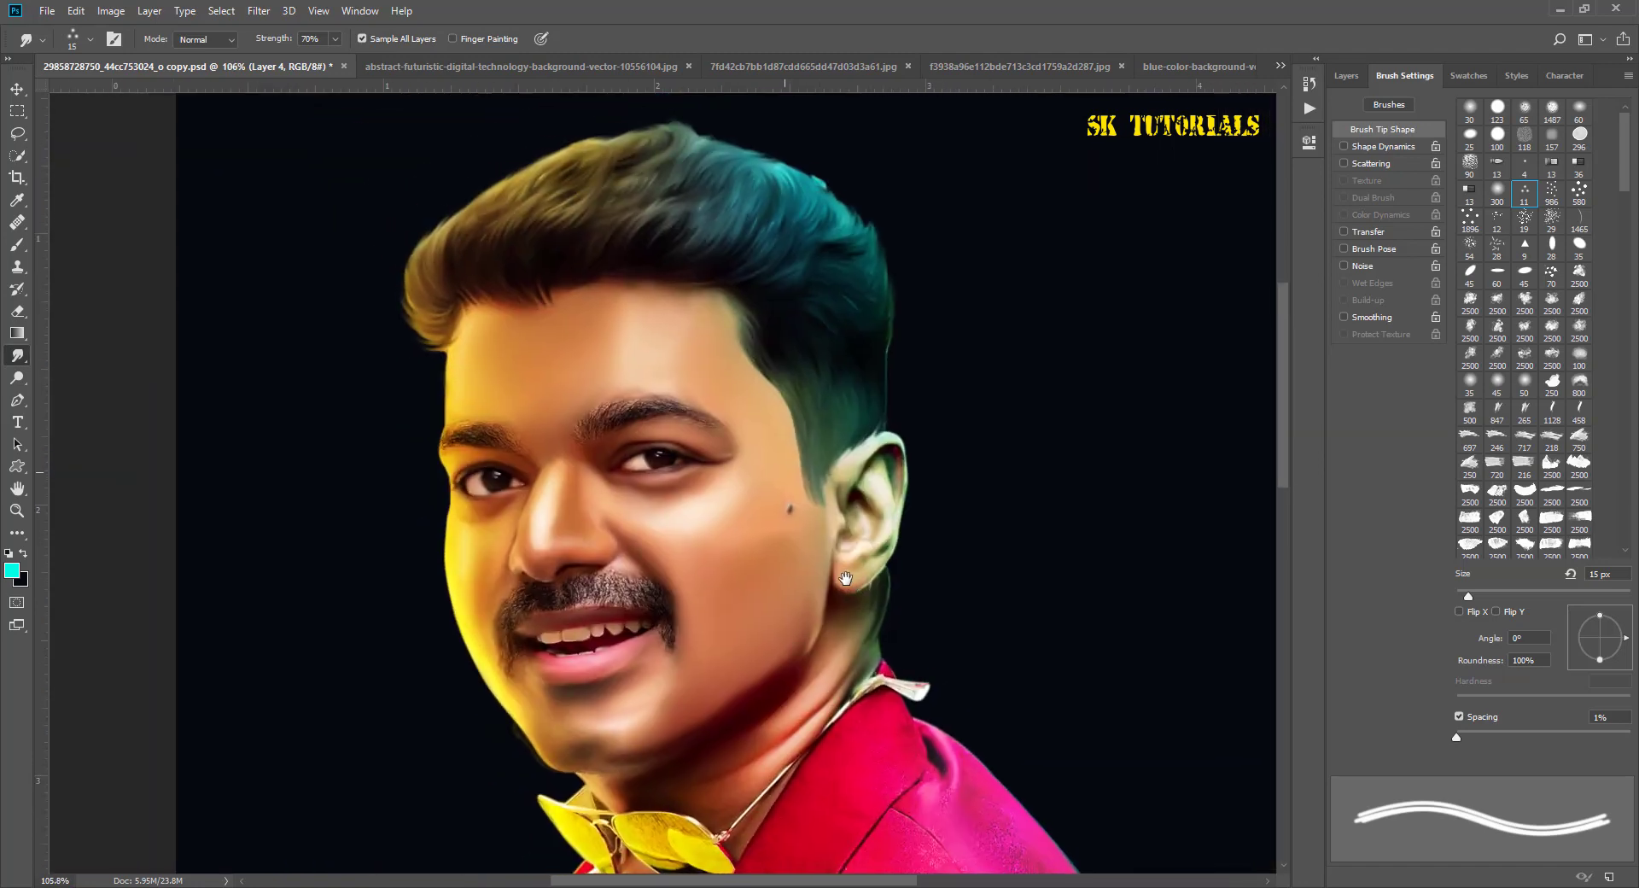
{"action": "left_click", "coordinate": [1310, 134]}
Step: Fit the portrait to the window, hide Layer 3 and choose the large Smudge Brush preset
{"action": "key", "text": "ctrl+0"}
{"action": "key", "text": "v"}
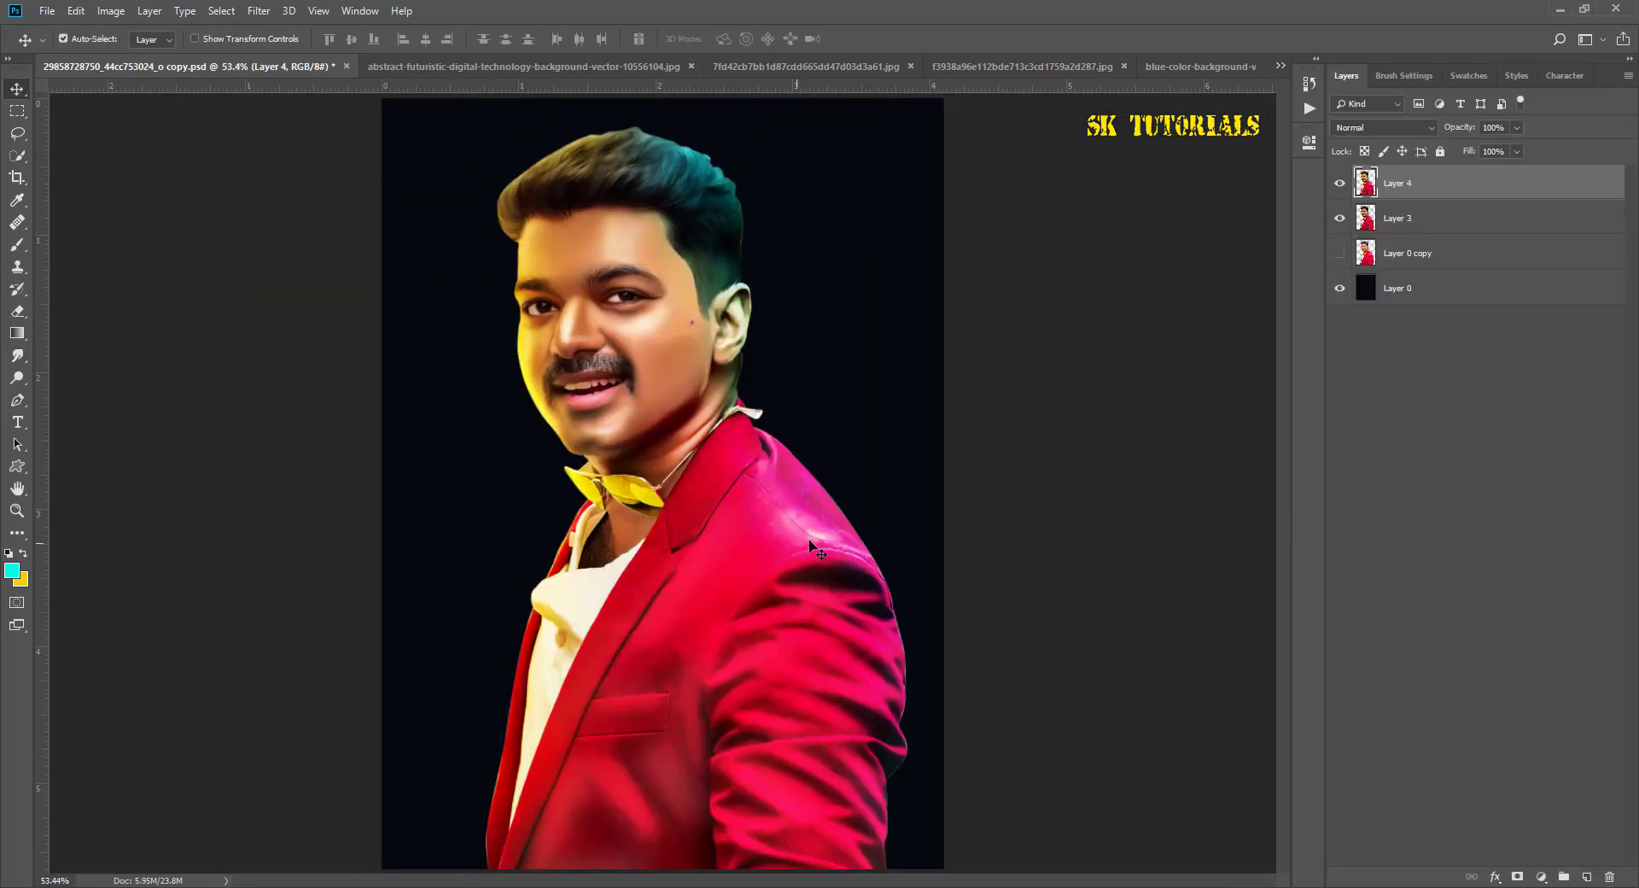
{"action": "left_click", "coordinate": [1339, 217]}
{"action": "left_click", "coordinate": [17, 355]}
{"action": "right_click", "coordinate": [561, 418]}
{"action": "left_click", "coordinate": [561, 418]}
{"action": "left_click", "coordinate": [782, 7]}
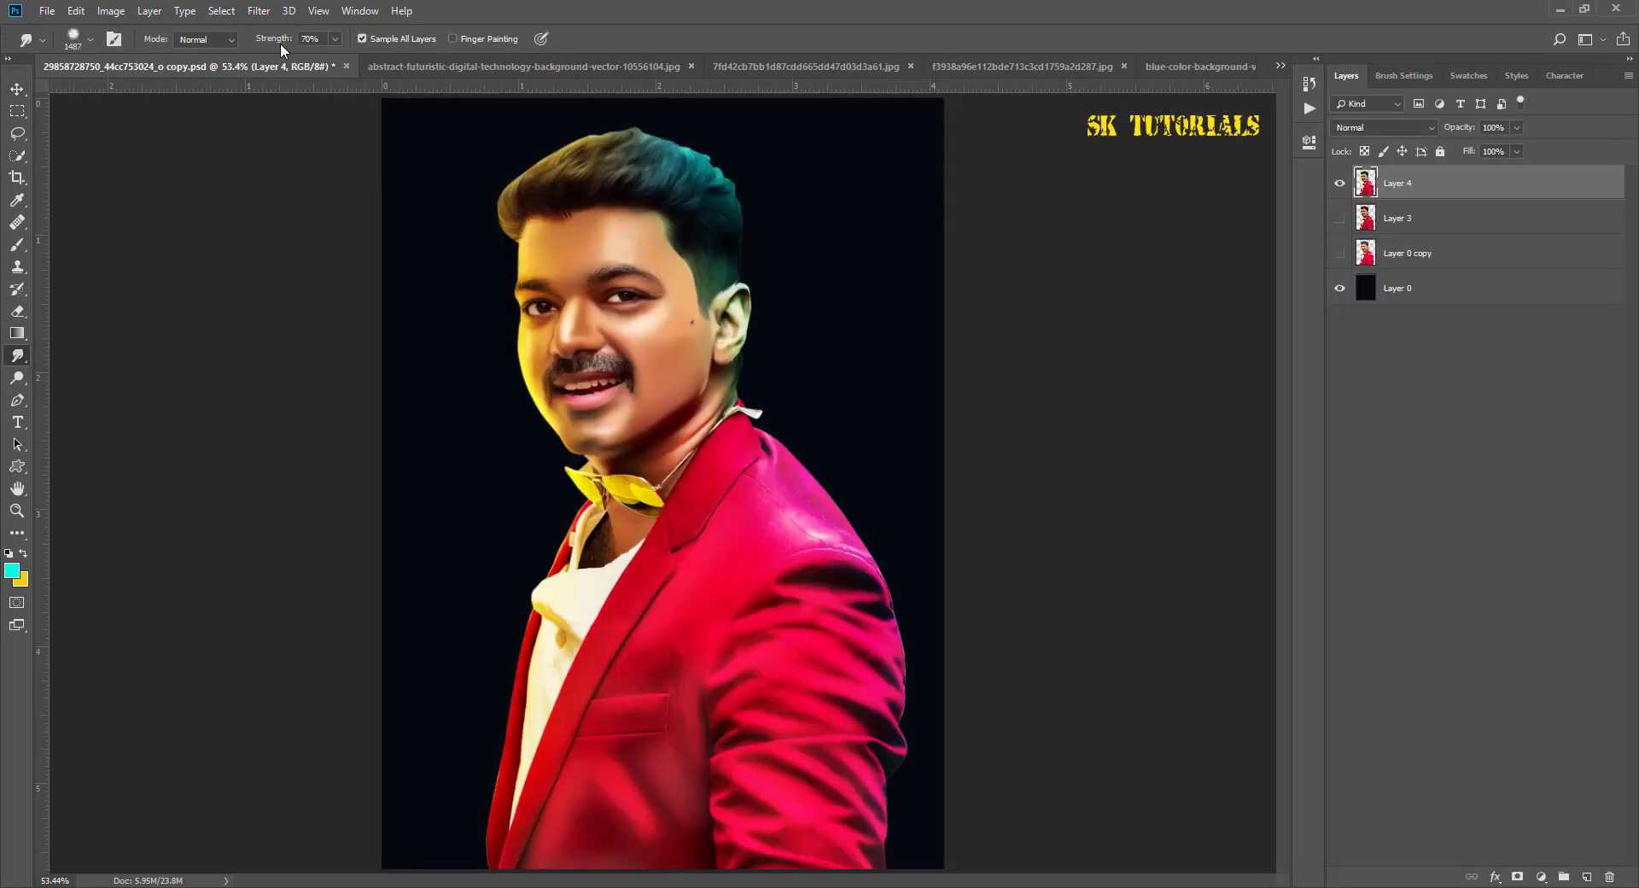
Step: Lower smudge strength to 40% and shrink the brush for neck detail
{"action": "left_click_drag", "start_coordinate": [284, 43], "coordinate": [246, 44]}
{"action": "key", "text": "["}
{"action": "key", "text": "["}
{"action": "key", "text": "["}
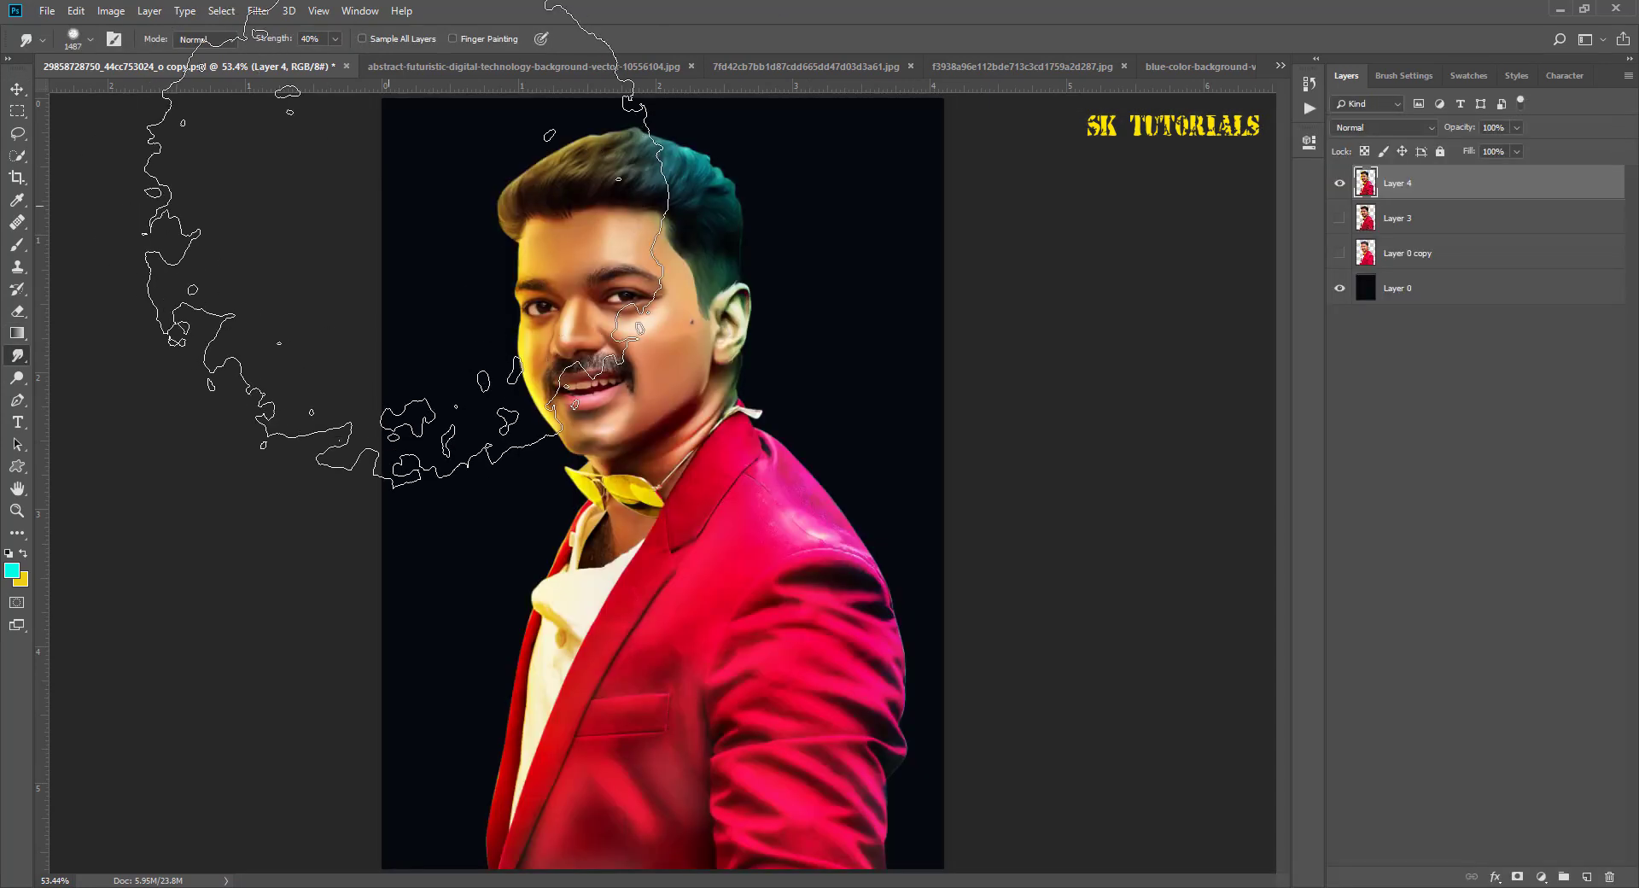
{"action": "key", "text": "bracketleft"}
{"action": "key", "text": "bracketleft"}
{"action": "key", "text": "bracketleft"}
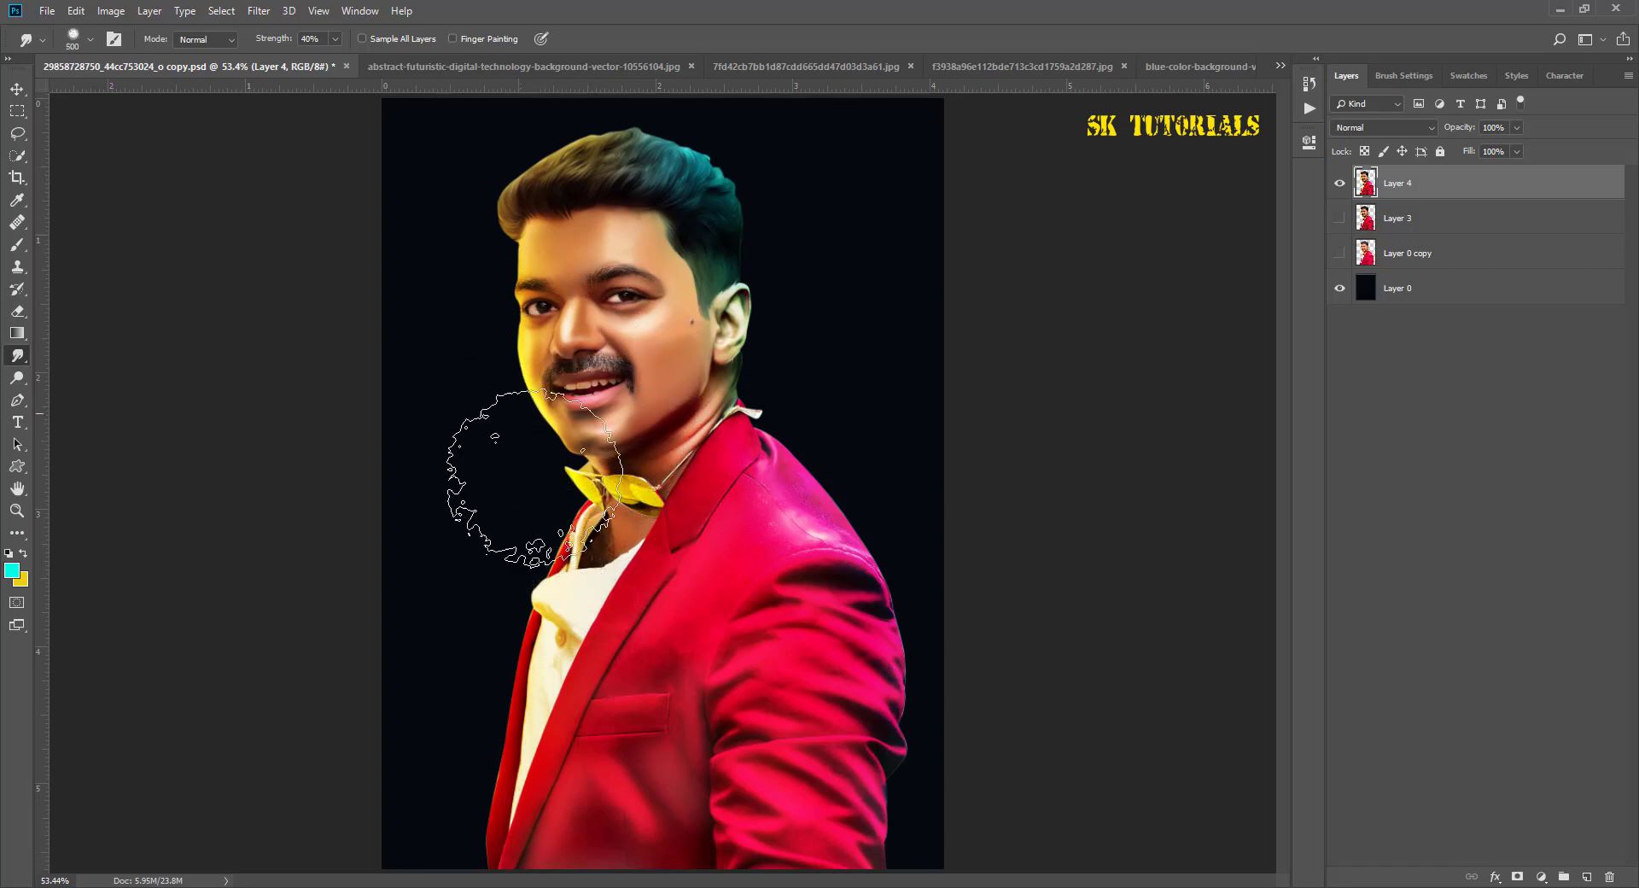
{"action": "scroll", "coordinate": [588, 518], "scroll_direction": "up", "scroll_amount": 5}
{"action": "key", "text": "bracketleft"}
{"action": "key", "text": "bracketleft"}
{"action": "key", "text": "bracketleft"}
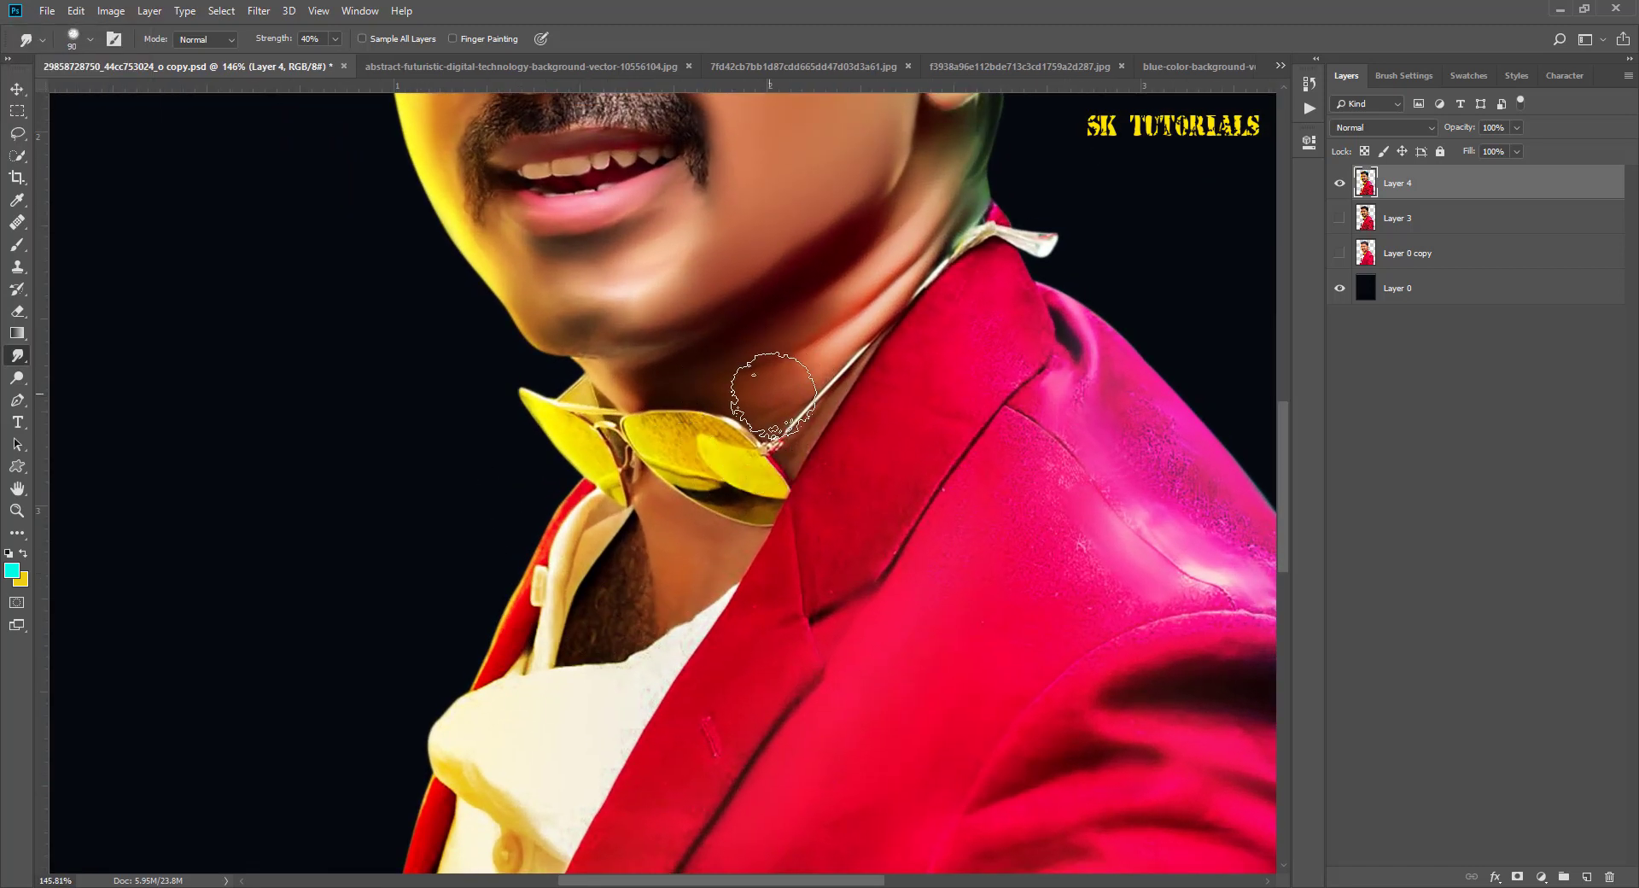
{"action": "key", "text": "bracketleft"}
{"action": "key", "text": "bracketleft"}
{"action": "key", "text": "bracketleft"}
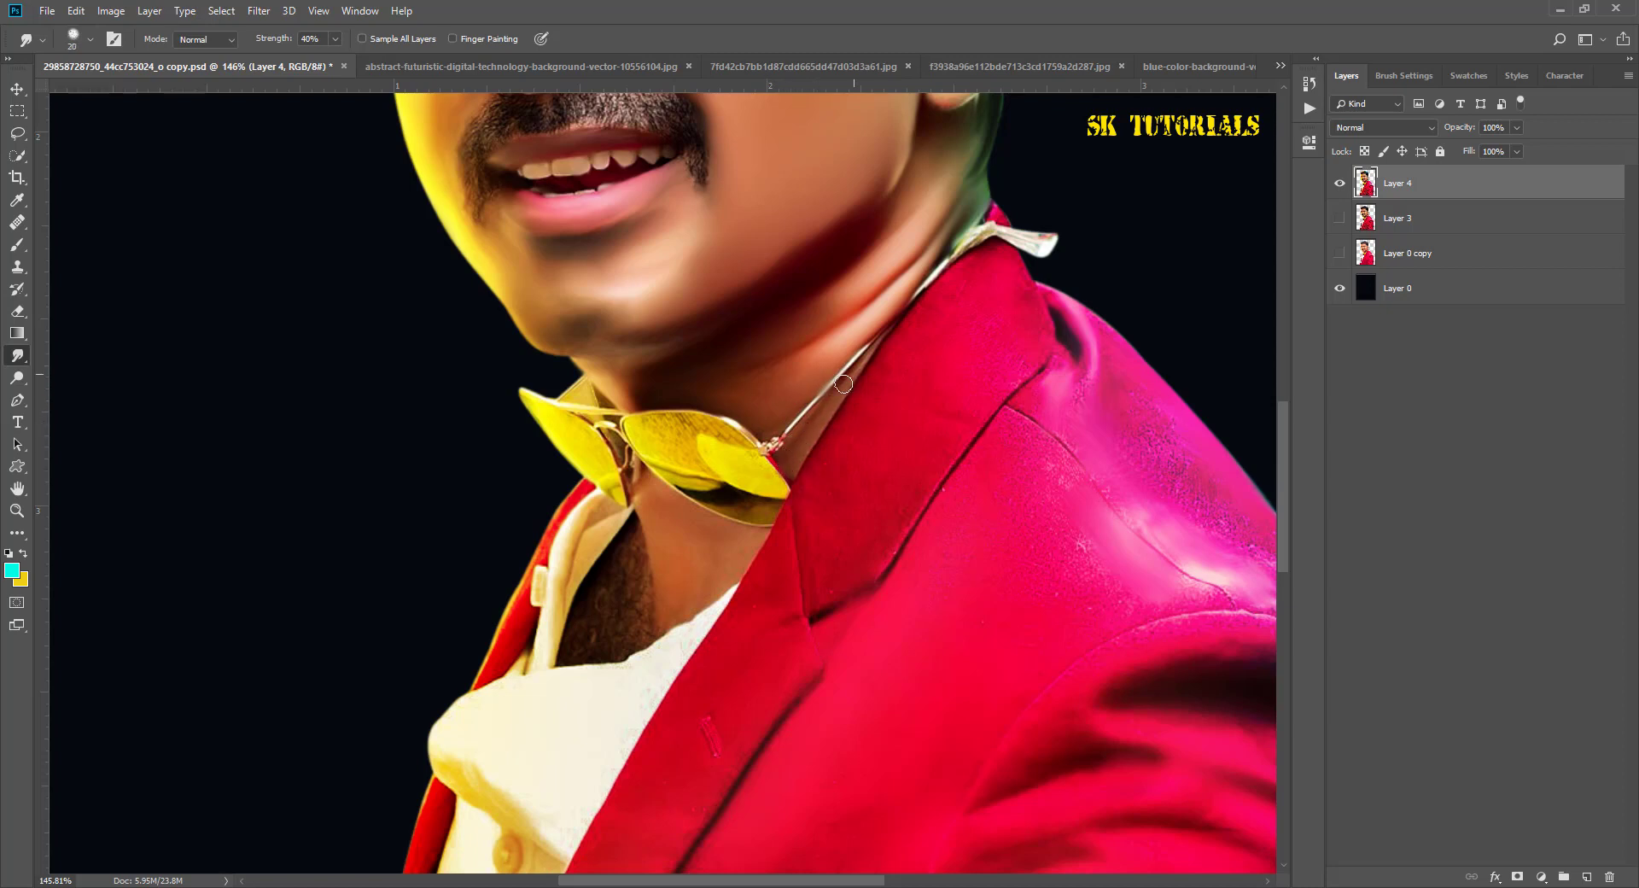
{"action": "left_click_drag", "start_coordinate": [684, 546], "coordinate": [692, 495]}
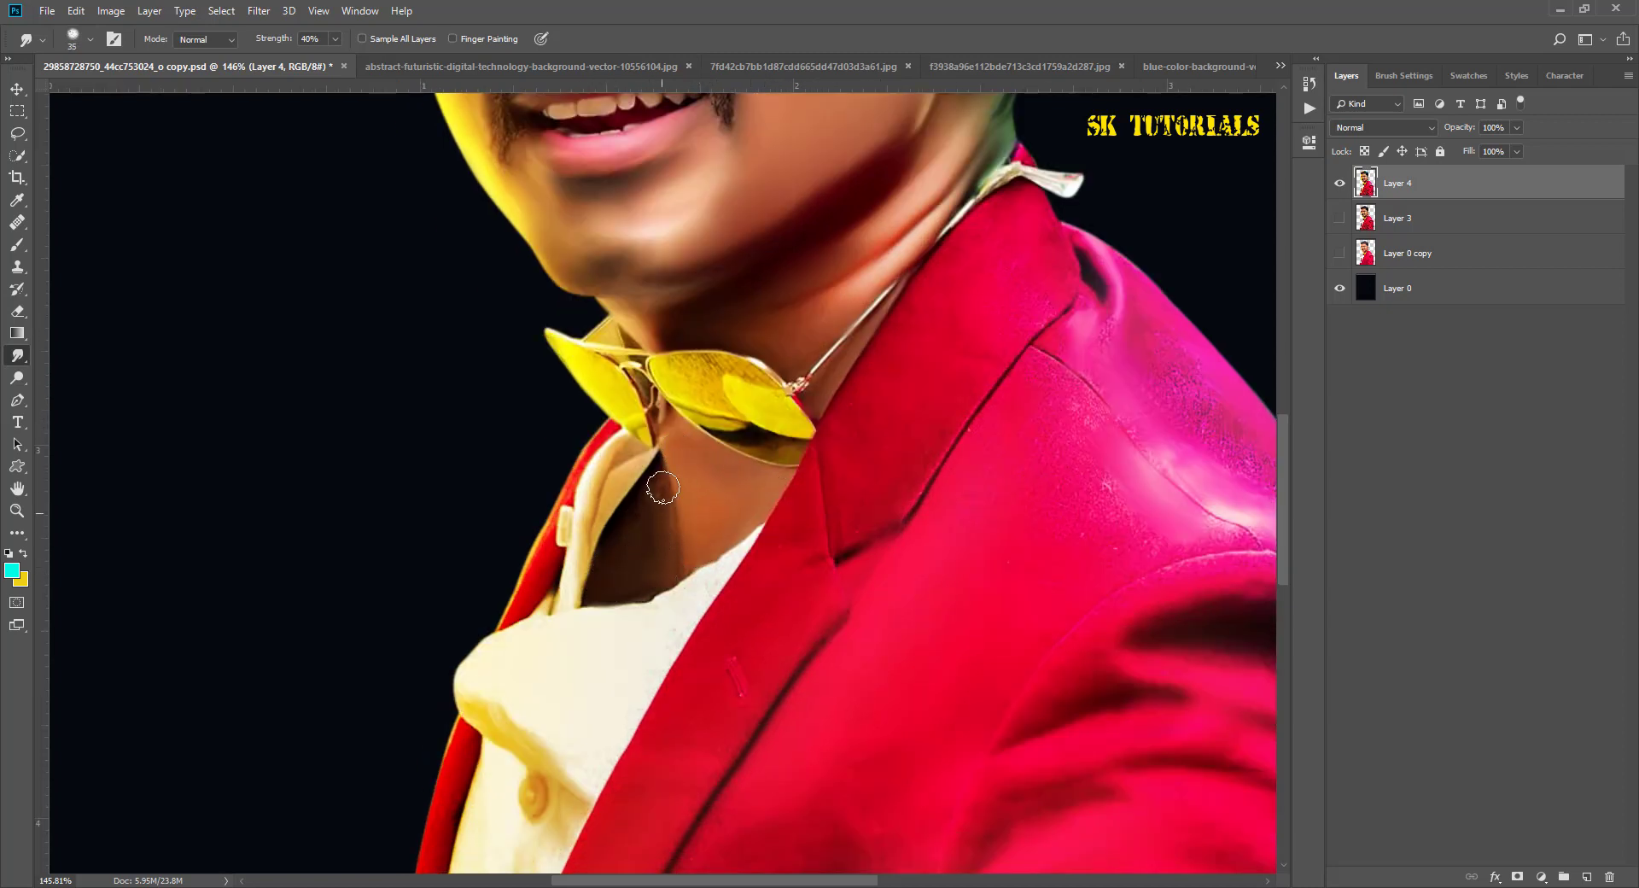
{"action": "scroll", "coordinate": [687, 509], "scroll_direction": "down", "scroll_amount": 3}
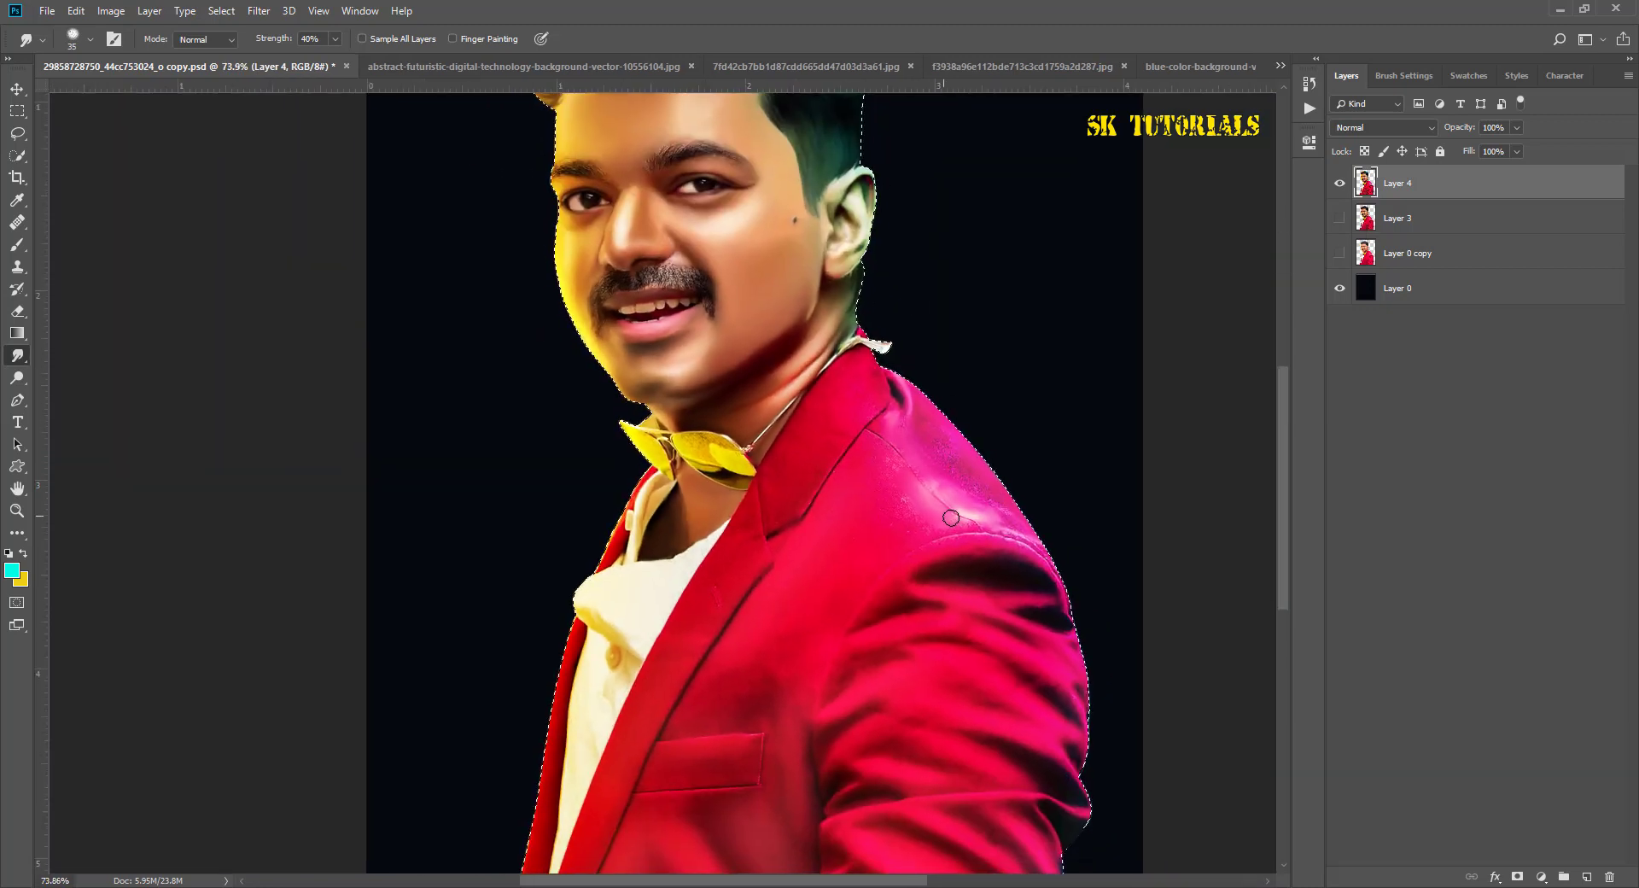
Step: Smudge away dark marks and speckled texture along the jacket's shoulder edge
{"action": "mouse_move", "coordinate": [912, 397]}
{"action": "left_mouse_down"}
{"action": "mouse_move", "coordinate": [887, 420]}
{"action": "mouse_move", "coordinate": [853, 364]}
{"action": "left_mouse_up"}
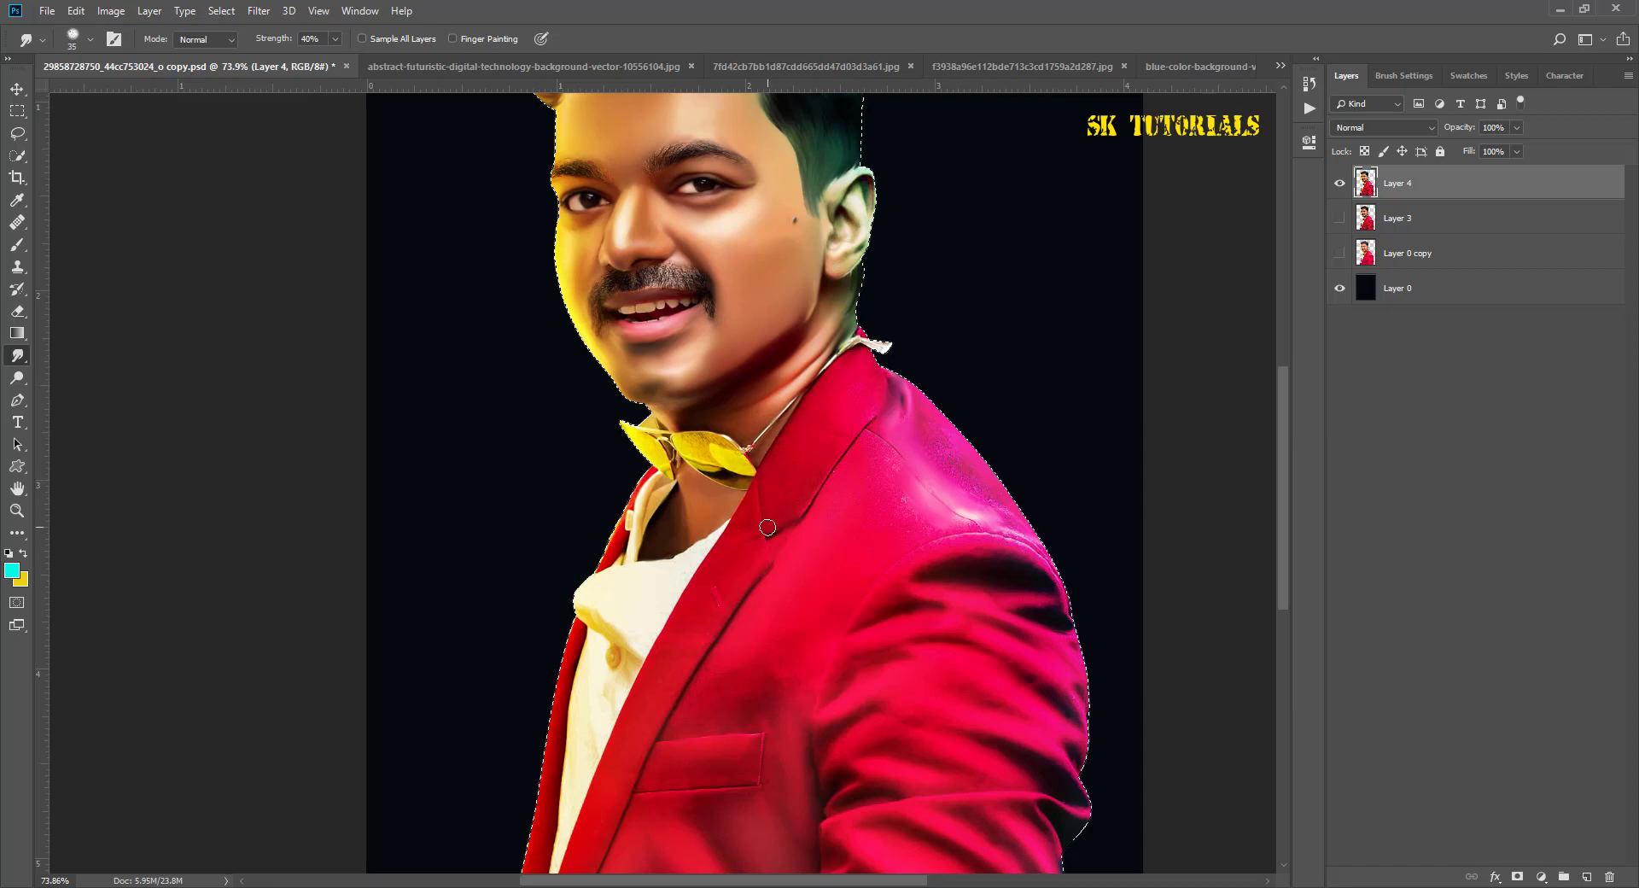
{"action": "key", "text": "bracketright"}
{"action": "key", "text": "bracketright"}
{"action": "key", "text": "bracketright"}
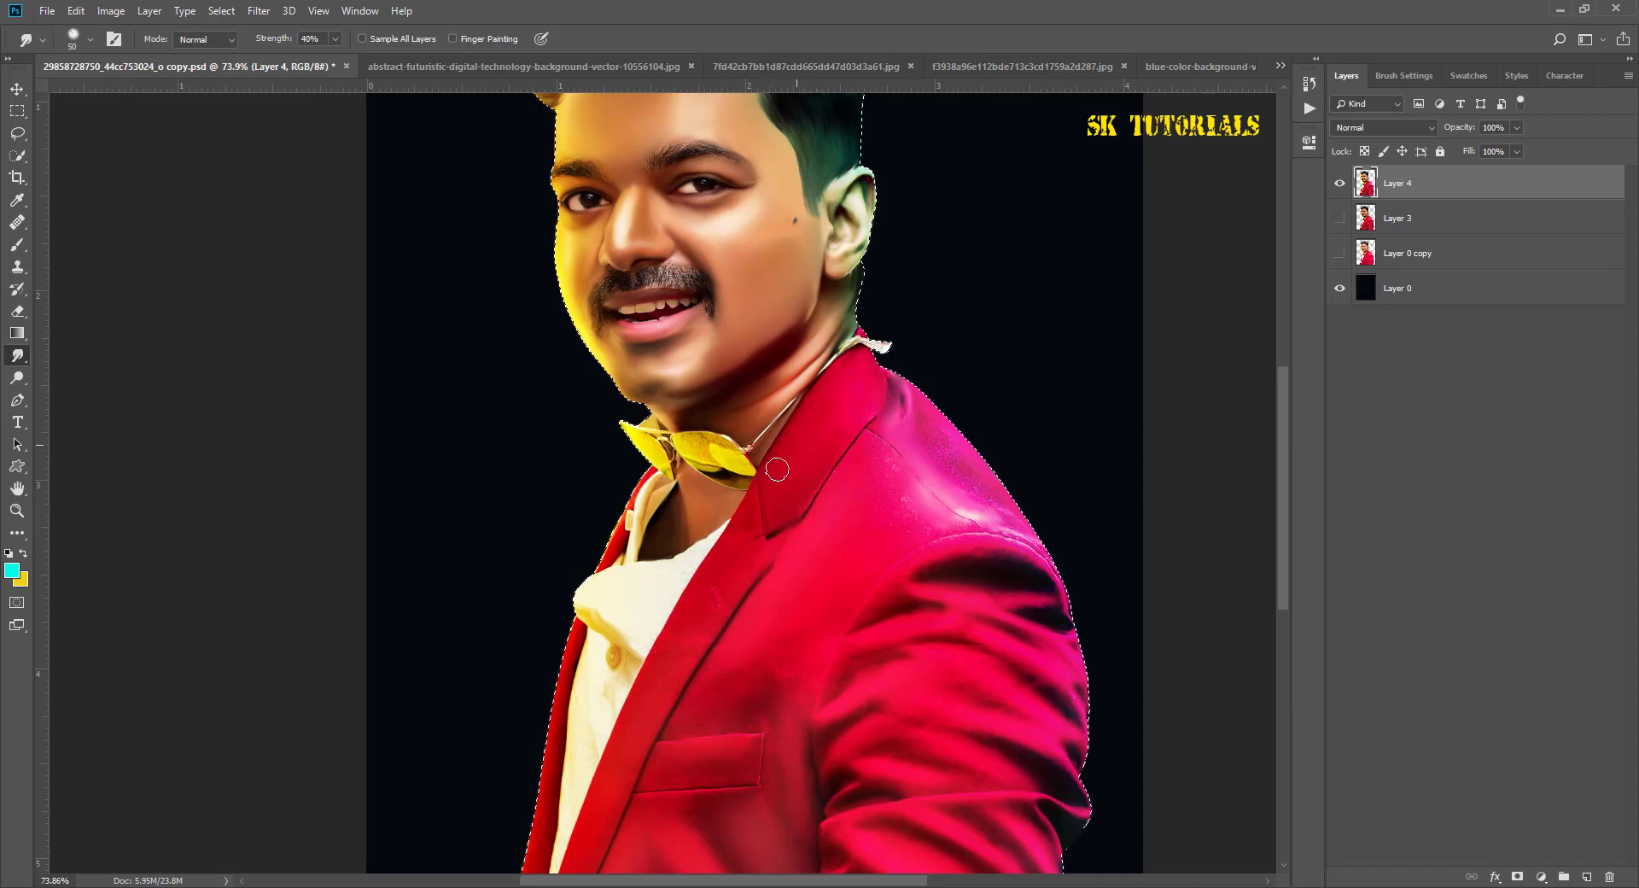
{"action": "key", "text": "bracketright"}
{"action": "key", "text": "bracketright"}
{"action": "key", "text": "bracketright"}
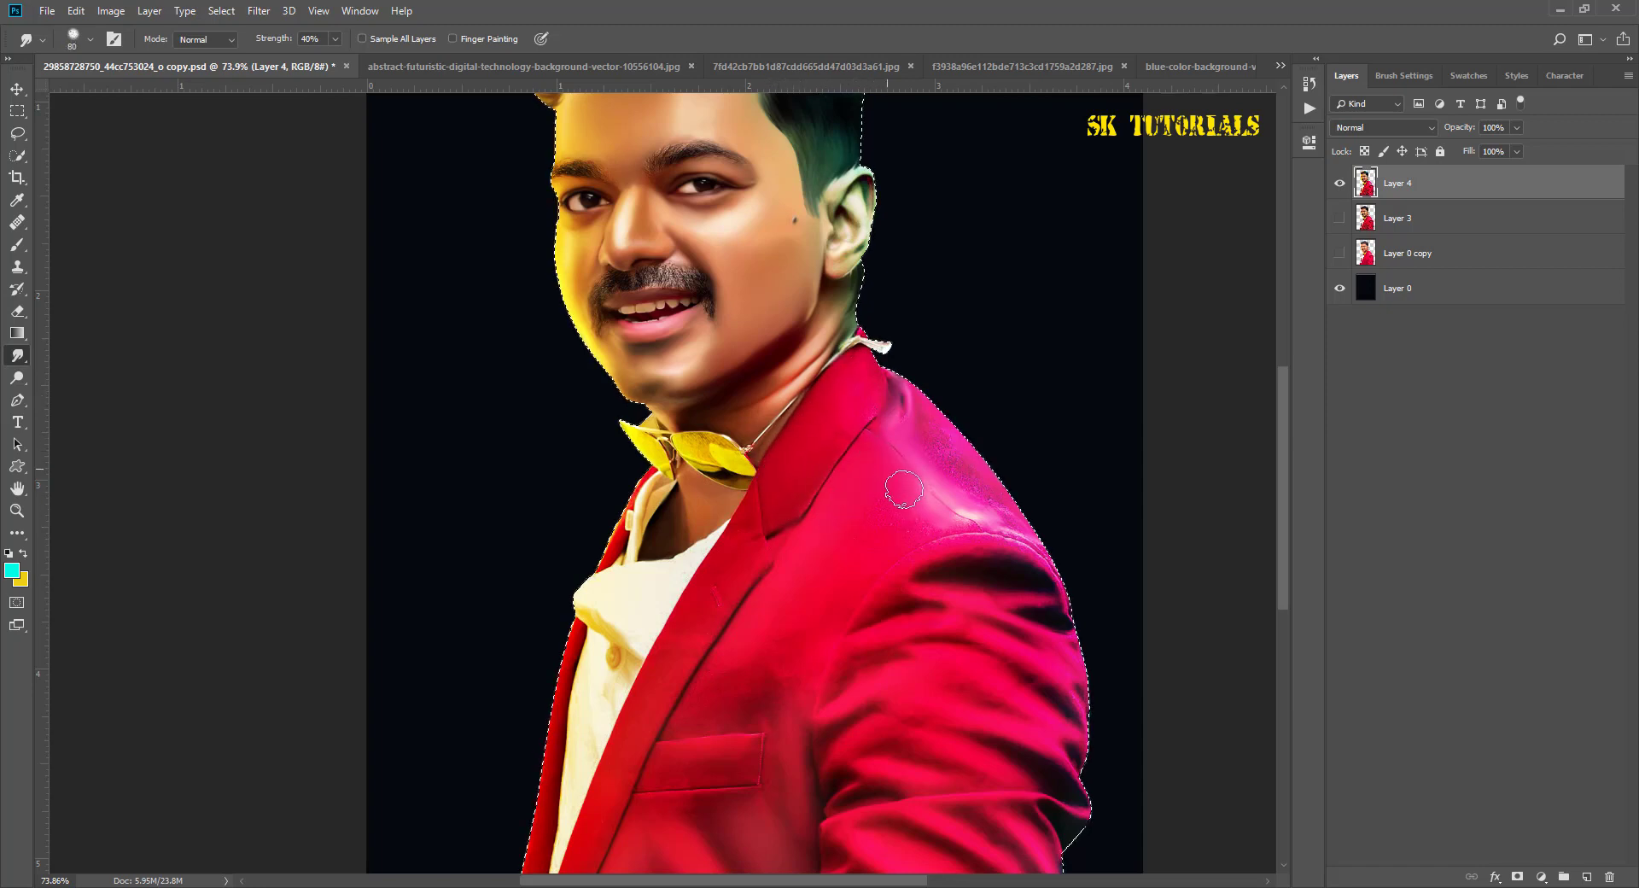
{"action": "left_click_drag", "start_coordinate": [978, 510], "coordinate": [928, 394]}
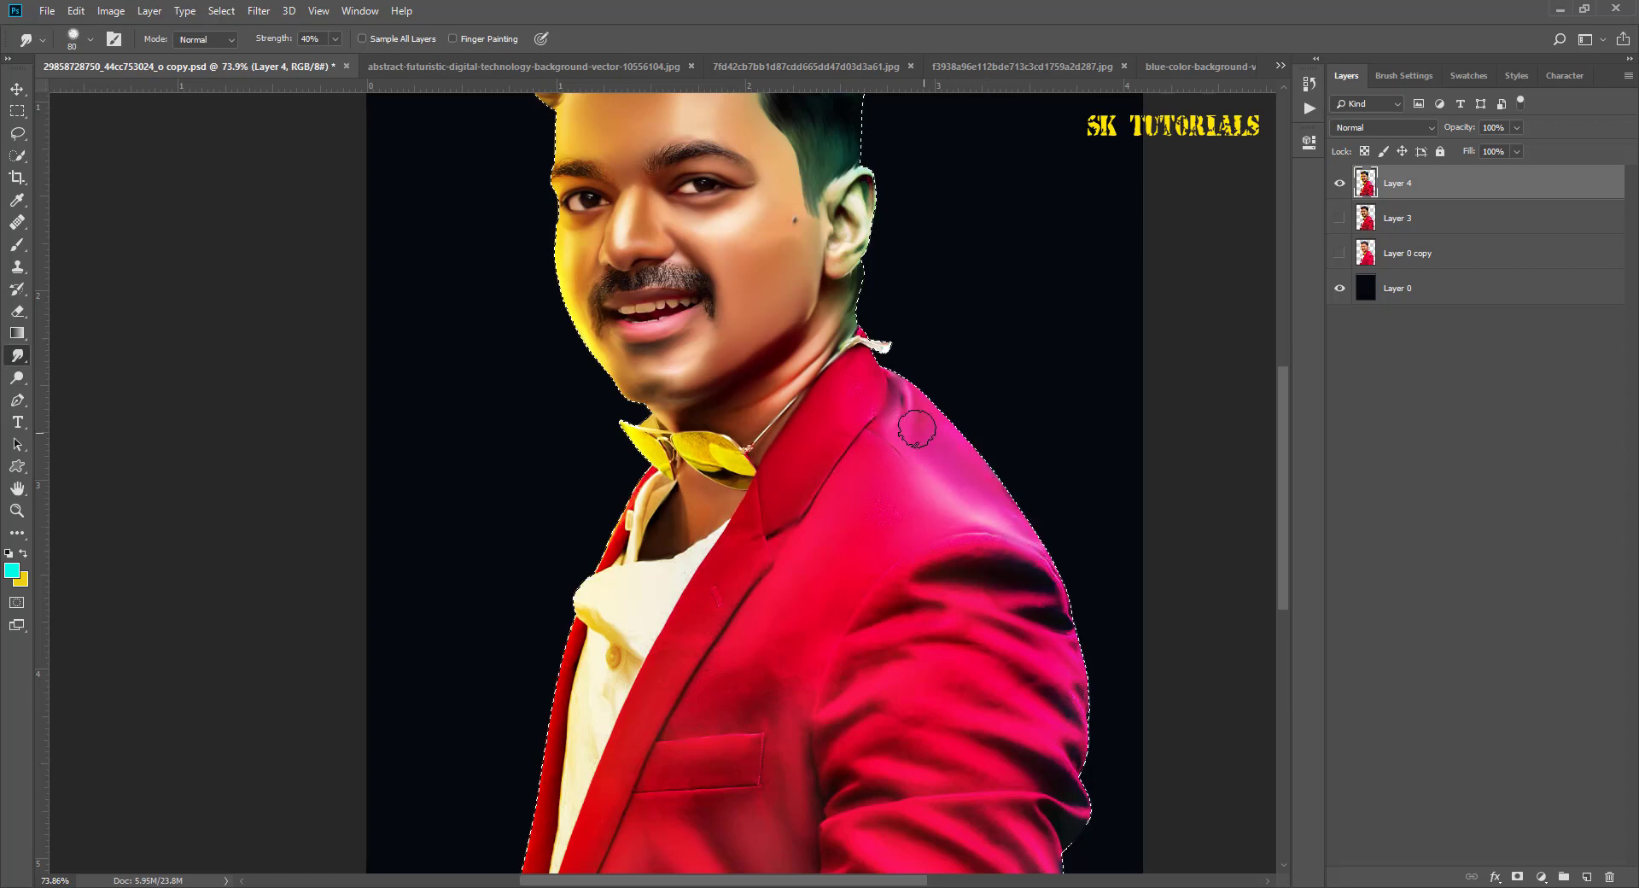
{"action": "scroll", "coordinate": [927, 393], "scroll_direction": "down", "scroll_amount": 3}
{"action": "key", "text": "bracketright"}
{"action": "key", "text": "bracketright"}
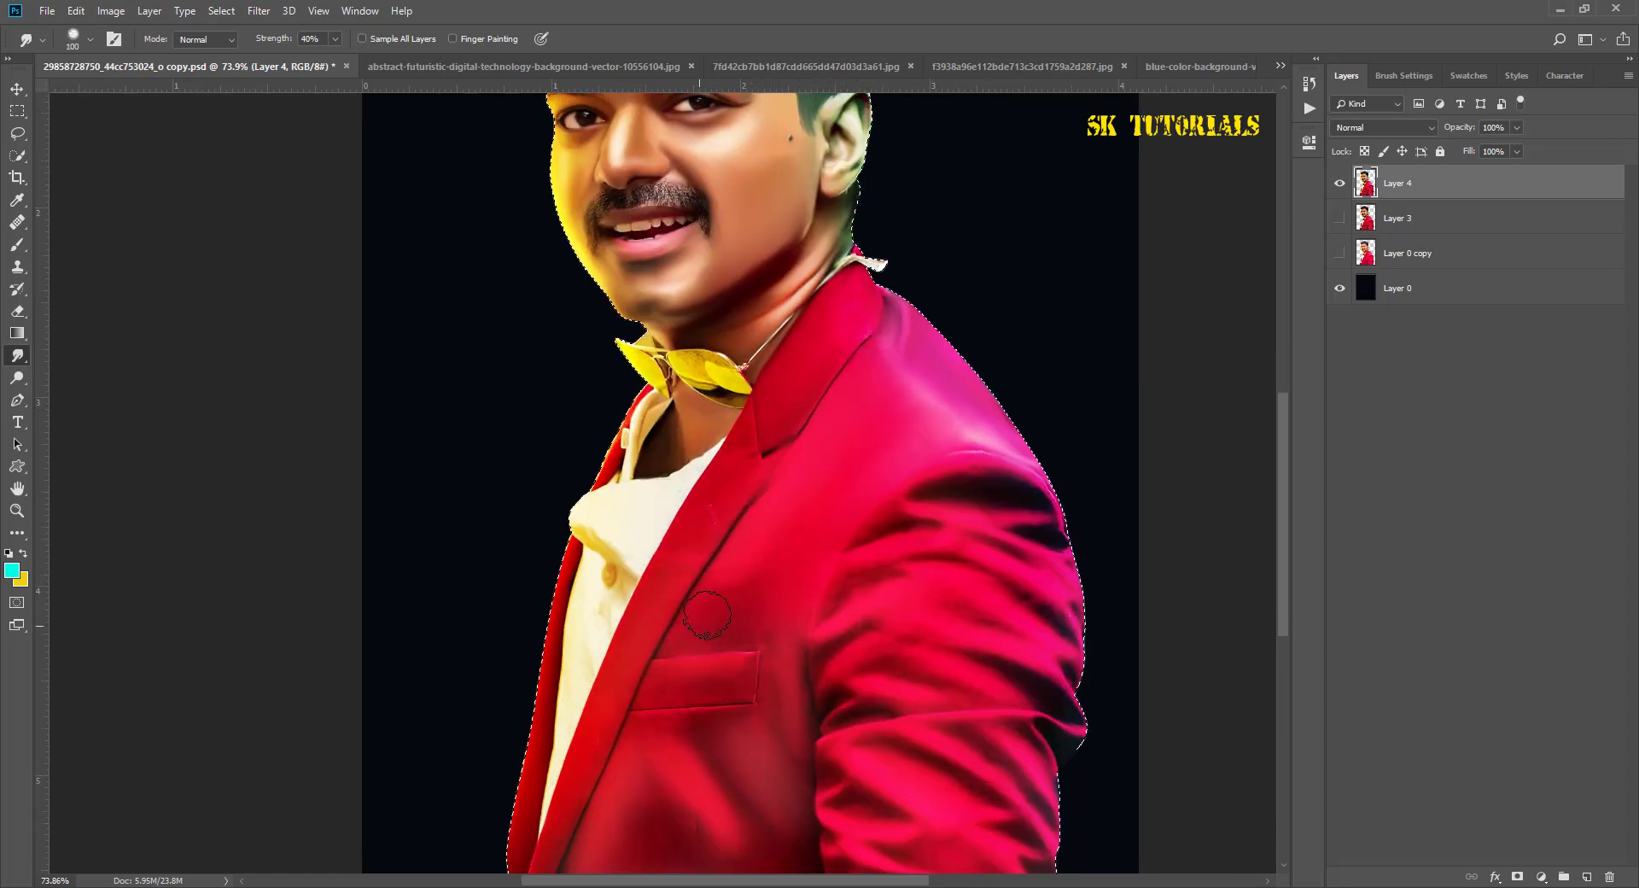
{"action": "scroll", "coordinate": [791, 465], "scroll_direction": "down", "scroll_amount": 4}
Step: Smudge the jacket sleeve edge with an 80-size brush
{"action": "scroll", "coordinate": [791, 464], "scroll_direction": "left", "scroll_amount": 3}
{"action": "key", "text": "bracketleft"}
{"action": "key", "text": "bracketleft"}
{"action": "key", "text": "bracketleft"}
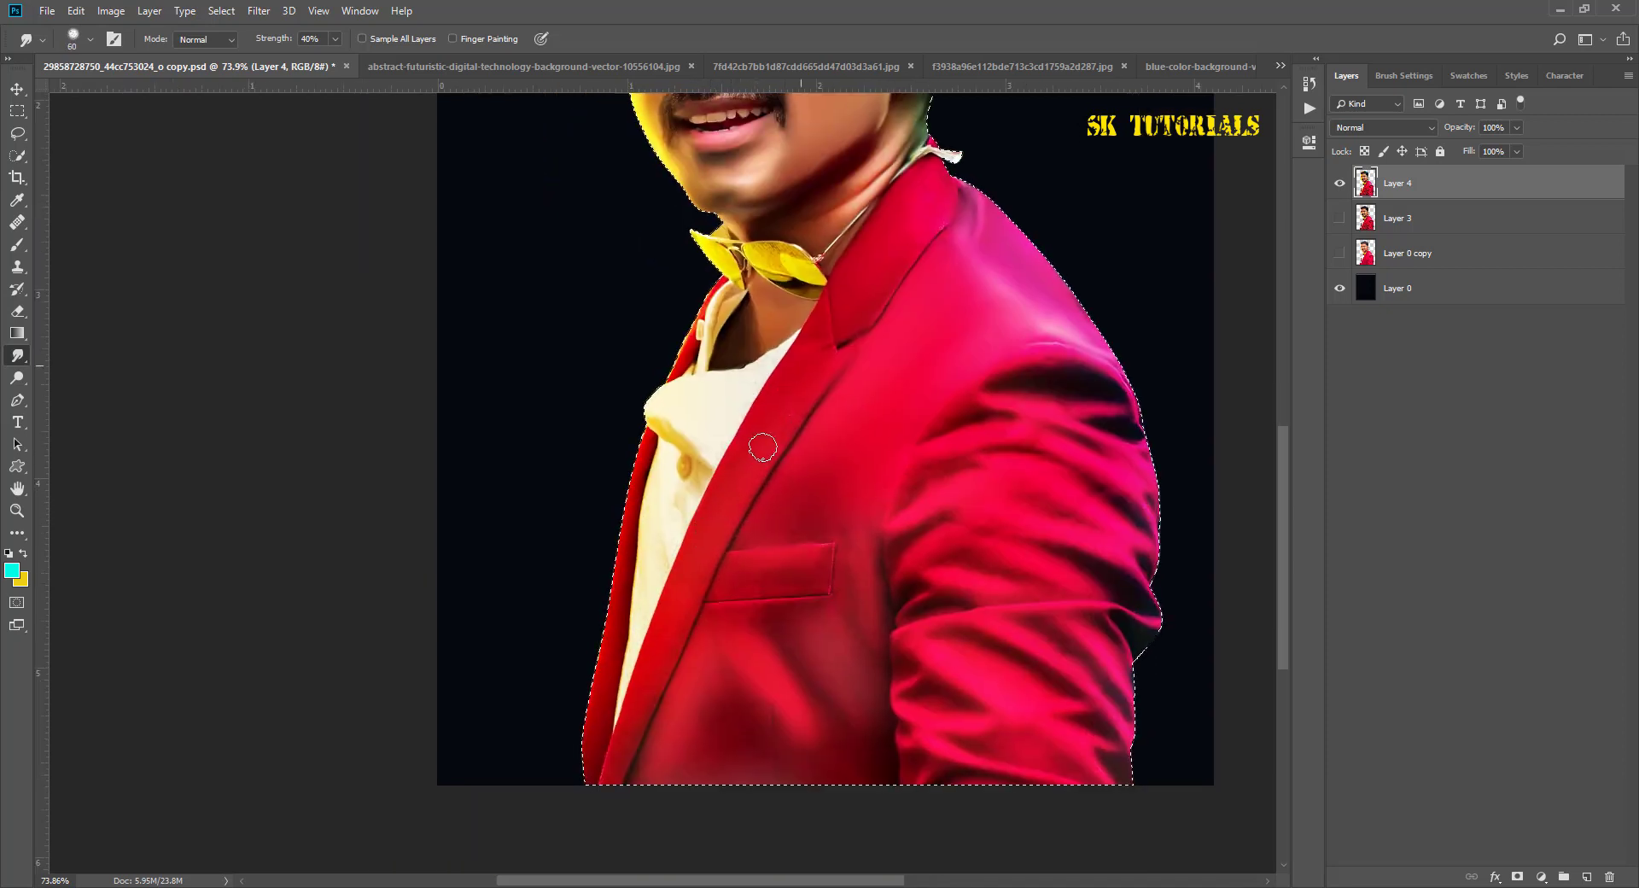
{"action": "key", "text": "bracketright"}
{"action": "key", "text": "bracketright"}
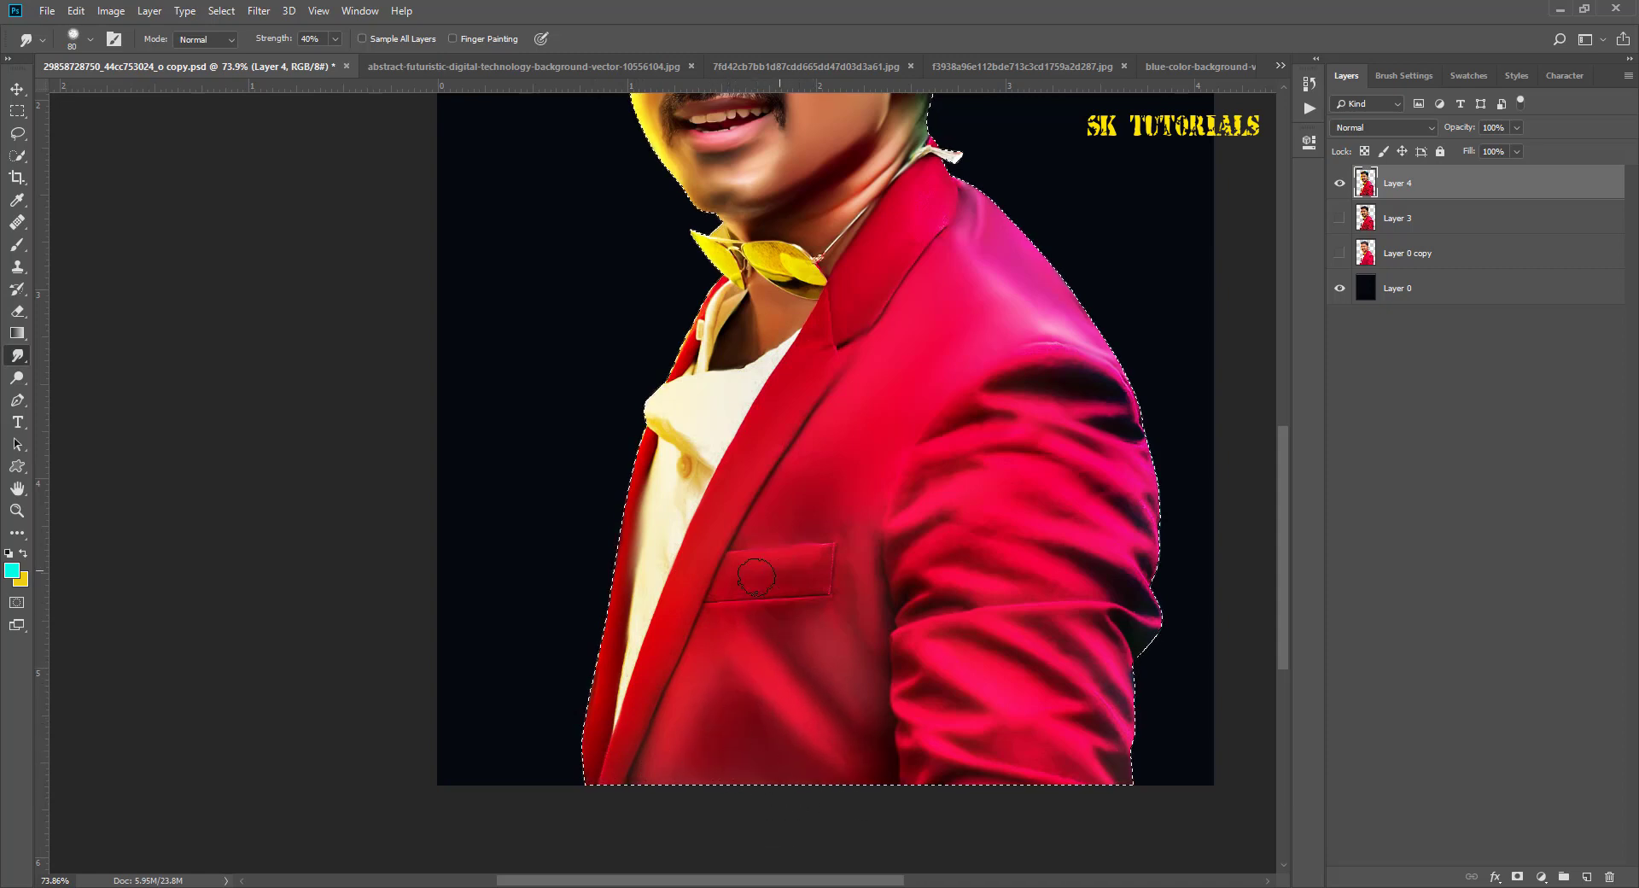
{"action": "key", "text": "bracketleft"}
{"action": "key", "text": "bracketleft"}
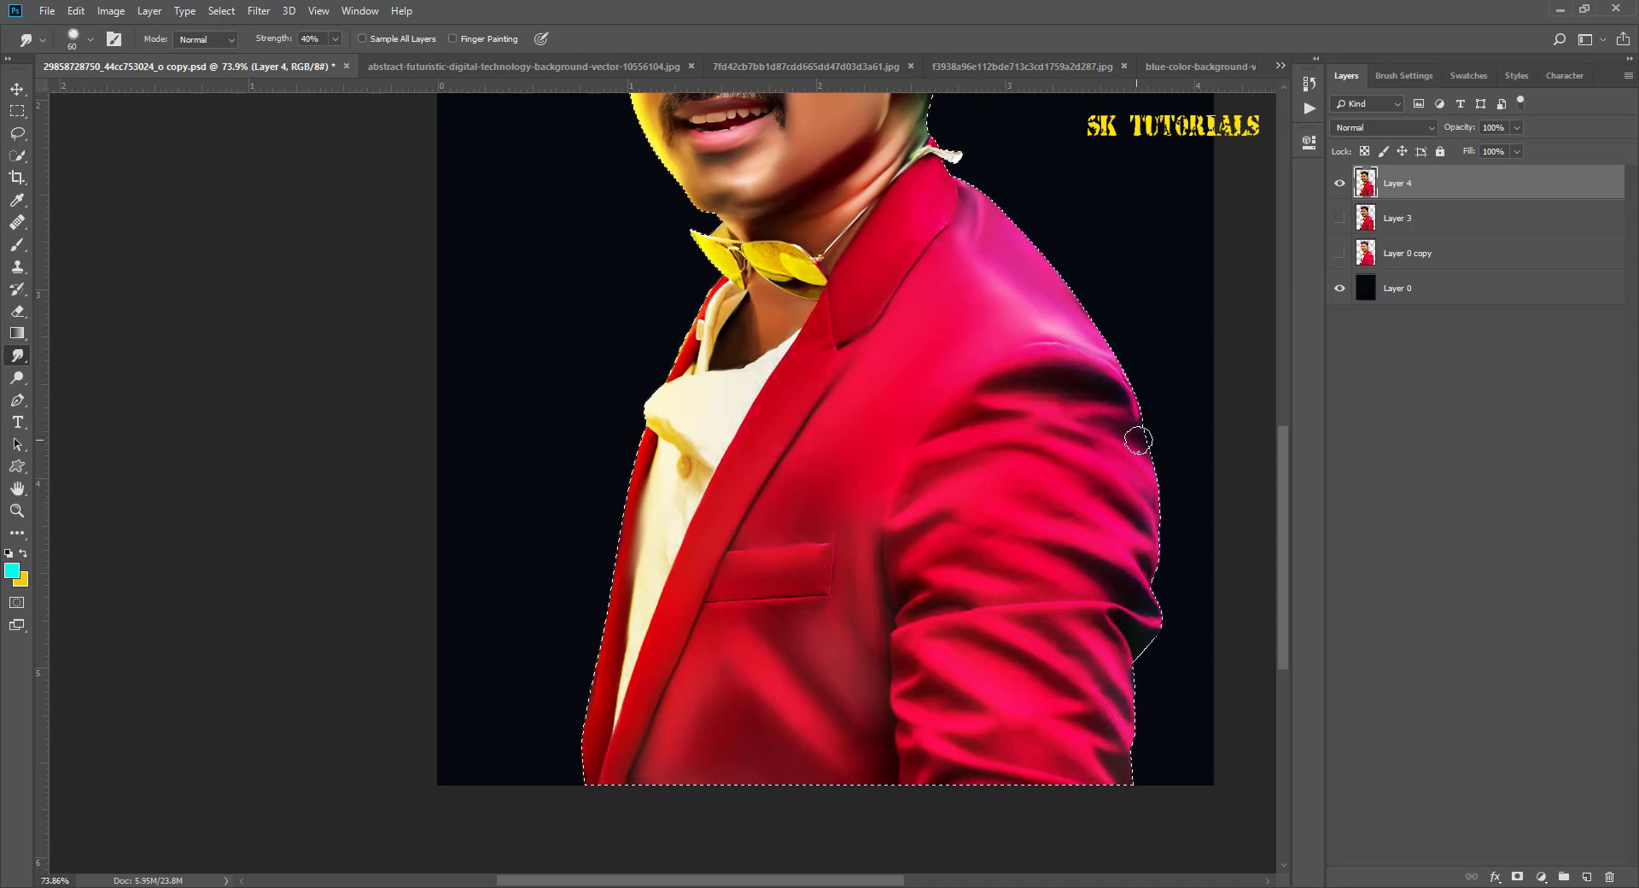
{"action": "scroll", "coordinate": [1058, 424], "scroll_direction": "down", "scroll_amount": 2}
{"action": "key", "text": "bracketright"}
{"action": "key", "text": "bracketright"}
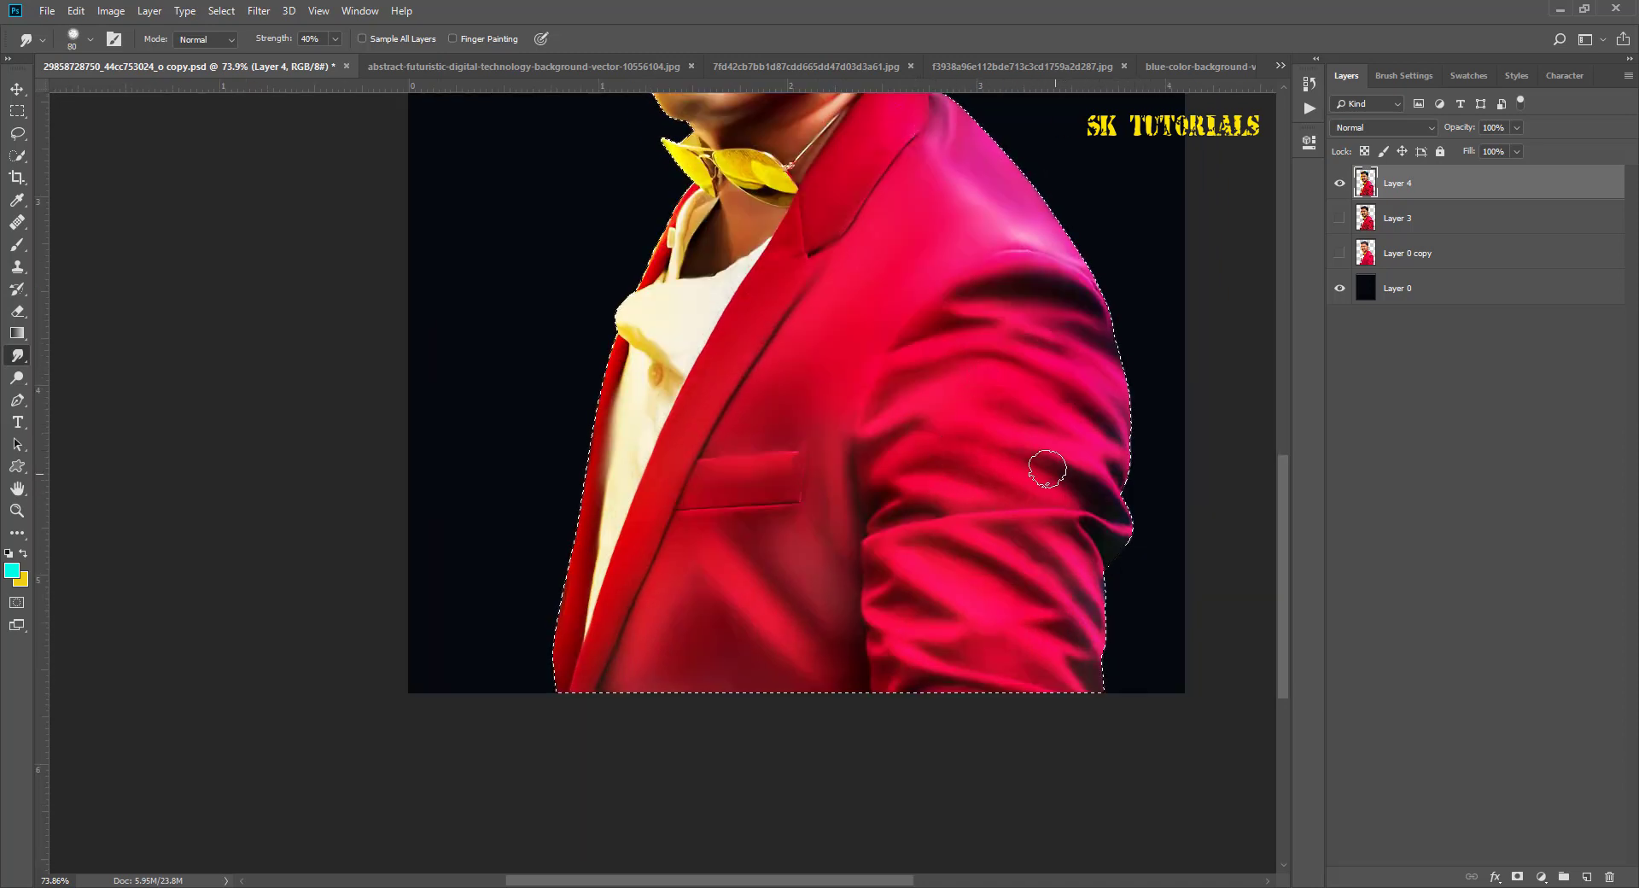
{"action": "mouse_move", "coordinate": [1050, 469]}
{"action": "left_mouse_down"}
{"action": "mouse_move", "coordinate": [1110, 499]}
{"action": "mouse_move", "coordinate": [1118, 525]}
{"action": "left_mouse_up"}
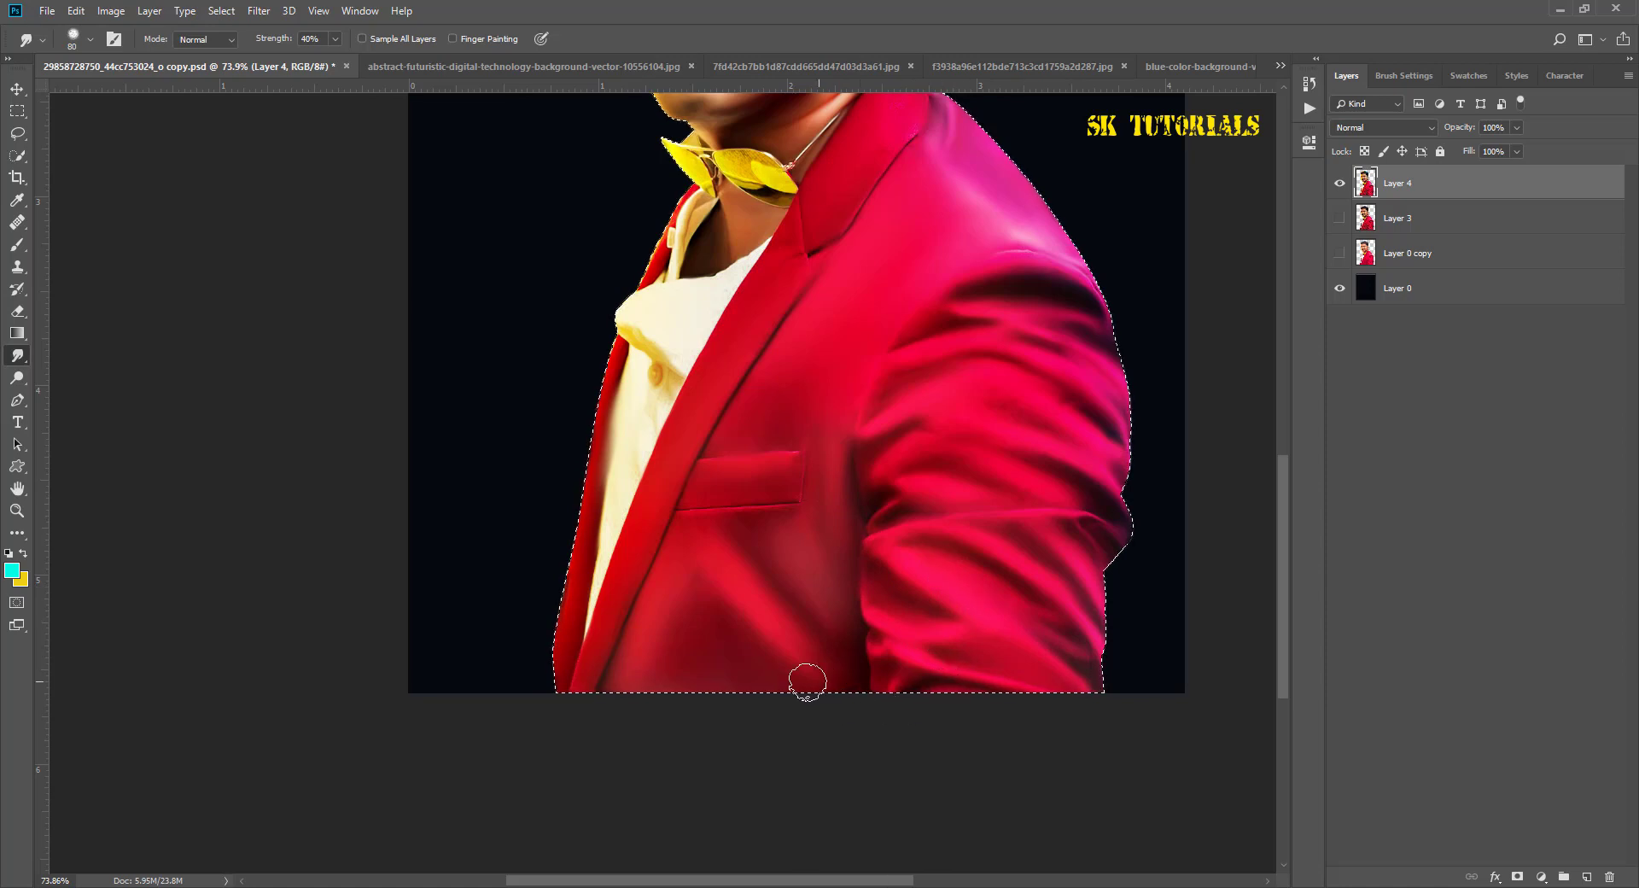
Step: Blend the shading around the shirt collar with a 35-size brush
{"action": "scroll", "coordinate": [845, 546], "scroll_direction": "up", "scroll_amount": 3}
{"action": "scroll", "coordinate": [845, 546], "scroll_direction": "left", "scroll_amount": 1}
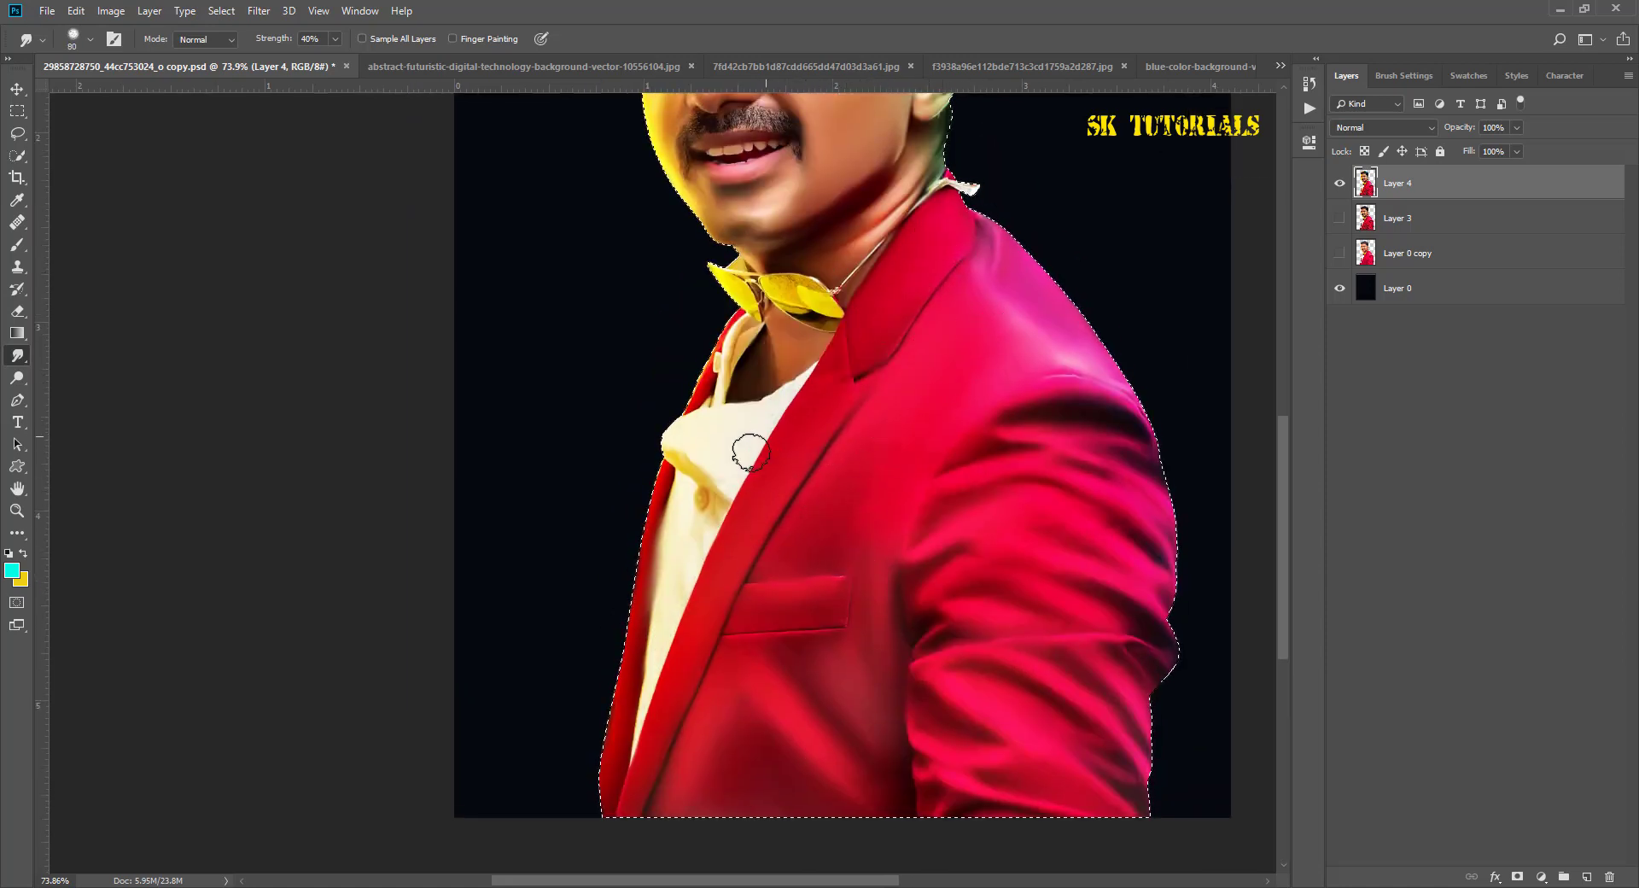
{"action": "key", "text": "bracketleft"}
{"action": "key", "text": "bracketleft"}
{"action": "key", "text": "bracketleft"}
{"action": "left_click_drag", "start_coordinate": [754, 420], "coordinate": [715, 393]}
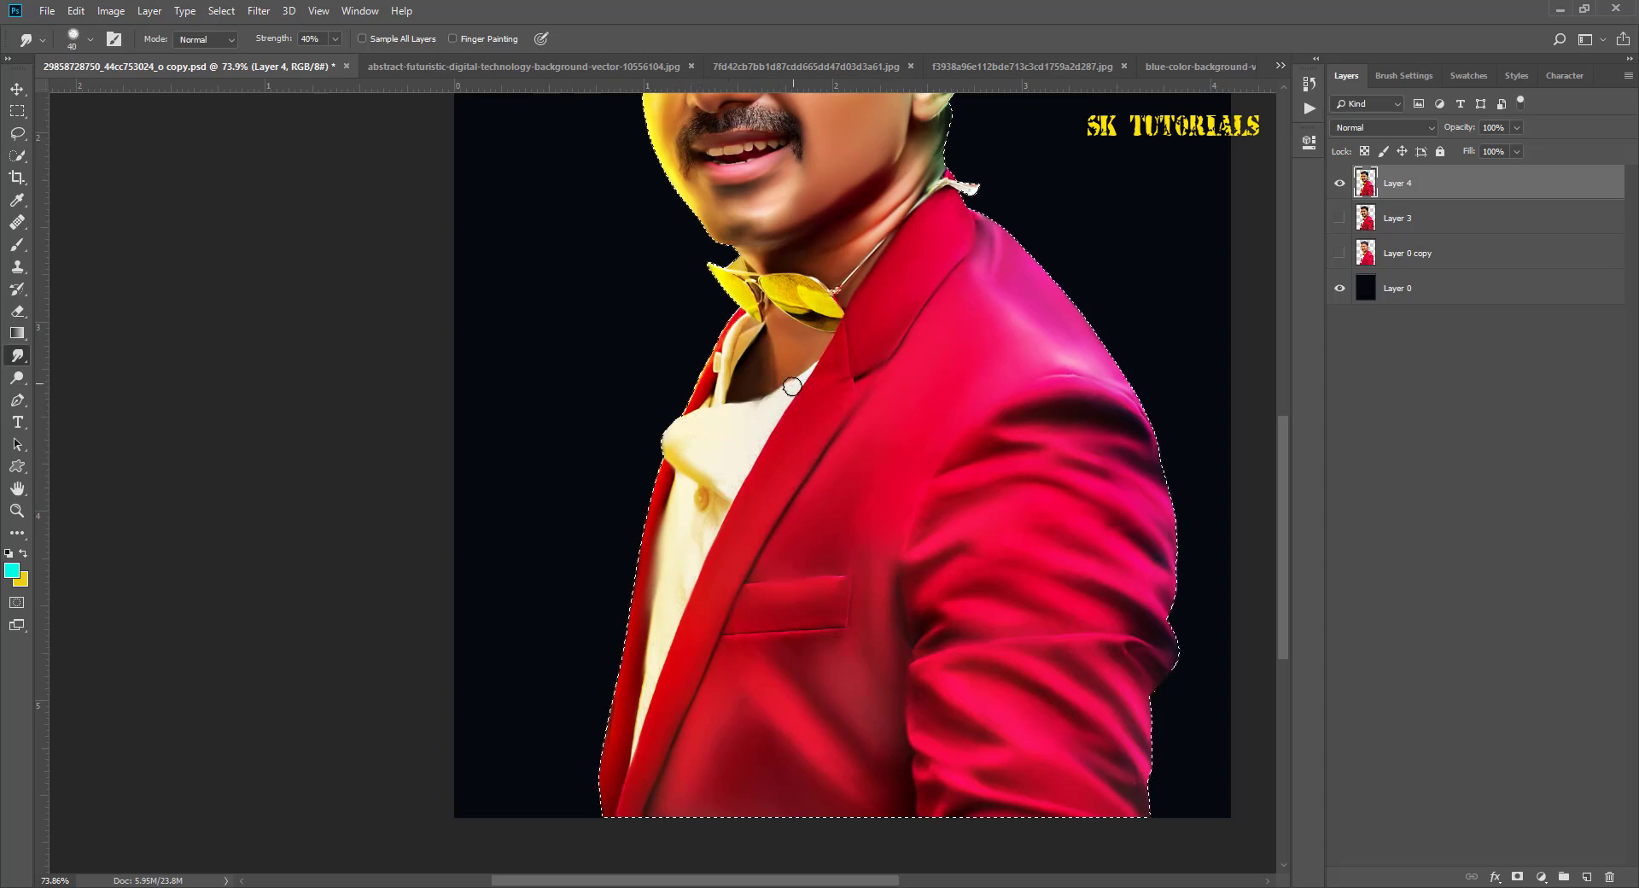
Step: Review the jacket and deselect the figure with Ctrl+D
{"action": "scroll", "coordinate": [764, 352], "scroll_direction": "up", "scroll_amount": 5}
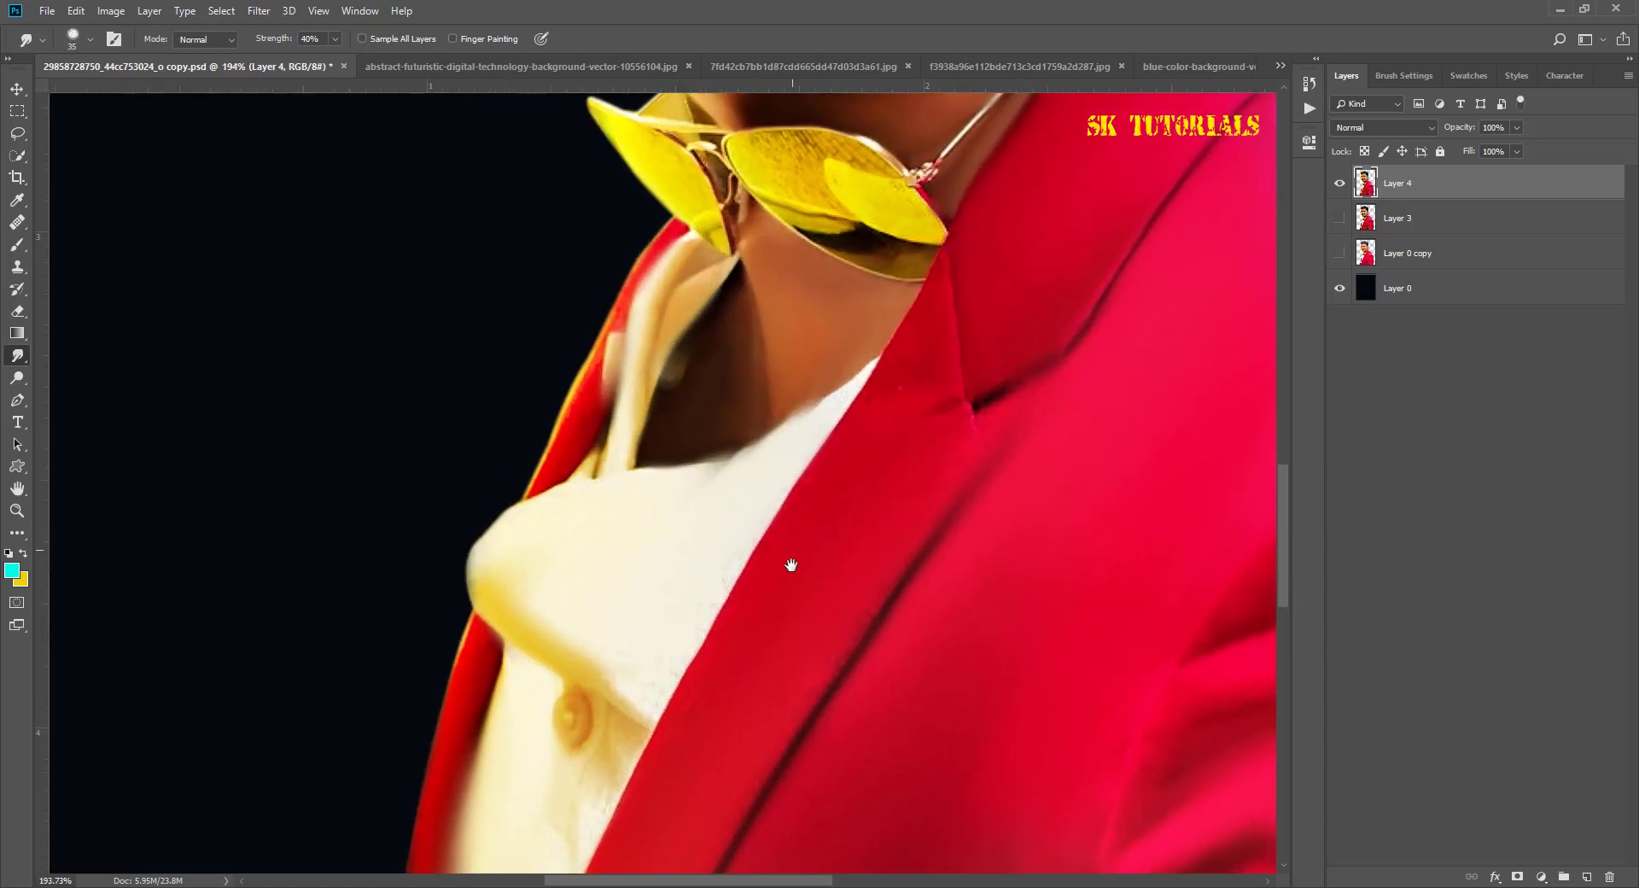
{"action": "scroll", "coordinate": [734, 606], "scroll_direction": "left", "scroll_amount": 3}
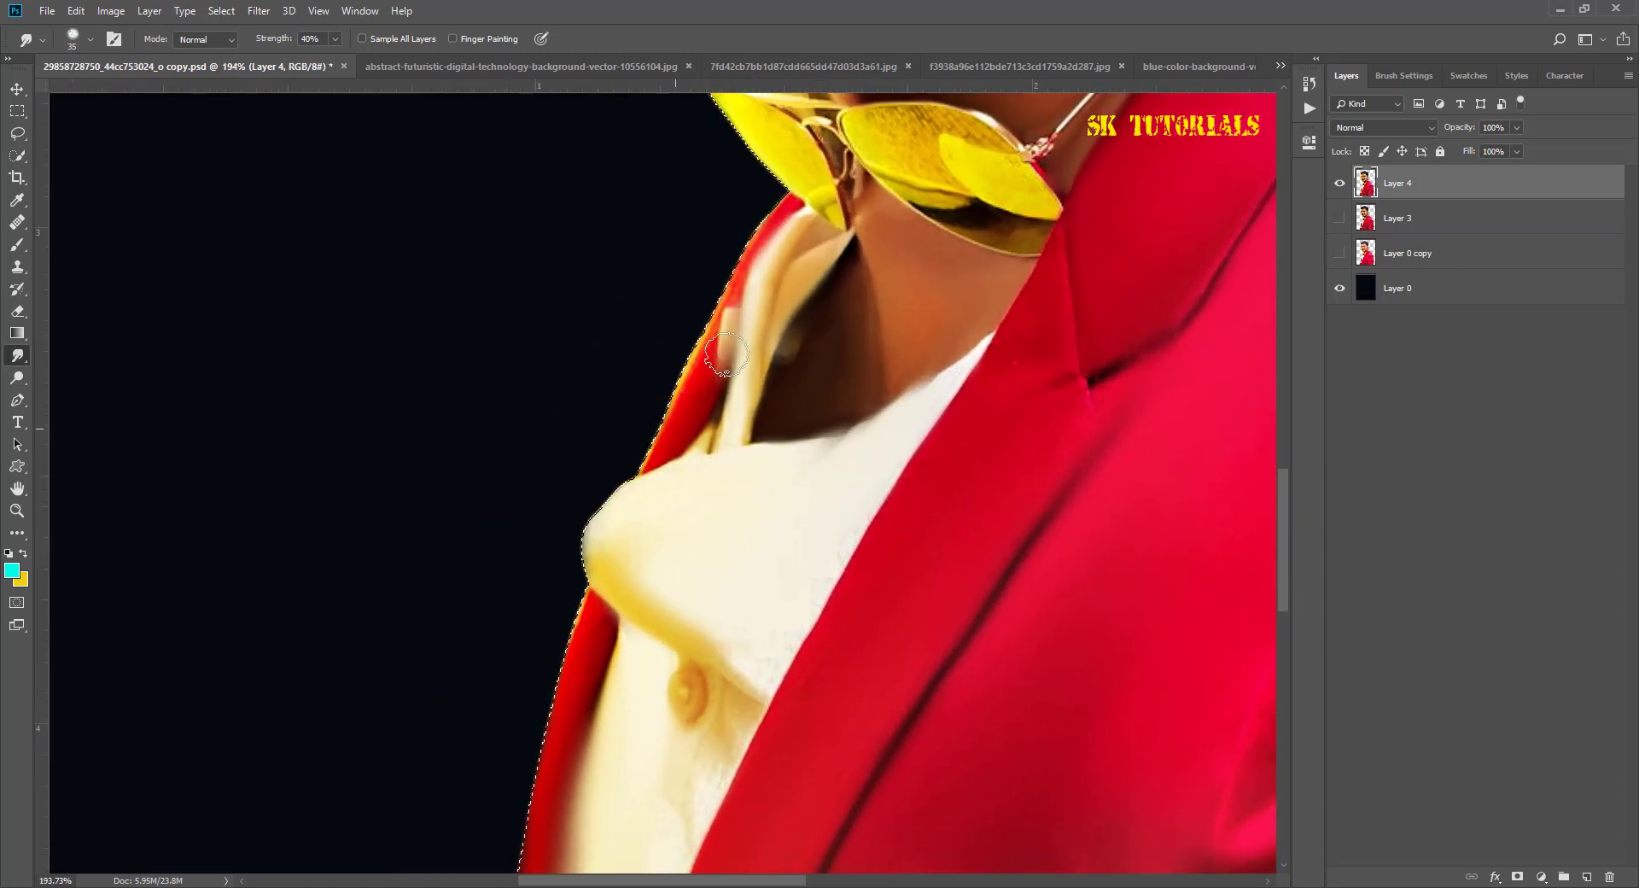
{"action": "scroll", "coordinate": [834, 387], "scroll_direction": "down", "scroll_amount": 3}
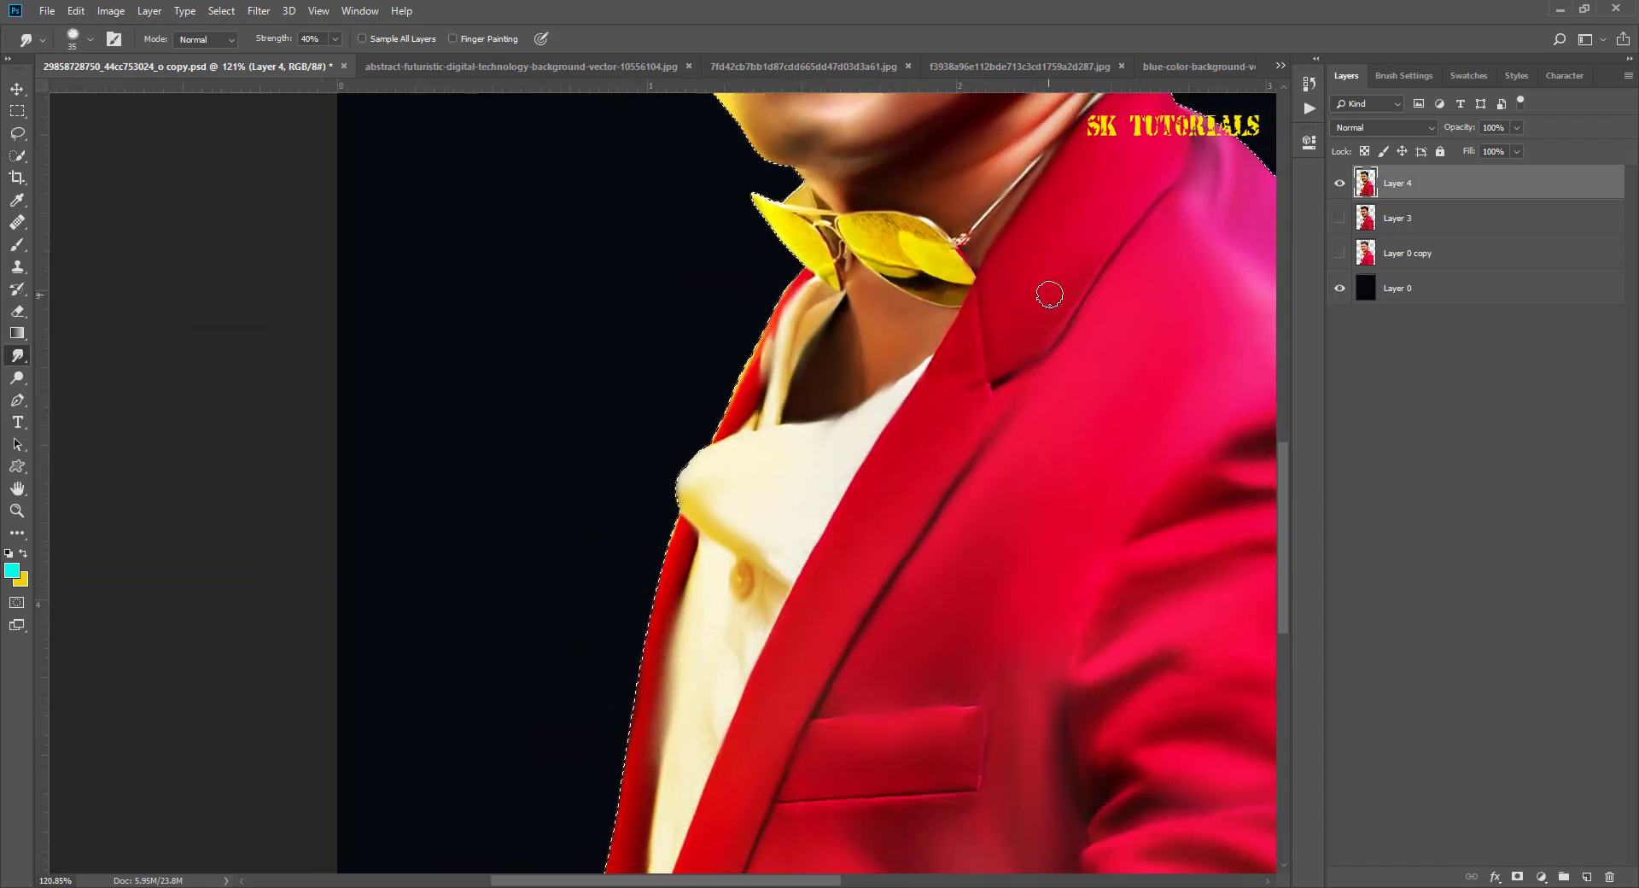
{"action": "scroll", "coordinate": [914, 541], "scroll_direction": "down", "scroll_amount": 5}
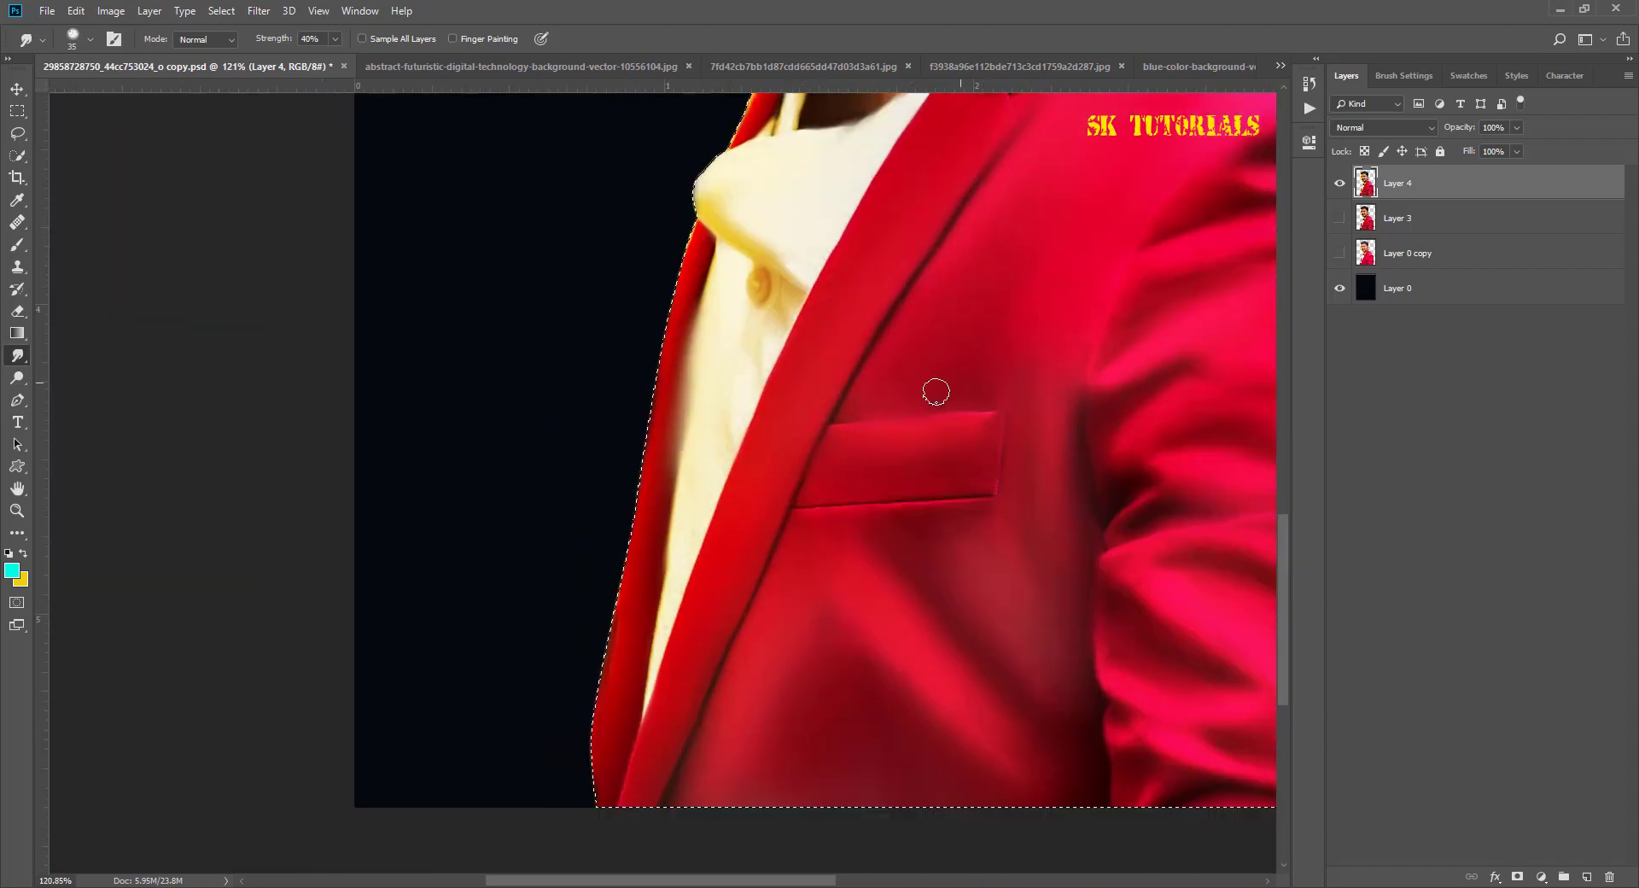
{"action": "scroll", "coordinate": [778, 492], "scroll_direction": "down", "scroll_amount": 2}
{"action": "scroll", "coordinate": [768, 486], "scroll_direction": "down", "scroll_amount": 2}
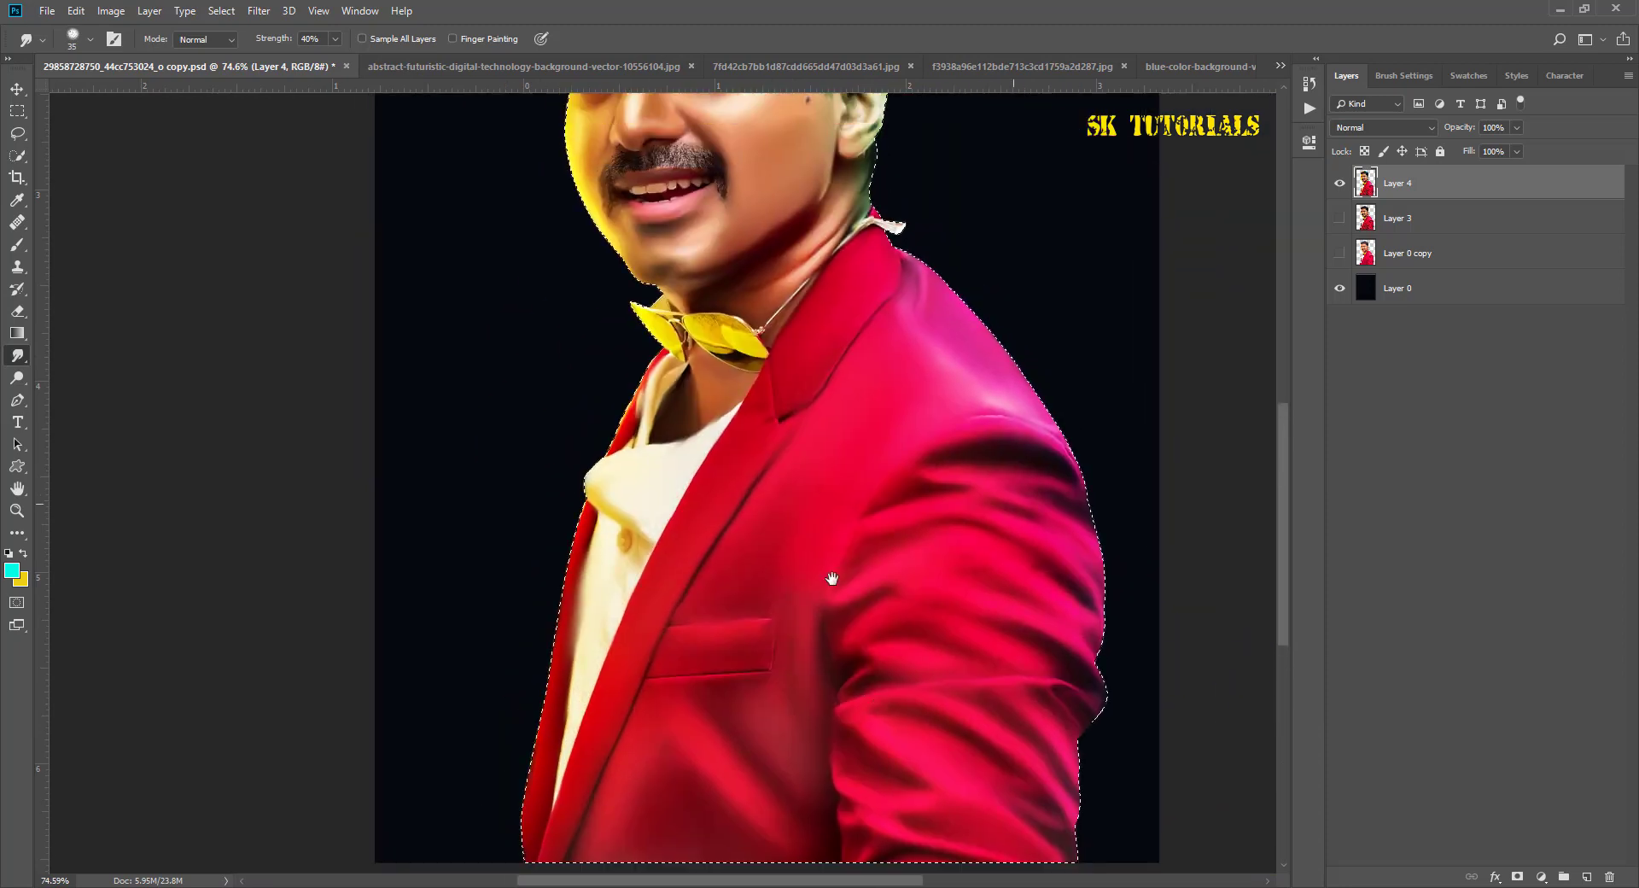
{"action": "scroll", "coordinate": [734, 473], "scroll_direction": "down", "scroll_amount": 1}
{"action": "key", "text": "ctrl+d"}
{"action": "scroll", "coordinate": [649, 478], "scroll_direction": "up", "scroll_amount": 1}
{"action": "scroll", "coordinate": [649, 478], "scroll_direction": "down", "scroll_amount": 1}
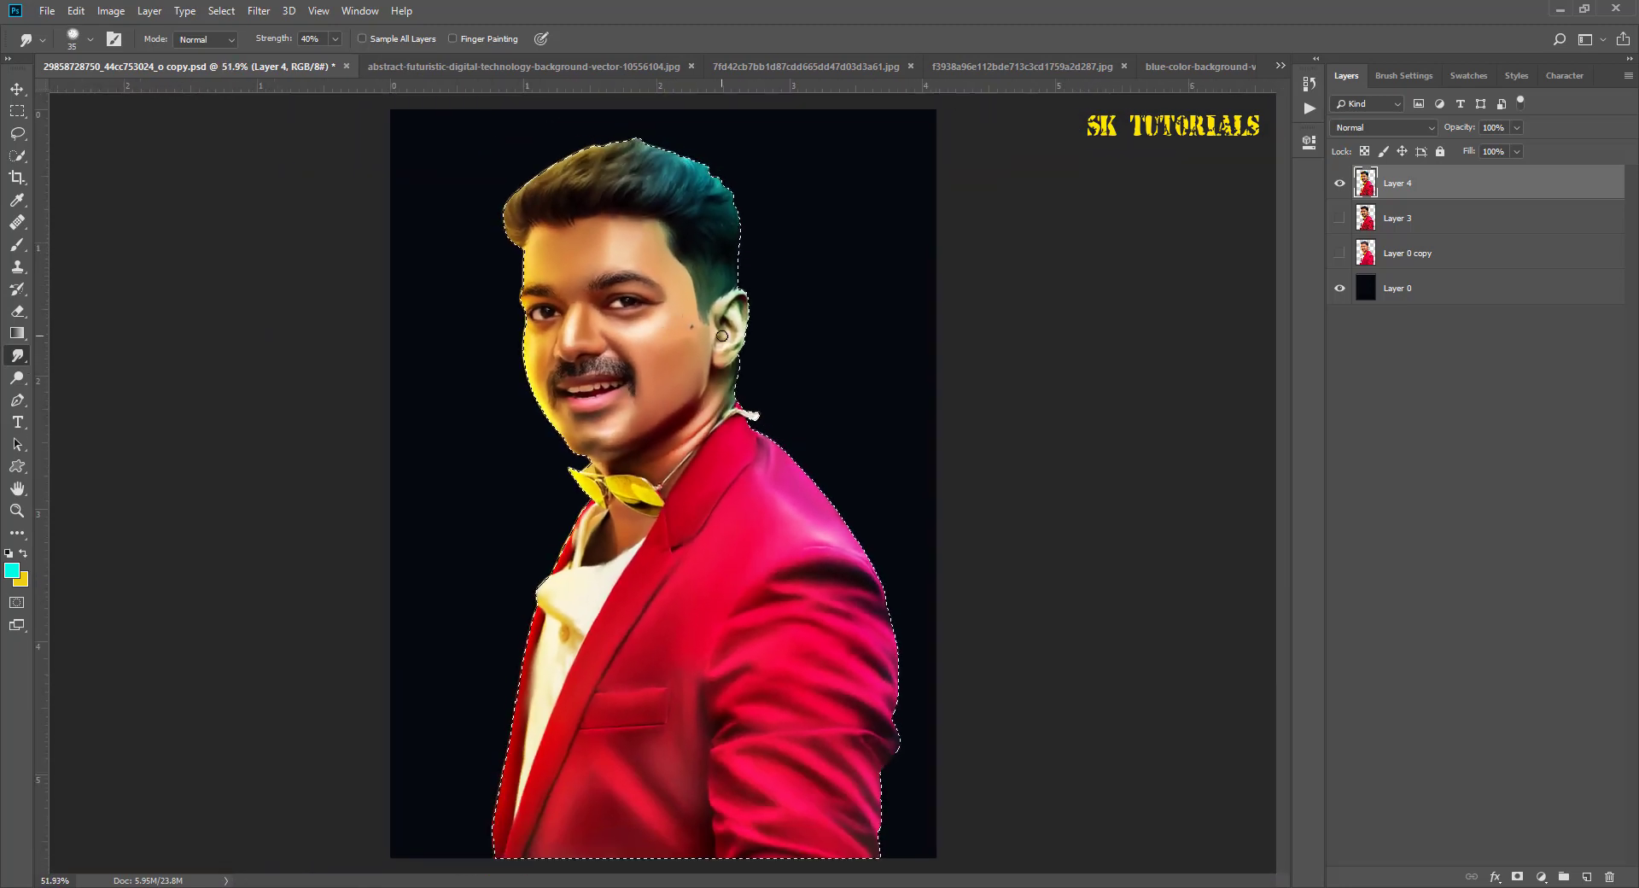
Step: Add a Curves 1 adjustment above Layer 4, bowing the curve up to brighten the portrait
{"action": "left_click", "coordinate": [1540, 877]}
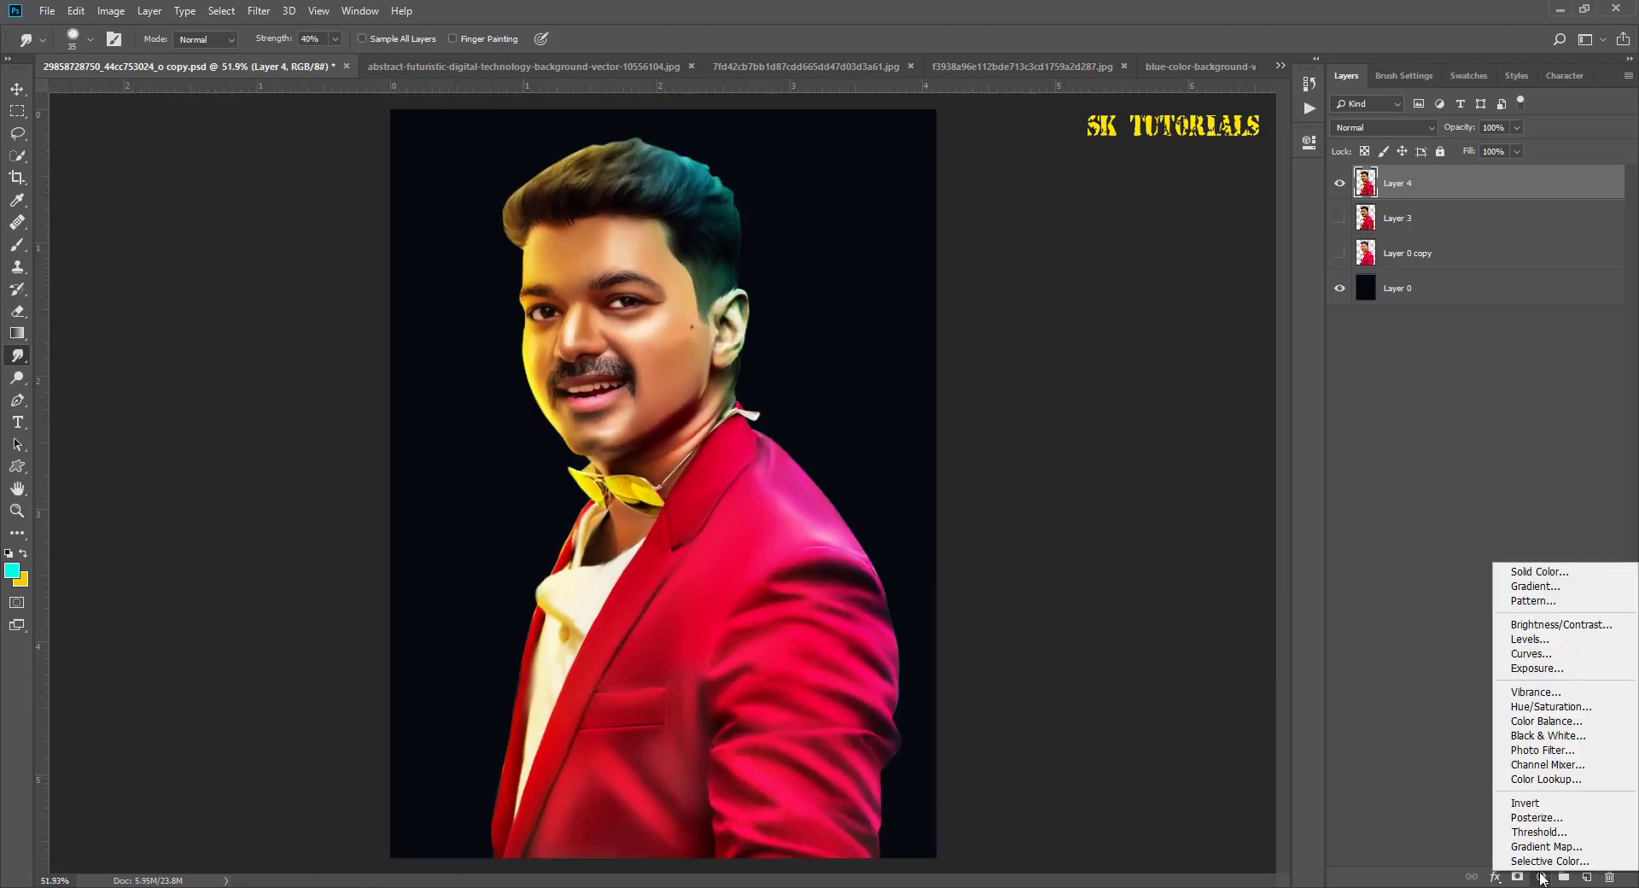
{"action": "left_click", "coordinate": [1531, 653]}
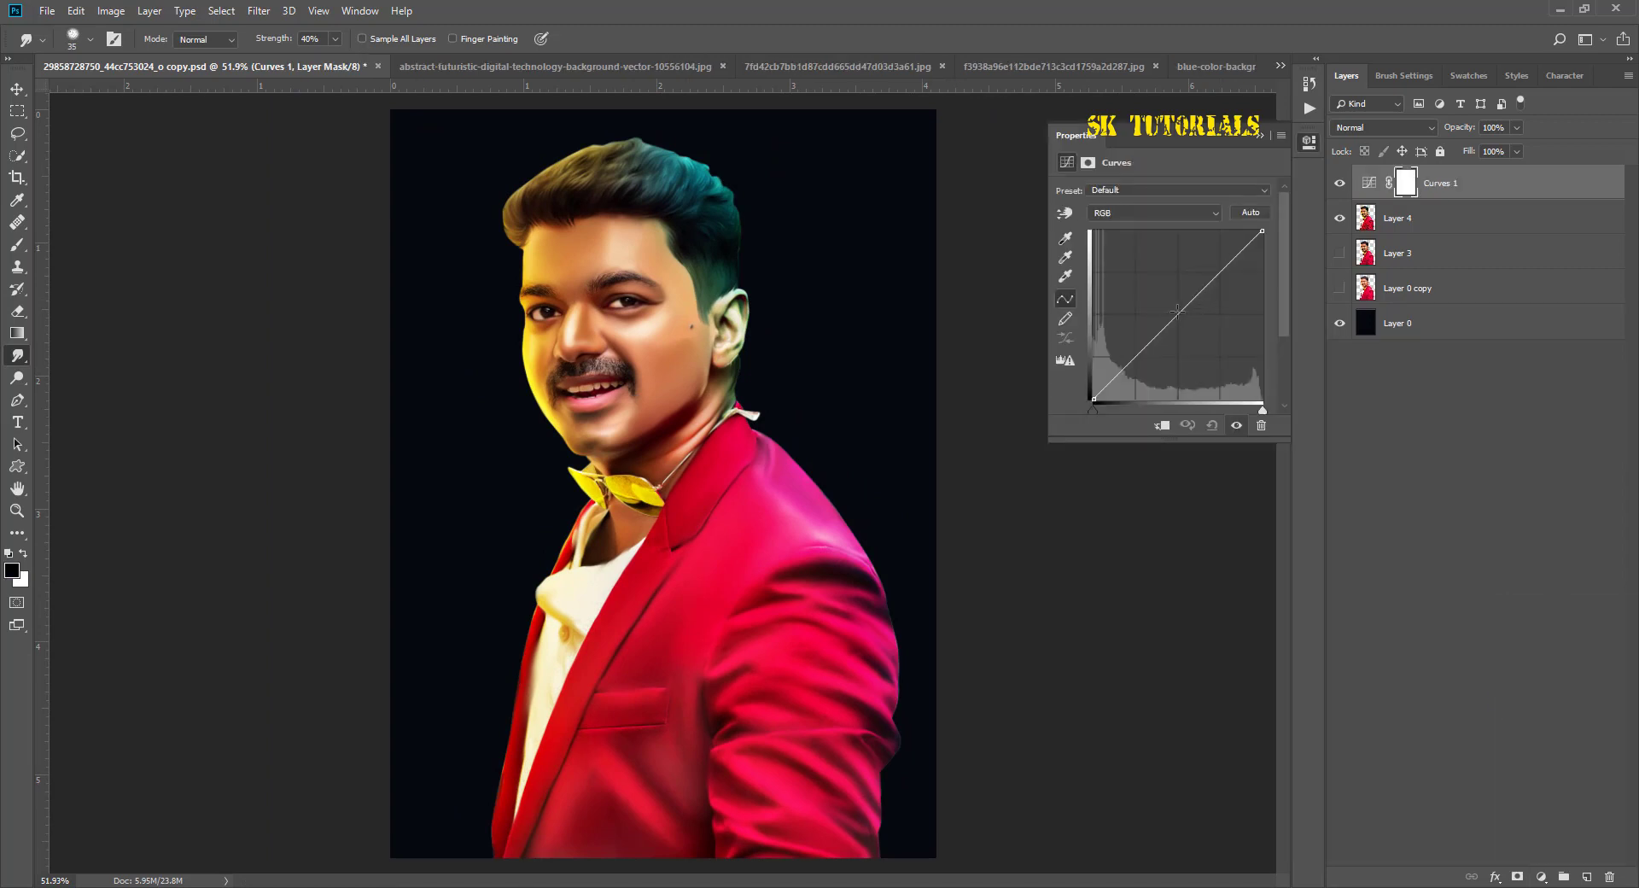
{"action": "left_click_drag", "start_coordinate": [1177, 311], "coordinate": [1170, 306]}
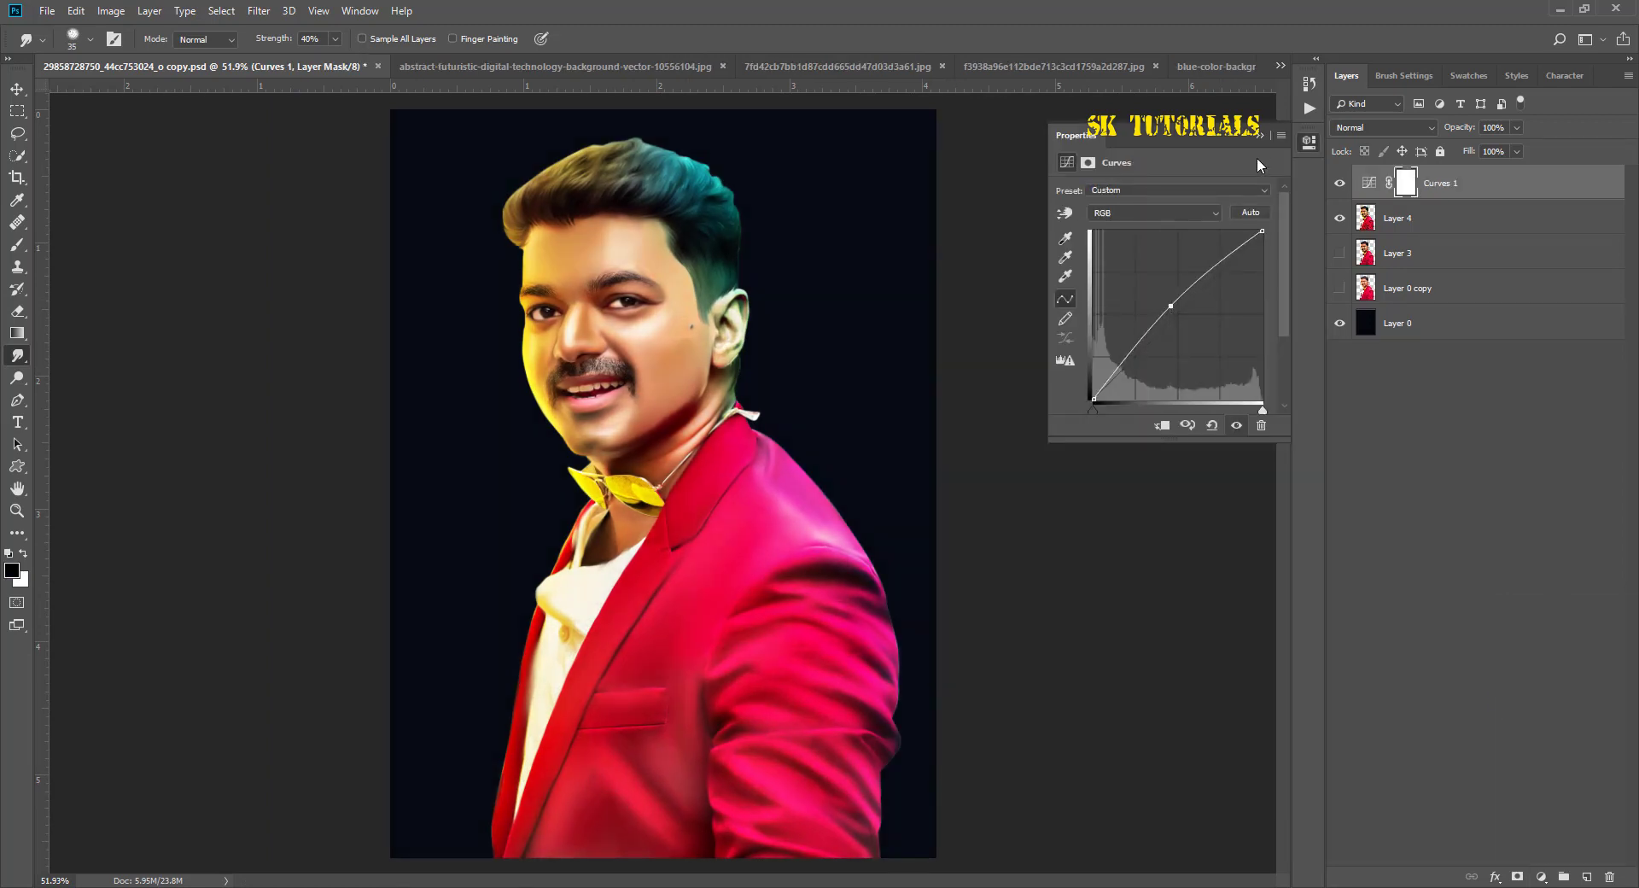
{"action": "left_click", "coordinate": [1260, 135]}
Step: Add a brightening Curves 2 adjustment and invert its mask to black to hide it
{"action": "left_click", "coordinate": [1541, 877]}
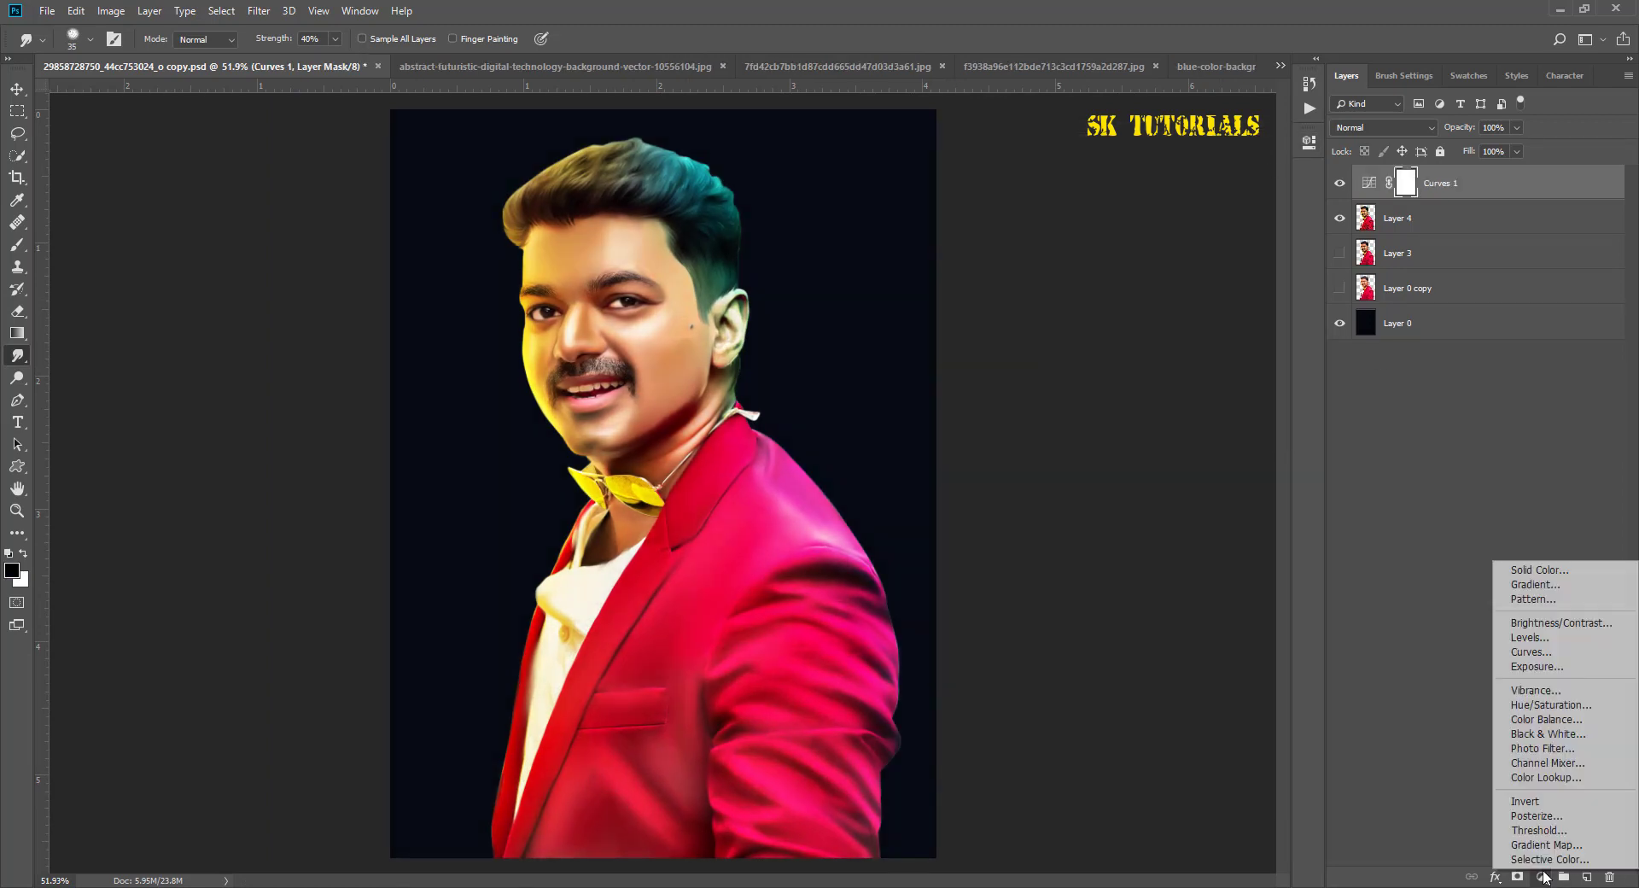
{"action": "left_click", "coordinate": [1541, 653]}
{"action": "left_click_drag", "start_coordinate": [1178, 309], "coordinate": [1175, 301]}
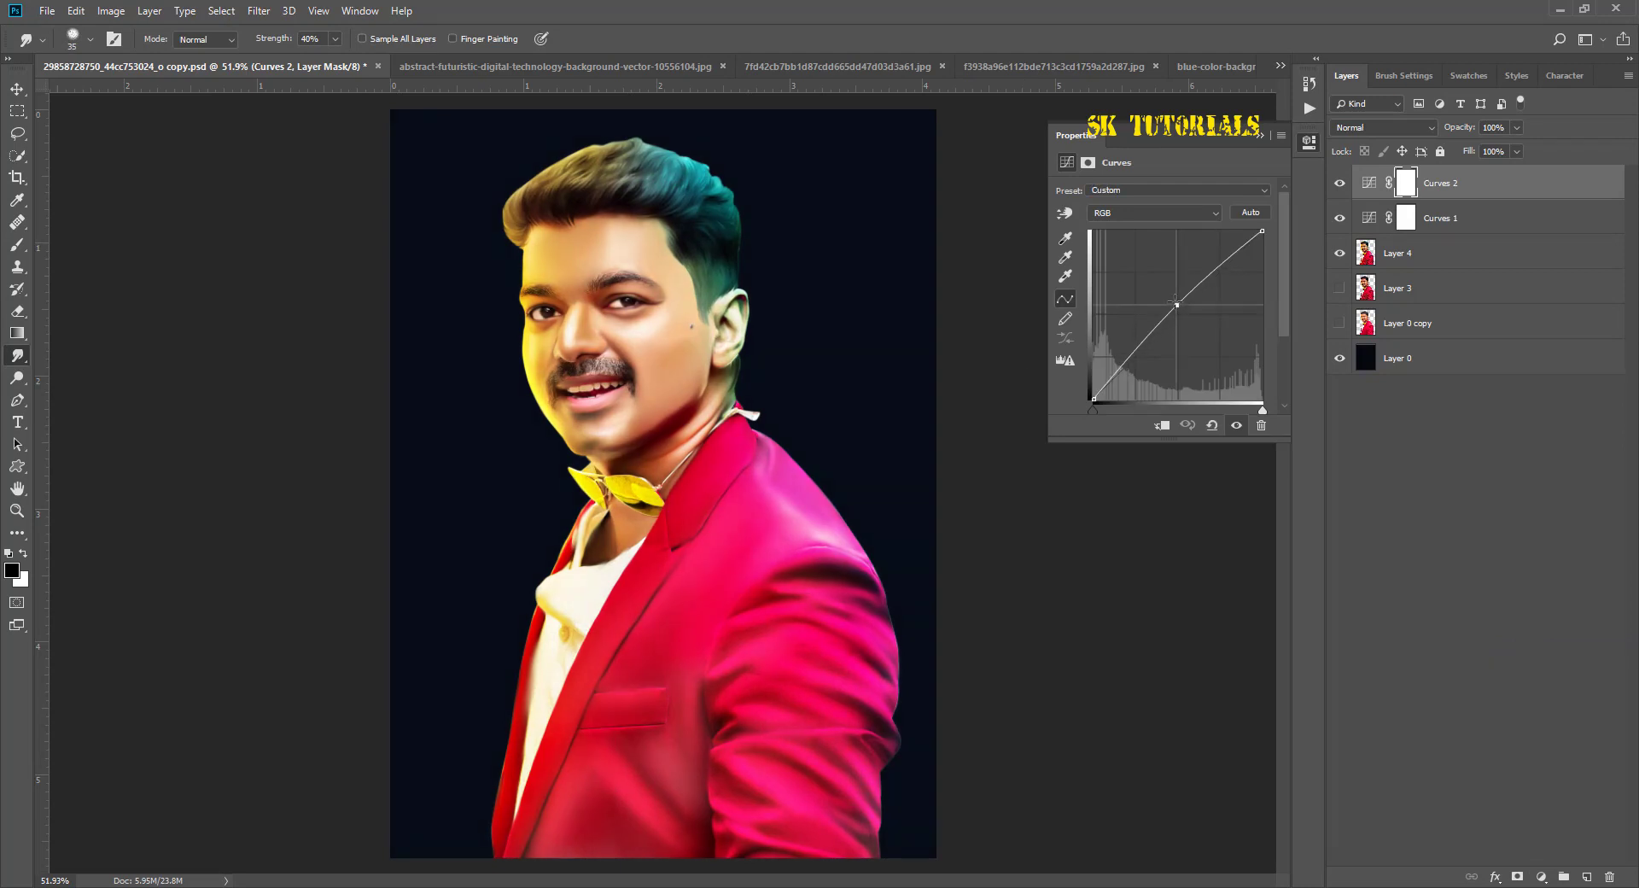
{"action": "left_click", "coordinate": [1260, 135]}
{"action": "key", "text": "ctrl+i"}
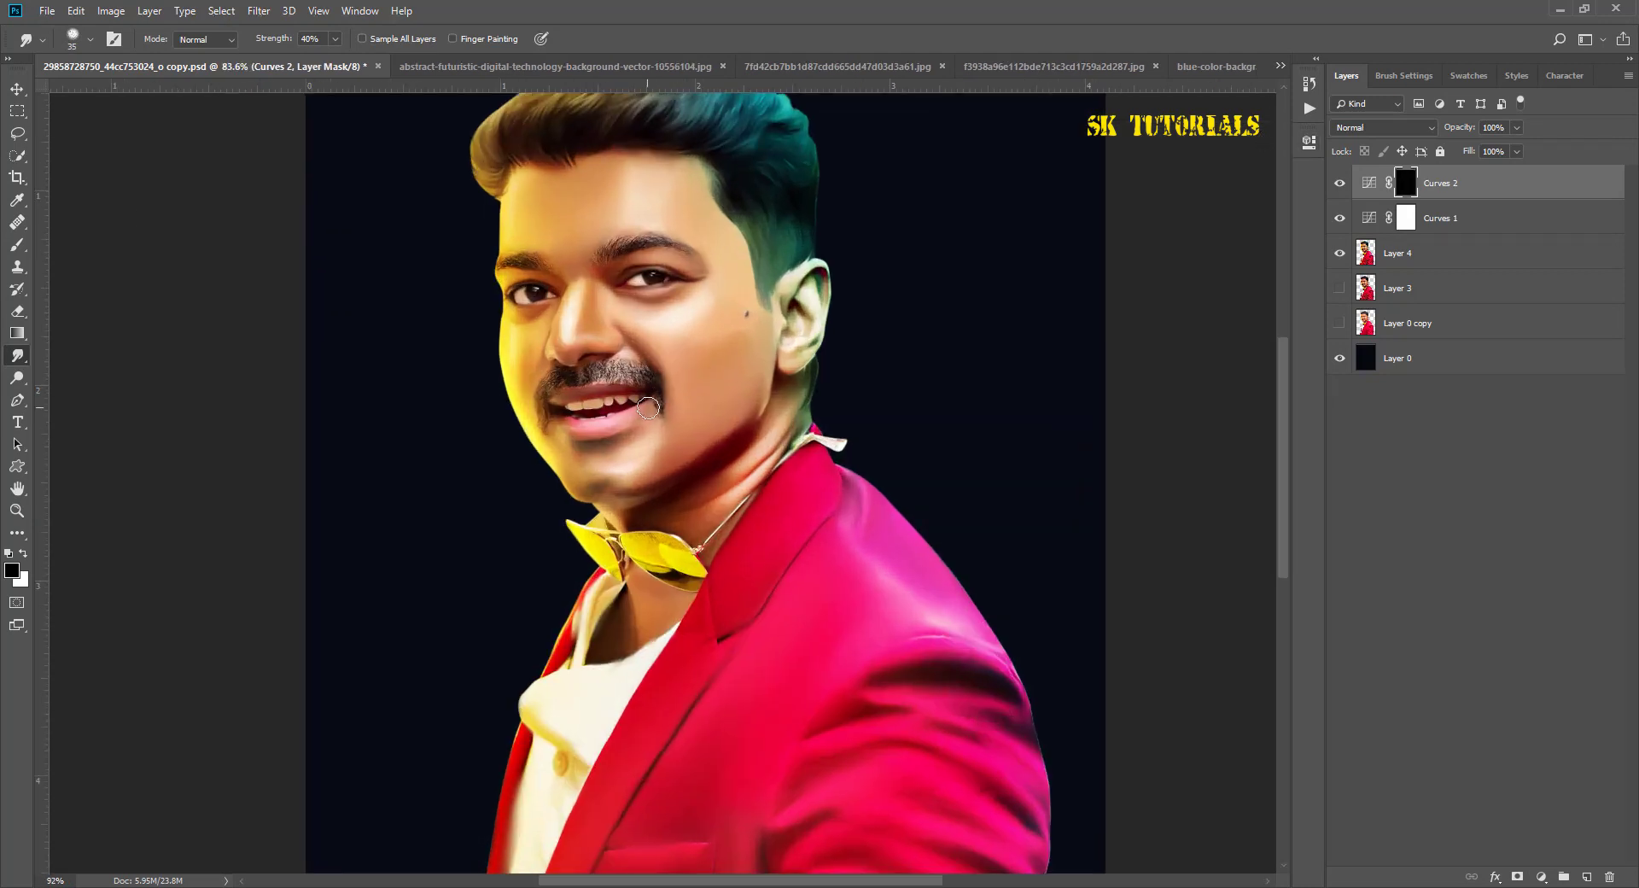
Step: With a white brush at size 150, then 90, reveal Curves 2 on the cheek, forehead, chin and right eye
{"action": "left_click_drag", "start_coordinate": [592, 237], "coordinate": [756, 551]}
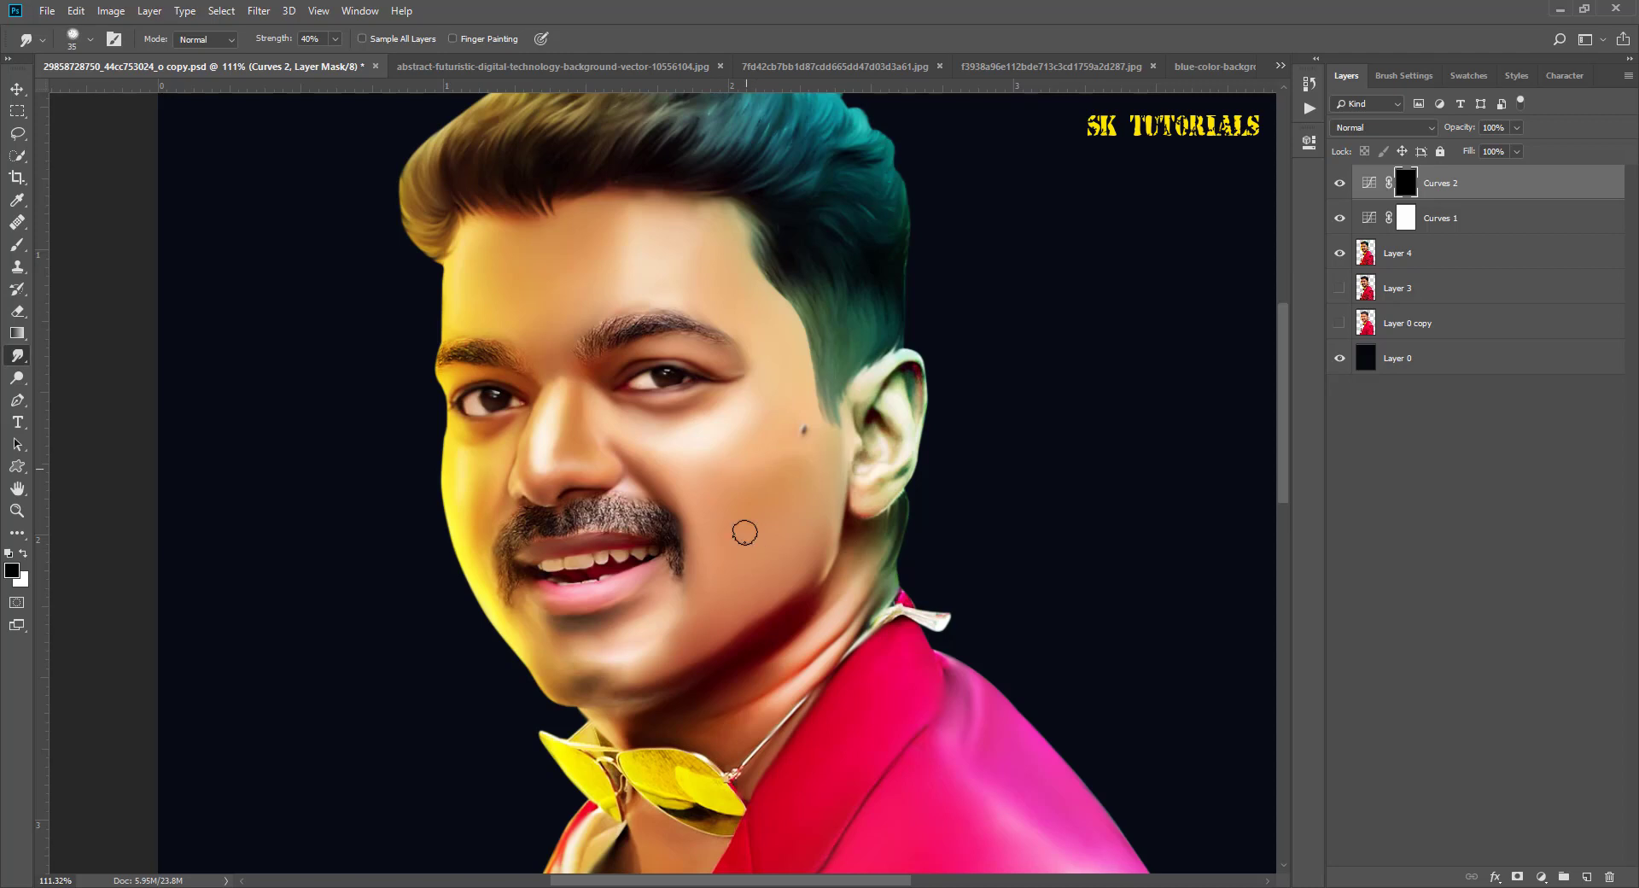
{"action": "key", "text": "b"}
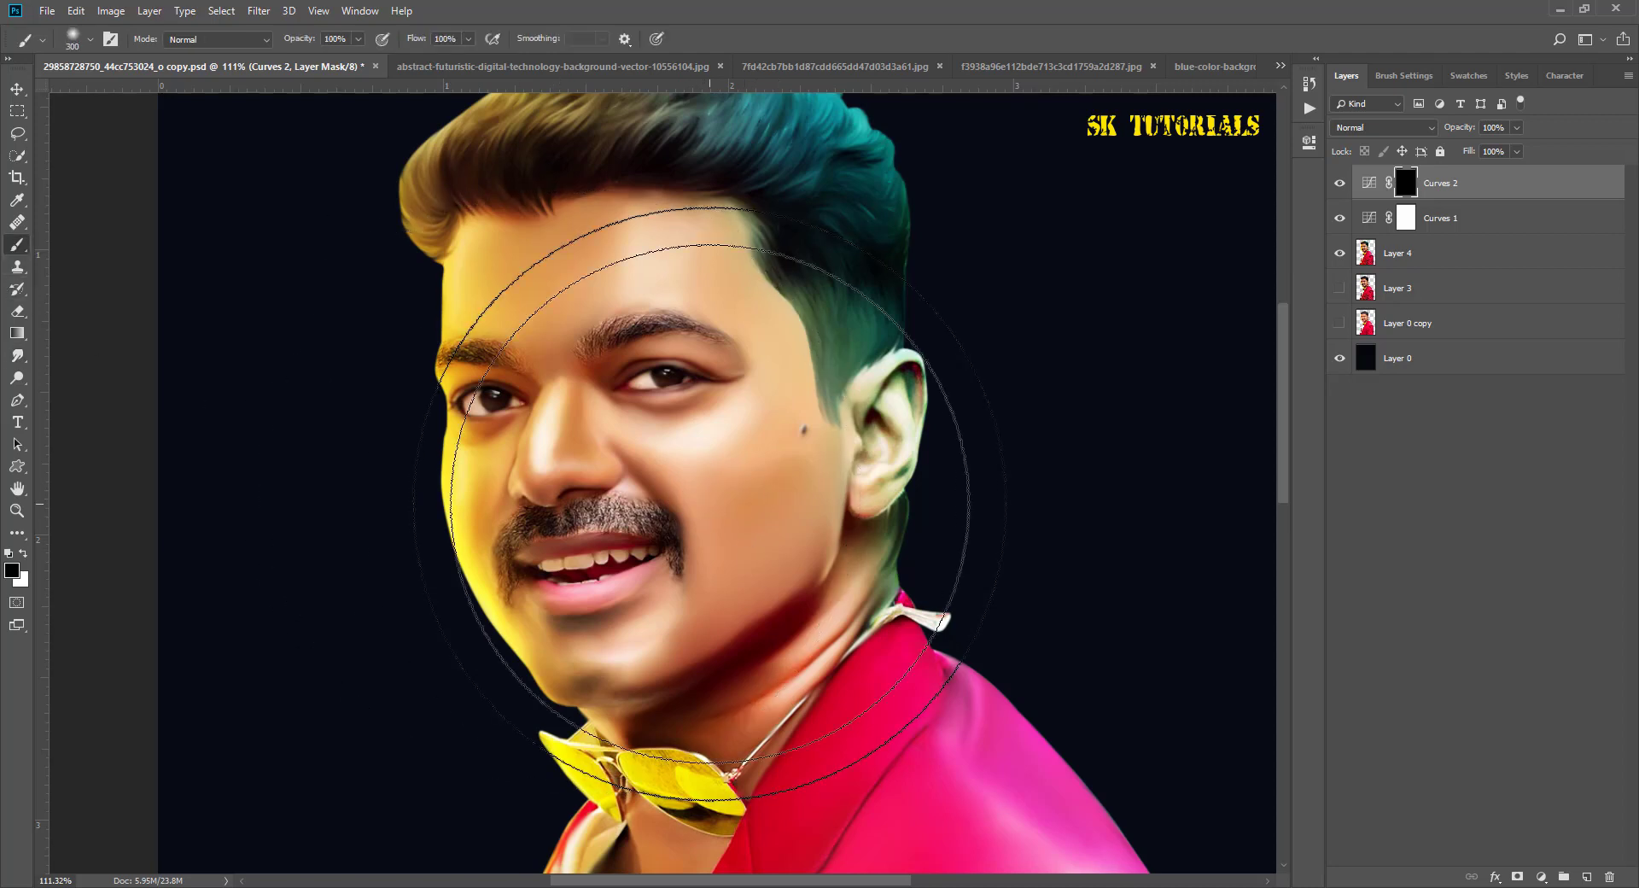
{"action": "key", "text": "x"}
{"action": "key", "text": "bracketright"}
{"action": "key", "text": "bracketright"}
{"action": "mouse_move", "coordinate": [700, 649]}
{"action": "left_mouse_down"}
{"action": "mouse_move", "coordinate": [768, 530]}
{"action": "mouse_move", "coordinate": [794, 435]}
{"action": "left_mouse_up"}
{"action": "left_click_drag", "start_coordinate": [652, 284], "coordinate": [541, 285]}
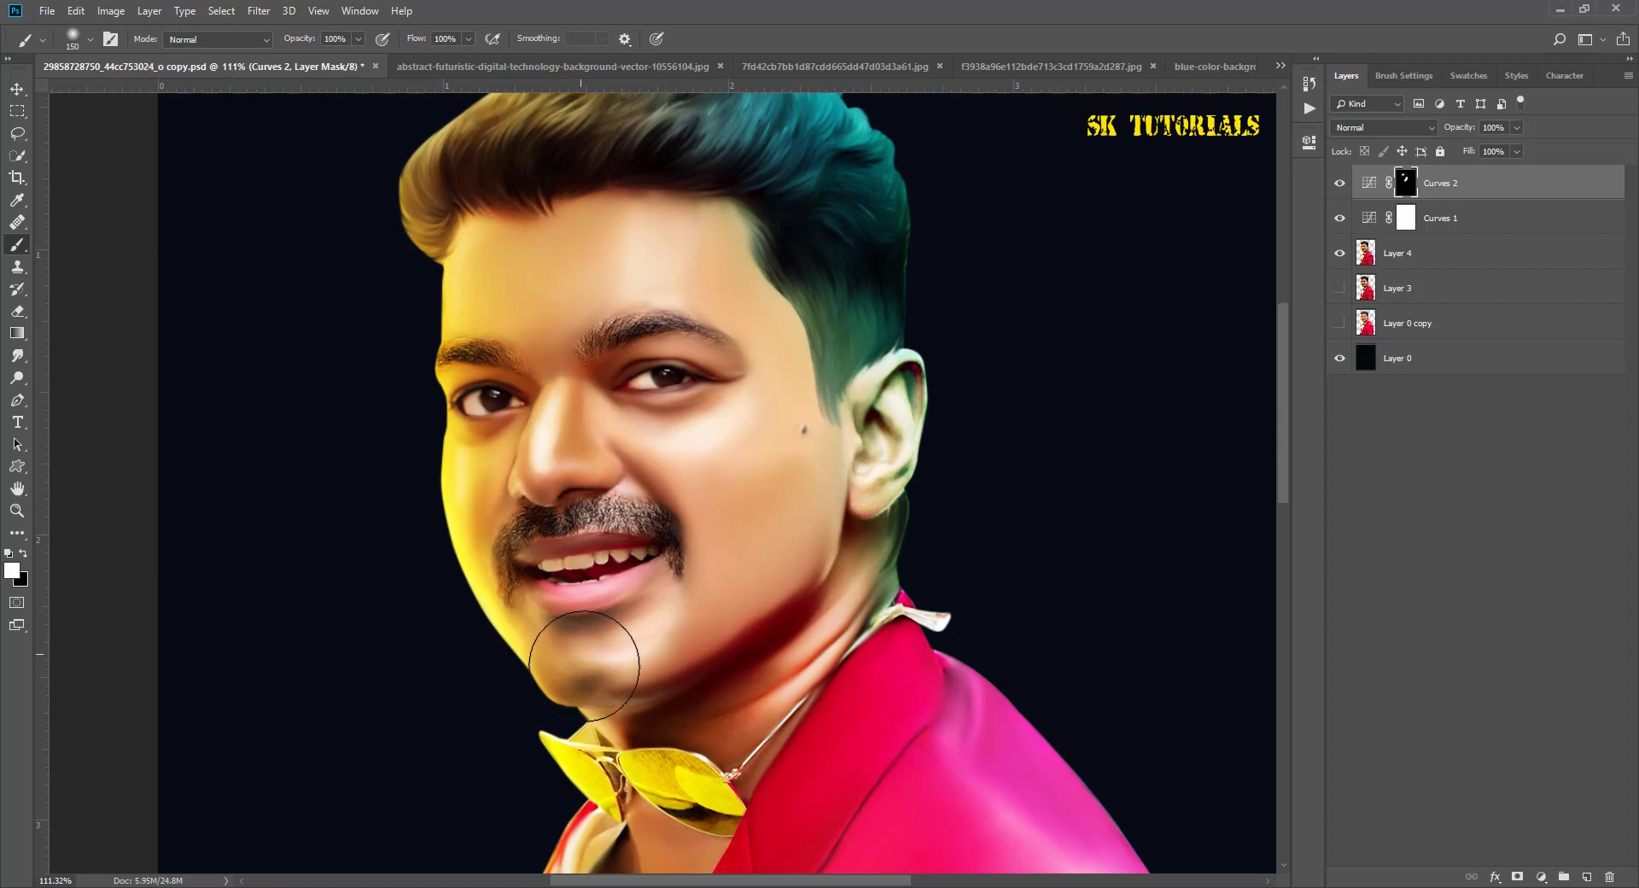
{"action": "mouse_move", "coordinate": [589, 657]}
{"action": "left_mouse_down"}
{"action": "mouse_move", "coordinate": [716, 714]}
{"action": "mouse_move", "coordinate": [777, 632]}
{"action": "left_mouse_up"}
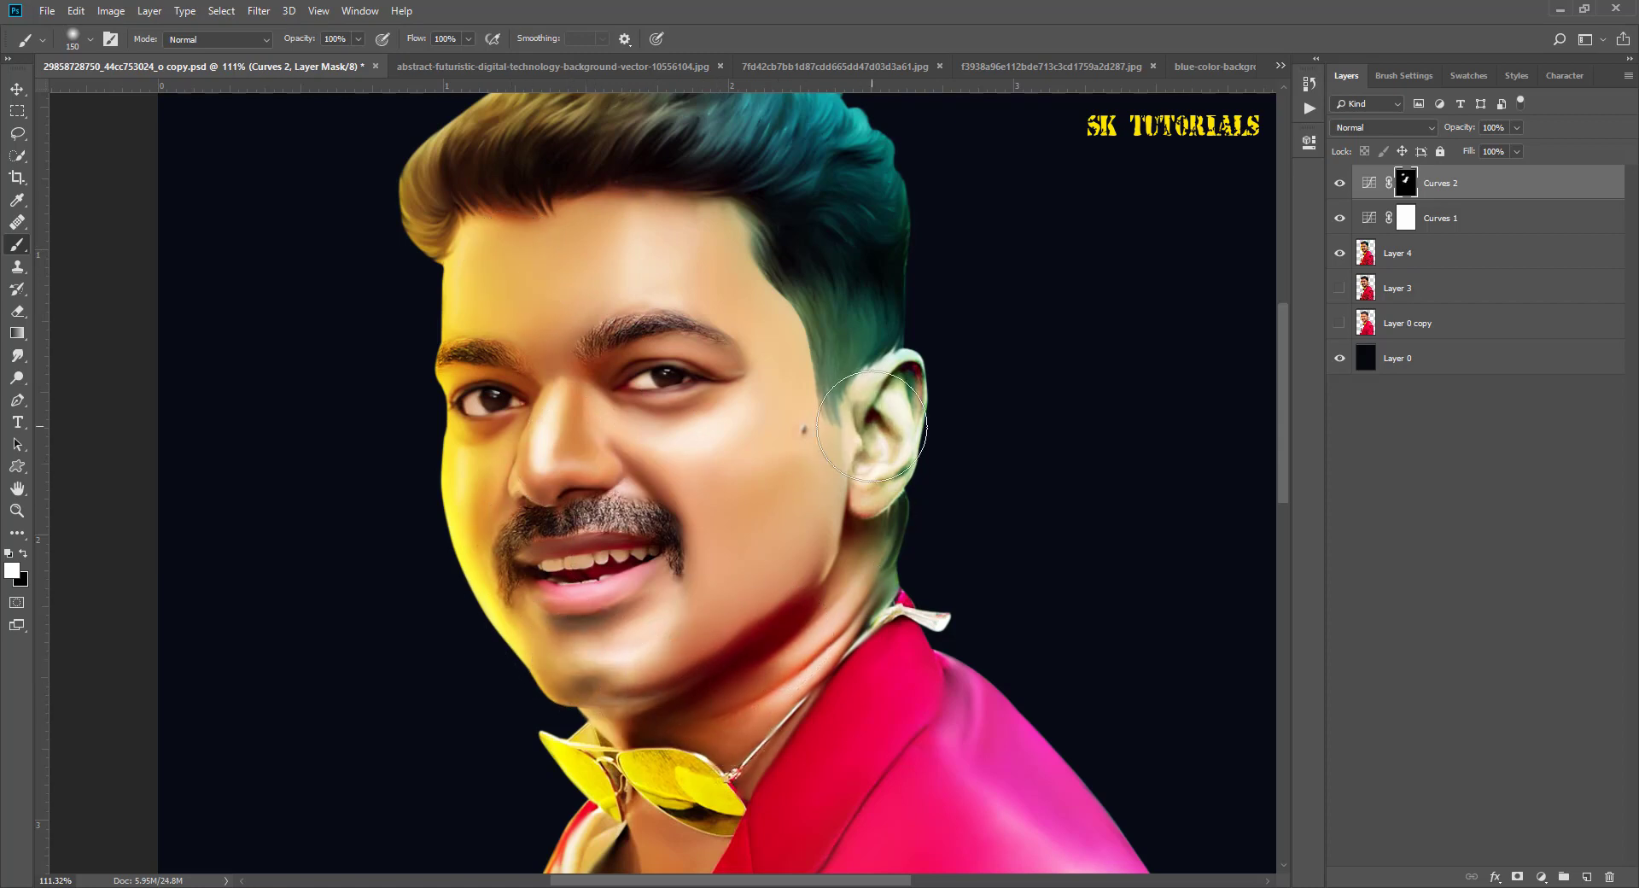
{"action": "key", "text": "bracketleft"}
{"action": "key", "text": "bracketleft"}
{"action": "key", "text": "bracketleft"}
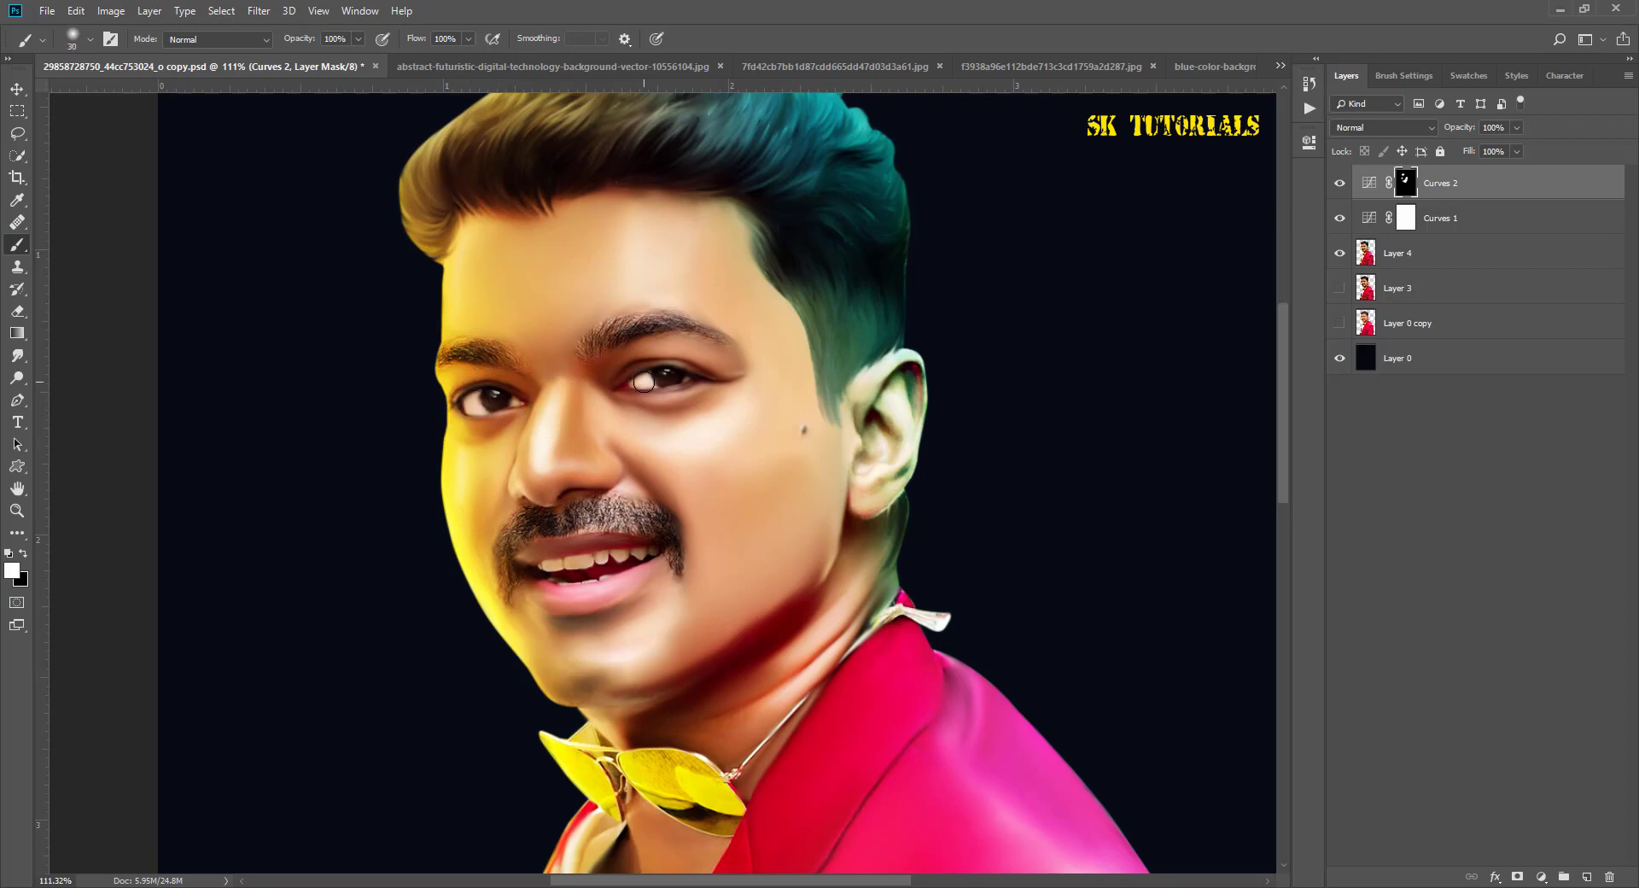
{"action": "left_click_drag", "start_coordinate": [656, 347], "coordinate": [698, 352]}
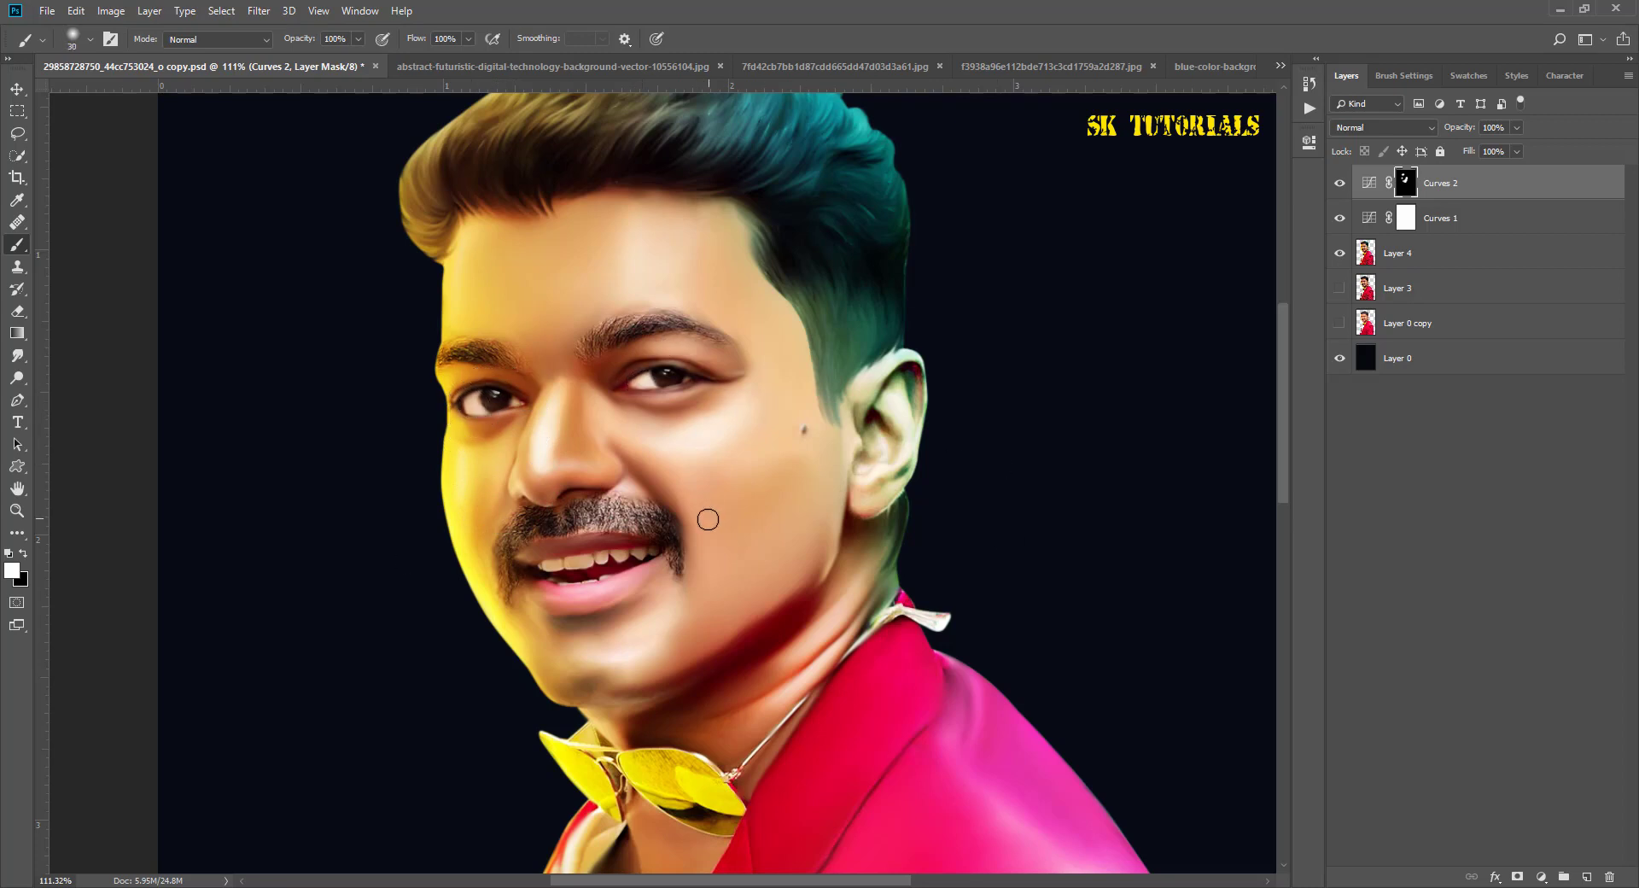
Step: Paint white on the Curves 2 mask over the jacket shoulder and lower jacket to brighten them
{"action": "scroll", "coordinate": [597, 419], "scroll_direction": "down", "scroll_amount": 1, "text": "alt"}
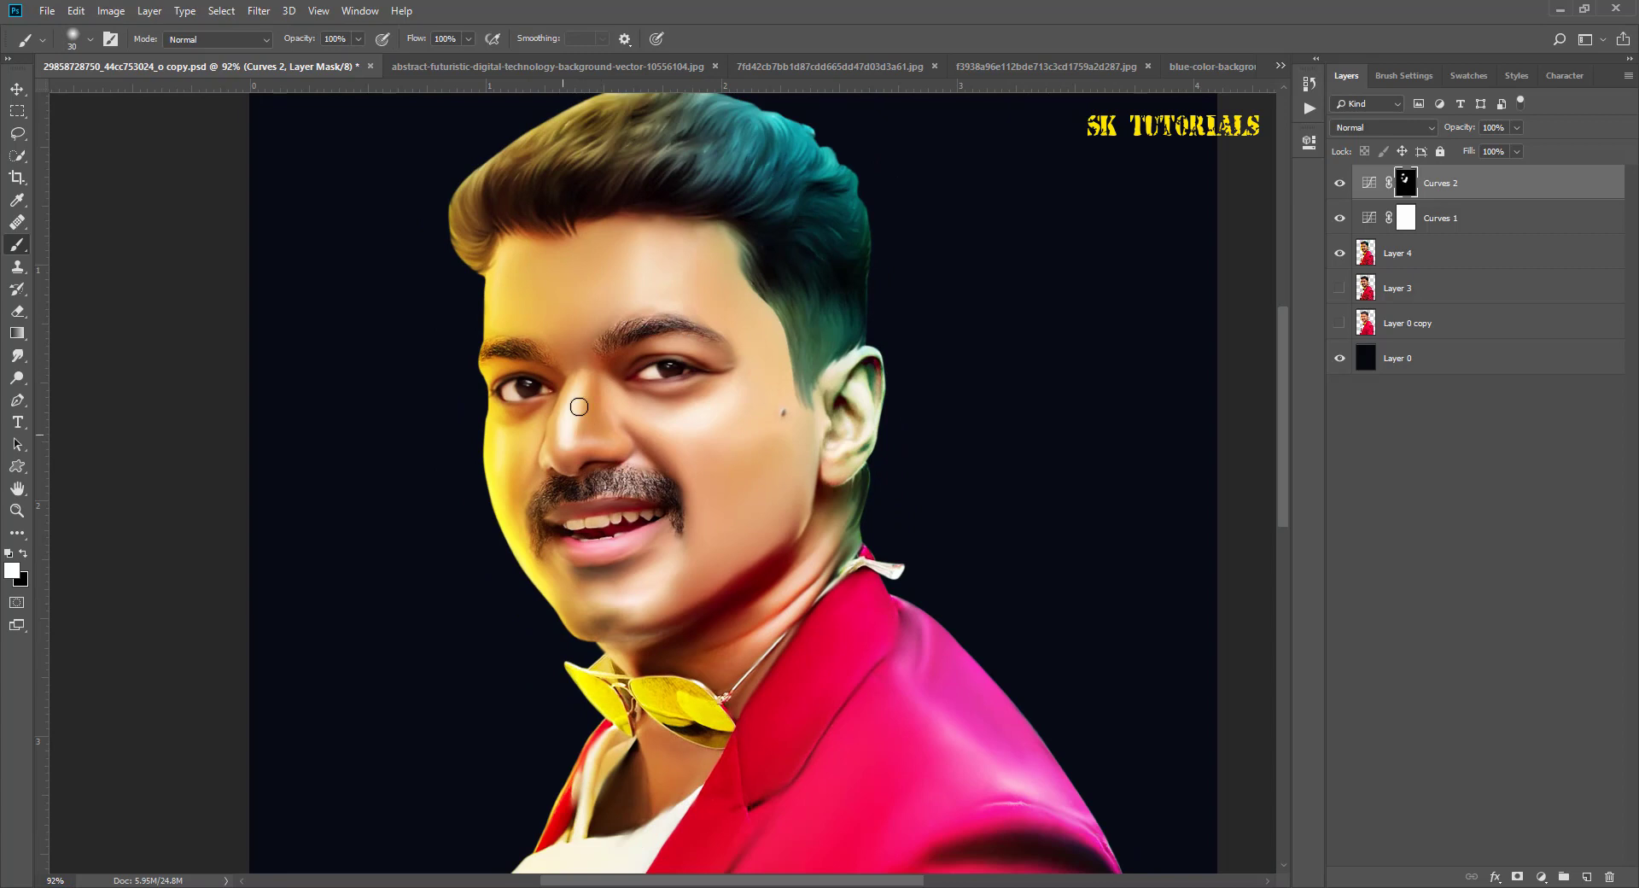
{"action": "scroll", "coordinate": [595, 377], "scroll_direction": "down", "scroll_amount": 1, "text": "alt"}
{"action": "scroll", "coordinate": [847, 499], "scroll_direction": "down", "scroll_amount": 1, "text": "alt"}
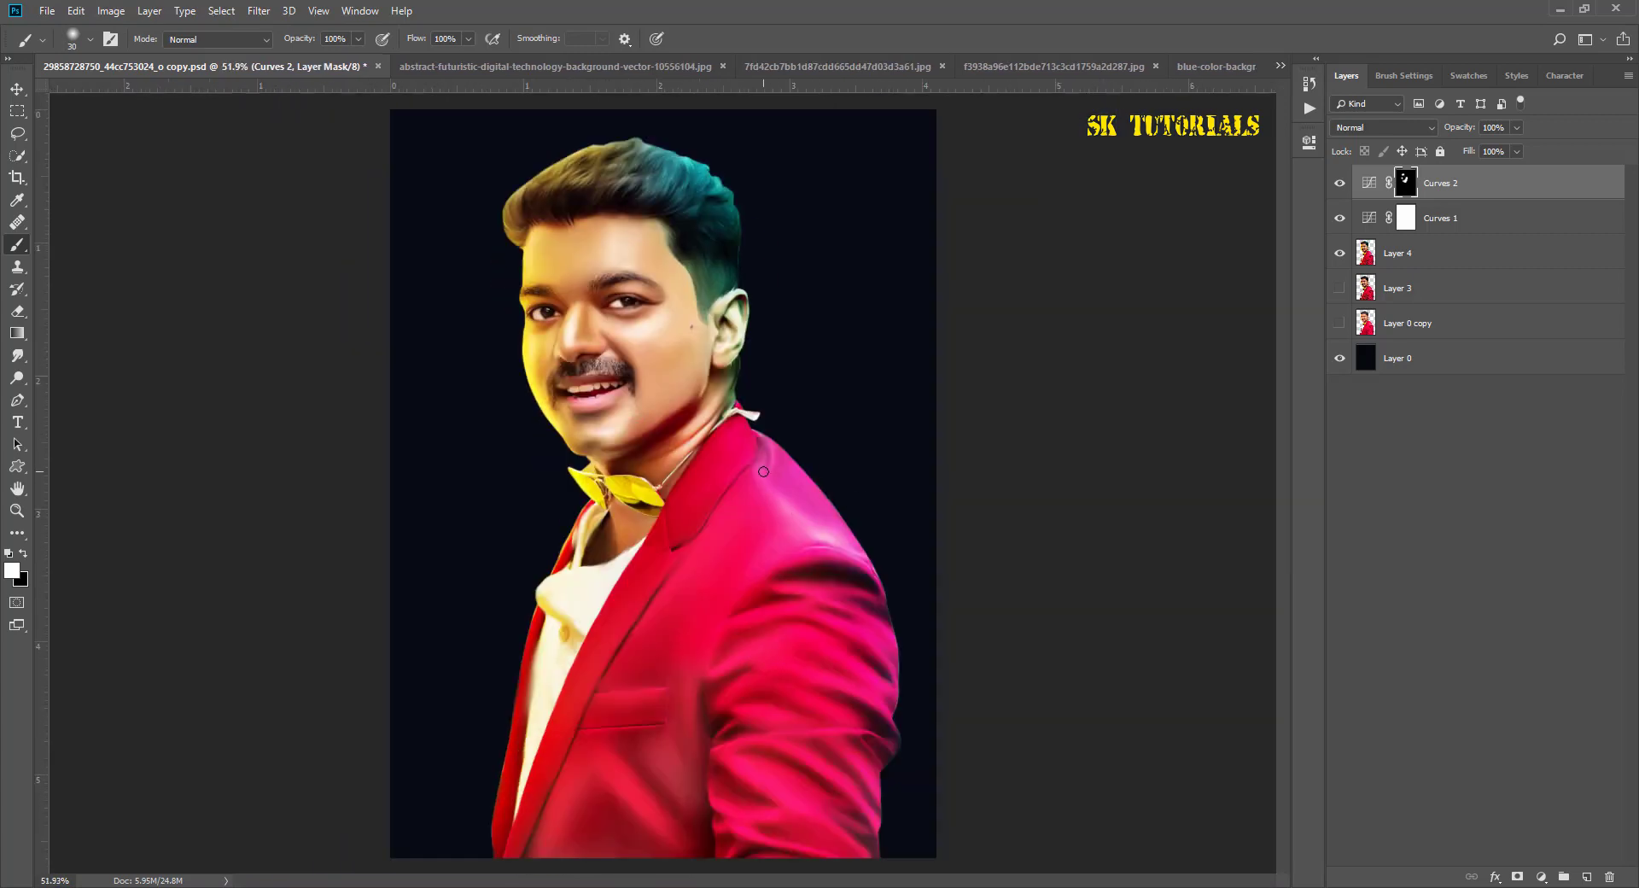
{"action": "key", "text": "bracketright"}
{"action": "key", "text": "bracketright"}
{"action": "left_click_drag", "start_coordinate": [802, 525], "coordinate": [769, 452]}
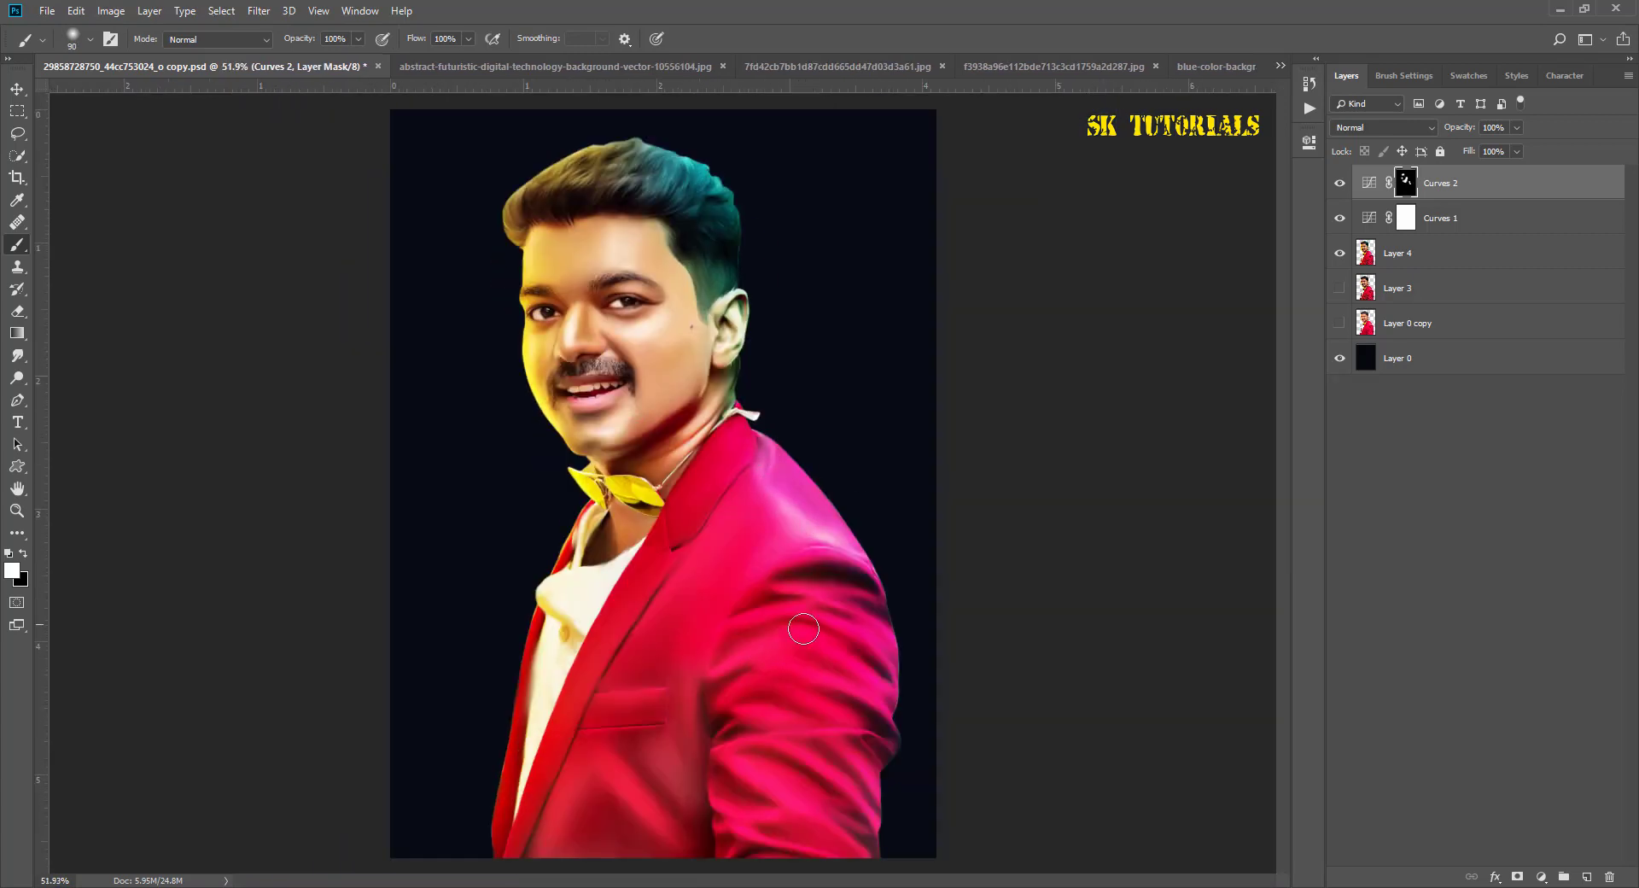
{"action": "left_click_drag", "start_coordinate": [646, 743], "coordinate": [546, 858]}
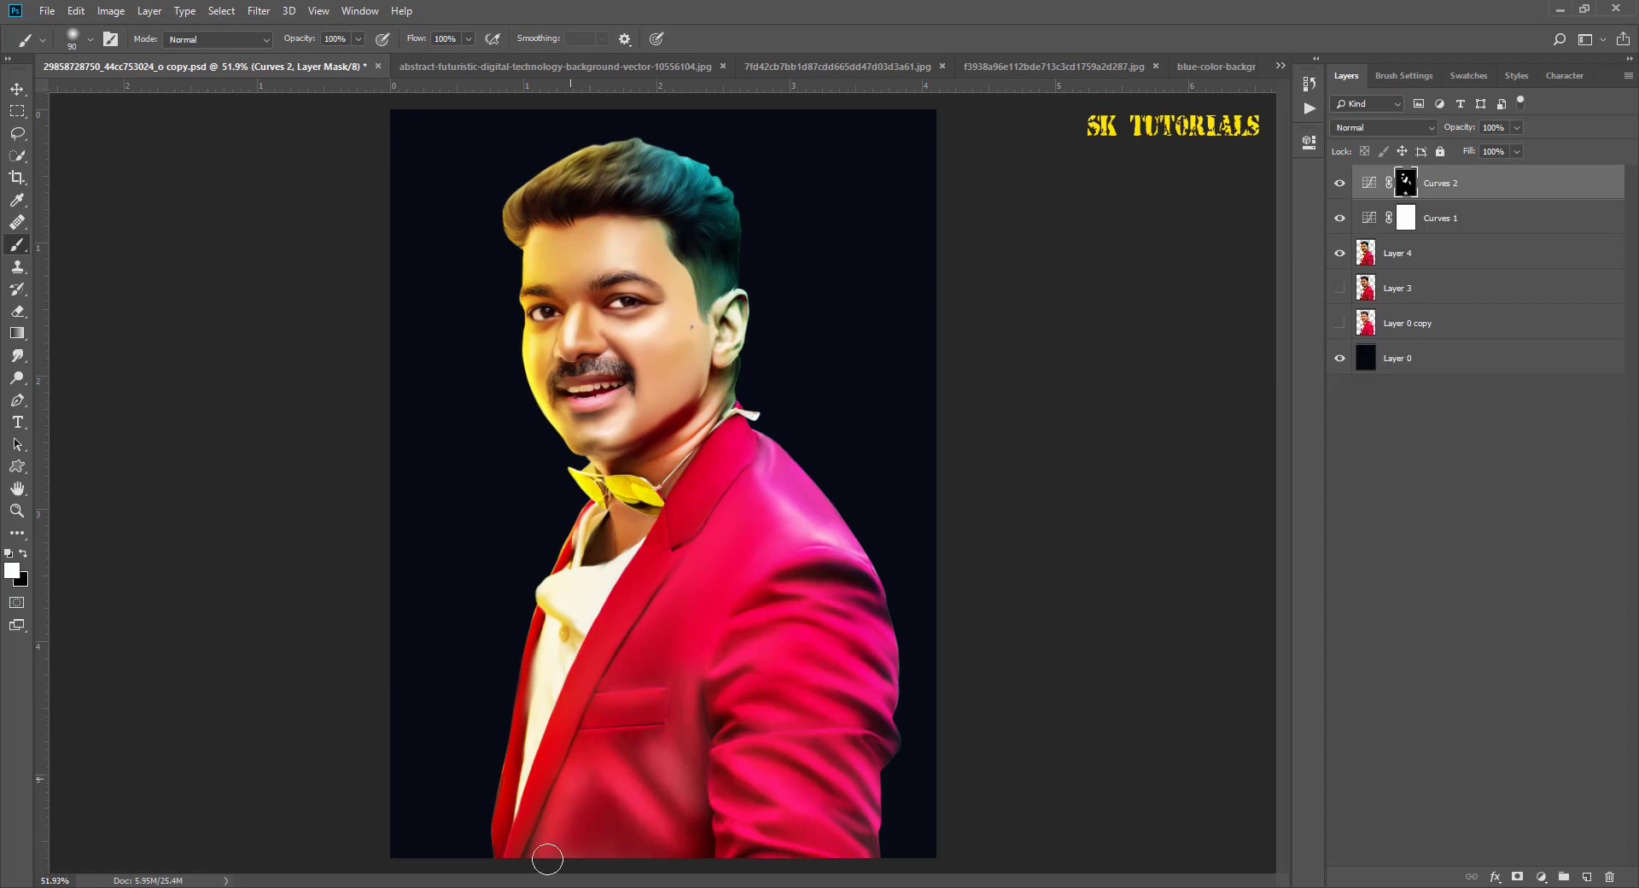
{"action": "left_click_drag", "start_coordinate": [790, 550], "coordinate": [740, 576]}
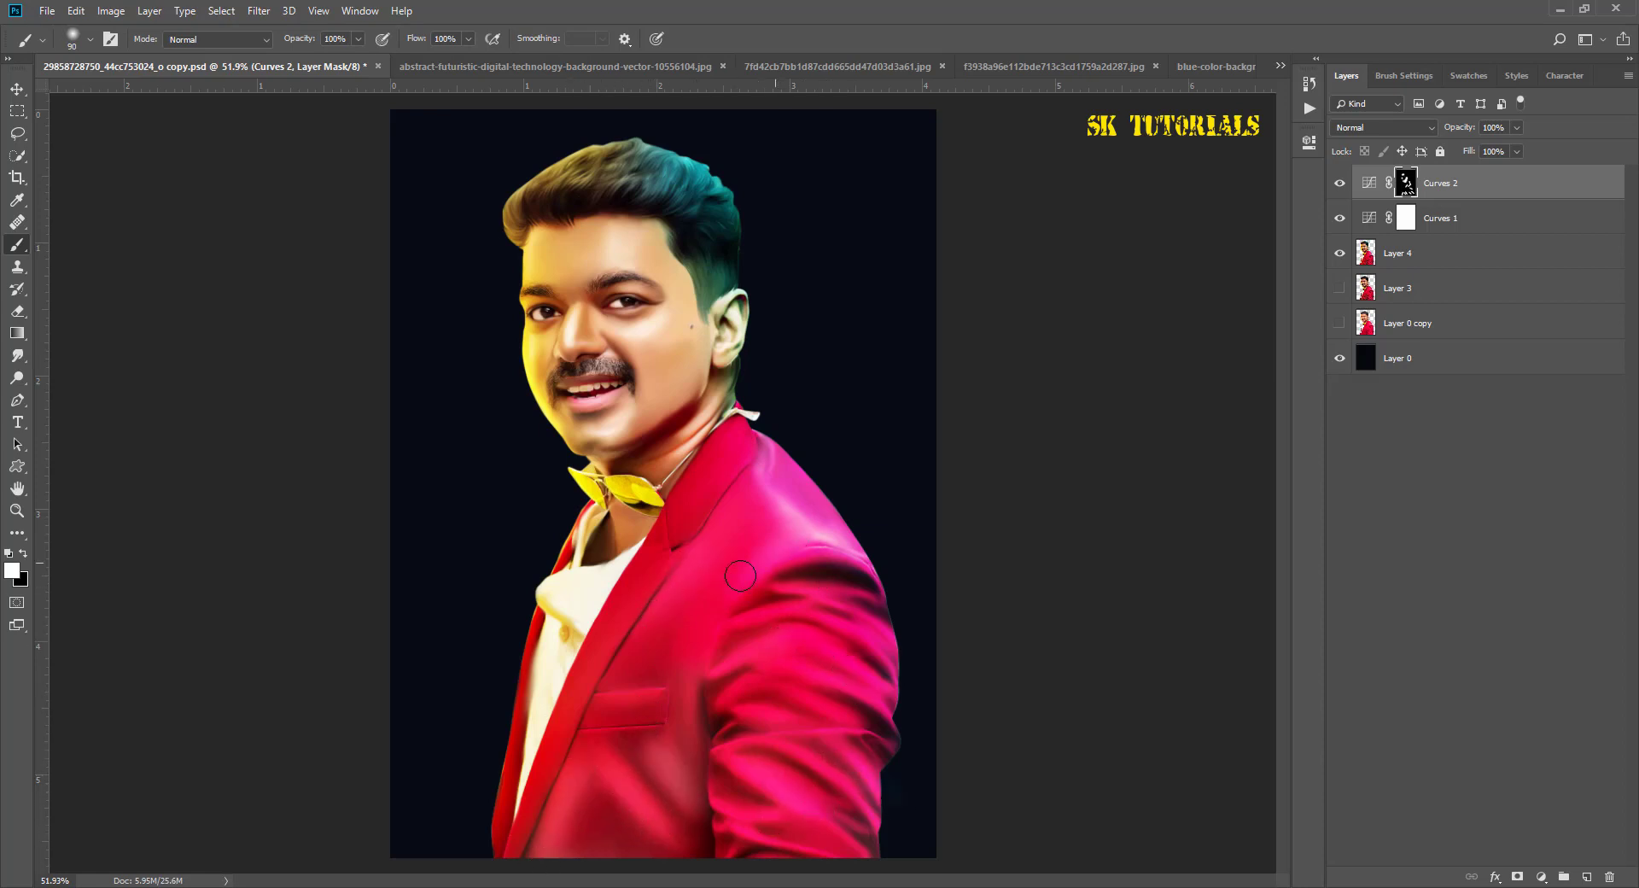
{"action": "scroll", "coordinate": [567, 145], "scroll_direction": "up", "scroll_amount": 3}
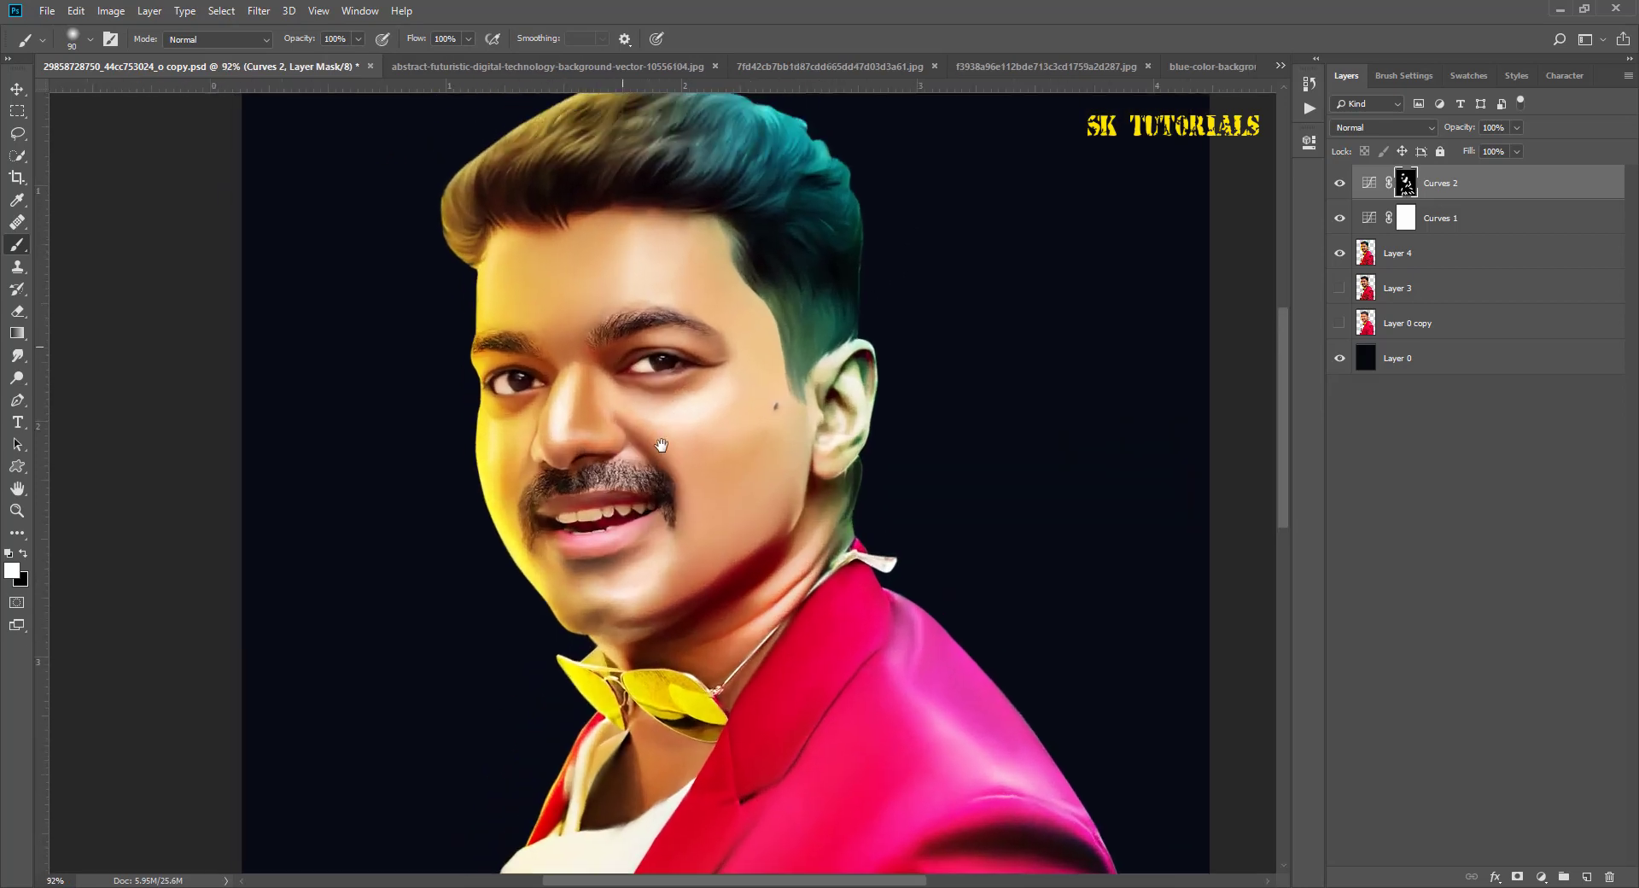
Step: Add a Hue/Saturation adjustment on top with boosted saturation and Hue set to -2
{"action": "key", "text": "v"}
{"action": "left_click", "coordinate": [1539, 877]}
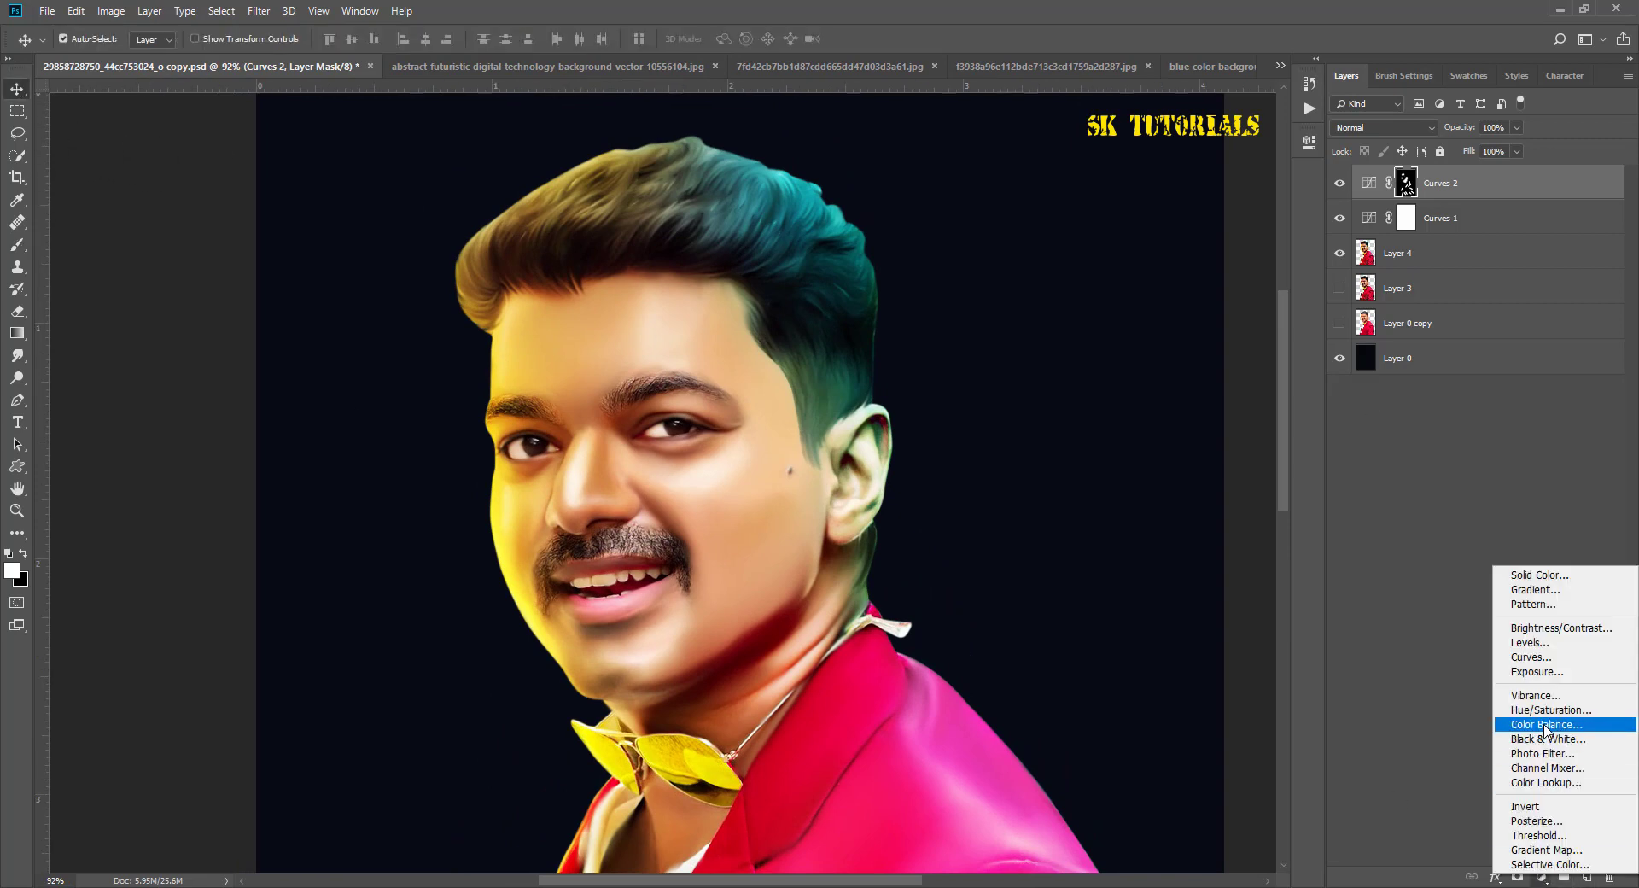
{"action": "left_click", "coordinate": [1528, 730]}
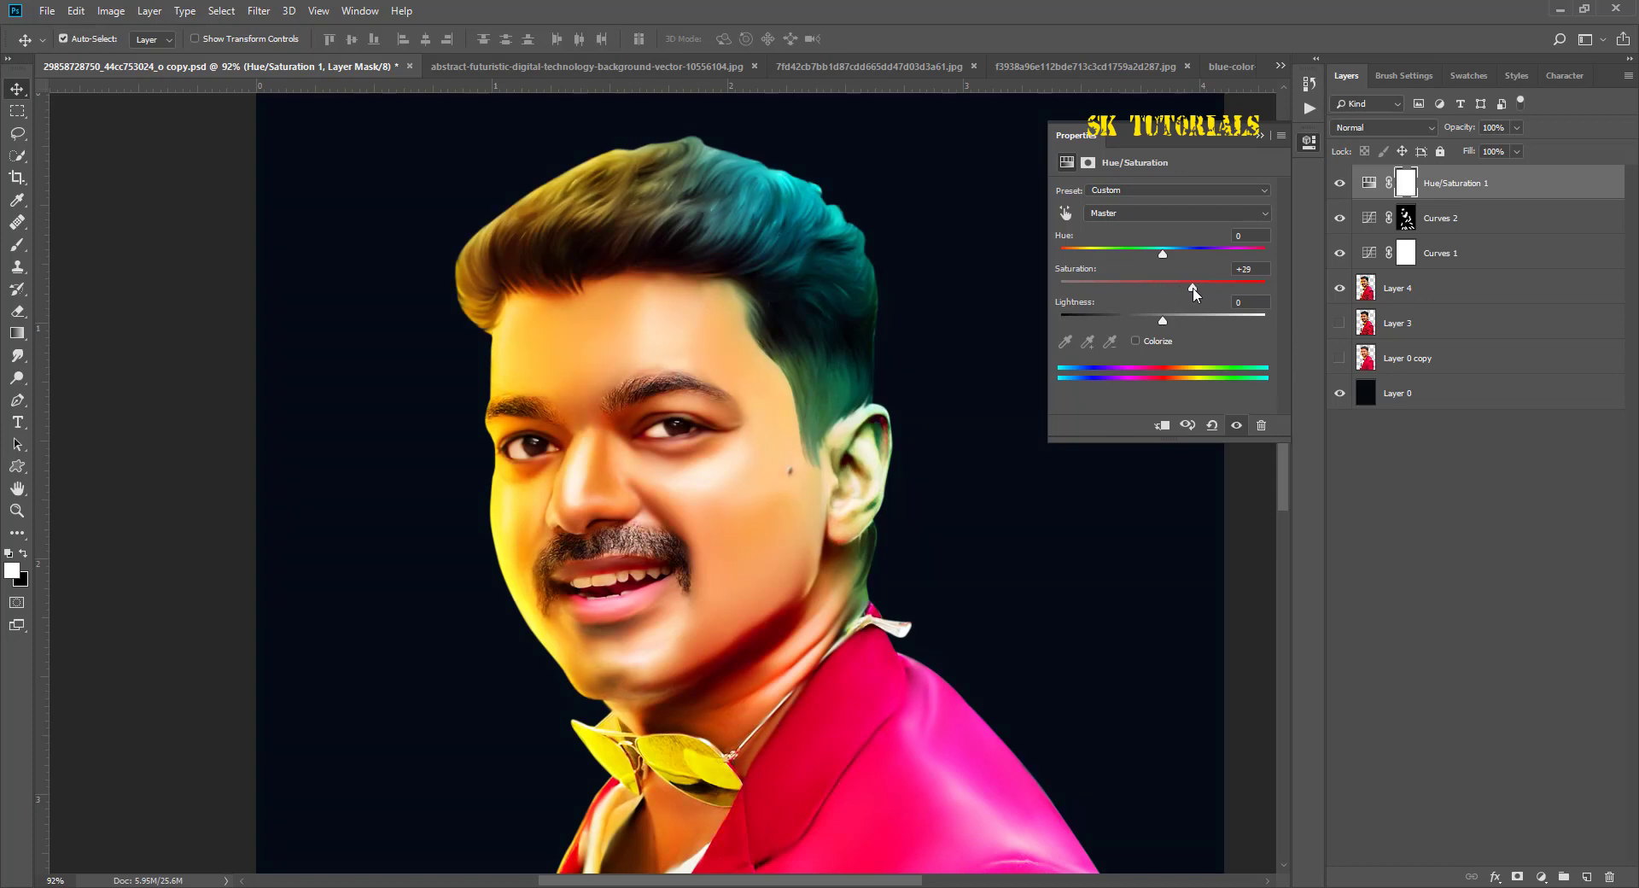
{"action": "left_click_drag", "start_coordinate": [1162, 254], "coordinate": [1158, 258]}
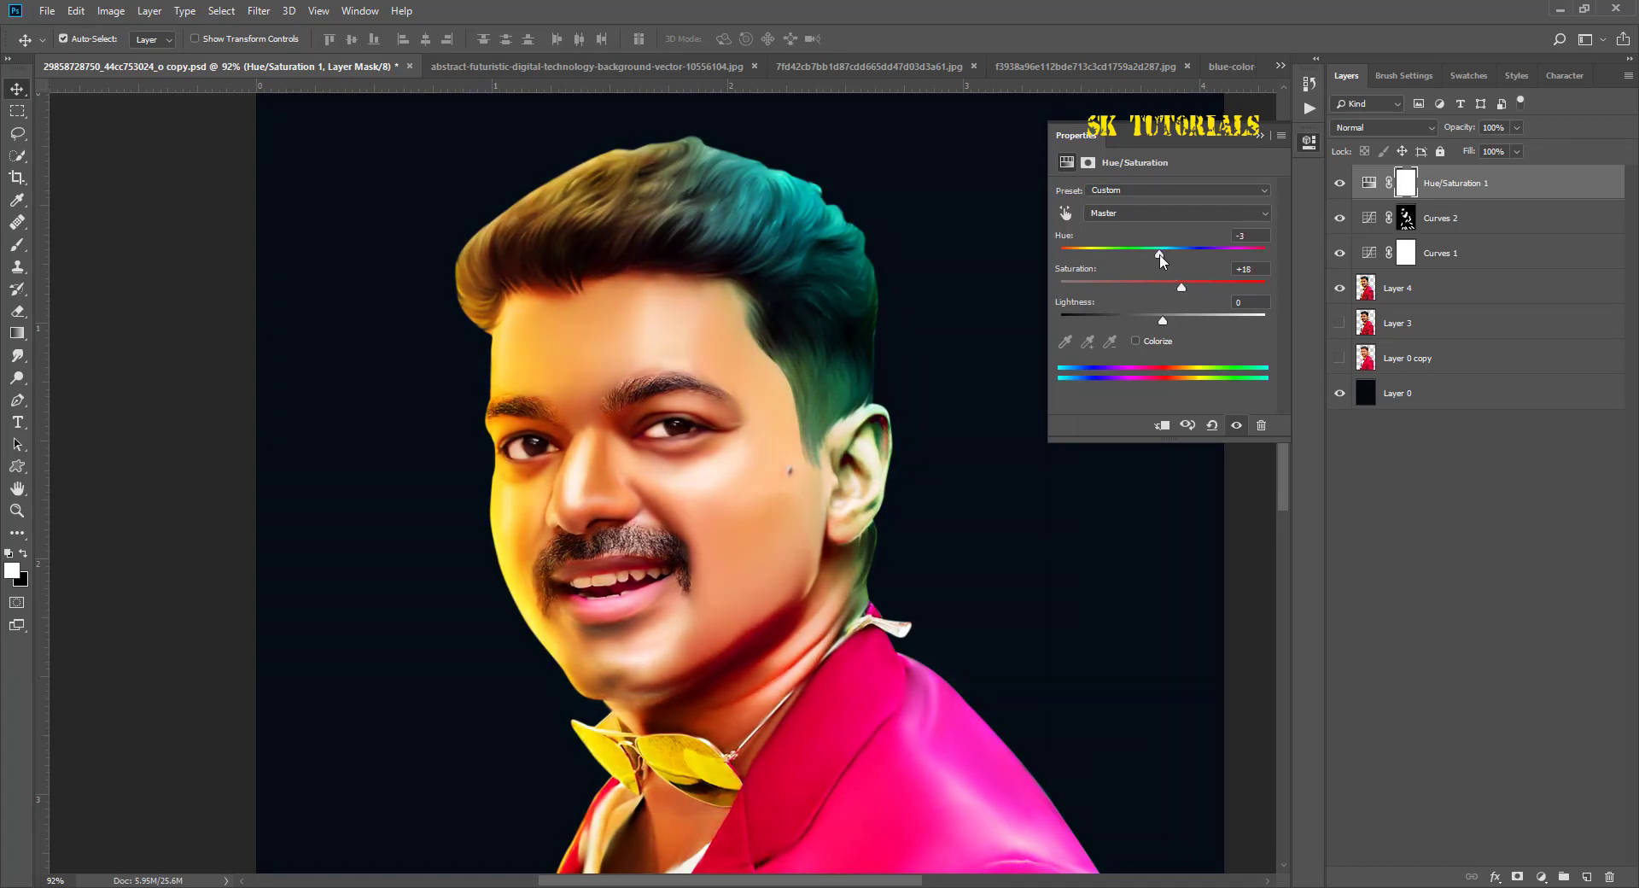
{"action": "left_click", "coordinate": [1309, 140]}
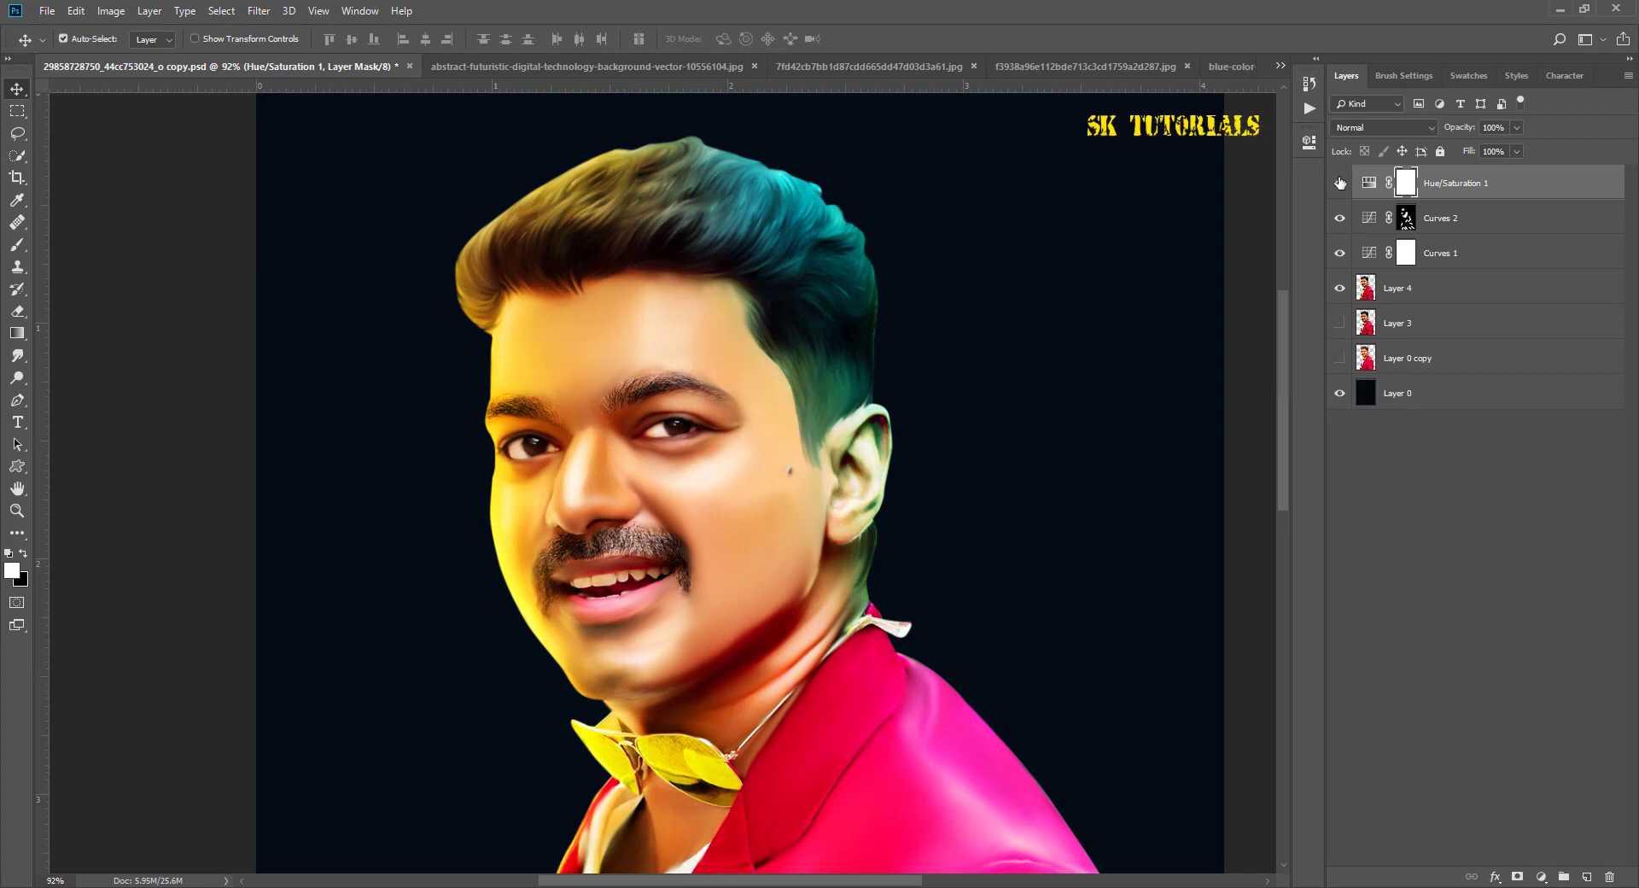
Step: Toggle Curves 2 and Curves 1 visibility to compare the portrait before and after
{"action": "scroll", "coordinate": [832, 384], "scroll_direction": "down", "scroll_amount": 2}
{"action": "scroll", "coordinate": [832, 383], "scroll_direction": "down", "scroll_amount": 1}
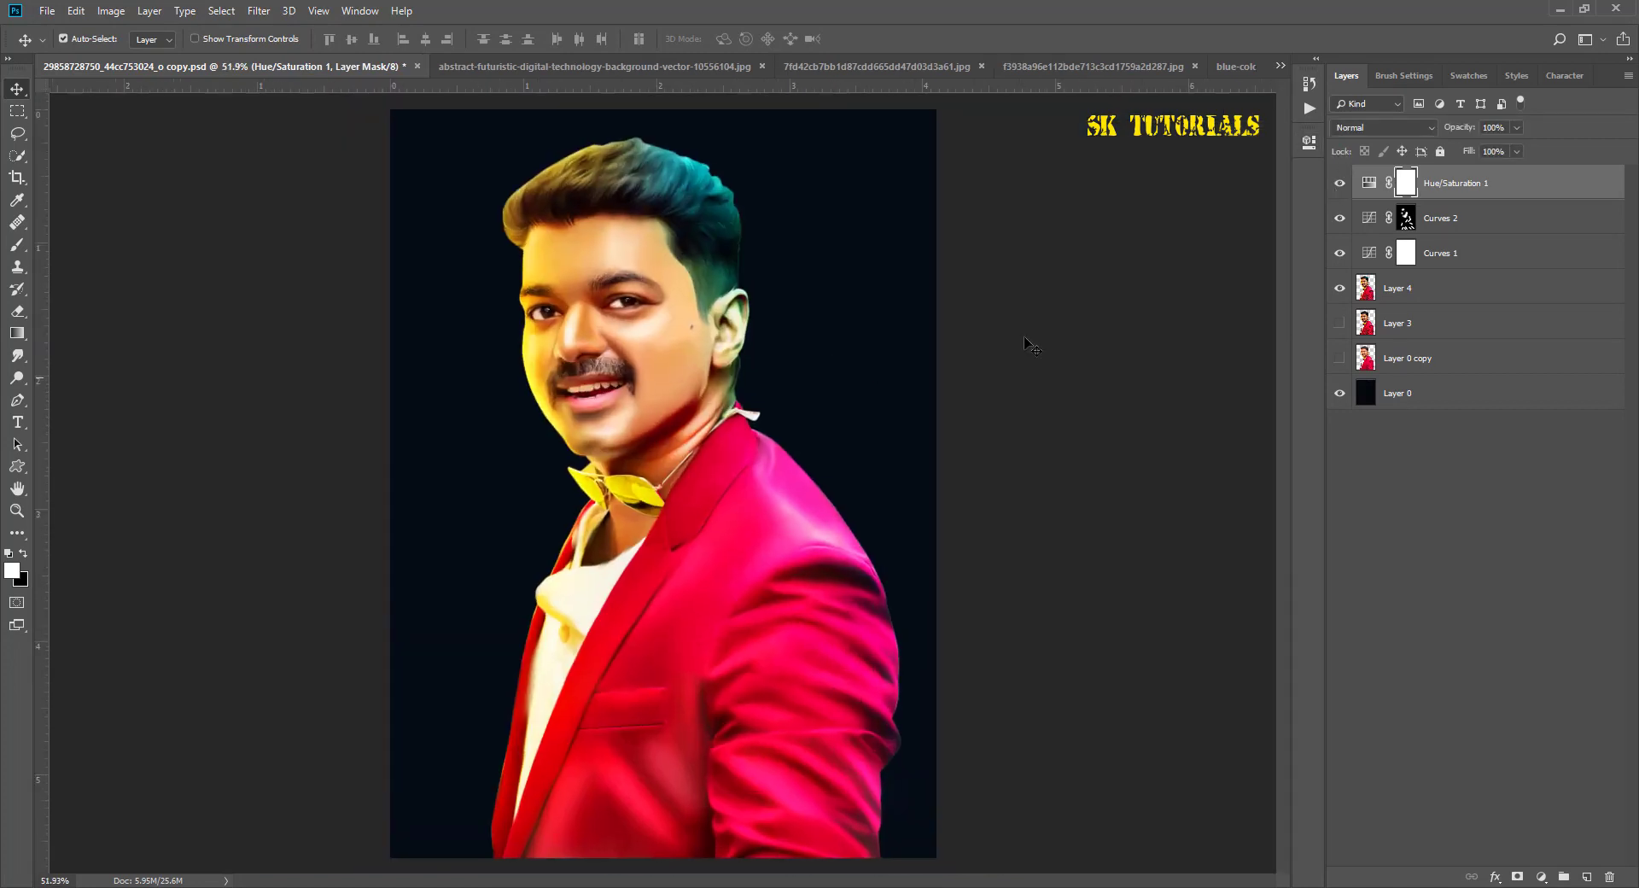
{"action": "scroll", "coordinate": [627, 337], "scroll_direction": "up", "scroll_amount": 2}
{"action": "left_click_drag", "start_coordinate": [631, 342], "coordinate": [685, 469]}
{"action": "scroll", "coordinate": [685, 468], "scroll_direction": "up", "scroll_amount": 2}
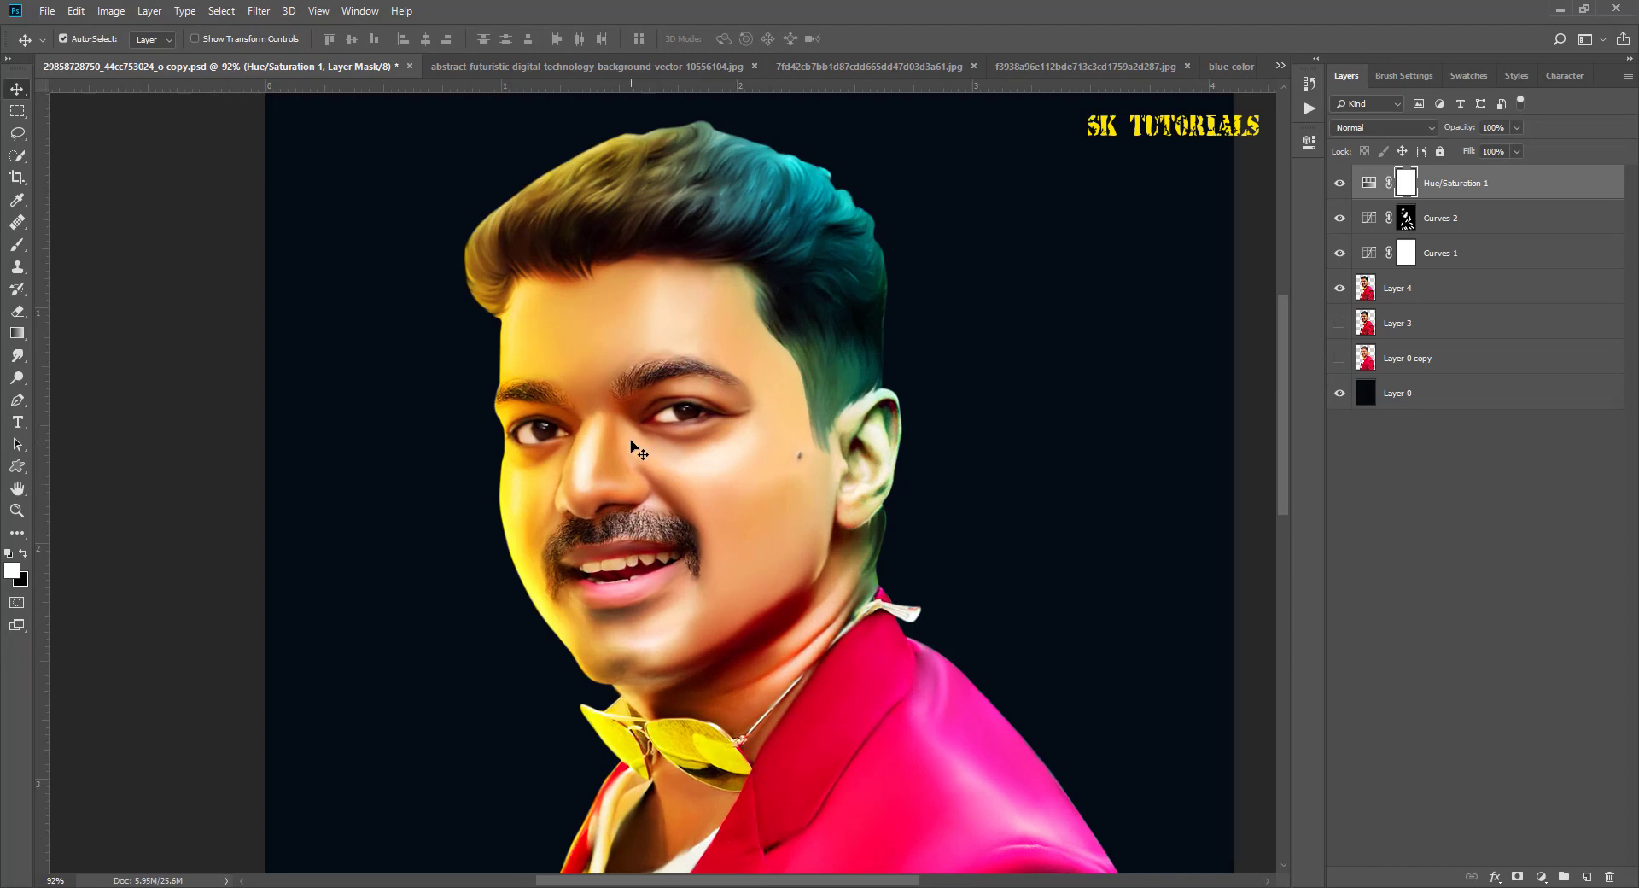
{"action": "scroll", "coordinate": [521, 520], "scroll_direction": "up", "scroll_amount": 1}
{"action": "scroll", "coordinate": [520, 520], "scroll_direction": "up", "scroll_amount": 1}
{"action": "left_click", "coordinate": [1451, 218]}
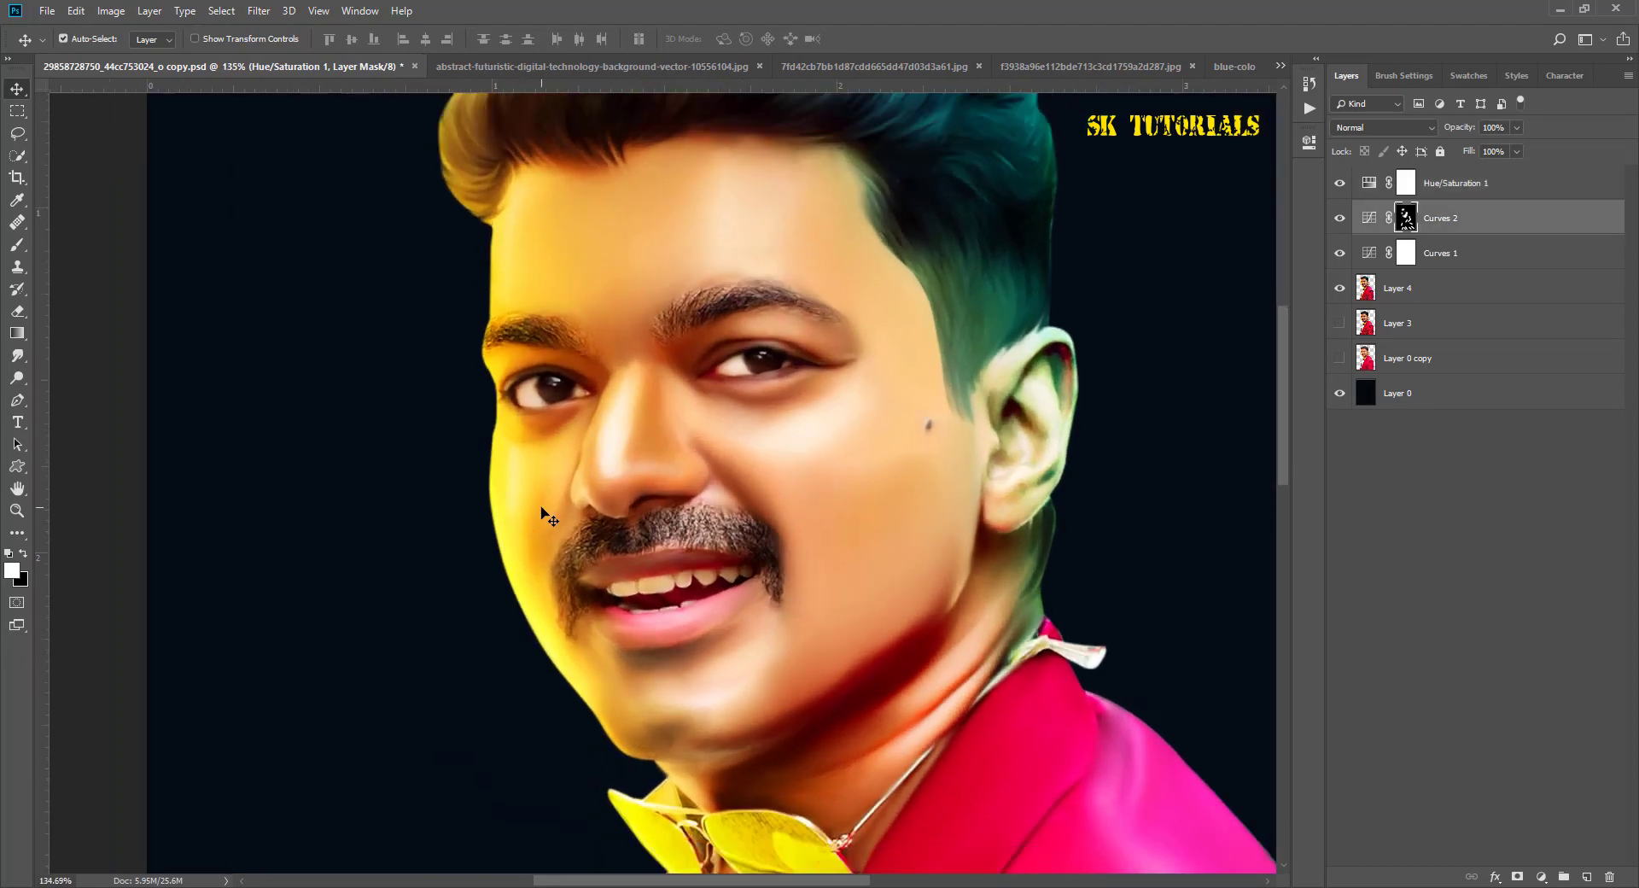
{"action": "left_click", "coordinate": [1338, 220]}
{"action": "left_click", "coordinate": [1337, 219]}
{"action": "left_click", "coordinate": [1340, 253]}
{"action": "left_click", "coordinate": [1339, 254]}
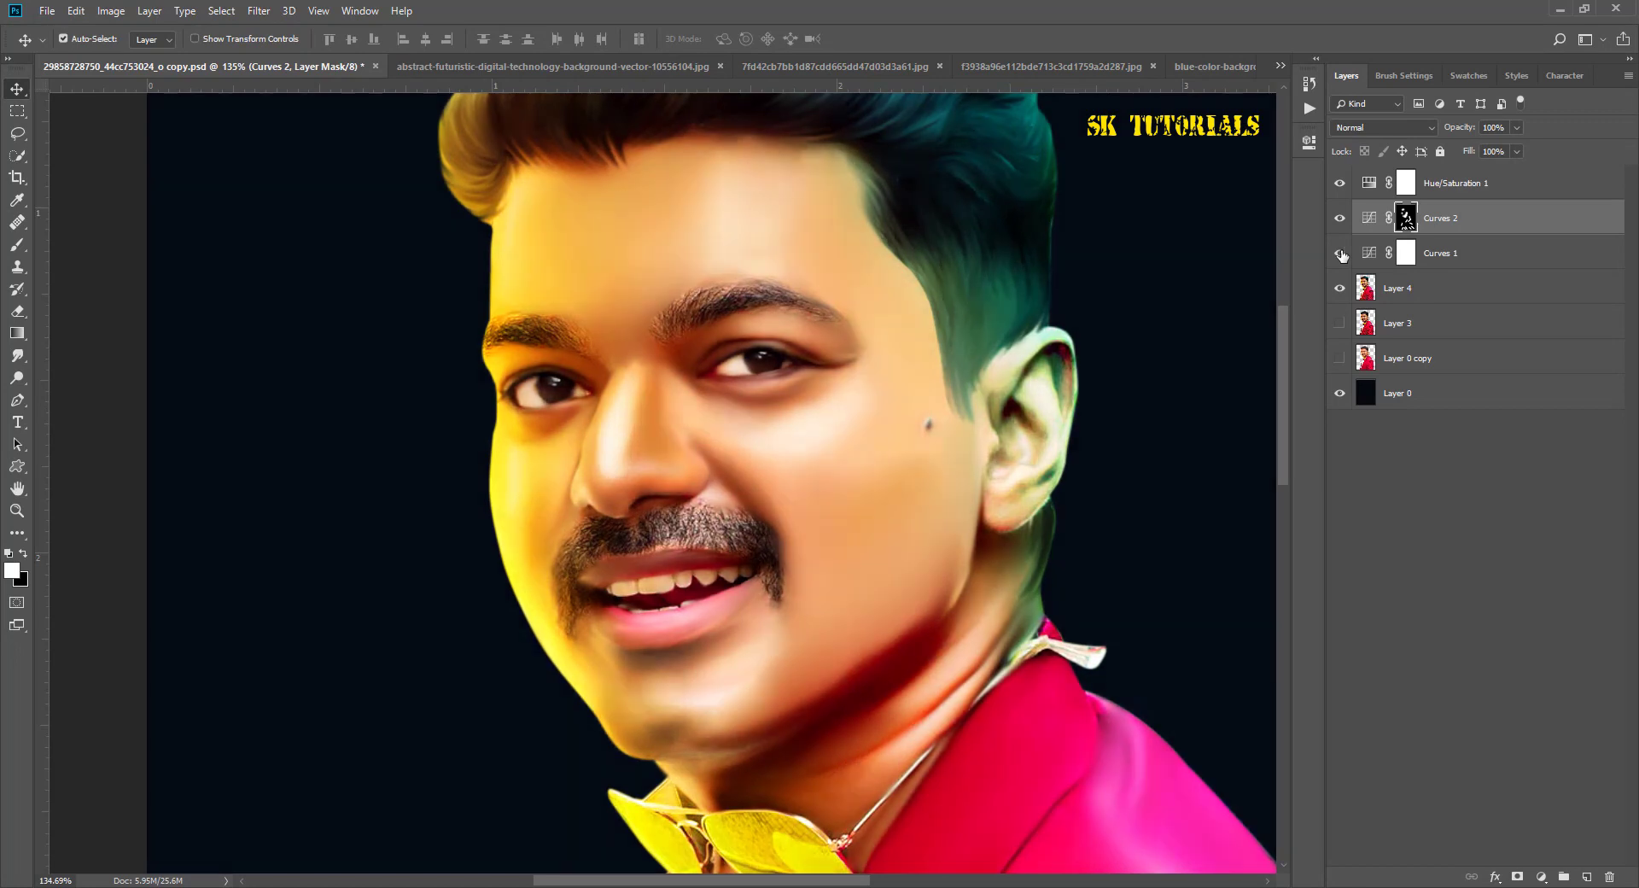
{"action": "left_click", "coordinate": [1339, 253]}
{"action": "left_click", "coordinate": [1339, 254]}
Step: Add a new empty Layer 5 above Hue/Saturation 1
{"action": "scroll", "coordinate": [917, 368], "scroll_direction": "down", "scroll_amount": 3}
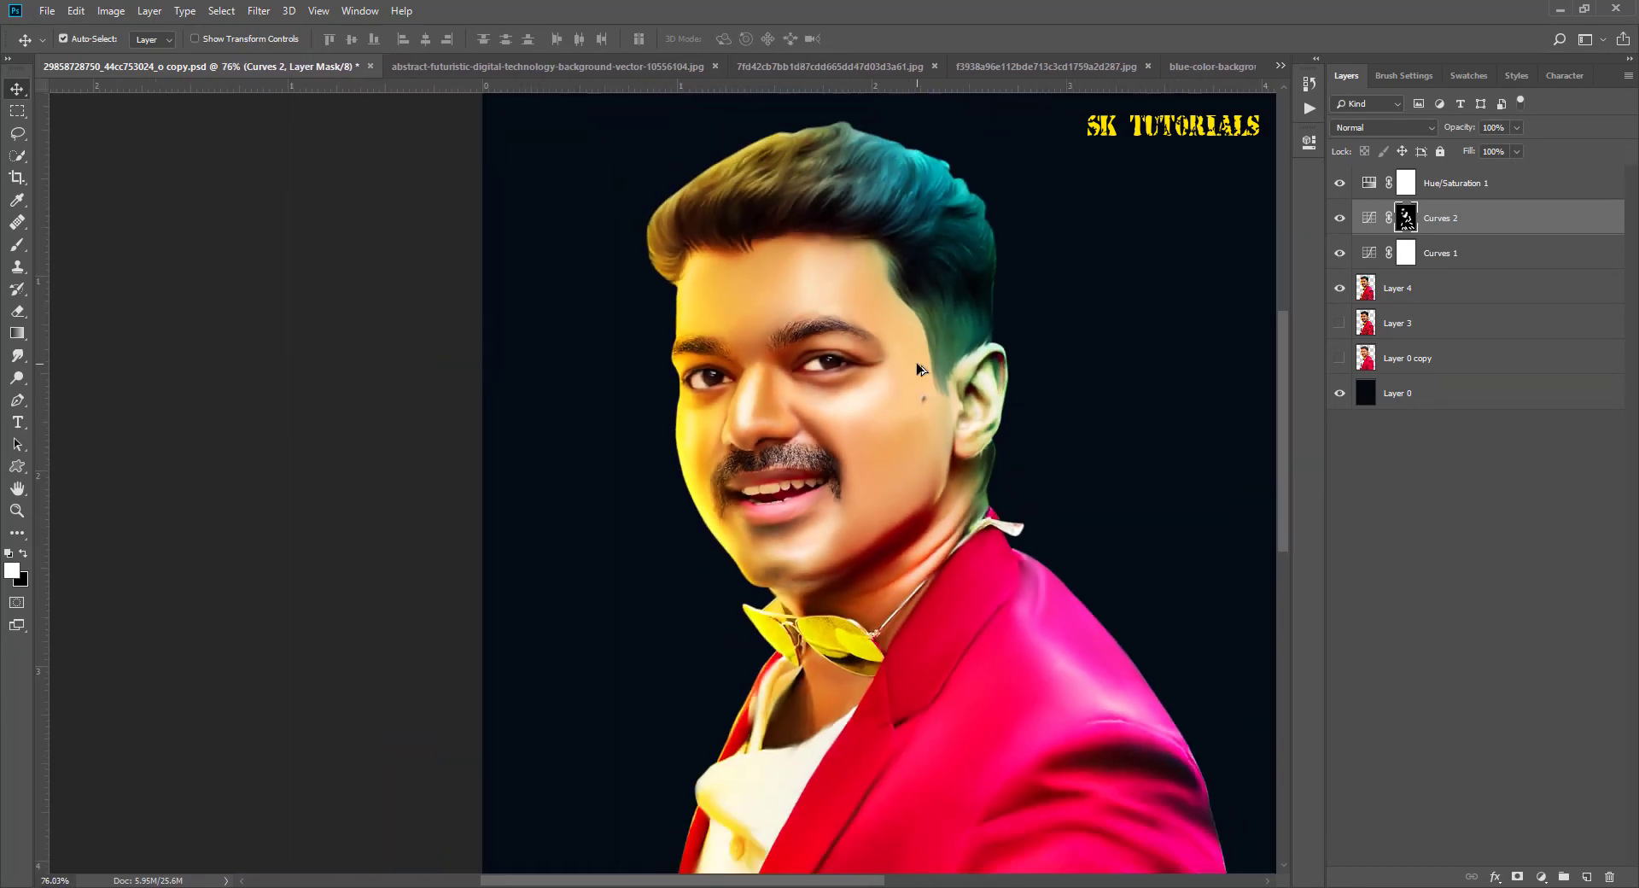
{"action": "scroll", "coordinate": [892, 457], "scroll_direction": "up", "scroll_amount": 1}
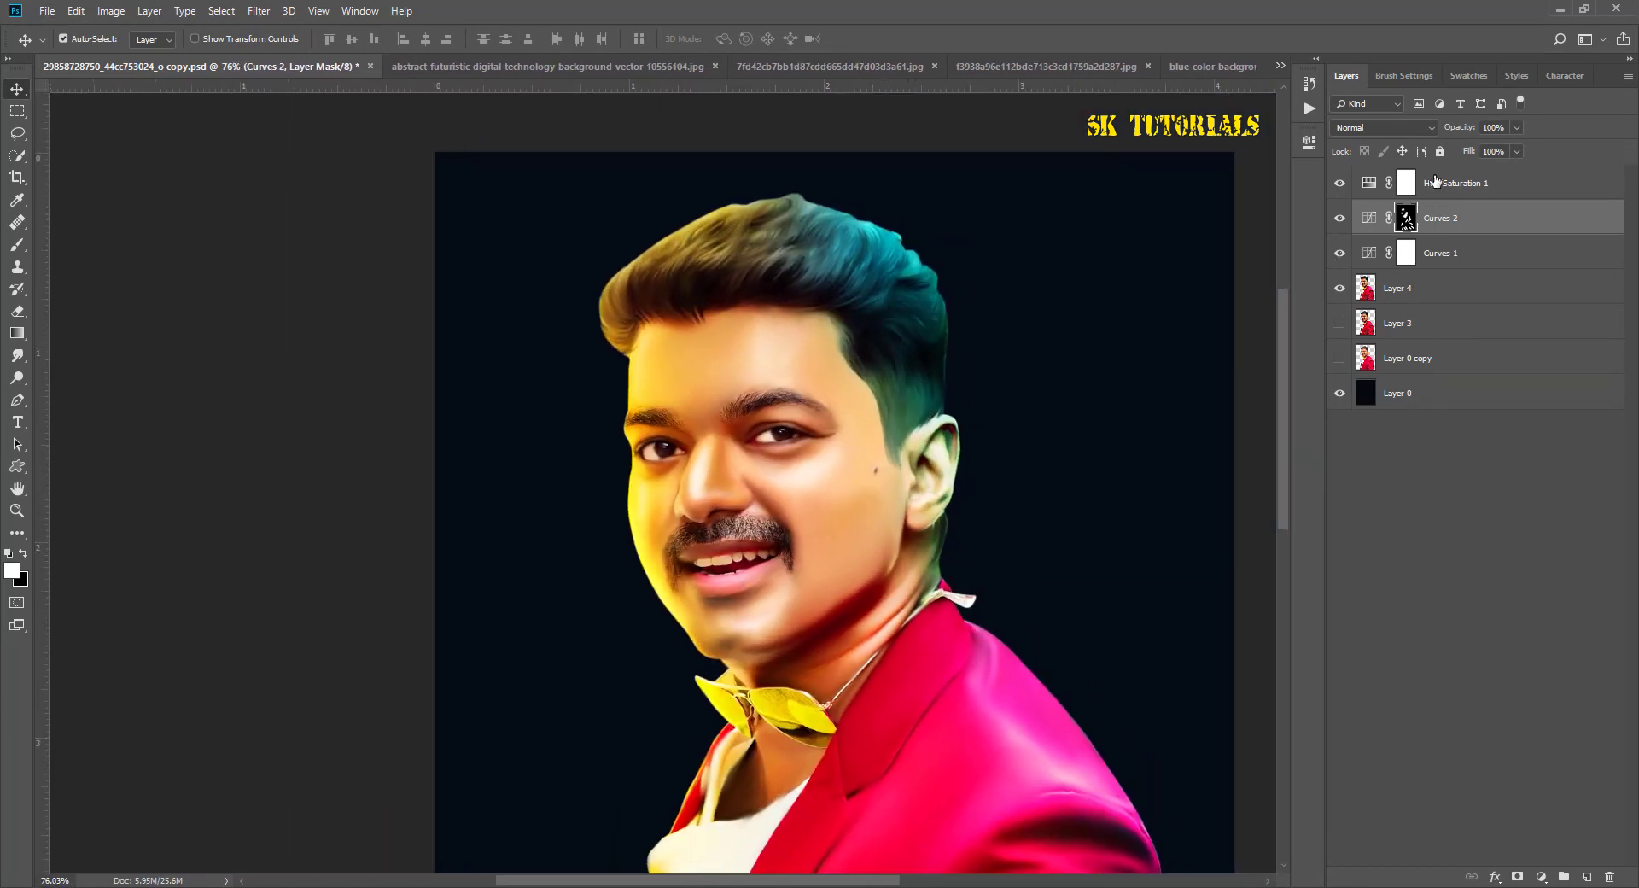
{"action": "left_click", "coordinate": [1435, 182]}
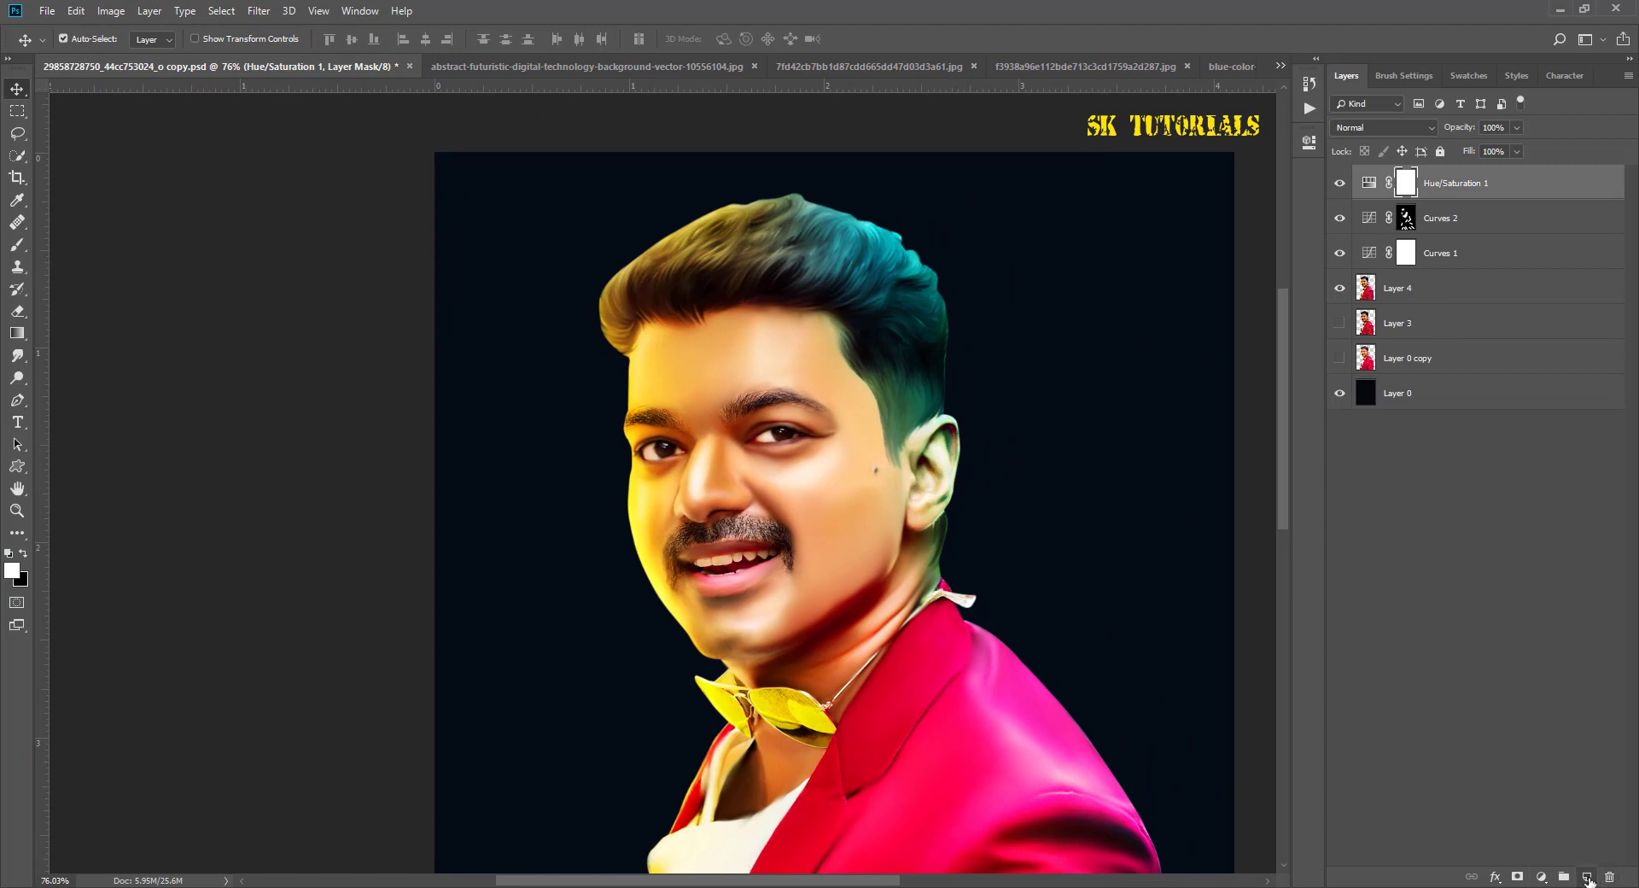
{"action": "left_click", "coordinate": [1587, 878]}
Step: Set up a white hard round brush at size 8
{"action": "left_click", "coordinate": [21, 249]}
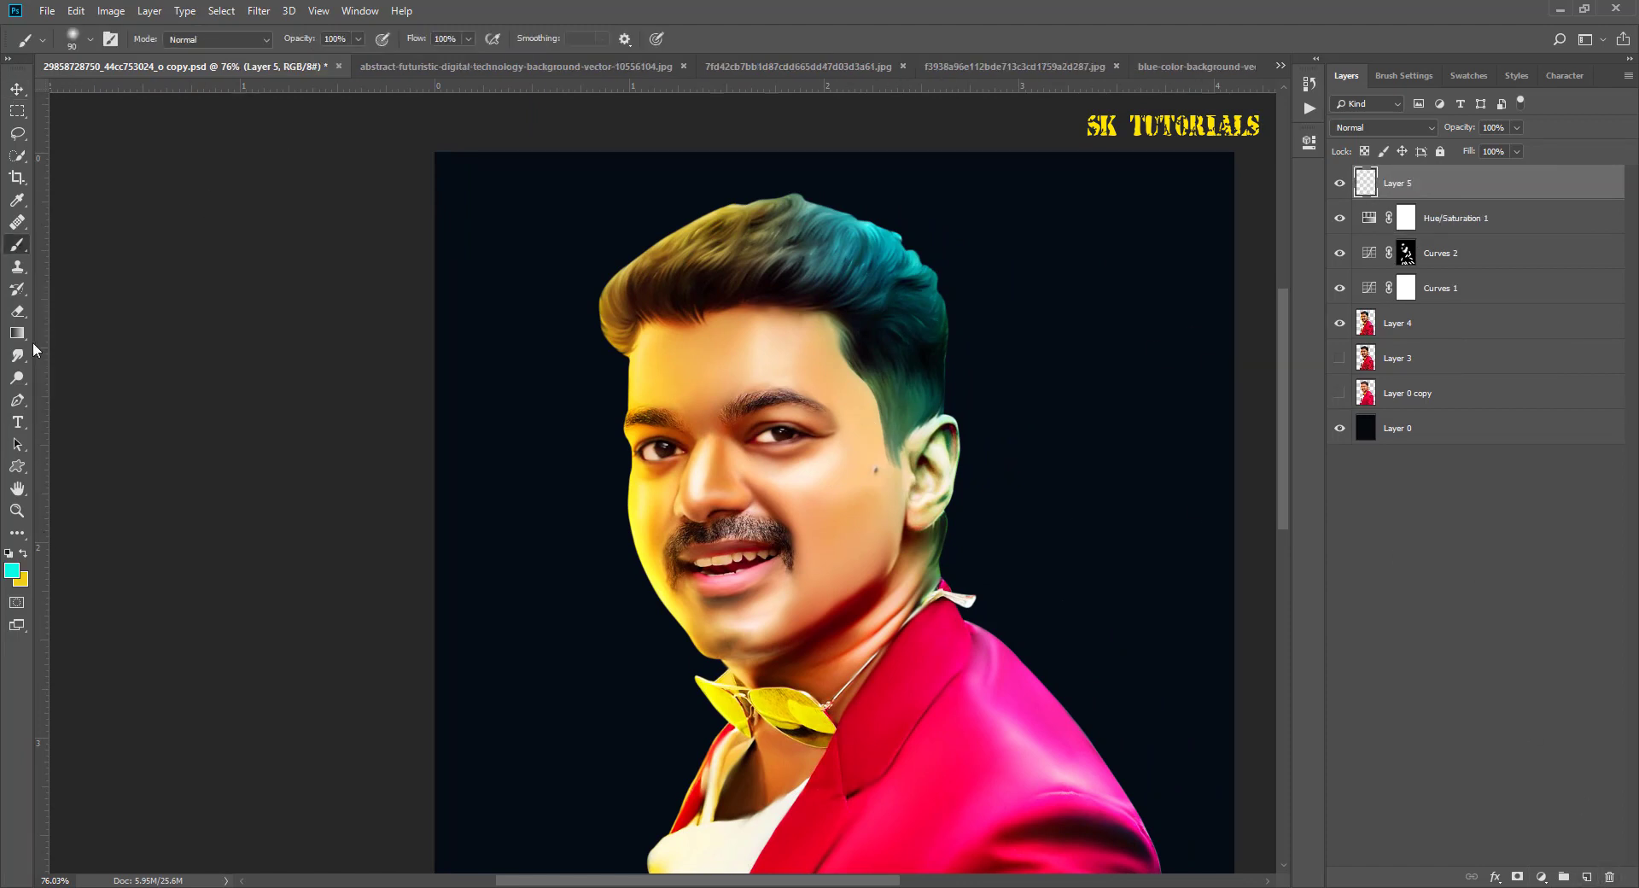
{"action": "left_click", "coordinate": [9, 554]}
{"action": "left_click", "coordinate": [20, 580]}
{"action": "left_click", "coordinate": [1332, 424]}
{"action": "left_click", "coordinate": [22, 553]}
{"action": "right_click", "coordinate": [539, 393]}
{"action": "left_click", "coordinate": [519, 275]}
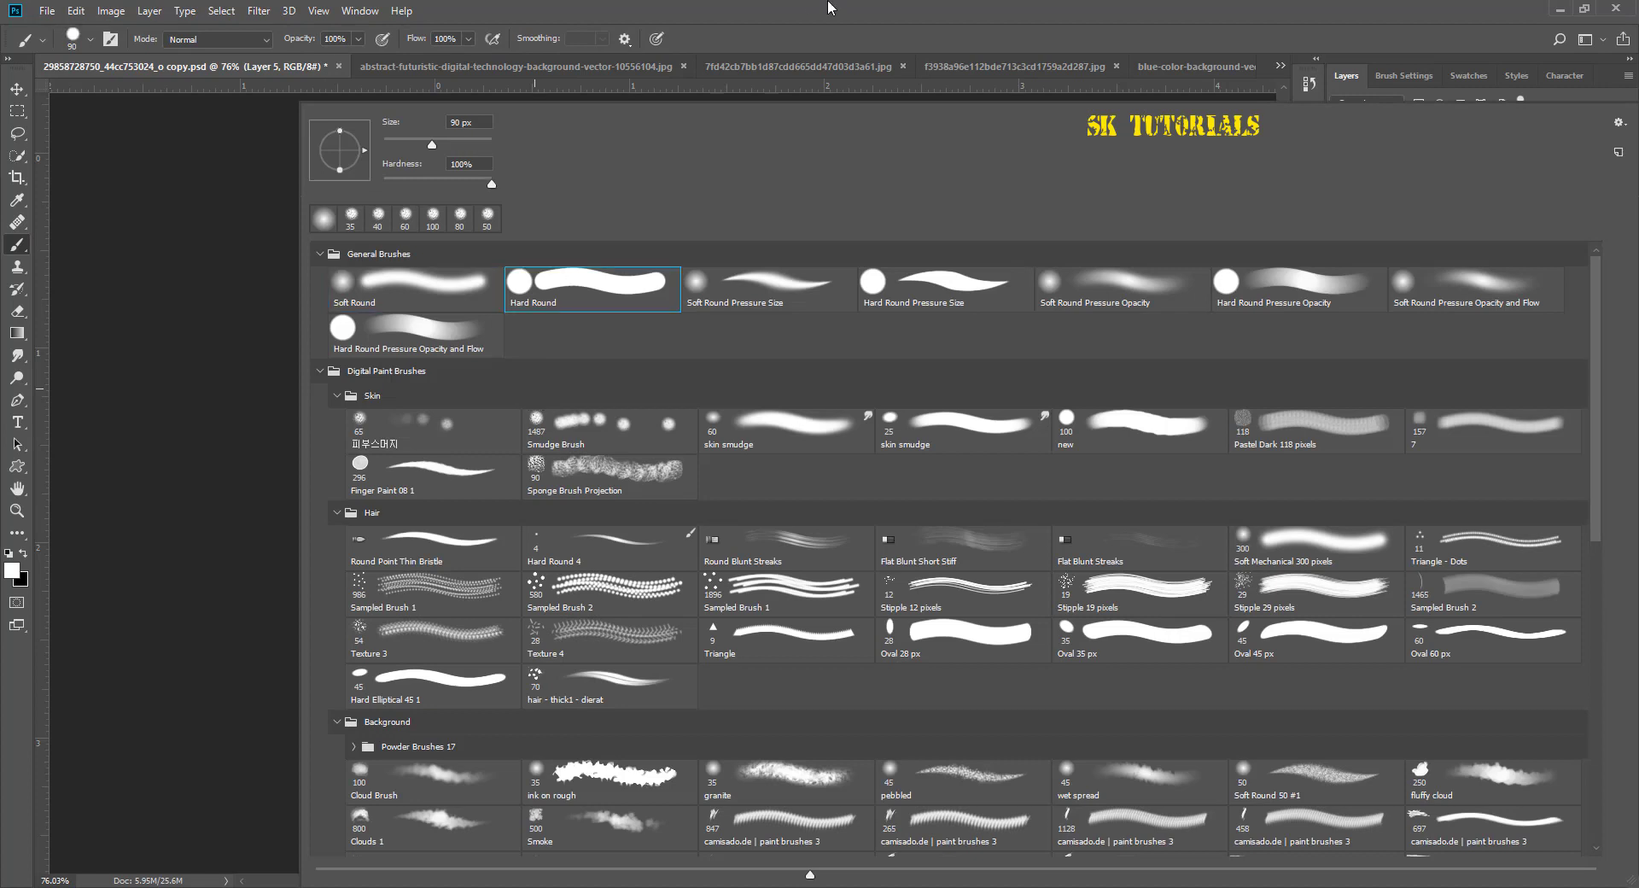
{"action": "key", "text": "Return"}
{"action": "scroll", "coordinate": [648, 414], "scroll_direction": "up", "scroll_amount": 3}
{"action": "key", "text": "bracketleft"}
{"action": "key", "text": "bracketleft"}
{"action": "key", "text": "bracketleft"}
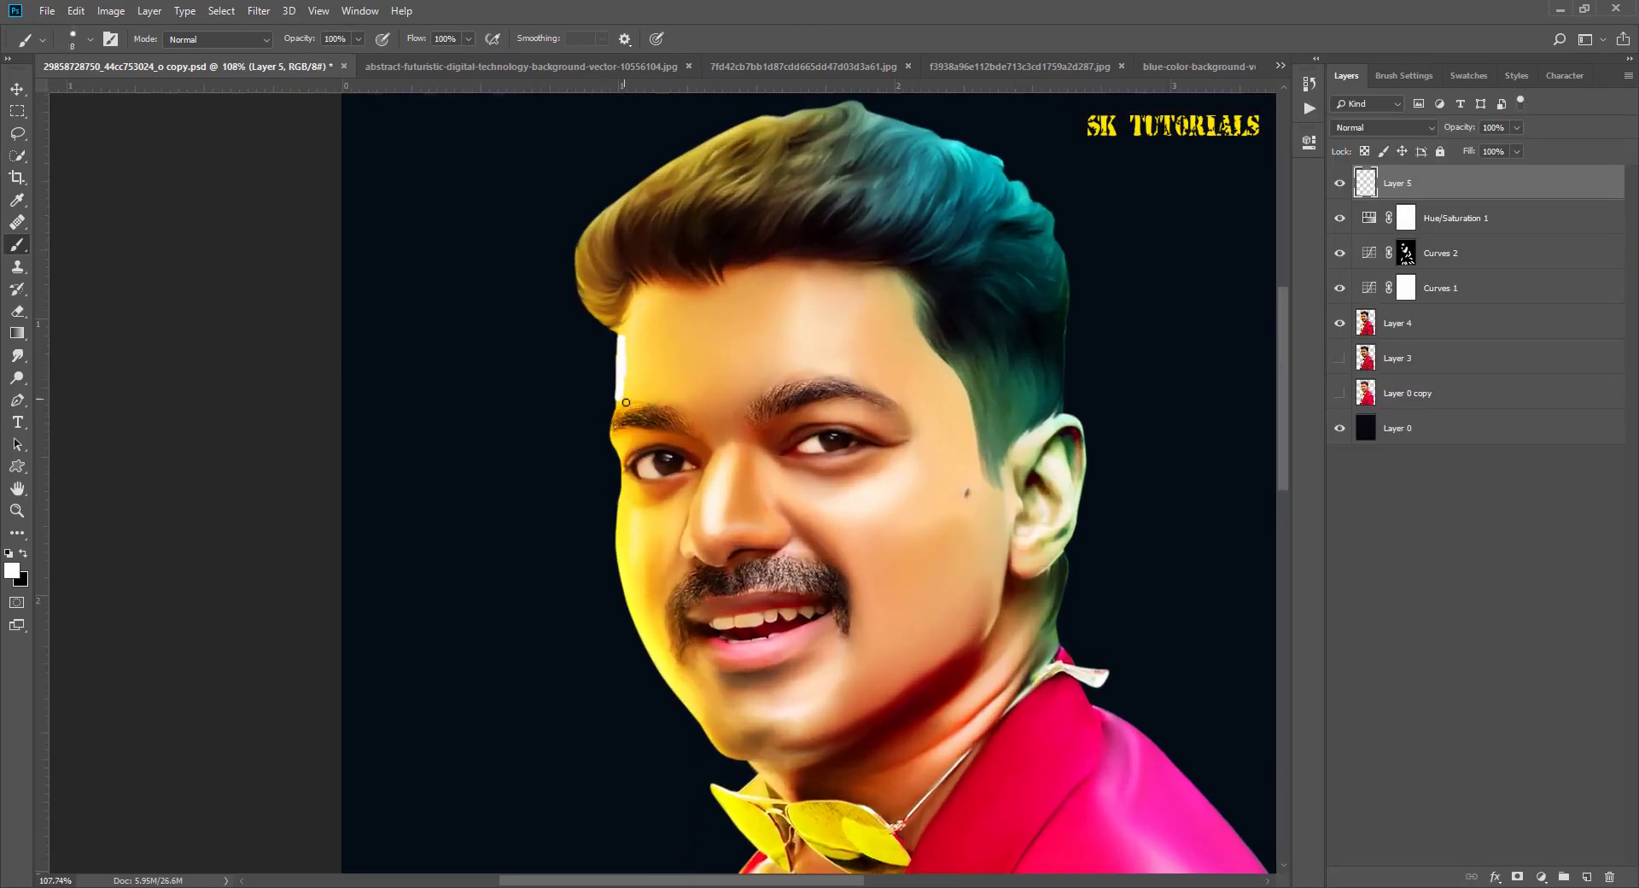
Step: Paint thin white rim strokes along the forehead edge, left face edge and jaw
{"action": "scroll", "coordinate": [626, 402], "scroll_direction": "up", "scroll_amount": 2}
{"action": "scroll", "coordinate": [626, 402], "scroll_direction": "up", "scroll_amount": 2}
{"action": "key", "text": "ctrl+z"}
{"action": "left_click_drag", "start_coordinate": [616, 307], "coordinate": [617, 352]}
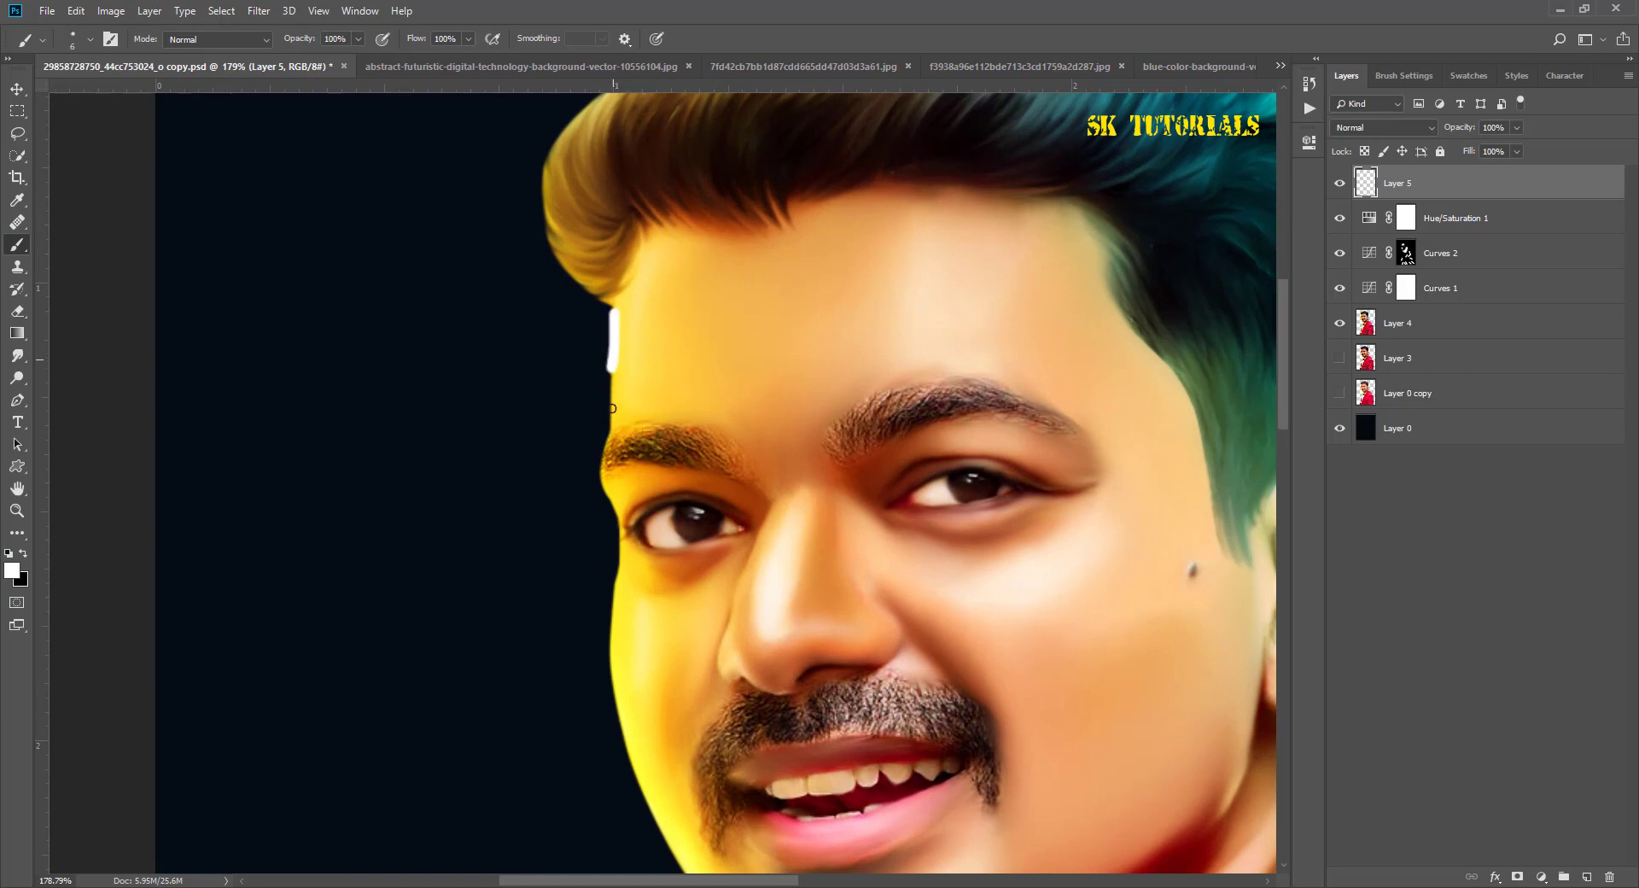
{"action": "scroll", "coordinate": [604, 447], "scroll_direction": "down", "scroll_amount": 2}
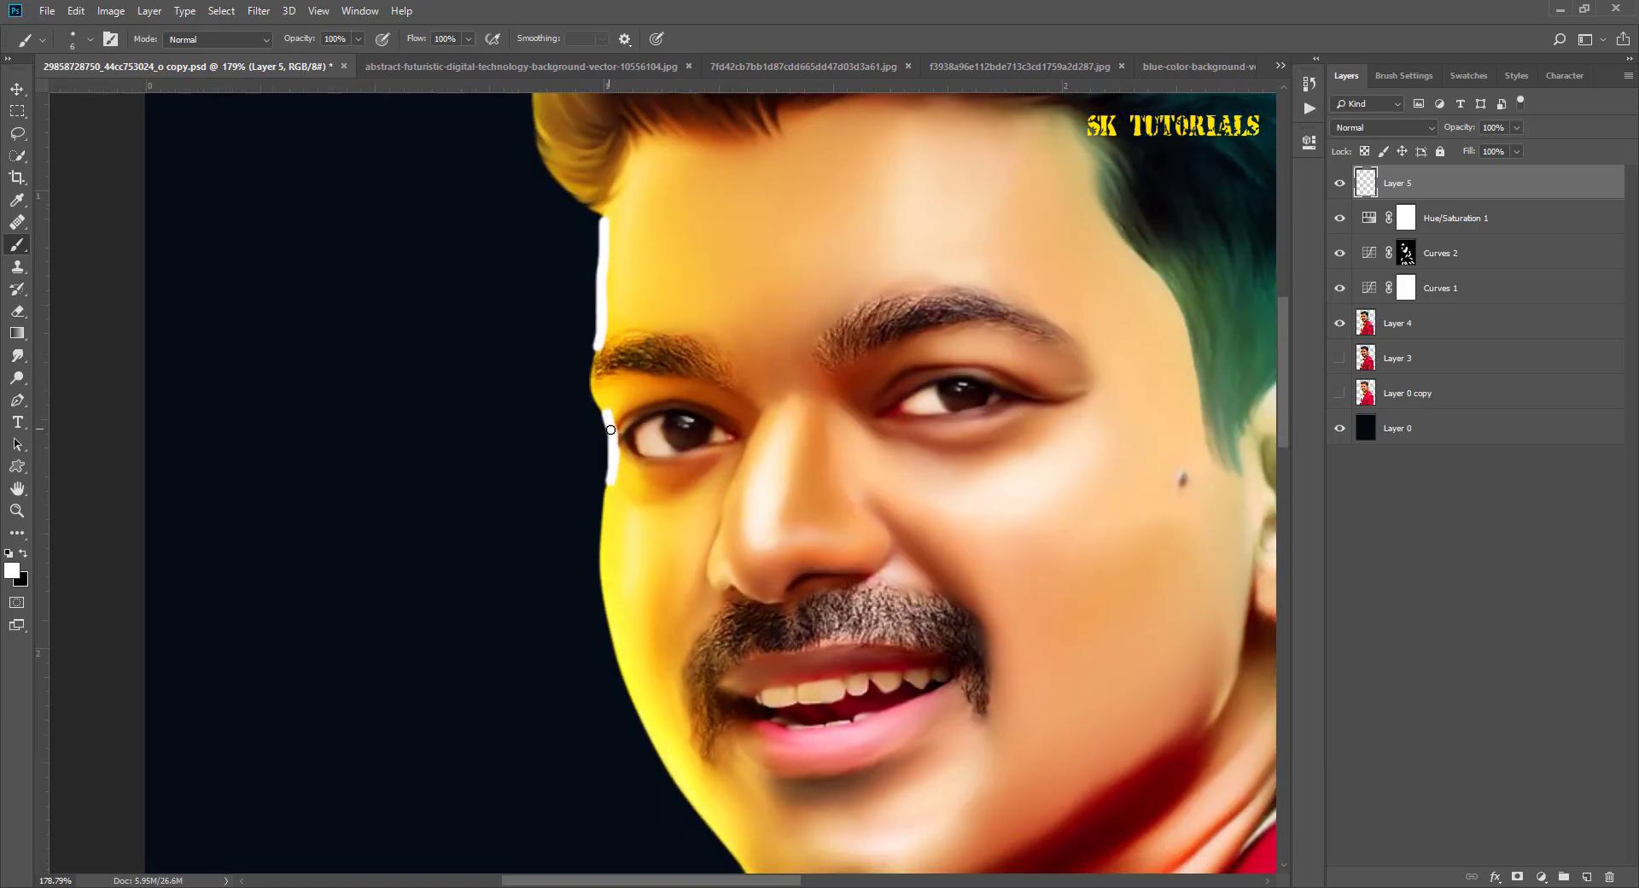
{"action": "left_click_drag", "start_coordinate": [596, 382], "coordinate": [596, 365]}
{"action": "scroll", "coordinate": [618, 478], "scroll_direction": "down", "scroll_amount": 3}
{"action": "mouse_move", "coordinate": [676, 666]}
{"action": "left_mouse_down"}
{"action": "mouse_move", "coordinate": [604, 540]}
{"action": "mouse_move", "coordinate": [596, 354]}
{"action": "left_mouse_up"}
{"action": "scroll", "coordinate": [630, 427], "scroll_direction": "down", "scroll_amount": 5}
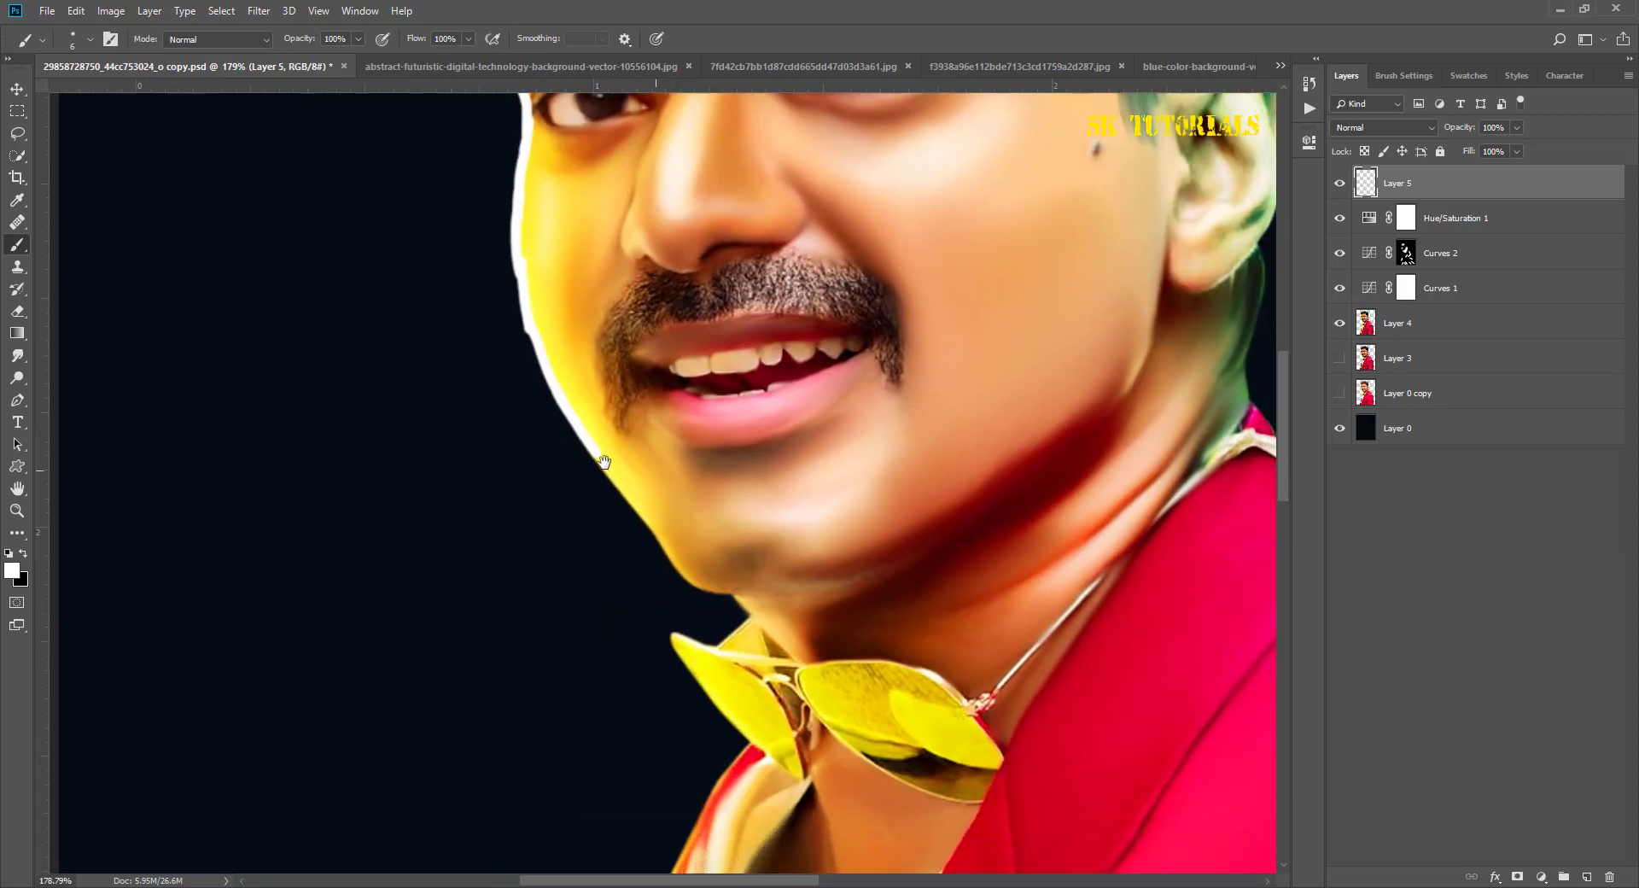
{"action": "left_click_drag", "start_coordinate": [597, 445], "coordinate": [680, 571]}
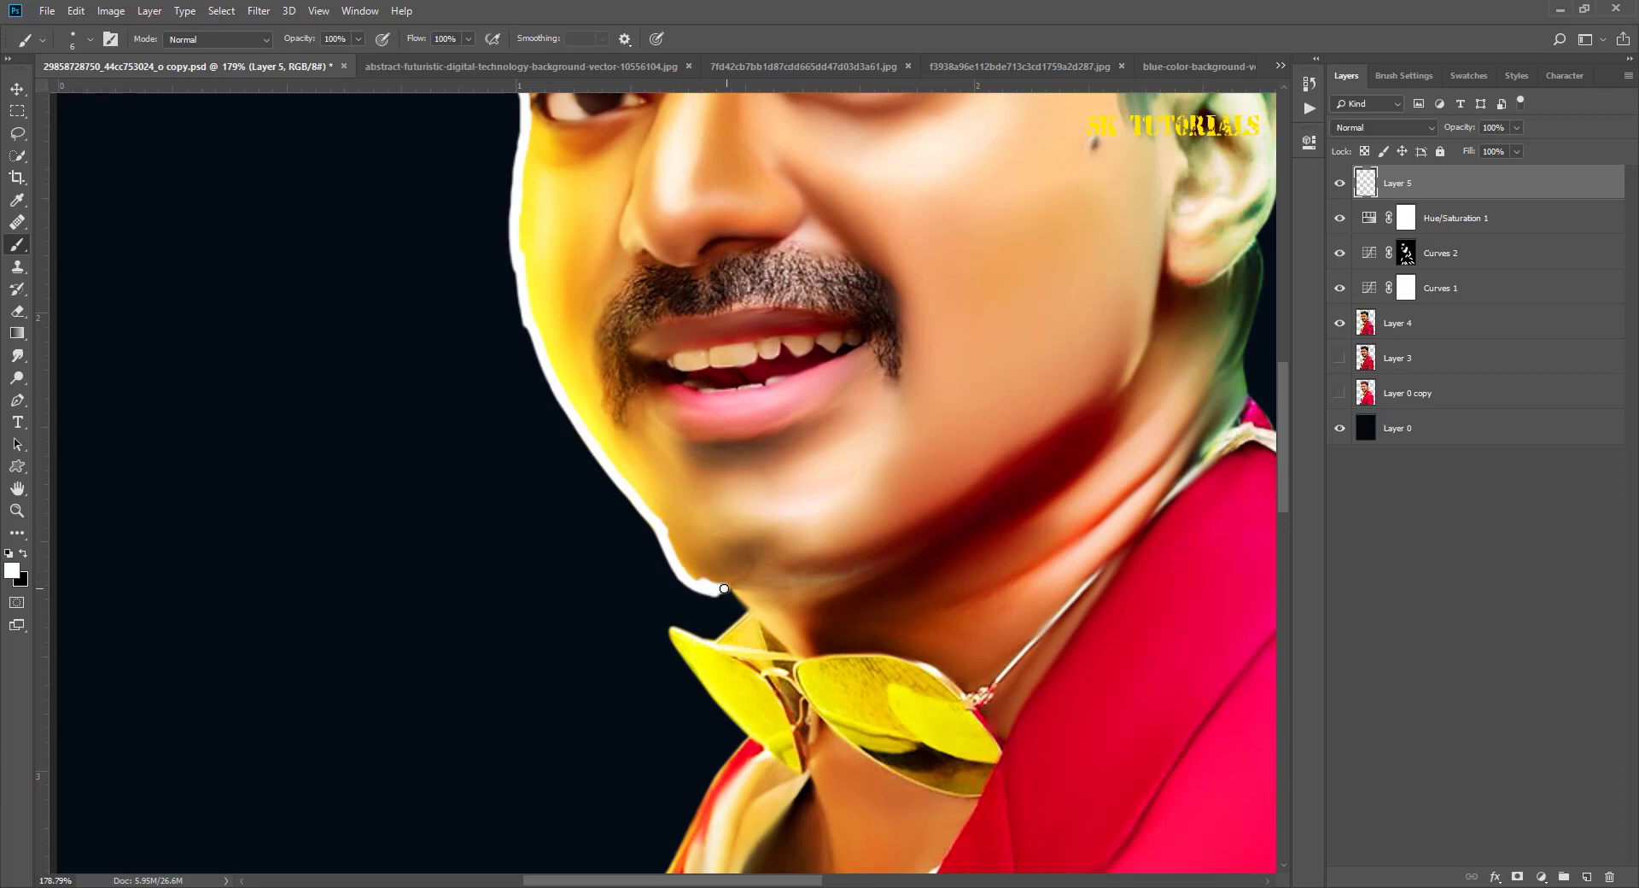
{"action": "scroll", "coordinate": [656, 422], "scroll_direction": "down", "scroll_amount": 5}
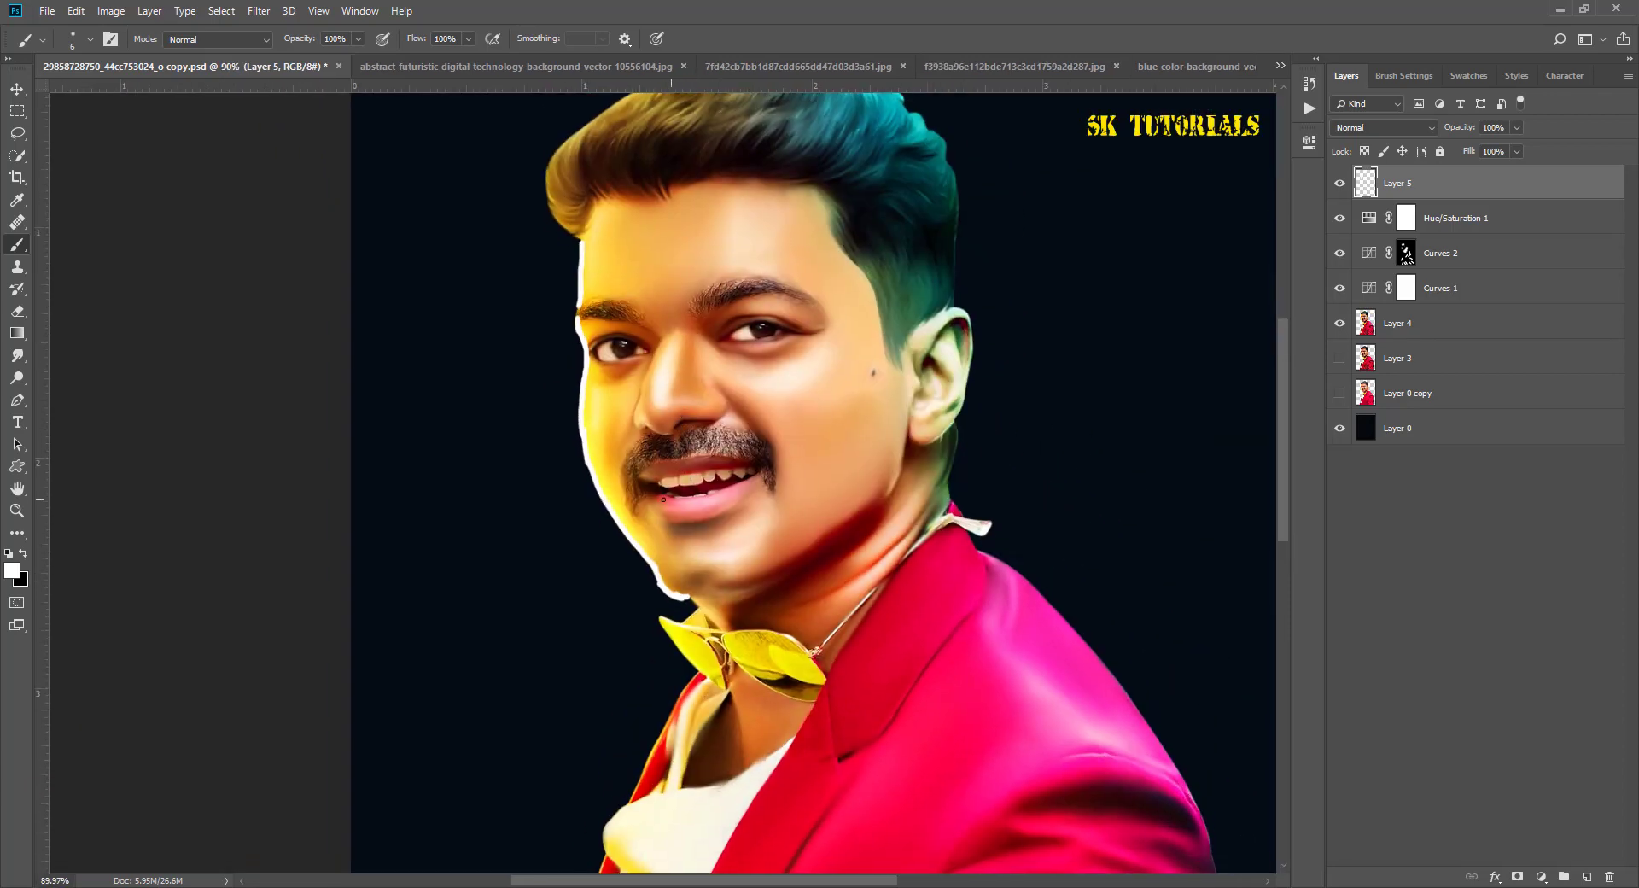
Step: Soften the rim with a 29.1 px Gaussian Blur and delete the glow spilling onto the background
{"action": "left_click", "coordinate": [264, 12]}
{"action": "left_click", "coordinate": [512, 273]}
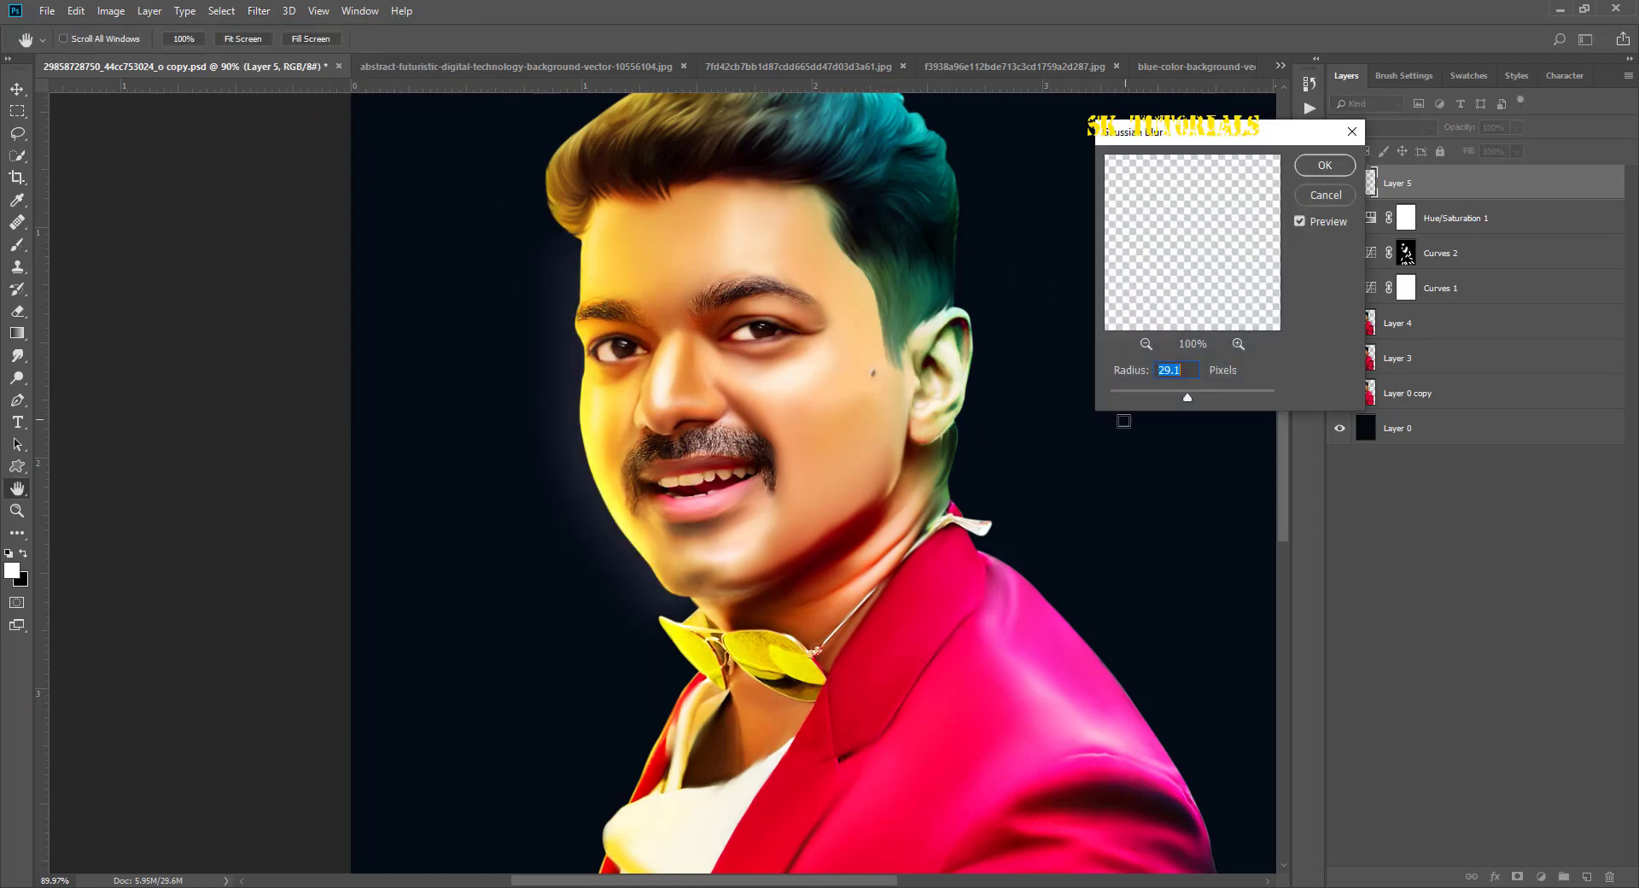
{"action": "left_click", "coordinate": [1325, 164]}
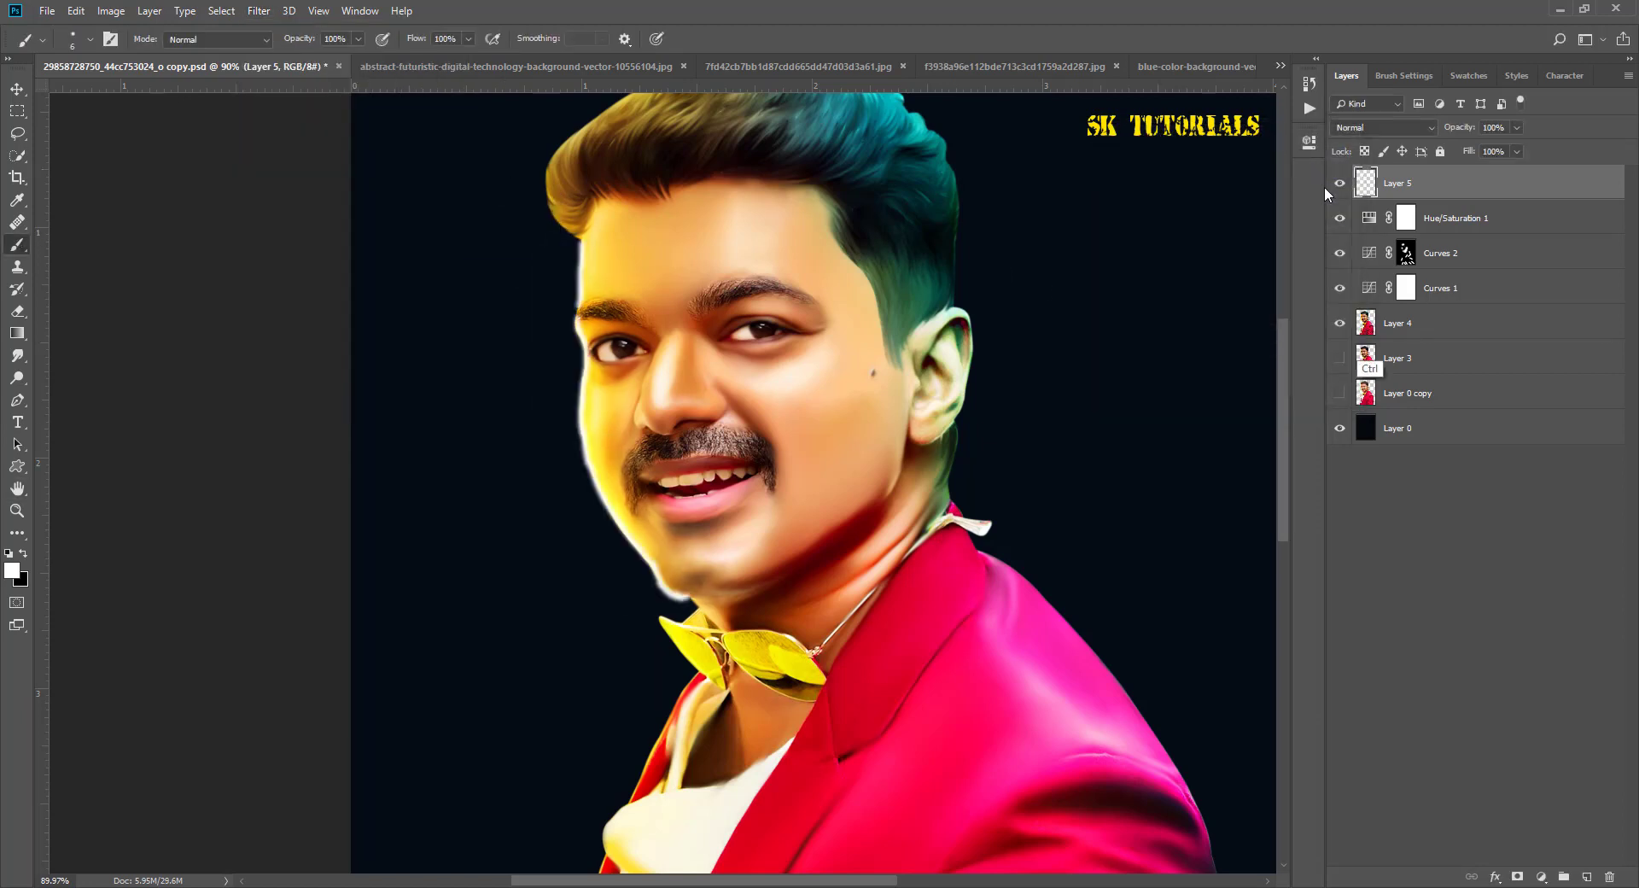
{"action": "left_click", "coordinate": [1325, 192], "text": "ctrl"}
{"action": "key", "text": "Delete"}
{"action": "key", "text": "ctrl+d"}
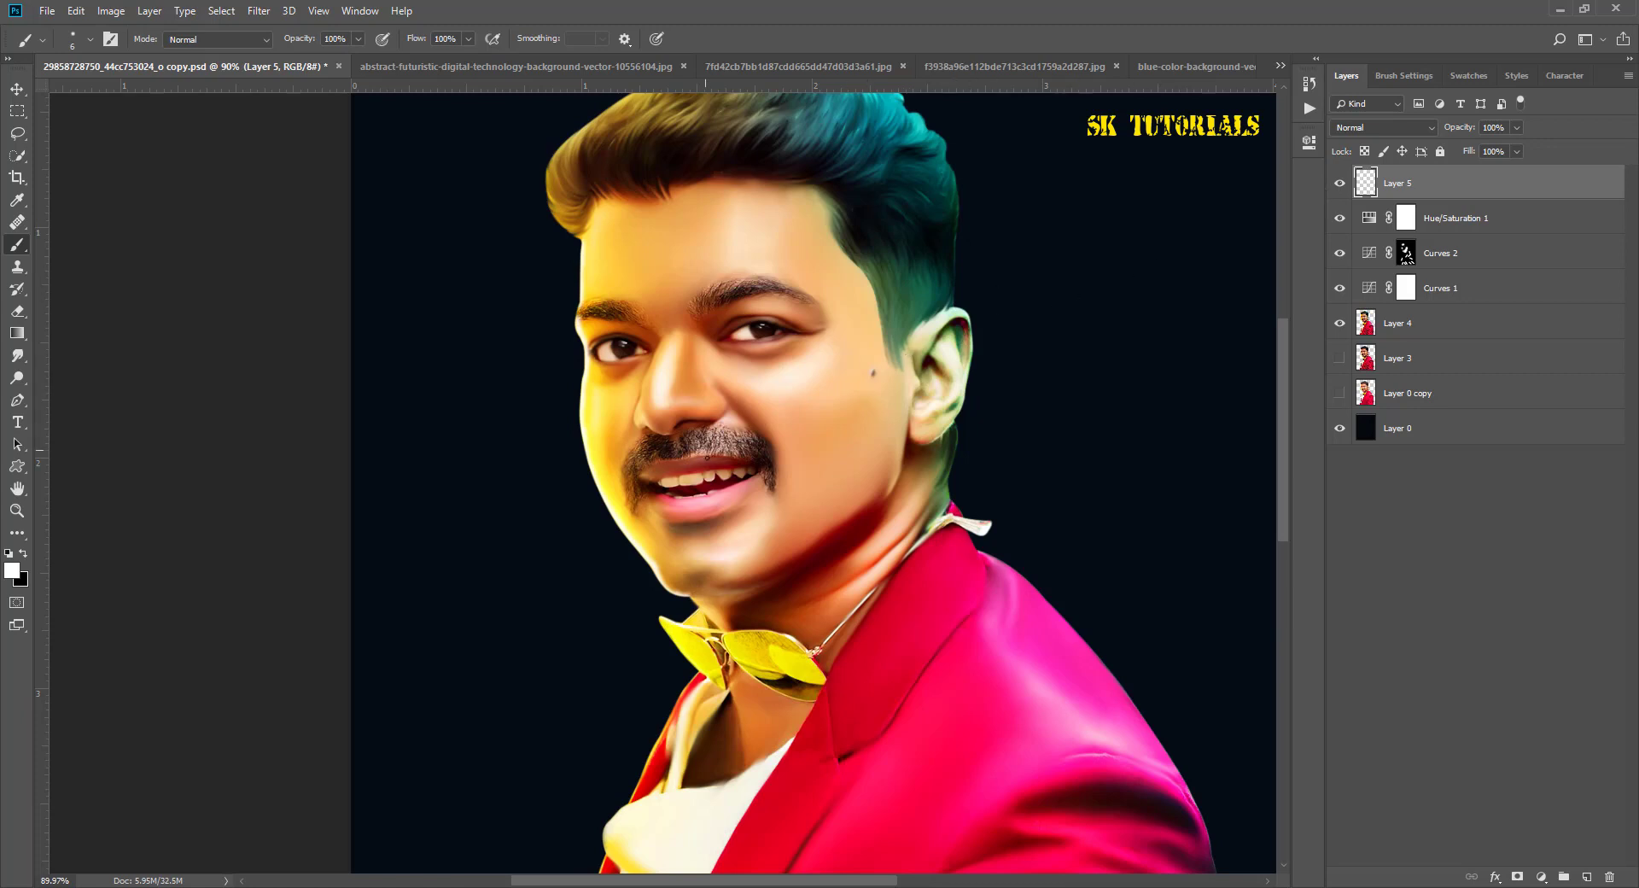
Step: Paint a white rim stroke down the right jaw on a new Layer 6
{"action": "scroll", "coordinate": [893, 529], "scroll_direction": "up", "scroll_amount": 3}
{"action": "left_click_drag", "start_coordinate": [893, 529], "coordinate": [931, 465]}
{"action": "key", "text": "ctrl+z"}
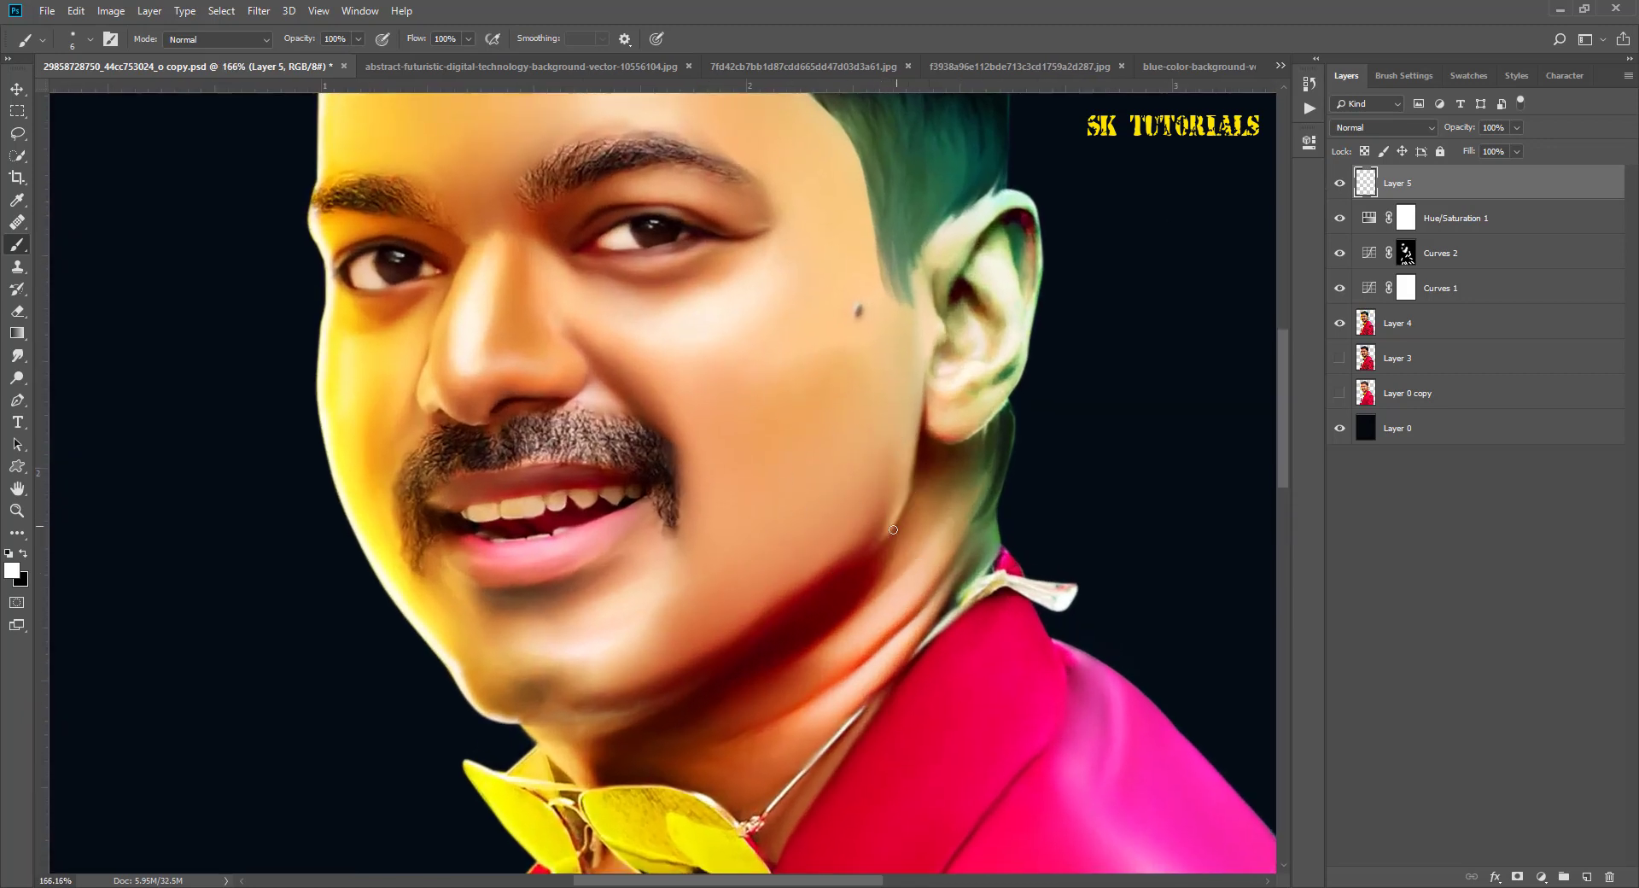
{"action": "left_click_drag", "start_coordinate": [880, 534], "coordinate": [920, 405]}
{"action": "key", "text": "ctrl+z"}
{"action": "left_click", "coordinate": [1586, 877]}
{"action": "left_click_drag", "start_coordinate": [919, 385], "coordinate": [878, 543]}
{"action": "key", "text": "ctrl+z"}
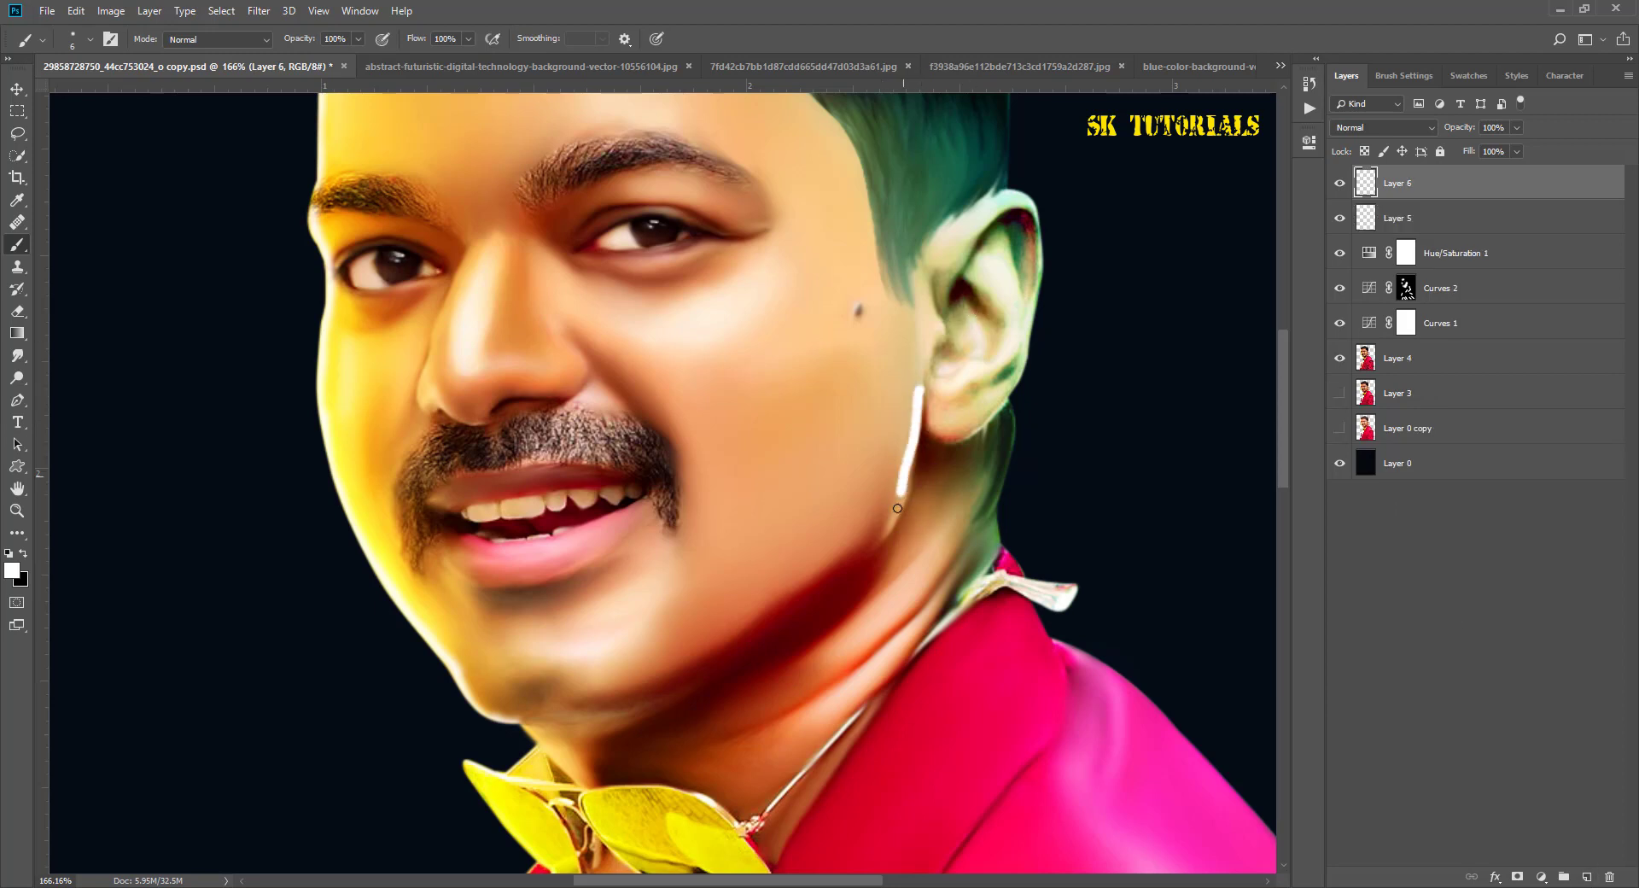
{"action": "left_click_drag", "start_coordinate": [920, 389], "coordinate": [877, 542]}
Step: Reapply the Gaussian Blur to the jaw stroke and erase the excess glow beside the ear
{"action": "left_click", "coordinate": [279, 12]}
{"action": "left_click", "coordinate": [281, 23]}
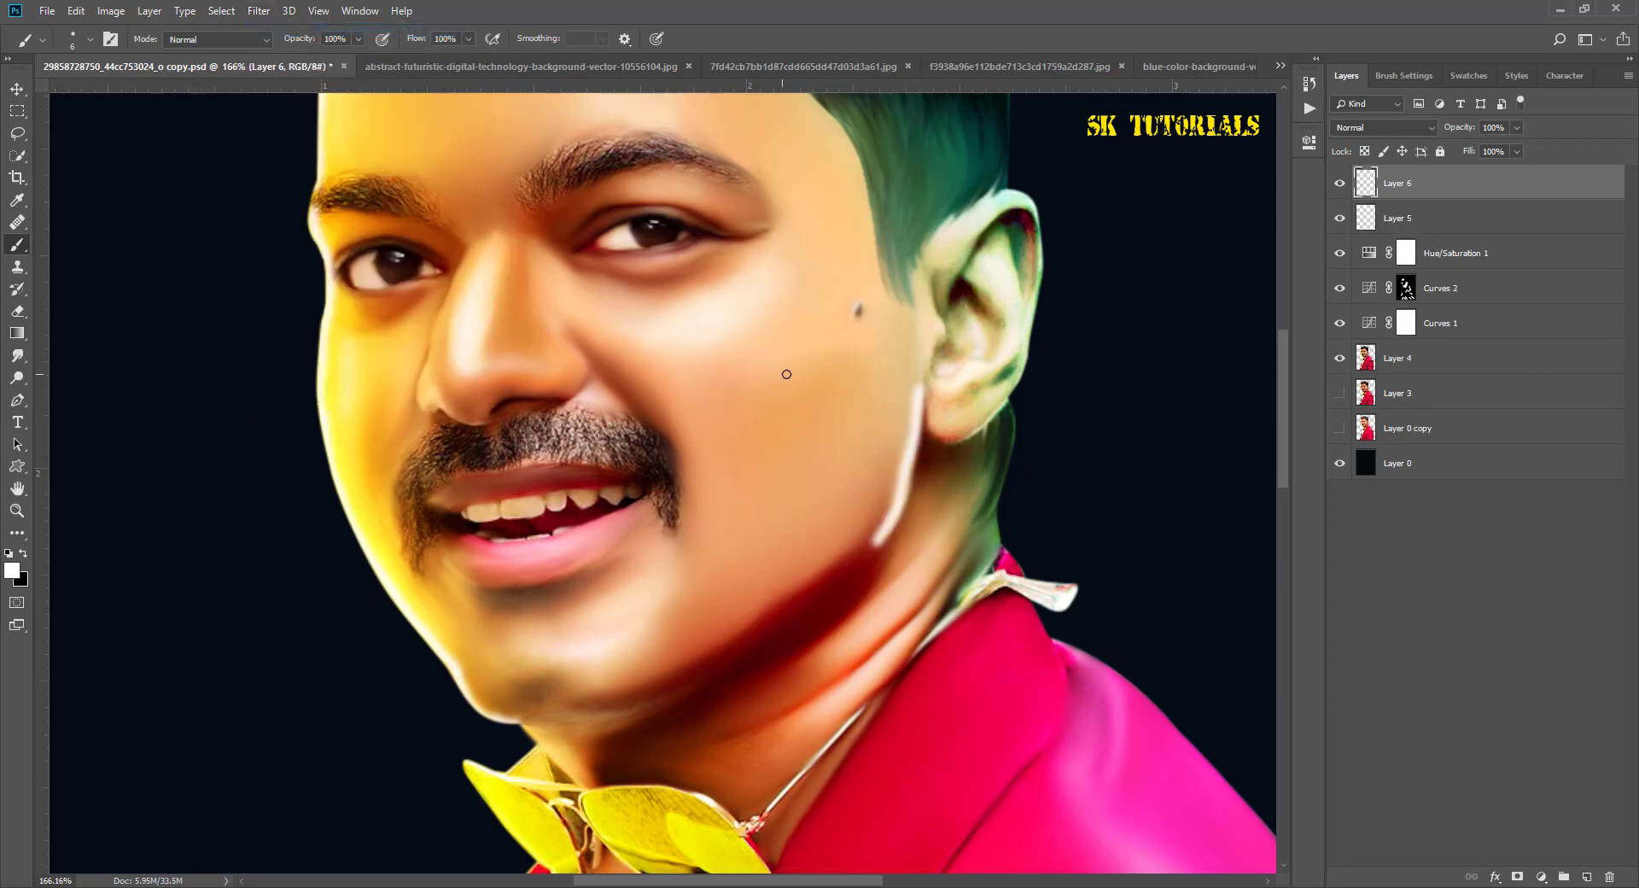
{"action": "key", "text": "e"}
{"action": "key", "text": "bracketleft"}
{"action": "key", "text": "bracketleft"}
{"action": "key", "text": "bracketleft"}
{"action": "left_click_drag", "start_coordinate": [877, 542], "coordinate": [850, 566]}
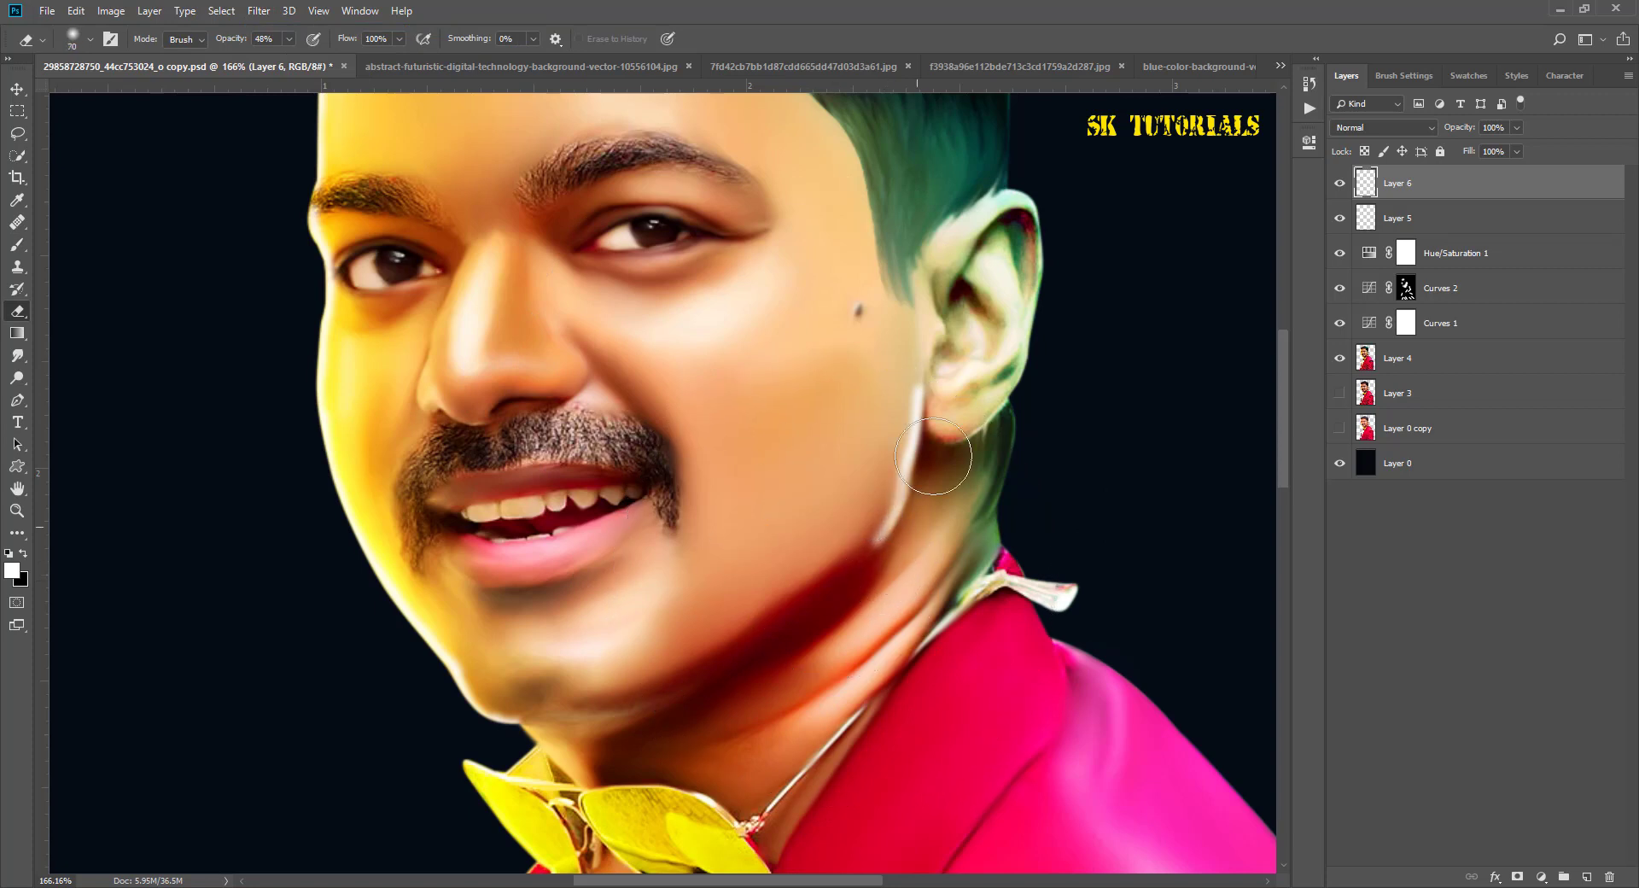
{"action": "scroll", "coordinate": [850, 566], "scroll_direction": "down", "scroll_amount": 3}
{"action": "scroll", "coordinate": [761, 500], "scroll_direction": "down", "scroll_amount": 3}
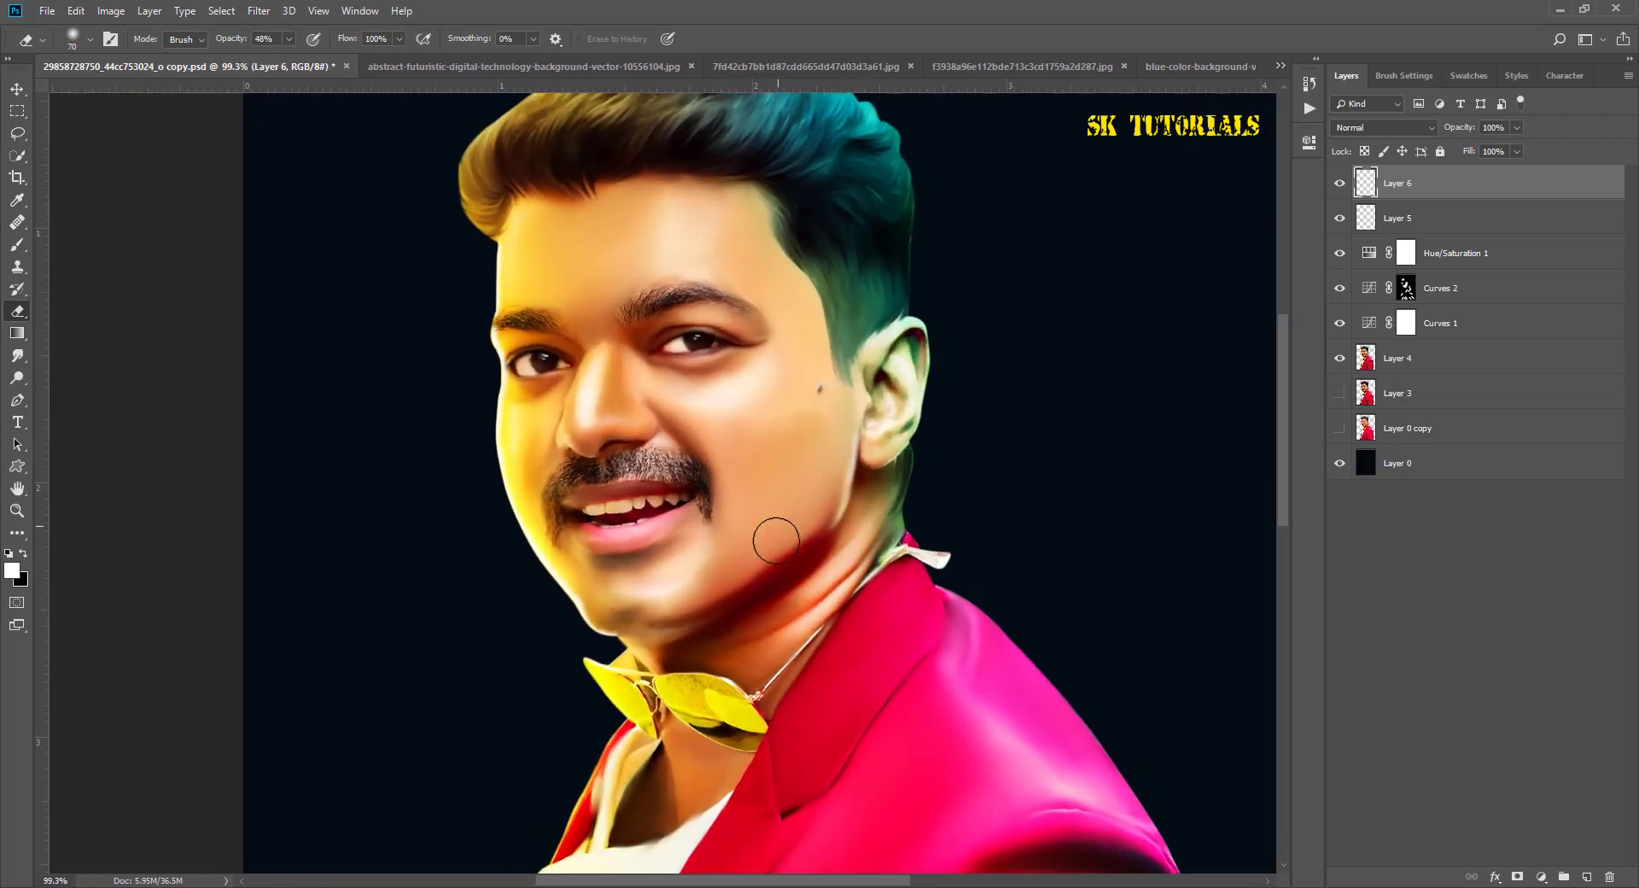
{"action": "scroll", "coordinate": [902, 374], "scroll_direction": "up", "scroll_amount": 4}
{"action": "scroll", "coordinate": [902, 374], "scroll_direction": "down", "scroll_amount": 1}
Step: Smudge the ear on Layer 4 at 40% to smooth it into lighter, softer skin
{"action": "key", "text": "r"}
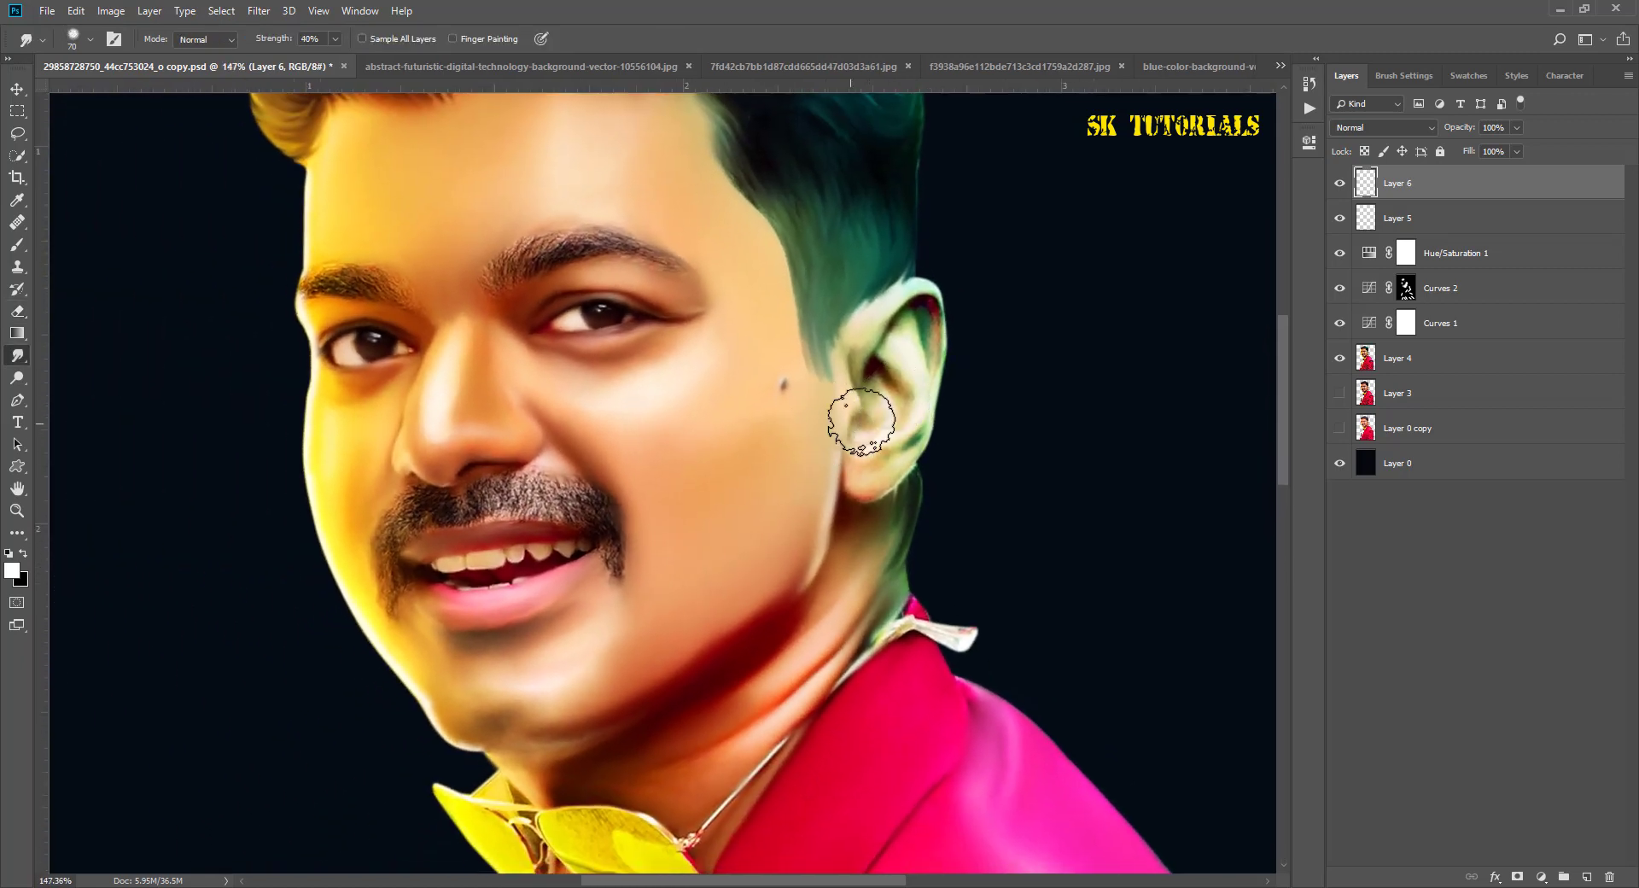
{"action": "left_click", "coordinate": [1397, 358]}
{"action": "left_click_drag", "start_coordinate": [853, 384], "coordinate": [872, 394]}
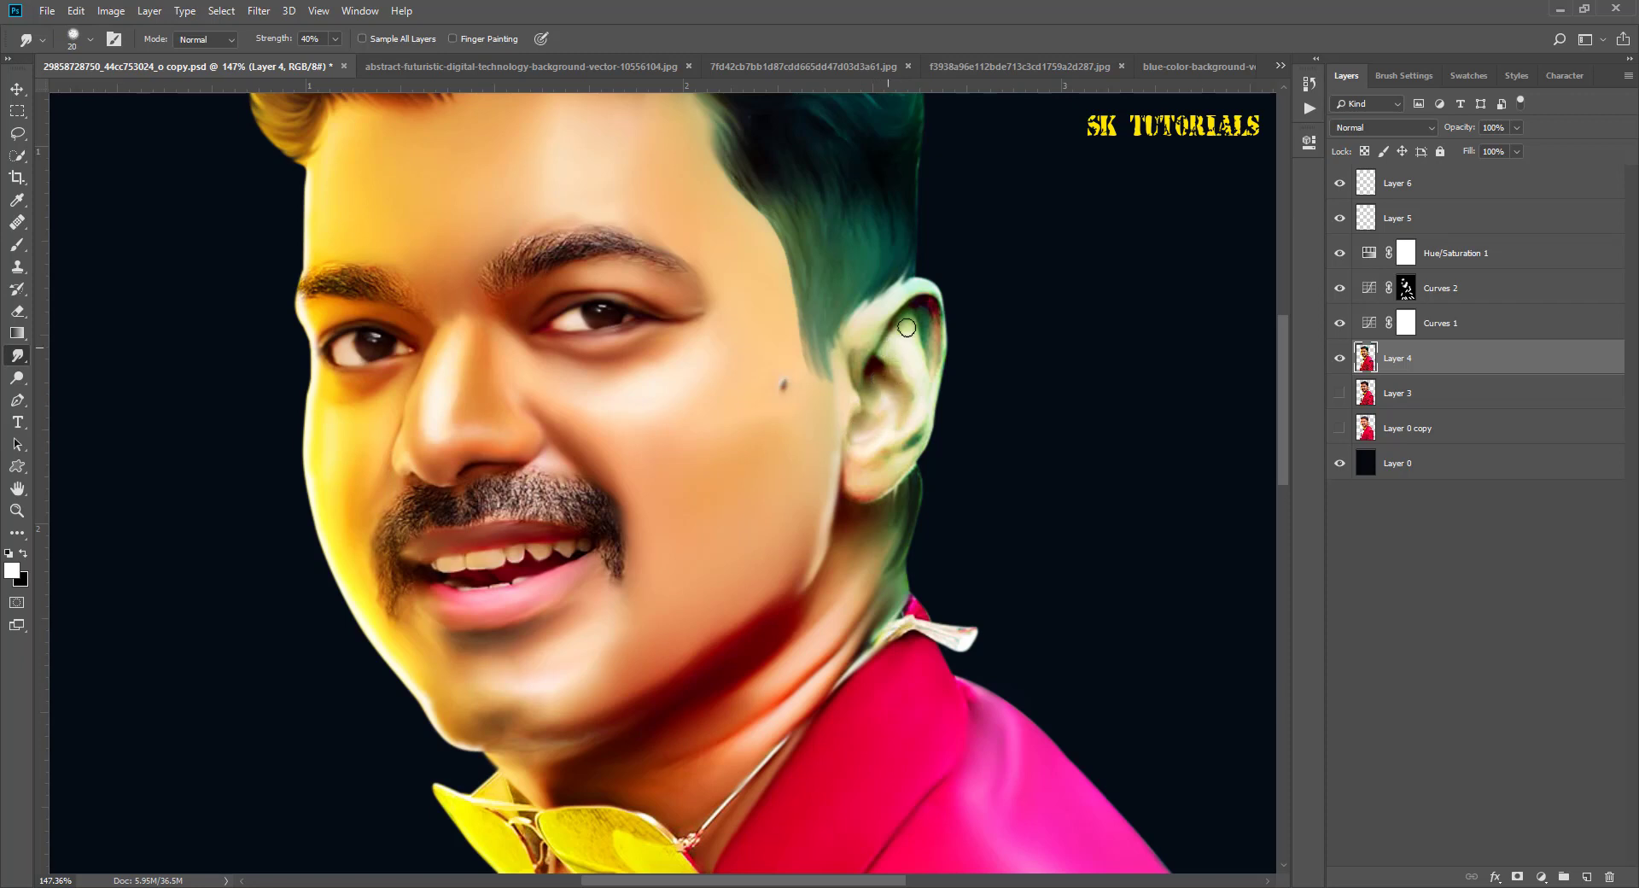
{"action": "mouse_move", "coordinate": [907, 293]}
{"action": "left_mouse_down"}
{"action": "mouse_move", "coordinate": [867, 399]}
{"action": "mouse_move", "coordinate": [902, 463]}
{"action": "left_mouse_up"}
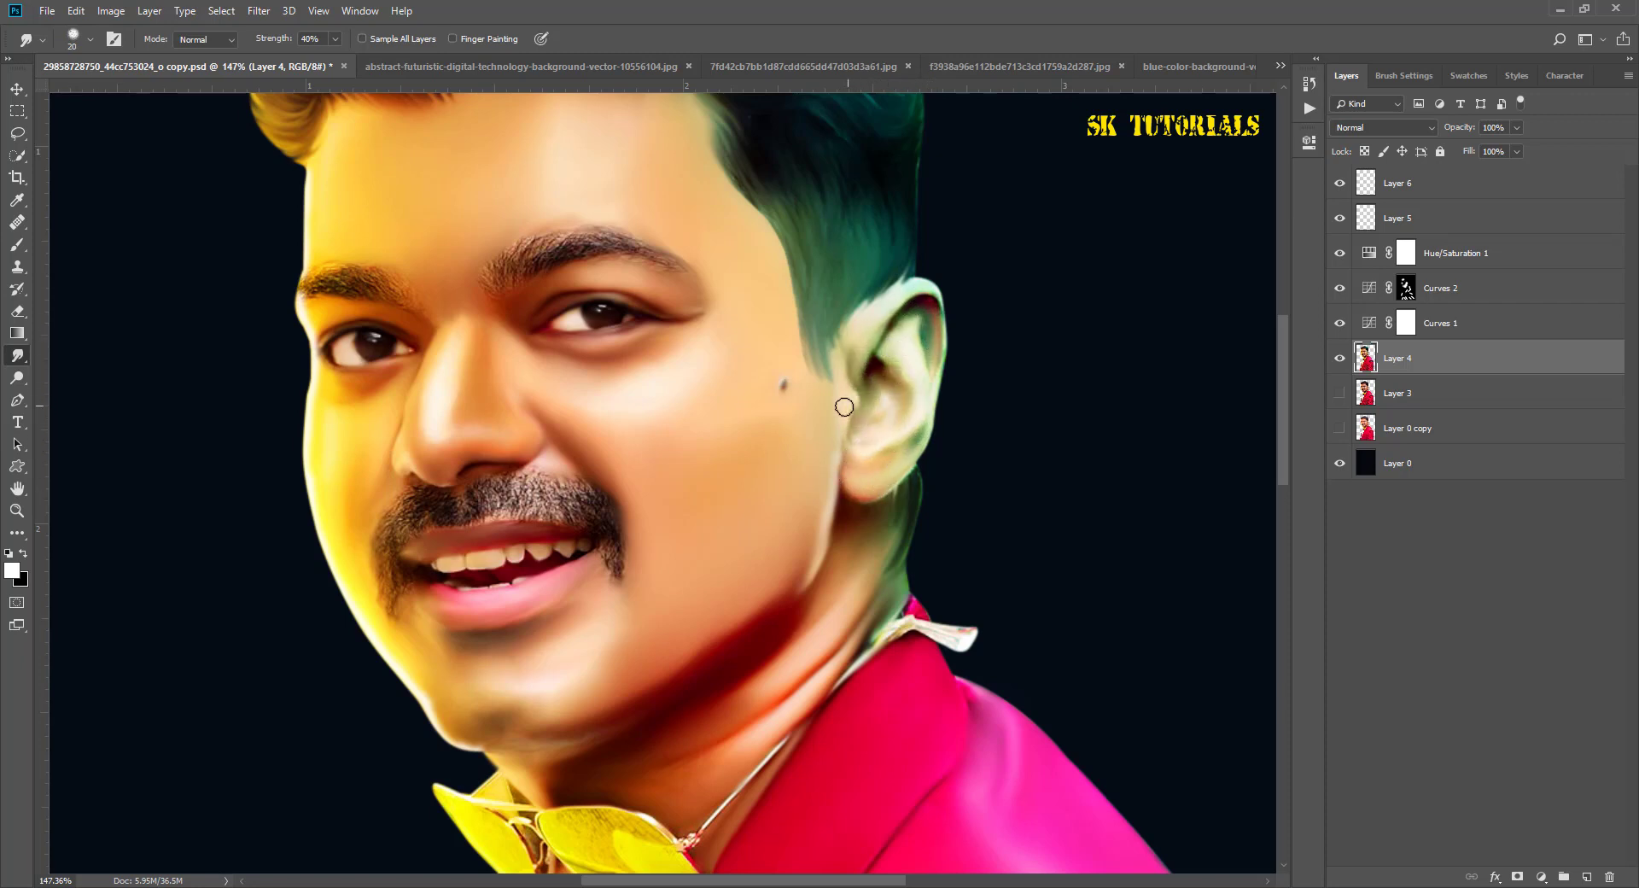
{"action": "mouse_move", "coordinate": [857, 378]}
{"action": "left_mouse_down"}
{"action": "mouse_move", "coordinate": [858, 333]}
{"action": "mouse_move", "coordinate": [919, 331]}
{"action": "mouse_move", "coordinate": [925, 346]}
{"action": "left_mouse_up"}
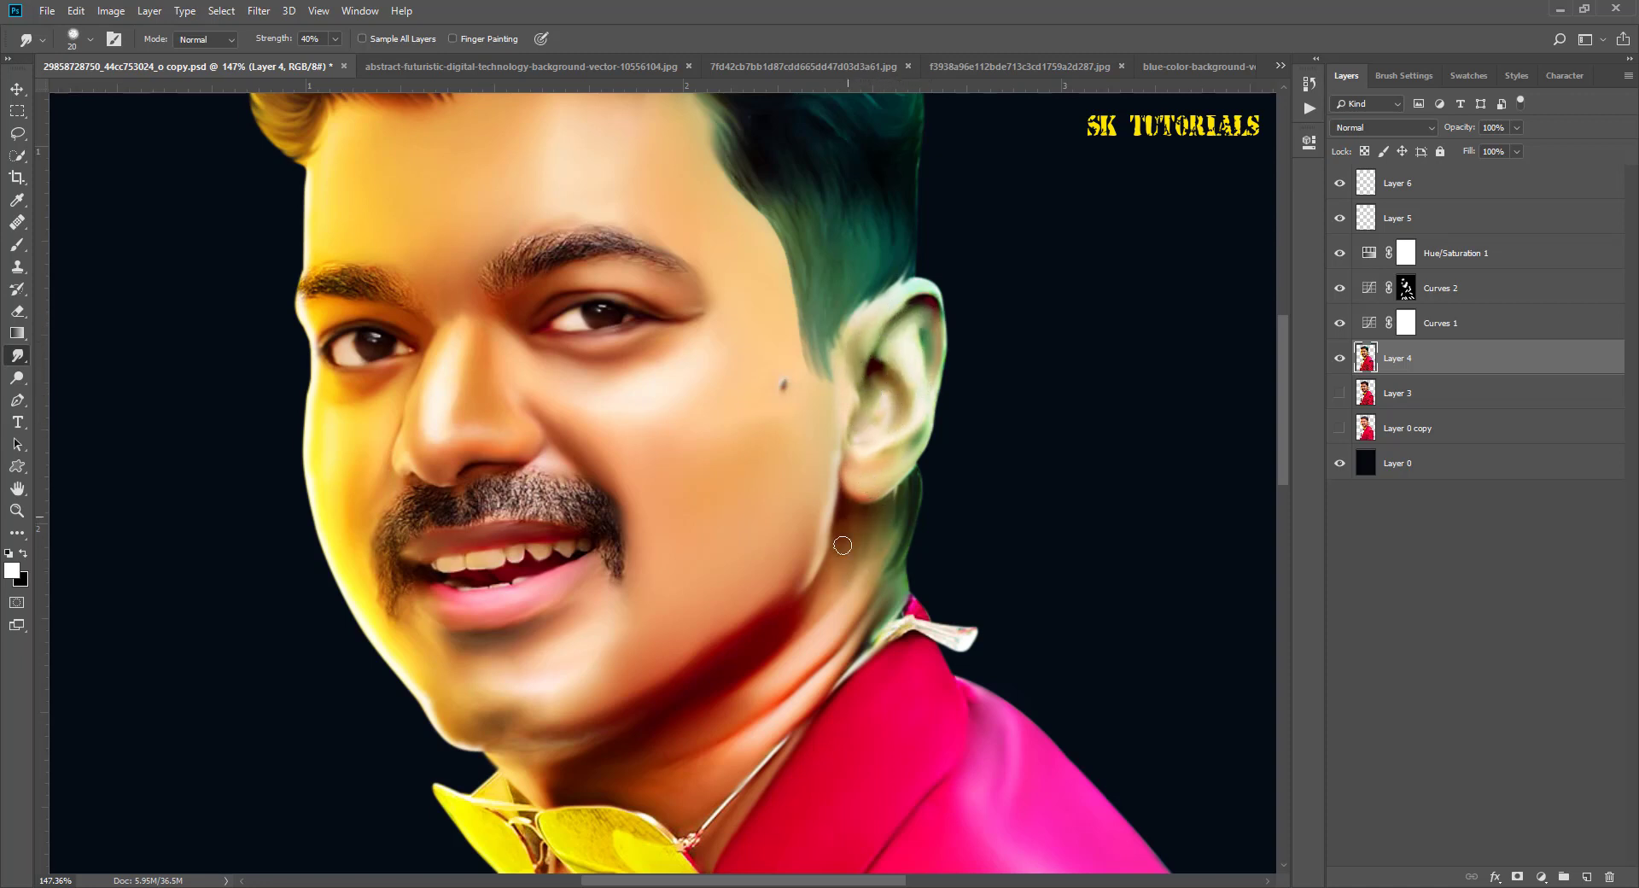
Step: Fit the whole portrait on screen and add a new empty Layer 7 for highlights
{"action": "scroll", "coordinate": [881, 425], "scroll_direction": "down", "scroll_amount": 3}
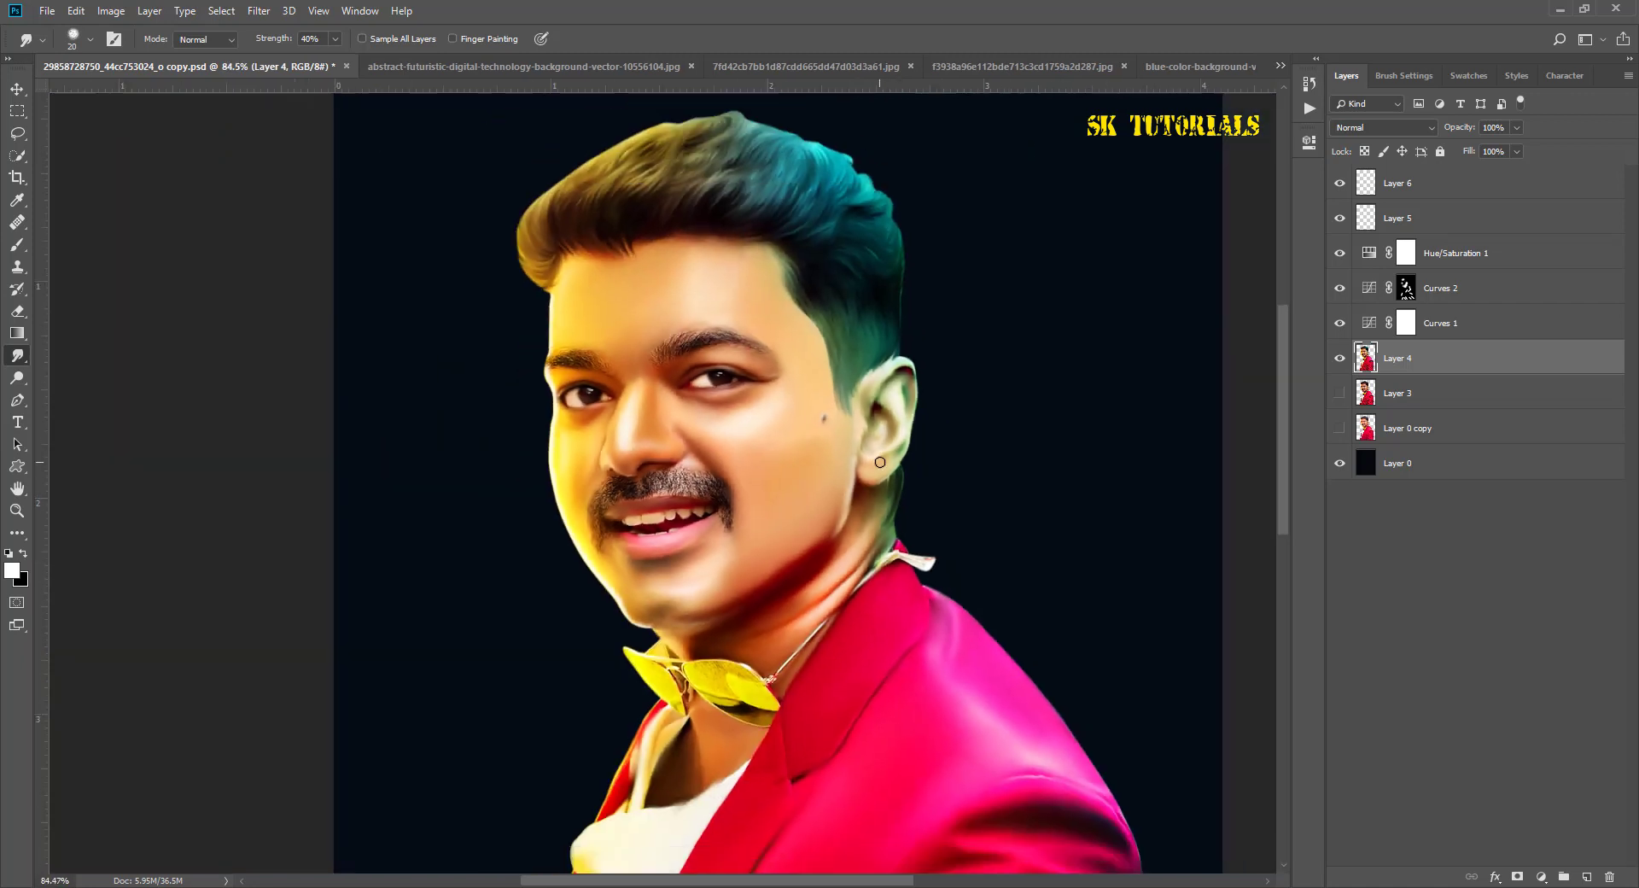
{"action": "scroll", "coordinate": [777, 556], "scroll_direction": "up", "scroll_amount": 1}
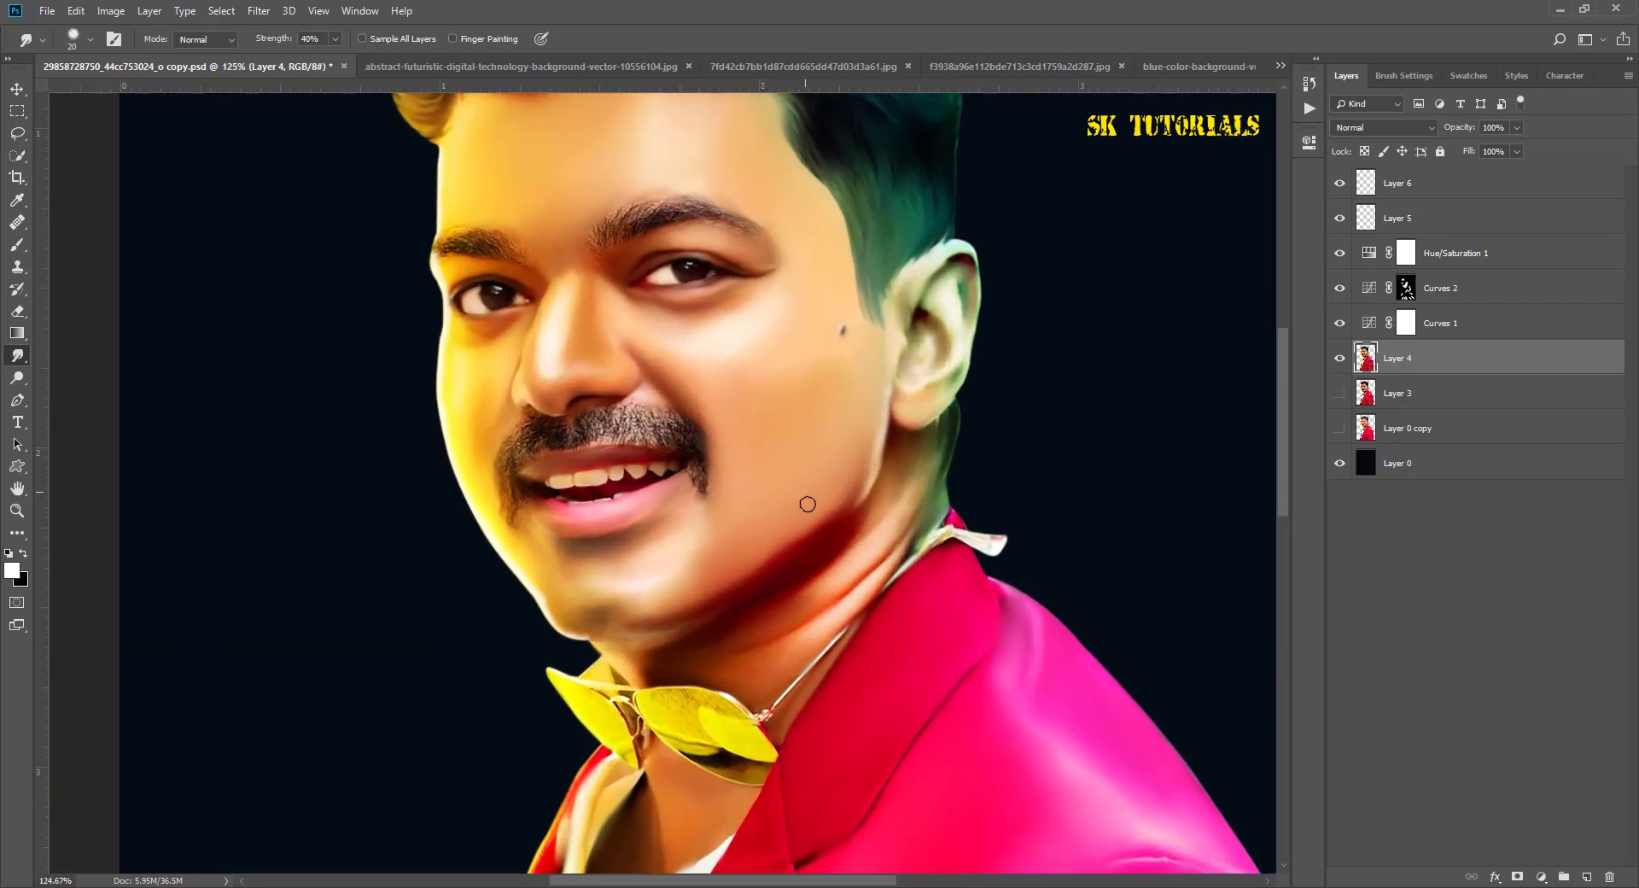
{"action": "scroll", "coordinate": [808, 503], "scroll_direction": "up", "scroll_amount": 2}
{"action": "scroll", "coordinate": [839, 425], "scroll_direction": "up", "scroll_amount": 1}
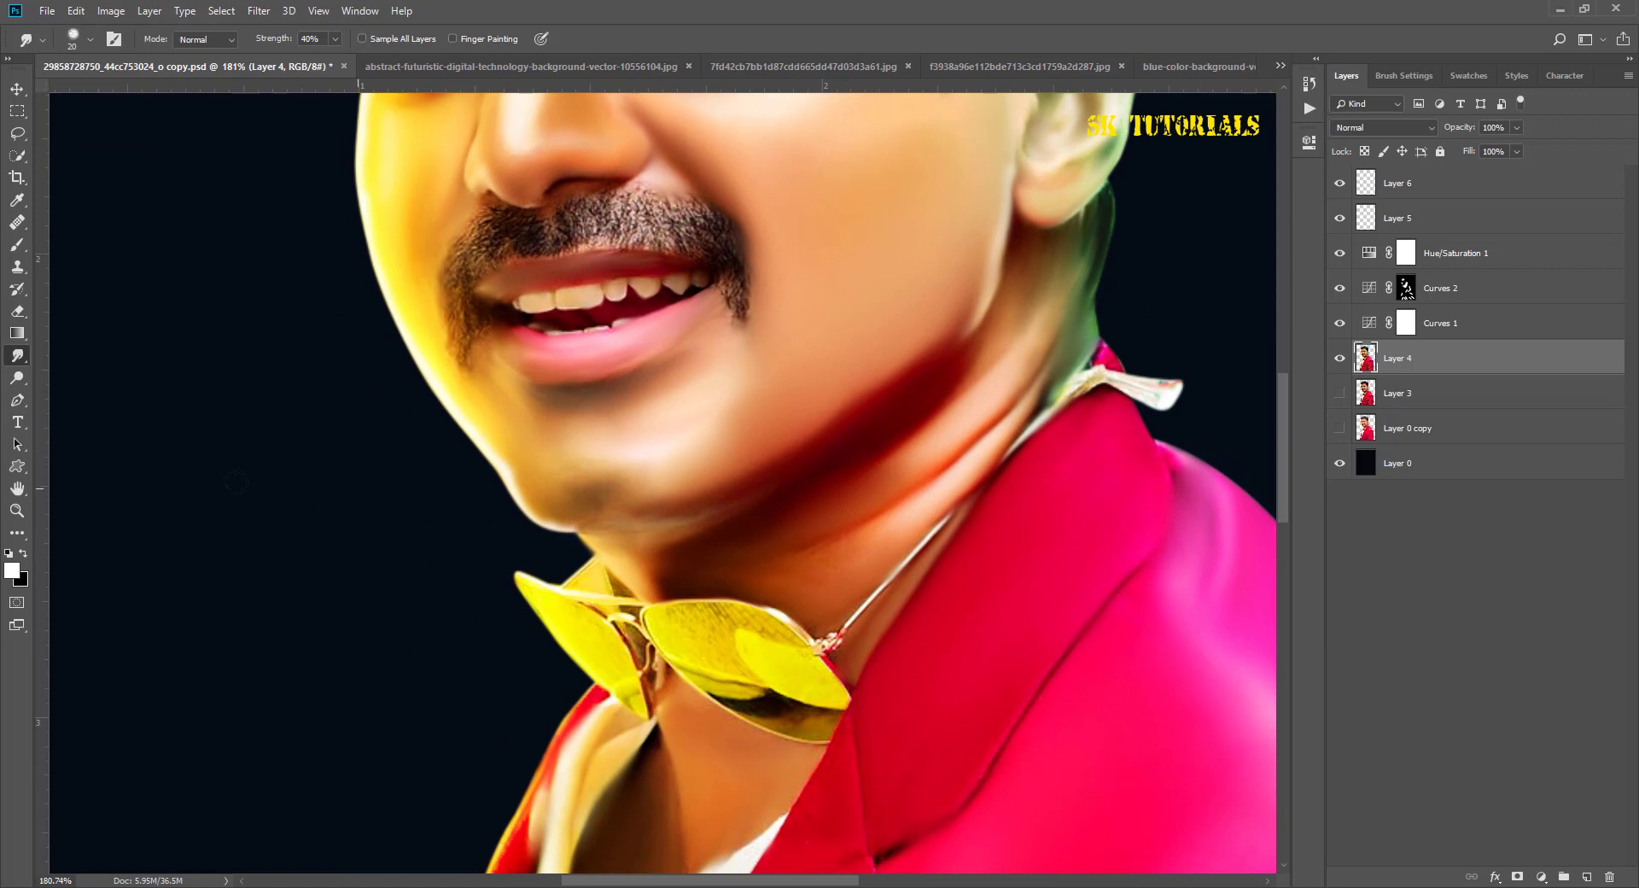
{"action": "key", "text": "ctrl+0"}
{"action": "key", "text": "ctrl+shift+alt+n"}
Step: Paint thin white gloss strokes down the forehead, along the hairline and on the nose
{"action": "left_click", "coordinate": [17, 244]}
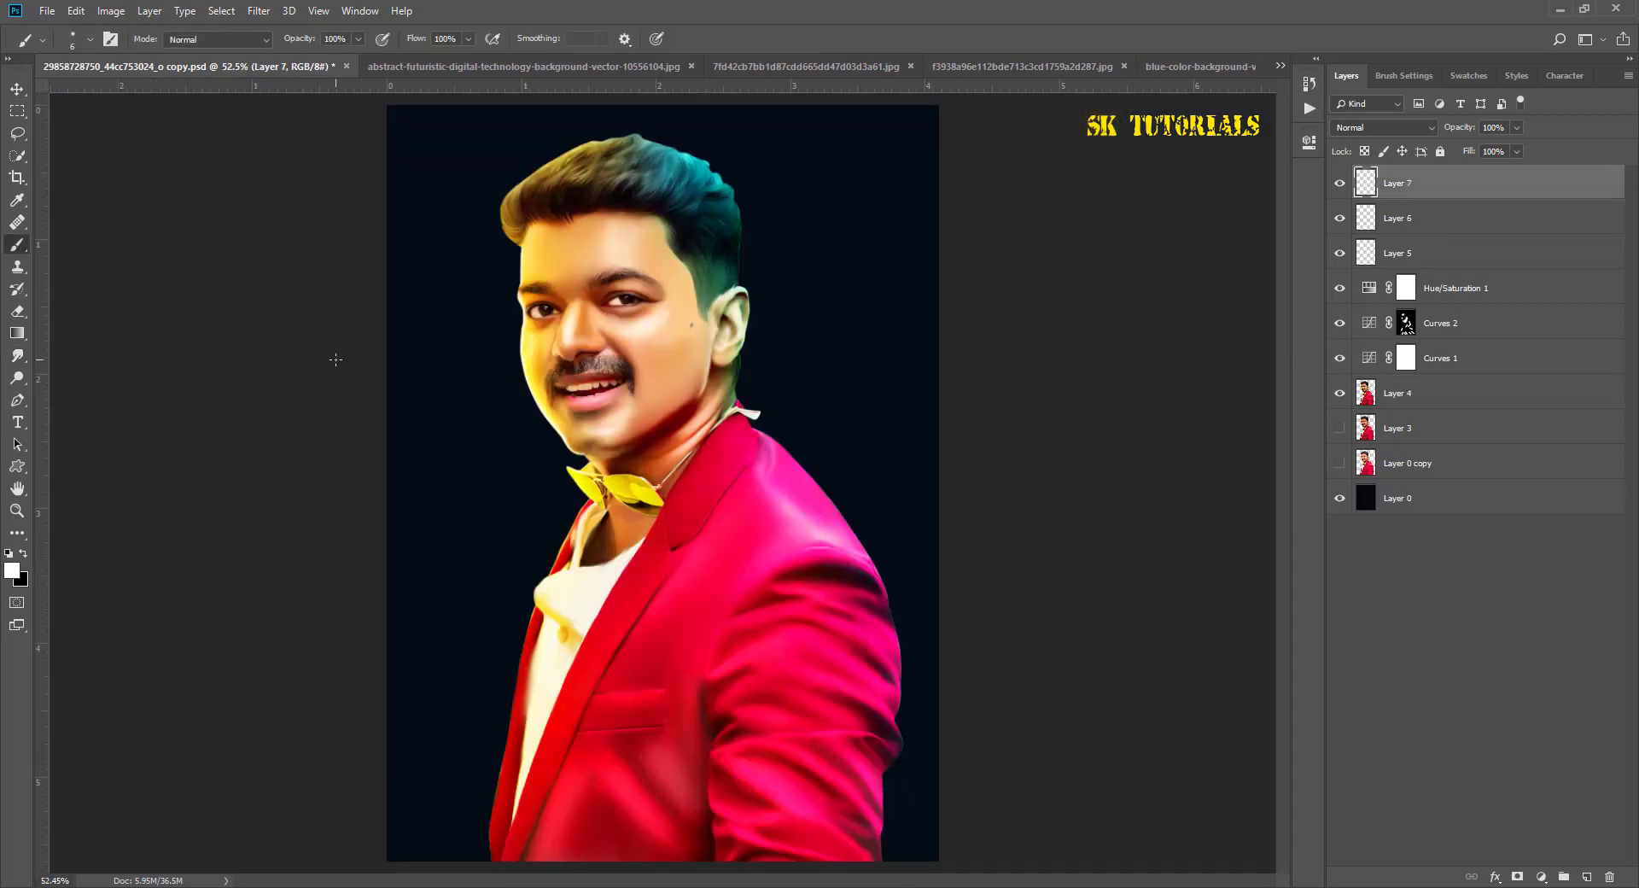
{"action": "scroll", "coordinate": [618, 467], "scroll_direction": "up", "scroll_amount": 2}
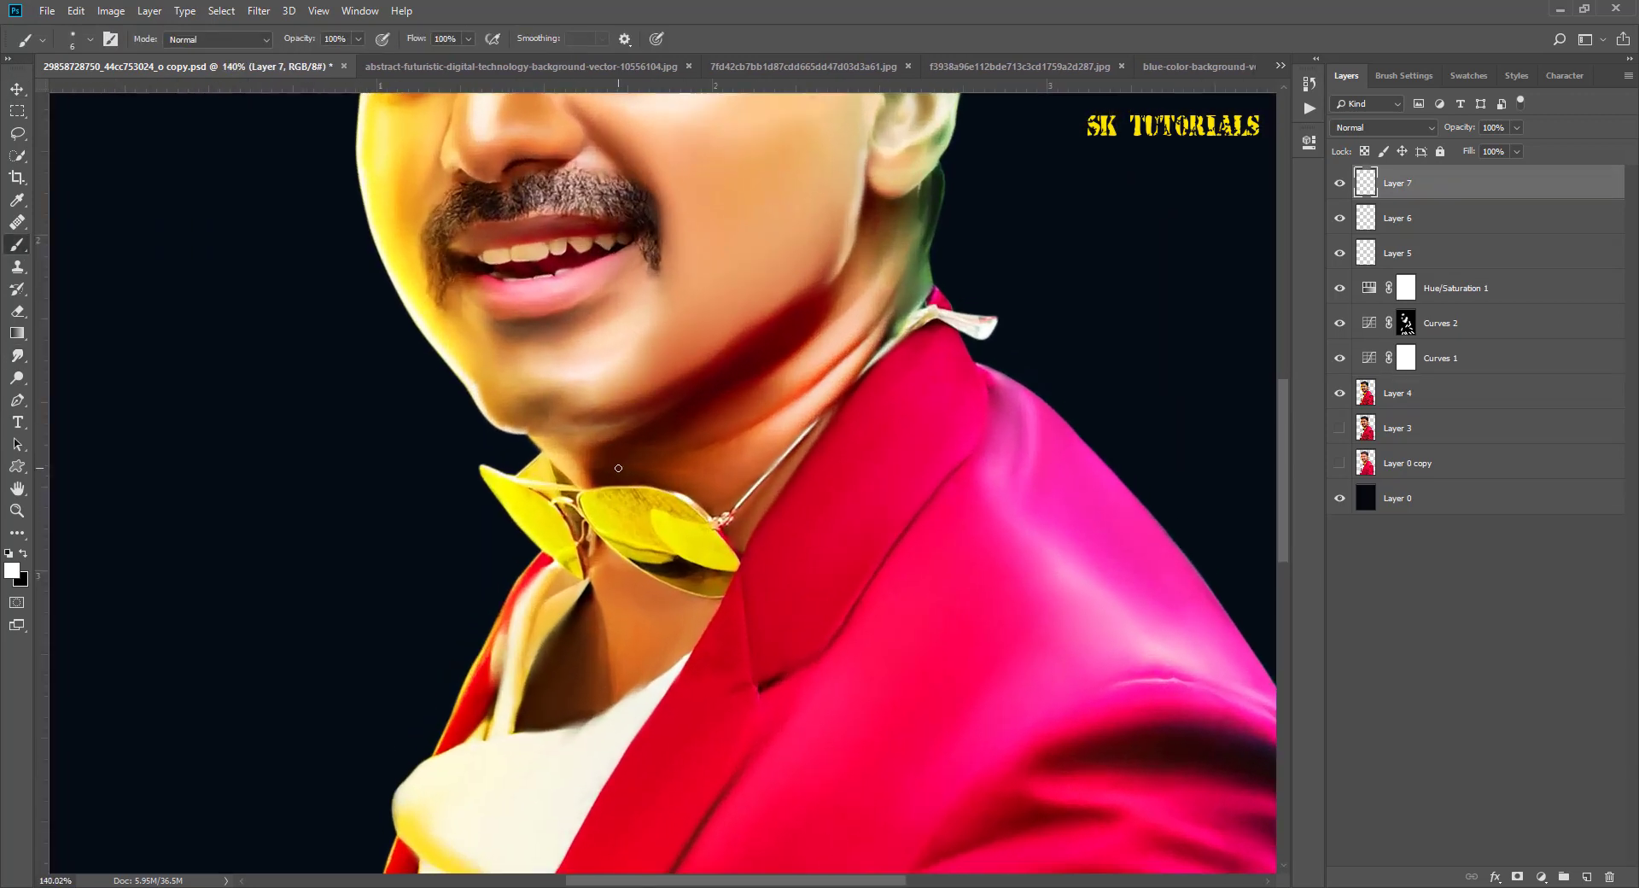
{"action": "scroll", "coordinate": [658, 731], "scroll_direction": "up", "scroll_amount": 1}
{"action": "scroll", "coordinate": [658, 633], "scroll_direction": "up", "scroll_amount": 1}
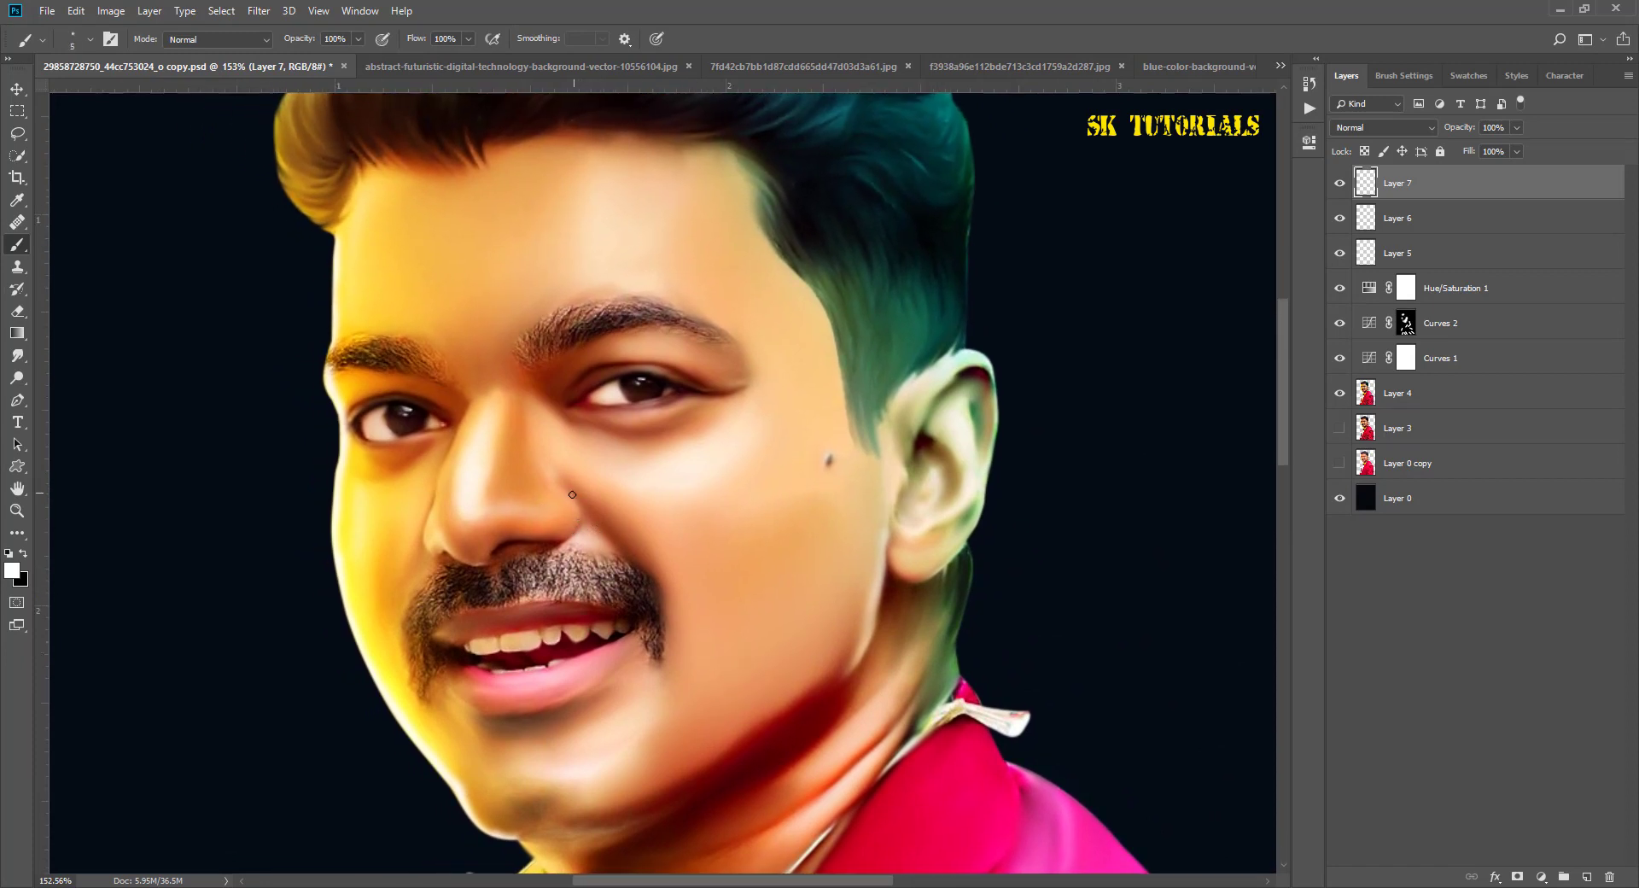
{"action": "left_click_drag", "start_coordinate": [542, 678], "coordinate": [597, 683]}
{"action": "key", "text": "ctrl+z"}
{"action": "key", "text": "bracketleft"}
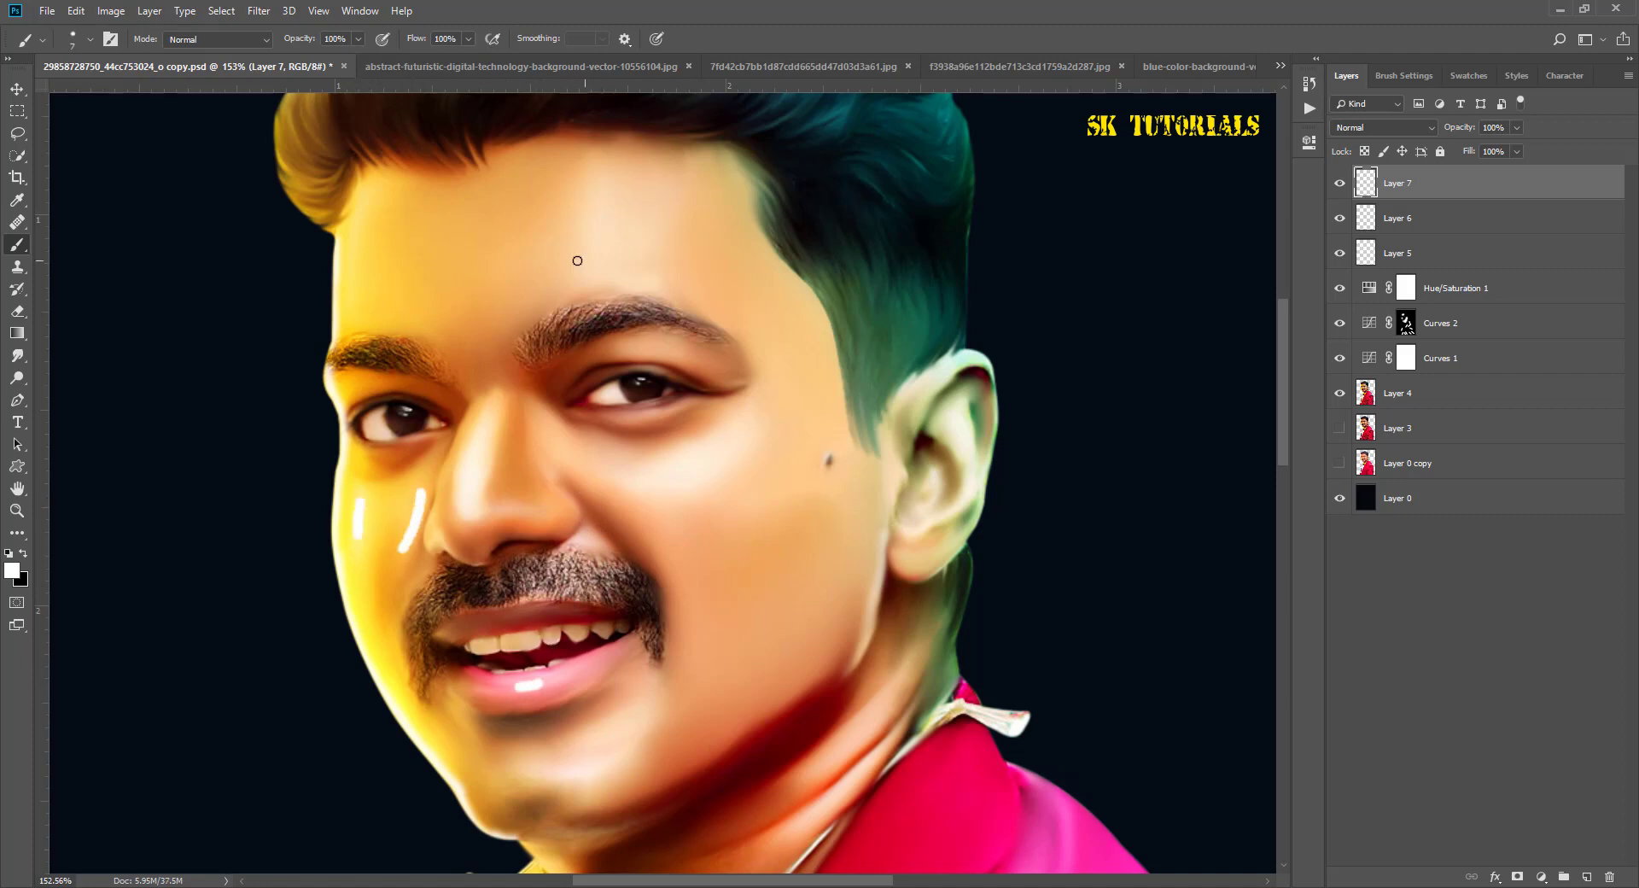
{"action": "left_click_drag", "start_coordinate": [585, 228], "coordinate": [578, 263]}
{"action": "left_click_drag", "start_coordinate": [787, 275], "coordinate": [835, 369]}
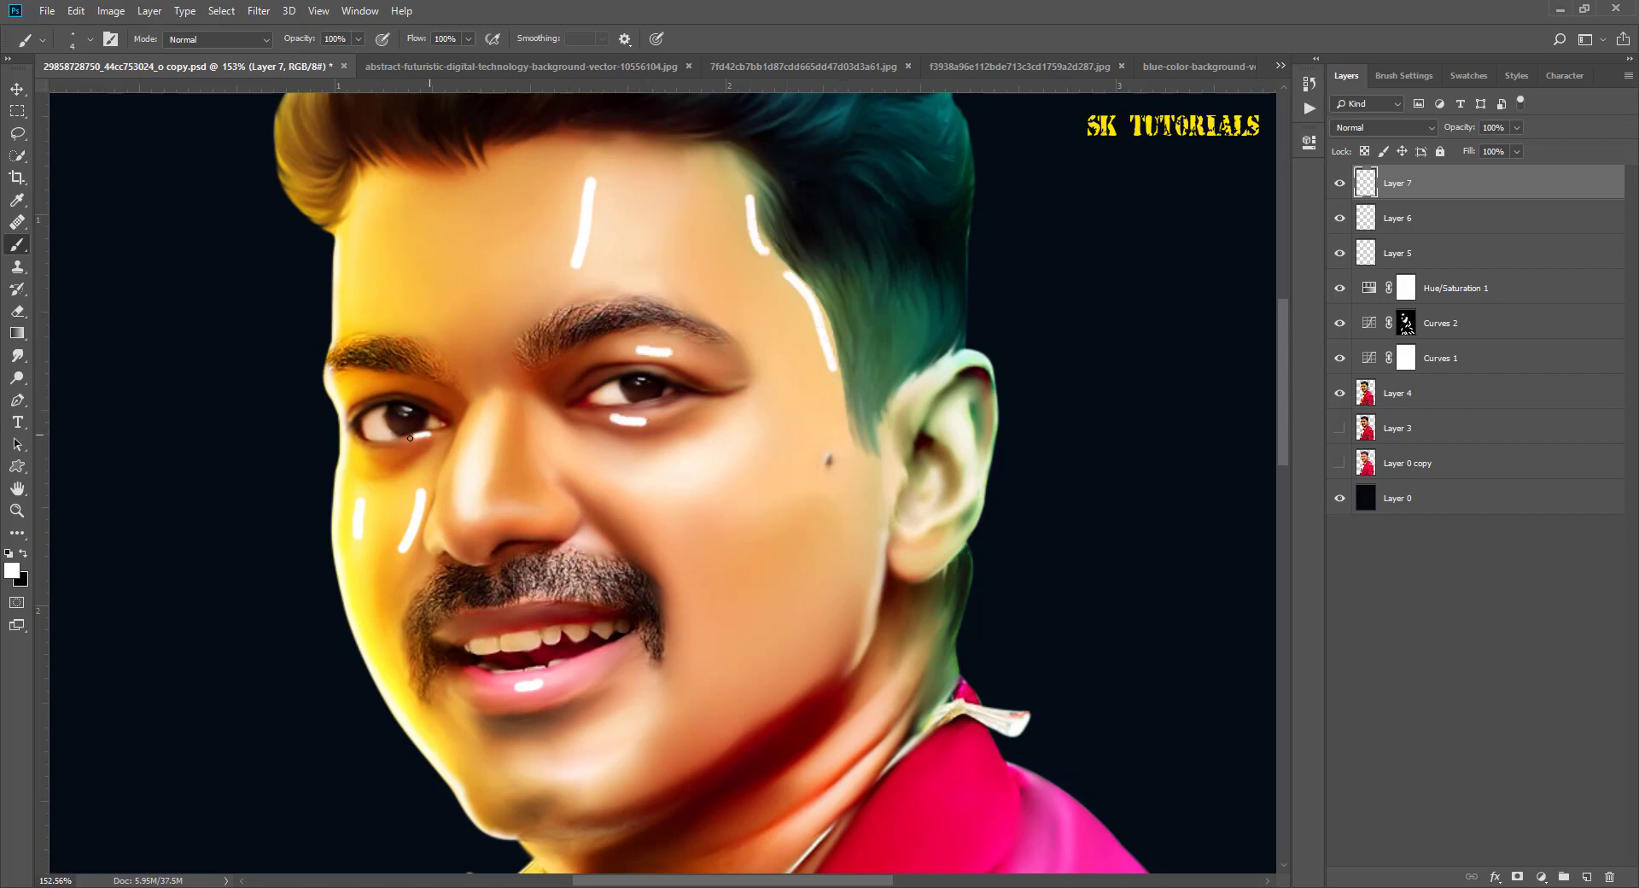
{"action": "left_click_drag", "start_coordinate": [470, 429], "coordinate": [453, 482]}
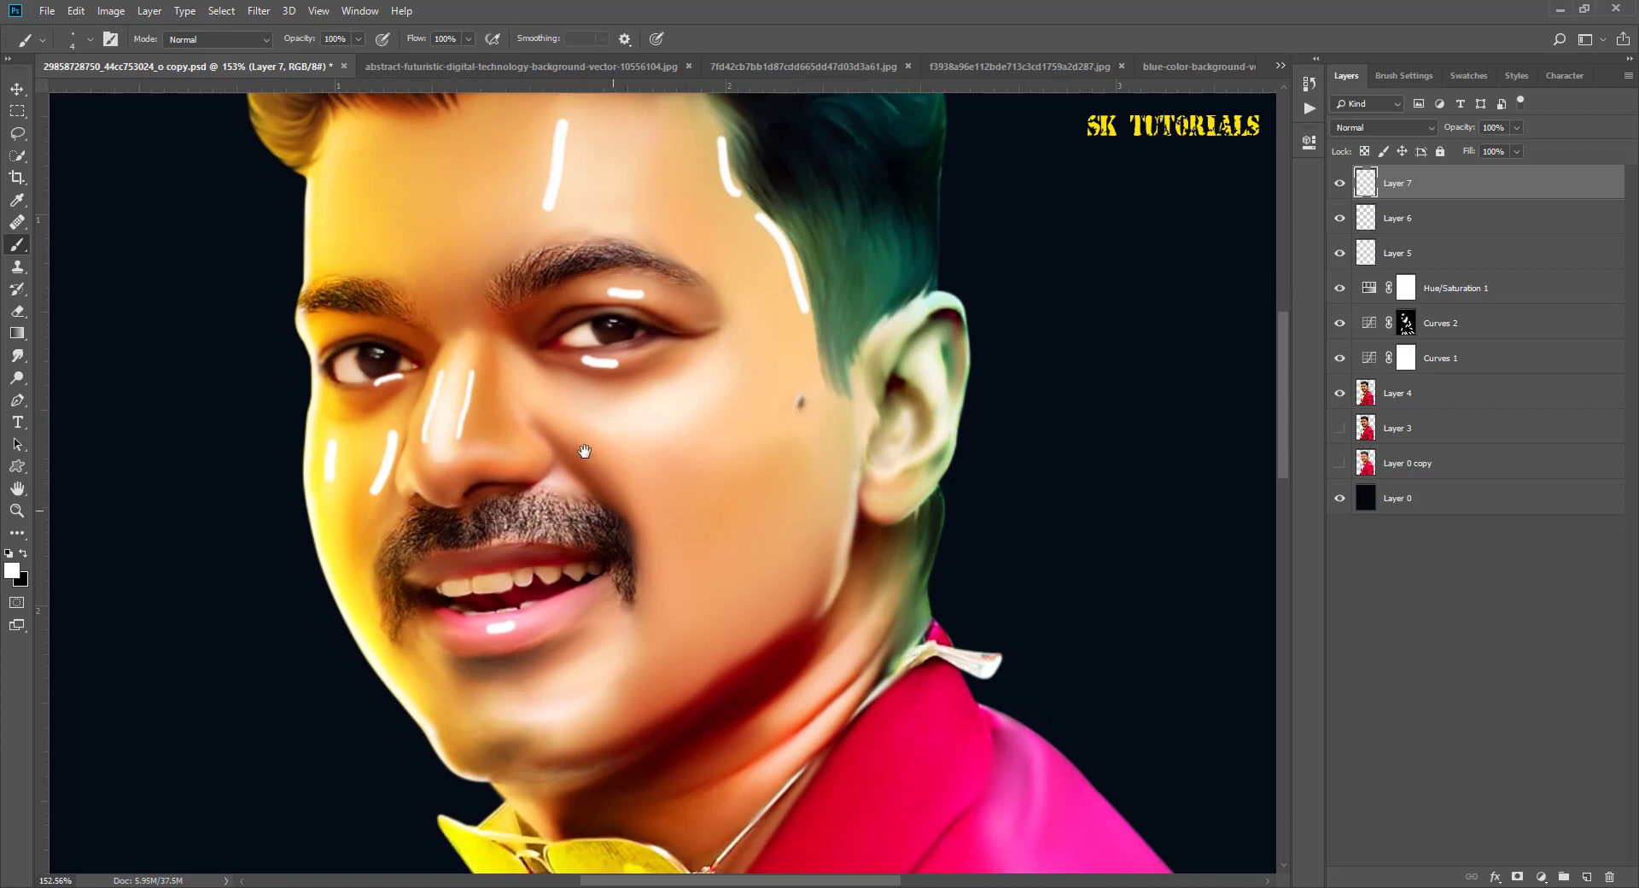
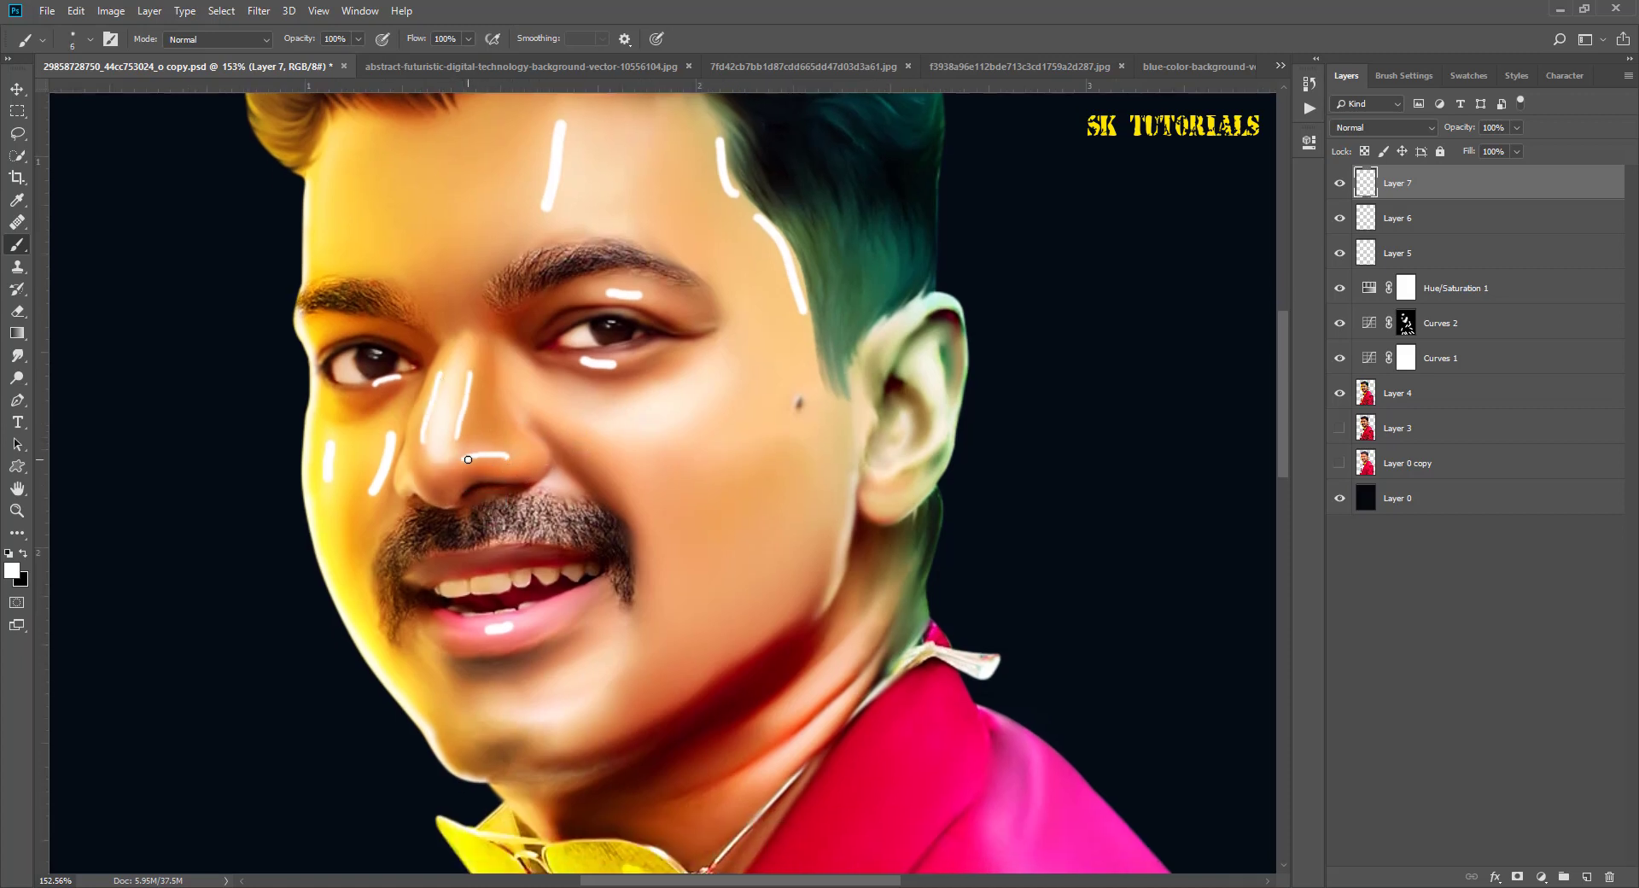
Step: Paint thick white highlight strokes across the chin, along the jaw and on the neck
{"action": "scroll", "coordinate": [559, 580], "scroll_direction": "down", "scroll_amount": 3}
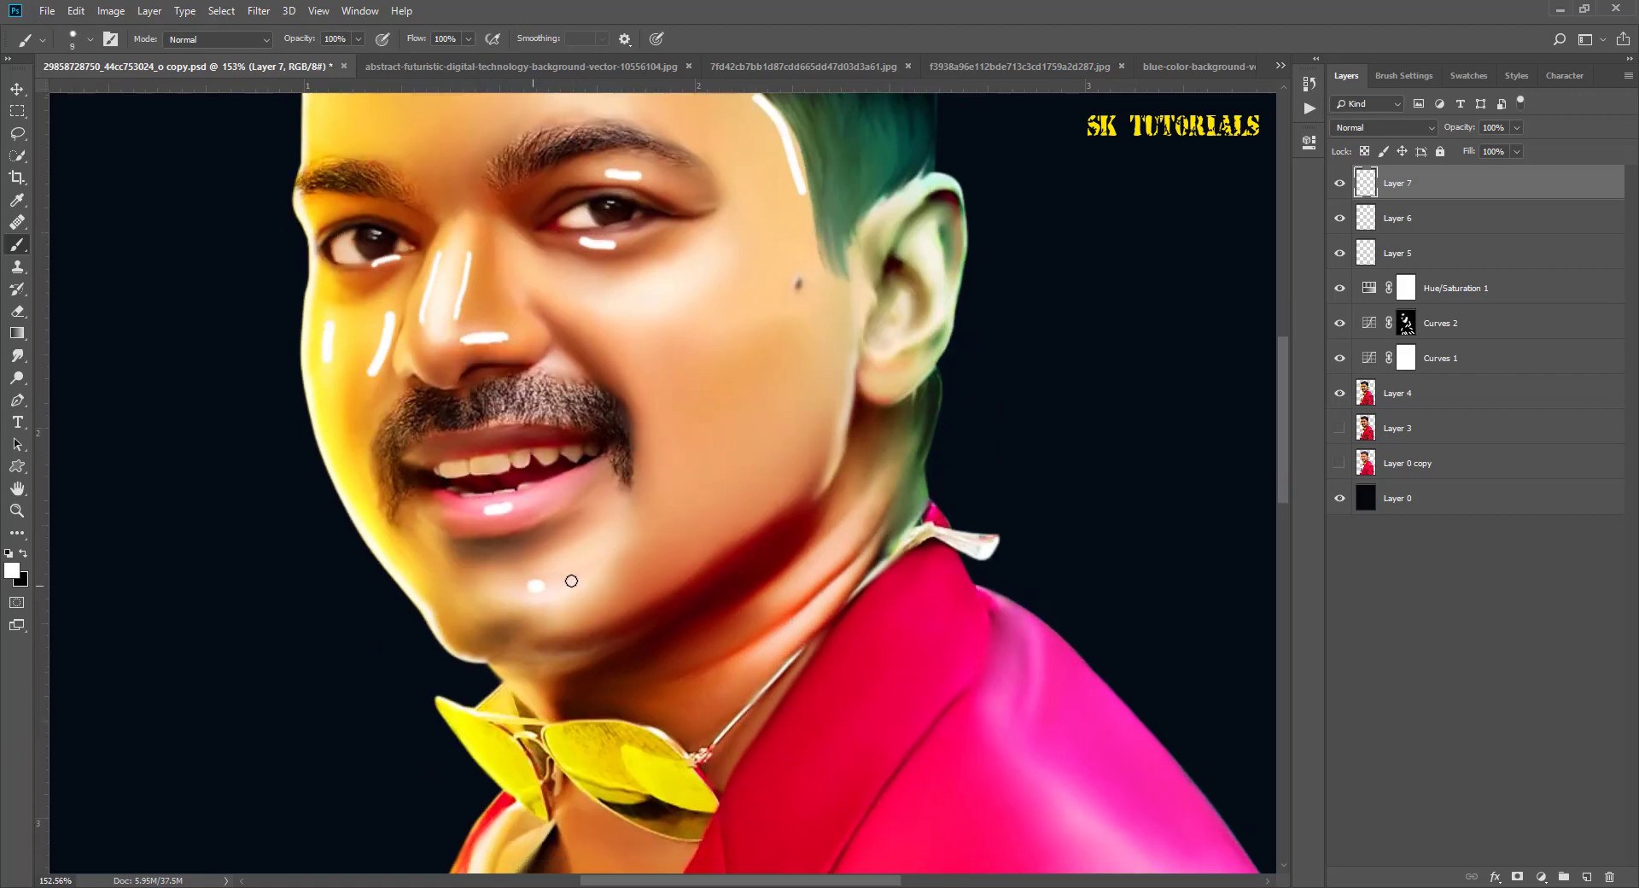
{"action": "key", "text": "bracketright"}
{"action": "left_click_drag", "start_coordinate": [520, 577], "coordinate": [574, 577]}
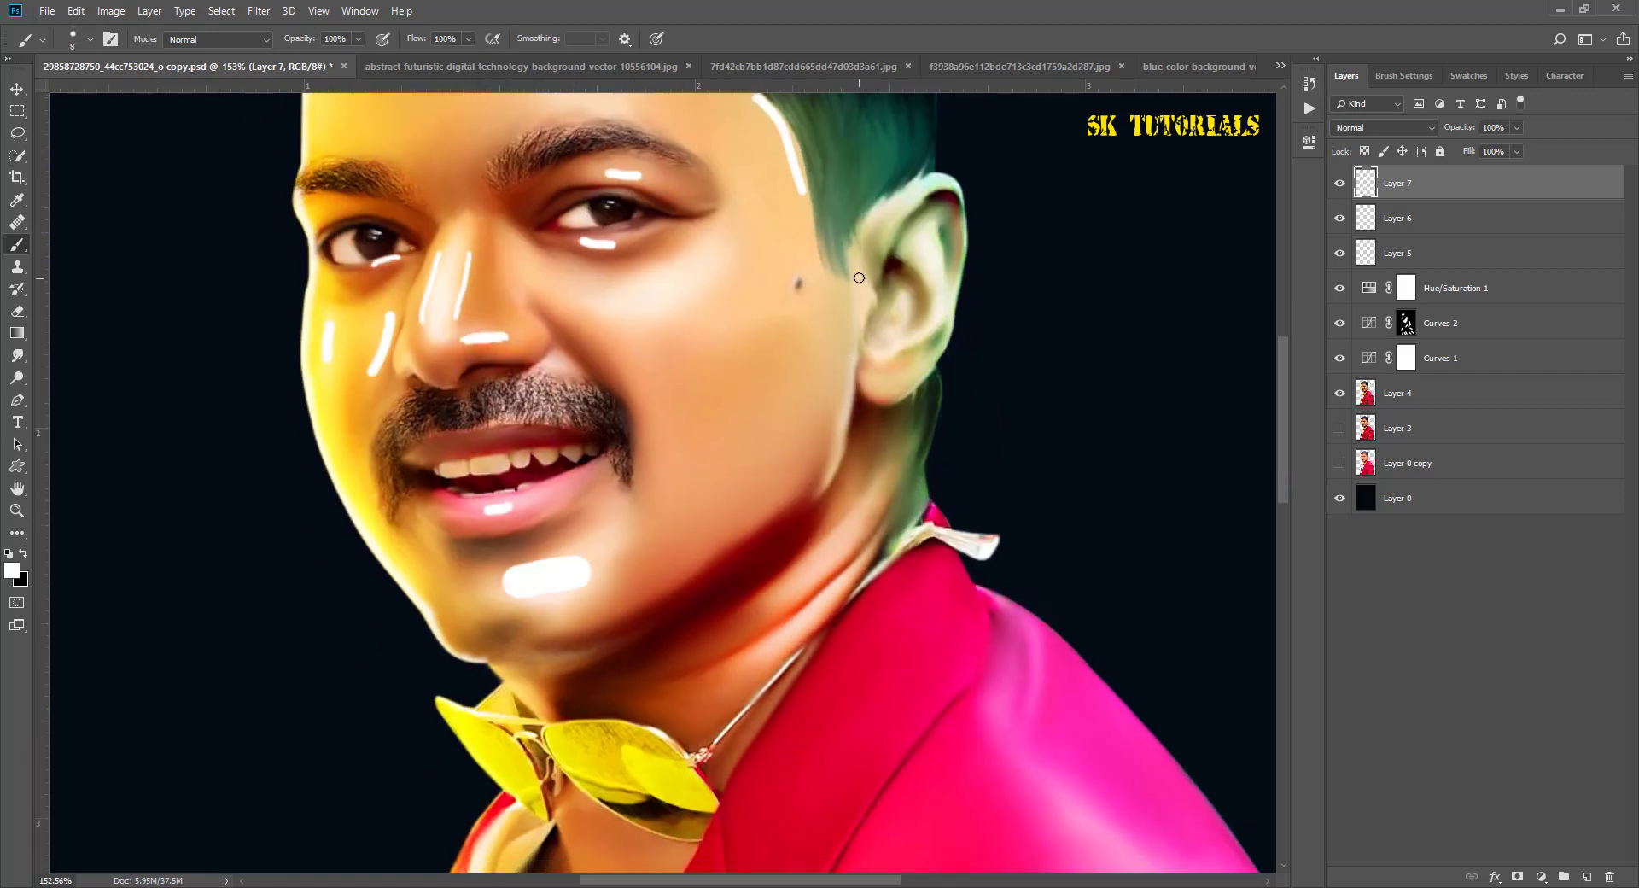
{"action": "left_click_drag", "start_coordinate": [693, 549], "coordinate": [750, 512]}
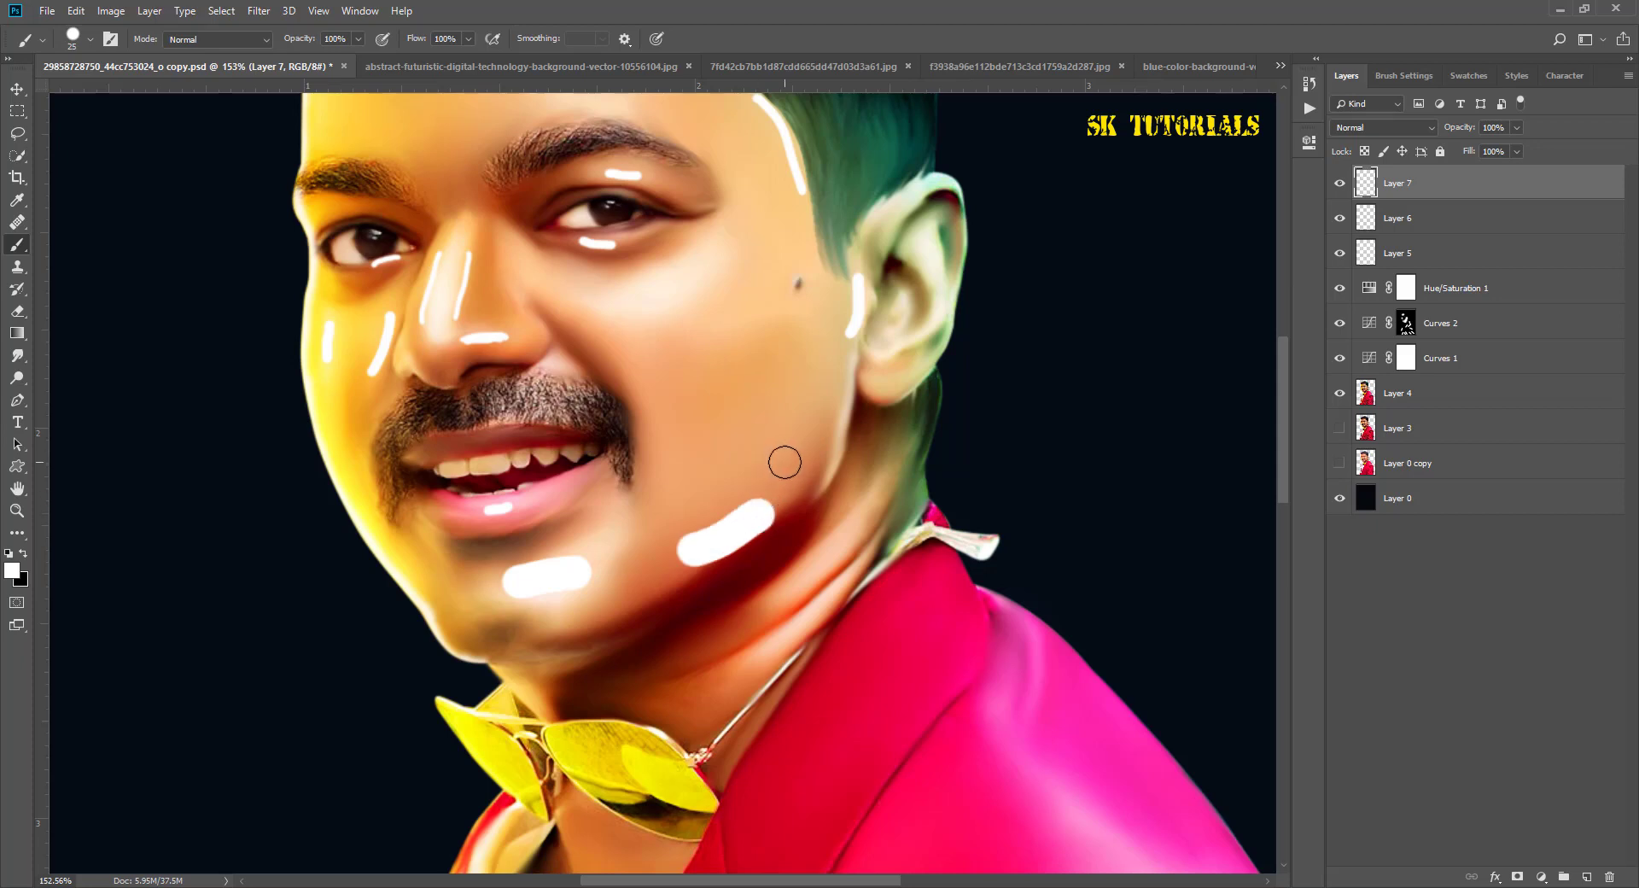
{"action": "left_click", "coordinate": [808, 569]}
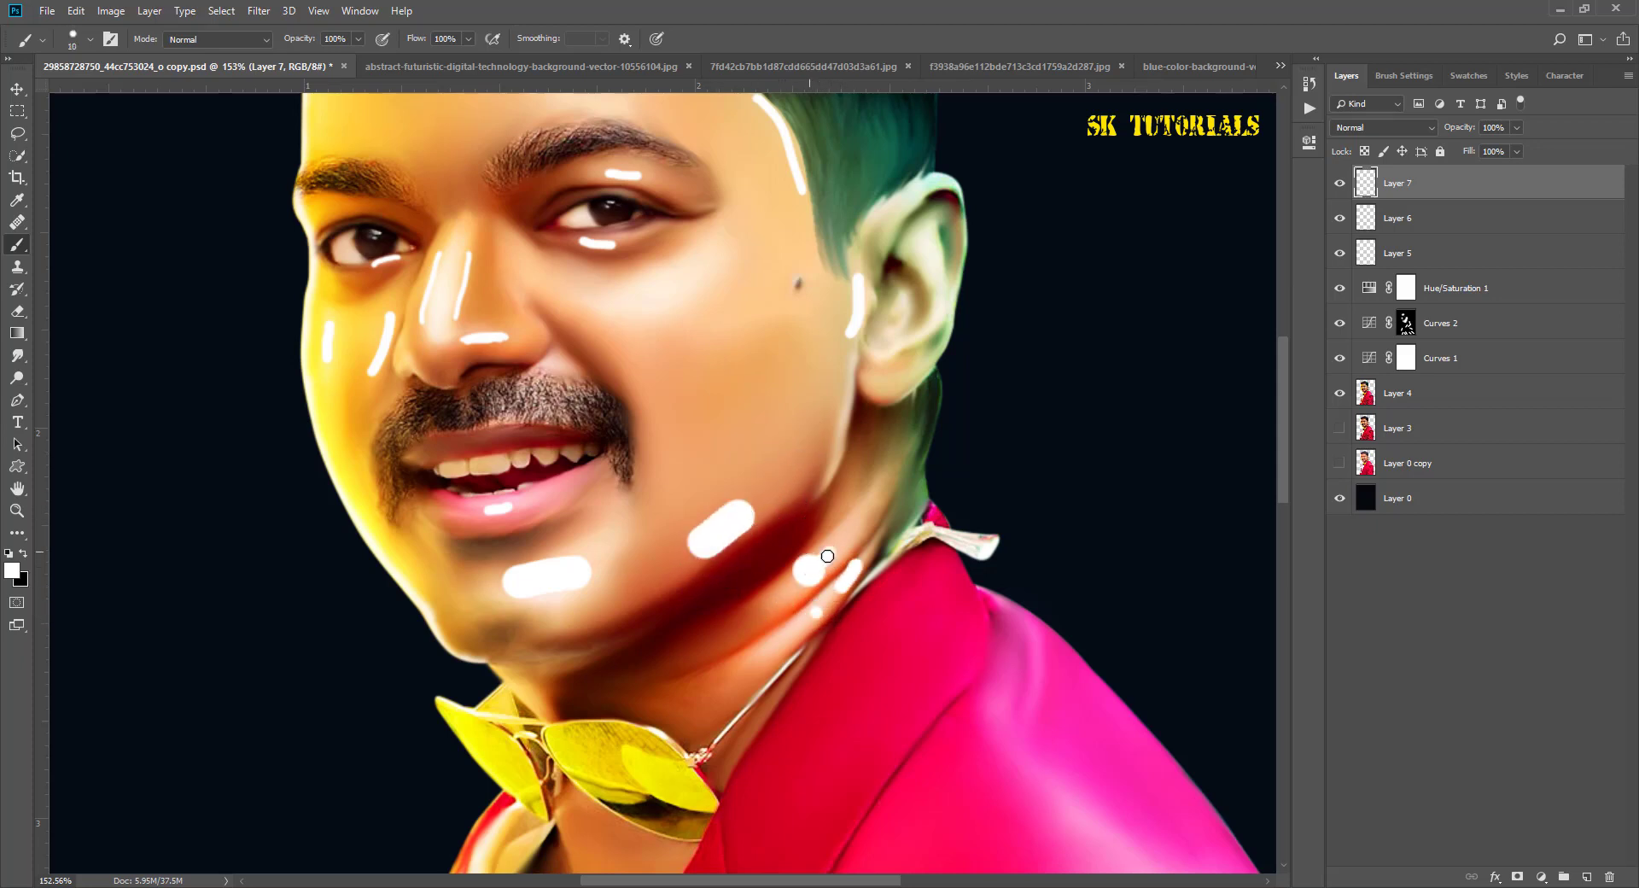
Step: With a slightly larger brush, paint white highlights below the eye, on the cheek and forehead
{"action": "left_click_drag", "start_coordinate": [856, 528], "coordinate": [885, 655]}
{"action": "key", "text": "bracketright"}
{"action": "mouse_move", "coordinate": [661, 421]}
{"action": "left_mouse_down"}
{"action": "mouse_move", "coordinate": [691, 411]}
{"action": "mouse_move", "coordinate": [603, 417]}
{"action": "left_mouse_up"}
{"action": "left_click_drag", "start_coordinate": [543, 367], "coordinate": [755, 572]}
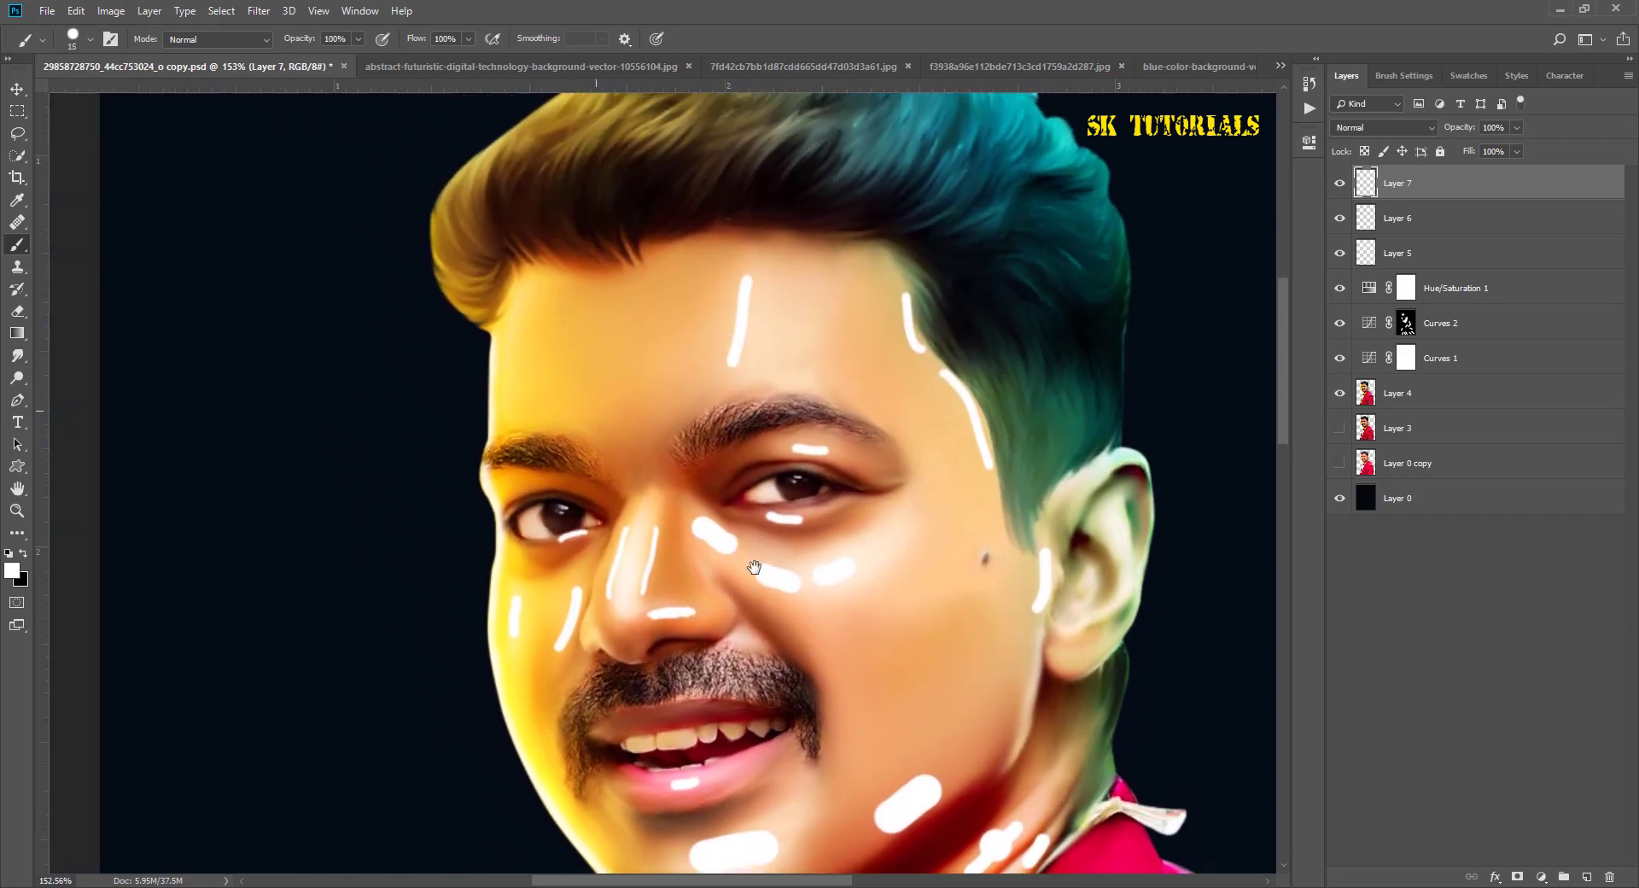
{"action": "left_click", "coordinate": [538, 350]}
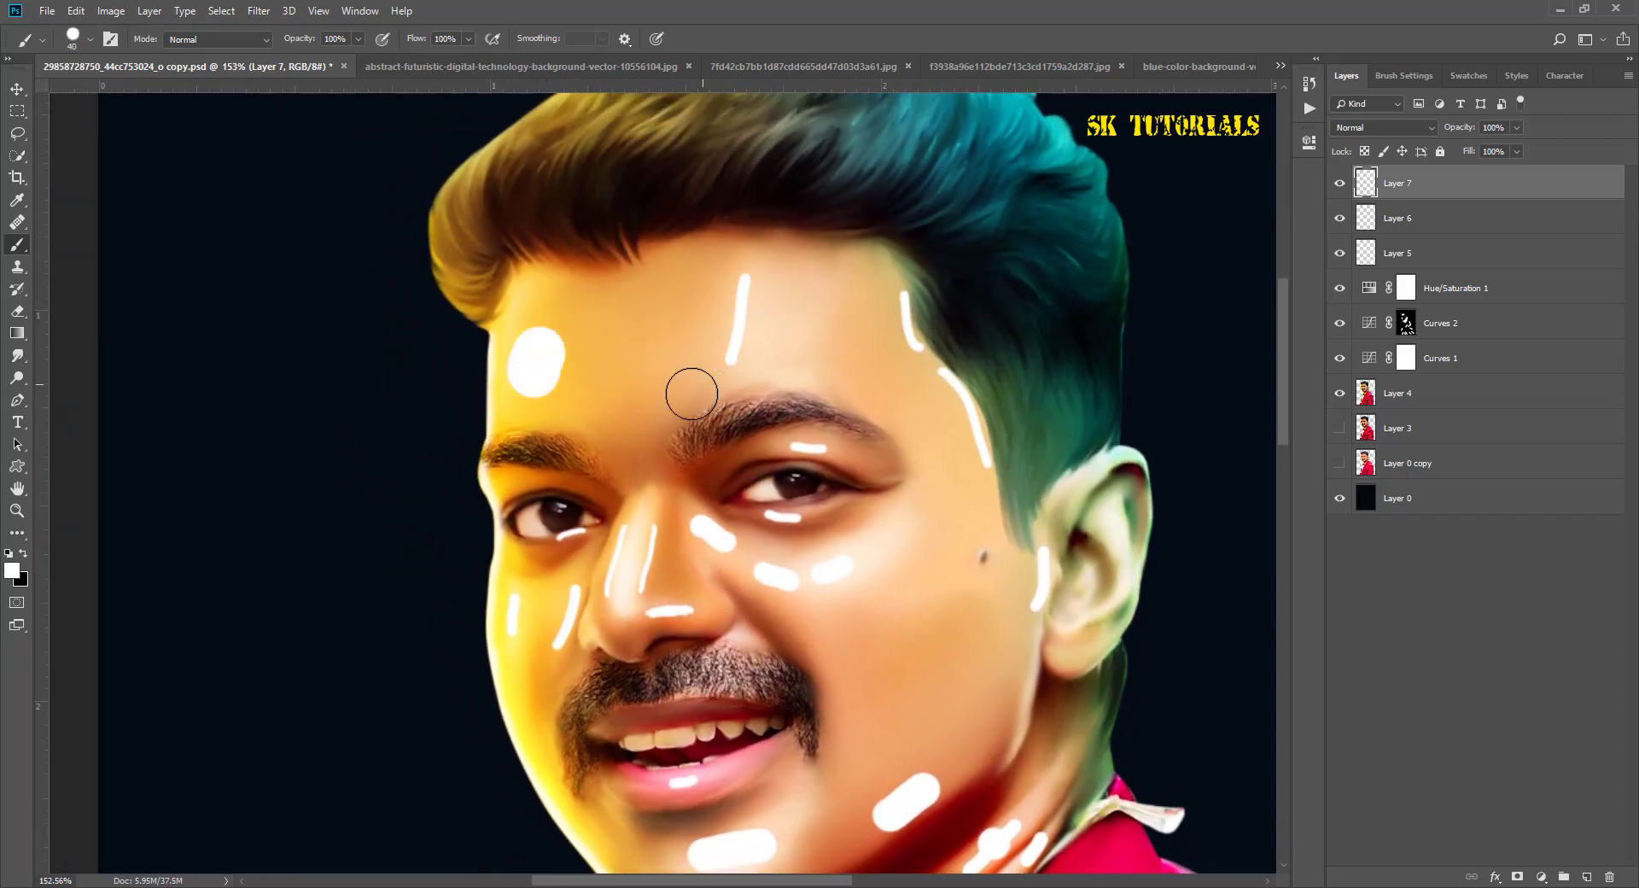
{"action": "left_click_drag", "start_coordinate": [691, 387], "coordinate": [640, 256]}
Step: Switch to the Smudge tool with a soft skin brush at 40 px
{"action": "right_click", "coordinate": [641, 256]}
{"action": "key", "text": "Escape"}
{"action": "key", "text": "r"}
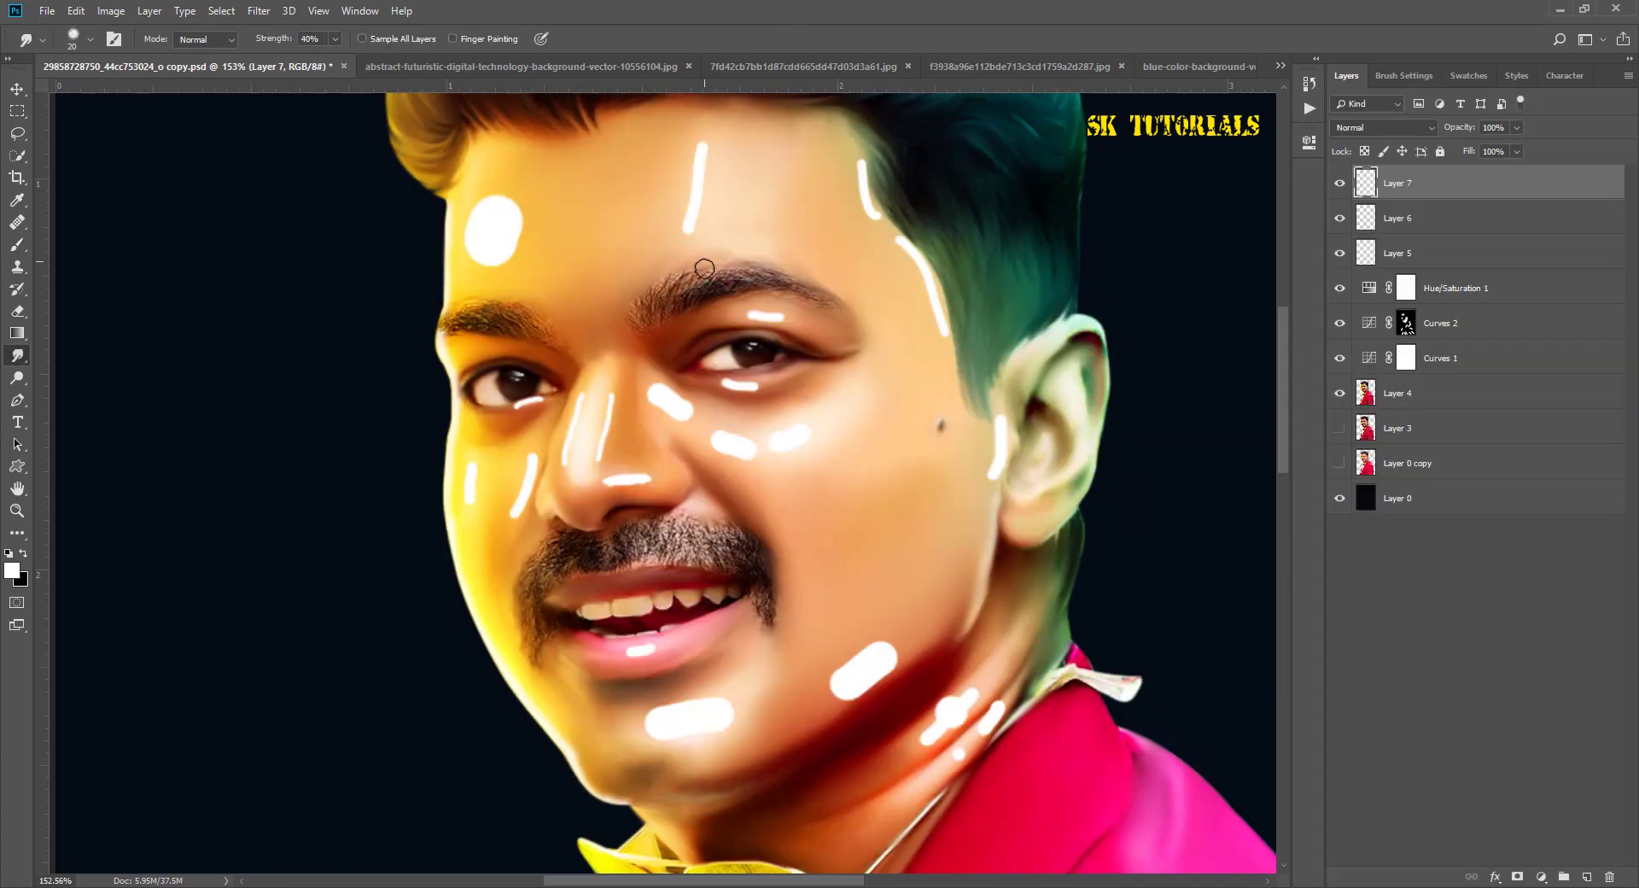
{"action": "right_click", "coordinate": [731, 227]}
{"action": "left_click", "coordinate": [432, 218]}
{"action": "mouse_move", "coordinate": [722, 199]}
{"action": "left_mouse_down"}
{"action": "mouse_move", "coordinate": [743, 267]}
{"action": "mouse_move", "coordinate": [720, 235]}
{"action": "mouse_move", "coordinate": [695, 293]}
{"action": "mouse_move", "coordinate": [725, 282]}
{"action": "mouse_move", "coordinate": [734, 248]}
{"action": "left_mouse_up"}
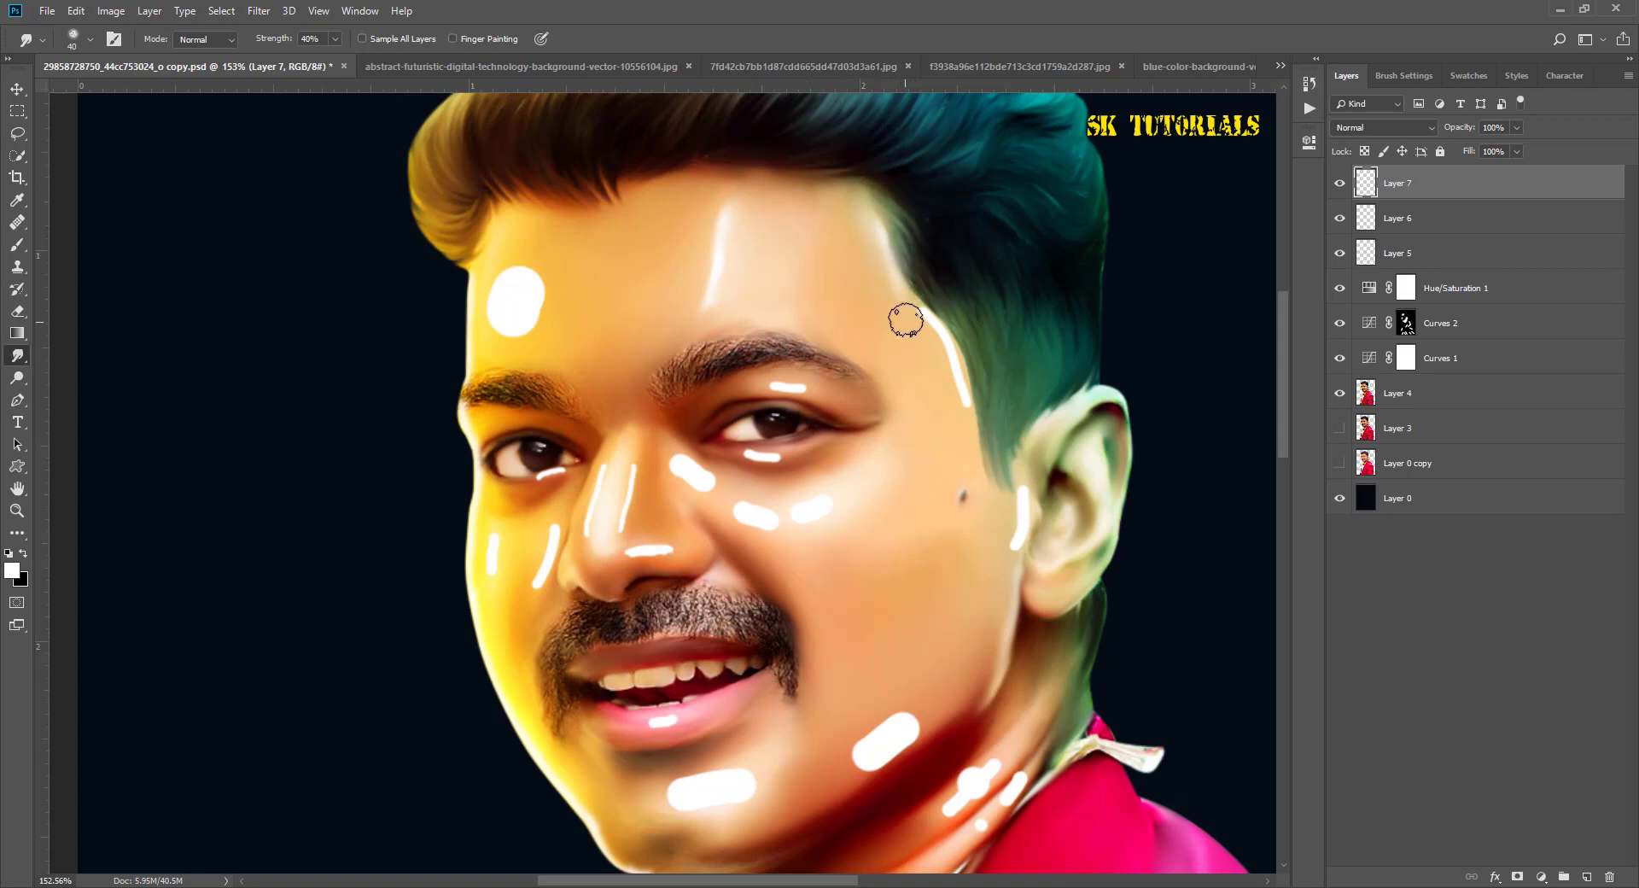
Step: Smudge the temple, under-eyebrow, under-eye and cheek highlights into the skin
{"action": "left_click_drag", "start_coordinate": [933, 340], "coordinate": [958, 442]}
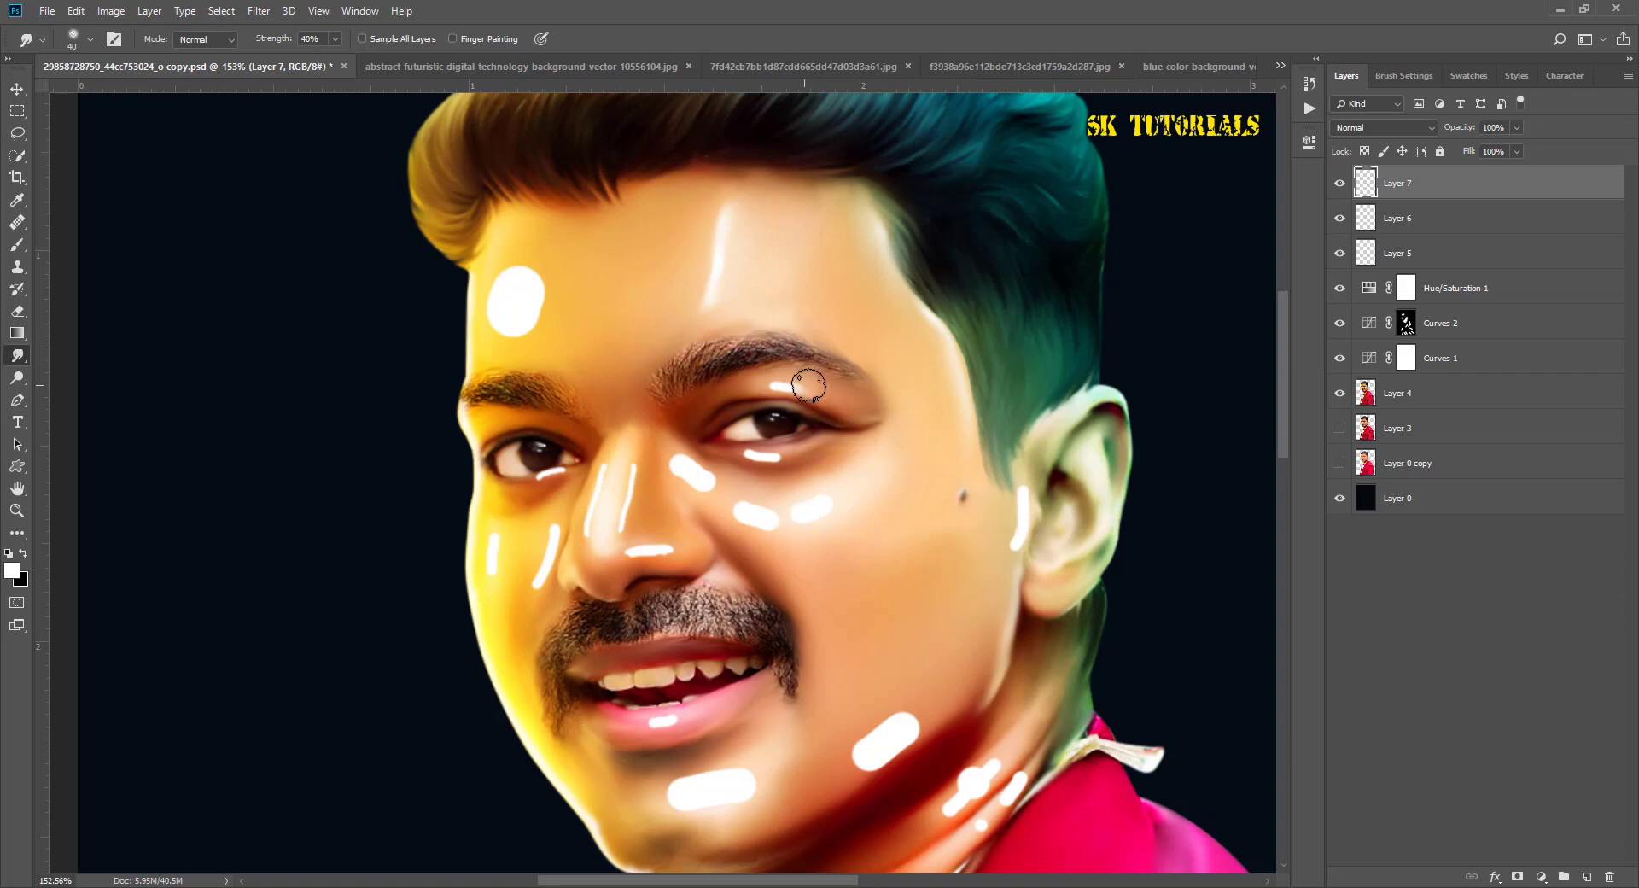
{"action": "left_click_drag", "start_coordinate": [808, 386], "coordinate": [743, 387]}
{"action": "mouse_move", "coordinate": [823, 452]}
{"action": "left_mouse_down"}
{"action": "mouse_move", "coordinate": [695, 475]}
{"action": "mouse_move", "coordinate": [684, 458]}
{"action": "mouse_move", "coordinate": [750, 534]}
{"action": "mouse_move", "coordinate": [728, 490]}
{"action": "mouse_move", "coordinate": [629, 464]}
{"action": "mouse_move", "coordinate": [592, 530]}
{"action": "mouse_move", "coordinate": [665, 549]}
{"action": "mouse_move", "coordinate": [644, 505]}
{"action": "mouse_move", "coordinate": [666, 464]}
{"action": "mouse_move", "coordinate": [644, 541]}
{"action": "left_mouse_up"}
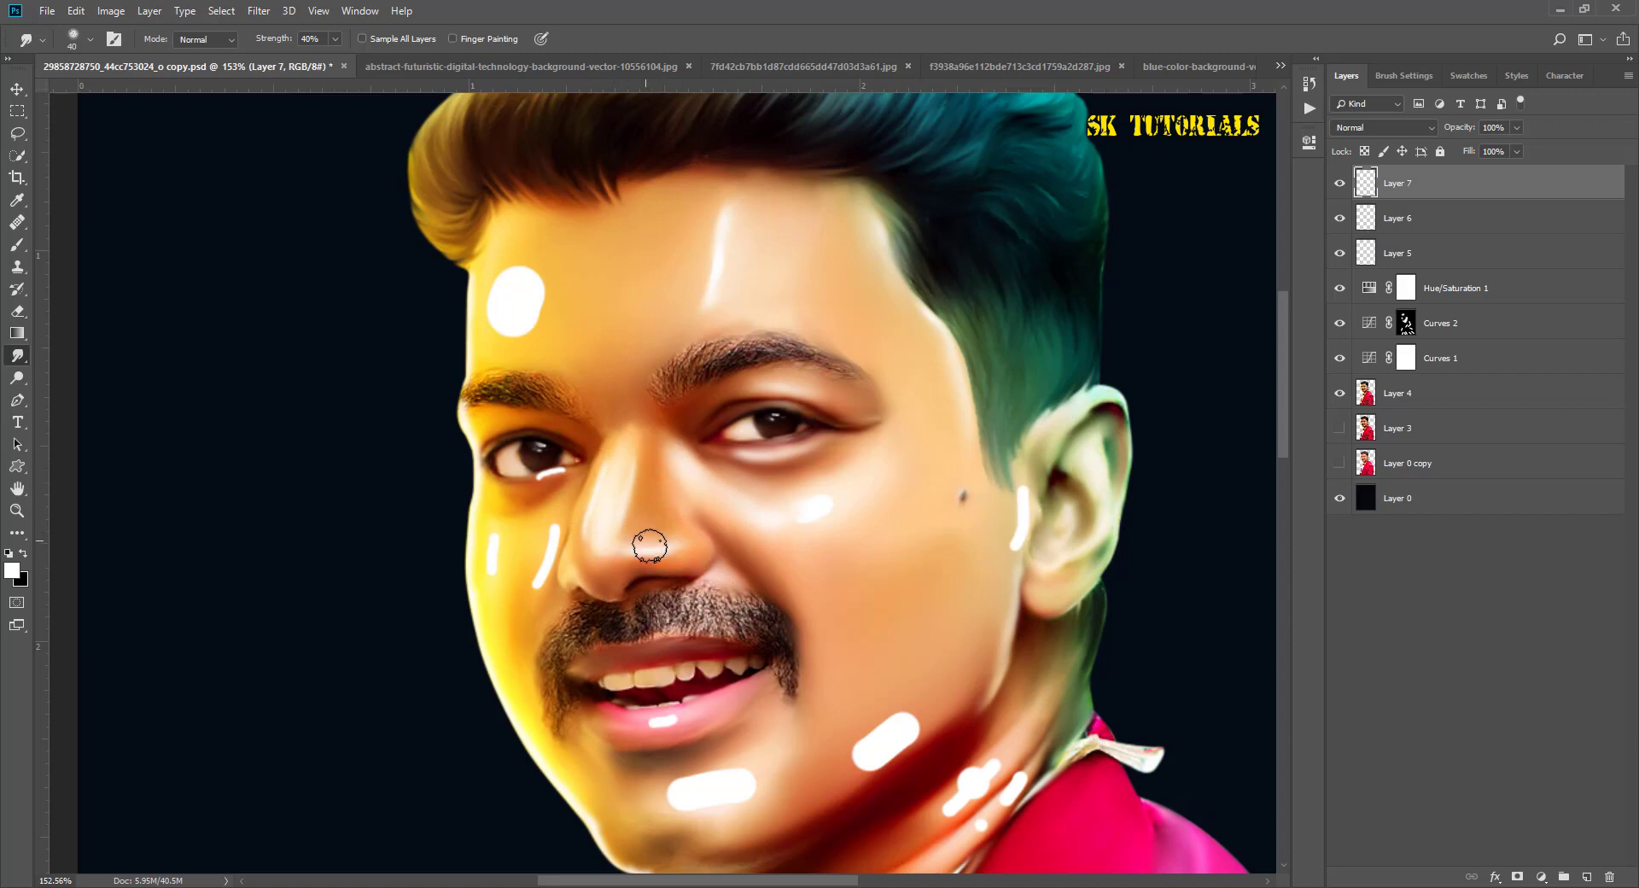
{"action": "mouse_move", "coordinate": [541, 559]}
{"action": "left_mouse_down"}
{"action": "mouse_move", "coordinate": [541, 534]}
{"action": "mouse_move", "coordinate": [538, 581]}
{"action": "mouse_move", "coordinate": [498, 546]}
{"action": "mouse_move", "coordinate": [542, 556]}
{"action": "mouse_move", "coordinate": [501, 559]}
{"action": "mouse_move", "coordinate": [532, 547]}
{"action": "mouse_move", "coordinate": [536, 584]}
{"action": "left_mouse_up"}
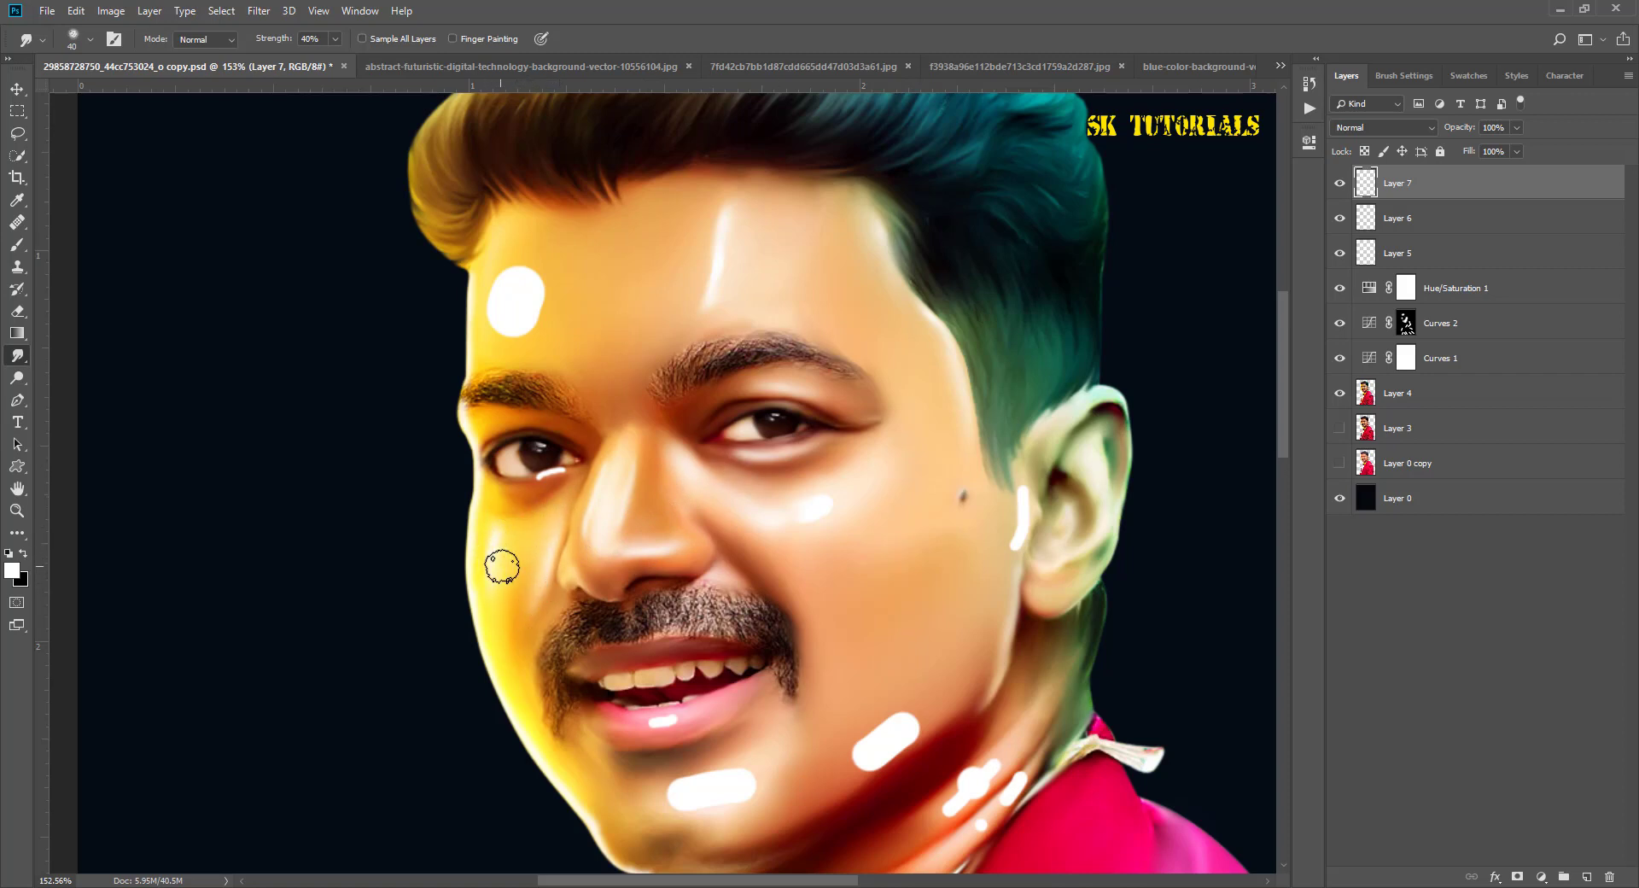
Step: At 60 px, blend the forehead and below-lip highlights, then return the brush to 40 px
{"action": "key", "text": "bracketright"}
{"action": "key", "text": "bracketright"}
{"action": "mouse_move", "coordinate": [520, 304]}
{"action": "left_mouse_down"}
{"action": "mouse_move", "coordinate": [534, 314]}
{"action": "mouse_move", "coordinate": [571, 271]}
{"action": "mouse_move", "coordinate": [494, 312]}
{"action": "mouse_move", "coordinate": [541, 239]}
{"action": "mouse_move", "coordinate": [534, 351]}
{"action": "mouse_move", "coordinate": [575, 299]}
{"action": "mouse_move", "coordinate": [543, 321]}
{"action": "mouse_move", "coordinate": [516, 267]}
{"action": "mouse_move", "coordinate": [477, 97]}
{"action": "left_mouse_up"}
{"action": "mouse_move", "coordinate": [702, 576]}
{"action": "left_mouse_down"}
{"action": "mouse_move", "coordinate": [622, 623]}
{"action": "mouse_move", "coordinate": [772, 612]}
{"action": "mouse_move", "coordinate": [754, 633]}
{"action": "mouse_move", "coordinate": [893, 538]}
{"action": "mouse_move", "coordinate": [867, 547]}
{"action": "mouse_move", "coordinate": [834, 505]}
{"action": "mouse_move", "coordinate": [822, 571]}
{"action": "mouse_move", "coordinate": [848, 479]}
{"action": "mouse_move", "coordinate": [869, 513]}
{"action": "mouse_move", "coordinate": [944, 406]}
{"action": "mouse_move", "coordinate": [948, 369]}
{"action": "left_mouse_up"}
{"action": "key", "text": "bracketright"}
{"action": "key", "text": "bracketright"}
{"action": "key", "text": "bracketleft"}
{"action": "key", "text": "bracketleft"}
{"action": "key", "text": "bracketleft"}
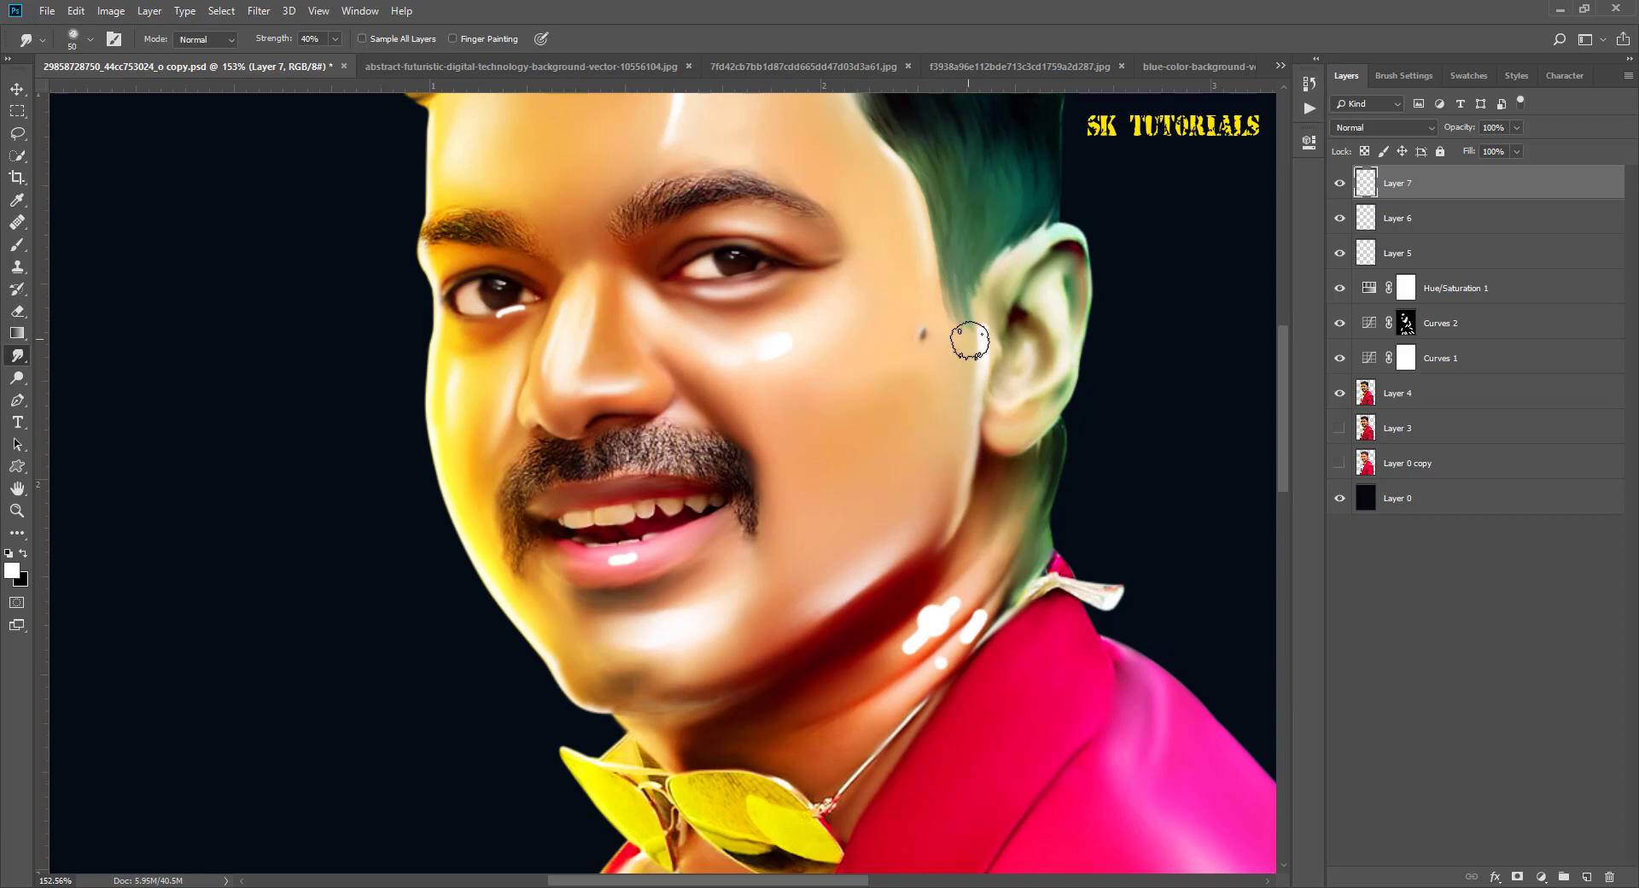
{"action": "key", "text": "bracketleft"}
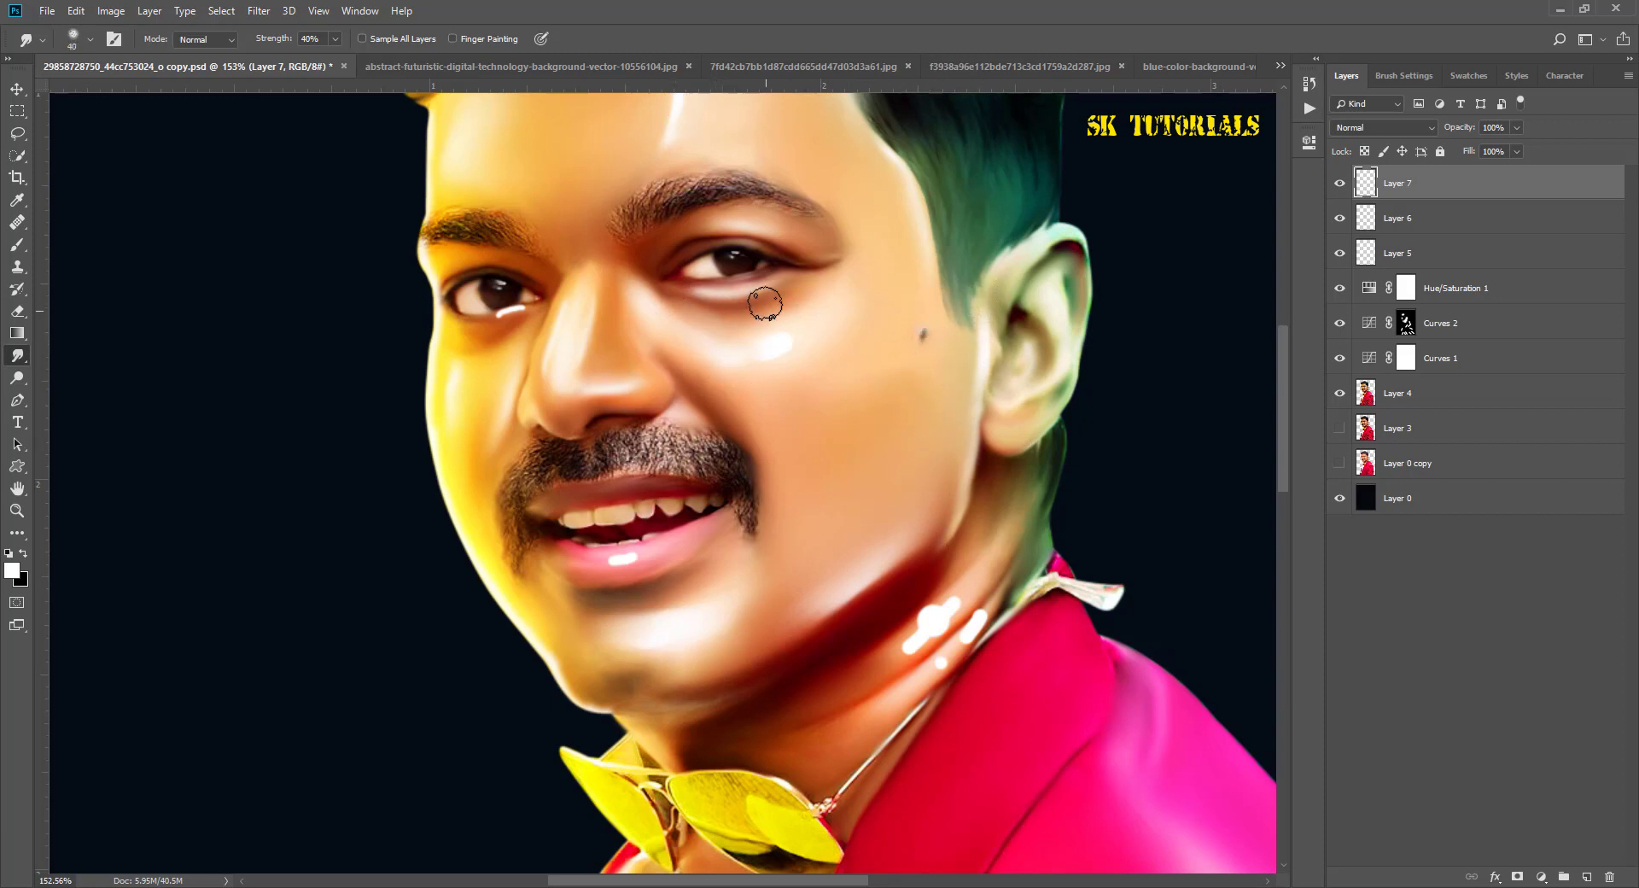
{"action": "scroll", "coordinate": [712, 322], "scroll_direction": "down", "scroll_amount": 3}
{"action": "left_click_drag", "start_coordinate": [870, 417], "coordinate": [786, 417]}
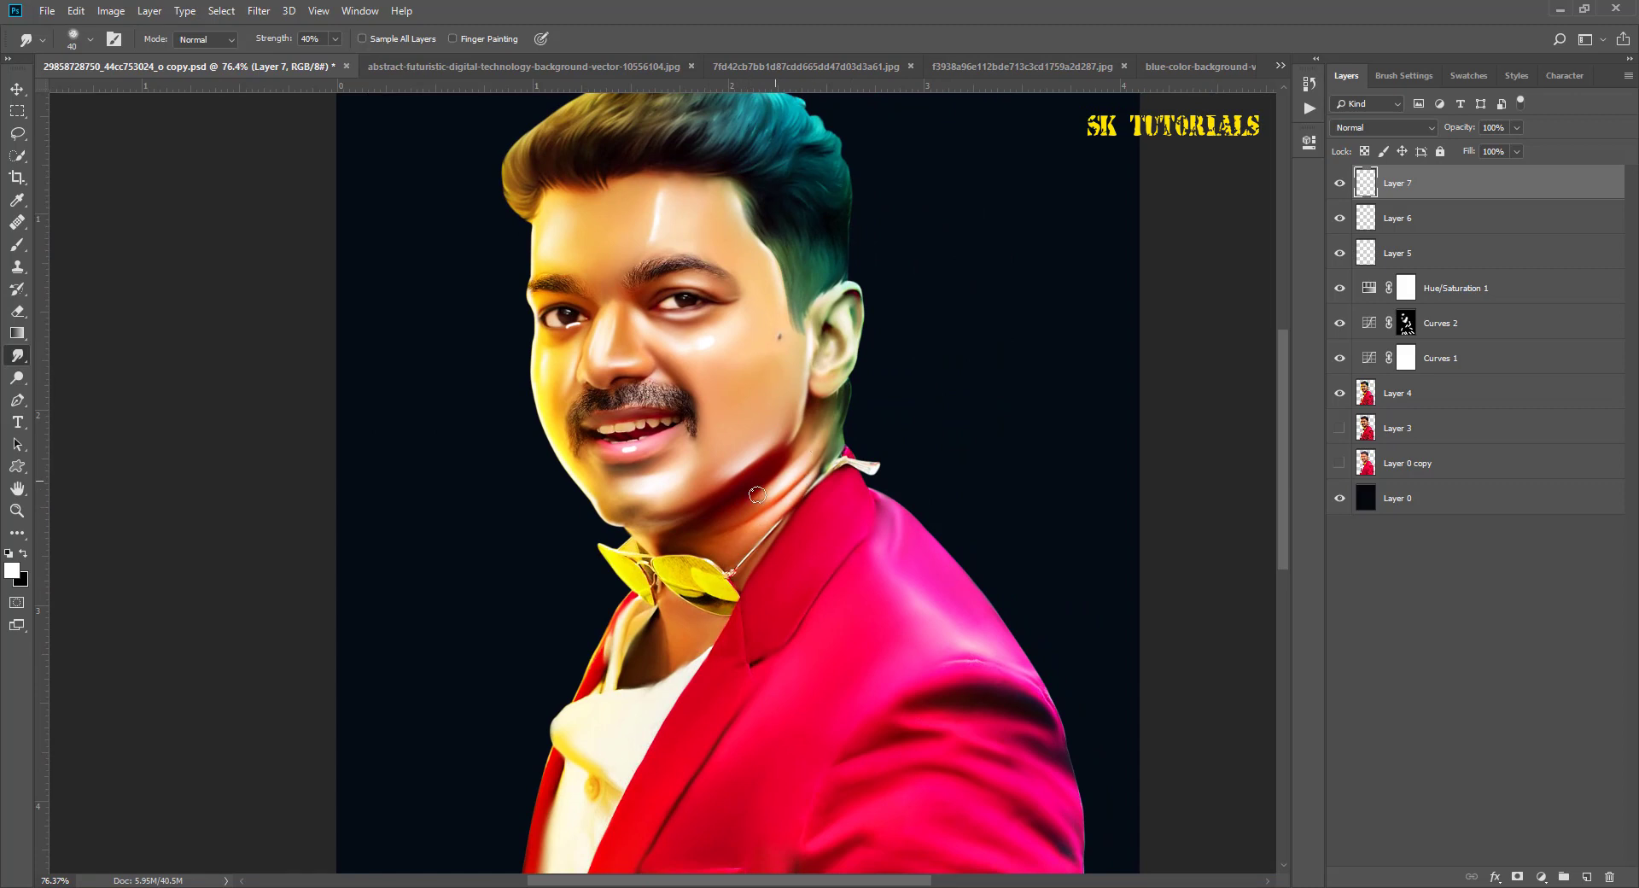
Step: Zoom in and smudge the remaining under-eye highlight with a 30 px brush
{"action": "scroll", "coordinate": [627, 470], "scroll_direction": "up", "scroll_amount": 3}
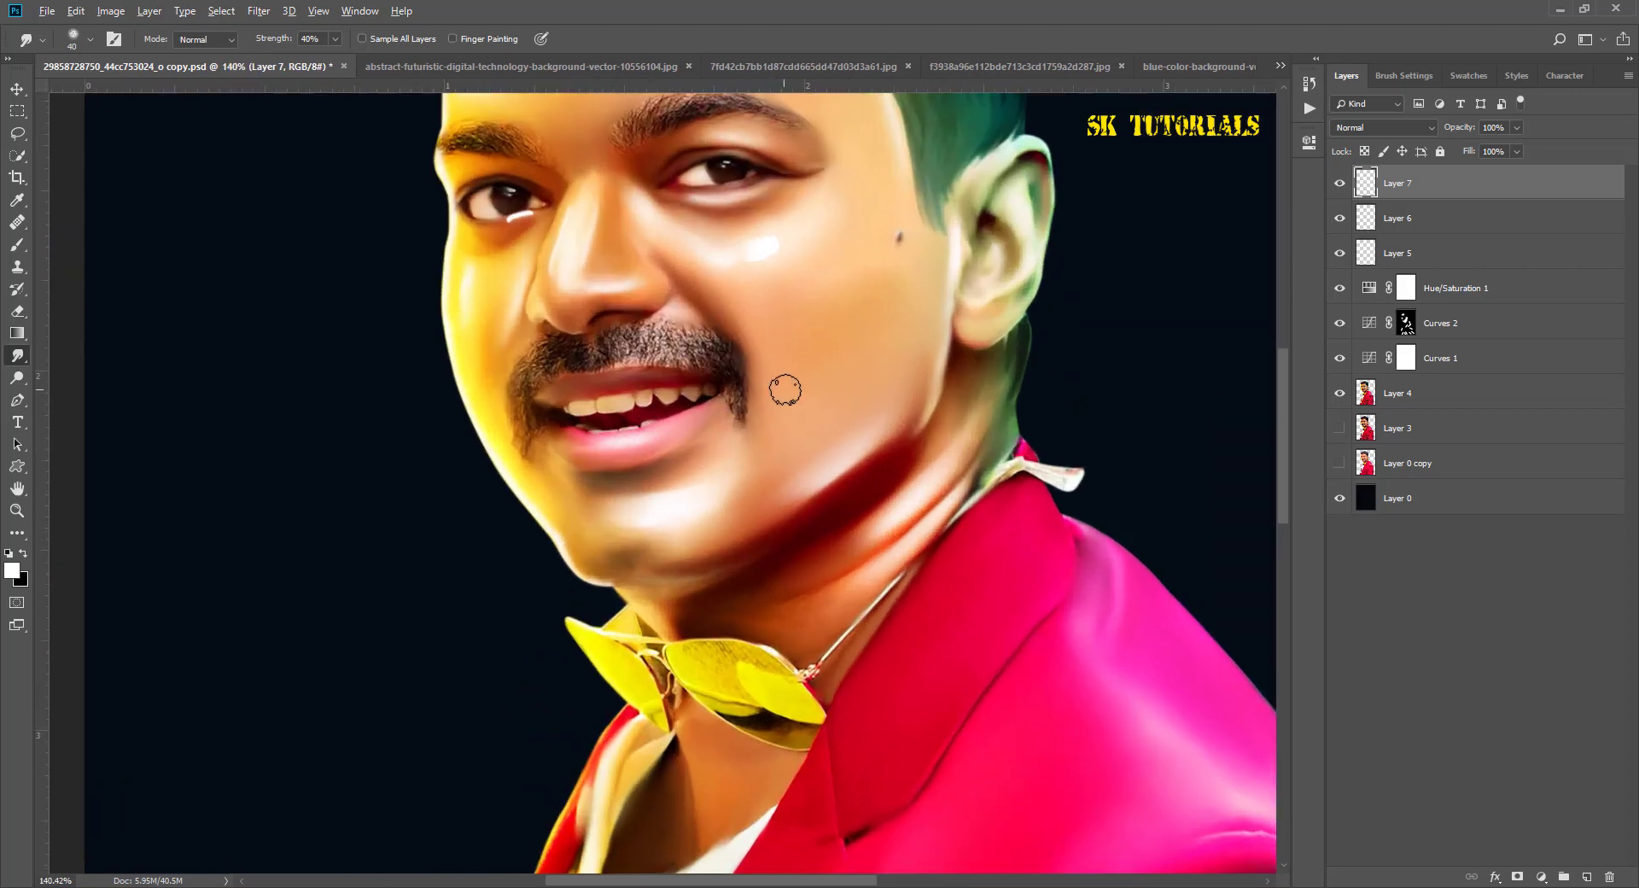
{"action": "scroll", "coordinate": [785, 390], "scroll_direction": "down", "scroll_amount": 3}
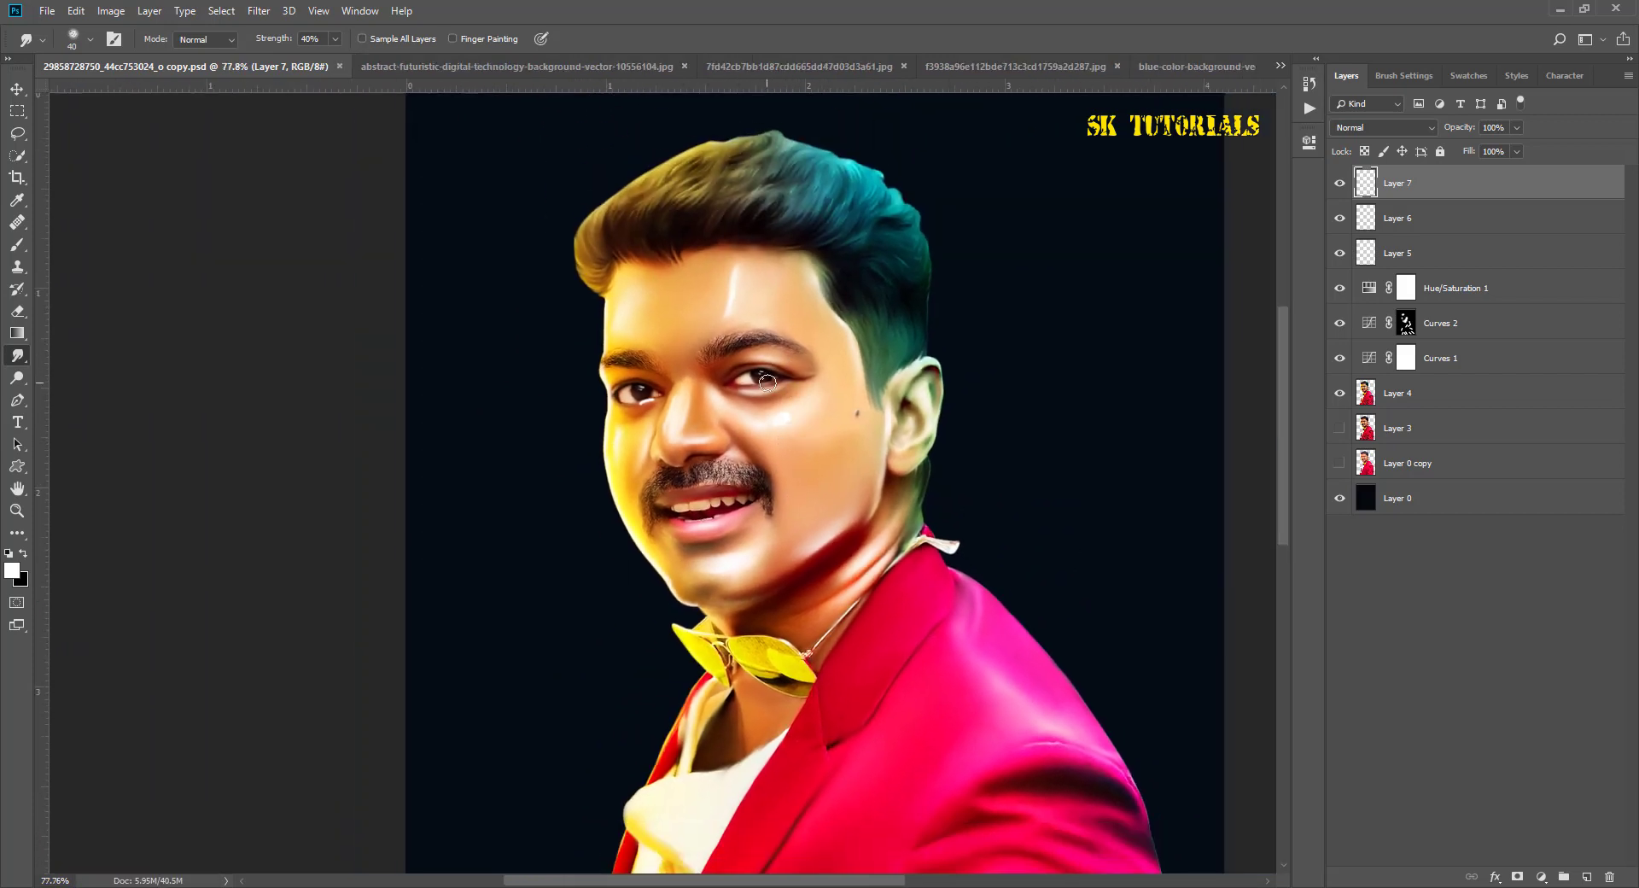
{"action": "scroll", "coordinate": [766, 380], "scroll_direction": "down", "scroll_amount": 1}
{"action": "scroll", "coordinate": [767, 381], "scroll_direction": "down", "scroll_amount": 1}
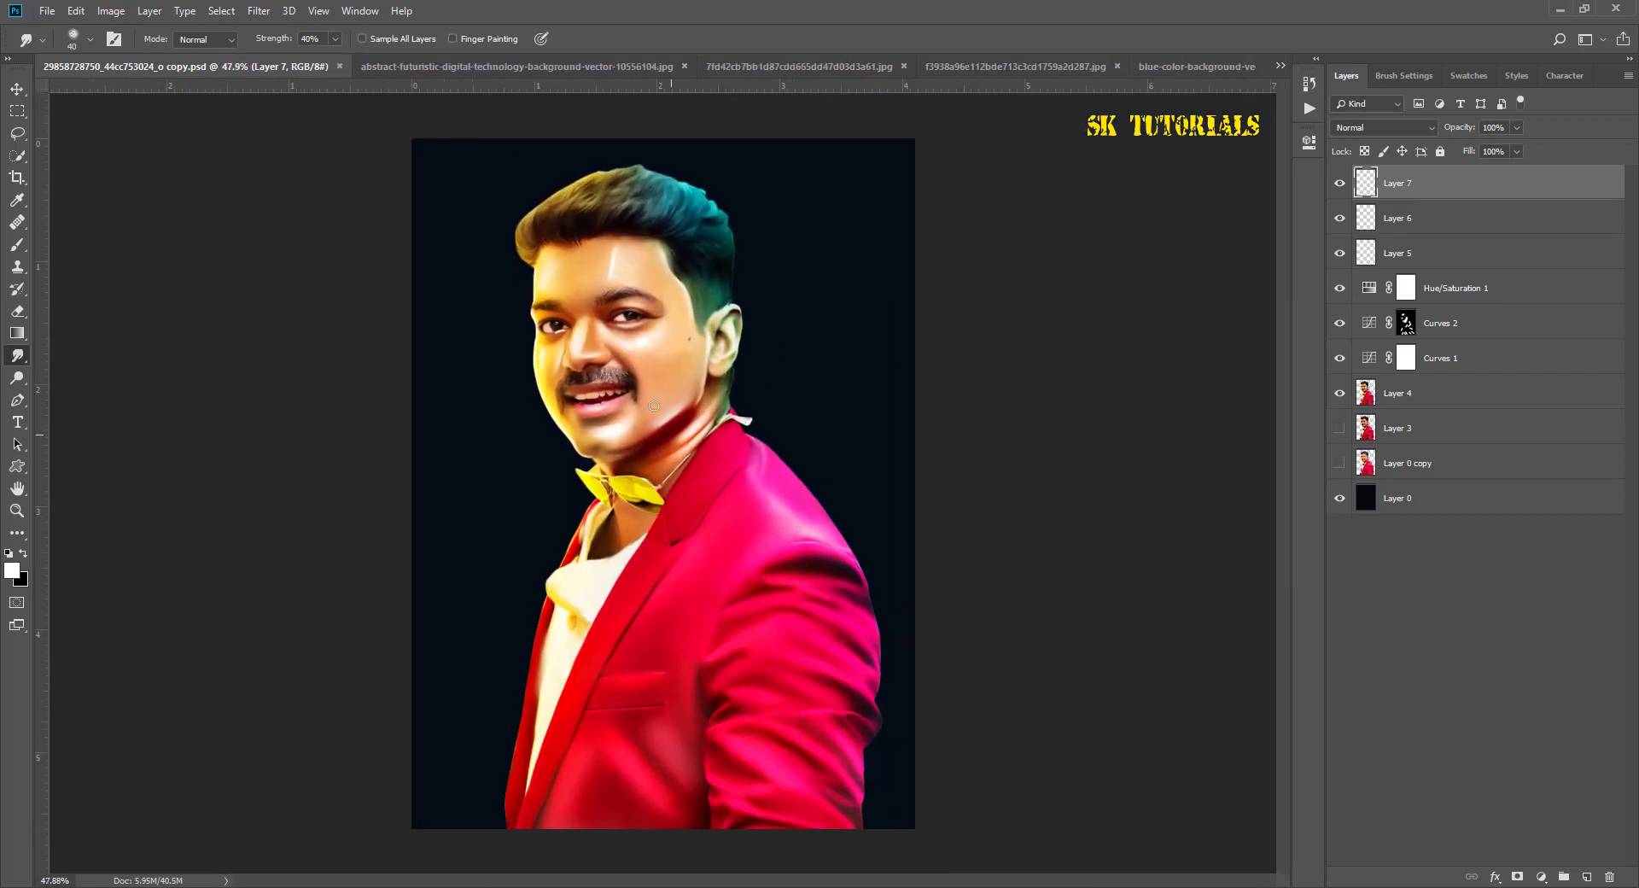
{"action": "scroll", "coordinate": [654, 406], "scroll_direction": "up", "scroll_amount": 2}
{"action": "left_click_drag", "start_coordinate": [658, 394], "coordinate": [731, 628]}
{"action": "scroll", "coordinate": [609, 582], "scroll_direction": "up", "scroll_amount": 3}
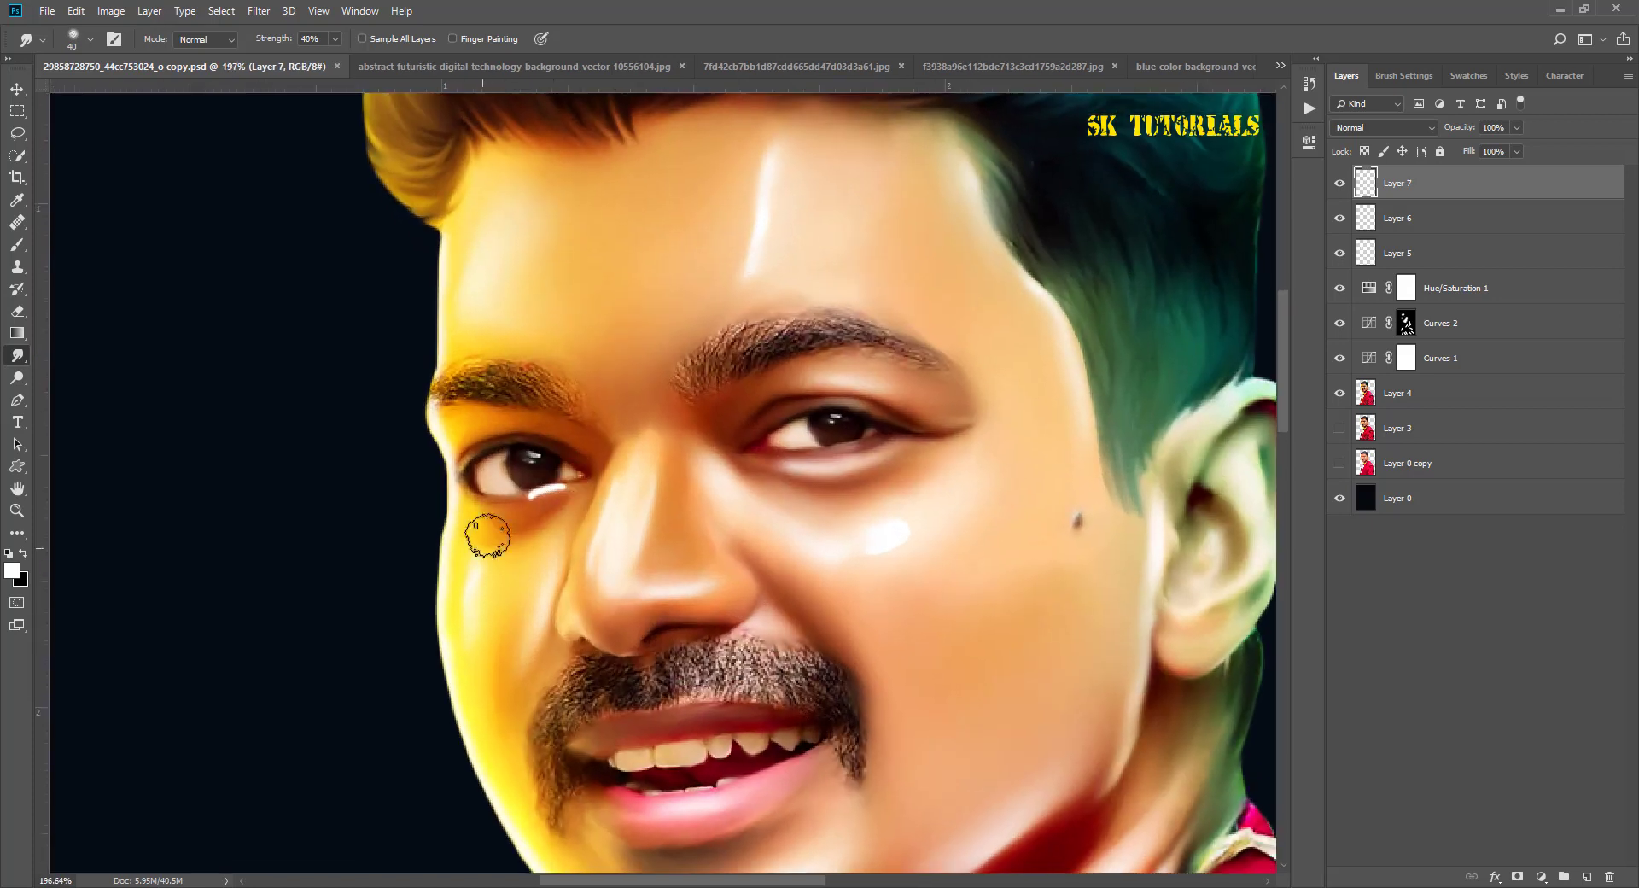
{"action": "key", "text": "bracketleft"}
{"action": "left_click_drag", "start_coordinate": [530, 502], "coordinate": [521, 498]}
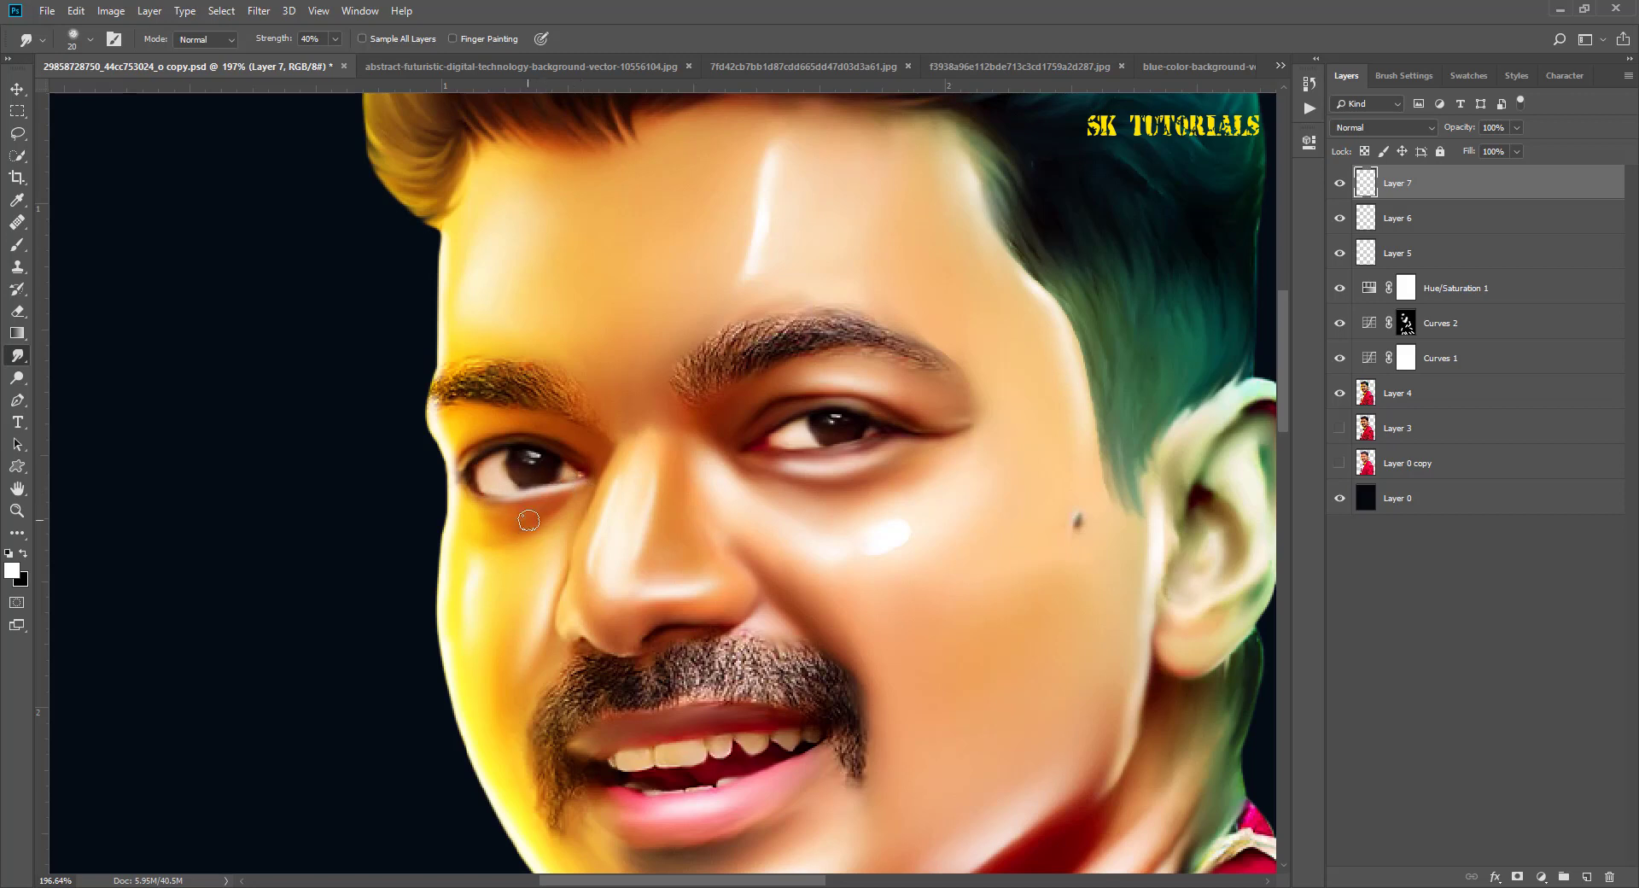
Step: Fit the whole image on screen and move the selection down to Layer 6
{"action": "key", "text": "bracketright"}
{"action": "key", "text": "bracketright"}
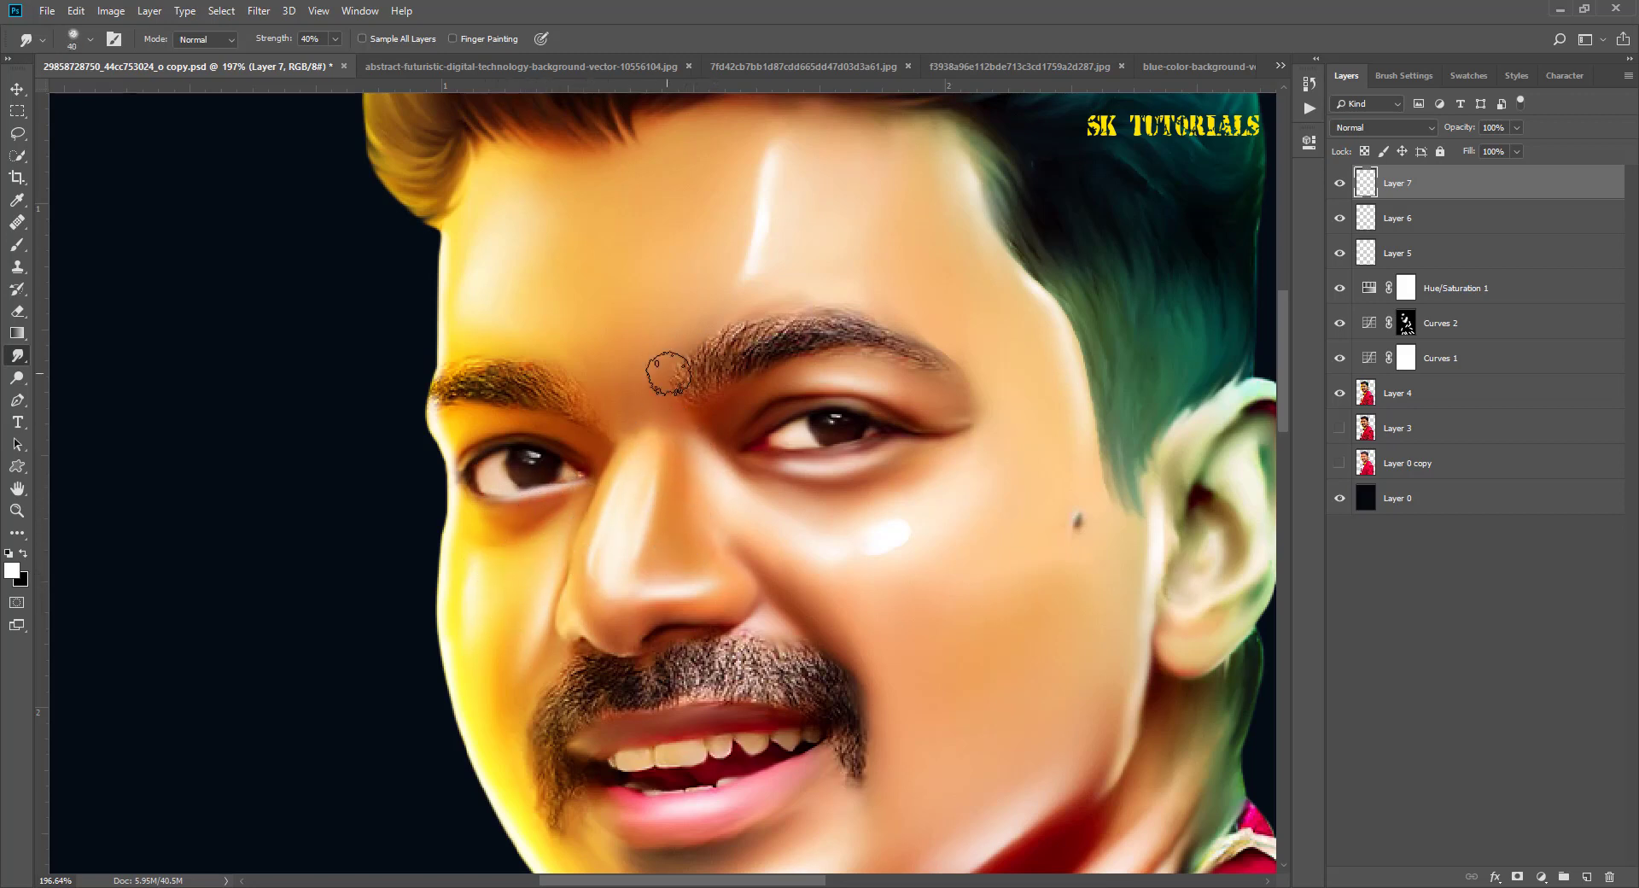
{"action": "key", "text": "bracketright"}
{"action": "key", "text": "ctrl+0"}
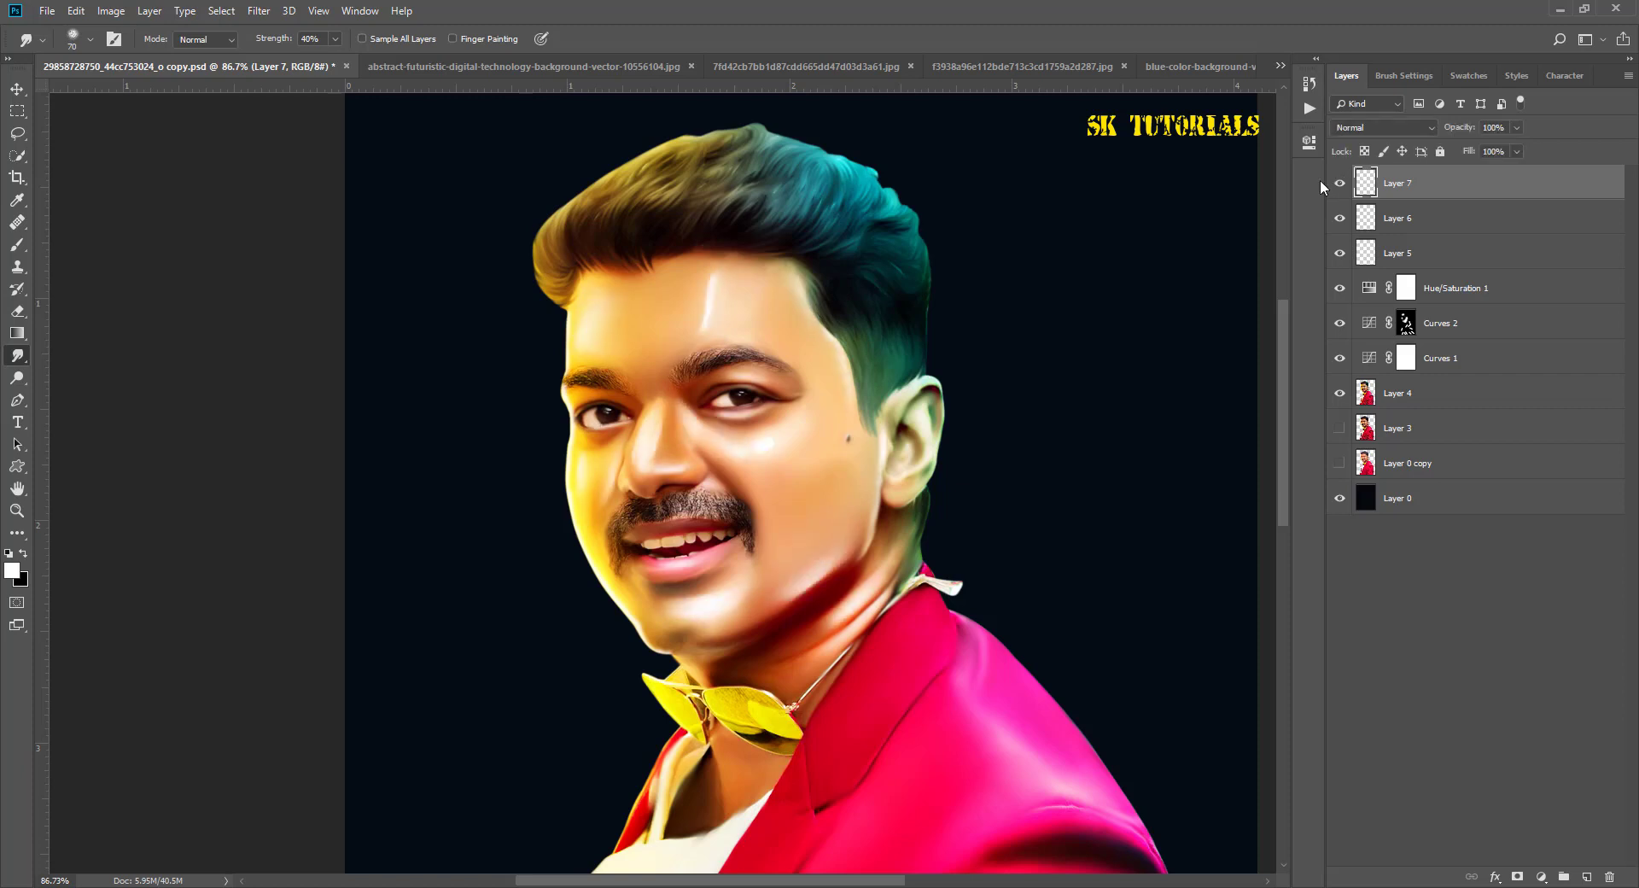
{"action": "scroll", "coordinate": [954, 325], "scroll_direction": "down", "scroll_amount": 3}
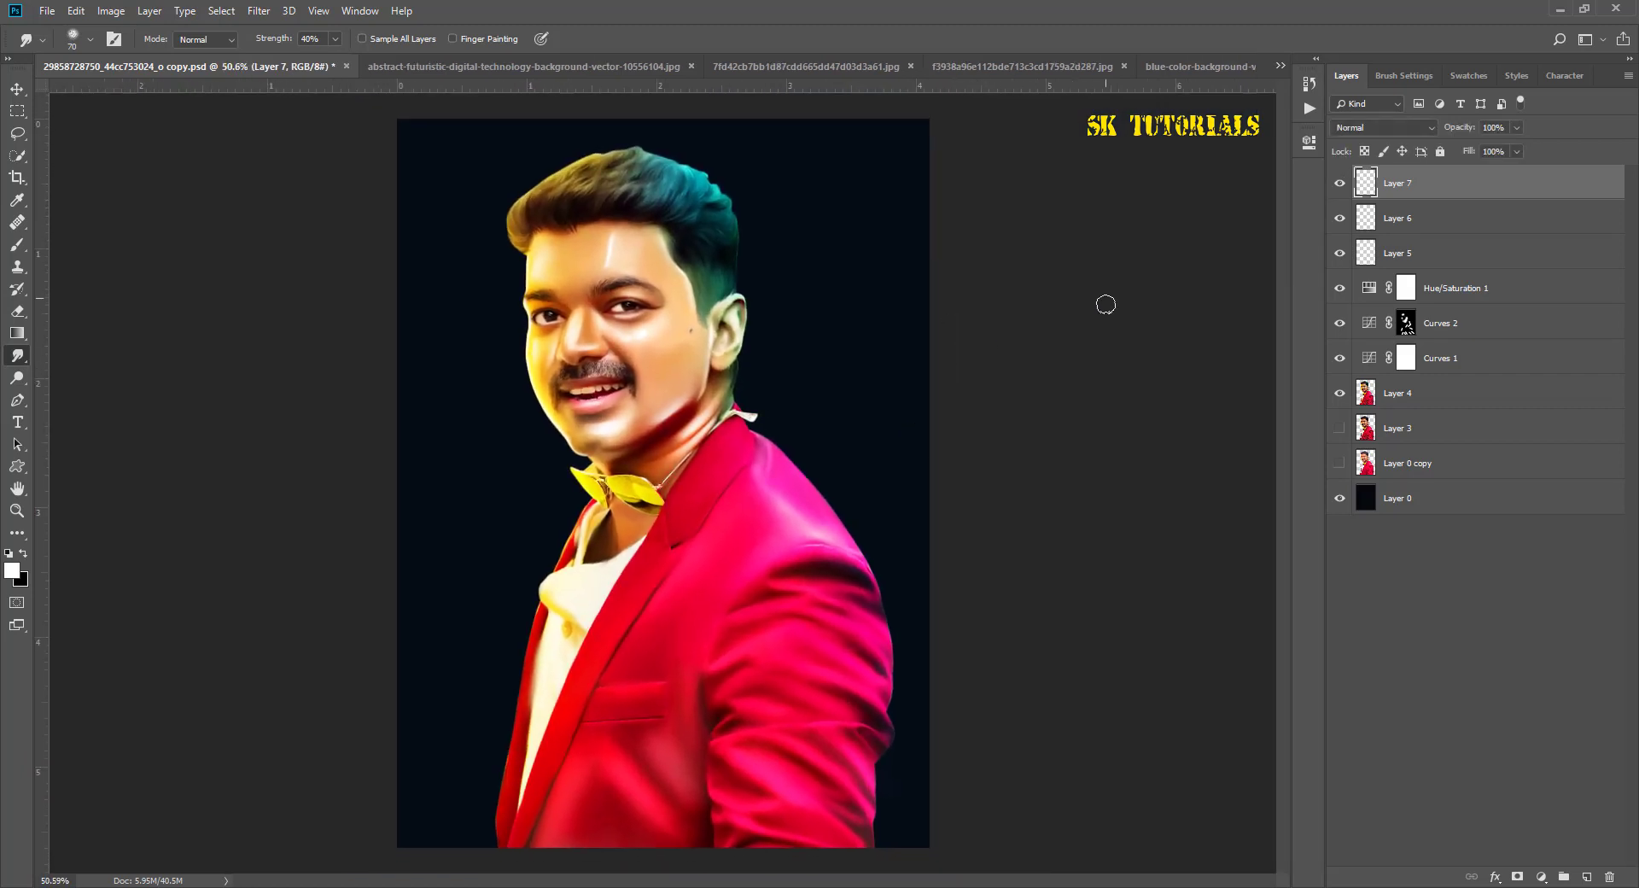
{"action": "key", "text": "alt+bracketleft"}
Step: Add a new layer above Layer 6 and set the foreground colour to magenta ff00cc
{"action": "left_click", "coordinate": [1586, 877]}
{"action": "scroll", "coordinate": [659, 220], "scroll_direction": "up", "scroll_amount": 5}
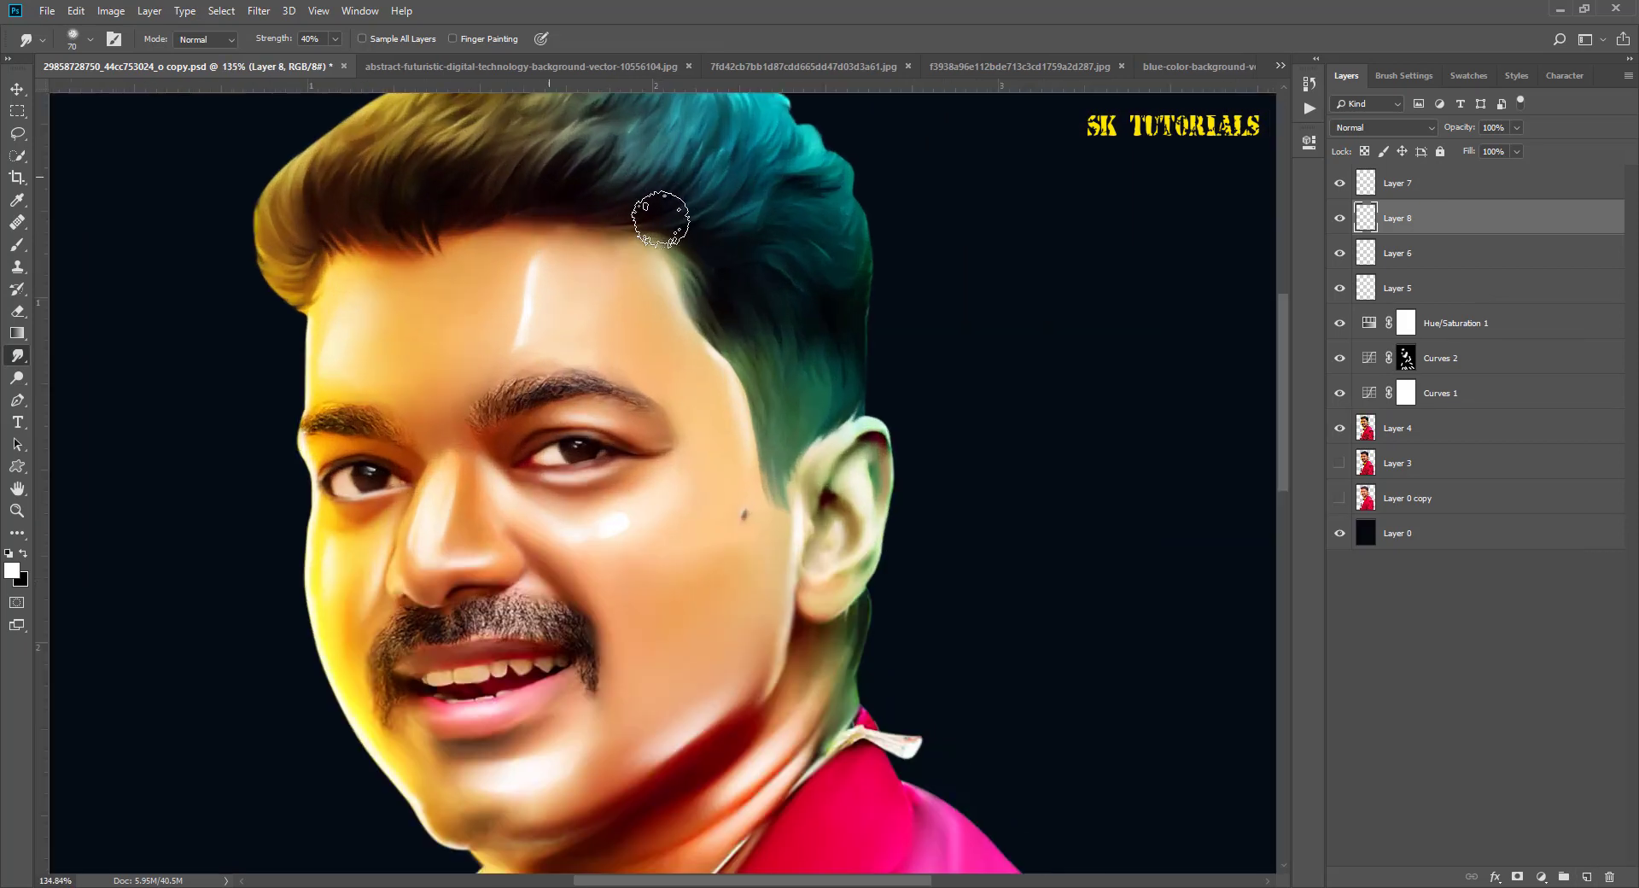
{"action": "type", "text": "ff00cc"}
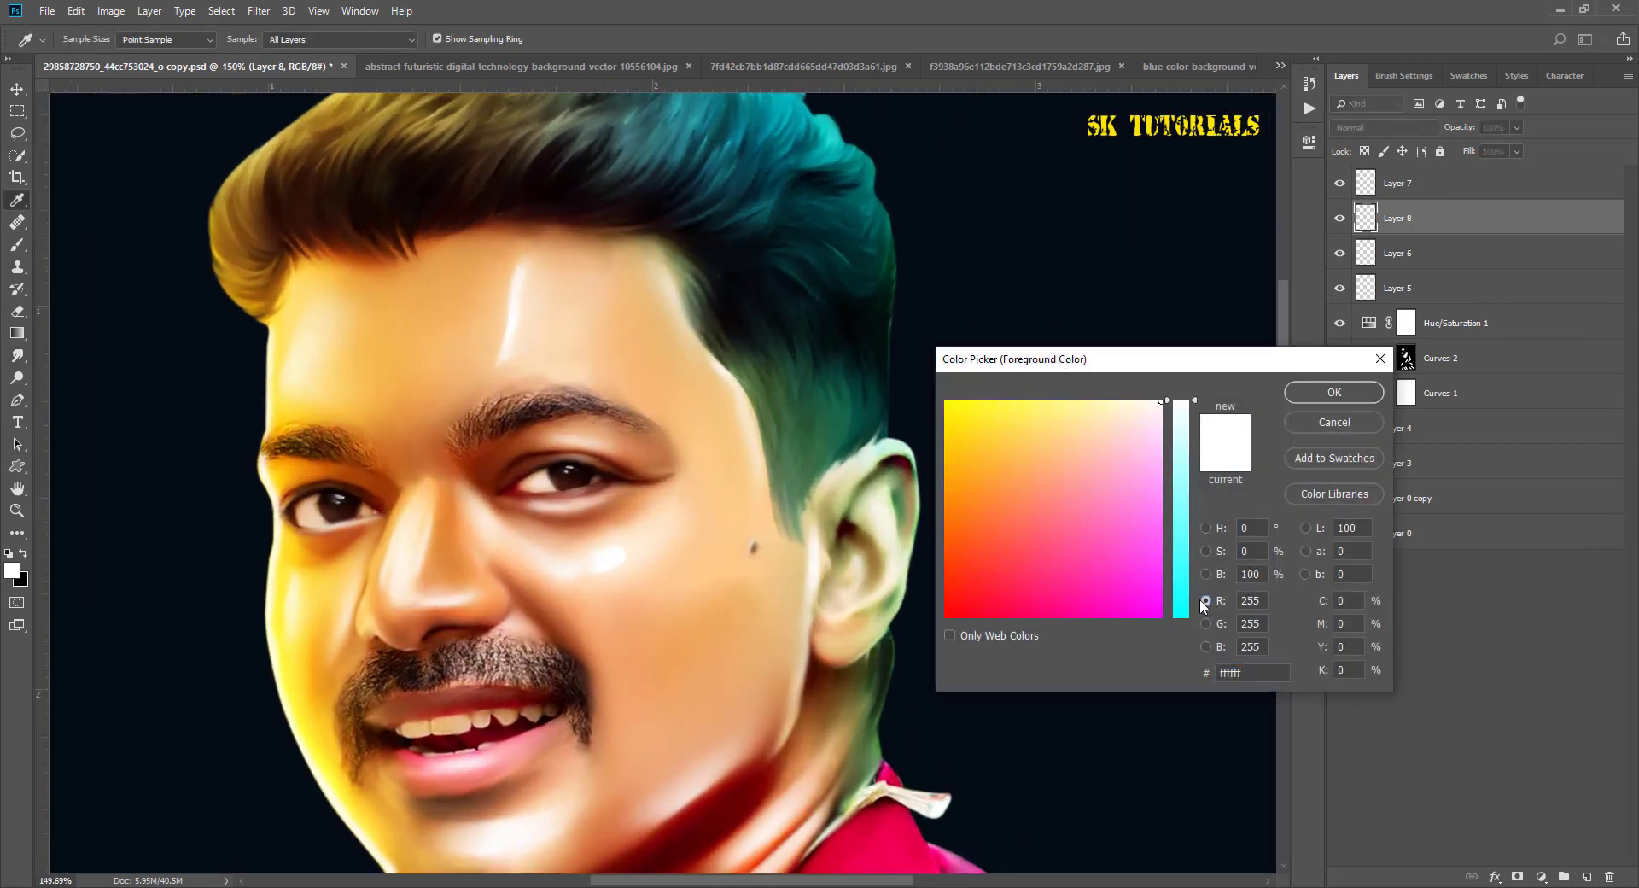
{"action": "left_click", "coordinate": [1296, 391]}
{"action": "key", "text": "r"}
Step: Smear pink blush onto the temple and down the cheek toward the jaw
{"action": "left_click_drag", "start_coordinate": [679, 363], "coordinate": [669, 347]}
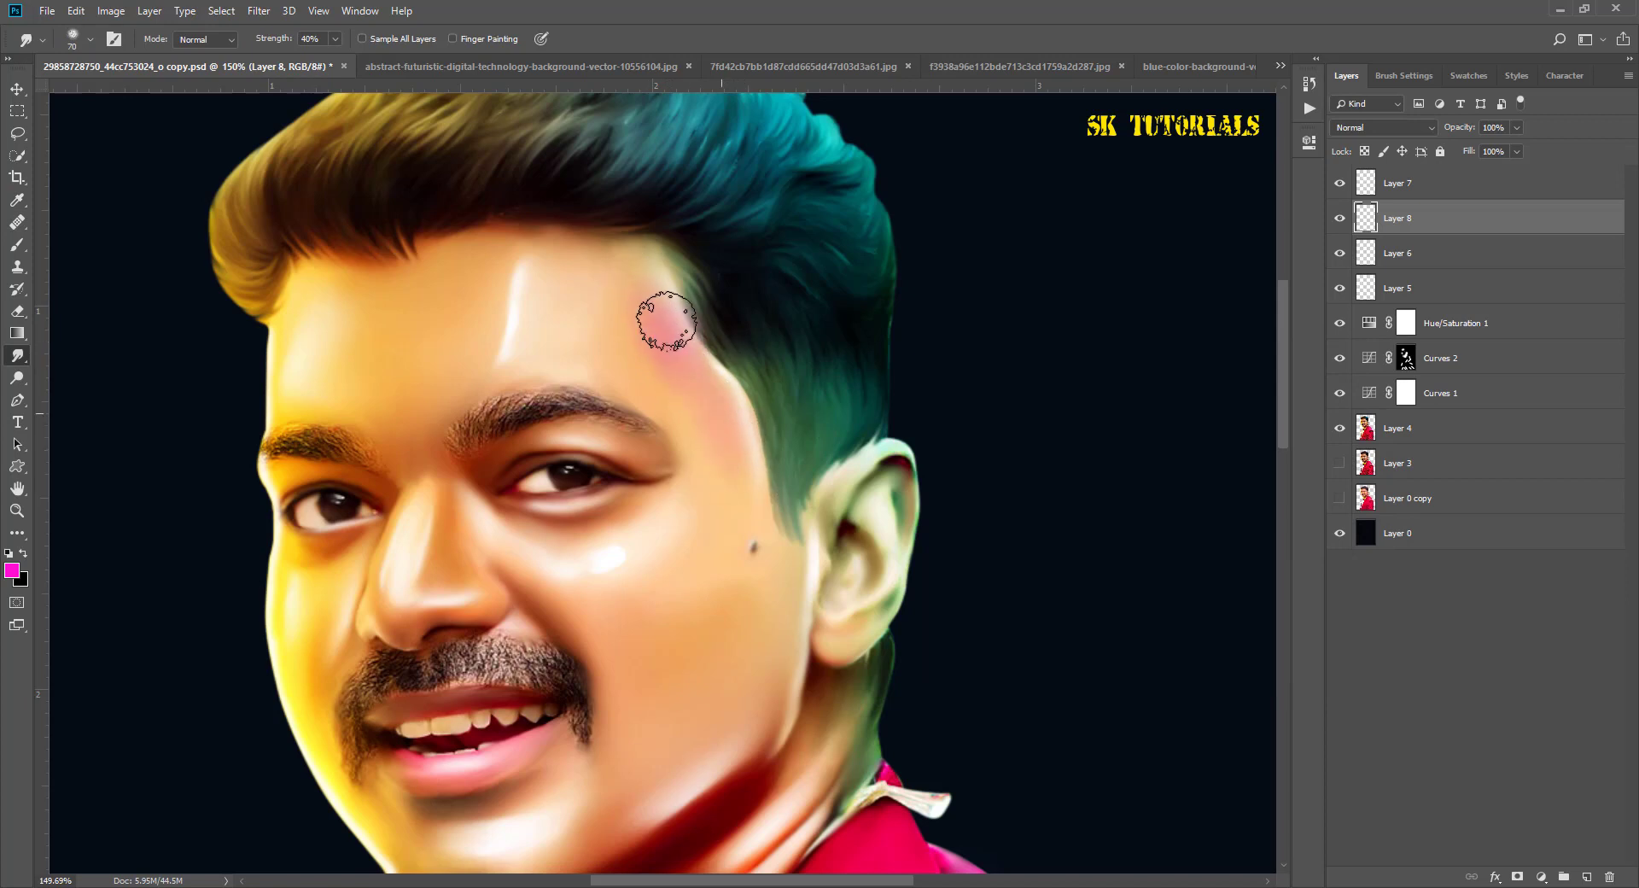
{"action": "scroll", "coordinate": [731, 461], "scroll_direction": "down", "scroll_amount": 3}
{"action": "mouse_move", "coordinate": [755, 519]}
{"action": "left_mouse_down"}
{"action": "mouse_move", "coordinate": [688, 628]}
{"action": "mouse_move", "coordinate": [733, 565]}
{"action": "left_mouse_up"}
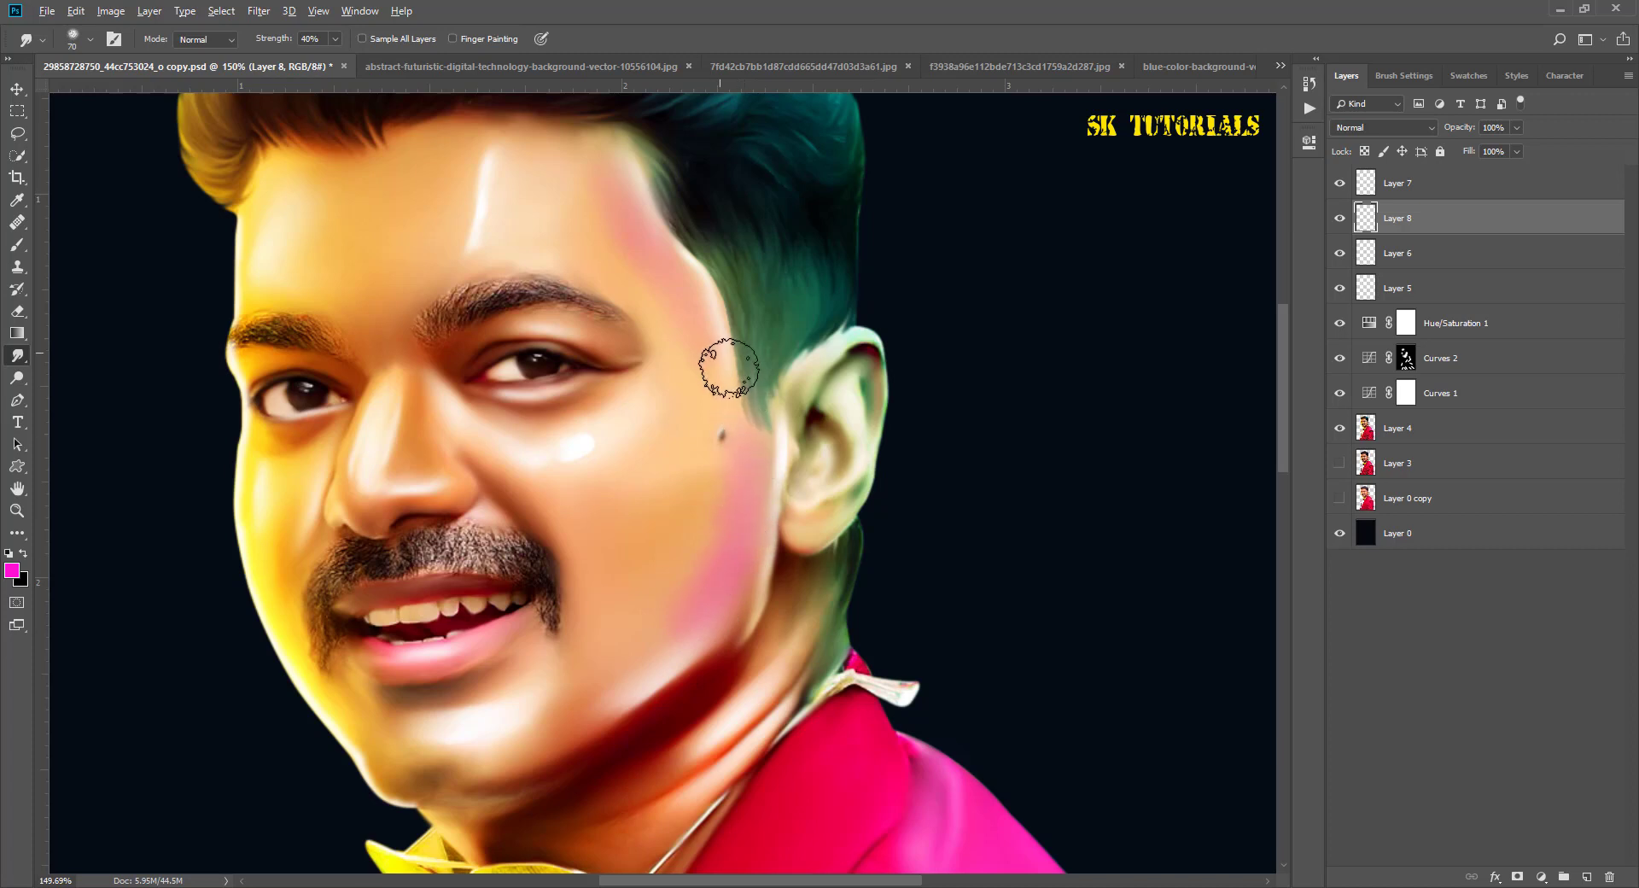
{"action": "mouse_move", "coordinate": [681, 614]}
{"action": "left_mouse_down"}
{"action": "mouse_move", "coordinate": [724, 602]}
{"action": "mouse_move", "coordinate": [685, 540]}
{"action": "left_mouse_up"}
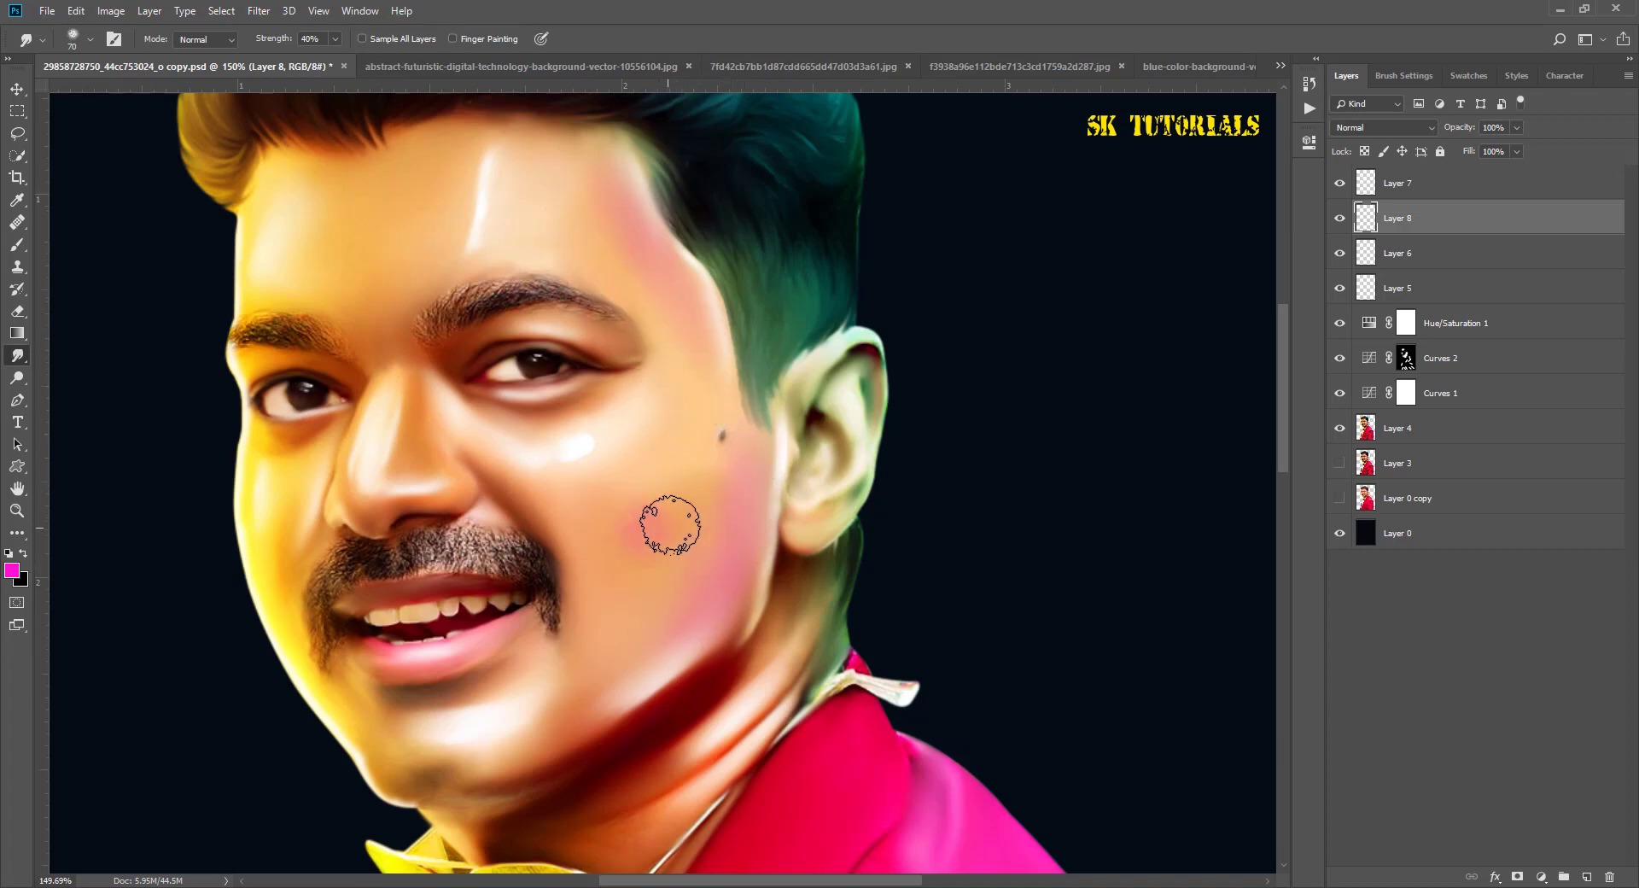
{"action": "scroll", "coordinate": [687, 373], "scroll_direction": "down", "scroll_amount": 3}
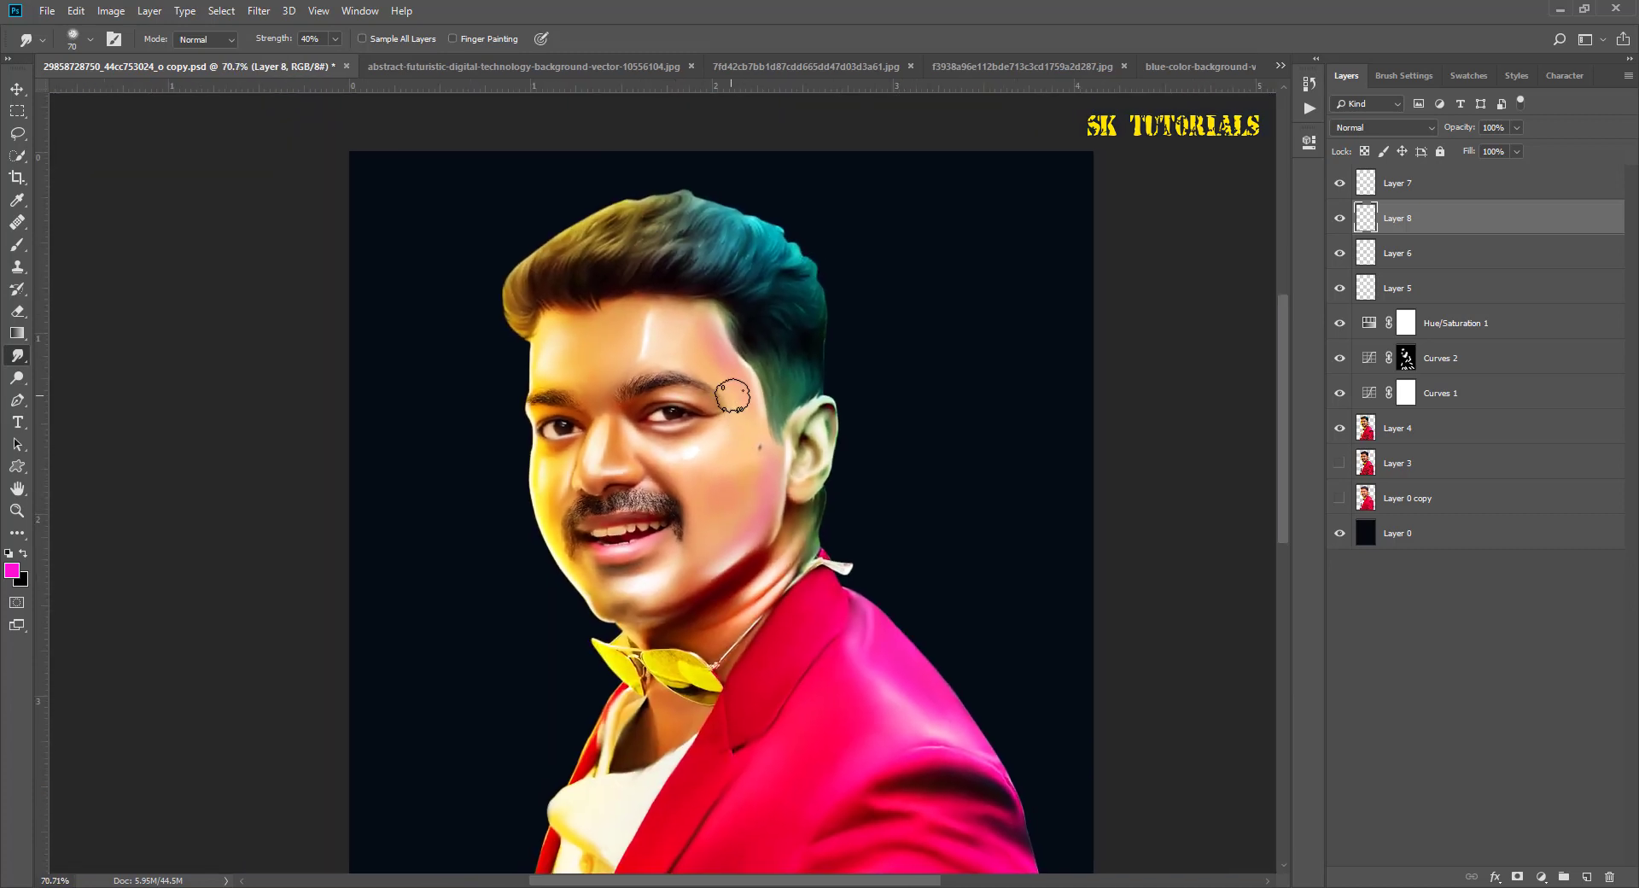
{"action": "scroll", "coordinate": [728, 384], "scroll_direction": "up", "scroll_amount": 2}
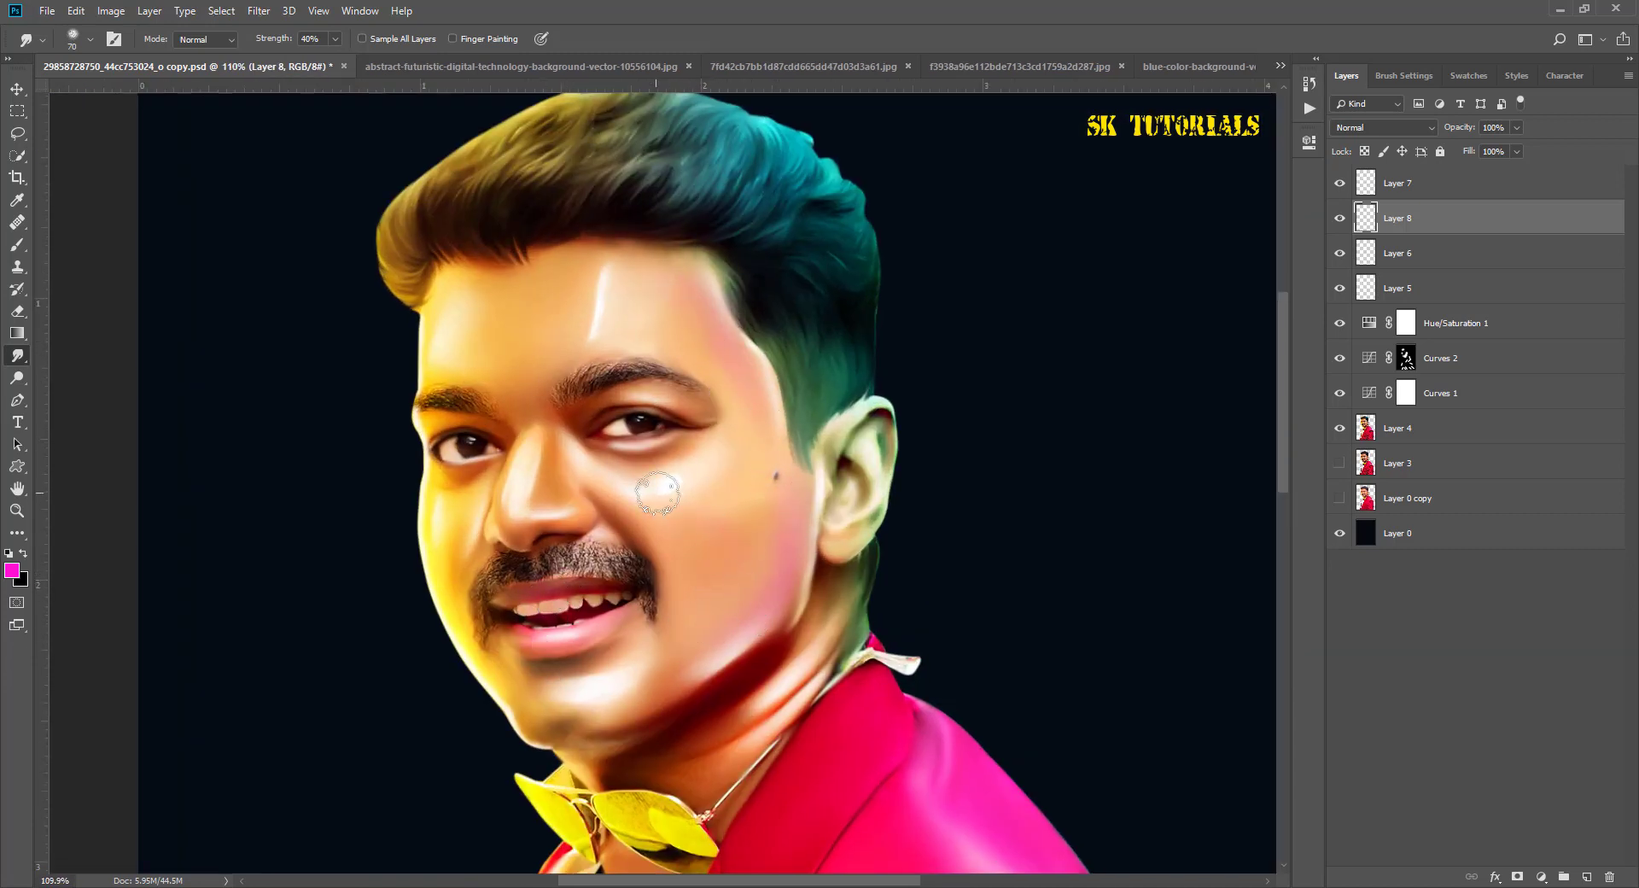
{"action": "scroll", "coordinate": [586, 633], "scroll_direction": "up", "scroll_amount": 2}
Step: Shrink the smudge brush to 20 px and zoom out to review the portrait
{"action": "key", "text": "bracketleft"}
{"action": "key", "text": "bracketleft"}
{"action": "key", "text": "bracketleft"}
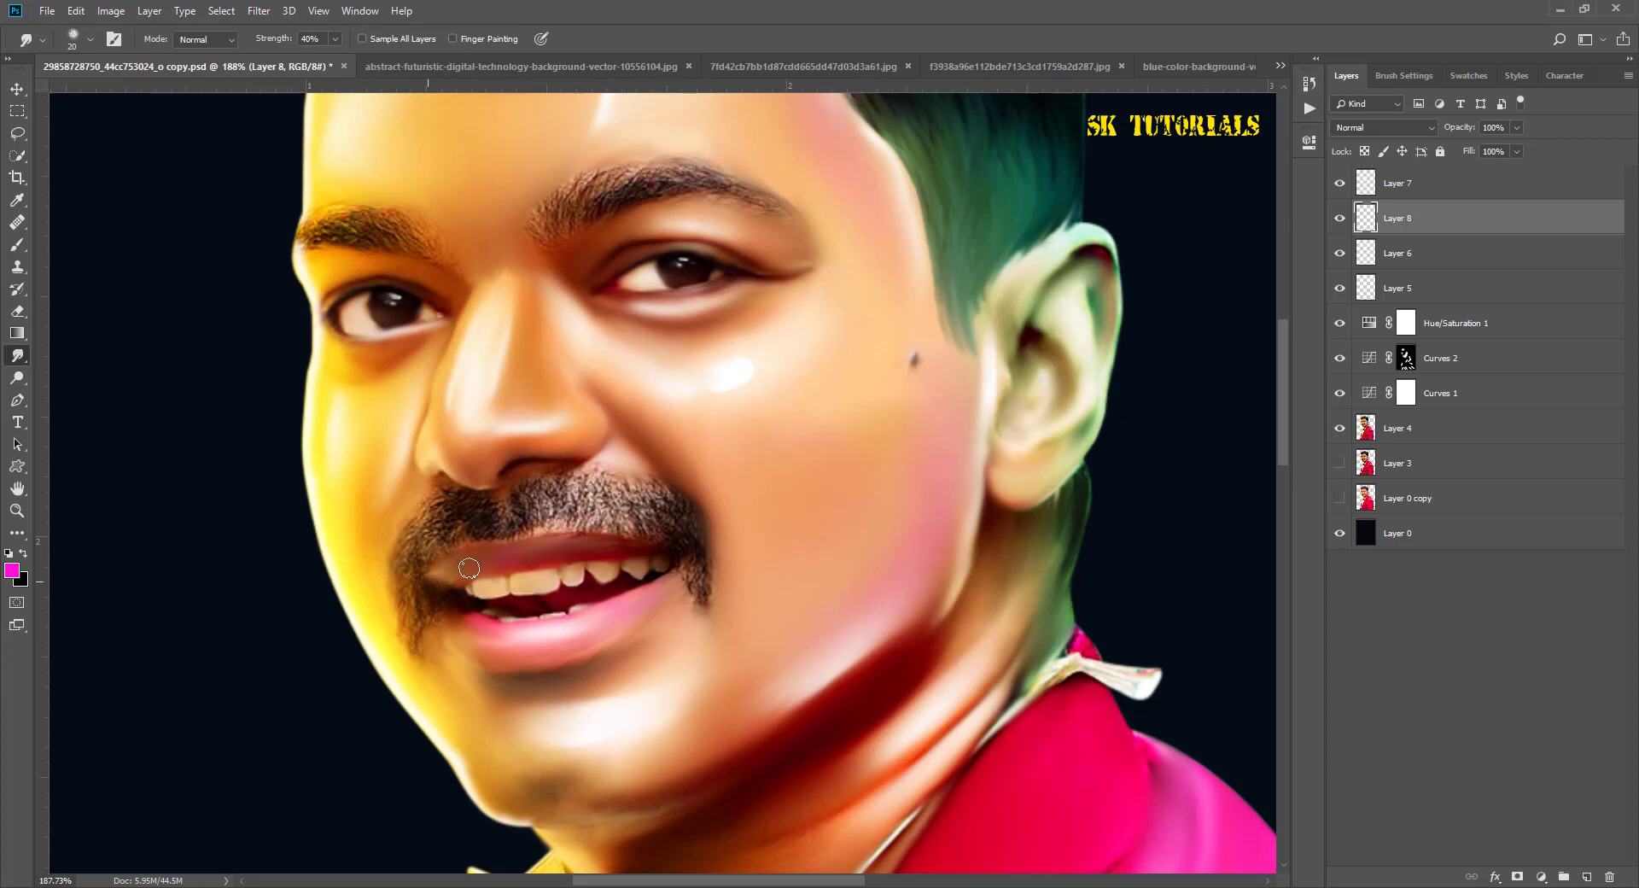
{"action": "scroll", "coordinate": [640, 512], "scroll_direction": "down", "scroll_amount": 5}
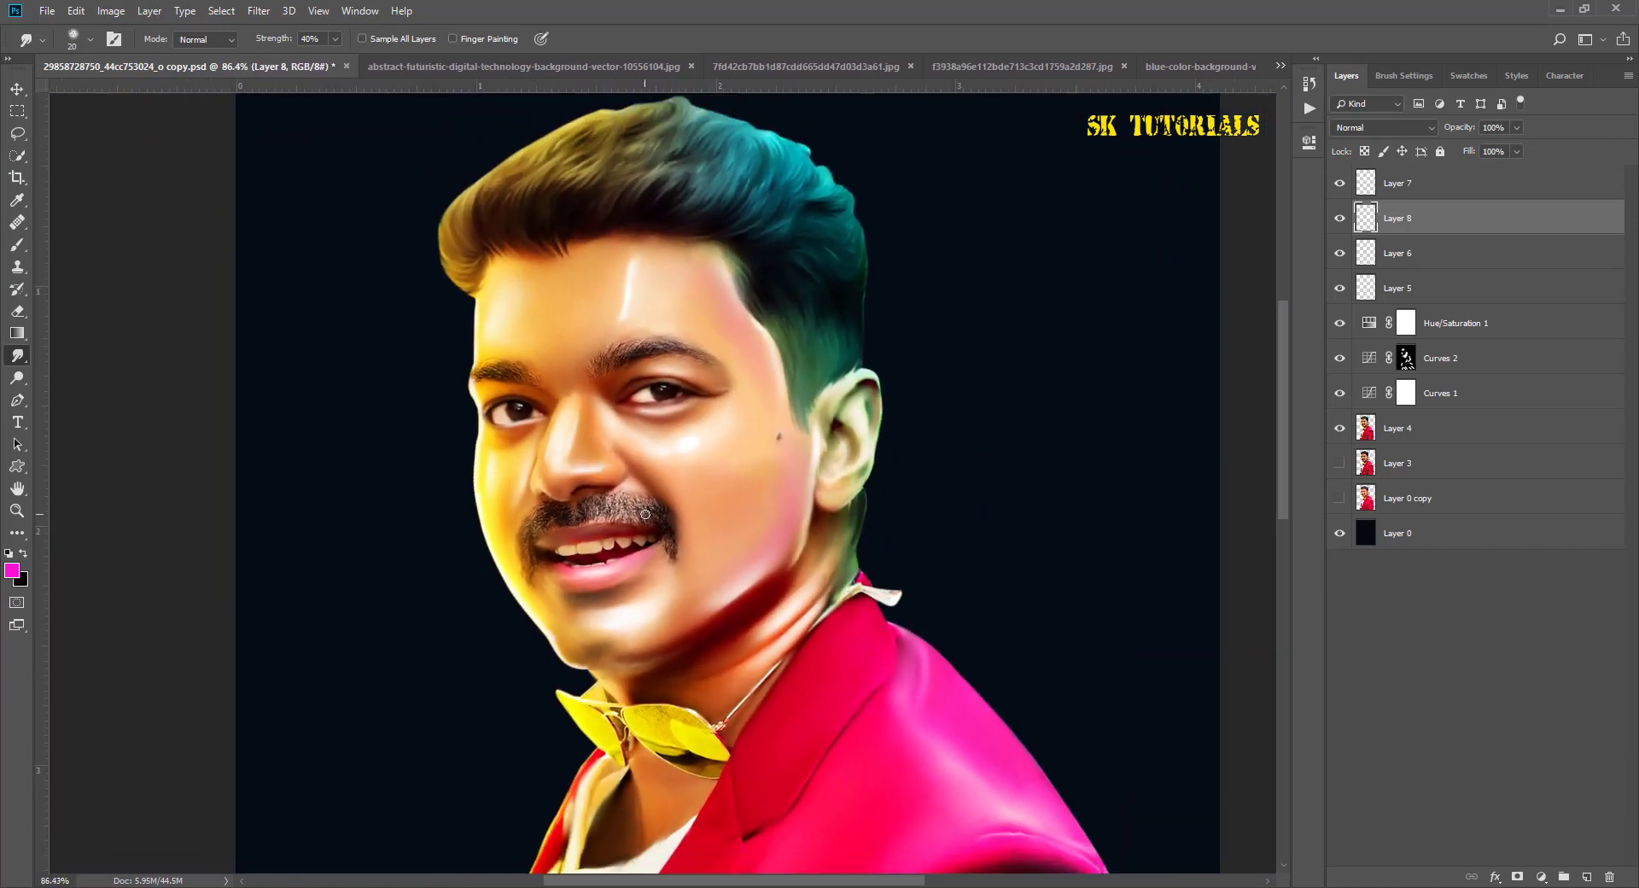
{"action": "scroll", "coordinate": [692, 308], "scroll_direction": "down", "scroll_amount": 1}
{"action": "scroll", "coordinate": [687, 341], "scroll_direction": "down", "scroll_amount": 1}
{"action": "scroll", "coordinate": [683, 359], "scroll_direction": "up", "scroll_amount": 1}
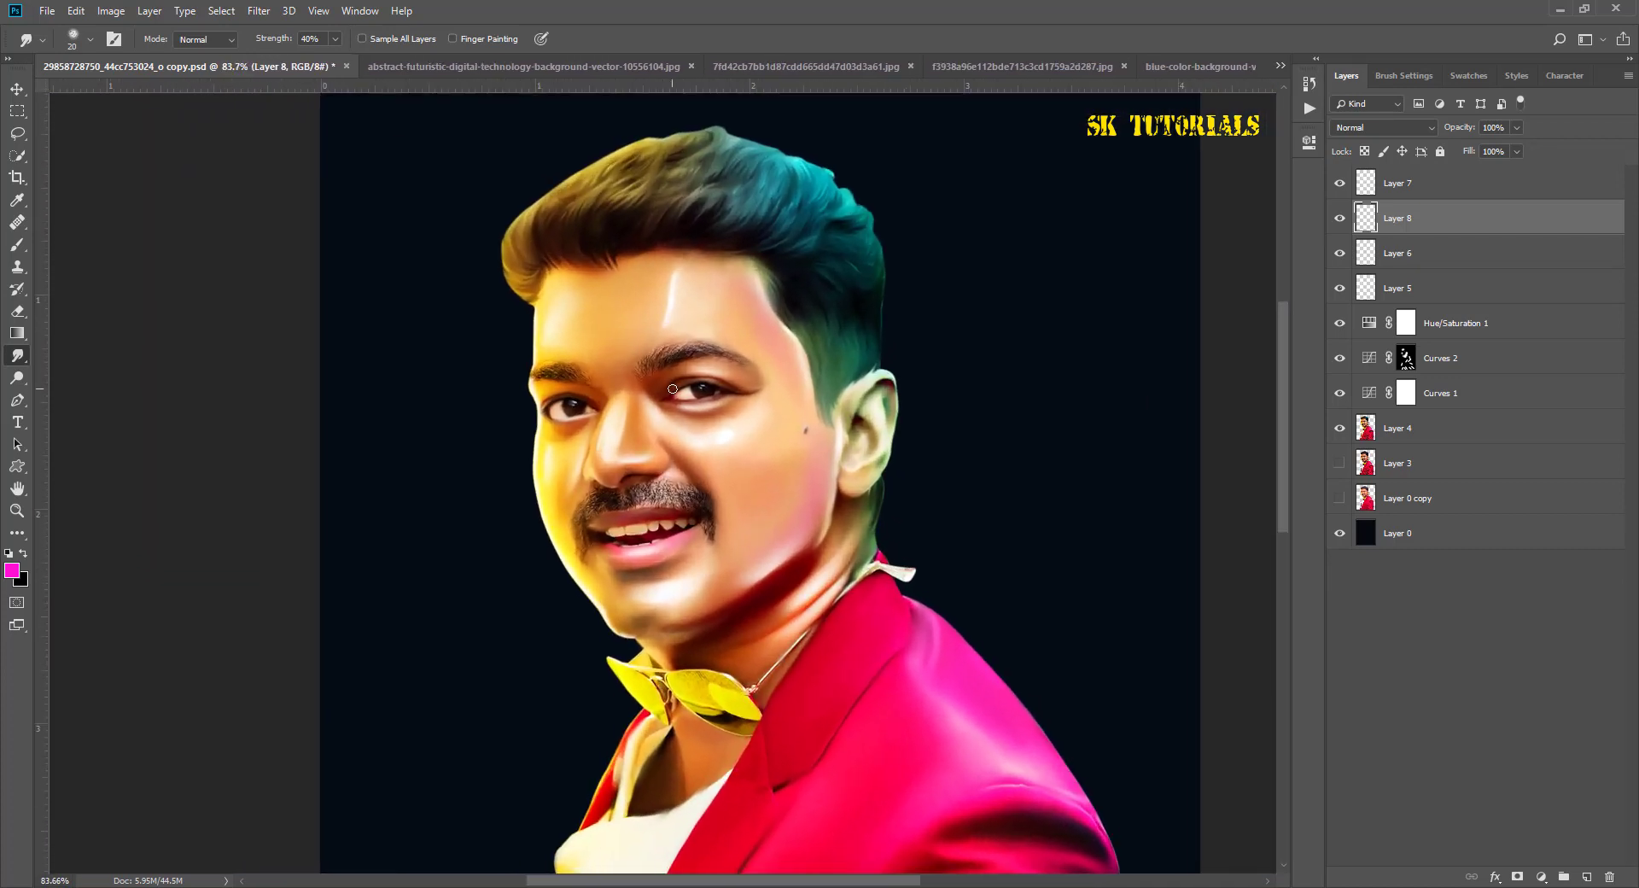
{"action": "scroll", "coordinate": [681, 377], "scroll_direction": "down", "scroll_amount": 2}
{"action": "scroll", "coordinate": [680, 377], "scroll_direction": "down", "scroll_amount": 1}
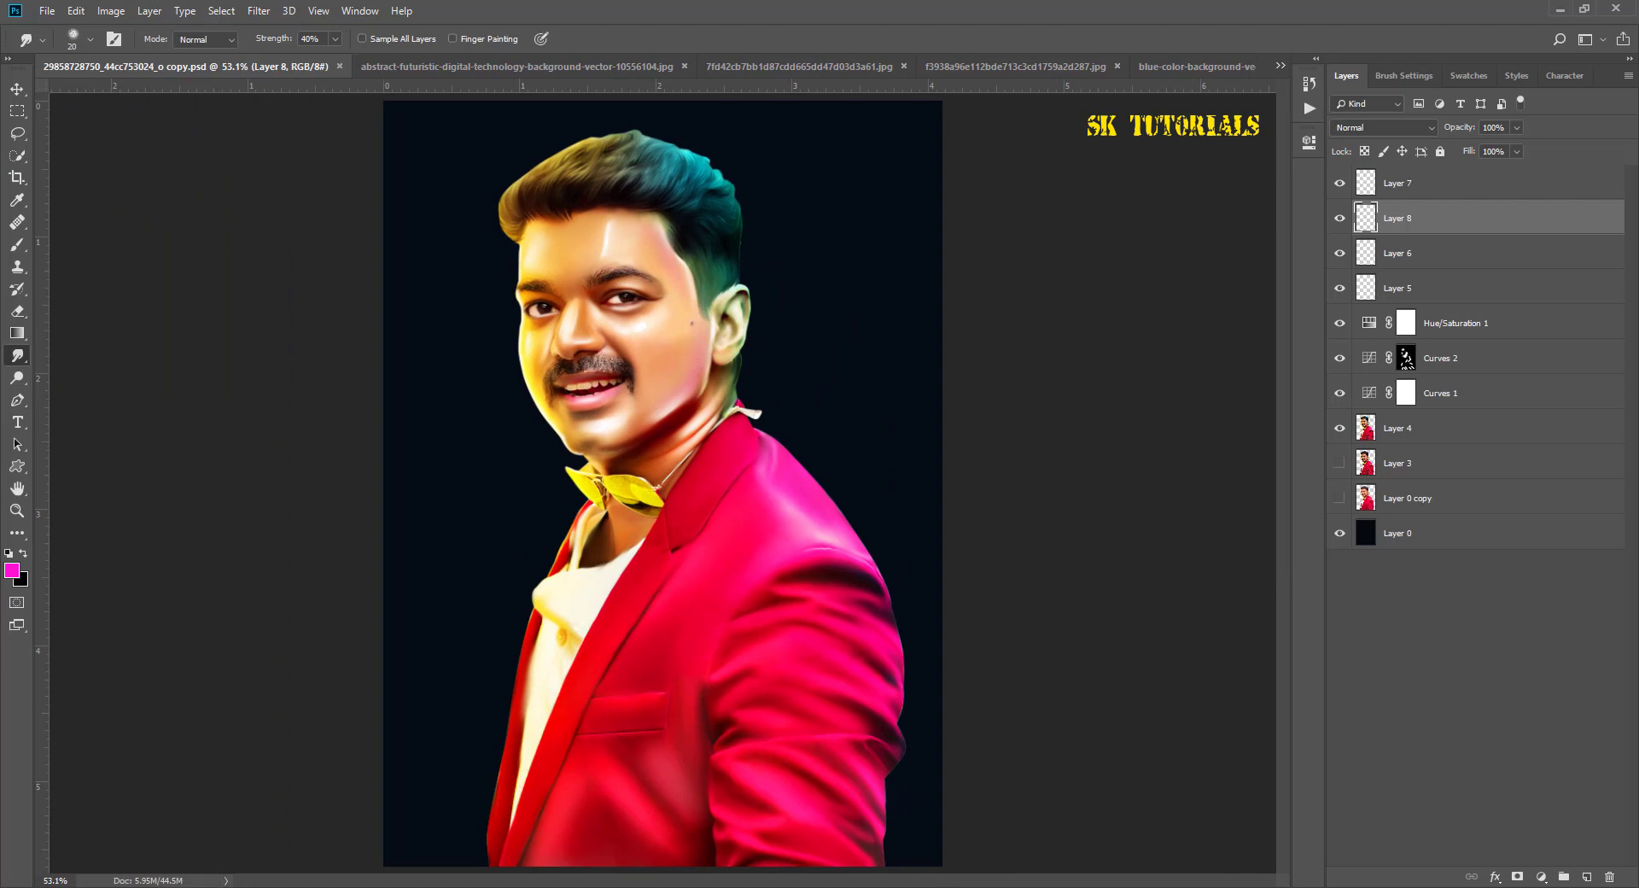
{"action": "key", "text": "v"}
{"action": "scroll", "coordinate": [665, 482], "scroll_direction": "down", "scroll_amount": 1}
Step: Stamp a merged copy of the visible portrait onto a new Layer 9 with the background hidden
{"action": "left_click", "coordinate": [1339, 533]}
{"action": "left_click", "coordinate": [1408, 184]}
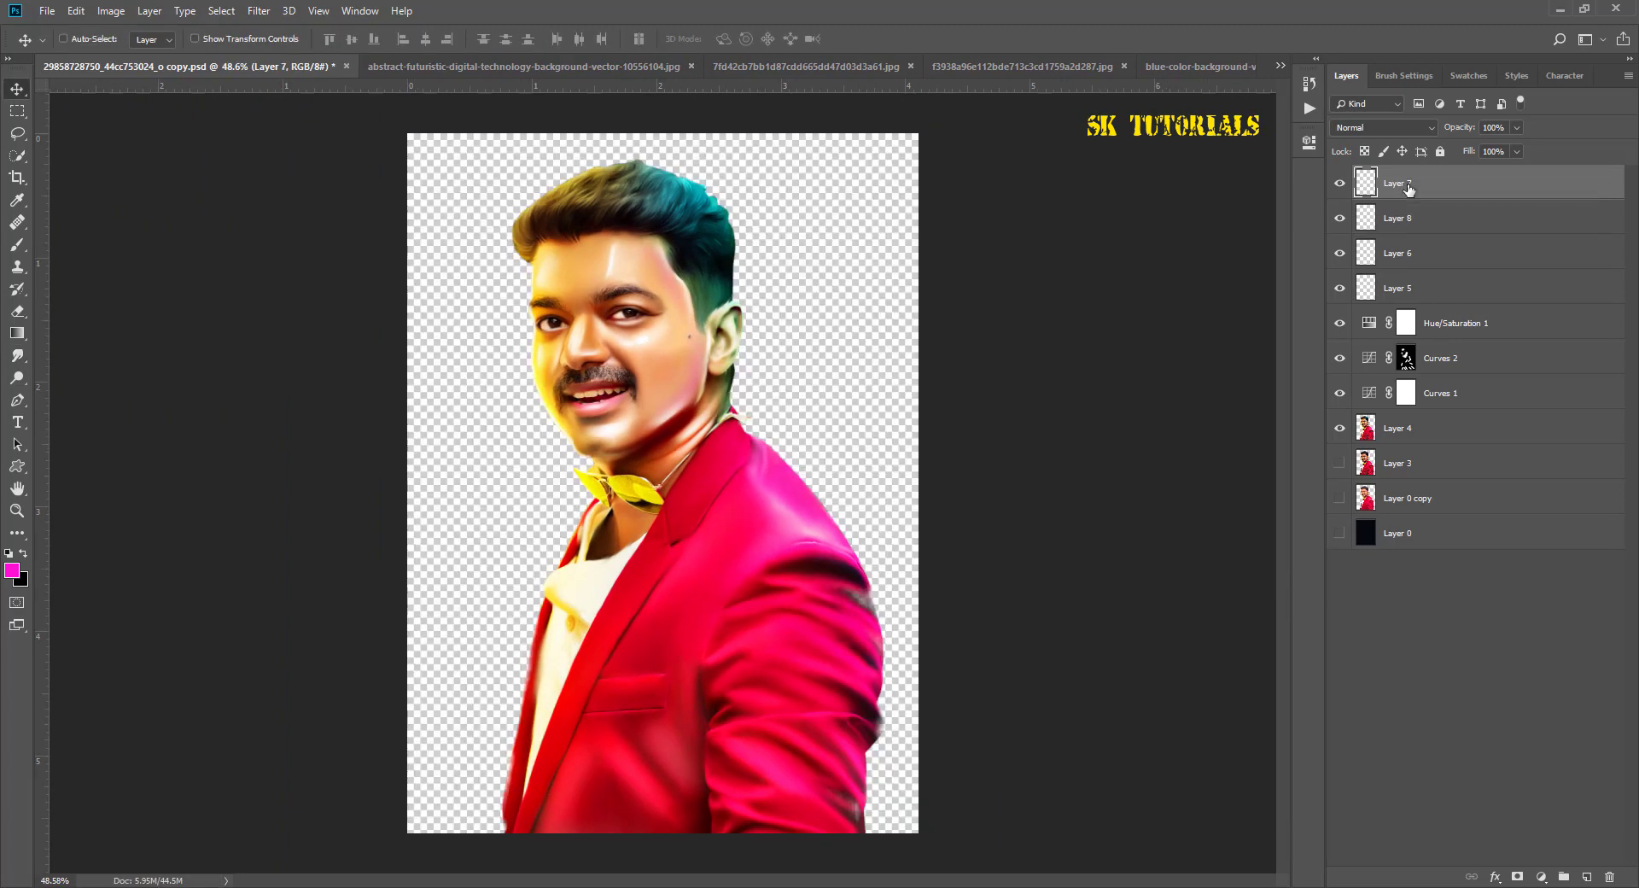
{"action": "key", "text": "ctrl+shift+alt+e"}
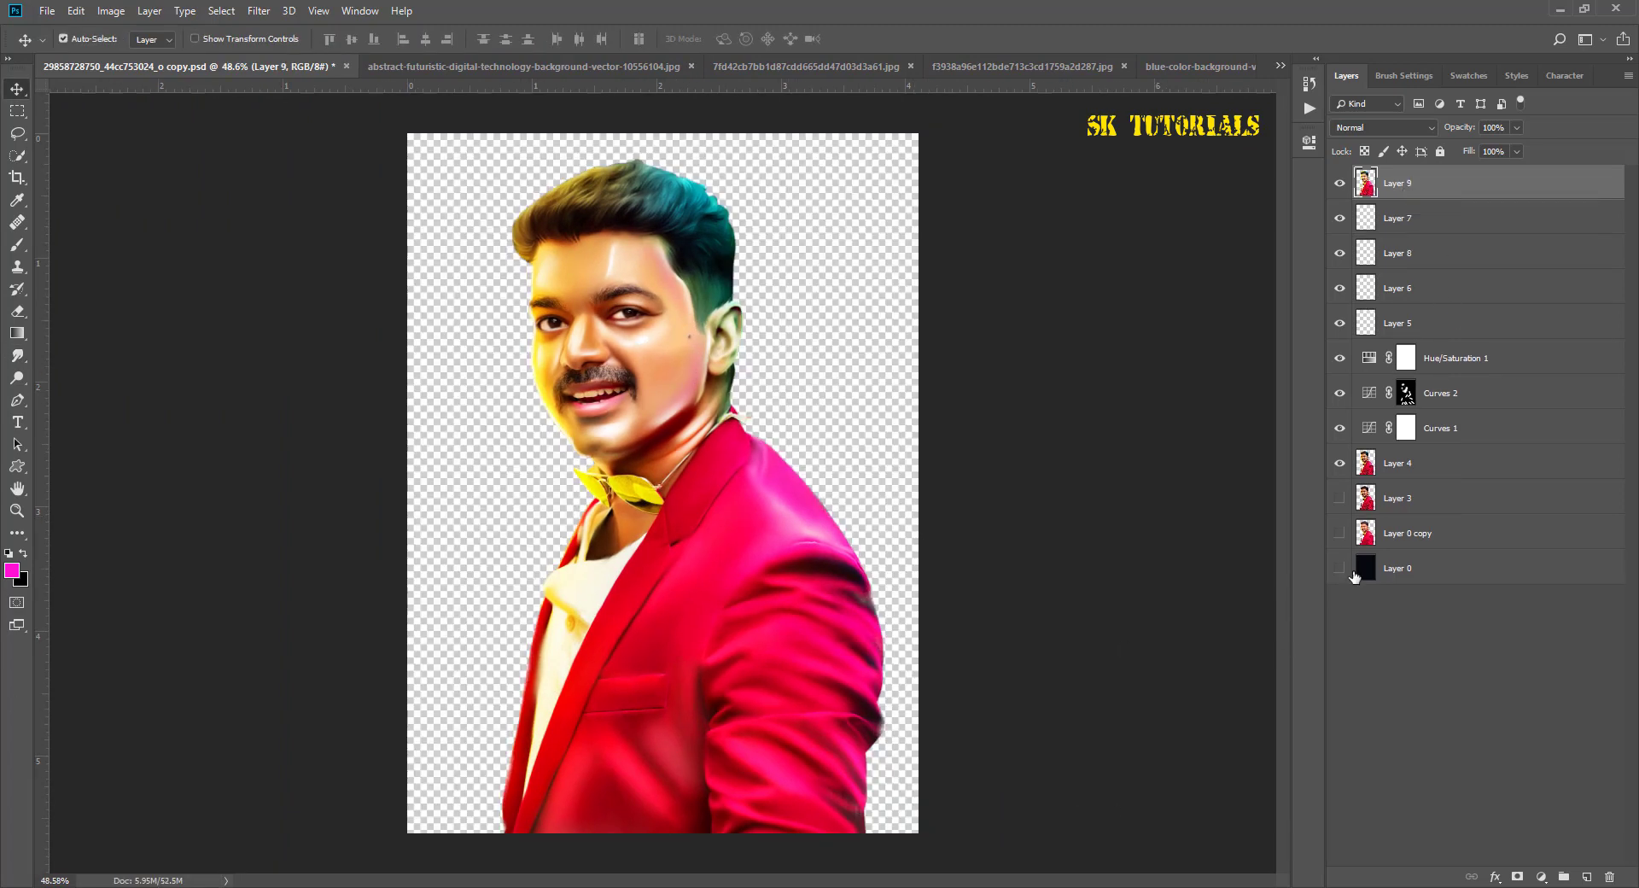
{"action": "left_click", "coordinate": [1339, 568]}
Step: Fill the background Layer 0 with solid black
{"action": "left_click", "coordinate": [1403, 570]}
{"action": "left_click", "coordinate": [22, 580]}
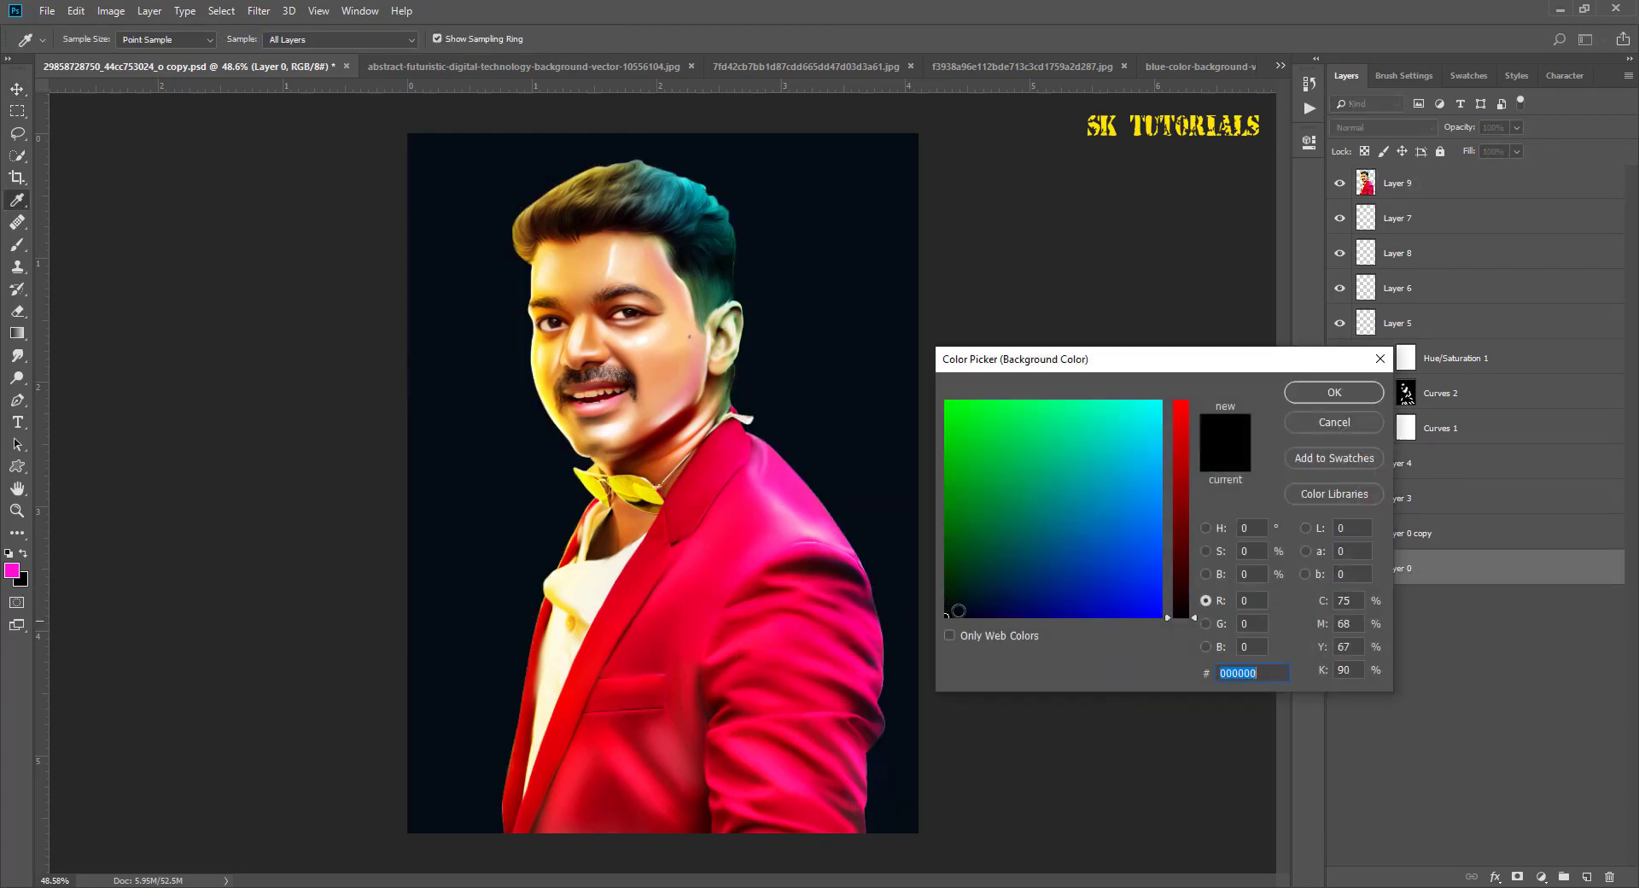
{"action": "left_click", "coordinate": [1336, 393]}
{"action": "key", "text": "ctrl+BackSpace"}
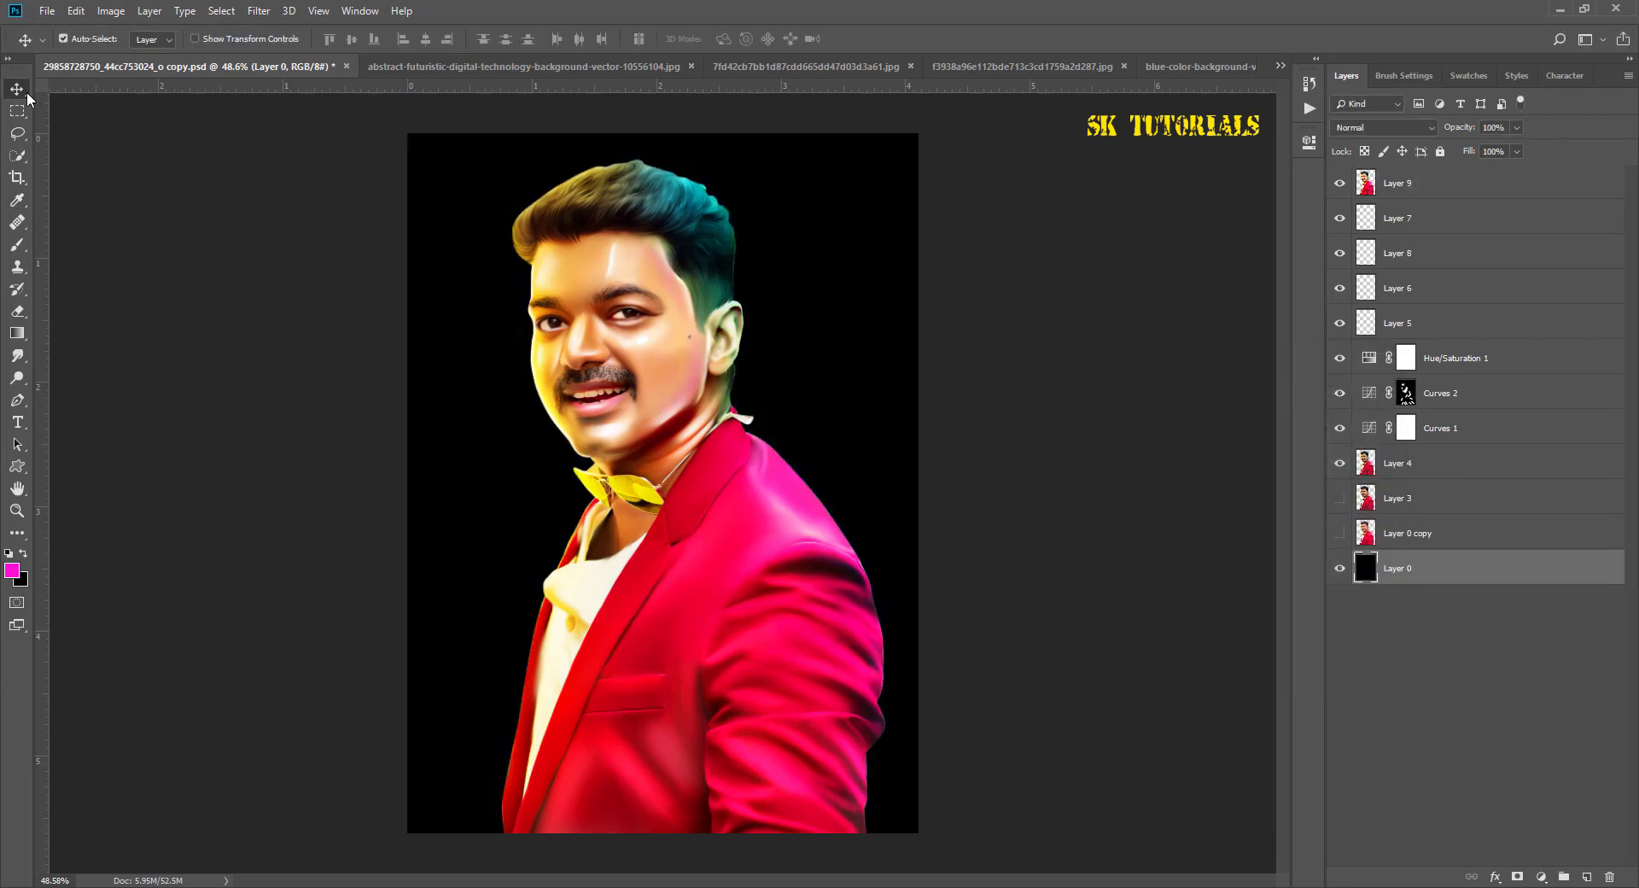
Step: Add a layer mask to Layer 9 and fade the lower jacket into black with a 1000 px brush
{"action": "left_click", "coordinate": [1431, 189]}
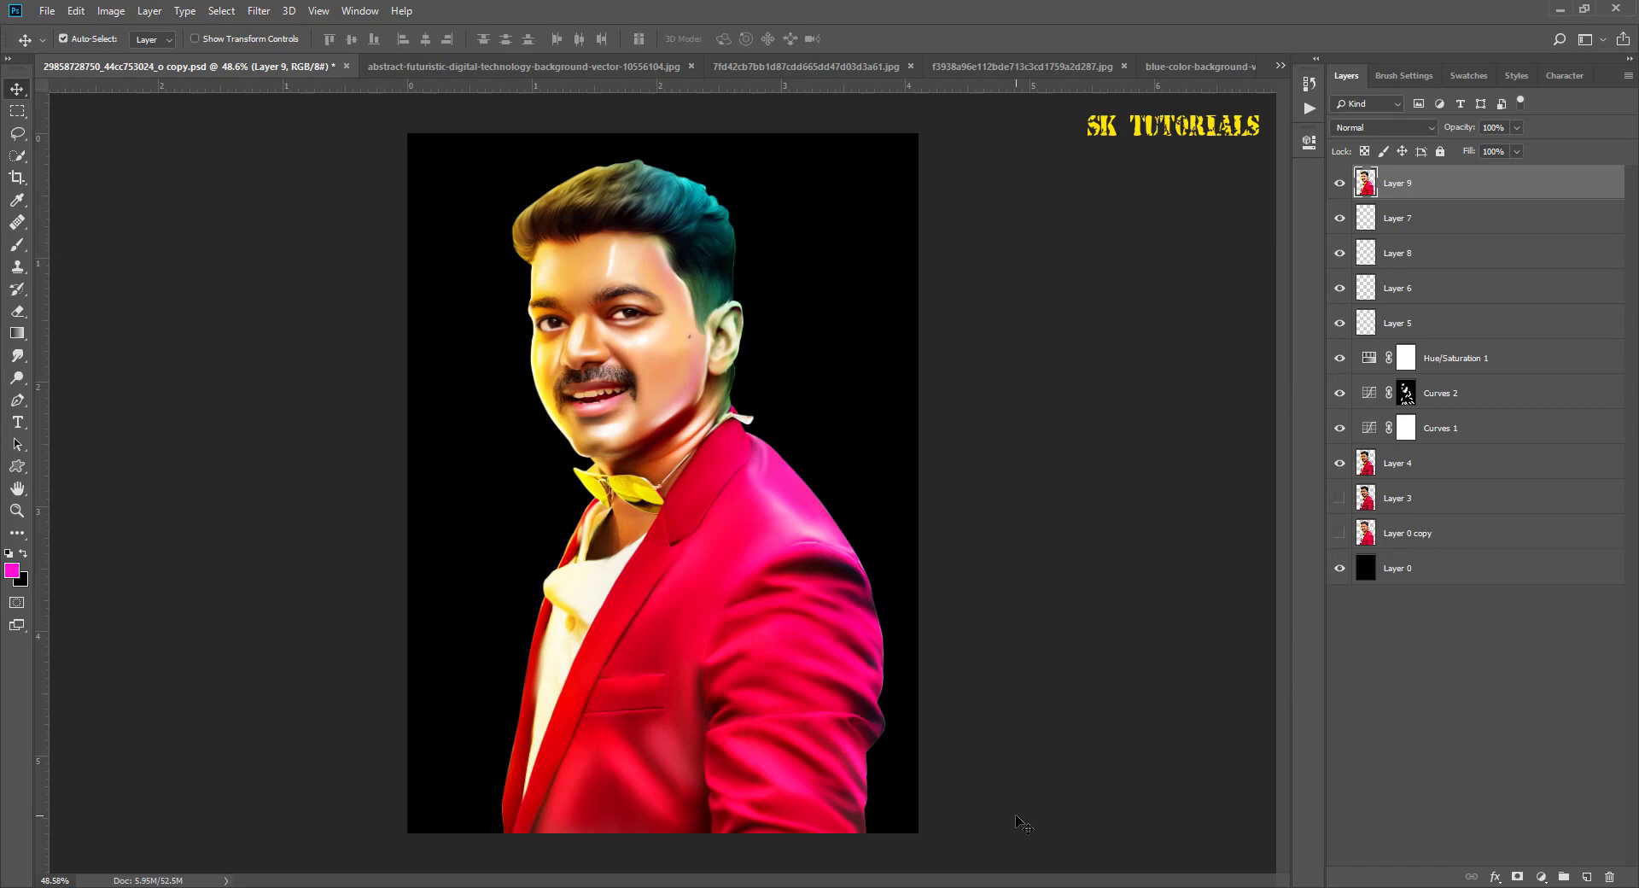
{"action": "left_click", "coordinate": [1518, 876]}
{"action": "key", "text": "e"}
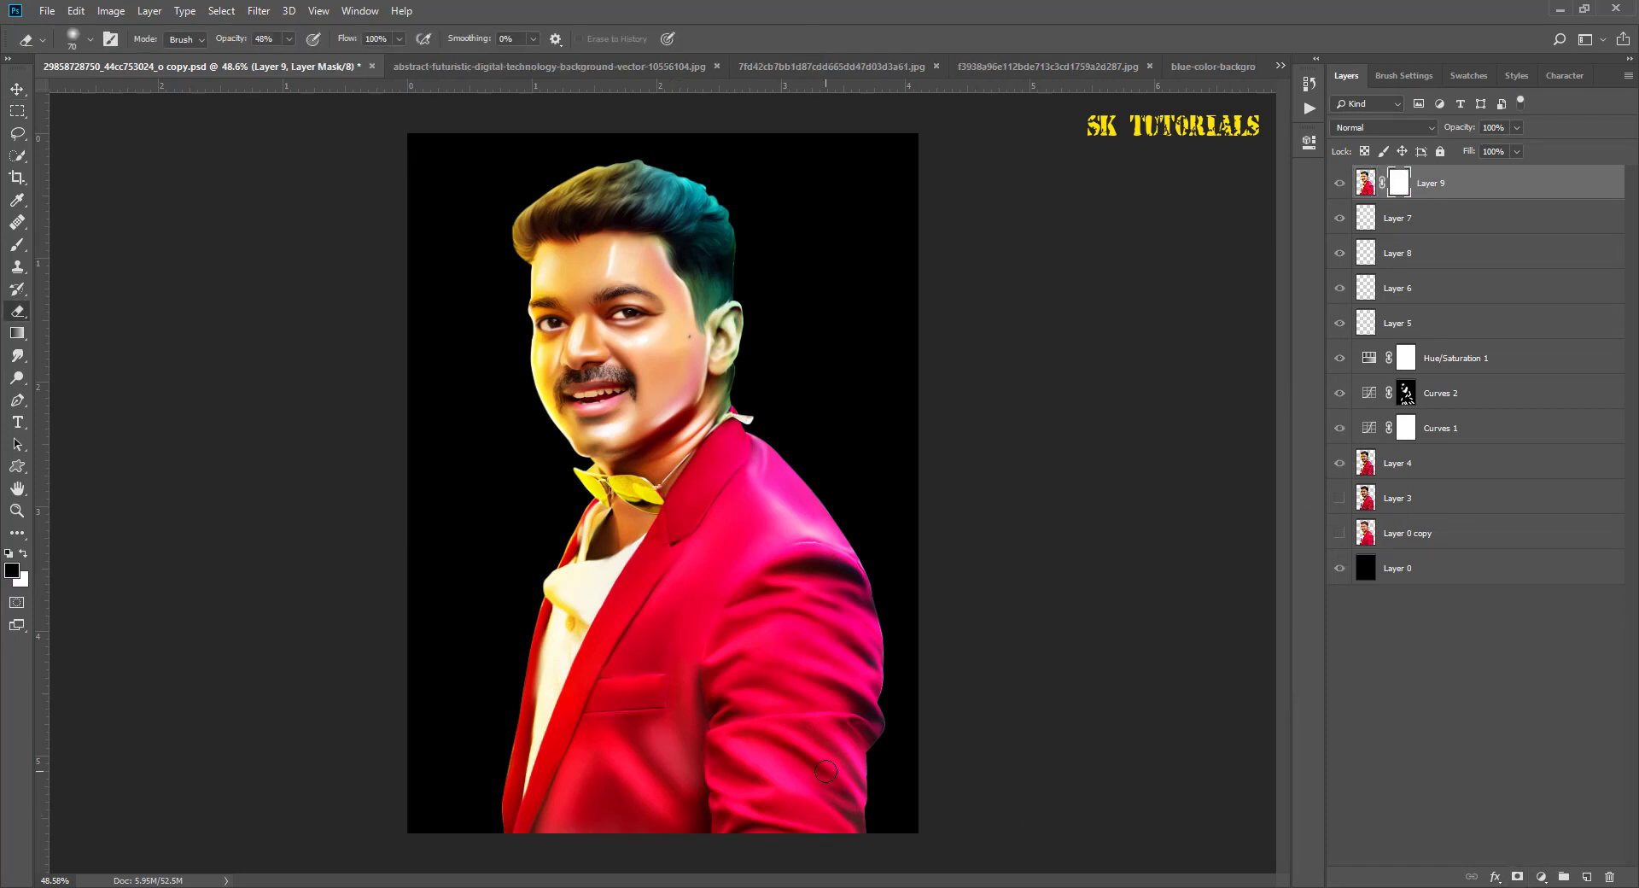
{"action": "key", "text": "bracketright"}
{"action": "key", "text": "bracketright"}
{"action": "key", "text": "bracketright"}
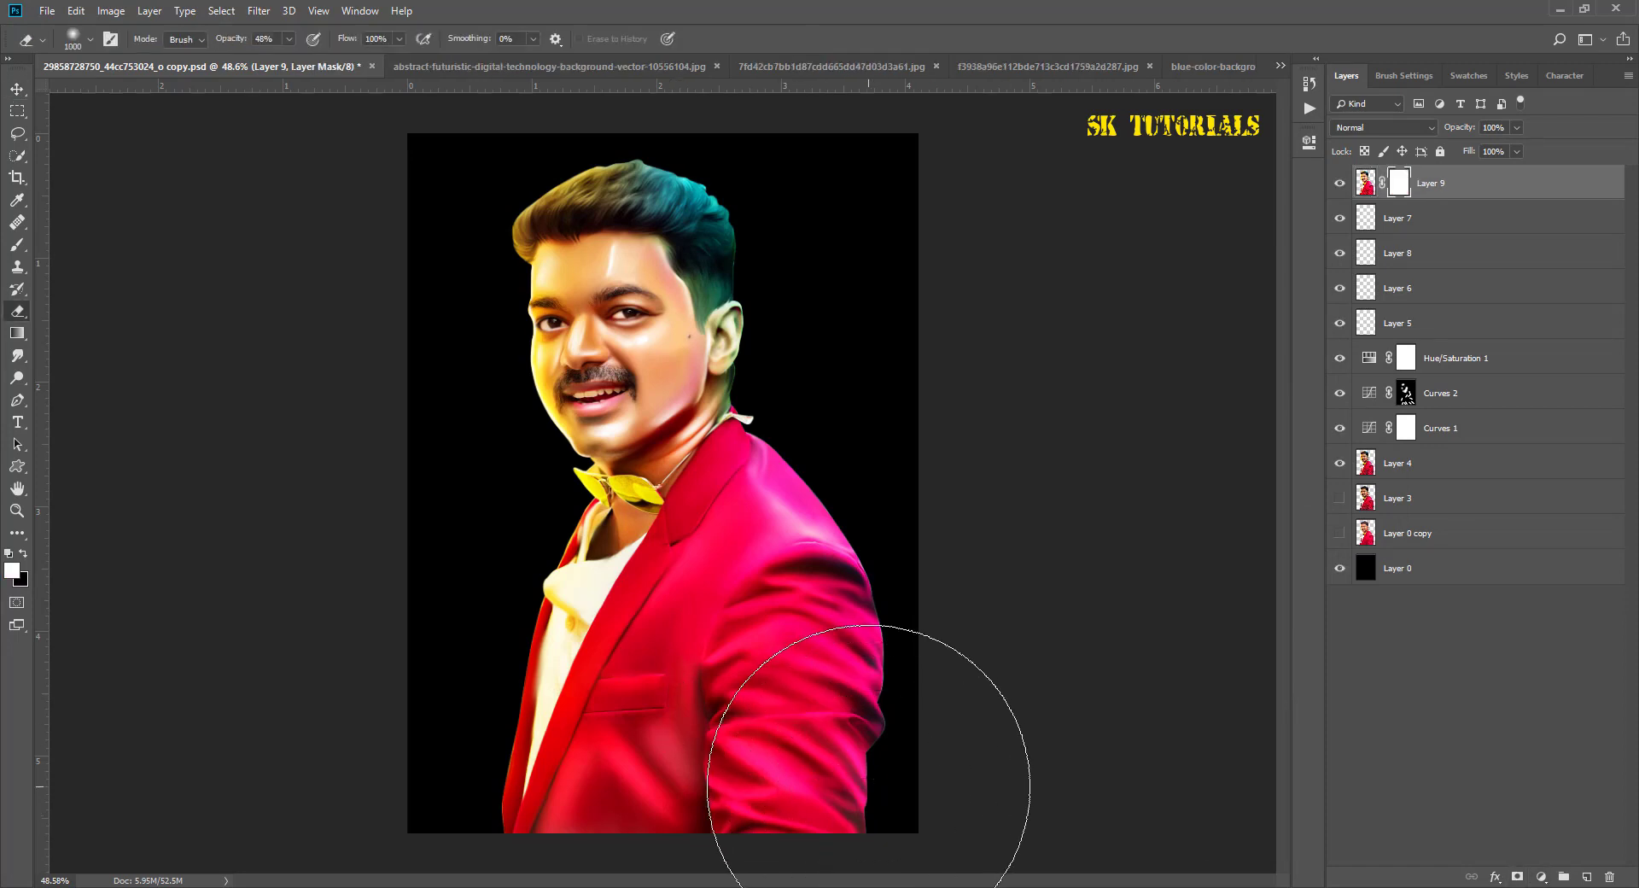
{"action": "key", "text": "x"}
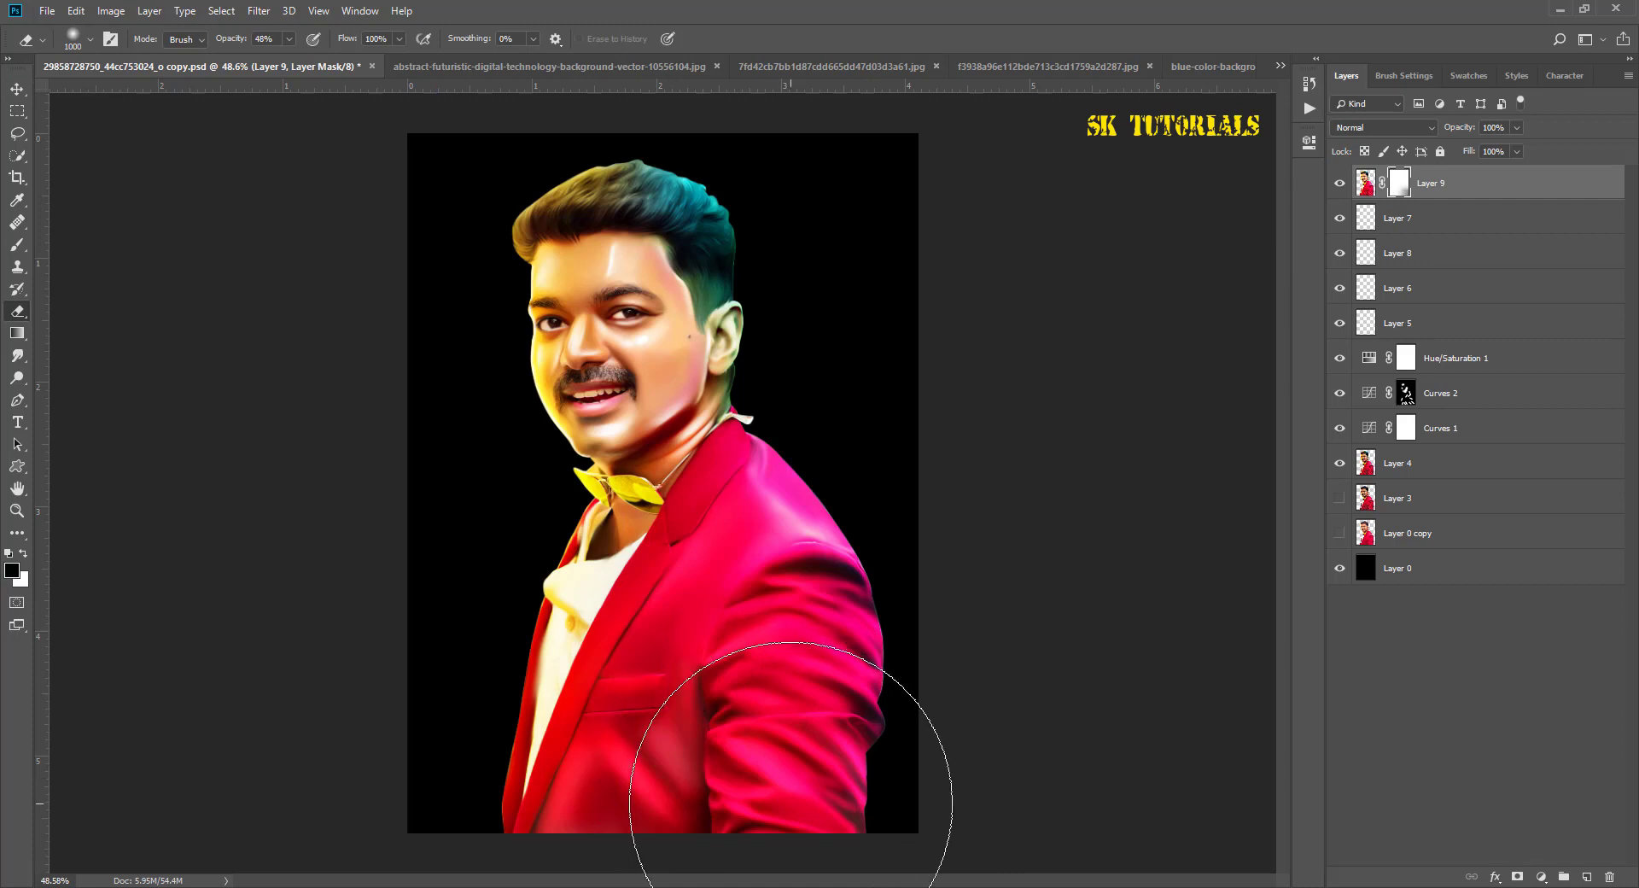
{"action": "left_click", "coordinate": [786, 780]}
{"action": "key", "text": "x"}
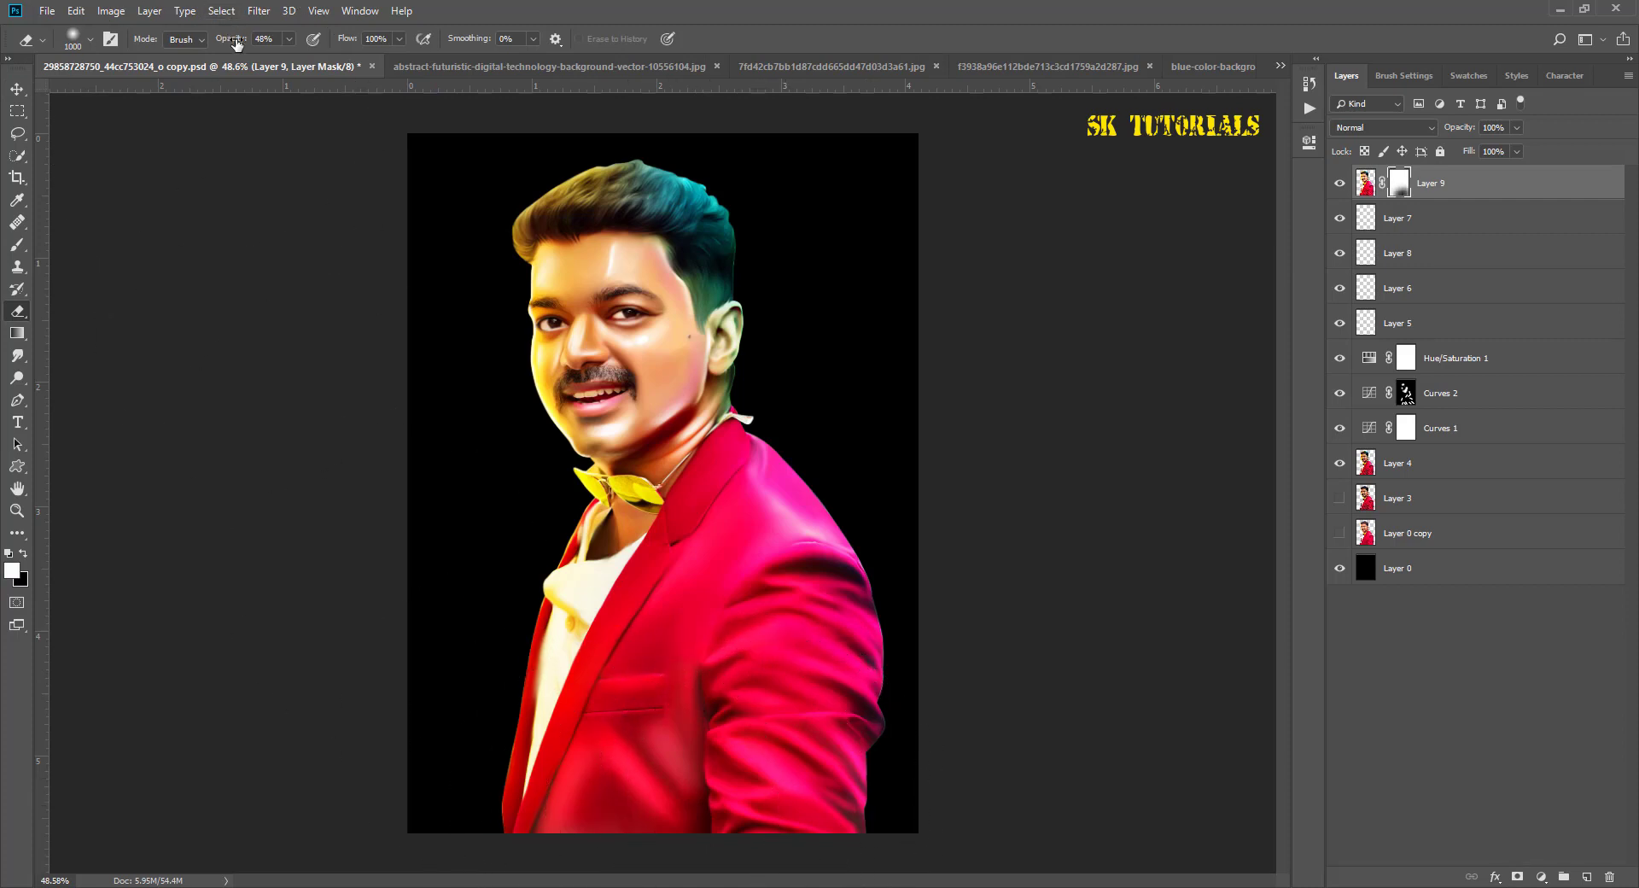
{"action": "left_click_drag", "start_coordinate": [236, 43], "coordinate": [282, 43]}
{"action": "scroll", "coordinate": [614, 512], "scroll_direction": "down", "scroll_amount": 2}
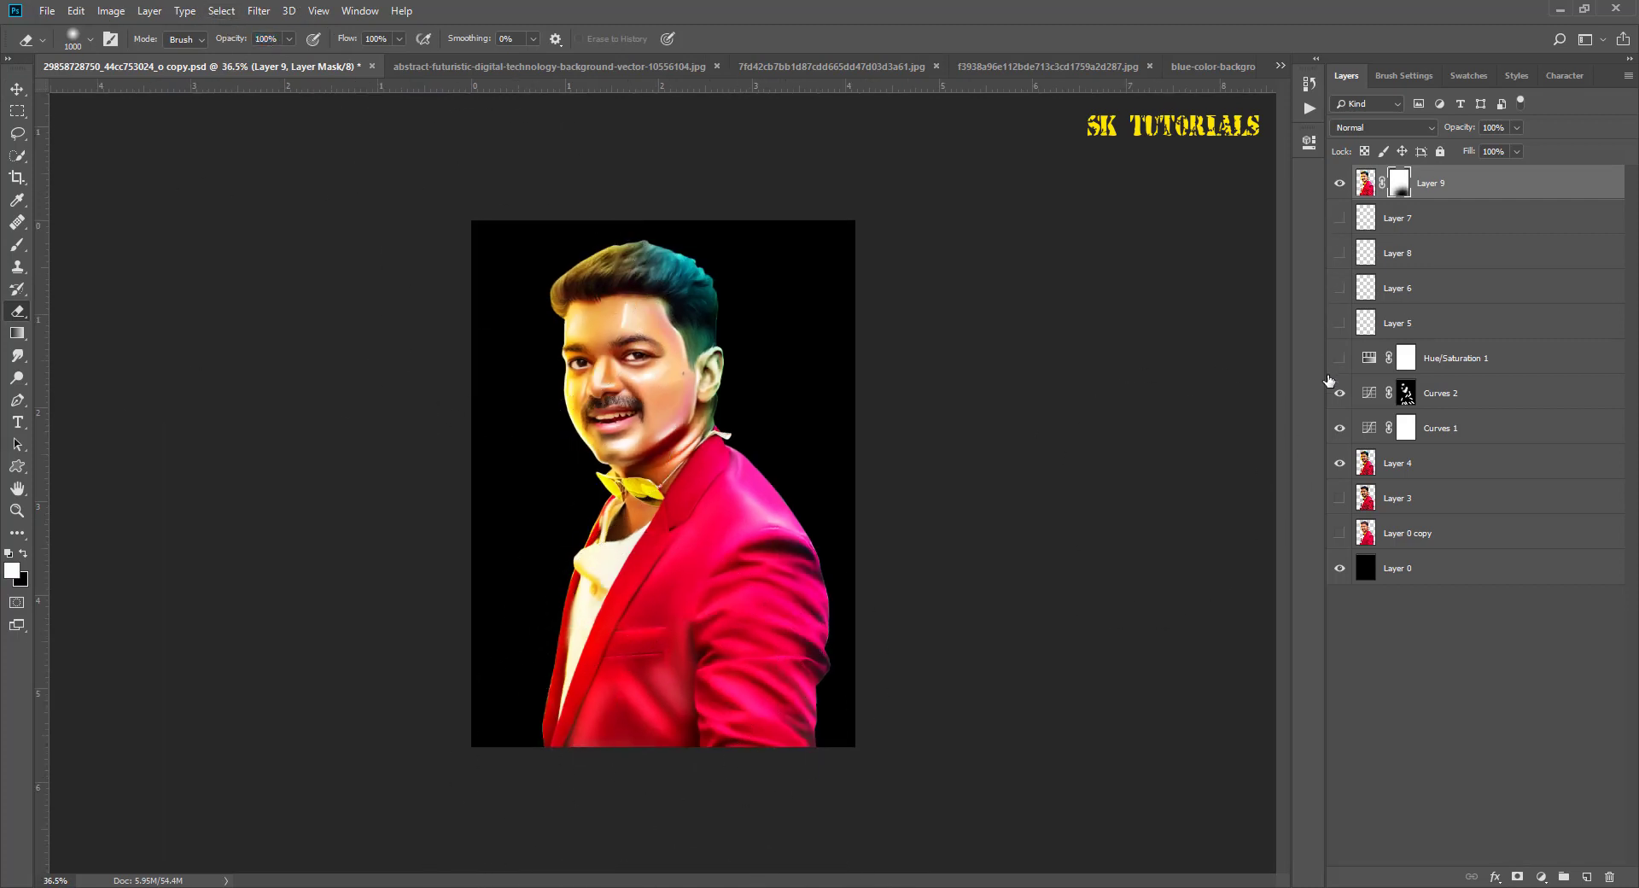
{"action": "left_click_drag", "start_coordinate": [1339, 393], "coordinate": [1339, 463]}
{"action": "mouse_move", "coordinate": [457, 714]}
{"action": "left_mouse_down"}
{"action": "mouse_move", "coordinate": [548, 731]}
{"action": "mouse_move", "coordinate": [816, 666]}
{"action": "mouse_move", "coordinate": [541, 688]}
{"action": "mouse_move", "coordinate": [666, 751]}
{"action": "mouse_move", "coordinate": [786, 703]}
{"action": "mouse_move", "coordinate": [522, 706]}
{"action": "left_mouse_up"}
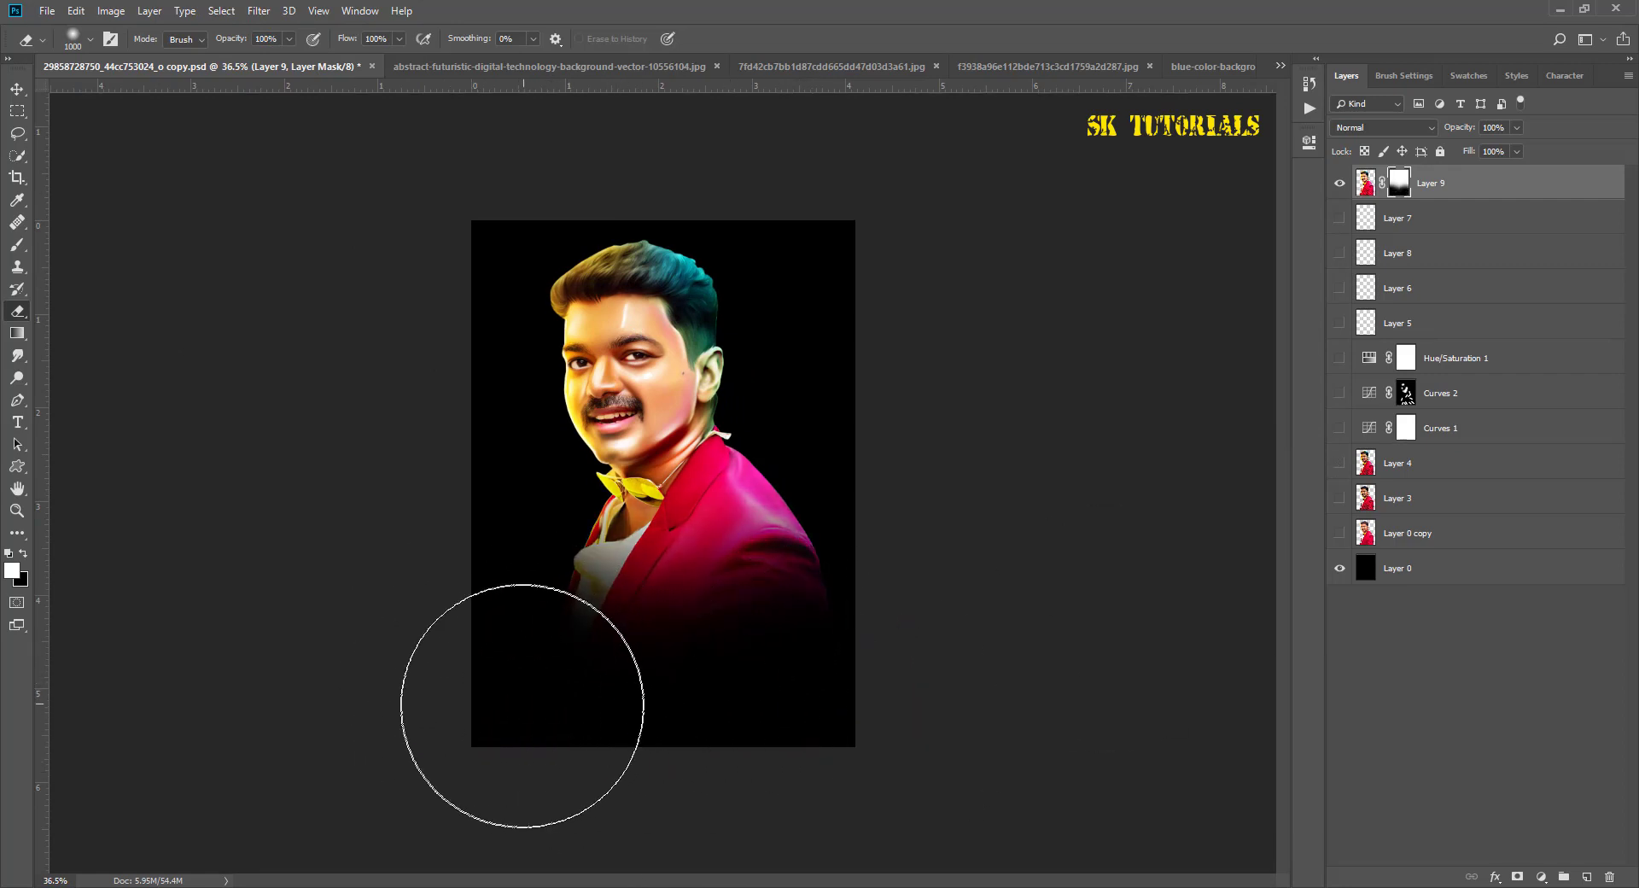
Step: Nudge the portrait slightly left and down and enlarge it to about 108%
{"action": "left_click", "coordinate": [18, 89]}
{"action": "left_click", "coordinate": [1469, 539], "text": "shift"}
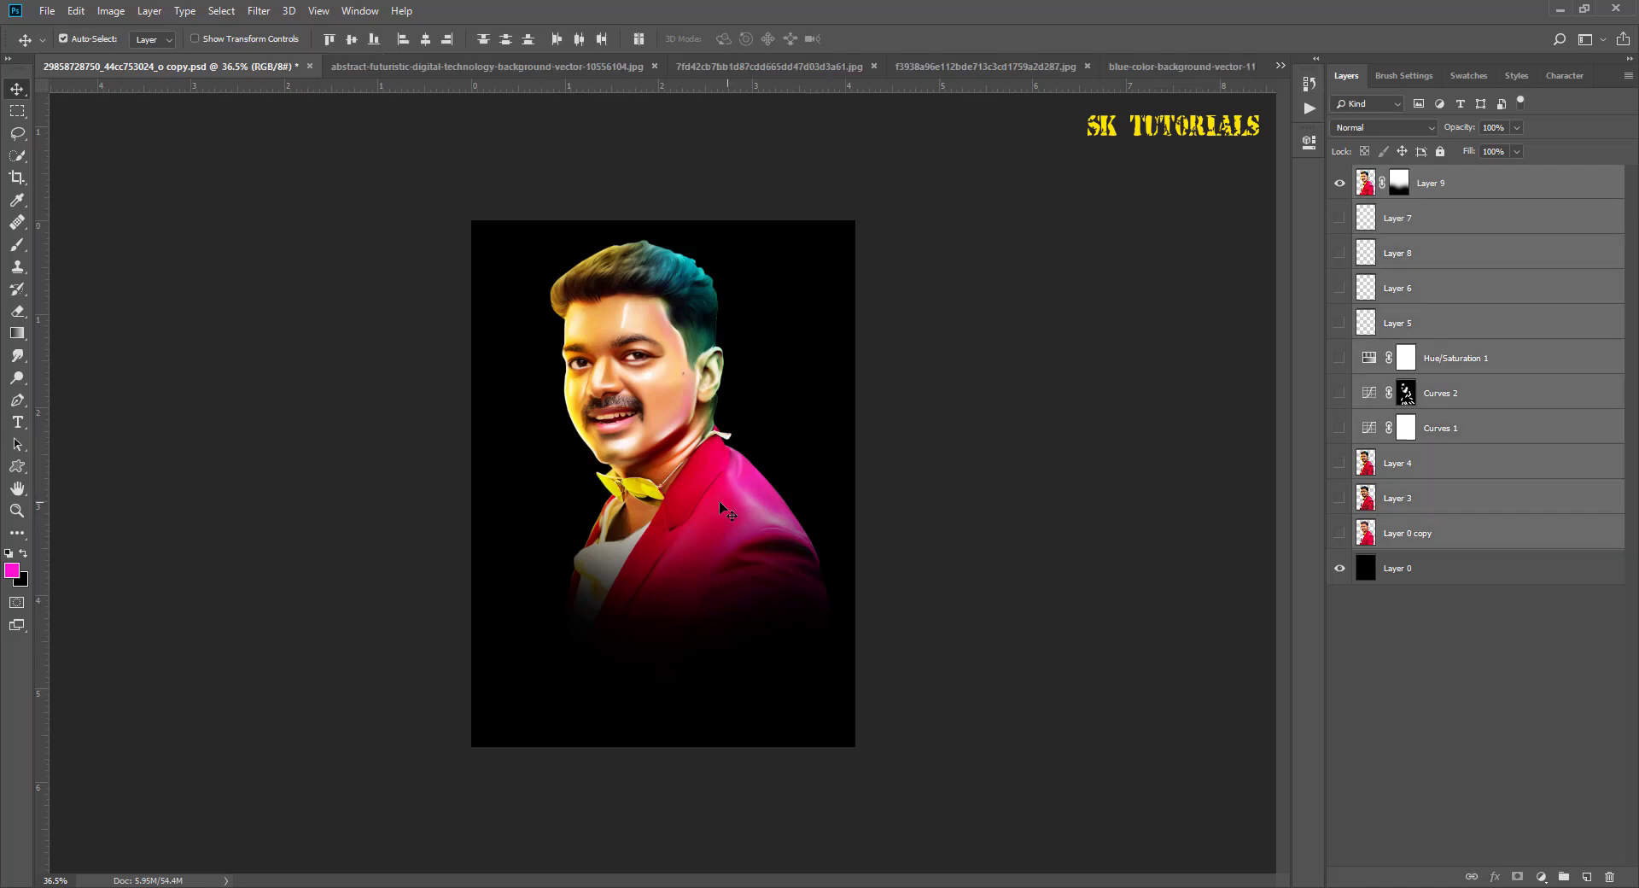
{"action": "left_click_drag", "start_coordinate": [718, 503], "coordinate": [688, 539]}
{"action": "key", "text": "ctrl+t"}
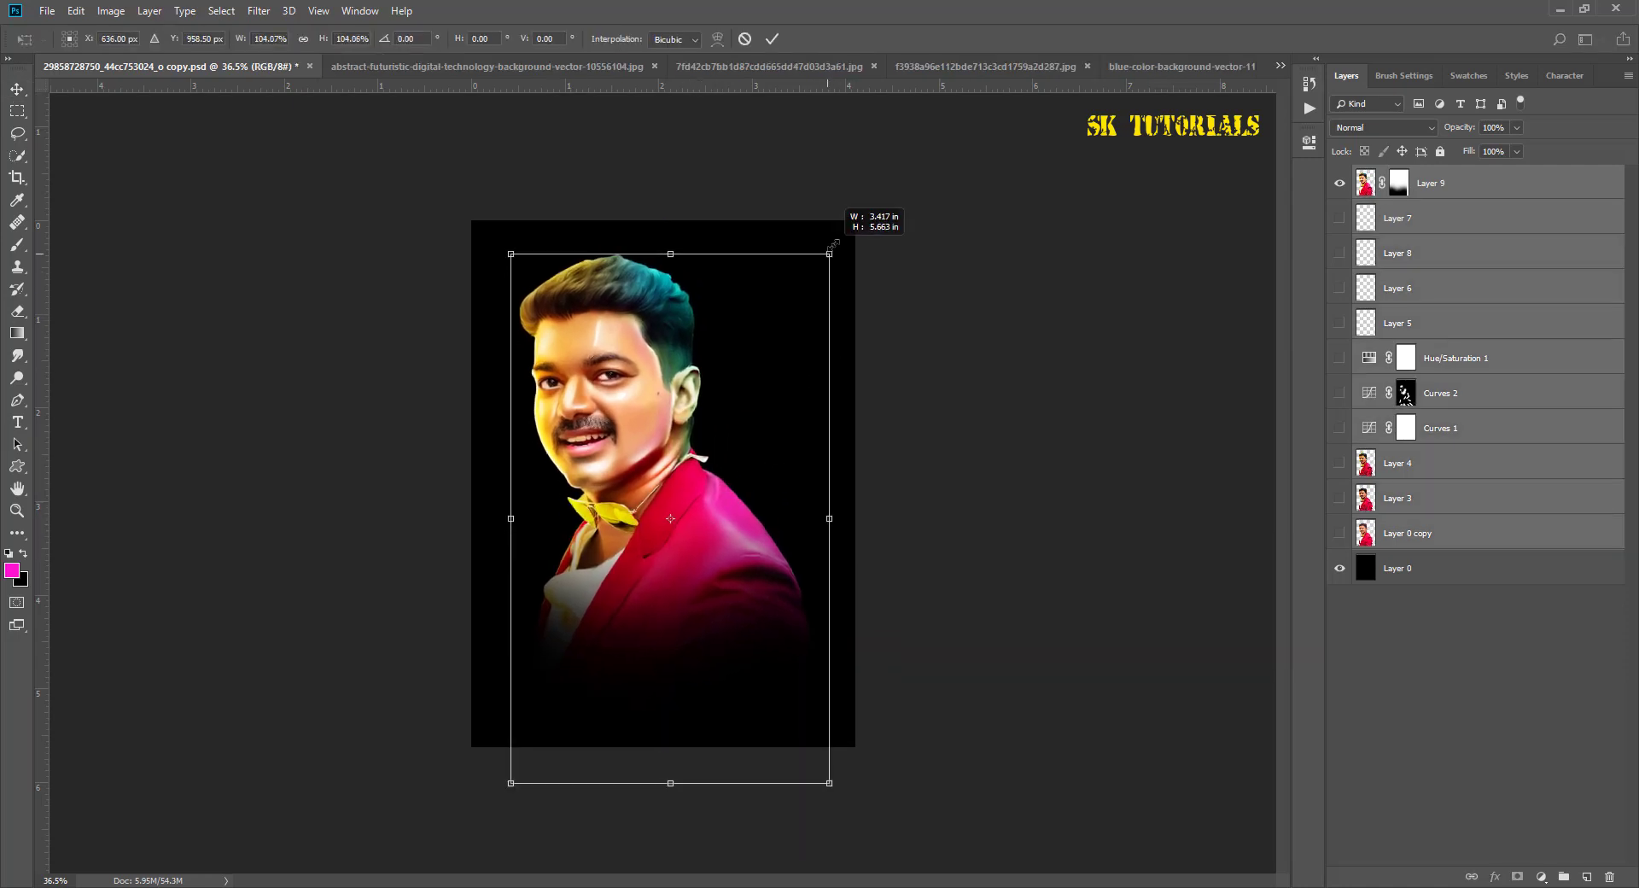
{"action": "left_click_drag", "start_coordinate": [816, 276], "coordinate": [845, 223]}
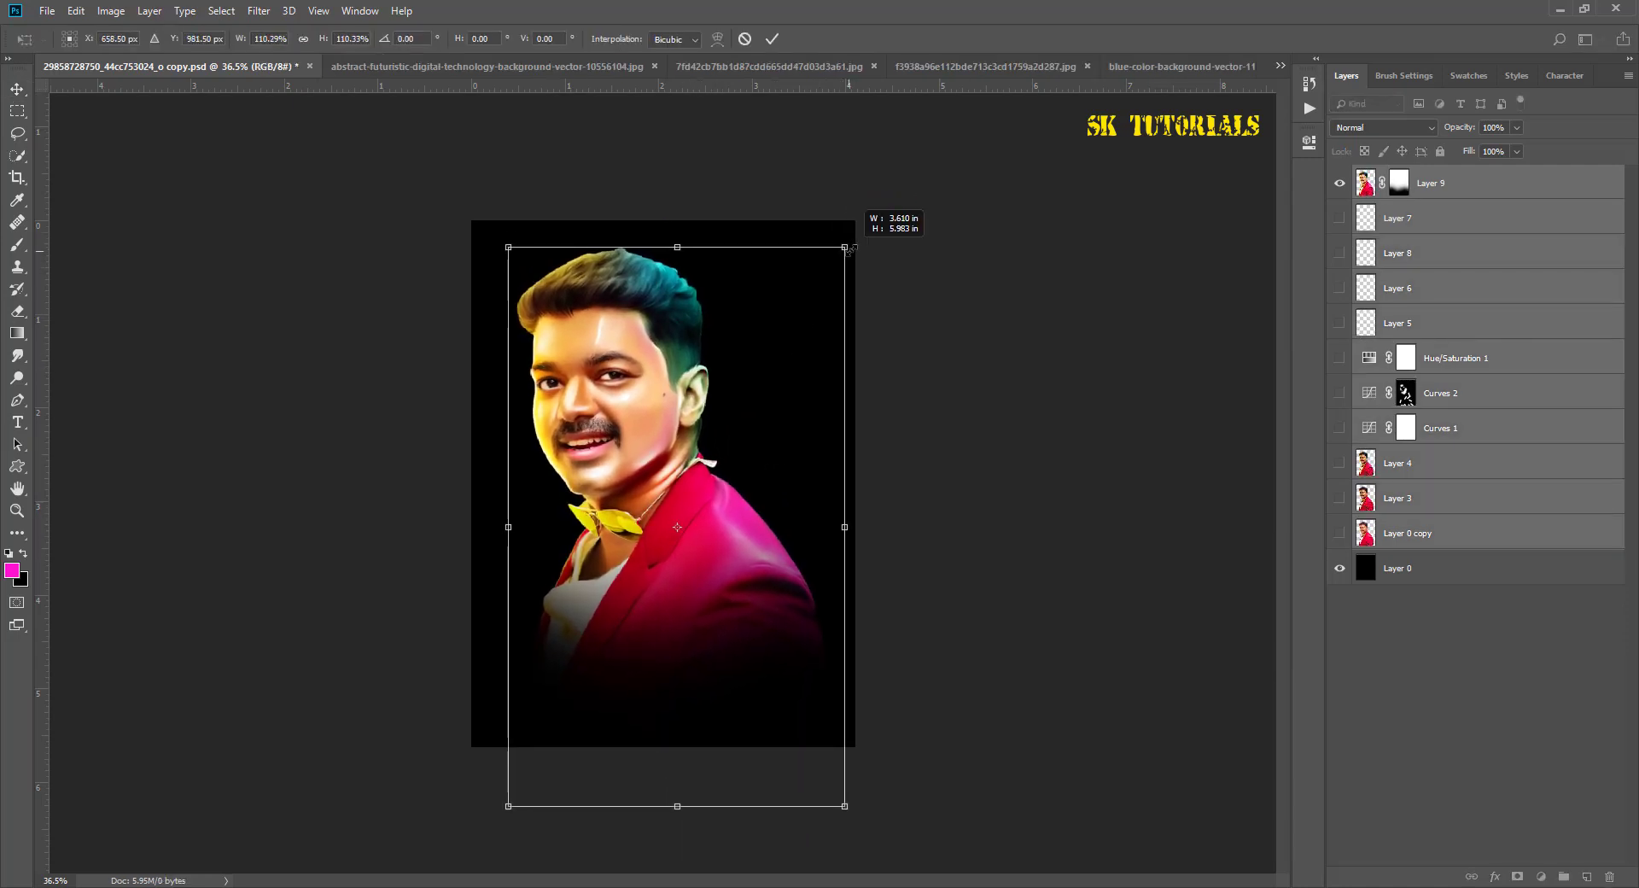
{"action": "key", "text": "Return"}
{"action": "left_click", "coordinate": [1443, 224]}
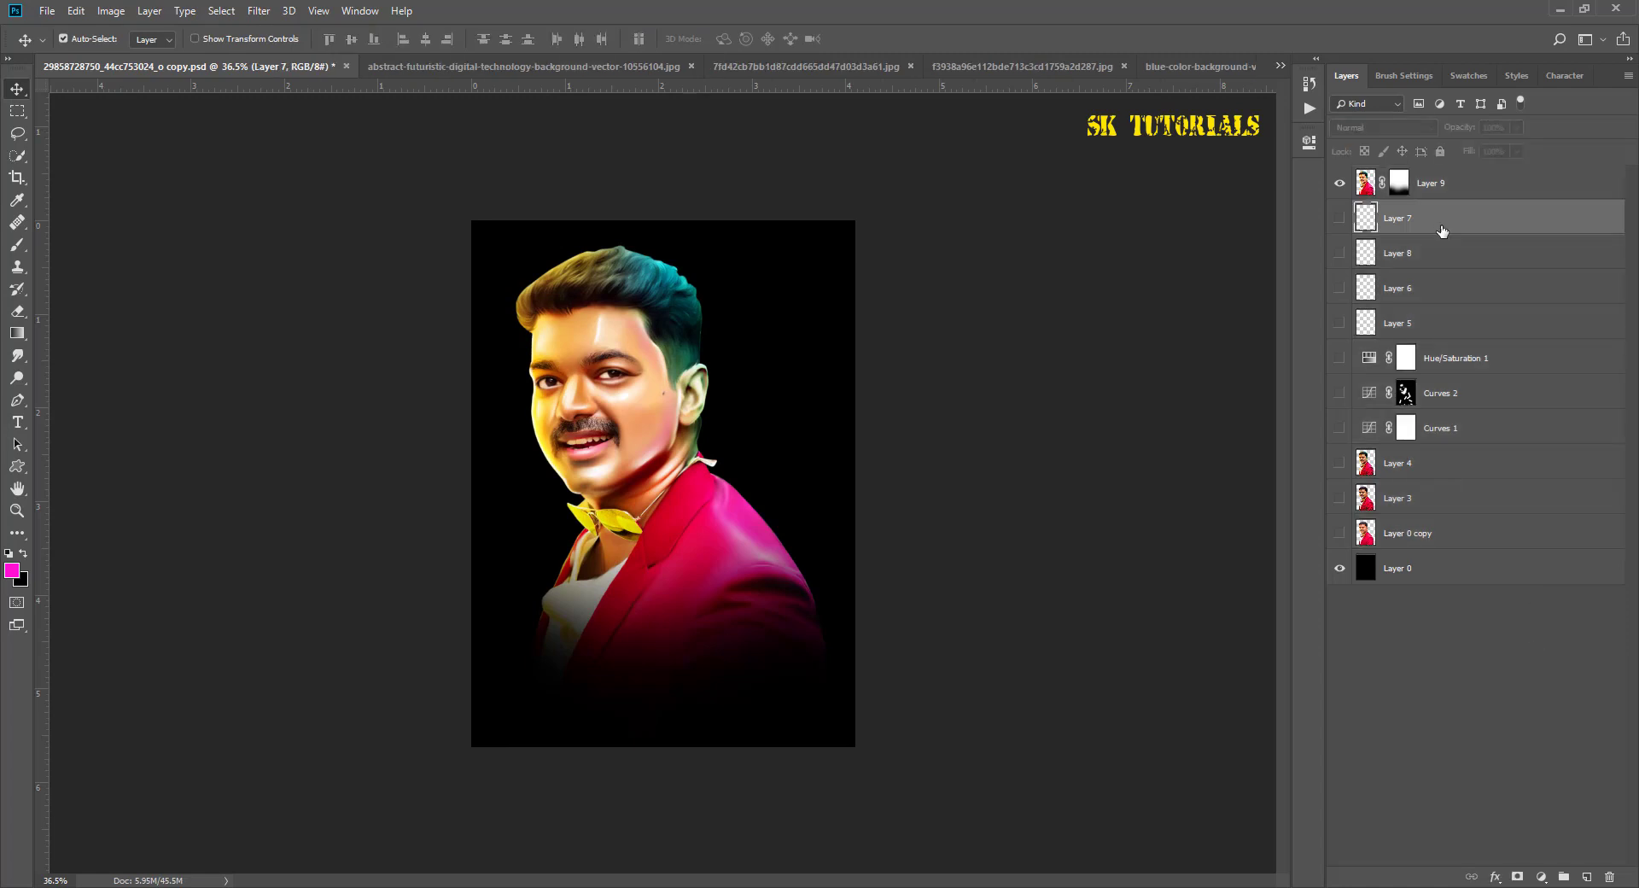
Step: Add Layer 10 and set the Brush colour to a yellow-orange sampled from the face
{"action": "left_click", "coordinate": [1586, 877]}
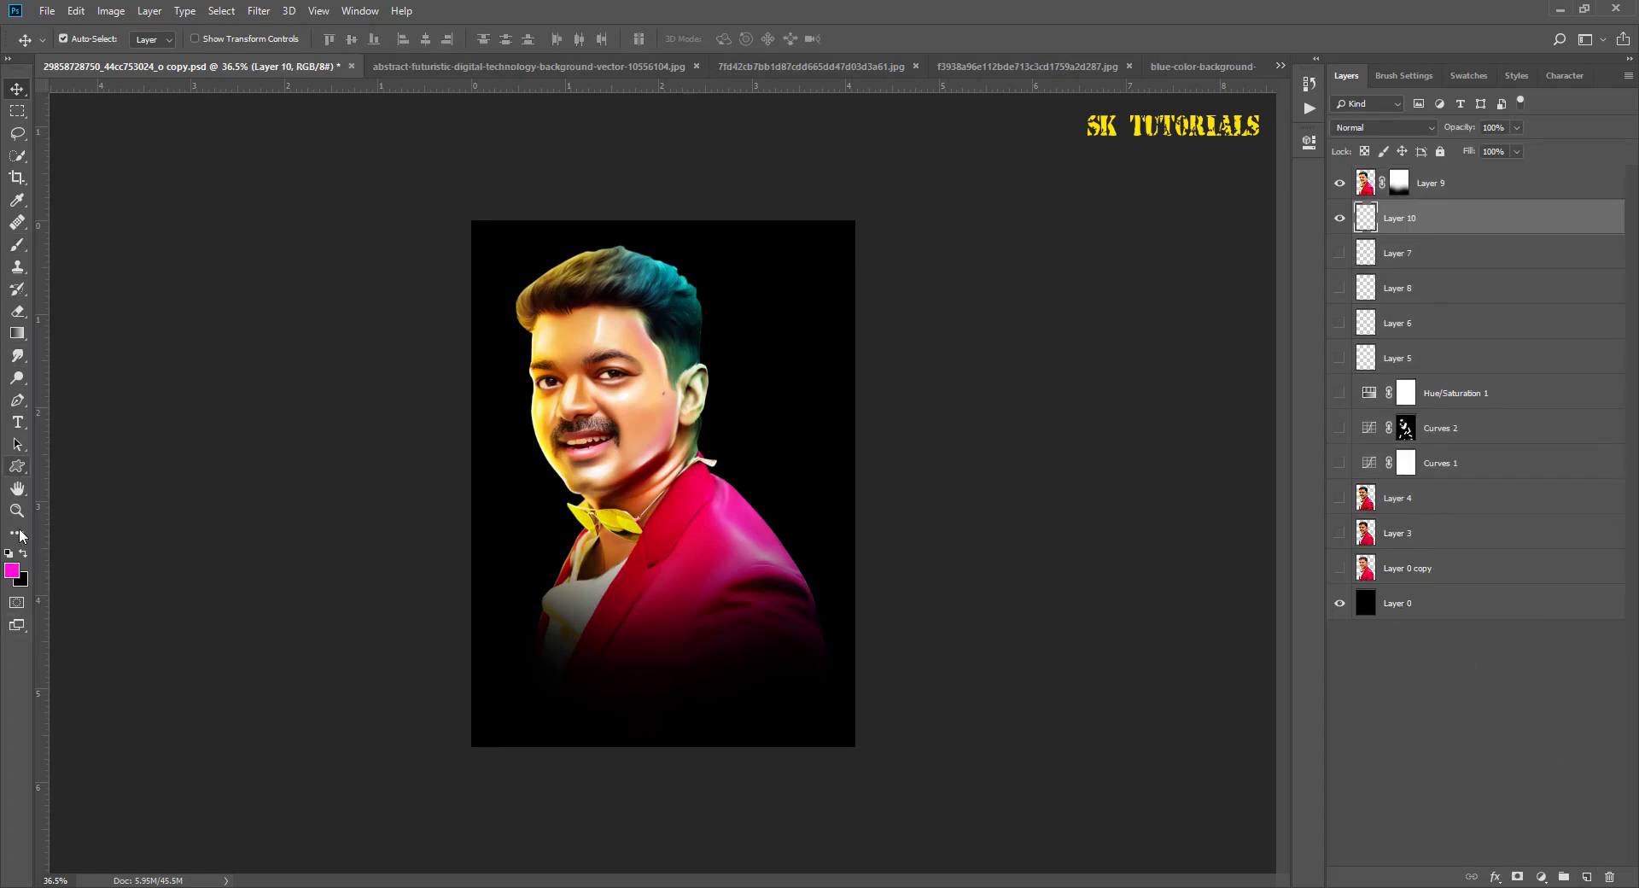
{"action": "scroll", "coordinate": [678, 457], "scroll_direction": "up", "scroll_amount": 2}
{"action": "left_click", "coordinate": [25, 247]}
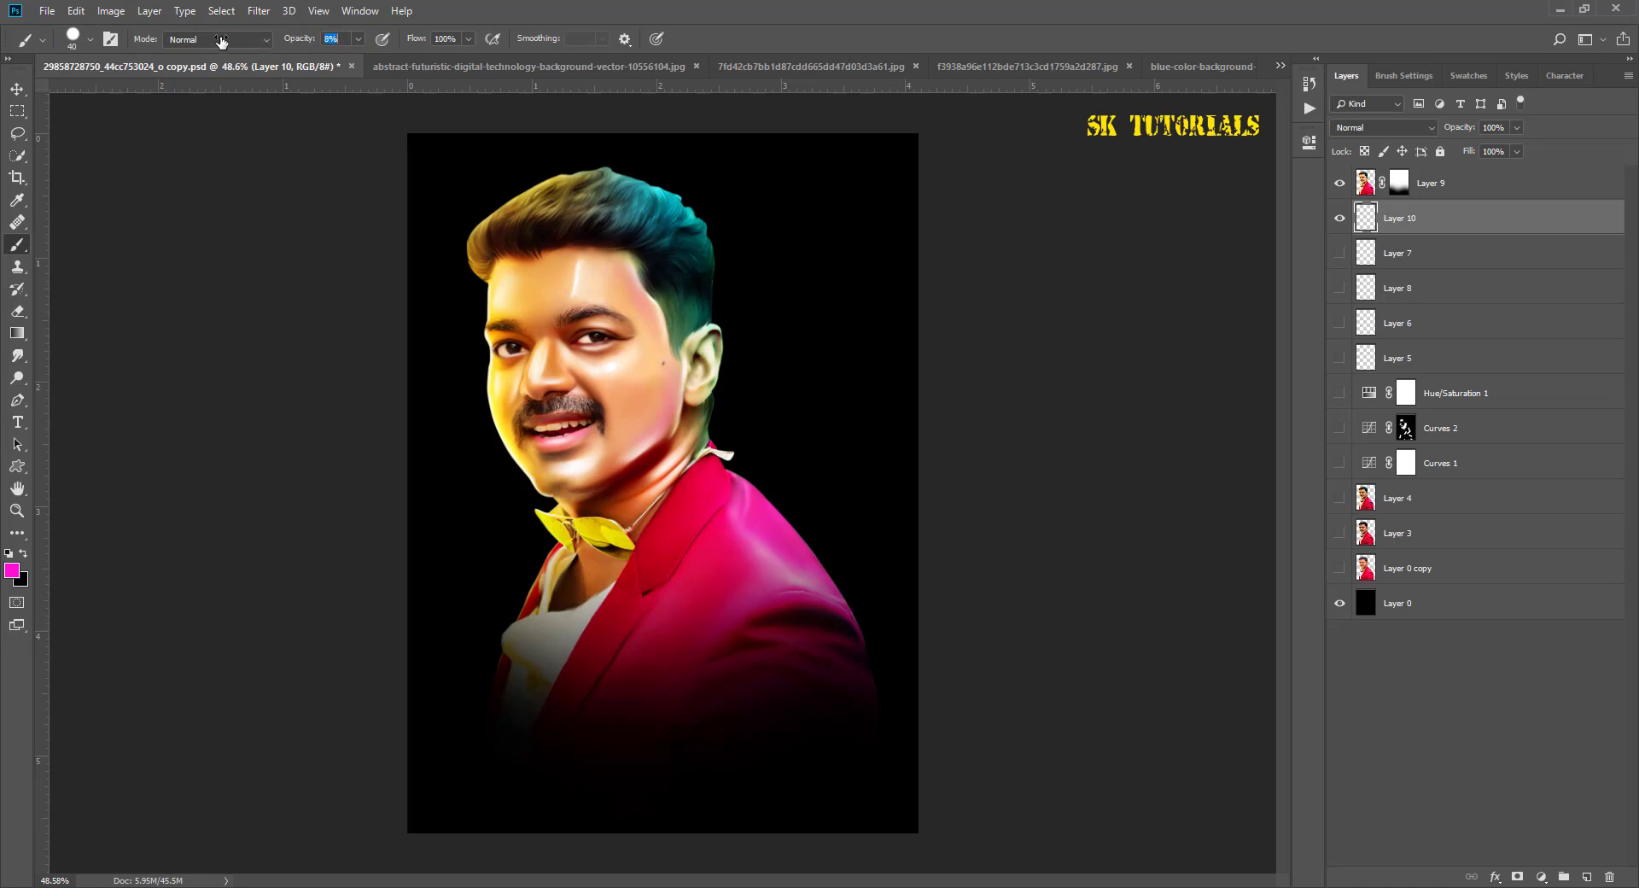
{"action": "left_click", "coordinate": [11, 569]}
{"action": "left_click", "coordinate": [568, 389]}
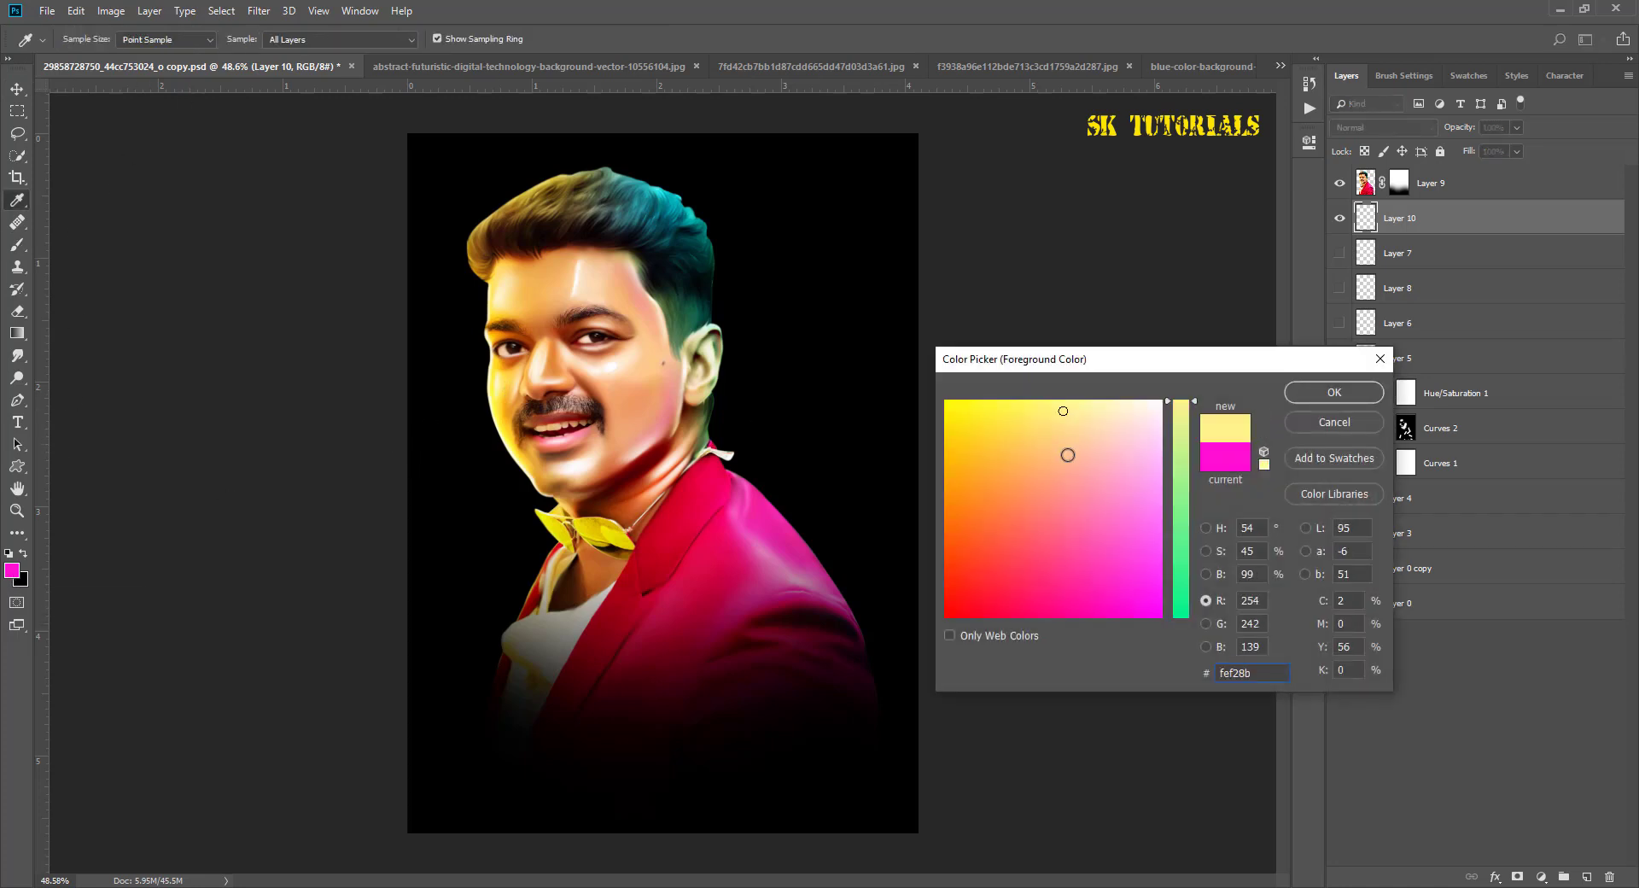
{"action": "left_click", "coordinate": [516, 402]}
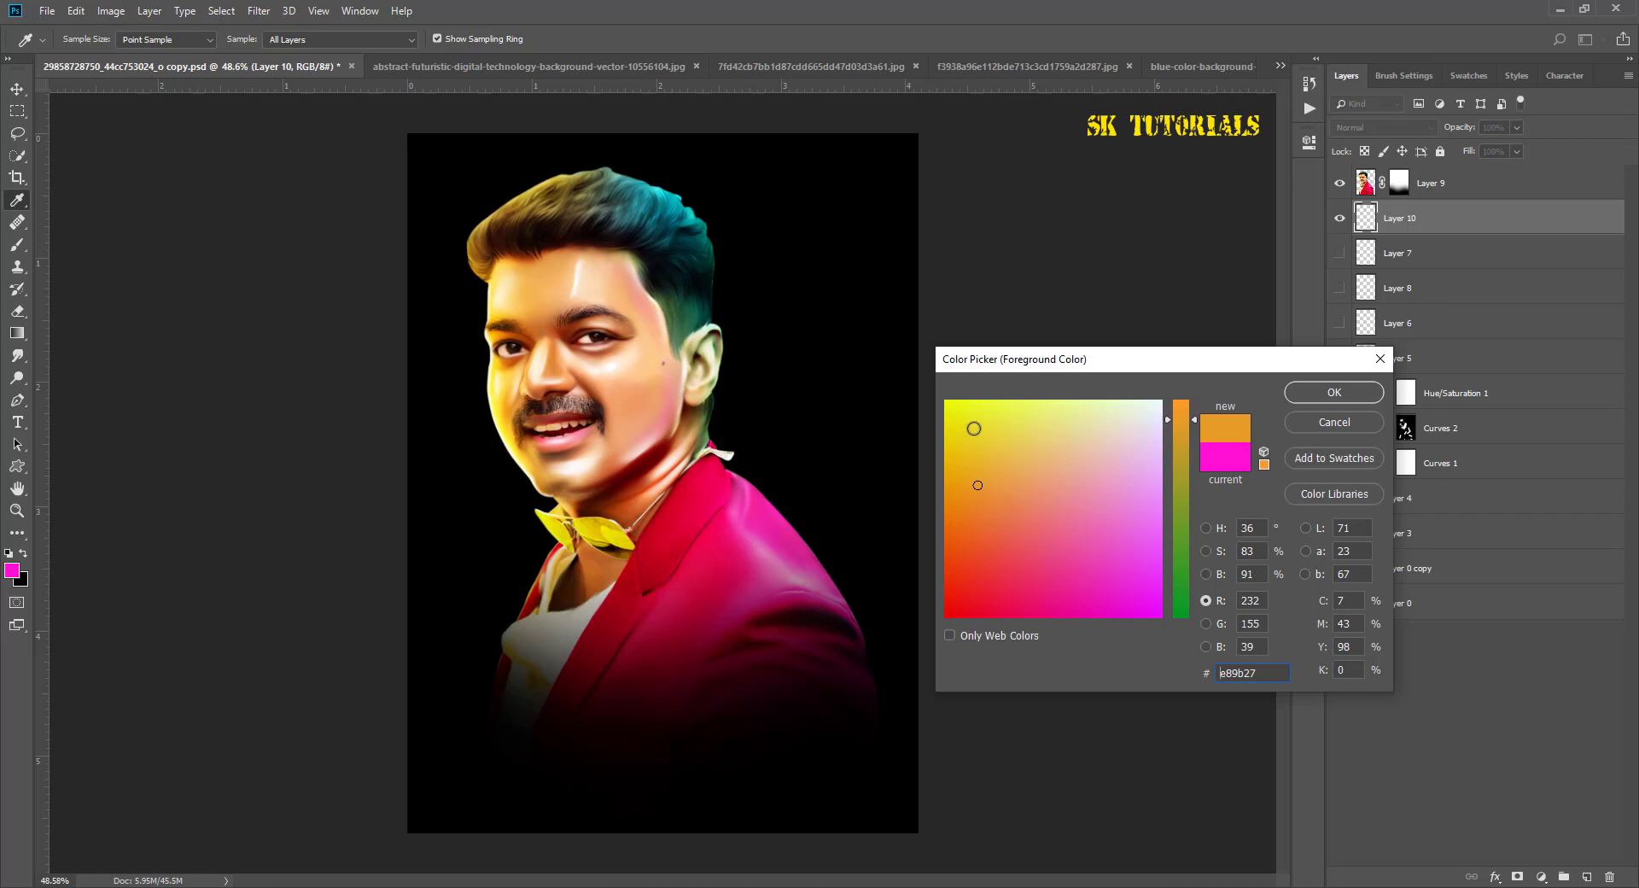
{"action": "left_click", "coordinate": [1334, 392]}
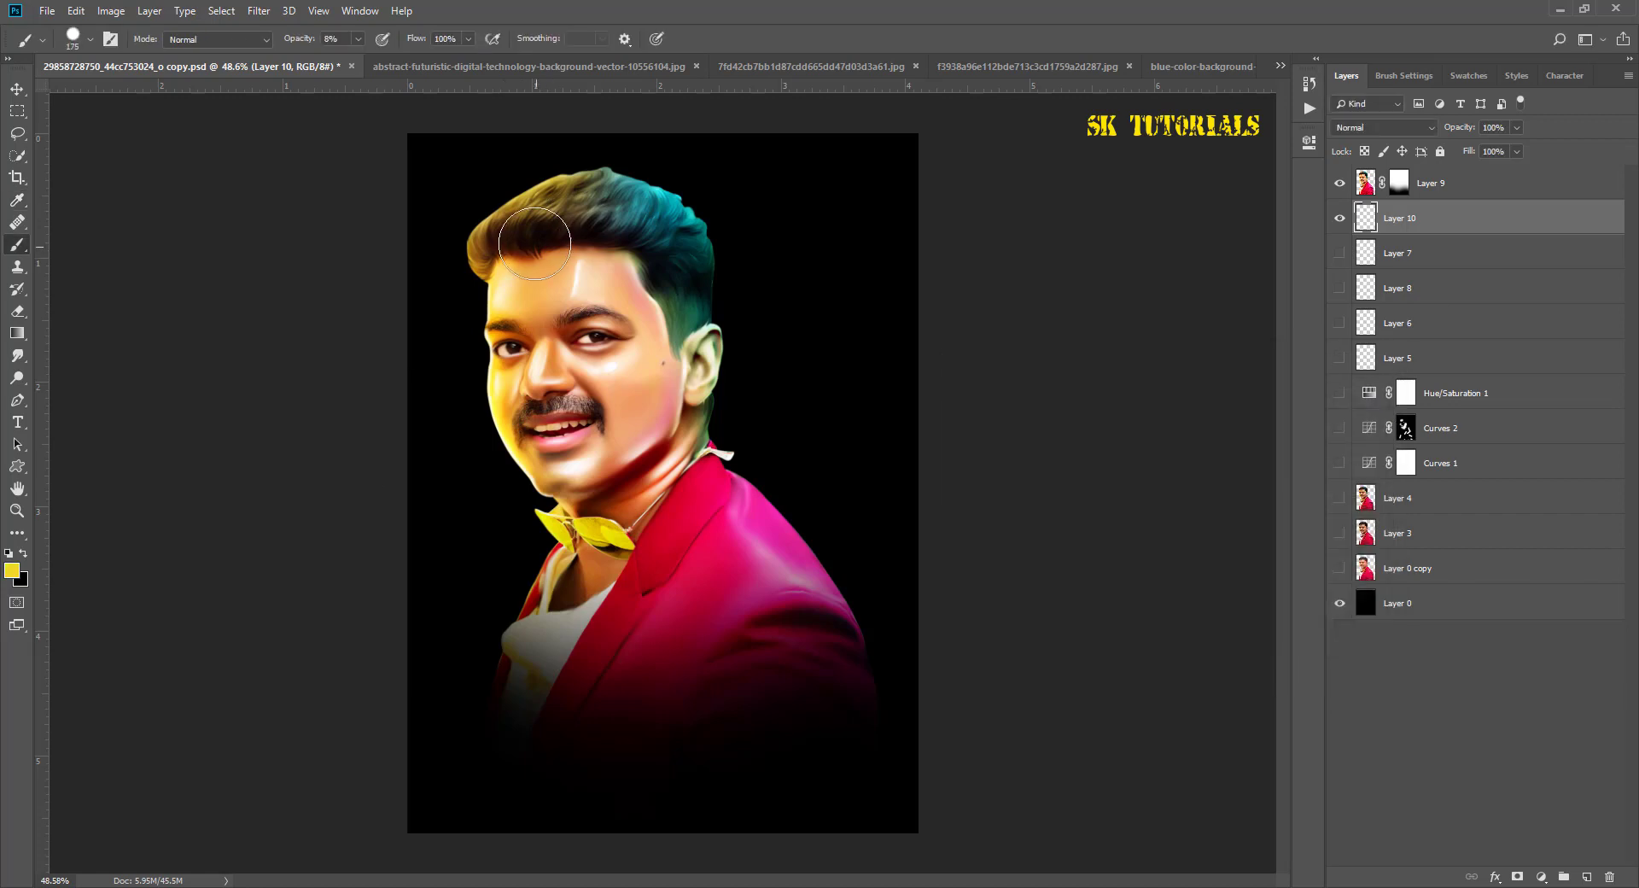
Step: Enlarge the brush to 500 px and set cyan sampled from the teal hair as the colour
{"action": "key", "text": "bracketright"}
{"action": "key", "text": "bracketright"}
{"action": "key", "text": "bracketright"}
{"action": "right_click", "coordinate": [458, 286]}
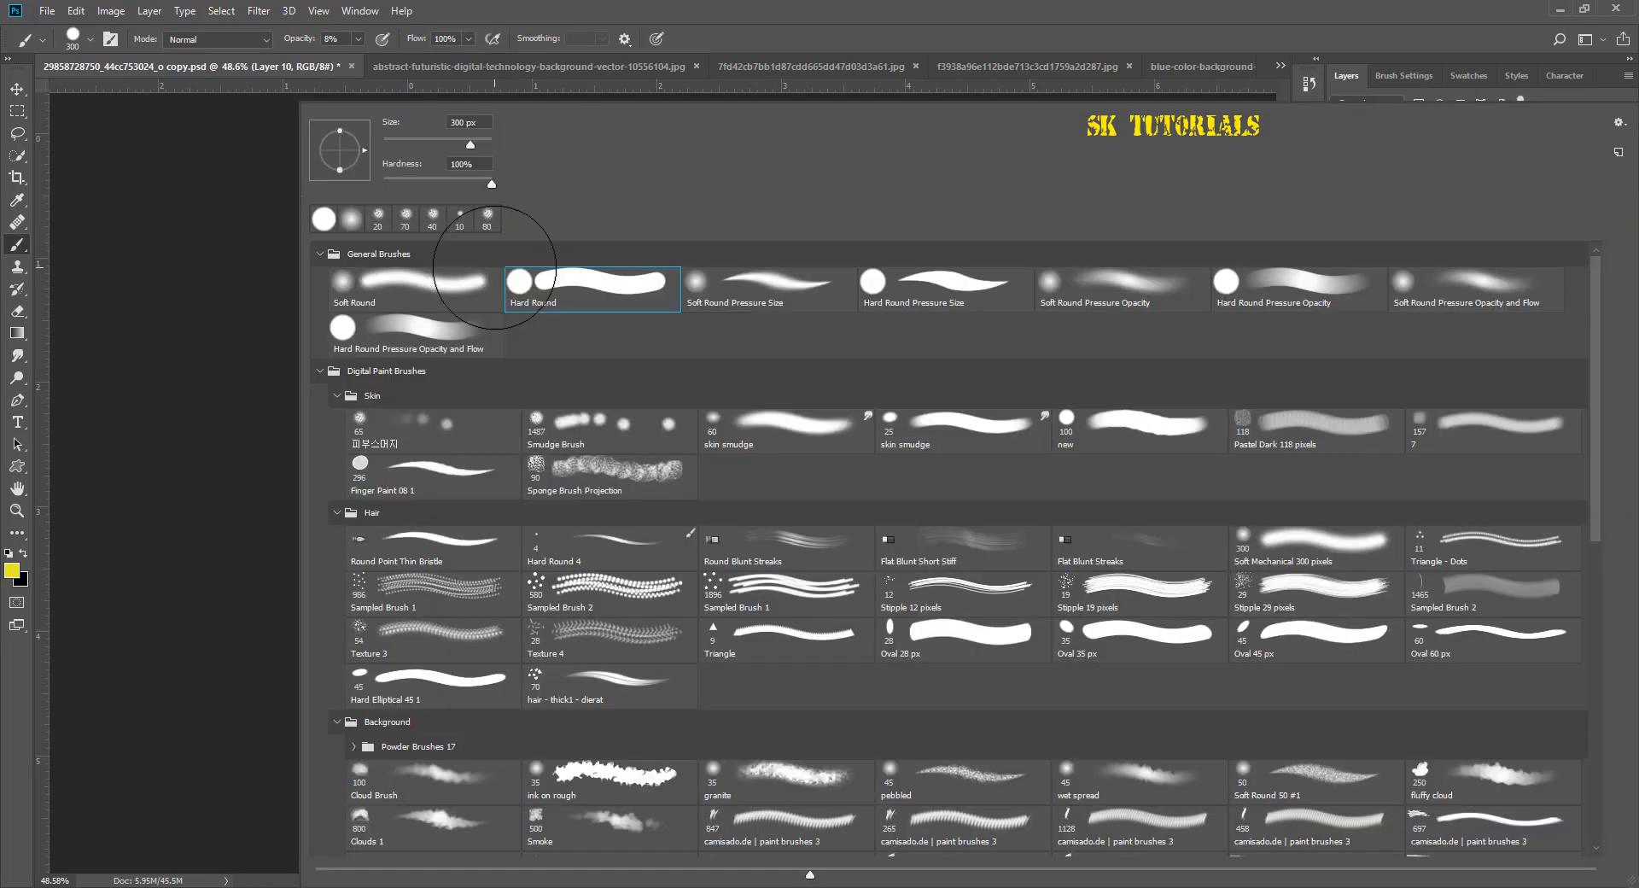
{"action": "key", "text": "Escape"}
{"action": "key", "text": "bracketright"}
{"action": "key", "text": "bracketright"}
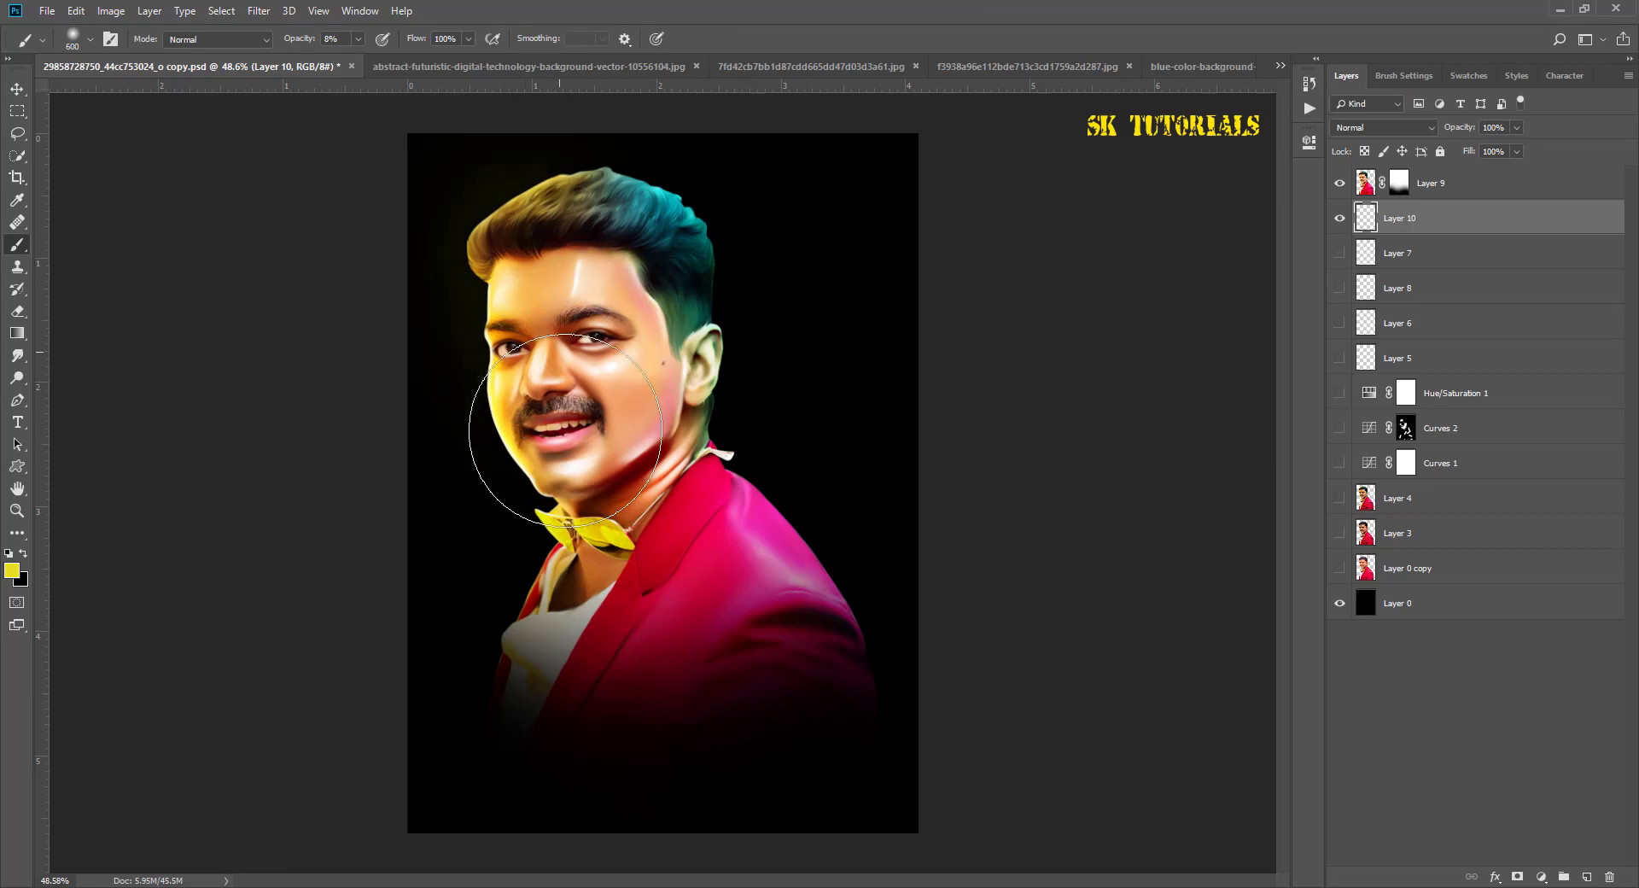
{"action": "left_click", "coordinate": [12, 570]}
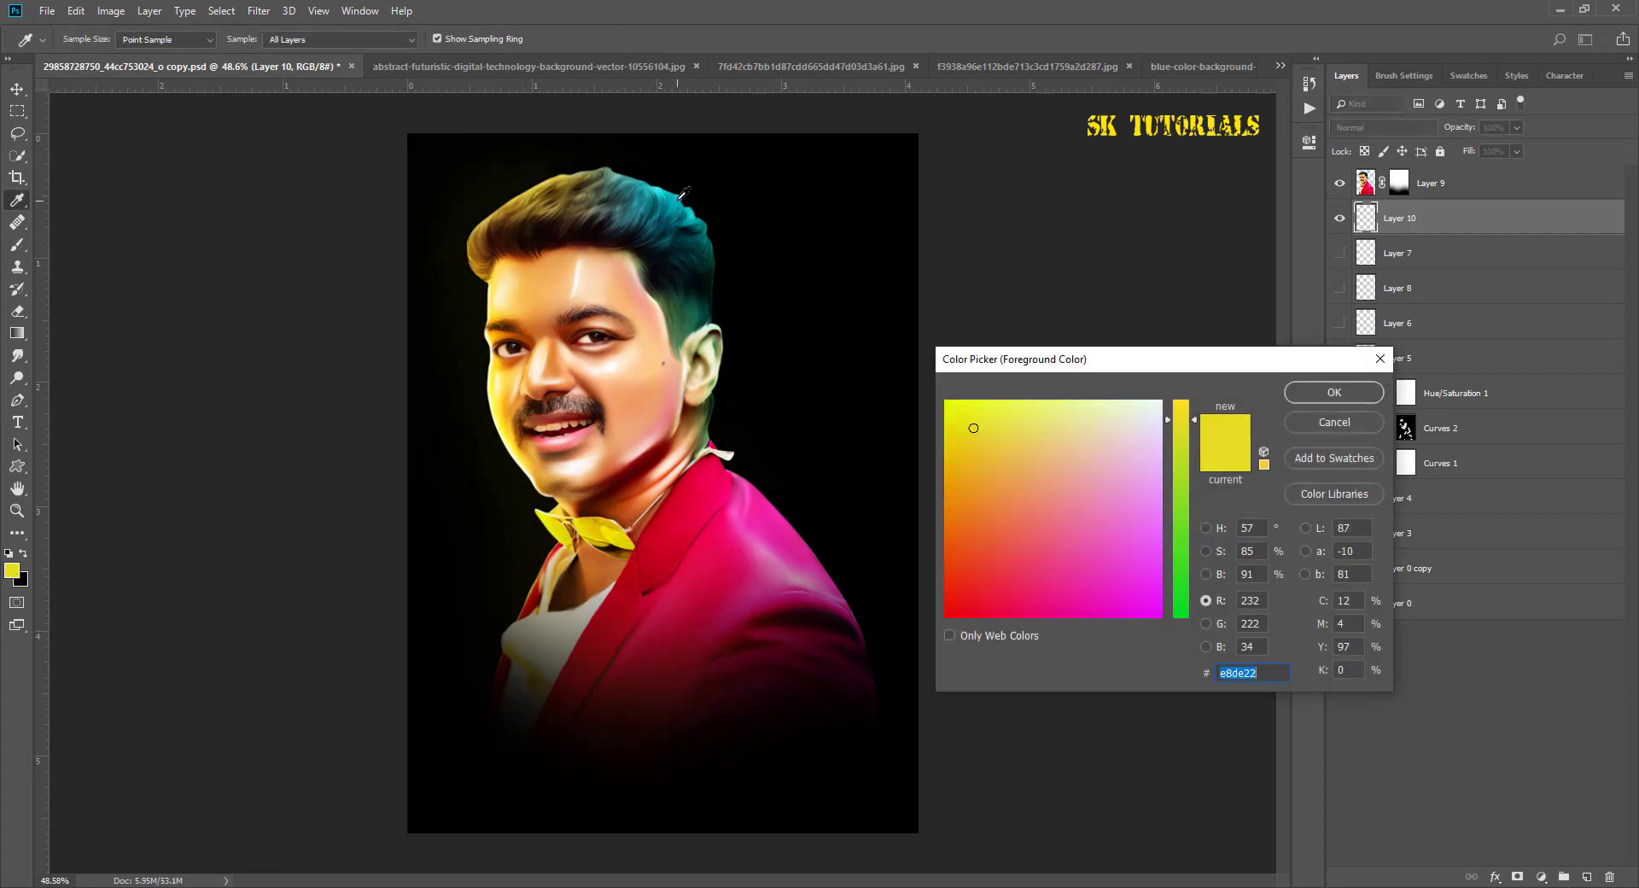
{"action": "left_click", "coordinate": [680, 196]}
{"action": "left_click", "coordinate": [1294, 400]}
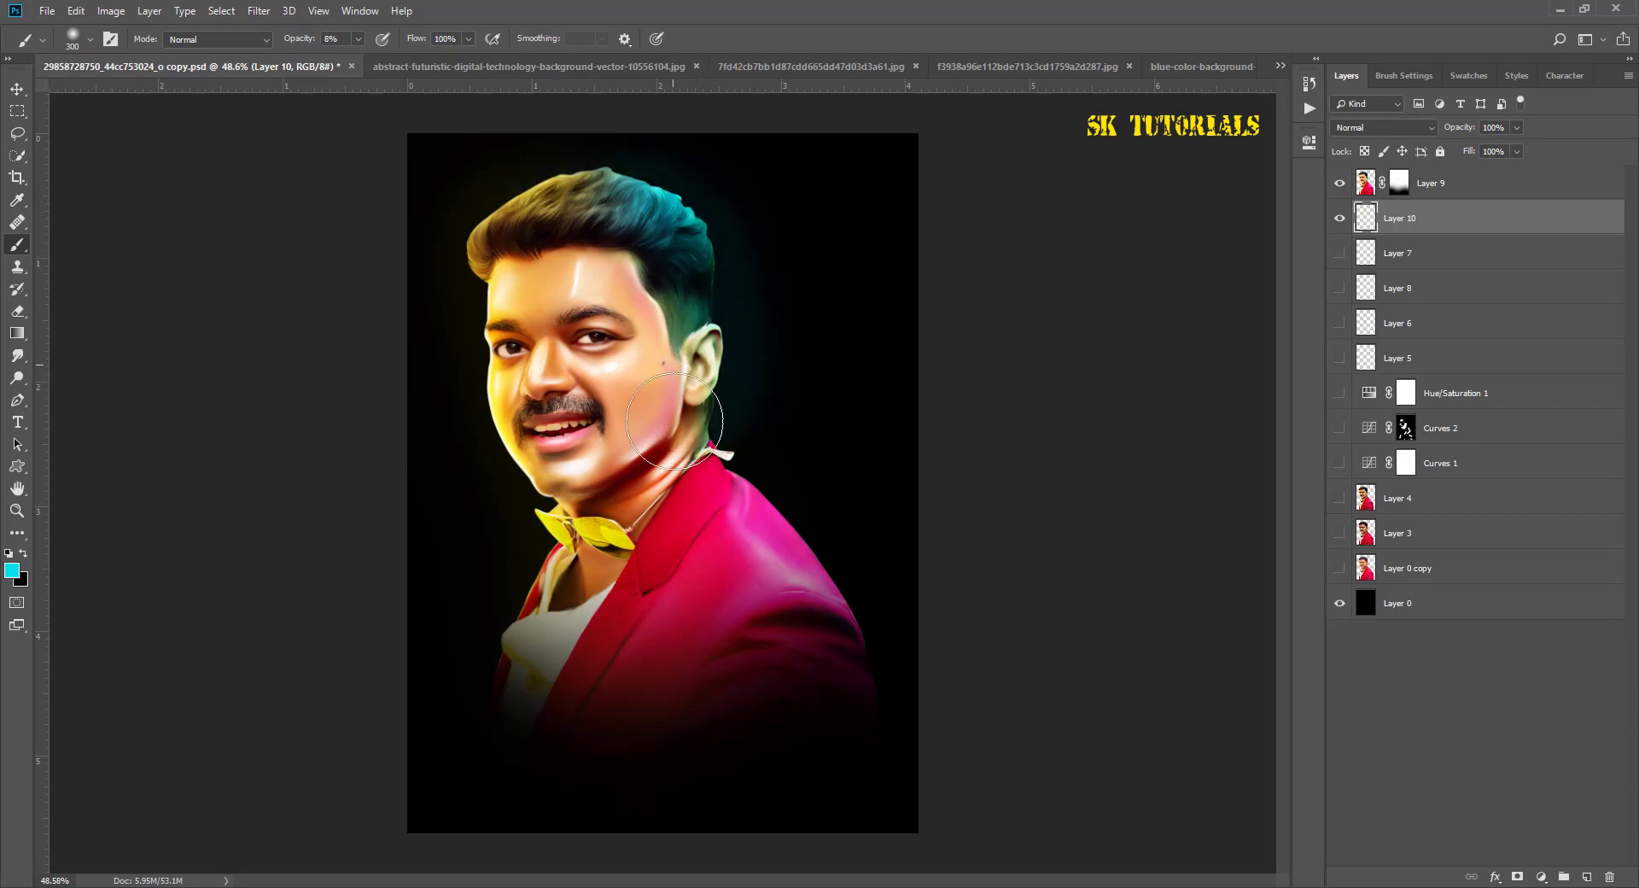
Step: Sample pink from the jacket and paint a soft pink glow near the right shoulder
{"action": "left_click", "coordinate": [11, 571]}
{"action": "left_click", "coordinate": [785, 527]}
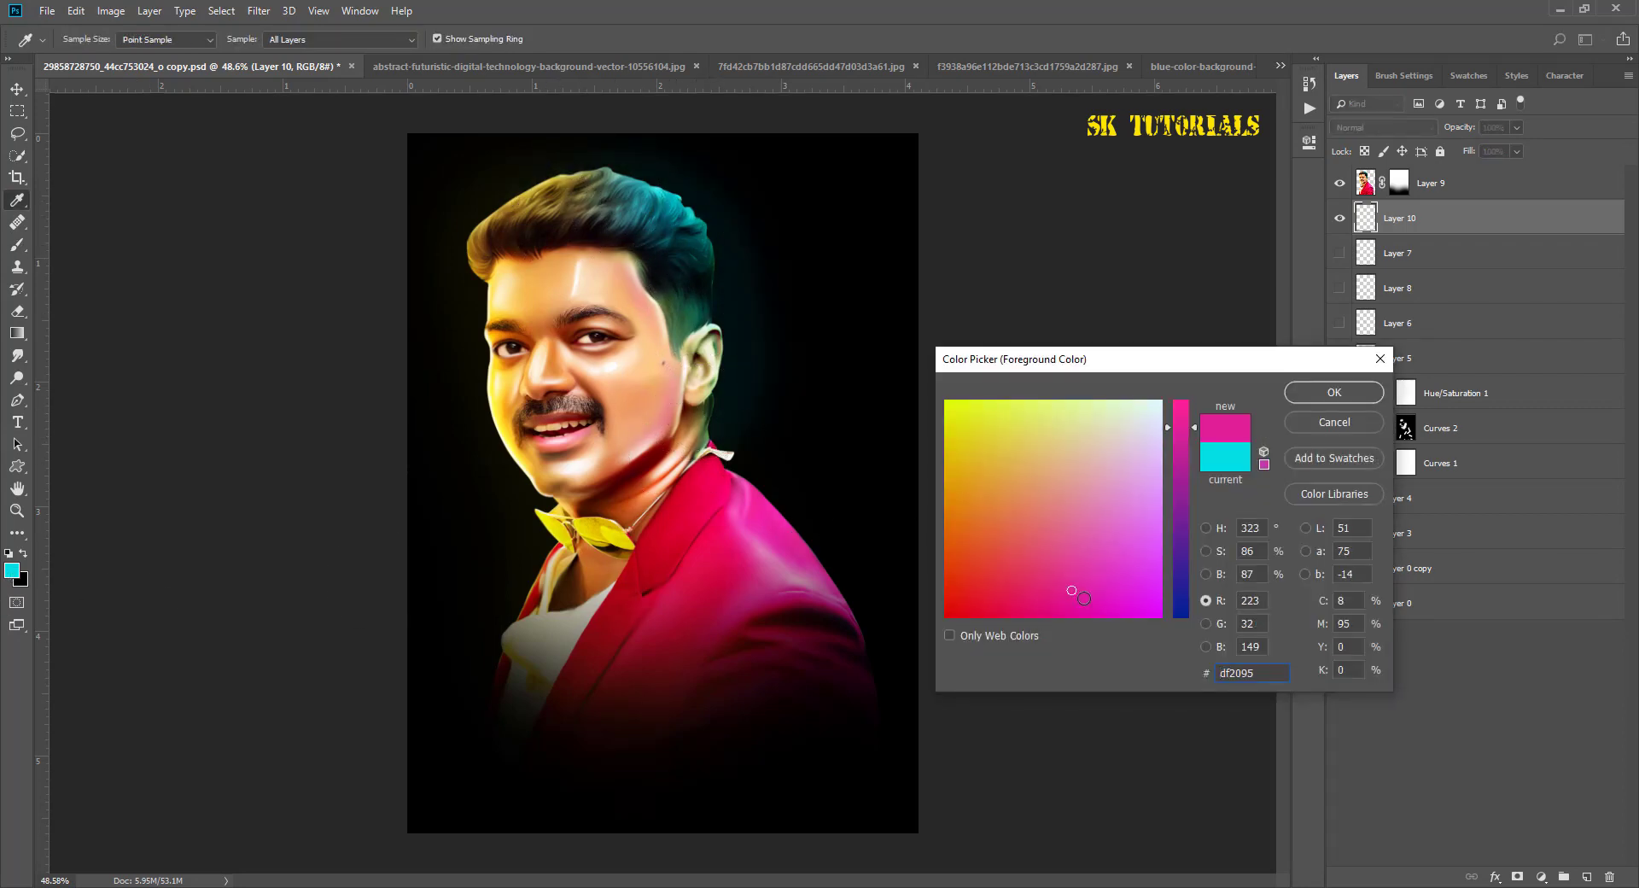
{"action": "left_click", "coordinate": [1294, 399]}
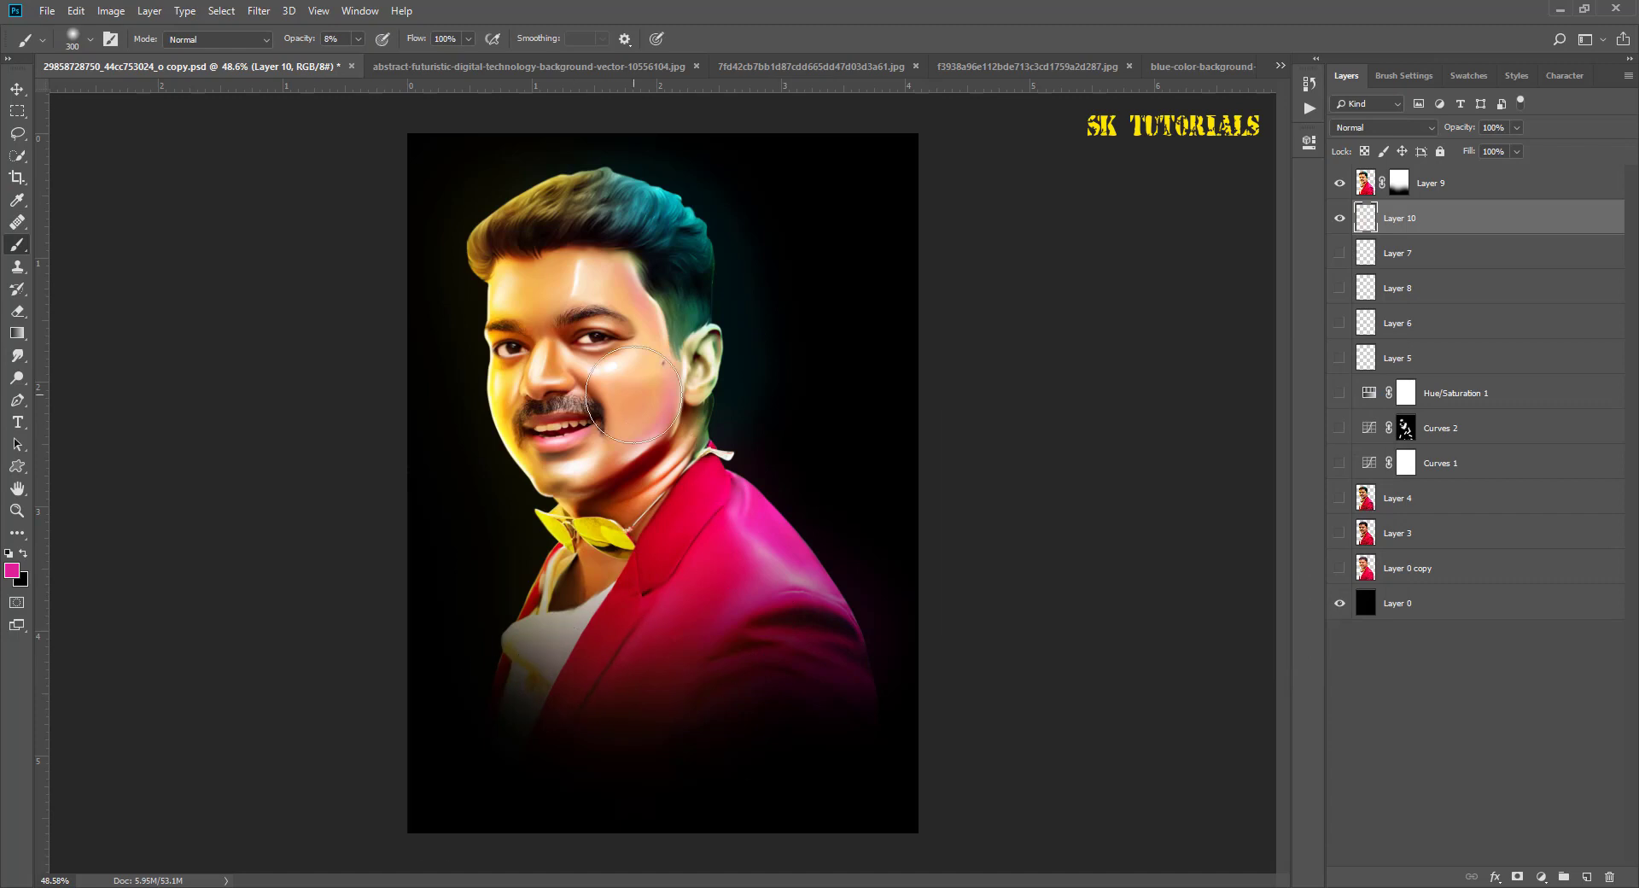
{"action": "left_click_drag", "start_coordinate": [766, 572], "coordinate": [838, 693]}
Step: Paint a cyan glow along the top hair tip, down the hair's right edge and around the ear
{"action": "key", "text": "v"}
{"action": "scroll", "coordinate": [794, 444], "scroll_direction": "down", "scroll_amount": 1}
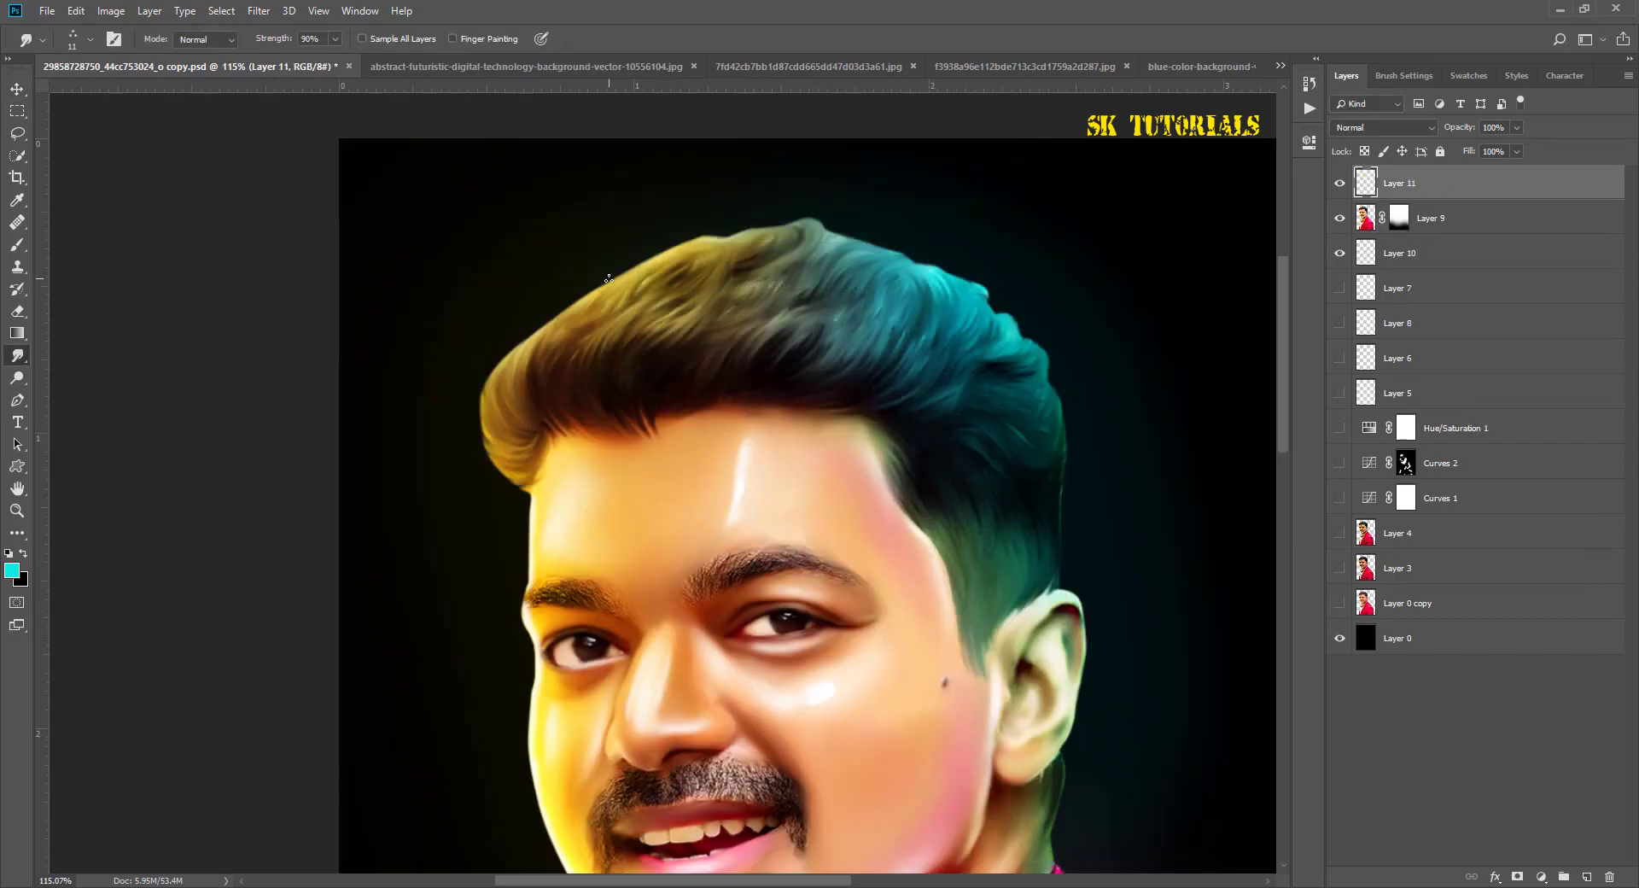
{"action": "key", "text": "b"}
{"action": "scroll", "coordinate": [371, 436], "scroll_direction": "up", "scroll_amount": 2}
{"action": "scroll", "coordinate": [421, 391], "scroll_direction": "up", "scroll_amount": 2}
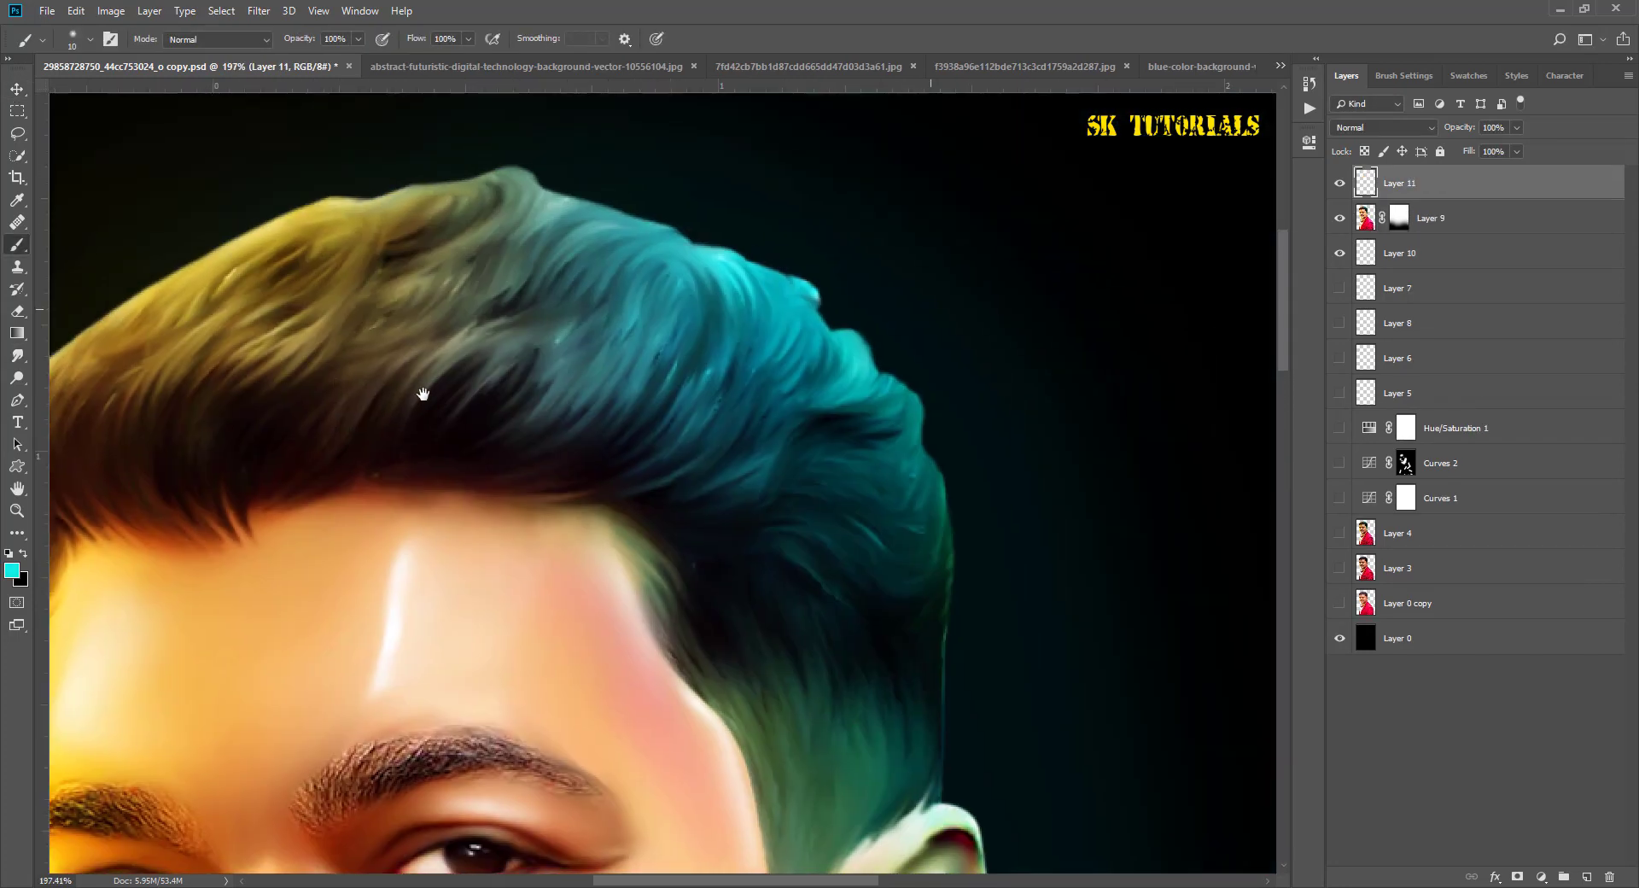
{"action": "scroll", "coordinate": [499, 271], "scroll_direction": "up", "scroll_amount": 2}
{"action": "scroll", "coordinate": [531, 245], "scroll_direction": "up", "scroll_amount": 2}
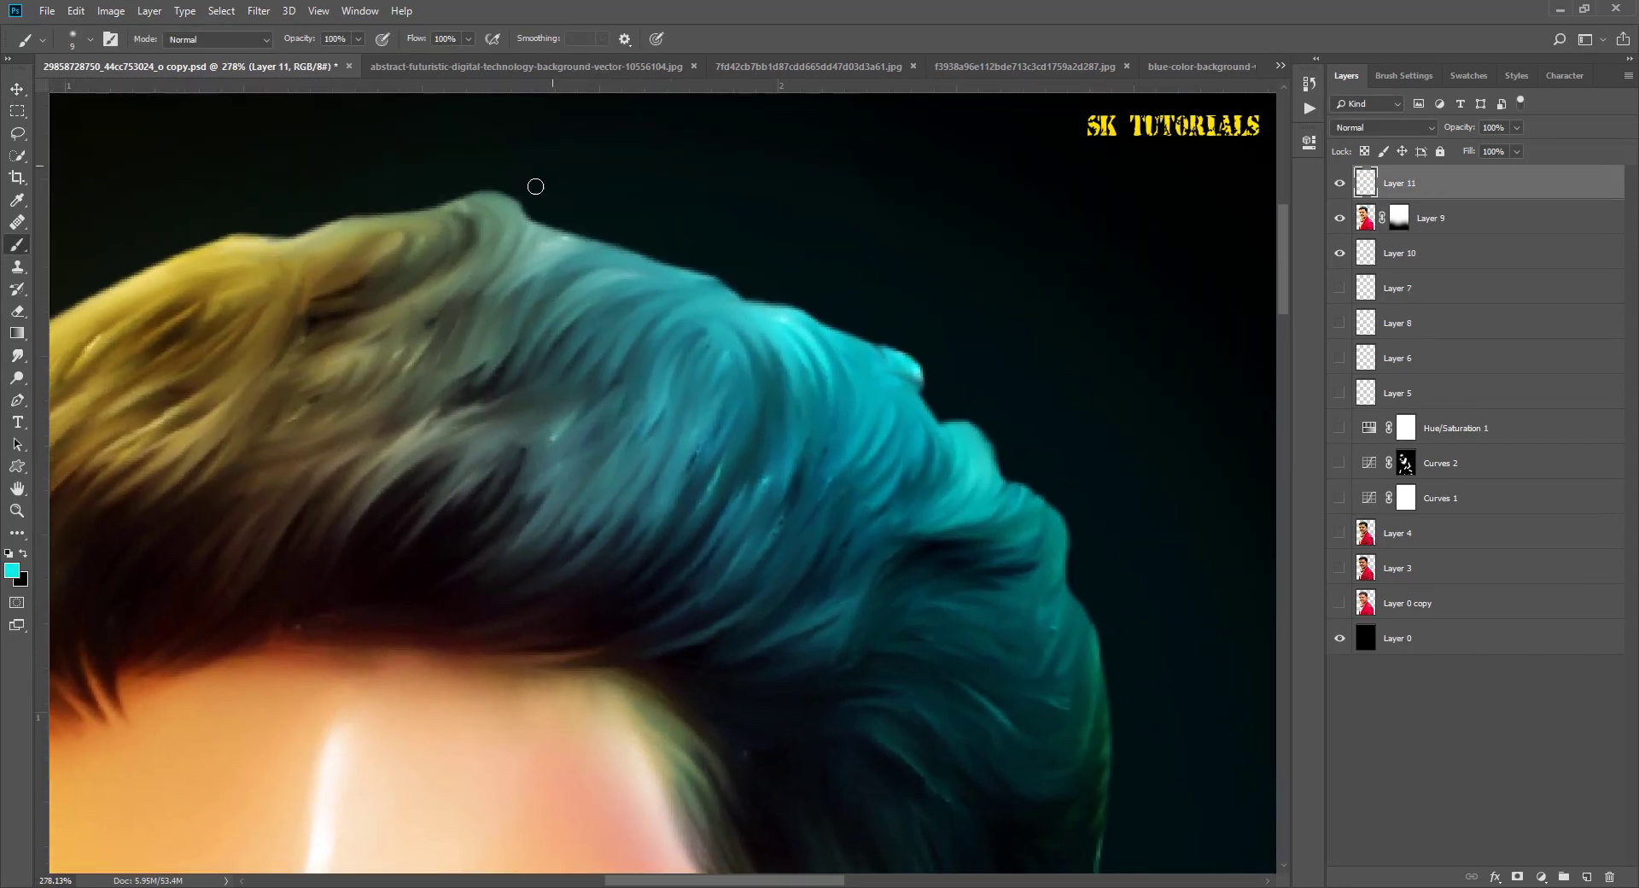
{"action": "mouse_move", "coordinate": [471, 203]}
{"action": "left_mouse_down"}
{"action": "mouse_move", "coordinate": [905, 351]}
{"action": "mouse_move", "coordinate": [932, 423]}
{"action": "mouse_move", "coordinate": [1062, 546]}
{"action": "mouse_move", "coordinate": [1096, 658]}
{"action": "mouse_move", "coordinate": [1008, 280]}
{"action": "left_mouse_up"}
{"action": "mouse_move", "coordinate": [1034, 344]}
{"action": "left_mouse_down"}
{"action": "mouse_move", "coordinate": [1035, 687]}
{"action": "mouse_move", "coordinate": [1061, 714]}
{"action": "mouse_move", "coordinate": [1005, 283]}
{"action": "left_mouse_up"}
{"action": "mouse_move", "coordinate": [982, 416]}
{"action": "left_mouse_down"}
{"action": "mouse_move", "coordinate": [961, 589]}
{"action": "mouse_move", "coordinate": [969, 687]}
{"action": "left_mouse_up"}
{"action": "left_click_drag", "start_coordinate": [1002, 468], "coordinate": [952, 699]}
{"action": "mouse_move", "coordinate": [950, 259]}
{"action": "left_mouse_down"}
{"action": "mouse_move", "coordinate": [988, 342]}
{"action": "mouse_move", "coordinate": [932, 647]}
{"action": "left_mouse_up"}
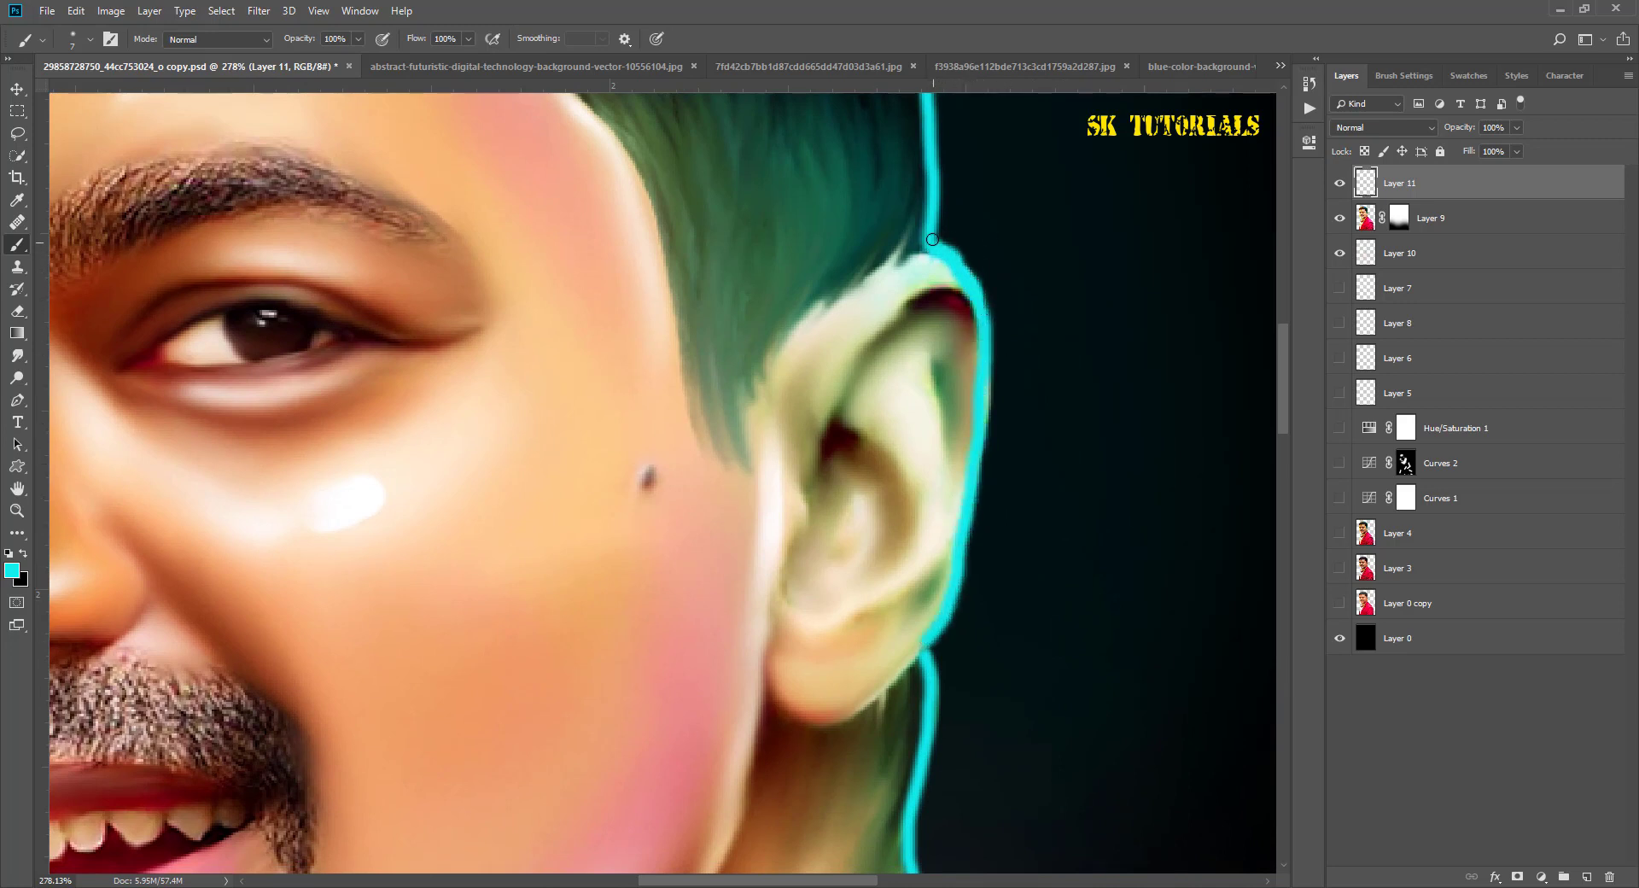
Step: Set the foreground colour to an orange tone sampled from the skin
{"action": "scroll", "coordinate": [954, 248], "scroll_direction": "down", "scroll_amount": 2}
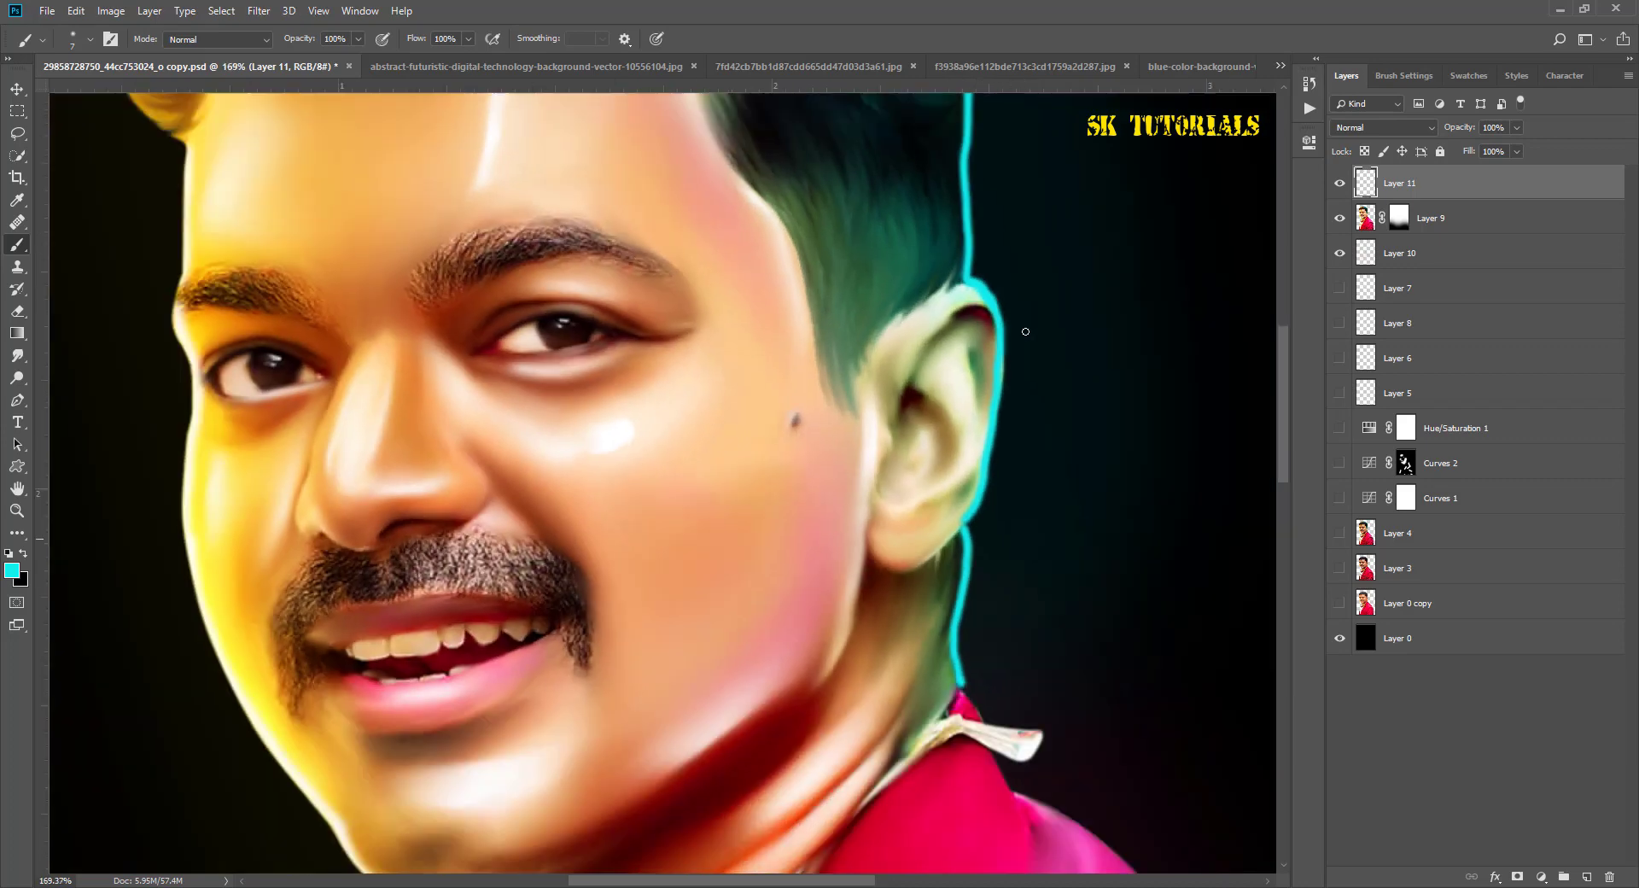
{"action": "scroll", "coordinate": [930, 299], "scroll_direction": "down", "scroll_amount": 2}
{"action": "scroll", "coordinate": [896, 365], "scroll_direction": "down", "scroll_amount": 1}
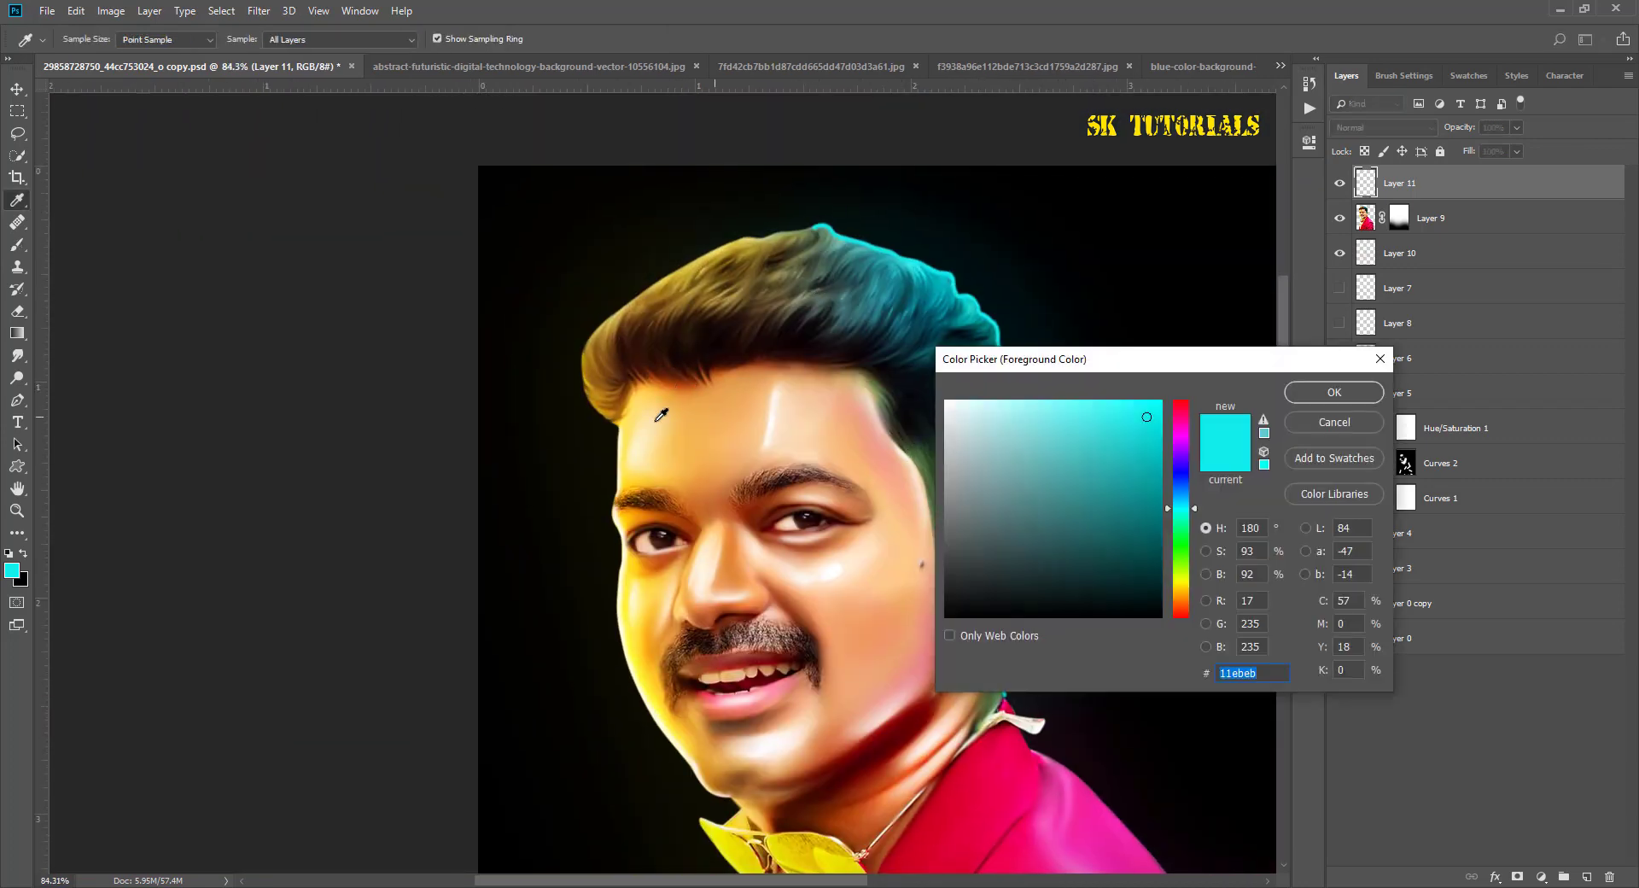
{"action": "left_click", "coordinate": [854, 366]}
{"action": "left_click", "coordinate": [679, 617]}
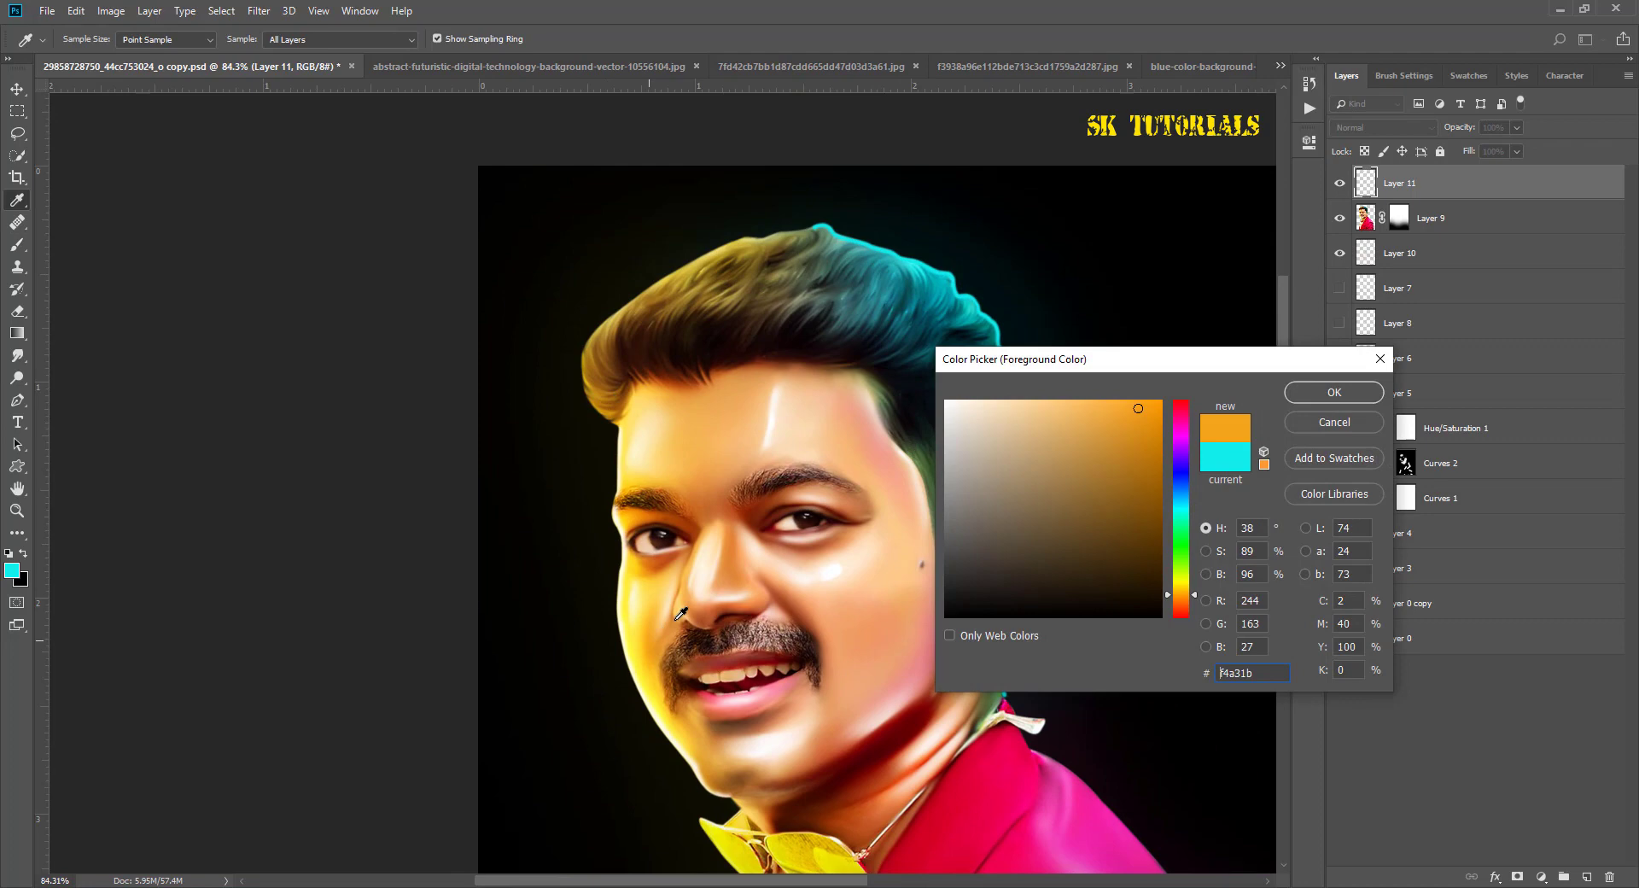
{"action": "left_click", "coordinate": [1314, 393]}
Step: Paint an orange rim glow along the left and top hair edges, trimming with a smaller eraser
{"action": "key", "text": "b"}
{"action": "scroll", "coordinate": [563, 520], "scroll_direction": "up", "scroll_amount": 2}
{"action": "left_click_drag", "start_coordinate": [542, 513], "coordinate": [502, 420]}
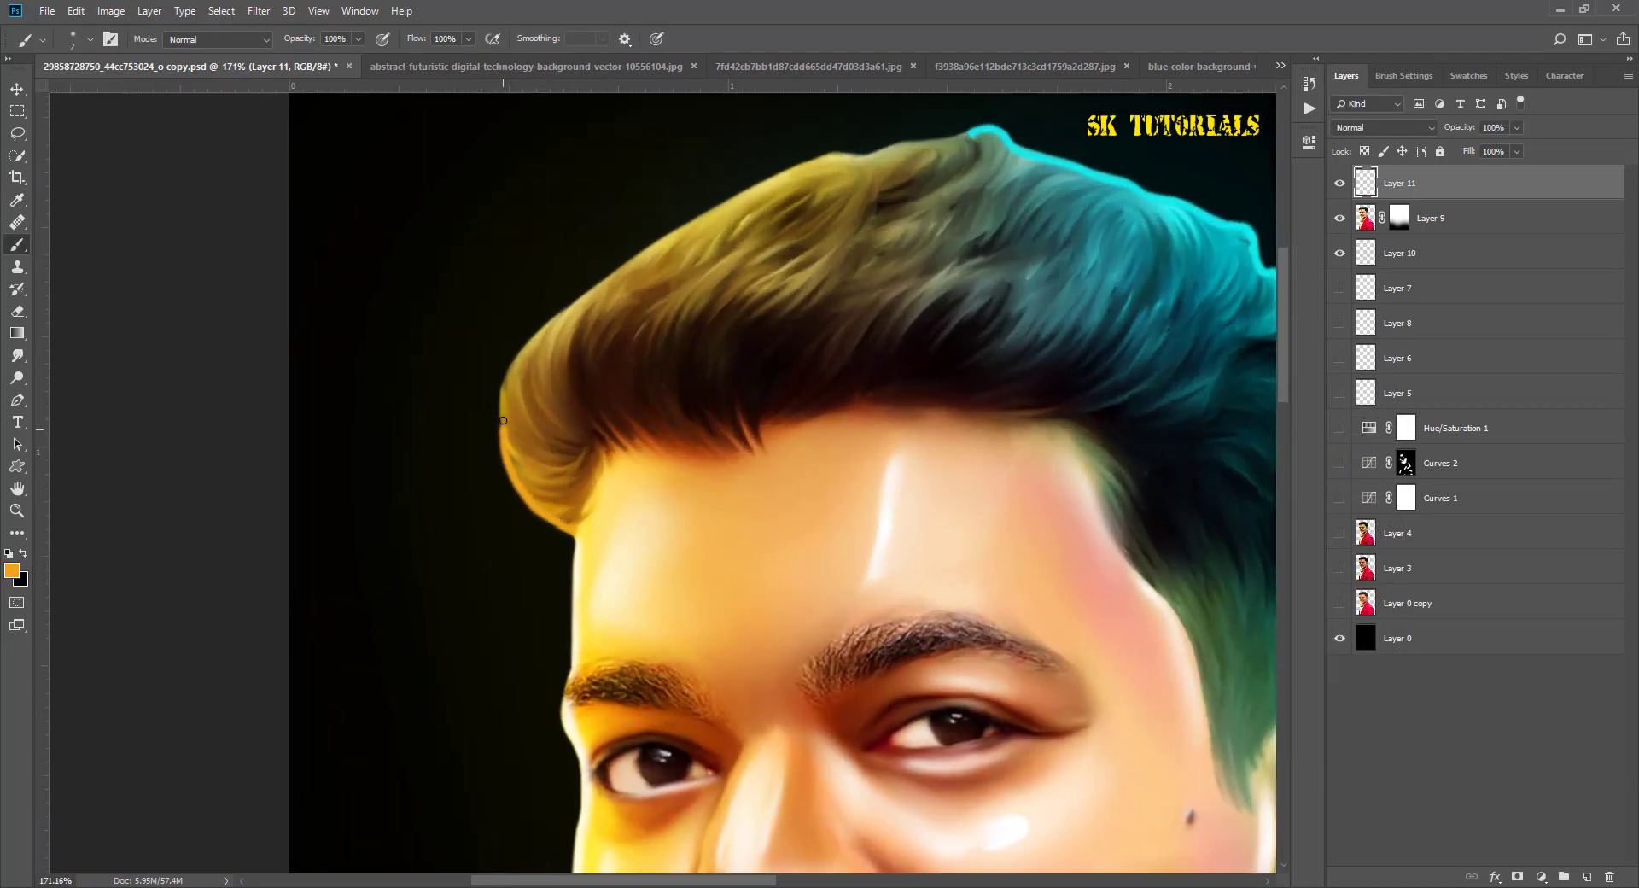
{"action": "mouse_move", "coordinate": [567, 315]}
{"action": "left_mouse_down"}
{"action": "mouse_move", "coordinate": [681, 227]}
{"action": "mouse_move", "coordinate": [674, 241]}
{"action": "left_mouse_up"}
{"action": "key", "text": "e"}
{"action": "key", "text": "bracketleft"}
{"action": "key", "text": "bracketleft"}
{"action": "key", "text": "bracketleft"}
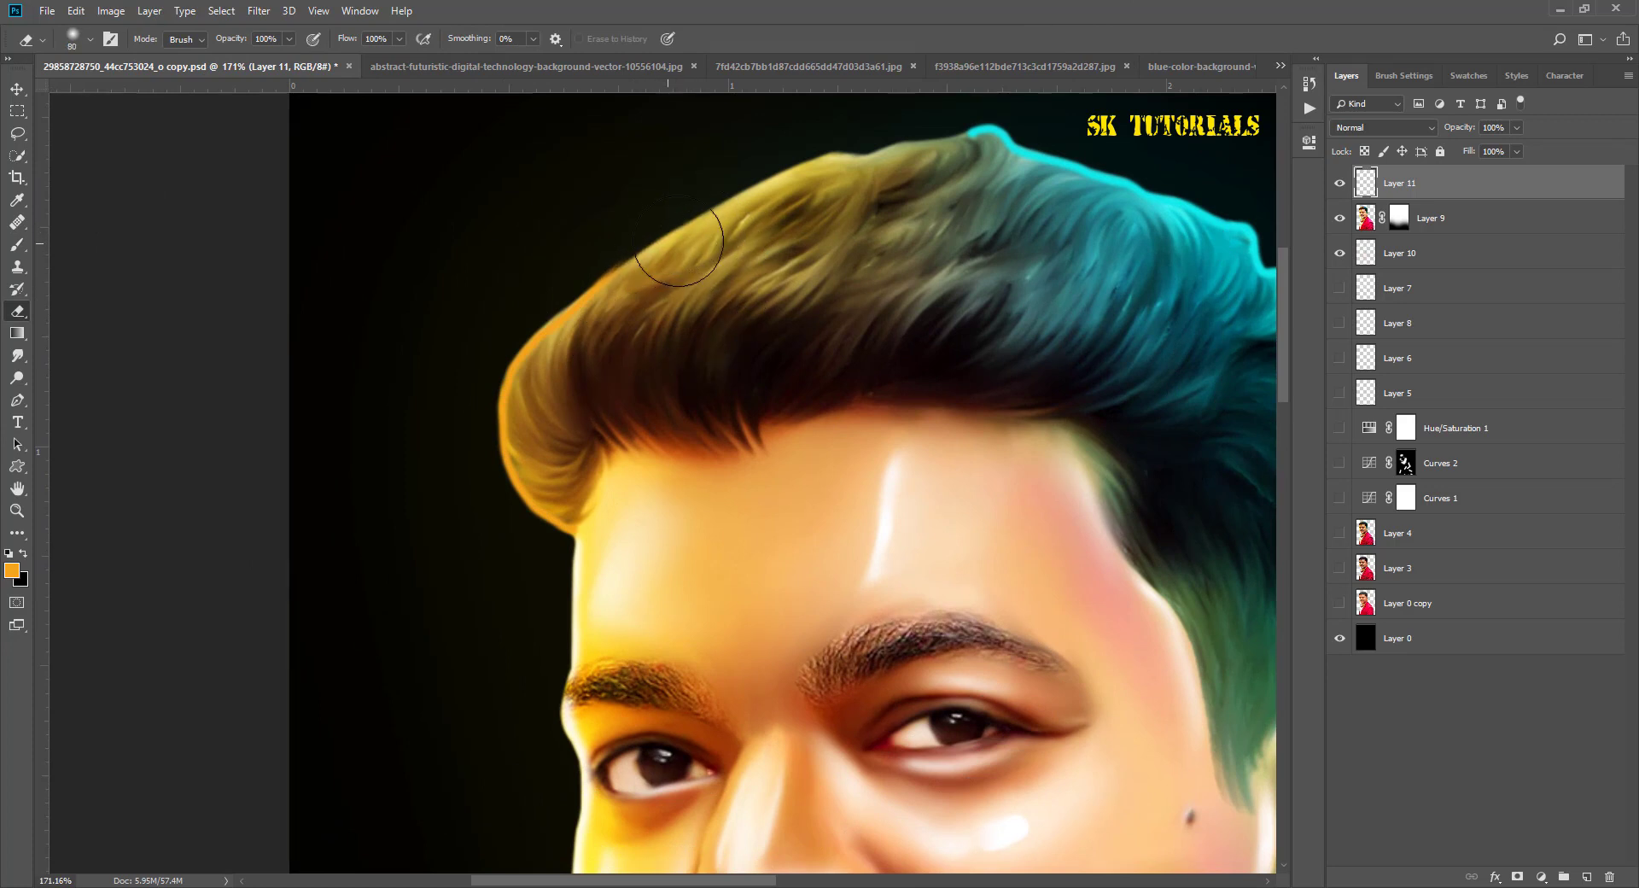
{"action": "key", "text": "b"}
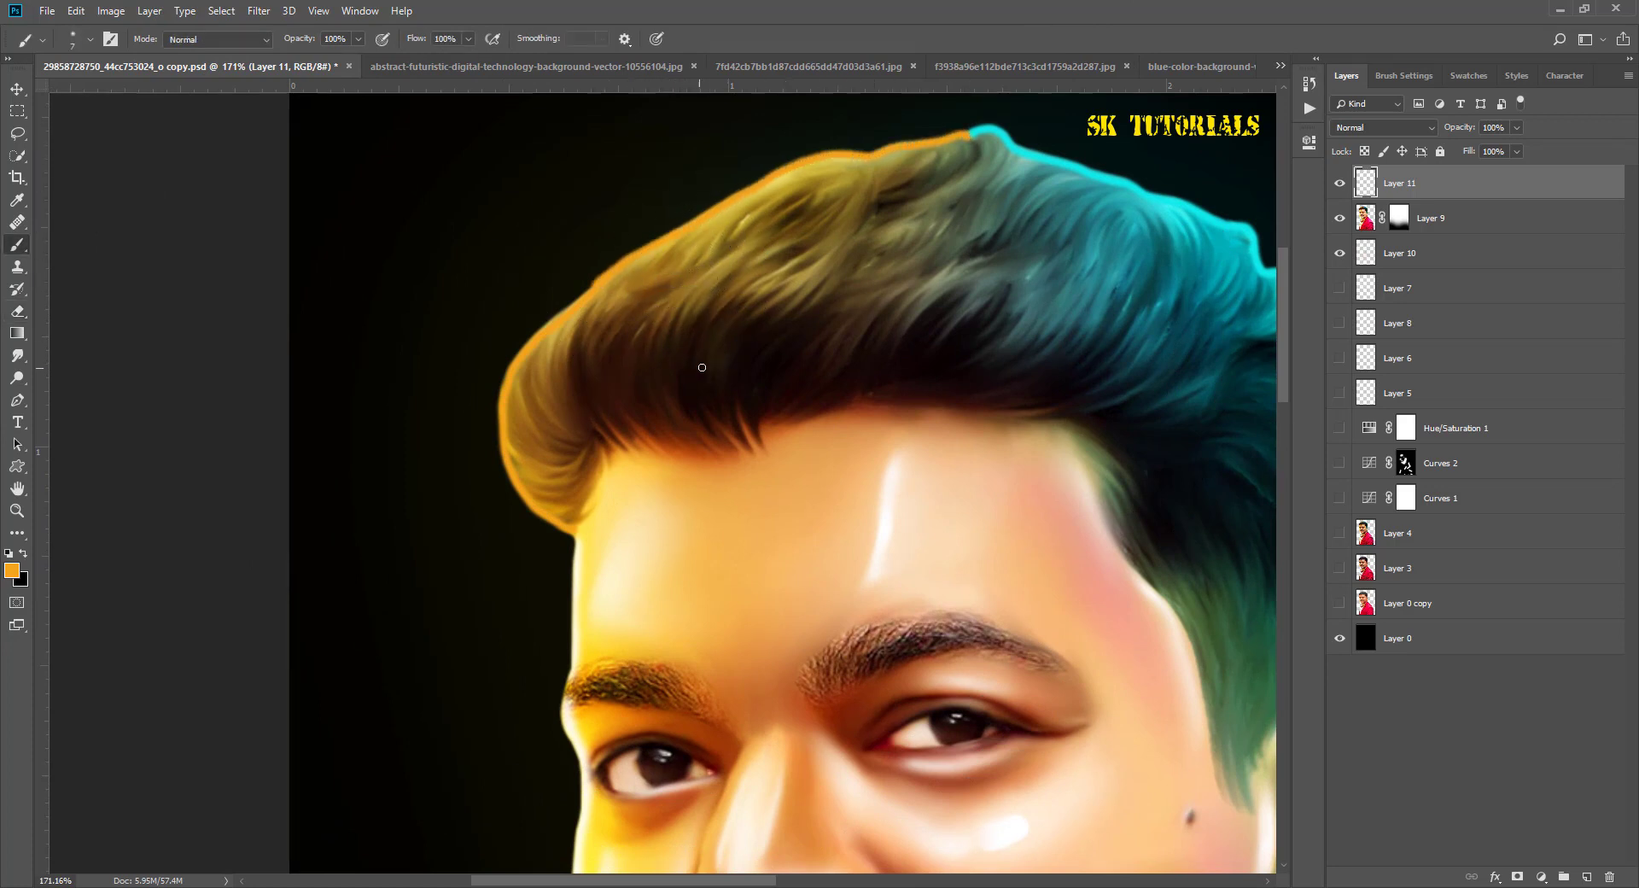
Step: Smudge the lower curl edge and blend hair strands into the curl on Layer 11
{"action": "key", "text": "r"}
{"action": "scroll", "coordinate": [563, 472], "scroll_direction": "up", "scroll_amount": 5}
{"action": "left_click_drag", "start_coordinate": [504, 470], "coordinate": [535, 555]}
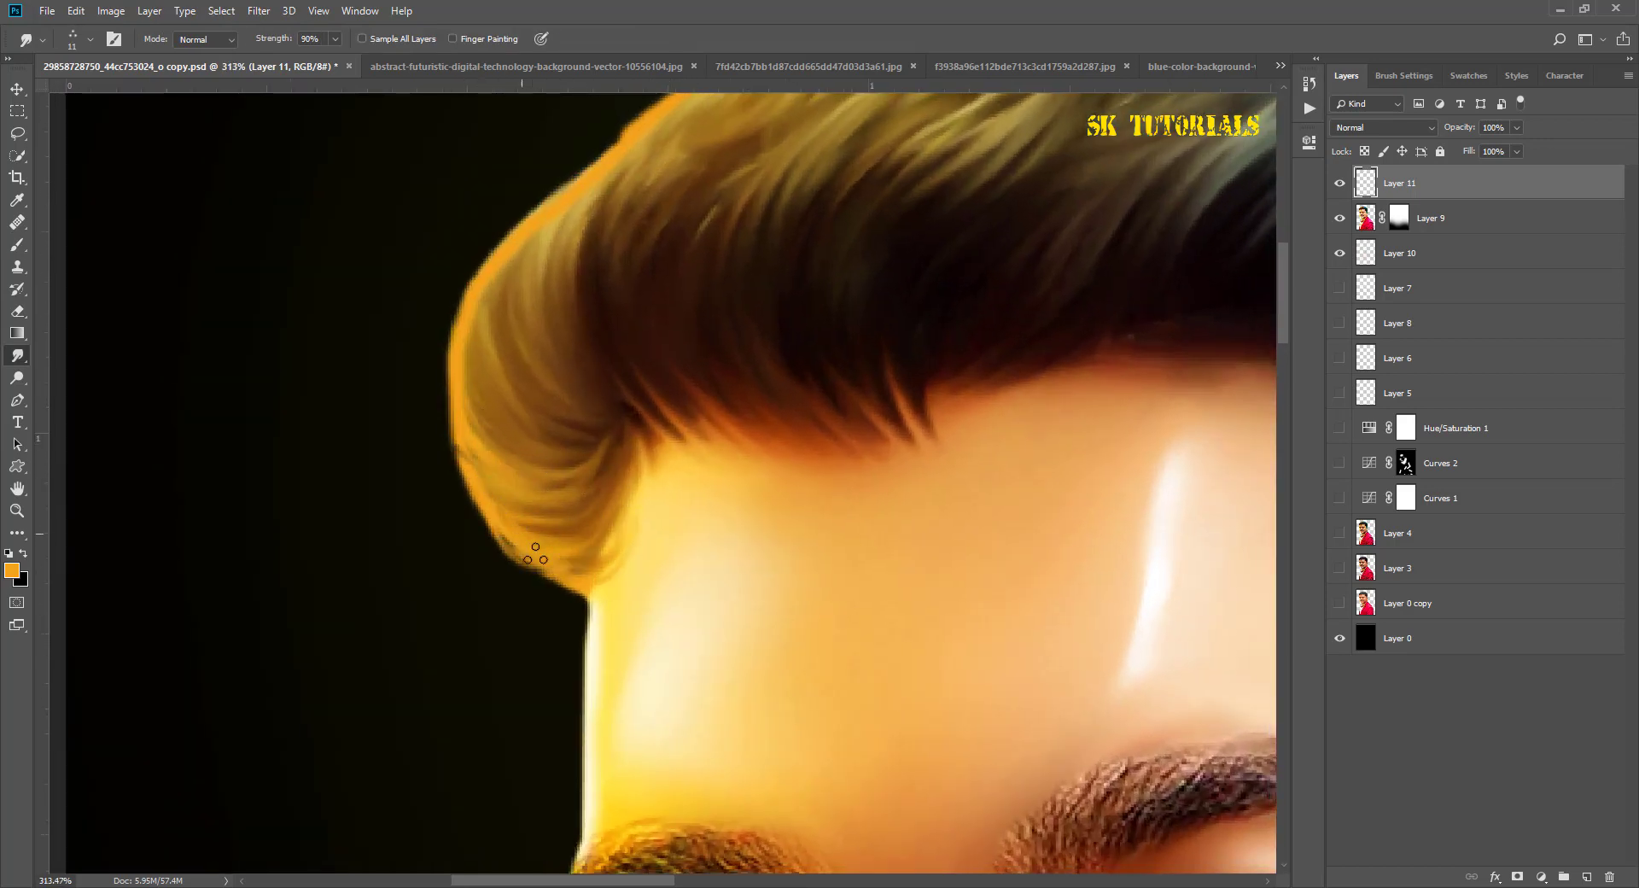
{"action": "left_click_drag", "start_coordinate": [559, 303], "coordinate": [564, 351]}
{"action": "mouse_move", "coordinate": [489, 291]}
{"action": "left_mouse_down"}
{"action": "mouse_move", "coordinate": [464, 376]}
{"action": "mouse_move", "coordinate": [601, 450]}
{"action": "left_mouse_up"}
{"action": "mouse_move", "coordinate": [567, 294]}
{"action": "left_mouse_down"}
{"action": "mouse_move", "coordinate": [538, 239]}
{"action": "mouse_move", "coordinate": [504, 282]}
{"action": "mouse_move", "coordinate": [629, 274]}
{"action": "mouse_move", "coordinate": [544, 390]}
{"action": "left_mouse_up"}
{"action": "scroll", "coordinate": [630, 274], "scroll_direction": "up", "scroll_amount": 5}
{"action": "mouse_move", "coordinate": [752, 248]}
{"action": "left_mouse_down"}
{"action": "mouse_move", "coordinate": [636, 311]}
{"action": "mouse_move", "coordinate": [519, 478]}
{"action": "left_mouse_up"}
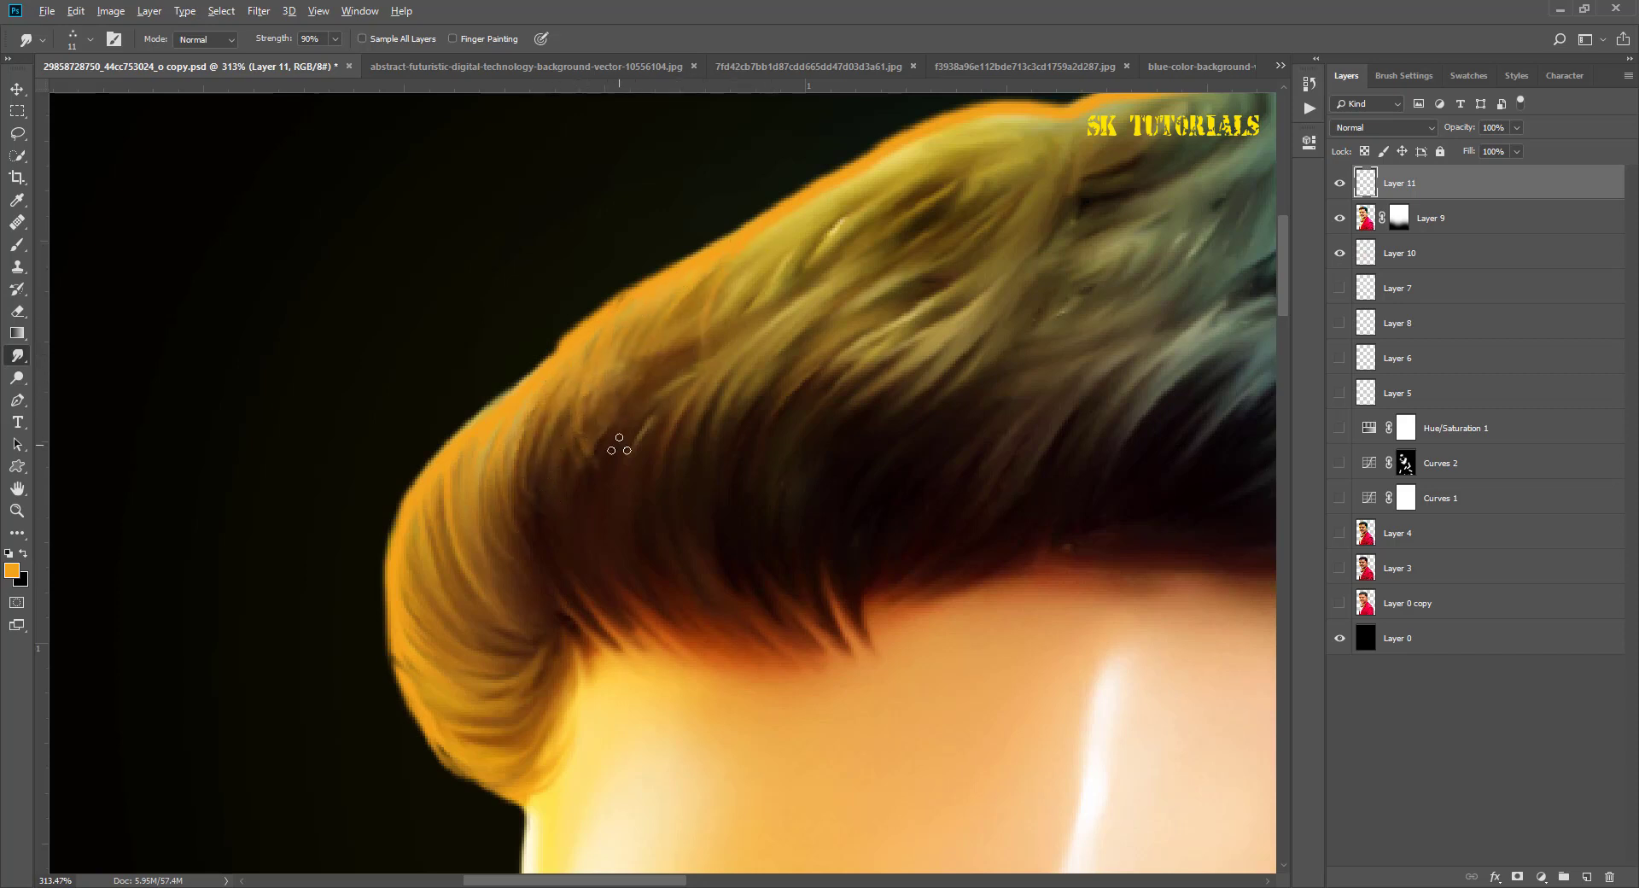
Step: Pull the orange rim strands along the top of the hair and down into it
{"action": "scroll", "coordinate": [614, 439], "scroll_direction": "down", "scroll_amount": 3}
{"action": "scroll", "coordinate": [754, 365], "scroll_direction": "up", "scroll_amount": 2}
{"action": "scroll", "coordinate": [852, 328], "scroll_direction": "up", "scroll_amount": 1}
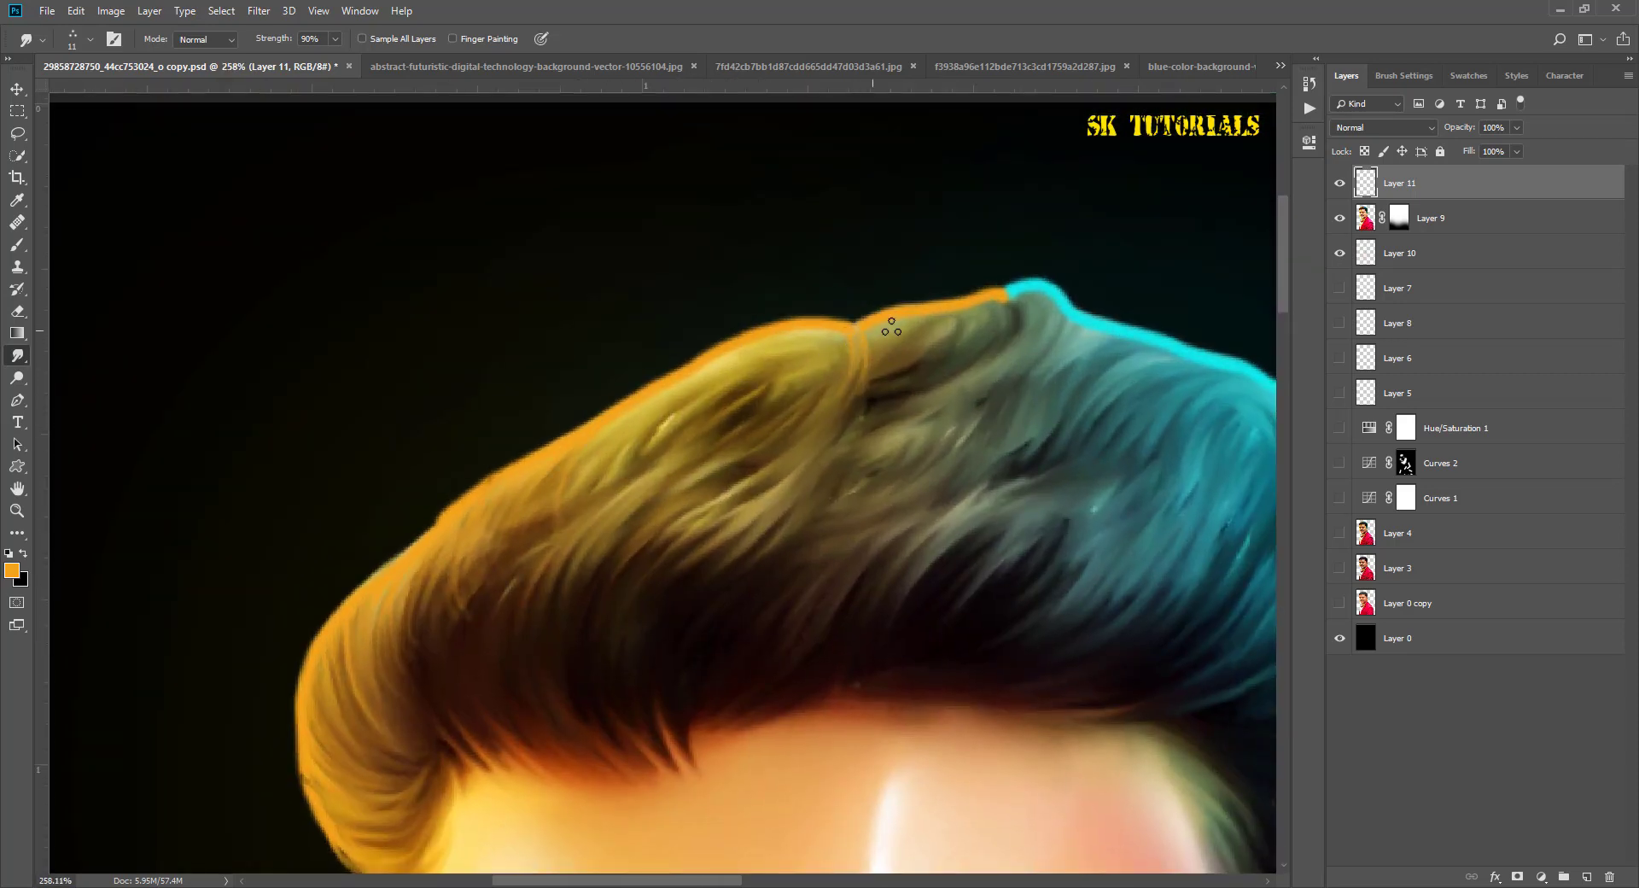
{"action": "mouse_move", "coordinate": [891, 326]}
{"action": "left_mouse_down"}
{"action": "mouse_move", "coordinate": [994, 324]}
{"action": "mouse_move", "coordinate": [1024, 296]}
{"action": "mouse_move", "coordinate": [1018, 335]}
{"action": "left_mouse_up"}
{"action": "left_click_drag", "start_coordinate": [819, 356], "coordinate": [768, 343]}
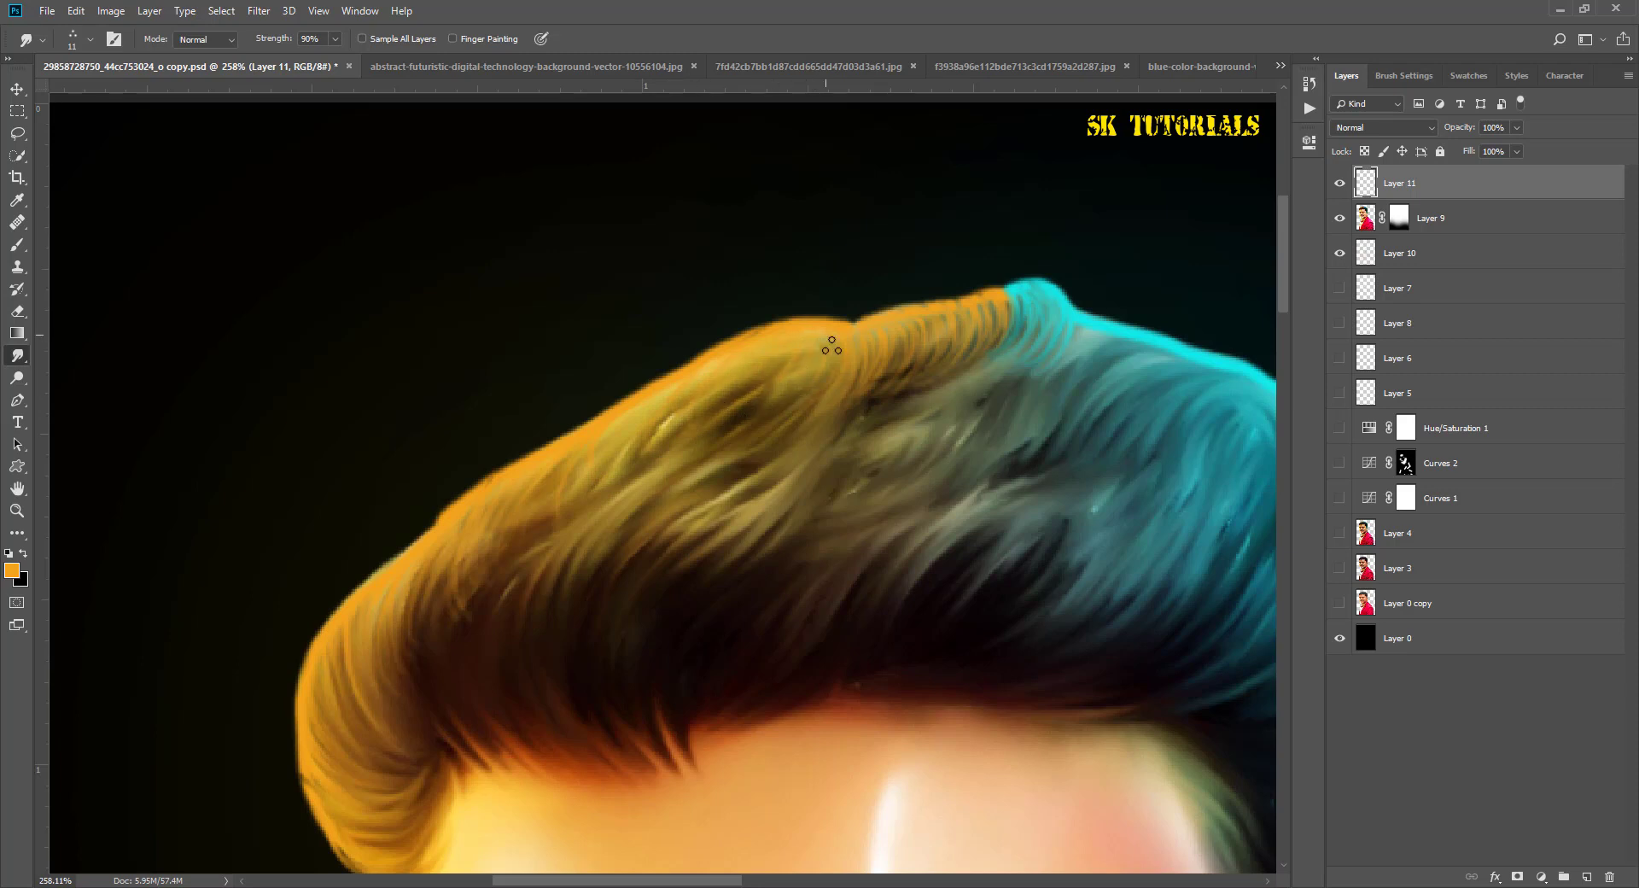
{"action": "left_click_drag", "start_coordinate": [831, 345], "coordinate": [821, 388]}
{"action": "mouse_move", "coordinate": [540, 510]}
{"action": "left_mouse_down"}
{"action": "mouse_move", "coordinate": [519, 475]}
{"action": "mouse_move", "coordinate": [474, 578]}
{"action": "left_mouse_up"}
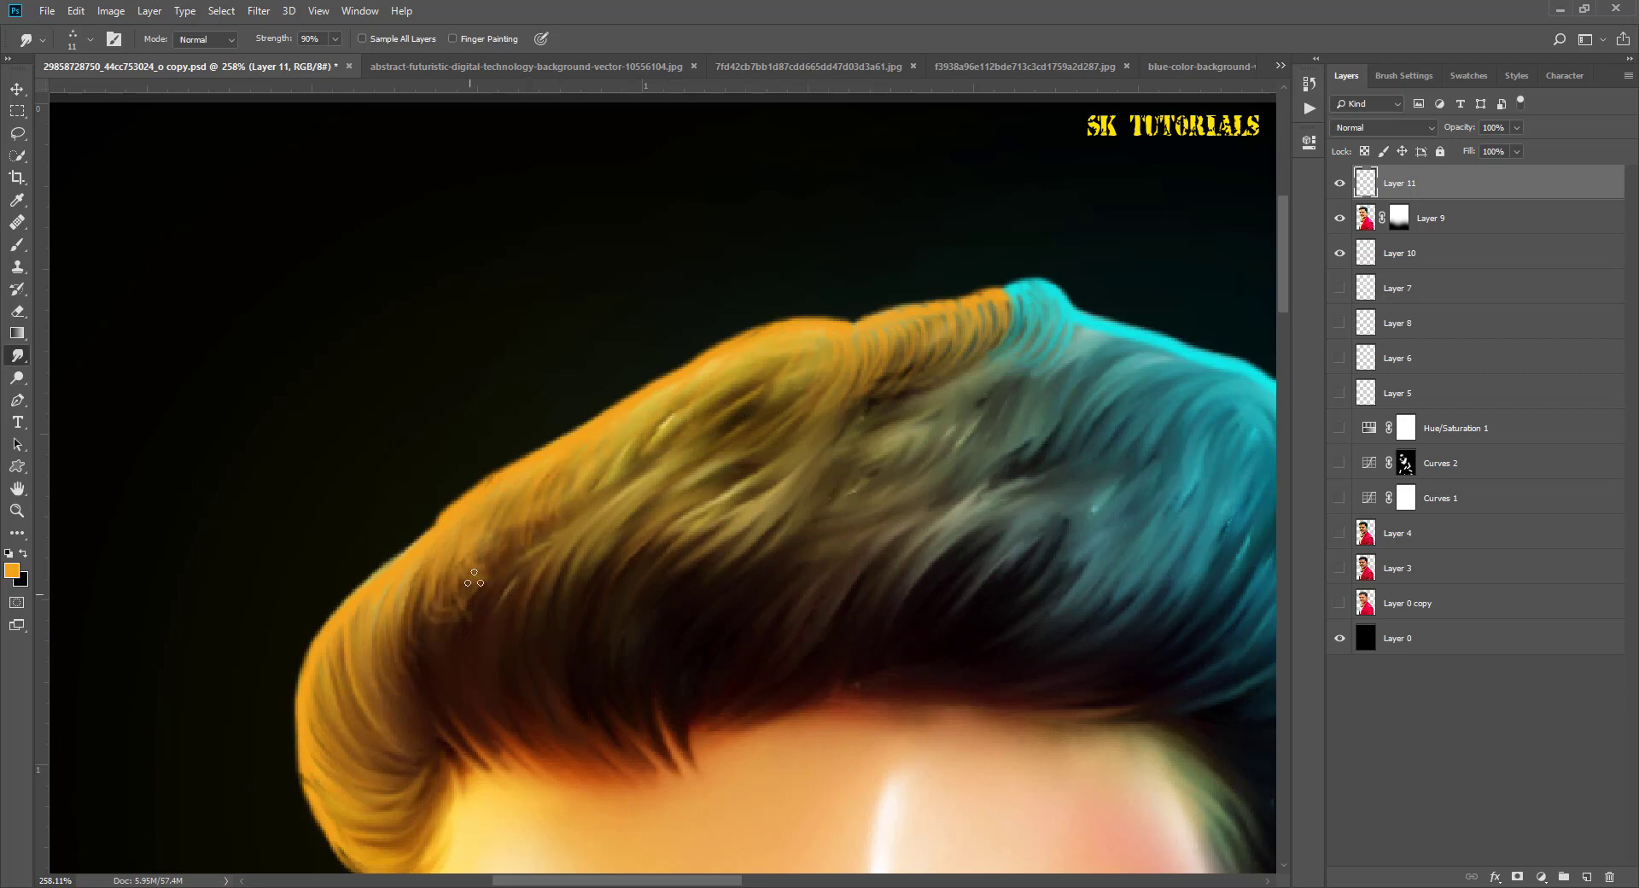
Step: Lightly smear the hair edge where the orange meets the cyan hair
{"action": "key", "text": "e"}
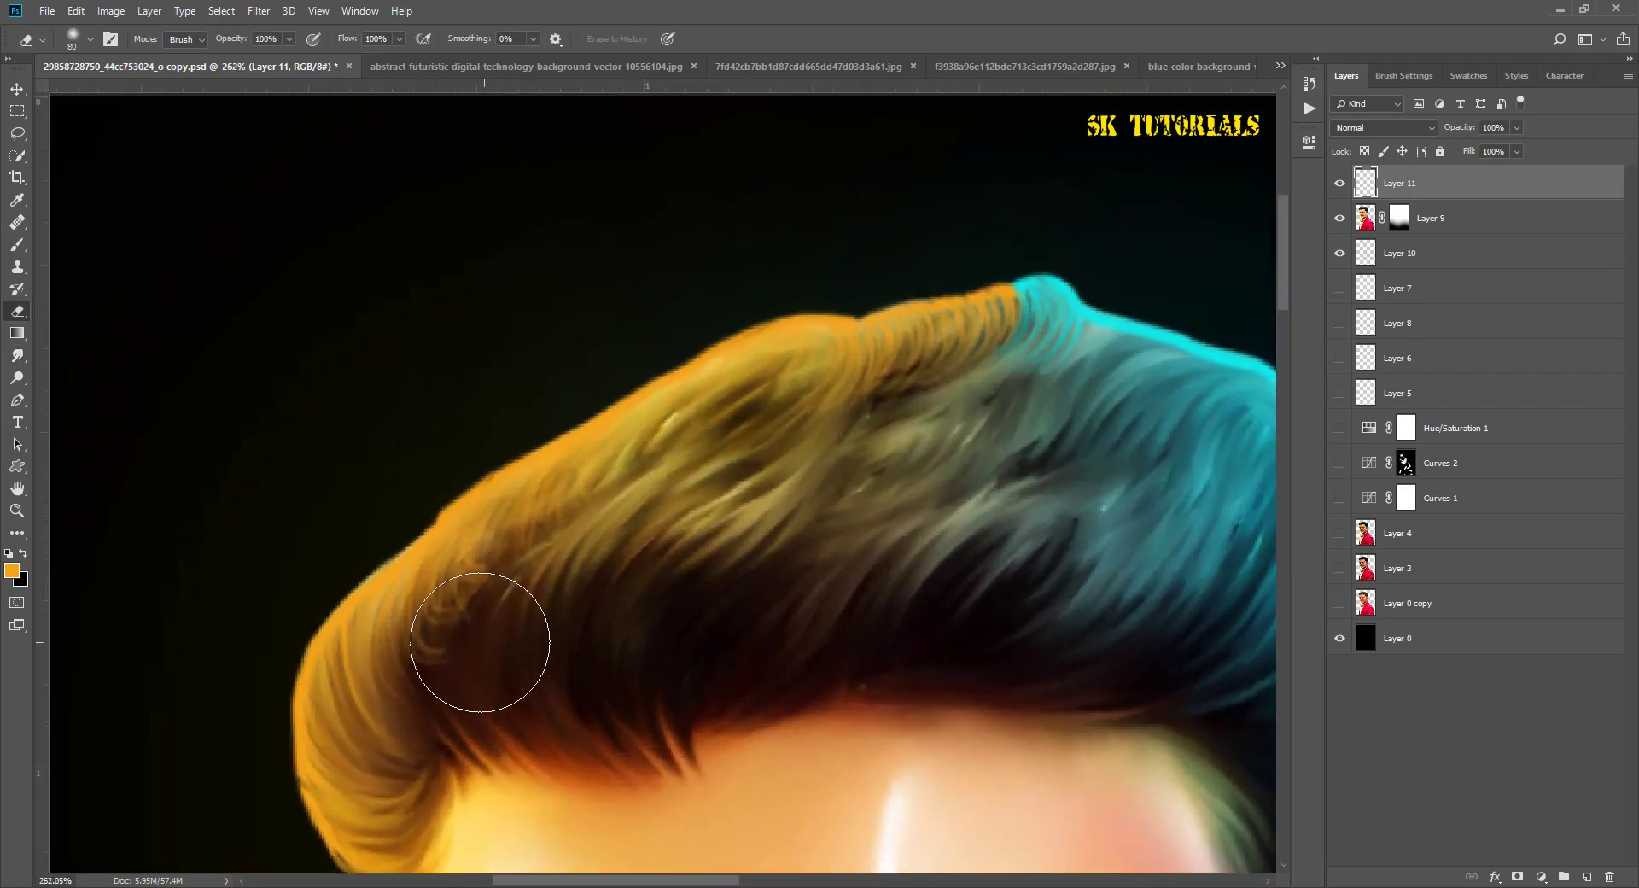
{"action": "scroll", "coordinate": [615, 469], "scroll_direction": "down", "scroll_amount": 3}
{"action": "scroll", "coordinate": [614, 465], "scroll_direction": "right", "scroll_amount": 5}
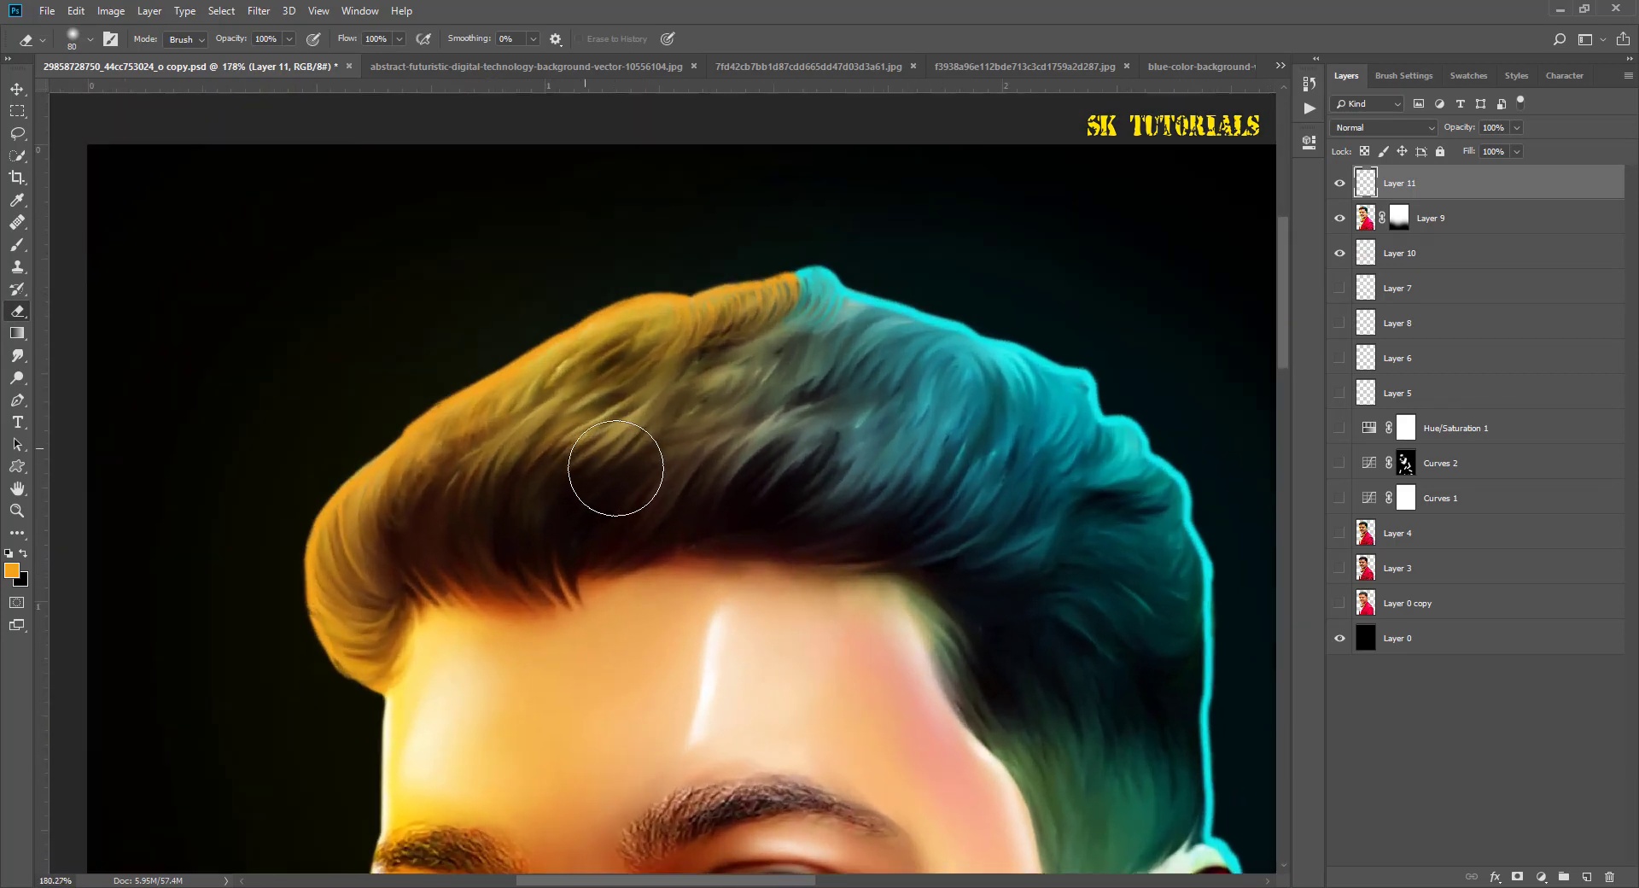
{"action": "key", "text": "r"}
{"action": "scroll", "coordinate": [820, 478], "scroll_direction": "up", "scroll_amount": 5}
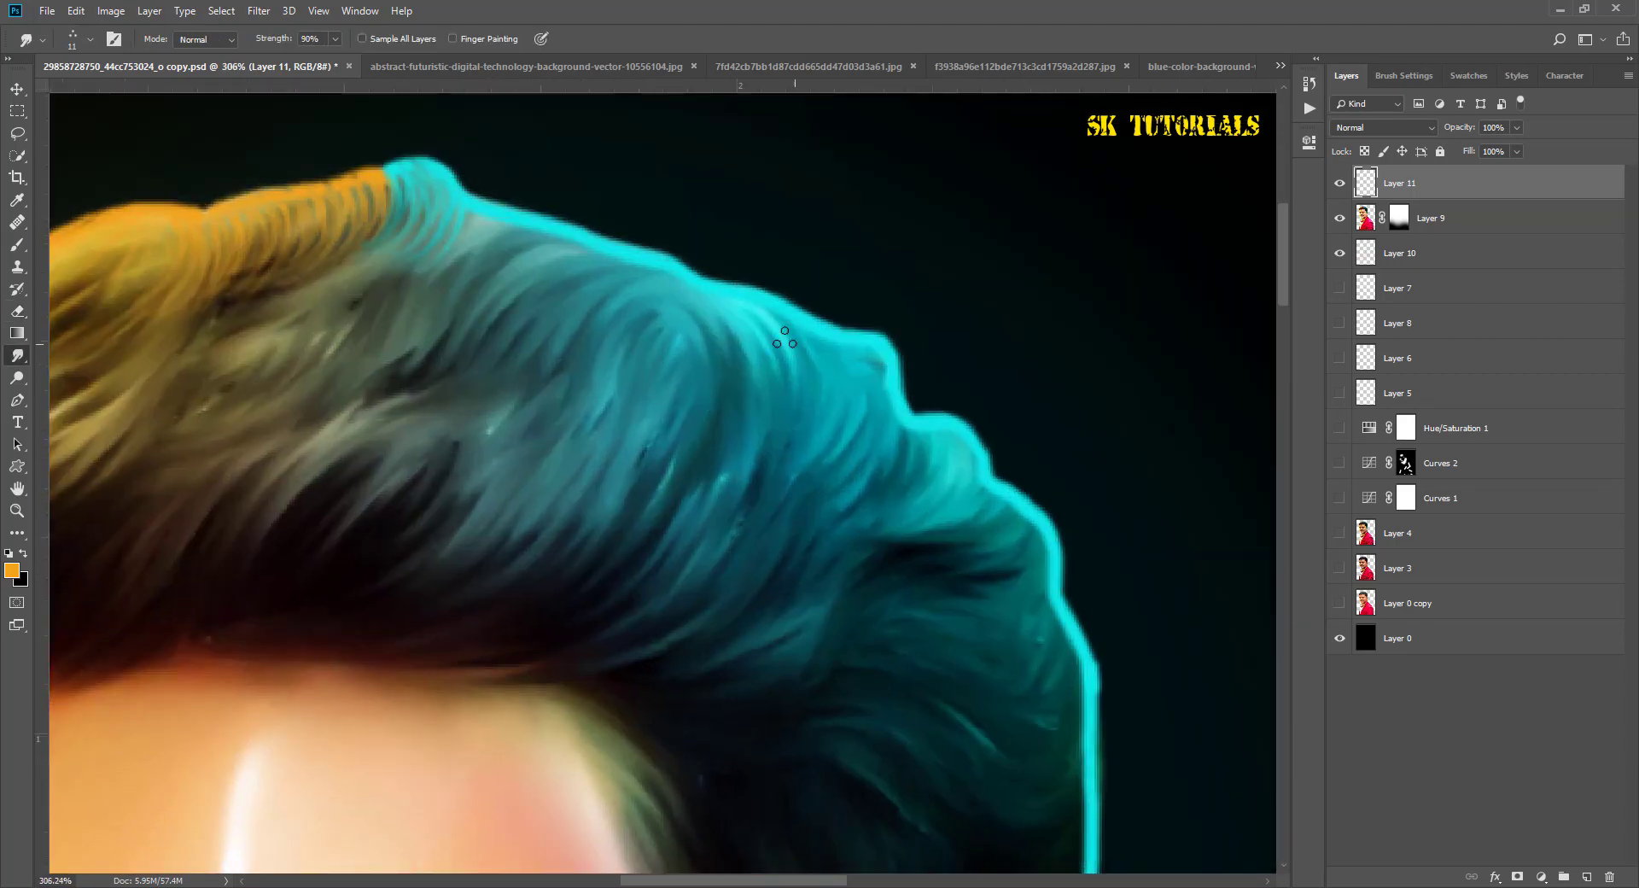
{"action": "left_click_drag", "start_coordinate": [836, 484], "coordinate": [849, 494]}
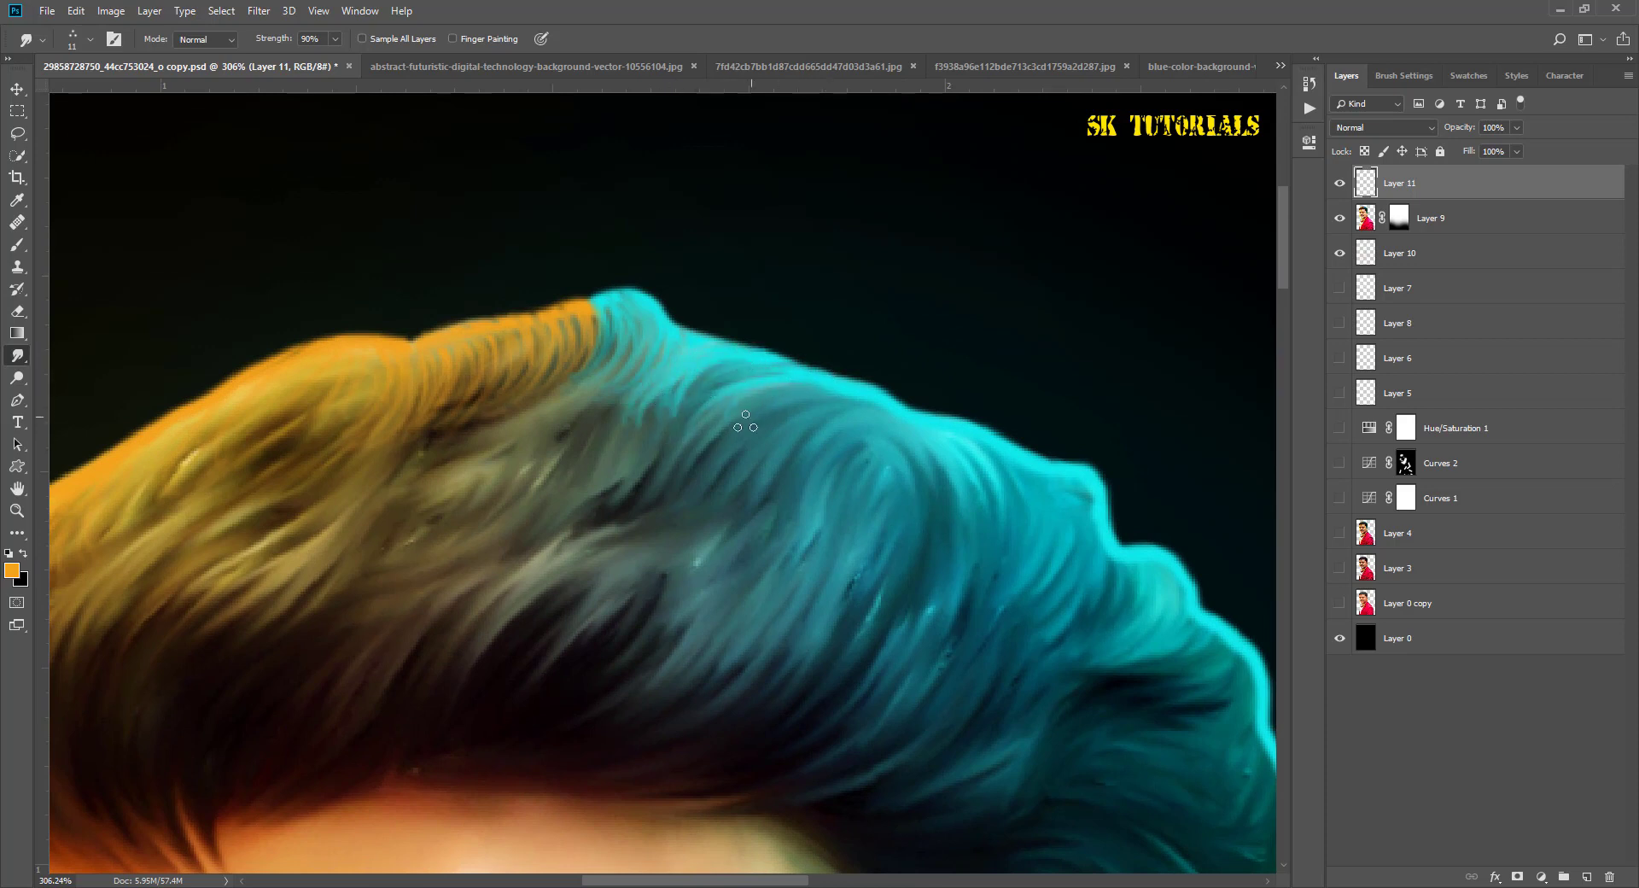
{"action": "scroll", "coordinate": [720, 428], "scroll_direction": "down", "scroll_amount": 4}
{"action": "scroll", "coordinate": [720, 429], "scroll_direction": "up", "scroll_amount": 2}
{"action": "left_click_drag", "start_coordinate": [751, 402], "coordinate": [931, 446]}
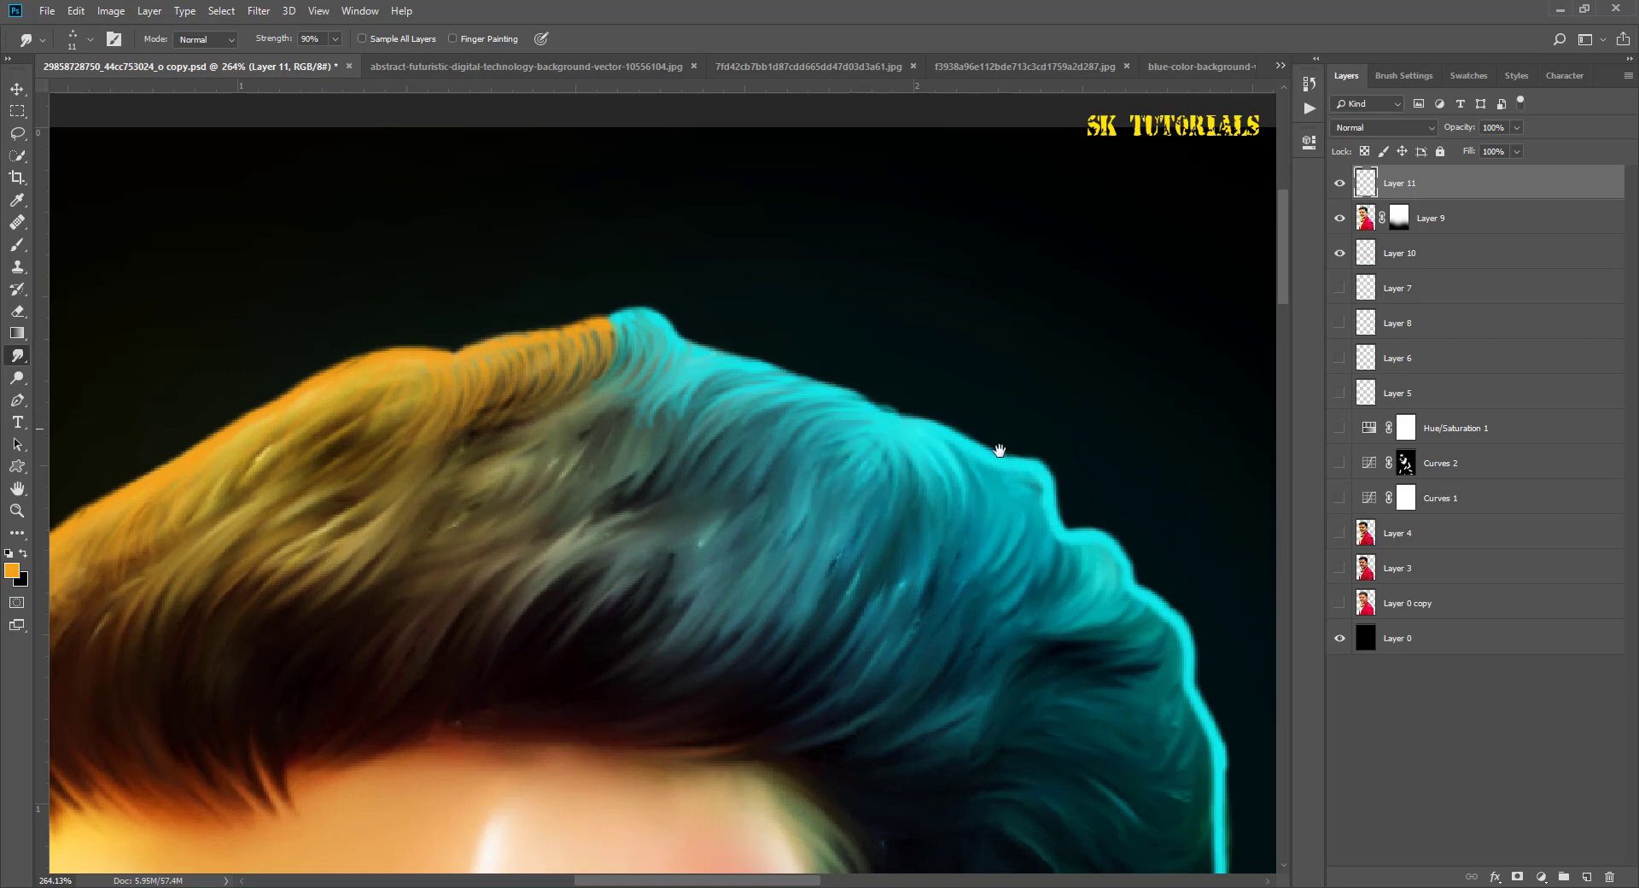
{"action": "mouse_move", "coordinate": [970, 474]}
{"action": "left_mouse_down"}
{"action": "mouse_move", "coordinate": [868, 329]}
{"action": "mouse_move", "coordinate": [933, 456]}
{"action": "left_mouse_up"}
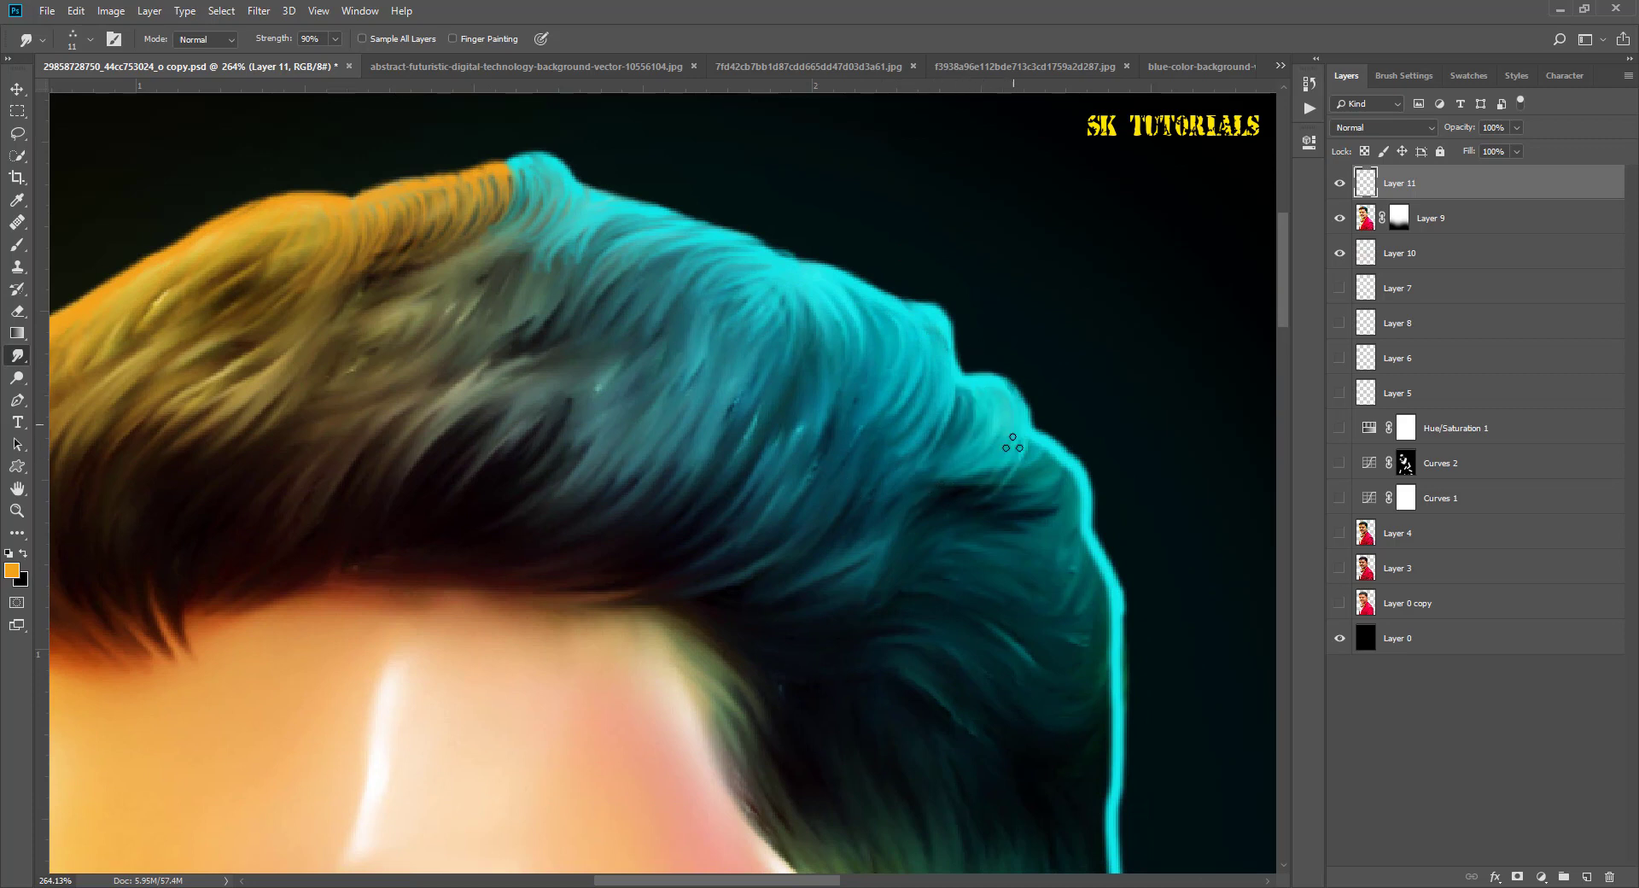
{"action": "mouse_move", "coordinate": [1033, 480]}
{"action": "left_mouse_down"}
{"action": "mouse_move", "coordinate": [951, 438]}
{"action": "mouse_move", "coordinate": [956, 354]}
{"action": "mouse_move", "coordinate": [972, 395]}
{"action": "mouse_move", "coordinate": [866, 427]}
{"action": "mouse_move", "coordinate": [994, 461]}
{"action": "left_mouse_up"}
Step: Smudge the cyan hair edge into fine strands running down toward the temple
{"action": "left_click_drag", "start_coordinate": [889, 511], "coordinate": [983, 426]}
{"action": "mouse_move", "coordinate": [866, 470]}
{"action": "left_mouse_down"}
{"action": "mouse_move", "coordinate": [993, 487]}
{"action": "mouse_move", "coordinate": [896, 529]}
{"action": "left_mouse_up"}
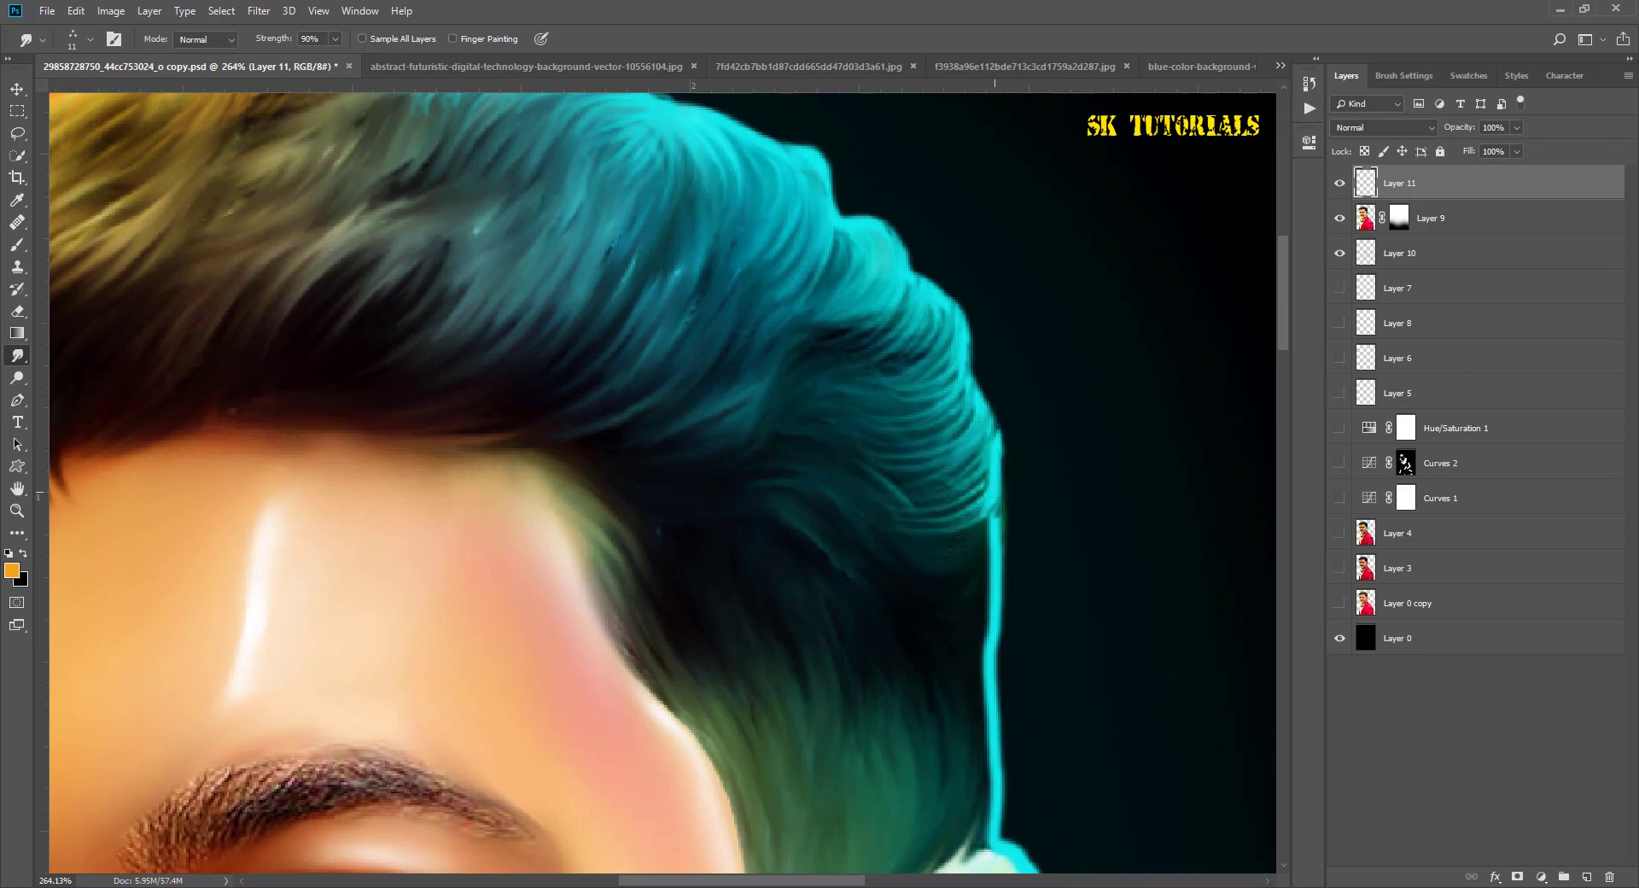
{"action": "mouse_move", "coordinate": [999, 513]}
{"action": "left_mouse_down"}
{"action": "mouse_move", "coordinate": [892, 559]}
{"action": "mouse_move", "coordinate": [922, 355]}
{"action": "mouse_move", "coordinate": [854, 419]}
{"action": "mouse_move", "coordinate": [958, 403]}
{"action": "left_mouse_up"}
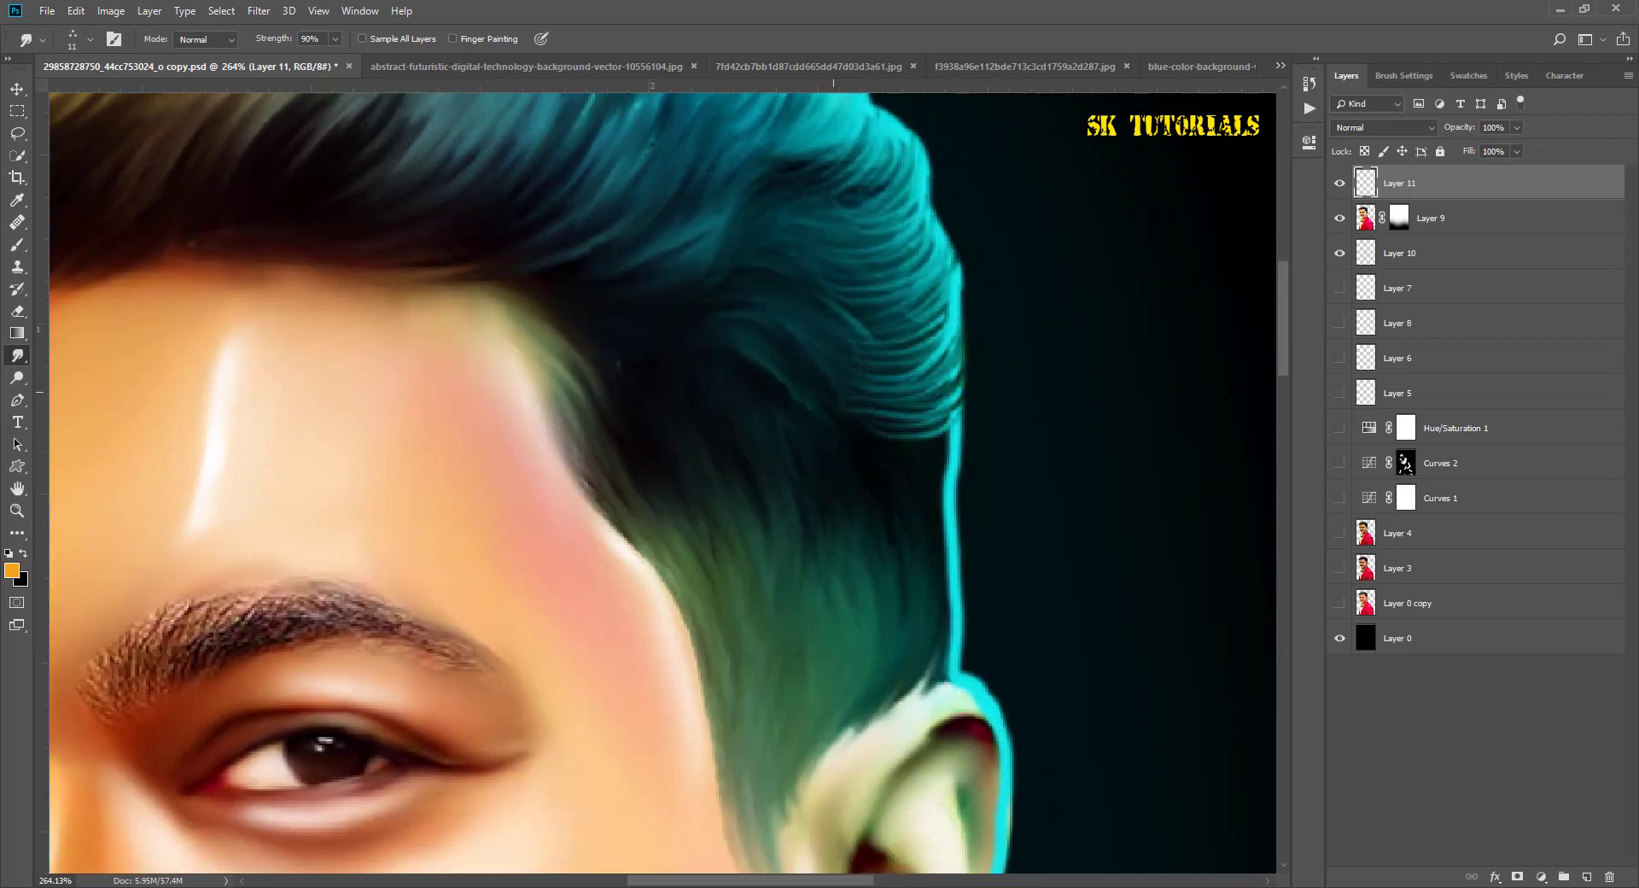
{"action": "mouse_move", "coordinate": [854, 425]}
{"action": "left_mouse_down"}
{"action": "mouse_move", "coordinate": [958, 456]}
{"action": "mouse_move", "coordinate": [888, 599]}
{"action": "left_mouse_up"}
{"action": "mouse_move", "coordinate": [939, 485]}
{"action": "left_mouse_down"}
{"action": "mouse_move", "coordinate": [863, 550]}
{"action": "mouse_move", "coordinate": [931, 679]}
{"action": "left_mouse_up"}
{"action": "mouse_move", "coordinate": [948, 508]}
{"action": "left_mouse_down"}
{"action": "mouse_move", "coordinate": [880, 640]}
{"action": "mouse_move", "coordinate": [879, 623]}
{"action": "left_mouse_up"}
Step: Pull more cyan strands down-left along the hair edge
{"action": "scroll", "coordinate": [899, 406], "scroll_direction": "down", "scroll_amount": 4}
{"action": "scroll", "coordinate": [903, 444], "scroll_direction": "up", "scroll_amount": 4}
{"action": "mouse_move", "coordinate": [926, 352]}
{"action": "left_mouse_down"}
{"action": "mouse_move", "coordinate": [858, 444]}
{"action": "mouse_move", "coordinate": [866, 499]}
{"action": "left_mouse_up"}
{"action": "left_click_drag", "start_coordinate": [930, 409], "coordinate": [870, 503]}
{"action": "mouse_move", "coordinate": [926, 437]}
{"action": "left_mouse_down"}
{"action": "mouse_move", "coordinate": [849, 542]}
{"action": "mouse_move", "coordinate": [875, 542]}
{"action": "left_mouse_up"}
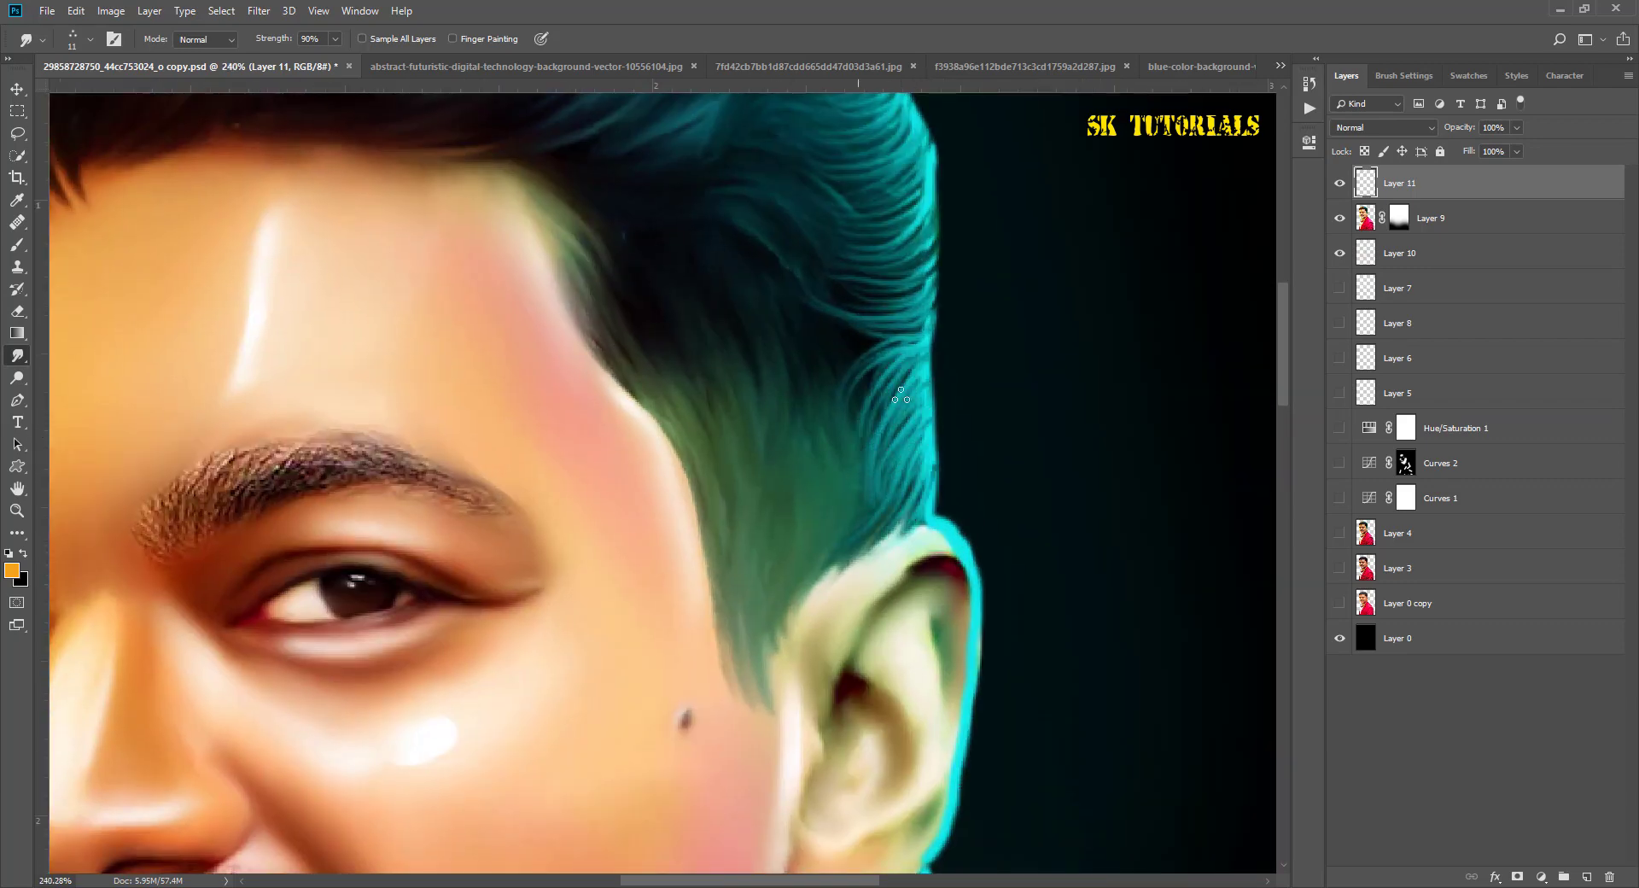
{"action": "left_click_drag", "start_coordinate": [930, 326], "coordinate": [815, 366]}
{"action": "left_click_drag", "start_coordinate": [920, 350], "coordinate": [824, 376]}
Step: Smudge cyan strands beside the neck and soften the orange–cyan boundary
{"action": "scroll", "coordinate": [920, 350], "scroll_direction": "down", "scroll_amount": 4}
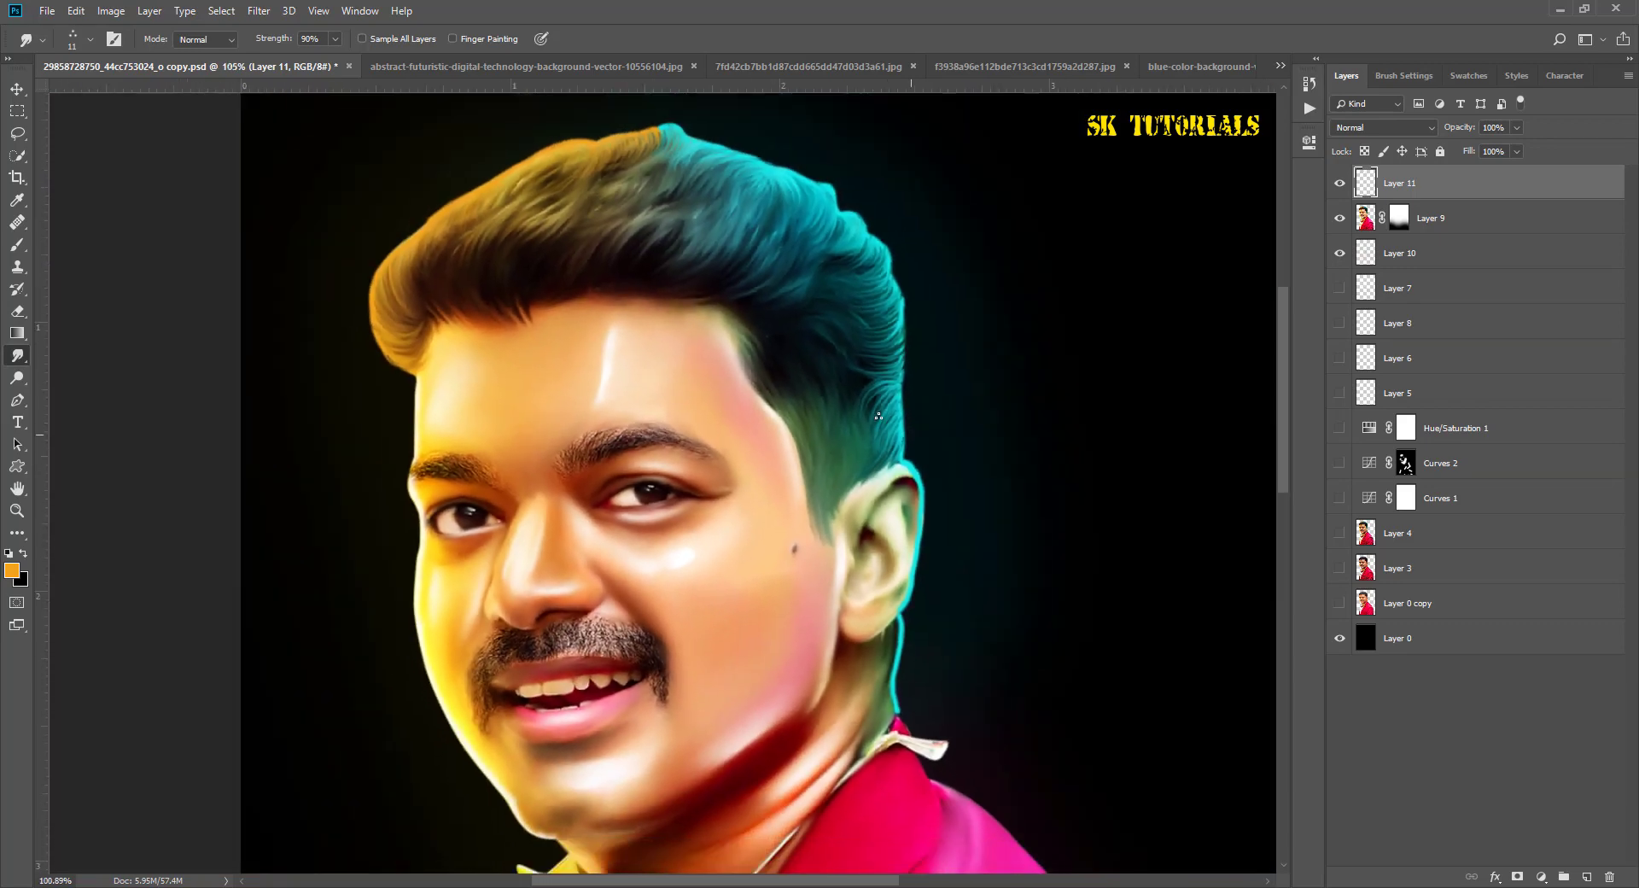
{"action": "scroll", "coordinate": [665, 319], "scroll_direction": "up", "scroll_amount": 2}
{"action": "scroll", "coordinate": [665, 320], "scroll_direction": "down", "scroll_amount": 5}
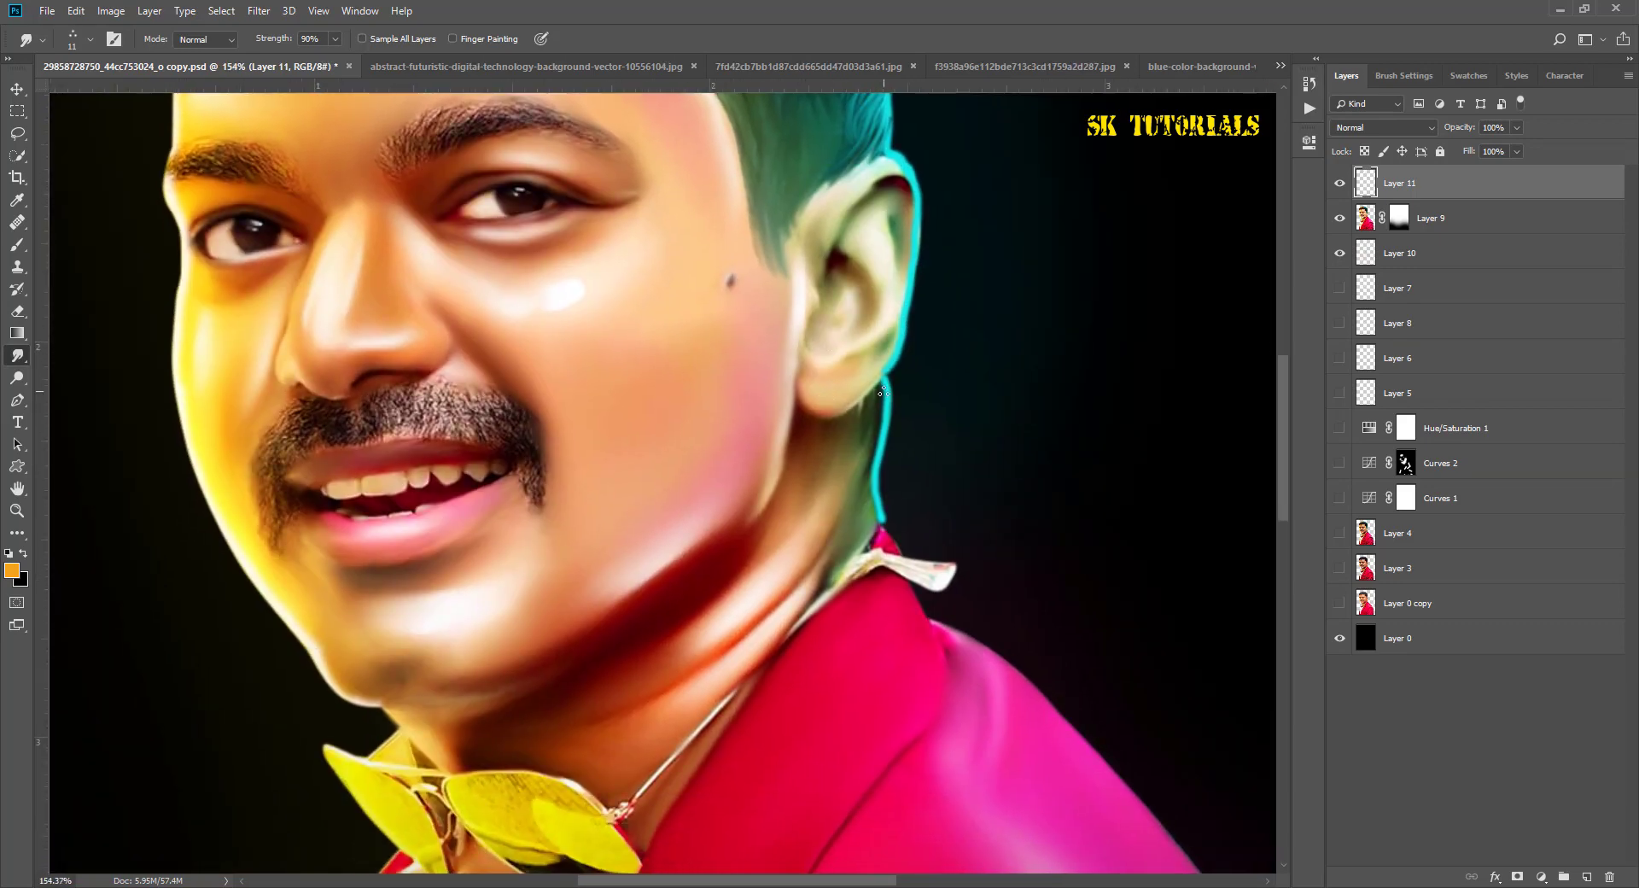
{"action": "left_click_drag", "start_coordinate": [888, 400], "coordinate": [865, 465]}
{"action": "scroll", "coordinate": [869, 450], "scroll_direction": "down", "scroll_amount": 3}
{"action": "scroll", "coordinate": [819, 537], "scroll_direction": "up", "scroll_amount": 2}
{"action": "scroll", "coordinate": [725, 427], "scroll_direction": "up", "scroll_amount": 2}
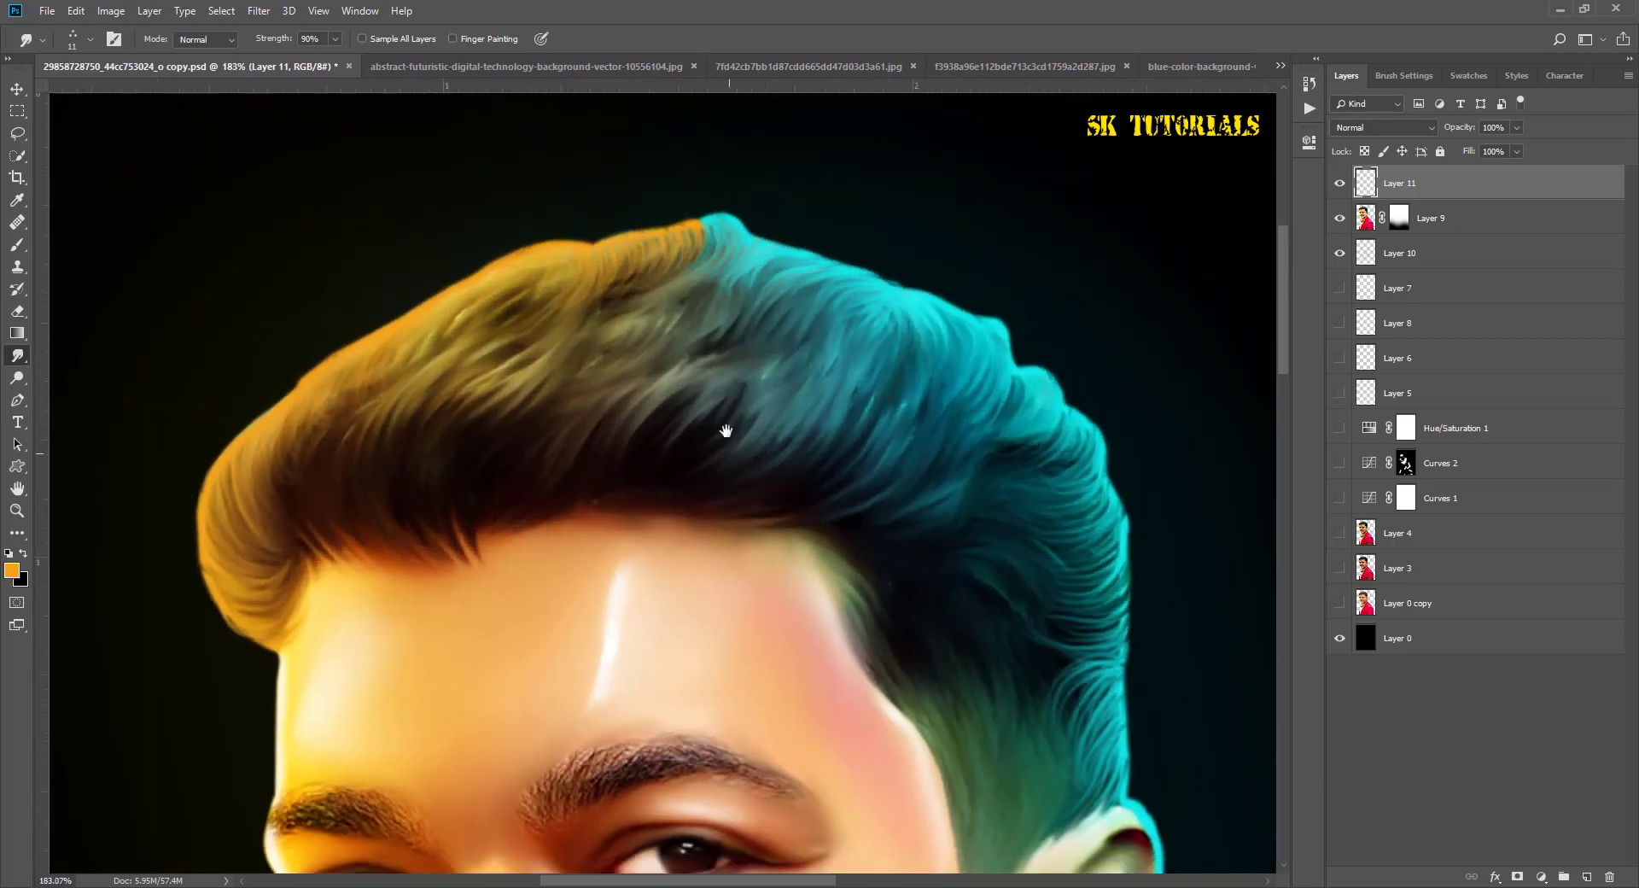
{"action": "scroll", "coordinate": [751, 381], "scroll_direction": "up", "scroll_amount": 2}
{"action": "left_click_drag", "start_coordinate": [751, 380], "coordinate": [742, 387]}
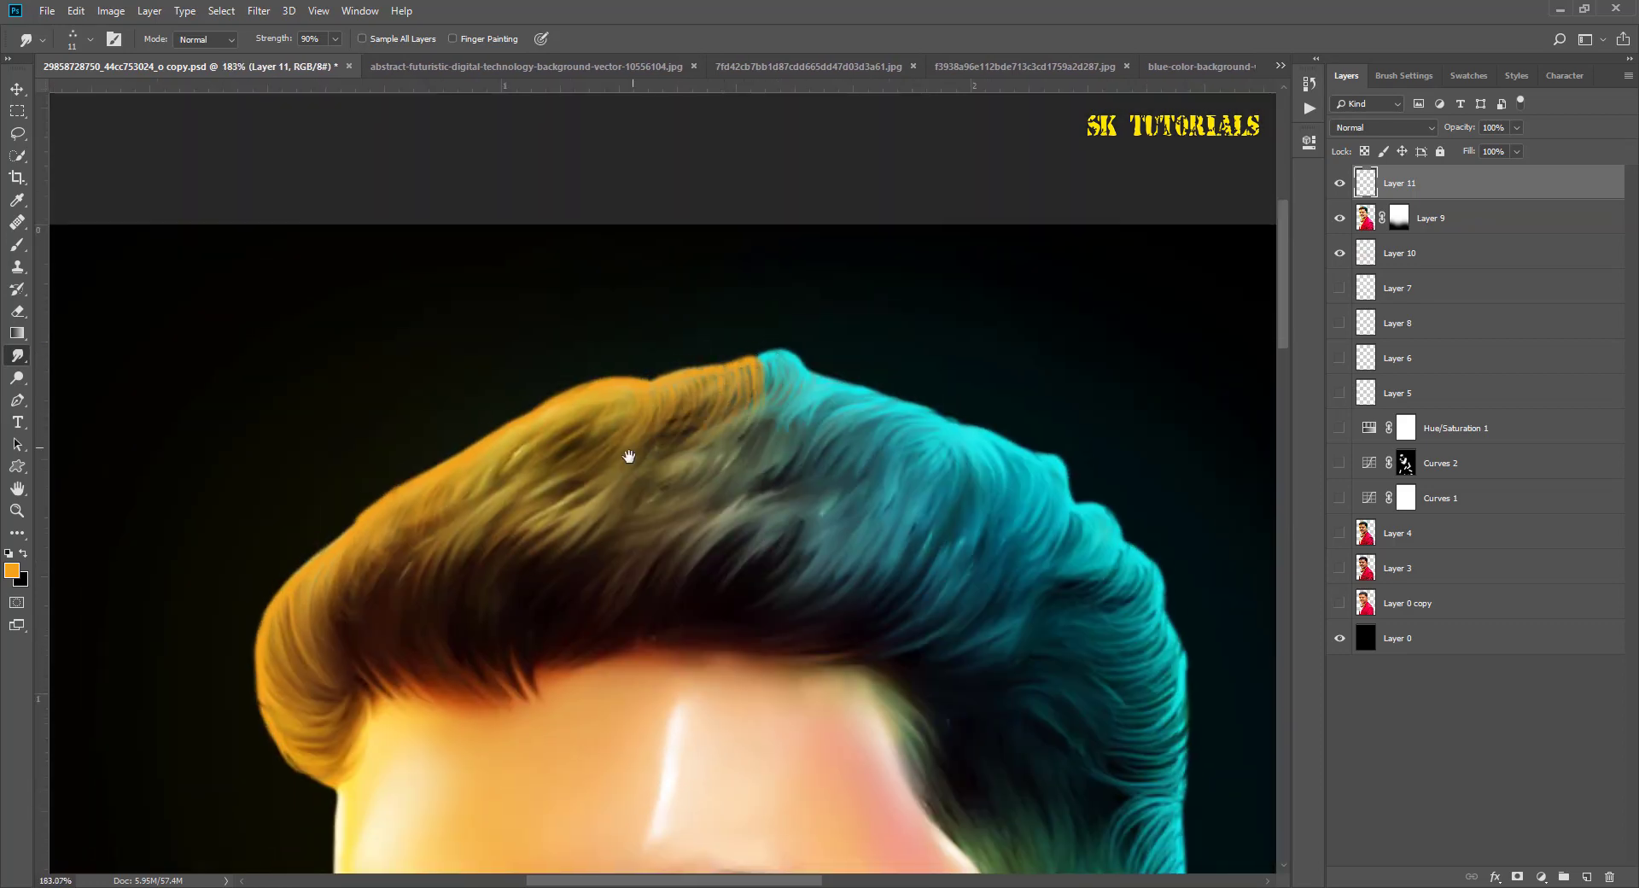
Step: Smudge short, thin orange streaks and light strands into the dark brown hair
{"action": "mouse_move", "coordinate": [629, 456]}
{"action": "left_mouse_down"}
{"action": "mouse_move", "coordinate": [775, 395]}
{"action": "mouse_move", "coordinate": [564, 320]}
{"action": "left_mouse_up"}
{"action": "left_click_drag", "start_coordinate": [683, 349], "coordinate": [703, 333]}
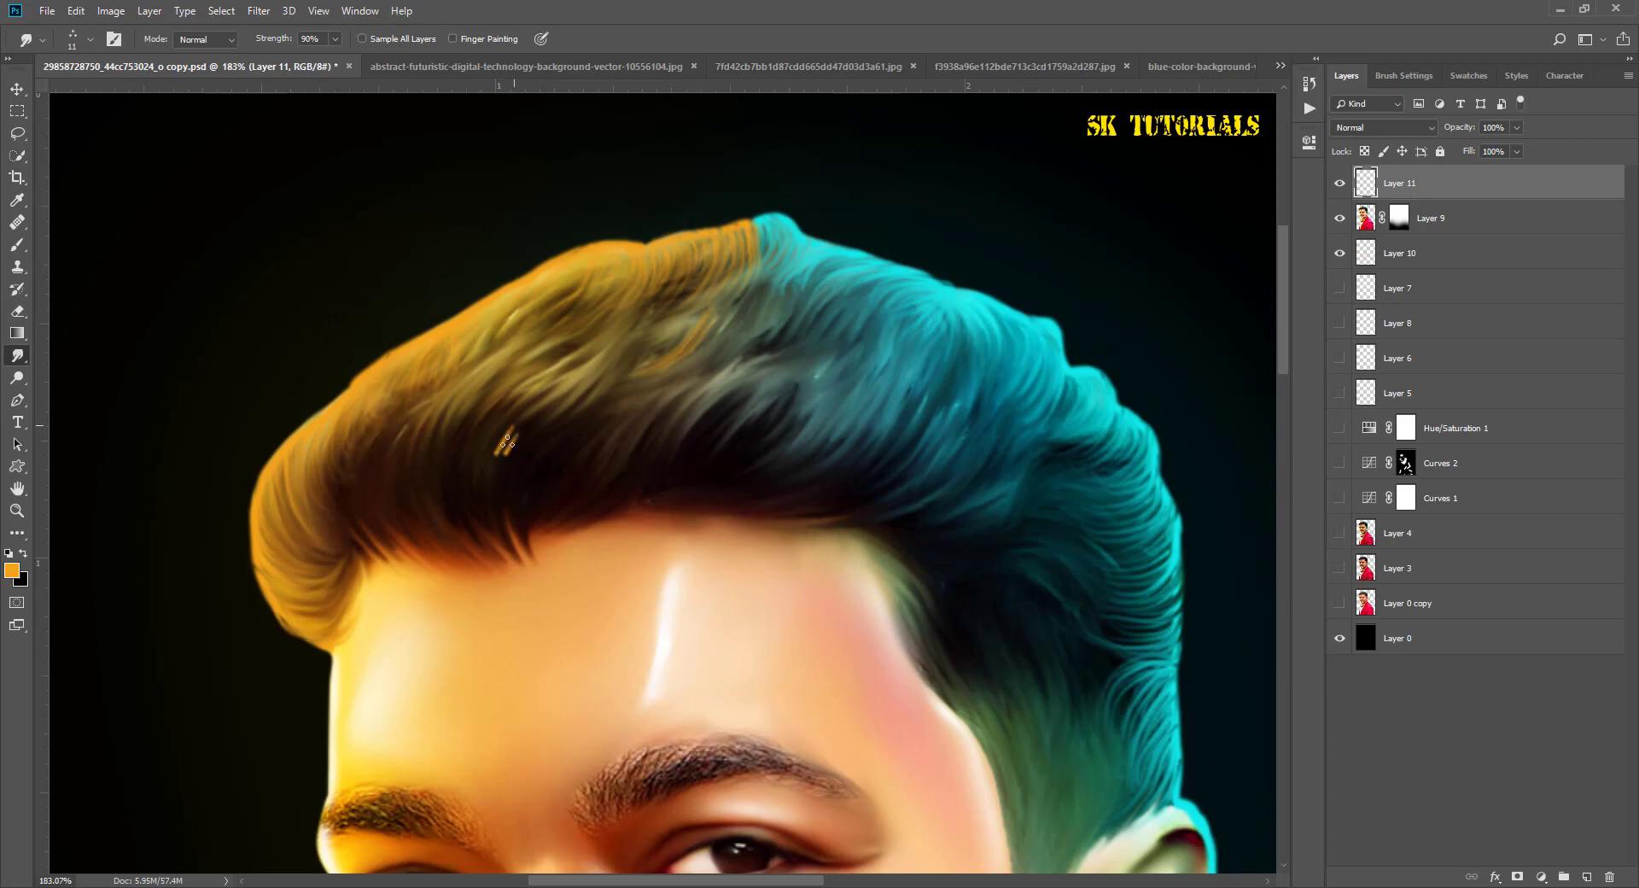
{"action": "mouse_move", "coordinate": [539, 402]}
{"action": "left_mouse_down"}
{"action": "mouse_move", "coordinate": [497, 465]}
{"action": "mouse_move", "coordinate": [459, 430]}
{"action": "mouse_move", "coordinate": [377, 505]}
{"action": "left_mouse_up"}
{"action": "left_click_drag", "start_coordinate": [554, 426], "coordinate": [529, 496]}
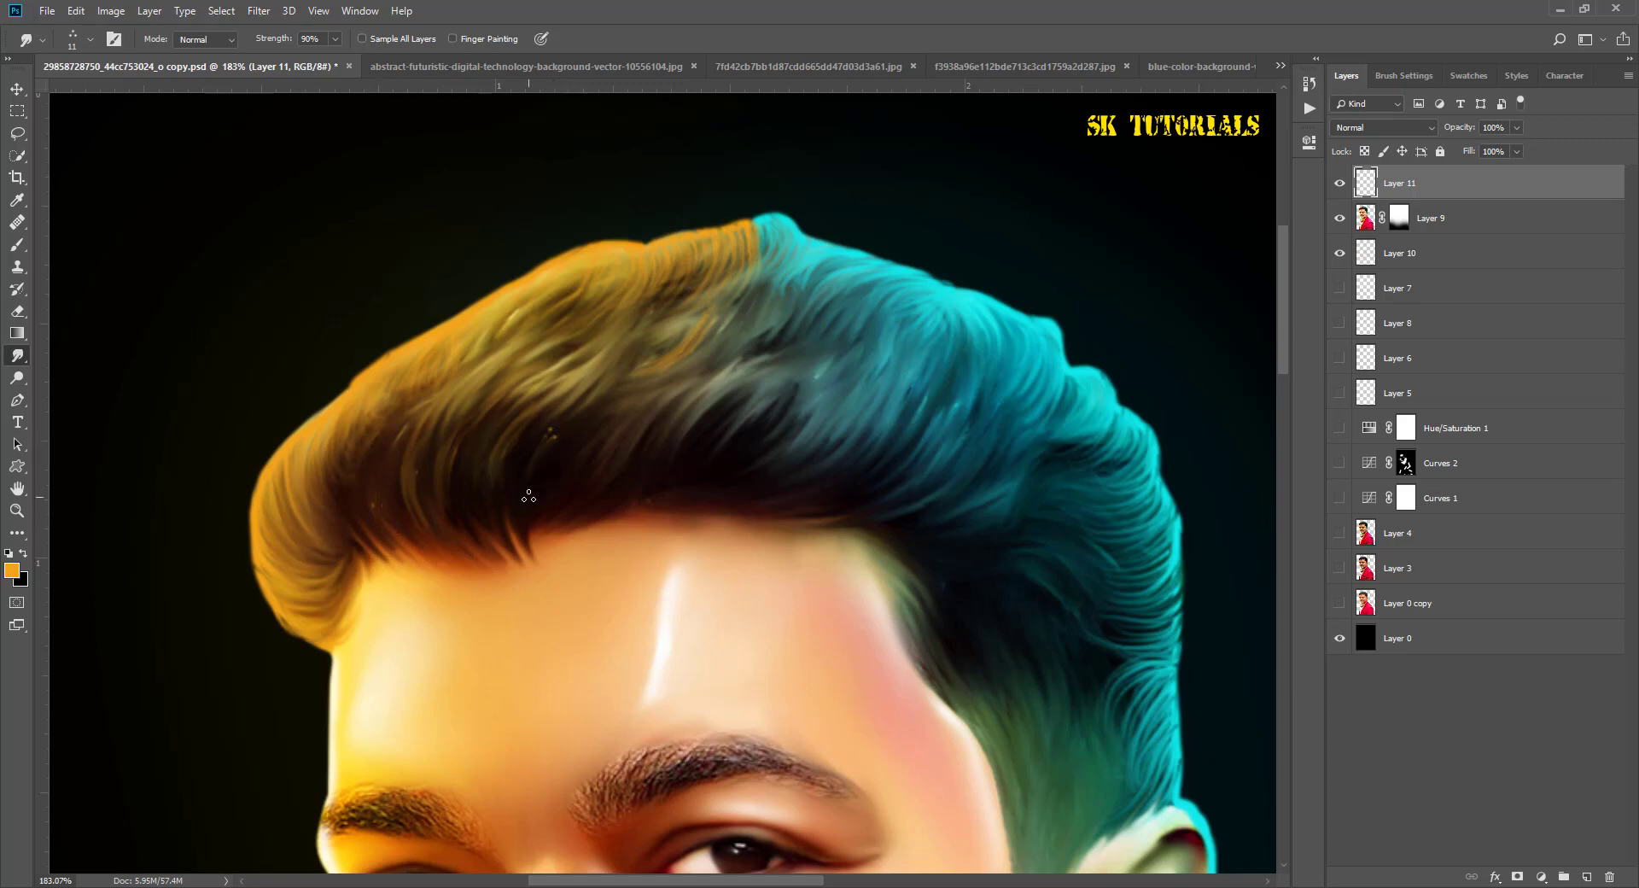
{"action": "left_click_drag", "start_coordinate": [574, 385], "coordinate": [553, 333]}
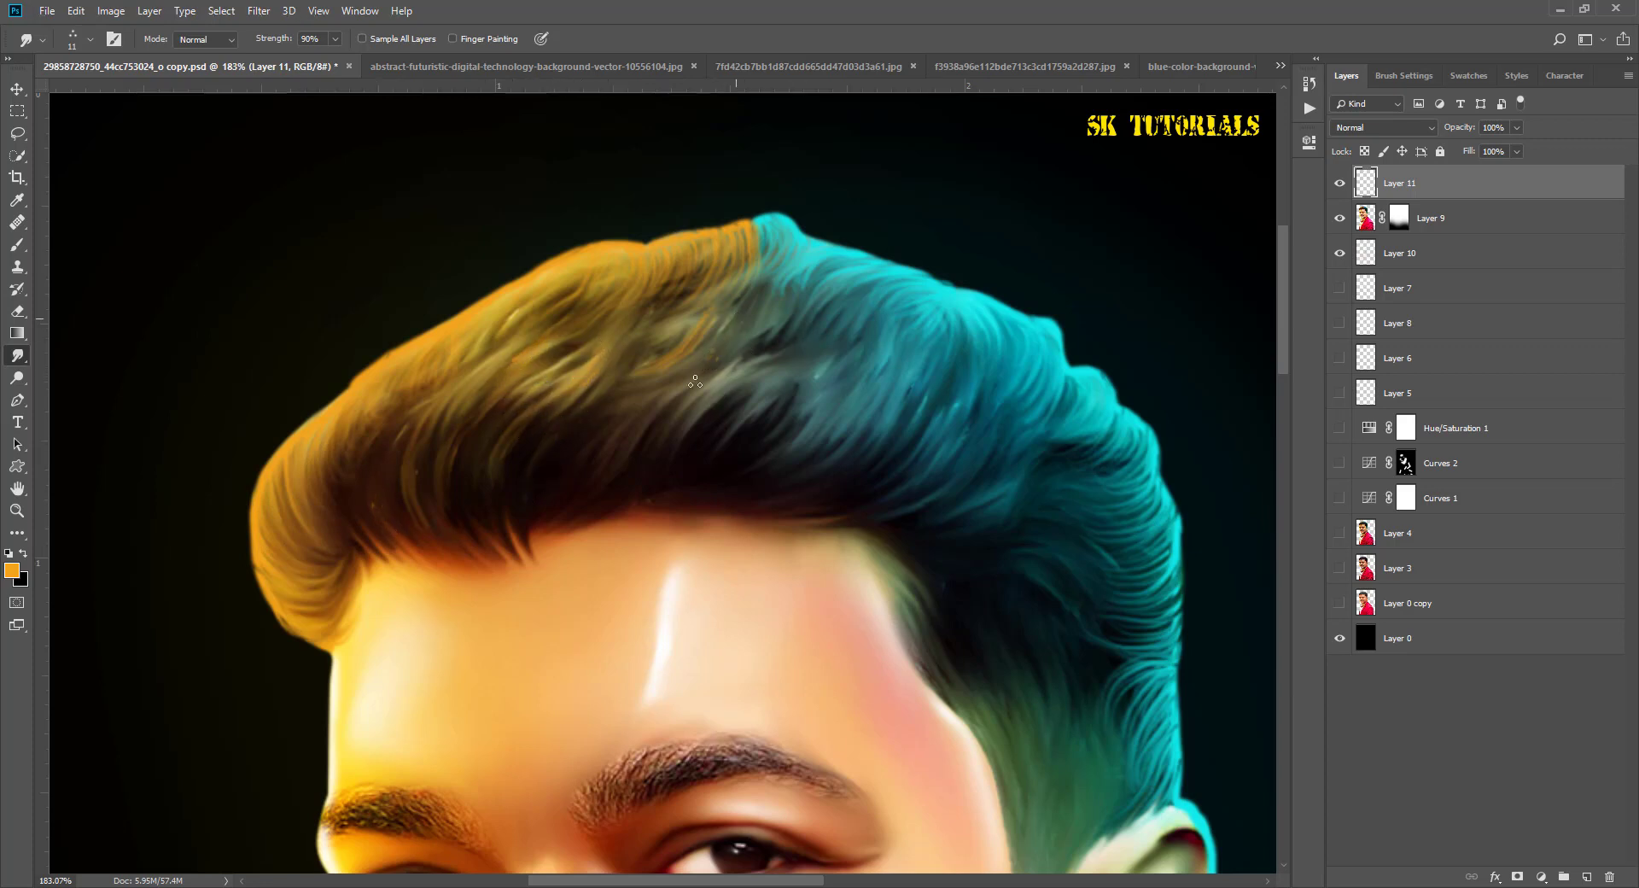
{"action": "mouse_move", "coordinate": [647, 448]}
{"action": "left_mouse_down"}
{"action": "mouse_move", "coordinate": [663, 412]}
{"action": "mouse_move", "coordinate": [697, 425]}
{"action": "mouse_move", "coordinate": [553, 483]}
{"action": "left_mouse_up"}
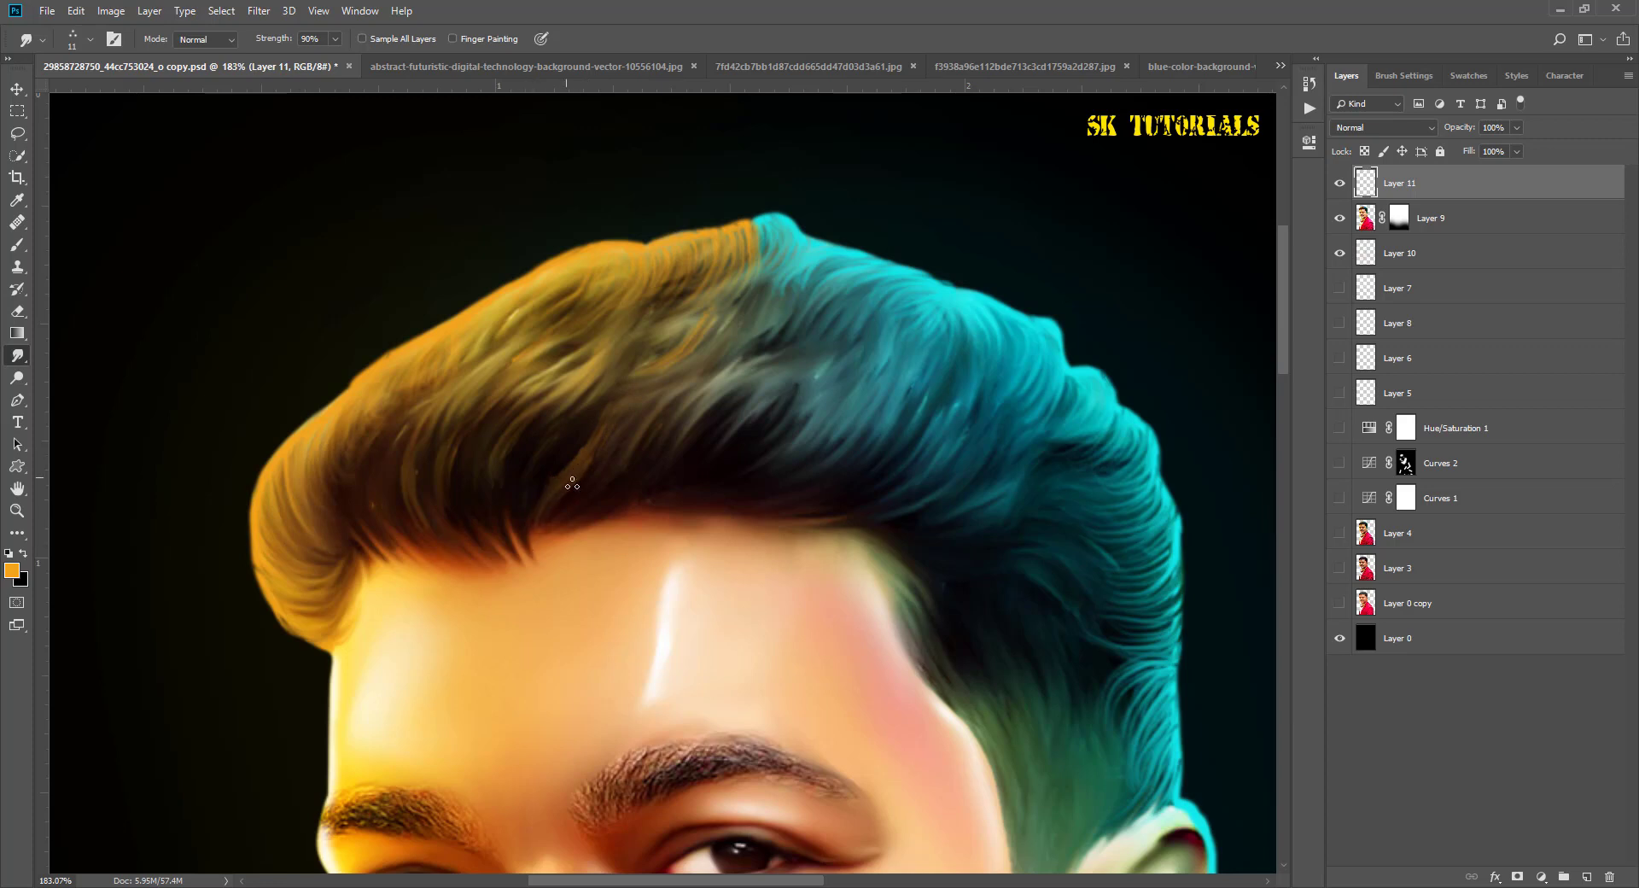
Step: Add one more orange streak into the dark hair and zoom to check
{"action": "scroll", "coordinate": [614, 423], "scroll_direction": "down", "scroll_amount": 3}
{"action": "scroll", "coordinate": [513, 464], "scroll_direction": "up", "scroll_amount": 2}
{"action": "scroll", "coordinate": [534, 512], "scroll_direction": "up", "scroll_amount": 1}
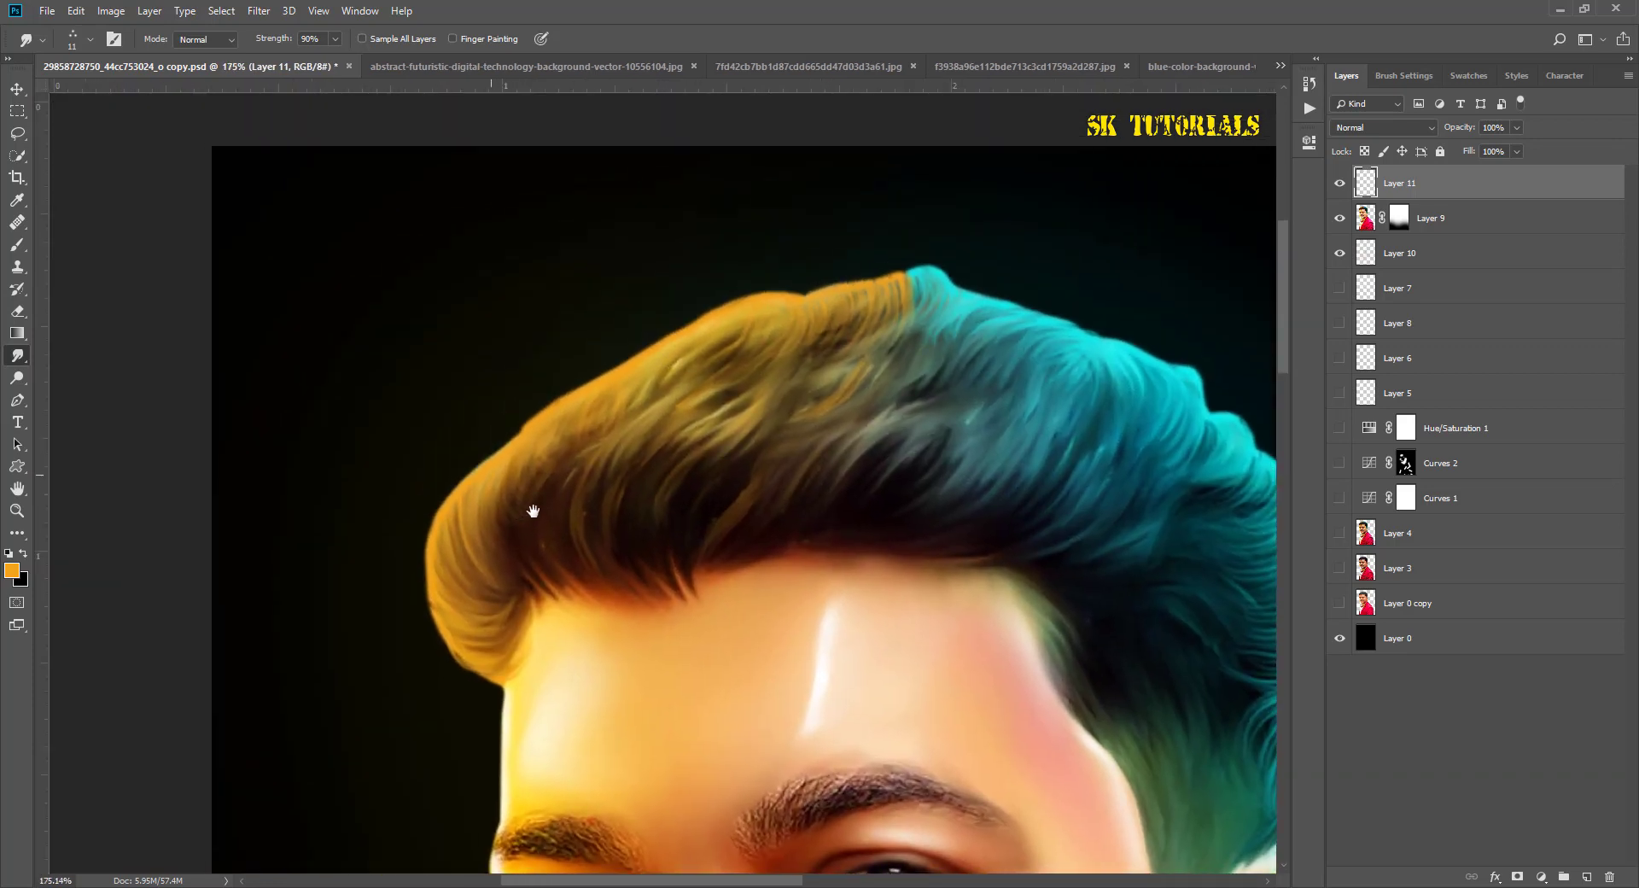
{"action": "left_click_drag", "start_coordinate": [554, 531], "coordinate": [576, 591]}
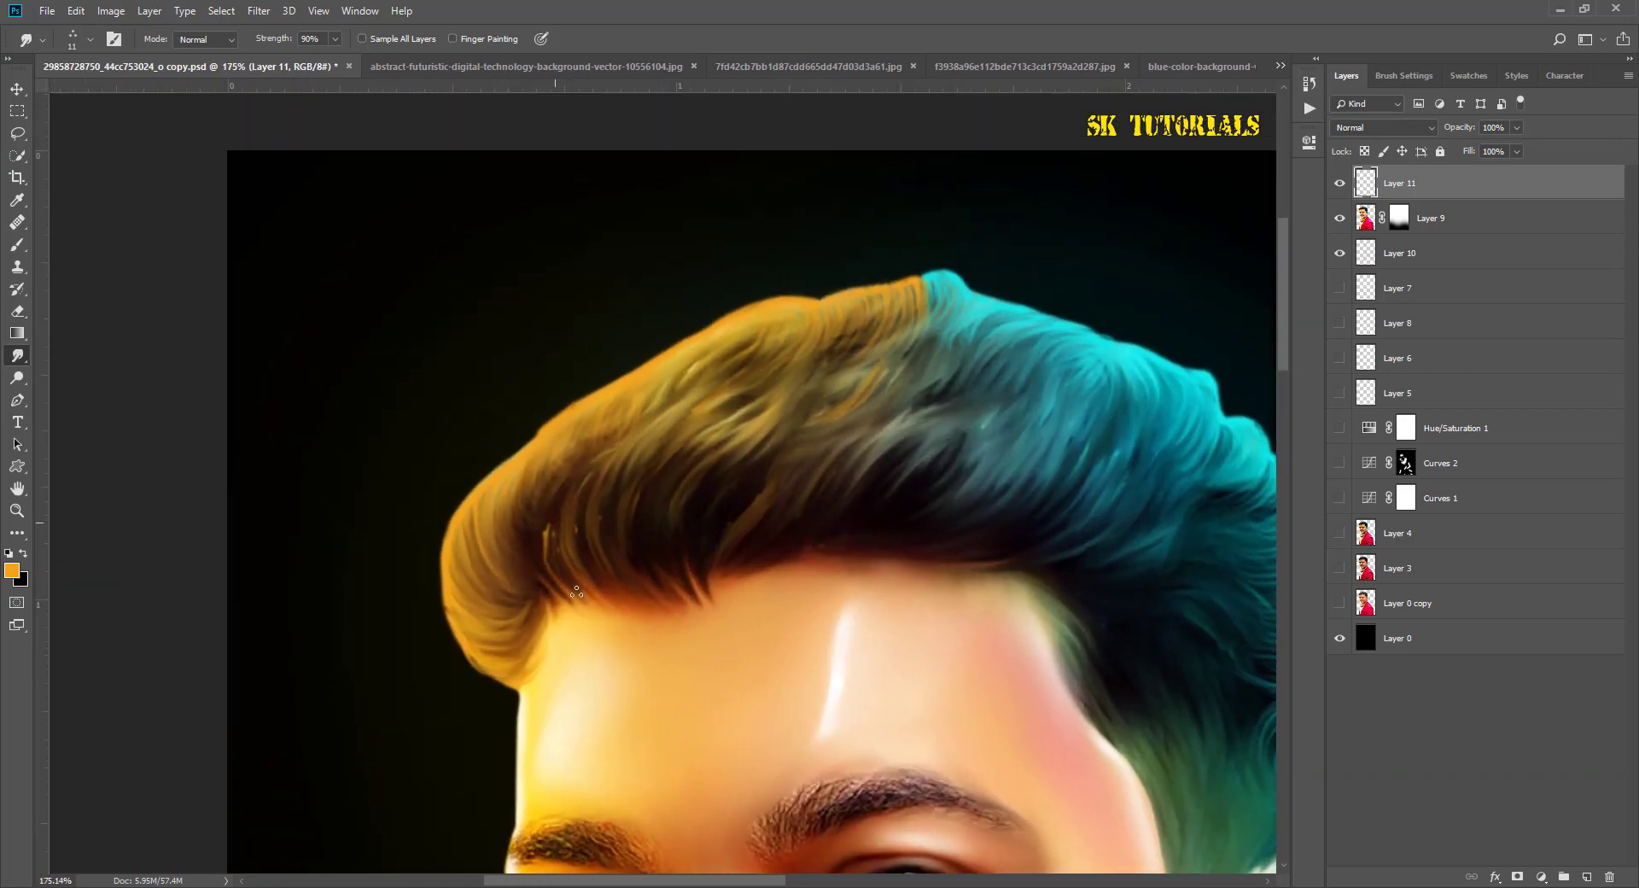
{"action": "scroll", "coordinate": [635, 433], "scroll_direction": "down", "scroll_amount": 5}
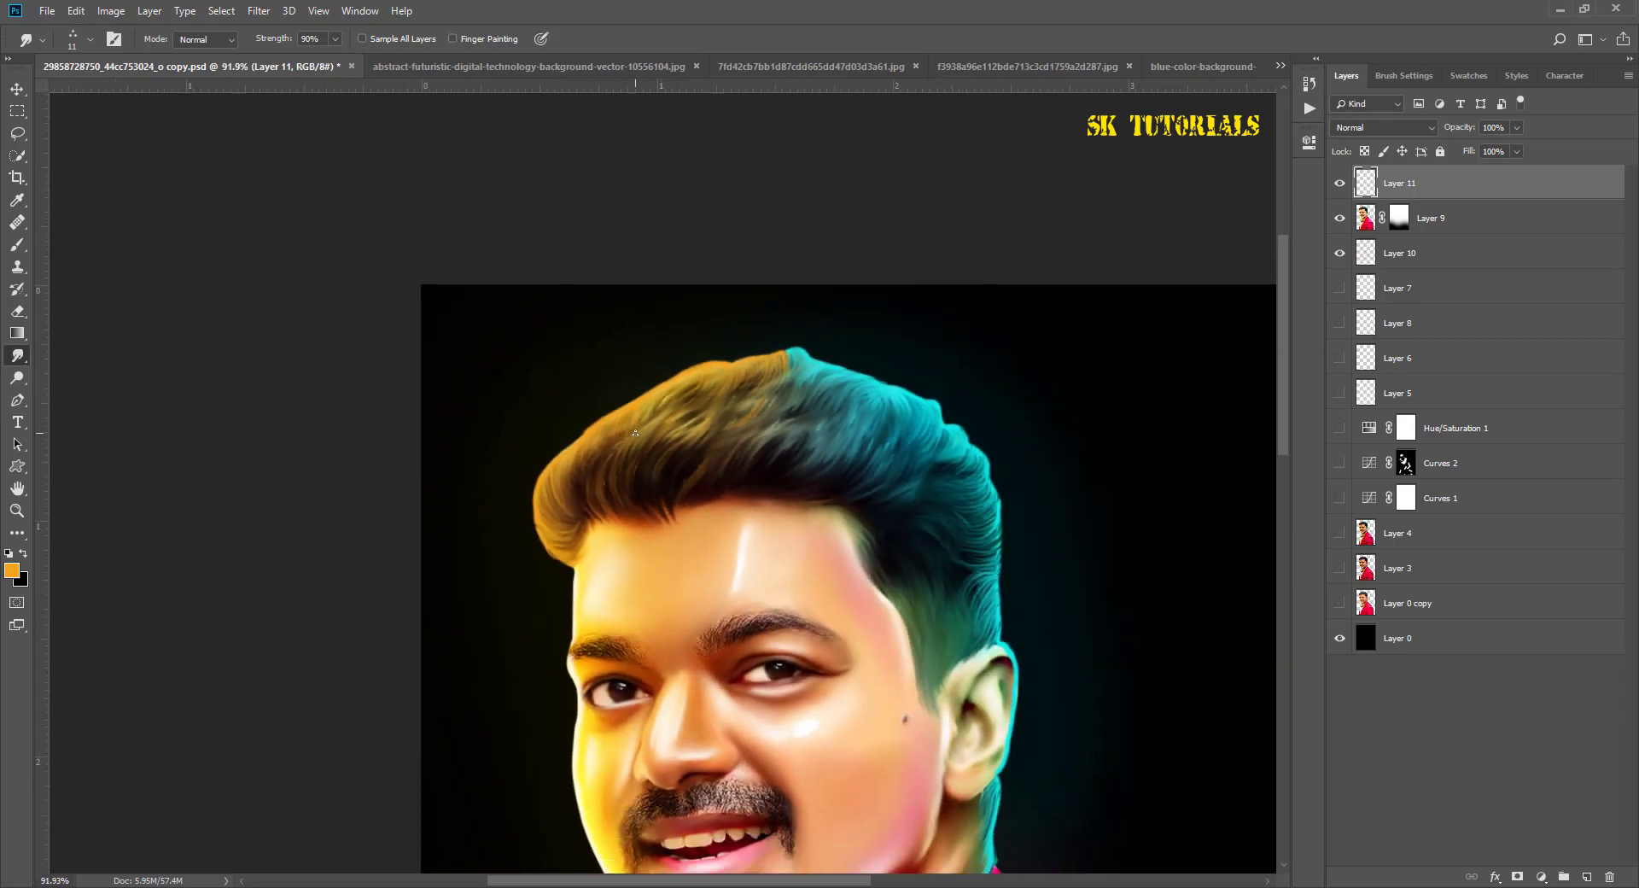
{"action": "scroll", "coordinate": [604, 476], "scroll_direction": "up", "scroll_amount": 5}
{"action": "scroll", "coordinate": [714, 406], "scroll_direction": "down", "scroll_amount": 5}
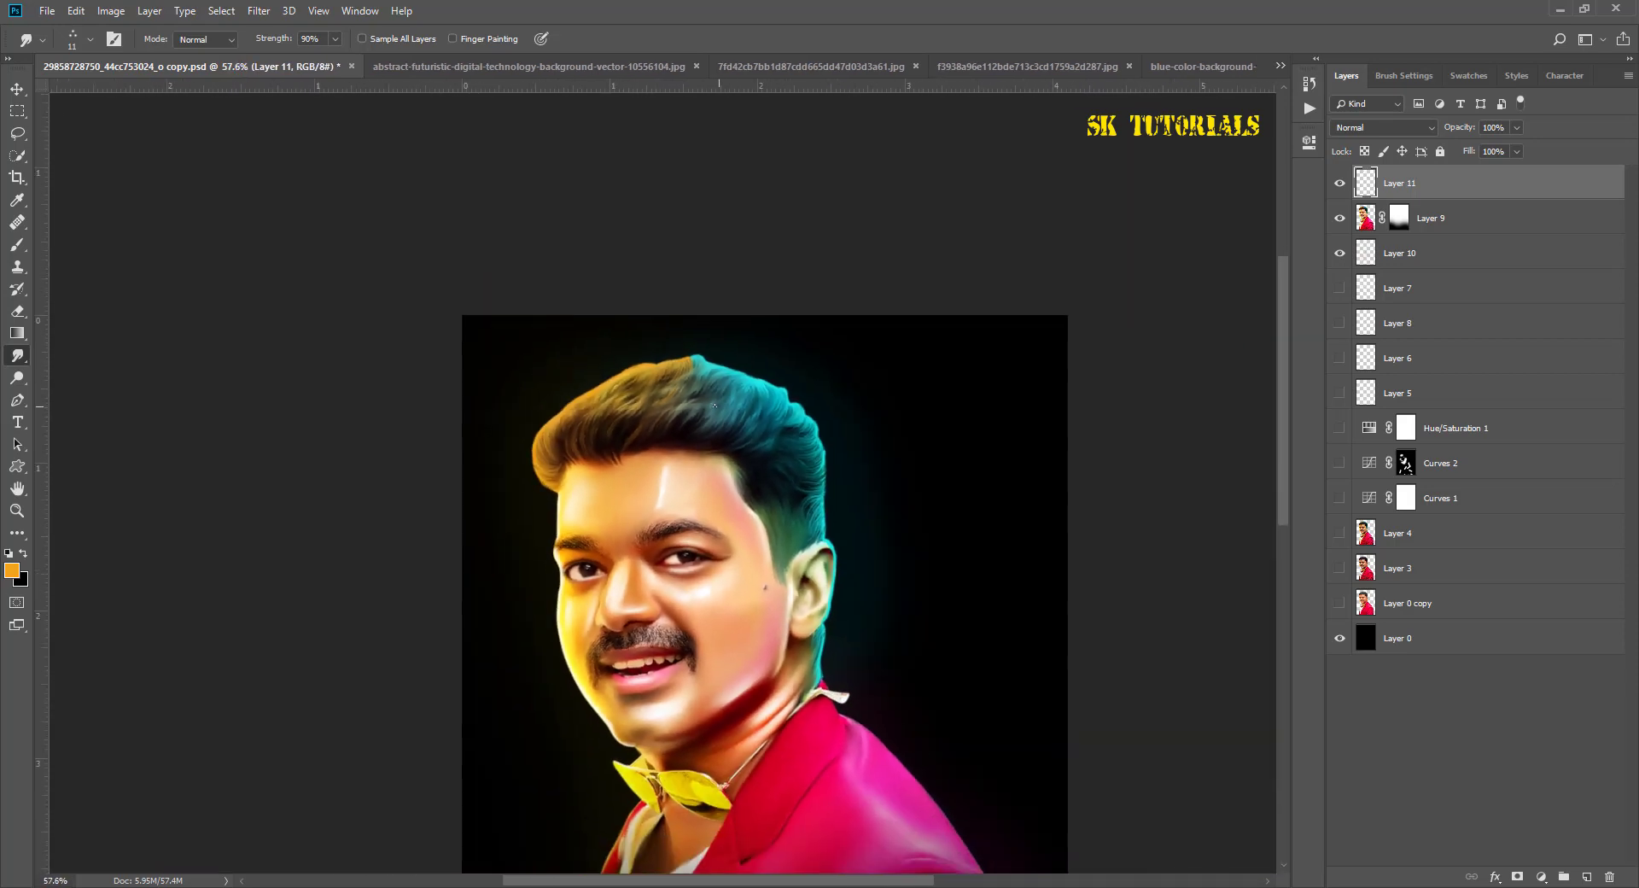
{"action": "scroll", "coordinate": [700, 393], "scroll_direction": "up", "scroll_amount": 5}
{"action": "scroll", "coordinate": [651, 377], "scroll_direction": "up", "scroll_amount": 2}
{"action": "scroll", "coordinate": [707, 386], "scroll_direction": "up", "scroll_amount": 2}
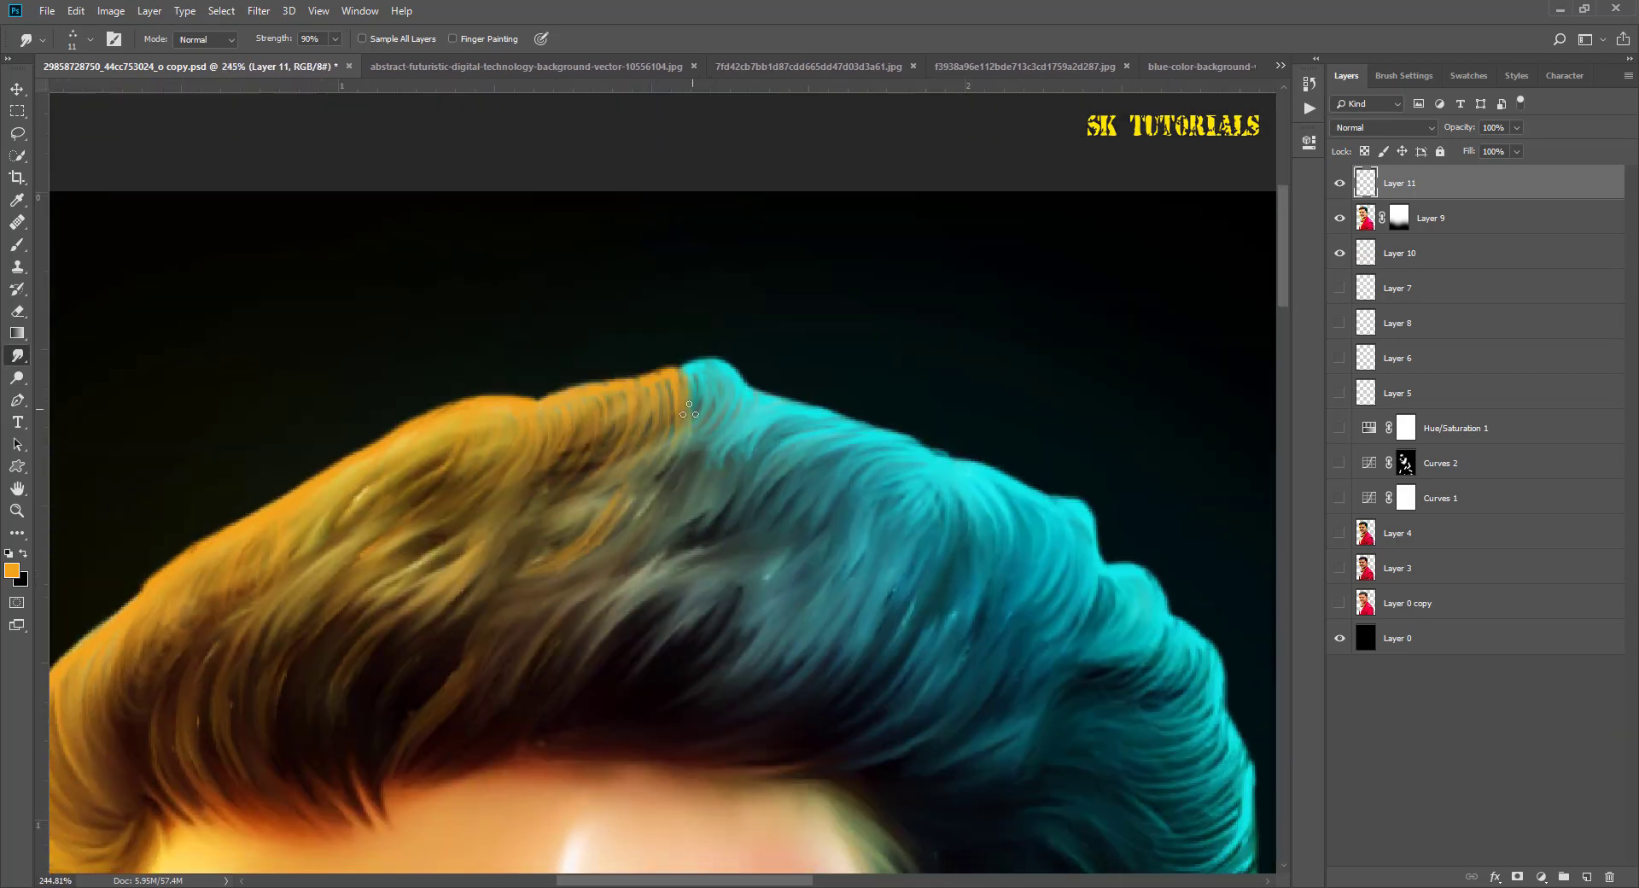
Step: Fit the whole portrait in view with Ctrl+0 and return to the Smudge tool
{"action": "key", "text": "e"}
{"action": "scroll", "coordinate": [746, 321], "scroll_direction": "down", "scroll_amount": 3}
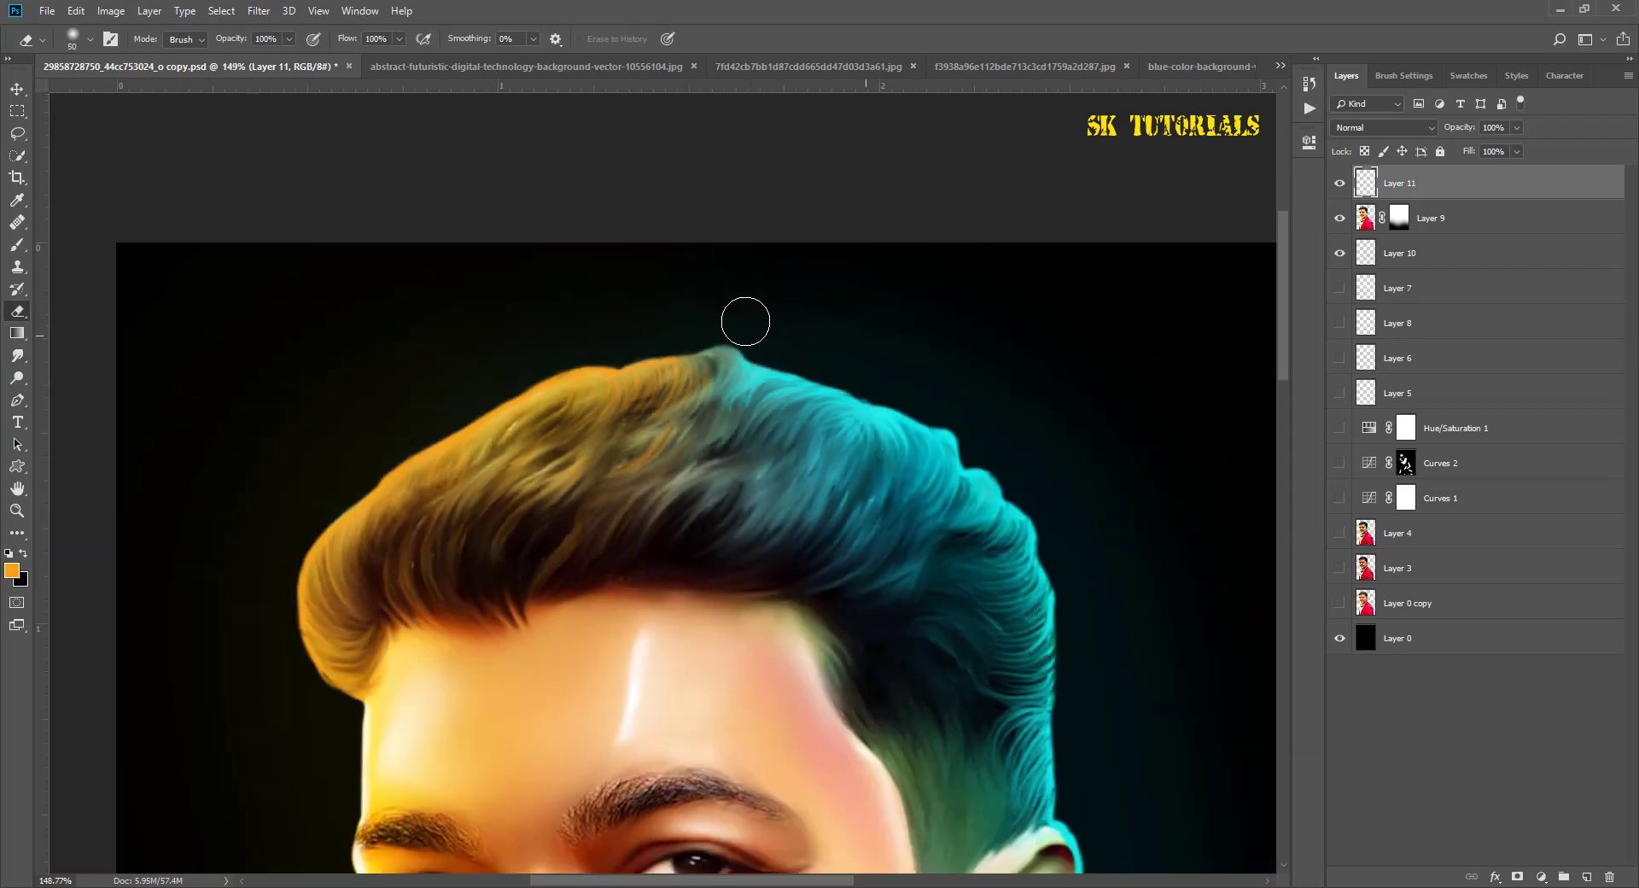
{"action": "scroll", "coordinate": [745, 321], "scroll_direction": "down", "scroll_amount": 2}
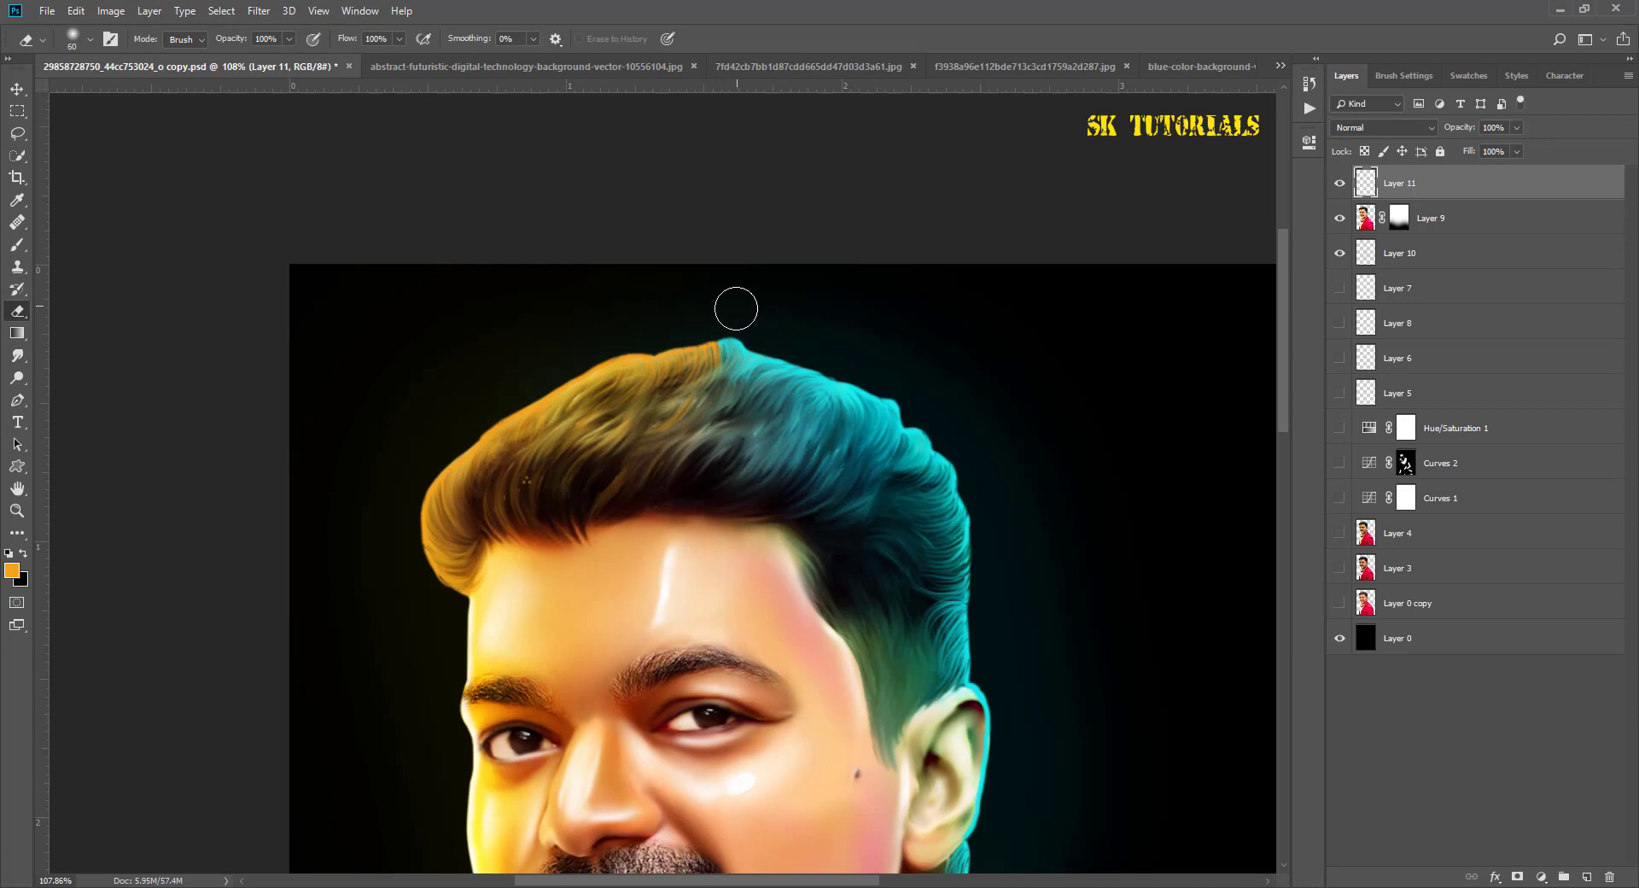
{"action": "scroll", "coordinate": [536, 222], "scroll_direction": "up", "scroll_amount": 2}
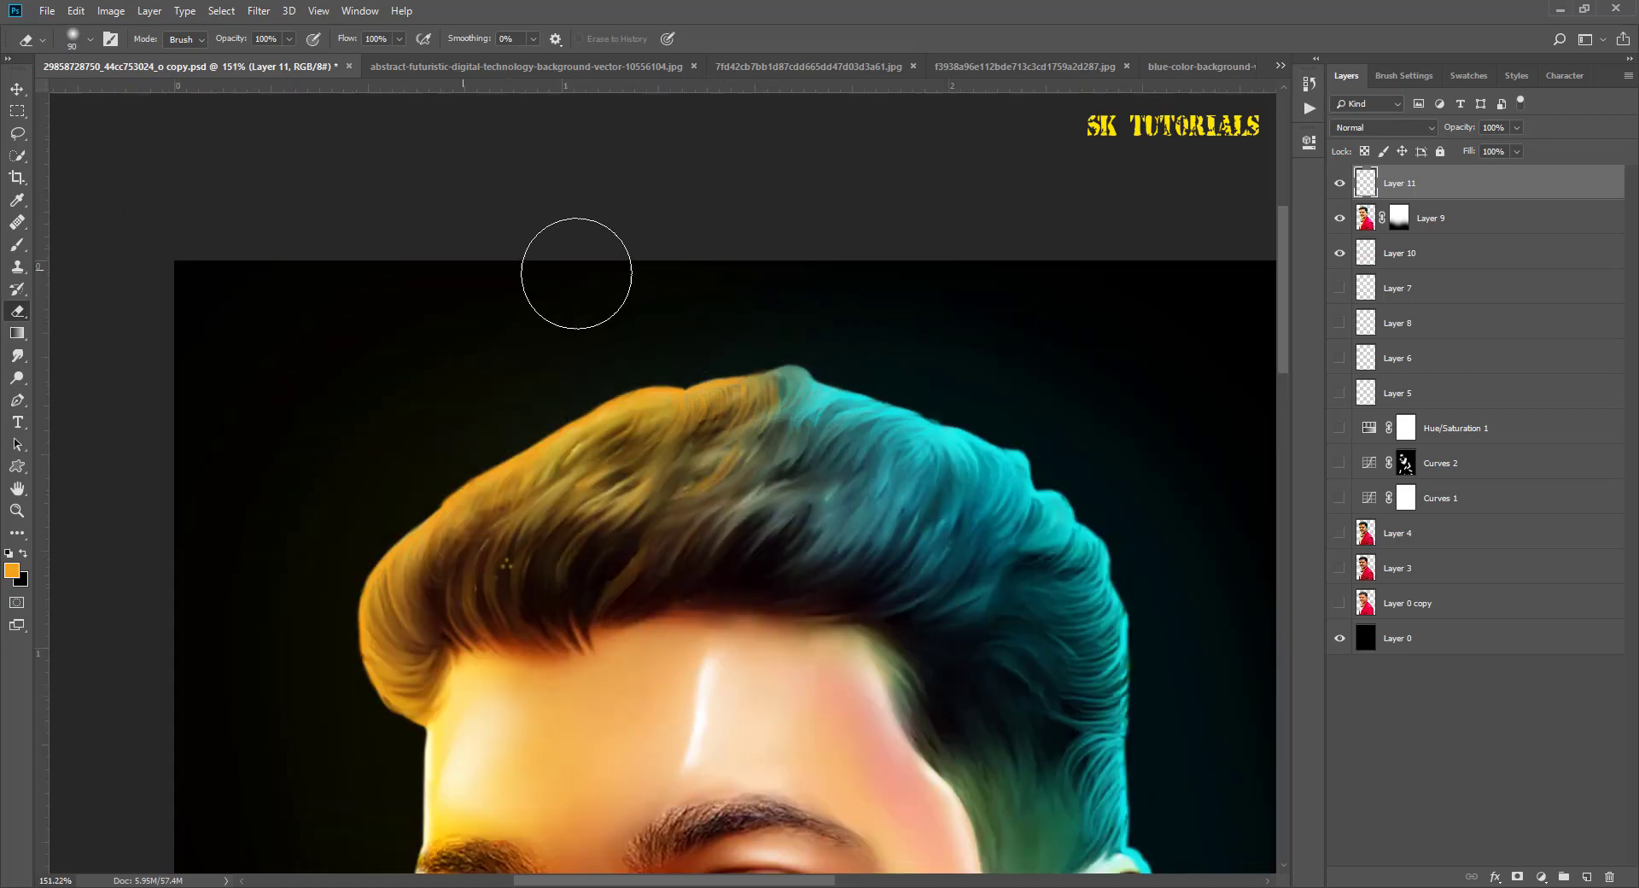
{"action": "scroll", "coordinate": [575, 267], "scroll_direction": "up", "scroll_amount": 2}
{"action": "scroll", "coordinate": [823, 373], "scroll_direction": "down", "scroll_amount": 4}
{"action": "scroll", "coordinate": [754, 322], "scroll_direction": "down", "scroll_amount": 1}
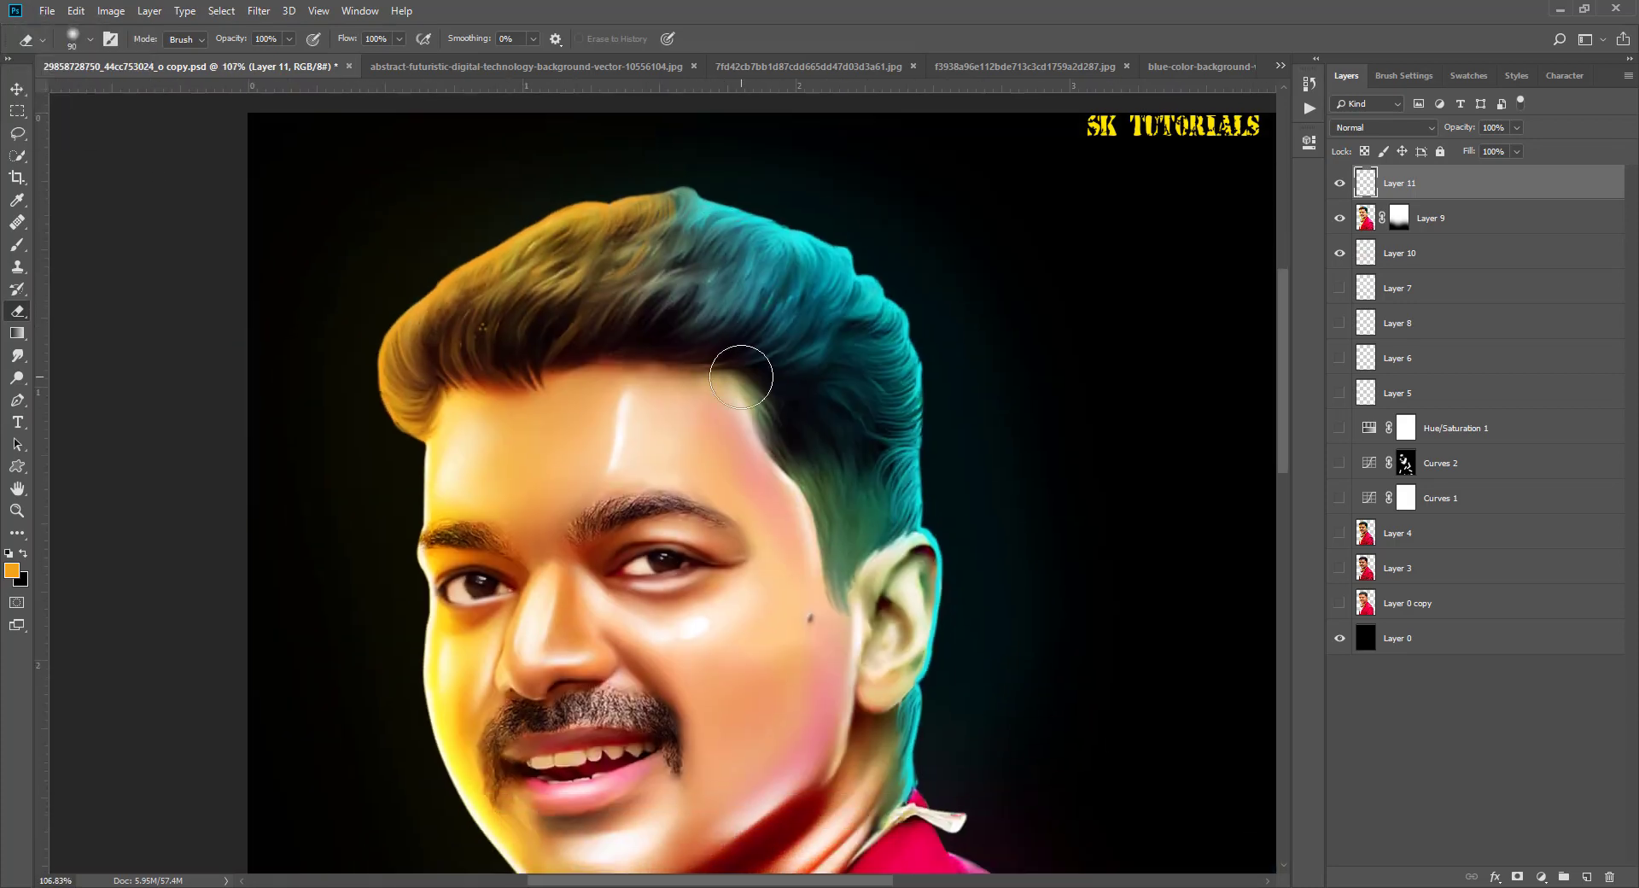
{"action": "scroll", "coordinate": [743, 366], "scroll_direction": "down", "scroll_amount": 3}
{"action": "scroll", "coordinate": [767, 265], "scroll_direction": "up", "scroll_amount": 1}
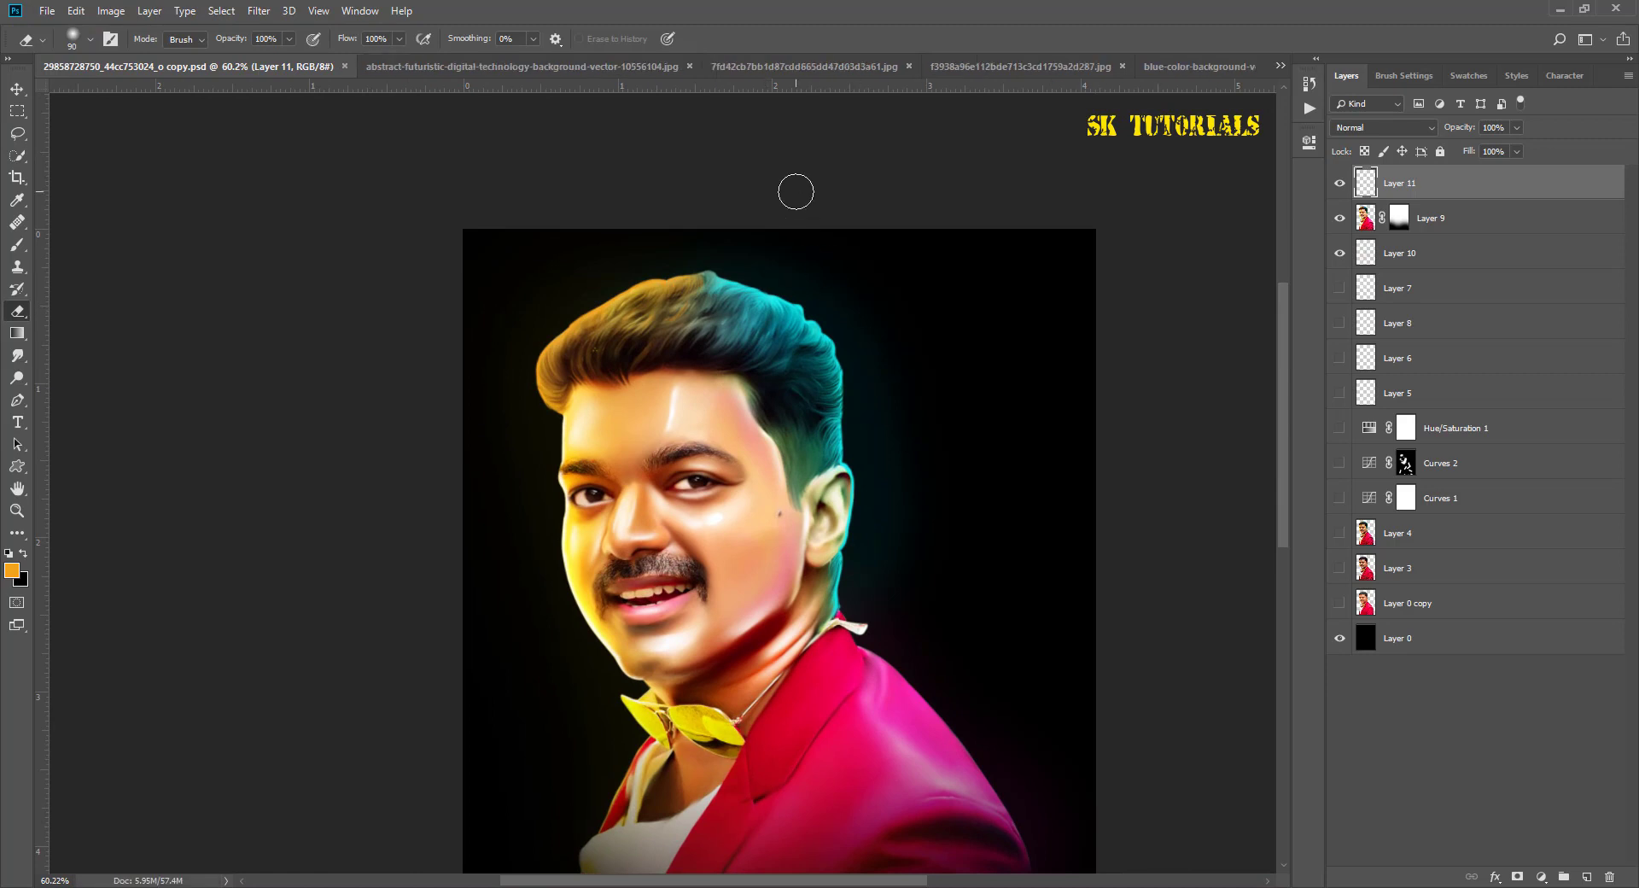
{"action": "key", "text": "ctrl+0"}
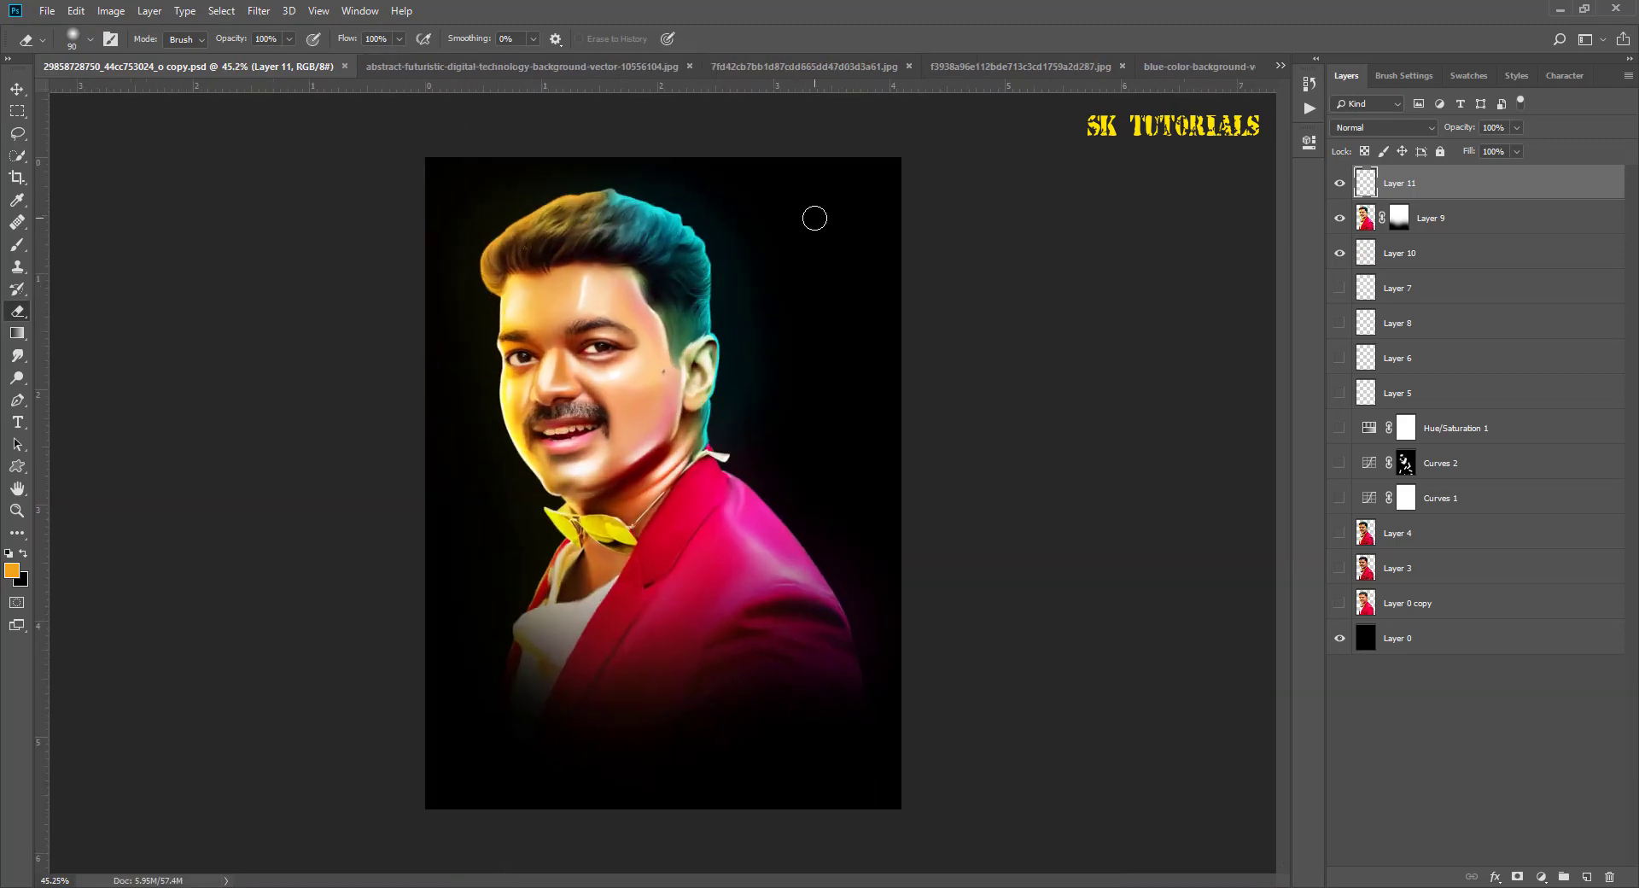
{"action": "left_click", "coordinate": [17, 357]}
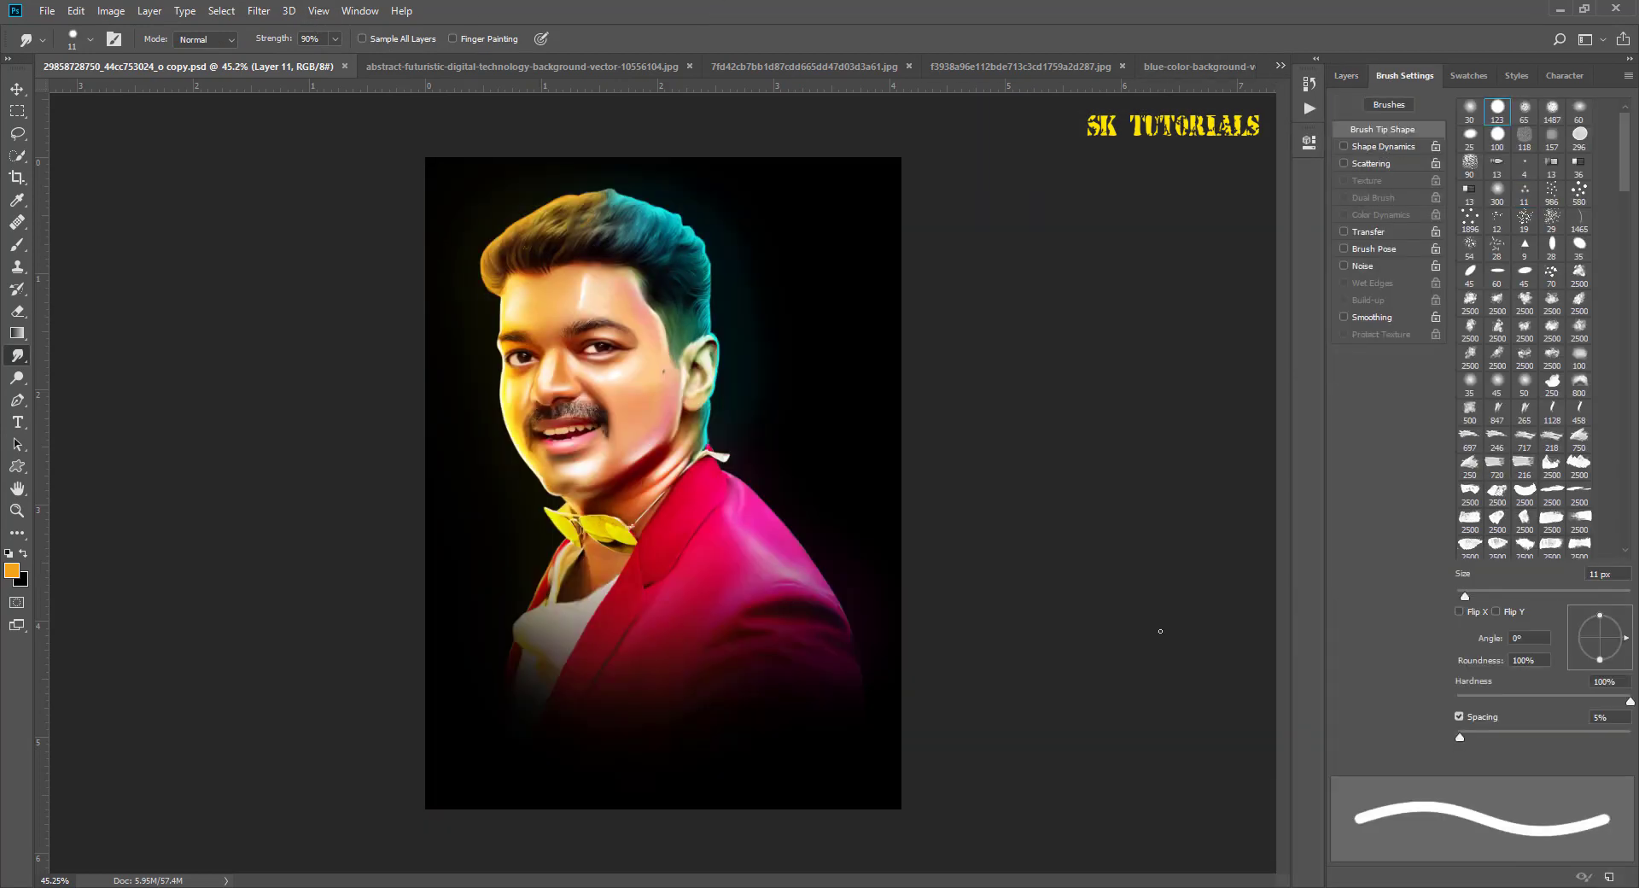
Step: Turn off brush spacing, select Layer 10, and smudge the teal hair glow outward
{"action": "left_click", "coordinate": [1460, 716]}
{"action": "left_click", "coordinate": [1346, 75]}
{"action": "left_click", "coordinate": [1349, 253]}
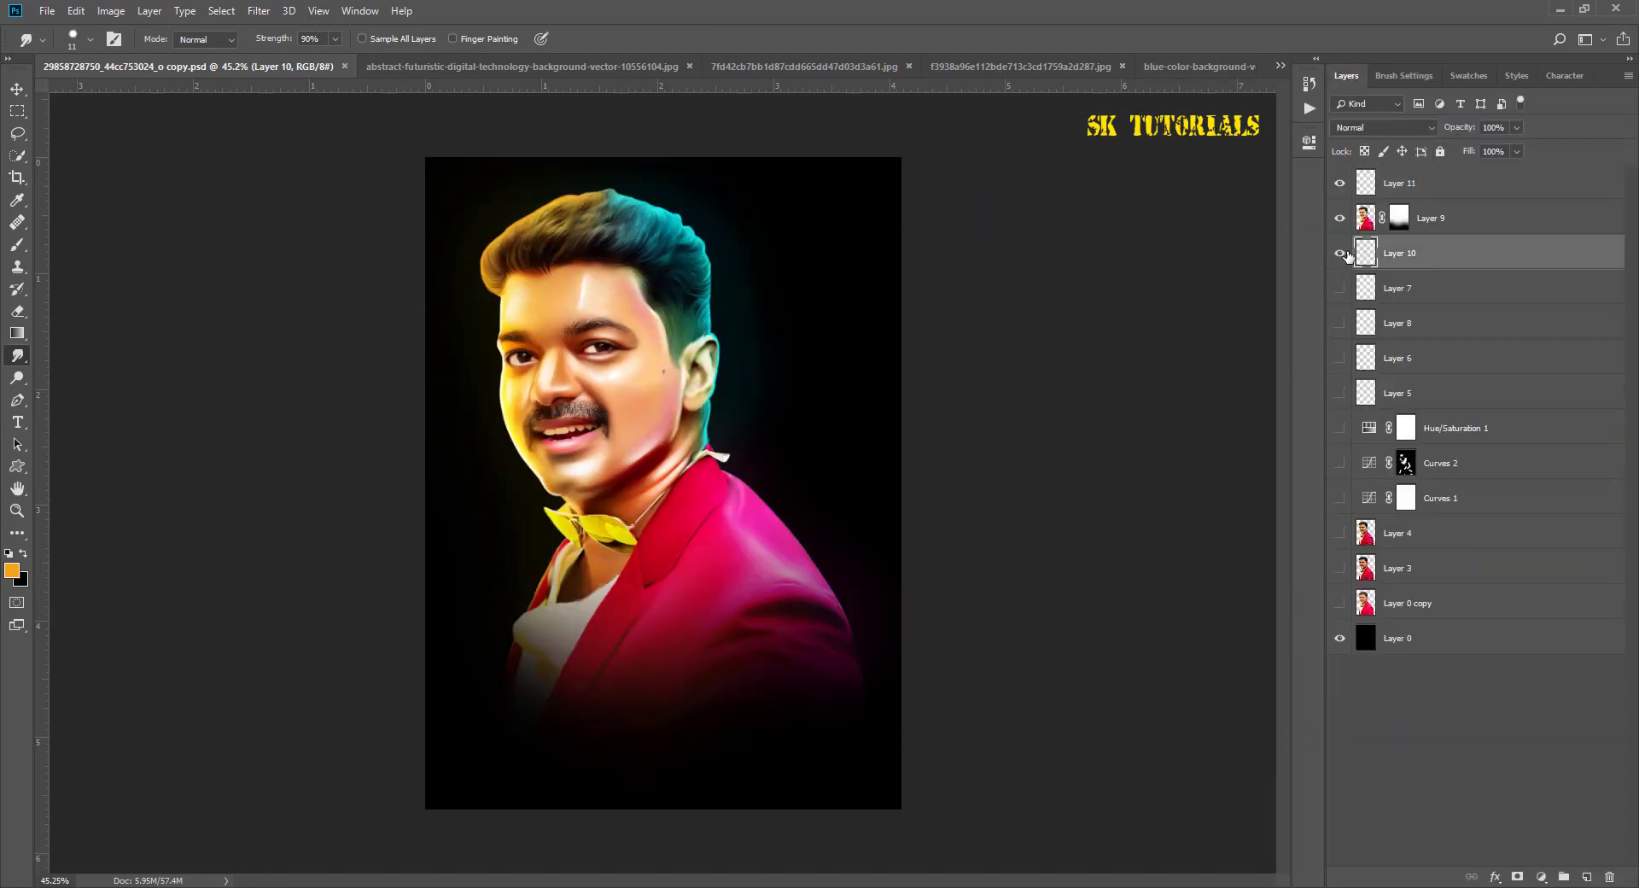
{"action": "left_click", "coordinate": [1340, 252]}
{"action": "left_click", "coordinate": [1339, 253]}
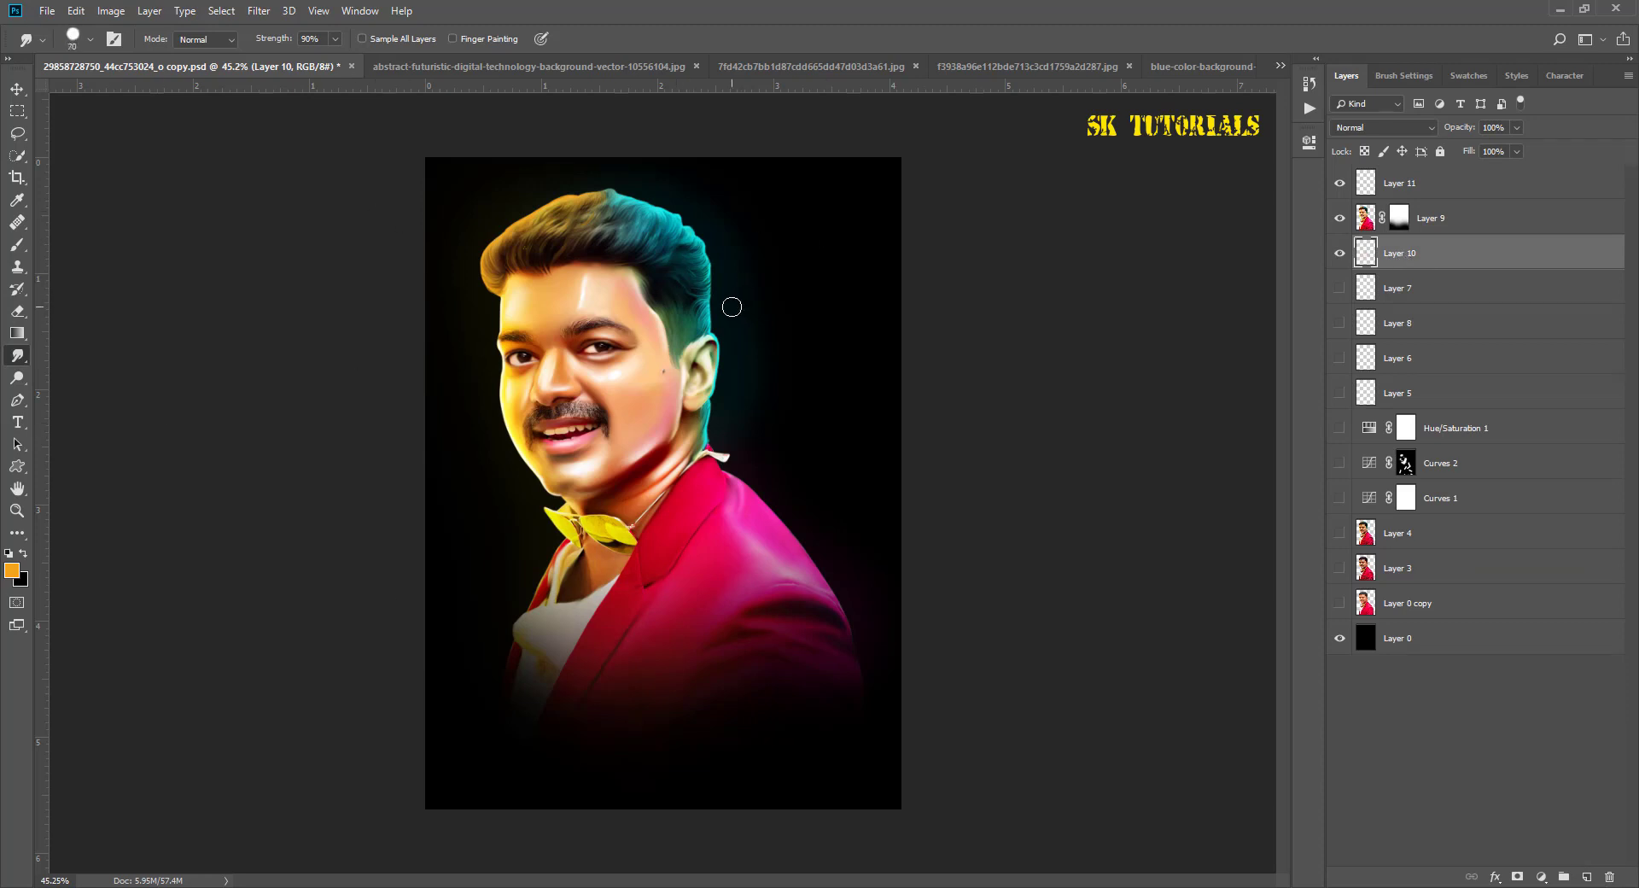
{"action": "mouse_move", "coordinate": [732, 307]}
{"action": "left_mouse_down"}
{"action": "mouse_move", "coordinate": [749, 260]}
{"action": "mouse_move", "coordinate": [779, 373]}
{"action": "mouse_move", "coordinate": [771, 416]}
{"action": "left_mouse_up"}
Step: Set the smudge to 68% strength with a 125 px Soft Round brush
{"action": "left_click_drag", "start_coordinate": [291, 47], "coordinate": [272, 47]}
{"action": "right_click", "coordinate": [811, 476]}
{"action": "left_click", "coordinate": [425, 297]}
{"action": "key", "text": "F5"}
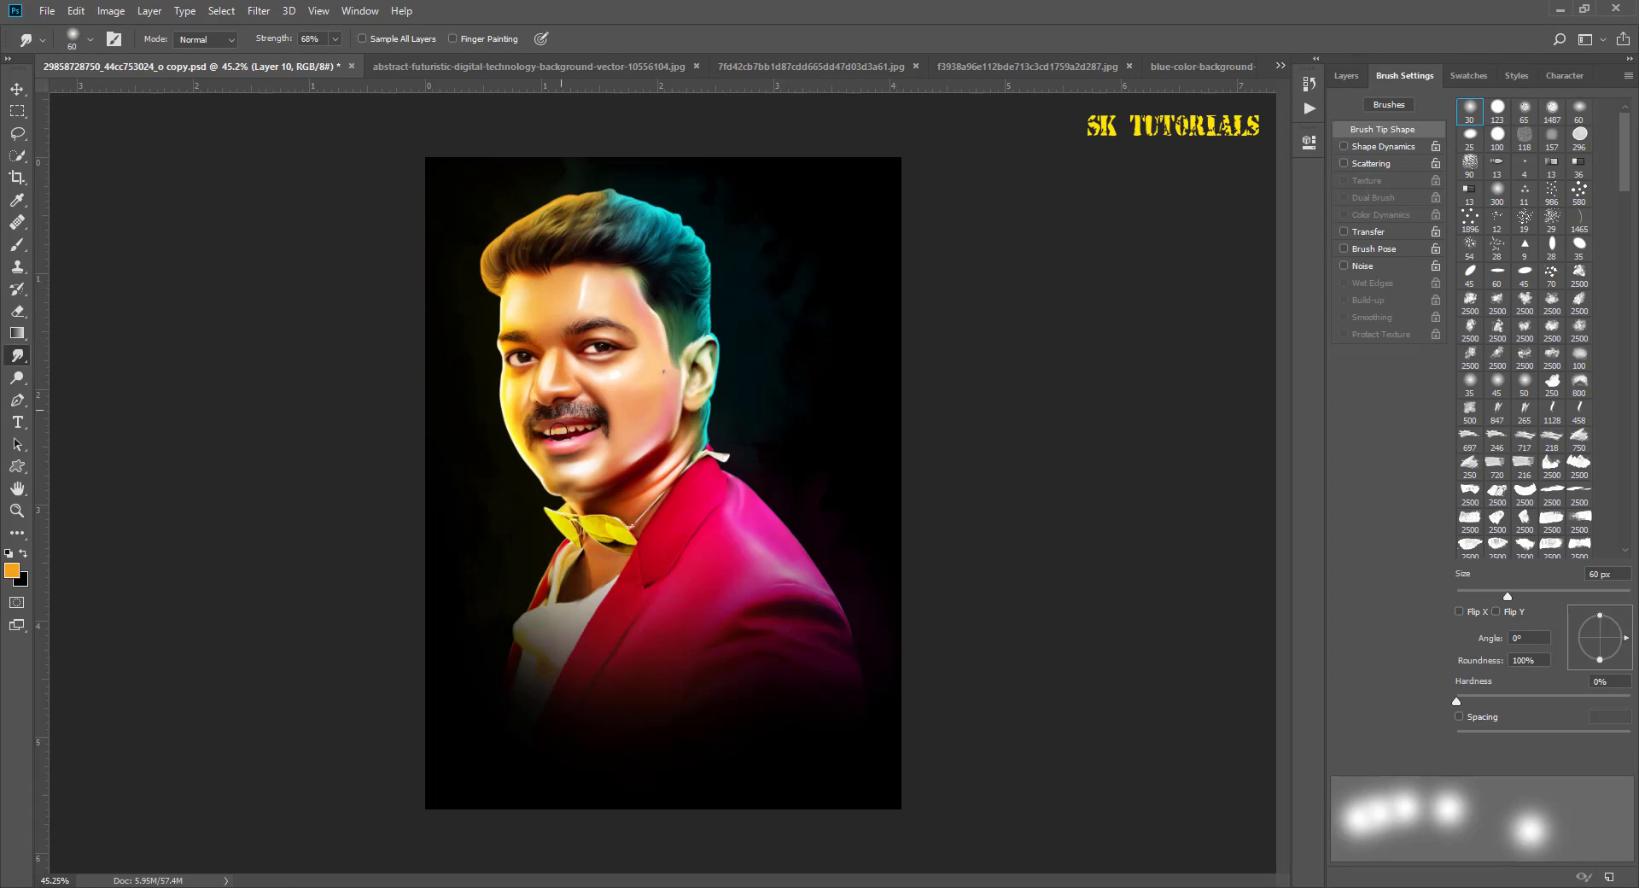
{"action": "key", "text": "bracketright"}
{"action": "key", "text": "bracketright"}
{"action": "key", "text": "bracketright"}
{"action": "key", "text": "bracketleft"}
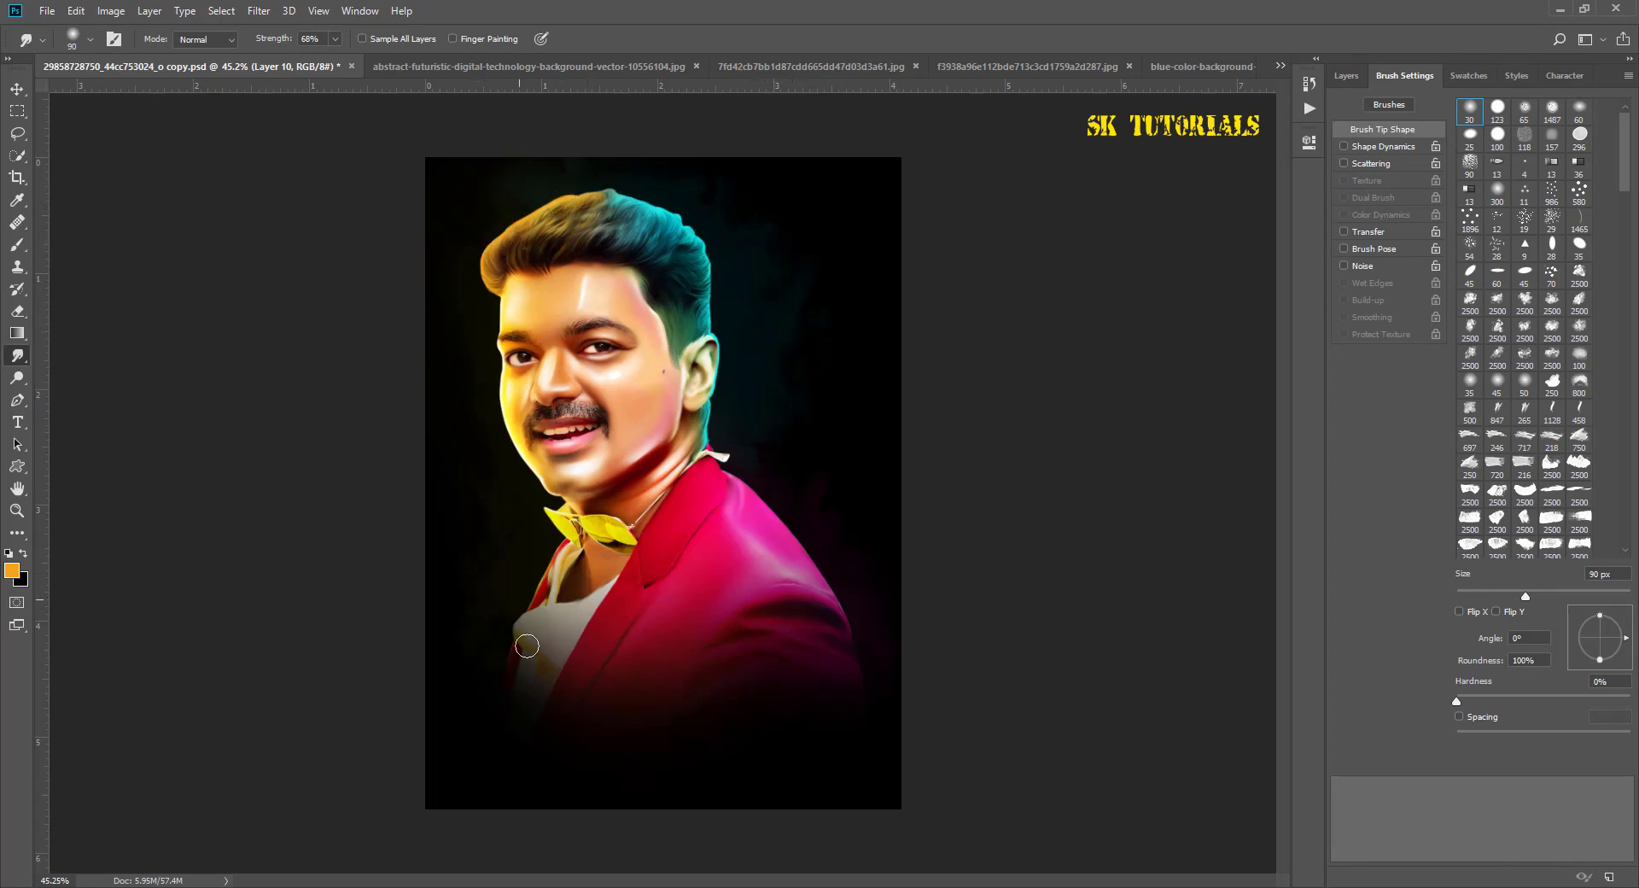
{"action": "key", "text": "bracketright"}
{"action": "key", "text": "bracketright"}
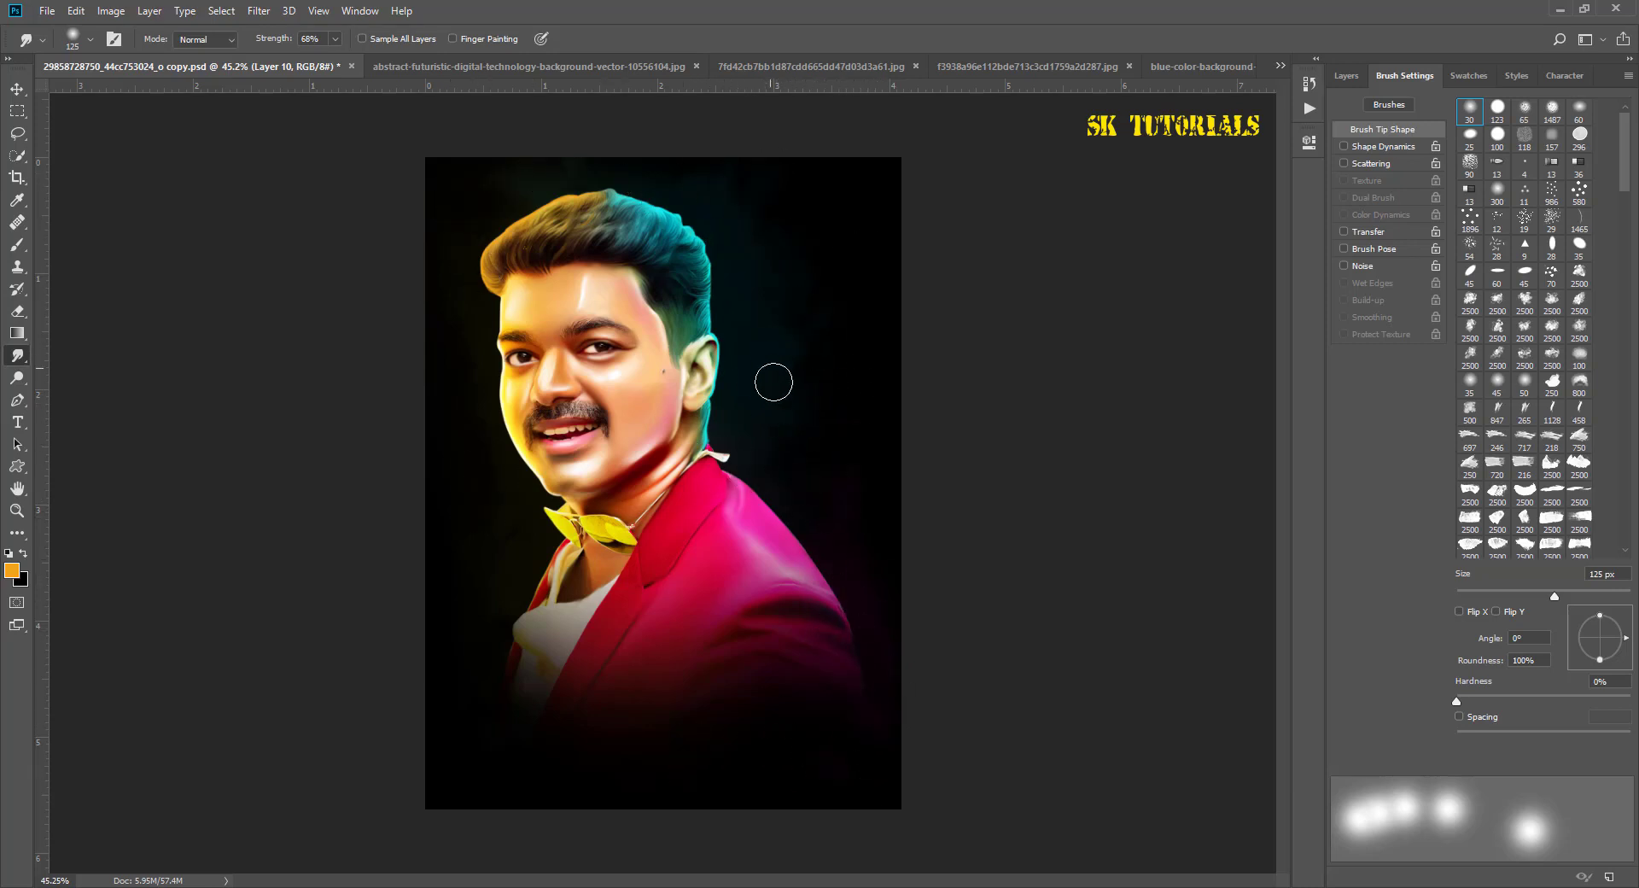
{"action": "left_click", "coordinate": [17, 88]}
{"action": "left_click", "coordinate": [1341, 76]}
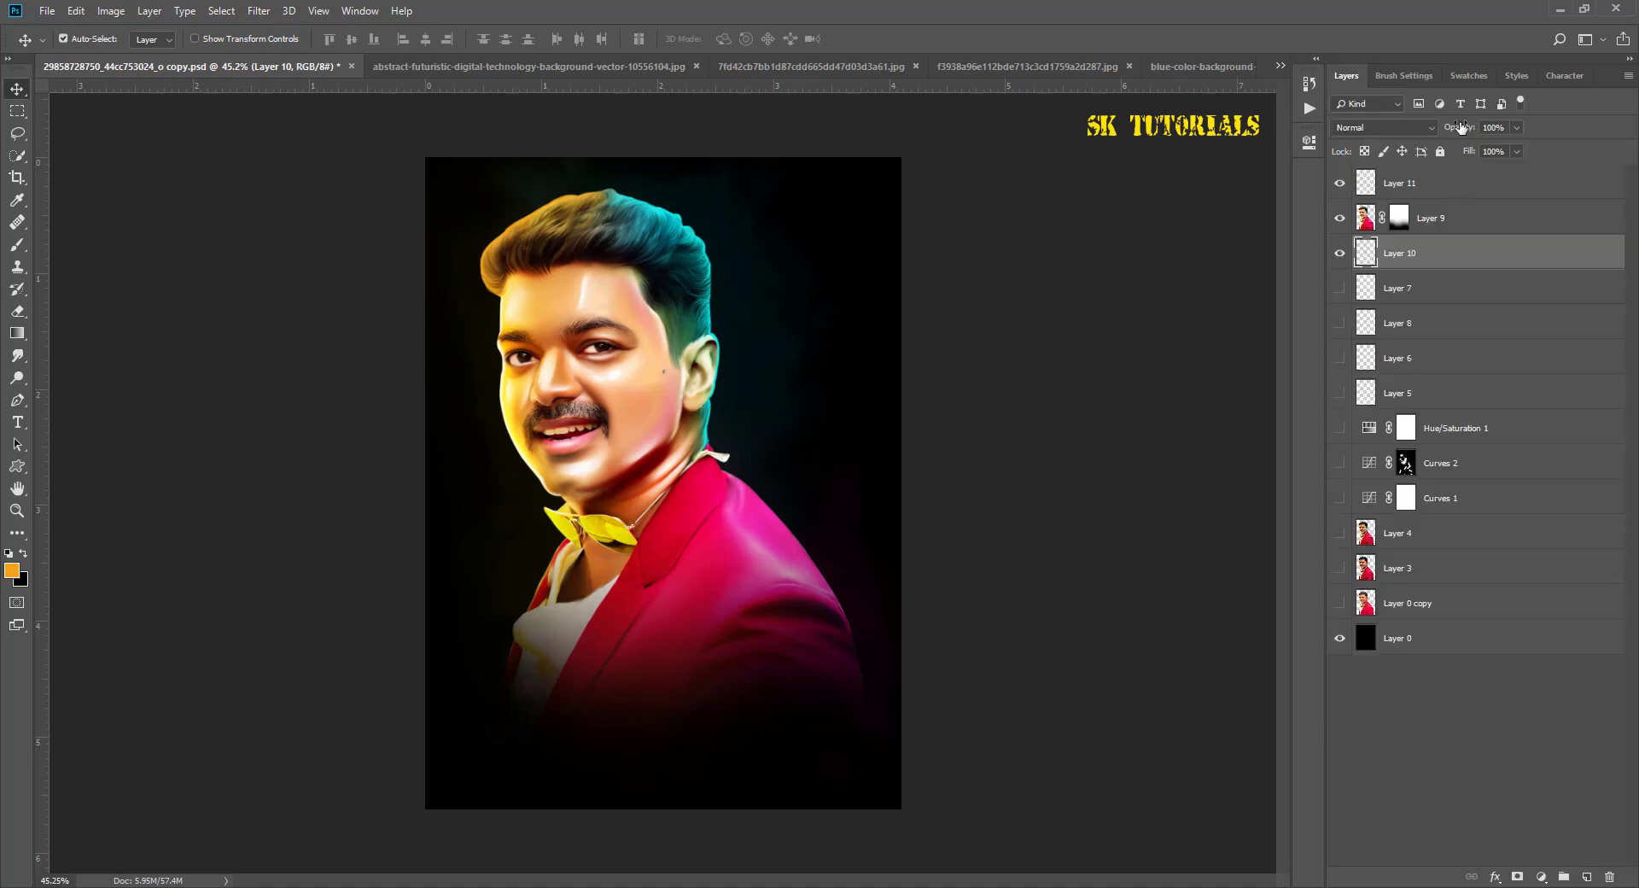
Step: Lower Layer 10's opacity to 72%
{"action": "left_click_drag", "start_coordinate": [1461, 127], "coordinate": [1435, 128]}
{"action": "left_click", "coordinate": [32, 74]}
{"action": "scroll", "coordinate": [856, 300], "scroll_direction": "up", "scroll_amount": 2}
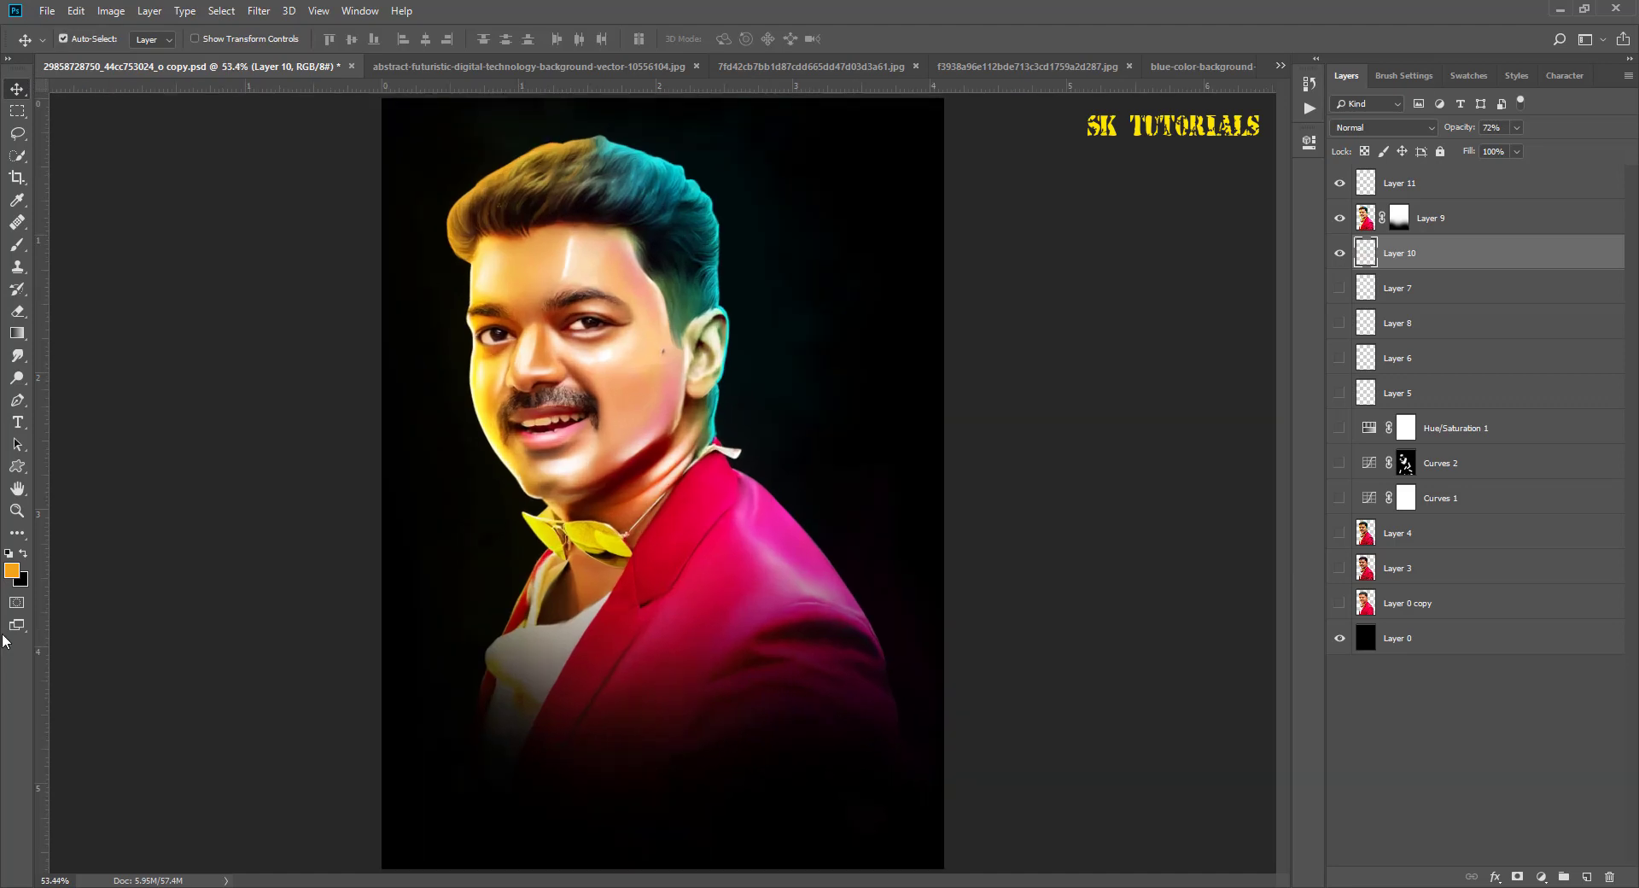
Step: Duplicate Layer 9 twice and hide the original Layer 9
{"action": "left_click", "coordinate": [1364, 219]}
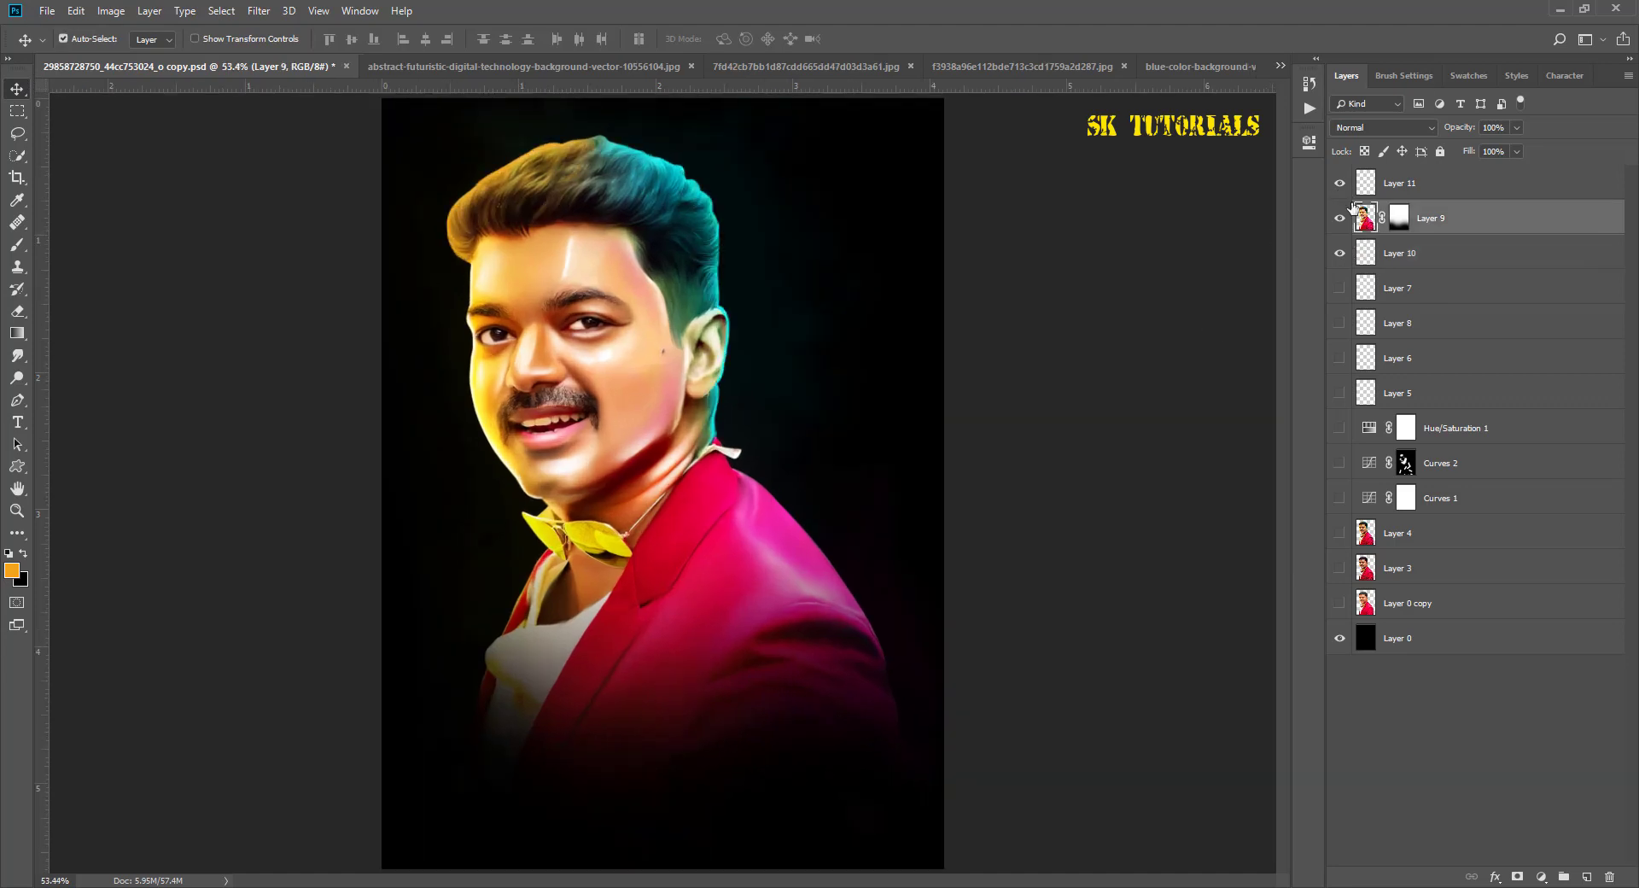
{"action": "left_click", "coordinate": [1400, 217]}
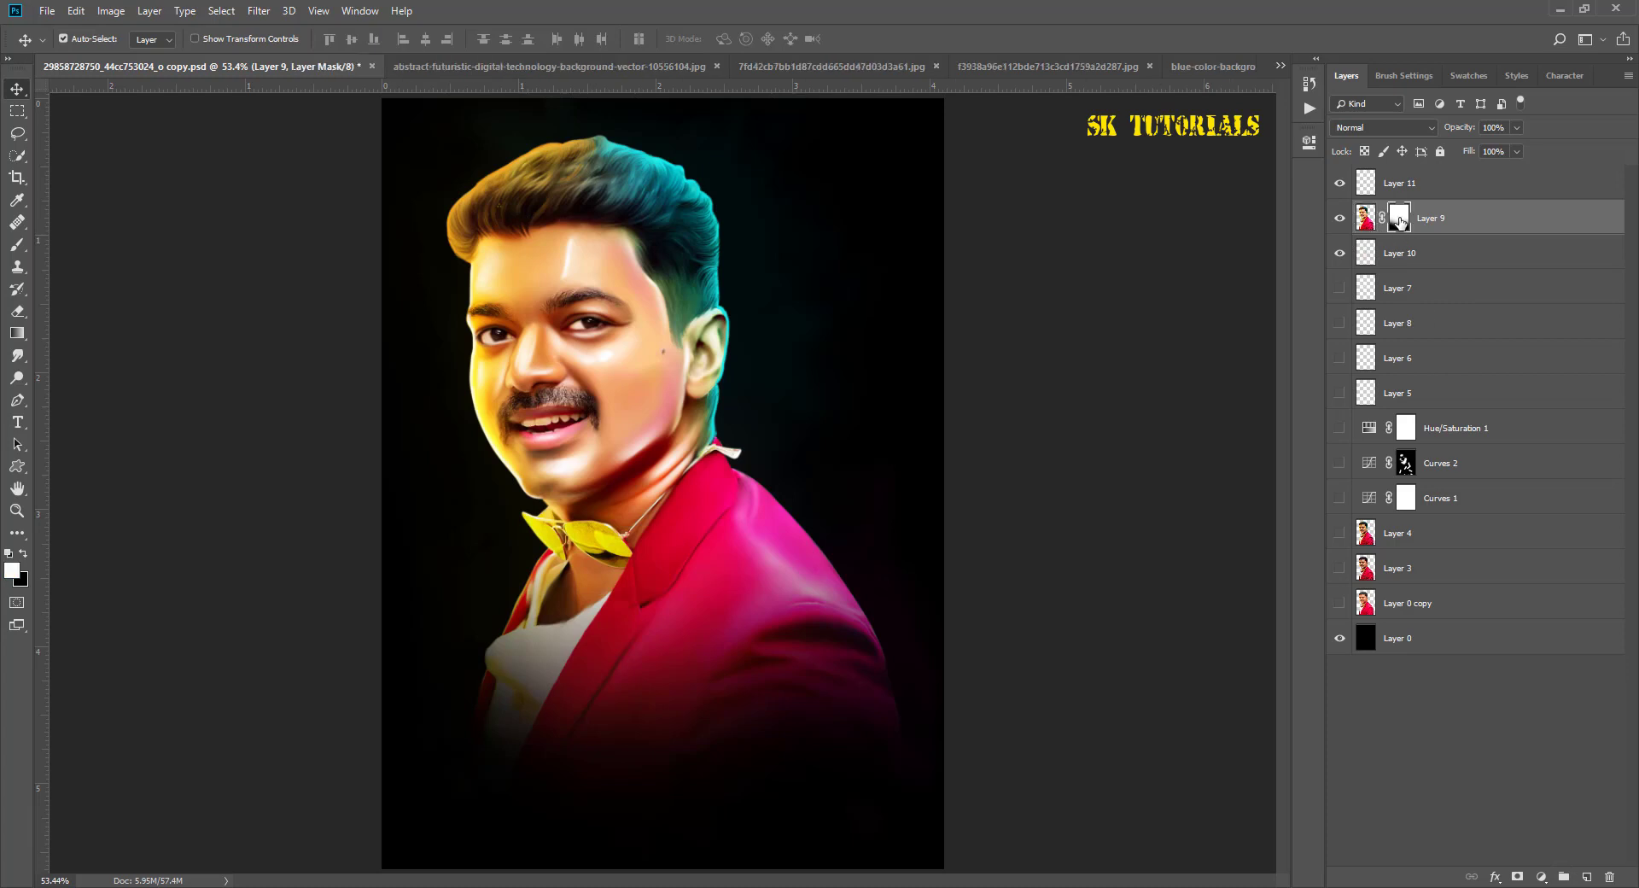
{"action": "right_click", "coordinate": [1400, 215]}
{"action": "key", "text": "Escape"}
{"action": "key", "text": "ctrl+j"}
{"action": "left_click", "coordinate": [1339, 253]}
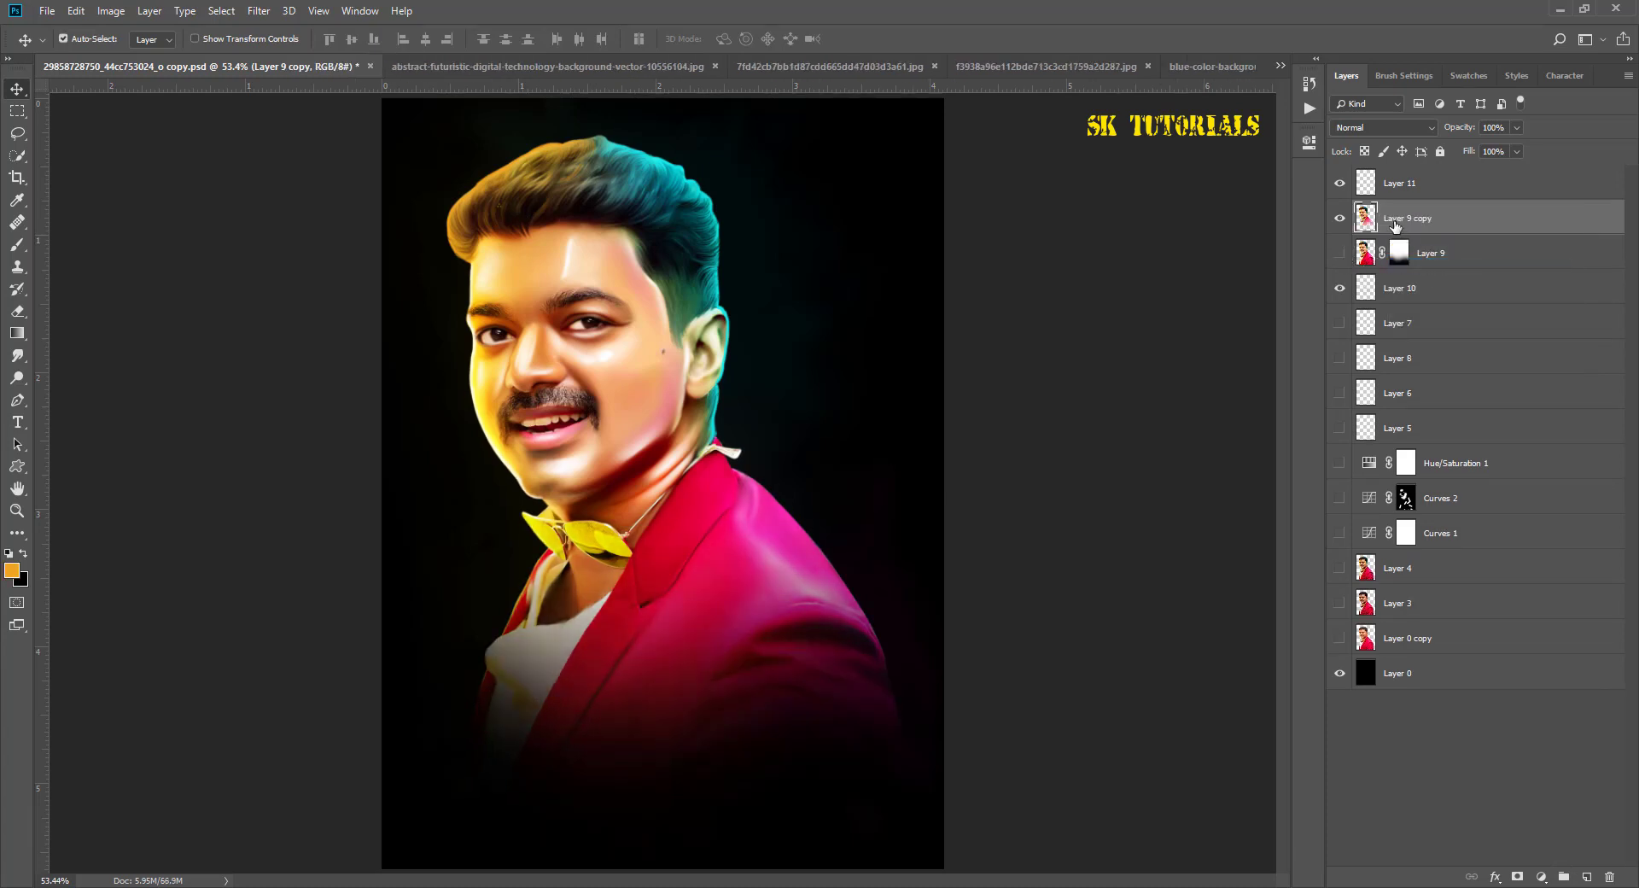
{"action": "key", "text": "ctrl+j"}
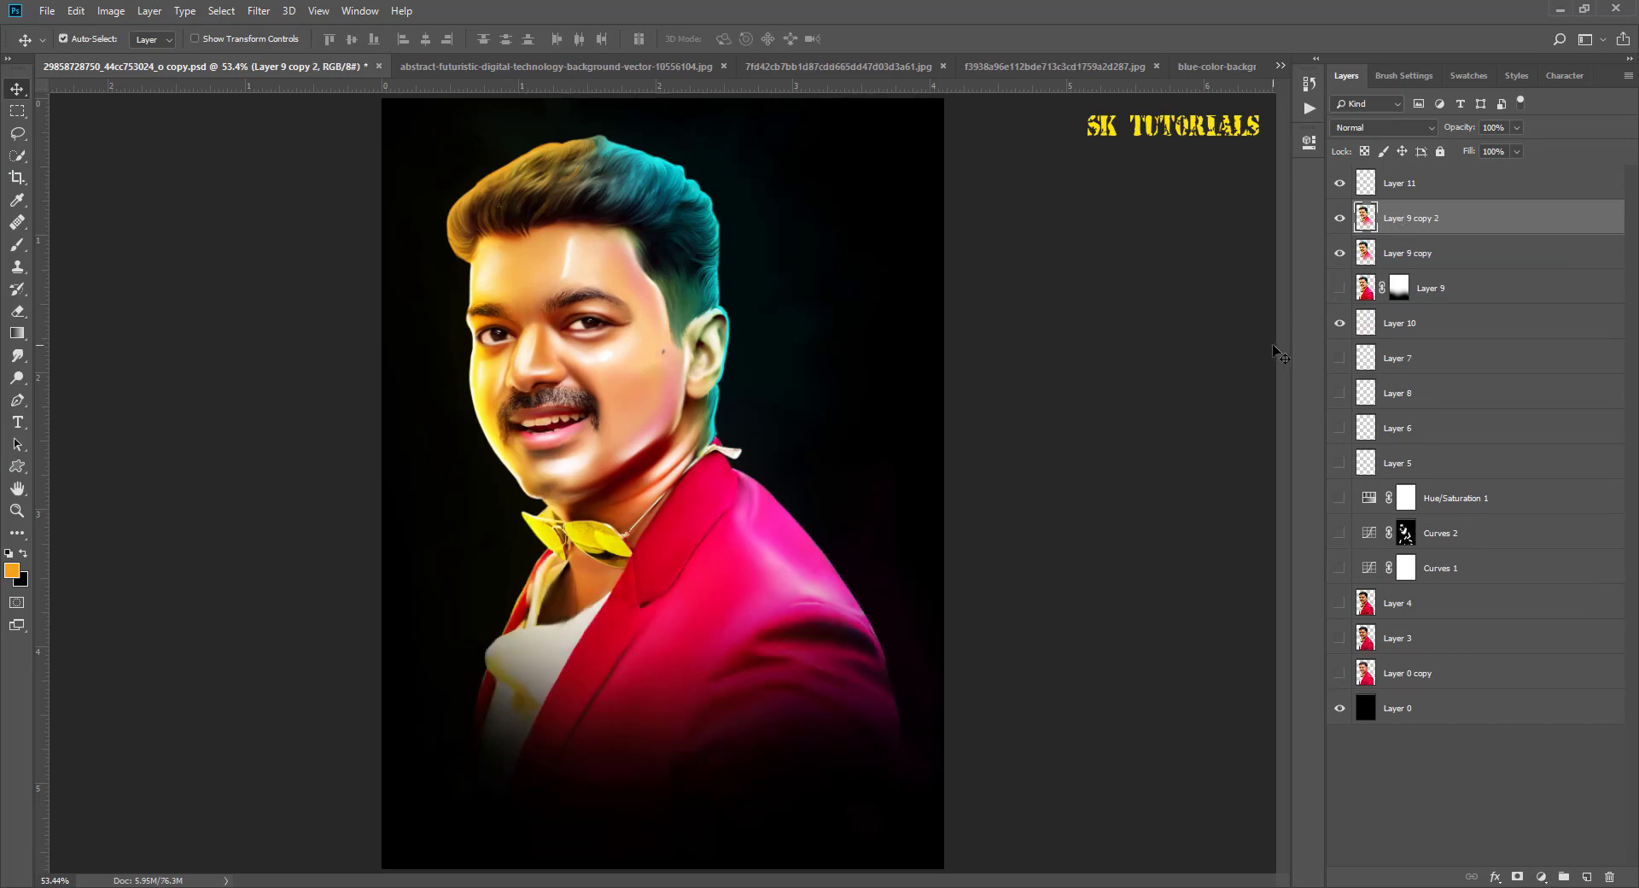
Step: Apply an S-shaped Curves adjustment that darkens Layer 9 copy 2 and adds contrast
{"action": "left_click", "coordinate": [111, 10]}
{"action": "mouse_move", "coordinate": [137, 55]}
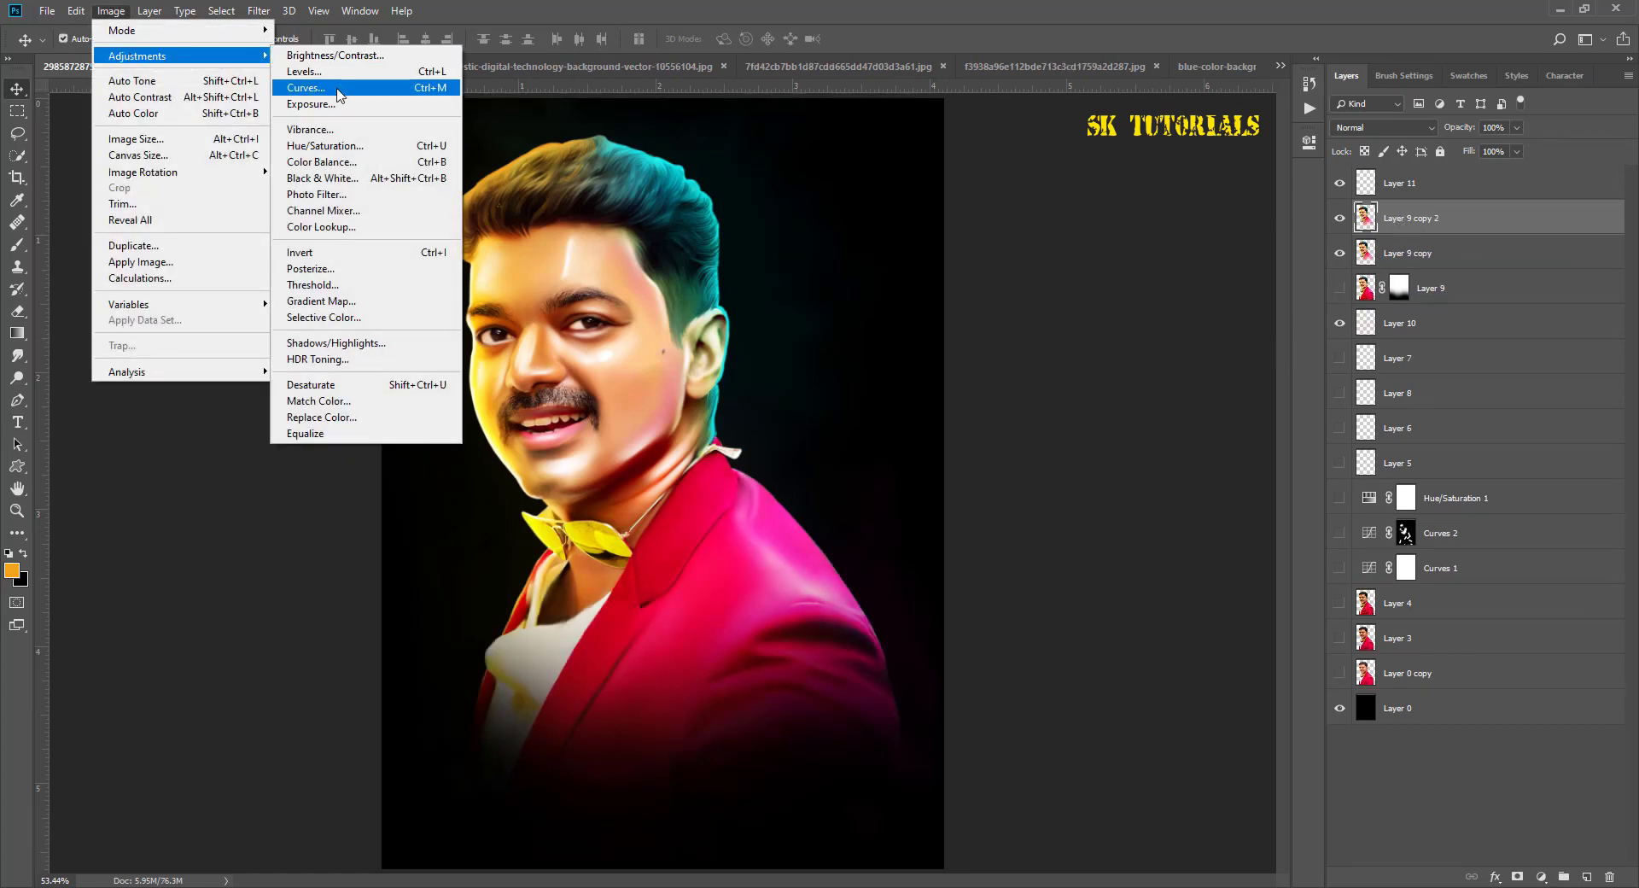
{"action": "left_click", "coordinate": [338, 95]}
{"action": "mouse_move", "coordinate": [1047, 388]}
{"action": "left_mouse_down"}
{"action": "mouse_move", "coordinate": [1083, 425]}
{"action": "mouse_move", "coordinate": [1070, 422]}
{"action": "left_mouse_up"}
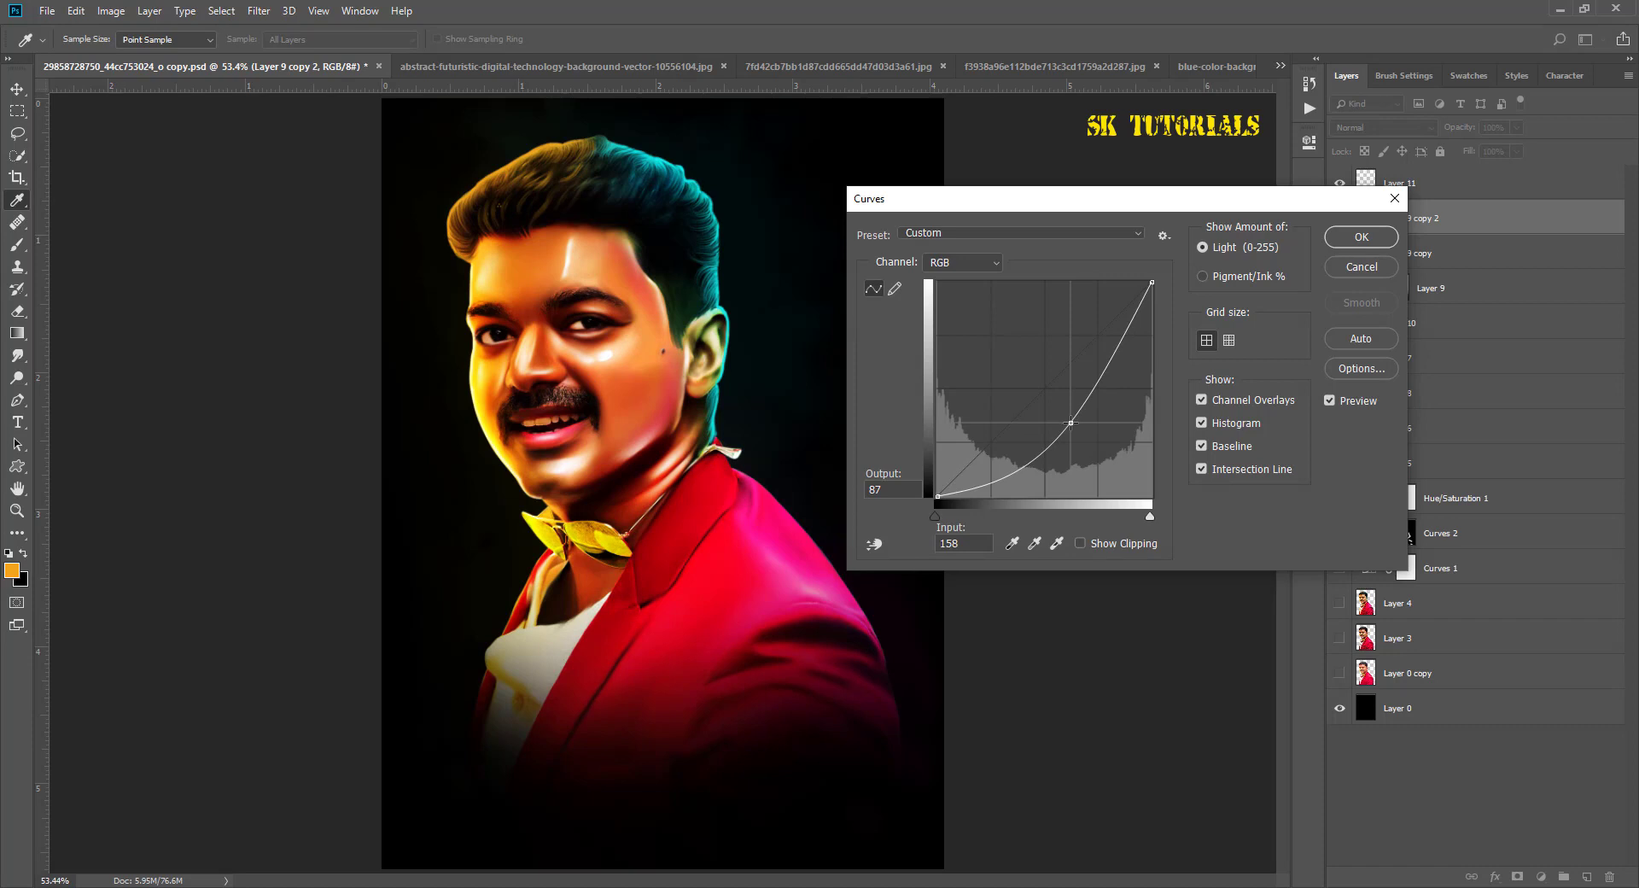
{"action": "left_click", "coordinate": [1362, 236]}
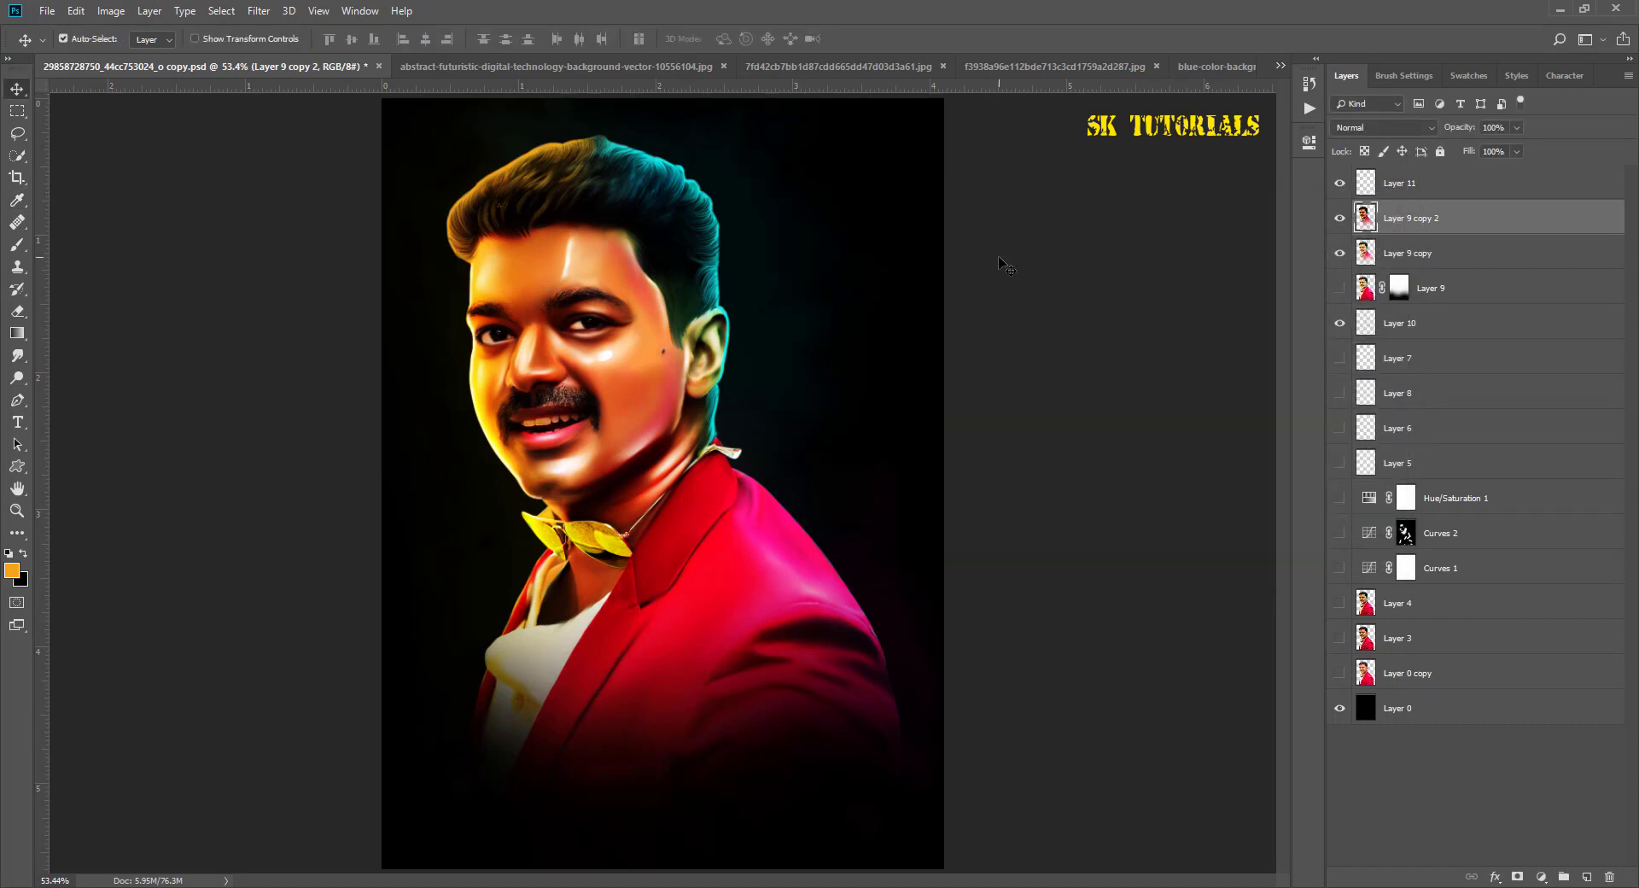
Step: Erase the darkening from the jacket shoulder, face, neck, forehead, cheek and ear
{"action": "key", "text": "l"}
{"action": "left_click", "coordinate": [1340, 217]}
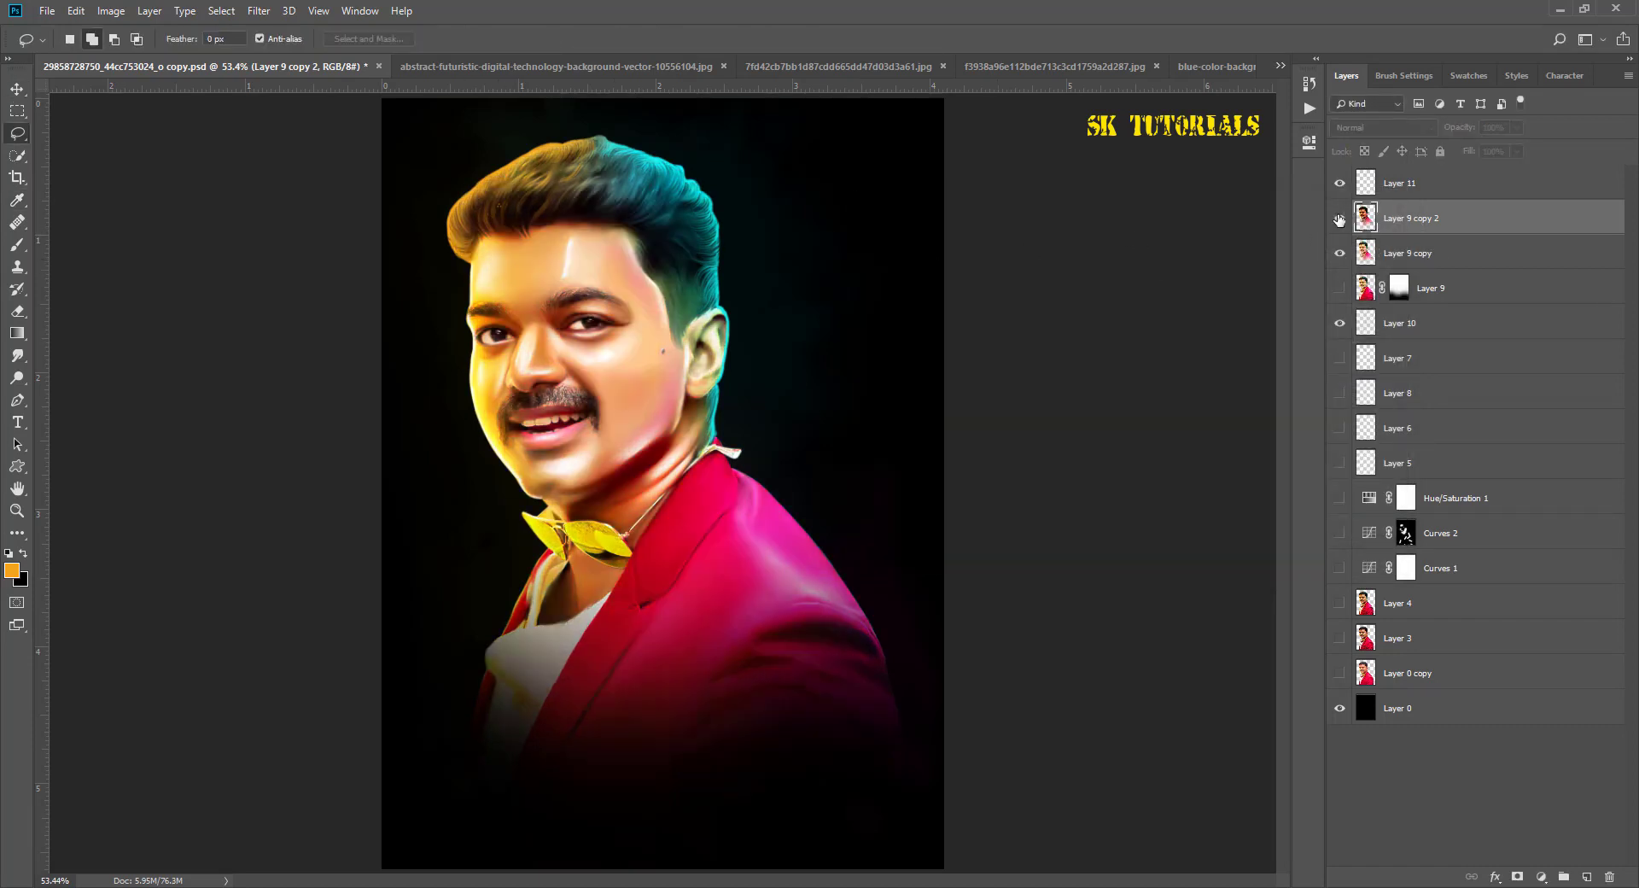
{"action": "left_click", "coordinate": [1339, 218]}
{"action": "key", "text": "e"}
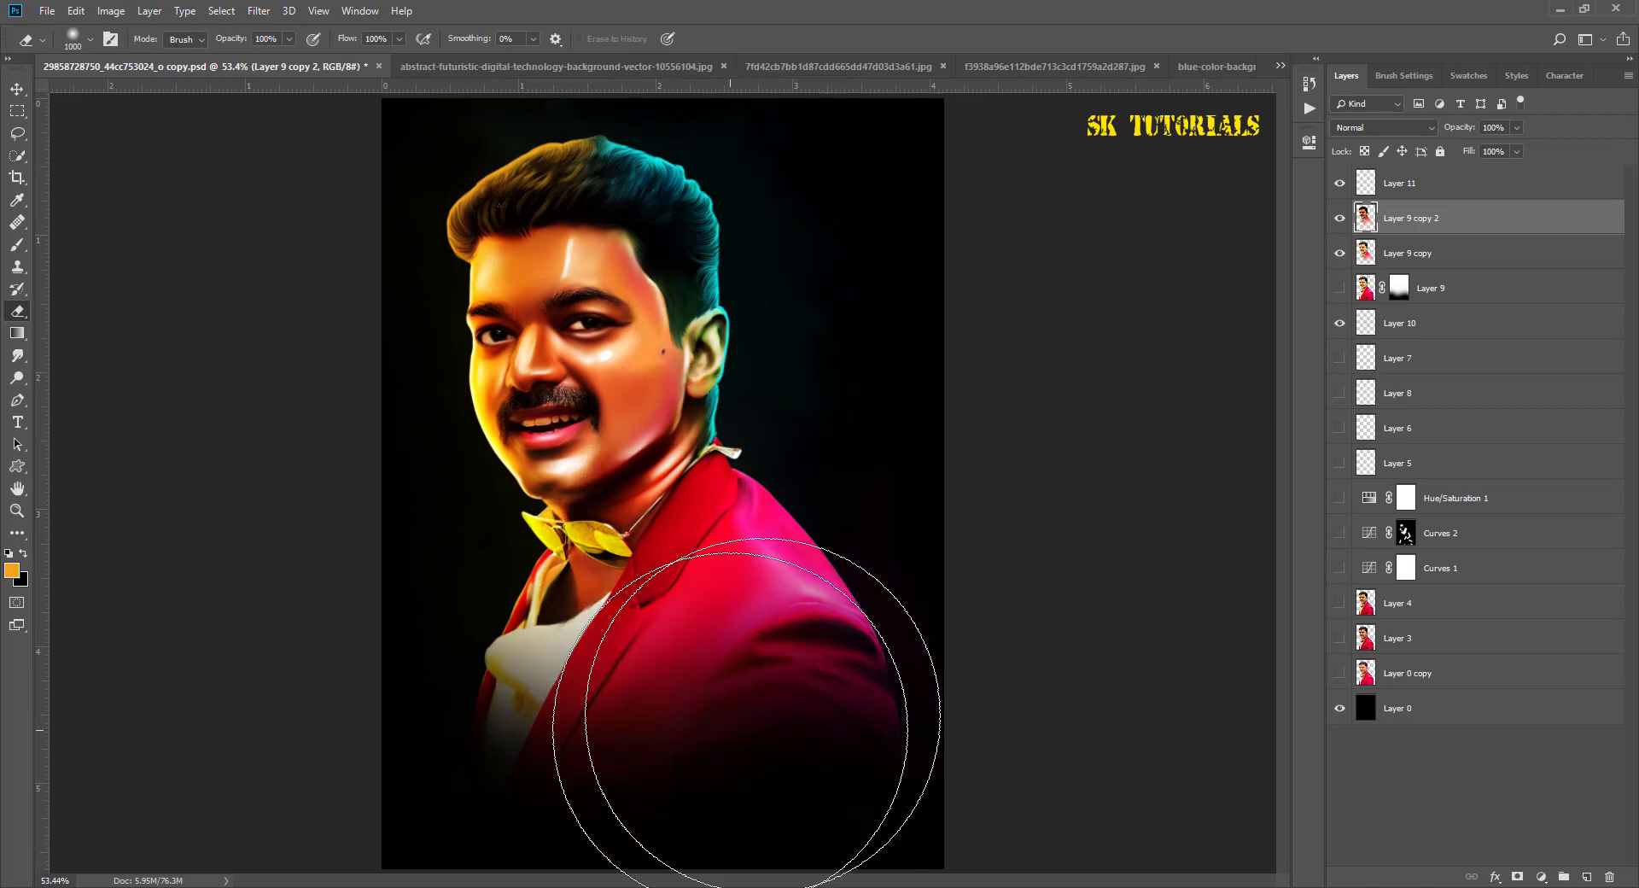
{"action": "left_click_drag", "start_coordinate": [746, 533], "coordinate": [786, 683]}
{"action": "key", "text": "bracketleft"}
{"action": "key", "text": "bracketleft"}
{"action": "key", "text": "bracketleft"}
{"action": "key", "text": "bracketleft"}
{"action": "key", "text": "bracketleft"}
{"action": "key", "text": "bracketleft"}
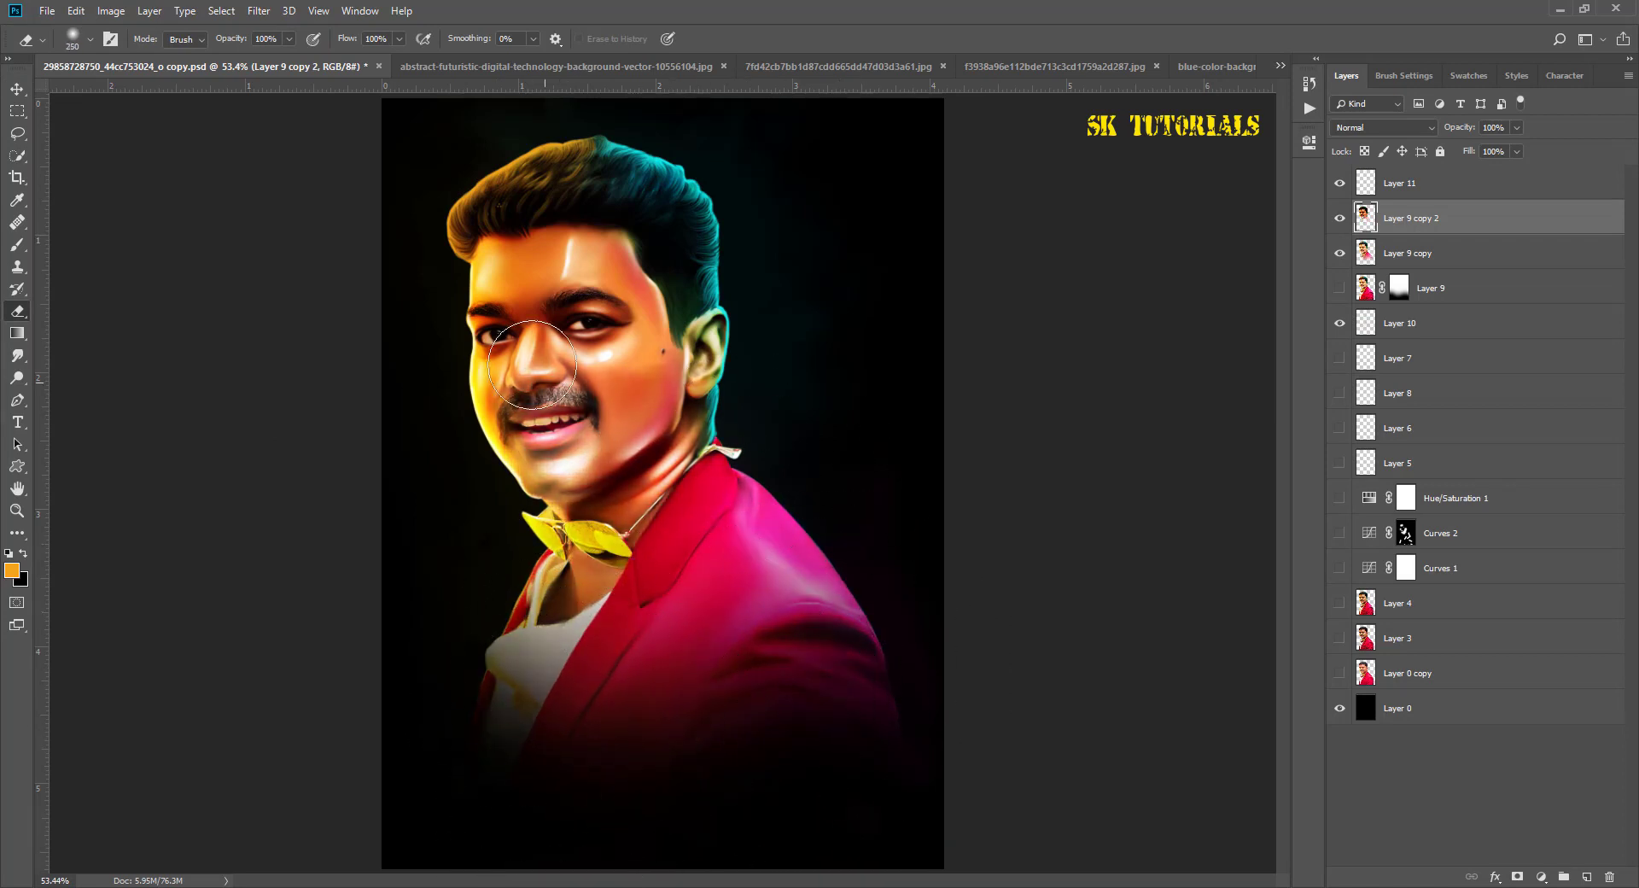
{"action": "mouse_move", "coordinate": [555, 512]}
{"action": "left_mouse_down"}
{"action": "mouse_move", "coordinate": [512, 325]}
{"action": "mouse_move", "coordinate": [573, 253]}
{"action": "mouse_move", "coordinate": [683, 409]}
{"action": "left_mouse_up"}
{"action": "key", "text": "bracketleft"}
{"action": "key", "text": "bracketleft"}
{"action": "key", "text": "bracketleft"}
{"action": "mouse_move", "coordinate": [708, 341]}
{"action": "left_mouse_down"}
{"action": "mouse_move", "coordinate": [678, 478]}
{"action": "mouse_move", "coordinate": [597, 495]}
{"action": "mouse_move", "coordinate": [631, 358]}
{"action": "mouse_move", "coordinate": [581, 382]}
{"action": "mouse_move", "coordinate": [496, 290]}
{"action": "mouse_move", "coordinate": [581, 252]}
{"action": "left_mouse_up"}
Step: Enlarge the eraser to 300 and toggle Layer 9 copy 2 to compare results
{"action": "key", "text": "bracketright"}
{"action": "key", "text": "bracketright"}
{"action": "key", "text": "bracketright"}
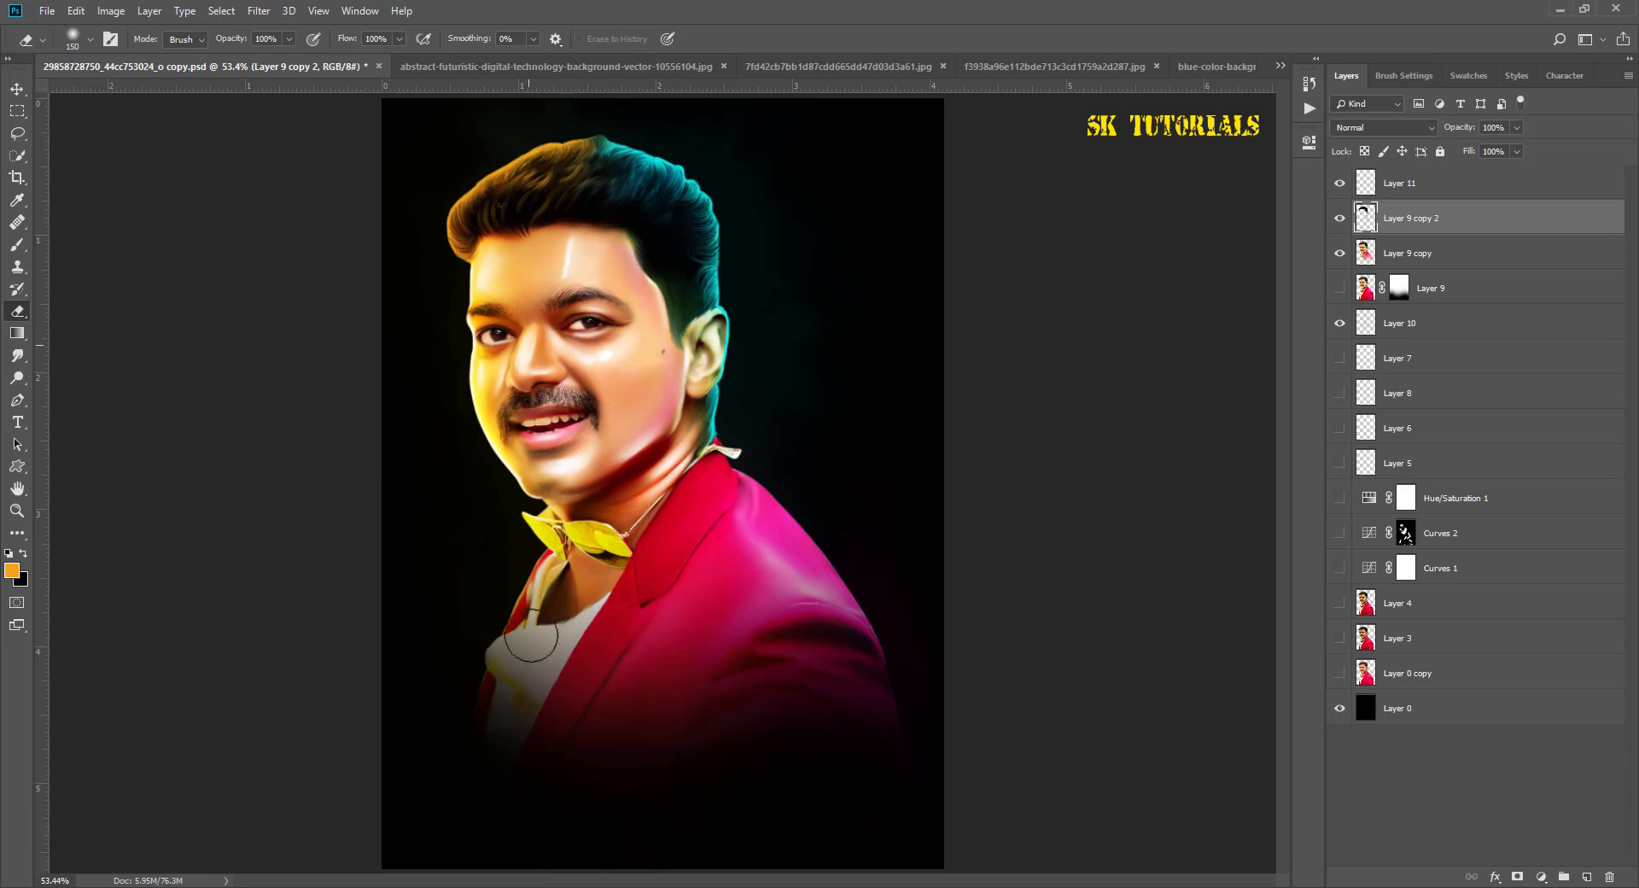
{"action": "key", "text": "bracketright"}
{"action": "key", "text": "bracketright"}
{"action": "key", "text": "bracketright"}
{"action": "left_click", "coordinate": [1339, 219]}
{"action": "left_click", "coordinate": [1338, 219]}
{"action": "left_click", "coordinate": [1339, 218]}
{"action": "left_click", "coordinate": [1338, 218]}
{"action": "key", "text": "v"}
{"action": "scroll", "coordinate": [648, 446], "scroll_direction": "up", "scroll_amount": 5, "text": "alt"}
{"action": "left_click_drag", "start_coordinate": [649, 445], "coordinate": [637, 389]}
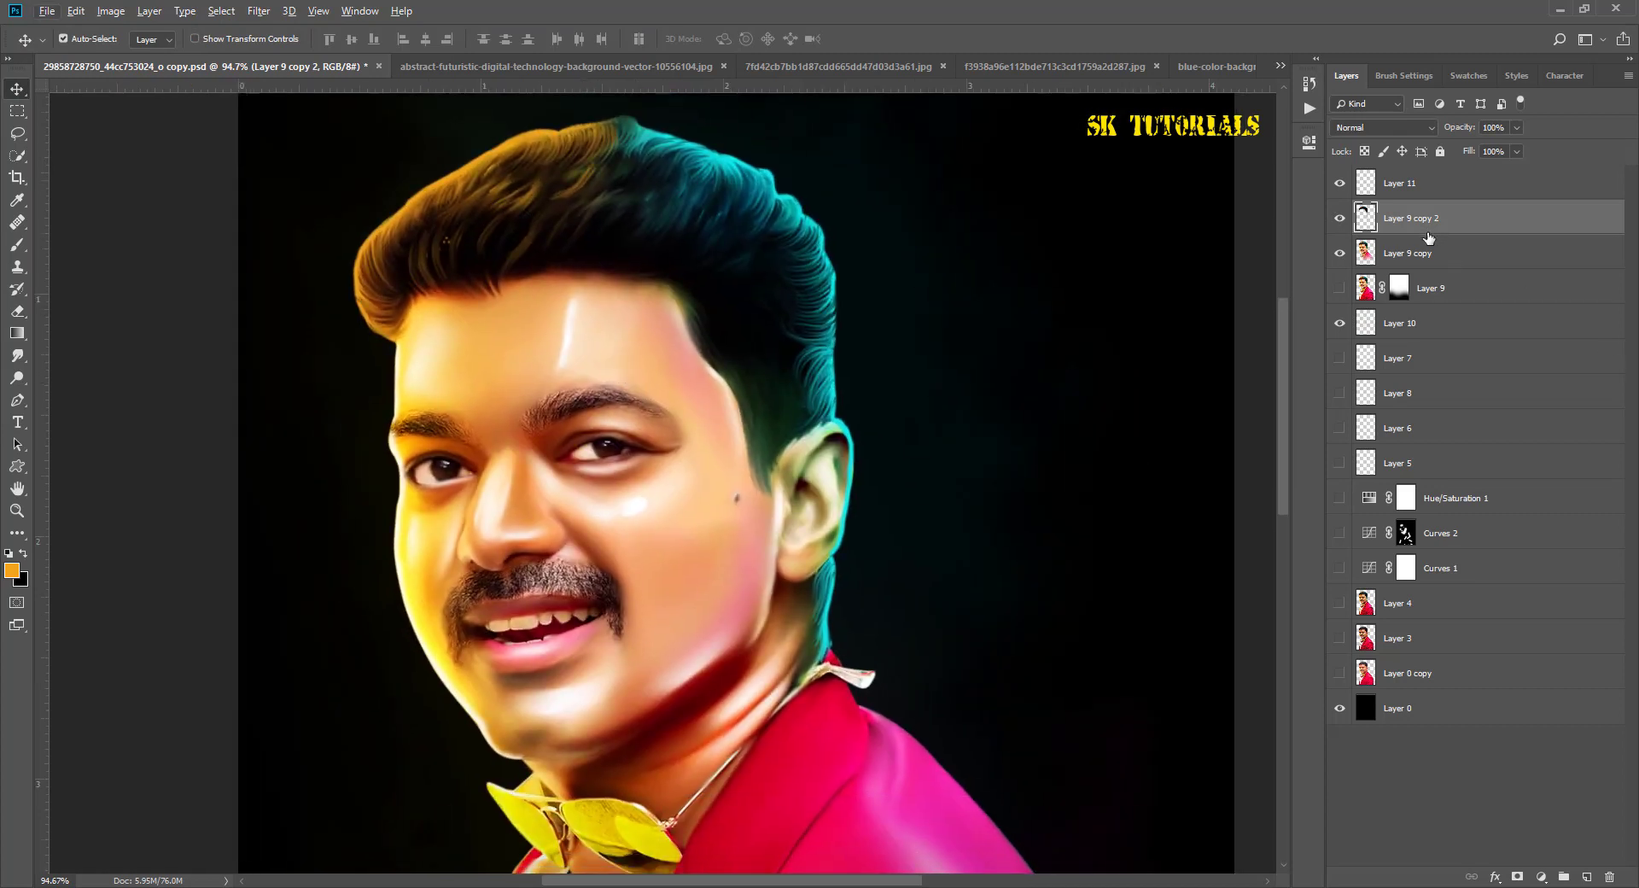
Step: Add a new empty layer and sample cyan from the hair as the foreground colour
{"action": "left_click", "coordinate": [1587, 877]}
{"action": "left_click", "coordinate": [10, 572]}
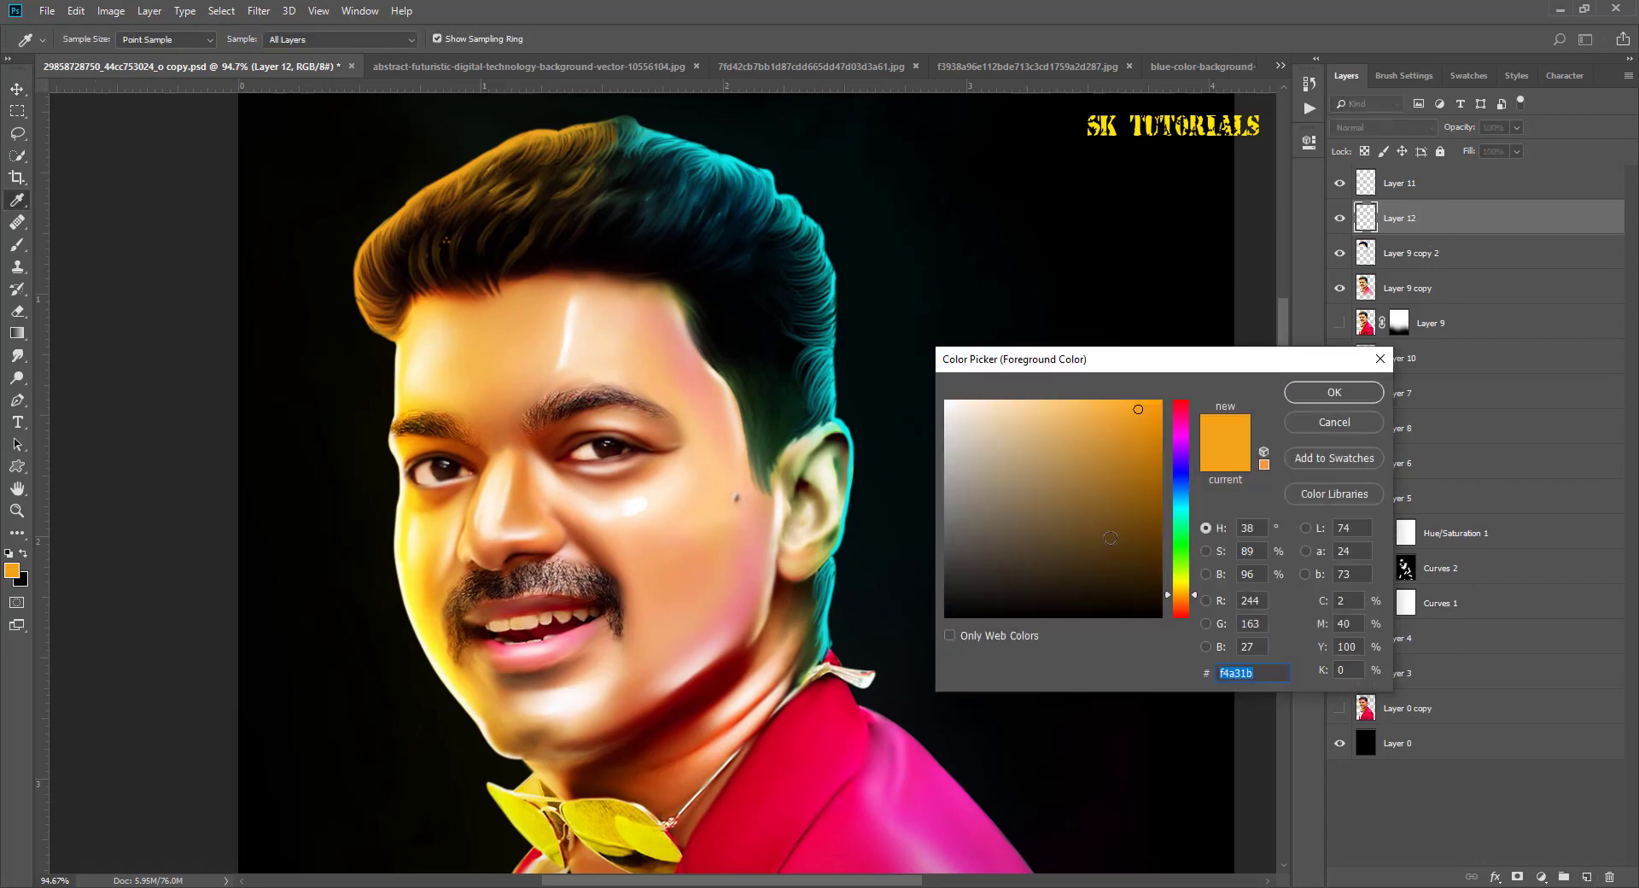
{"action": "left_click", "coordinate": [726, 183]}
{"action": "left_click", "coordinate": [1334, 392]}
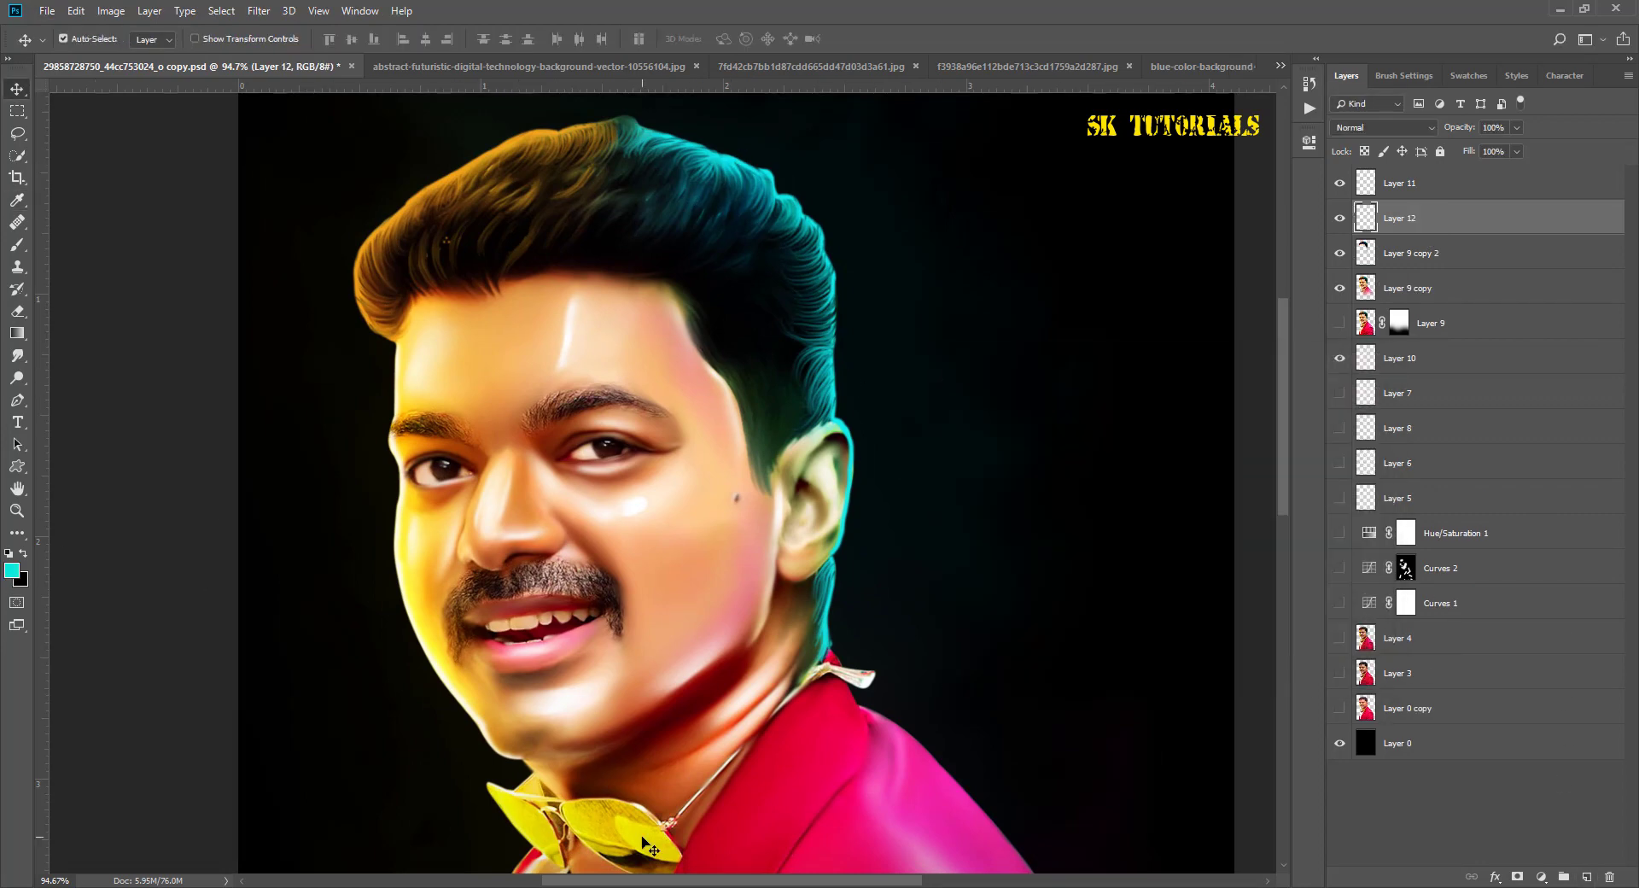
Step: Set up a soft 100 px cyan brush at 51% opacity, undoing a too-bright dab
{"action": "key", "text": "b"}
{"action": "right_click", "coordinate": [729, 634]}
{"action": "key", "text": "Escape"}
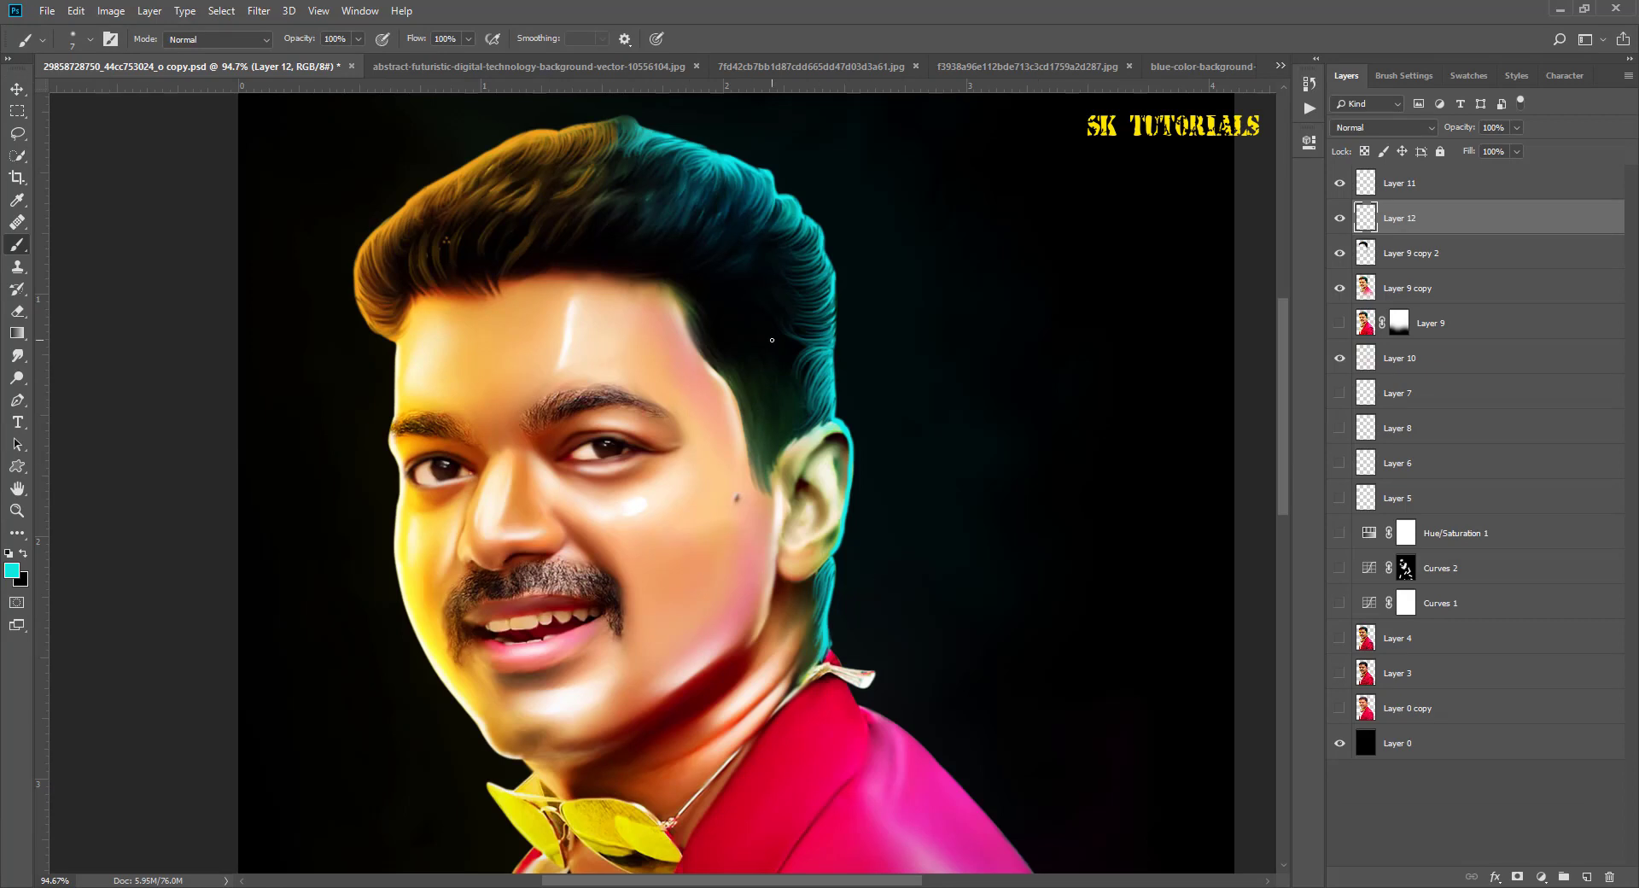
{"action": "key", "text": "bracketright"}
{"action": "key", "text": "bracketright"}
{"action": "key", "text": "bracketright"}
{"action": "key", "text": "bracketright"}
{"action": "key", "text": "bracketright"}
{"action": "key", "text": "bracketright"}
{"action": "mouse_move", "coordinate": [744, 314]}
{"action": "left_mouse_down"}
{"action": "mouse_move", "coordinate": [763, 349]}
{"action": "mouse_move", "coordinate": [663, 212]}
{"action": "mouse_move", "coordinate": [623, 187]}
{"action": "left_mouse_up"}
{"action": "key", "text": "ctrl+z"}
{"action": "key", "text": "5"}
{"action": "key", "text": "1"}
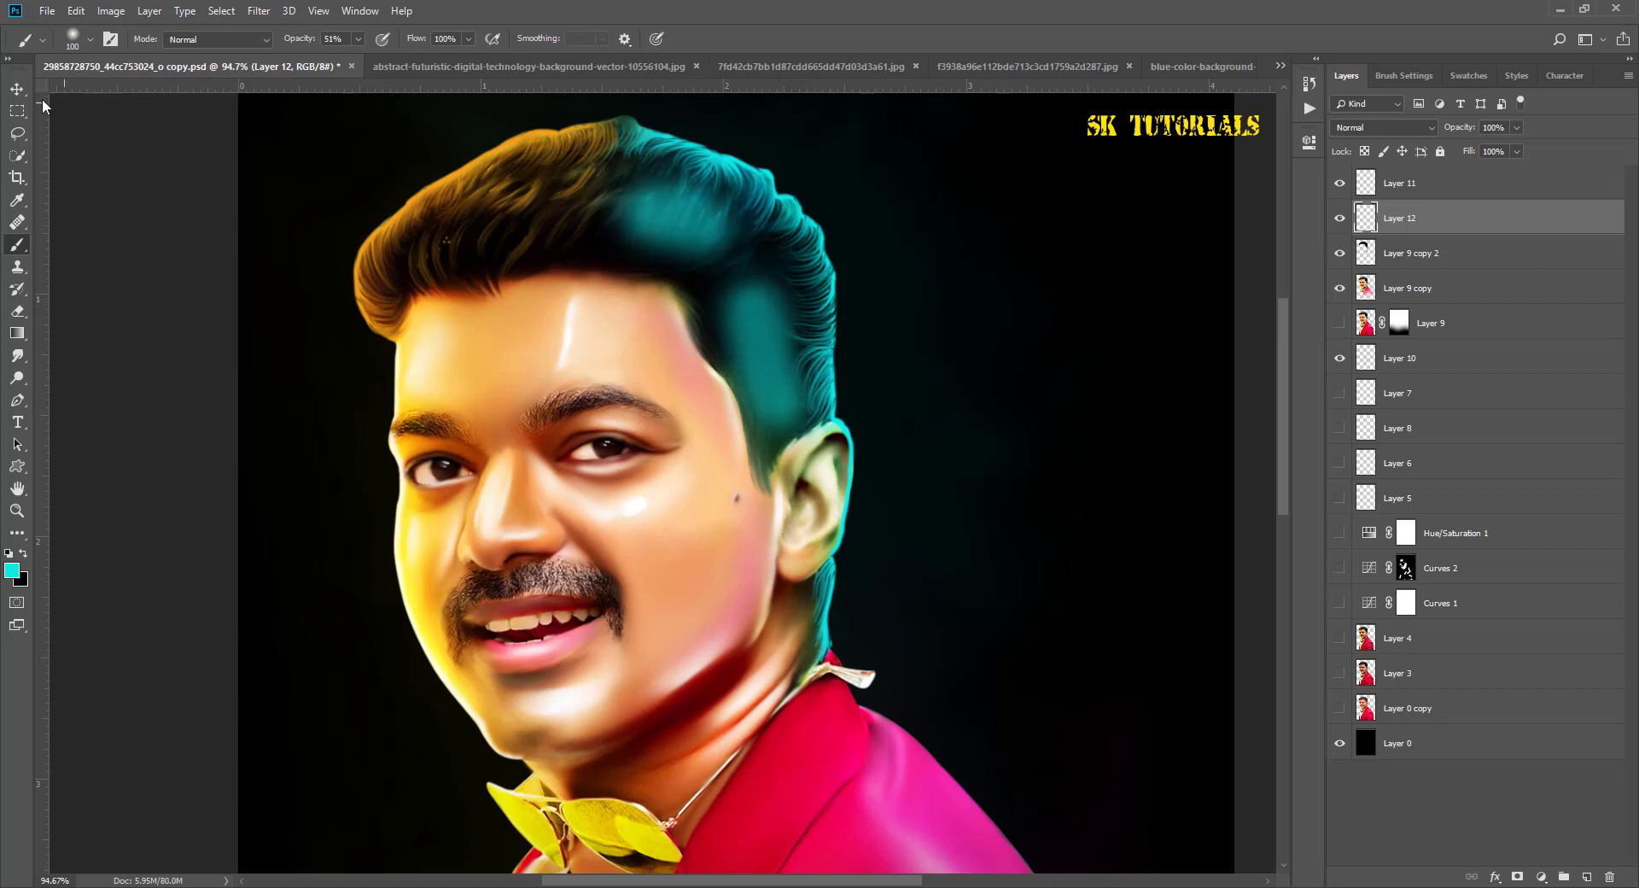
Step: Blend Layer 12's cyan glow as Overlay at 78% opacity
{"action": "key", "text": "v"}
{"action": "left_click", "coordinate": [1383, 127]}
{"action": "left_click", "coordinate": [1349, 336]}
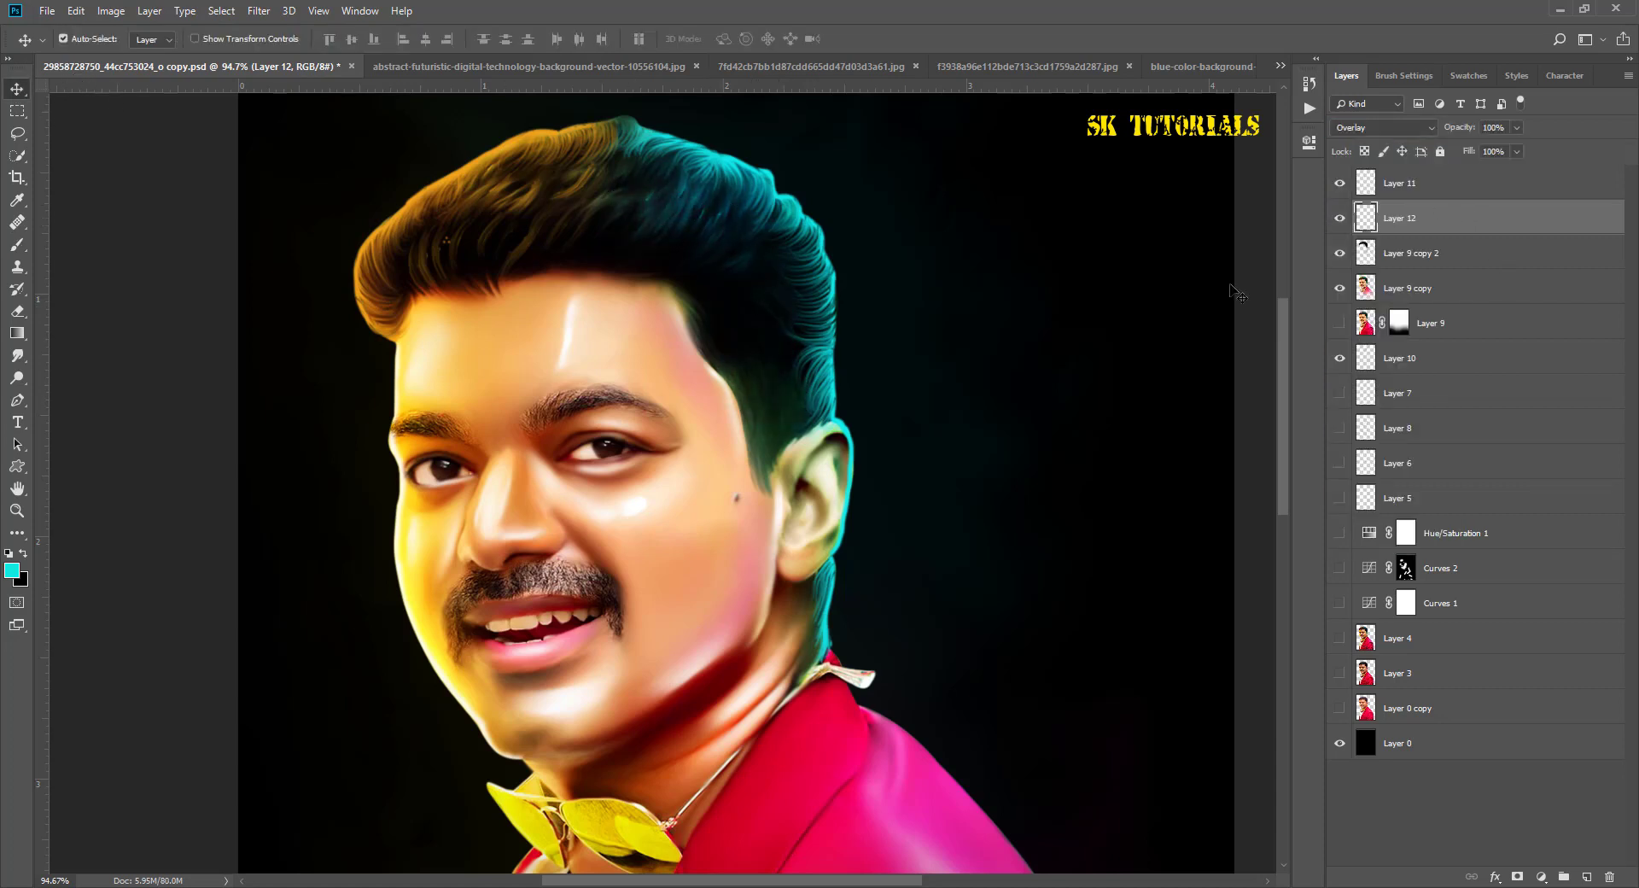
{"action": "scroll", "coordinate": [824, 448], "scroll_direction": "down", "scroll_amount": 3}
{"action": "scroll", "coordinate": [825, 448], "scroll_direction": "up", "scroll_amount": 1}
{"action": "left_click_drag", "start_coordinate": [1465, 133], "coordinate": [1444, 134]}
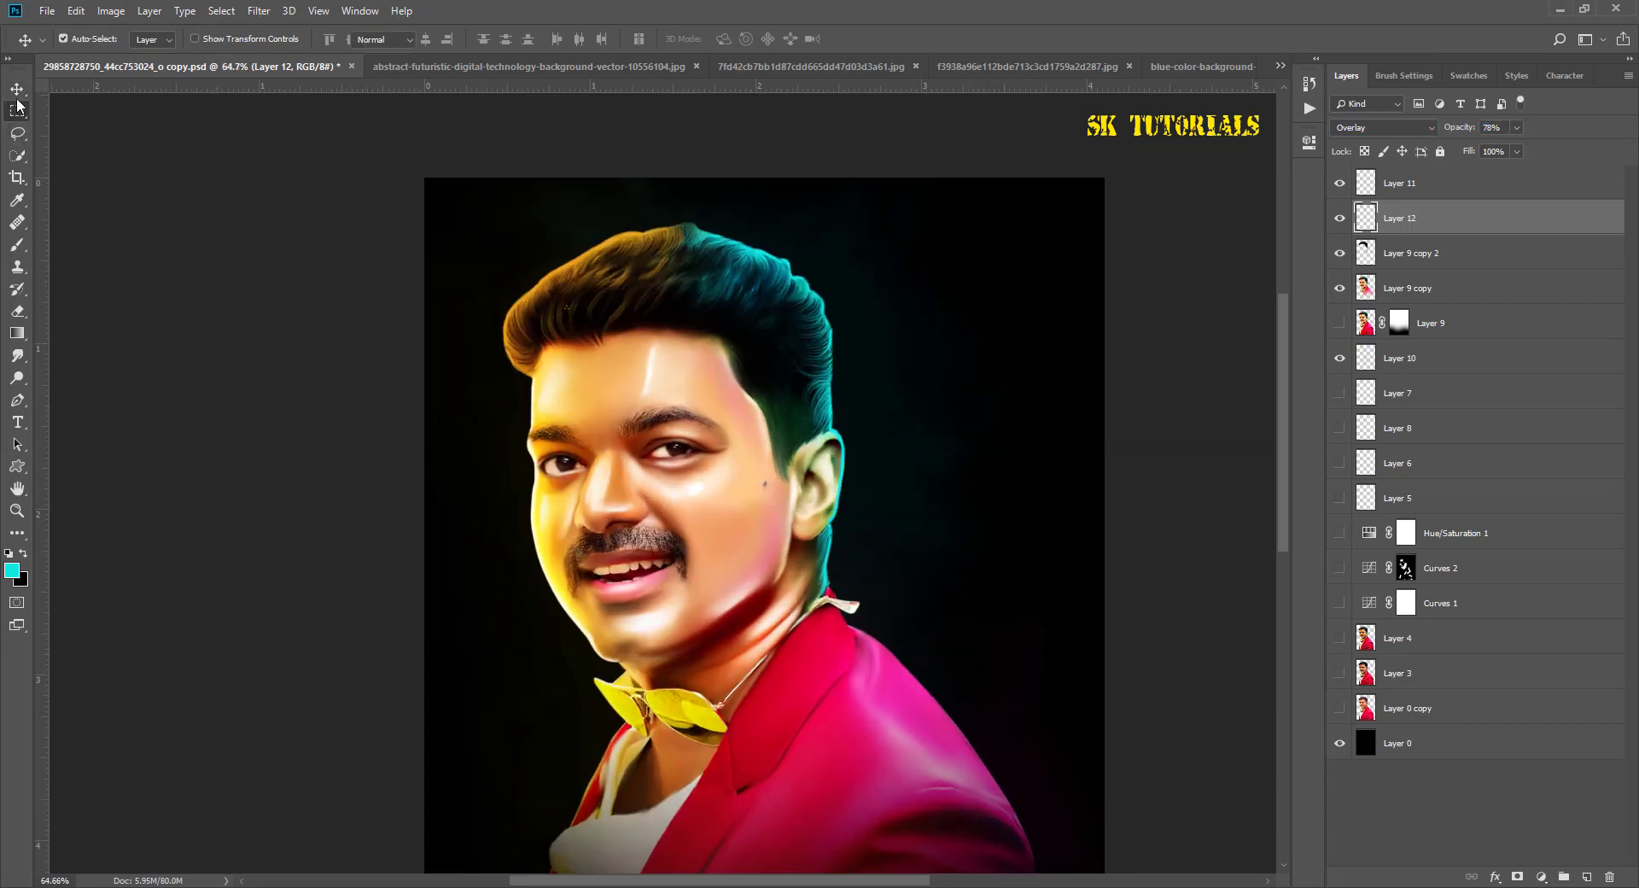
{"action": "scroll", "coordinate": [734, 356], "scroll_direction": "down", "scroll_amount": 2}
{"action": "scroll", "coordinate": [736, 357], "scroll_direction": "up", "scroll_amount": 1}
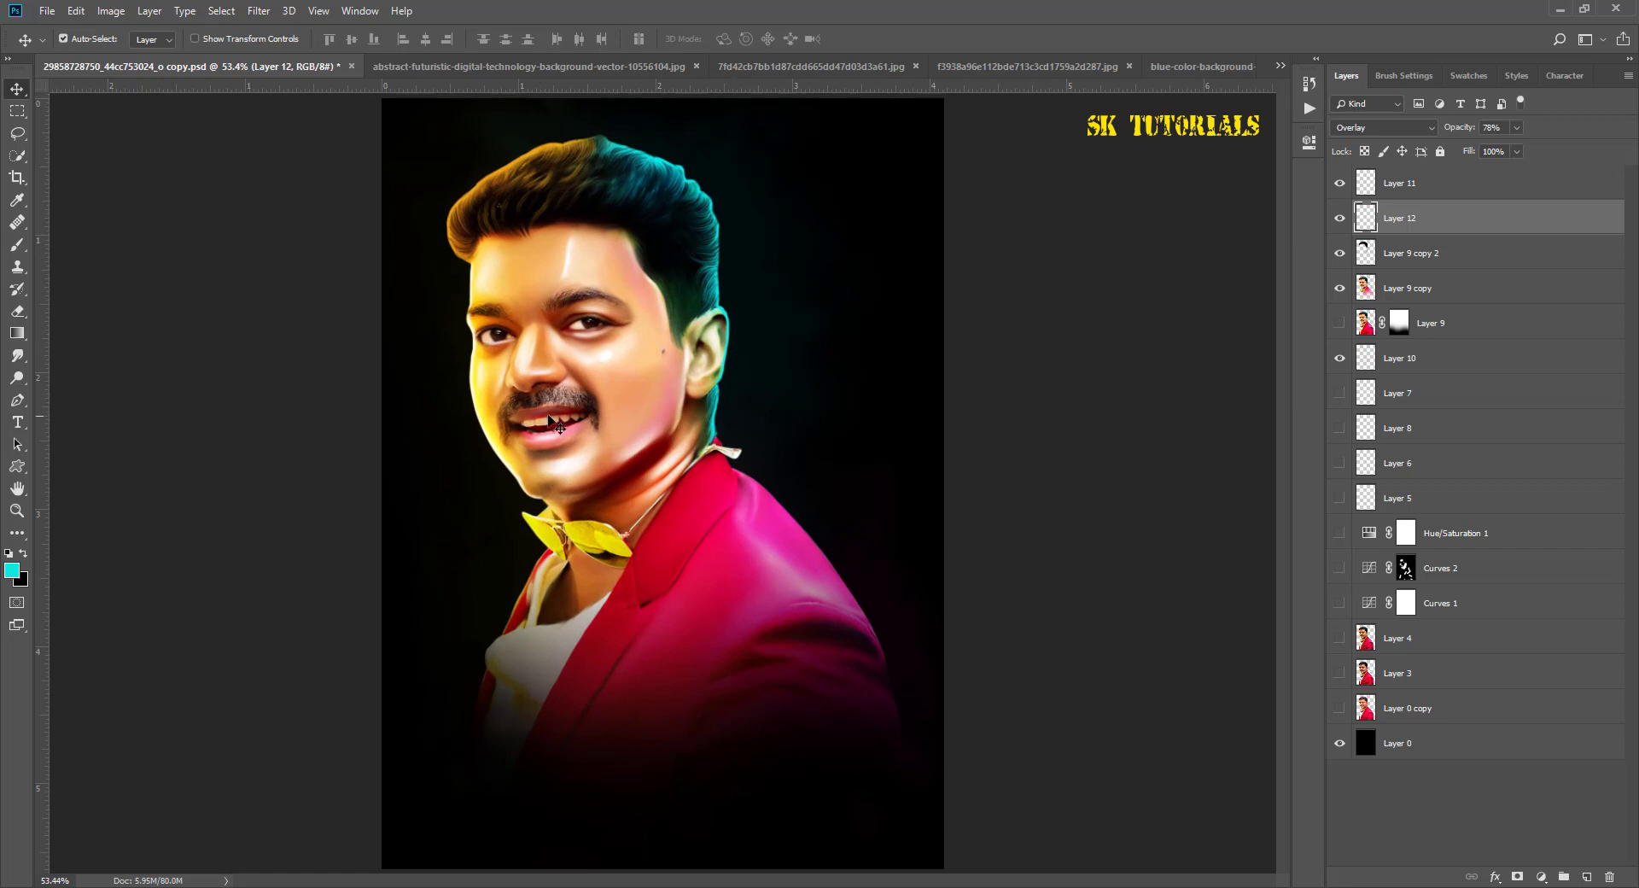
{"action": "scroll", "coordinate": [559, 424], "scroll_direction": "up", "scroll_amount": 2}
{"action": "scroll", "coordinate": [559, 424], "scroll_direction": "up", "scroll_amount": 2}
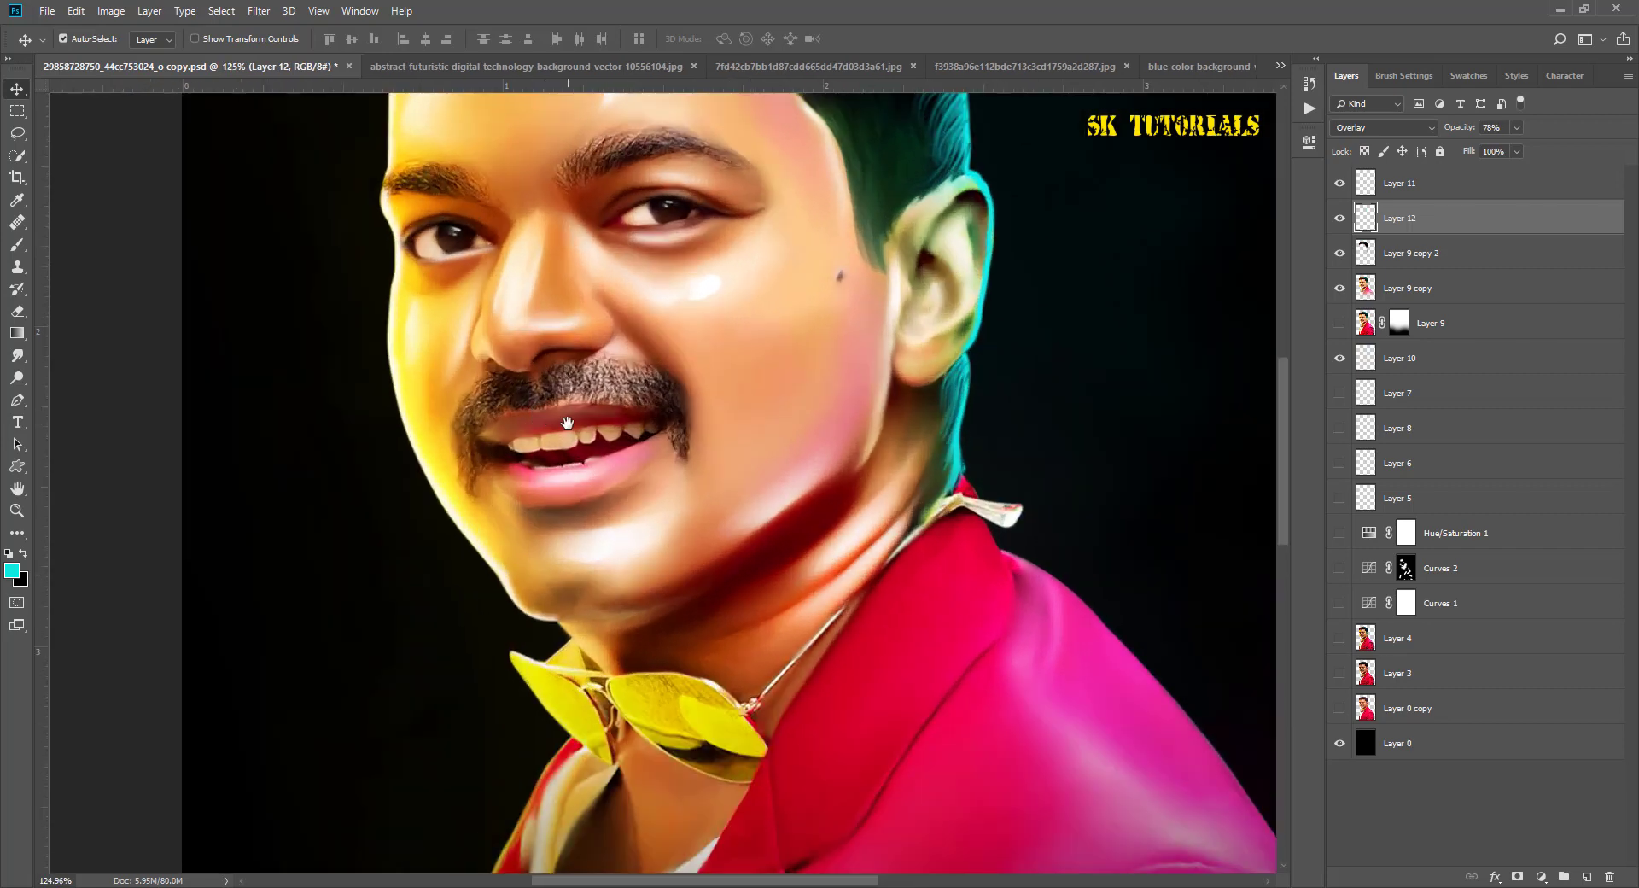
{"action": "scroll", "coordinate": [559, 424], "scroll_direction": "up", "scroll_amount": 1}
Step: Select Layer 9 copy, show its face shading and compare it toggled on and off
{"action": "left_click", "coordinate": [1400, 288]}
{"action": "left_click", "coordinate": [1340, 290]}
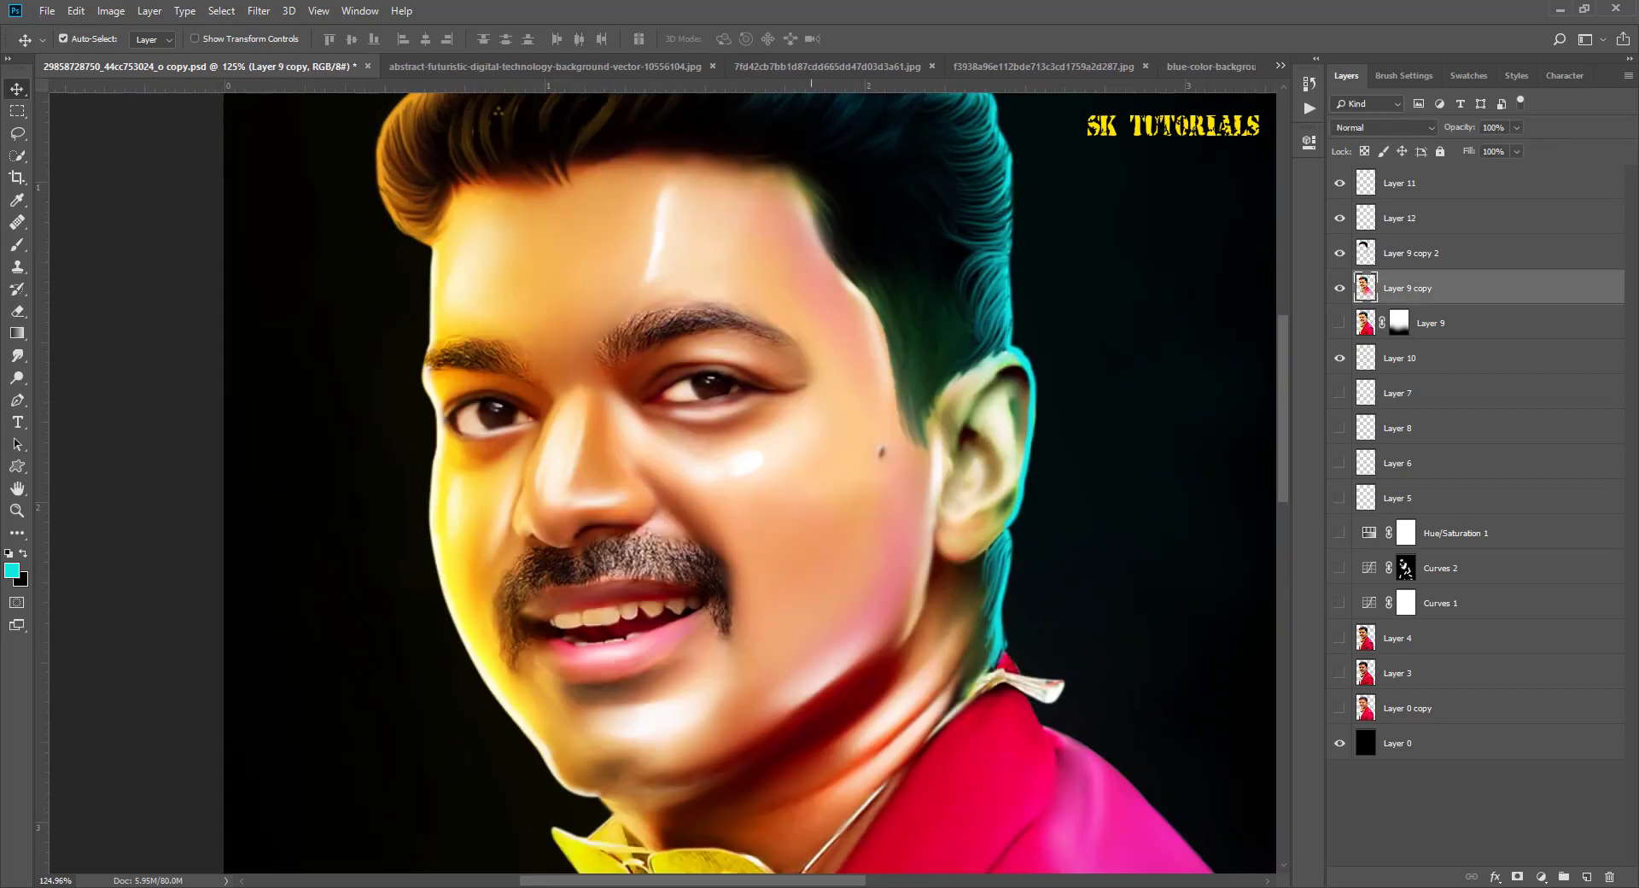
{"action": "left_click", "coordinate": [1339, 253]}
{"action": "left_click", "coordinate": [1339, 253]}
Step: Pick the Smudge tool with the 65 px Skin brush at lowered strength
{"action": "left_click", "coordinate": [17, 355]}
{"action": "right_click", "coordinate": [329, 366]}
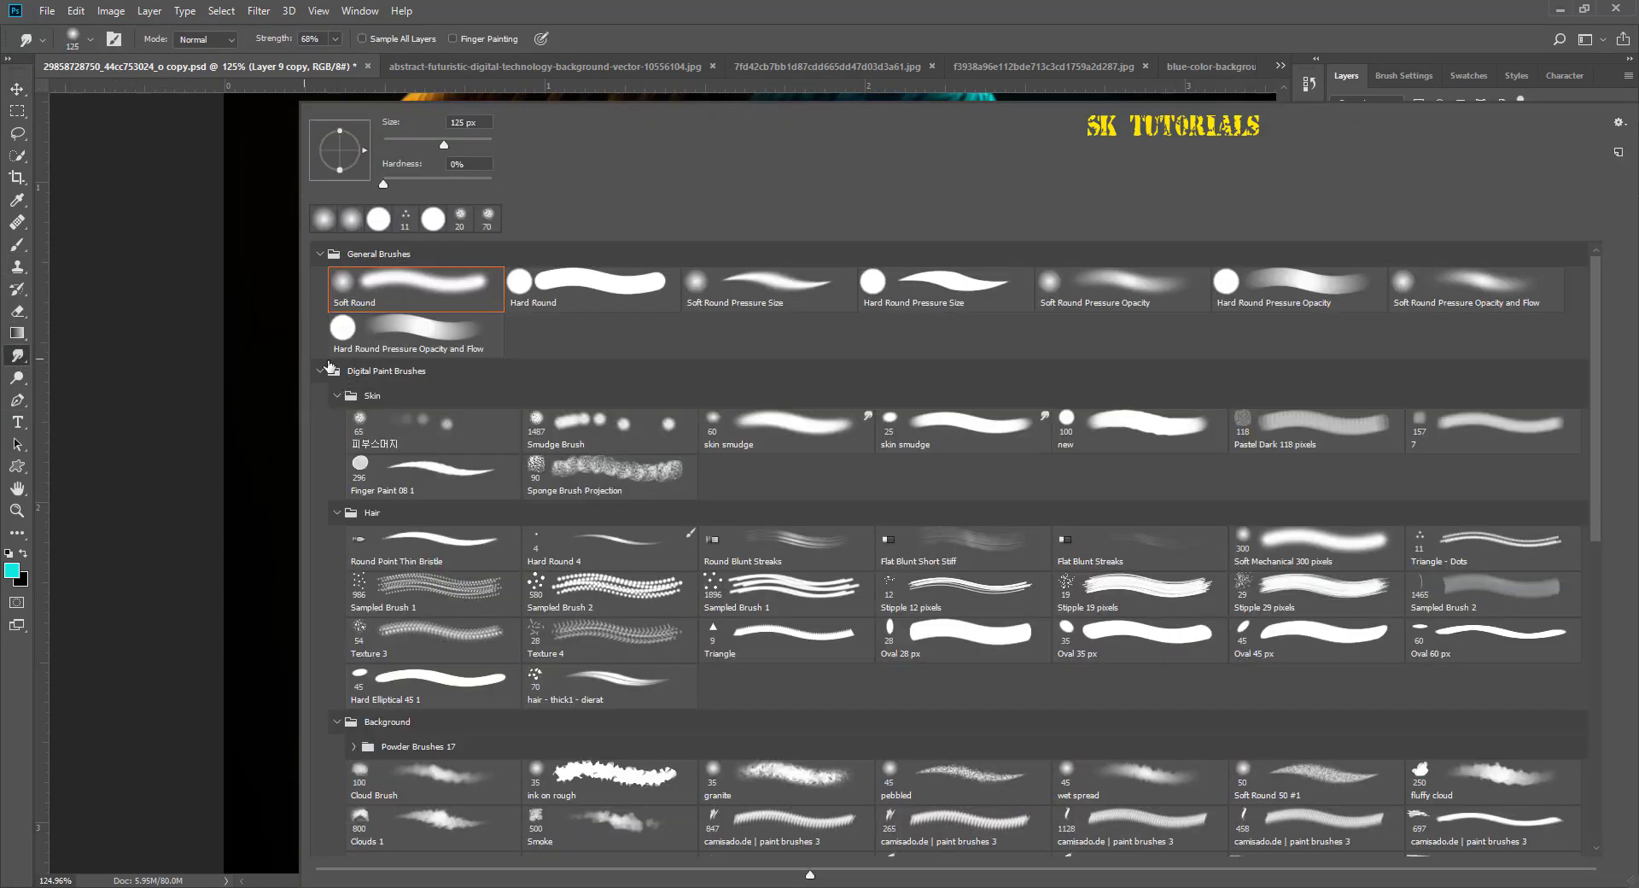
{"action": "double_click", "coordinate": [396, 428]}
{"action": "mouse_move", "coordinate": [276, 39]}
{"action": "left_mouse_down"}
{"action": "mouse_move", "coordinate": [248, 42]}
{"action": "mouse_move", "coordinate": [270, 44]}
{"action": "left_mouse_up"}
{"action": "key", "text": "bracketleft"}
{"action": "key", "text": "bracketleft"}
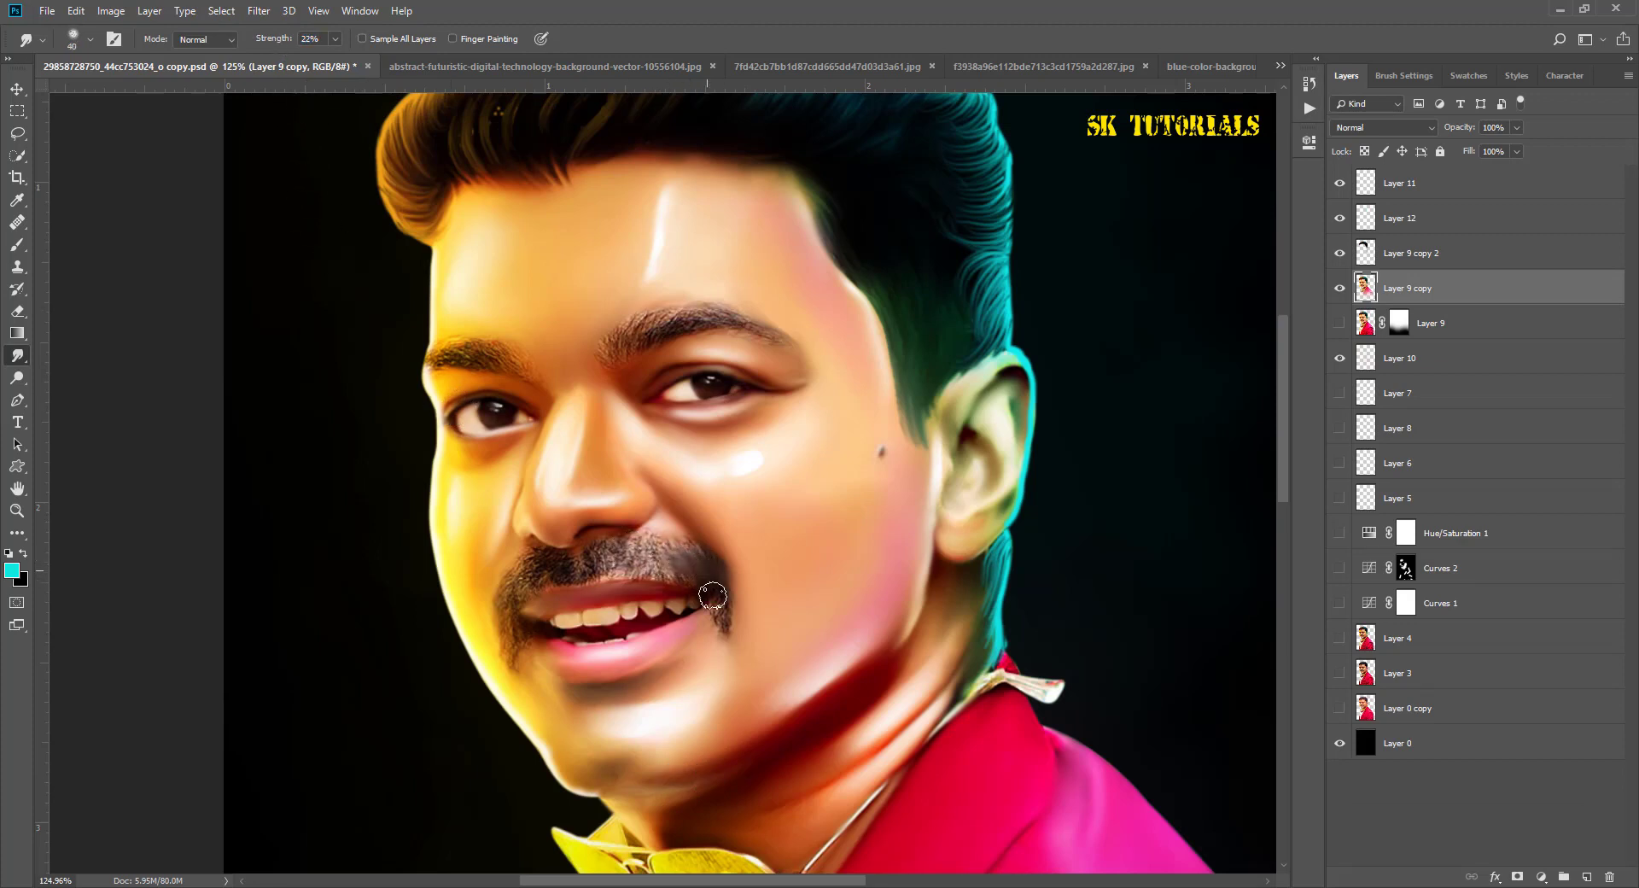
{"action": "scroll", "coordinate": [788, 447], "scroll_direction": "down", "scroll_amount": 3}
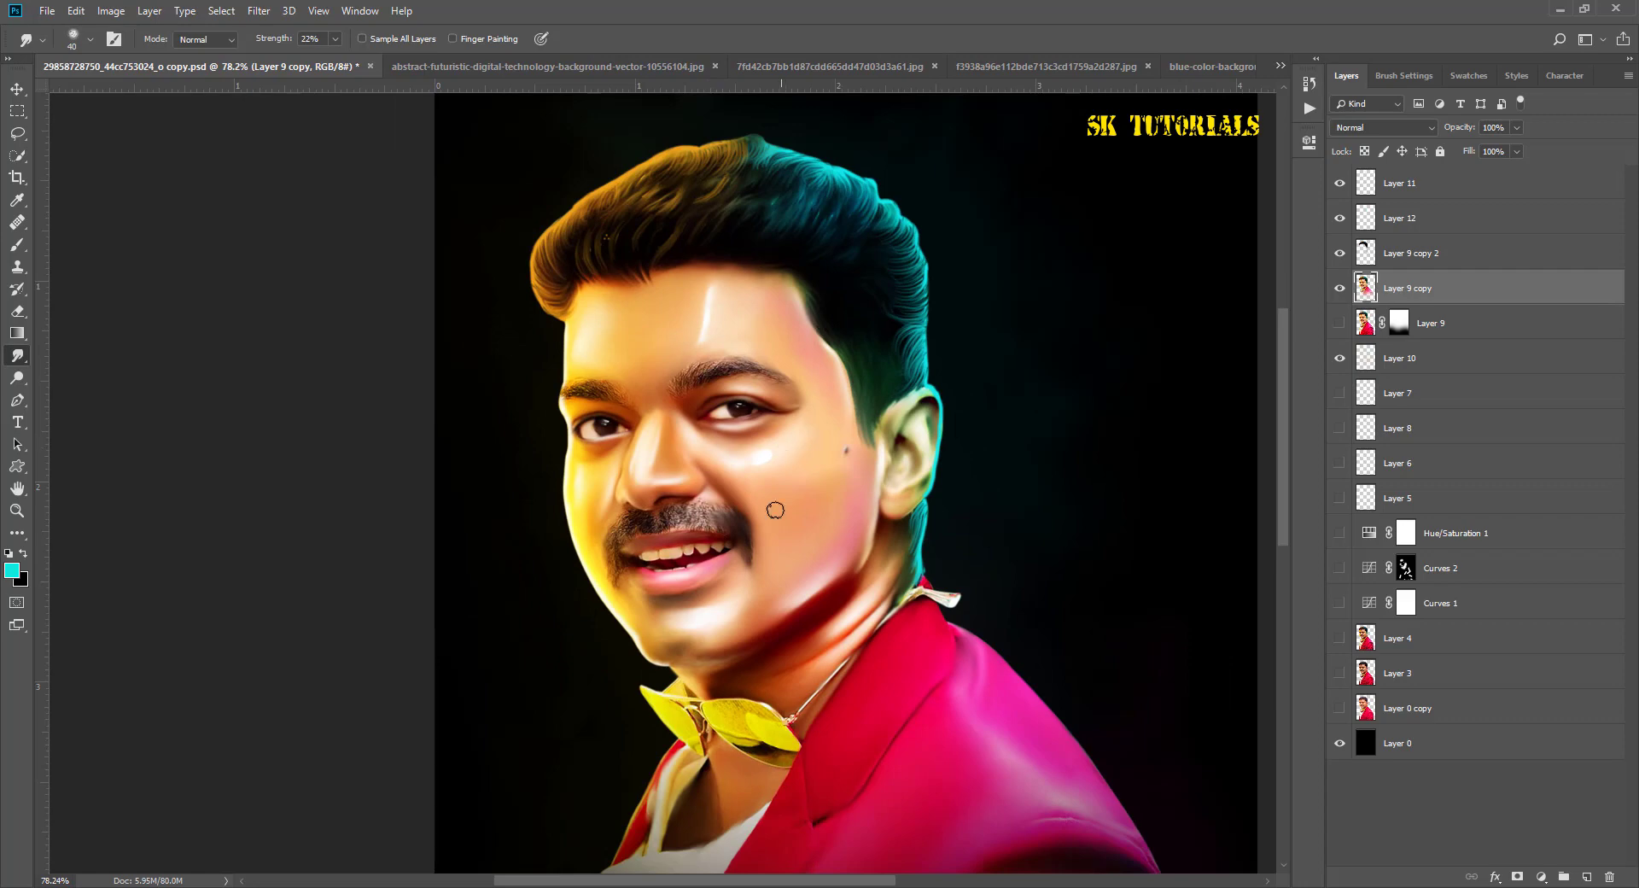
{"action": "scroll", "coordinate": [755, 525], "scroll_direction": "up", "scroll_amount": 3}
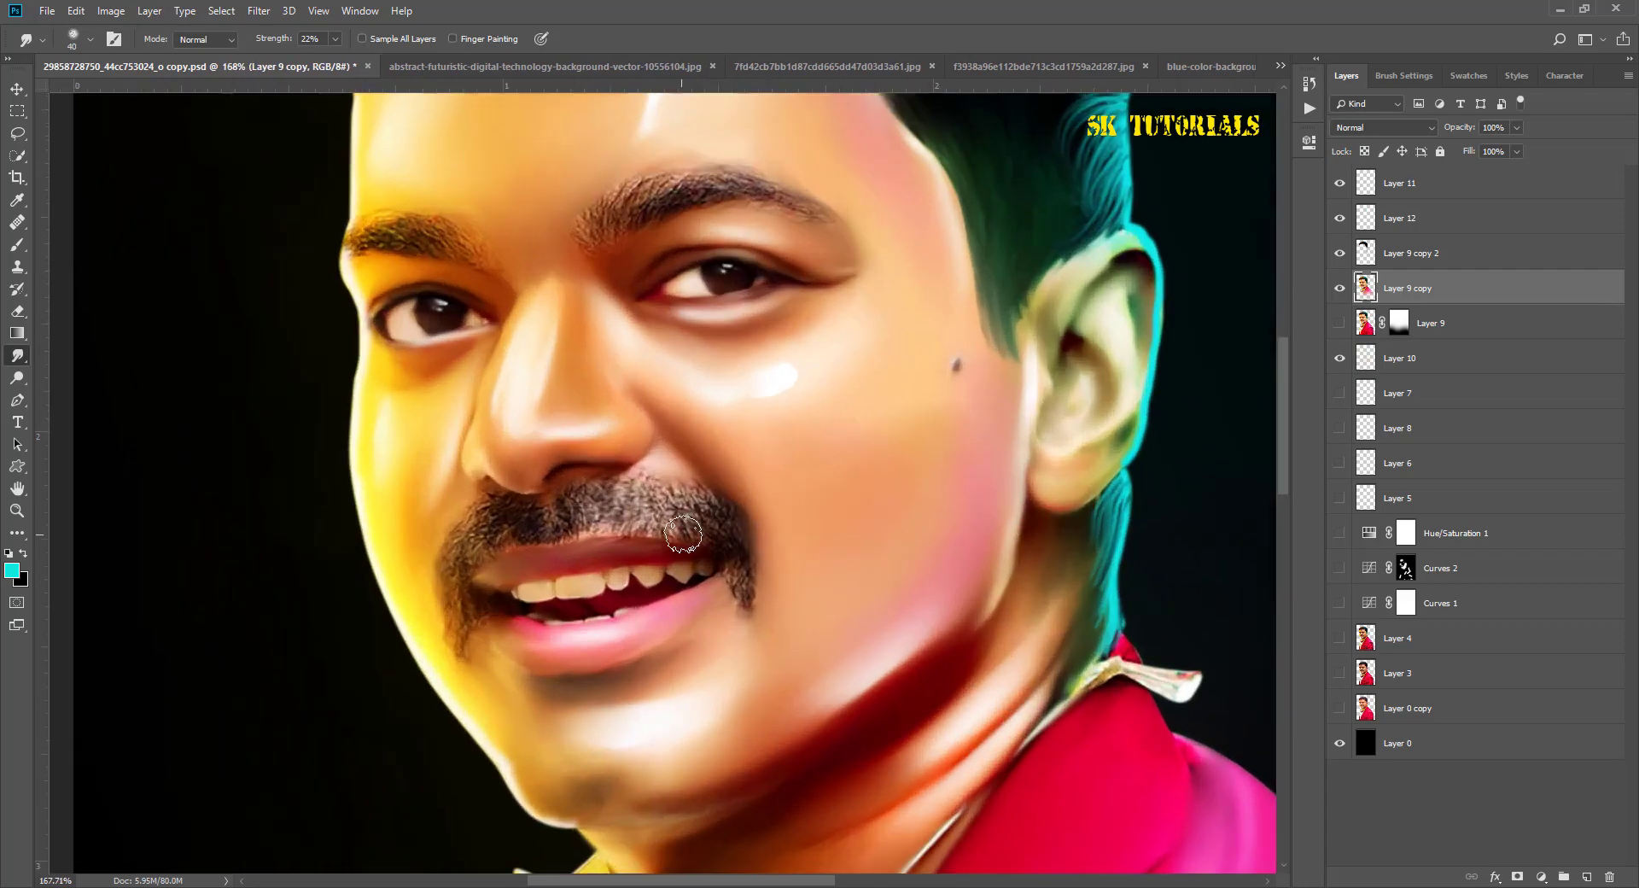
Step: Switch to an 11 px smudge brush and raise smudge strength to 74%
{"action": "right_click", "coordinate": [683, 534]}
{"action": "double_click", "coordinate": [1493, 549]}
{"action": "left_click", "coordinate": [1393, 78]}
{"action": "left_click", "coordinate": [1343, 75]}
{"action": "left_click", "coordinate": [1339, 288]}
{"action": "left_click", "coordinate": [1339, 289]}
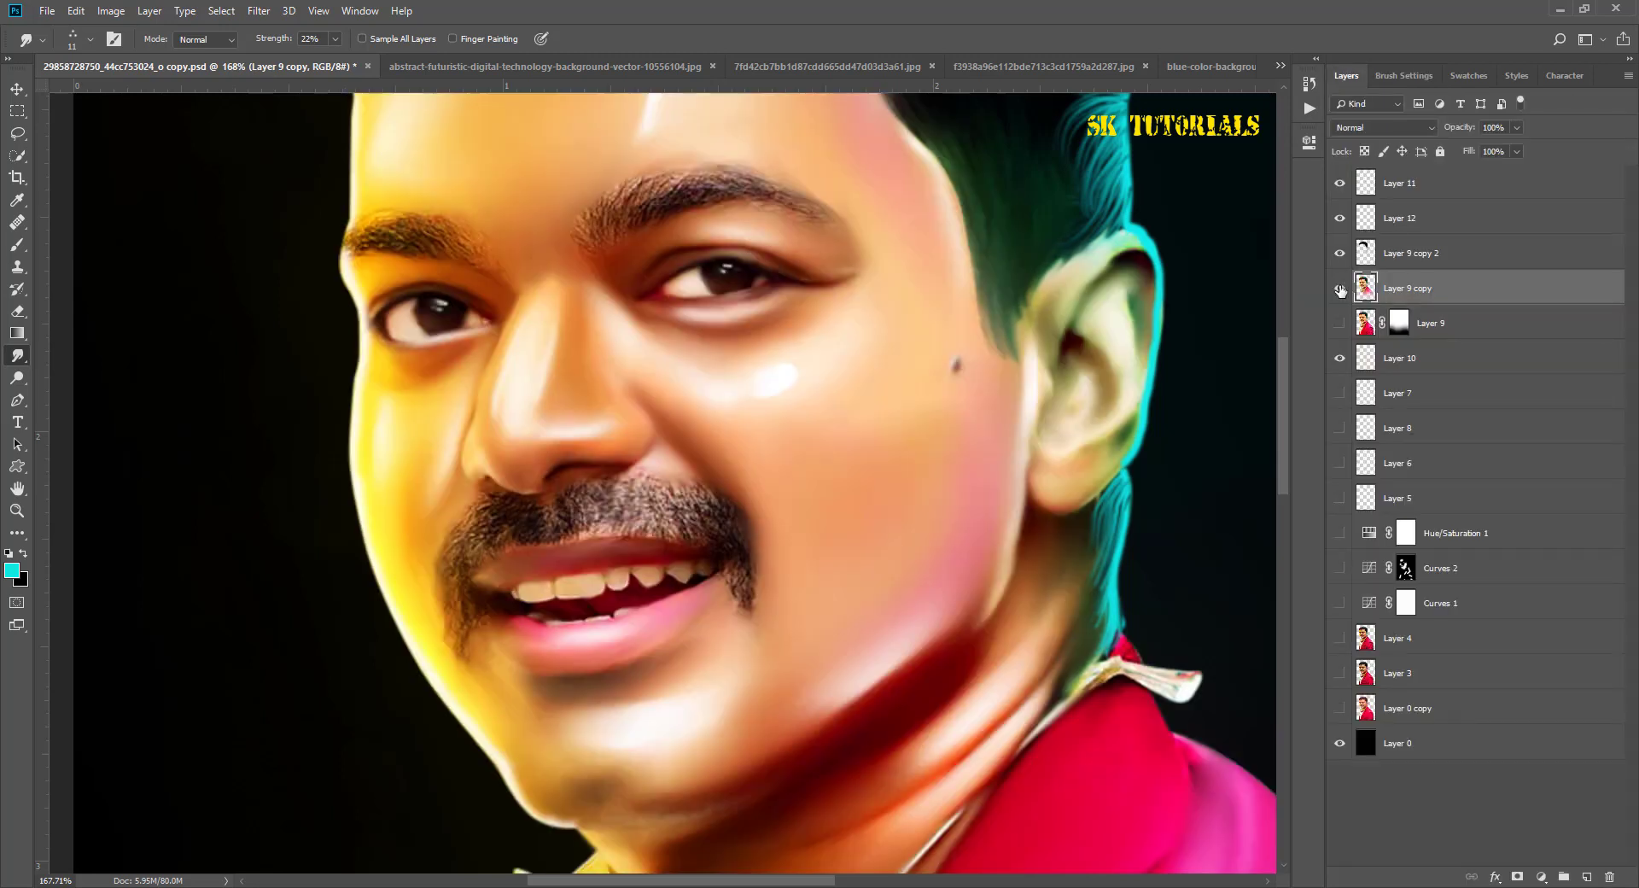
{"action": "left_click", "coordinate": [331, 40]}
{"action": "left_click_drag", "start_coordinate": [378, 62], "coordinate": [380, 61]}
{"action": "scroll", "coordinate": [597, 478], "scroll_direction": "up", "scroll_amount": 3}
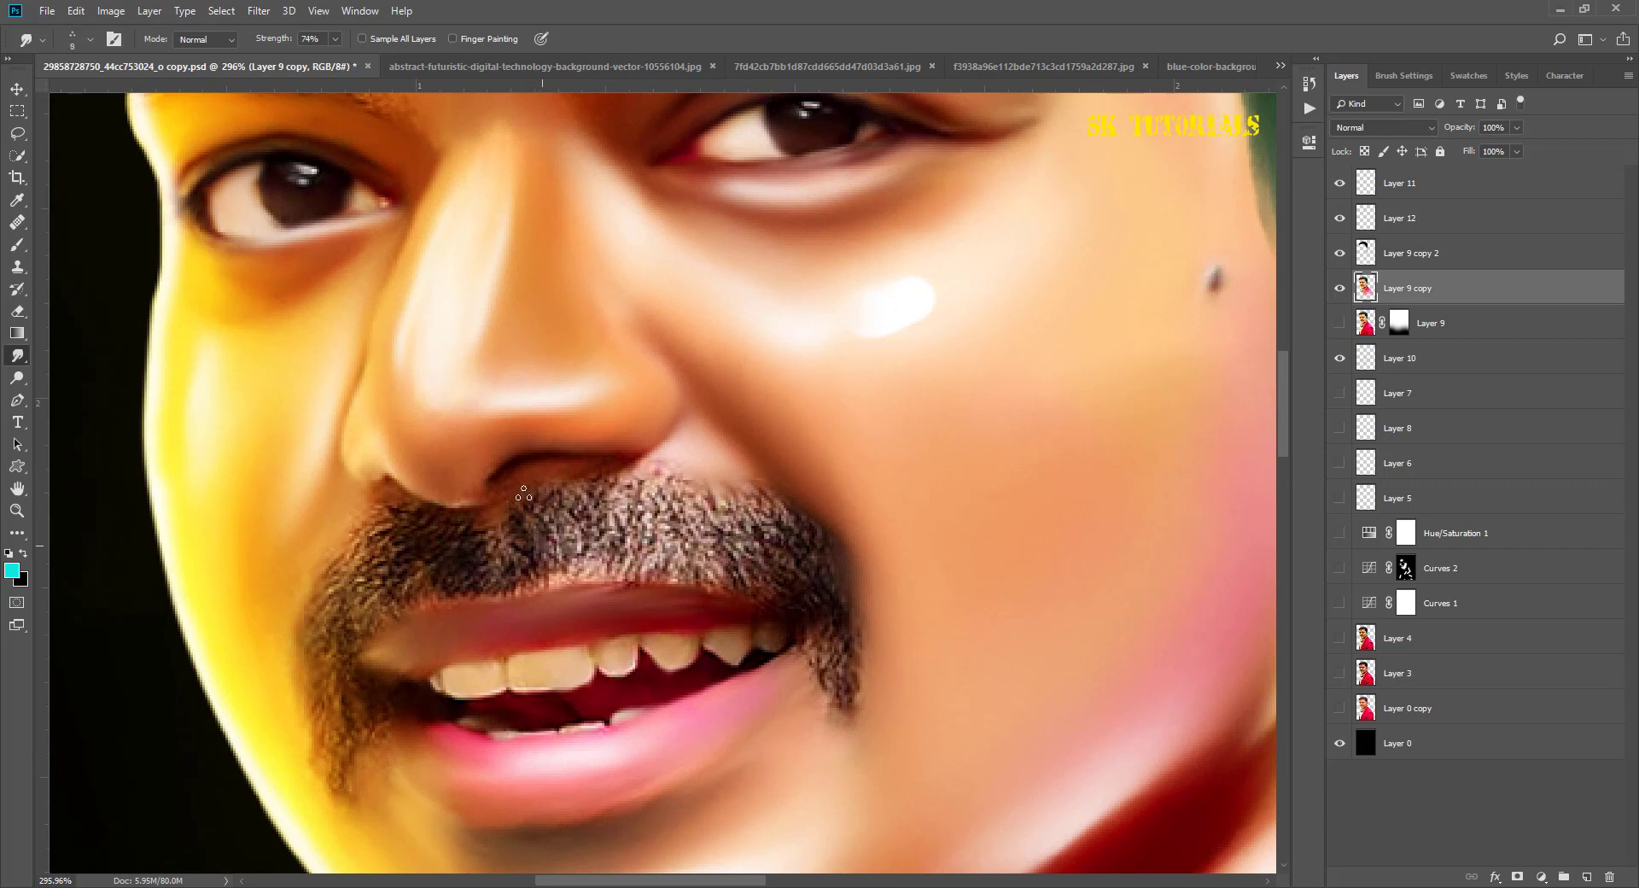
Step: Smudge the mustache below the nose and across the right side down to the lip-corner tip
{"action": "mouse_move", "coordinate": [523, 494]}
{"action": "left_mouse_down"}
{"action": "mouse_move", "coordinate": [514, 536]}
{"action": "mouse_move", "coordinate": [533, 499]}
{"action": "mouse_move", "coordinate": [598, 565]}
{"action": "left_mouse_up"}
{"action": "mouse_move", "coordinate": [608, 487]}
{"action": "left_mouse_down"}
{"action": "mouse_move", "coordinate": [606, 555]}
{"action": "mouse_move", "coordinate": [582, 567]}
{"action": "mouse_move", "coordinate": [543, 533]}
{"action": "left_mouse_up"}
{"action": "left_click_drag", "start_coordinate": [577, 591], "coordinate": [524, 552]}
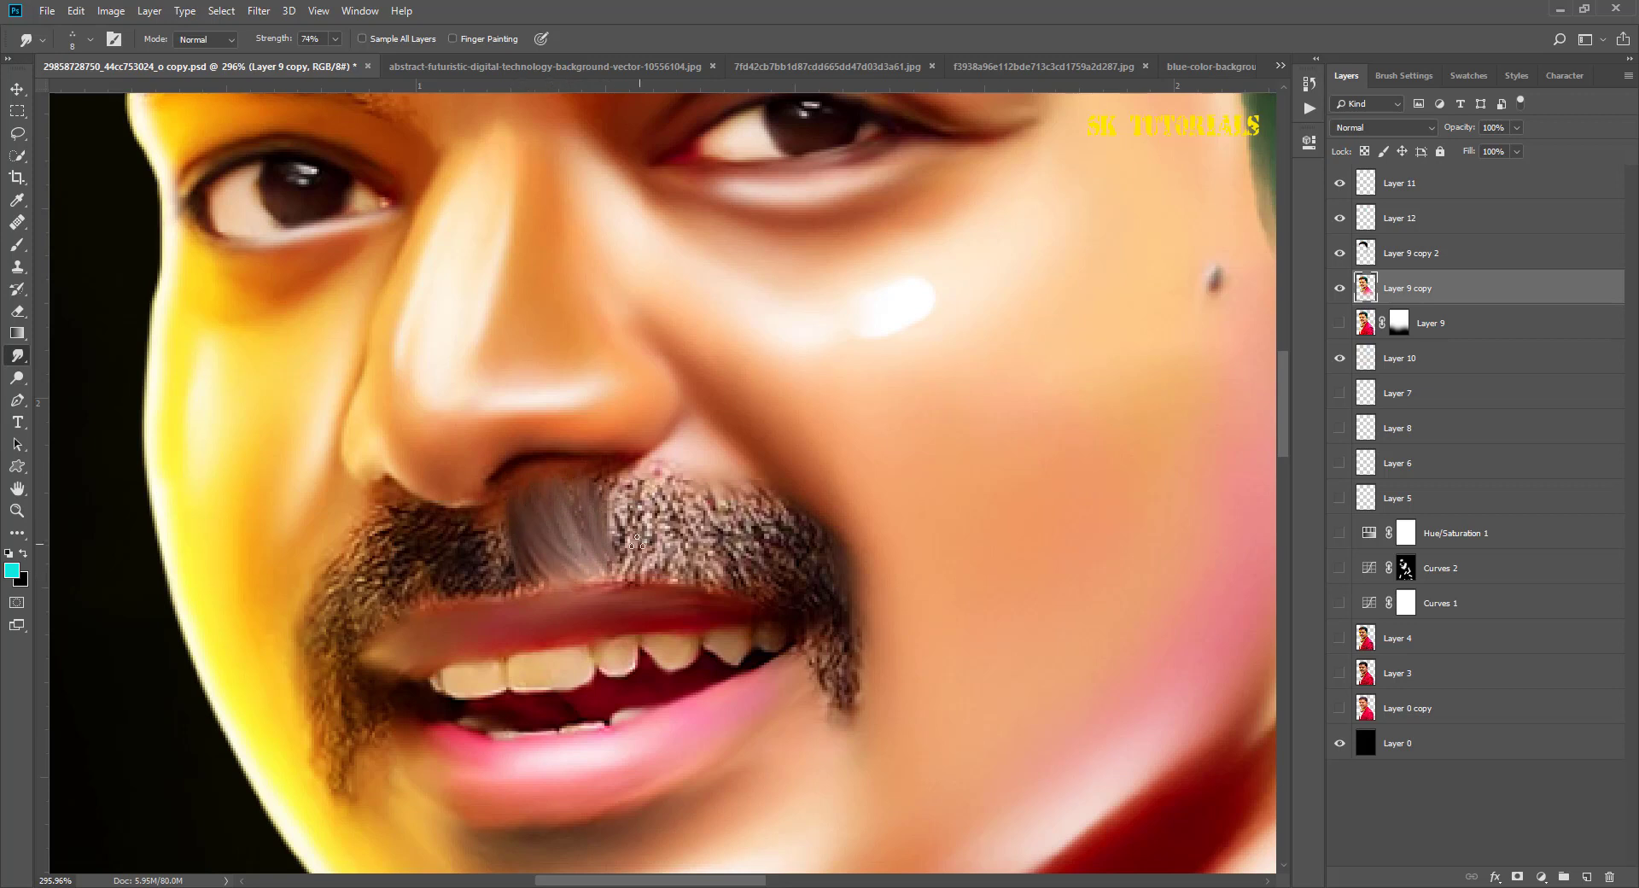
{"action": "mouse_move", "coordinate": [637, 541]}
{"action": "left_mouse_down"}
{"action": "mouse_move", "coordinate": [649, 487]}
{"action": "mouse_move", "coordinate": [630, 564]}
{"action": "left_mouse_up"}
{"action": "left_click_drag", "start_coordinate": [610, 468], "coordinate": [617, 566]}
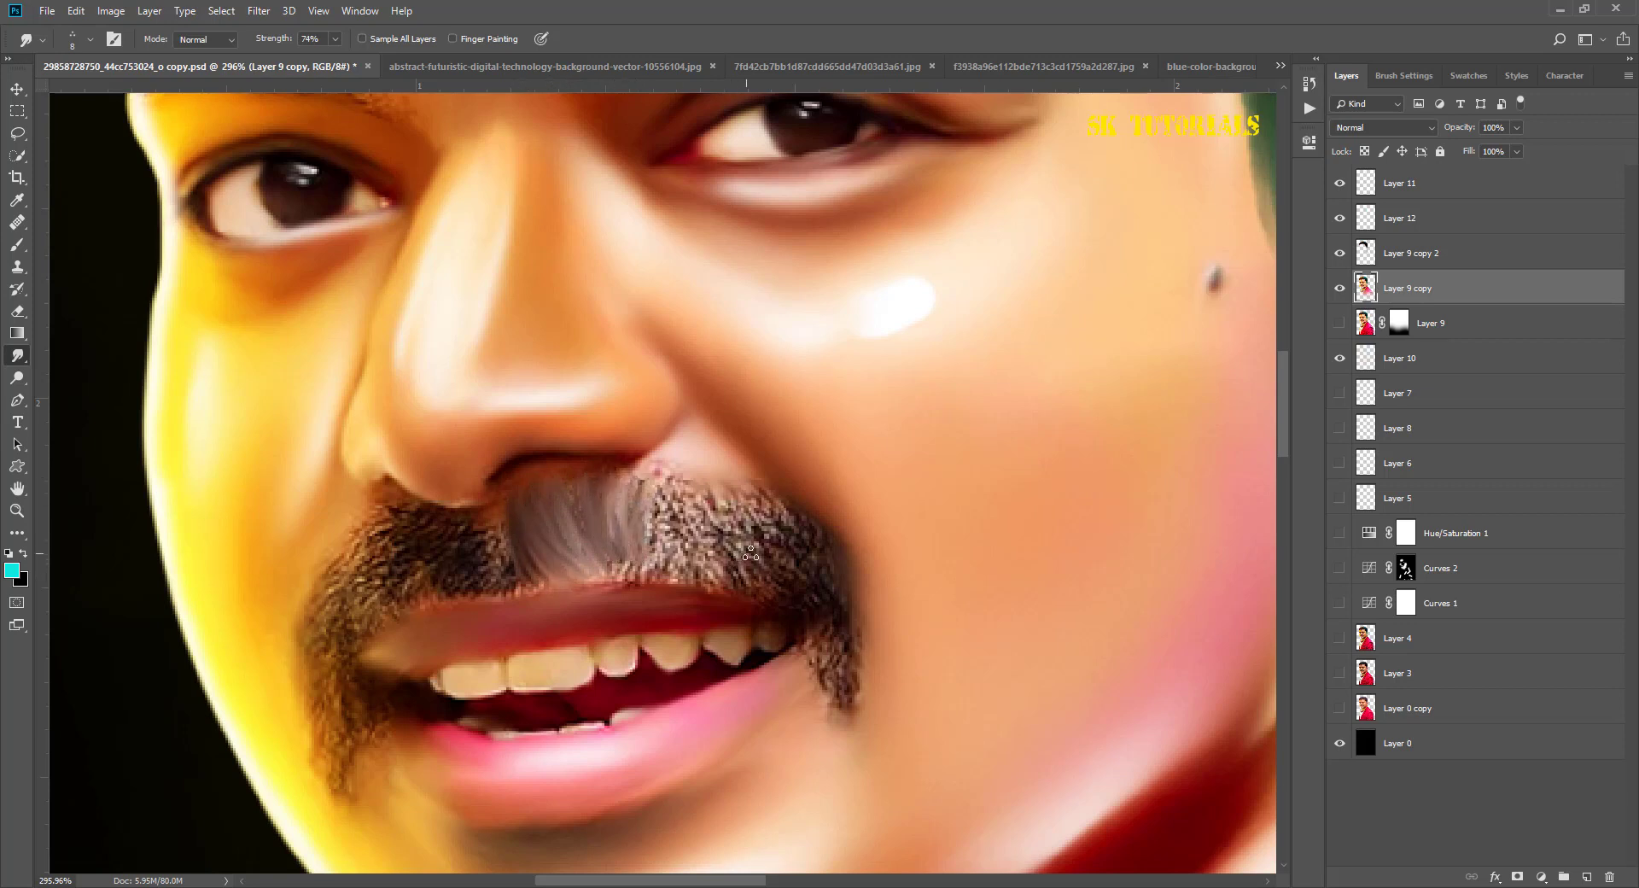
{"action": "left_click_drag", "start_coordinate": [756, 516], "coordinate": [739, 563]}
{"action": "mouse_move", "coordinate": [708, 491]}
{"action": "left_mouse_down"}
{"action": "mouse_move", "coordinate": [730, 584]}
{"action": "mouse_move", "coordinate": [699, 563]}
{"action": "mouse_move", "coordinate": [666, 480]}
{"action": "mouse_move", "coordinate": [683, 563]}
{"action": "mouse_move", "coordinate": [653, 589]}
{"action": "mouse_move", "coordinate": [620, 509]}
{"action": "mouse_move", "coordinate": [641, 567]}
{"action": "mouse_move", "coordinate": [617, 563]}
{"action": "left_mouse_up"}
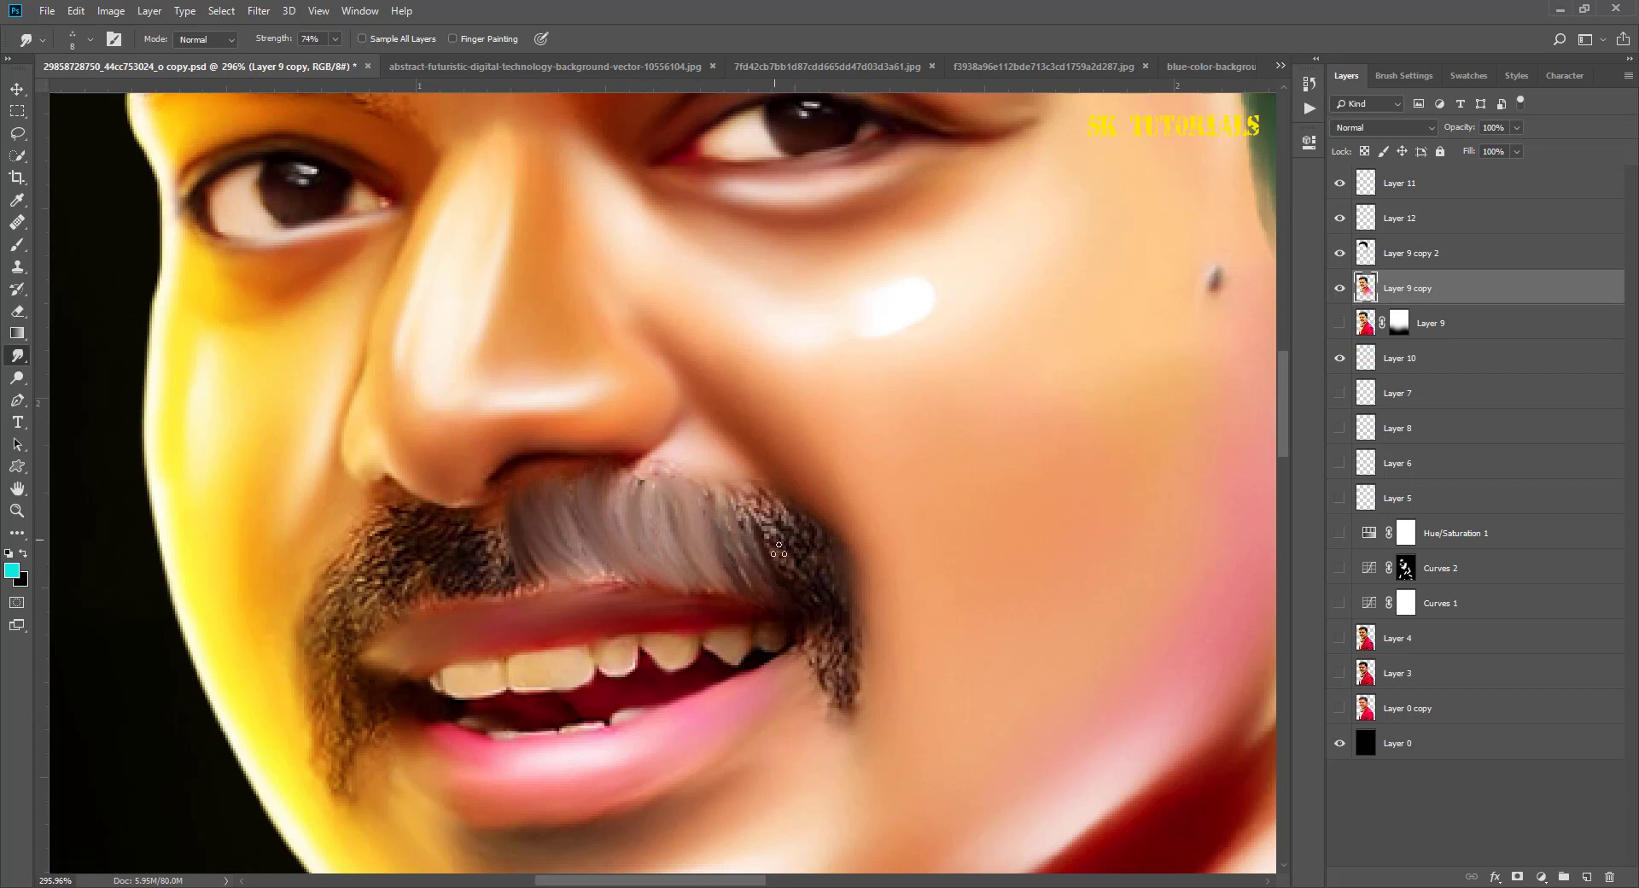
{"action": "mouse_move", "coordinate": [778, 549]}
{"action": "left_mouse_down"}
{"action": "mouse_move", "coordinate": [739, 491]}
{"action": "mouse_move", "coordinate": [798, 580]}
{"action": "mouse_move", "coordinate": [756, 508]}
{"action": "left_mouse_up"}
{"action": "left_click_drag", "start_coordinate": [819, 568], "coordinate": [768, 495]}
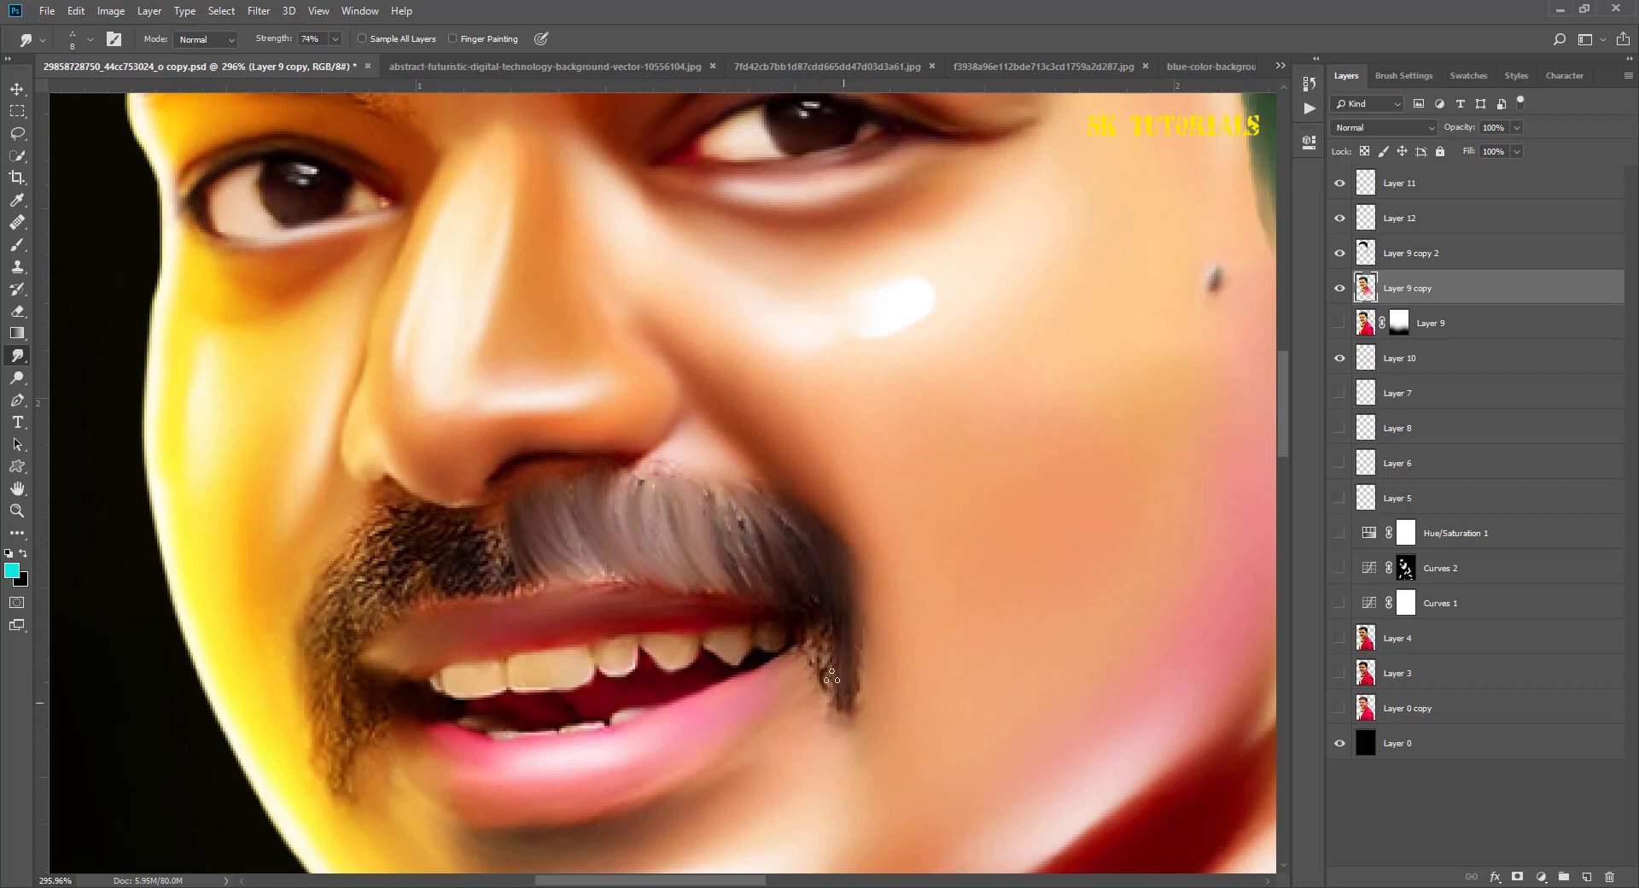
{"action": "left_click_drag", "start_coordinate": [832, 677], "coordinate": [806, 611]}
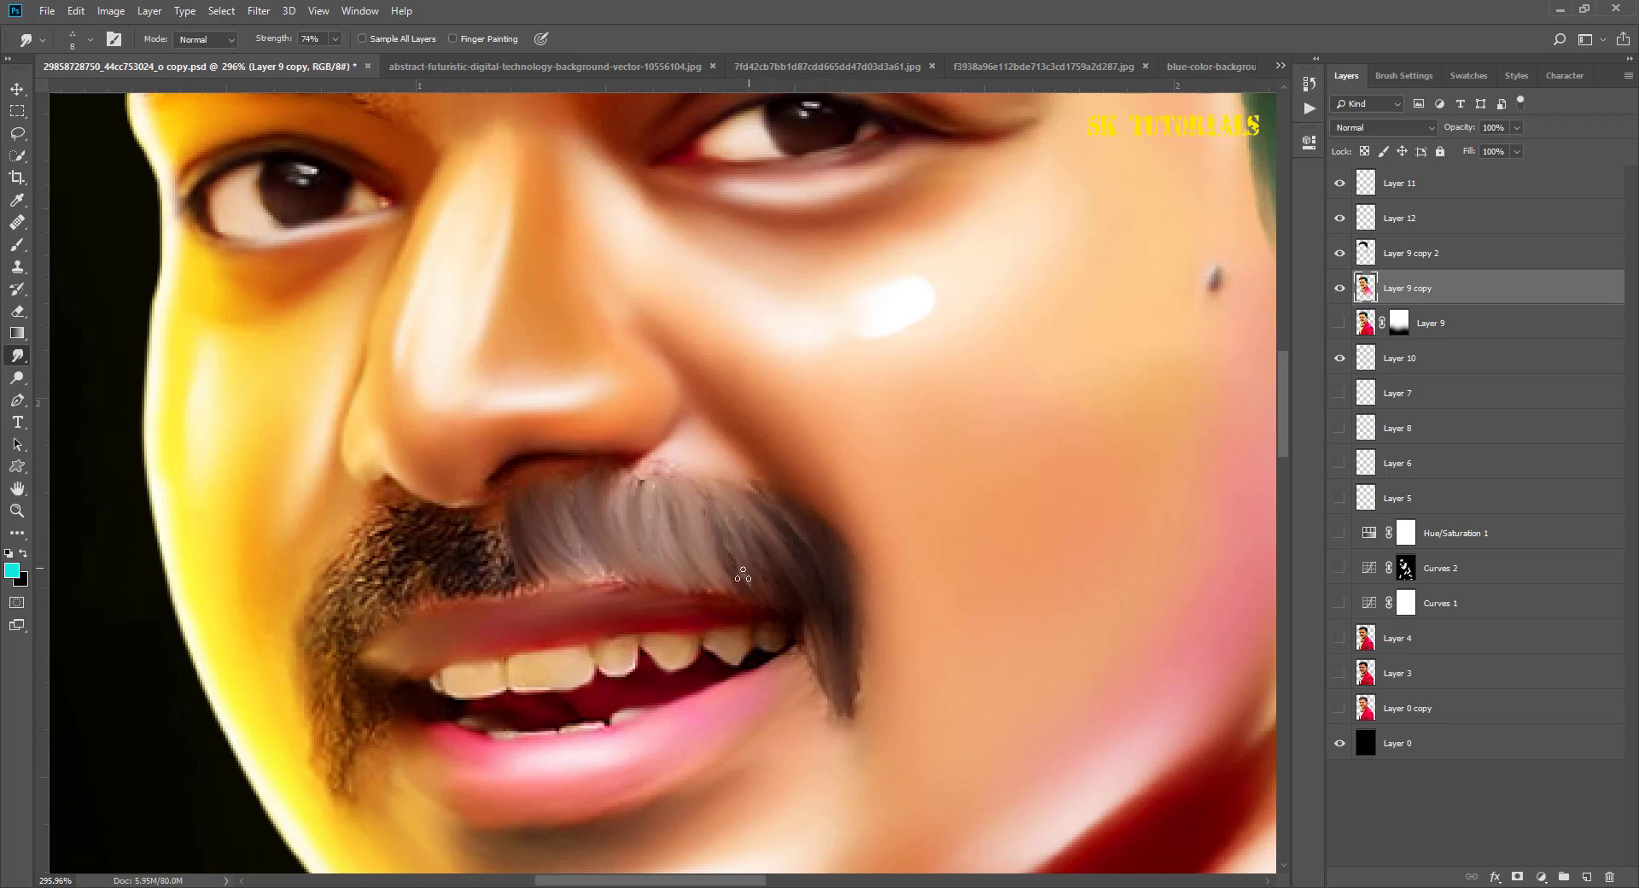
Step: Smooth the left mustache strands and wispy tip, then fill the skin gap beside the mouth corner
{"action": "scroll", "coordinate": [722, 554], "scroll_direction": "up", "scroll_amount": 1}
{"action": "scroll", "coordinate": [723, 555], "scroll_direction": "left", "scroll_amount": 2}
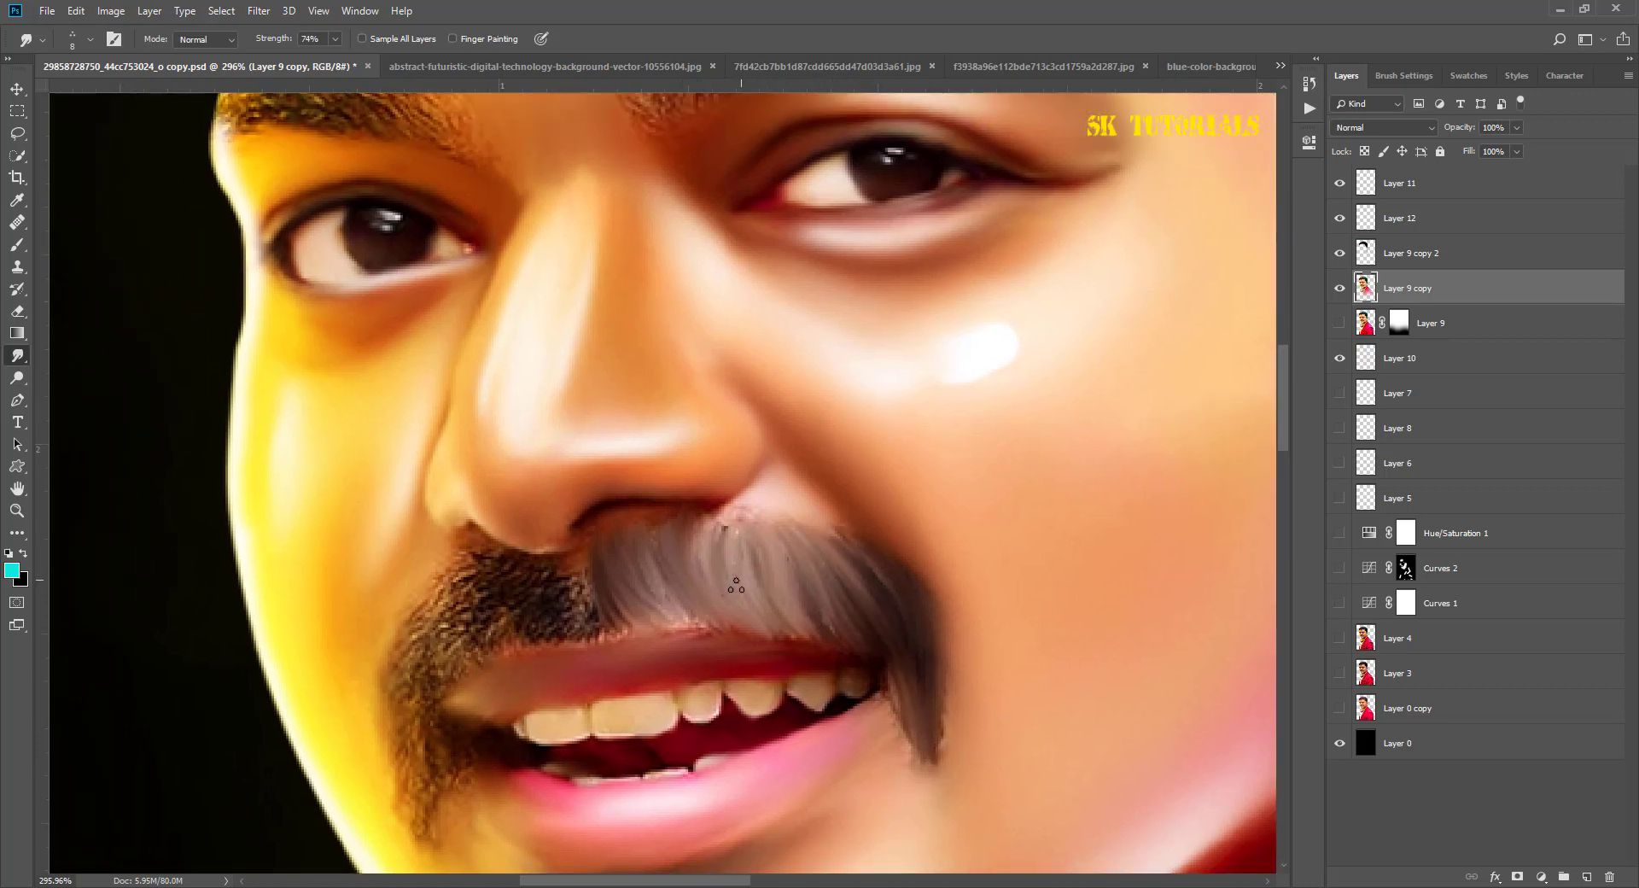
{"action": "mouse_move", "coordinate": [577, 580]}
{"action": "left_mouse_down"}
{"action": "mouse_move", "coordinate": [543, 629]}
{"action": "mouse_move", "coordinate": [609, 604]}
{"action": "left_mouse_up"}
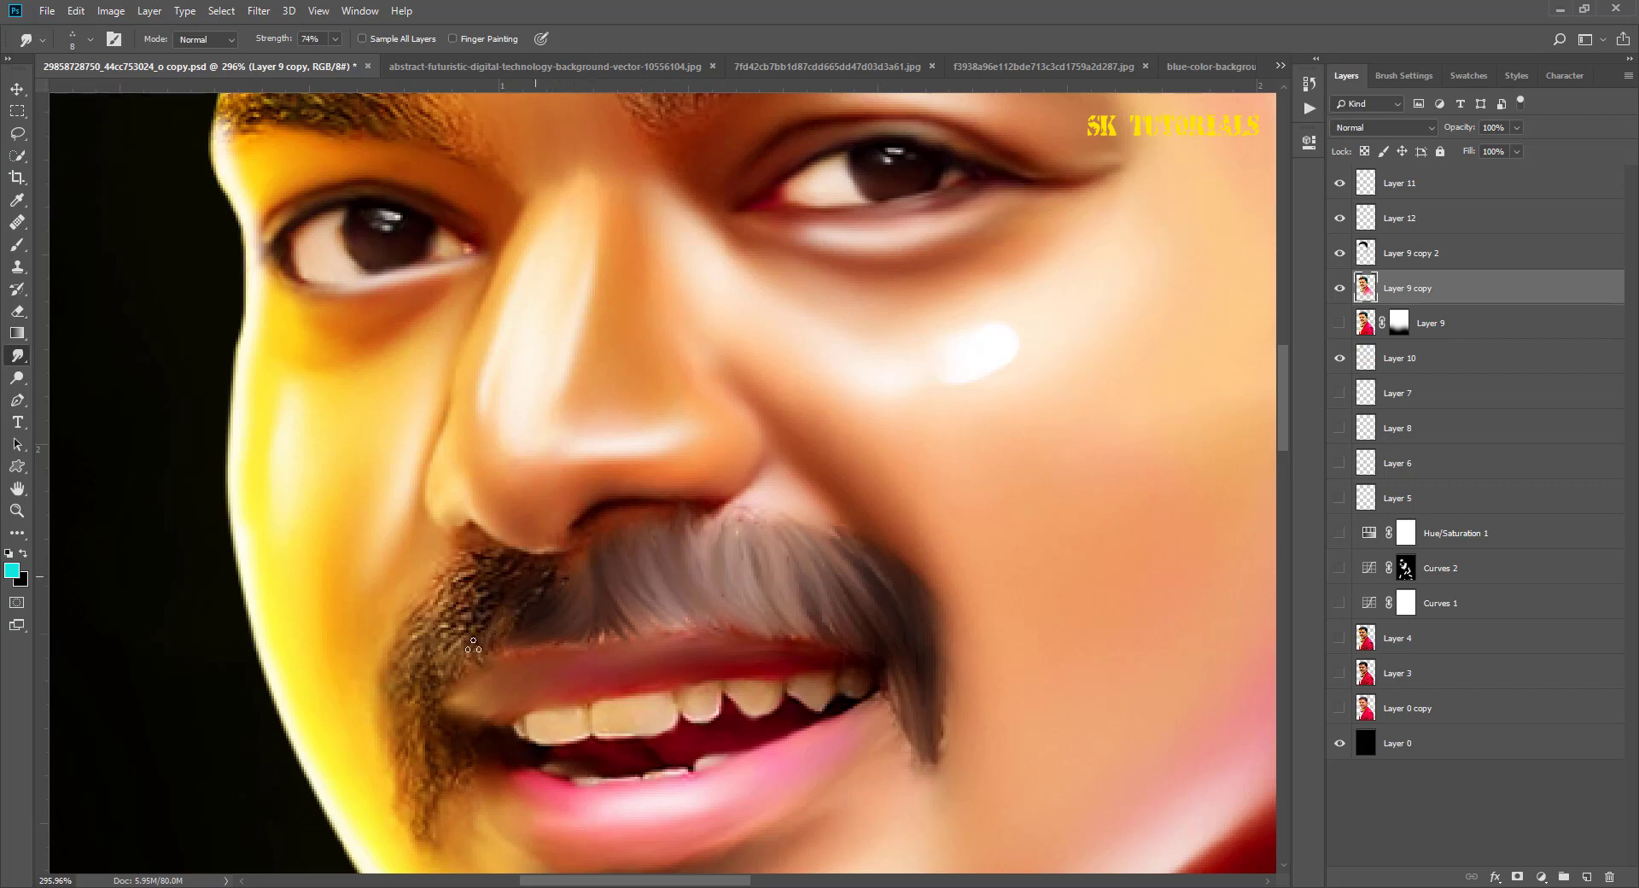
{"action": "mouse_move", "coordinate": [473, 644]}
{"action": "left_mouse_down"}
{"action": "mouse_move", "coordinate": [456, 642]}
{"action": "mouse_move", "coordinate": [461, 598]}
{"action": "mouse_move", "coordinate": [427, 653]}
{"action": "mouse_move", "coordinate": [468, 566]}
{"action": "left_mouse_up"}
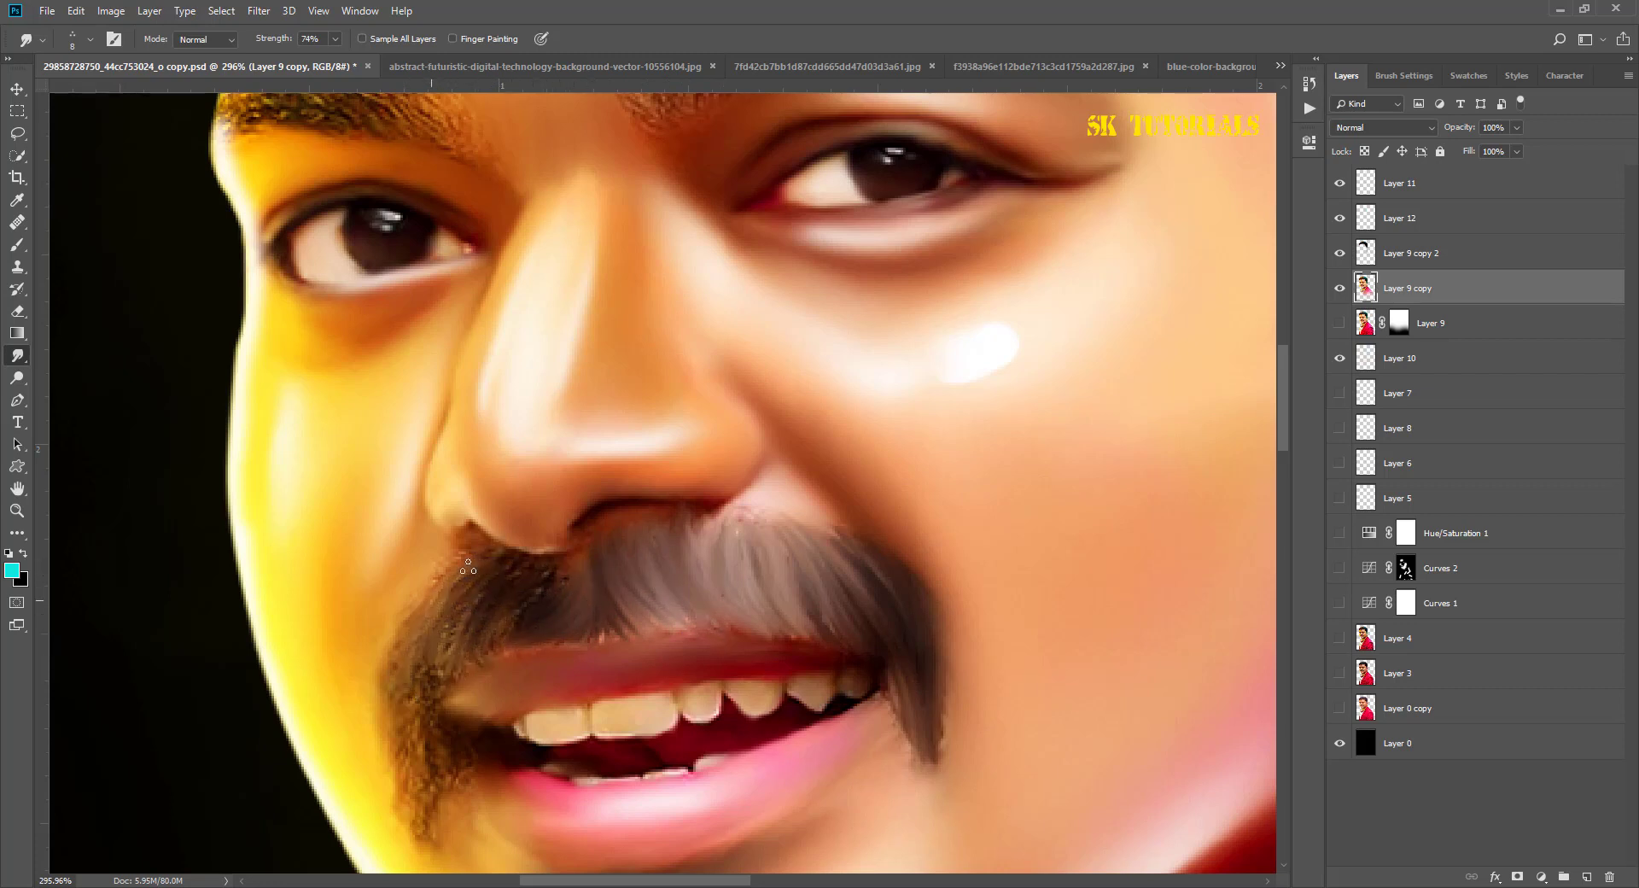
{"action": "left_click_drag", "start_coordinate": [403, 639], "coordinate": [551, 563]}
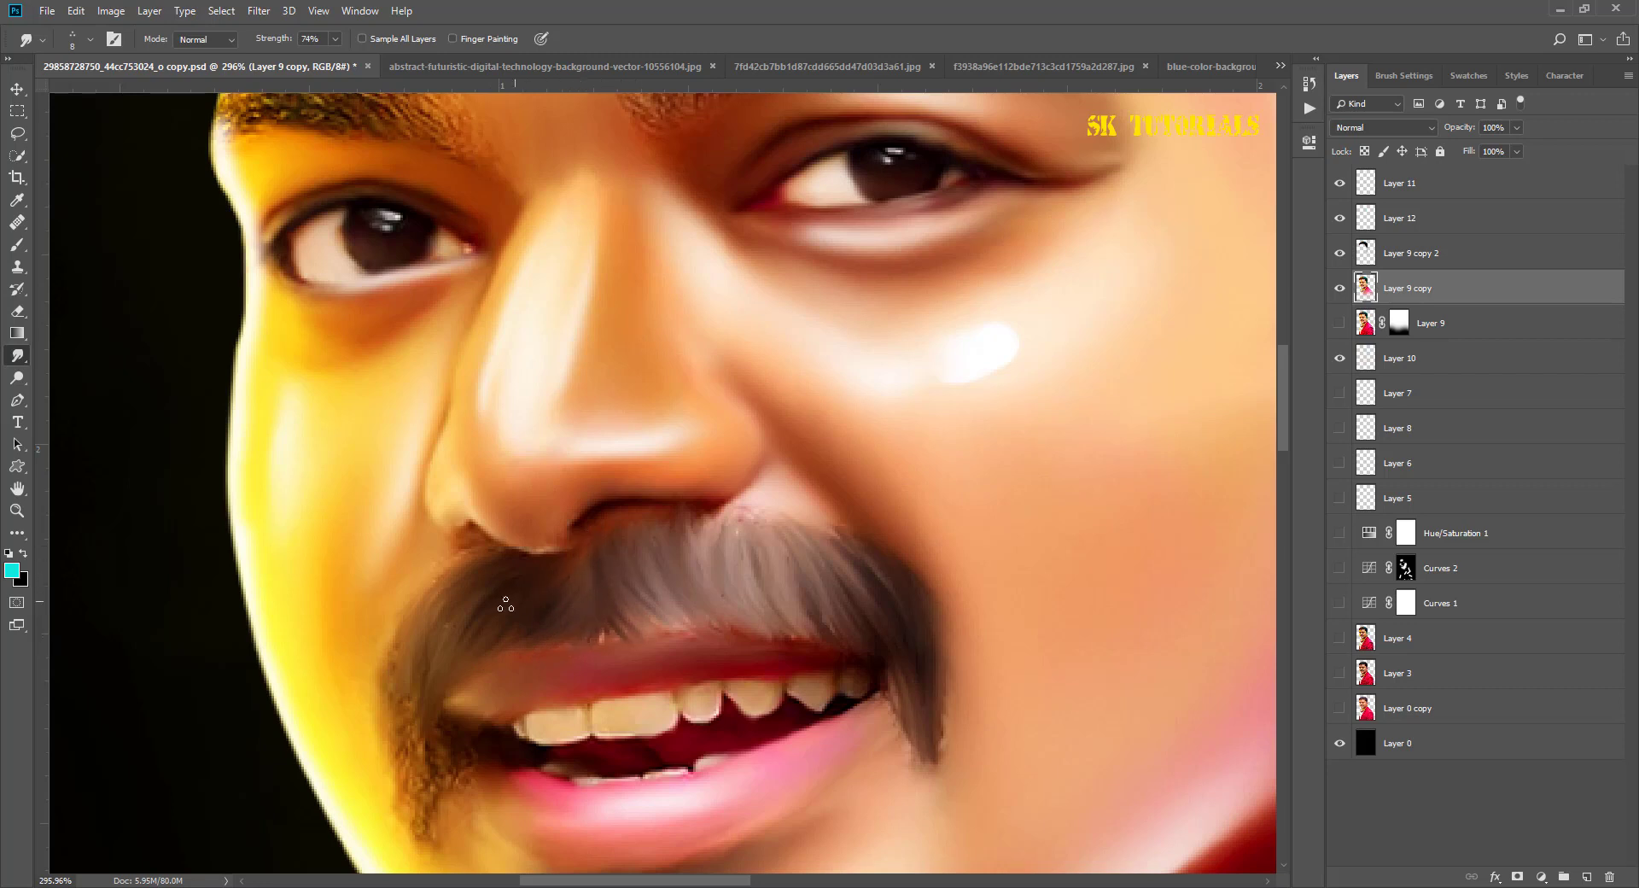
{"action": "left_click_drag", "start_coordinate": [458, 645], "coordinate": [390, 525]}
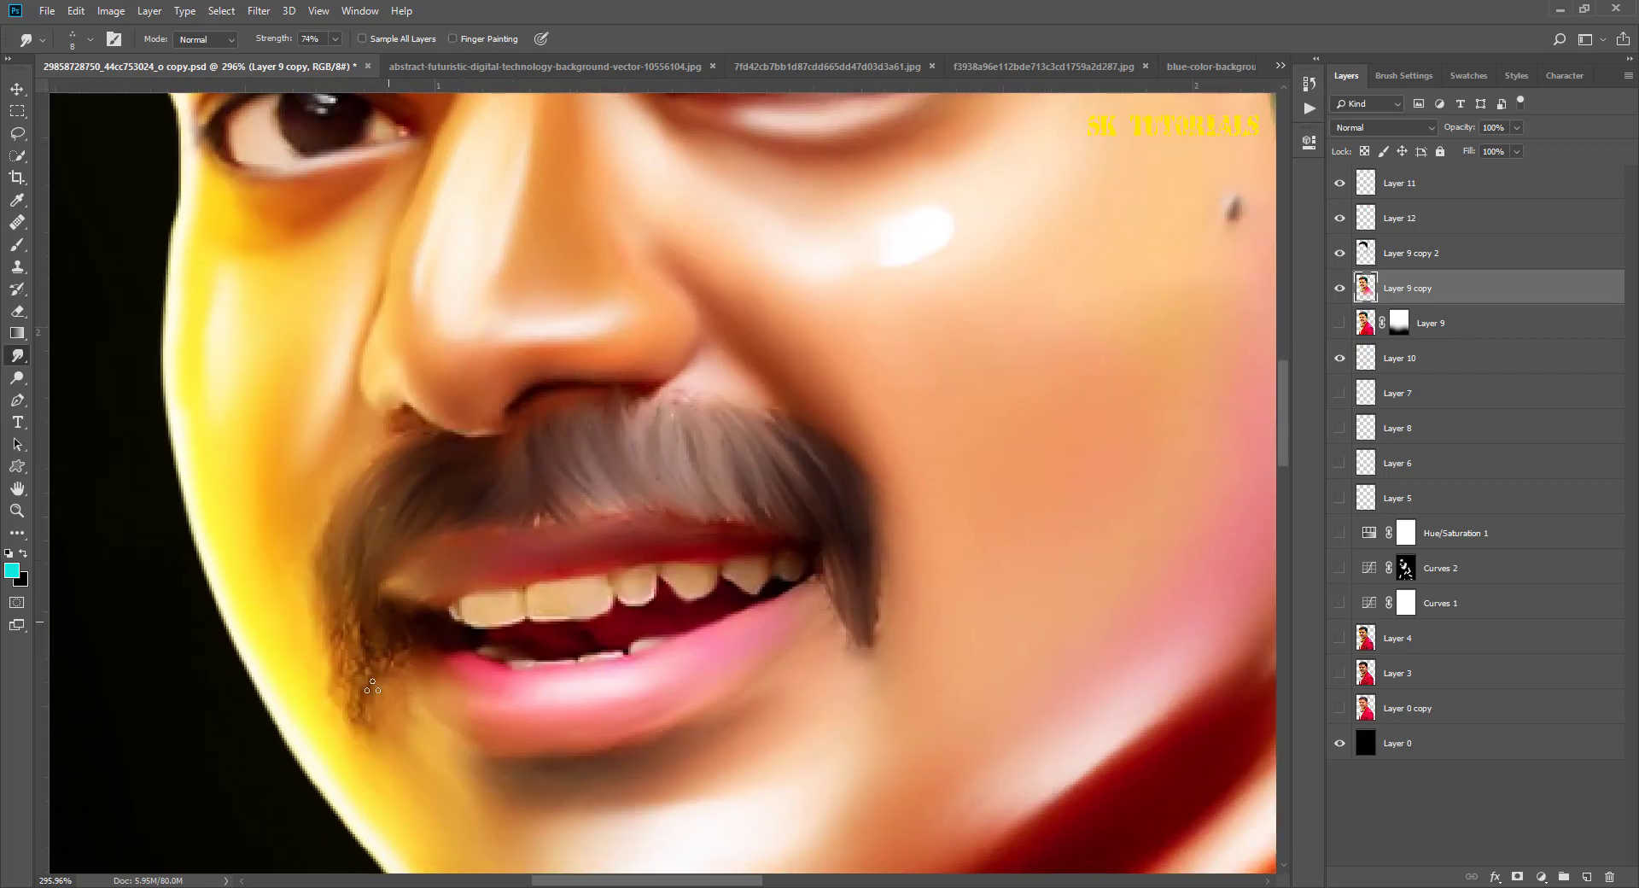
{"action": "left_click_drag", "start_coordinate": [373, 687], "coordinate": [401, 614]}
{"action": "left_click_drag", "start_coordinate": [362, 717], "coordinate": [365, 612]}
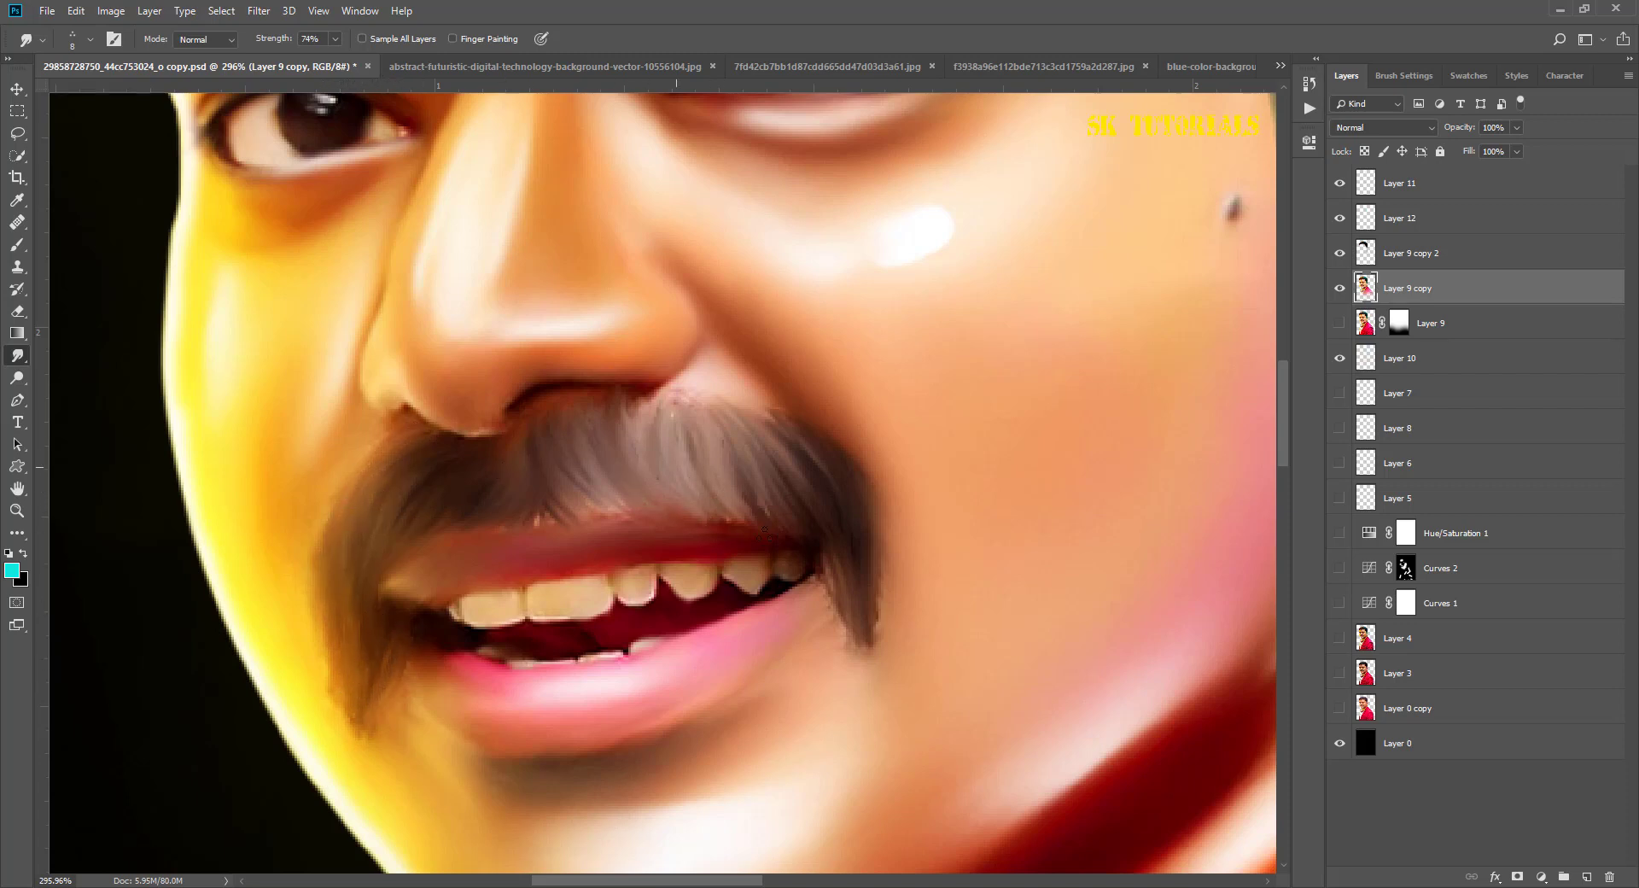
{"action": "left_click_drag", "start_coordinate": [765, 530], "coordinate": [743, 486]}
{"action": "mouse_move", "coordinate": [823, 574]}
{"action": "left_mouse_down"}
{"action": "mouse_move", "coordinate": [812, 549]}
{"action": "mouse_move", "coordinate": [873, 637]}
{"action": "left_mouse_up"}
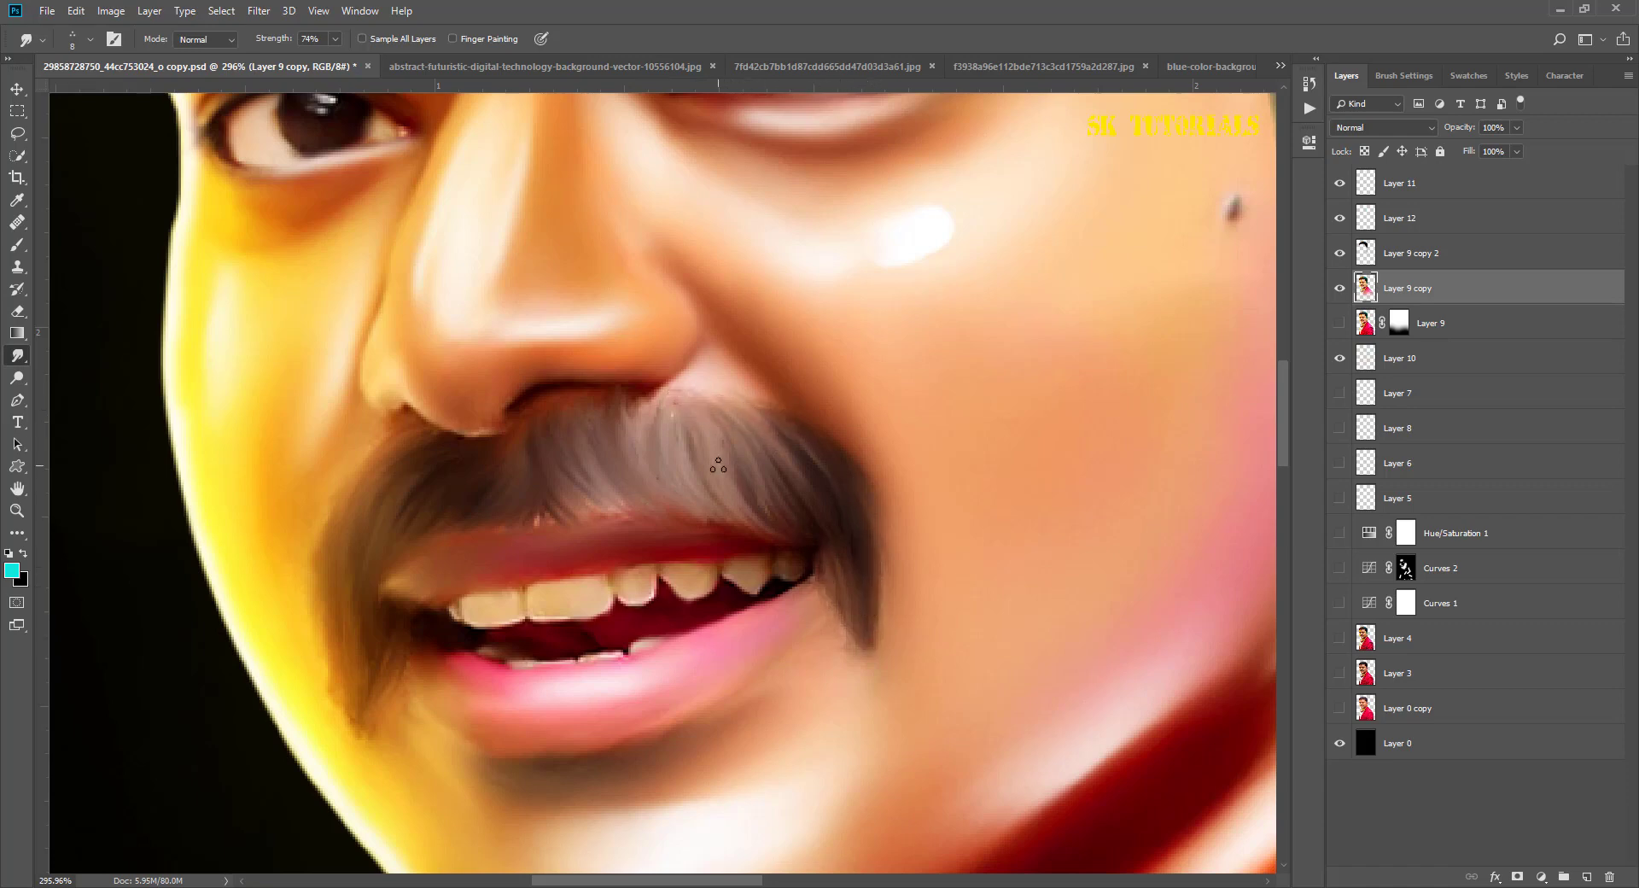
{"action": "scroll", "coordinate": [718, 466], "scroll_direction": "down", "scroll_amount": 3}
{"action": "scroll", "coordinate": [700, 427], "scroll_direction": "down", "scroll_amount": 2}
{"action": "scroll", "coordinate": [673, 340], "scroll_direction": "up", "scroll_amount": 2}
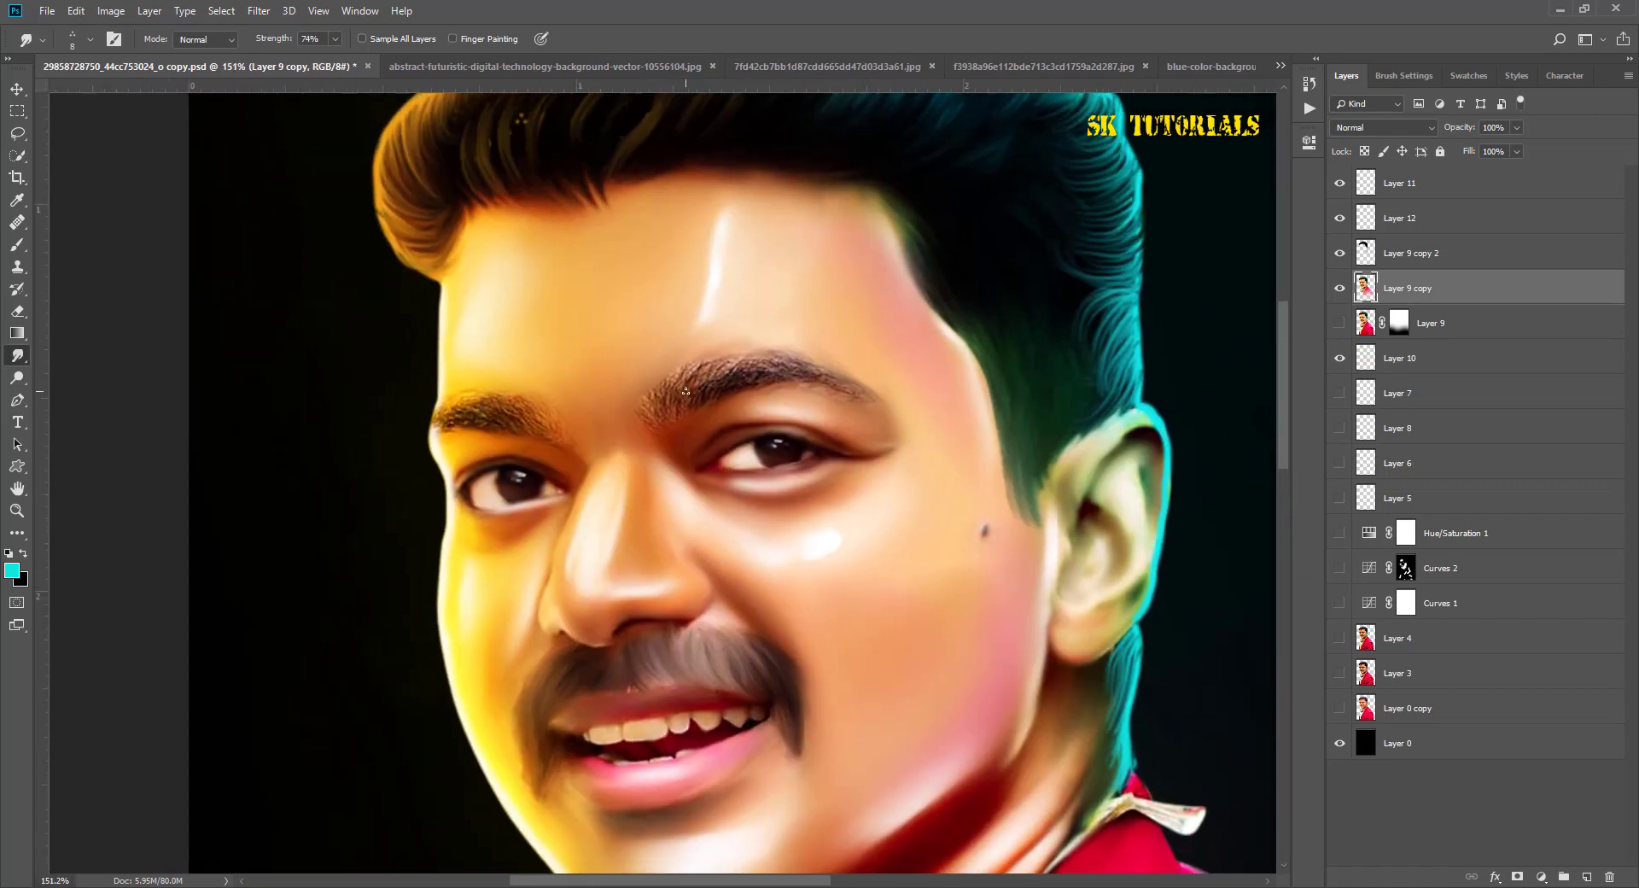
{"action": "scroll", "coordinate": [685, 390], "scroll_direction": "up", "scroll_amount": 2}
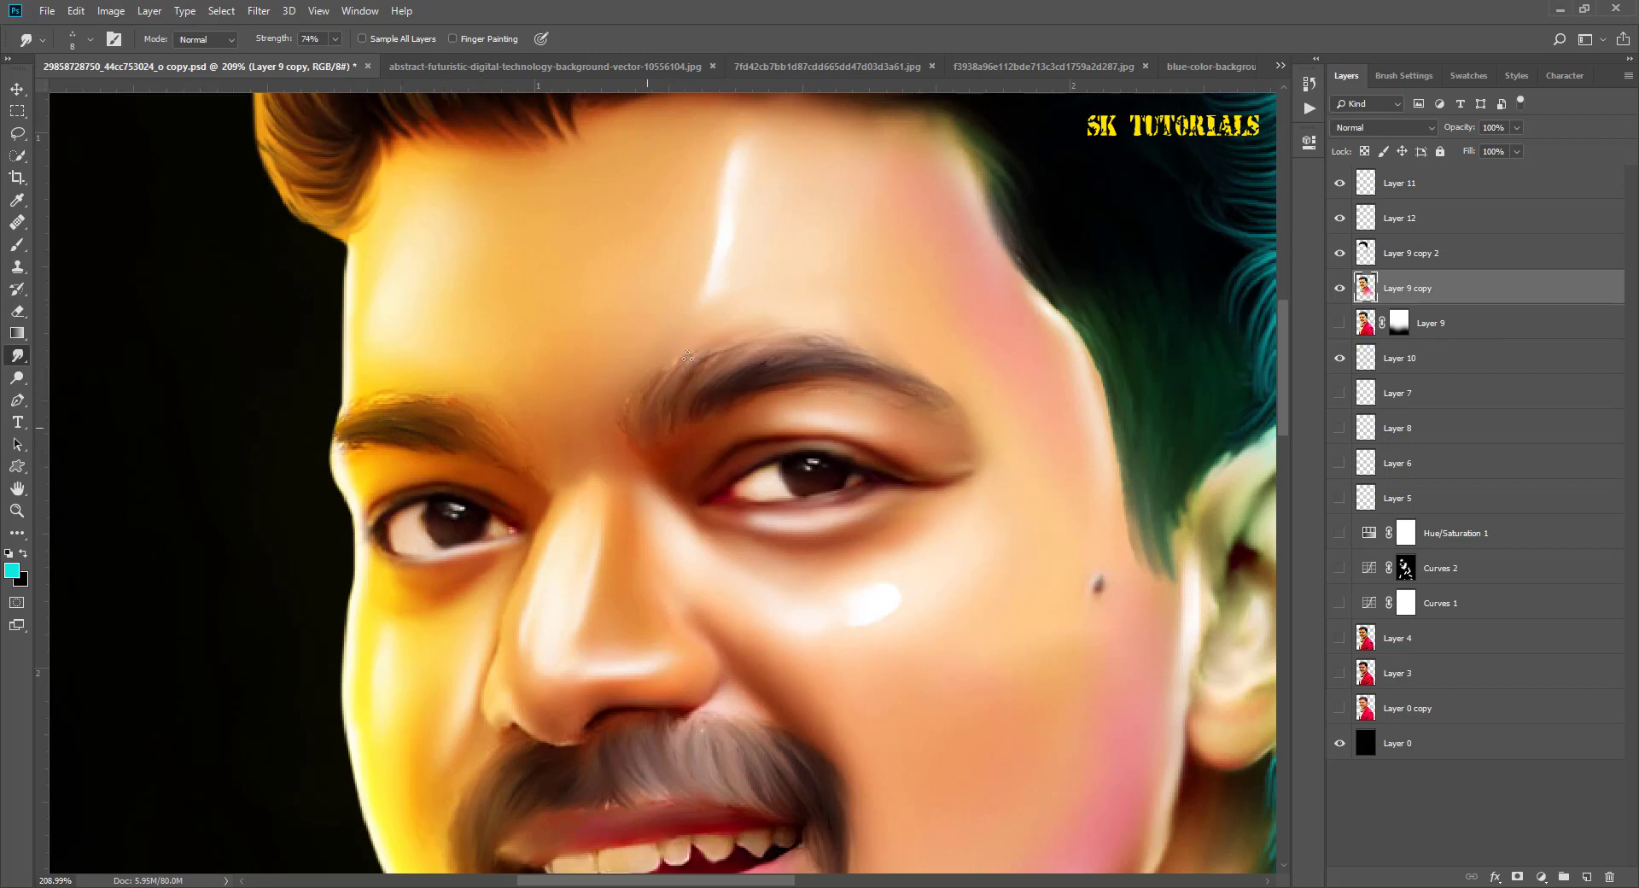
{"action": "scroll", "coordinate": [687, 355], "scroll_direction": "down", "scroll_amount": 5, "text": "alt"}
{"action": "scroll", "coordinate": [655, 233], "scroll_direction": "up", "scroll_amount": 3, "text": "alt"}
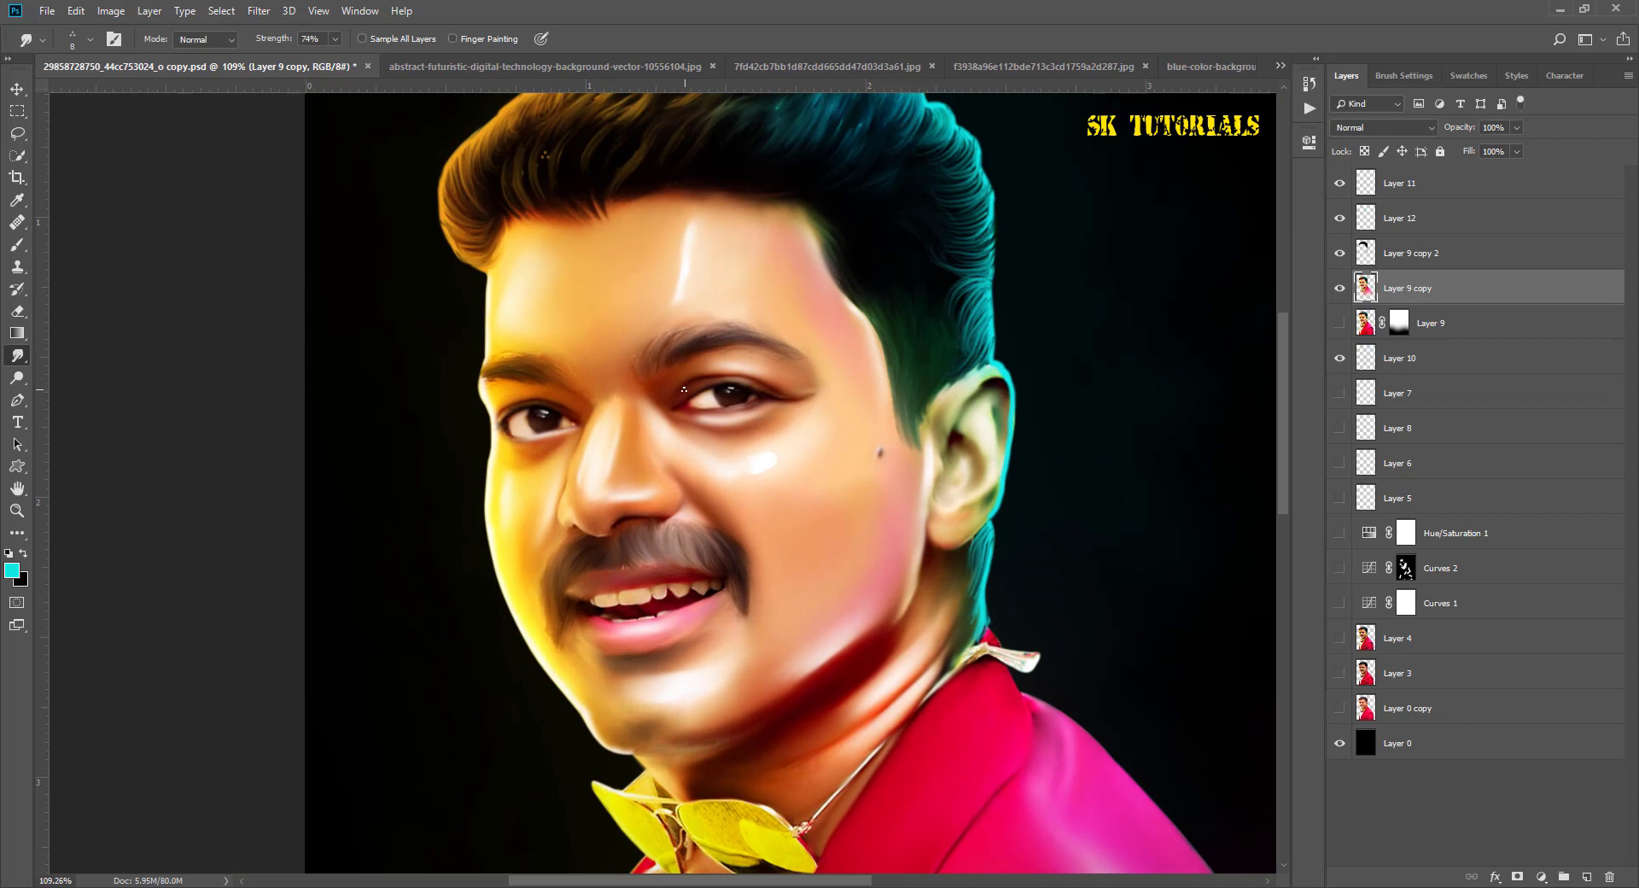
Step: Darken the eyelid, eyebrow and mustache with a 50 px Burn brush
{"action": "key", "text": "o"}
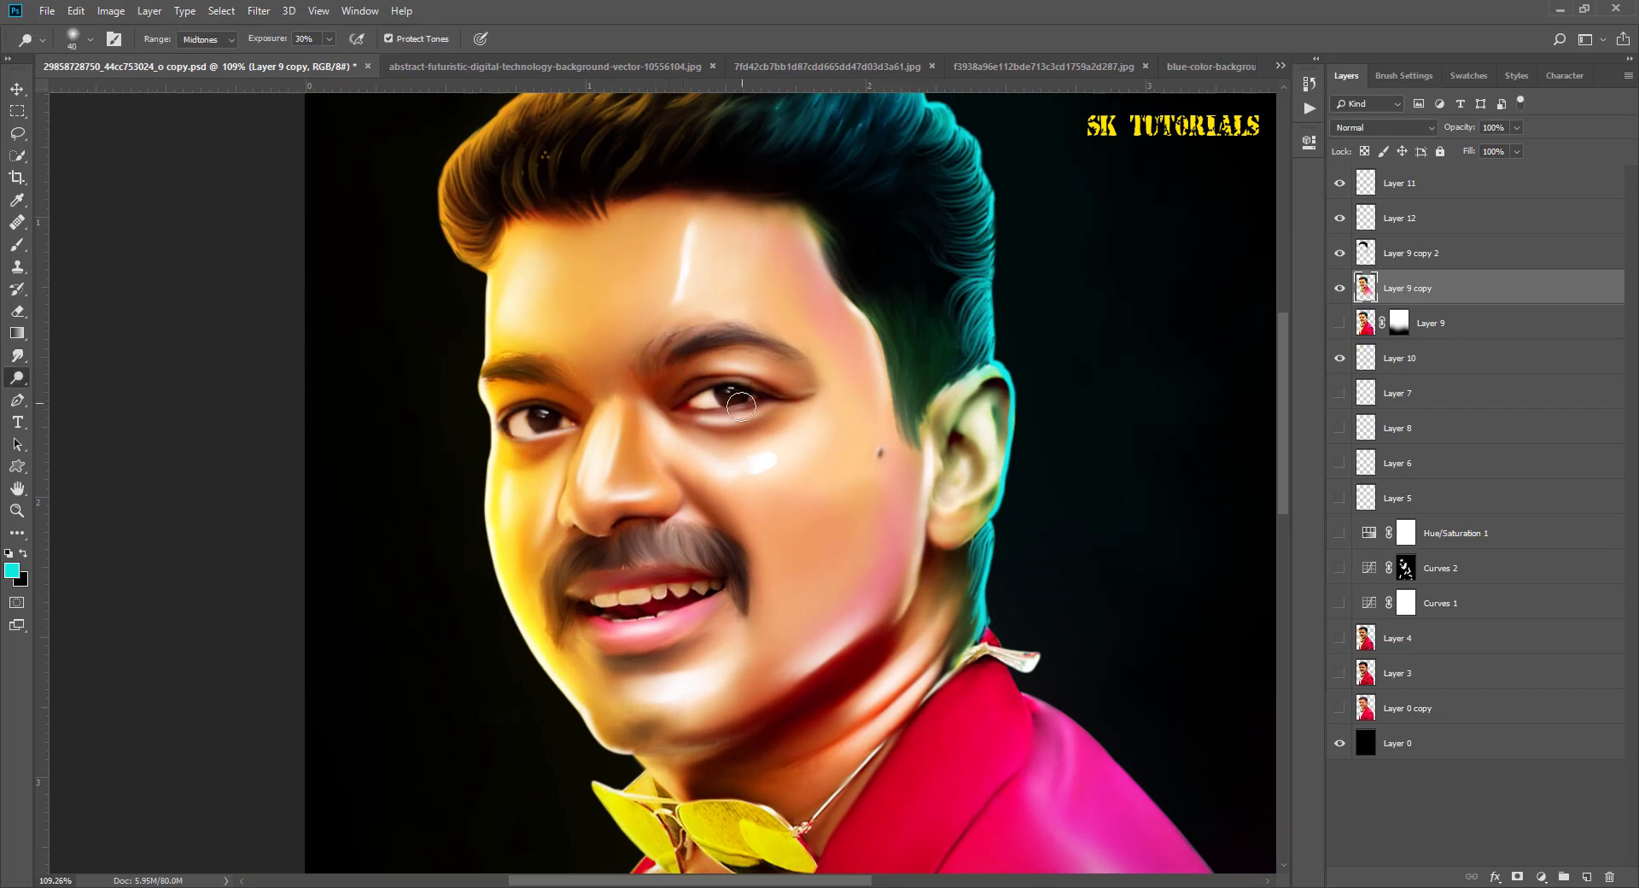
{"action": "right_click", "coordinate": [17, 378]}
{"action": "left_click", "coordinate": [85, 388]}
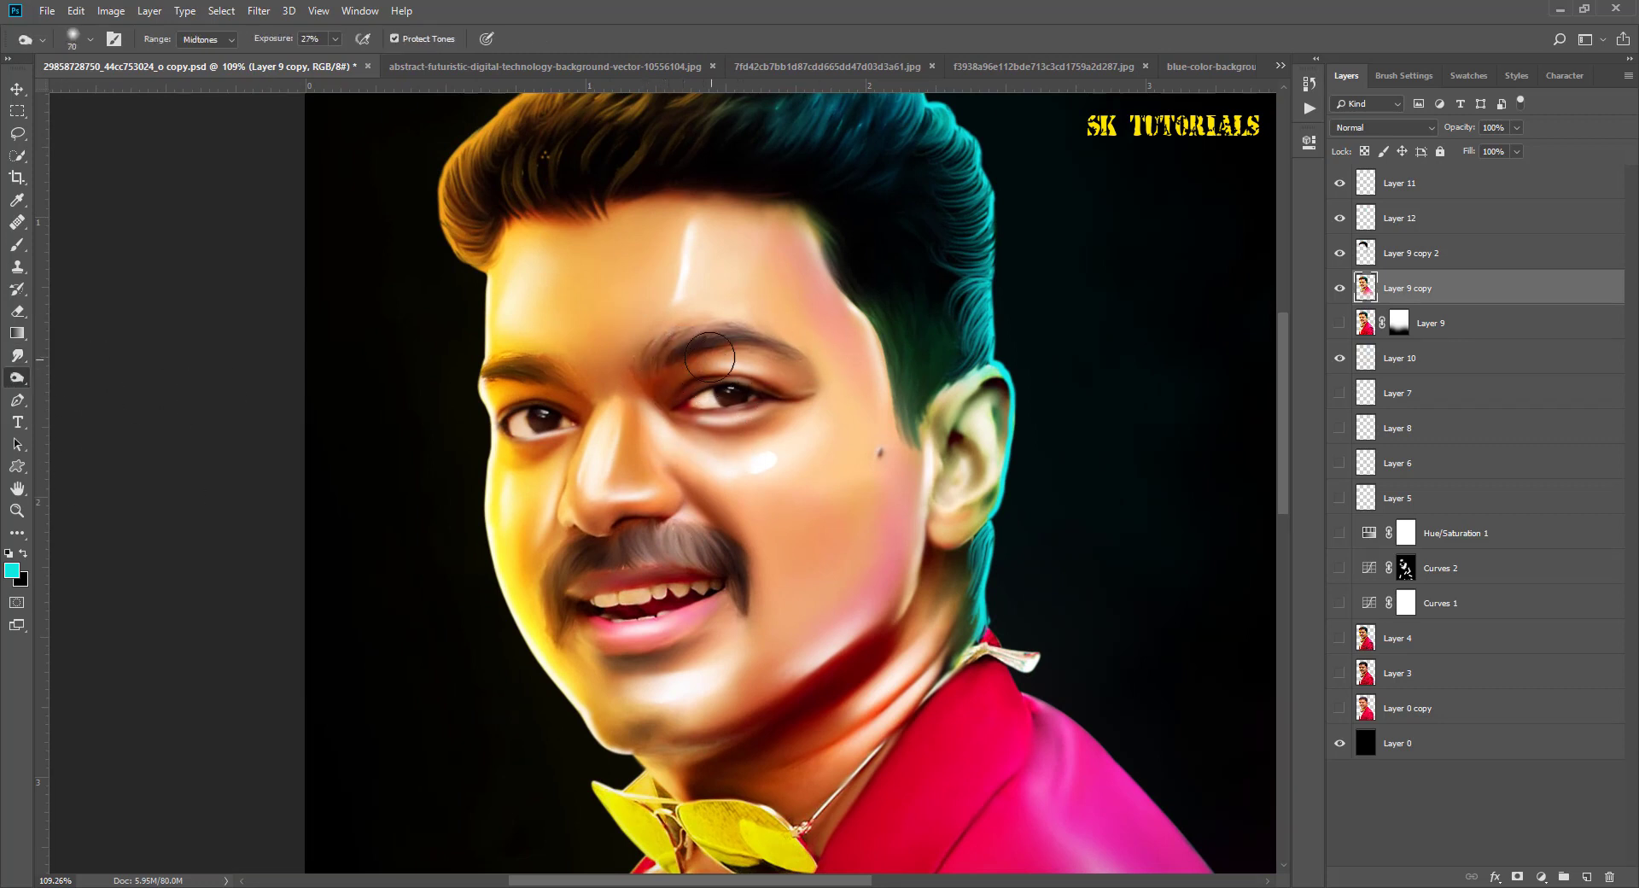
{"action": "key", "text": "bracketleft"}
{"action": "key", "text": "bracketleft"}
{"action": "left_click_drag", "start_coordinate": [665, 348], "coordinate": [762, 342]}
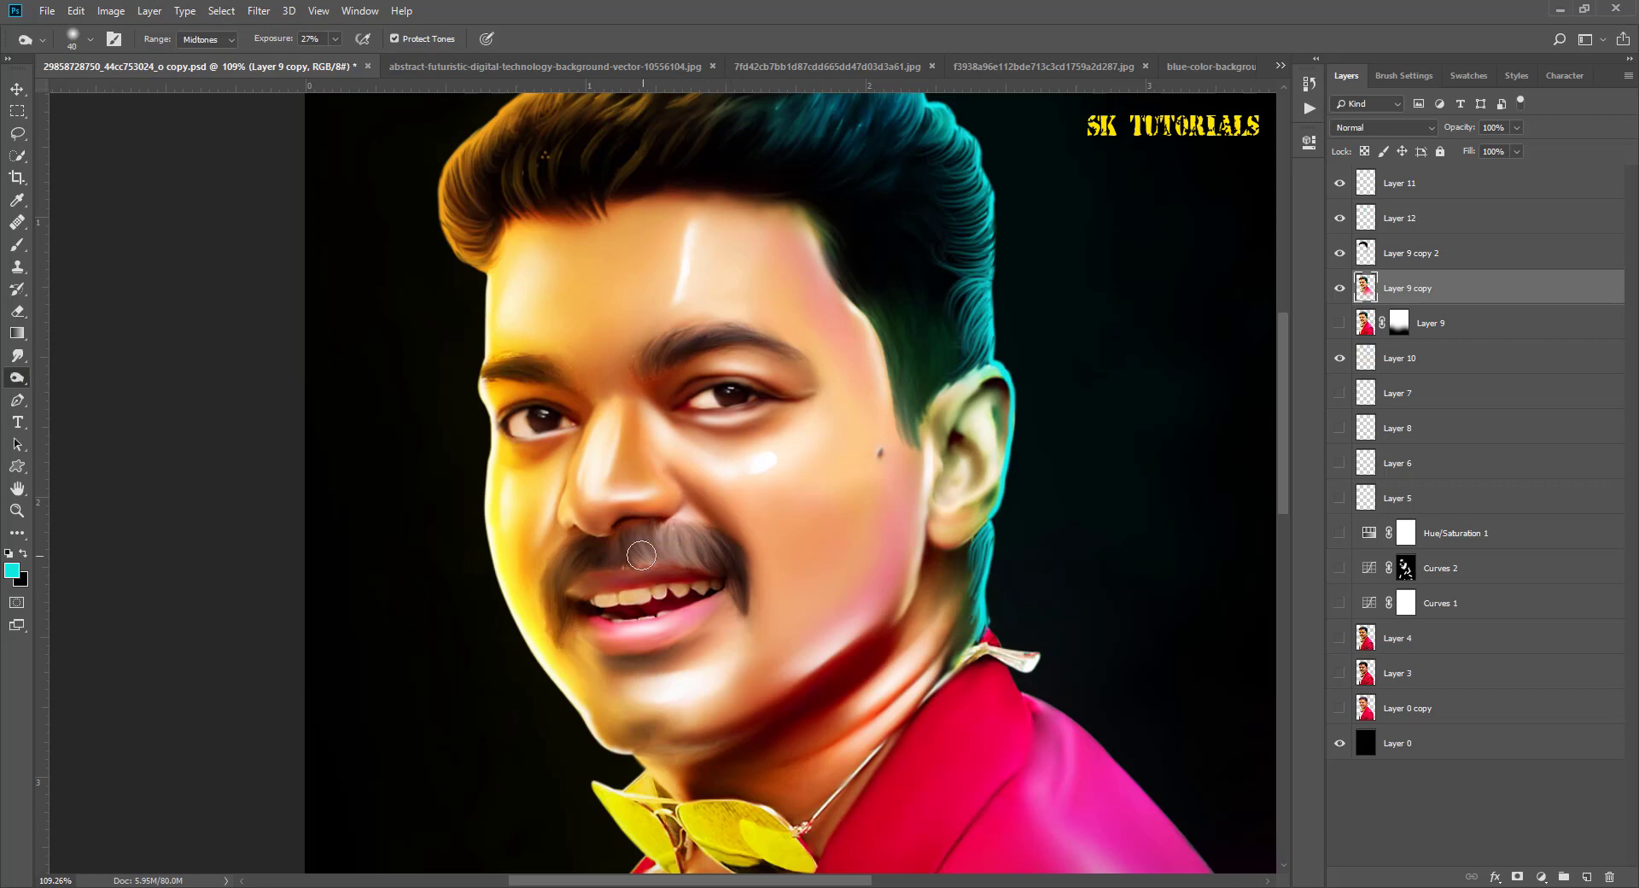
{"action": "left_click_drag", "start_coordinate": [641, 555], "coordinate": [648, 544]}
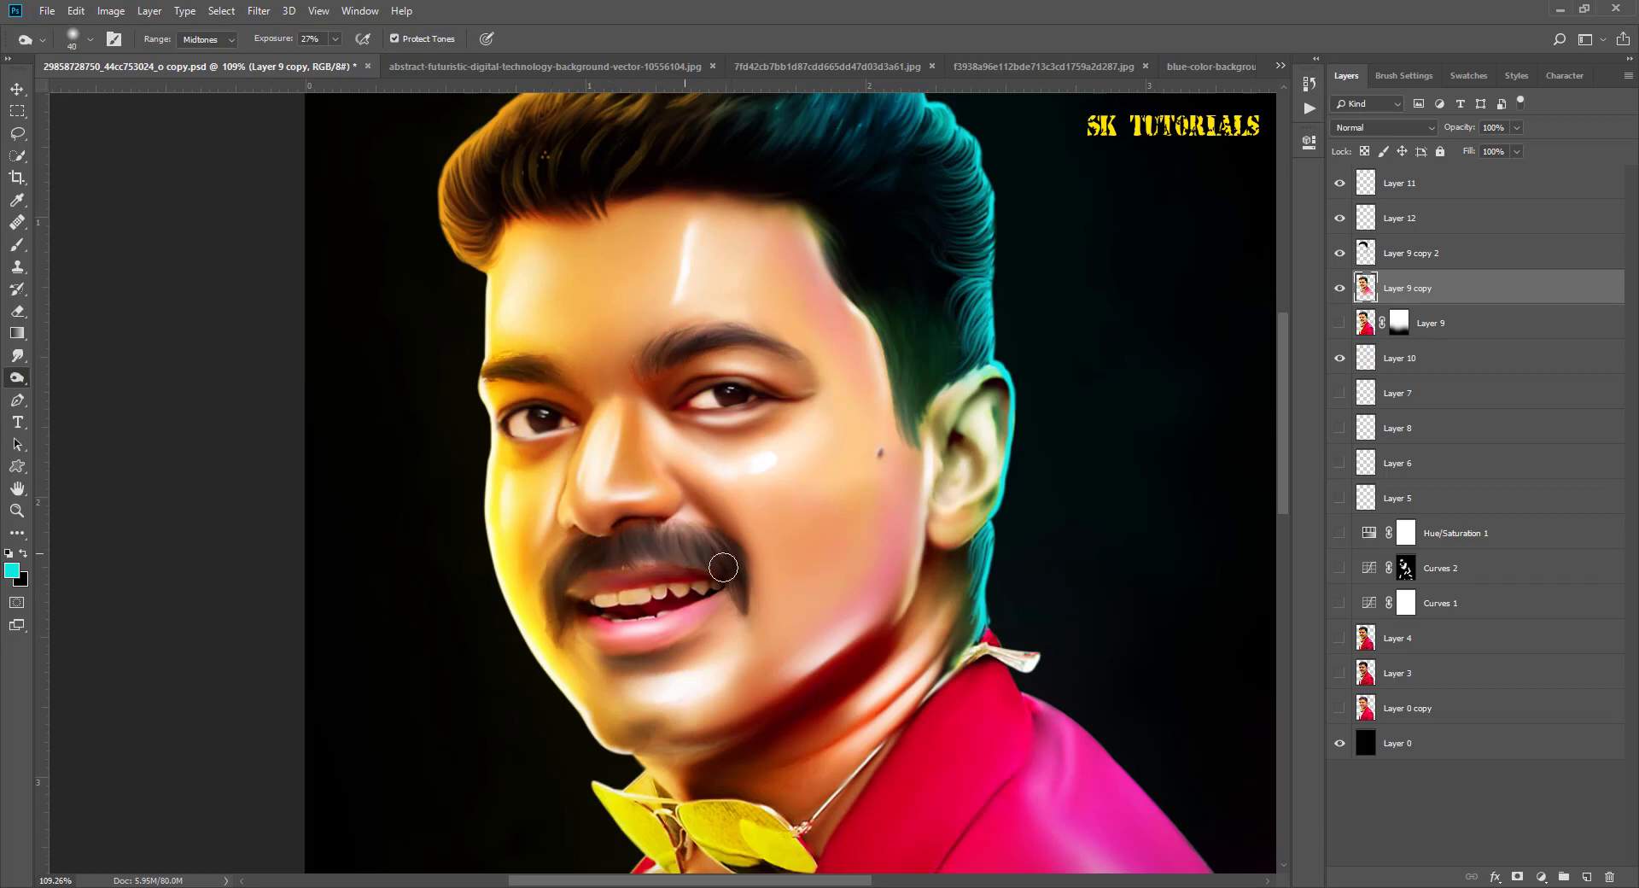
Step: Compare painted Layer 9 copy against the original Layer 9, leaving Layer 9 hidden
{"action": "scroll", "coordinate": [745, 468], "scroll_direction": "down", "scroll_amount": 5}
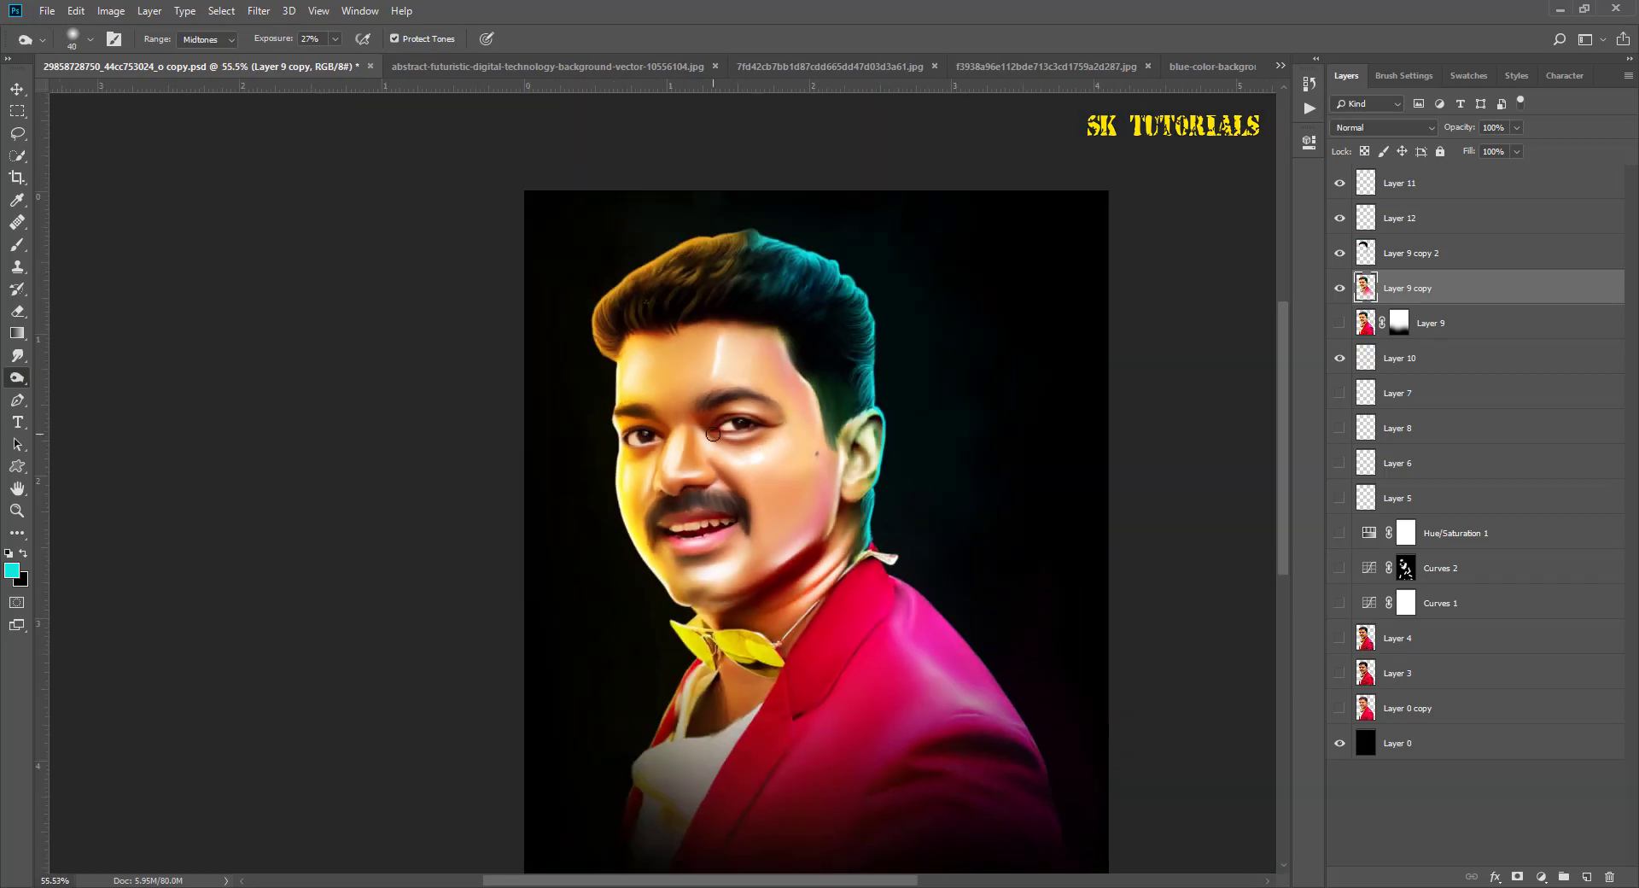
{"action": "scroll", "coordinate": [713, 431], "scroll_direction": "up", "scroll_amount": 2}
{"action": "left_click", "coordinate": [1339, 323]}
{"action": "left_click", "coordinate": [1341, 290]}
{"action": "left_click", "coordinate": [1339, 289]}
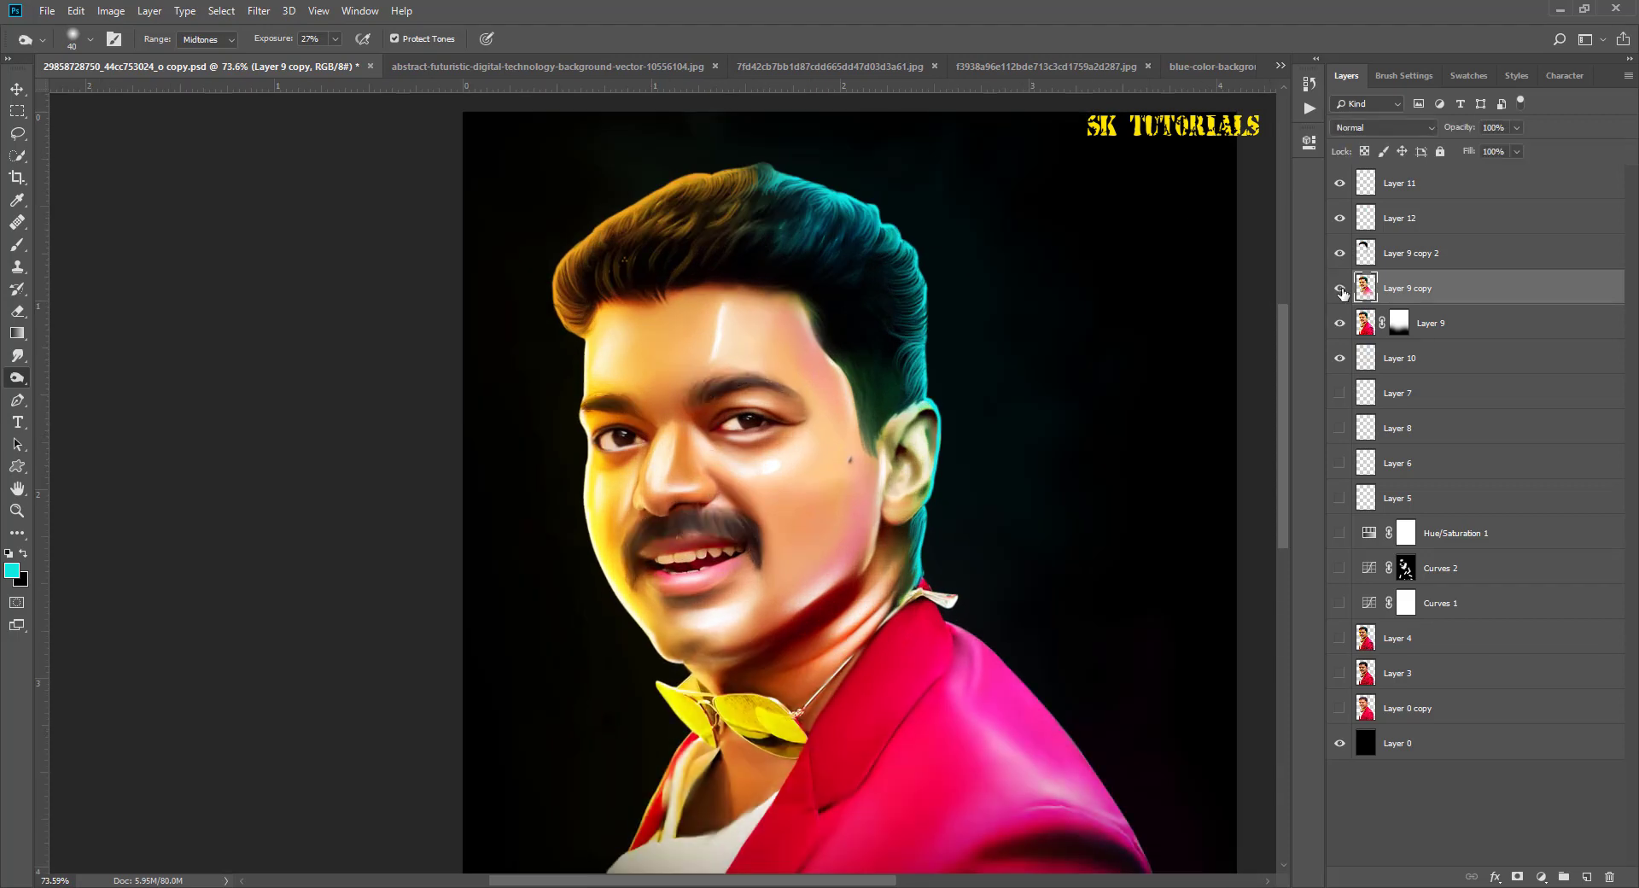
{"action": "left_click", "coordinate": [1339, 289]}
{"action": "left_click", "coordinate": [1340, 288]}
{"action": "left_click", "coordinate": [1339, 323]}
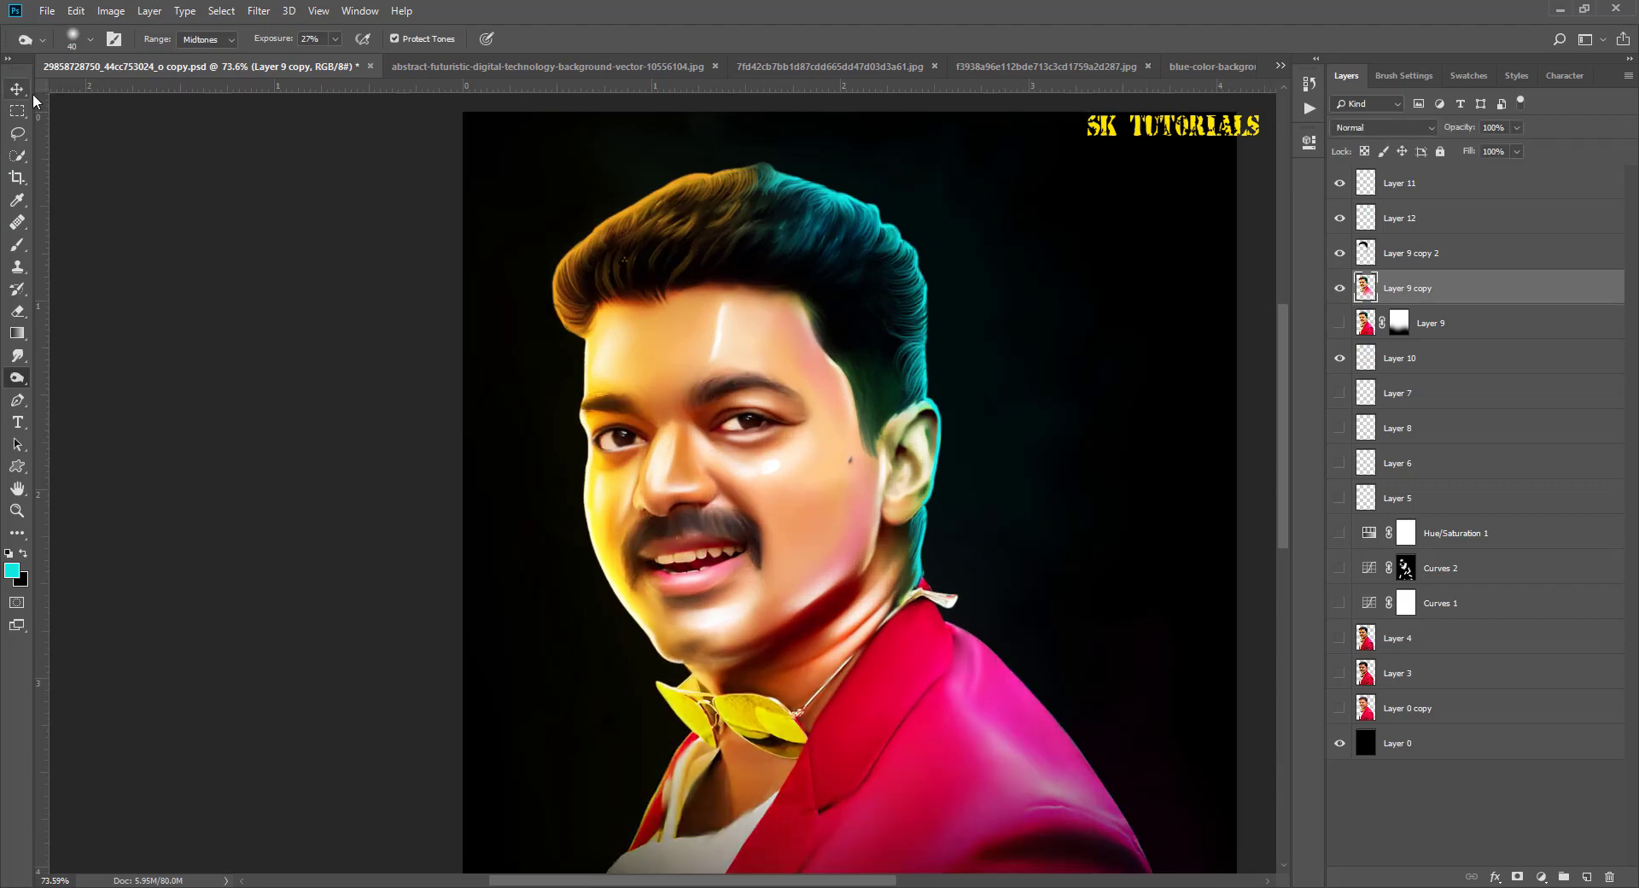
{"action": "left_click", "coordinate": [16, 88]}
{"action": "scroll", "coordinate": [694, 440], "scroll_direction": "up", "scroll_amount": 6}
Step: Set up a textured Skin smudge brush at size 30 and 40% strength
{"action": "key", "text": "r"}
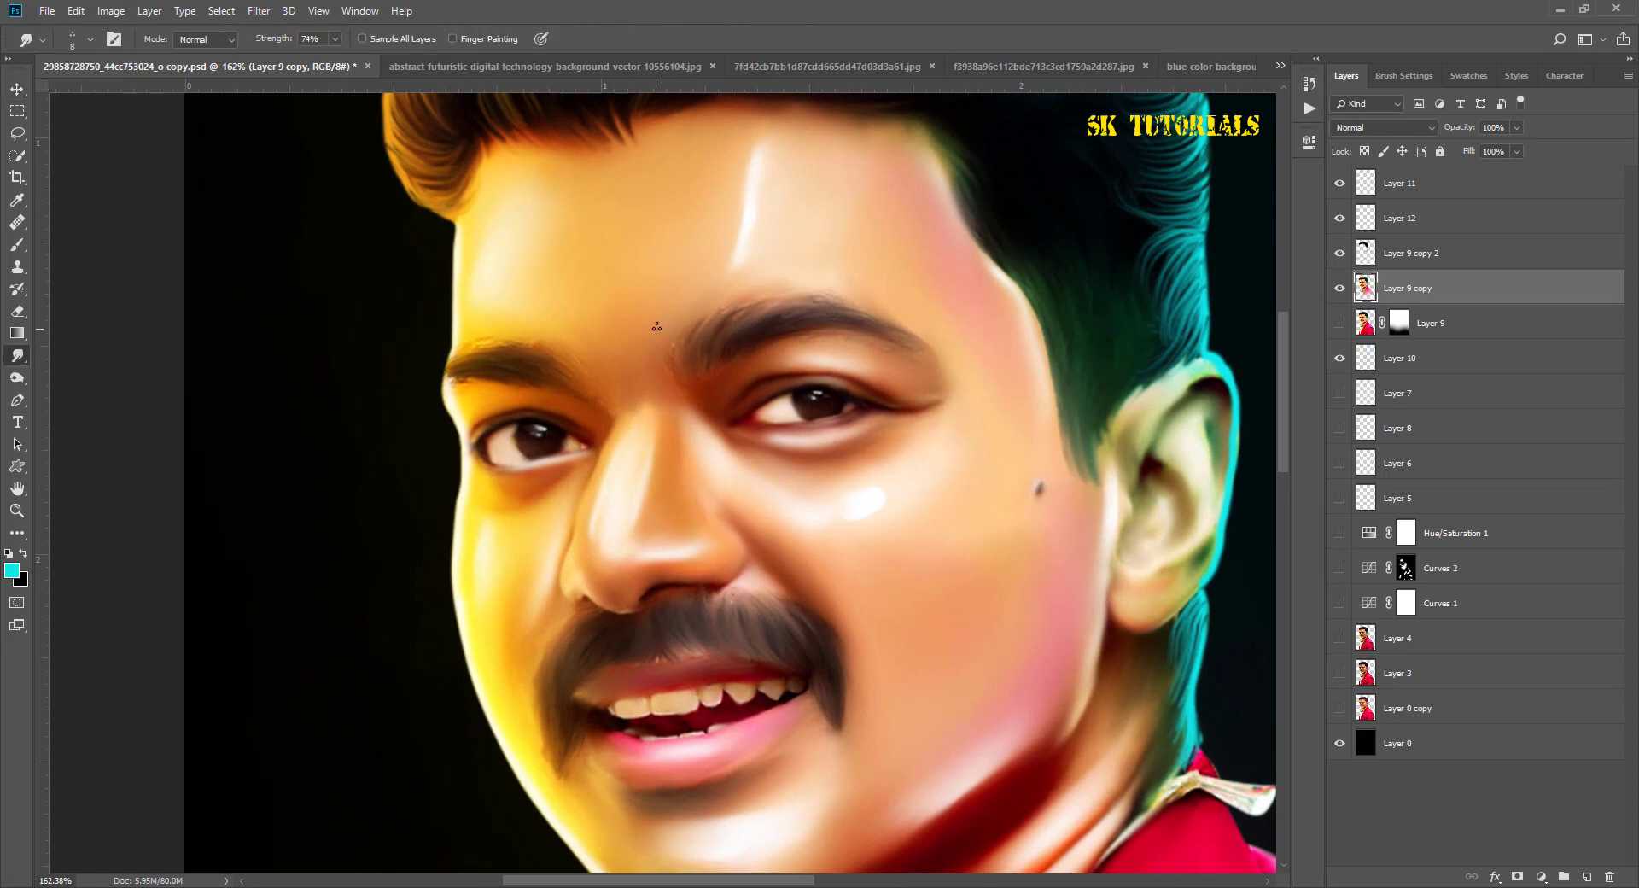
{"action": "right_click", "coordinate": [594, 358]}
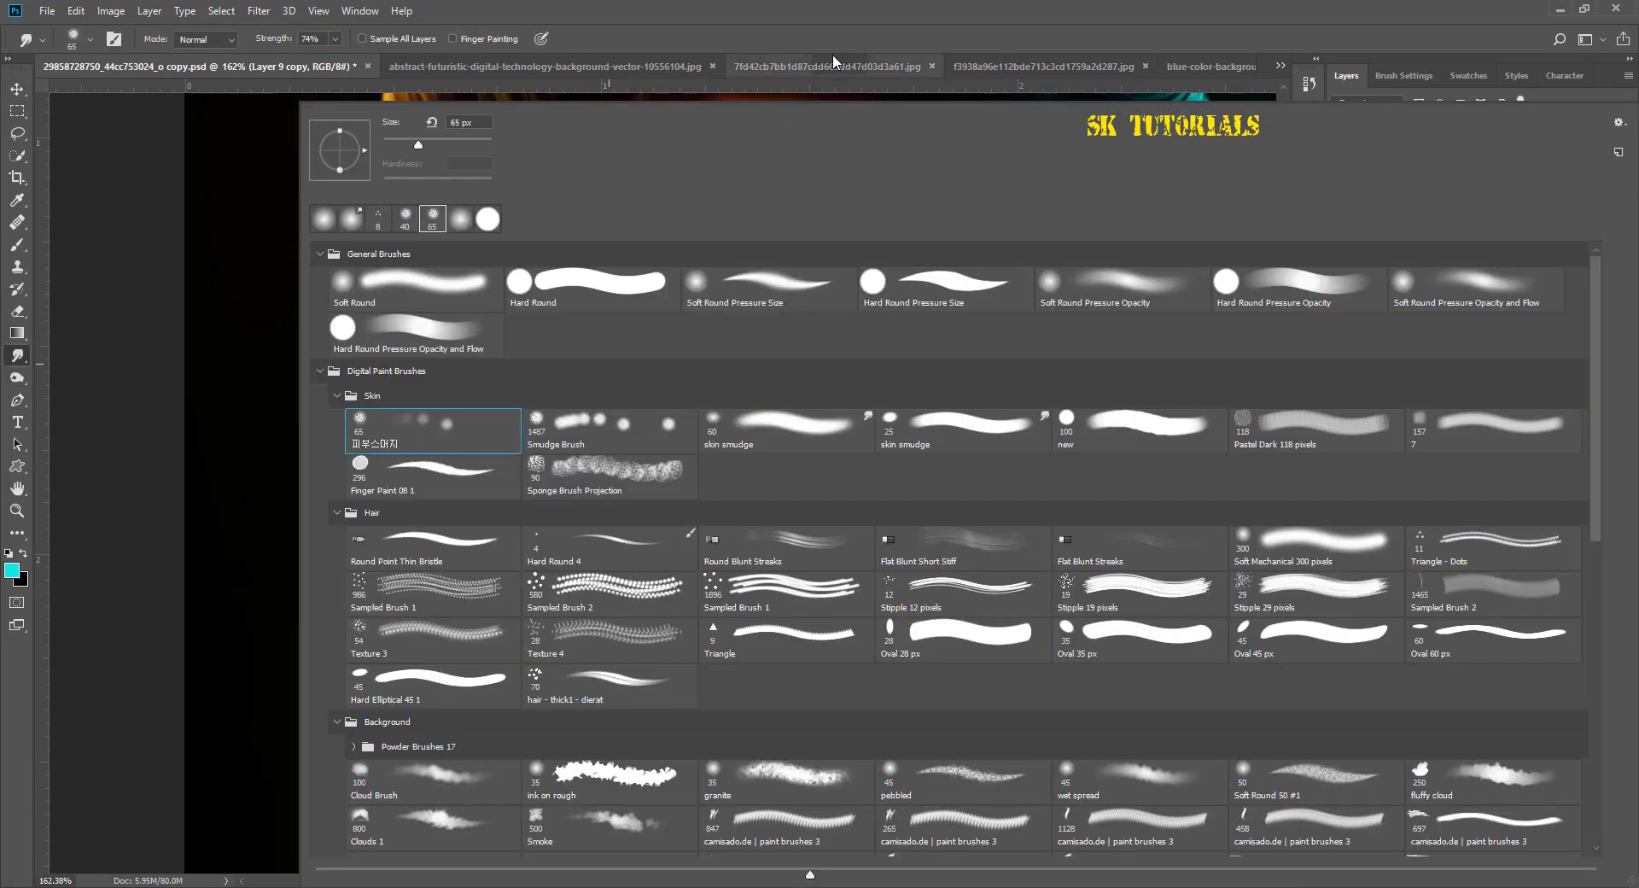
{"action": "double_click", "coordinate": [384, 427]}
{"action": "key", "text": "4"}
{"action": "key", "text": "bracketleft"}
{"action": "key", "text": "bracketleft"}
{"action": "key", "text": "bracketleft"}
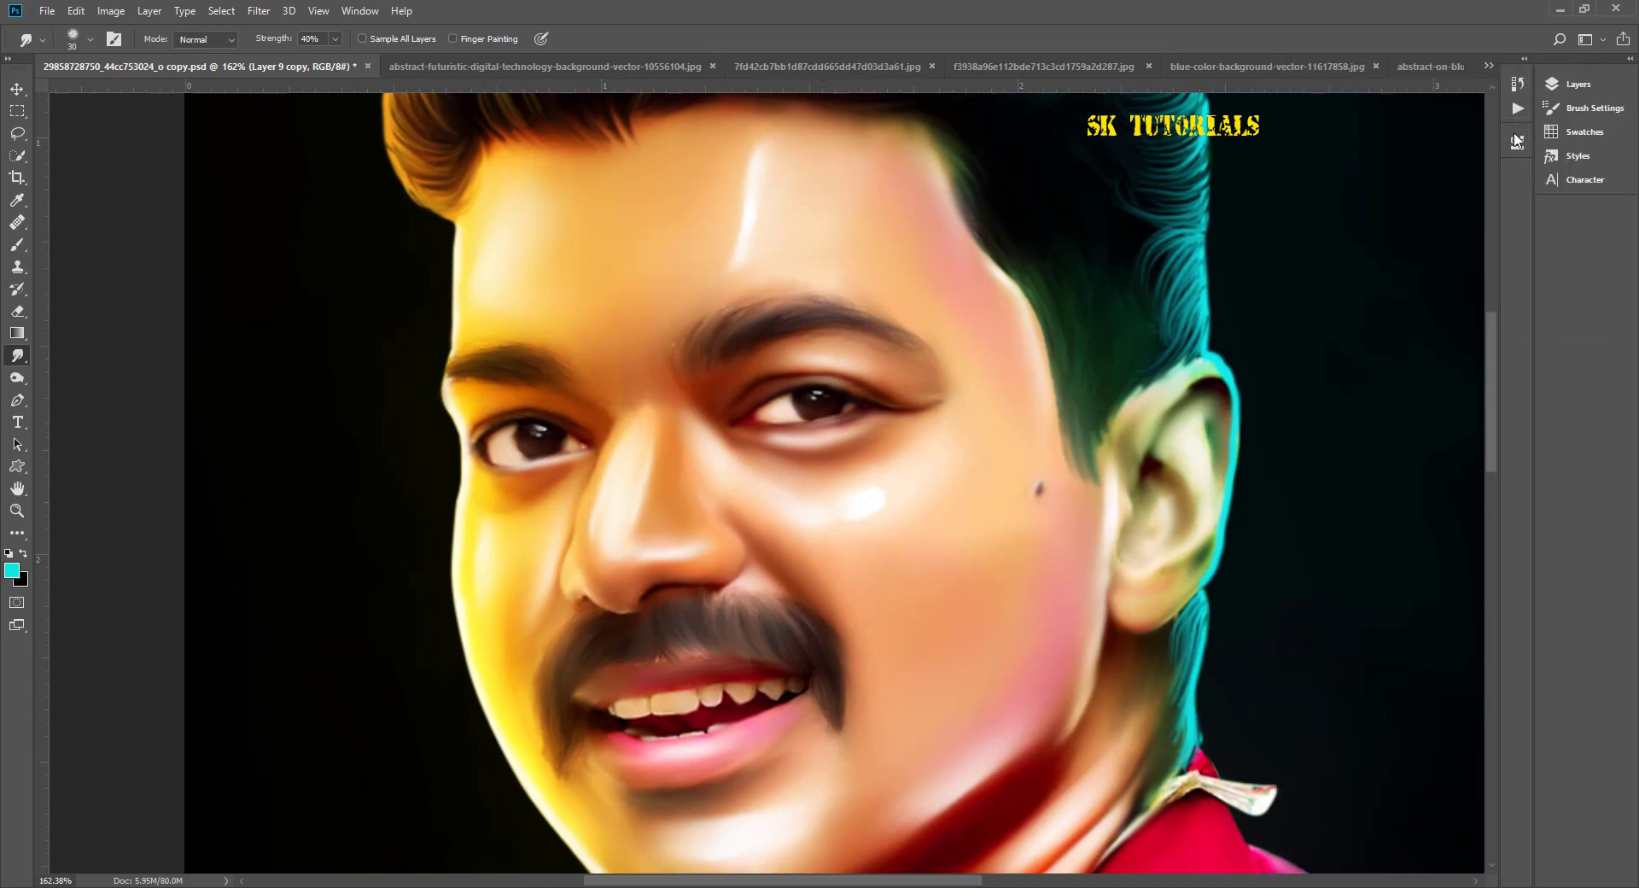
Step: Restore the full Layers panel and save the document
{"action": "left_click", "coordinate": [1567, 88]}
{"action": "left_click_drag", "start_coordinate": [1428, 267], "coordinate": [1451, 693]}
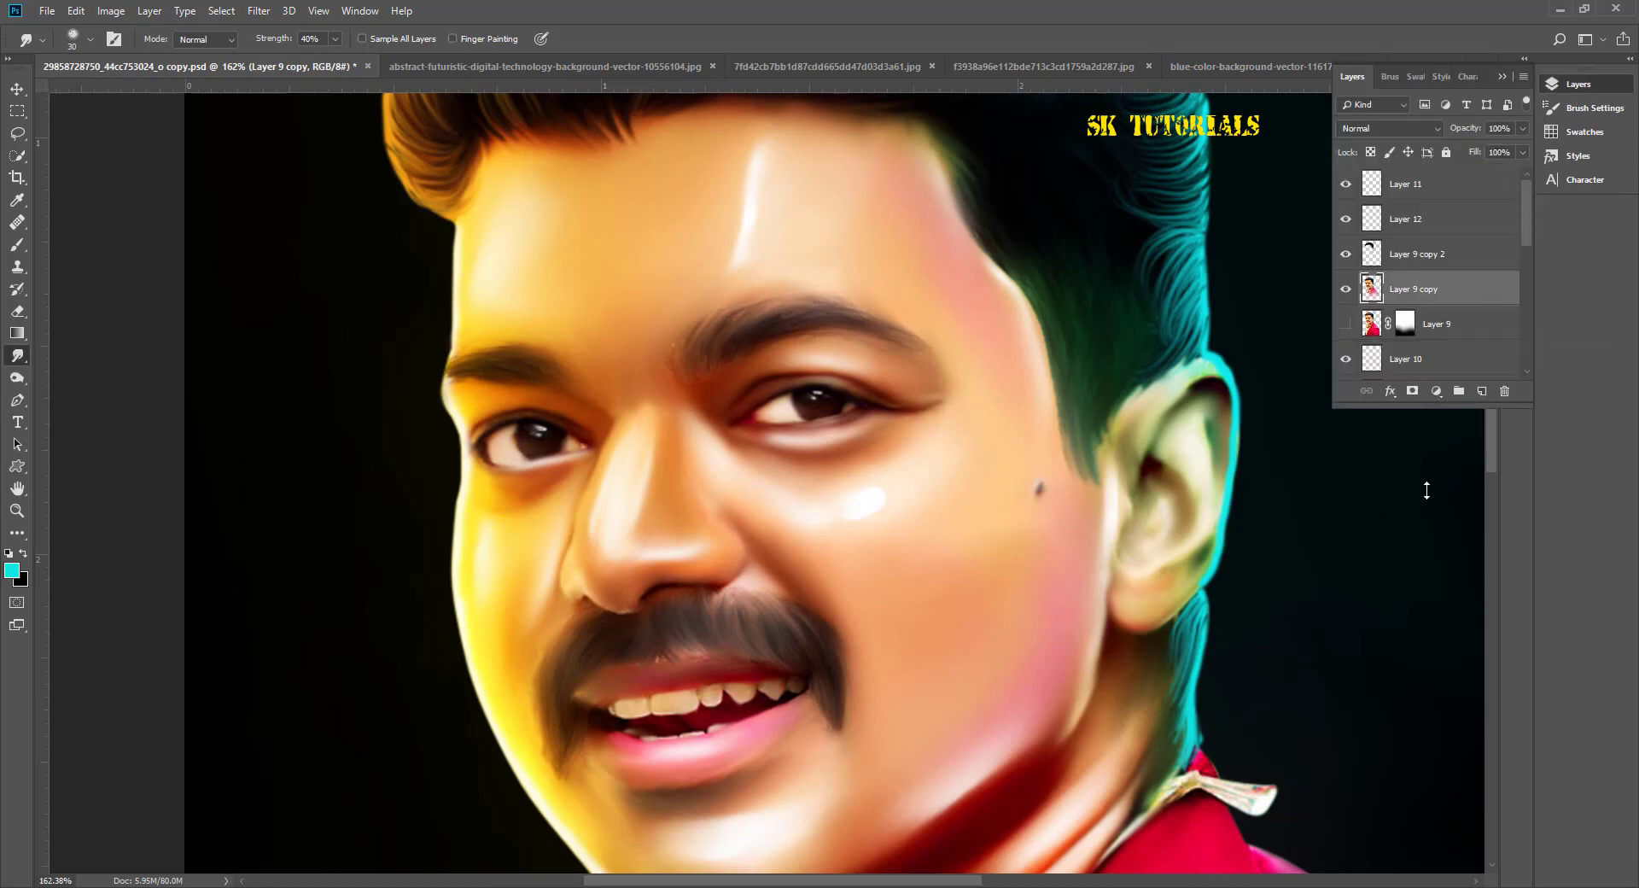
{"action": "left_click", "coordinate": [1507, 78]}
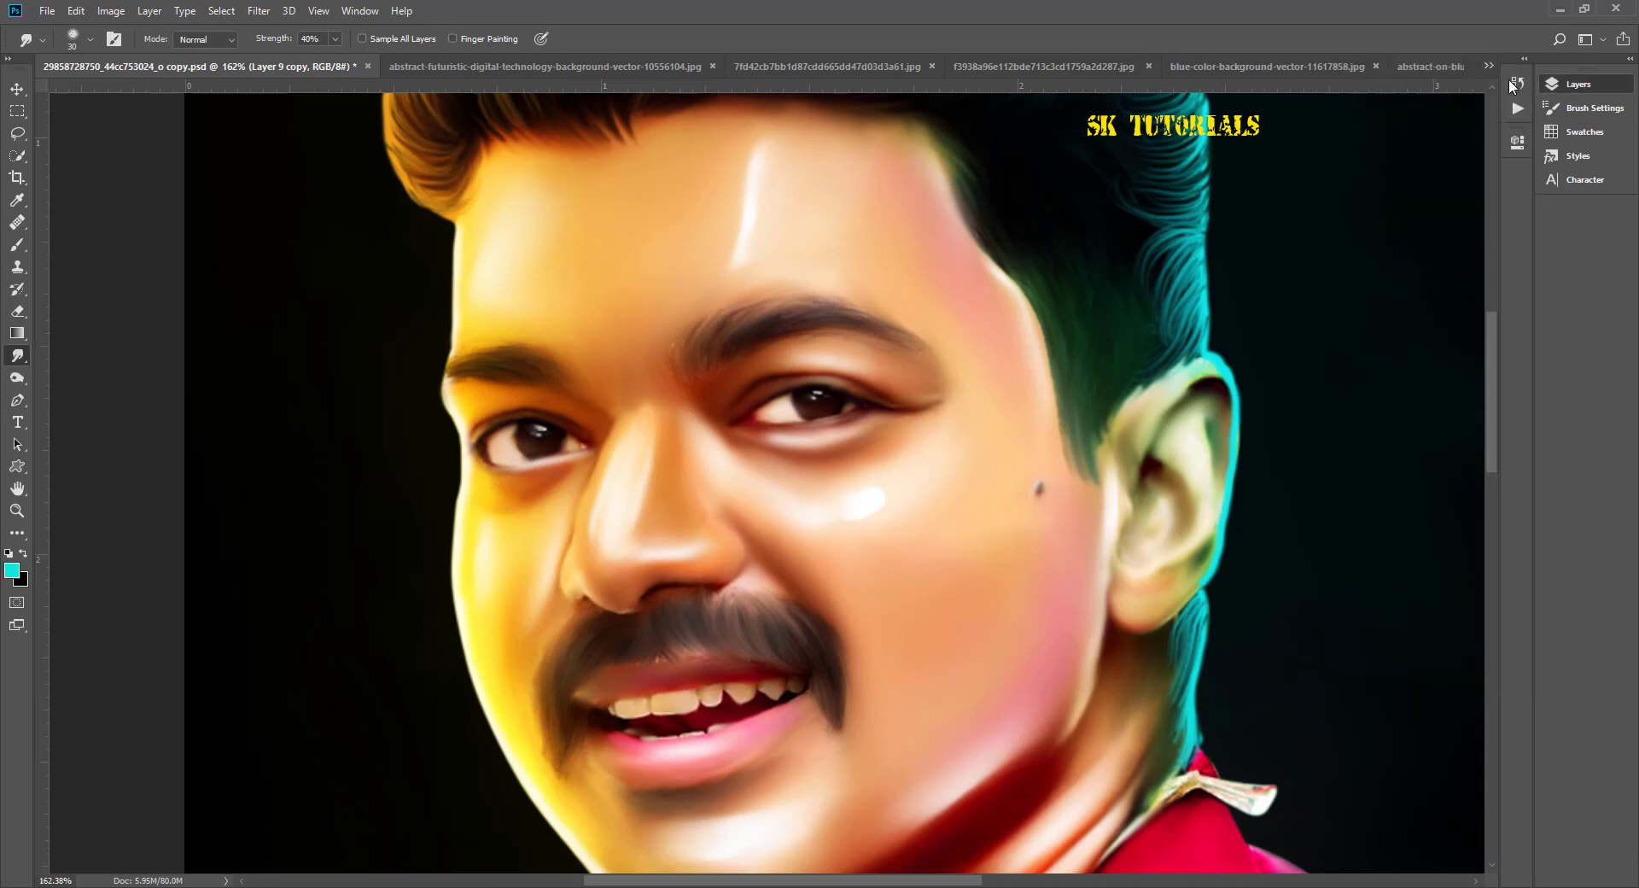
{"action": "left_click", "coordinate": [1630, 61]}
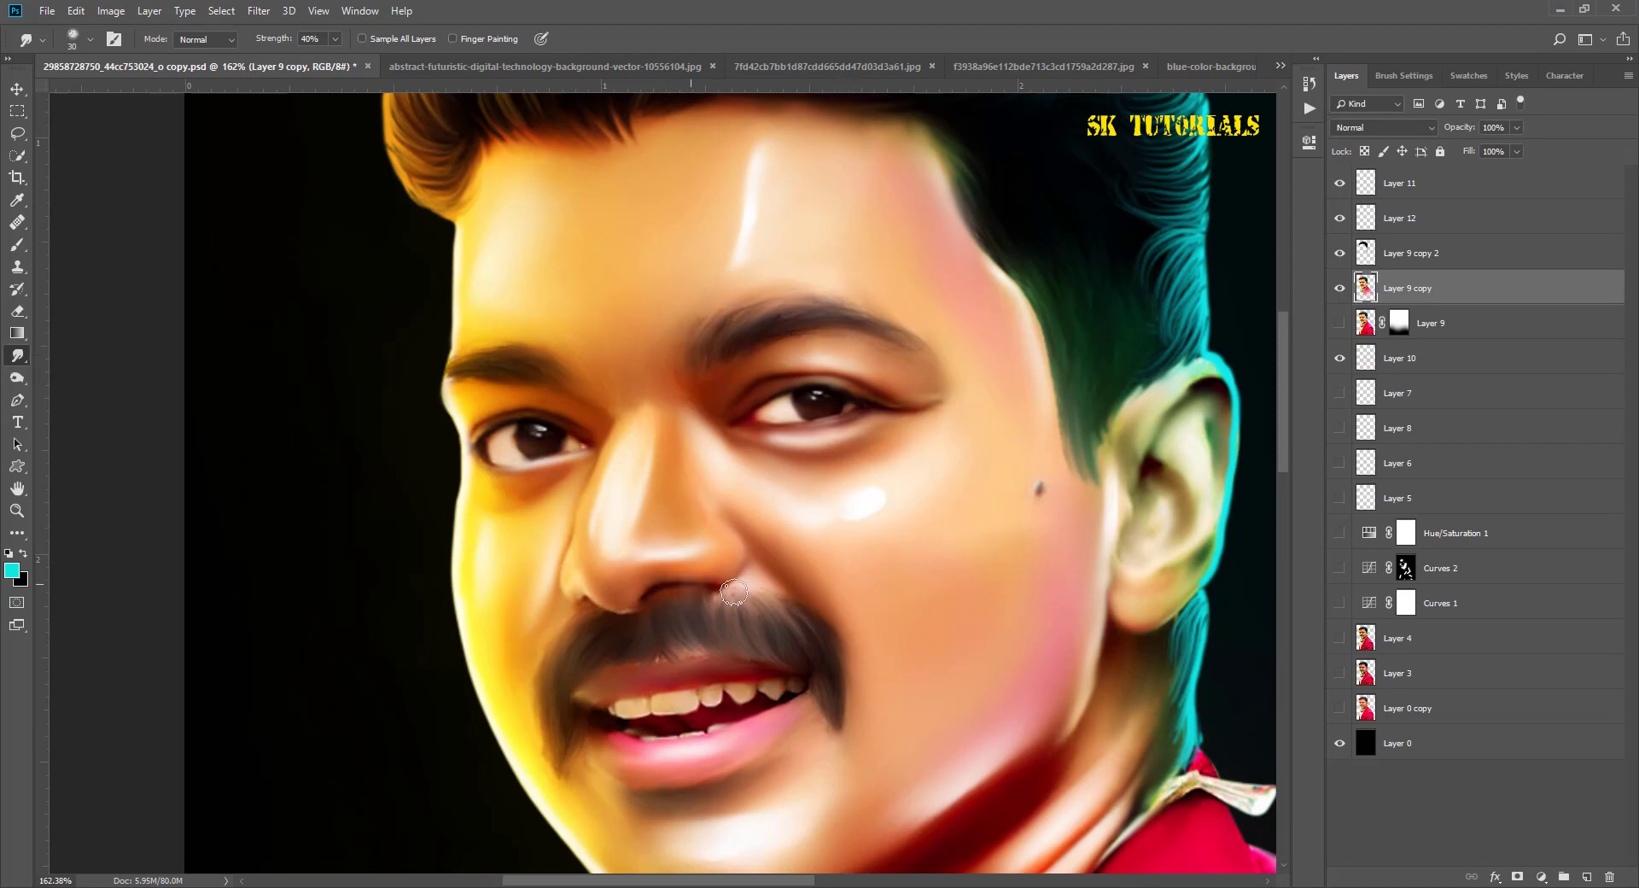
{"action": "scroll", "coordinate": [674, 393], "scroll_direction": "up", "scroll_amount": 2}
{"action": "scroll", "coordinate": [629, 461], "scroll_direction": "down", "scroll_amount": 3}
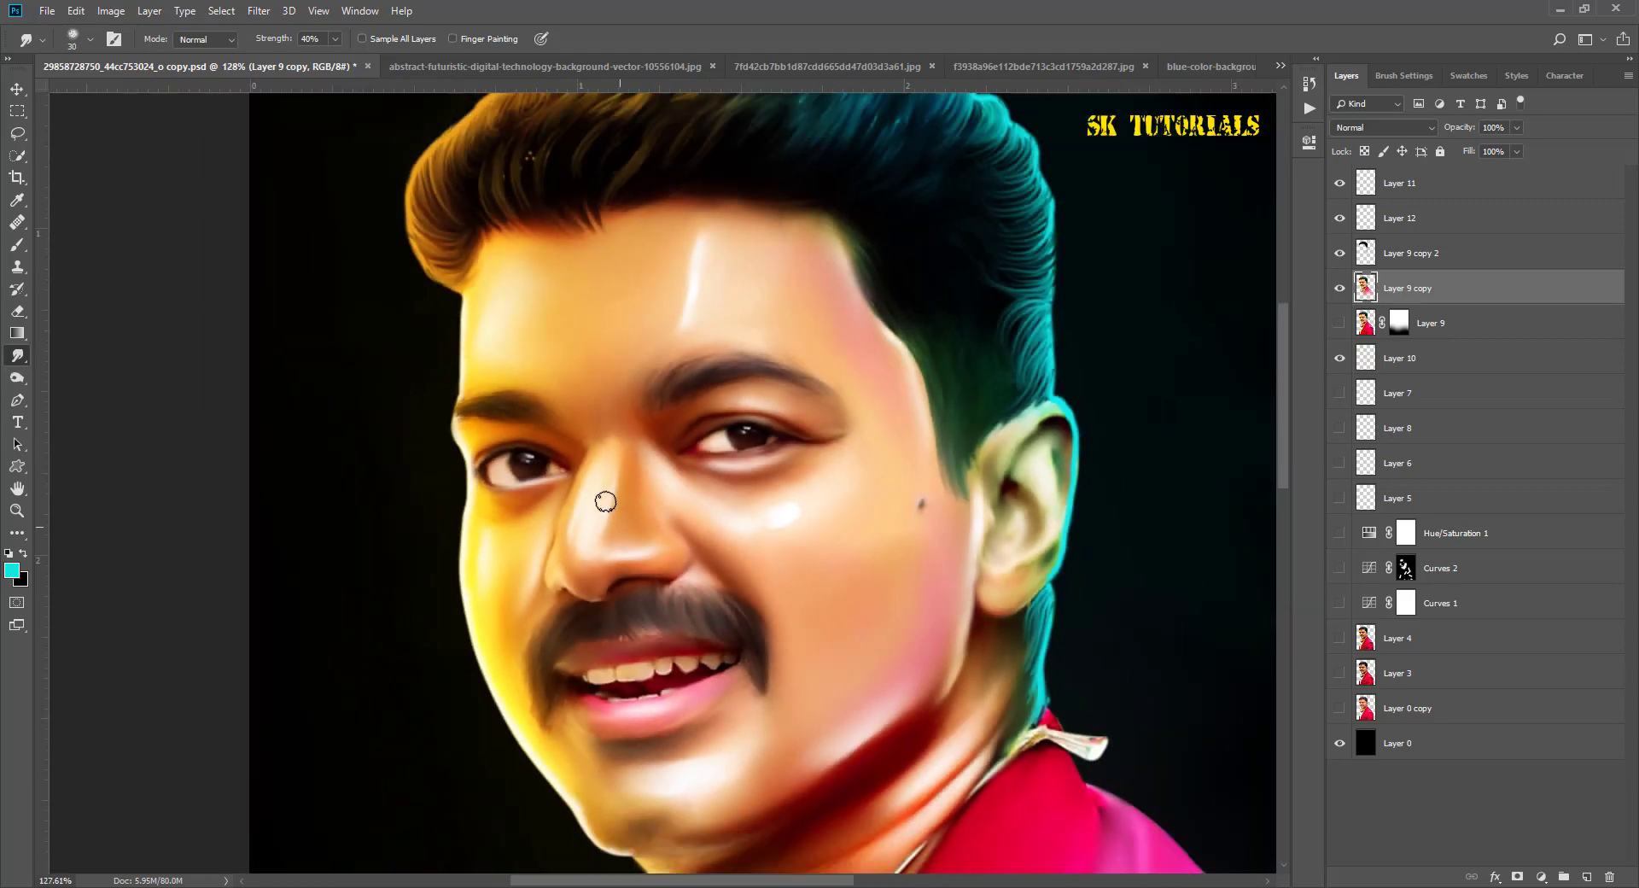
{"action": "scroll", "coordinate": [605, 501], "scroll_direction": "down", "scroll_amount": 2}
{"action": "scroll", "coordinate": [605, 501], "scroll_direction": "down", "scroll_amount": 3}
{"action": "left_click", "coordinate": [15, 89]}
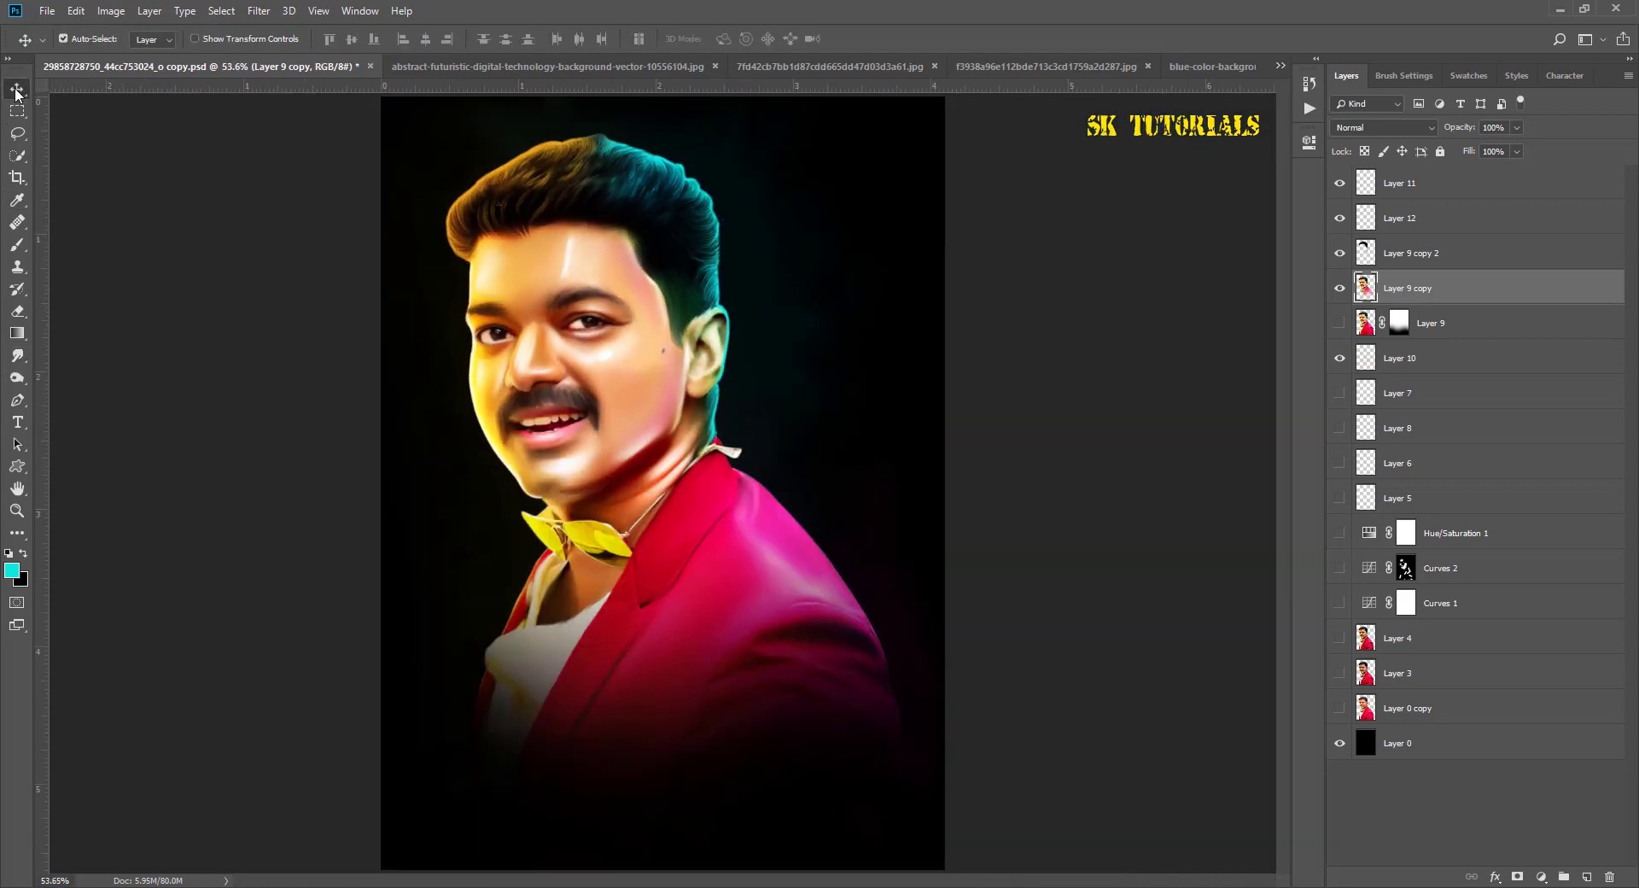
{"action": "key", "text": "ctrl+s"}
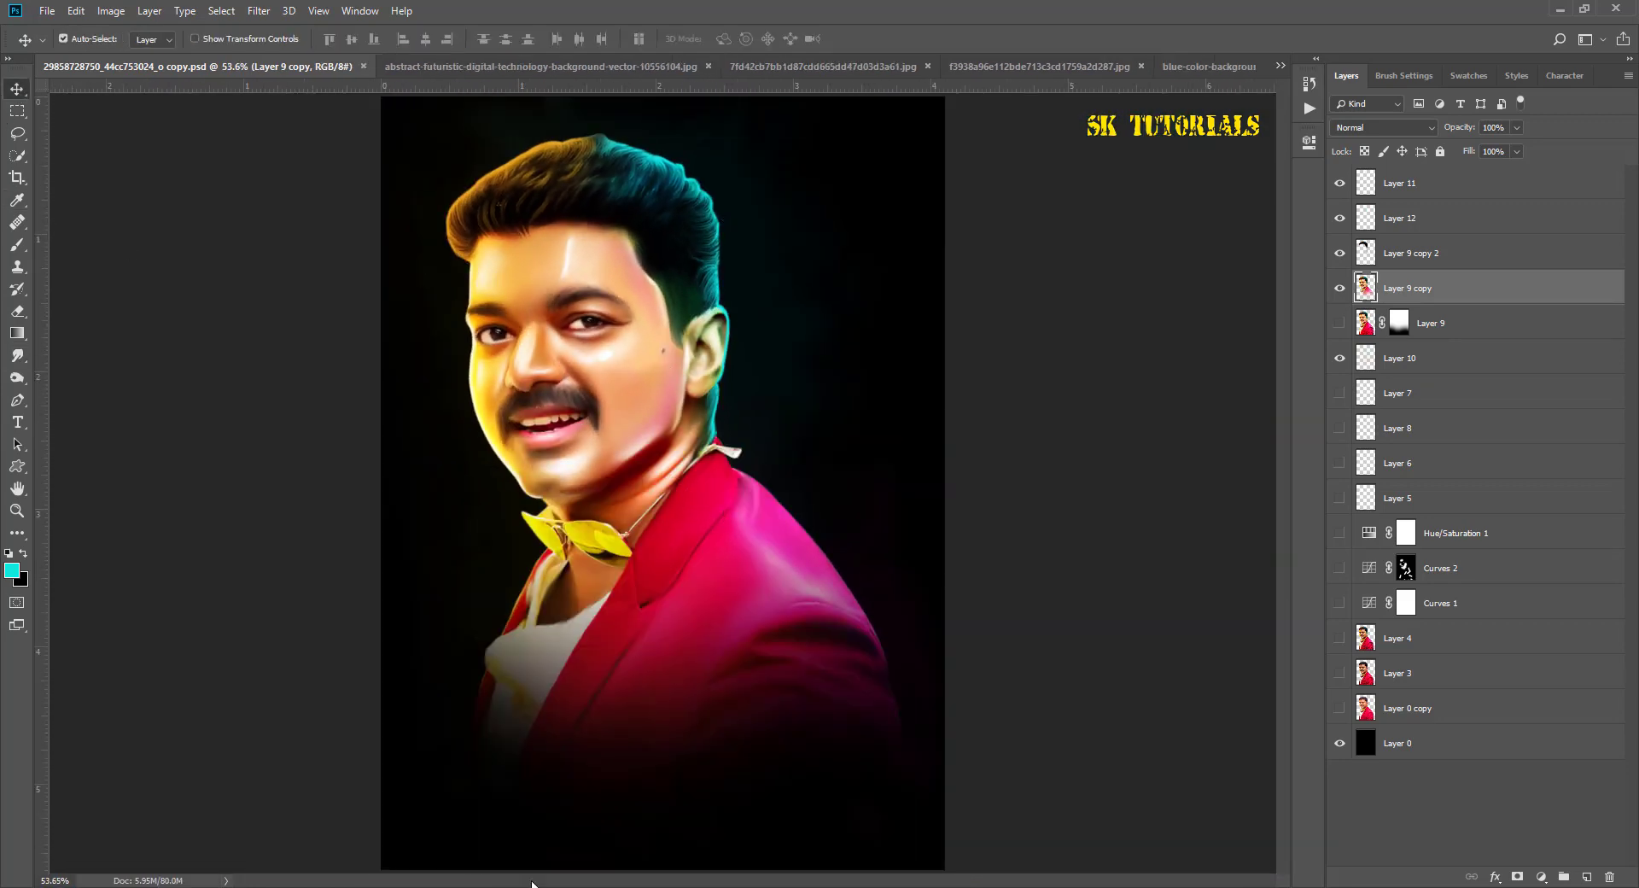
{"action": "scroll", "coordinate": [666, 478], "scroll_direction": "up", "scroll_amount": 1}
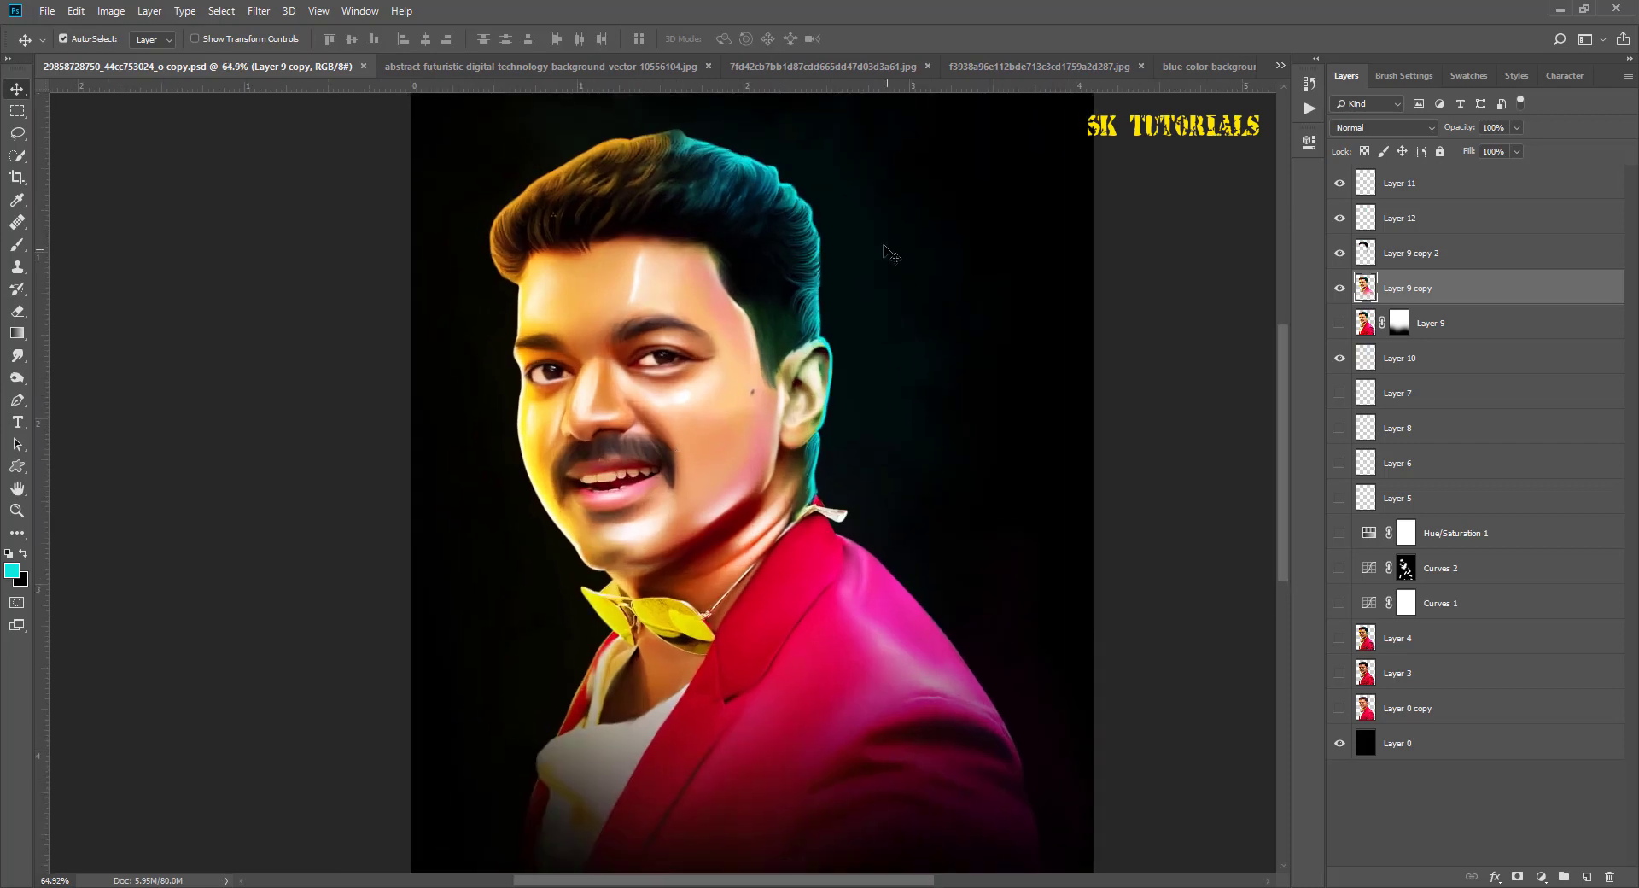
Step: Raise Layer 10's opacity to 98%
{"action": "key", "text": "alt+comma"}
{"action": "left_click", "coordinate": [1339, 358]}
{"action": "left_click", "coordinate": [1339, 358]}
{"action": "left_click", "coordinate": [1452, 358]}
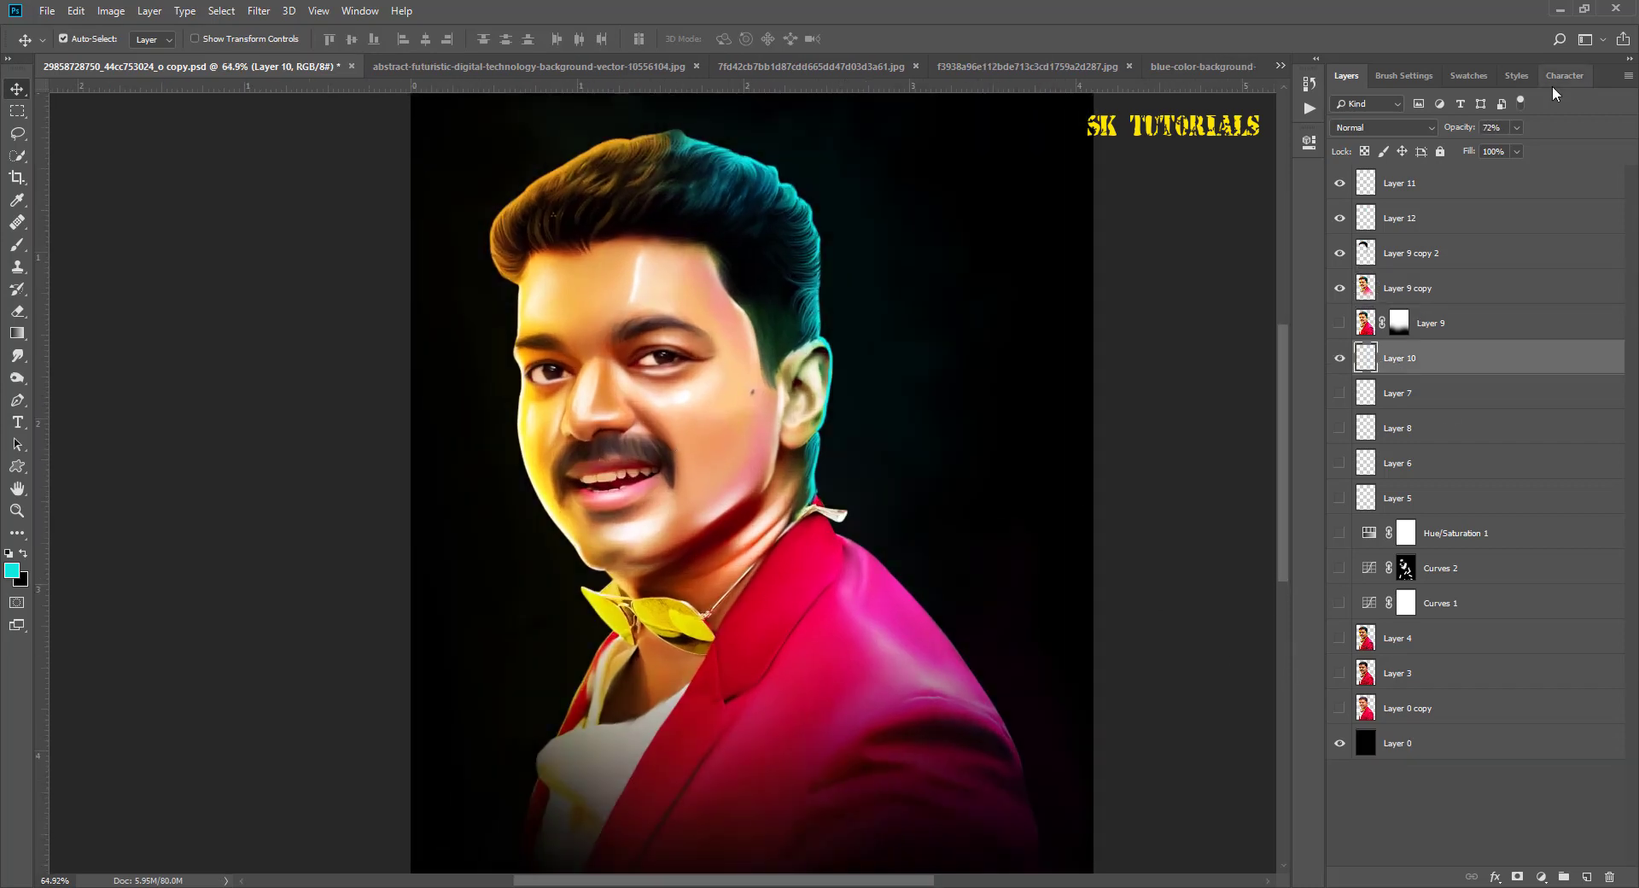
{"action": "scroll", "coordinate": [877, 356], "scroll_direction": "down", "scroll_amount": 1}
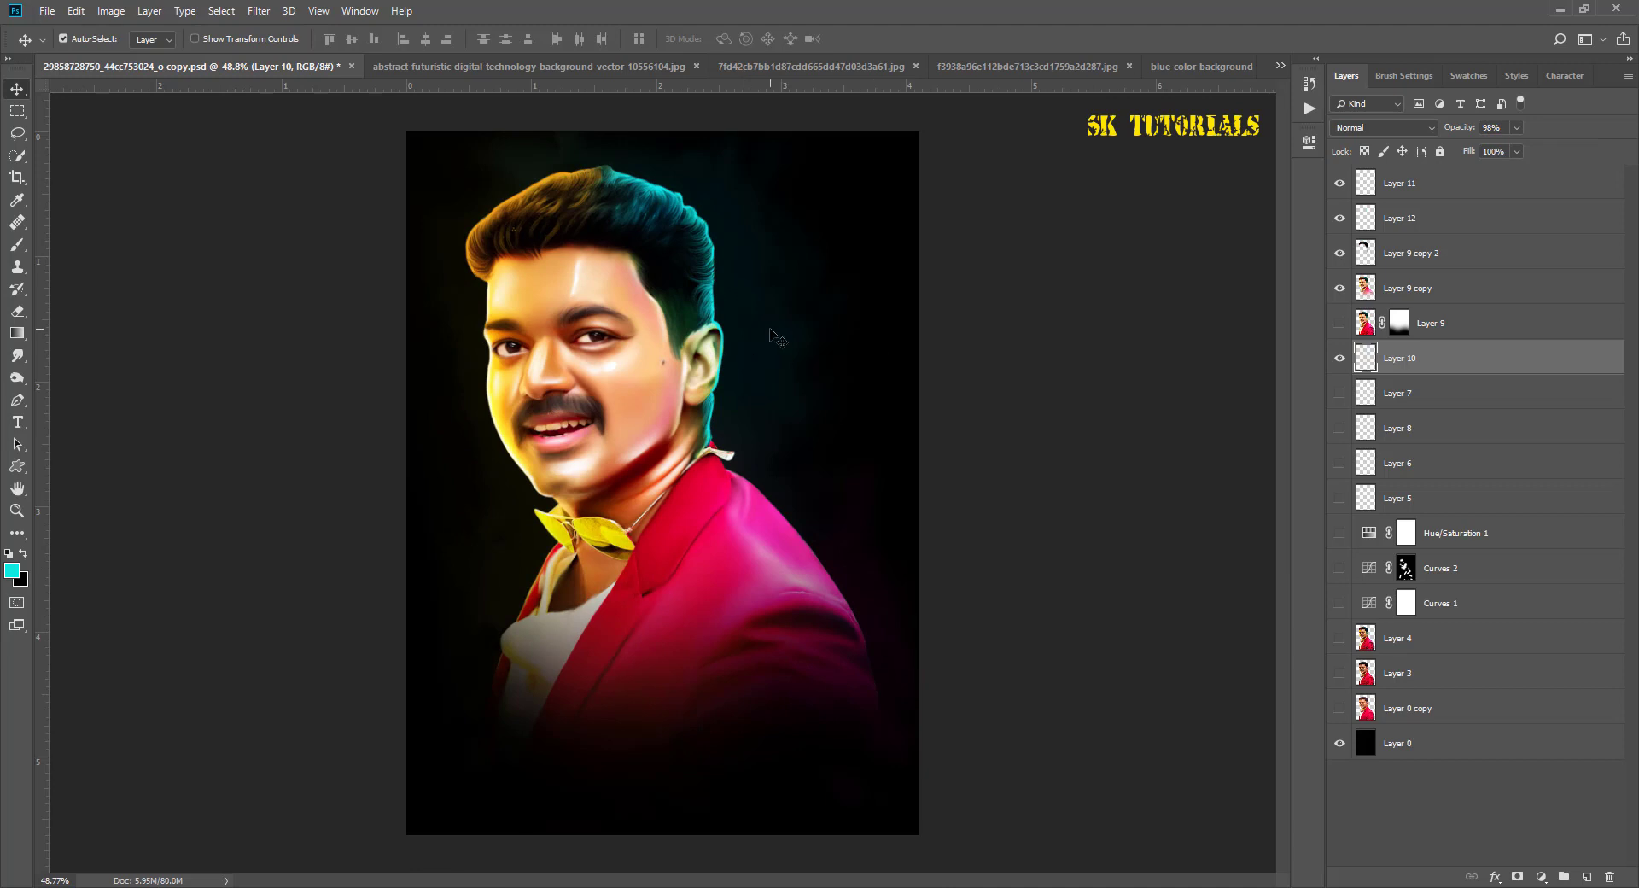
{"action": "scroll", "coordinate": [589, 233], "scroll_direction": "up", "scroll_amount": 3}
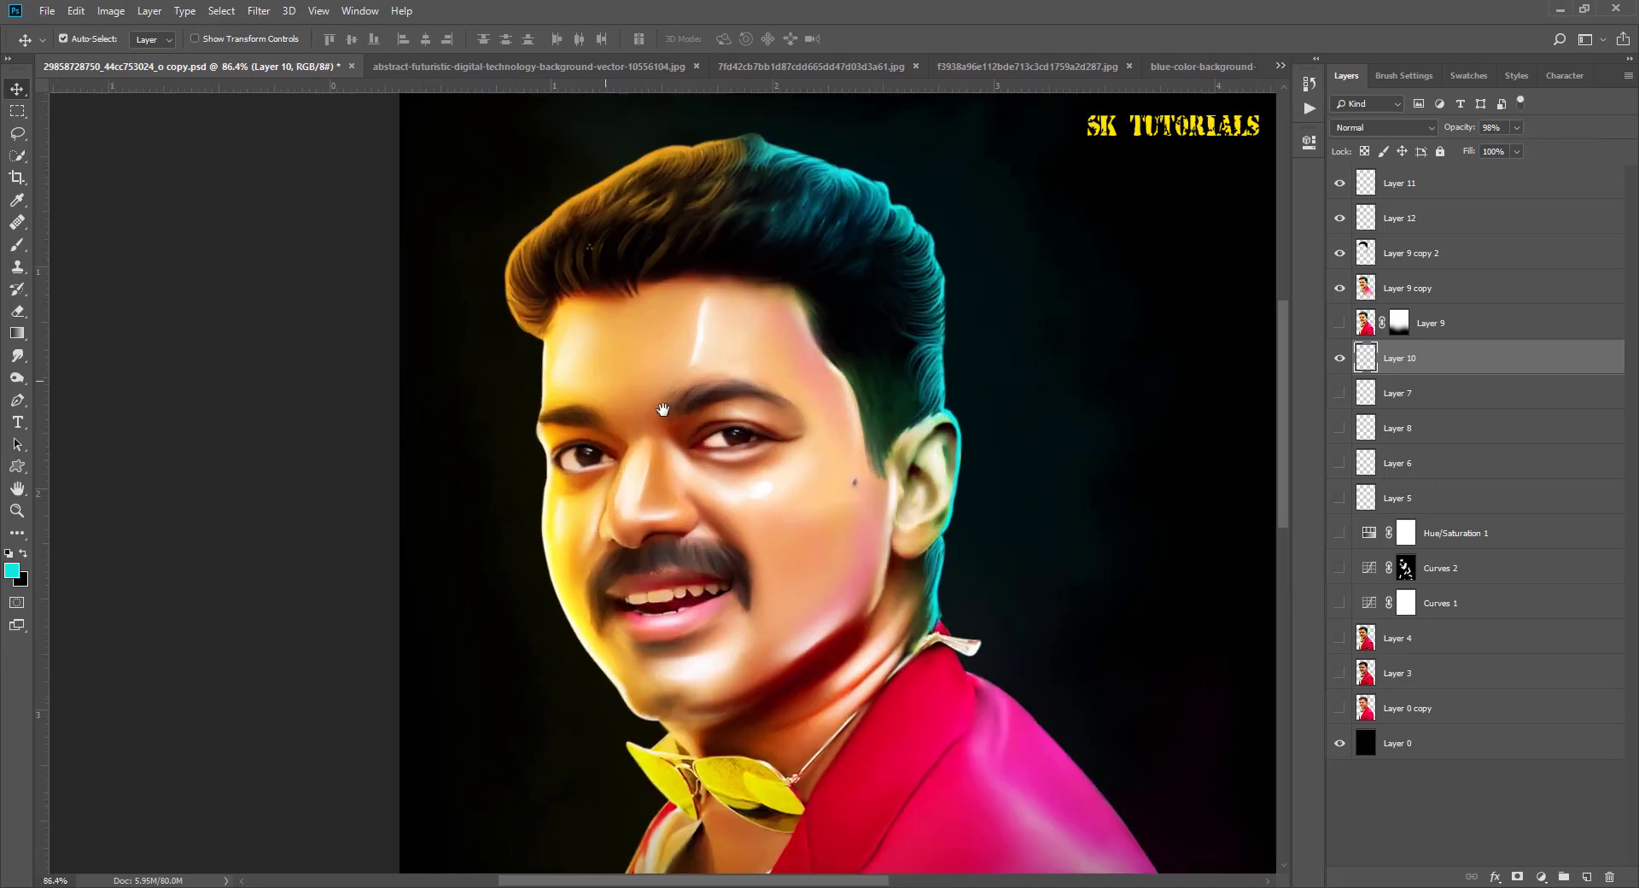
Step: Select Layer 9 copy and compare the image with Layer 9 copy 2 hidden and shown
{"action": "left_click", "coordinate": [1387, 290]}
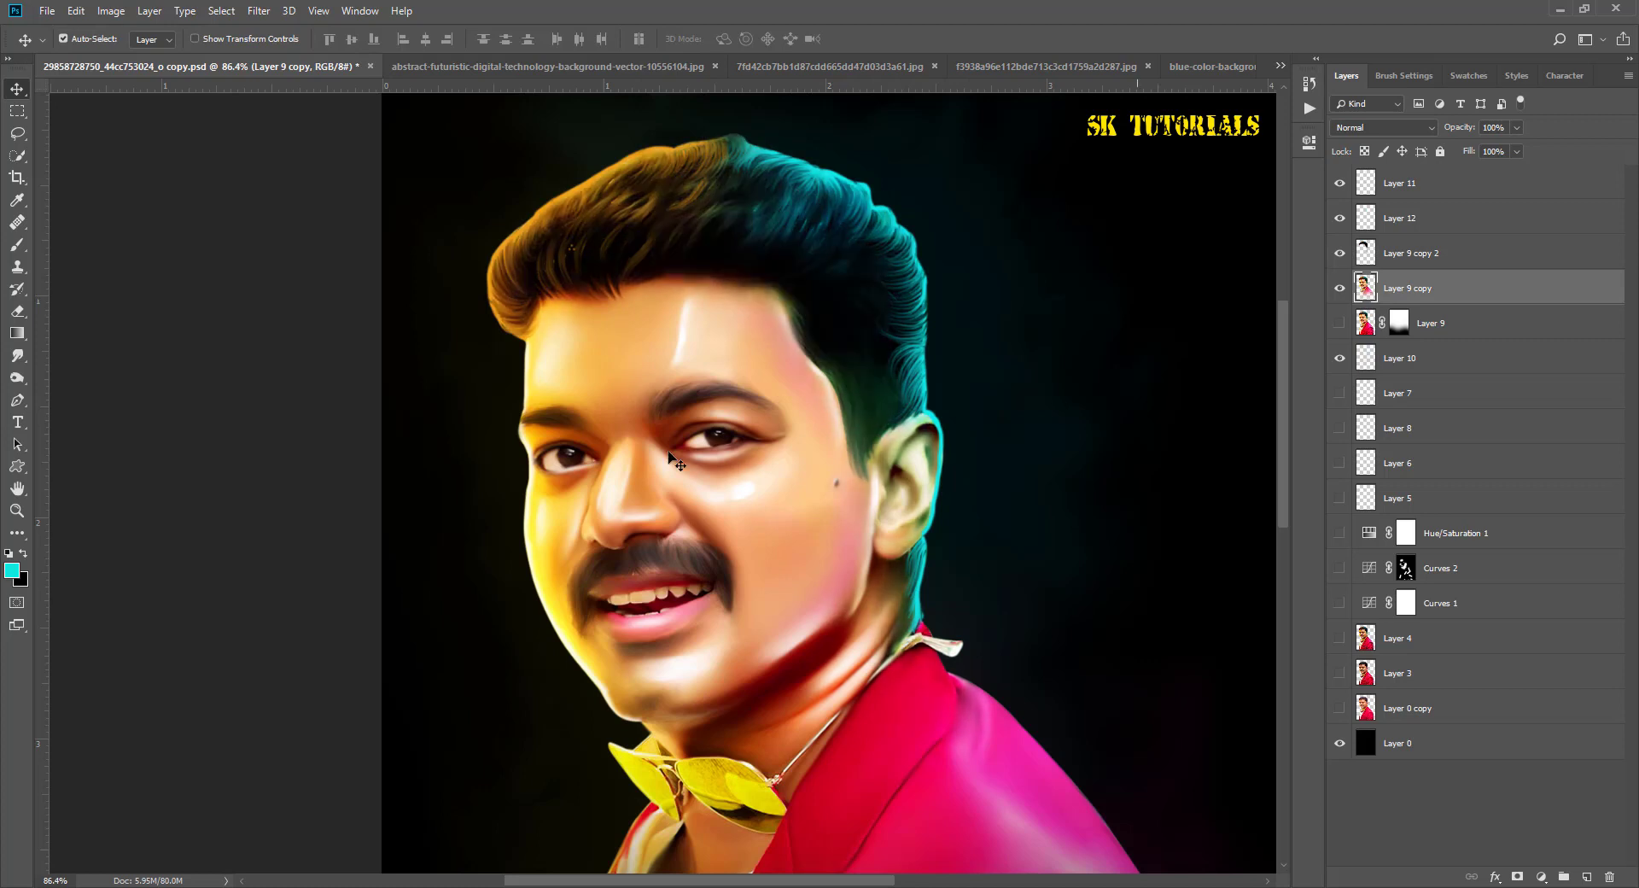
{"action": "scroll", "coordinate": [675, 461], "scroll_direction": "up", "scroll_amount": 3}
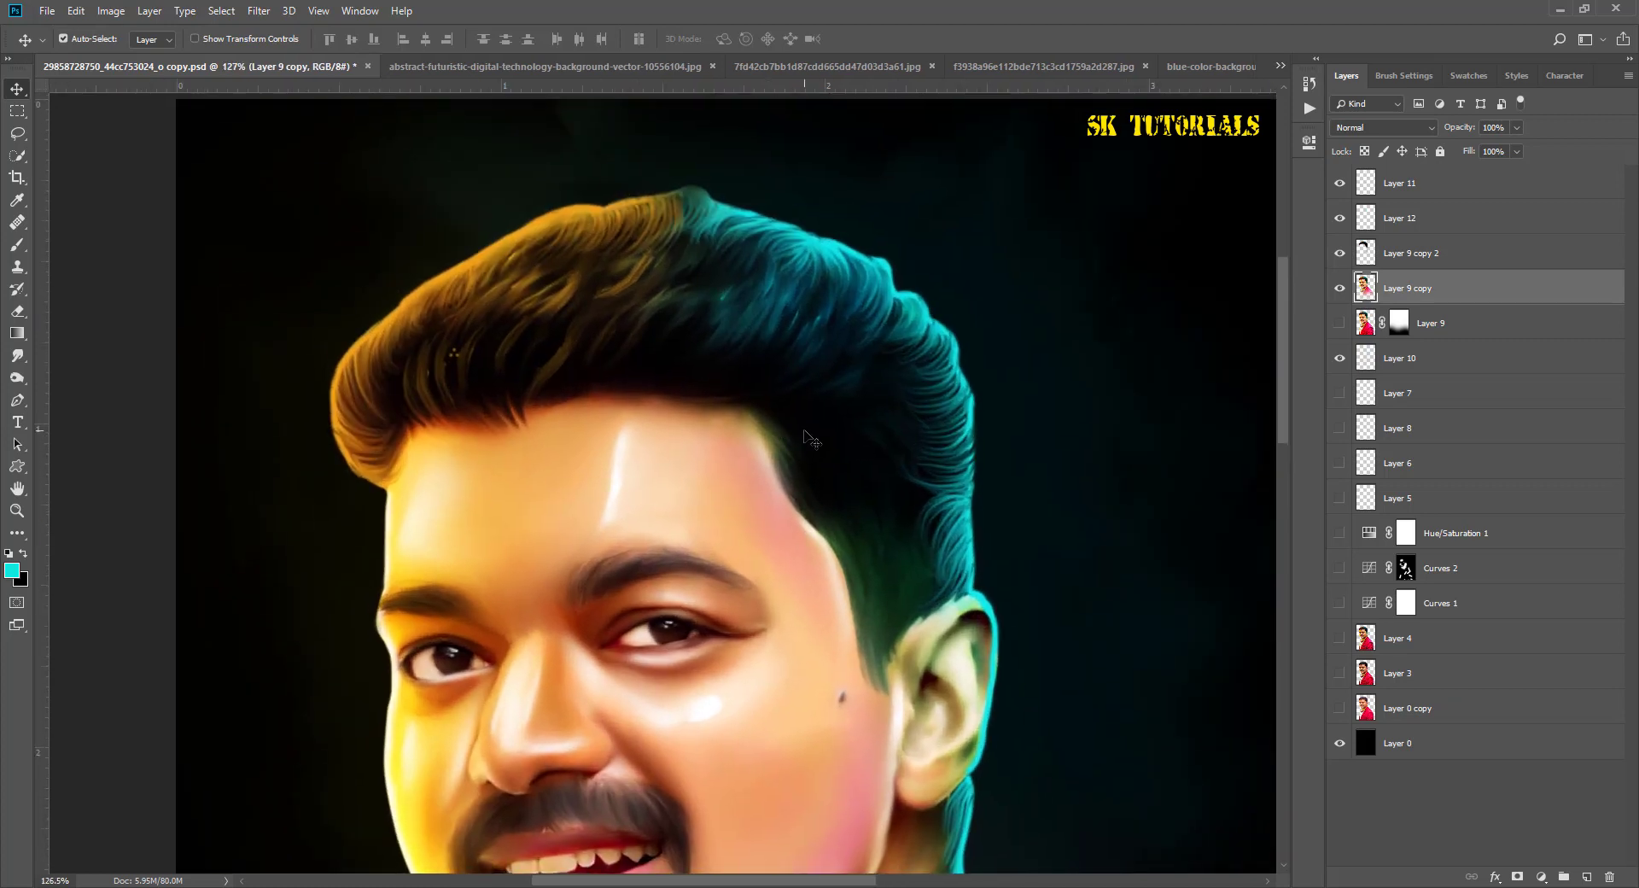
{"action": "left_click", "coordinate": [1340, 252]}
{"action": "left_click", "coordinate": [1340, 253]}
{"action": "left_click", "coordinate": [1339, 252]}
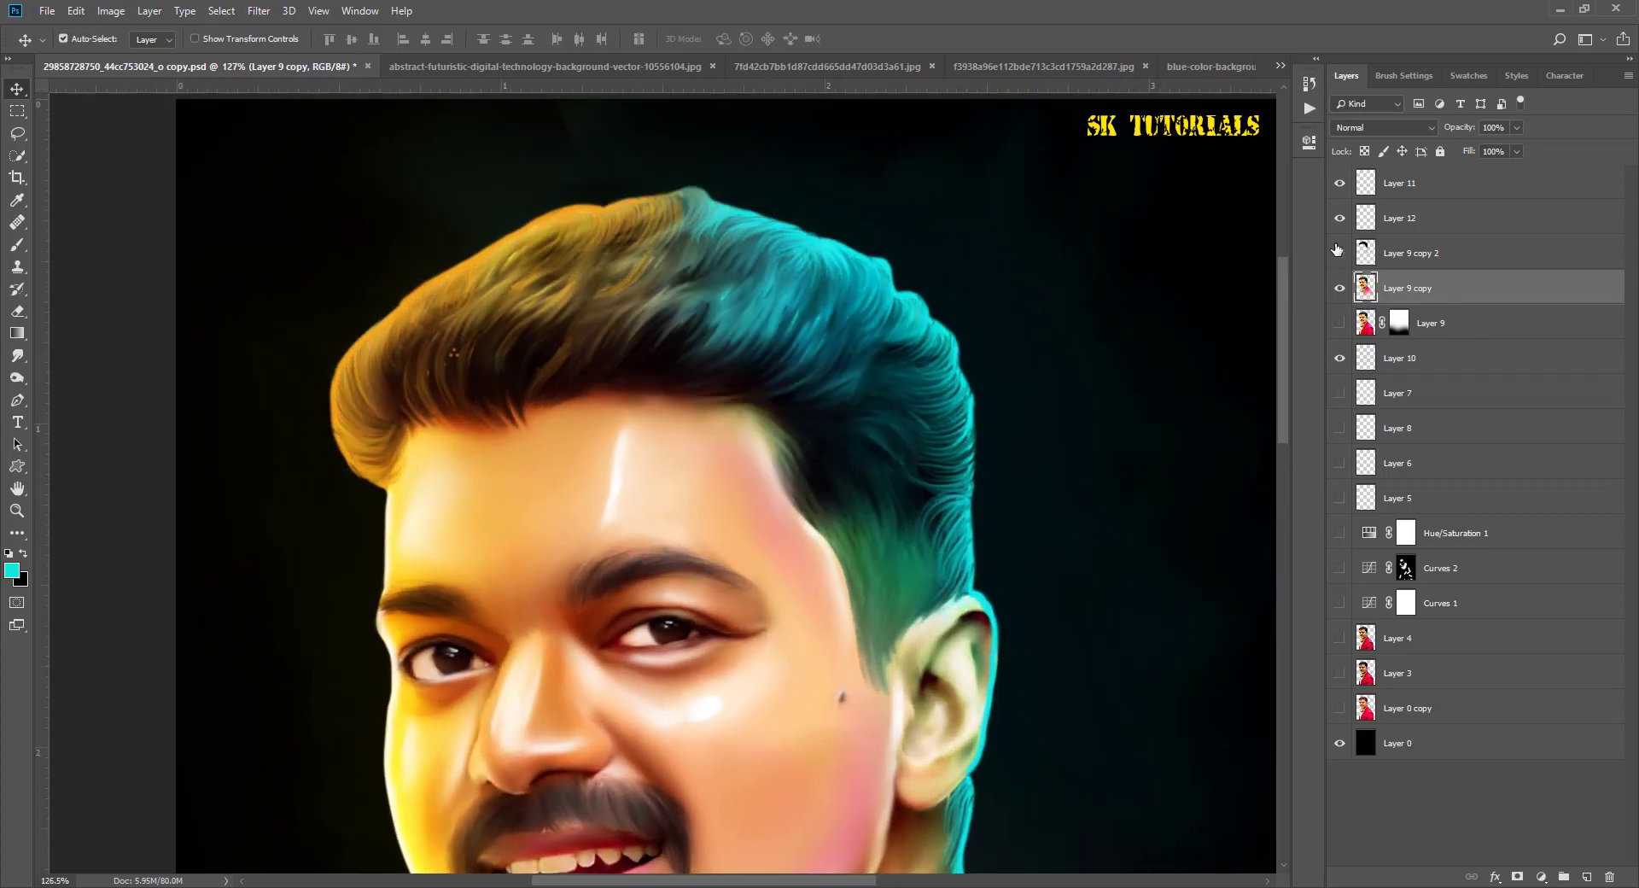
{"action": "left_click", "coordinate": [1339, 253]}
Step: Darken Layer 9 copy 2's midtones with Levels to a gamma of 0.85
{"action": "left_click", "coordinate": [1424, 256]}
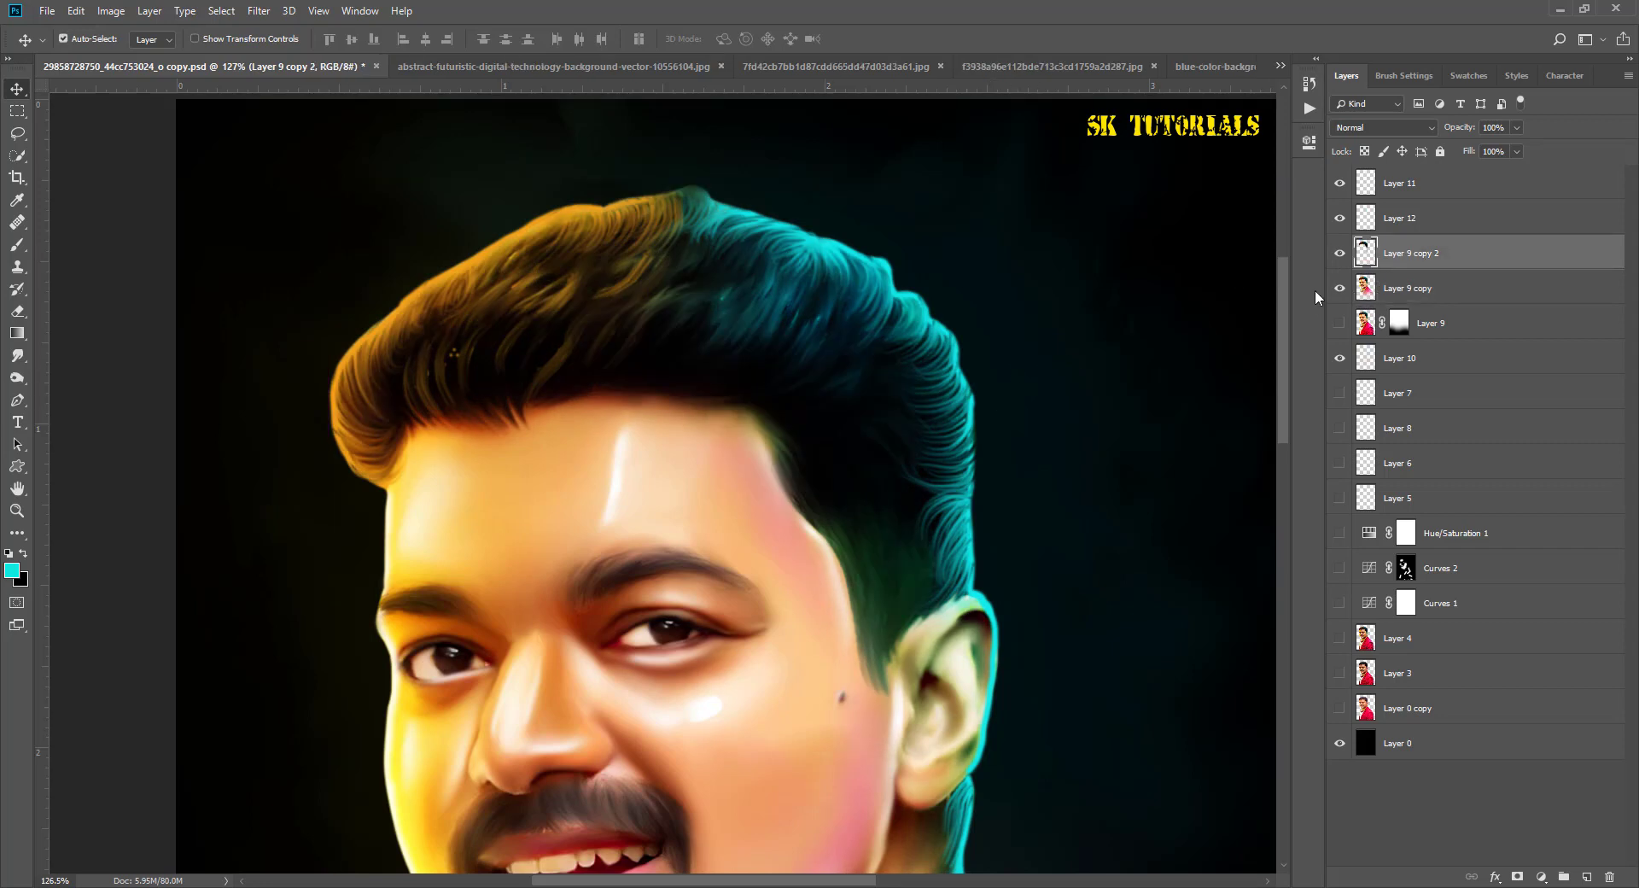
{"action": "key", "text": "ctrl+l"}
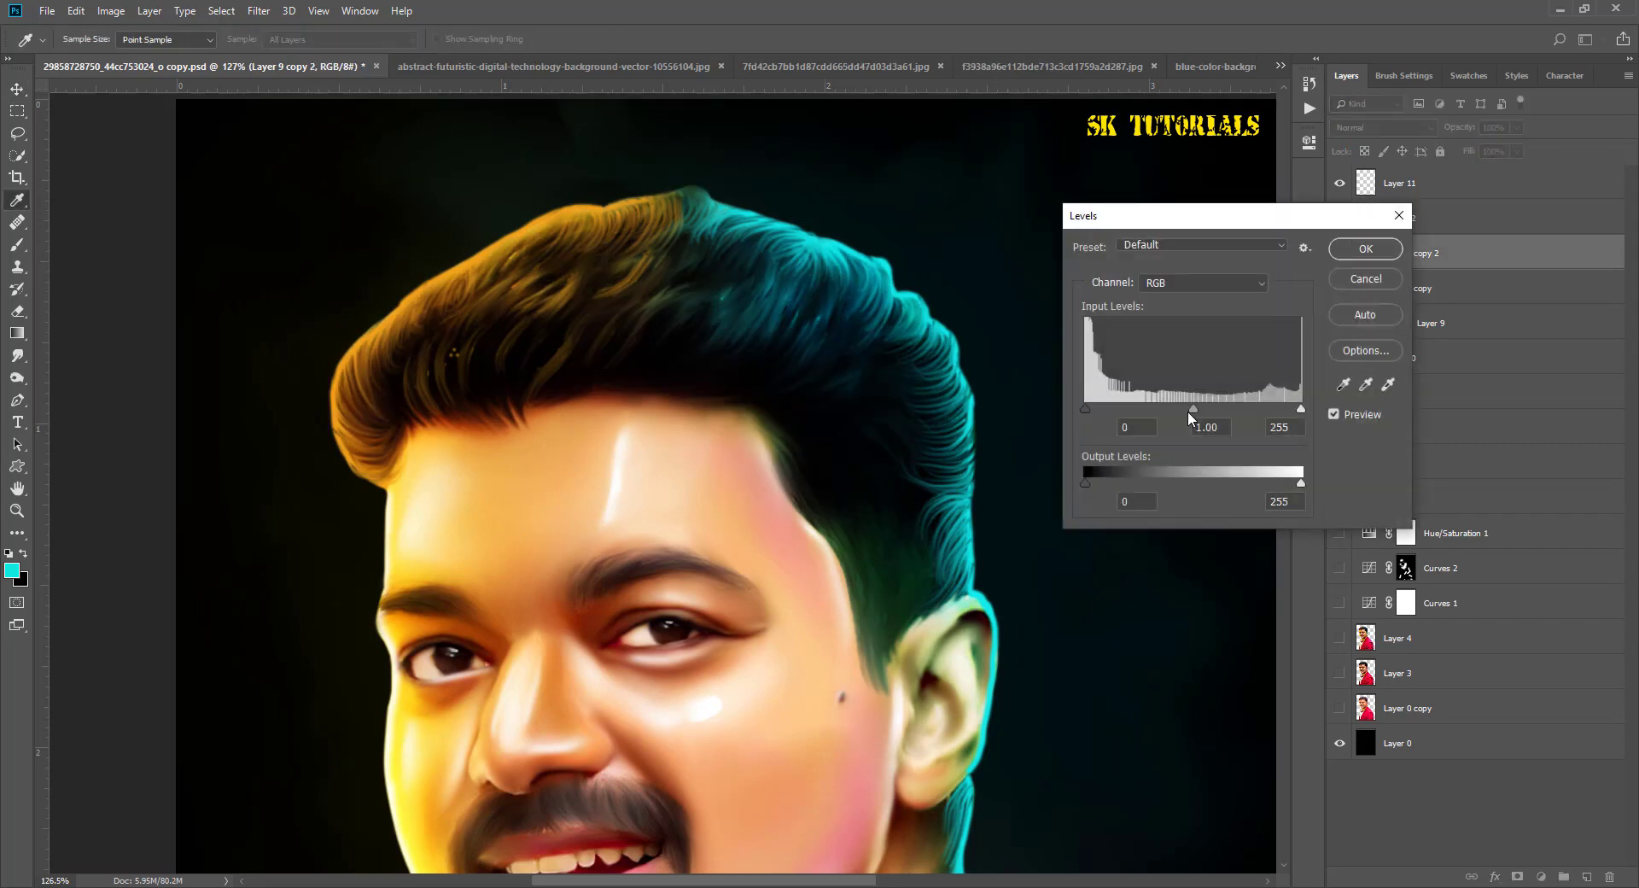
{"action": "left_click_drag", "start_coordinate": [1192, 410], "coordinate": [1205, 410]}
{"action": "left_click", "coordinate": [1366, 249]}
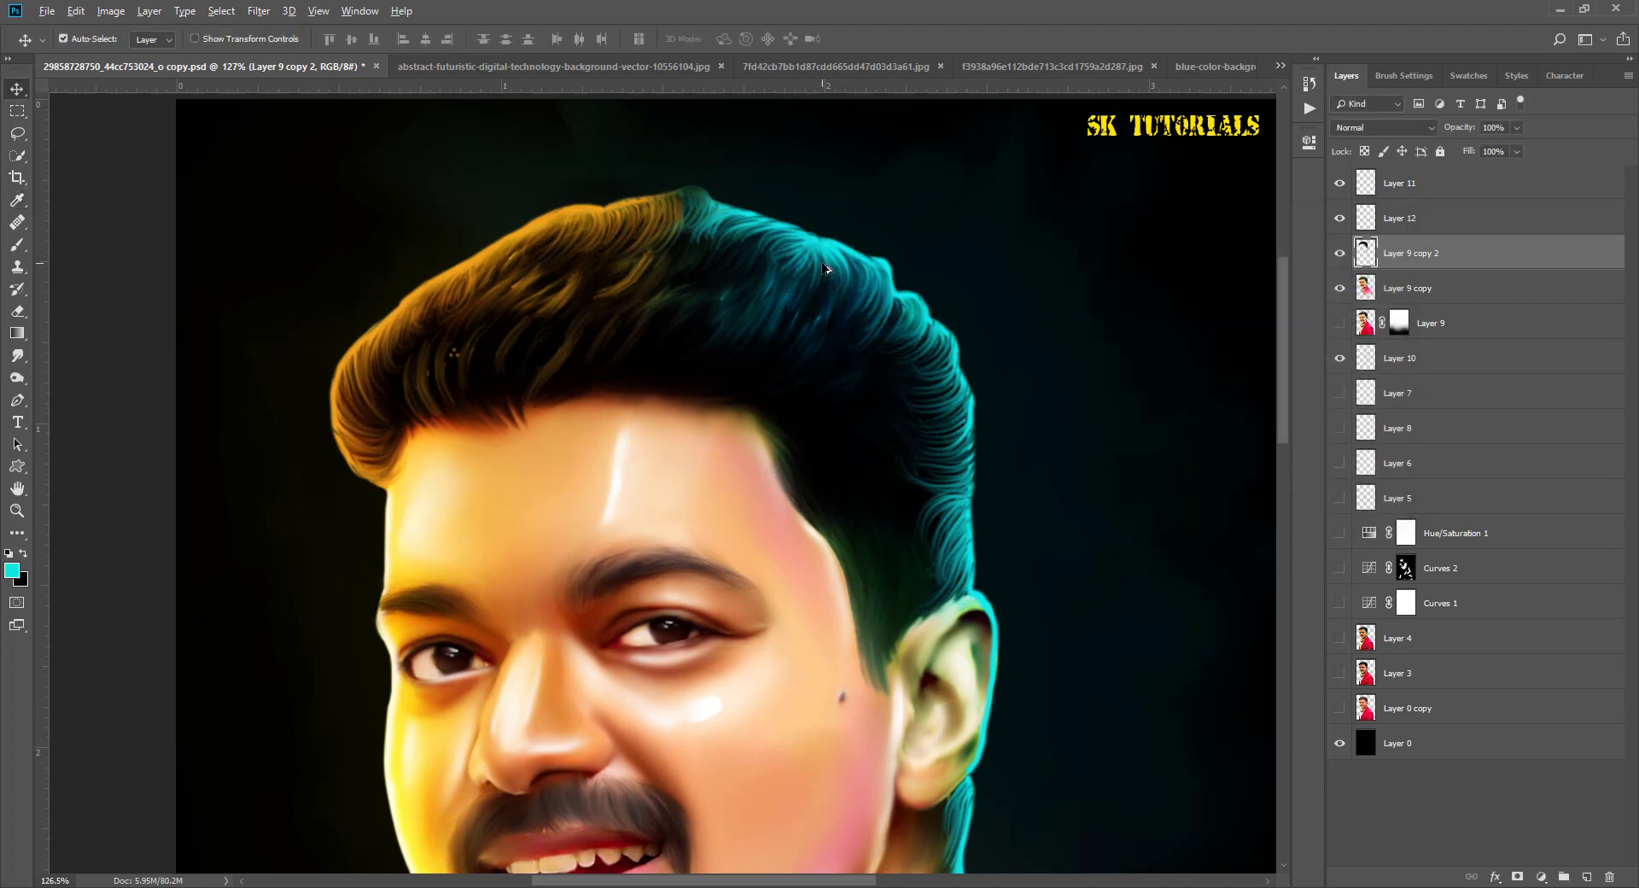
{"action": "key", "text": "v"}
{"action": "scroll", "coordinate": [427, 653], "scroll_direction": "down", "scroll_amount": 2}
{"action": "scroll", "coordinate": [719, 310], "scroll_direction": "up", "scroll_amount": 2}
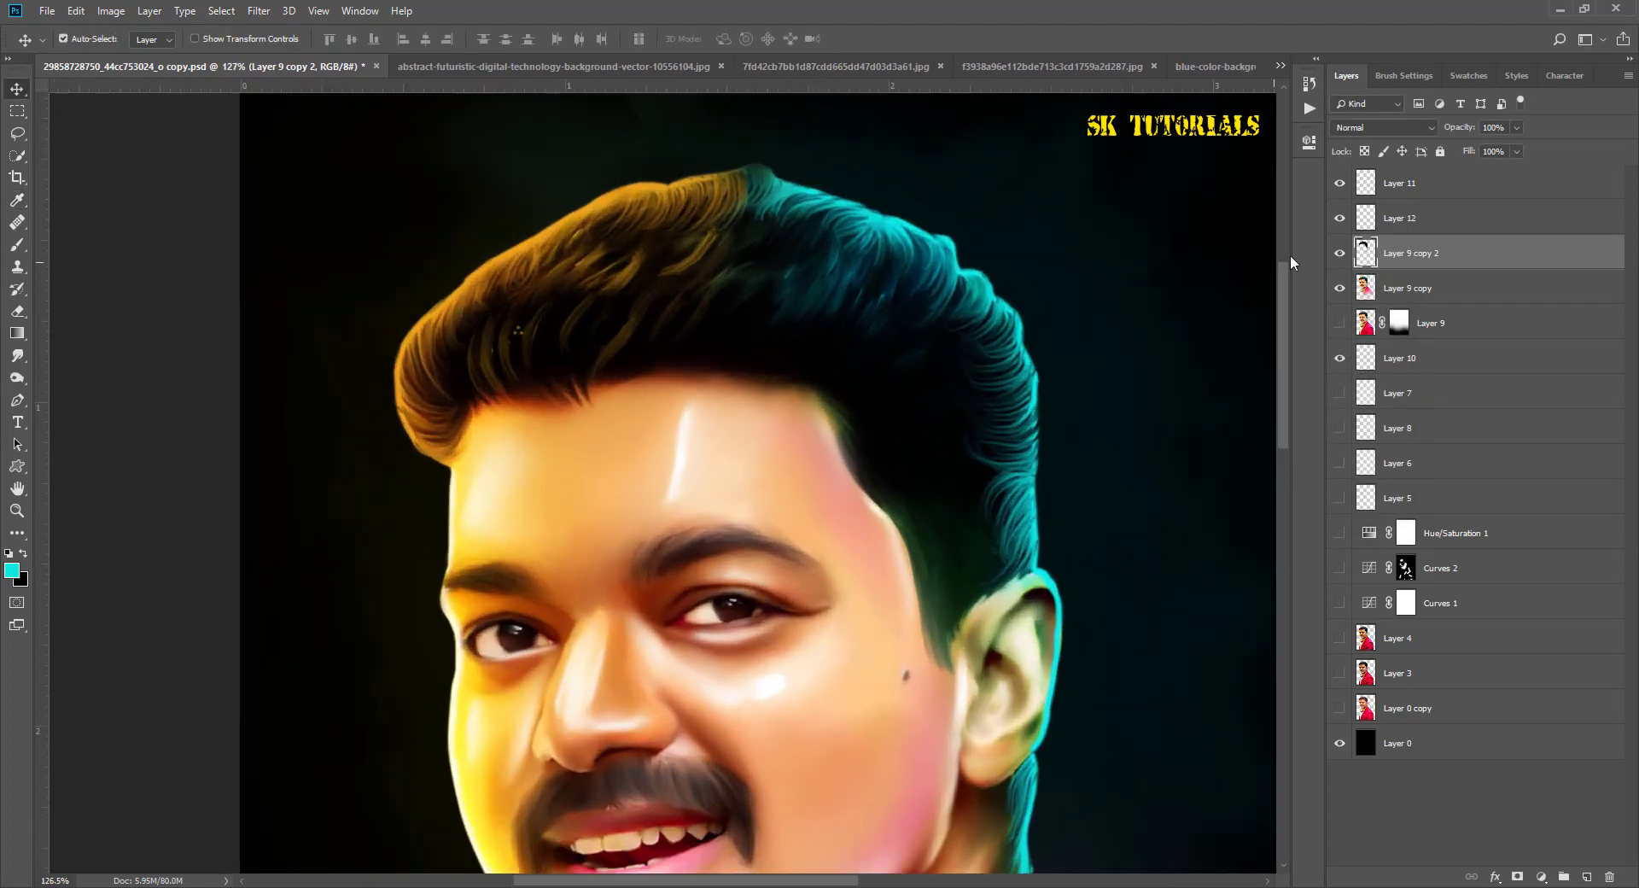
Step: Check Layer 11's hair rim glow by toggling it, then select Layer 11
{"action": "left_click", "coordinate": [1400, 222]}
{"action": "left_click", "coordinate": [1338, 219]}
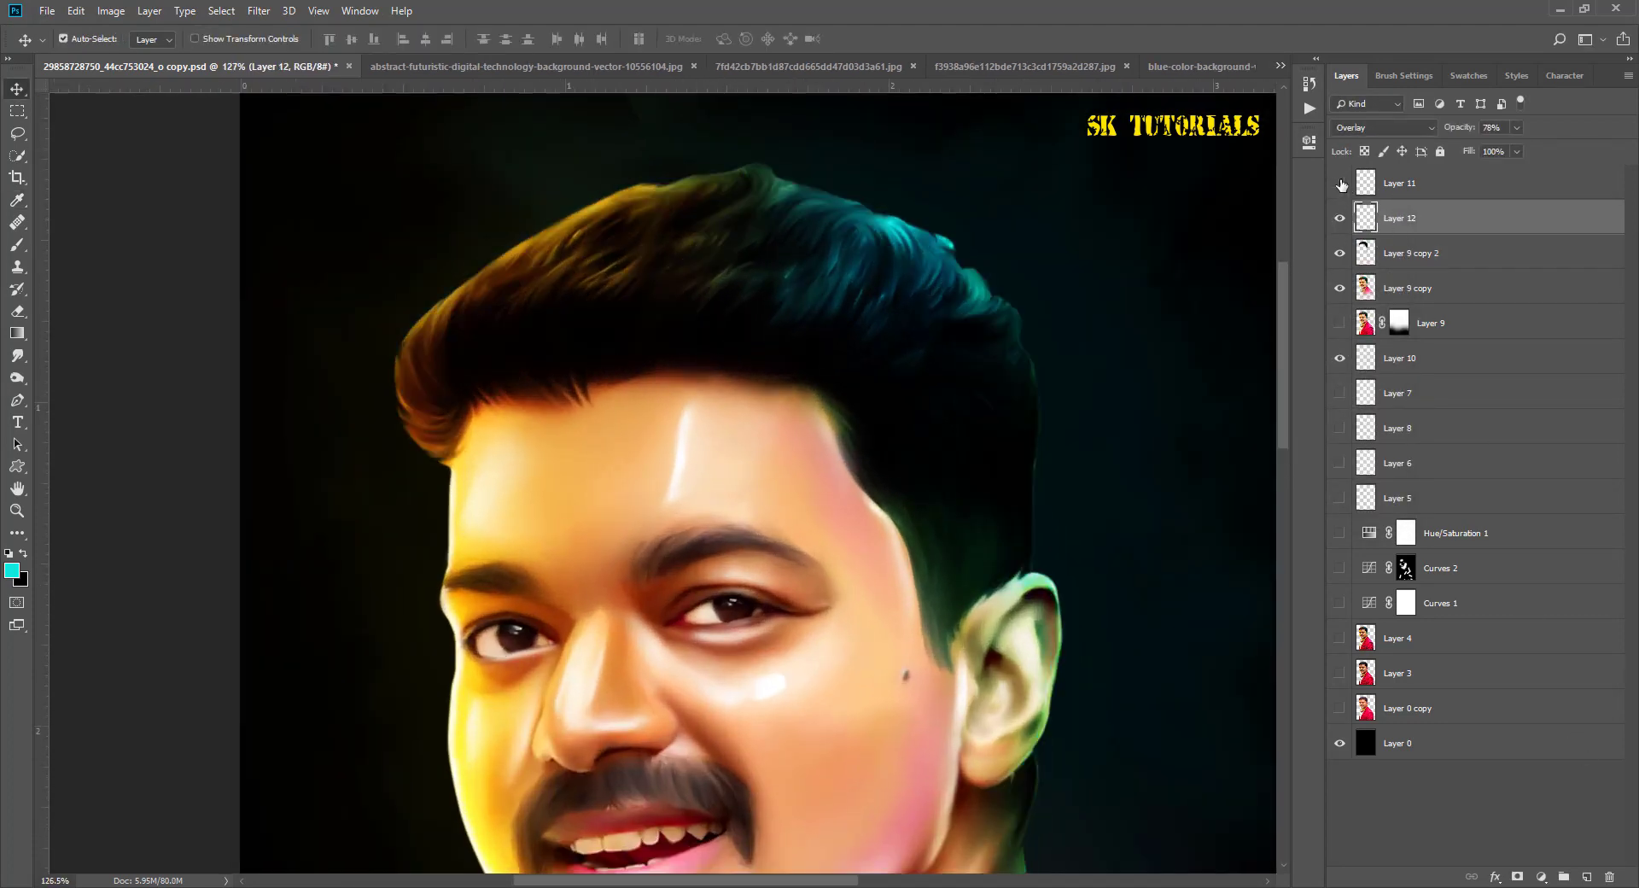
{"action": "left_click", "coordinate": [1339, 219]}
{"action": "left_click", "coordinate": [1400, 182]}
Step: Set up the Smudge tool with the Triangle - Dots brush, 1% spacing and 15 px size
{"action": "left_click", "coordinate": [17, 355]}
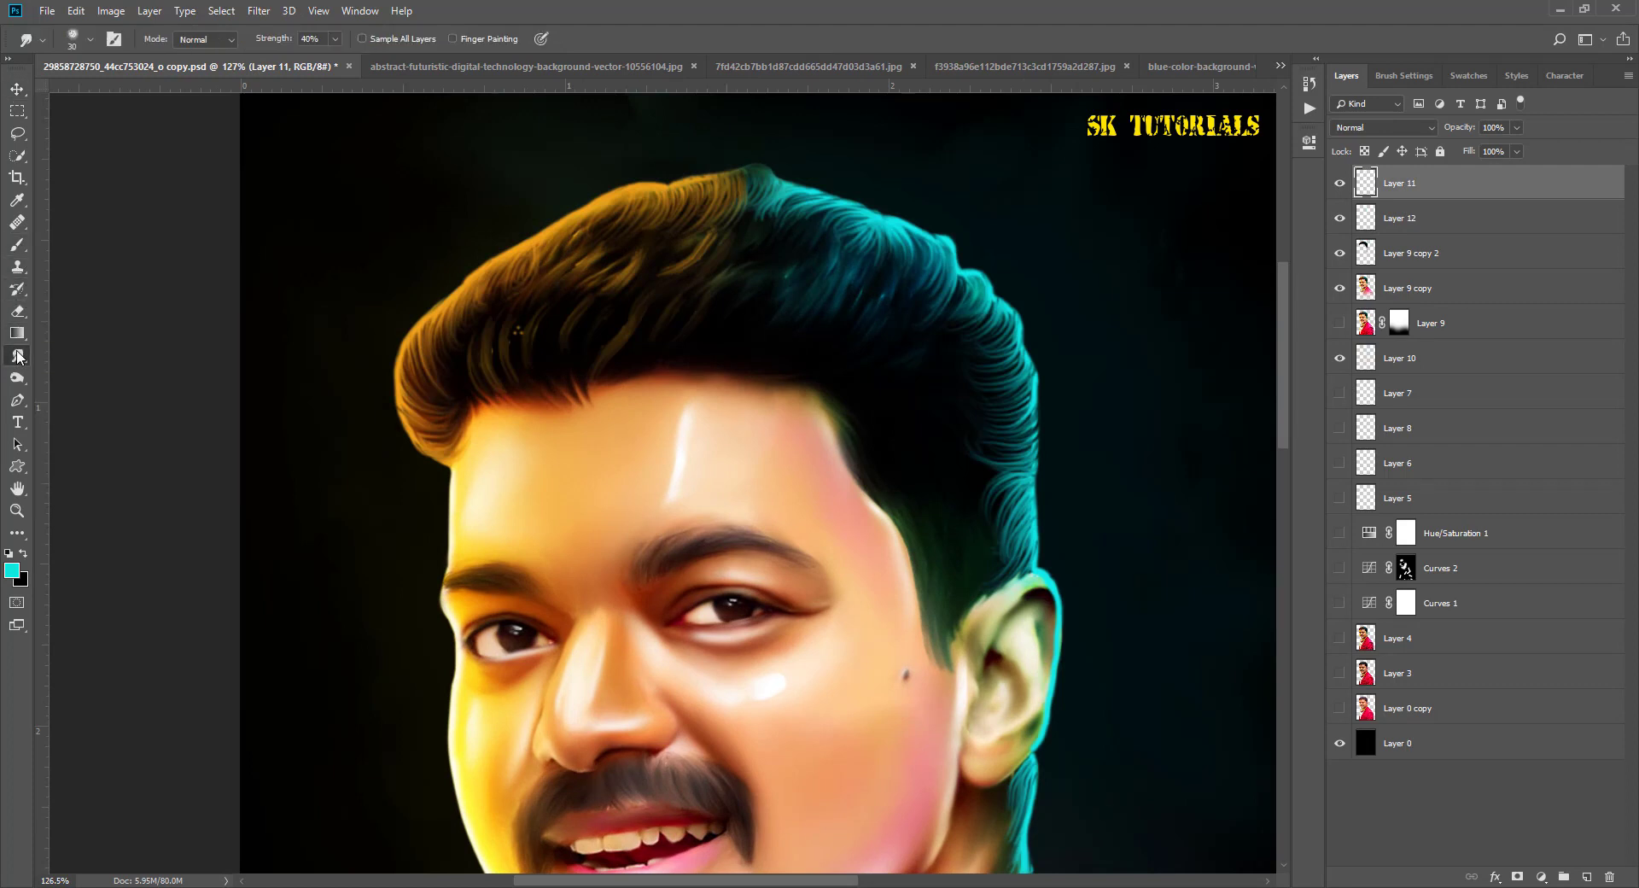
{"action": "right_click", "coordinate": [508, 365]}
{"action": "double_click", "coordinate": [1454, 538]}
{"action": "key", "text": "F5"}
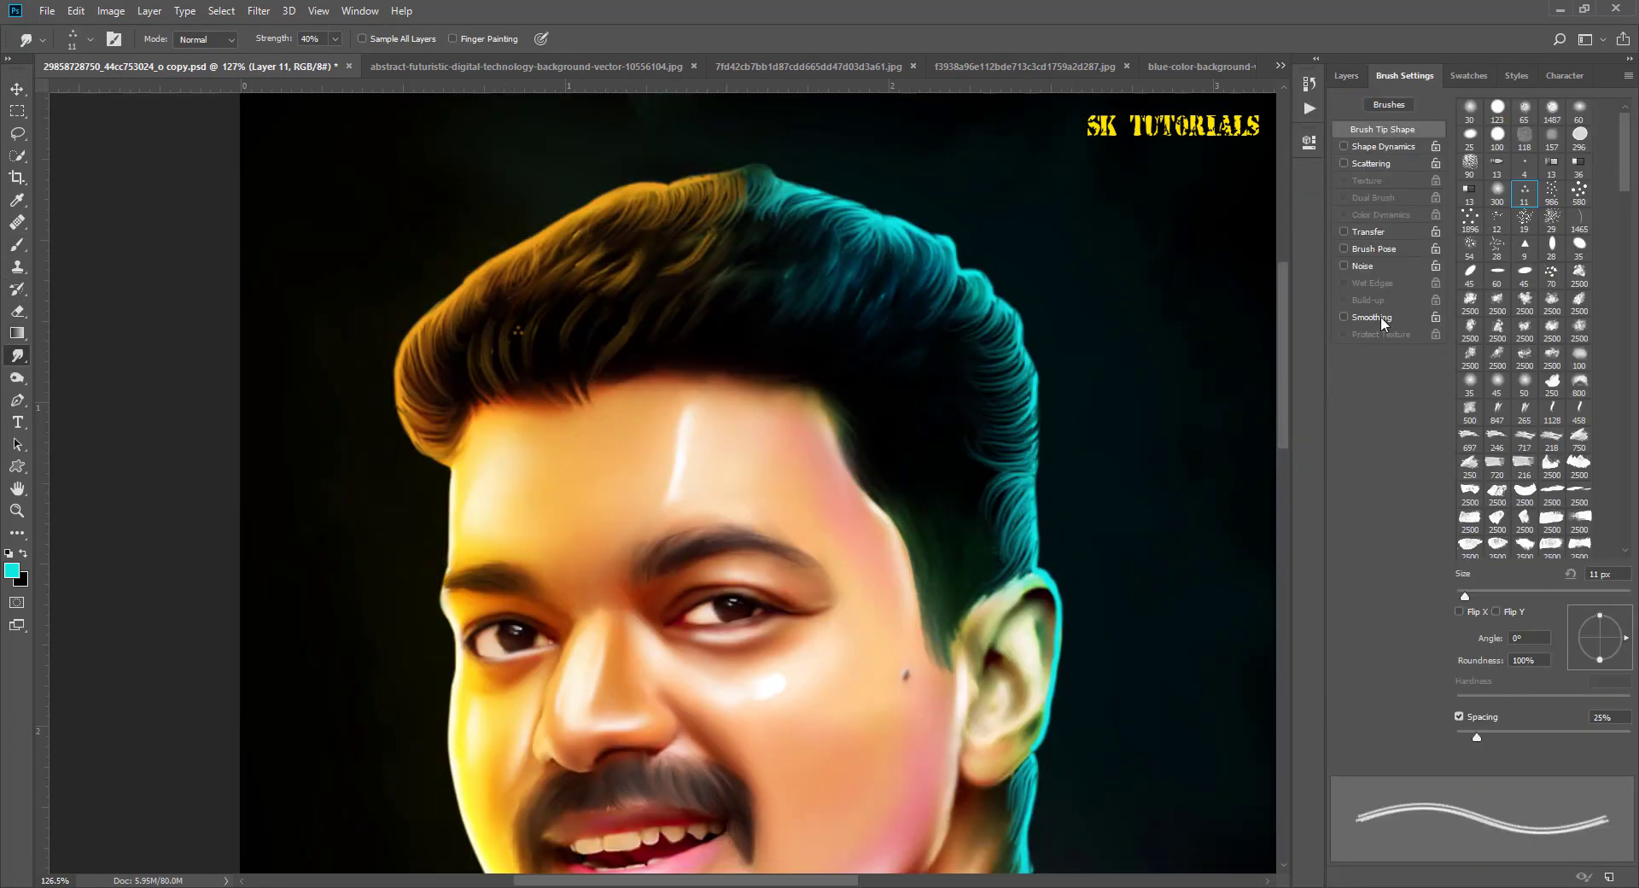
{"action": "left_click_drag", "start_coordinate": [1477, 737], "coordinate": [1451, 737]}
{"action": "left_click", "coordinate": [340, 39]}
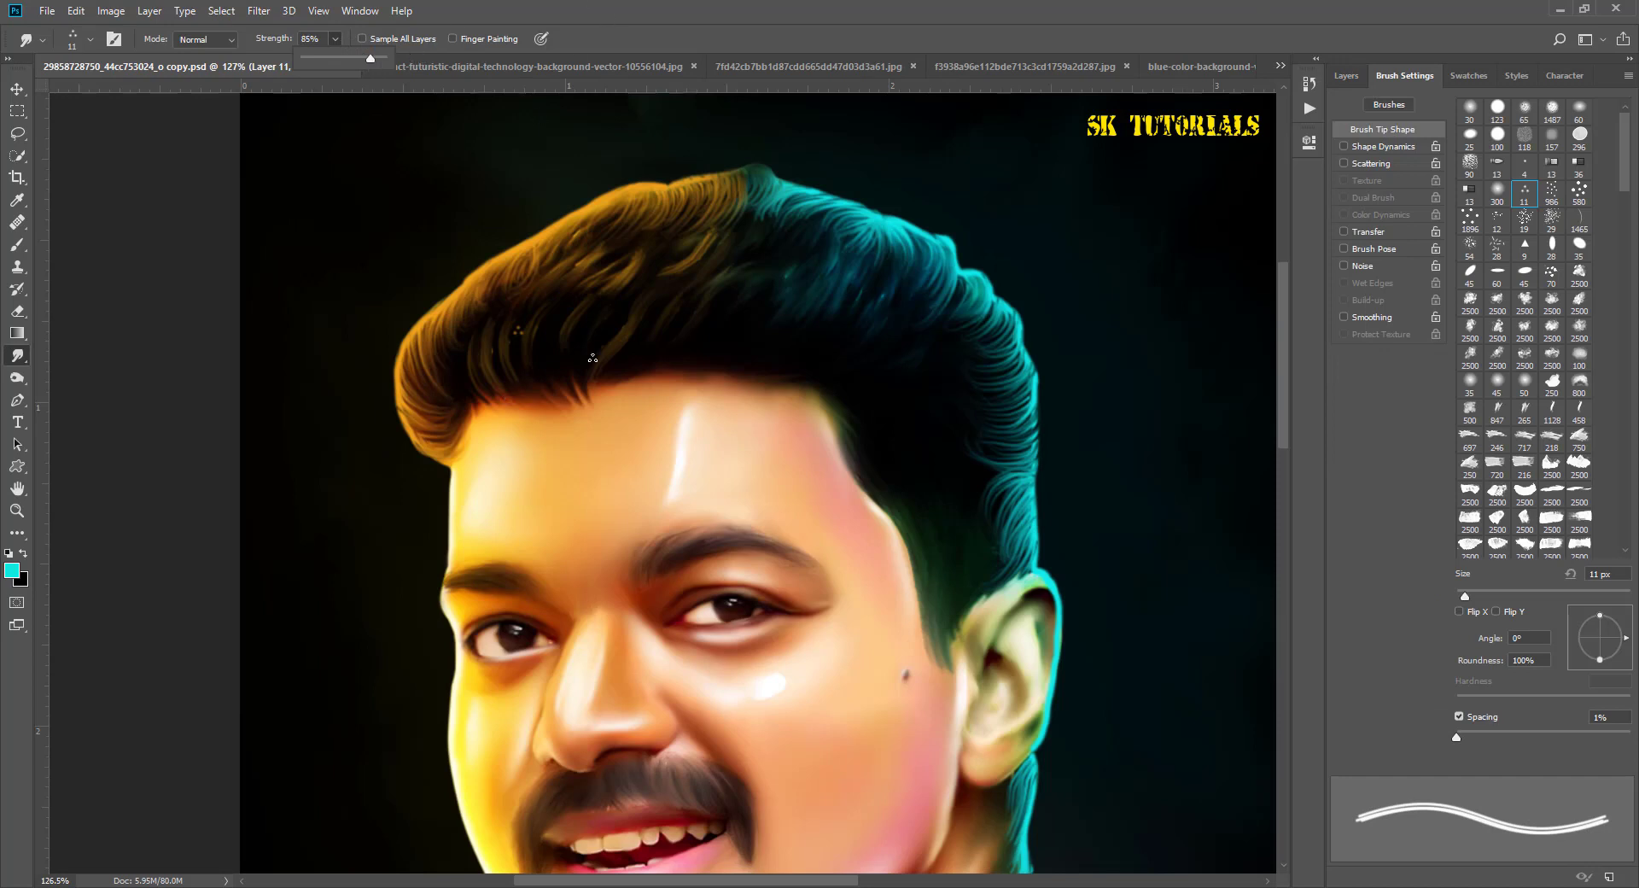
{"action": "scroll", "coordinate": [856, 332], "scroll_direction": "up", "scroll_amount": 3}
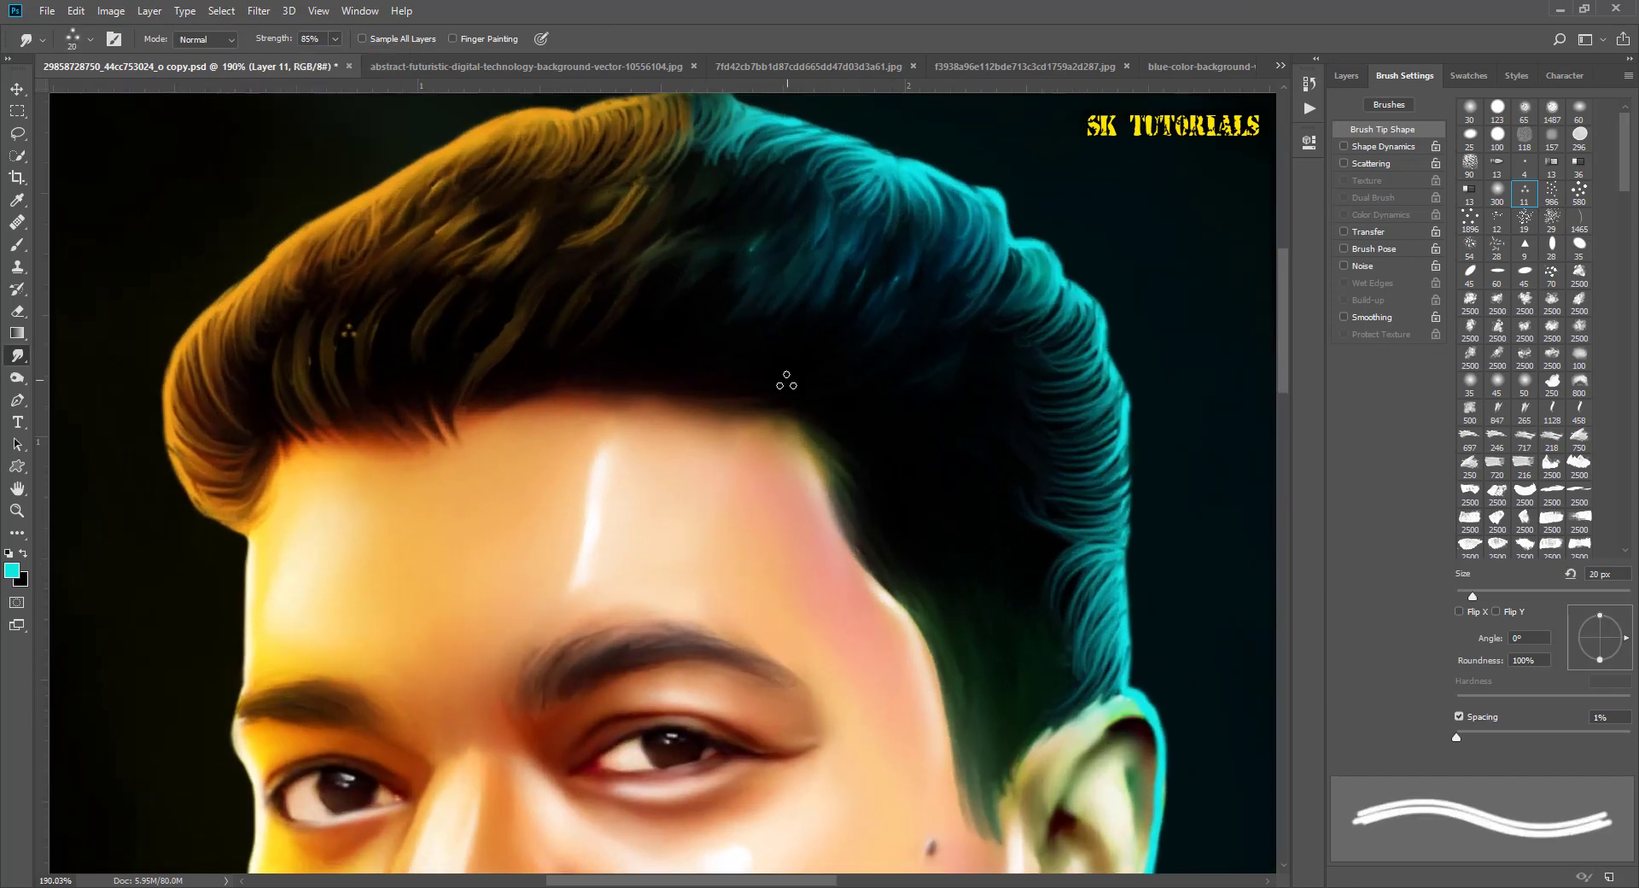
{"action": "key", "text": "bracketright"}
Step: Smudge the teal specks and strands along the hairline into the dark hair
{"action": "left_click_drag", "start_coordinate": [768, 386], "coordinate": [735, 386]}
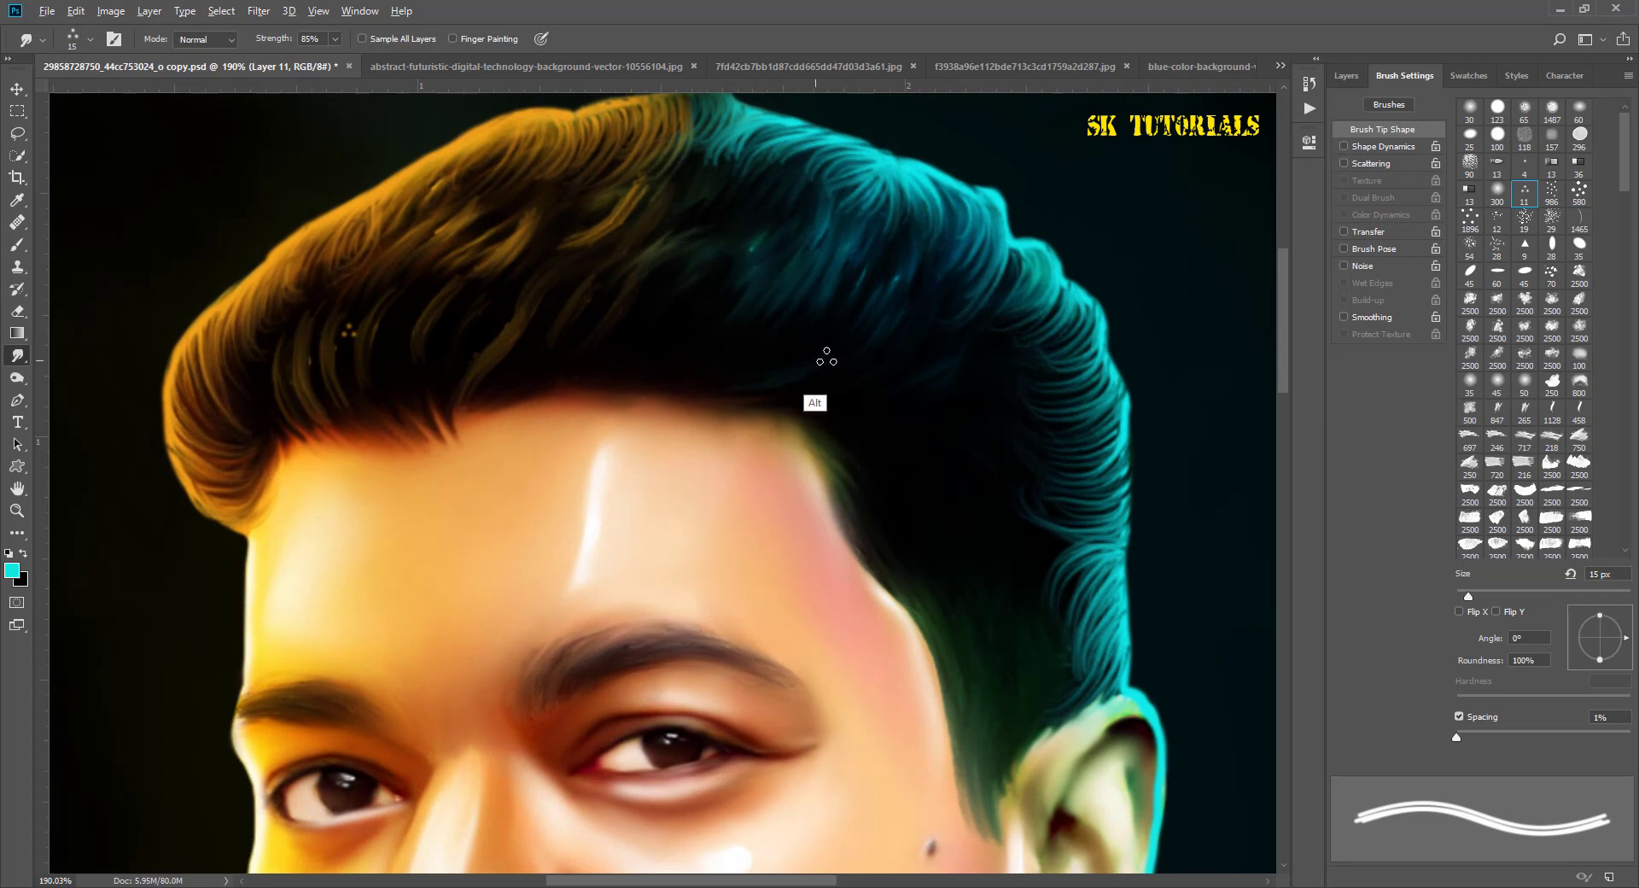
{"action": "left_click_drag", "start_coordinate": [858, 335], "coordinate": [710, 378]}
{"action": "scroll", "coordinate": [867, 382], "scroll_direction": "down", "scroll_amount": 3}
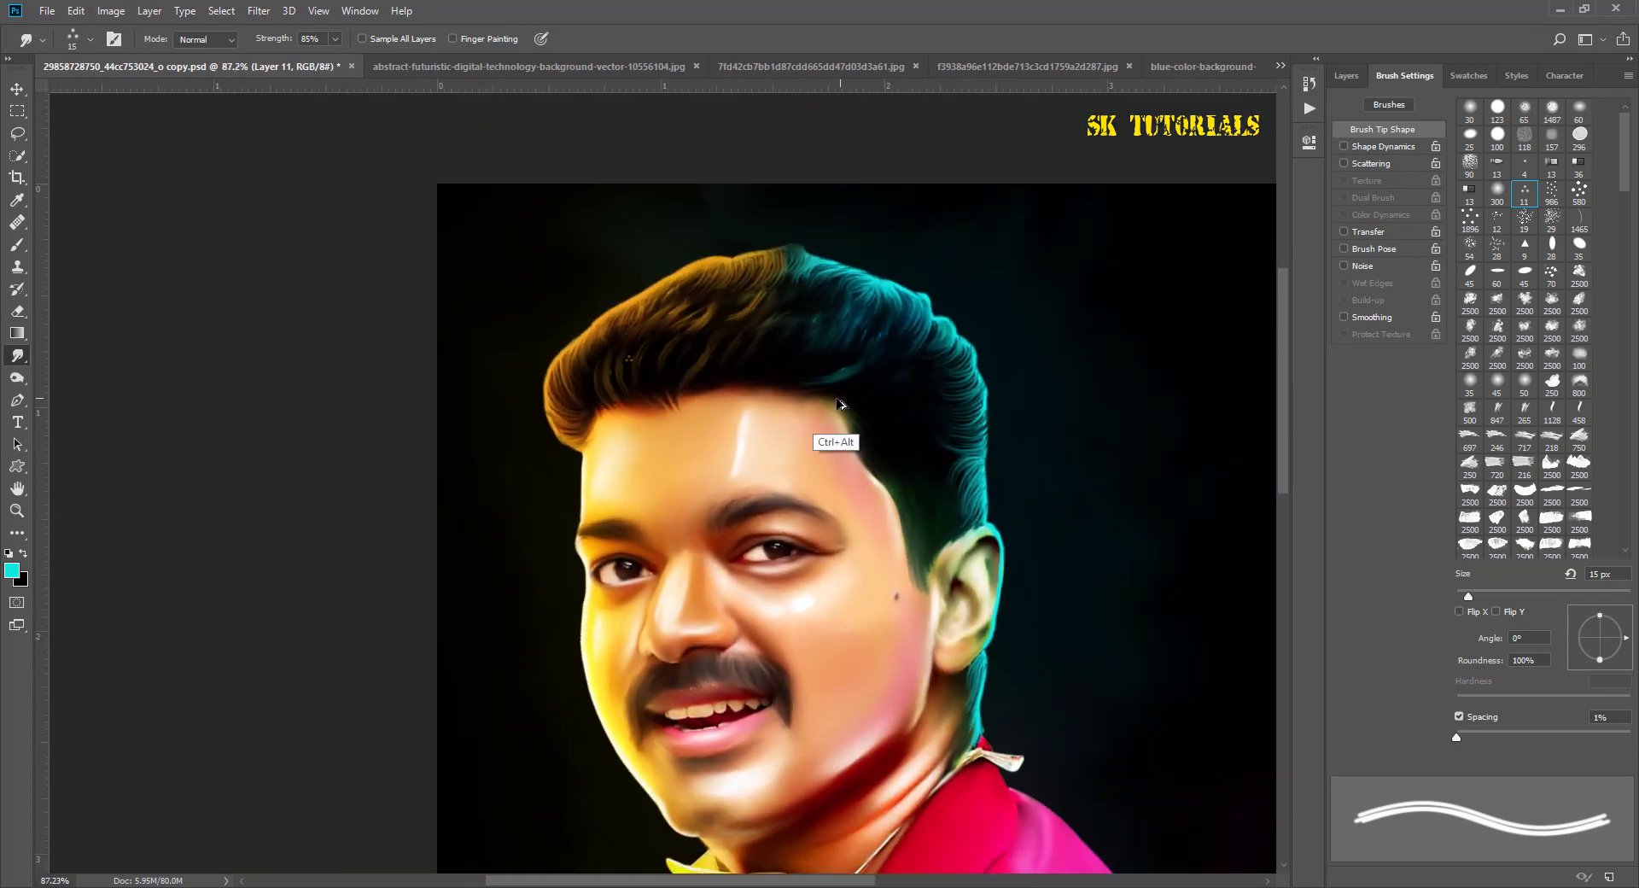
{"action": "scroll", "coordinate": [841, 410], "scroll_direction": "up", "scroll_amount": 2}
{"action": "left_click", "coordinate": [878, 396]}
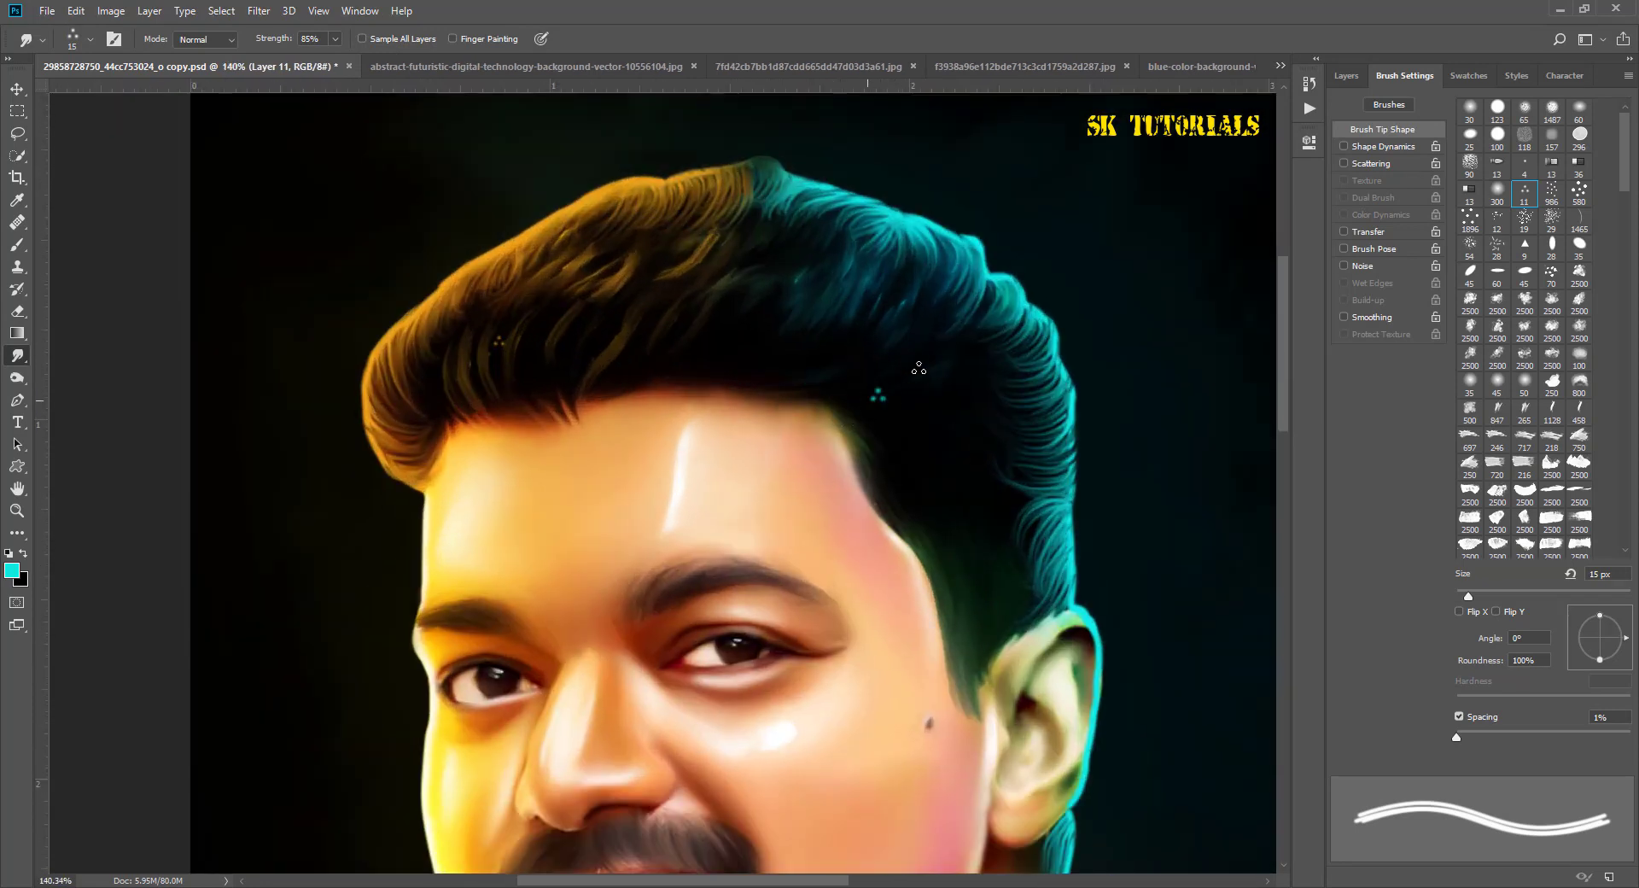
{"action": "mouse_move", "coordinate": [951, 420]}
{"action": "left_mouse_down"}
{"action": "mouse_move", "coordinate": [975, 428]}
{"action": "mouse_move", "coordinate": [960, 517]}
{"action": "left_mouse_up"}
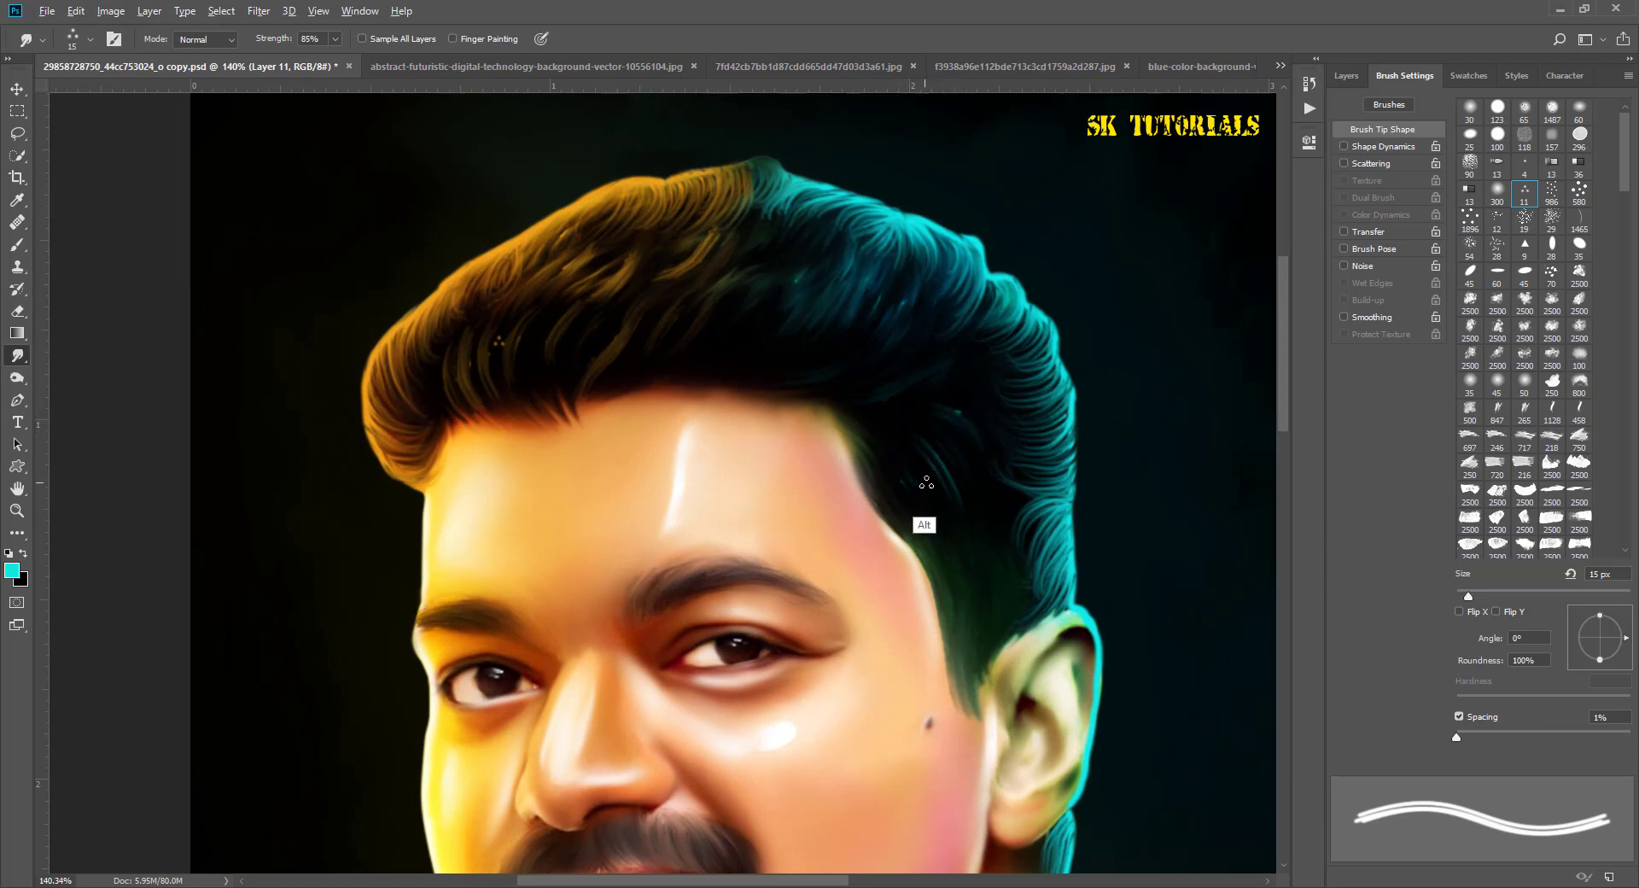
{"action": "scroll", "coordinate": [942, 349], "scroll_direction": "down", "scroll_amount": 4}
{"action": "scroll", "coordinate": [965, 498], "scroll_direction": "up", "scroll_amount": 3}
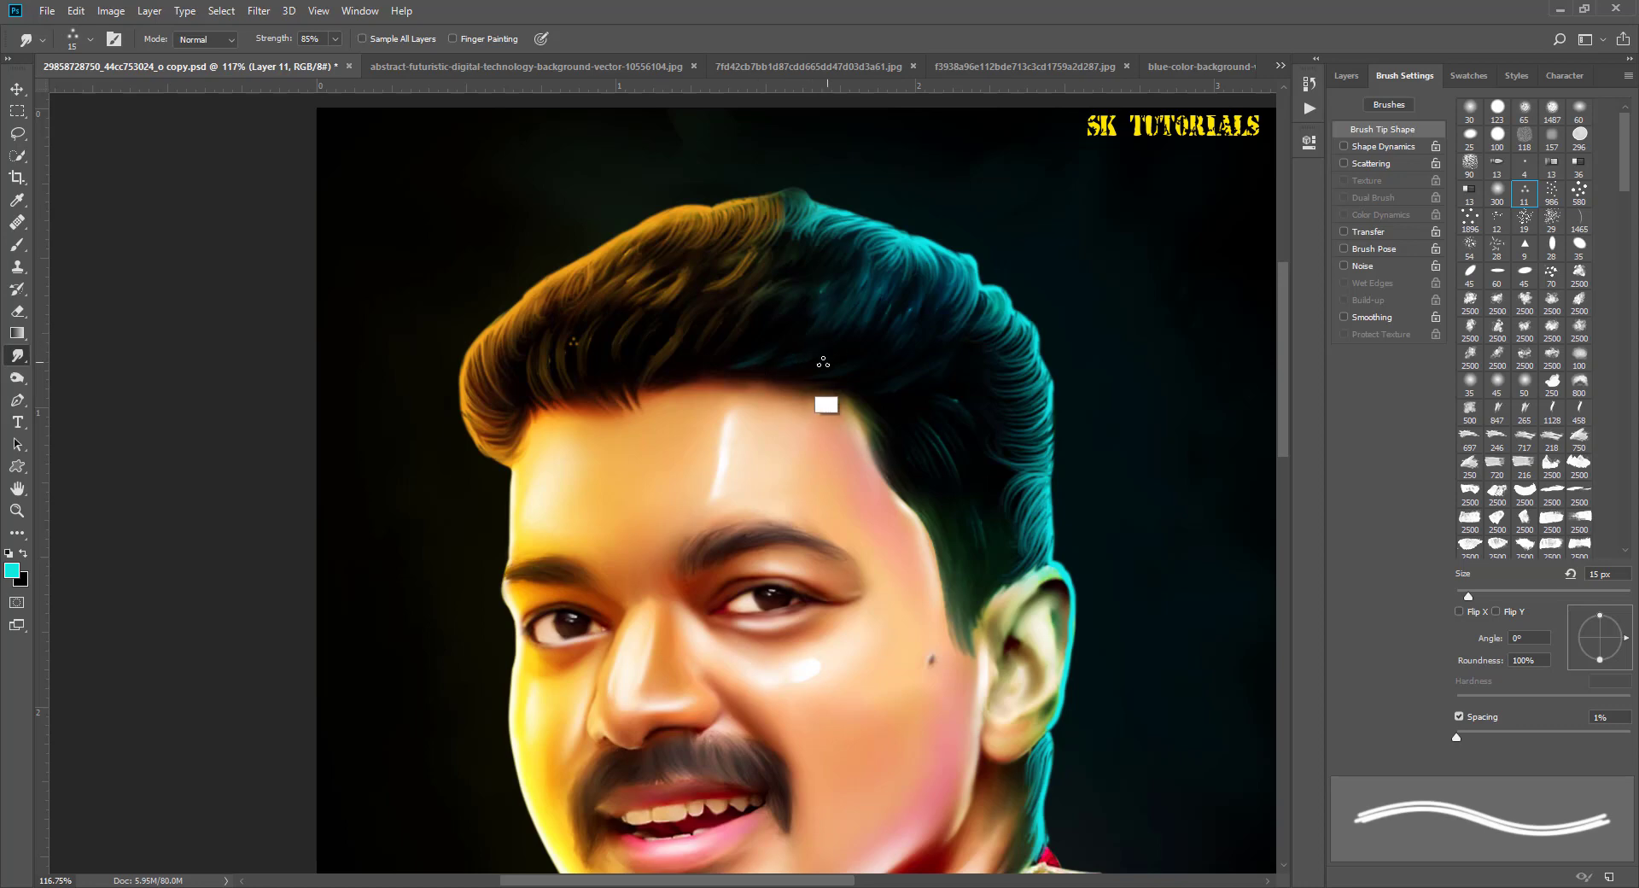
{"action": "scroll", "coordinate": [798, 360], "scroll_direction": "up", "scroll_amount": 2}
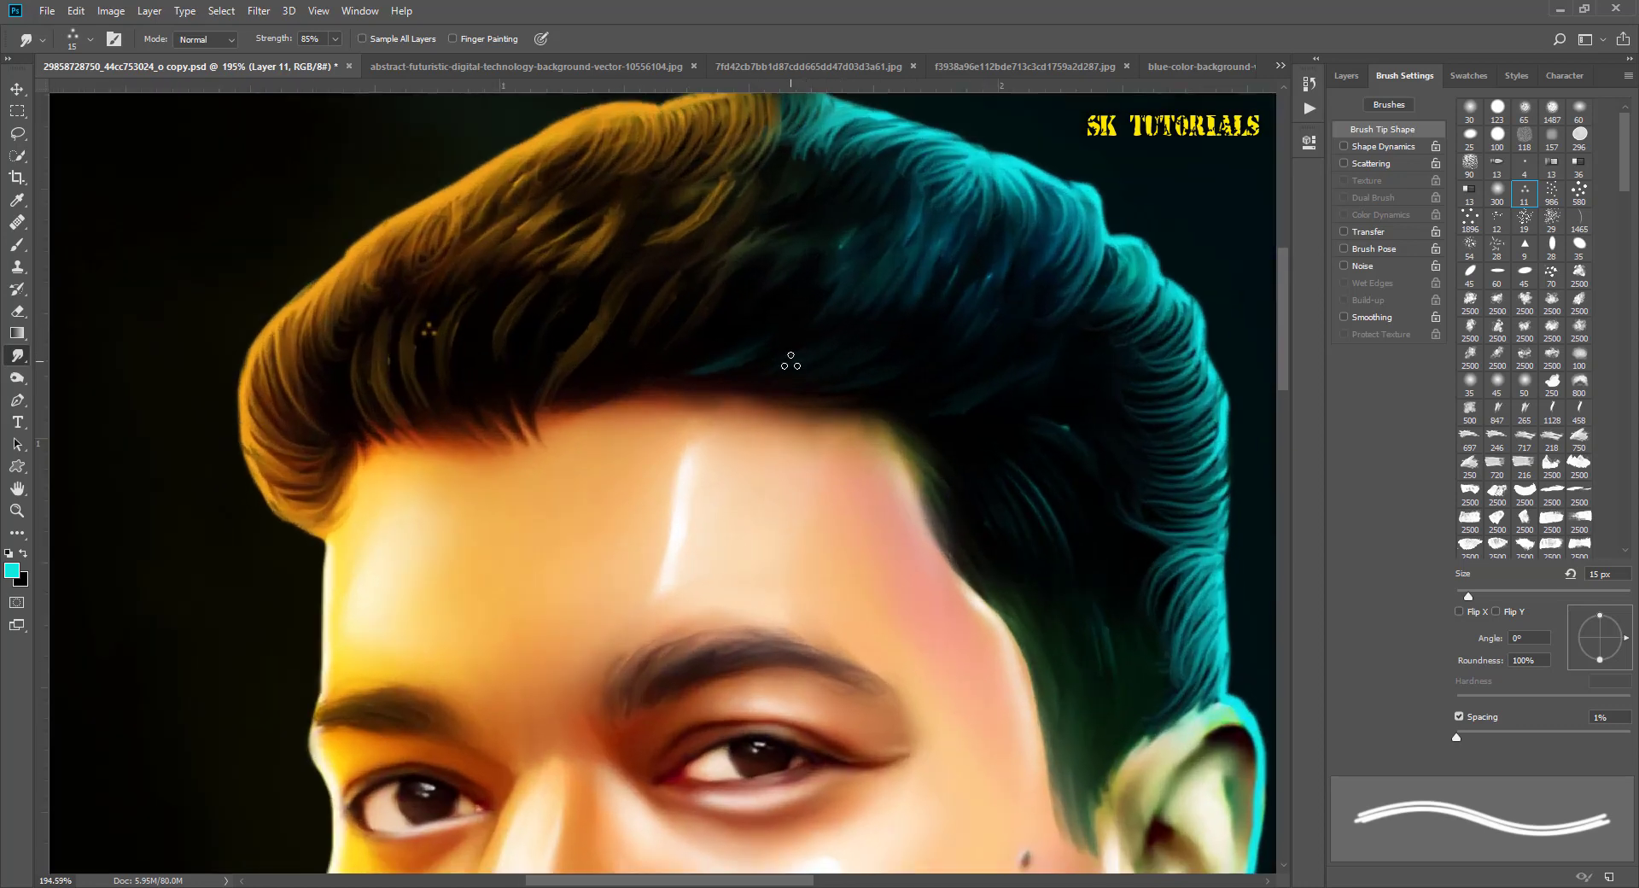
{"action": "scroll", "coordinate": [790, 359], "scroll_direction": "down", "scroll_amount": 1}
{"action": "scroll", "coordinate": [904, 348], "scroll_direction": "down", "scroll_amount": 2}
{"action": "scroll", "coordinate": [657, 330], "scroll_direction": "up", "scroll_amount": 3}
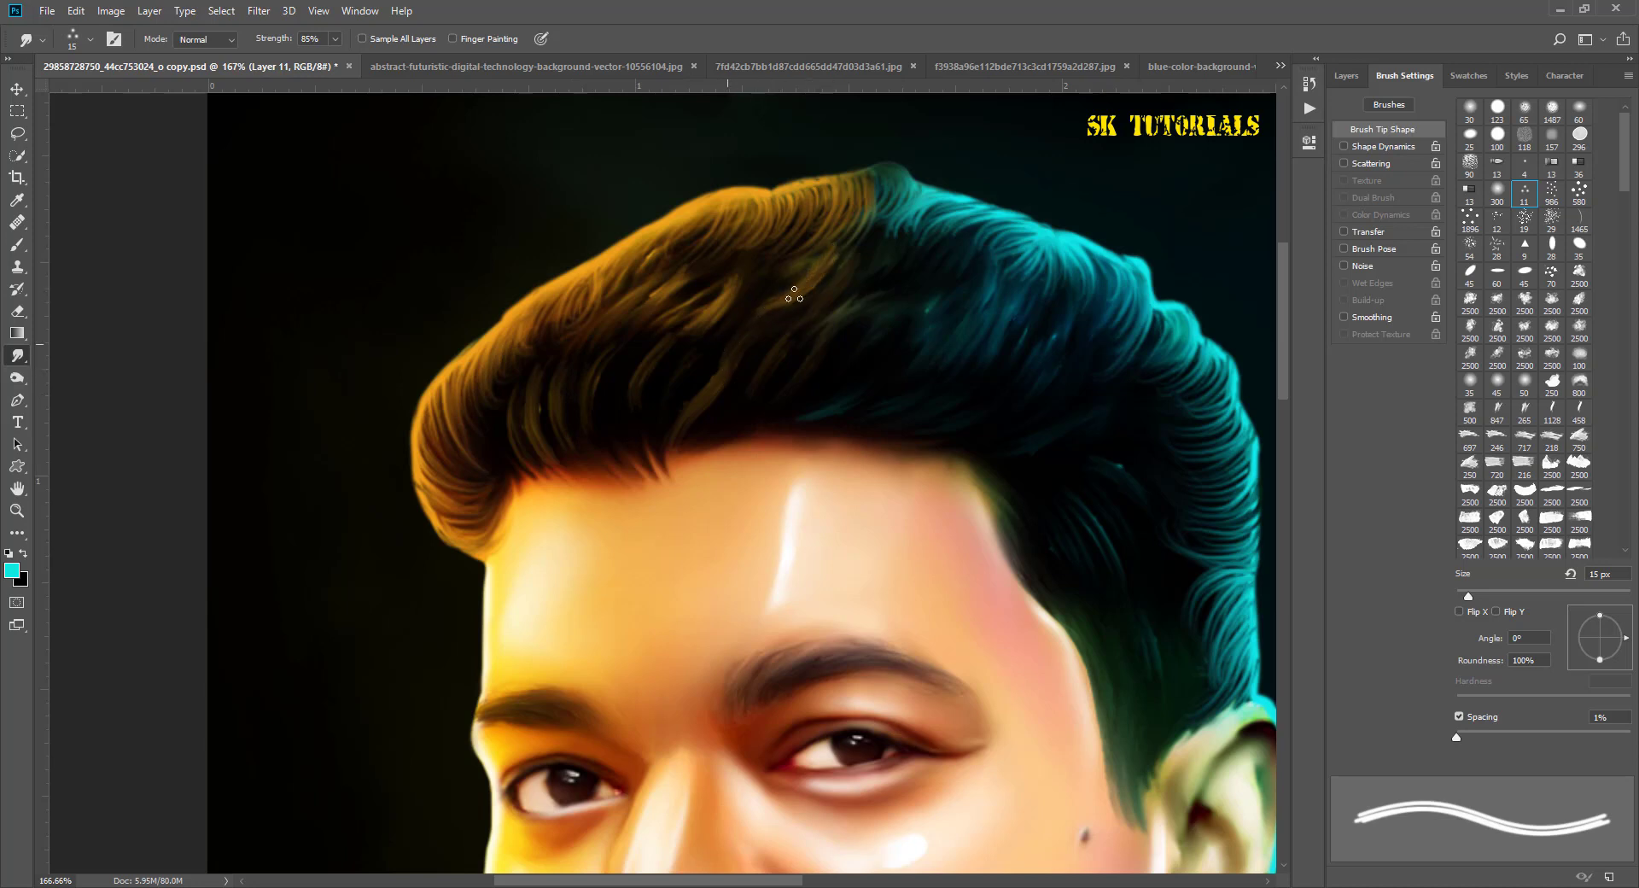
{"action": "scroll", "coordinate": [803, 290], "scroll_direction": "down", "scroll_amount": 3}
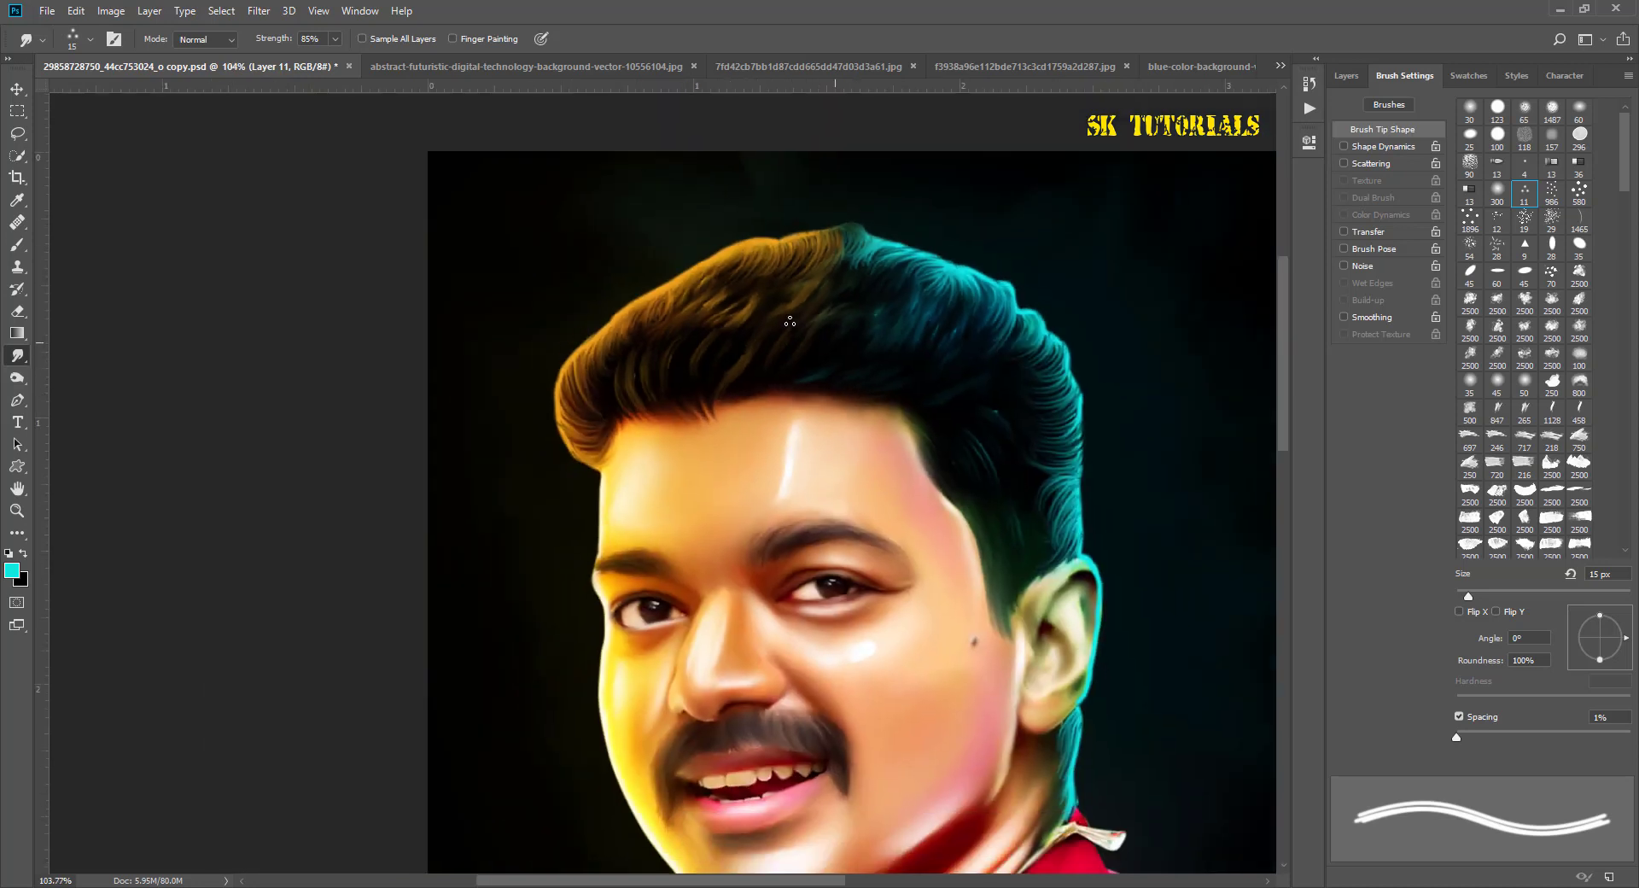
{"action": "scroll", "coordinate": [733, 365], "scroll_direction": "up", "scroll_amount": 3}
Step: Switch to a soft Eraser and shrink it to 15 px
{"action": "key", "text": "e"}
{"action": "key", "text": "bracketleft"}
{"action": "key", "text": "bracketleft"}
{"action": "key", "text": "bracketleft"}
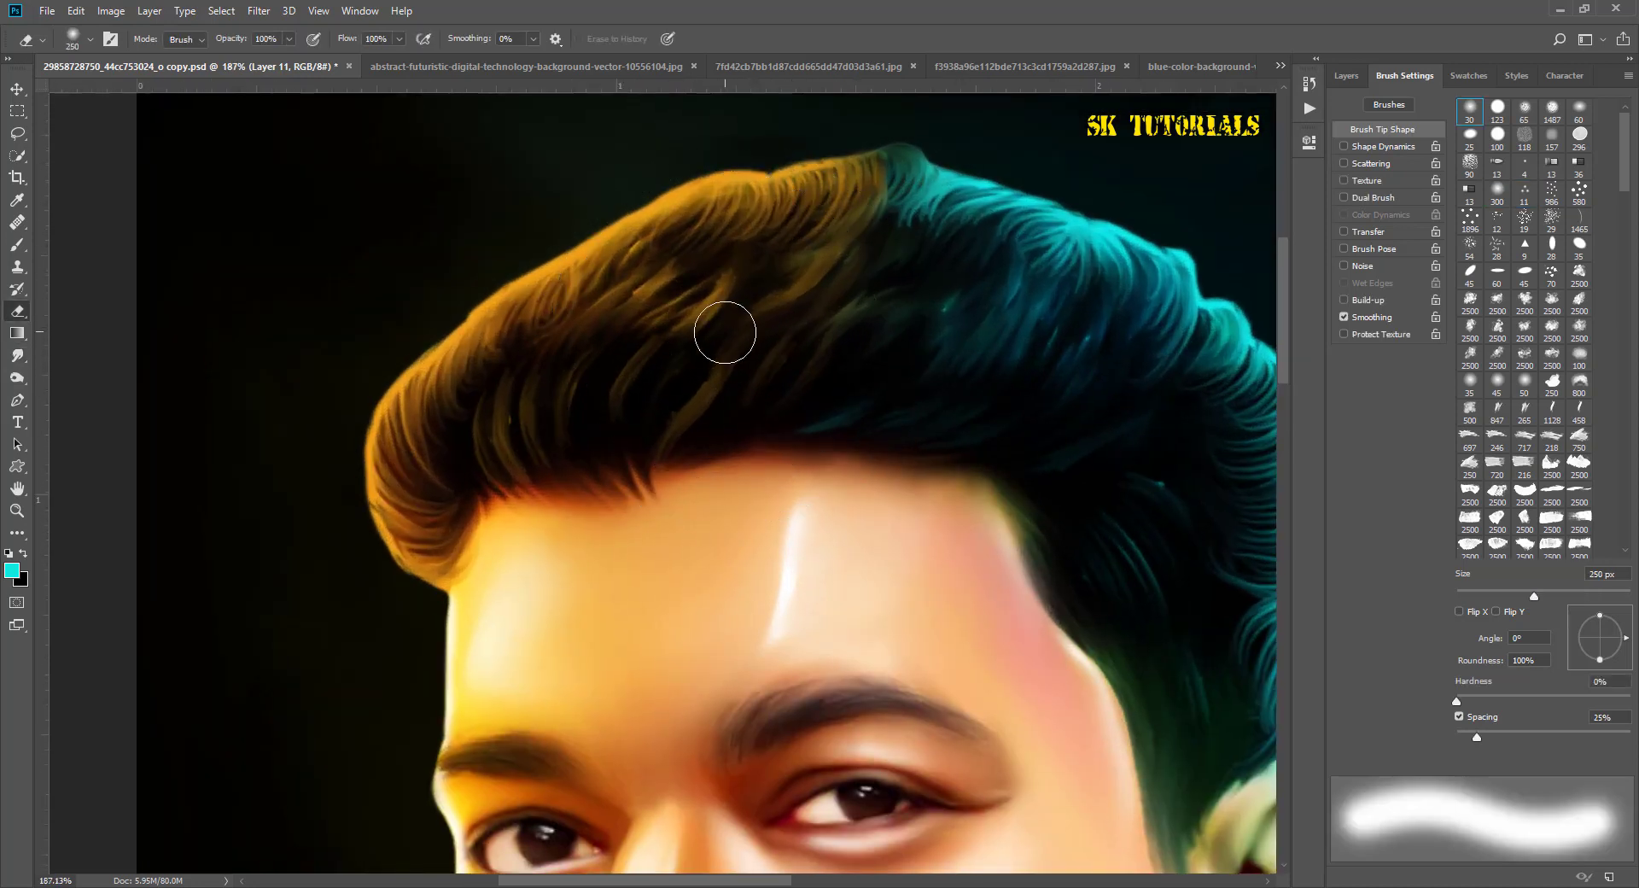
{"action": "key", "text": "bracketleft"}
{"action": "key", "text": "bracketleft"}
{"action": "key", "text": "bracketleft"}
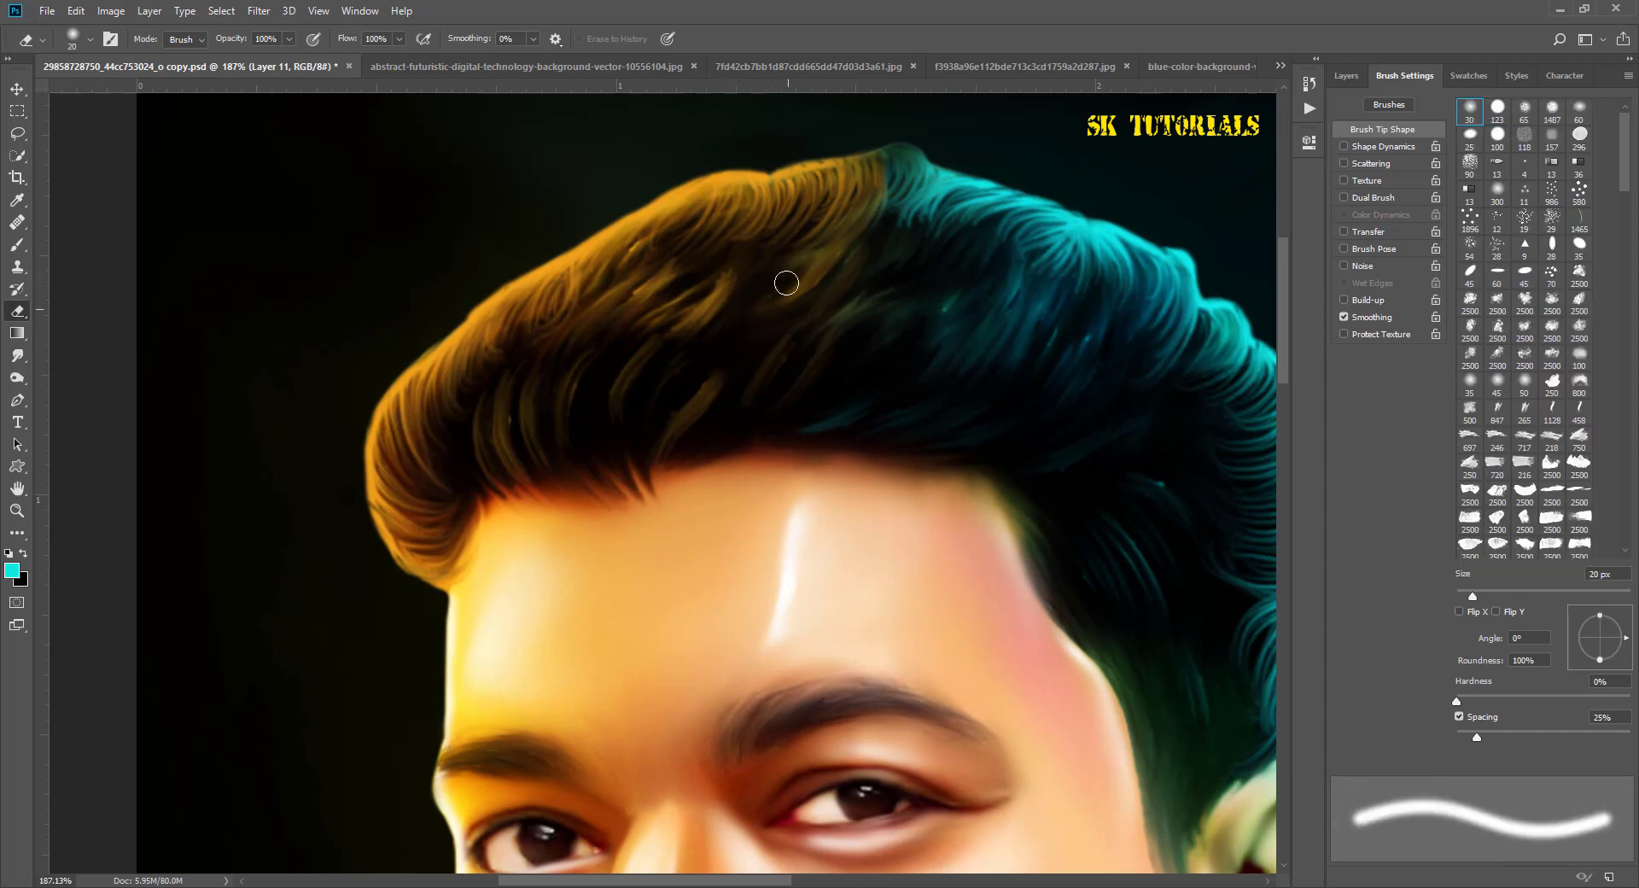
{"action": "key", "text": "bracketleft"}
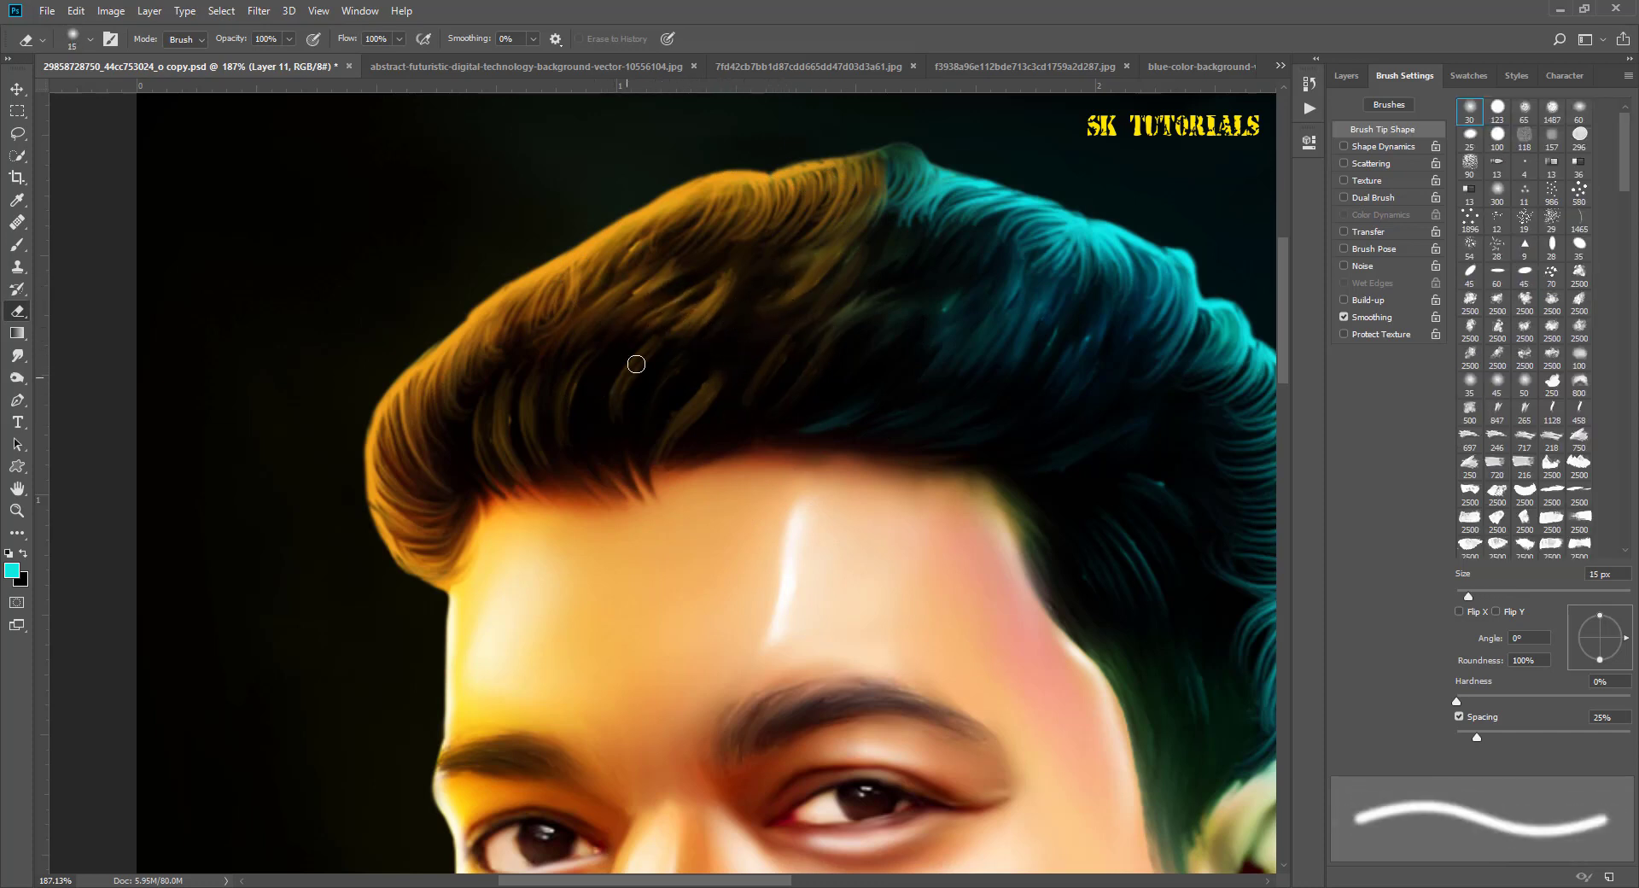
{"action": "scroll", "coordinate": [636, 364], "scroll_direction": "down", "scroll_amount": 5}
Step: Hide and reshow Layer 9 copy in the Layers panel to compare the portrait
{"action": "key", "text": "v"}
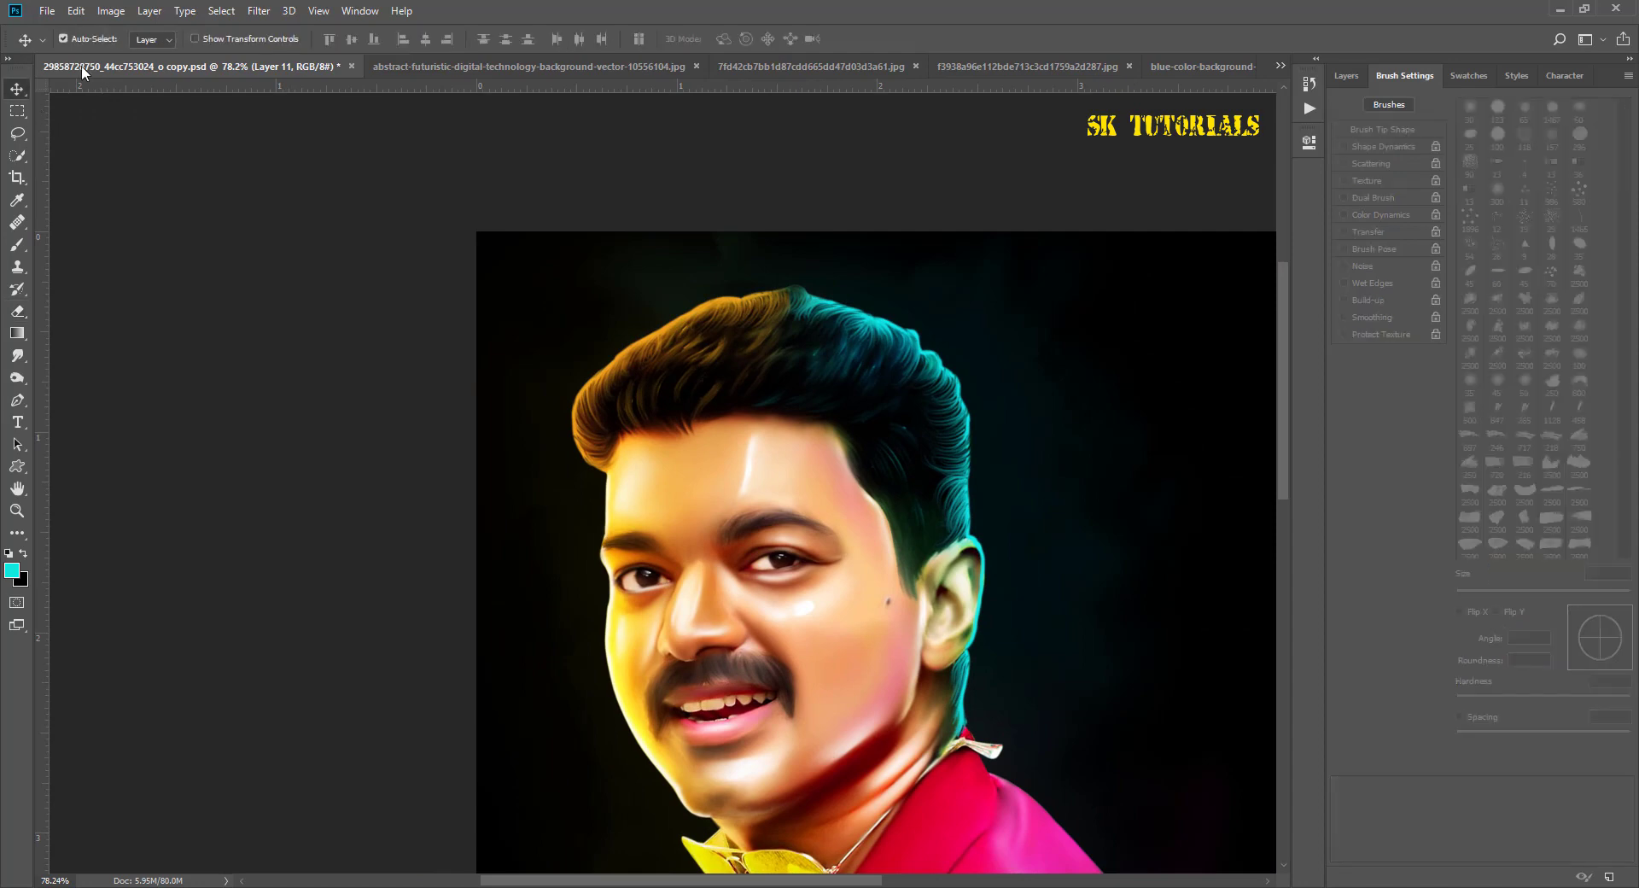
{"action": "scroll", "coordinate": [971, 417], "scroll_direction": "up", "scroll_amount": 2}
{"action": "scroll", "coordinate": [971, 418], "scroll_direction": "up", "scroll_amount": 2}
{"action": "scroll", "coordinate": [970, 418], "scroll_direction": "up", "scroll_amount": 1}
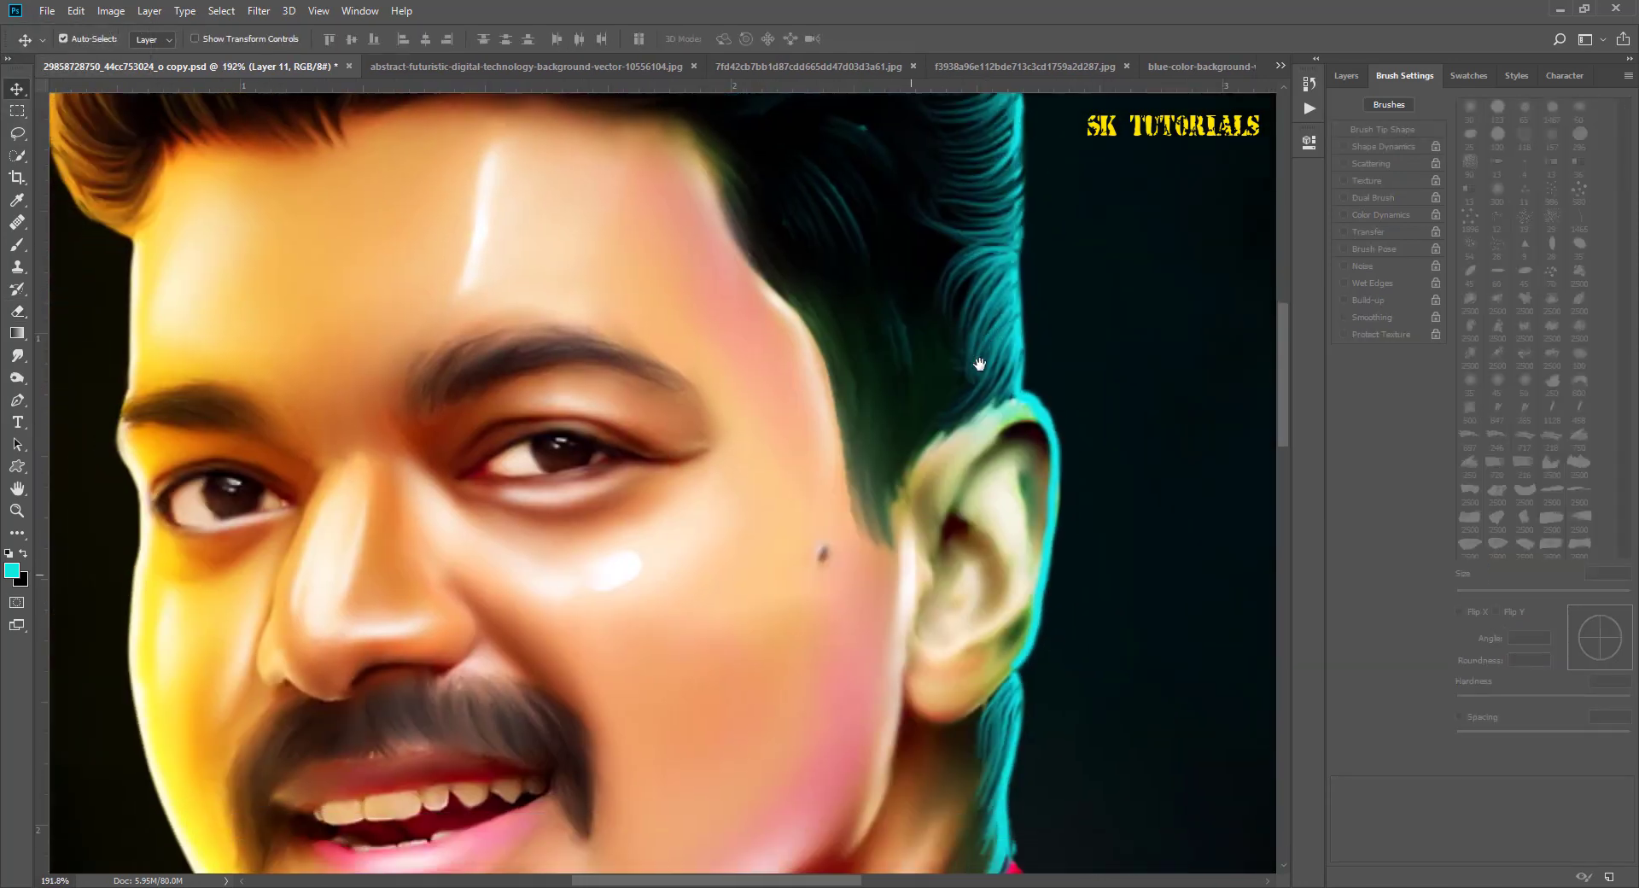
{"action": "left_click", "coordinate": [1346, 76]}
{"action": "left_click", "coordinate": [1340, 287]}
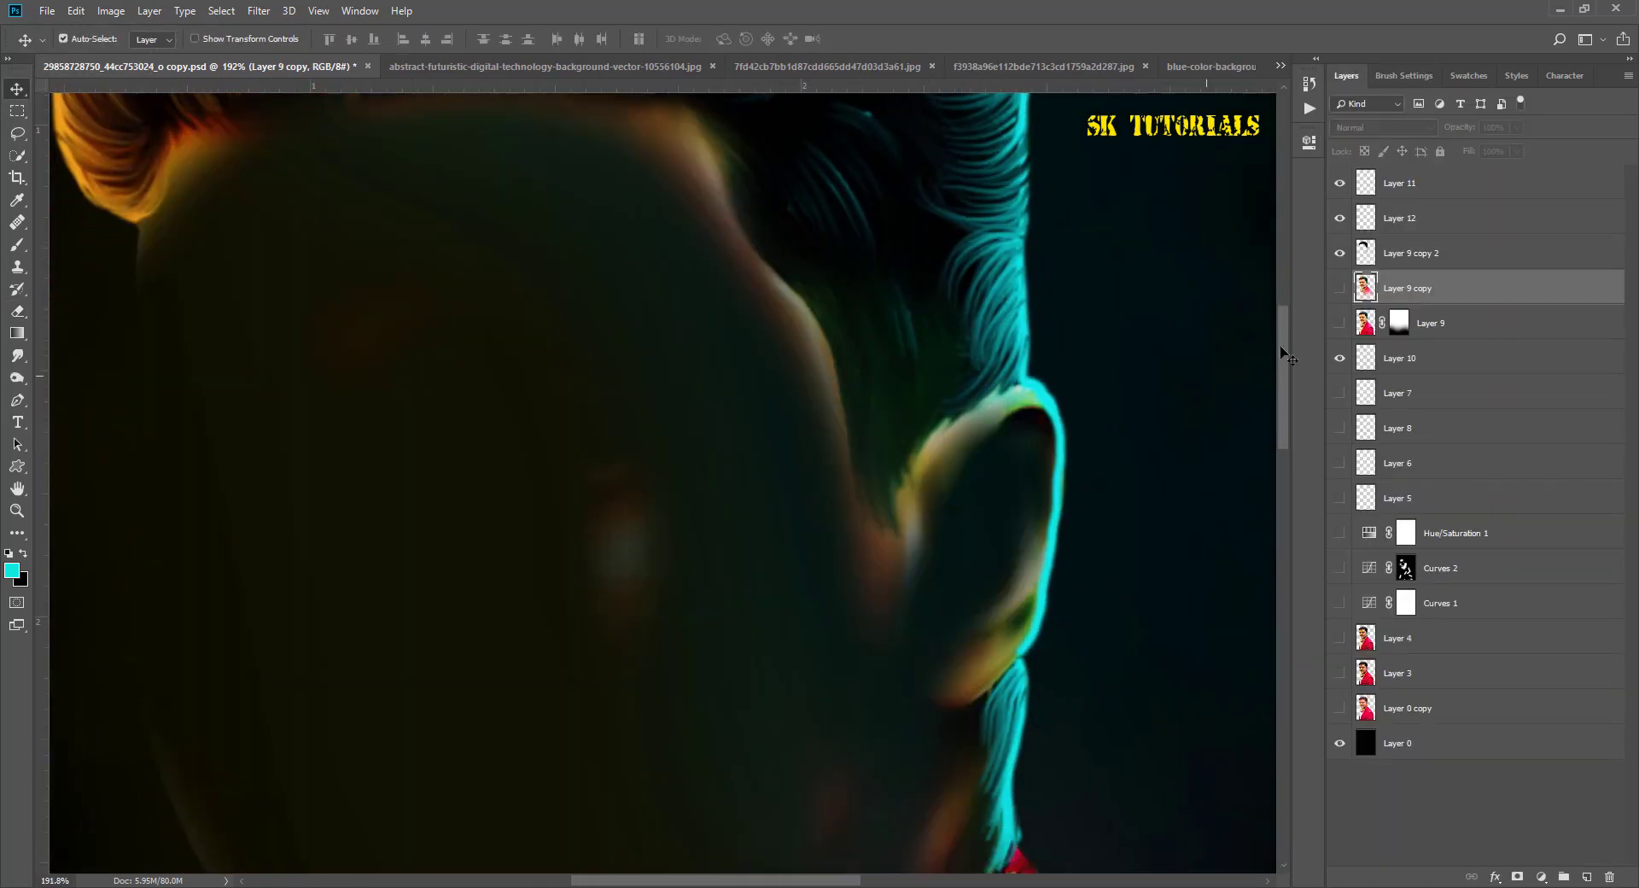
{"action": "left_click", "coordinate": [1339, 288]}
Step: Smudge the inner and lower ear with a 65 px brush reduced to 25
{"action": "key", "text": "r"}
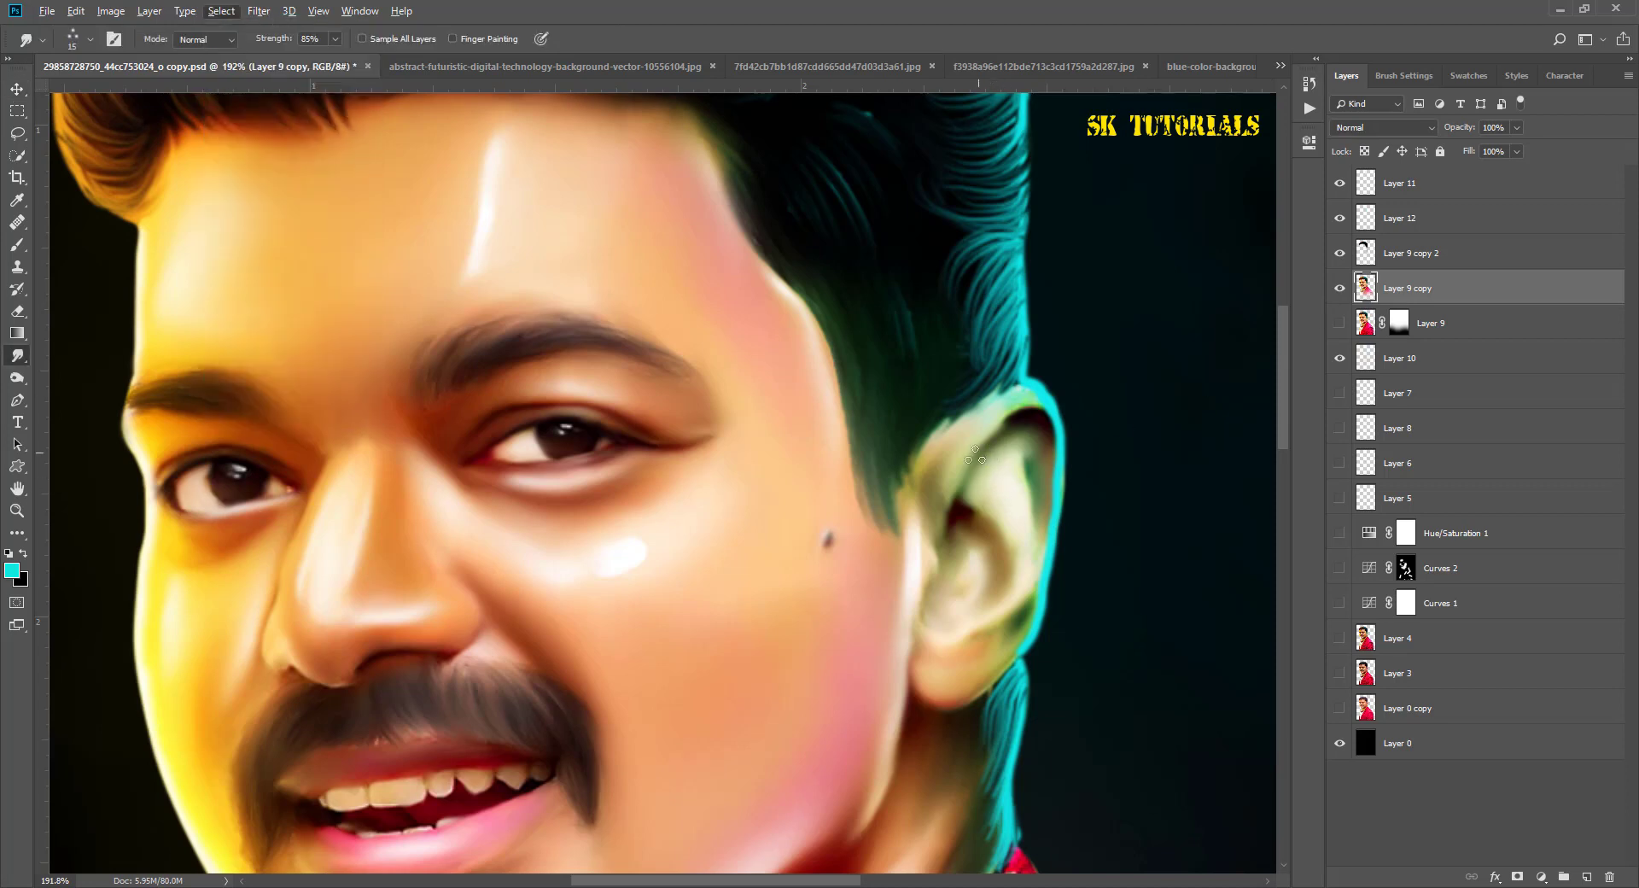
{"action": "right_click", "coordinate": [924, 454]}
{"action": "right_click", "coordinate": [779, 431]}
{"action": "left_click", "coordinate": [433, 431]}
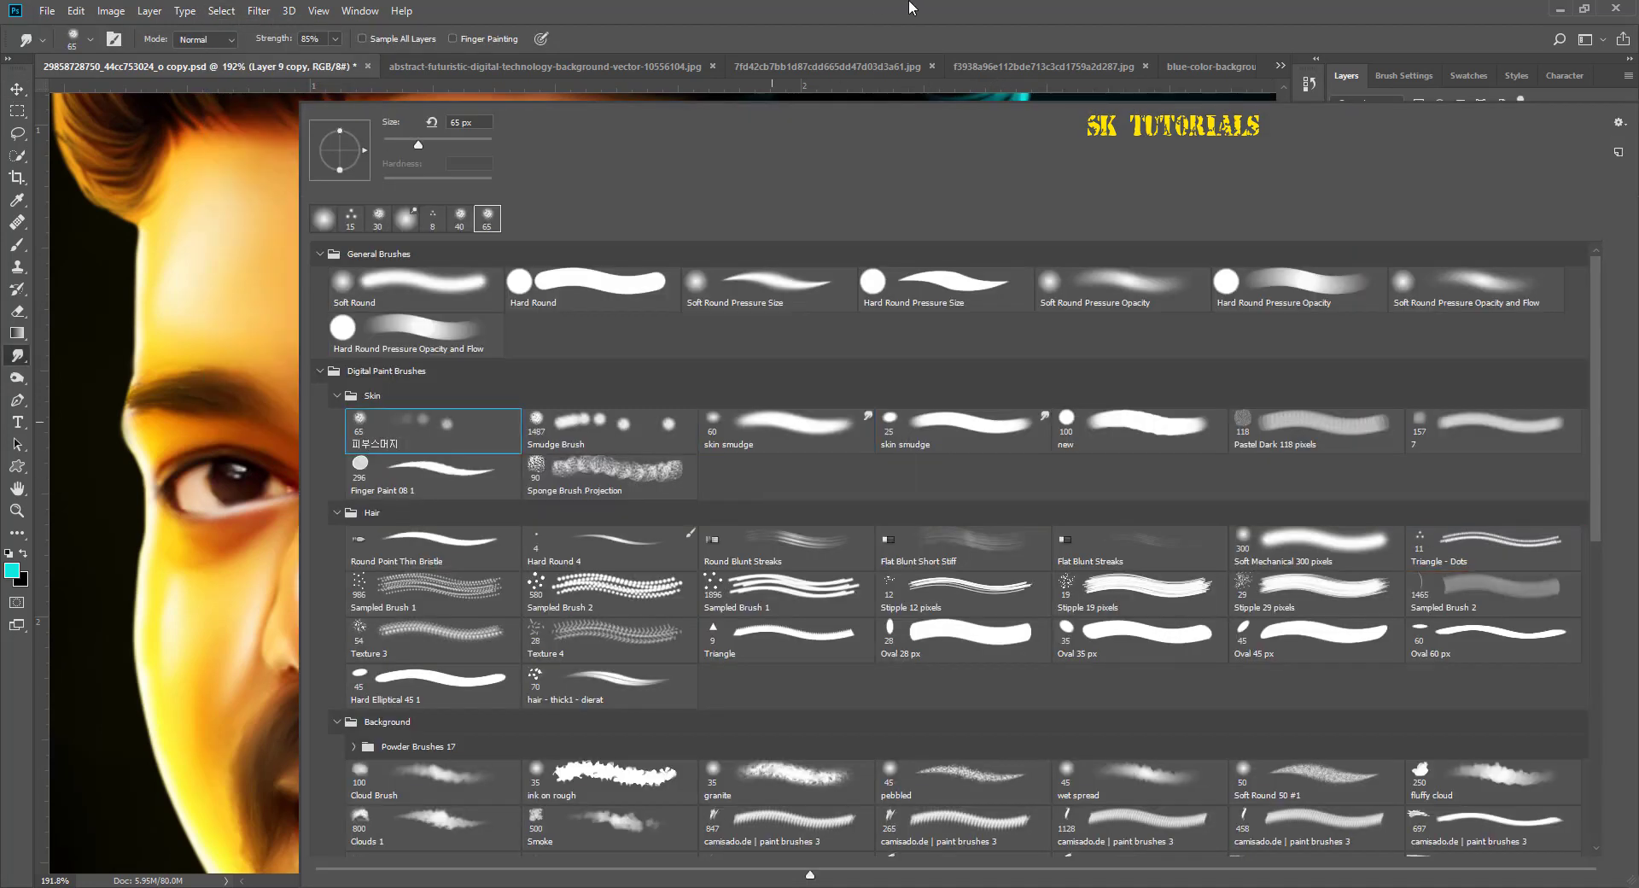
{"action": "key", "text": "Return"}
{"action": "key", "text": "v"}
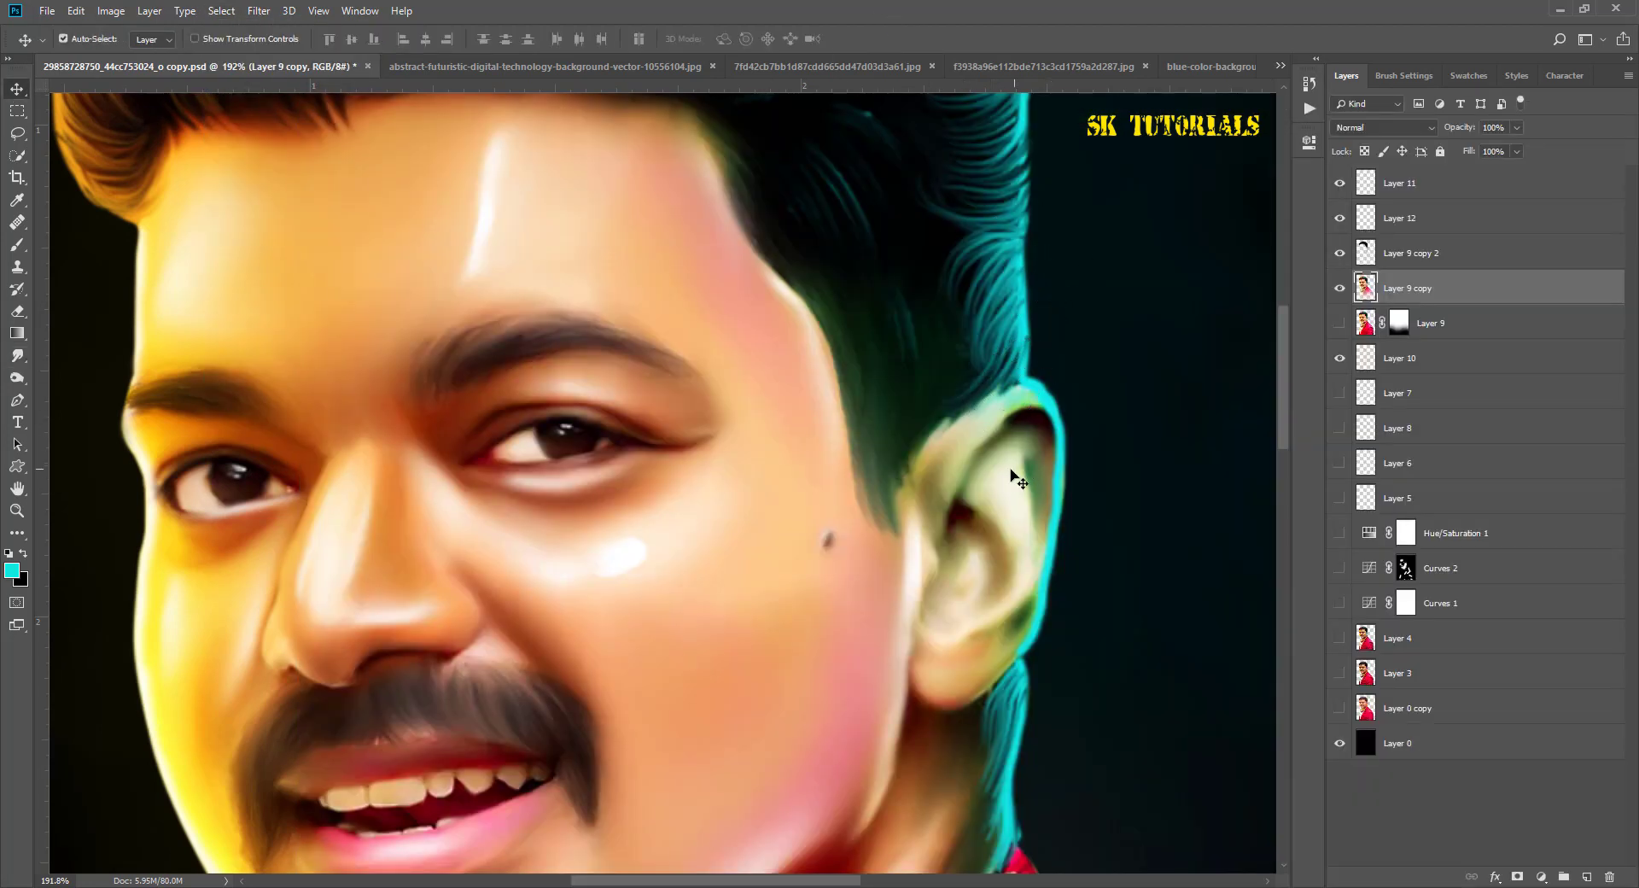
{"action": "key", "text": "r"}
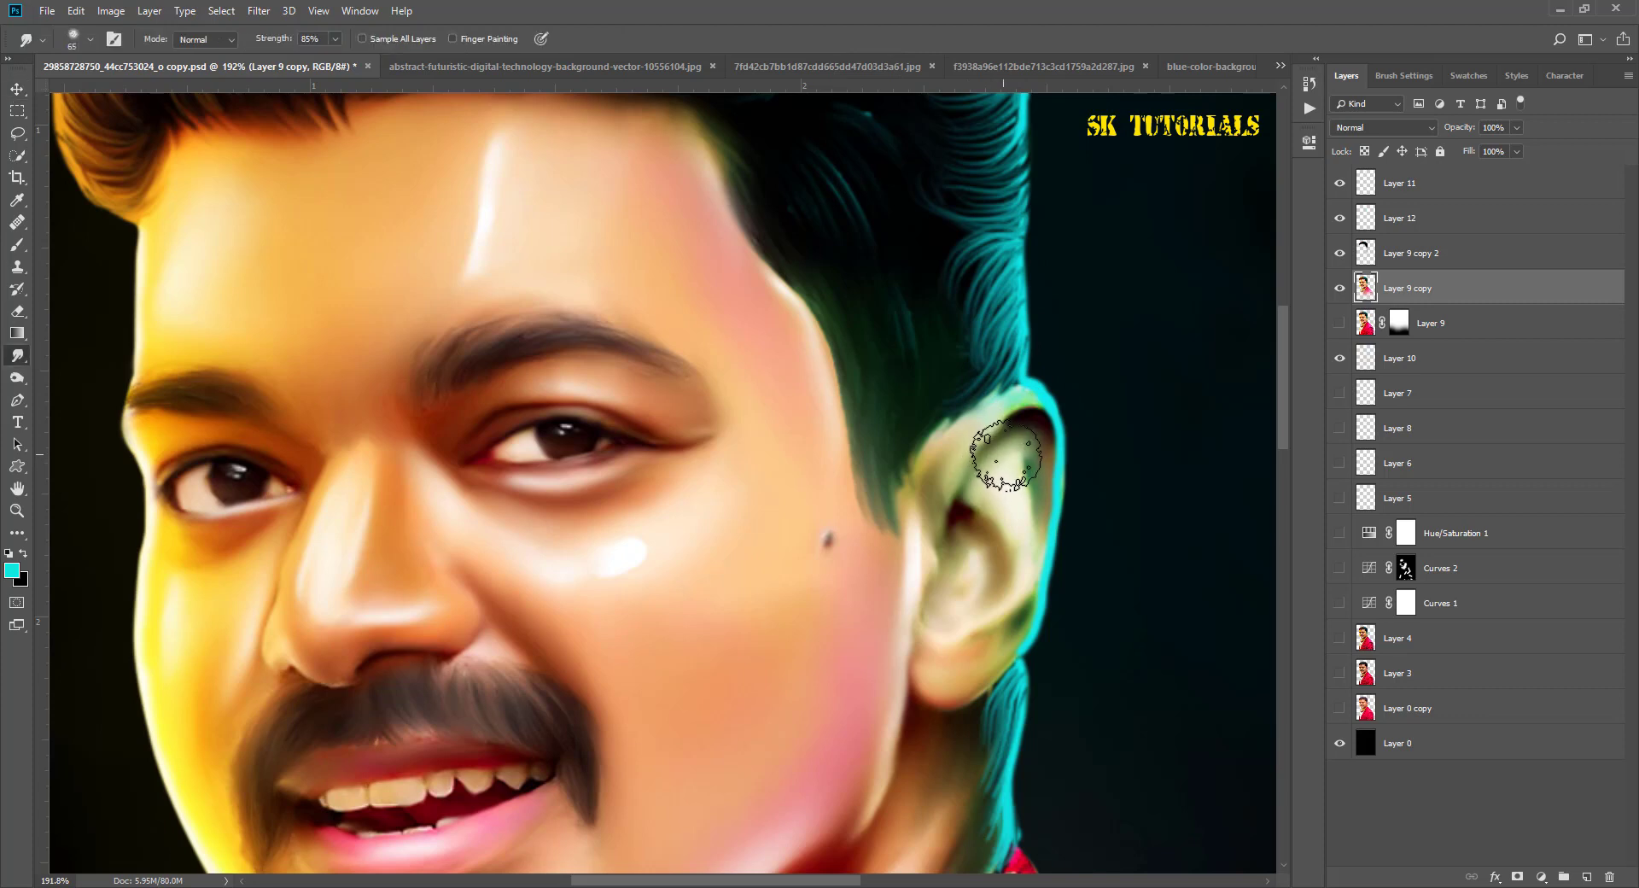
{"action": "key", "text": "bracketleft"}
{"action": "key", "text": "bracketleft"}
{"action": "key", "text": "bracketleft"}
{"action": "key", "text": "bracketleft"}
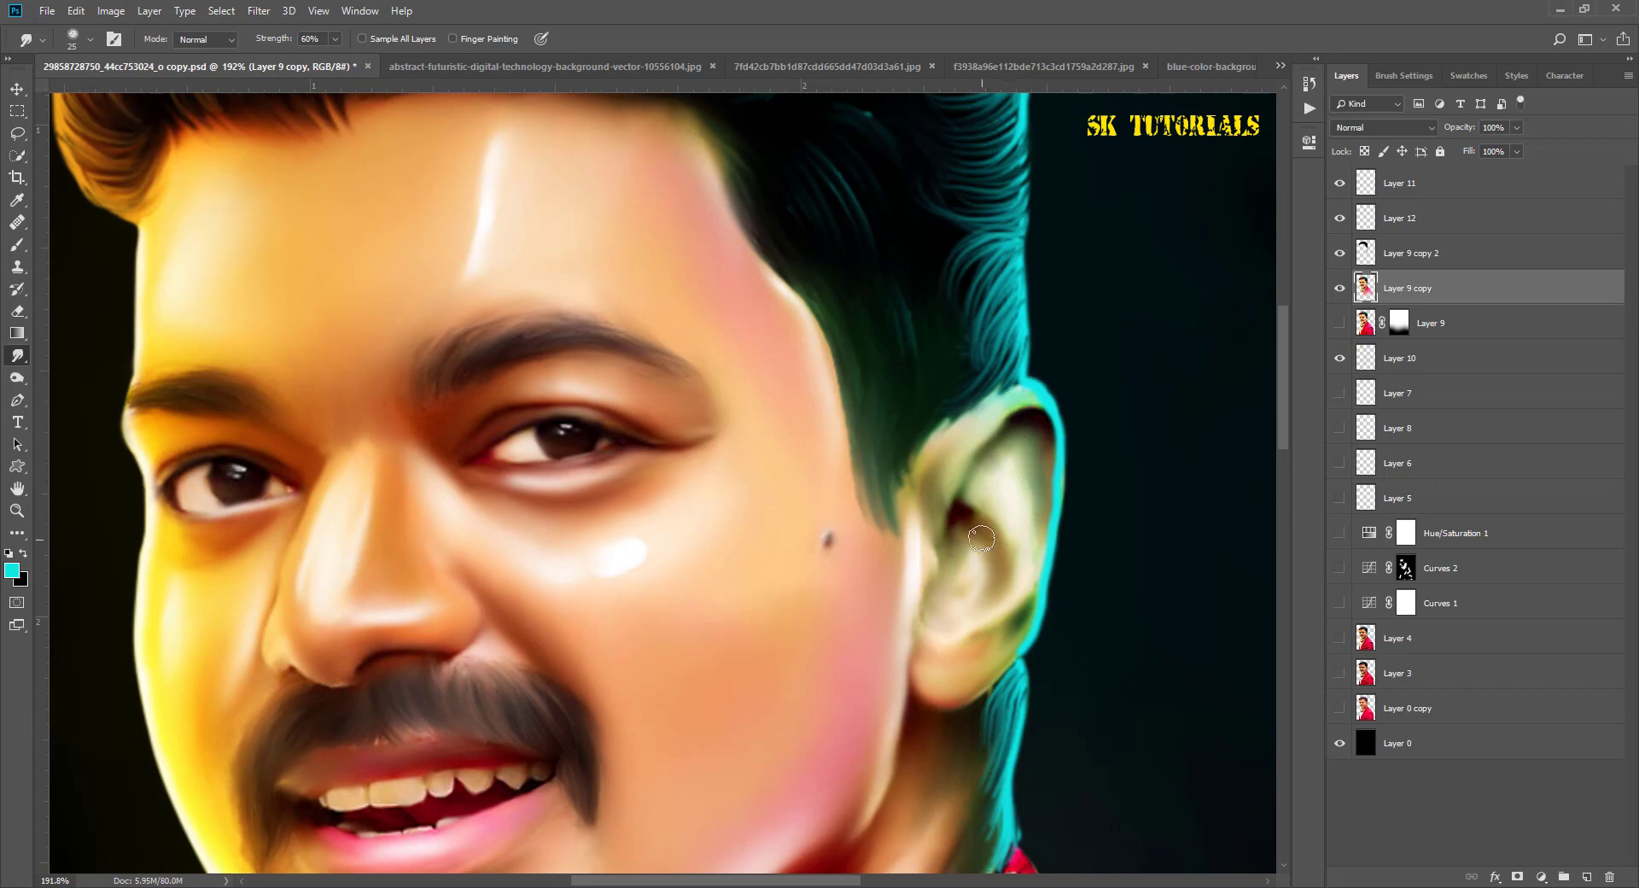
{"action": "mouse_move", "coordinate": [972, 514]}
{"action": "left_mouse_down"}
{"action": "mouse_move", "coordinate": [1024, 603]}
{"action": "mouse_move", "coordinate": [1001, 642]}
{"action": "left_mouse_up"}
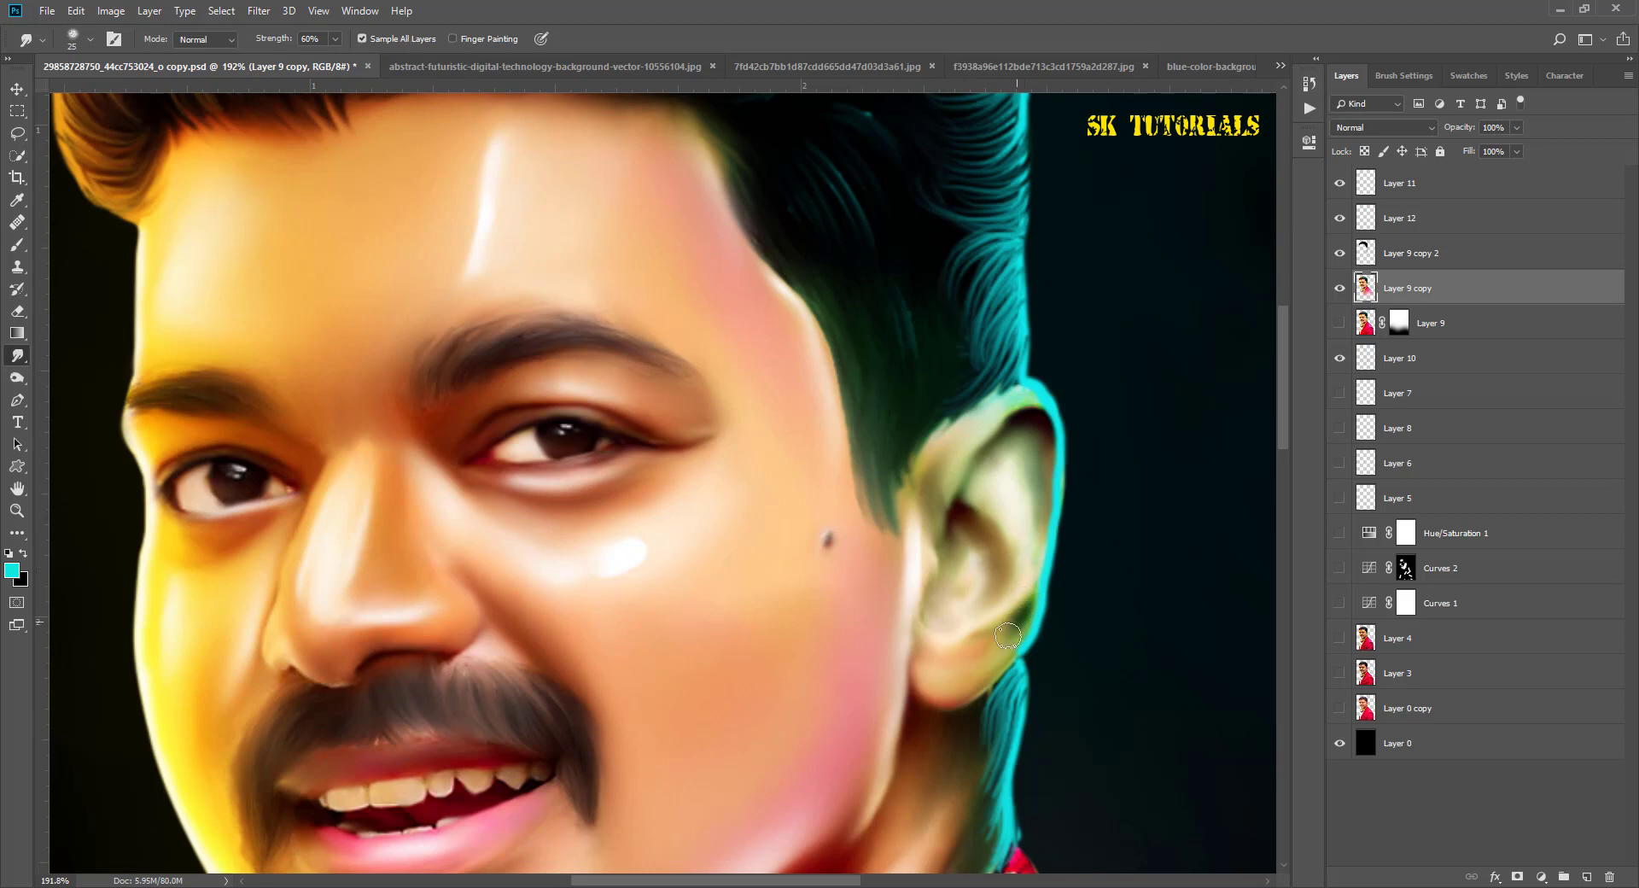
{"action": "left_click_drag", "start_coordinate": [1020, 598], "coordinate": [981, 653]}
{"action": "left_click", "coordinate": [1434, 185]}
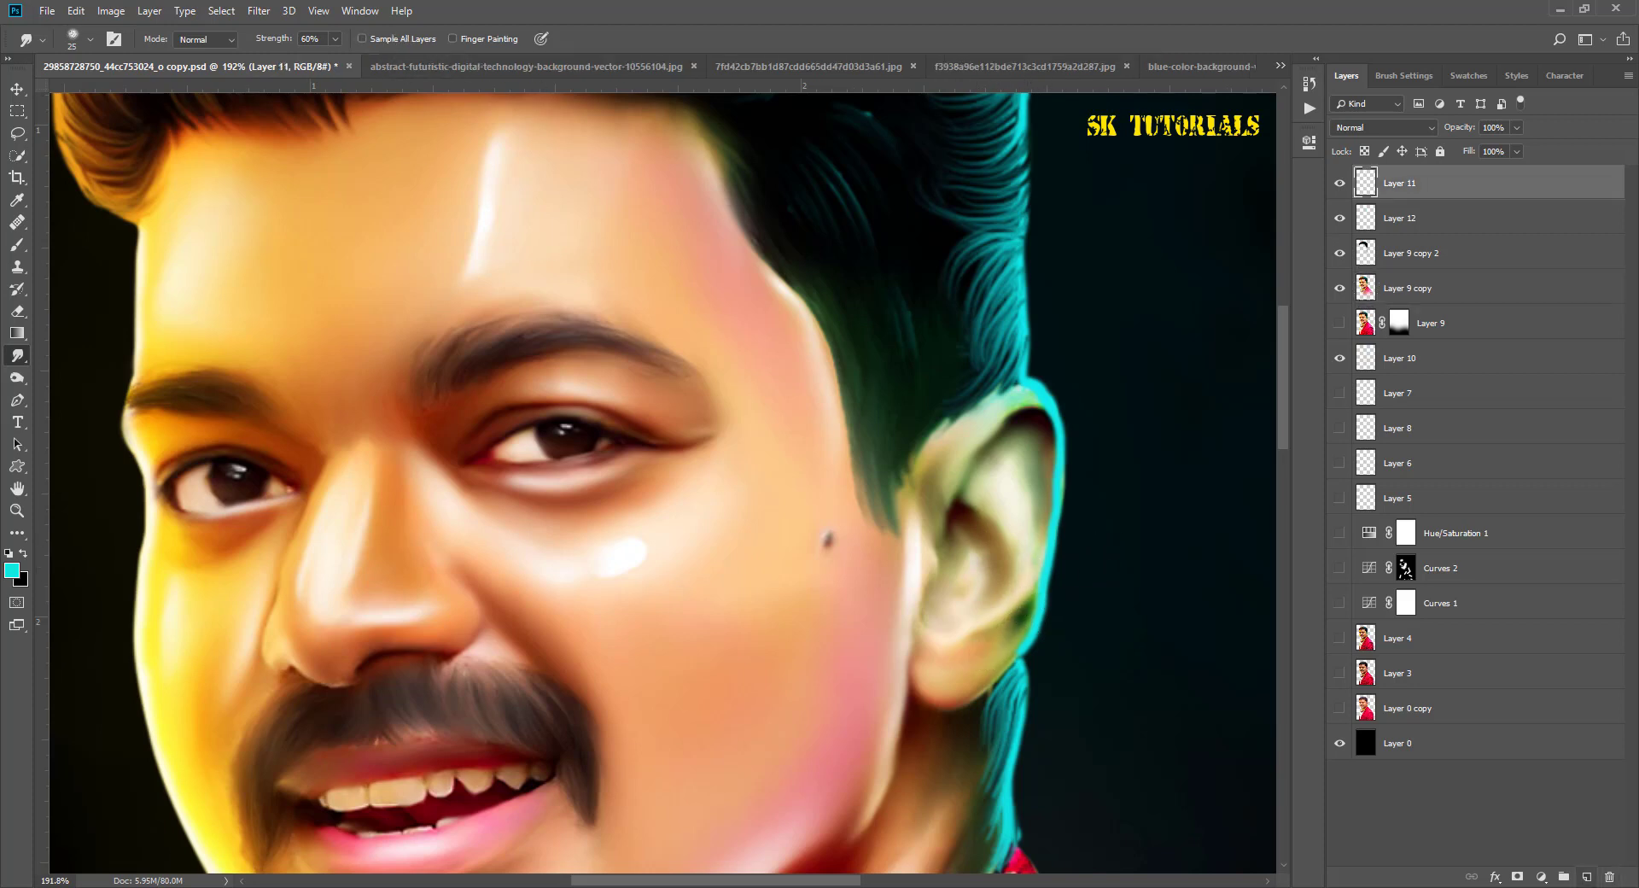
Step: On a new layer with Sample All Layers on, smudge the ear's cyan rim into the skin
{"action": "left_click", "coordinate": [1586, 876]}
{"action": "left_click", "coordinate": [362, 38]}
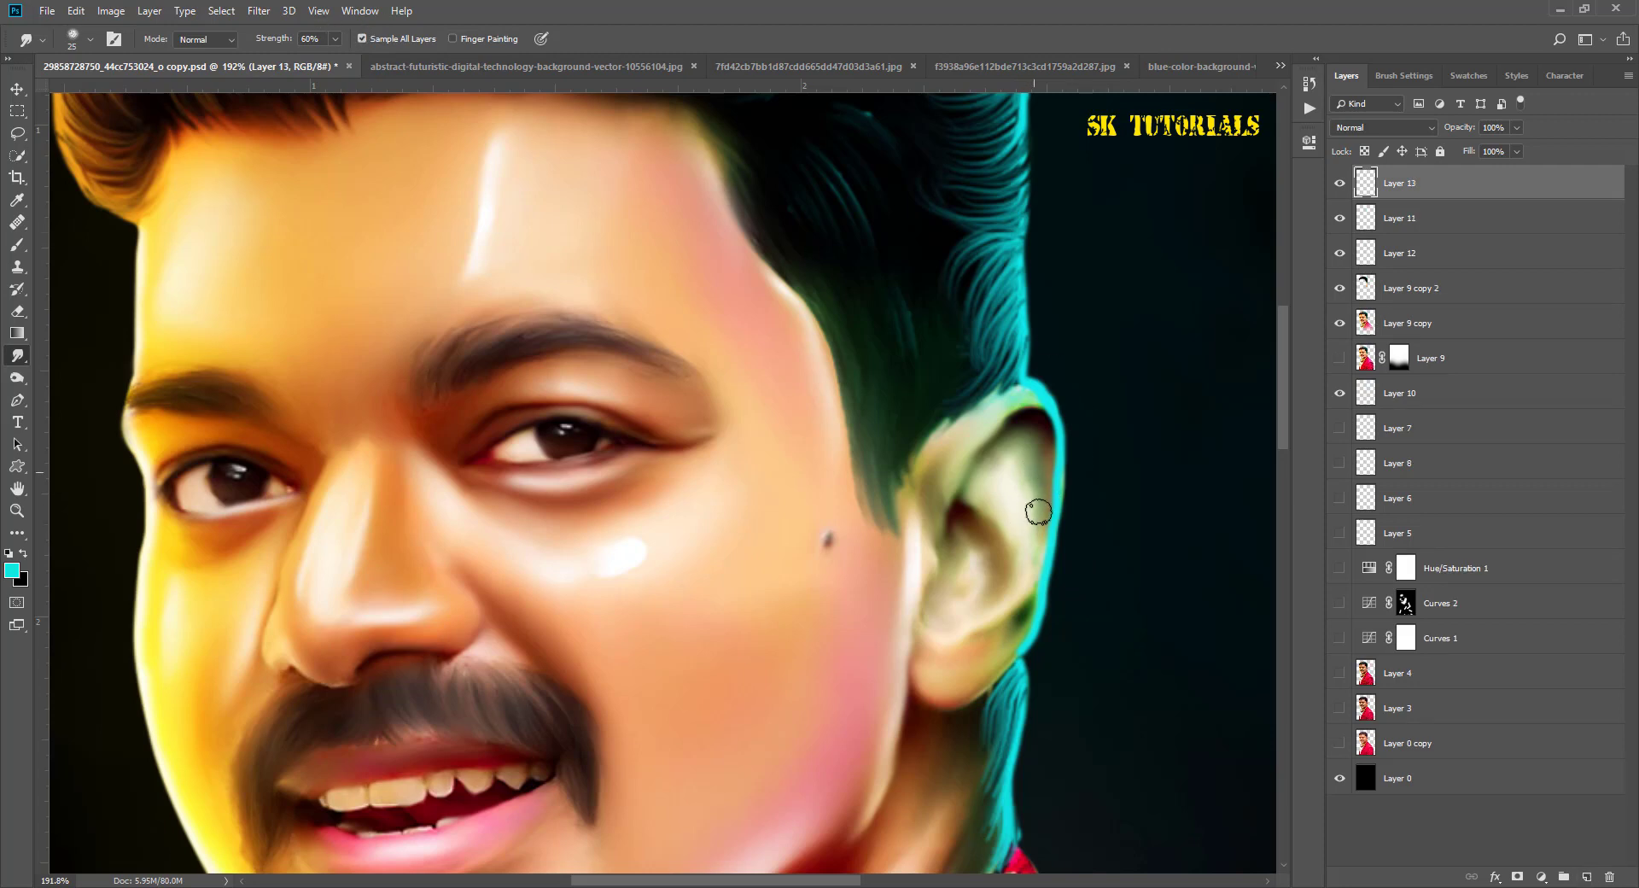
{"action": "mouse_move", "coordinate": [984, 482]}
{"action": "left_mouse_down"}
{"action": "mouse_move", "coordinate": [1034, 431]}
{"action": "mouse_move", "coordinate": [1028, 586]}
{"action": "left_mouse_up"}
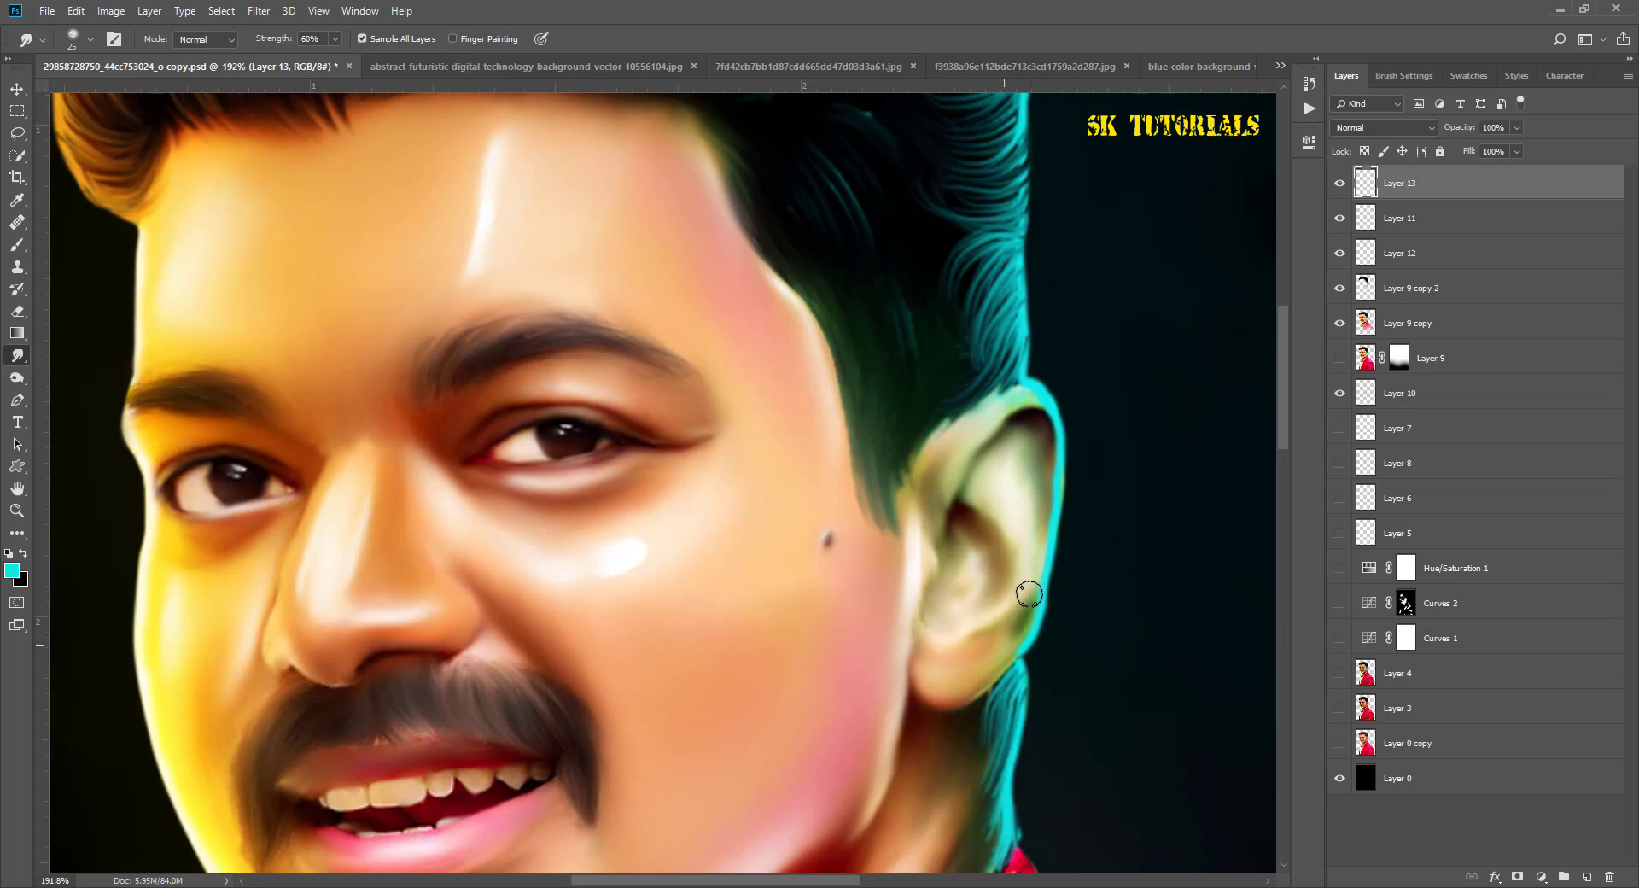
{"action": "mouse_move", "coordinate": [938, 512]}
{"action": "left_mouse_down"}
{"action": "mouse_move", "coordinate": [981, 567]}
{"action": "mouse_move", "coordinate": [948, 458]}
{"action": "mouse_move", "coordinate": [988, 464]}
{"action": "mouse_move", "coordinate": [1020, 443]}
{"action": "mouse_move", "coordinate": [1048, 471]}
{"action": "mouse_move", "coordinate": [1030, 452]}
{"action": "mouse_move", "coordinate": [1035, 549]}
{"action": "left_mouse_up"}
{"action": "scroll", "coordinate": [1019, 456], "scroll_direction": "down", "scroll_amount": 3}
{"action": "scroll", "coordinate": [1018, 455], "scroll_direction": "down", "scroll_amount": 2}
{"action": "scroll", "coordinate": [1050, 442], "scroll_direction": "up", "scroll_amount": 4}
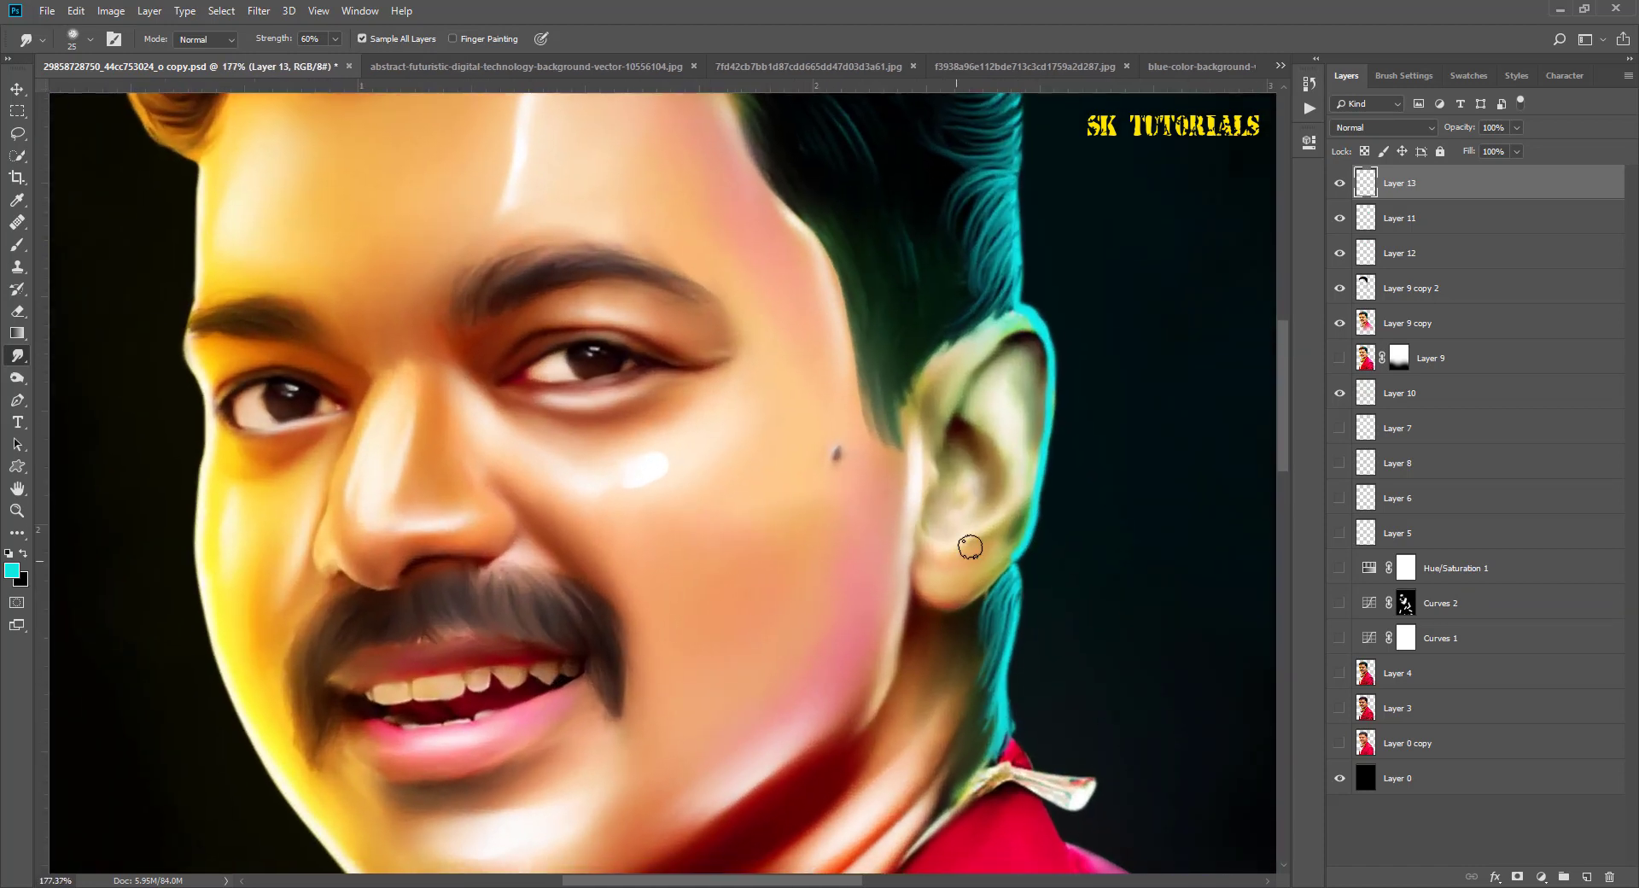
{"action": "left_click_drag", "start_coordinate": [967, 543], "coordinate": [964, 530]}
Step: Smooth the shading at the top and inside of the ear with further smudge strokes
{"action": "left_click", "coordinate": [1404, 75]}
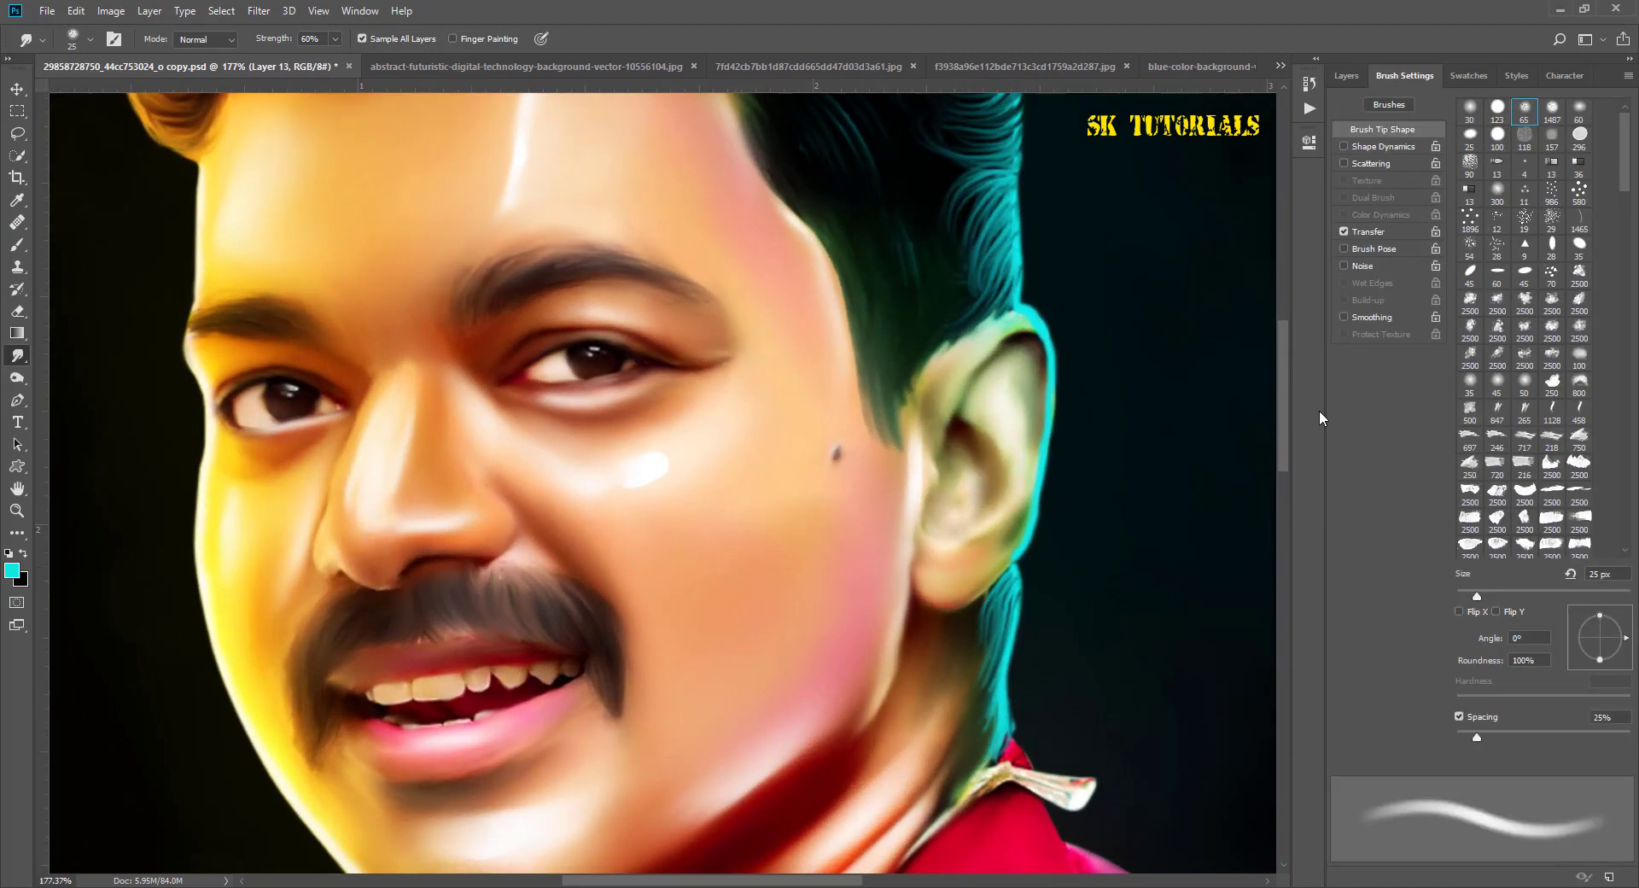
{"action": "left_click", "coordinate": [1347, 75]}
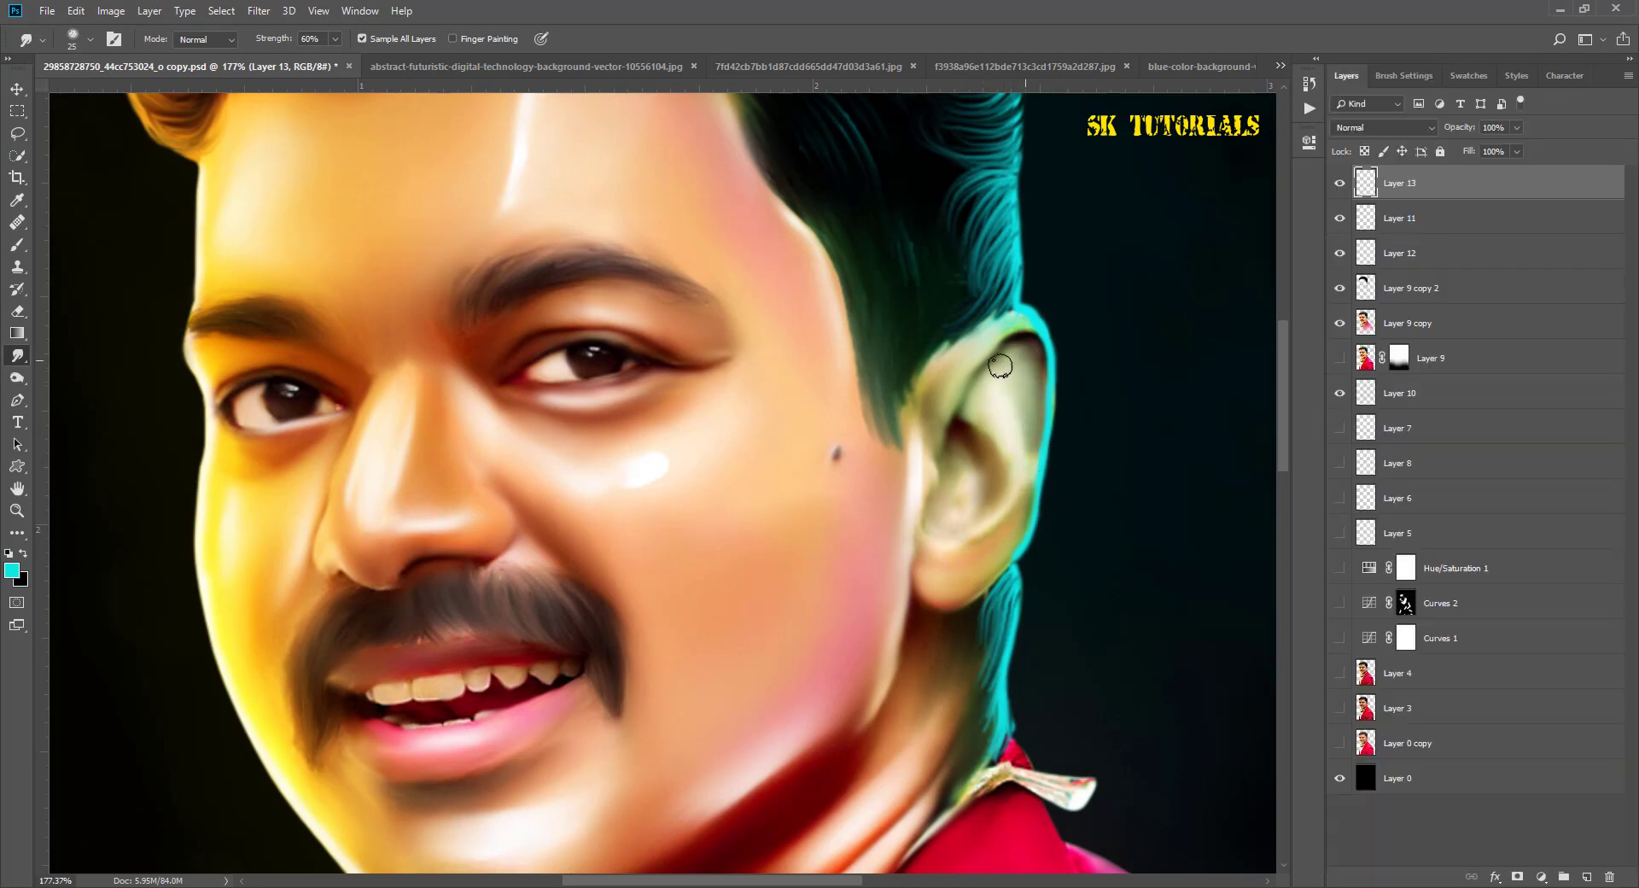
{"action": "left_click_drag", "start_coordinate": [999, 370], "coordinate": [1010, 358]}
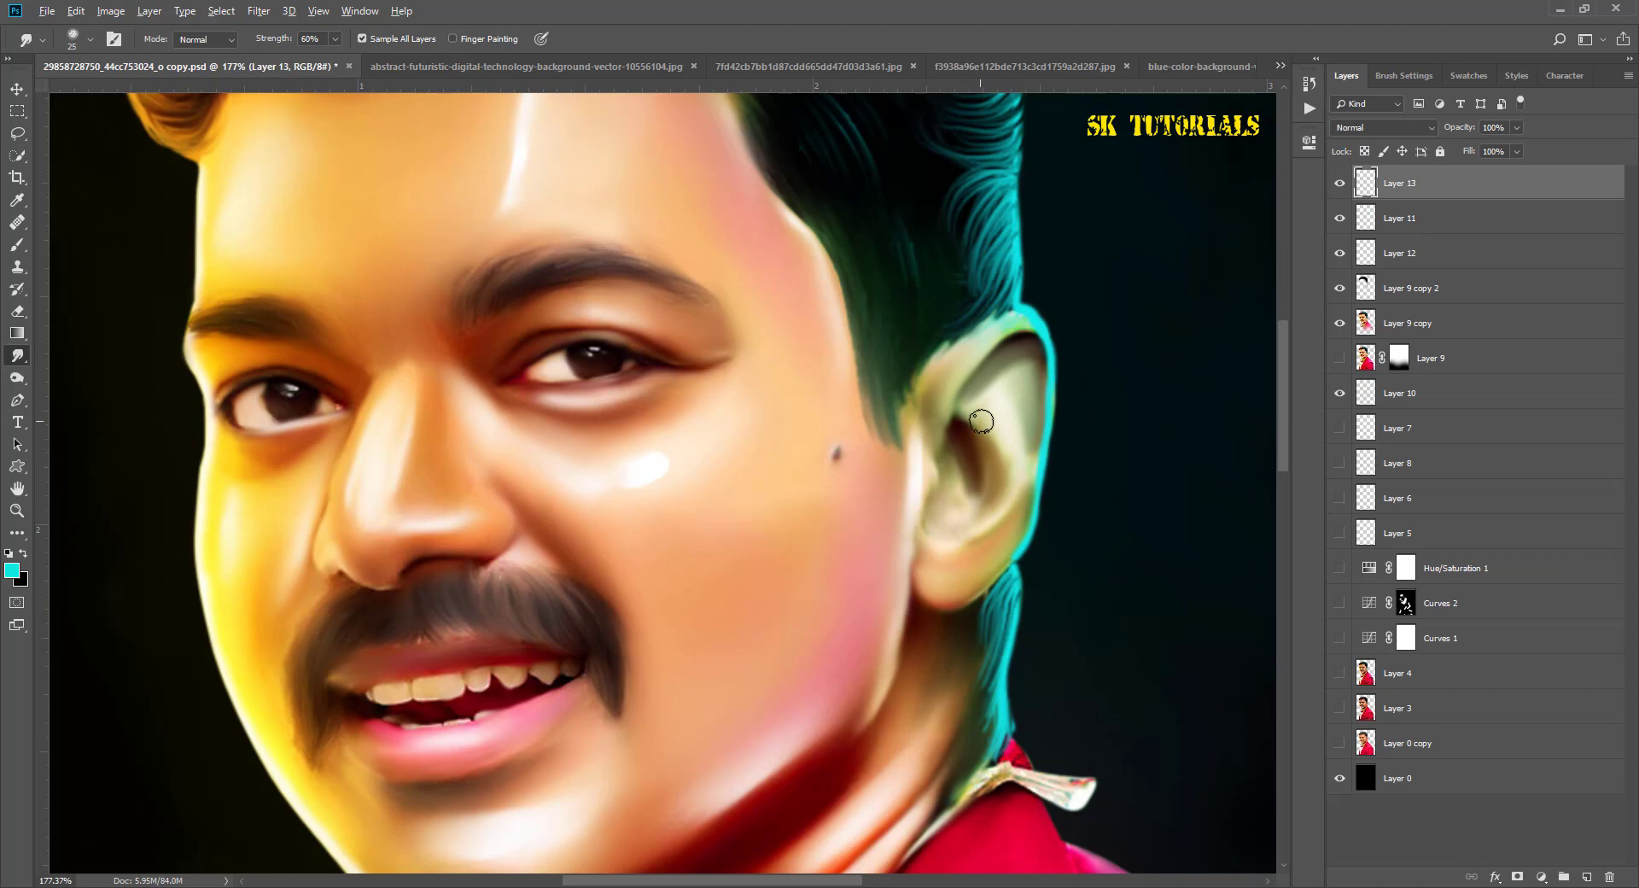
{"action": "scroll", "coordinate": [978, 420], "scroll_direction": "down", "scroll_amount": 5}
{"action": "scroll", "coordinate": [993, 420], "scroll_direction": "up", "scroll_amount": 5}
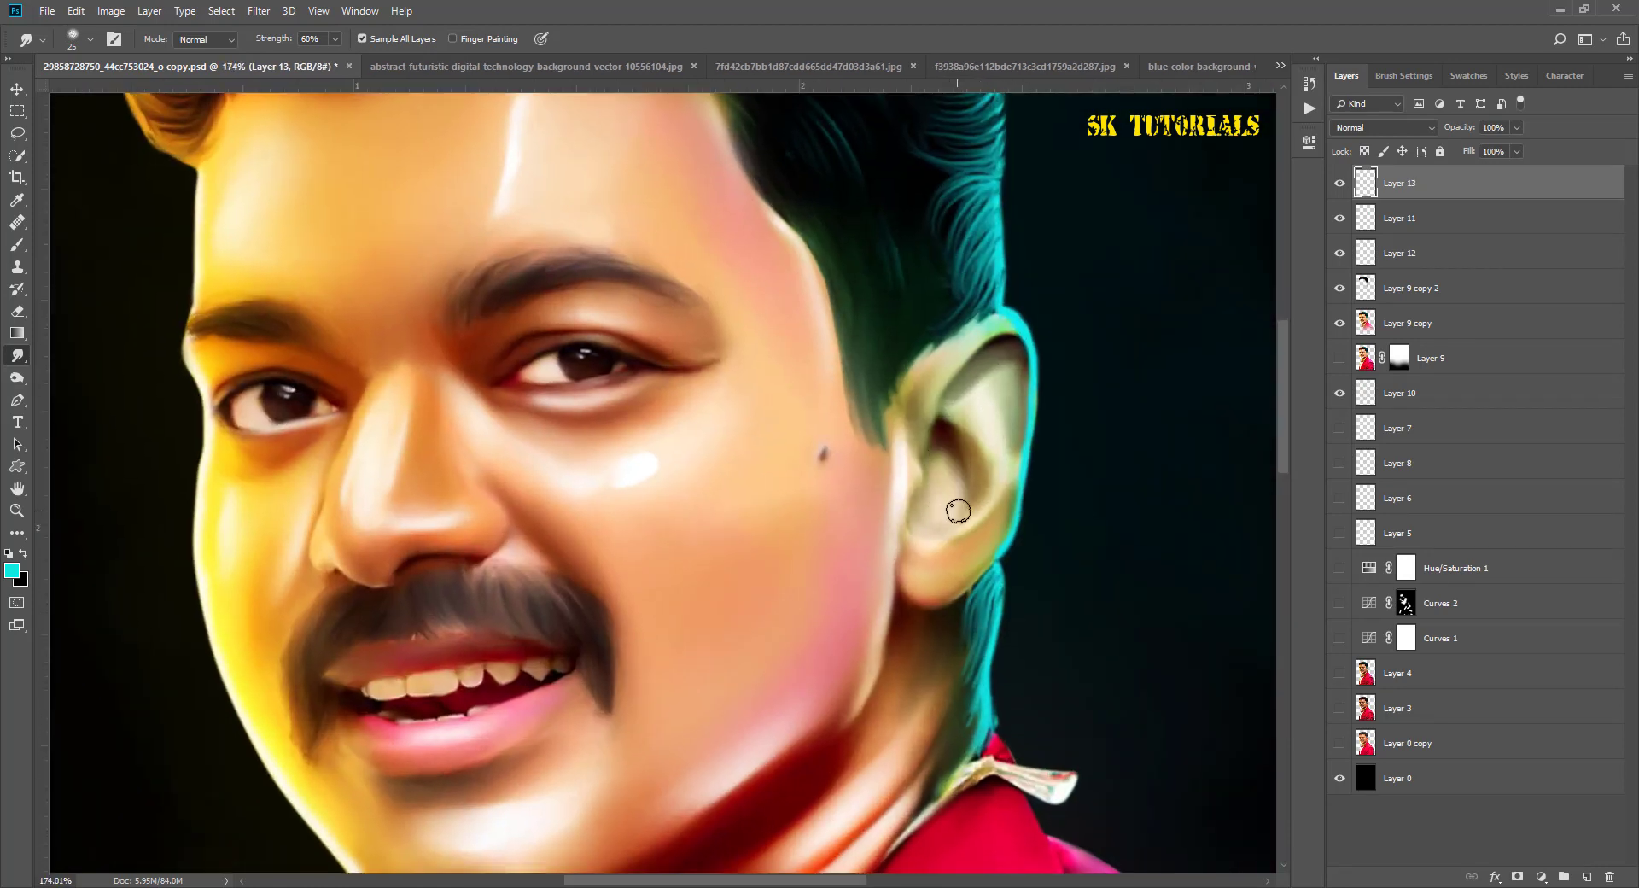
{"action": "left_click_drag", "start_coordinate": [928, 450], "coordinate": [991, 459]}
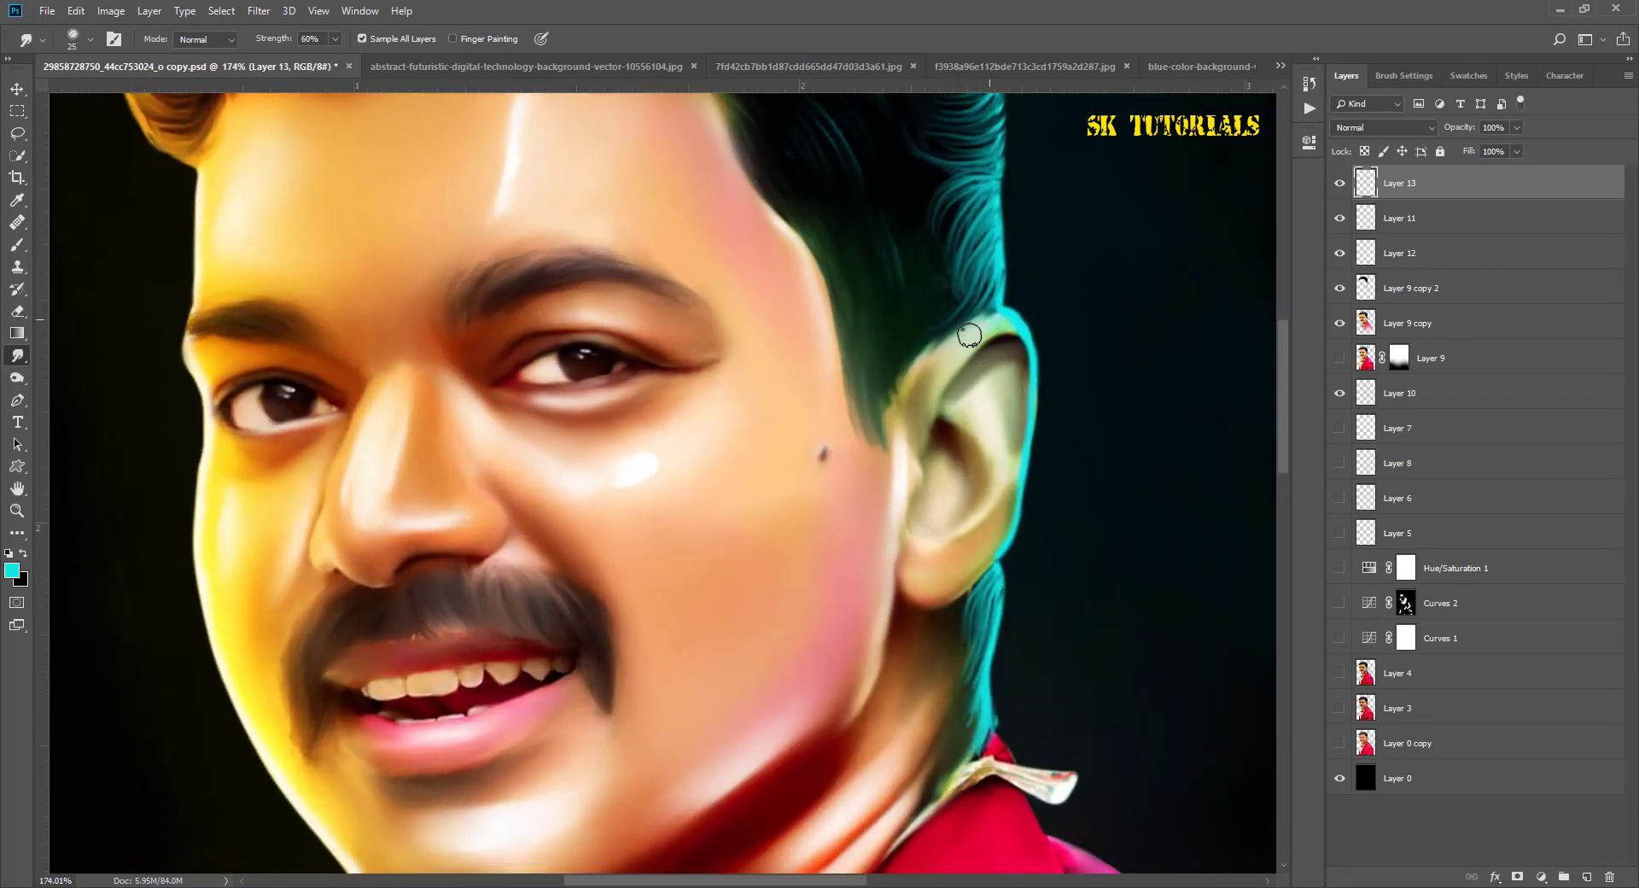
{"action": "scroll", "coordinate": [991, 459], "scroll_direction": "down", "scroll_amount": 5}
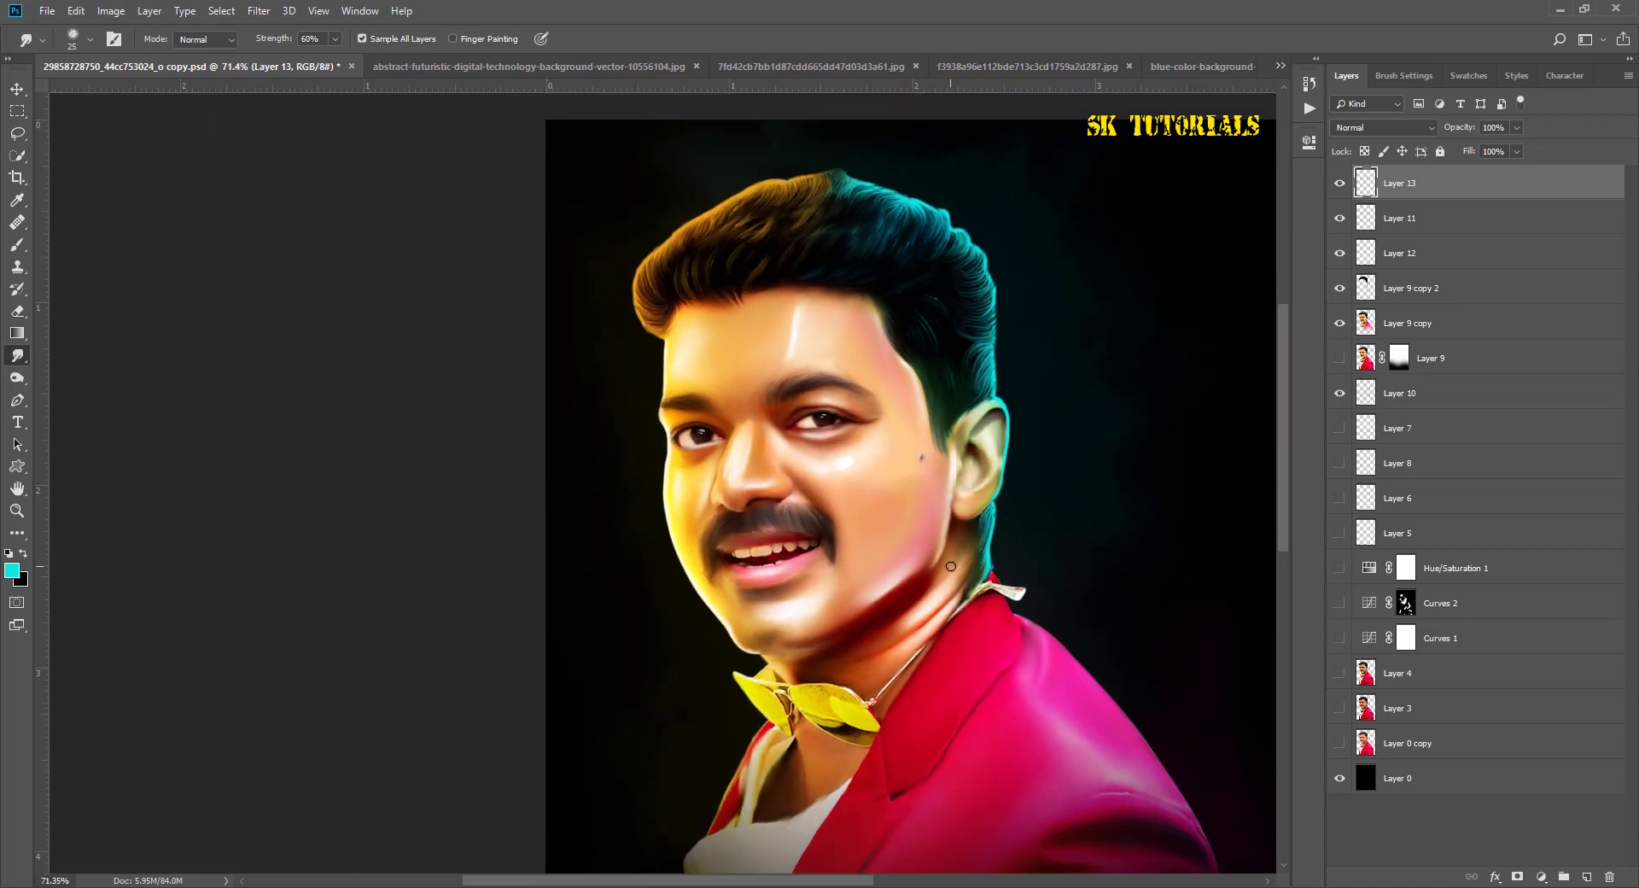
{"action": "scroll", "coordinate": [951, 566], "scroll_direction": "down", "scroll_amount": 1}
{"action": "scroll", "coordinate": [843, 359], "scroll_direction": "down", "scroll_amount": 3, "text": "alt"}
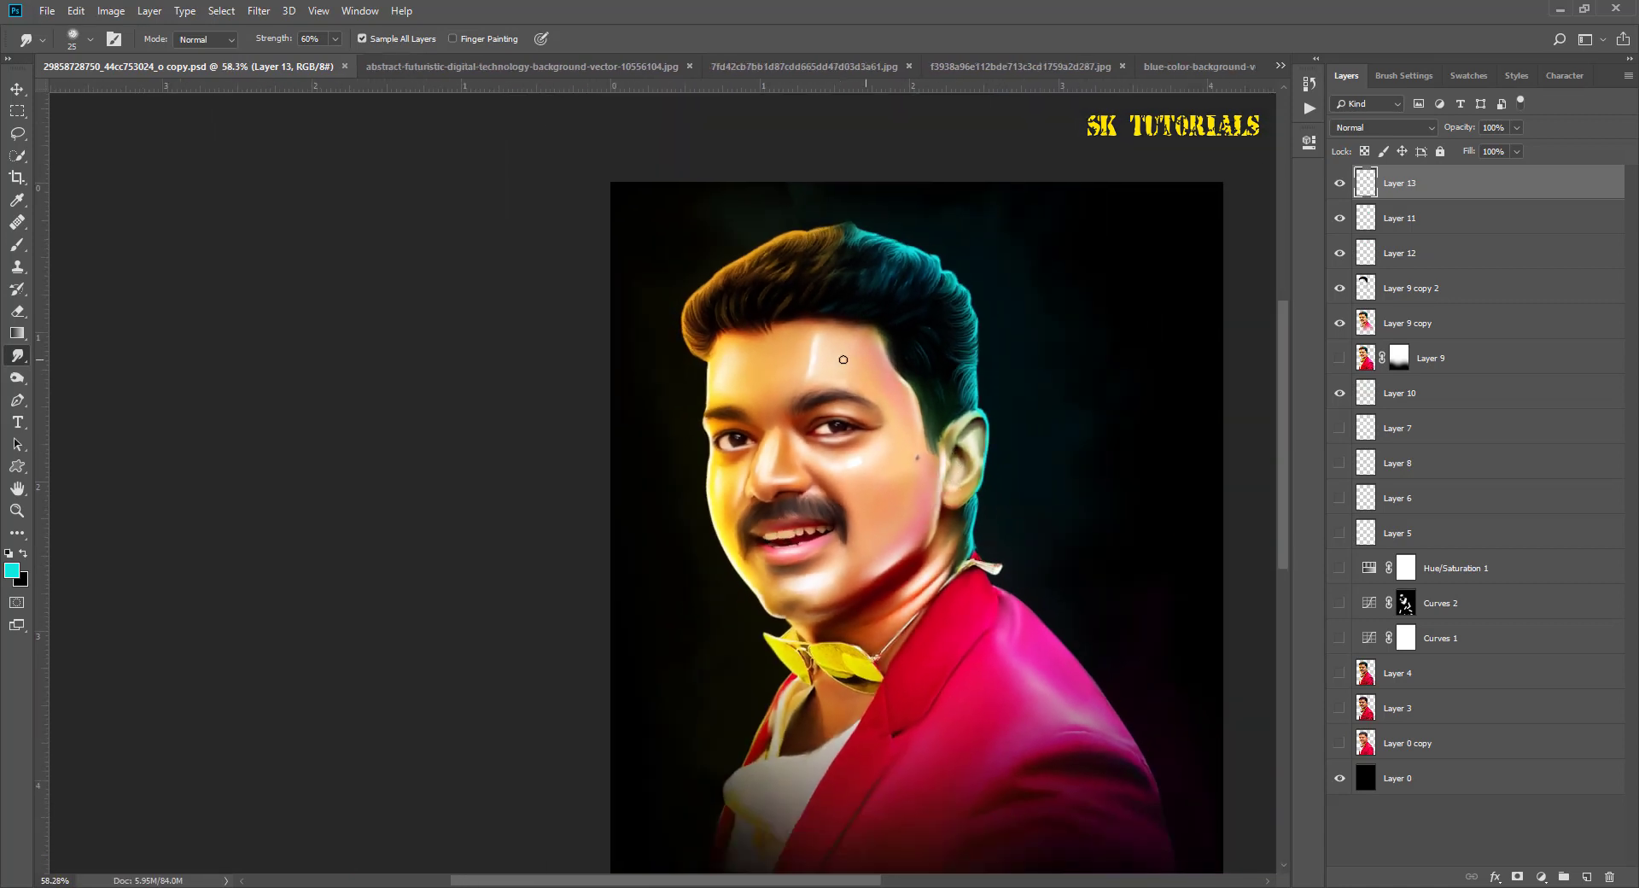
{"action": "left_click", "coordinate": [17, 88]}
Step: On a new layer, paint a large soft cyan glow down the right of the head
{"action": "key", "text": "ctrl+shift+alt+n"}
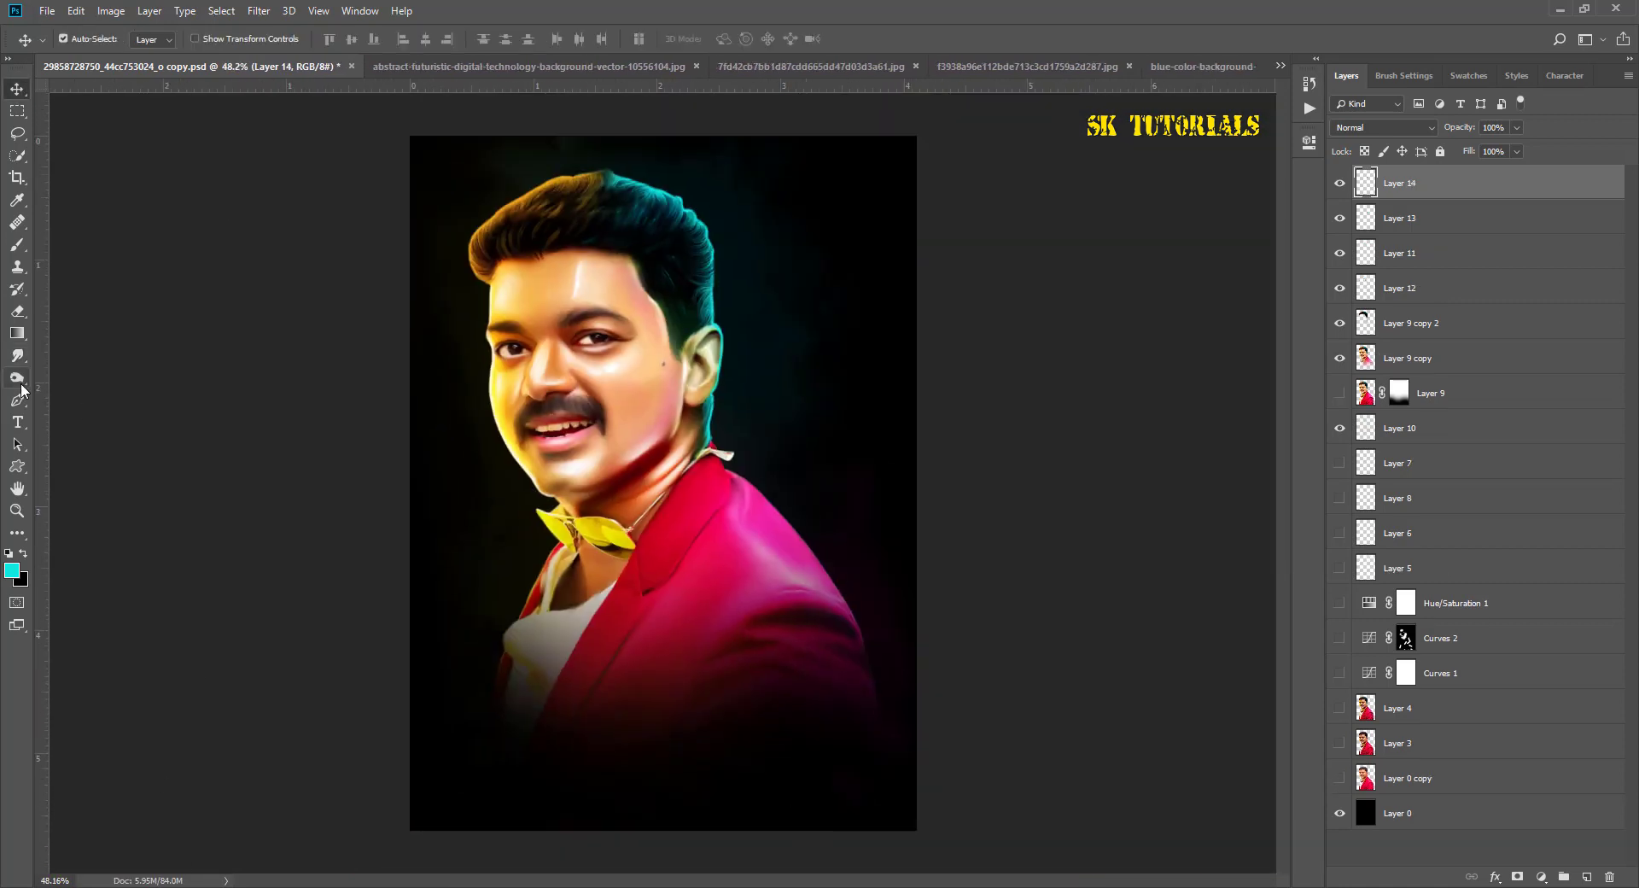
{"action": "left_click", "coordinate": [18, 244]}
{"action": "scroll", "coordinate": [662, 339], "scroll_direction": "up", "scroll_amount": 3, "text": "alt"}
{"action": "scroll", "coordinate": [662, 339], "scroll_direction": "up", "scroll_amount": 1, "text": "alt"}
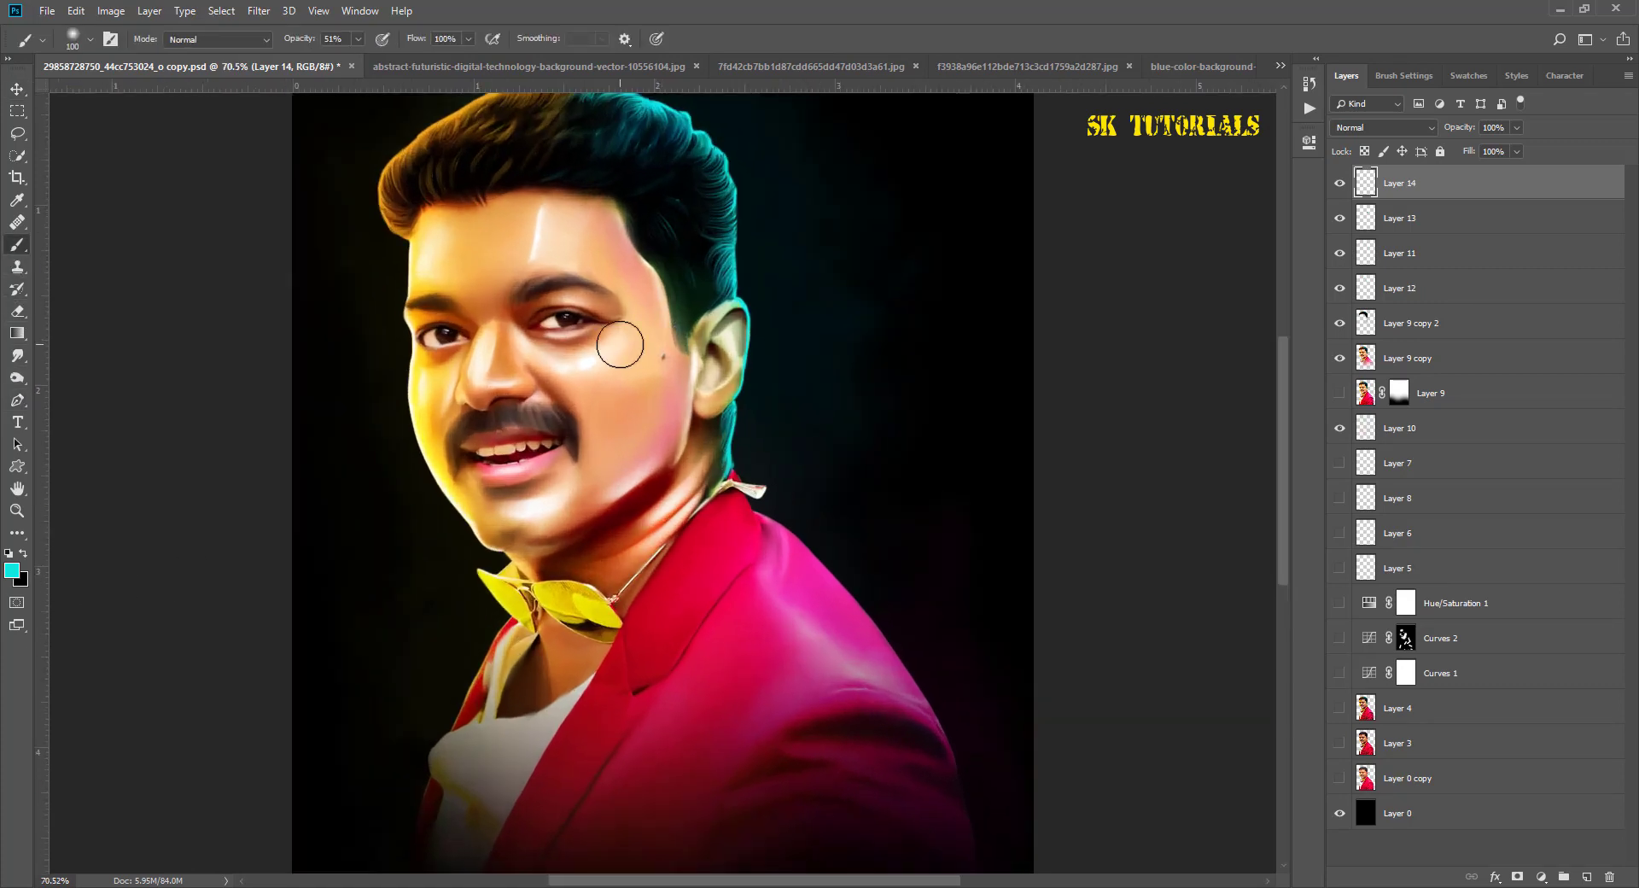
{"action": "left_click_drag", "start_coordinate": [424, 523], "coordinate": [434, 551]}
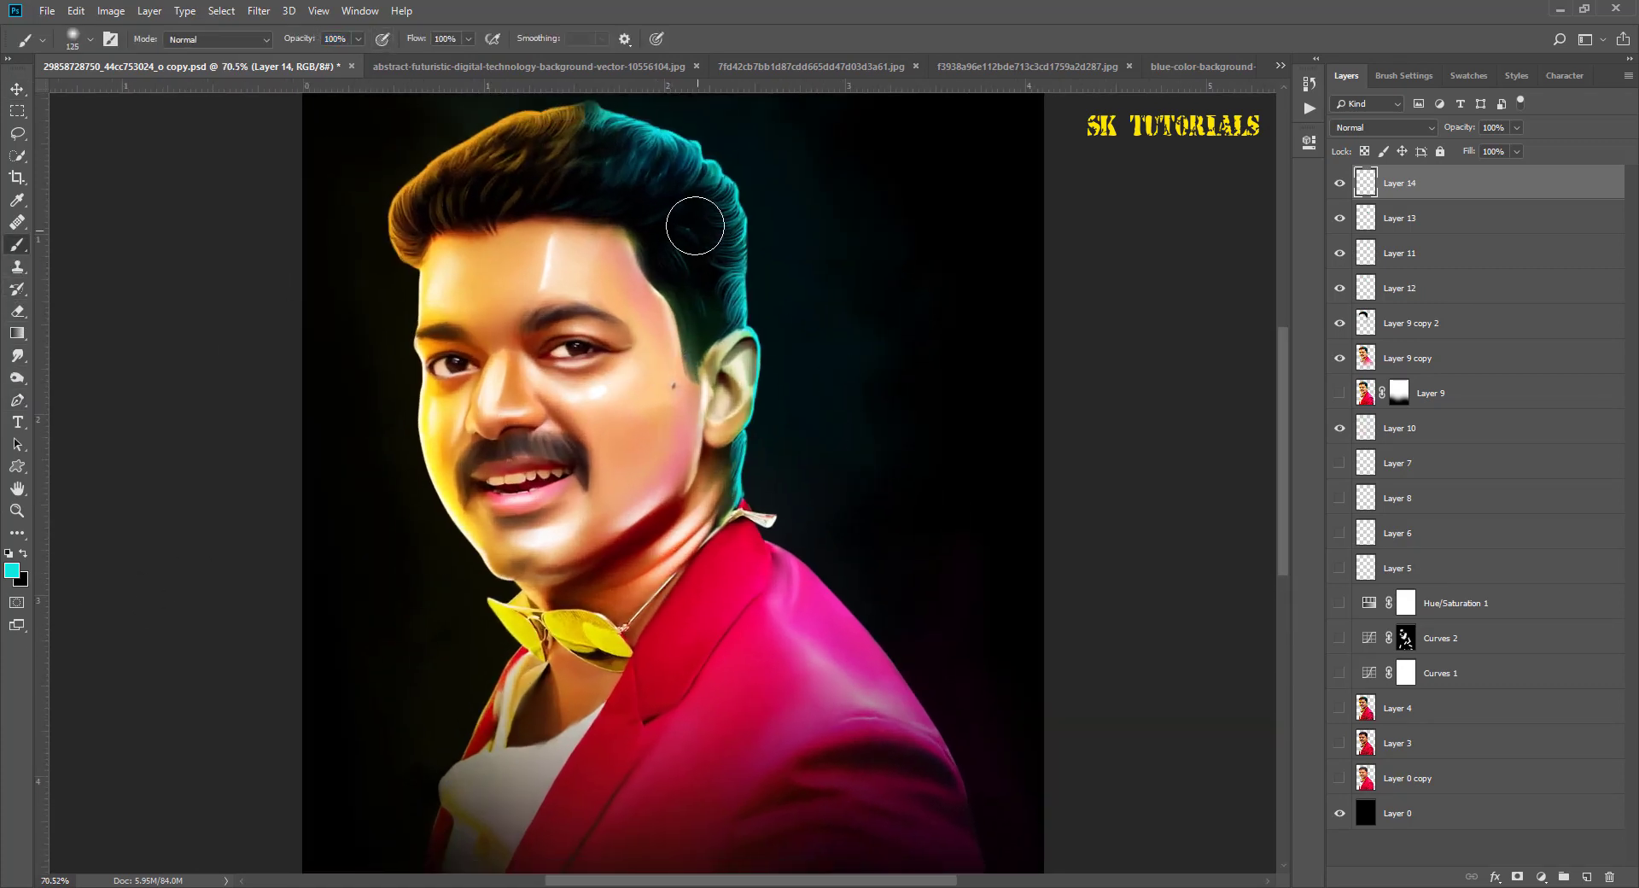
{"action": "key", "text": "bracketright"}
{"action": "key", "text": "bracketright"}
{"action": "key", "text": "bracketright"}
{"action": "mouse_move", "coordinate": [714, 165]}
{"action": "left_mouse_down"}
{"action": "mouse_move", "coordinate": [786, 475]}
{"action": "mouse_move", "coordinate": [726, 577]}
{"action": "mouse_move", "coordinate": [816, 663]}
{"action": "left_mouse_up"}
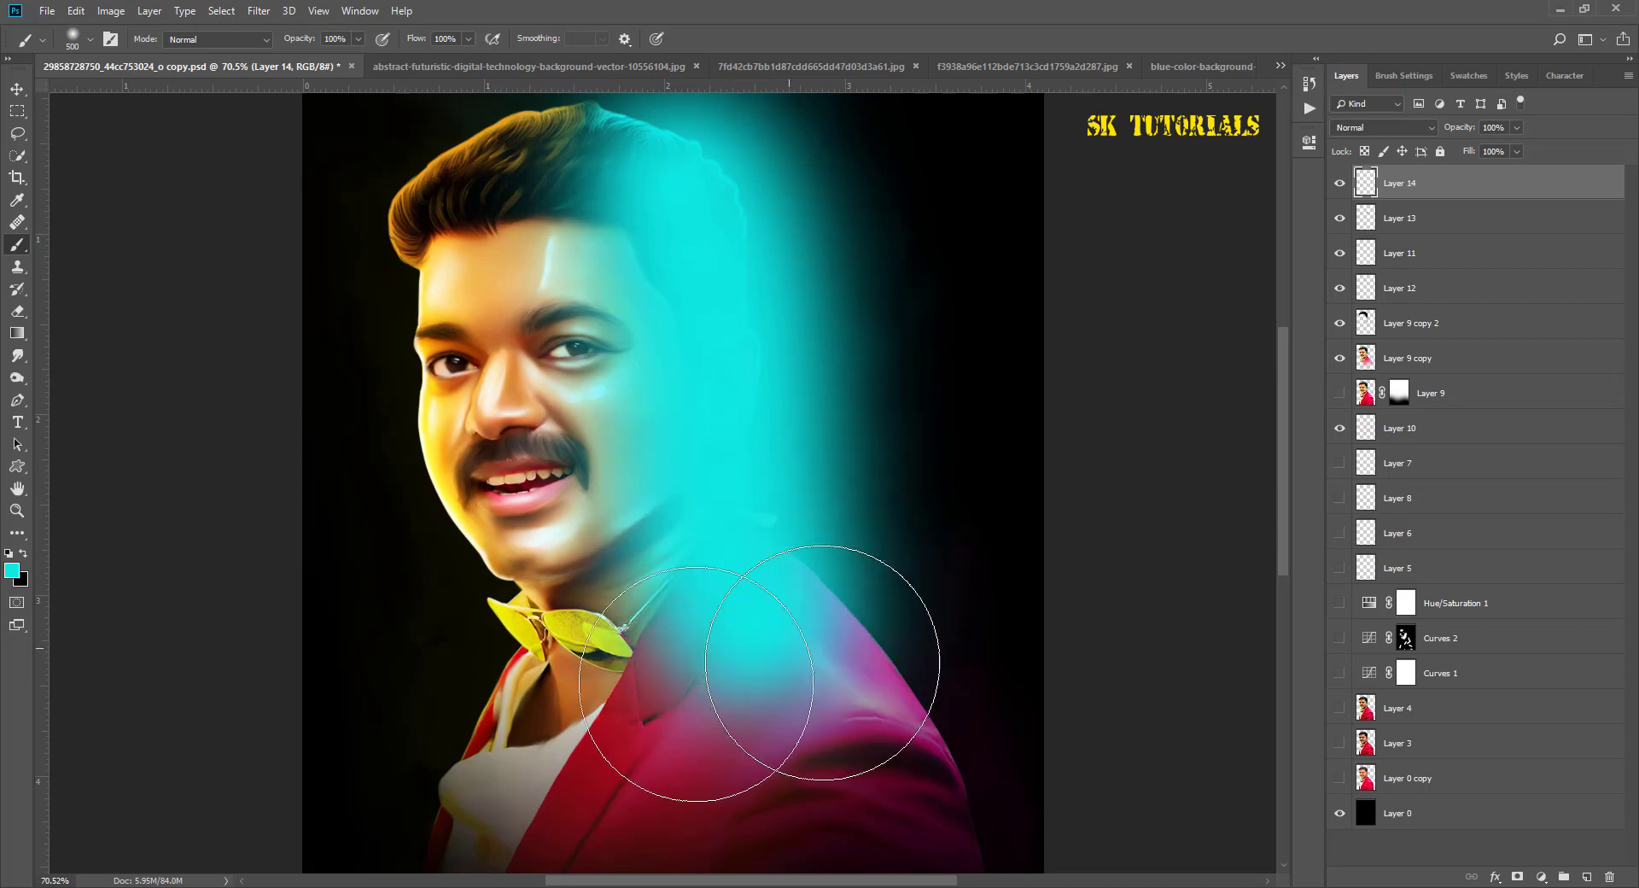
Step: Paint warm yellow over the left hair, face and neck
{"action": "left_click", "coordinate": [12, 570]}
{"action": "left_click", "coordinate": [446, 439]}
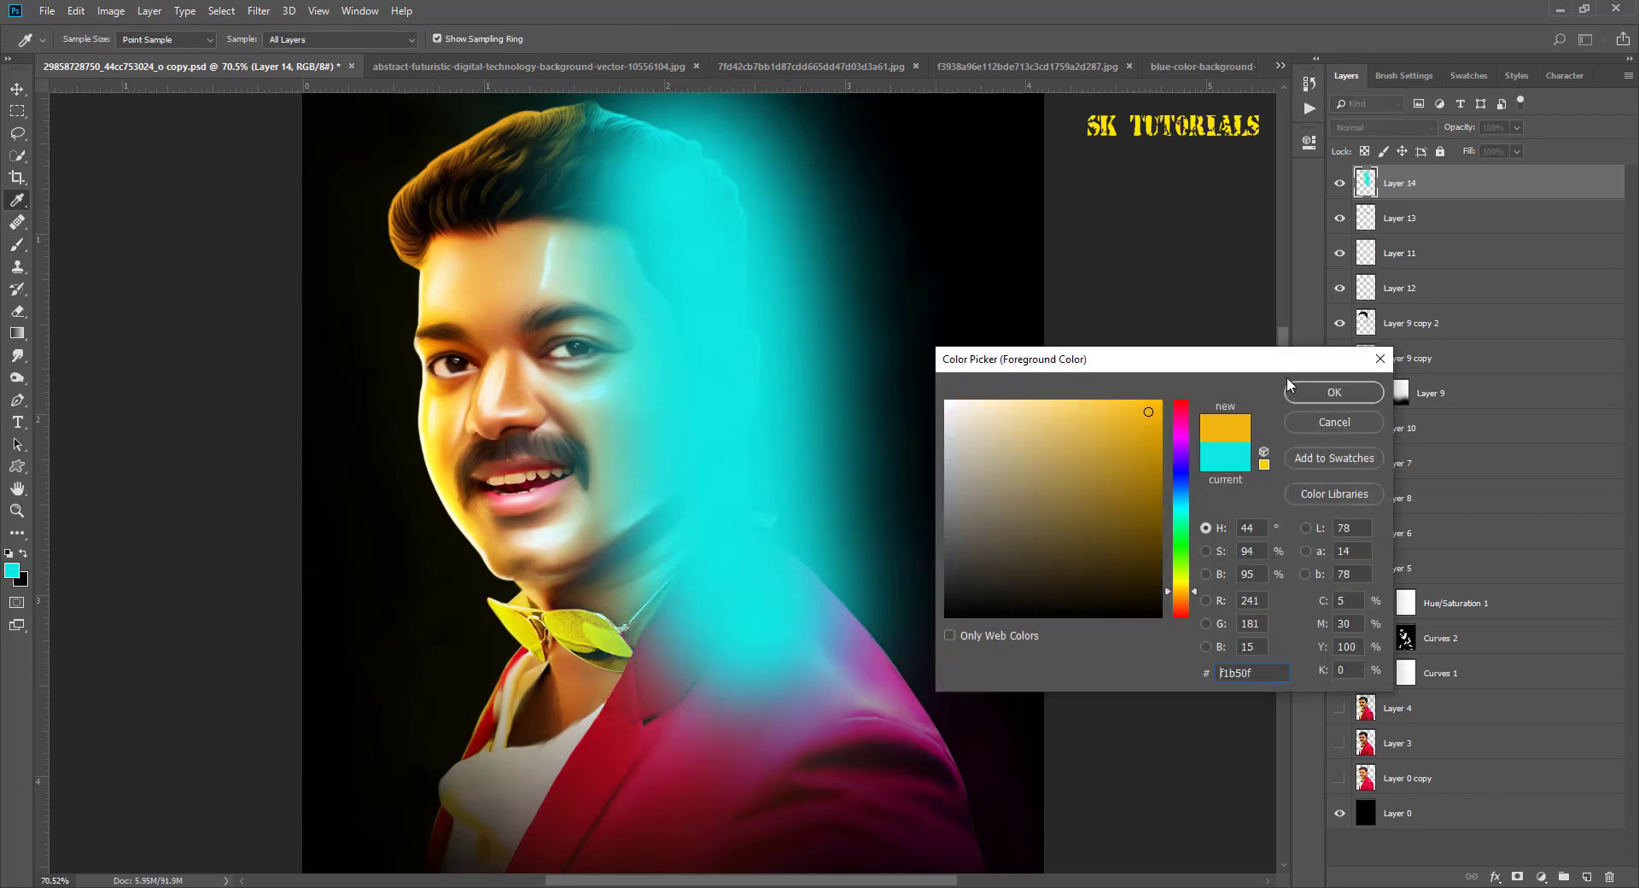
{"action": "left_click", "coordinate": [1334, 392]}
{"action": "mouse_move", "coordinate": [444, 137]}
{"action": "left_mouse_down"}
{"action": "mouse_move", "coordinate": [465, 293]}
{"action": "mouse_move", "coordinate": [367, 358]}
{"action": "left_mouse_up"}
{"action": "left_click_drag", "start_coordinate": [418, 608], "coordinate": [401, 734]}
Step: Set the paint layer's blend mode to Soft Light, after trying Overlay
{"action": "key", "text": "v"}
{"action": "left_click", "coordinate": [1369, 128]}
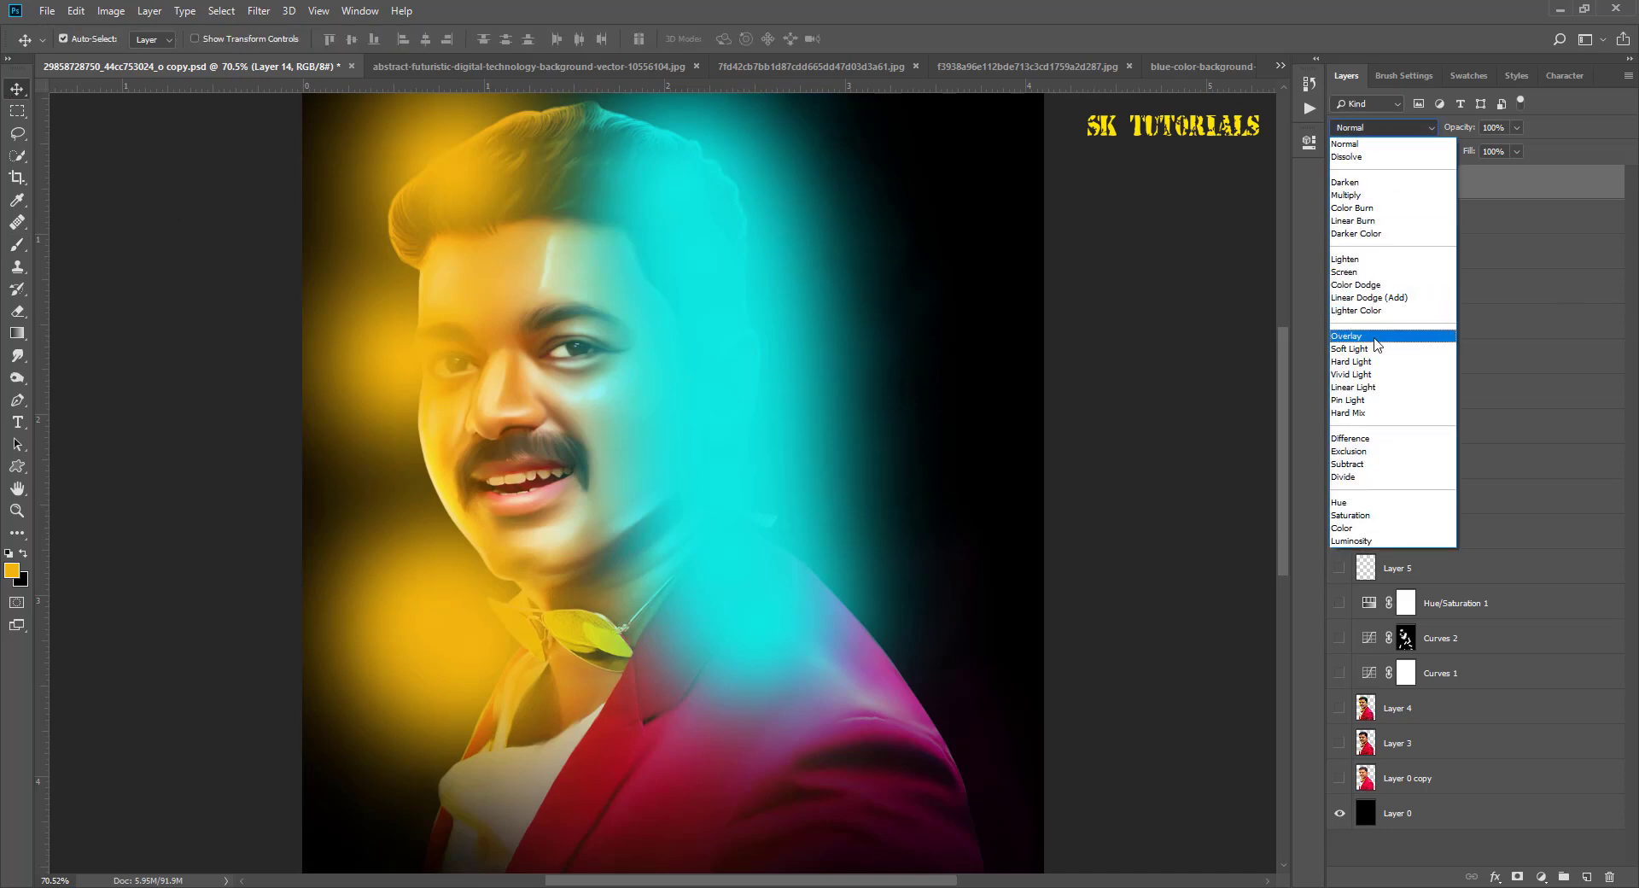
{"action": "left_click", "coordinate": [1349, 335]}
{"action": "left_click", "coordinate": [1383, 128]}
{"action": "left_click", "coordinate": [1375, 349]}
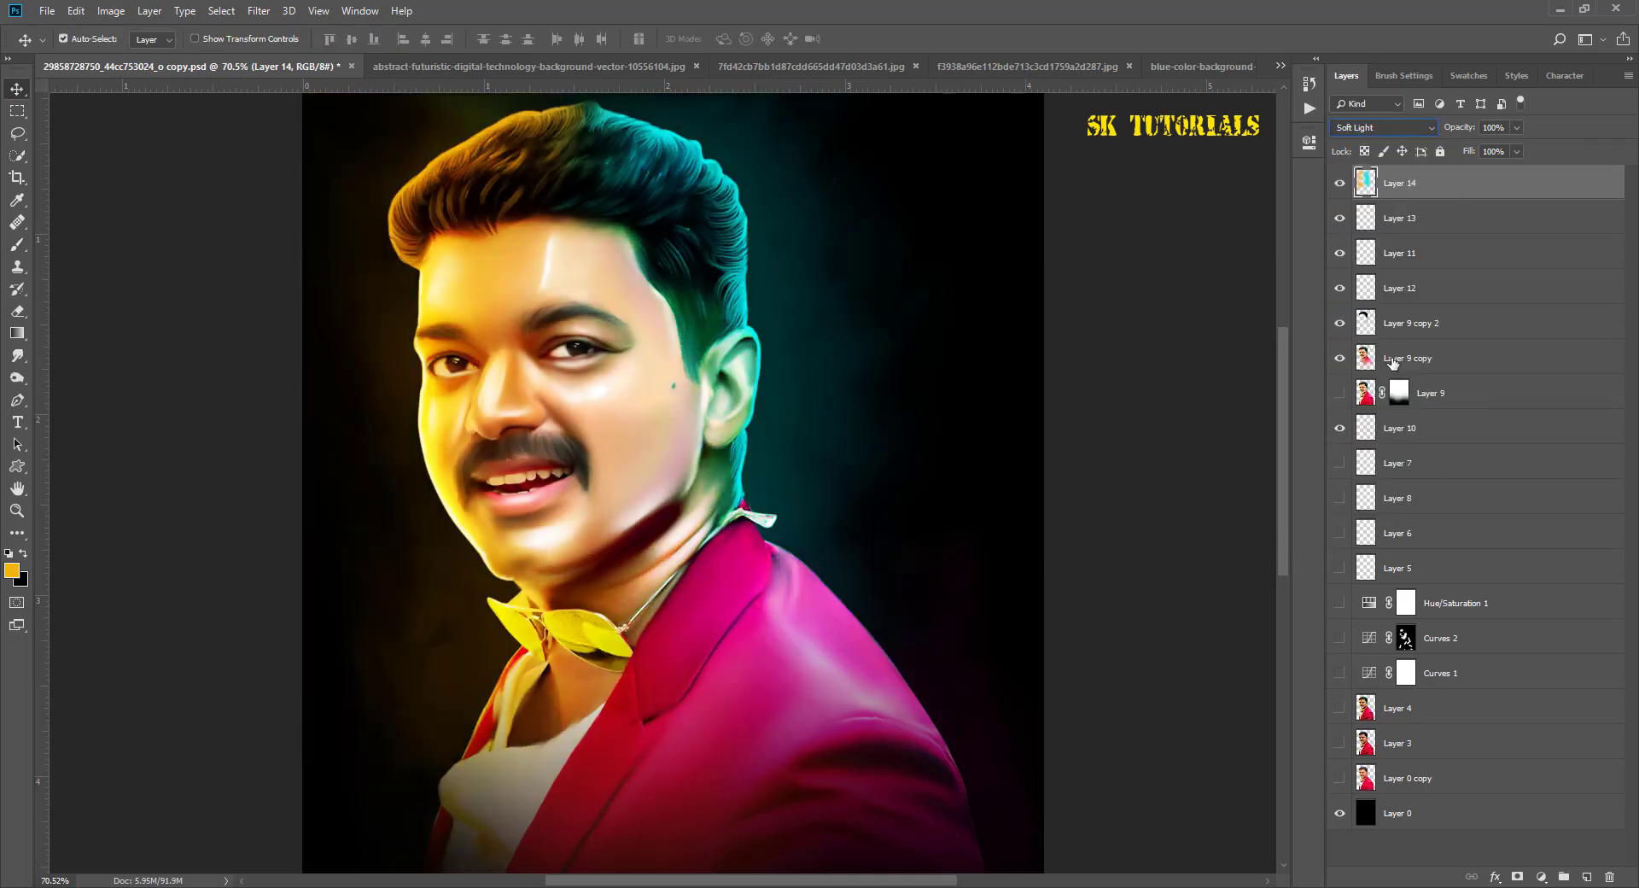
Step: Move Layer 14's Underlying Layer Blend If slider to keep the glow off the darkest tones
{"action": "double_click", "coordinate": [1611, 180]}
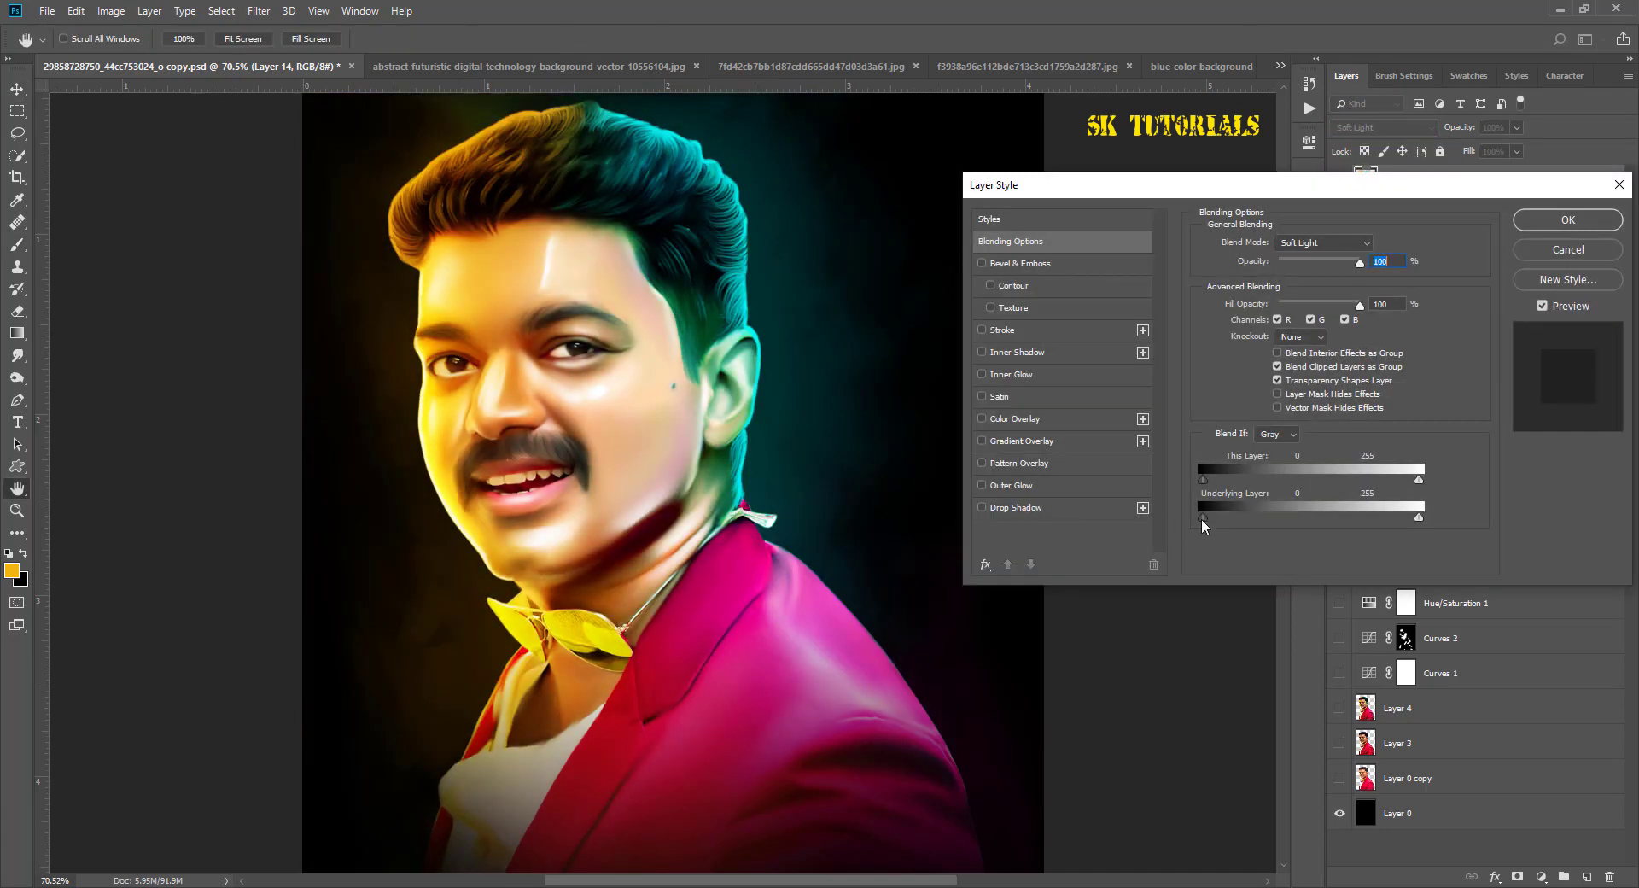
{"action": "left_click_drag", "start_coordinate": [1202, 517], "coordinate": [1359, 520]}
{"action": "left_click", "coordinate": [1542, 306]}
{"action": "left_click", "coordinate": [1542, 306]}
{"action": "left_click", "coordinate": [1542, 306]}
{"action": "left_click", "coordinate": [1542, 306]}
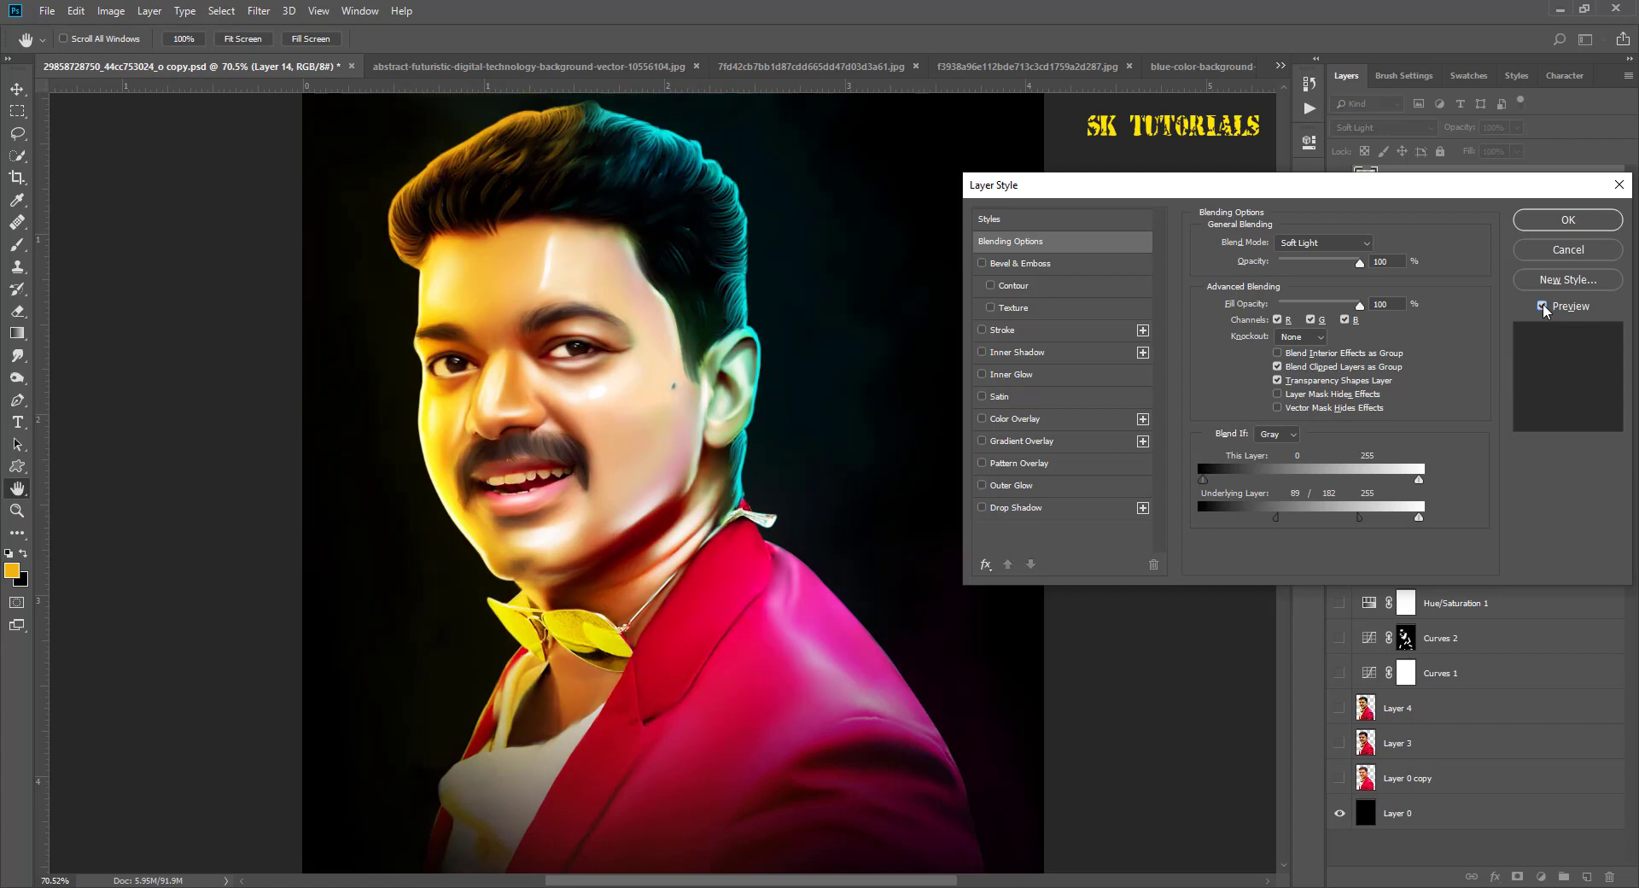
{"action": "left_click", "coordinate": [1542, 305]}
{"action": "left_click", "coordinate": [1542, 306]}
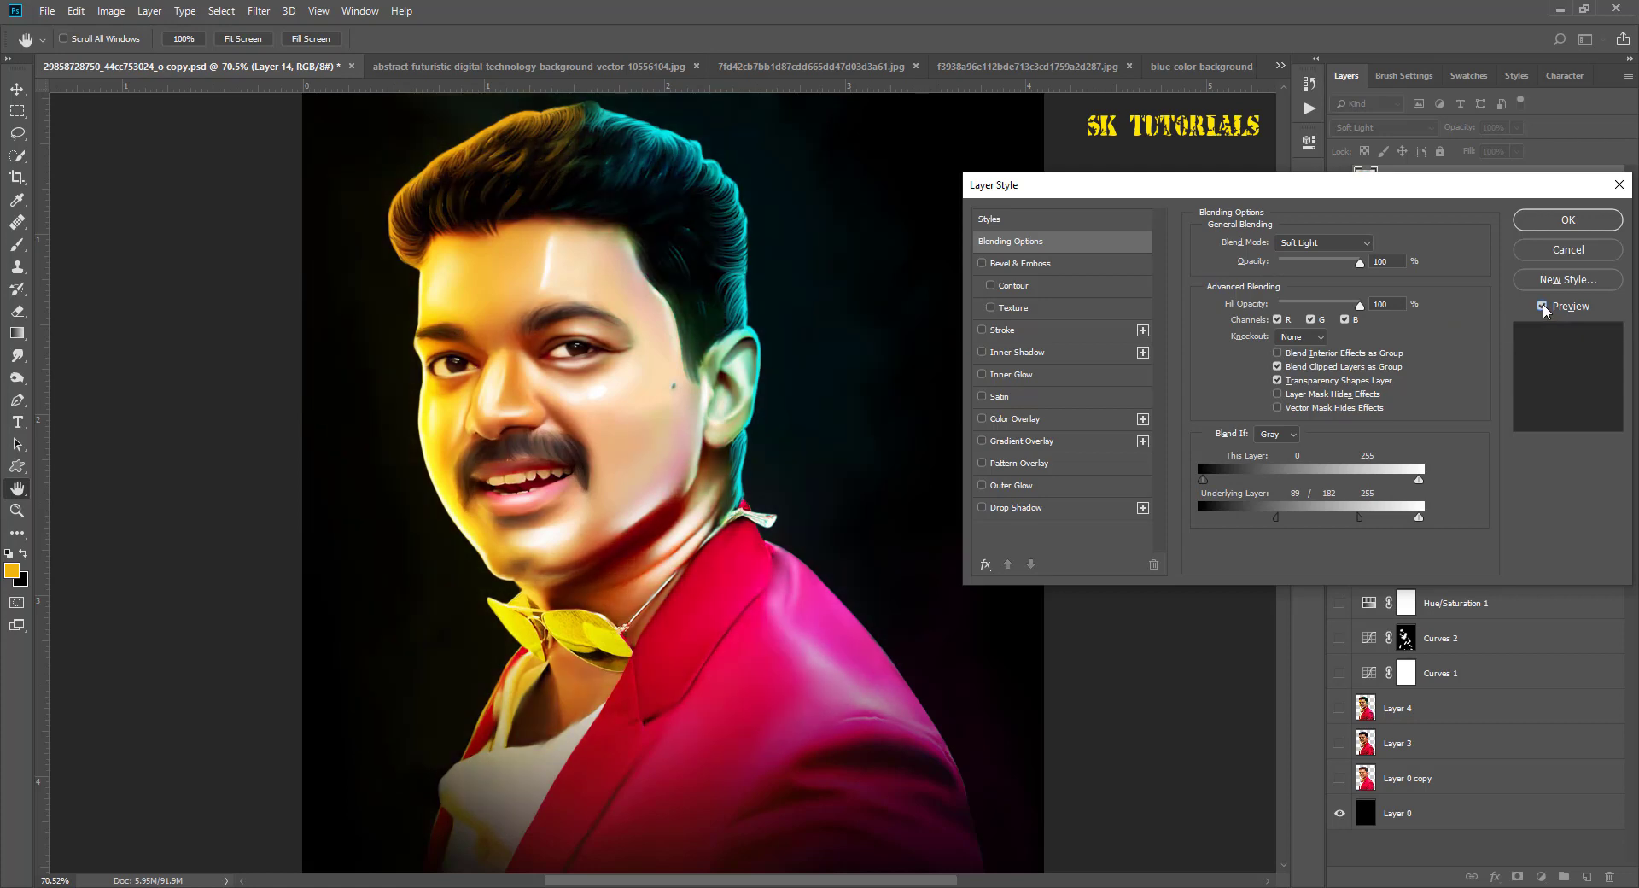
{"action": "left_click", "coordinate": [1559, 221]}
Step: Toggle Layer 14 on and off to compare the glow, leaving it visible
{"action": "left_click", "coordinate": [1338, 183]}
{"action": "left_click", "coordinate": [1338, 184]}
{"action": "left_click", "coordinate": [1339, 184]}
{"action": "left_click", "coordinate": [1338, 184]}
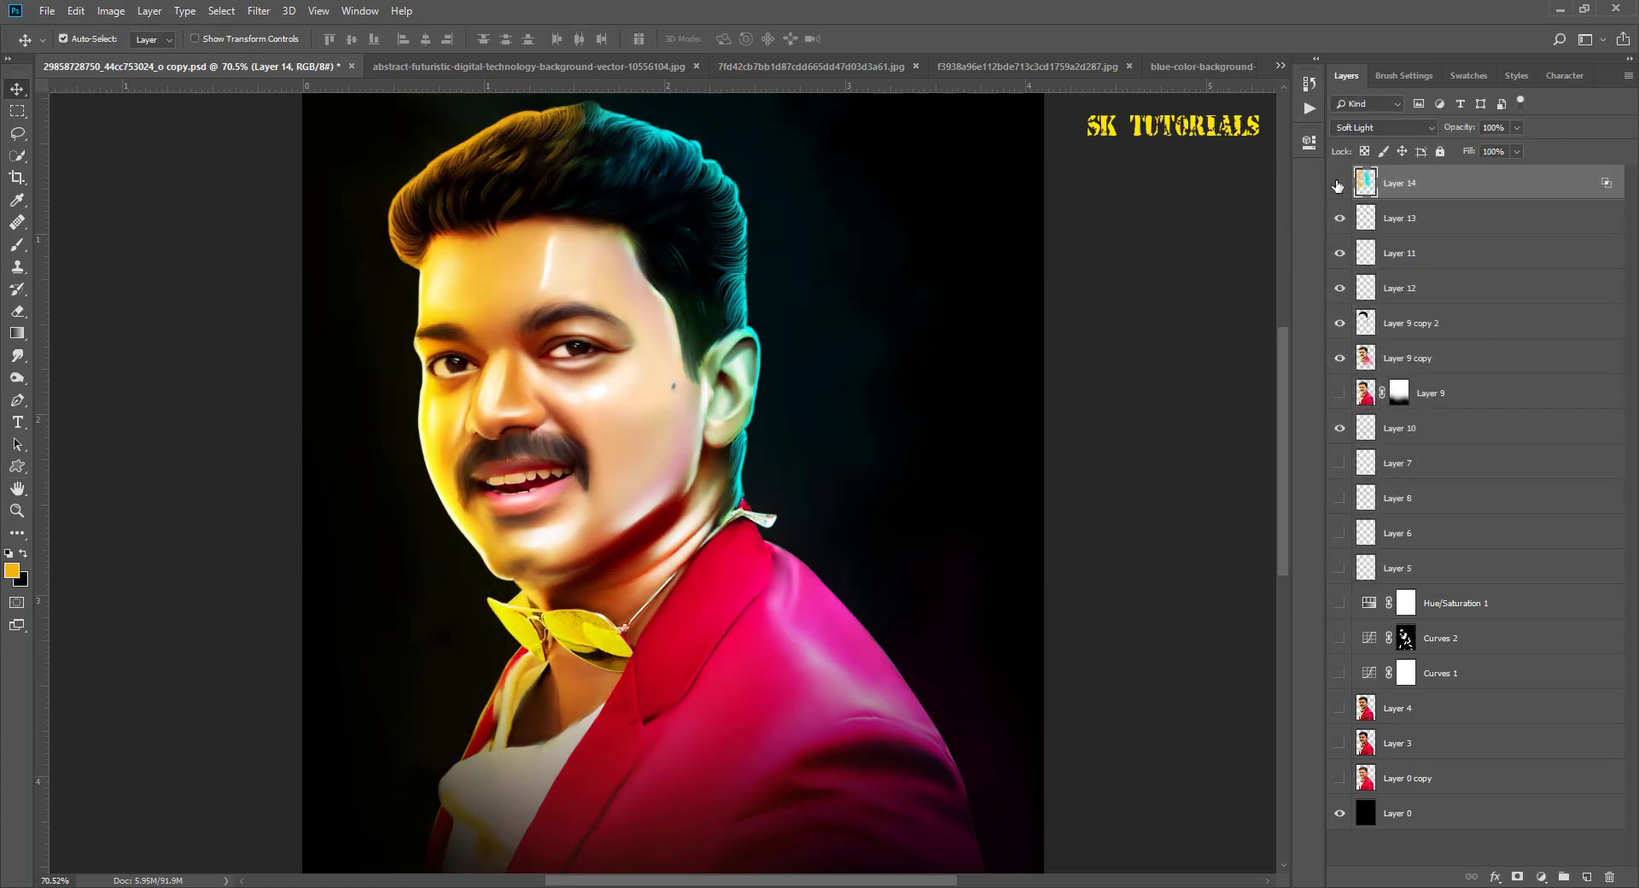
{"action": "left_click", "coordinate": [1338, 183]}
{"action": "left_click", "coordinate": [1339, 183]}
{"action": "left_click", "coordinate": [1339, 184]}
{"action": "left_click", "coordinate": [1339, 183]}
{"action": "left_click", "coordinate": [1338, 184]}
{"action": "left_click", "coordinate": [1339, 184]}
Step: Refine the Underlying Layer Blend If range that controls which bright tones get the glow
{"action": "double_click", "coordinate": [1603, 184]}
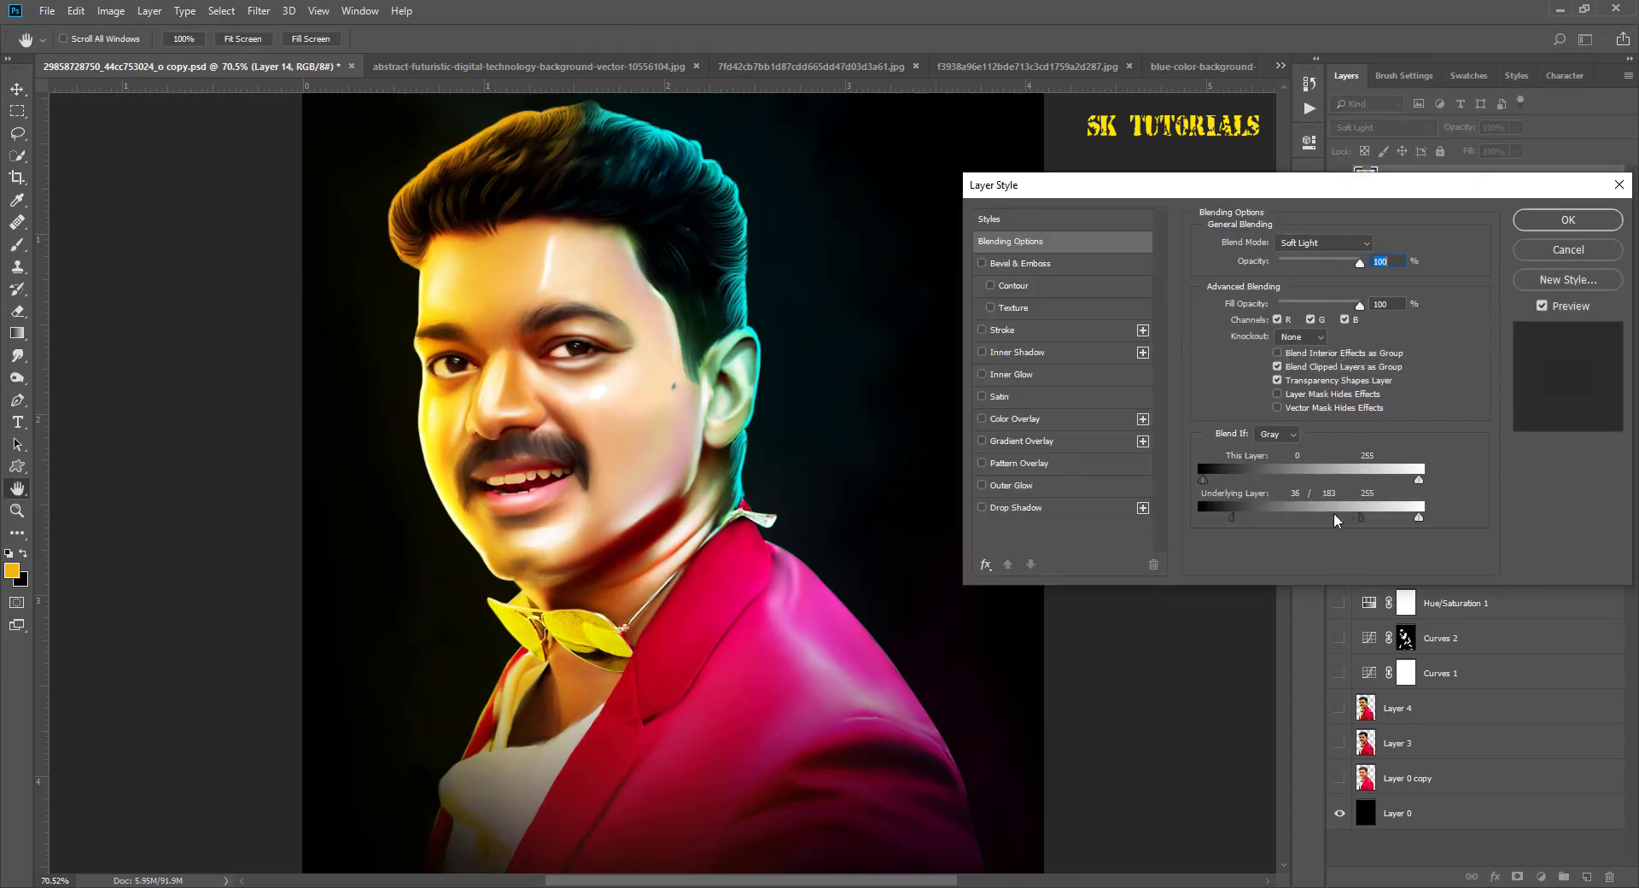
{"action": "mouse_move", "coordinate": [1357, 514]}
{"action": "left_mouse_down"}
{"action": "mouse_move", "coordinate": [1287, 515]}
{"action": "mouse_move", "coordinate": [1405, 515]}
{"action": "mouse_move", "coordinate": [1347, 517]}
{"action": "left_mouse_up"}
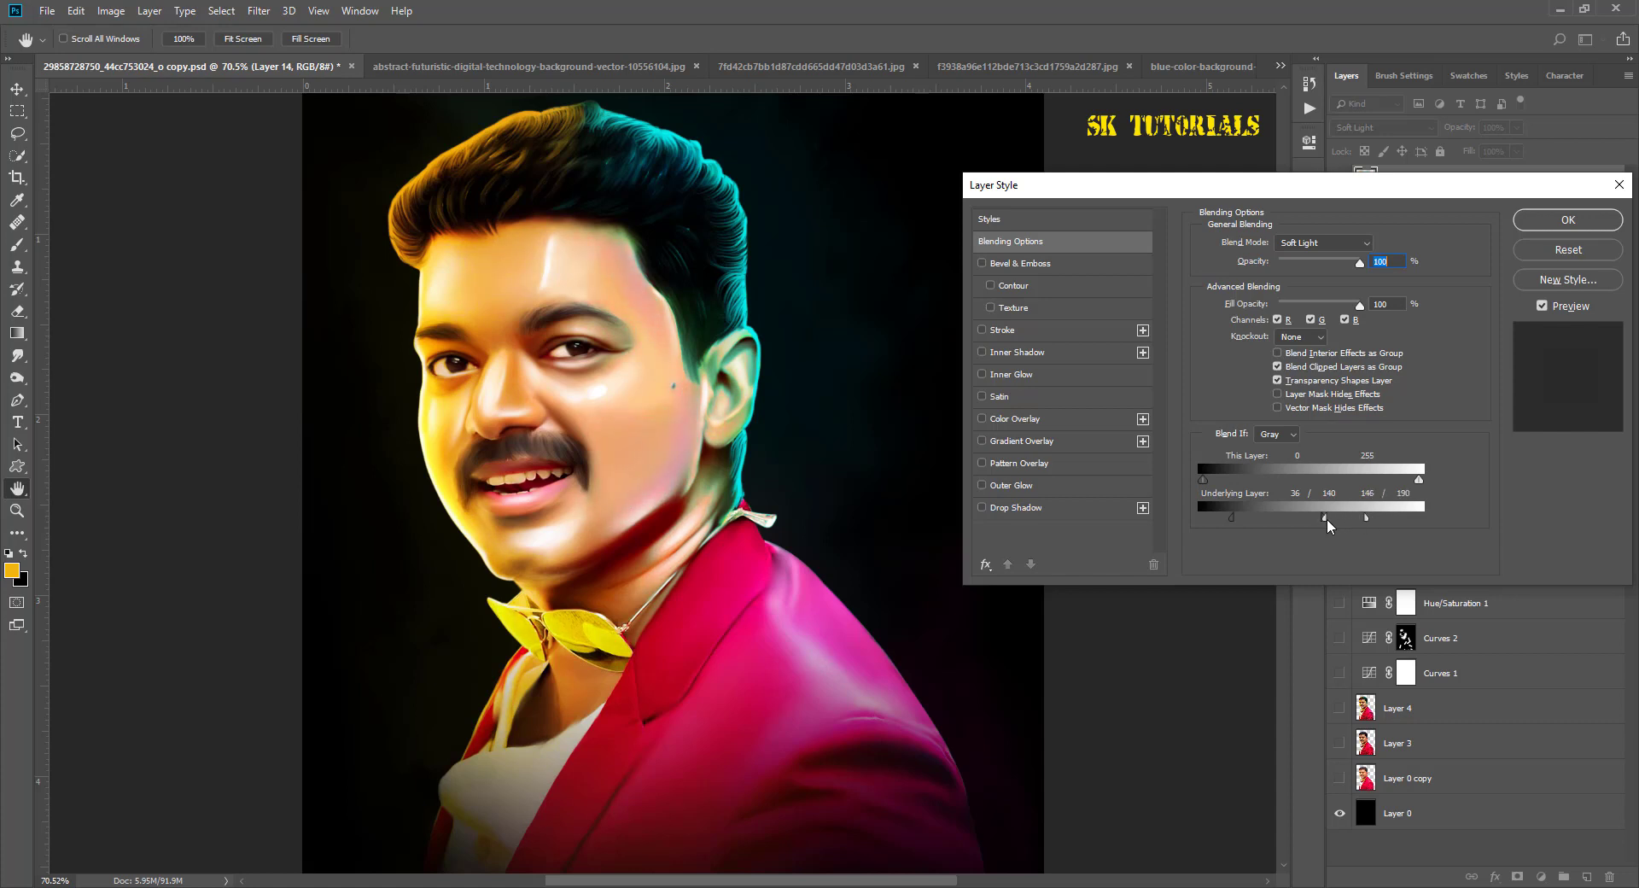
{"action": "left_click", "coordinate": [1543, 306]}
{"action": "left_click", "coordinate": [1543, 306]}
{"action": "left_click", "coordinate": [1543, 306]}
{"action": "left_click", "coordinate": [1543, 305]}
{"action": "key", "text": "Return"}
Step: Compare the portrait with and without the refined glow, leaving Layer 14 visible
{"action": "left_click", "coordinate": [1339, 183]}
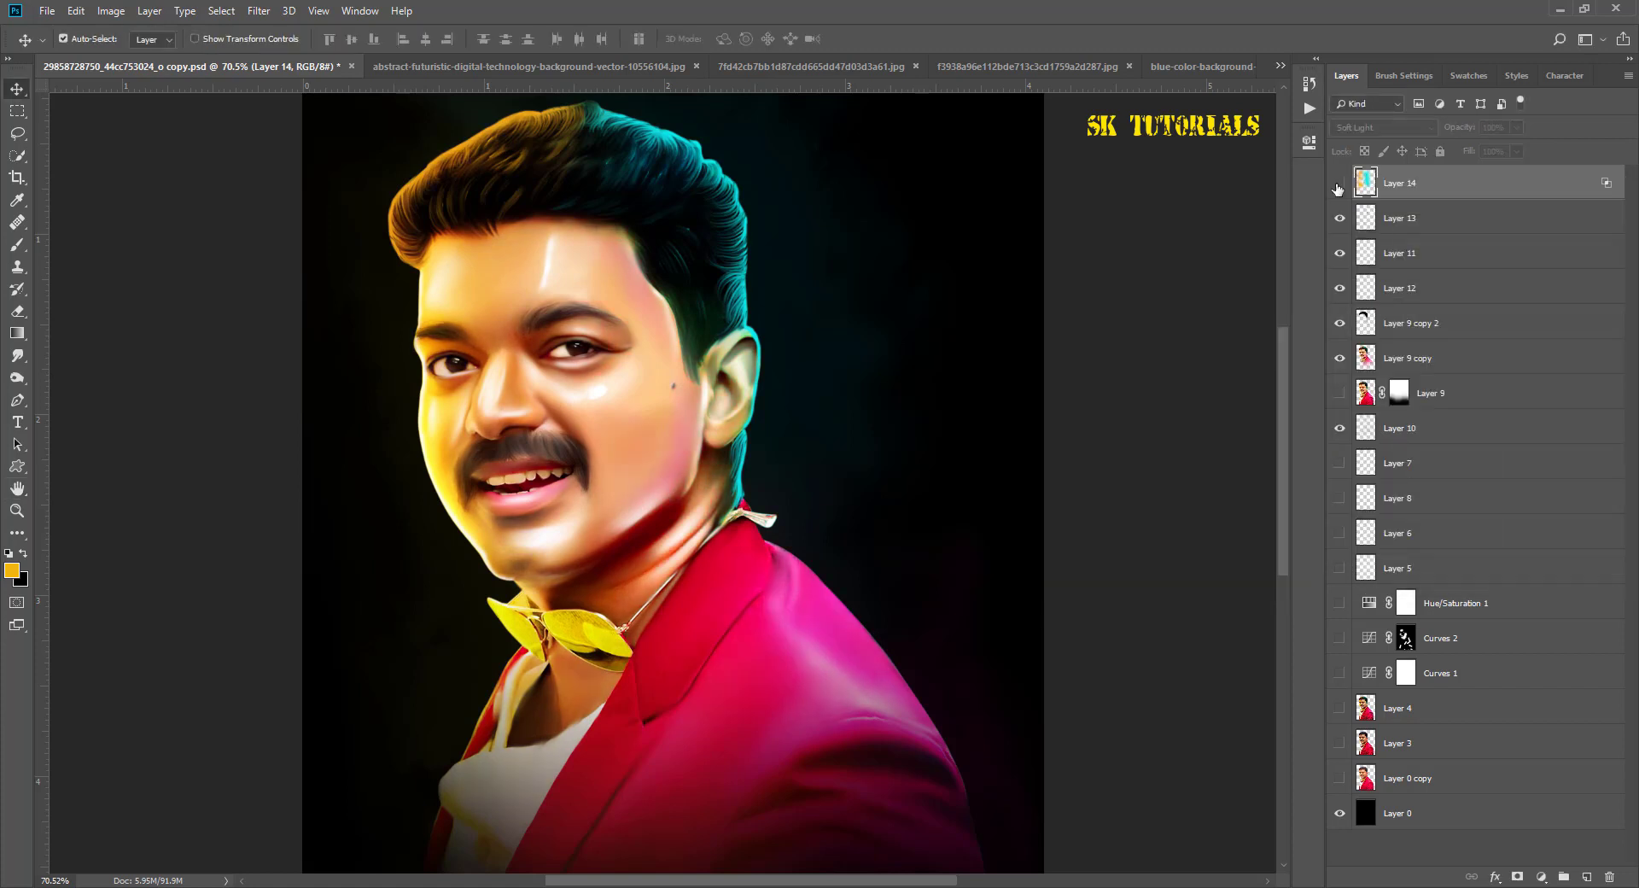
{"action": "left_click", "coordinate": [1338, 183]}
{"action": "left_click", "coordinate": [1338, 182]}
{"action": "left_click", "coordinate": [1338, 183]}
{"action": "left_click", "coordinate": [1338, 182]}
{"action": "left_click", "coordinate": [1338, 182]}
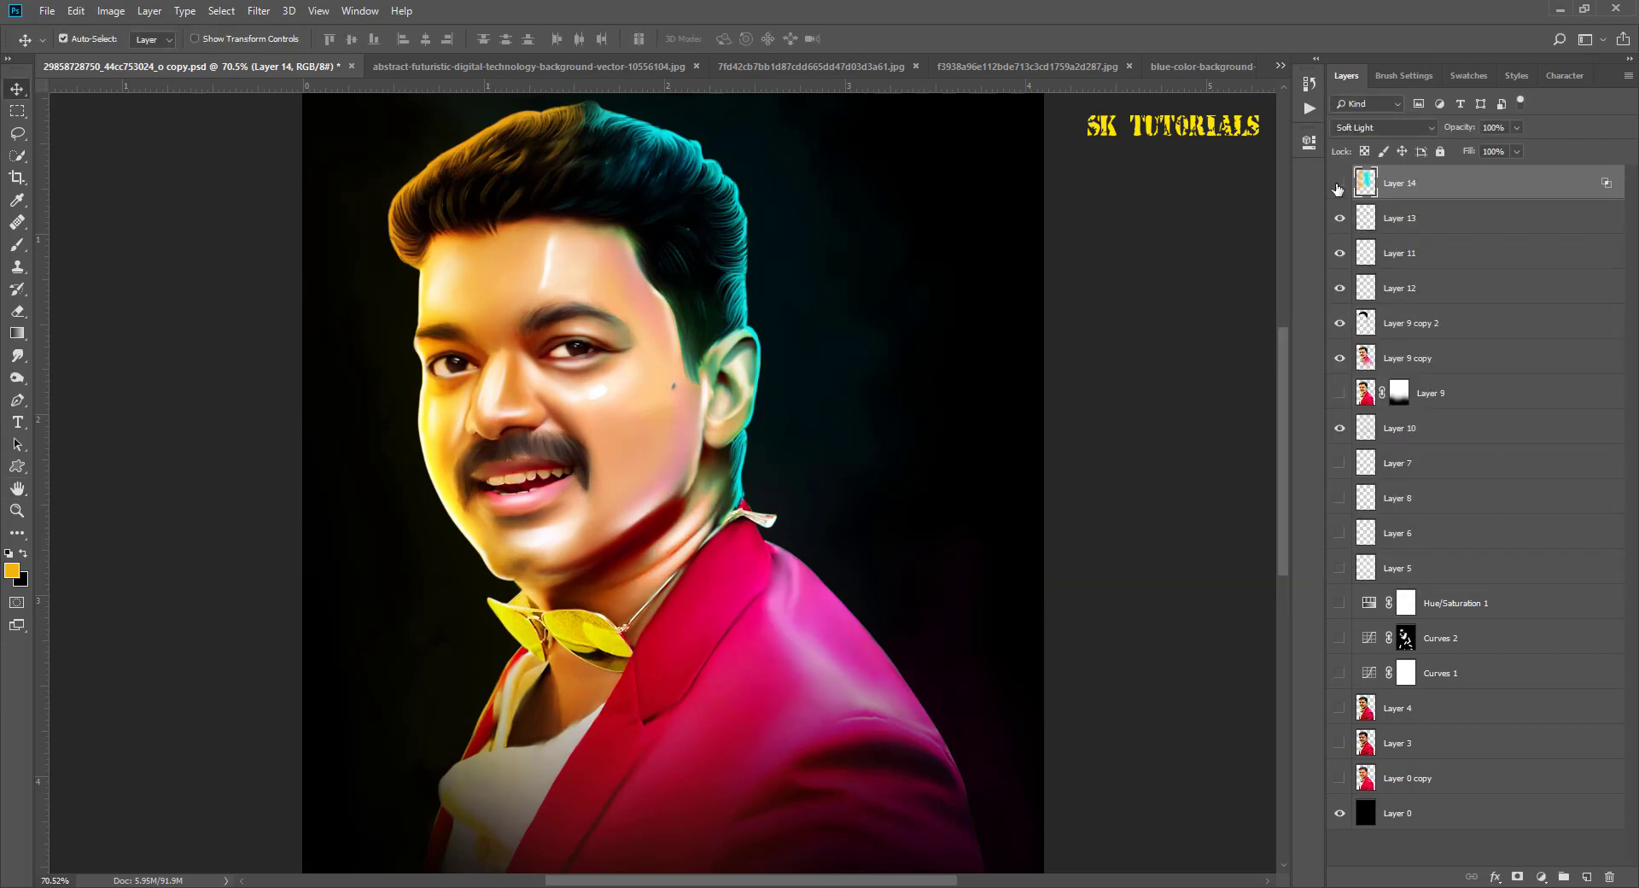
{"action": "left_click", "coordinate": [1339, 183]}
{"action": "left_click", "coordinate": [1338, 183]}
{"action": "left_click", "coordinate": [1339, 182]}
{"action": "left_click", "coordinate": [1338, 182]}
{"action": "left_click", "coordinate": [1338, 182]}
{"action": "left_click", "coordinate": [1338, 183]}
Step: Add a Curves adjustment above Layer 14 with an S-curve that darkens shadows and boosts contrast
{"action": "scroll", "coordinate": [673, 328], "scroll_direction": "down", "scroll_amount": 3}
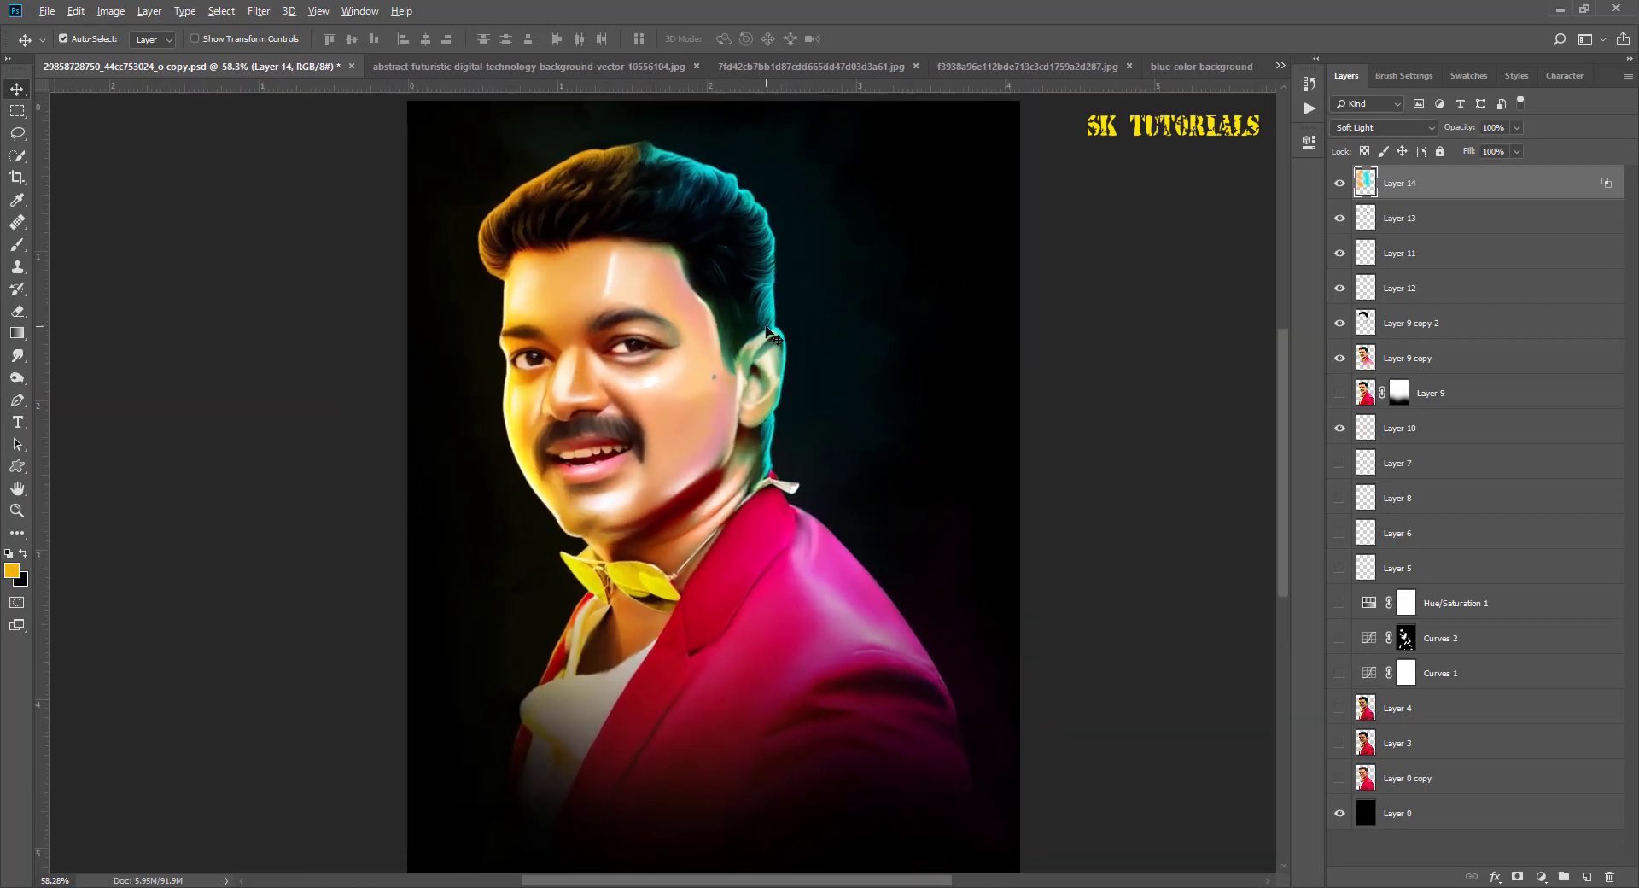
{"action": "scroll", "coordinate": [673, 329], "scroll_direction": "down", "scroll_amount": 1}
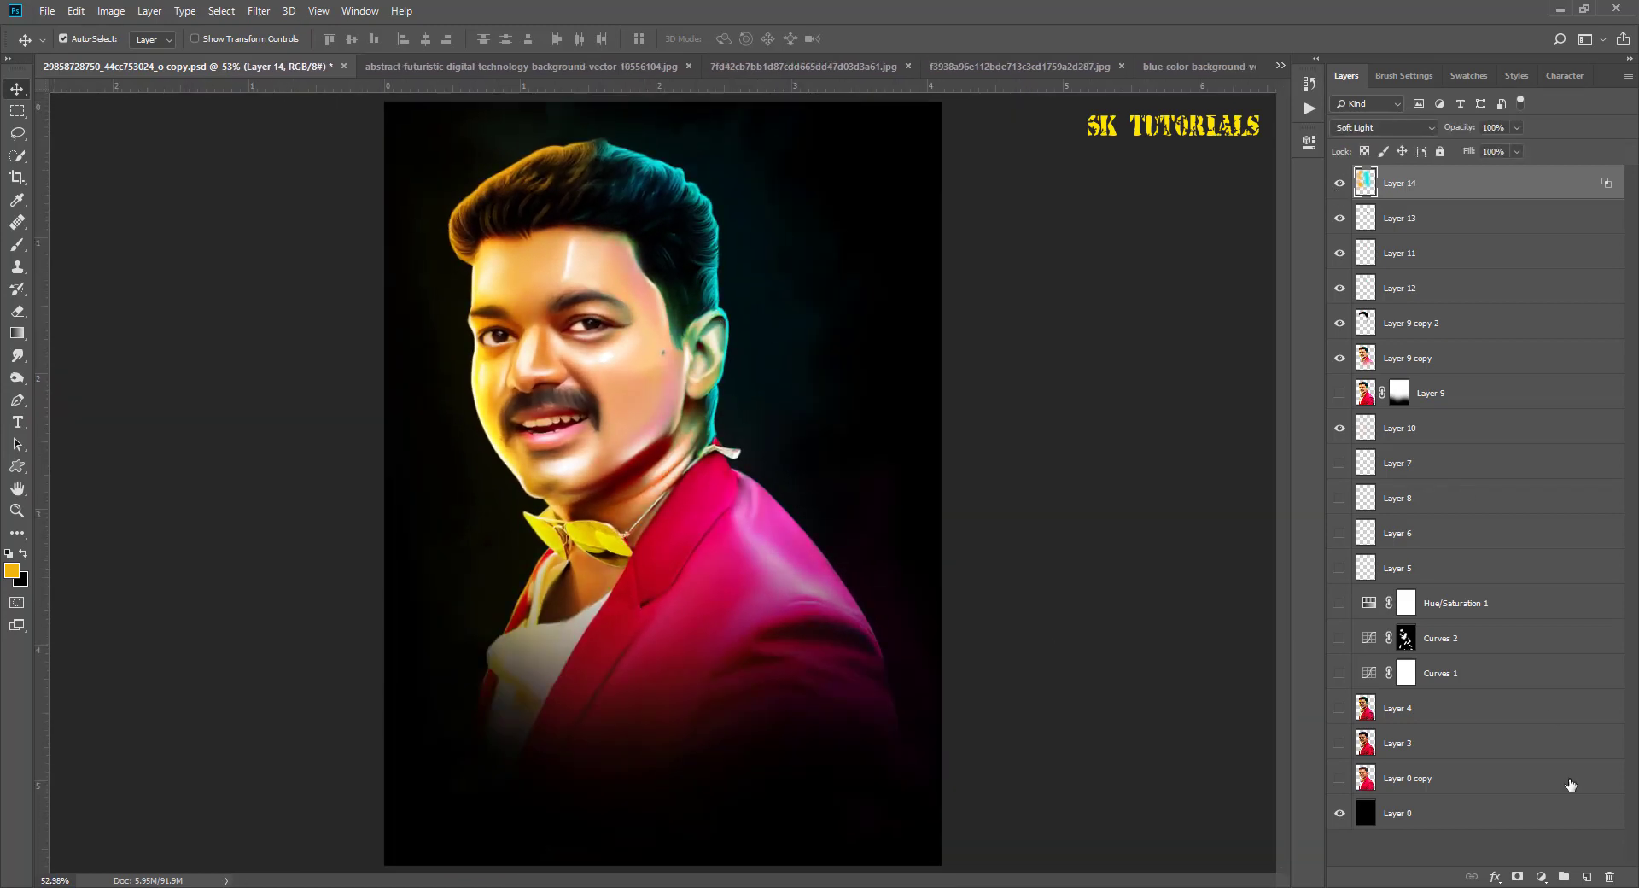
{"action": "left_click", "coordinate": [1541, 877]}
{"action": "left_click", "coordinate": [1531, 665]}
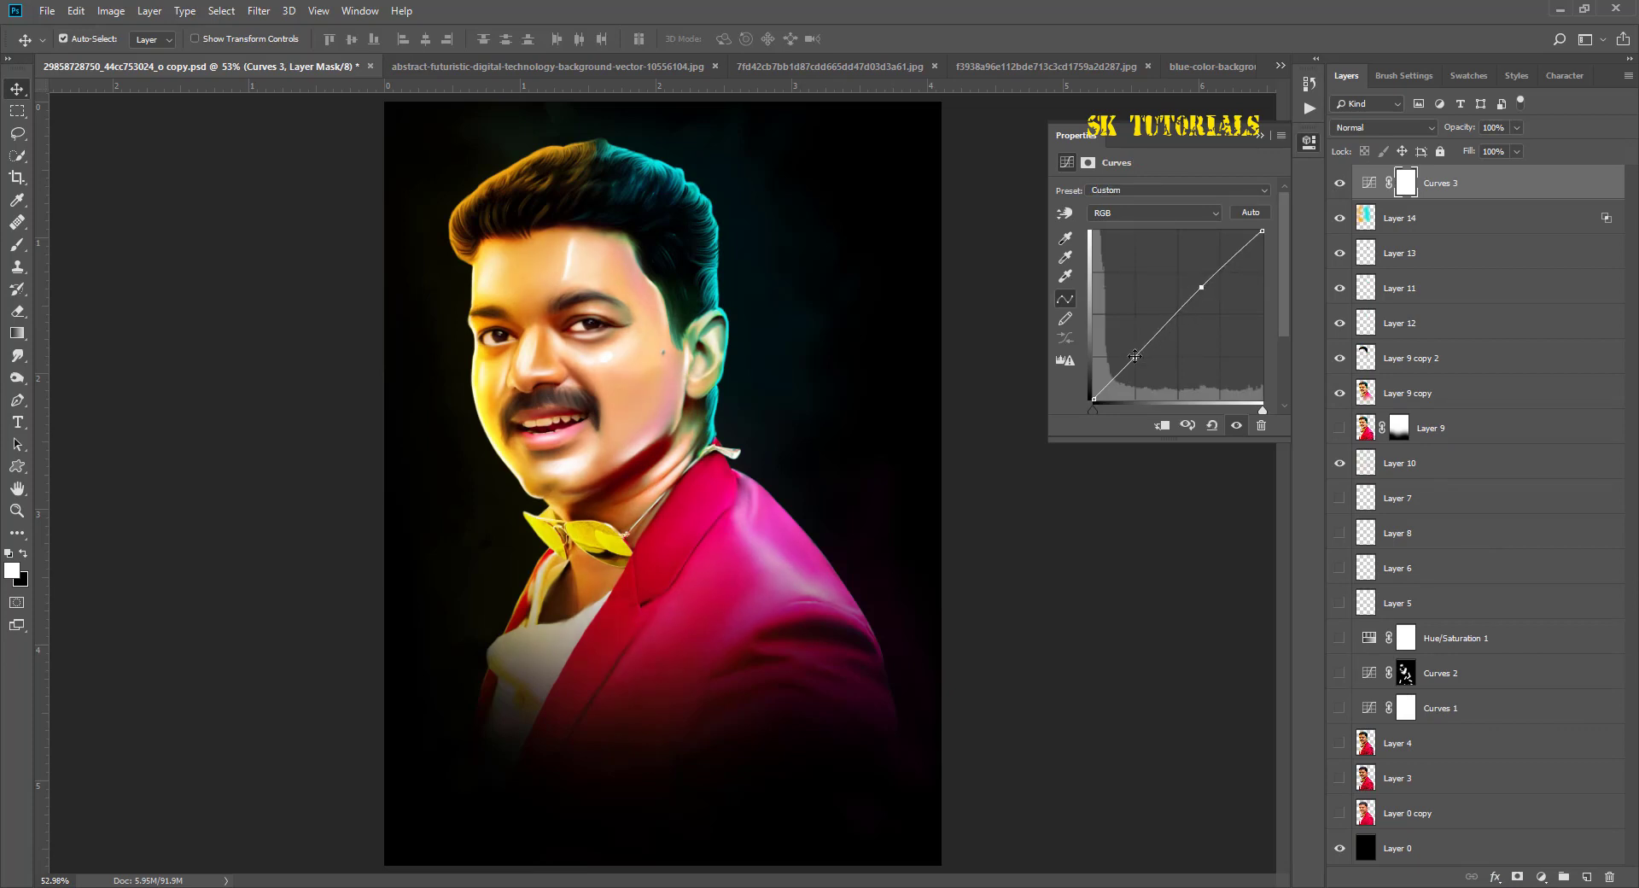
{"action": "left_click_drag", "start_coordinate": [1135, 355], "coordinate": [1142, 368]}
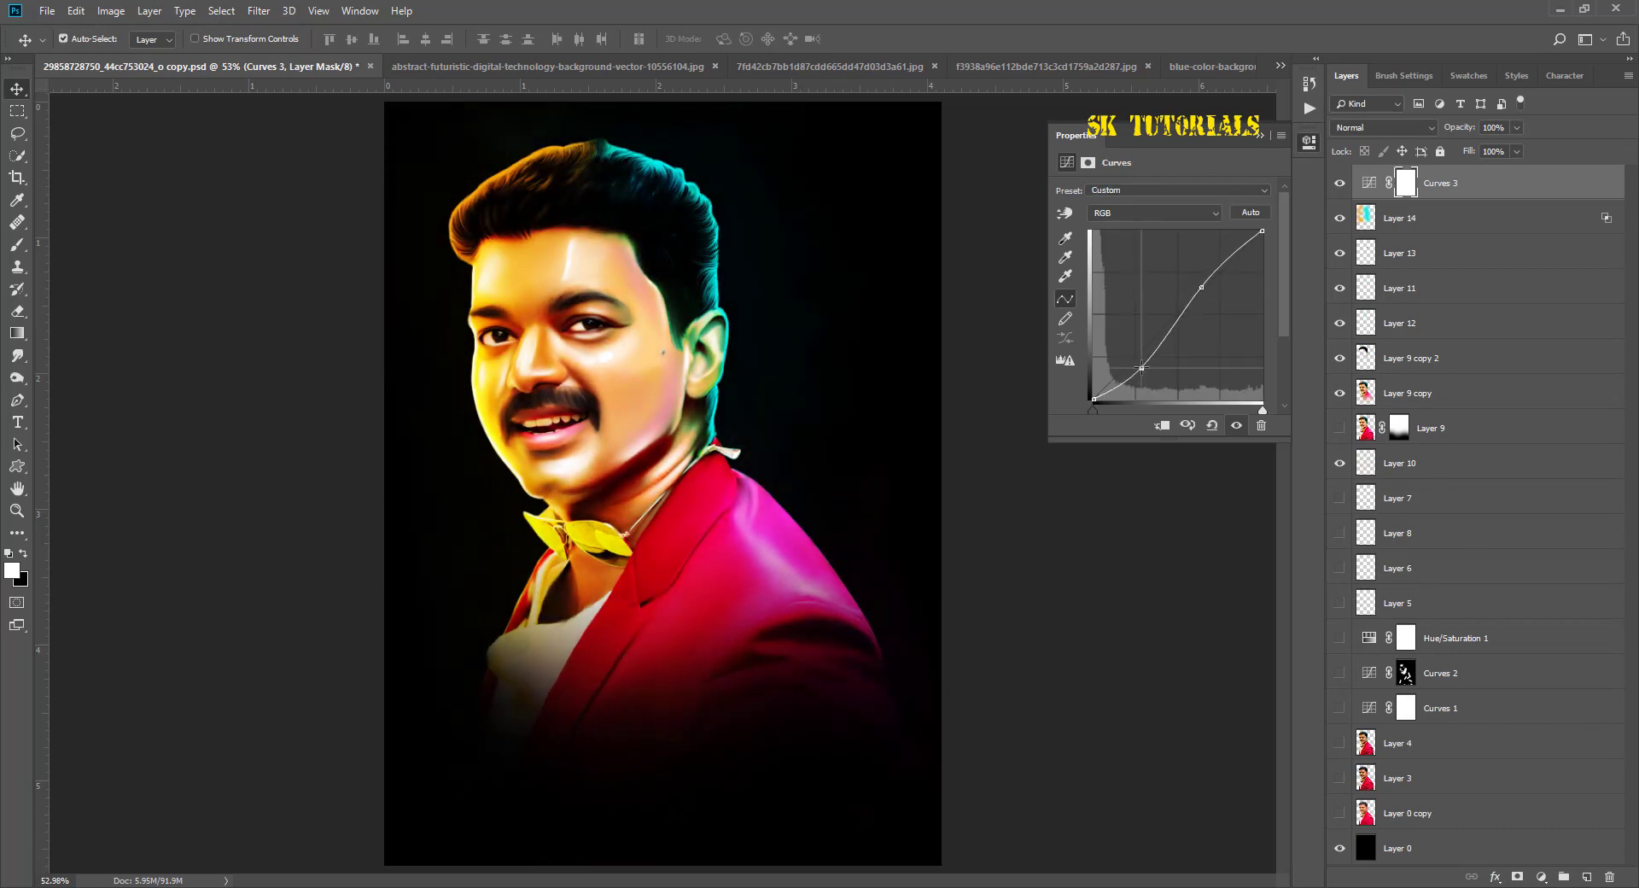
{"action": "left_click_drag", "start_coordinate": [1200, 292], "coordinate": [1213, 300]}
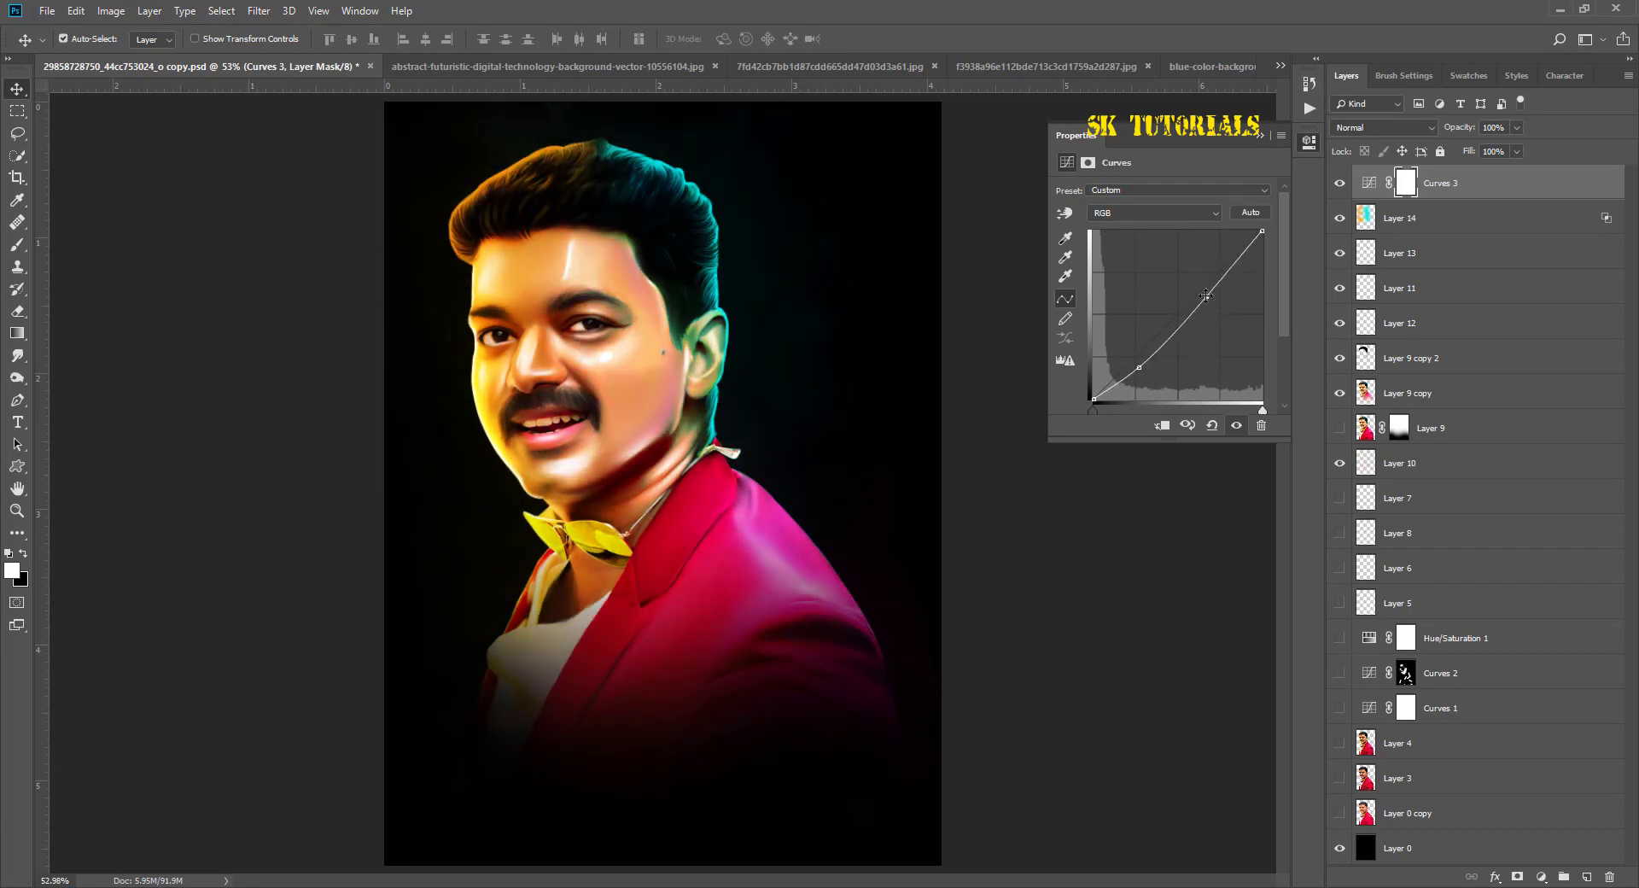
{"action": "left_click_drag", "start_coordinate": [1136, 367], "coordinate": [1142, 367]}
{"action": "left_click_drag", "start_coordinate": [1204, 296], "coordinate": [1204, 295]}
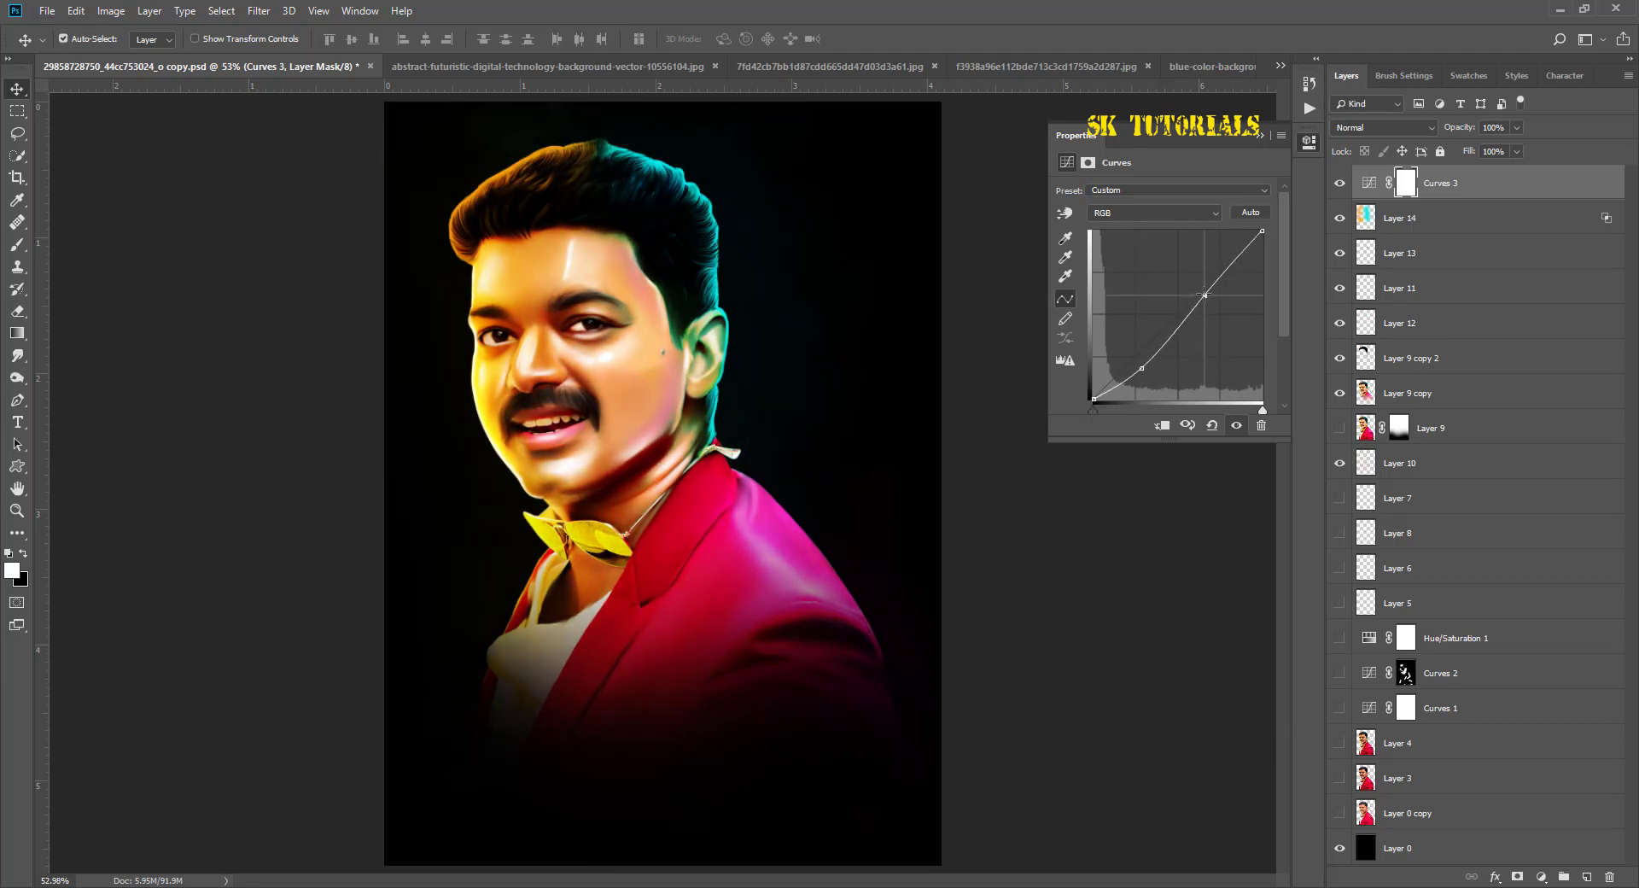
{"action": "left_click", "coordinate": [1258, 135]}
Step: Toggle the Curves 3 layer on and off to compare the contrast change
{"action": "left_click", "coordinate": [1338, 183]}
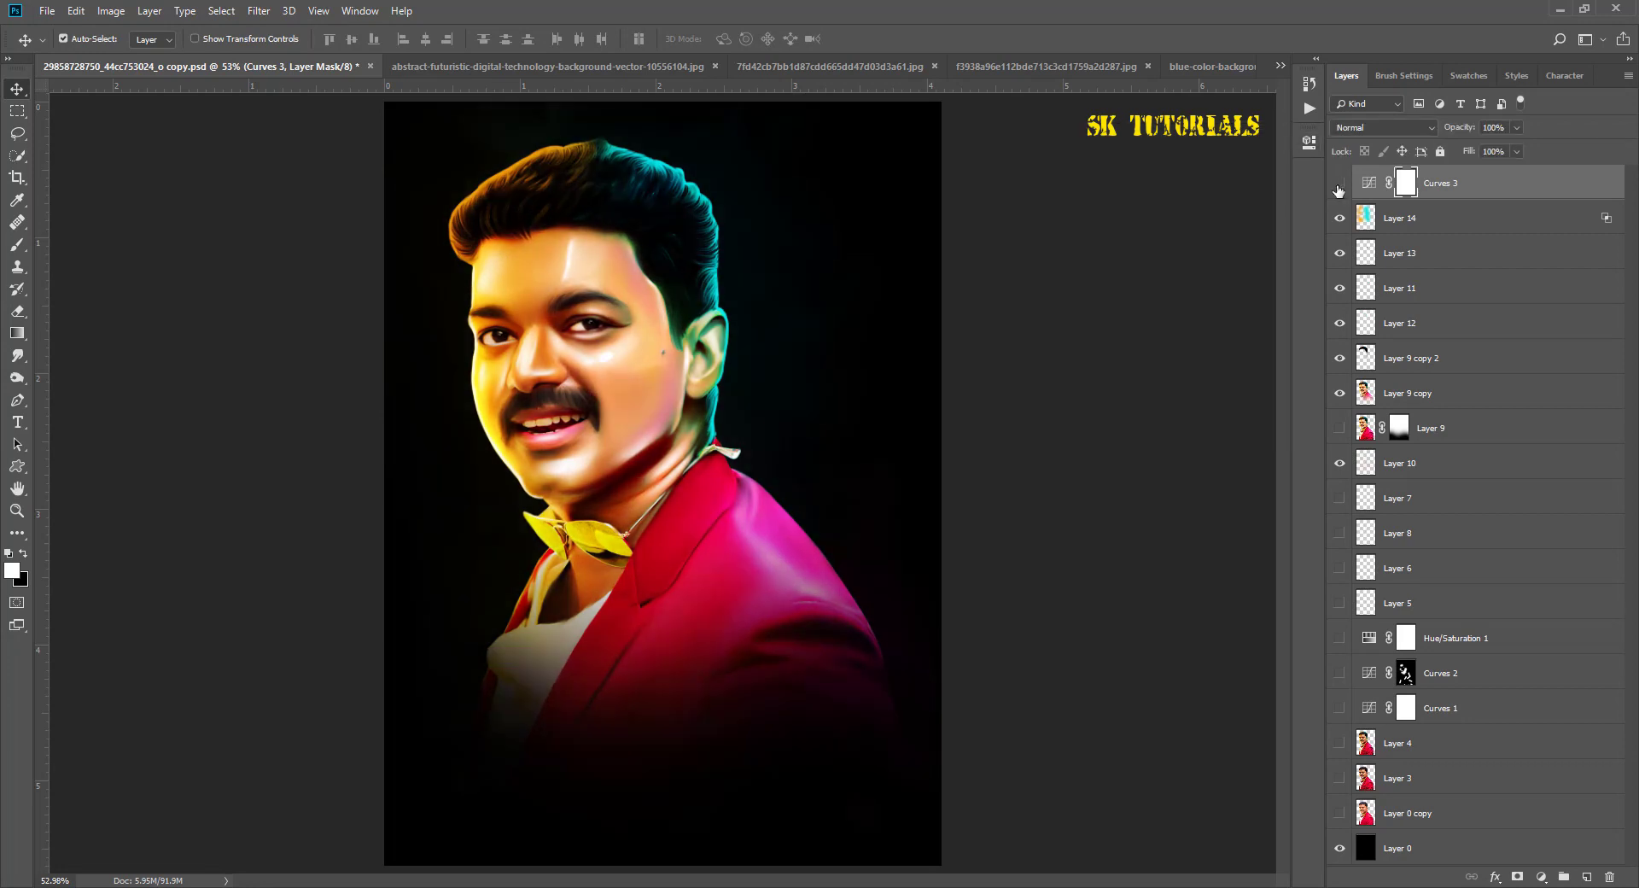
{"action": "left_click", "coordinate": [1338, 182]}
{"action": "left_click", "coordinate": [1339, 182]}
{"action": "left_click", "coordinate": [1338, 183]}
{"action": "left_click", "coordinate": [1338, 182]}
{"action": "scroll", "coordinate": [650, 387], "scroll_direction": "up", "scroll_amount": 2}
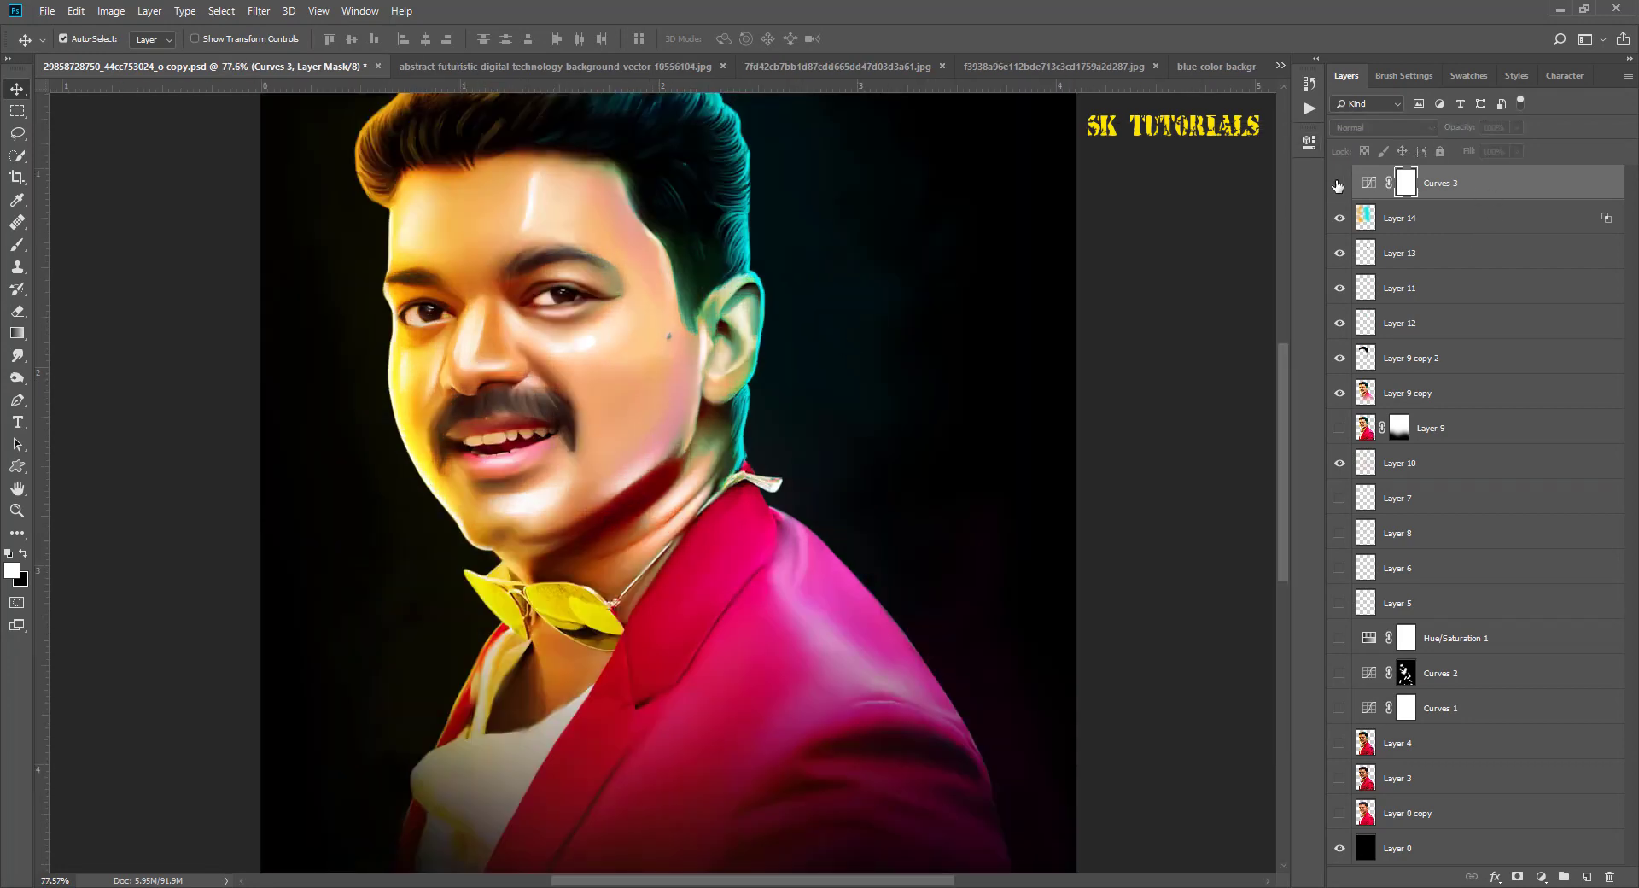
{"action": "left_click", "coordinate": [1339, 183]}
{"action": "scroll", "coordinate": [683, 525], "scroll_direction": "down", "scroll_amount": 3}
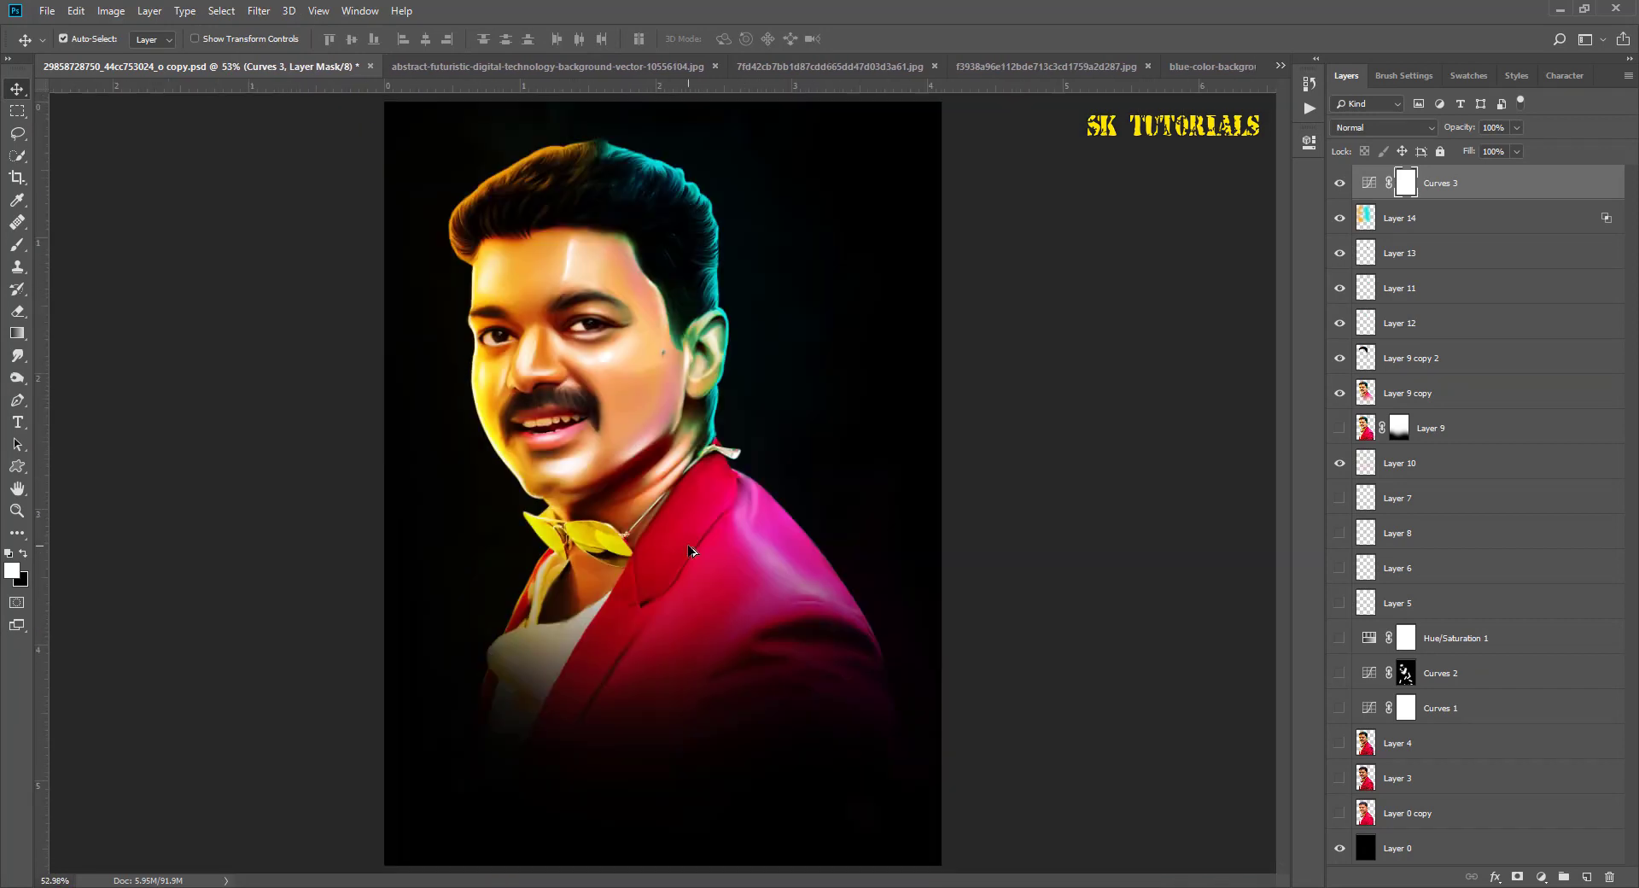
{"action": "scroll", "coordinate": [690, 551], "scroll_direction": "down", "scroll_amount": 1}
Step: Add a Curves 4 adjustment with a raised midpoint, then invert its mask to hide it
{"action": "left_click", "coordinate": [1541, 877]}
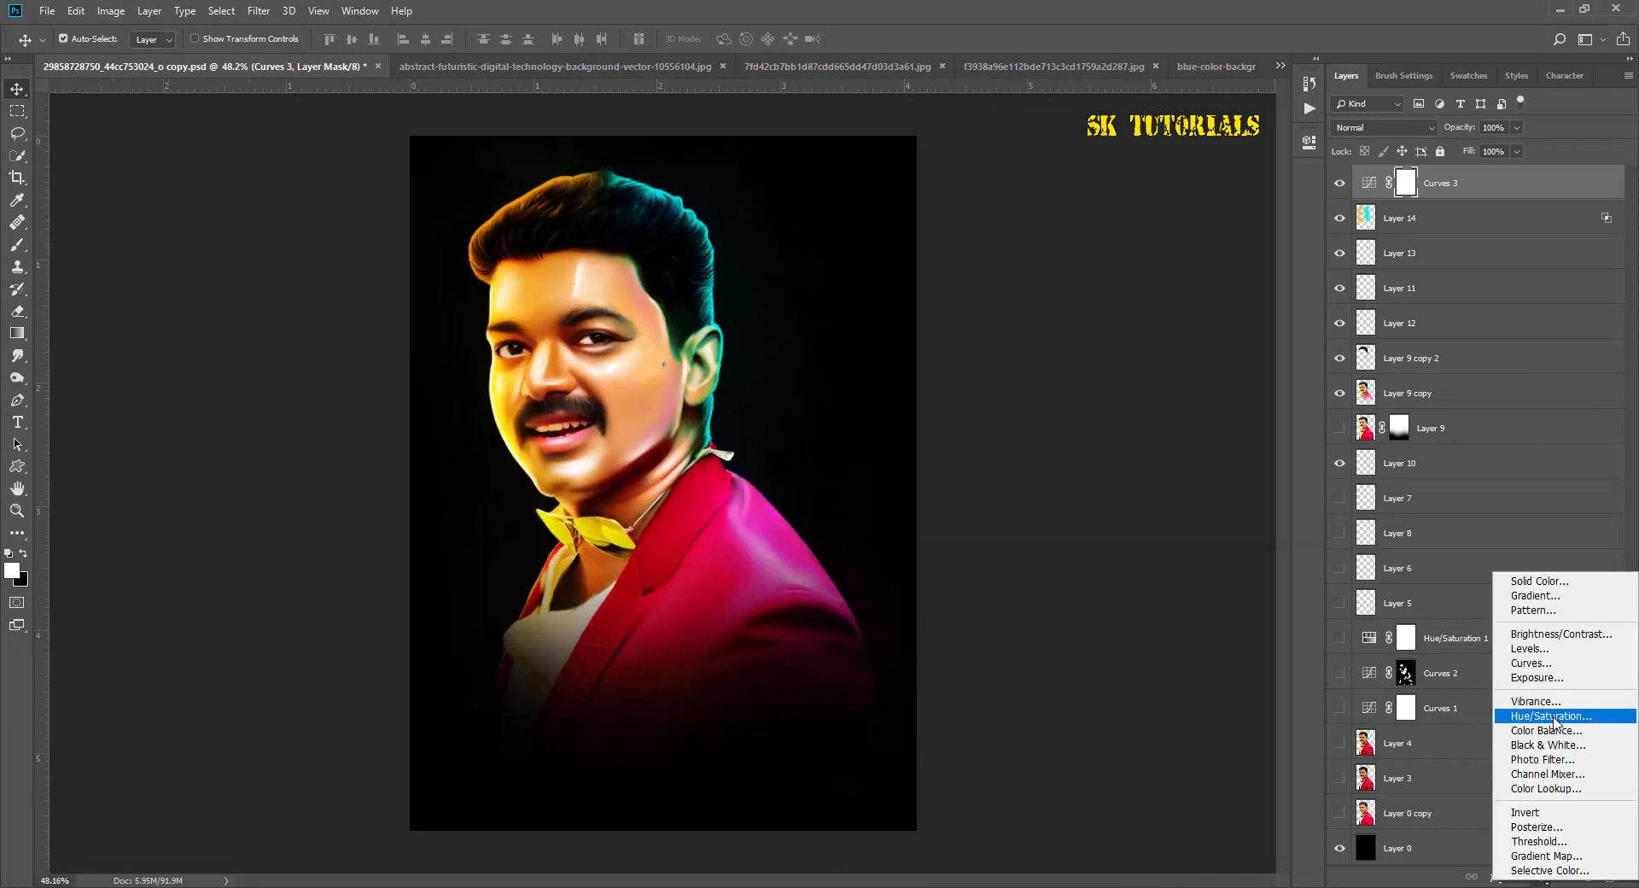
{"action": "left_click", "coordinate": [1528, 638]}
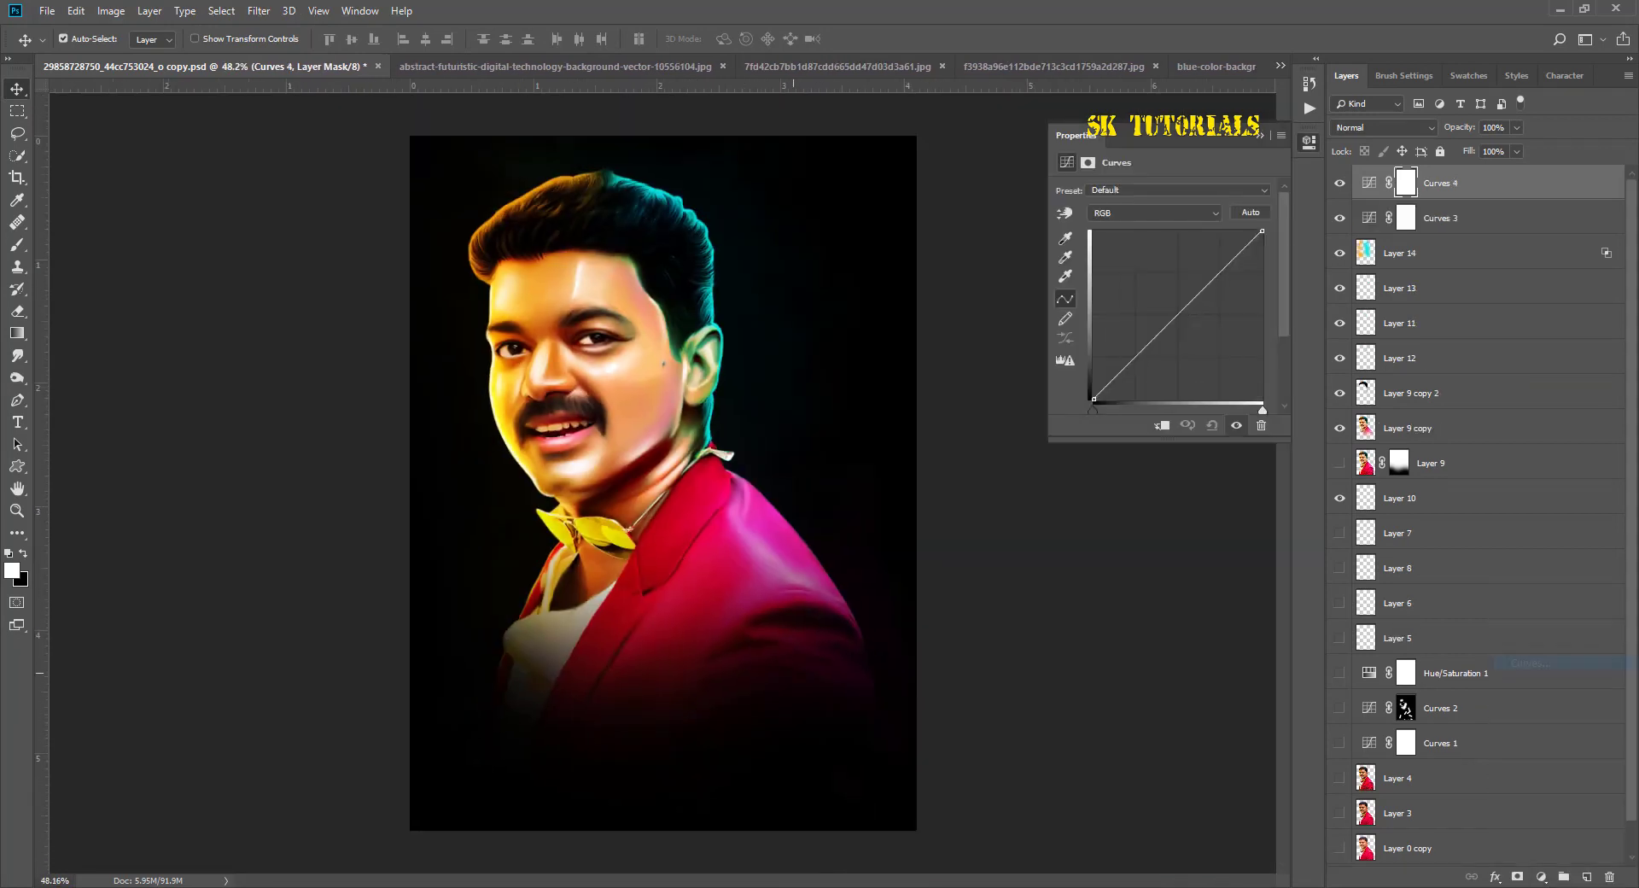
{"action": "left_click", "coordinate": [1174, 311]}
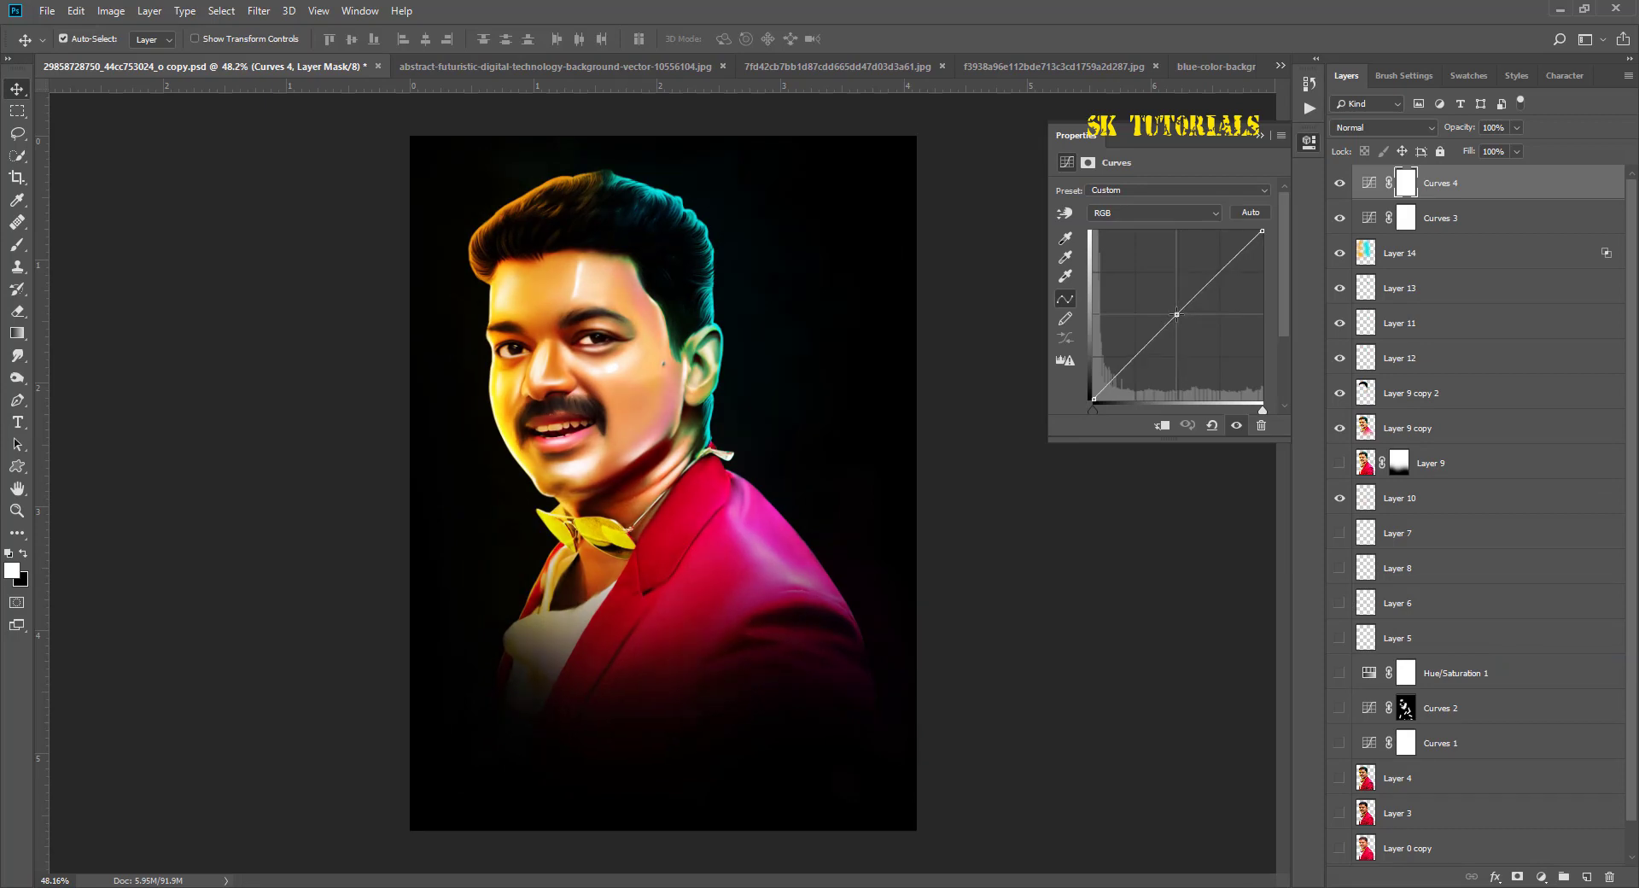
{"action": "left_click", "coordinate": [1259, 136]}
{"action": "key", "text": "ctrl+i"}
Step: Paint white on the mask with a small brush to brighten the cheek under the right-hand eye
{"action": "scroll", "coordinate": [547, 367], "scroll_direction": "up", "scroll_amount": 2, "text": "alt"}
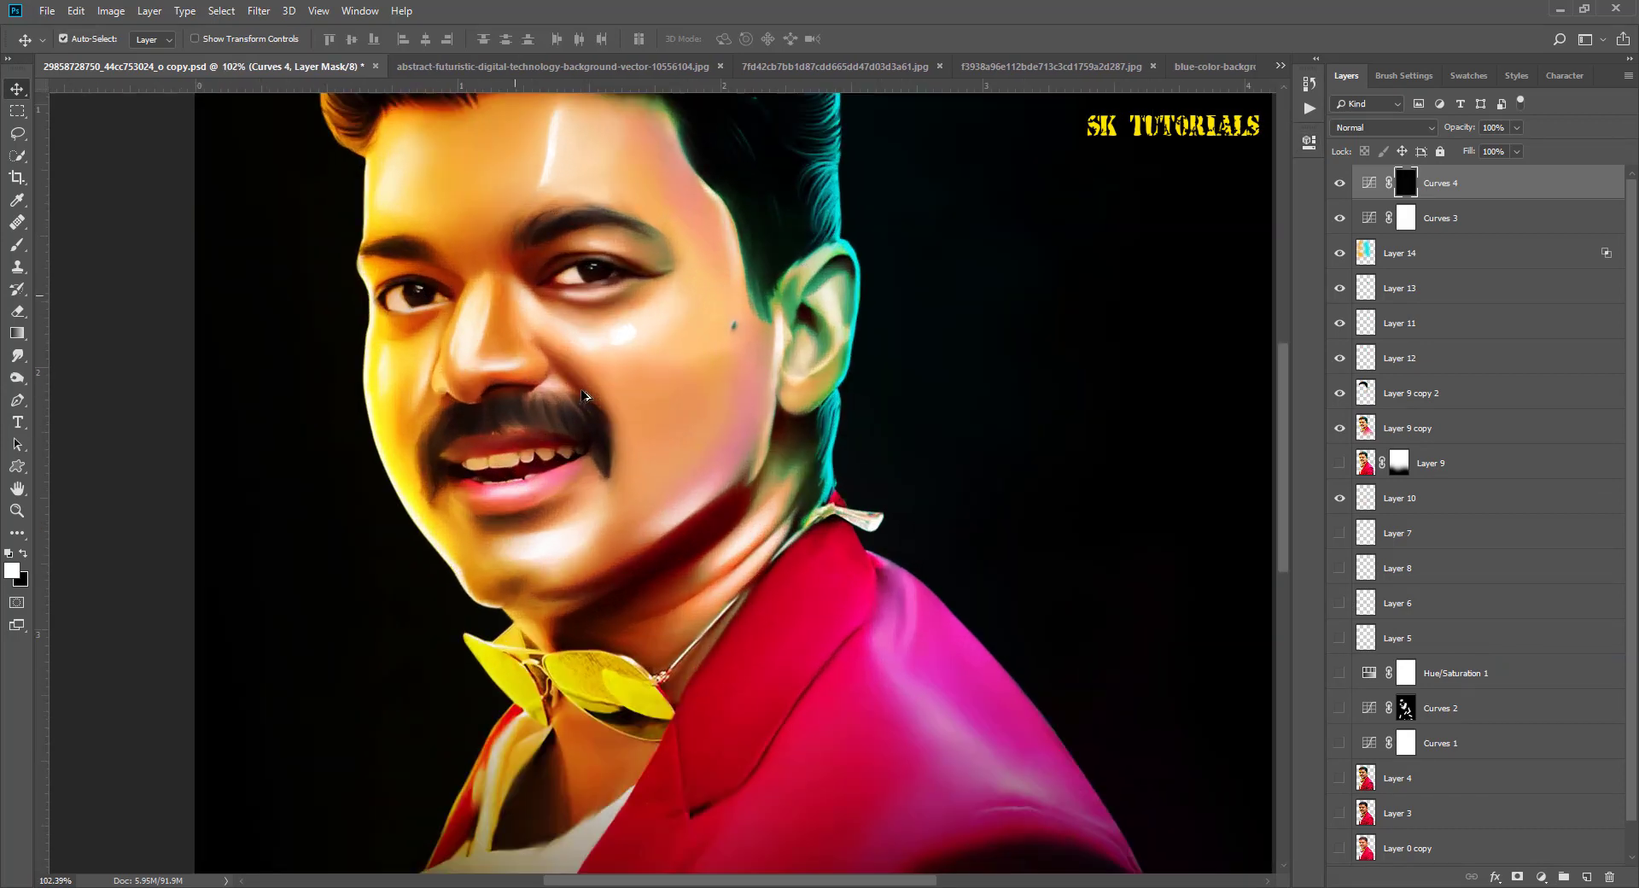
{"action": "scroll", "coordinate": [546, 367], "scroll_direction": "up", "scroll_amount": 2, "text": "alt"}
{"action": "key", "text": "b"}
{"action": "key", "text": "bracketleft"}
{"action": "key", "text": "bracketleft"}
{"action": "key", "text": "bracketleft"}
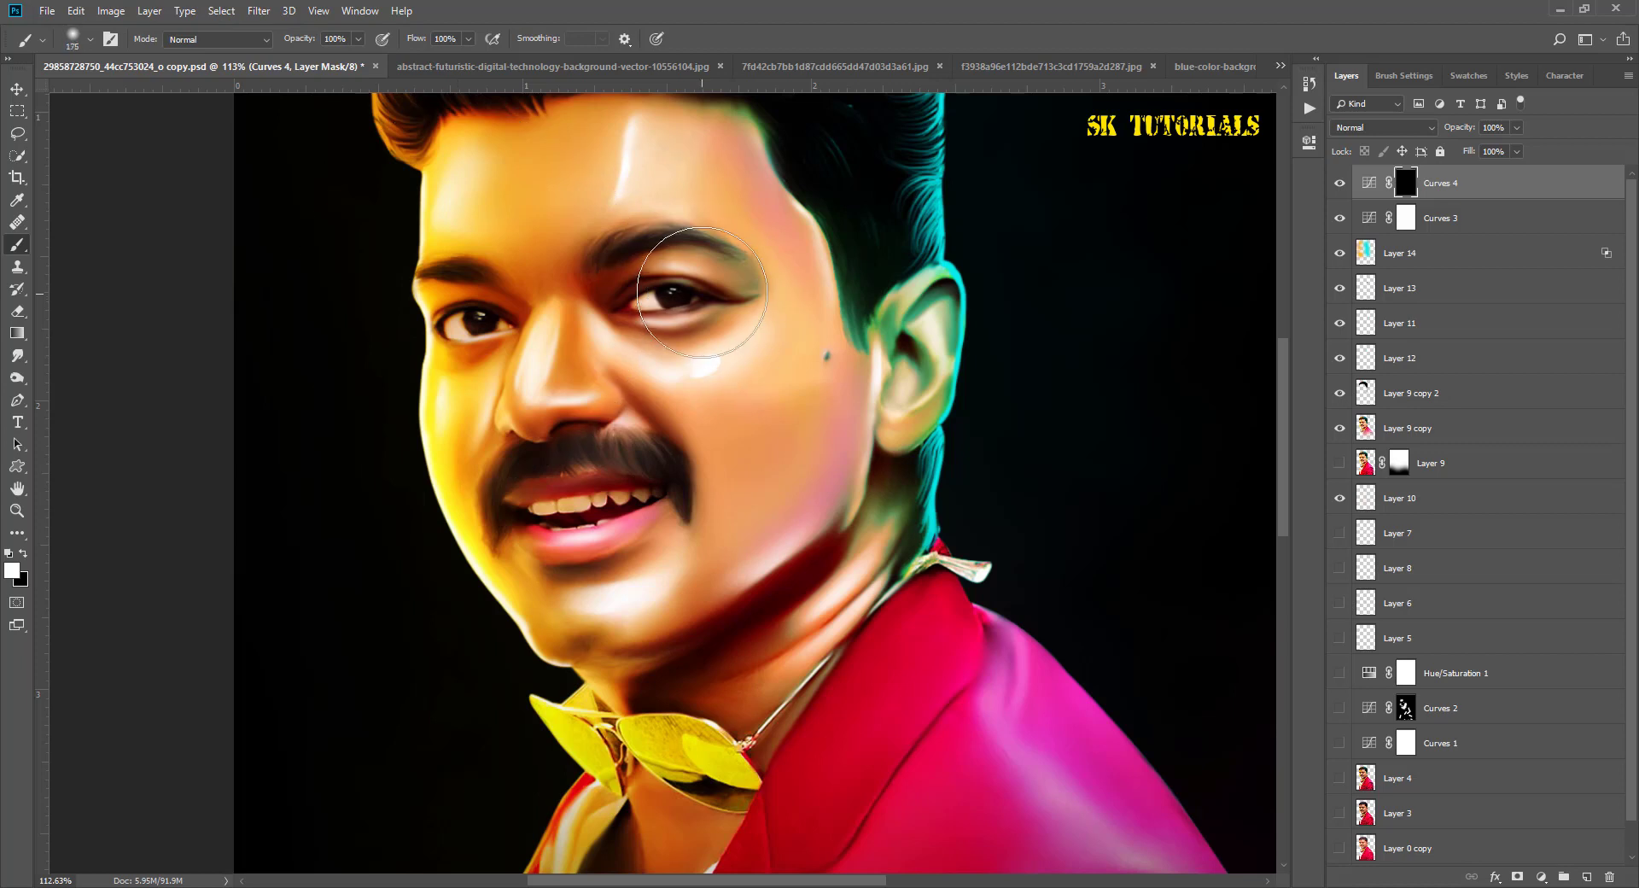
{"action": "left_click_drag", "start_coordinate": [734, 299], "coordinate": [614, 281]}
{"action": "key", "text": "bracketleft"}
{"action": "key", "text": "bracketleft"}
{"action": "key", "text": "bracketleft"}
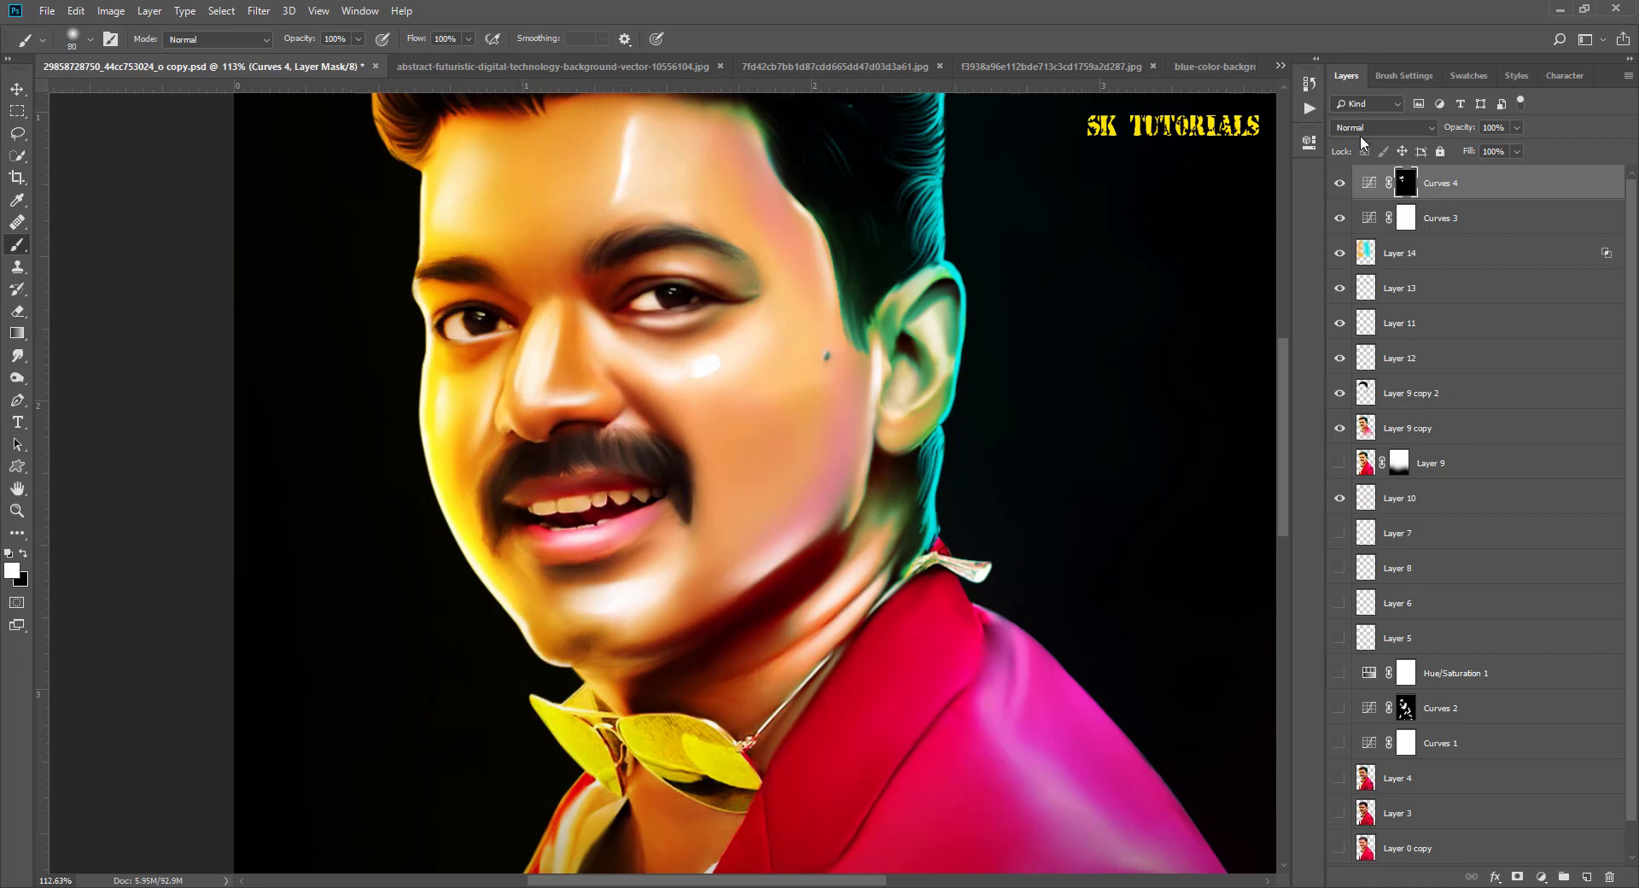
{"action": "left_click", "coordinate": [1339, 183]}
{"action": "left_click", "coordinate": [1338, 183]}
Step: Stamp all visible layers into a new top Layer 15
{"action": "scroll", "coordinate": [673, 357], "scroll_direction": "down", "scroll_amount": 2}
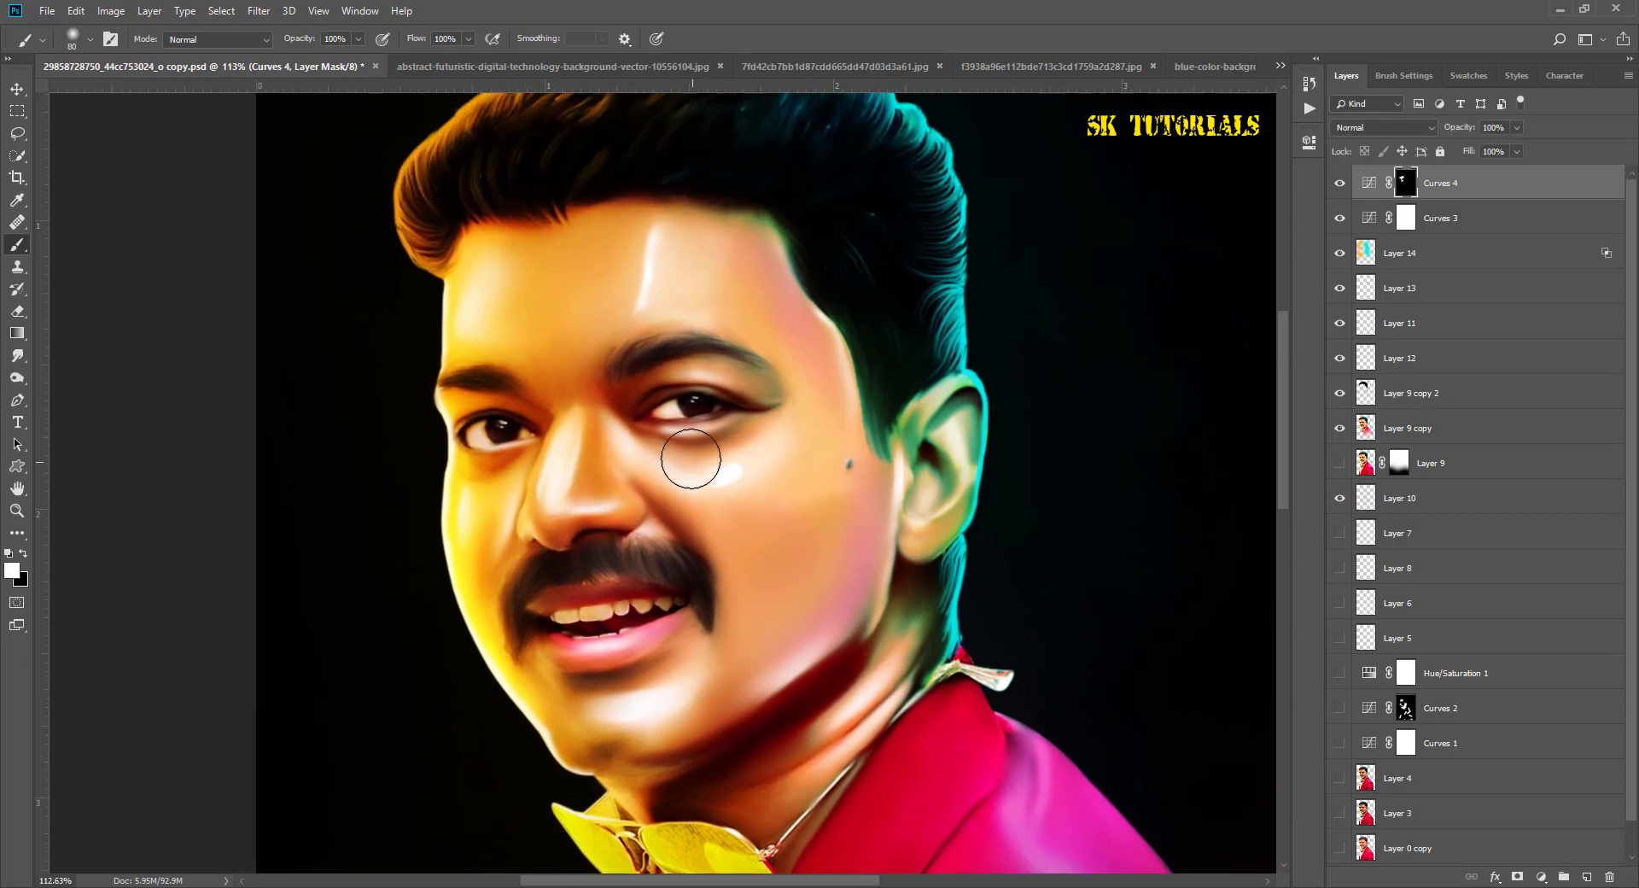
{"action": "scroll", "coordinate": [695, 355], "scroll_direction": "down", "scroll_amount": 1}
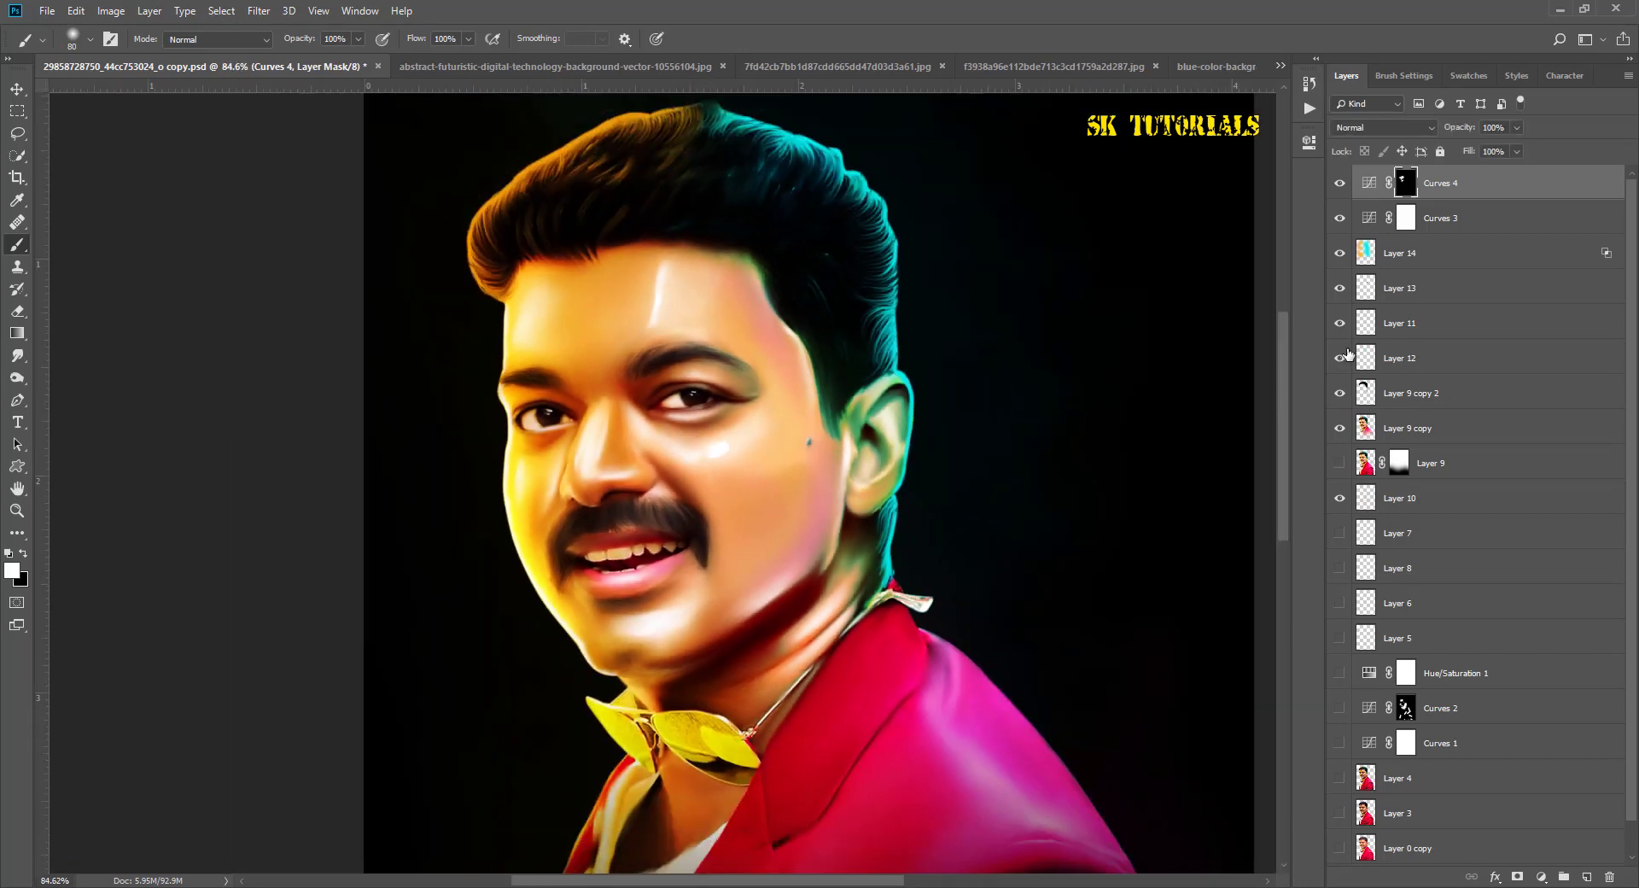
{"action": "key", "text": "ctrl+shift+alt+e"}
{"action": "right_click", "coordinate": [19, 383]}
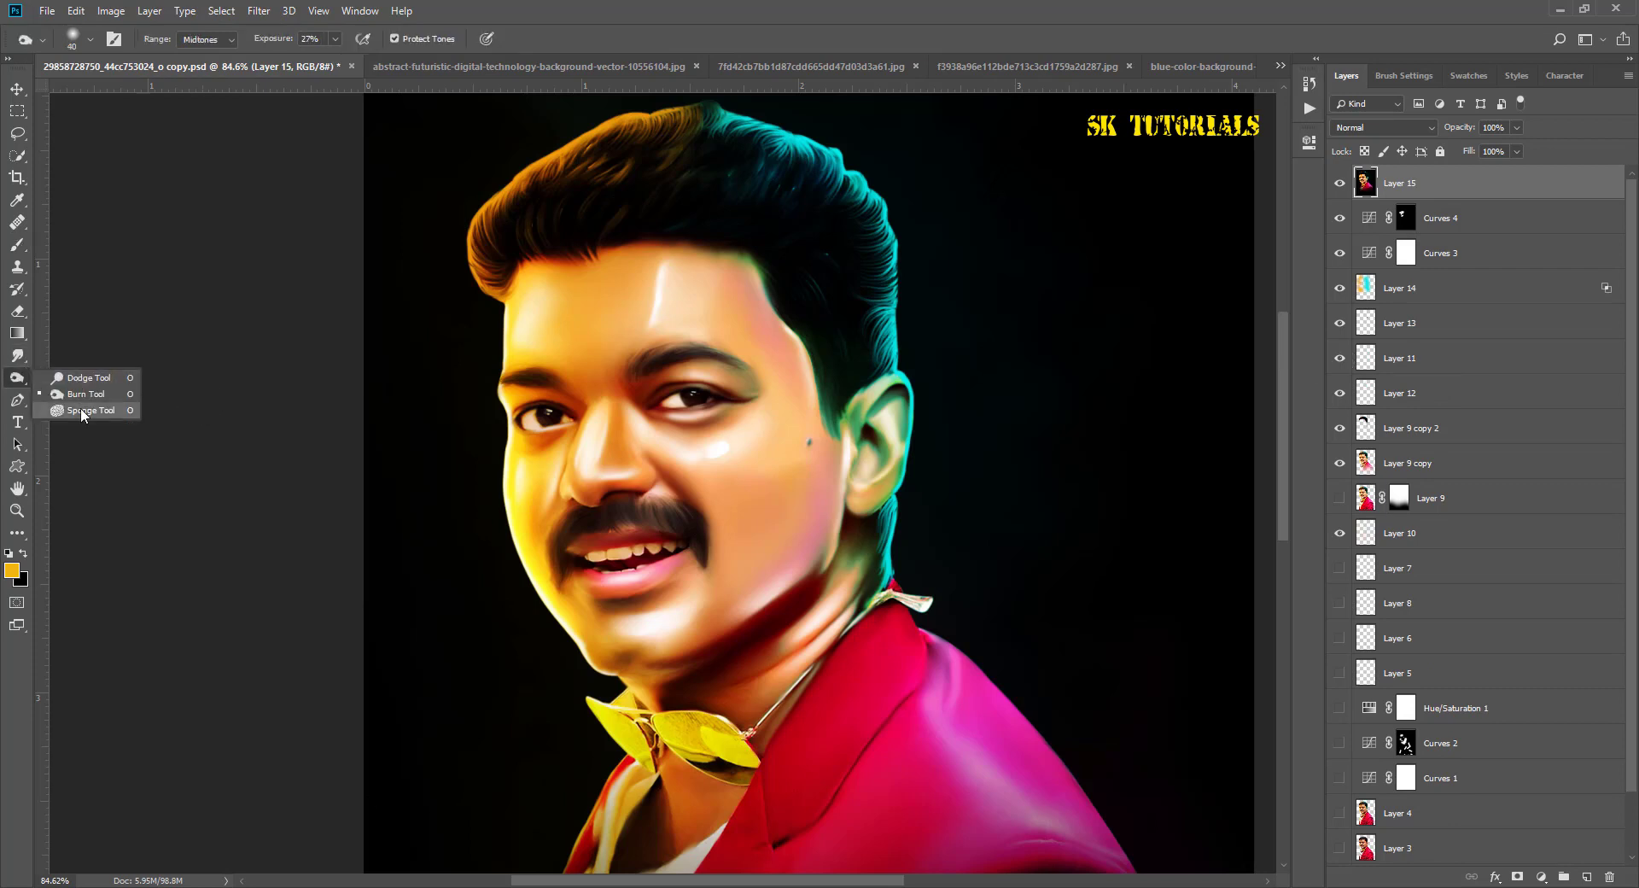
{"action": "left_click", "coordinate": [81, 411]}
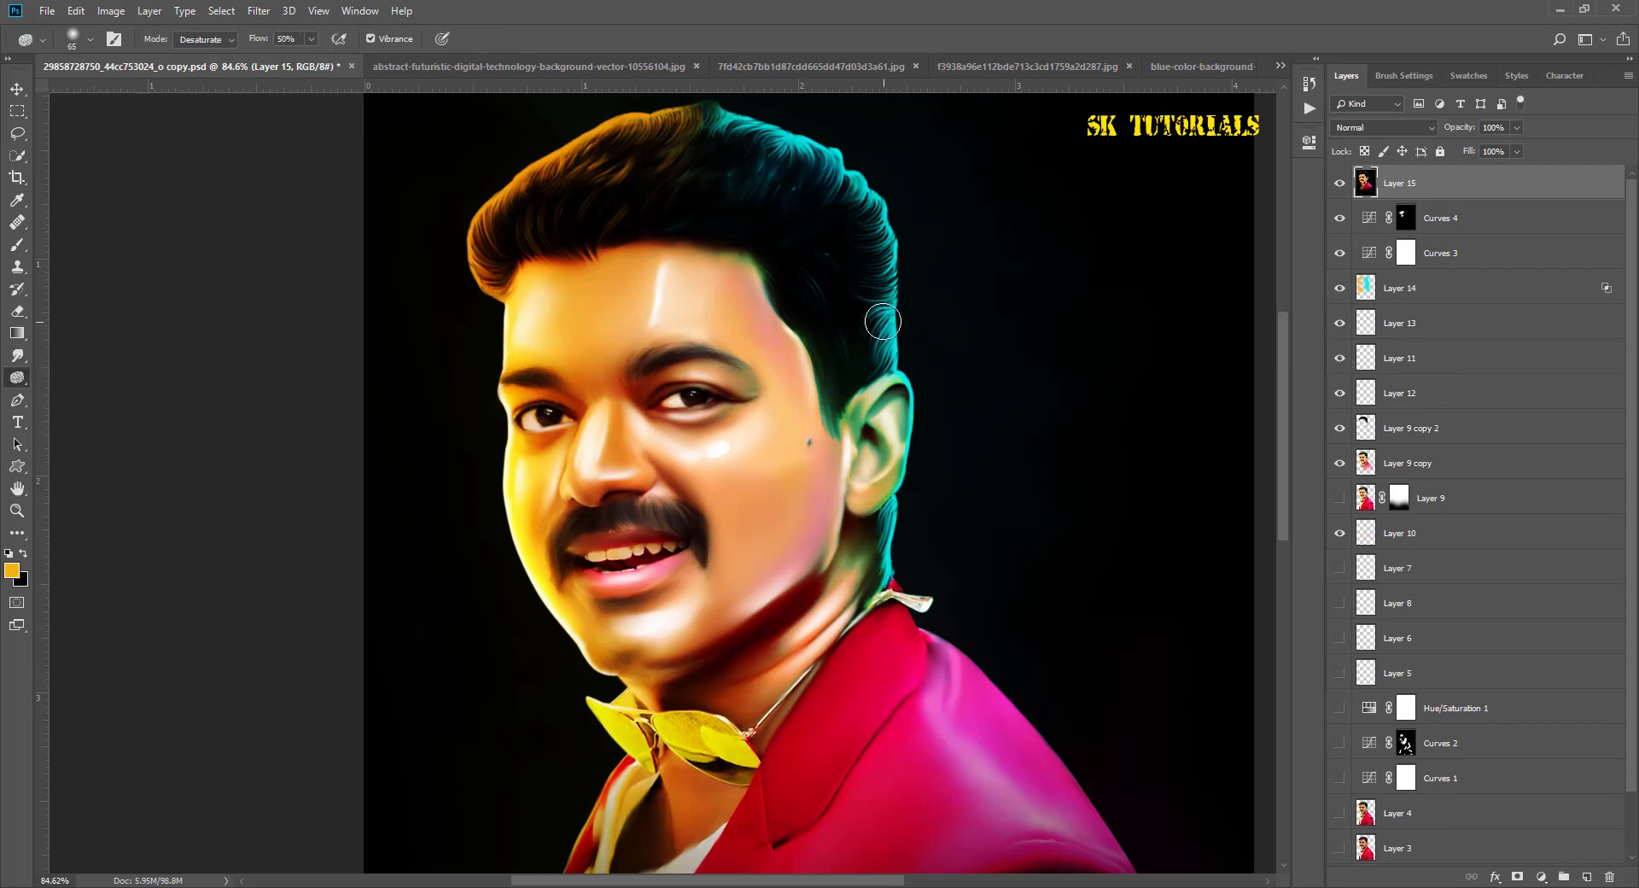
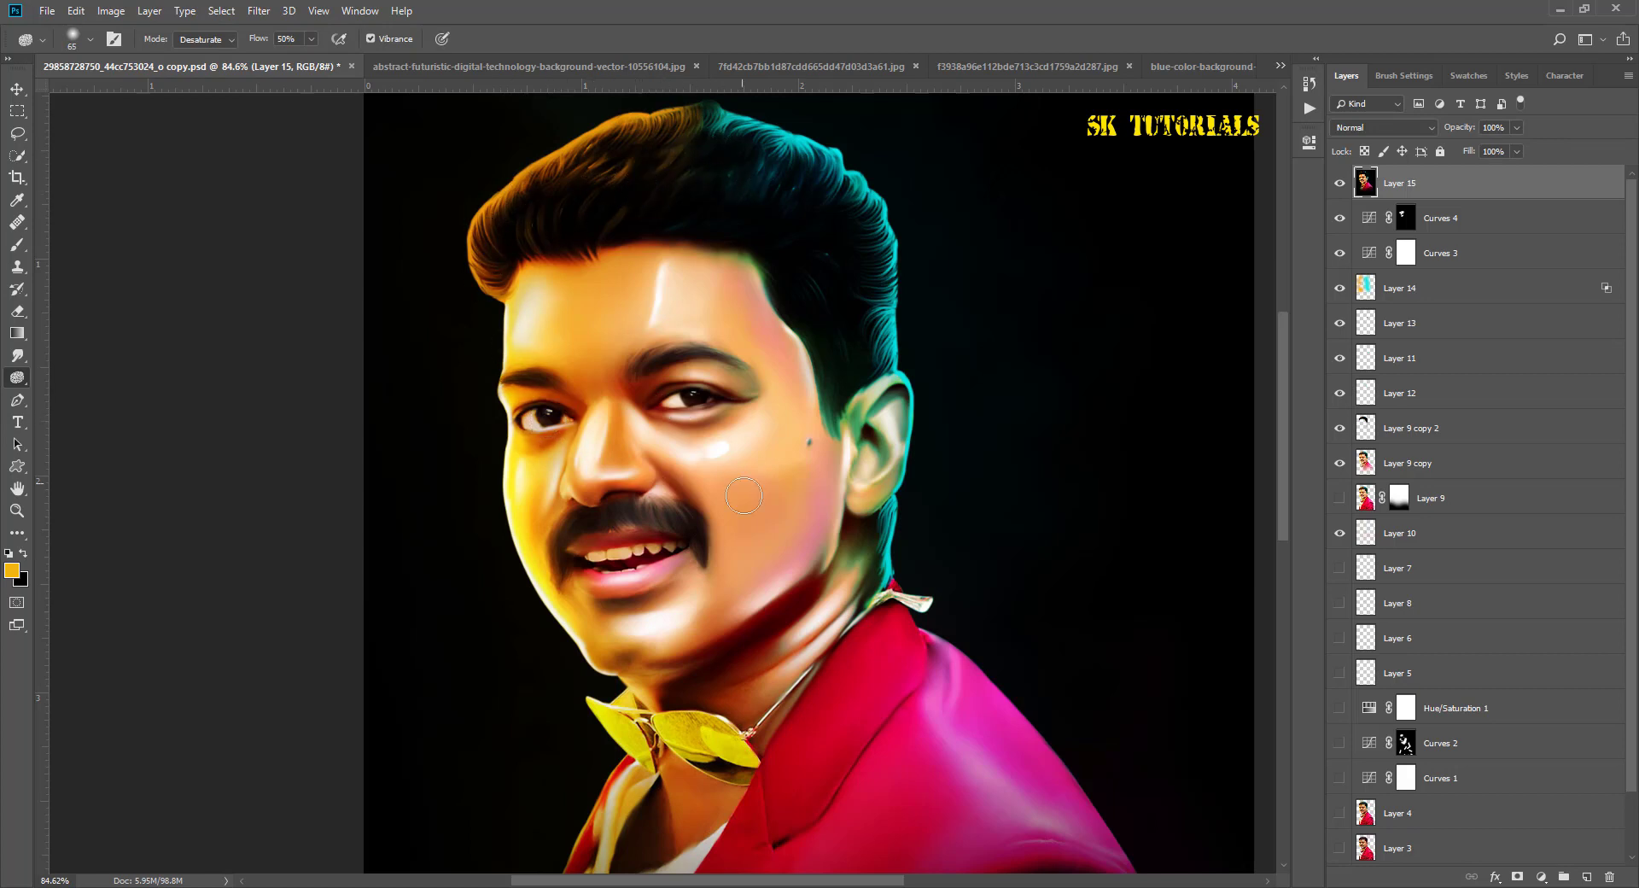
Step: Desaturate the reddish shadow below the lower lip and along the jaw with the Sponge tool
{"action": "scroll", "coordinate": [744, 495], "scroll_direction": "down", "scroll_amount": 3}
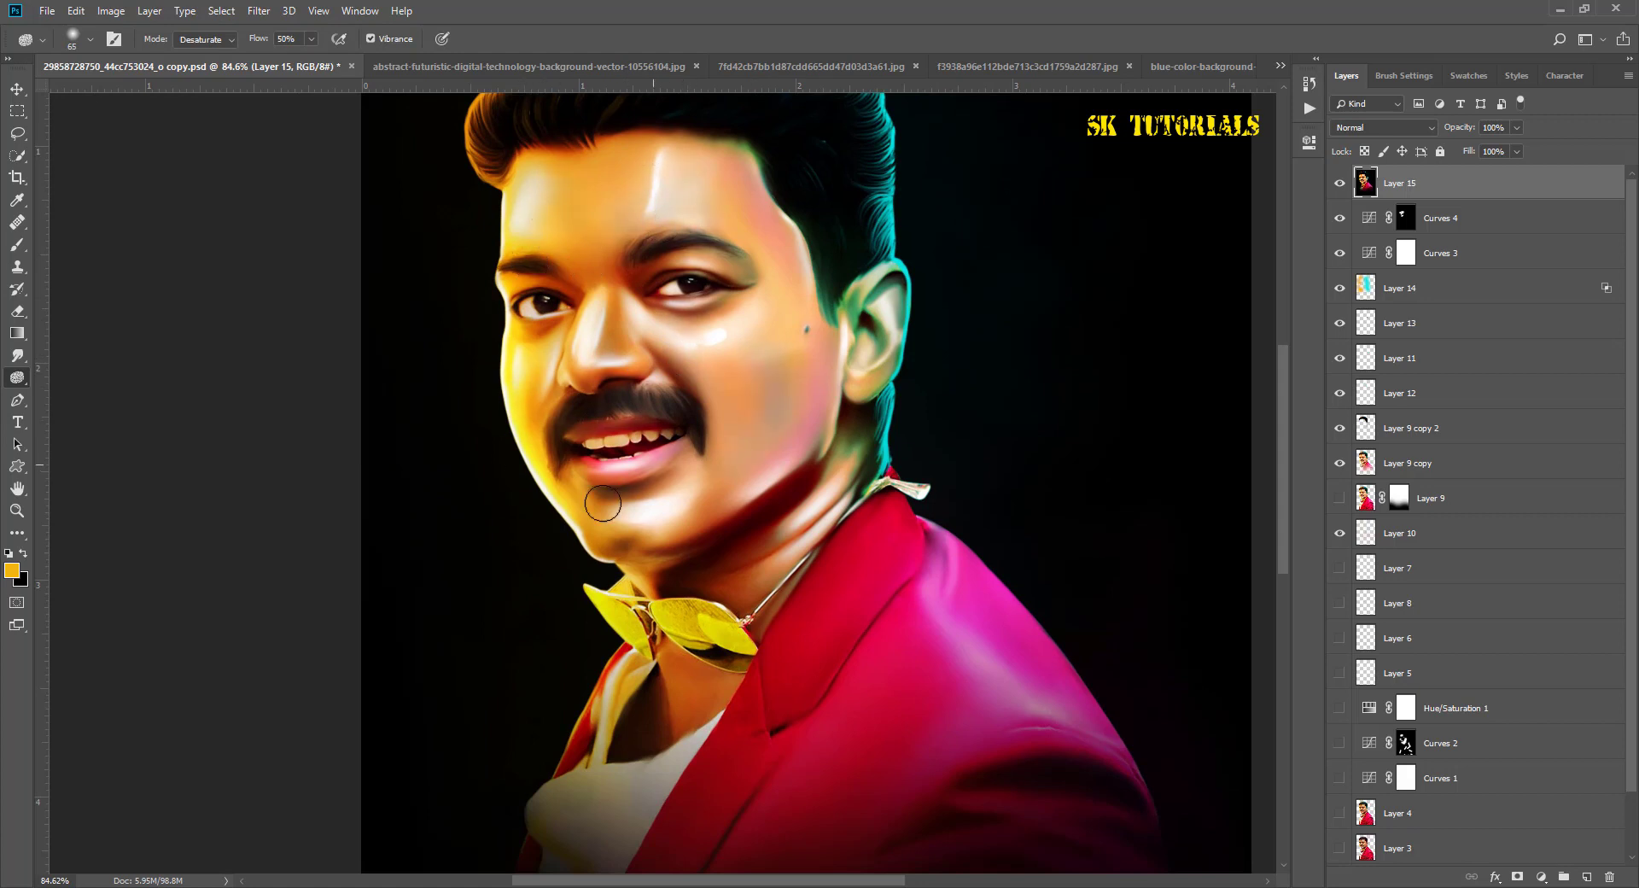
{"action": "left_click_drag", "start_coordinate": [603, 504], "coordinate": [588, 520]}
{"action": "left_click_drag", "start_coordinate": [735, 508], "coordinate": [808, 526]}
{"action": "scroll", "coordinate": [965, 524], "scroll_direction": "down", "scroll_amount": 3}
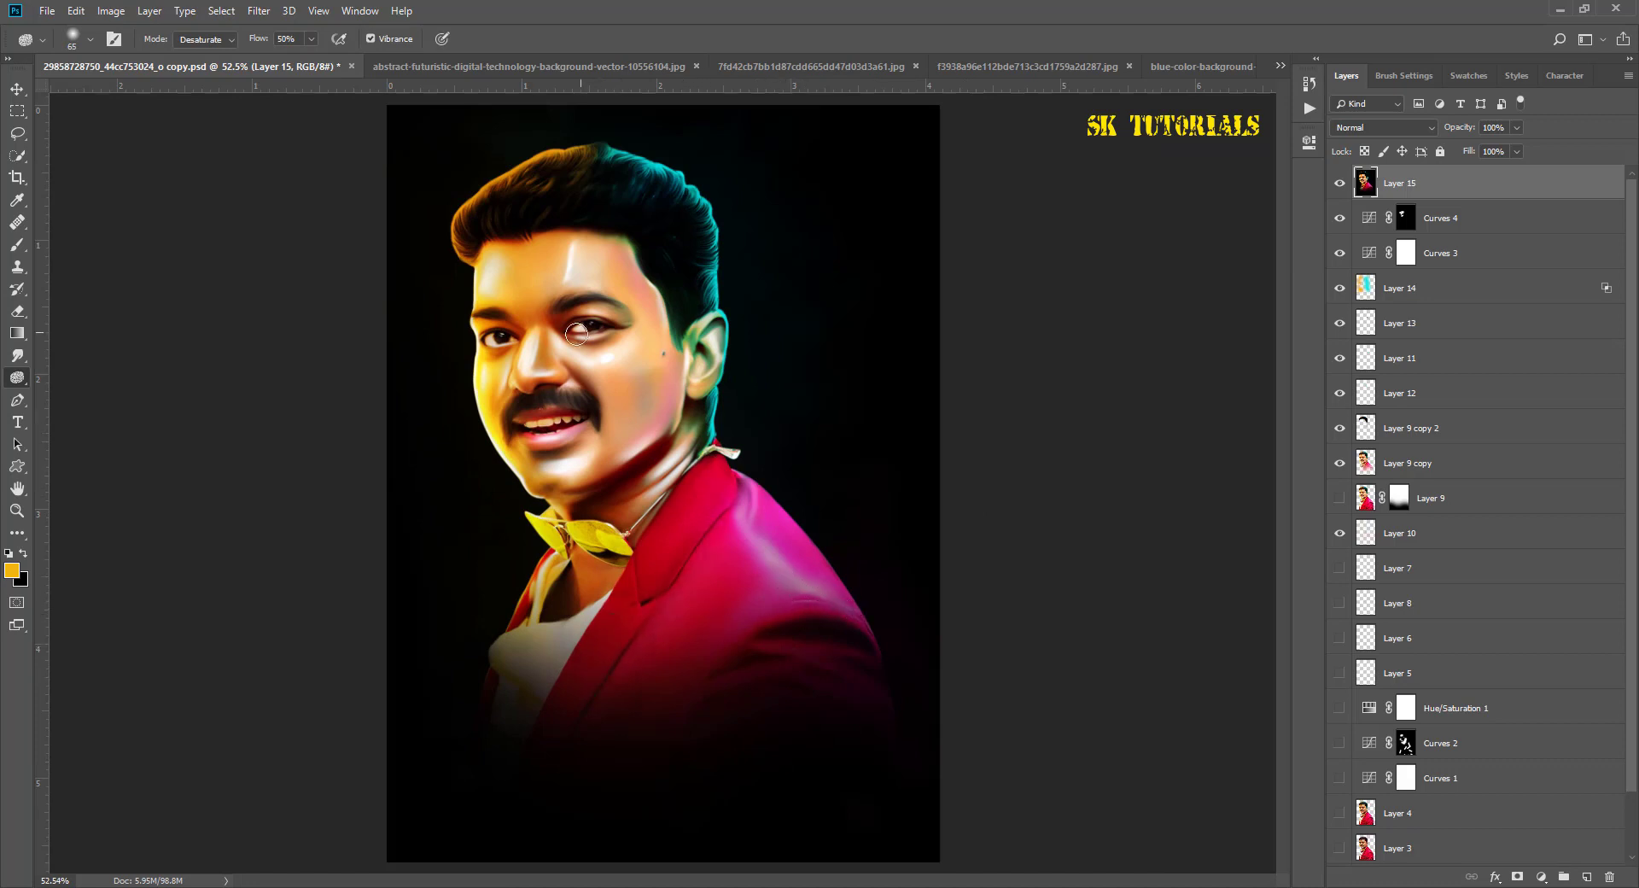
{"action": "scroll", "coordinate": [541, 229], "scroll_direction": "up", "scroll_amount": 1}
Step: Toggle Layer 15 on and off to compare the desaturated skin before and after
{"action": "key", "text": "v"}
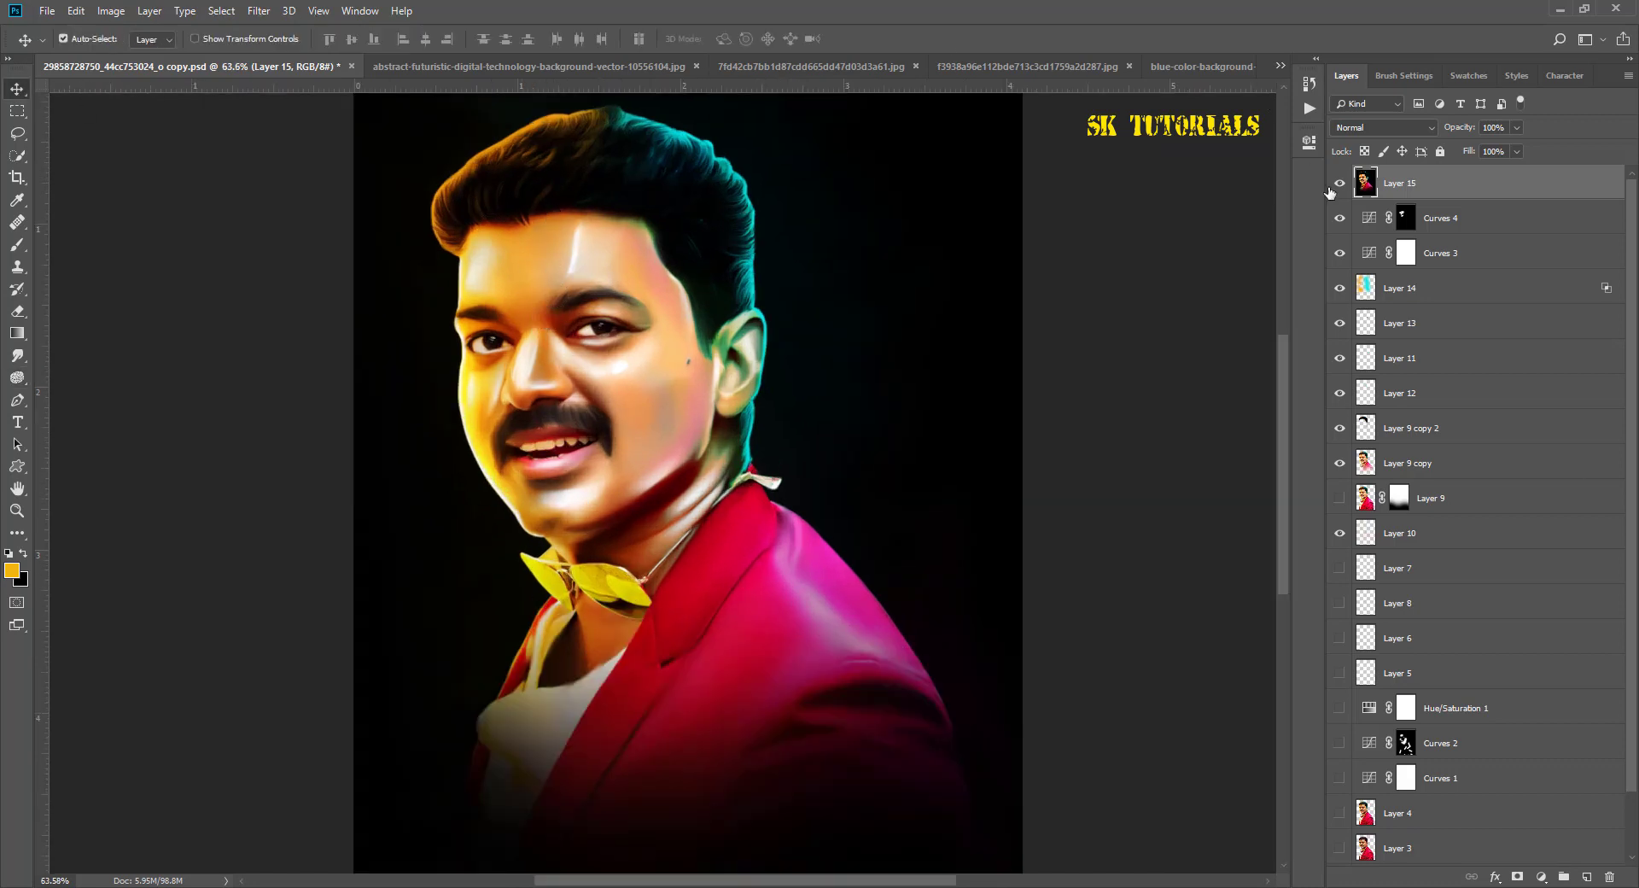
{"action": "left_click", "coordinate": [1339, 183]}
{"action": "left_click", "coordinate": [1339, 183]}
{"action": "left_click", "coordinate": [1339, 183]}
{"action": "left_click", "coordinate": [1340, 183]}
{"action": "left_click", "coordinate": [1340, 183]}
{"action": "left_click", "coordinate": [1339, 182]}
{"action": "scroll", "coordinate": [729, 389], "scroll_direction": "up", "scroll_amount": 1}
{"action": "left_click", "coordinate": [17, 377]}
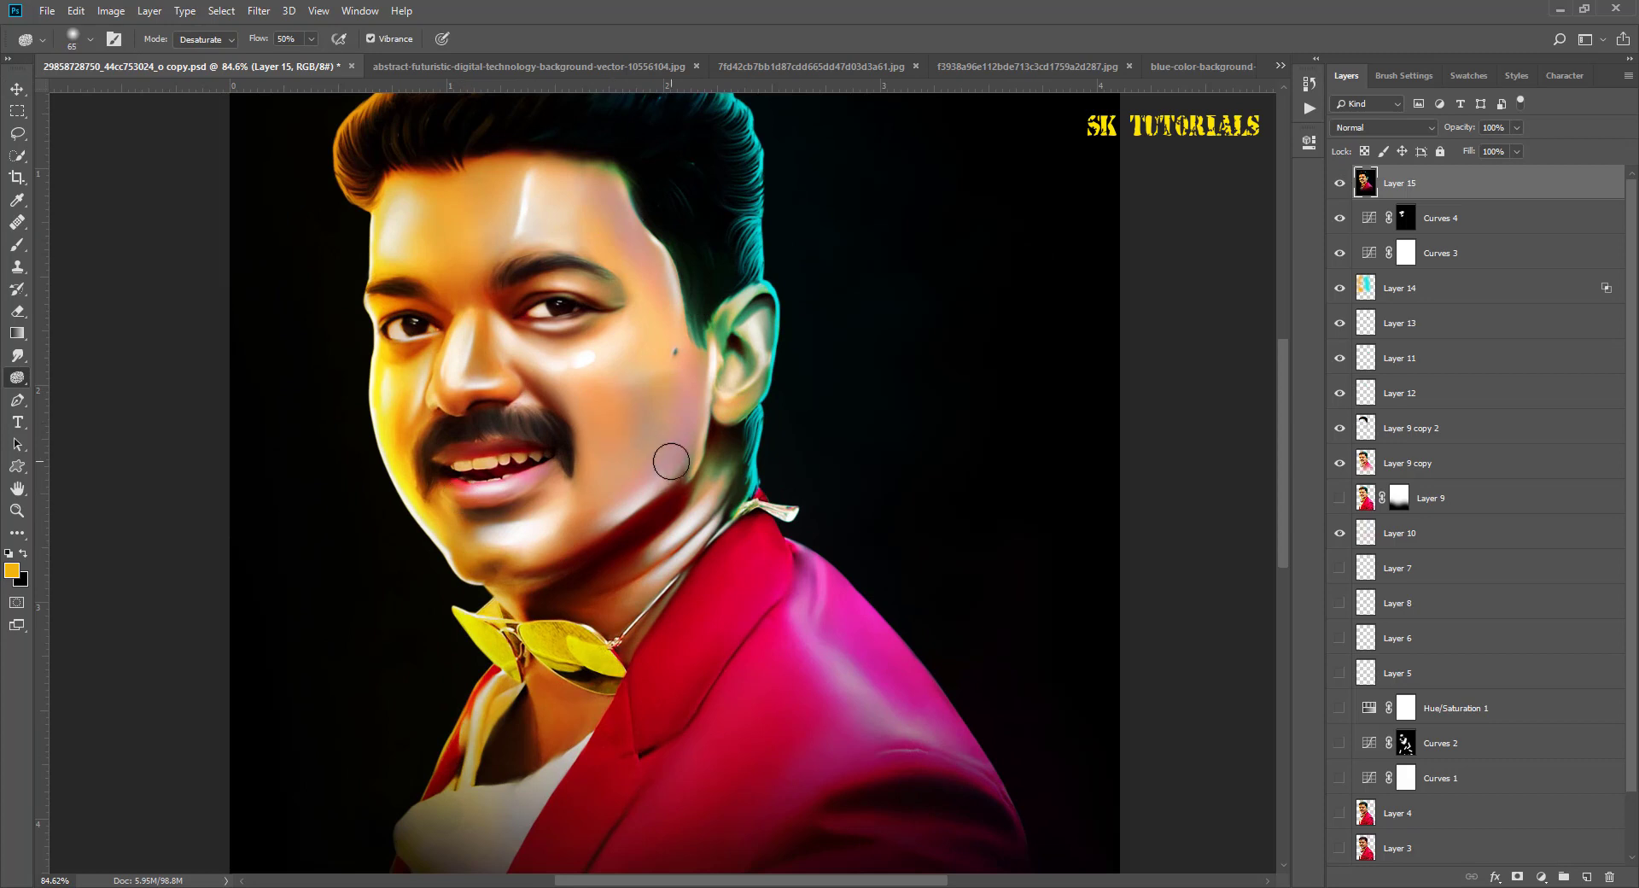
{"action": "key", "text": "v"}
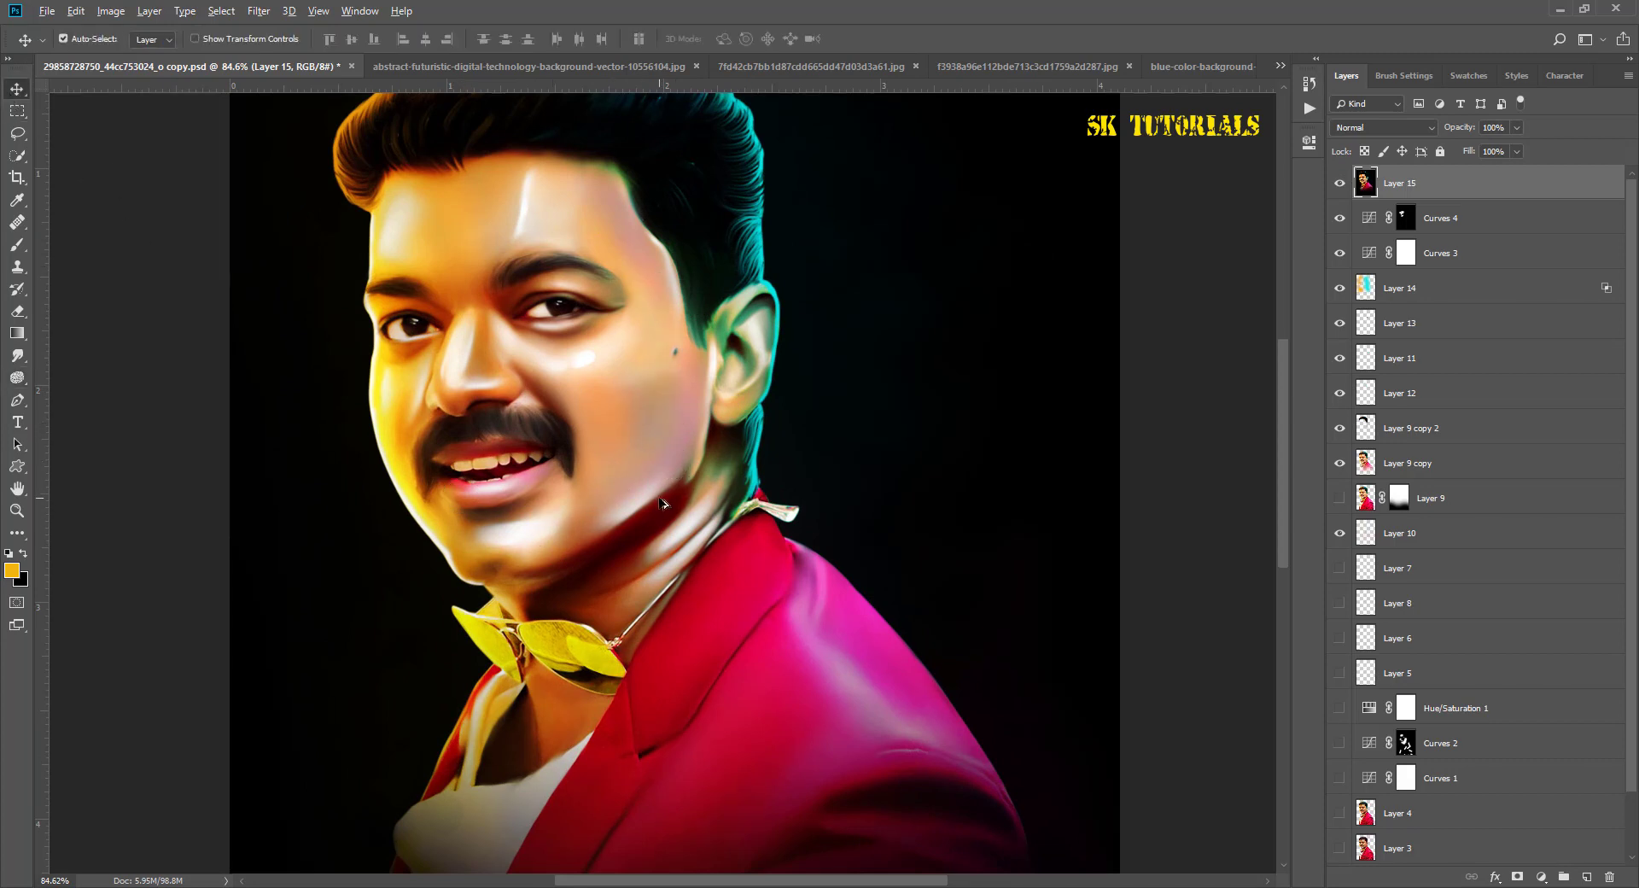
{"action": "scroll", "coordinate": [918, 324], "scroll_direction": "down", "scroll_amount": 1}
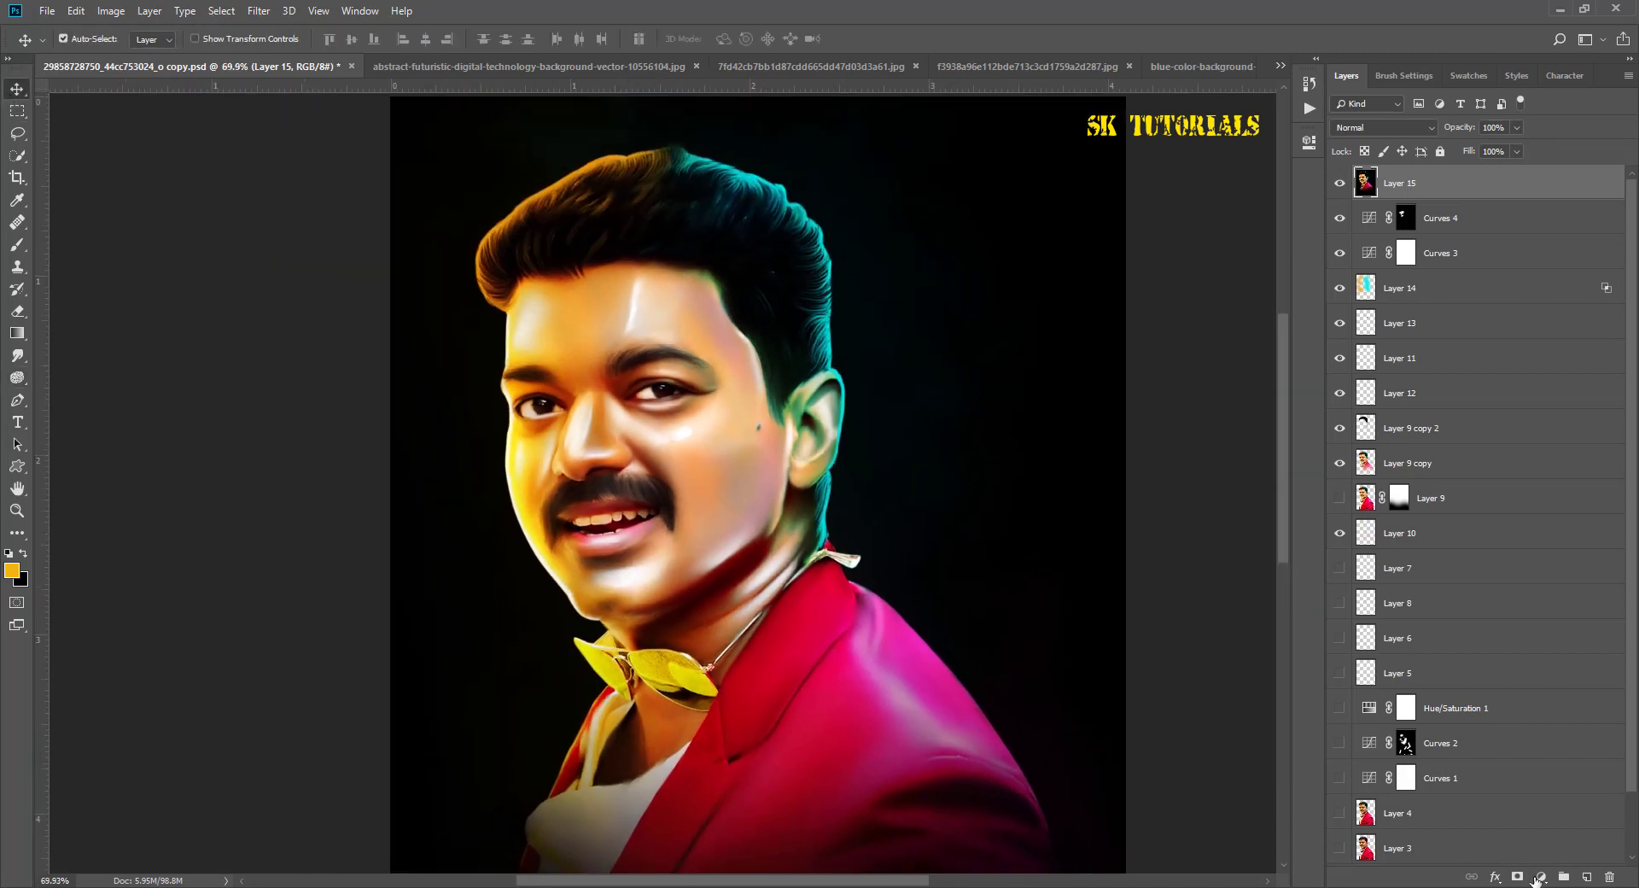
Step: Add a Brightness/Contrast adjustment layer with Brightness -11 and Contrast 8
{"action": "left_click", "coordinate": [1540, 876]}
{"action": "left_click", "coordinate": [1519, 645]}
{"action": "left_click_drag", "start_coordinate": [1157, 236], "coordinate": [1146, 232]}
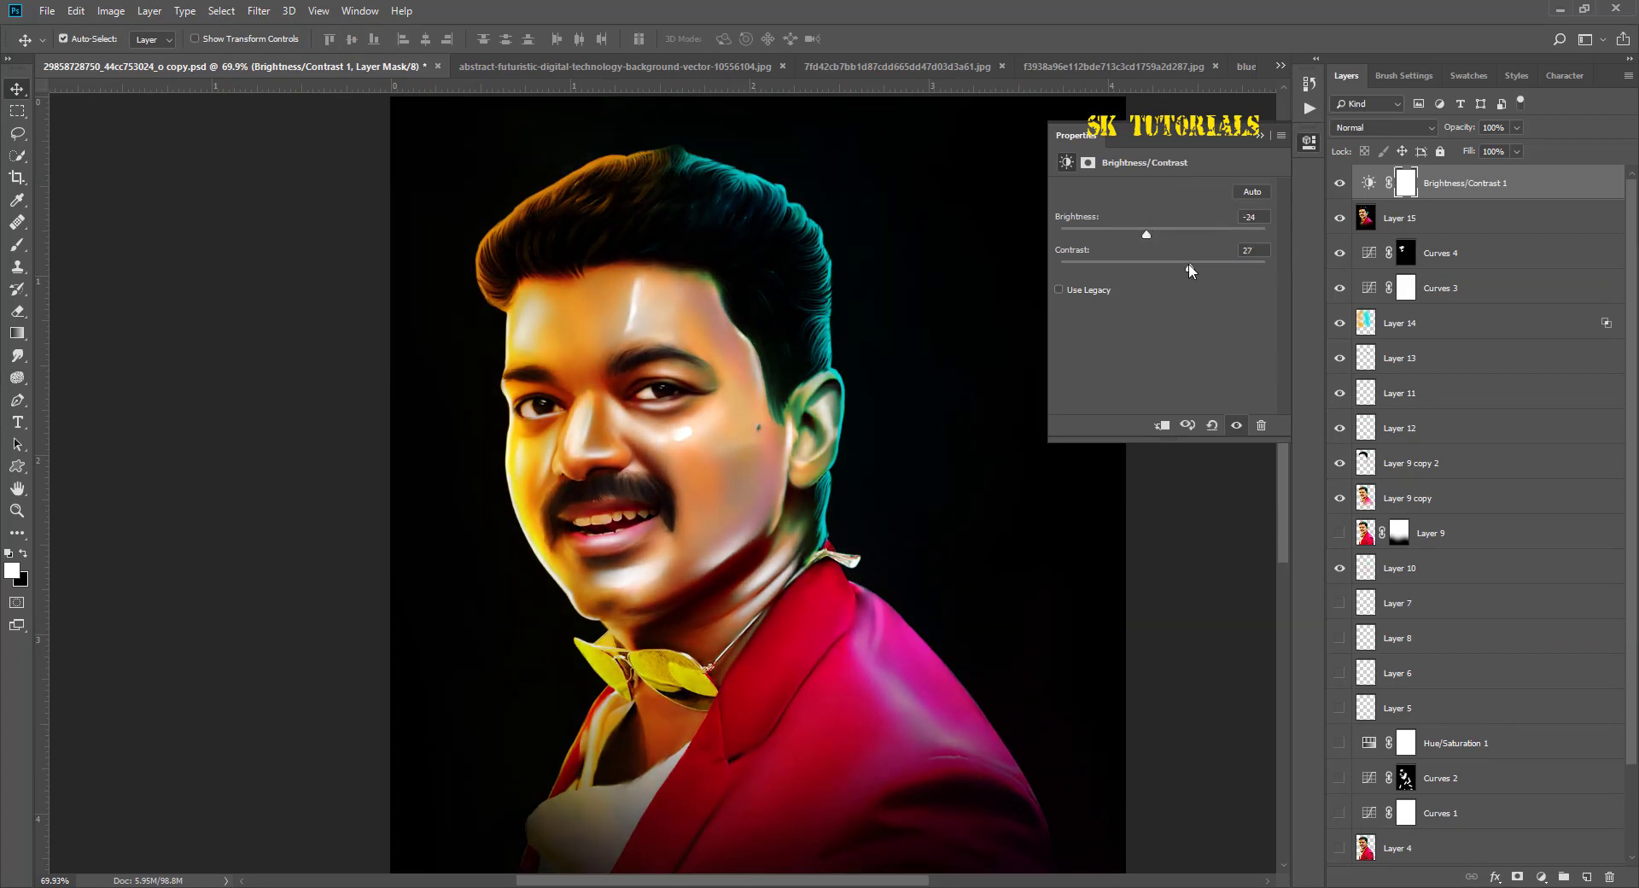
{"action": "left_click_drag", "start_coordinate": [1147, 233], "coordinate": [1172, 263]}
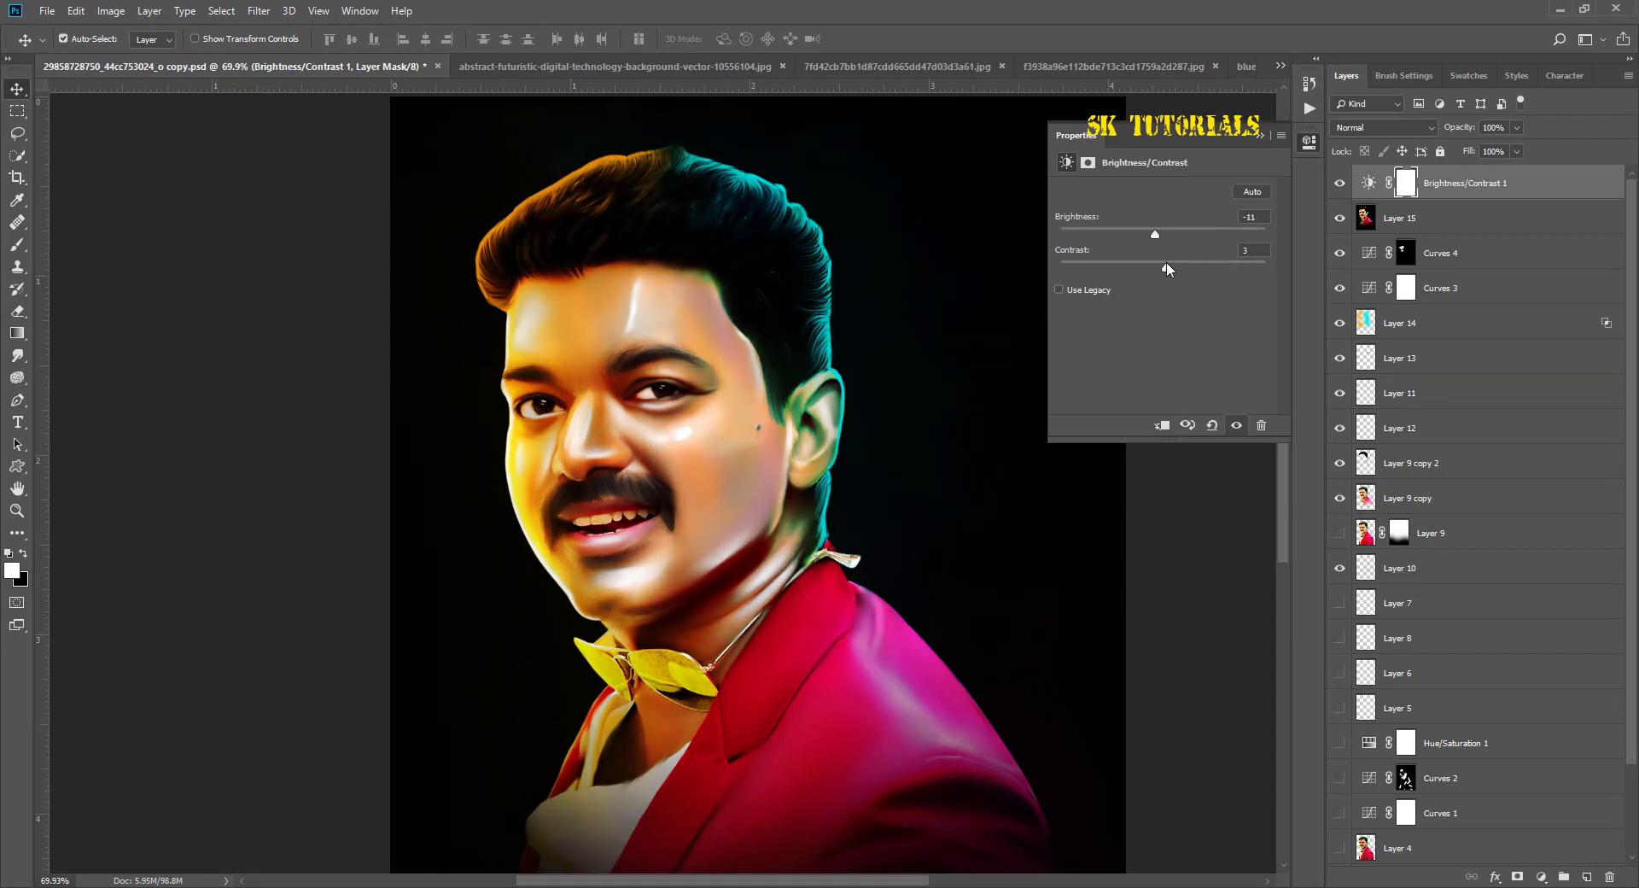
{"action": "left_click", "coordinate": [1261, 135]}
Step: Compare the adjustment on and off, then add a new empty Layer 16 on top
{"action": "left_click", "coordinate": [1339, 183]}
{"action": "left_click", "coordinate": [1341, 183]}
{"action": "left_click", "coordinate": [1341, 183]}
{"action": "left_click", "coordinate": [1341, 183]}
{"action": "left_click", "coordinate": [1341, 183]}
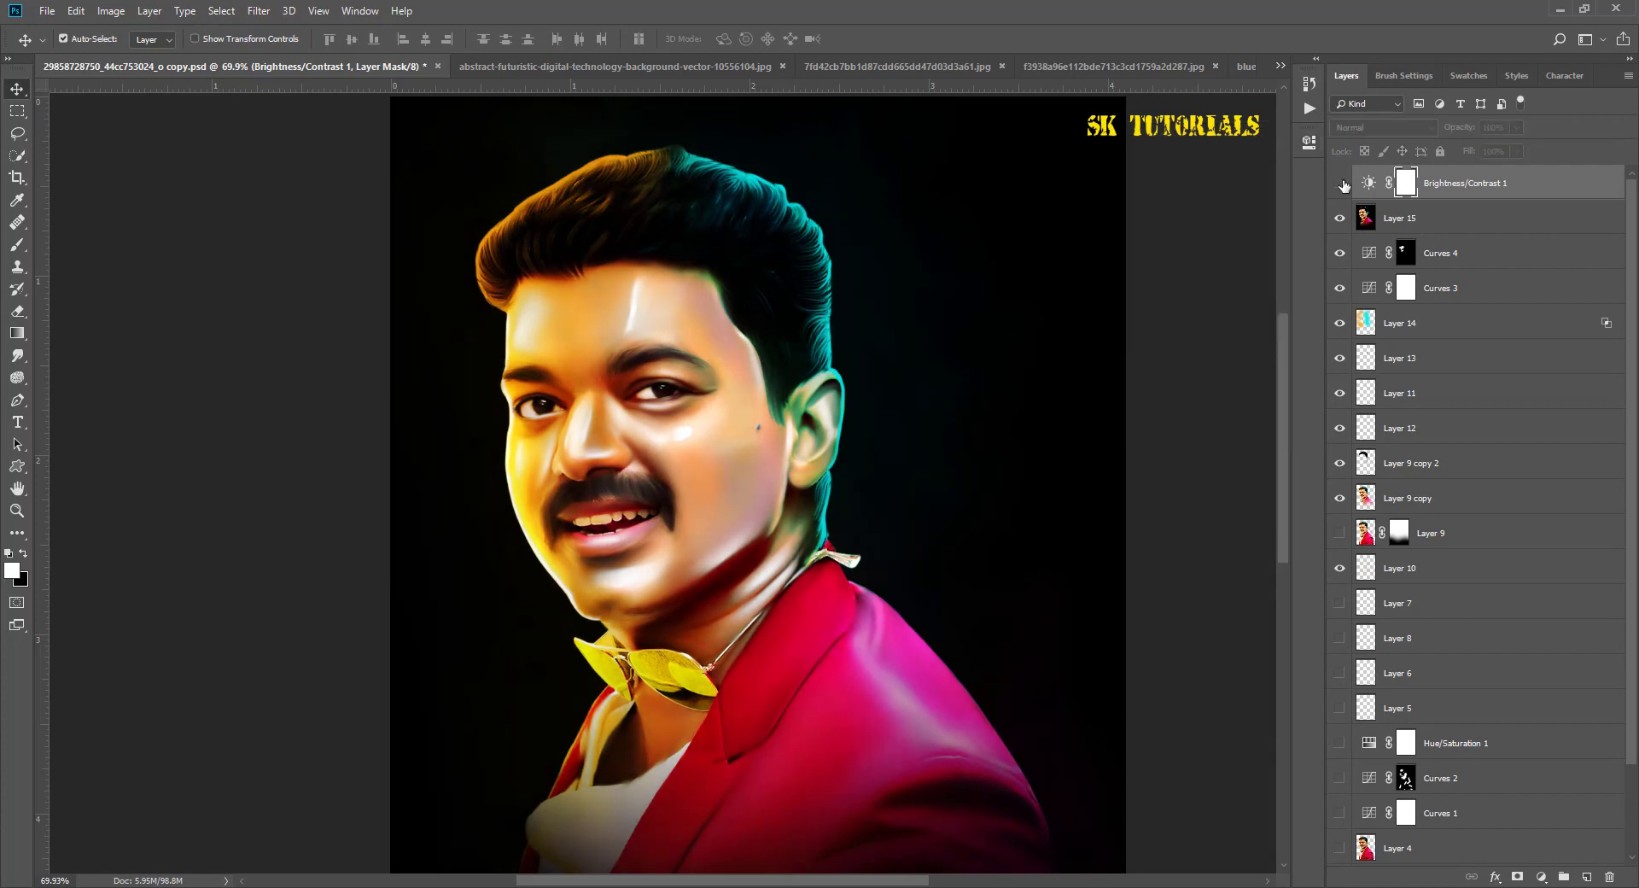
{"action": "left_click", "coordinate": [1340, 184]}
{"action": "scroll", "coordinate": [683, 358], "scroll_direction": "down", "scroll_amount": 2}
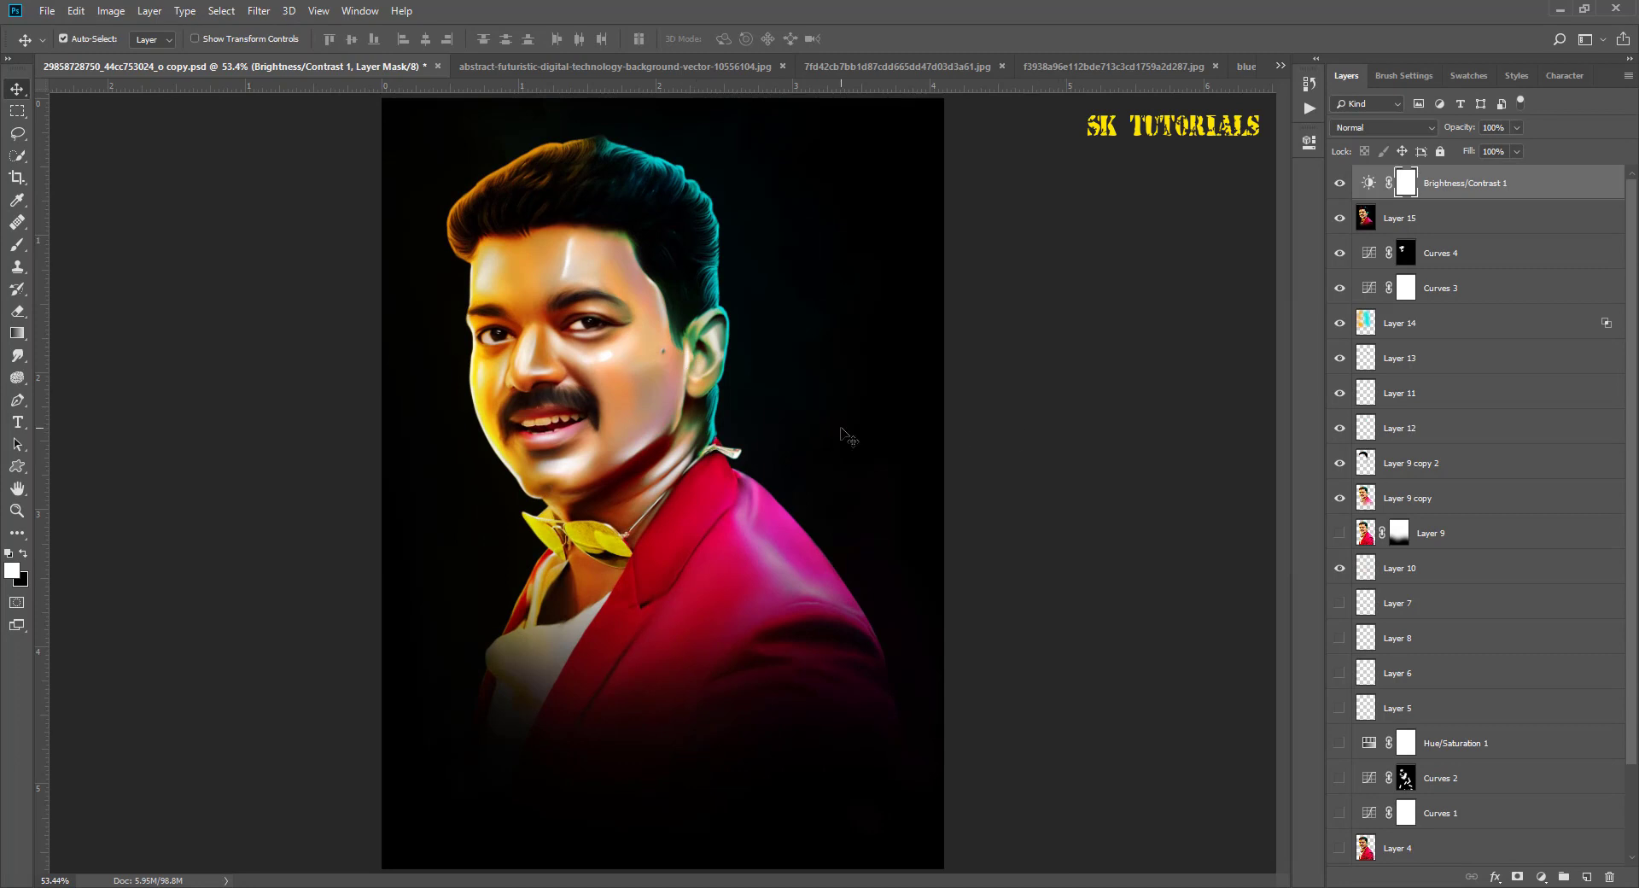
{"action": "scroll", "coordinate": [632, 435], "scroll_direction": "up", "scroll_amount": 4}
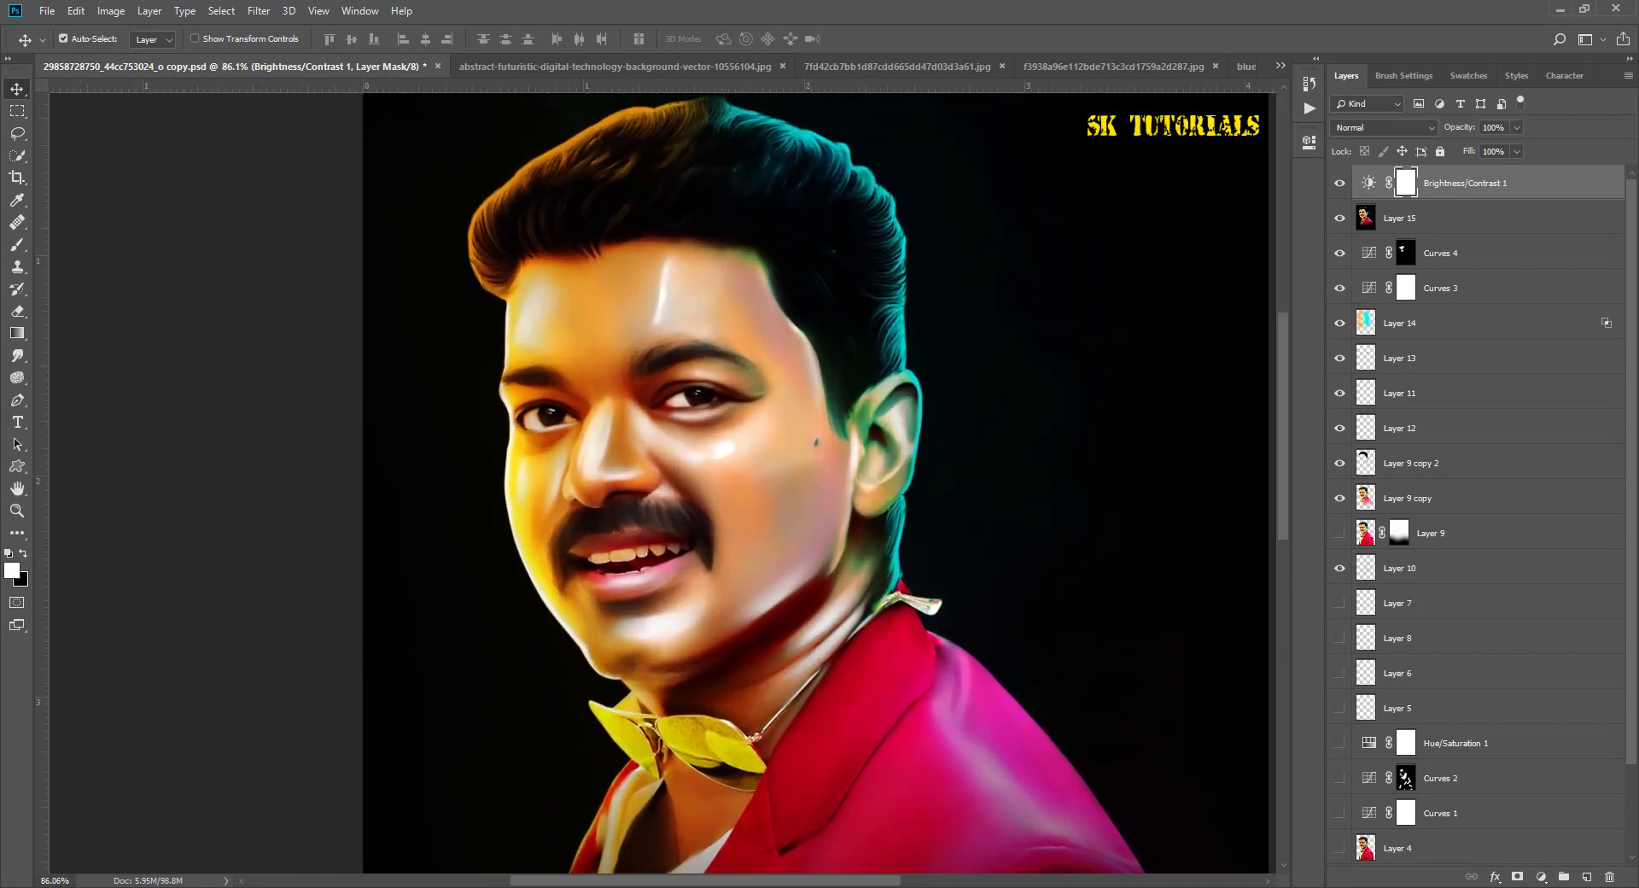
{"action": "left_click", "coordinate": [1590, 875]}
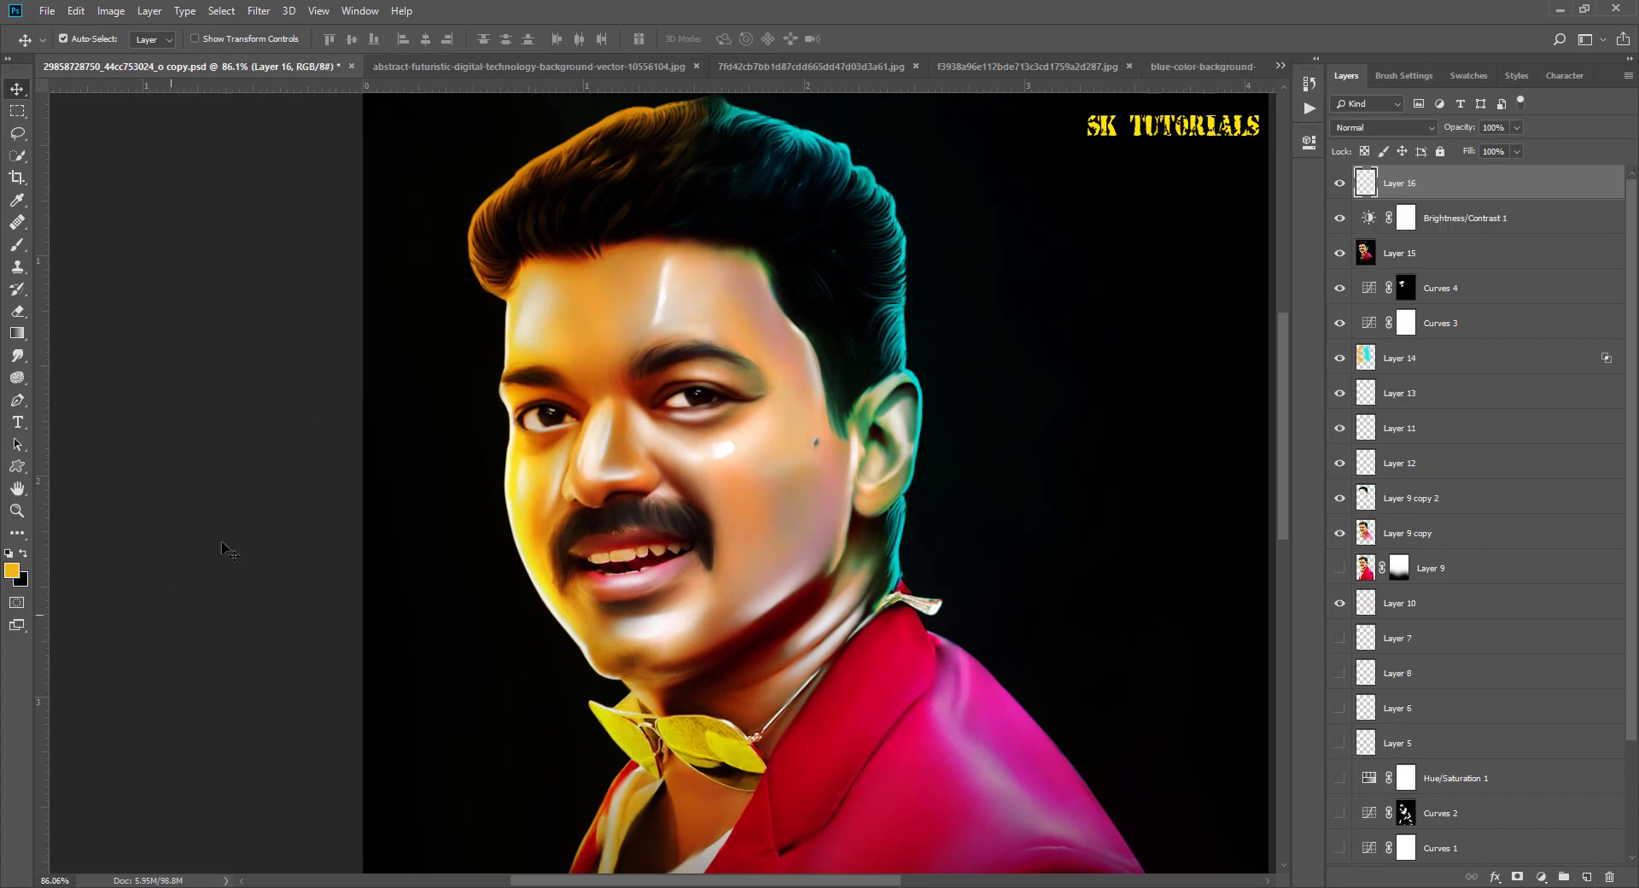
Step: Choose the Smudge tool with a skin smudge brush preset and blend the forehead skin
{"action": "left_click", "coordinate": [17, 355]}
{"action": "right_click", "coordinate": [175, 356]}
{"action": "double_click", "coordinate": [379, 425]}
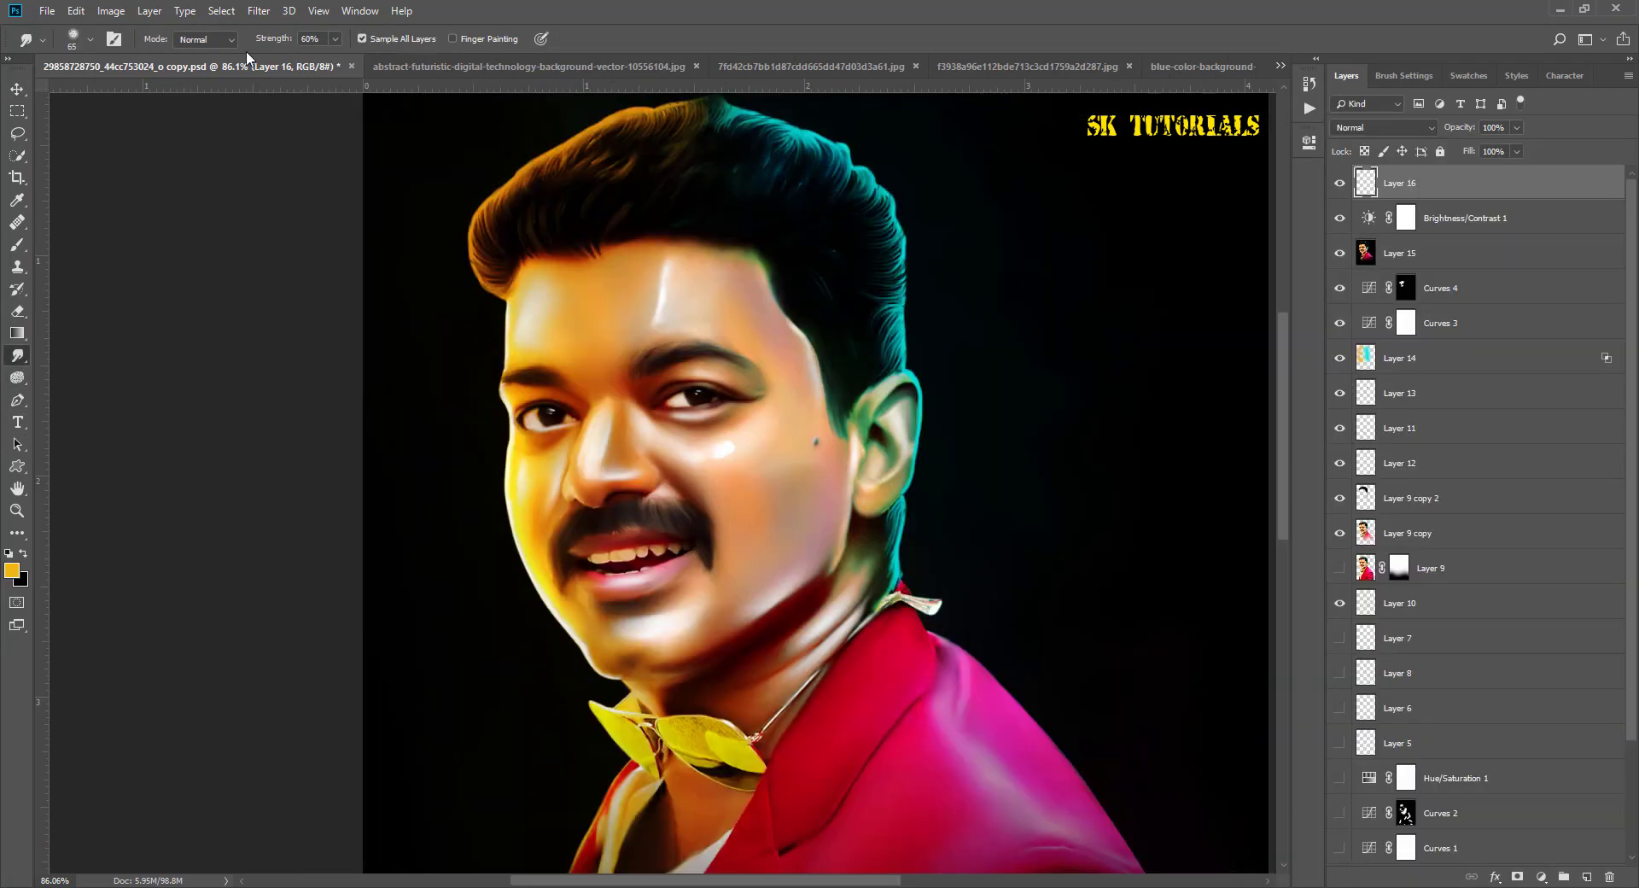
{"action": "scroll", "coordinate": [635, 290], "scroll_direction": "up", "scroll_amount": 3}
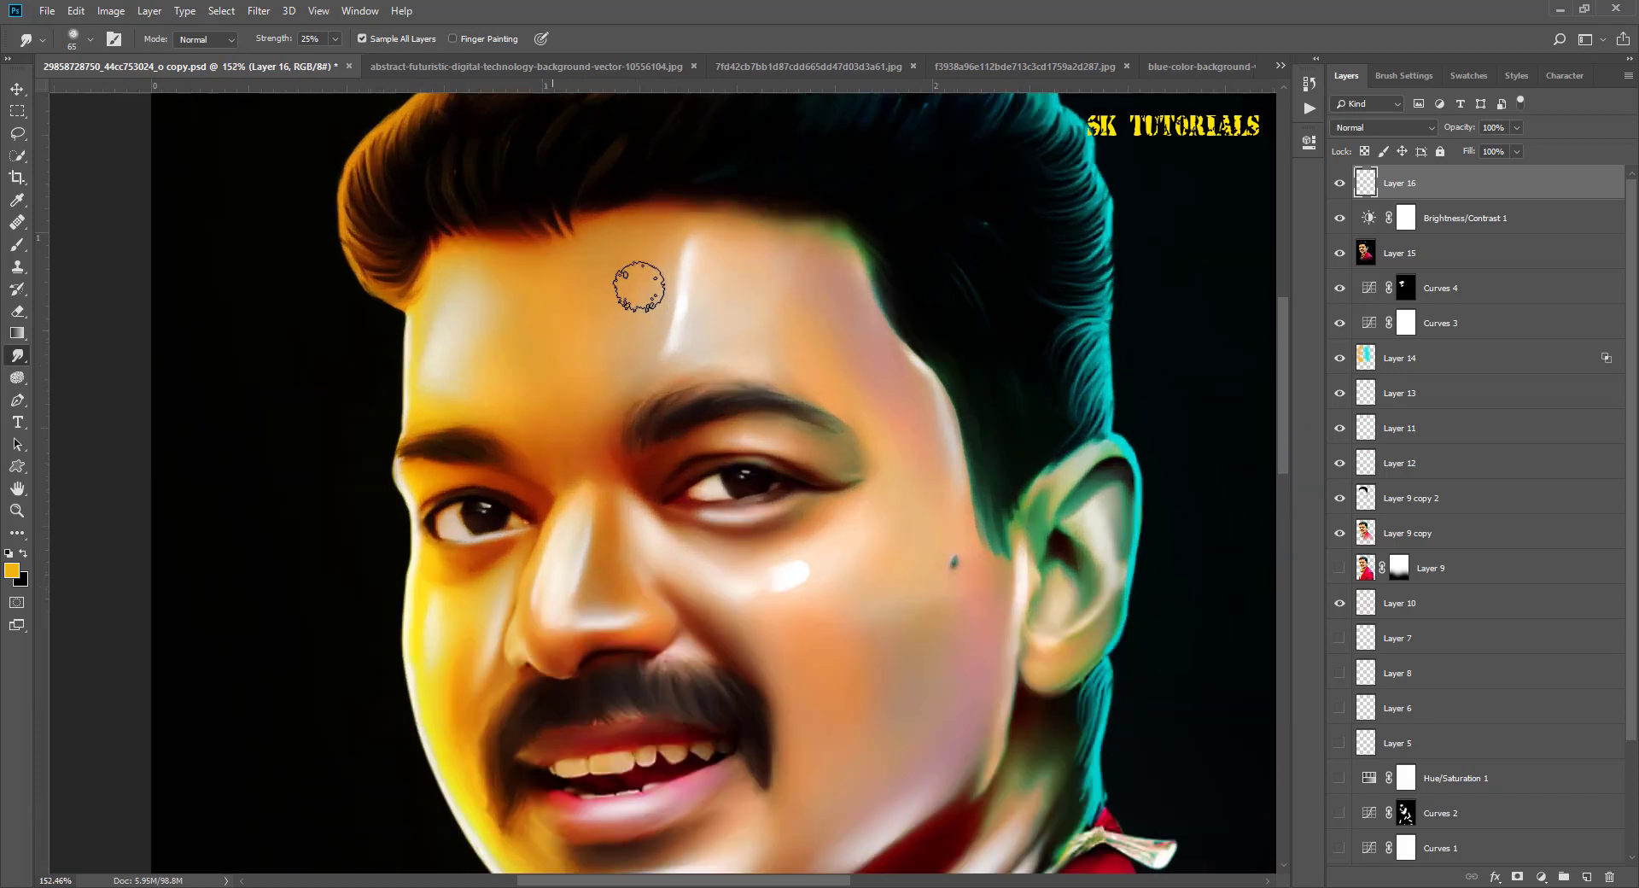
{"action": "mouse_move", "coordinate": [838, 269]}
{"action": "left_mouse_down"}
{"action": "mouse_move", "coordinate": [605, 225]}
{"action": "mouse_move", "coordinate": [542, 230]}
{"action": "mouse_move", "coordinate": [512, 271]}
{"action": "mouse_move", "coordinate": [525, 338]}
{"action": "left_mouse_up"}
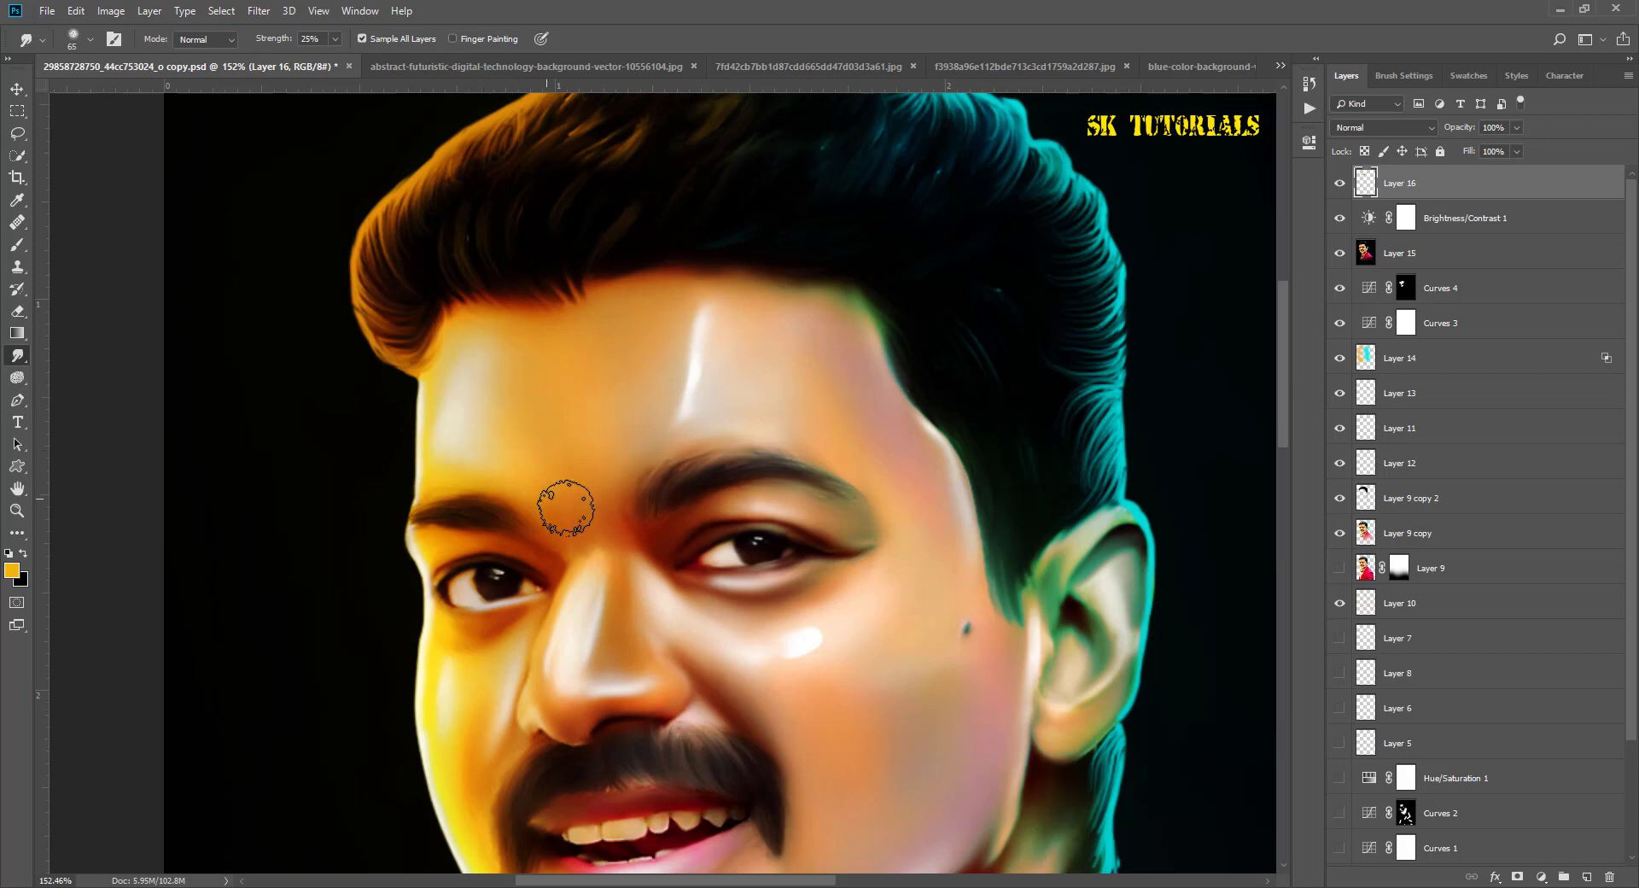
{"action": "scroll", "coordinate": [607, 453], "scroll_direction": "down", "scroll_amount": 2}
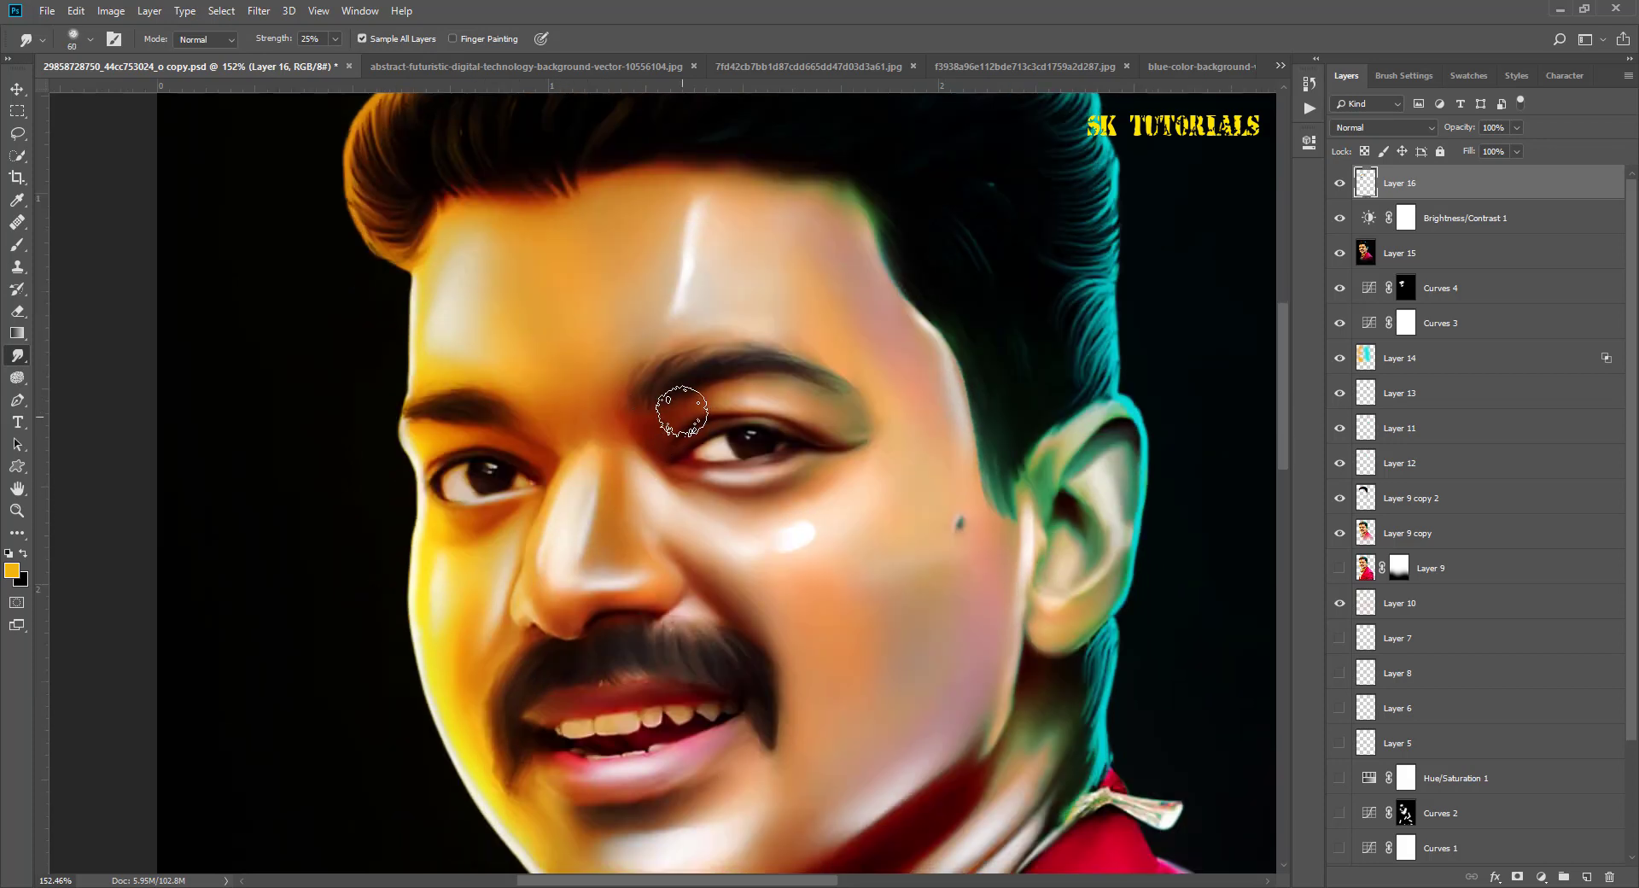
Step: Resize the smudge brush between 35 and 50 and soften the cheek highlight
{"action": "key", "text": "bracketleft"}
{"action": "key", "text": "bracketleft"}
{"action": "key", "text": "bracketleft"}
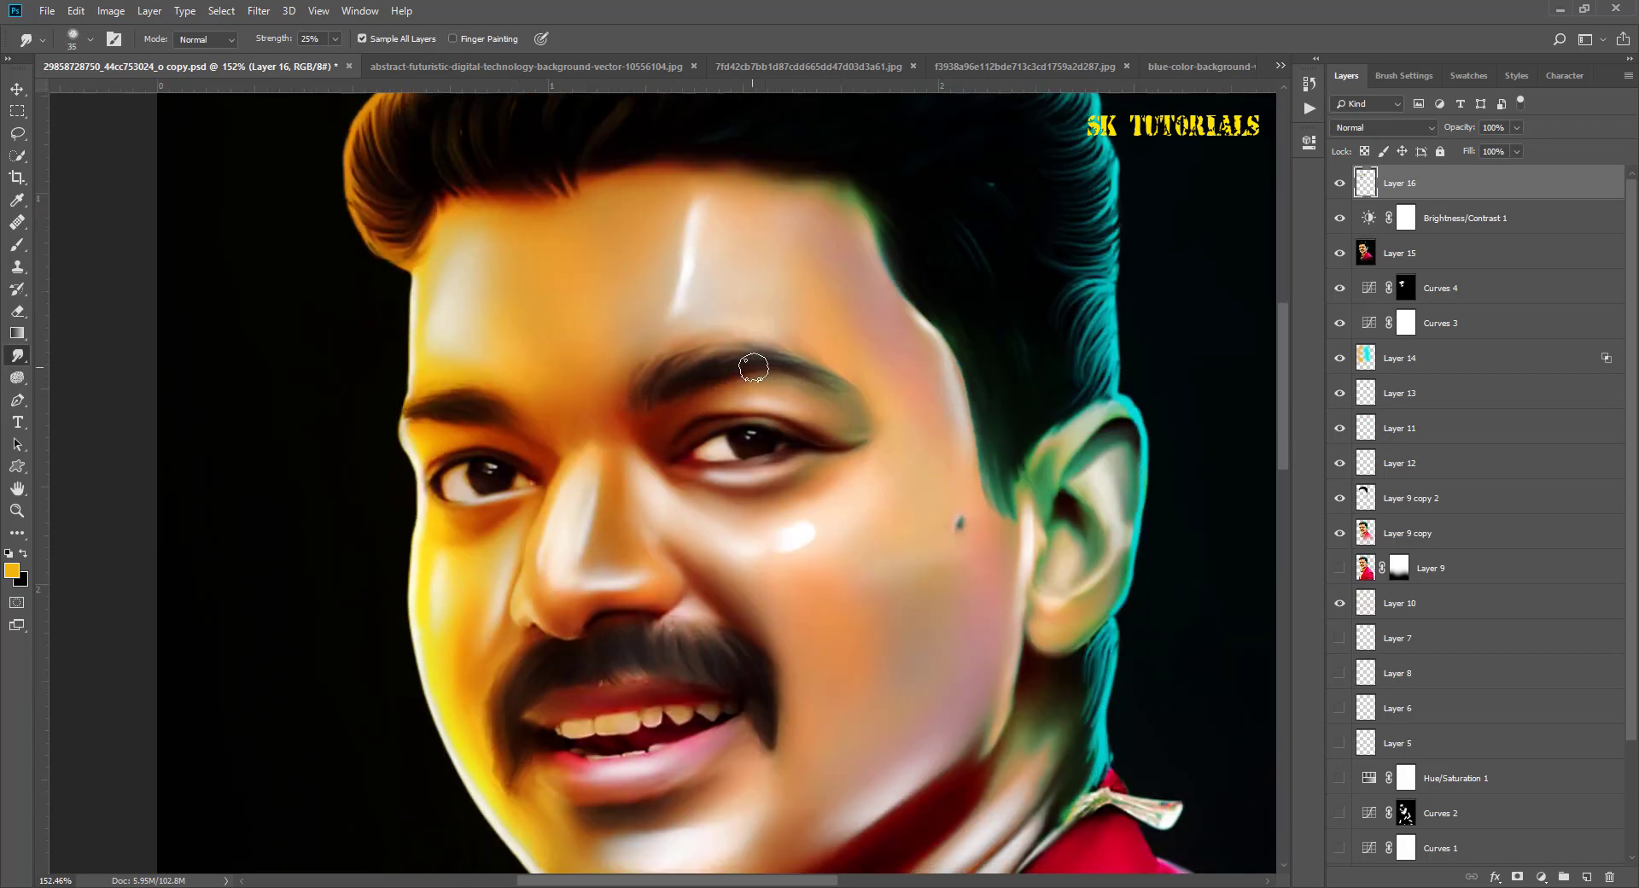
{"action": "key", "text": "bracketright"}
{"action": "key", "text": "bracketright"}
{"action": "key", "text": "bracketright"}
{"action": "key", "text": "bracketright"}
{"action": "key", "text": "bracketright"}
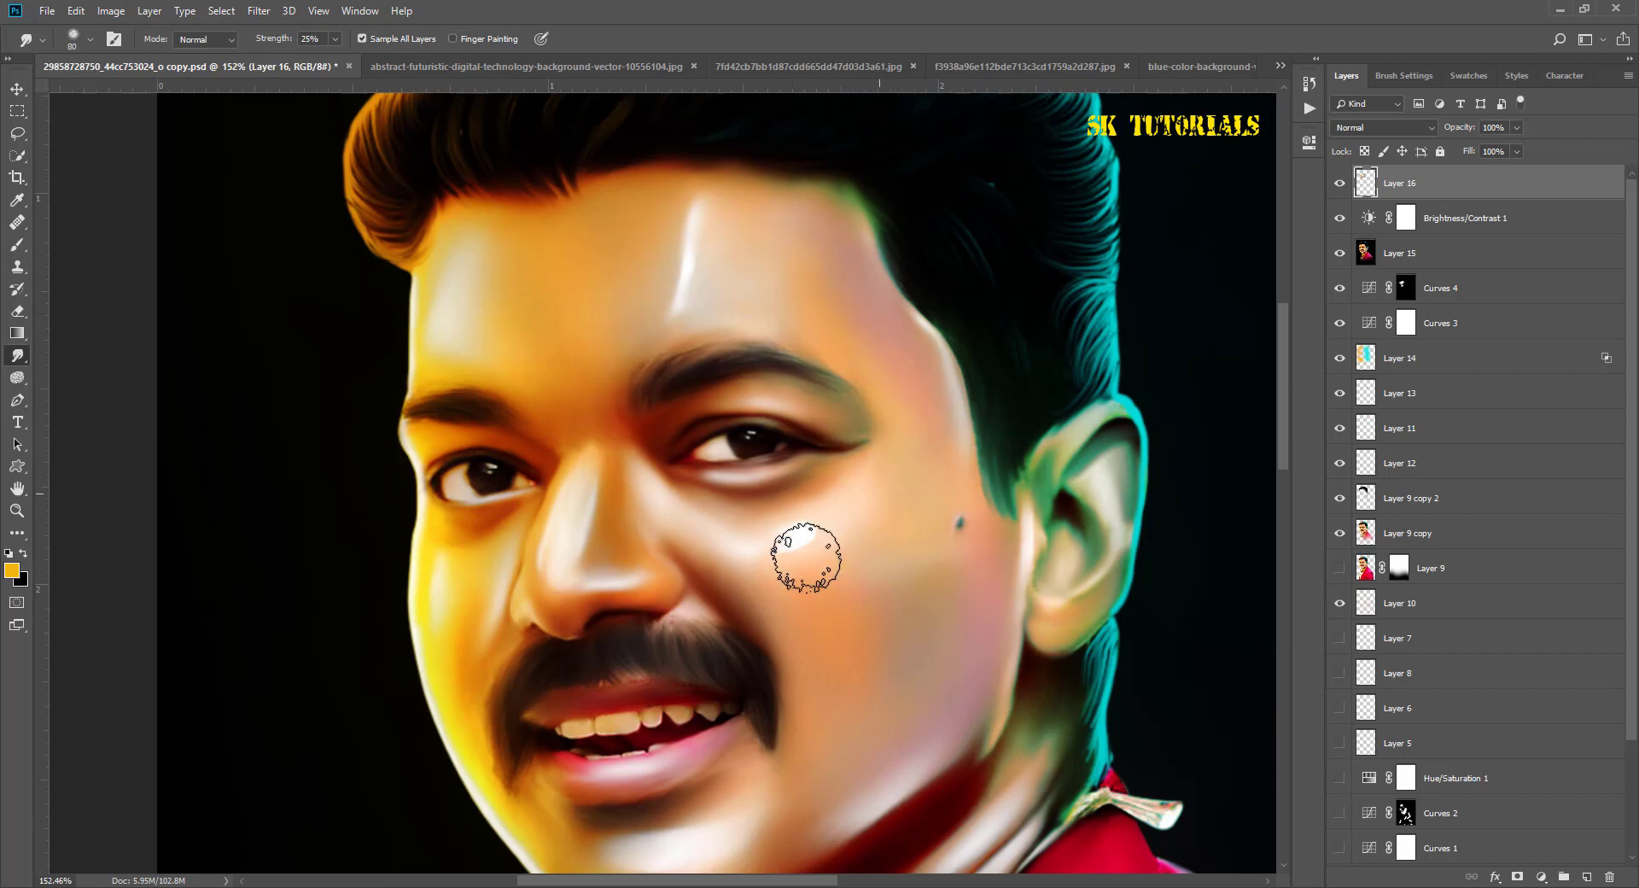
{"action": "mouse_move", "coordinate": [805, 556]}
{"action": "left_mouse_down"}
{"action": "mouse_move", "coordinate": [716, 526]}
{"action": "mouse_move", "coordinate": [732, 567]}
{"action": "left_mouse_up"}
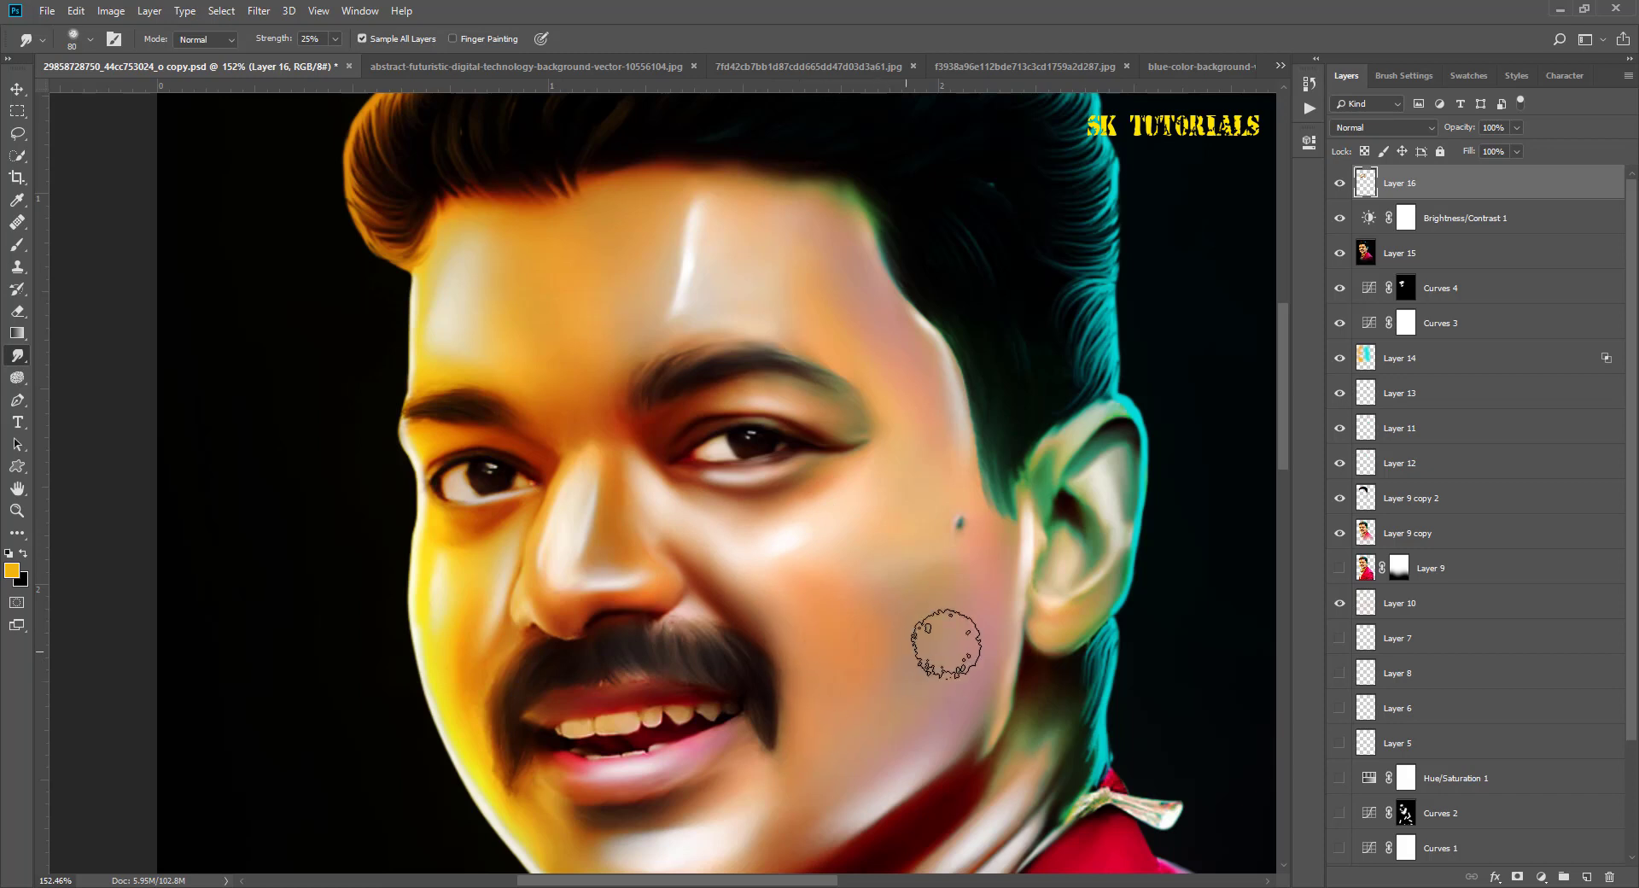
{"action": "left_click_drag", "start_coordinate": [950, 623], "coordinate": [995, 435]}
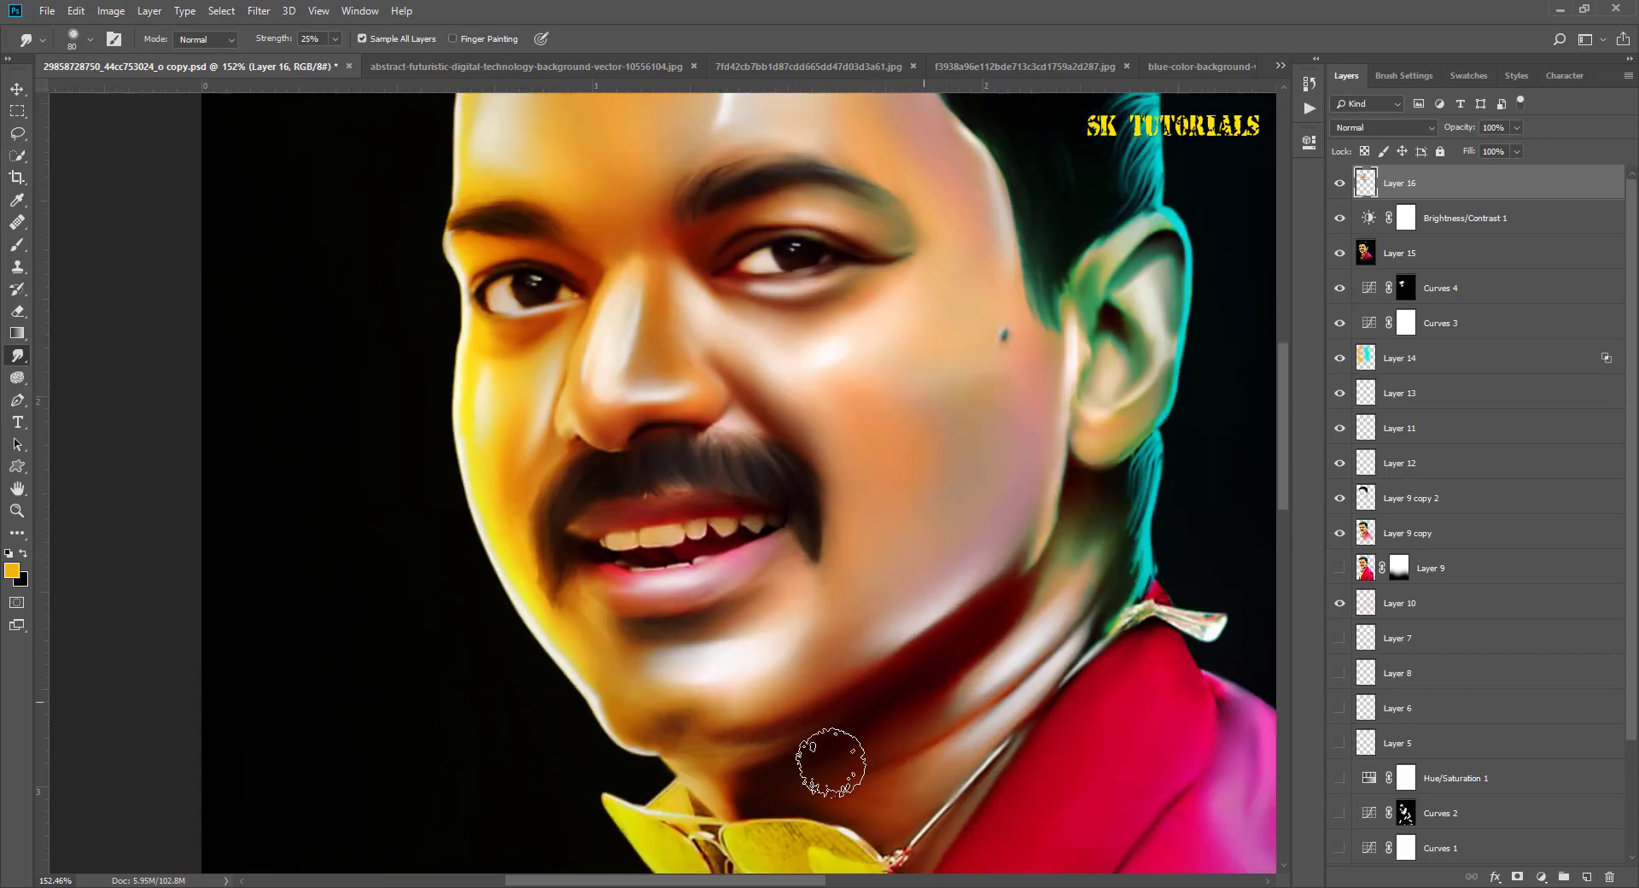
{"action": "key", "text": "bracketleft"}
{"action": "key", "text": "bracketleft"}
{"action": "key", "text": "bracketleft"}
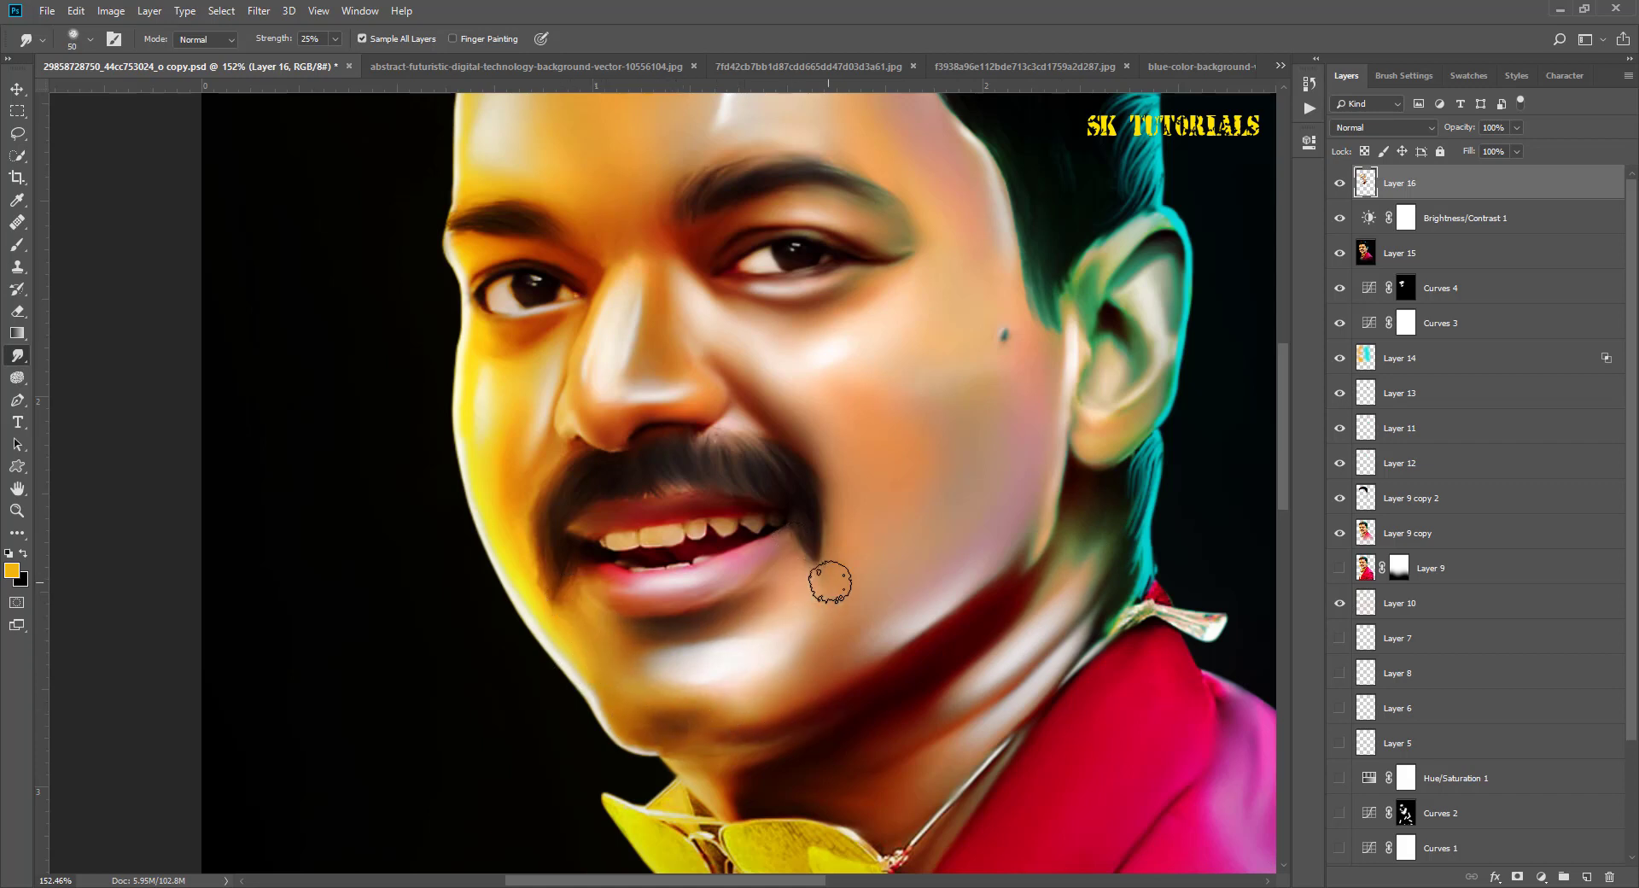
{"action": "scroll", "coordinate": [871, 521], "scroll_direction": "up", "scroll_amount": 3}
{"action": "scroll", "coordinate": [897, 522], "scroll_direction": "left", "scroll_amount": 4}
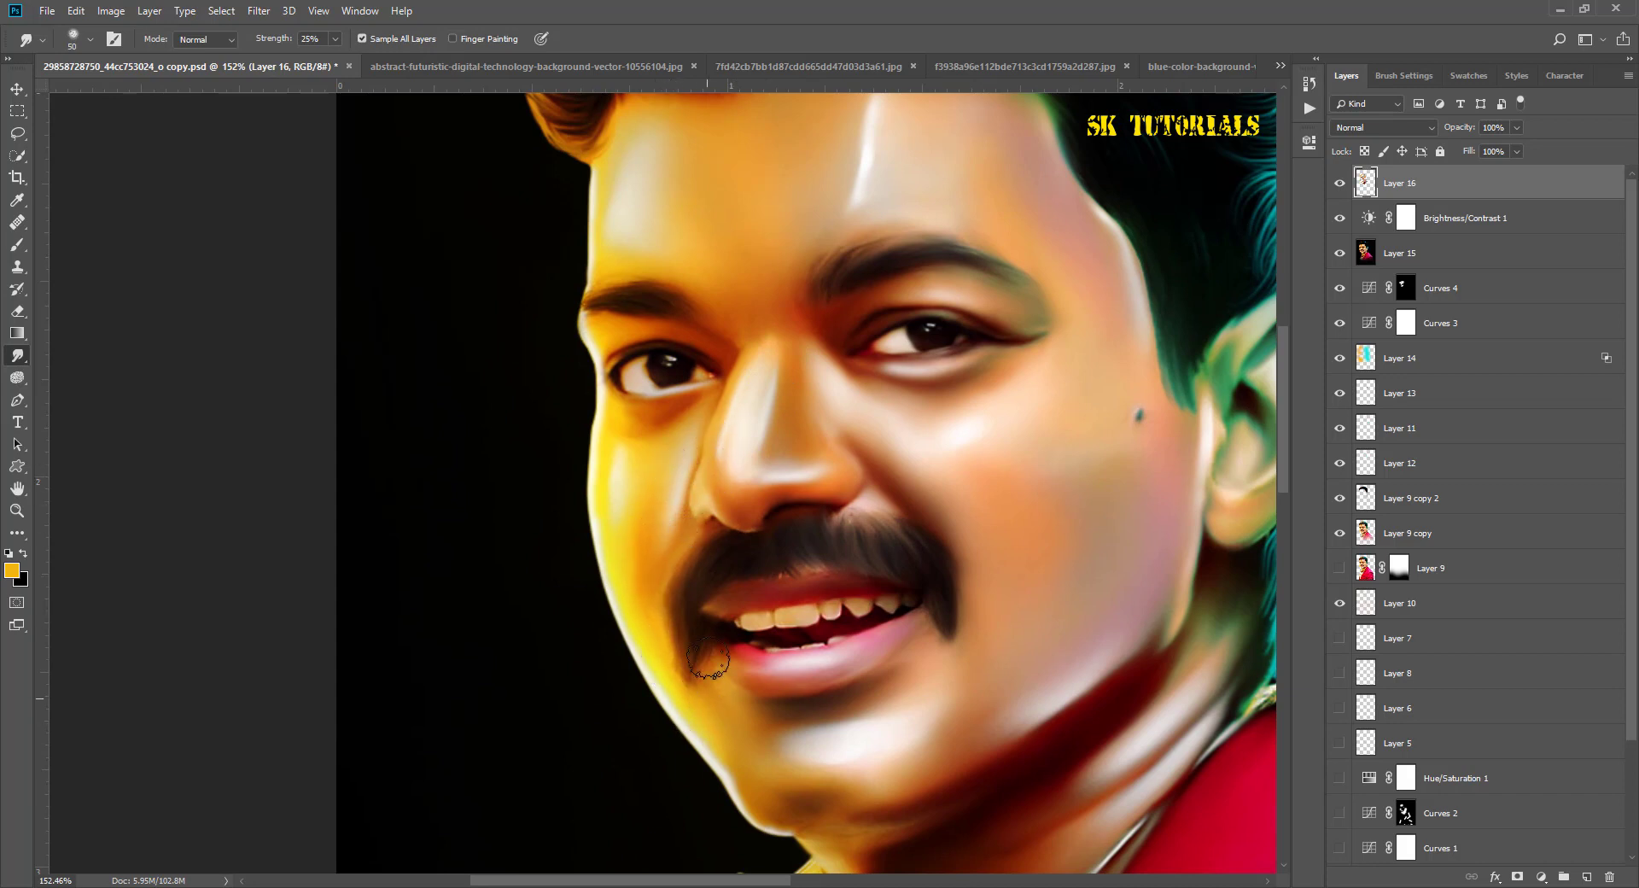
{"action": "key", "text": "bracketleft"}
{"action": "key", "text": "bracketleft"}
{"action": "key", "text": "bracketleft"}
{"action": "scroll", "coordinate": [746, 384], "scroll_direction": "up", "scroll_amount": 1}
{"action": "scroll", "coordinate": [746, 383], "scroll_direction": "left", "scroll_amount": 2}
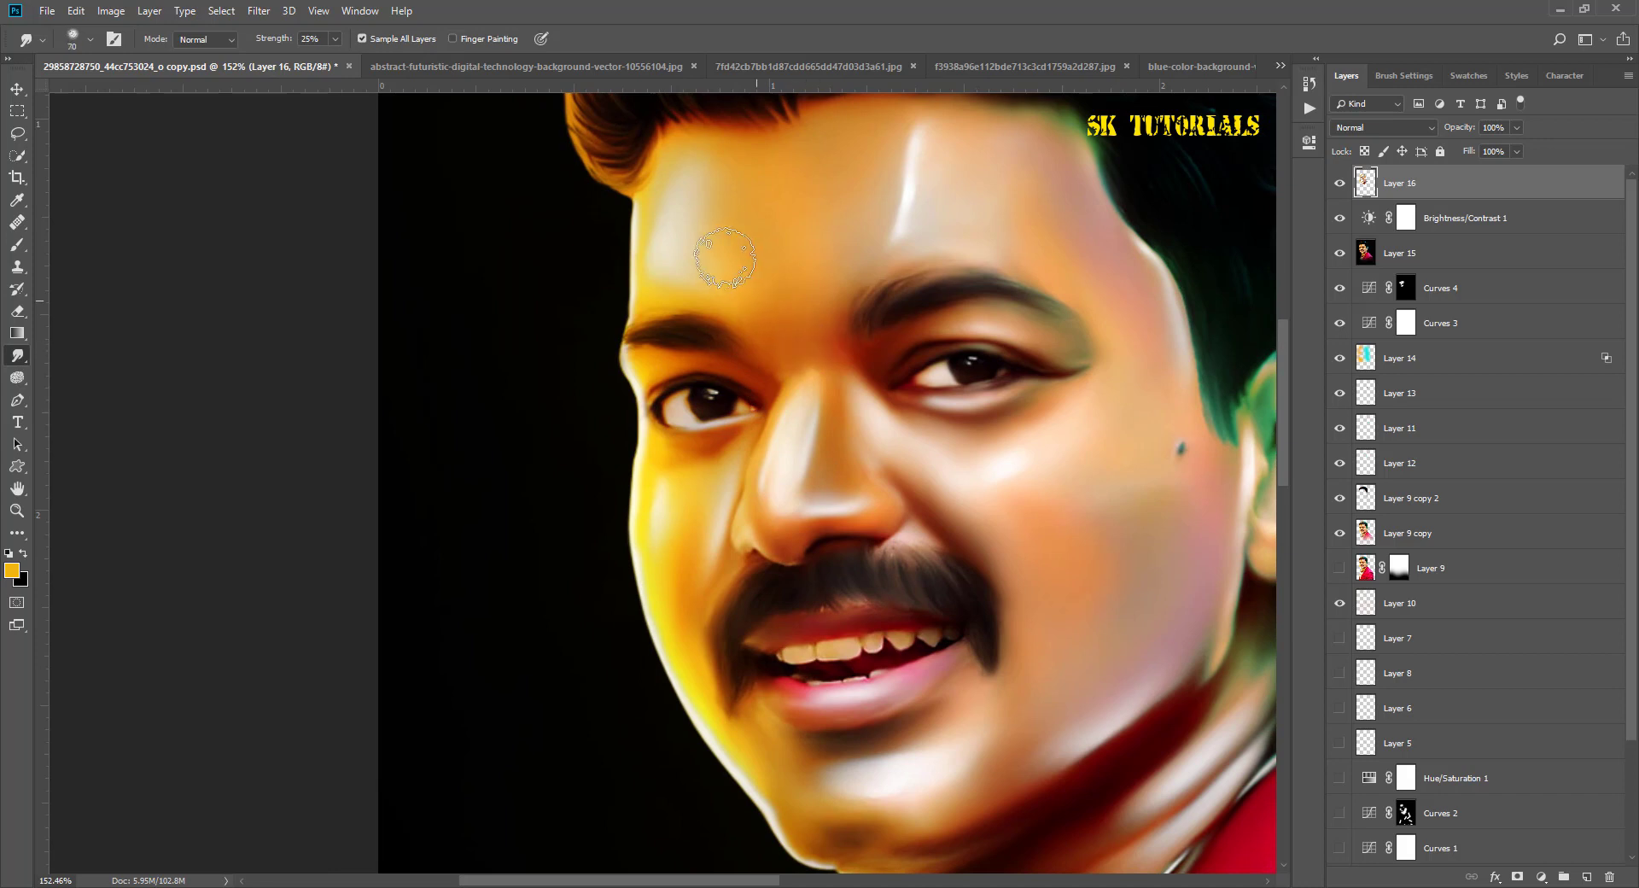
{"action": "mouse_move", "coordinate": [867, 206]}
{"action": "left_mouse_down"}
{"action": "mouse_move", "coordinate": [819, 321]}
{"action": "mouse_move", "coordinate": [933, 310]}
{"action": "left_mouse_up"}
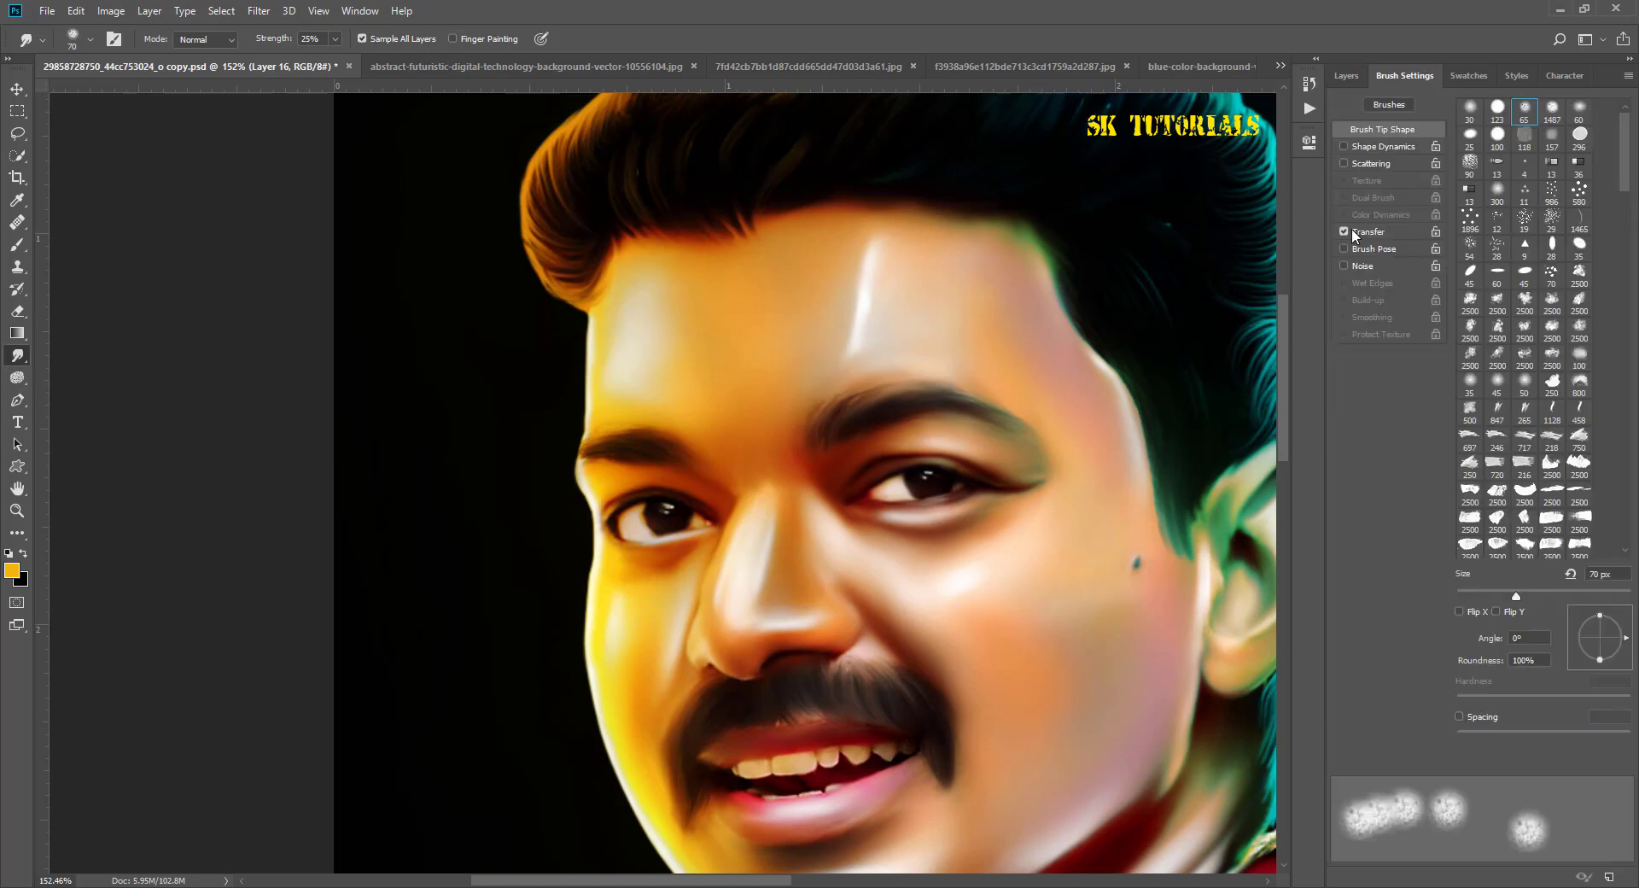
Step: Smudge the forehead highlight into the skin and enlarge the brush to 80 px
{"action": "mouse_move", "coordinate": [875, 322]}
{"action": "left_mouse_down"}
{"action": "mouse_move", "coordinate": [914, 256]}
{"action": "mouse_move", "coordinate": [915, 337]}
{"action": "mouse_move", "coordinate": [879, 307]}
{"action": "mouse_move", "coordinate": [899, 271]}
{"action": "mouse_move", "coordinate": [944, 330]}
{"action": "mouse_move", "coordinate": [886, 350]}
{"action": "mouse_move", "coordinate": [966, 336]}
{"action": "mouse_move", "coordinate": [914, 282]}
{"action": "mouse_move", "coordinate": [812, 362]}
{"action": "mouse_move", "coordinate": [835, 322]}
{"action": "mouse_move", "coordinate": [882, 311]}
{"action": "mouse_move", "coordinate": [811, 337]}
{"action": "left_mouse_up"}
{"action": "scroll", "coordinate": [812, 324], "scroll_direction": "down", "scroll_amount": 3}
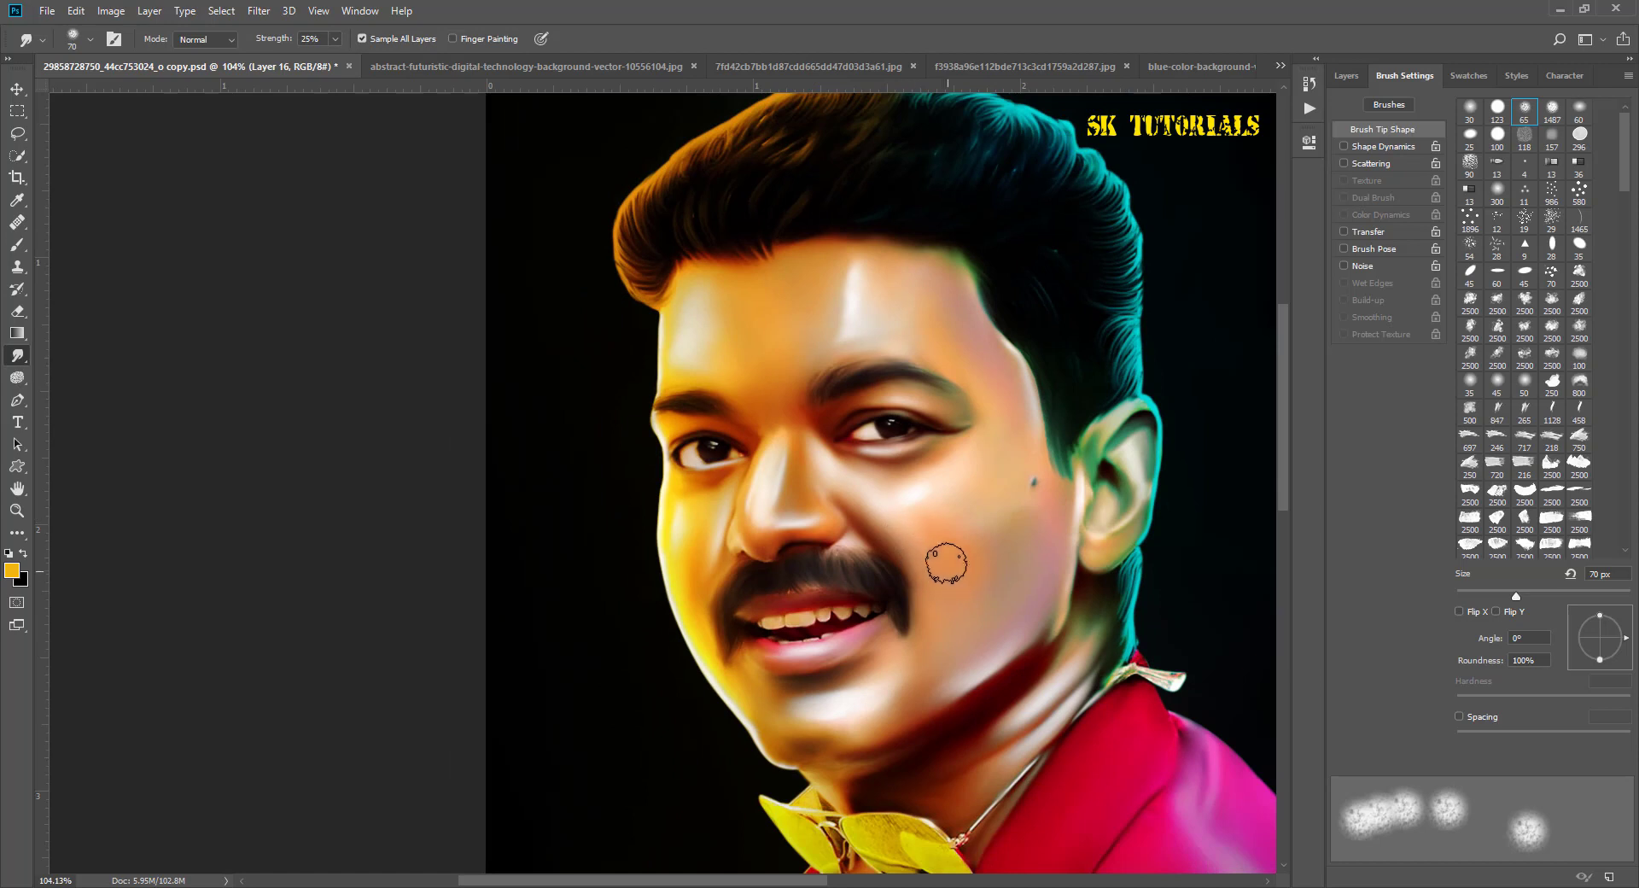
{"action": "key", "text": "bracketright"}
{"action": "key", "text": "bracketright"}
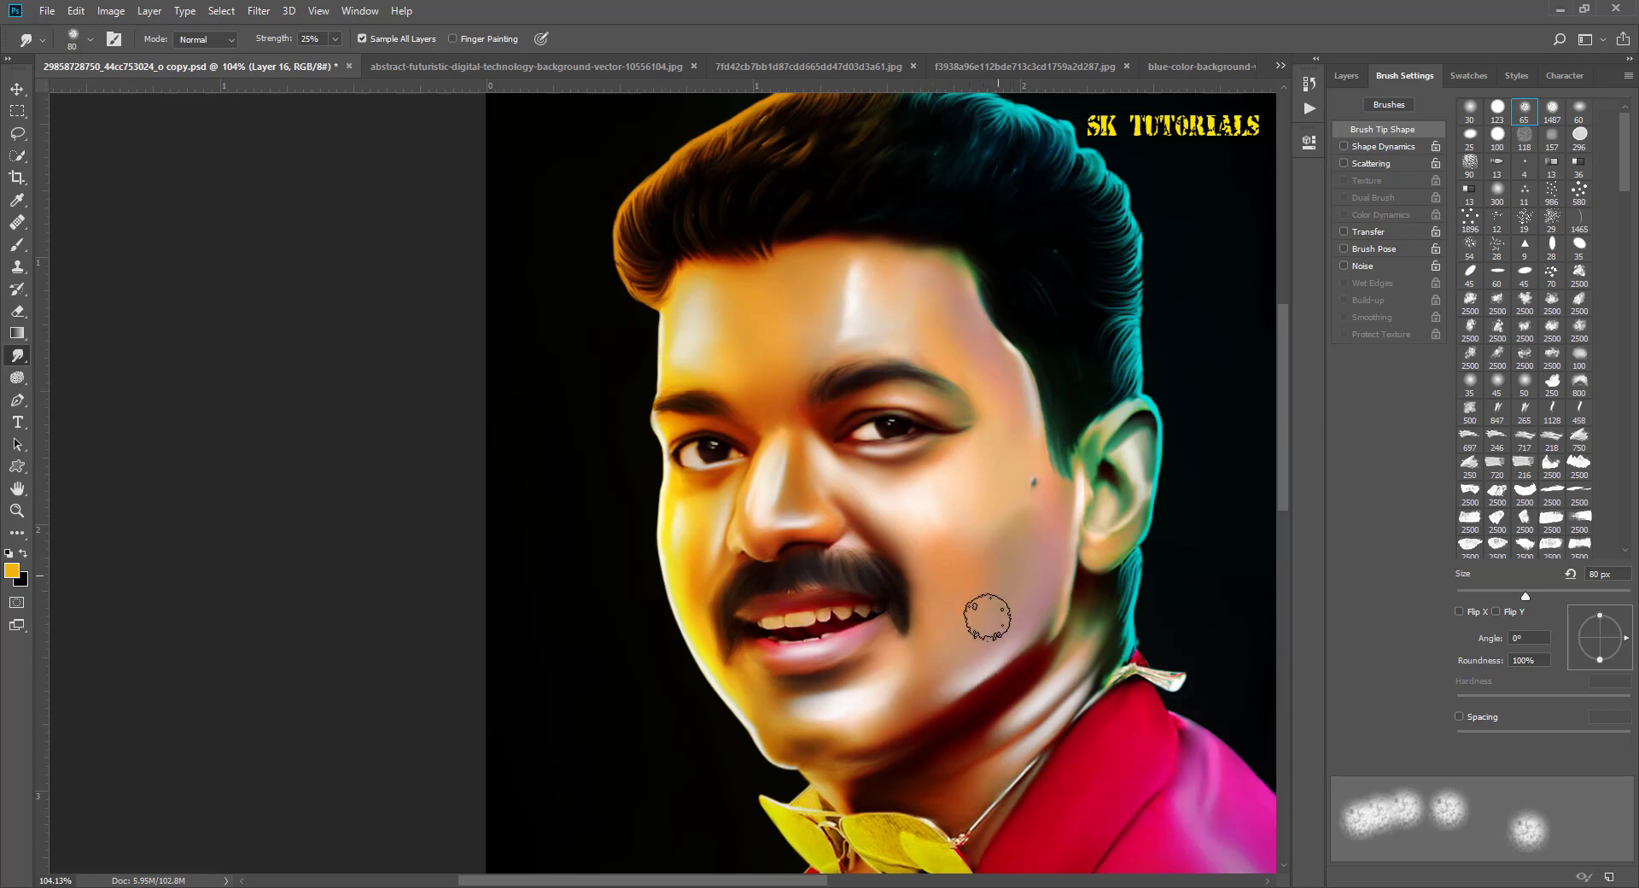
{"action": "scroll", "coordinate": [942, 418], "scroll_direction": "down", "scroll_amount": 4}
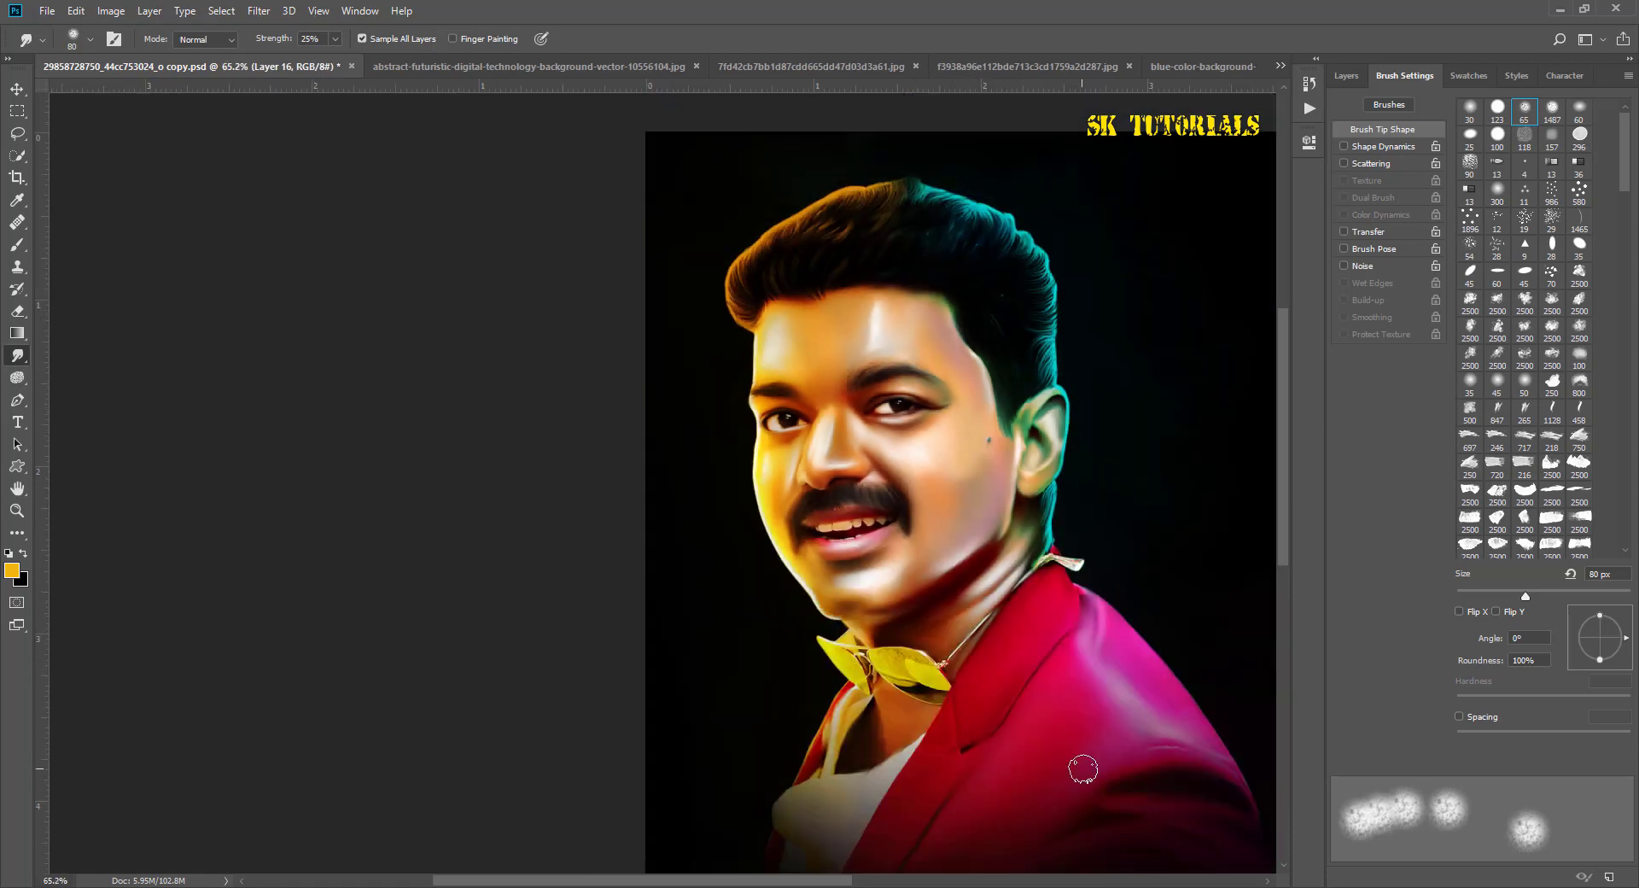
{"action": "scroll", "coordinate": [330, 128], "scroll_direction": "up", "scroll_amount": 2}
Step: Return to the Move tool and restore the Layers panel, dismissing the adjustment list
{"action": "left_click", "coordinate": [28, 95]}
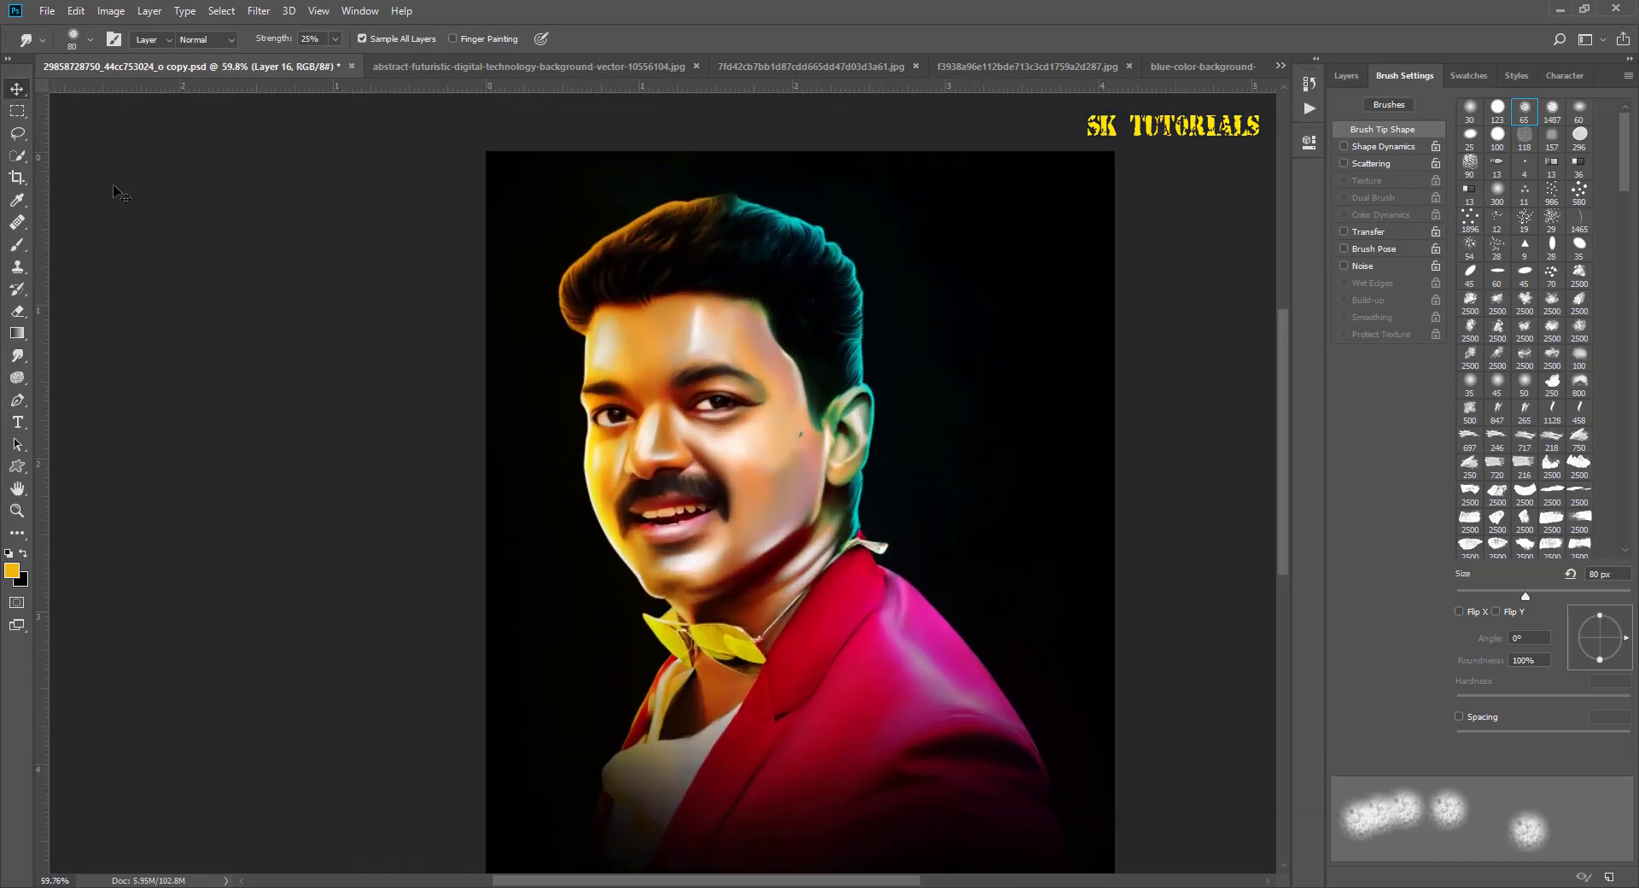
{"action": "left_click", "coordinate": [1345, 79]}
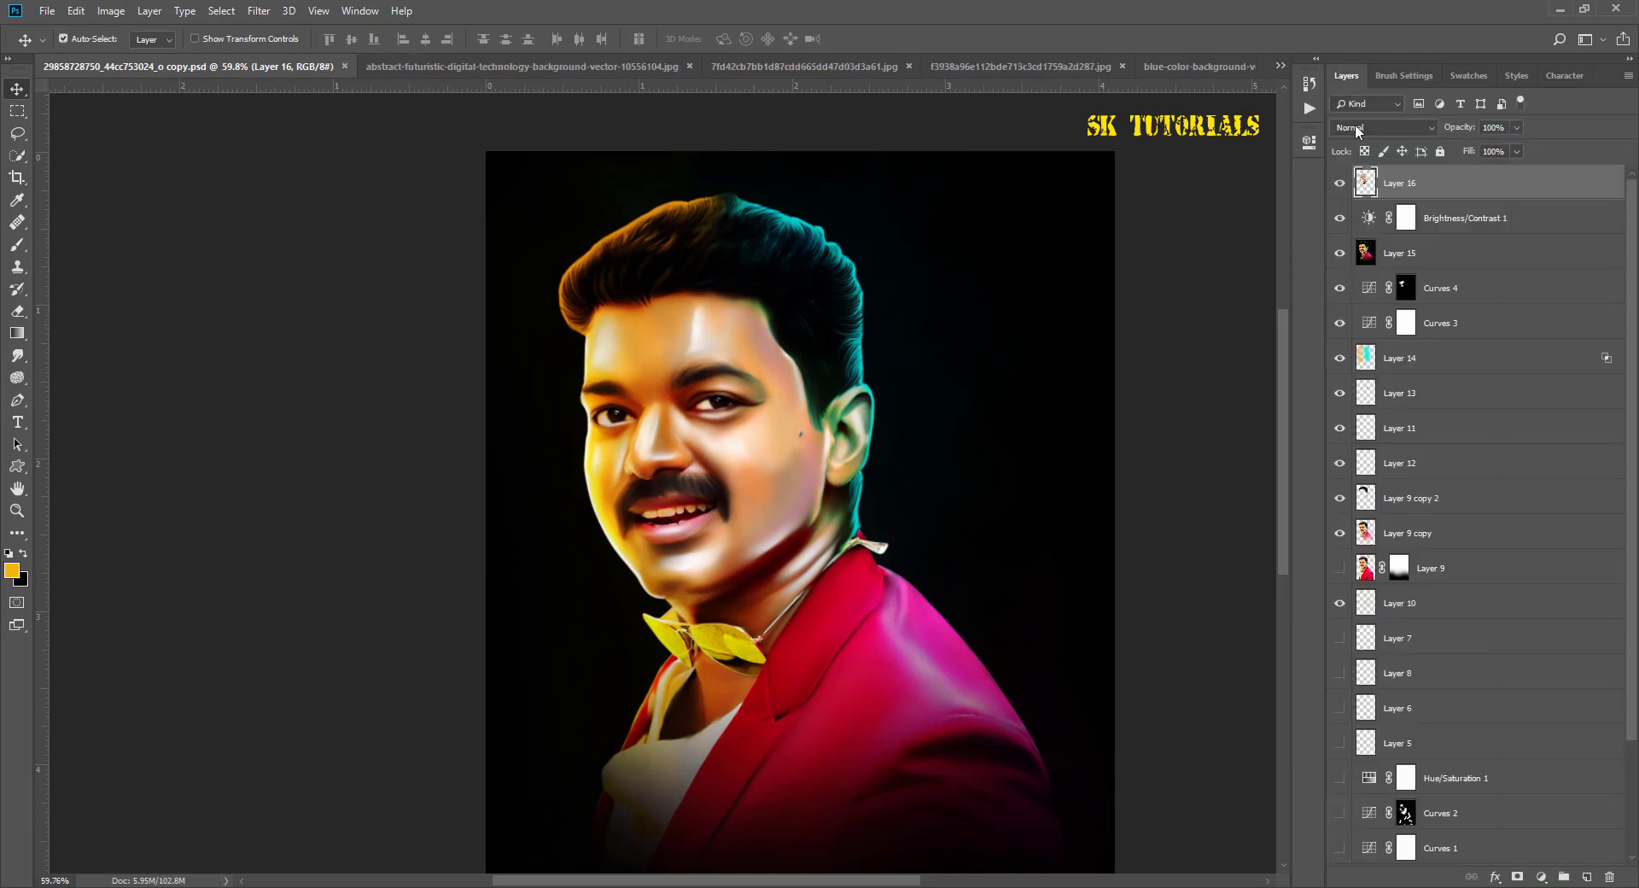
{"action": "left_click", "coordinate": [1541, 877]}
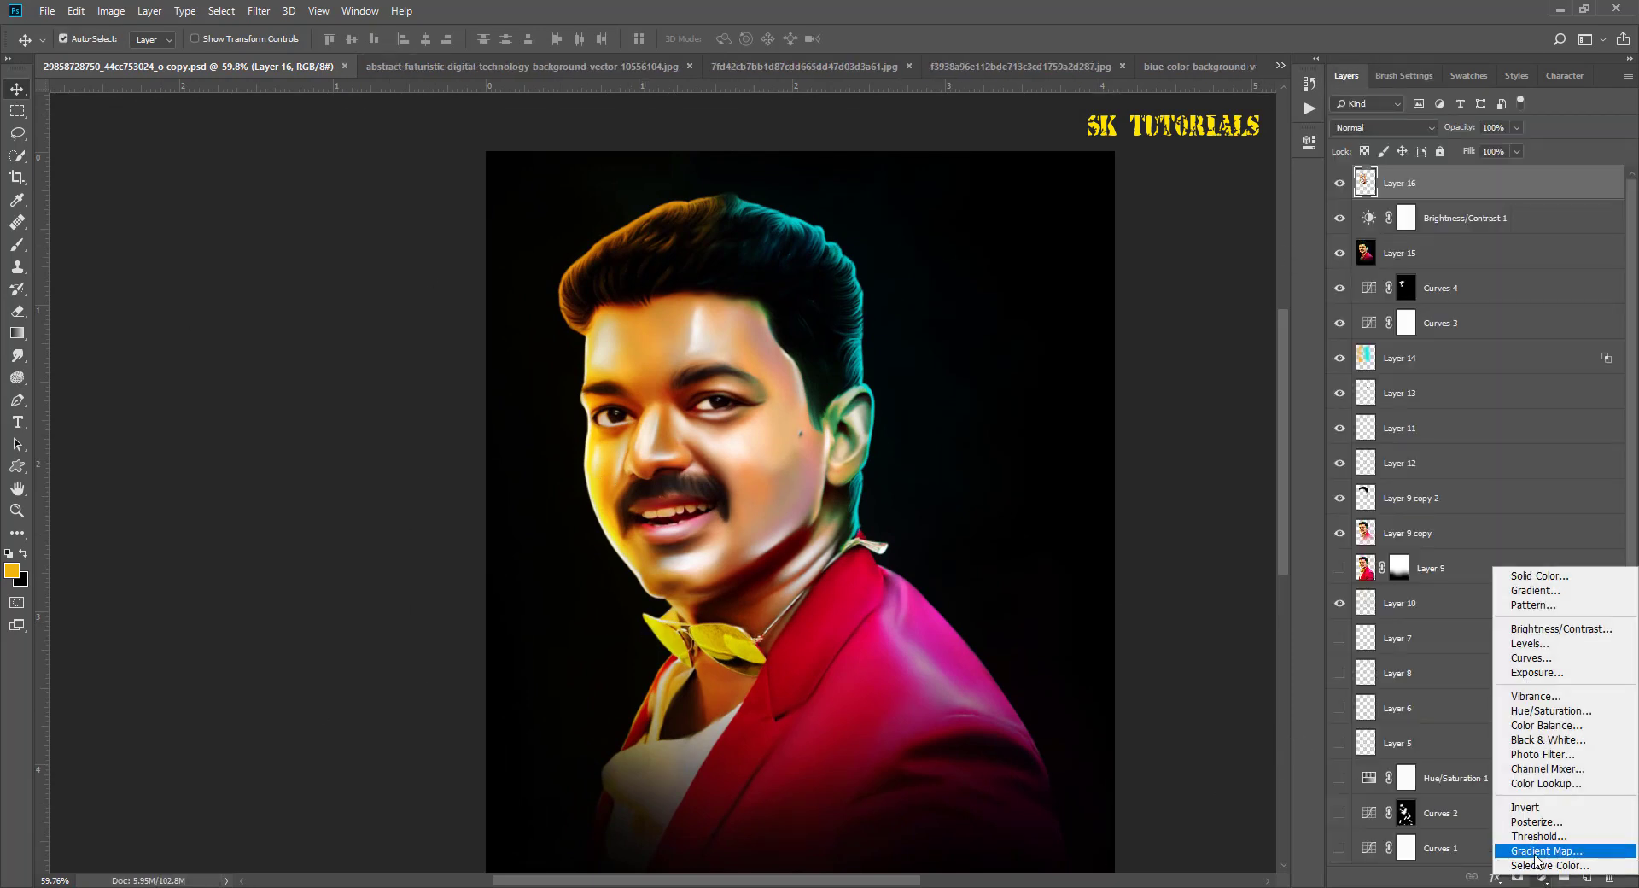
{"action": "key", "text": "Escape"}
{"action": "left_click", "coordinate": [1340, 254]}
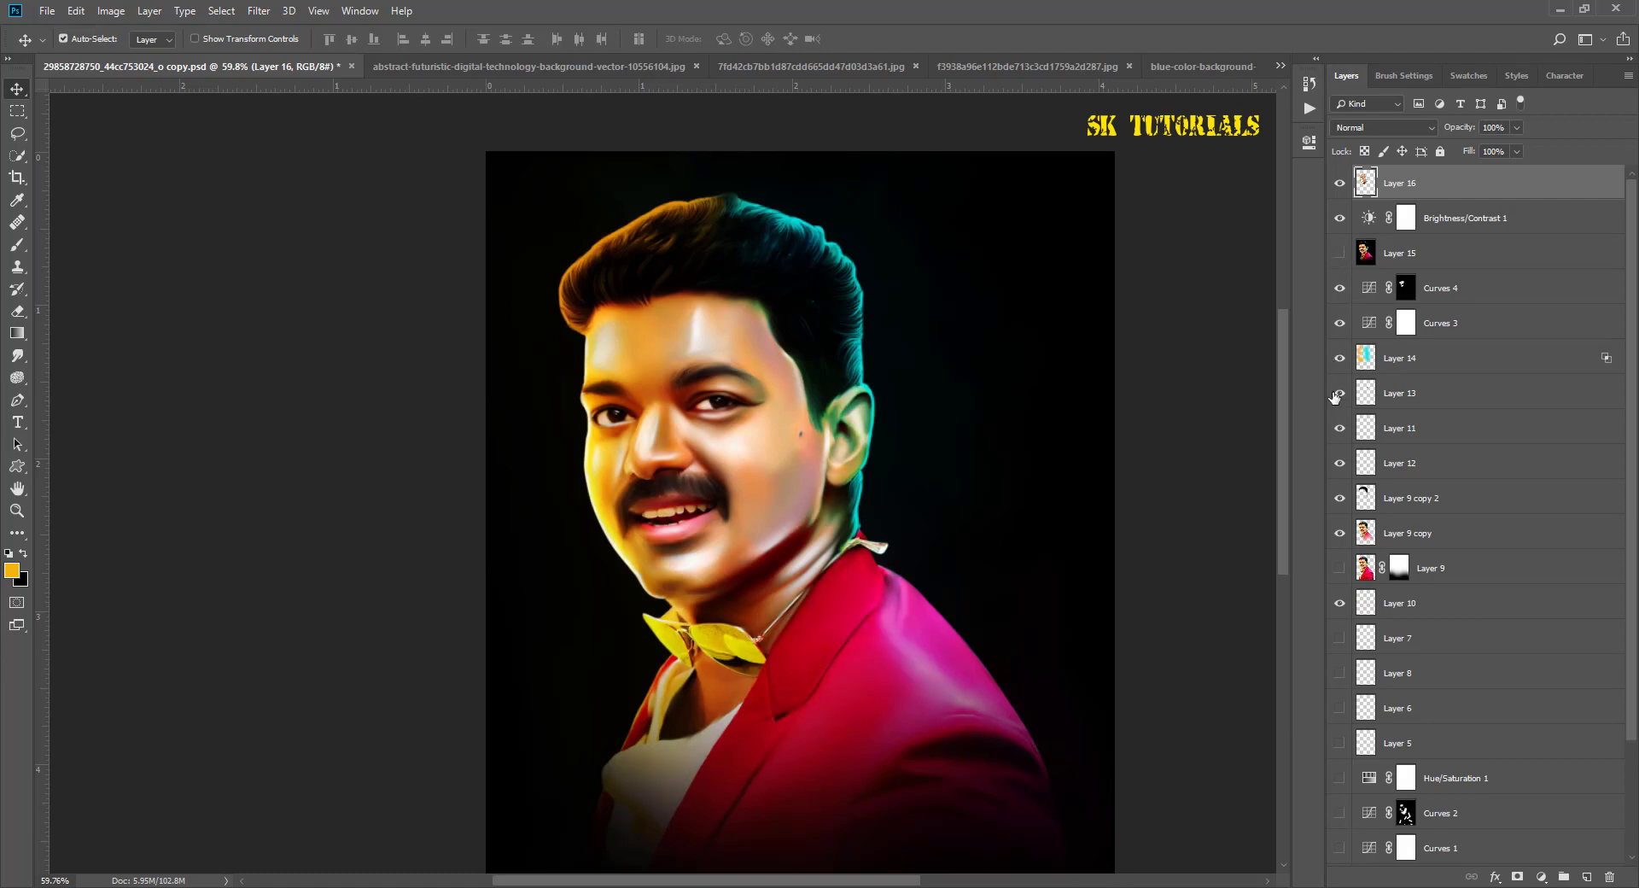
Step: Compare Layers 11 and 10, then place Layer 10 directly beneath Brightness/Contrast 1
{"action": "left_click", "coordinate": [1339, 428]}
{"action": "left_click", "coordinate": [1340, 427]}
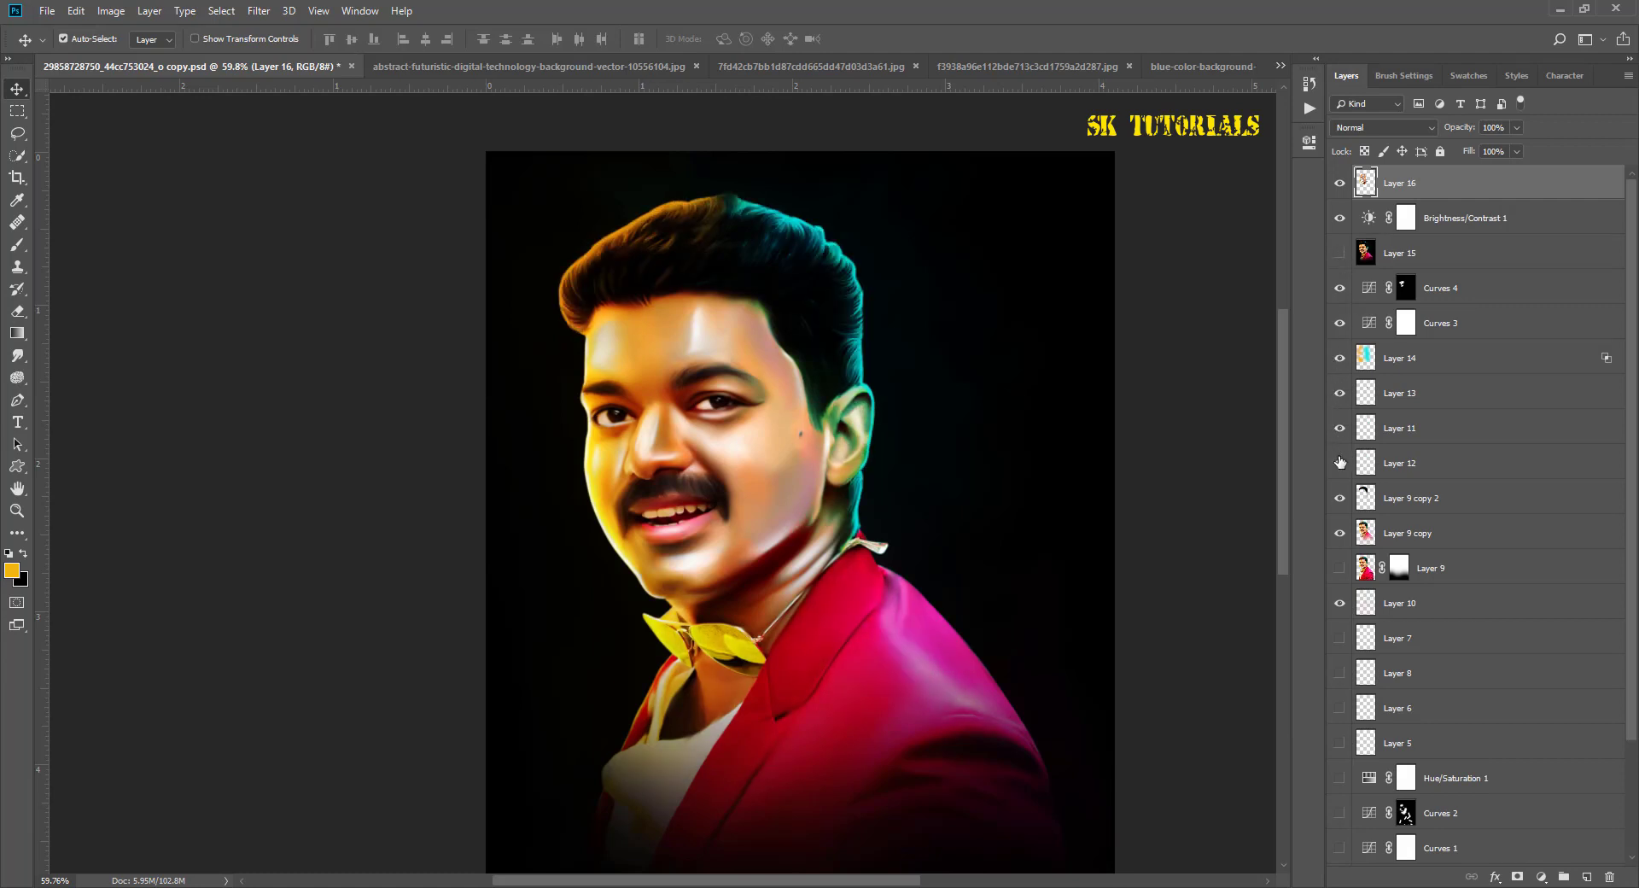
{"action": "left_click", "coordinate": [1339, 602]}
{"action": "left_click", "coordinate": [1340, 602]}
{"action": "mouse_move", "coordinate": [1400, 602]}
{"action": "left_mouse_down"}
{"action": "mouse_move", "coordinate": [1433, 551]}
{"action": "mouse_move", "coordinate": [1405, 203]}
{"action": "left_mouse_up"}
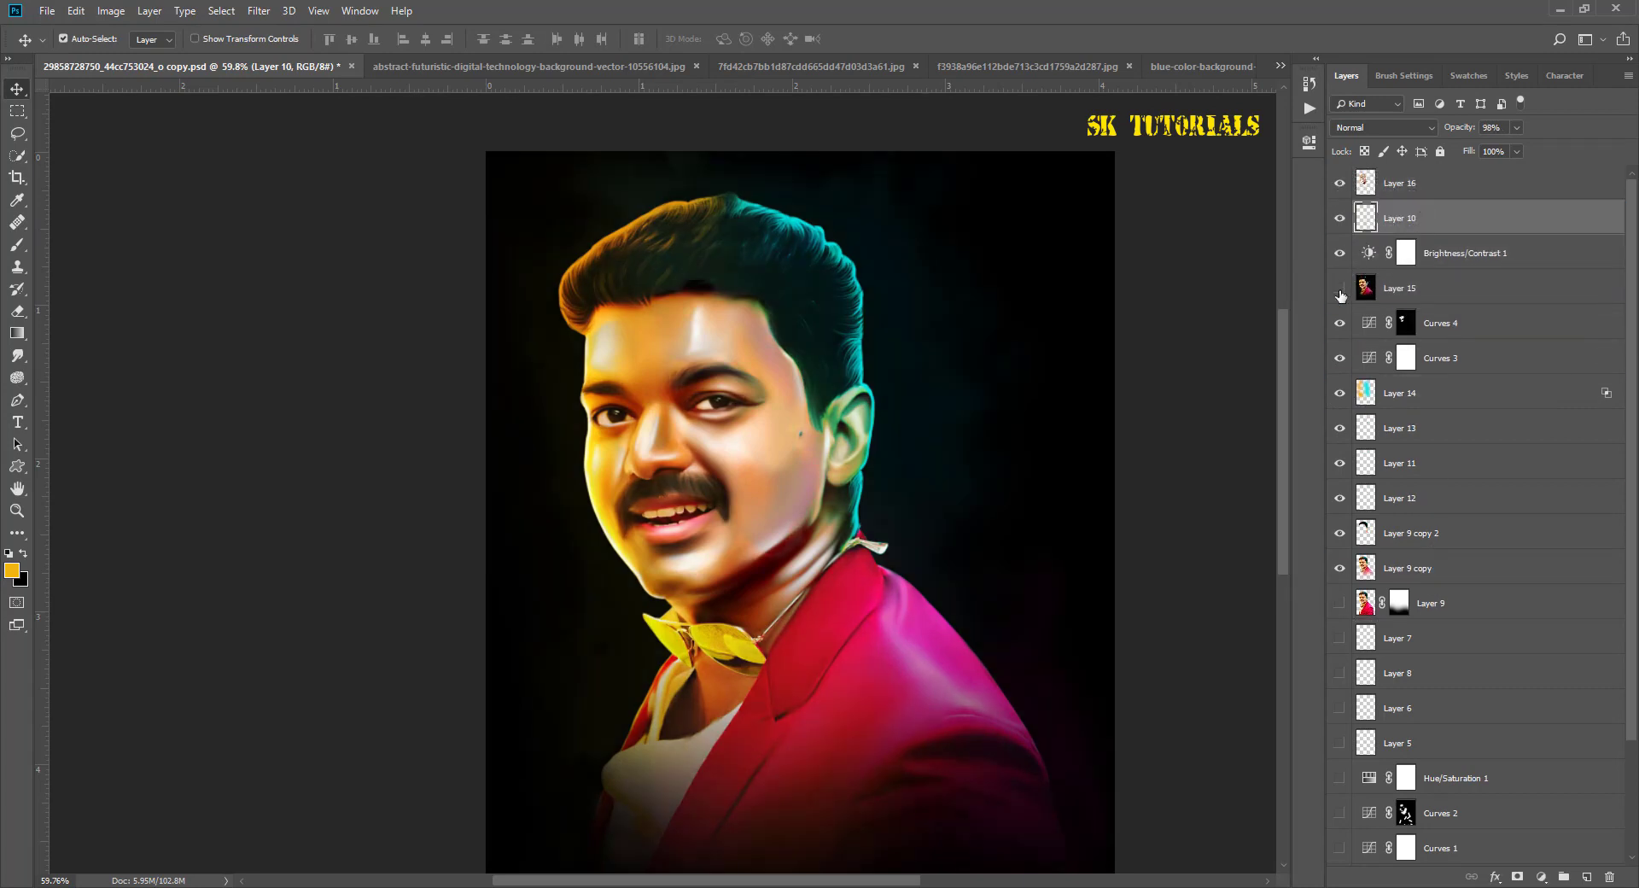
{"action": "left_click", "coordinate": [1339, 289]}
{"action": "left_click", "coordinate": [1339, 218]}
{"action": "left_click", "coordinate": [1340, 219]}
{"action": "left_click", "coordinate": [1339, 219]}
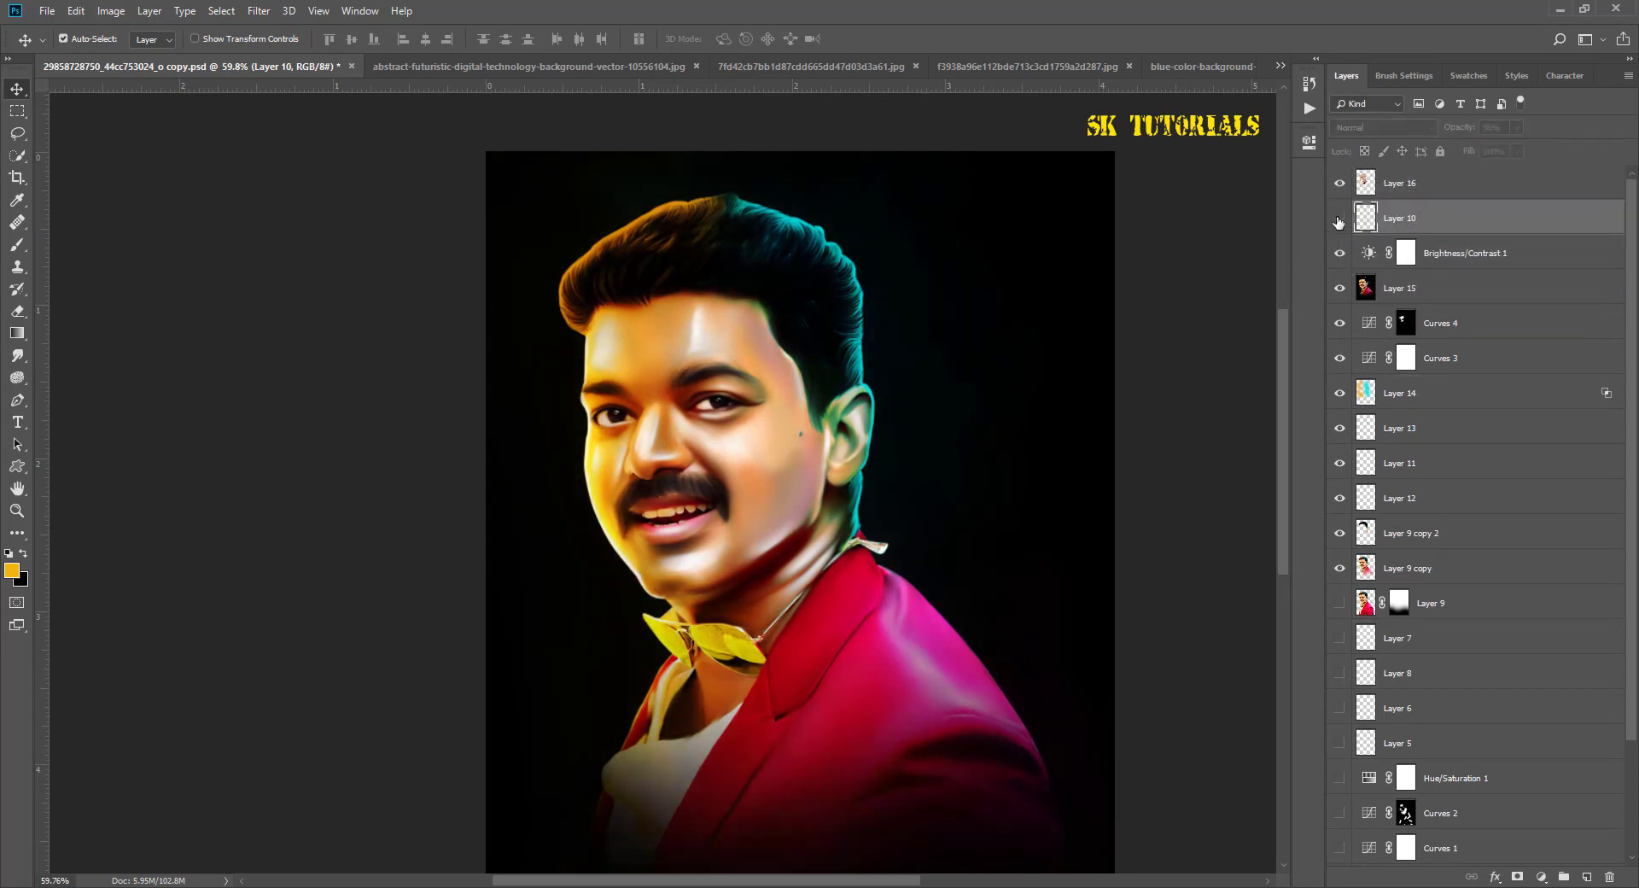
{"action": "left_click", "coordinate": [1339, 218]}
{"action": "left_click_drag", "start_coordinate": [1404, 224], "coordinate": [1413, 267]}
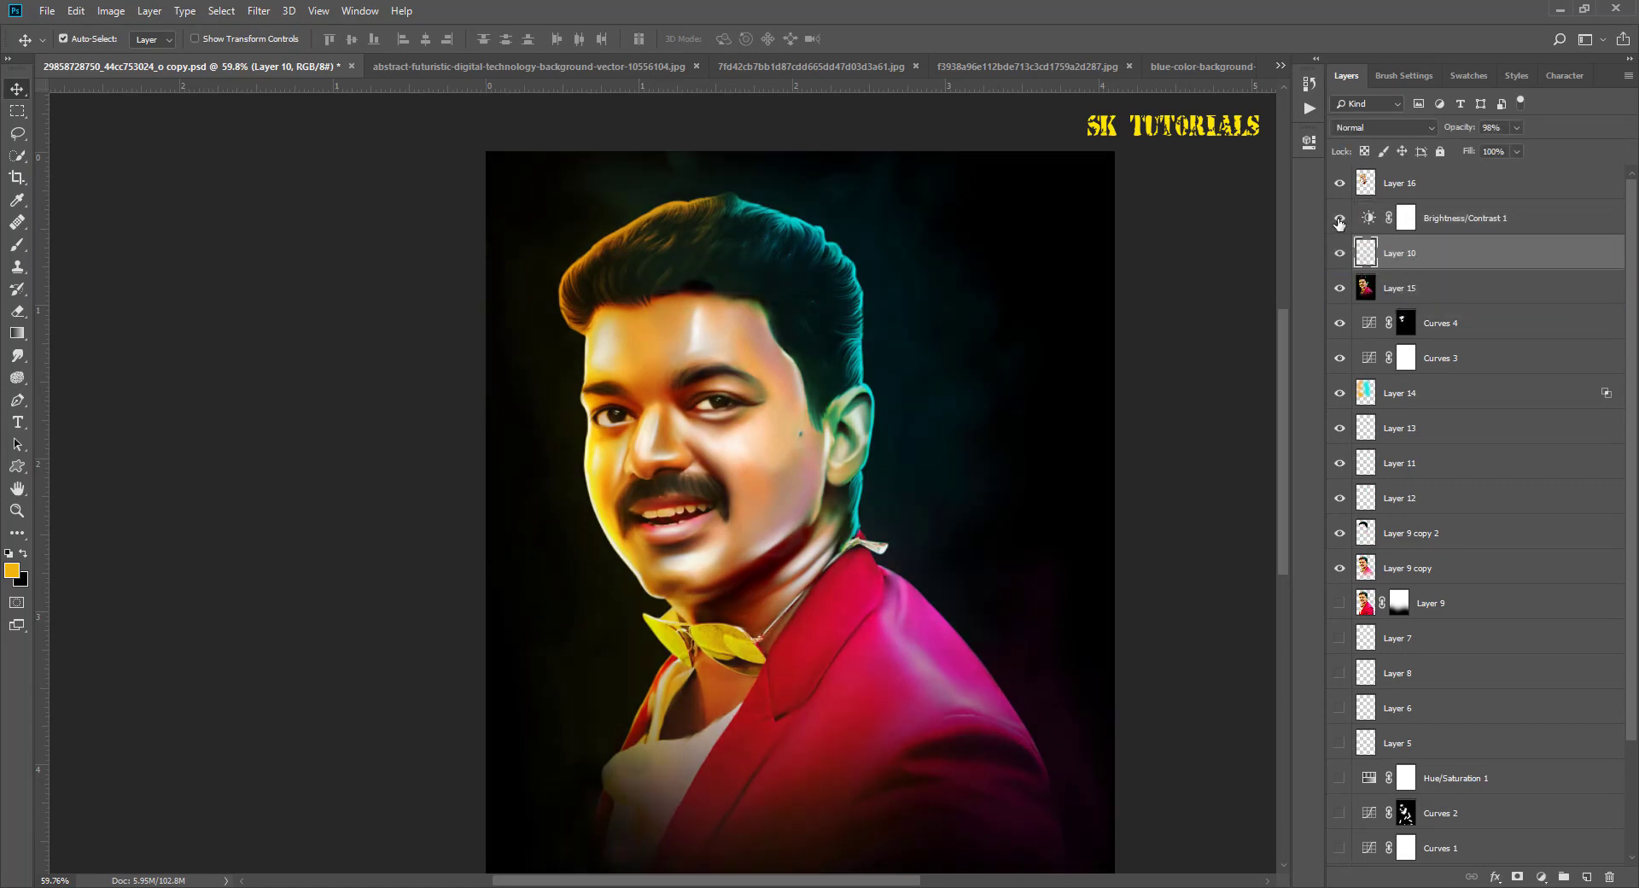
Step: Erase parts of Layer 10 with a 400 px eraser, then select Layer 16 and save
{"action": "key", "text": "e"}
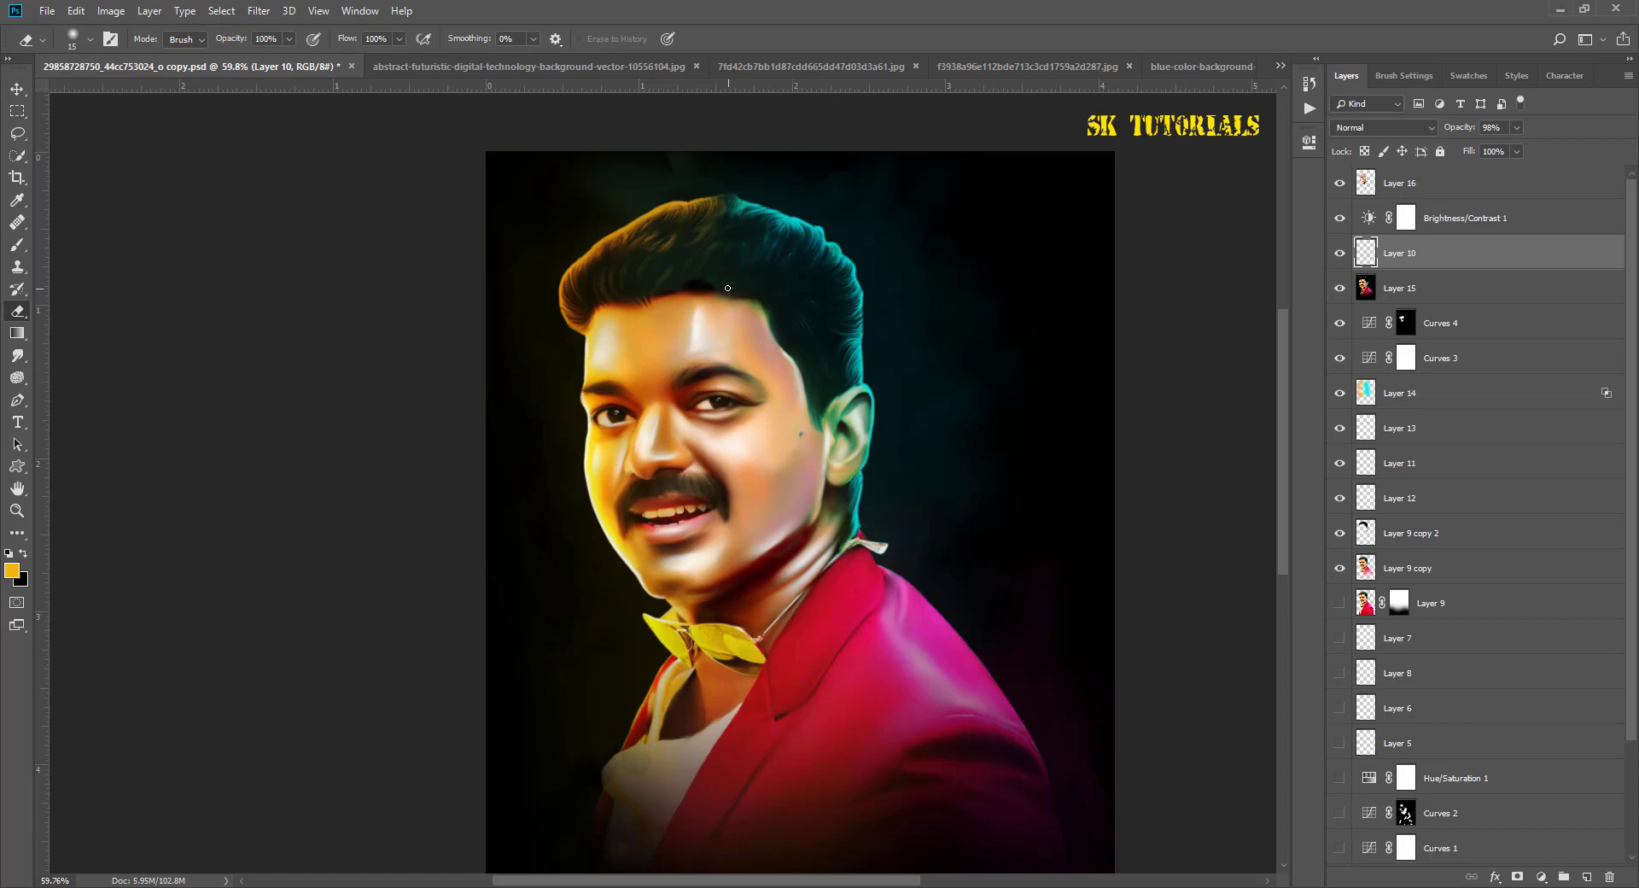
{"action": "key", "text": "bracketright"}
{"action": "key", "text": "bracketright"}
{"action": "key", "text": "bracketright"}
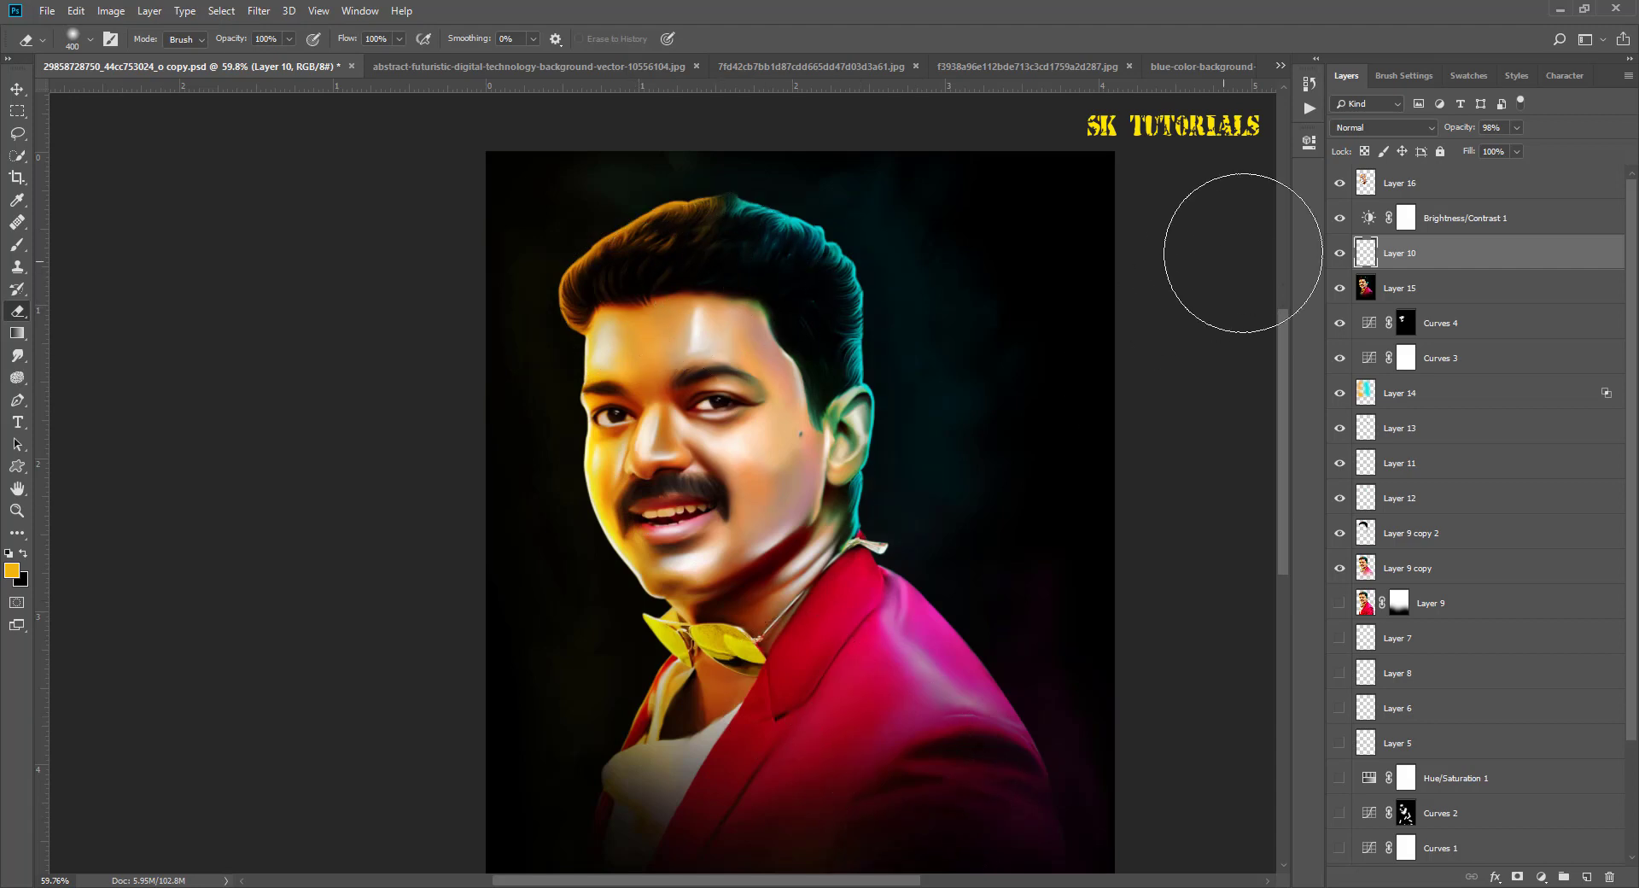
{"action": "left_click", "coordinate": [1339, 254]}
{"action": "left_click", "coordinate": [1338, 254]}
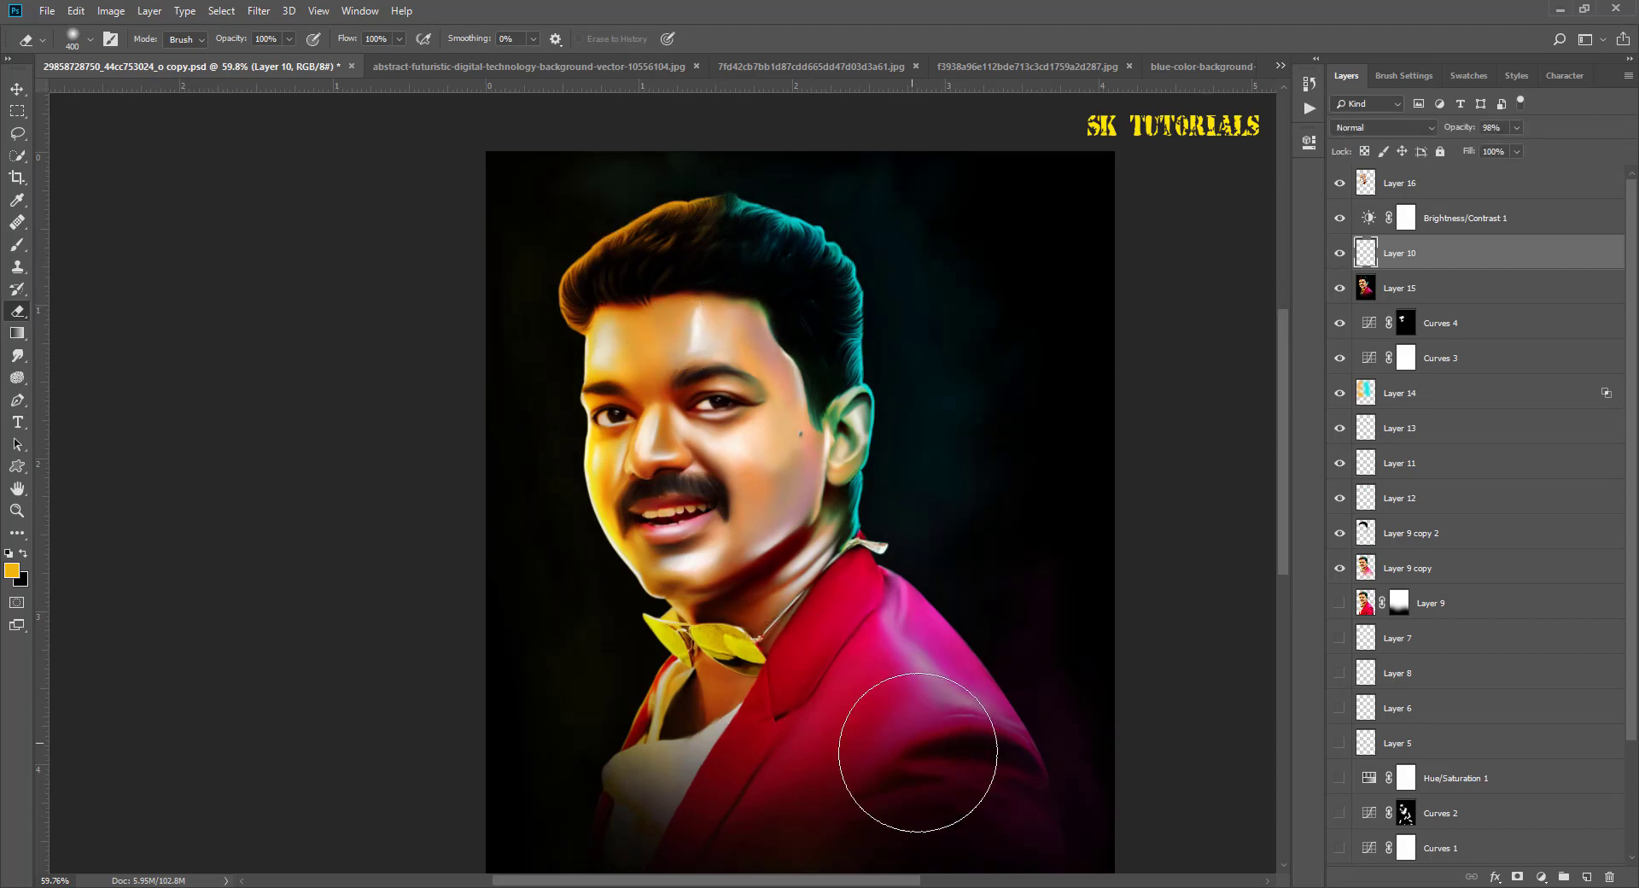
{"action": "left_click", "coordinate": [17, 88]}
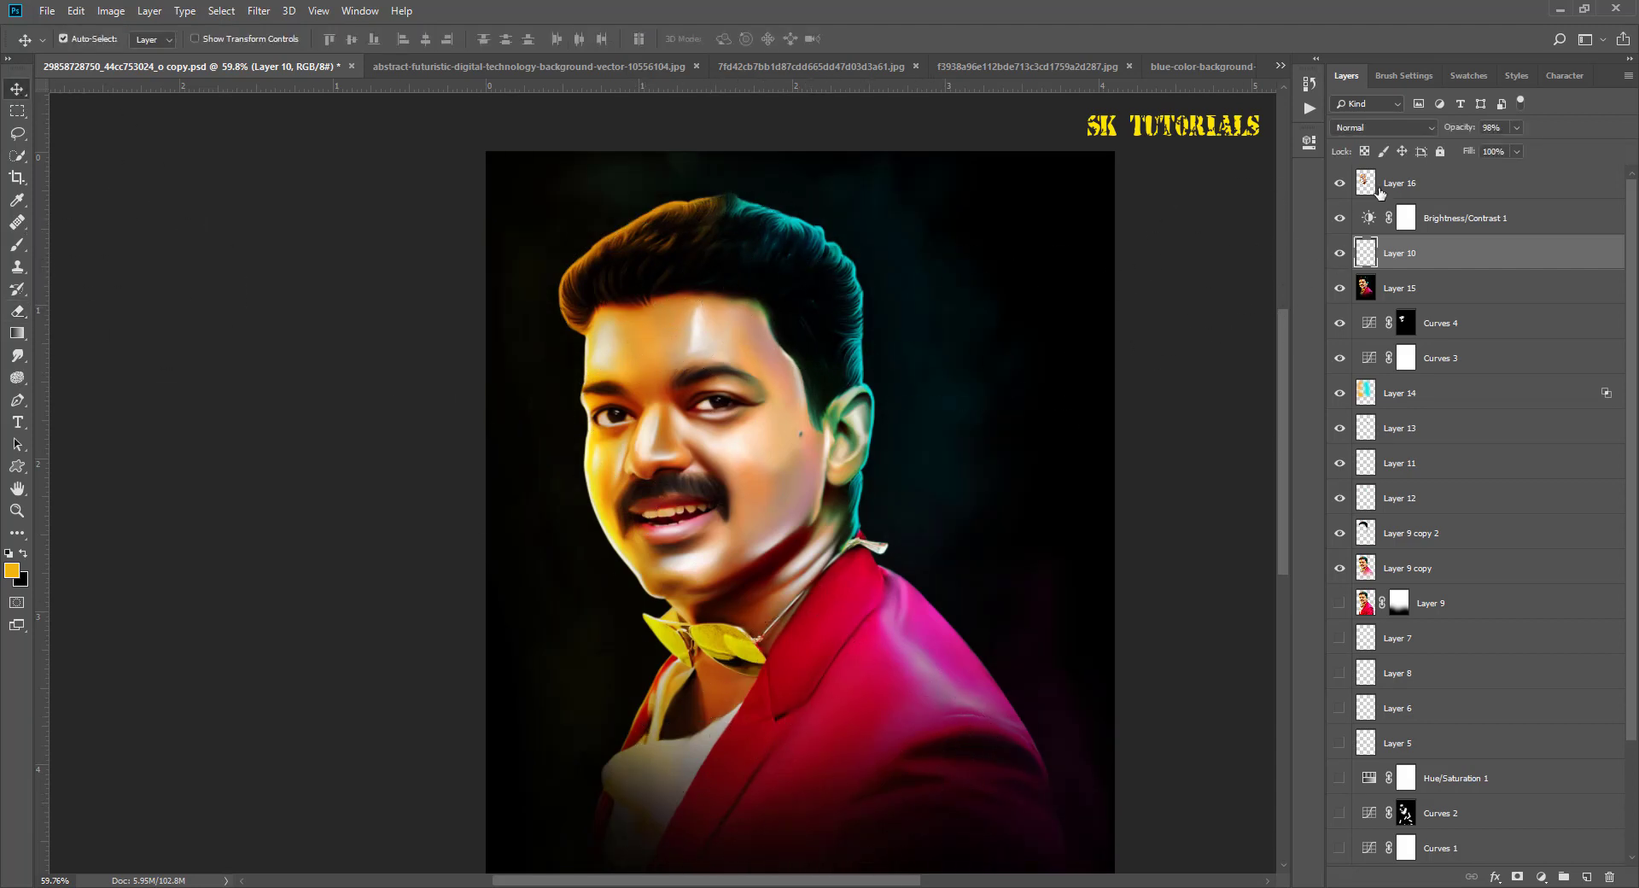
{"action": "left_click", "coordinate": [1400, 182]}
{"action": "key", "text": "ctrl+s"}
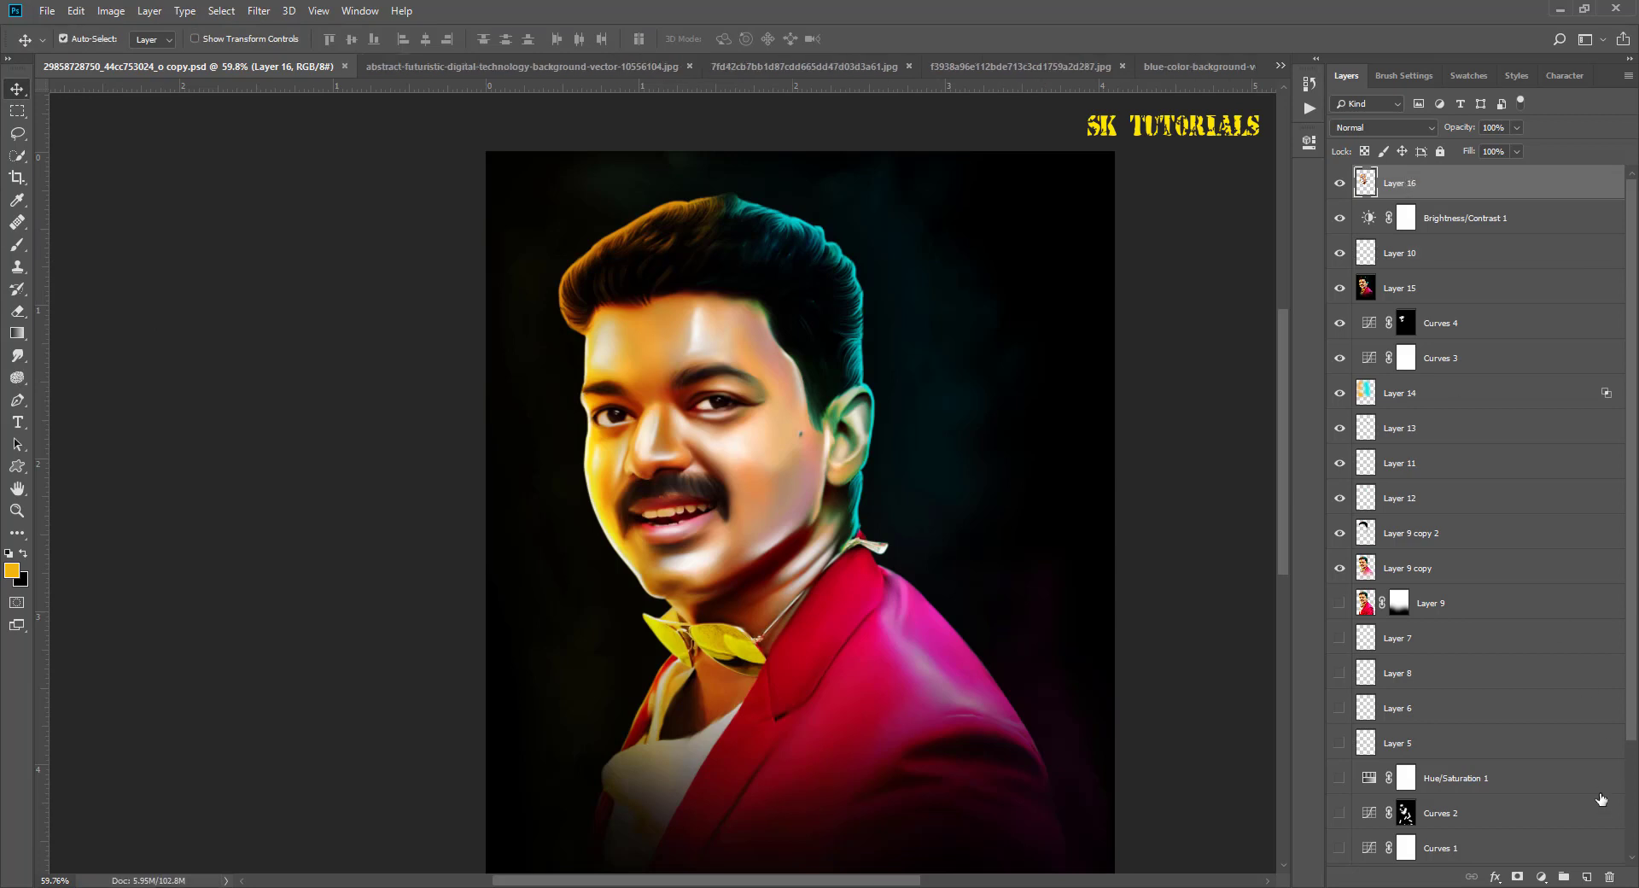